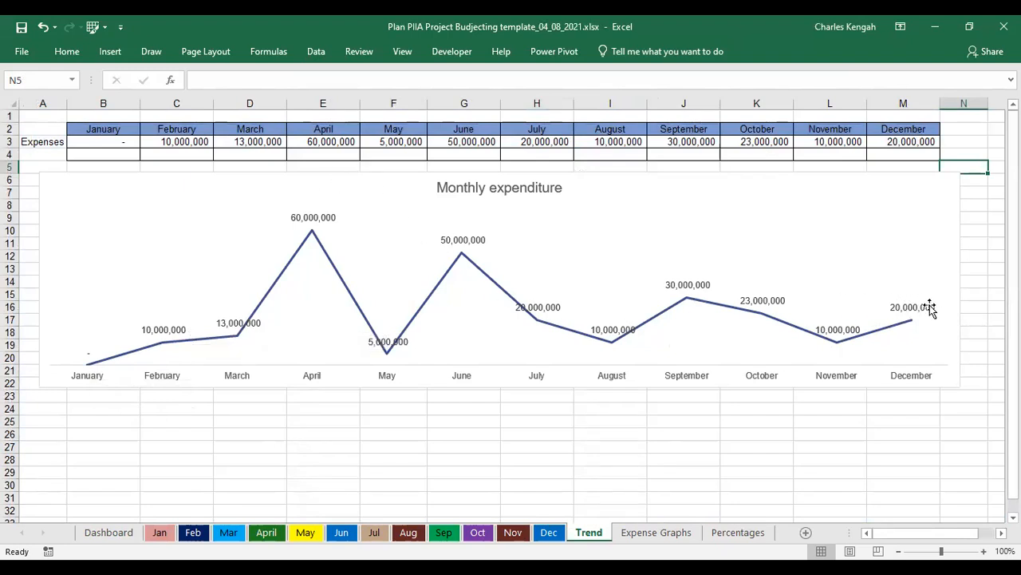
- Browse the Percentages, Expense Graphs, Jan and Dashboard sheets of the budgeting workbook
click(718, 538)
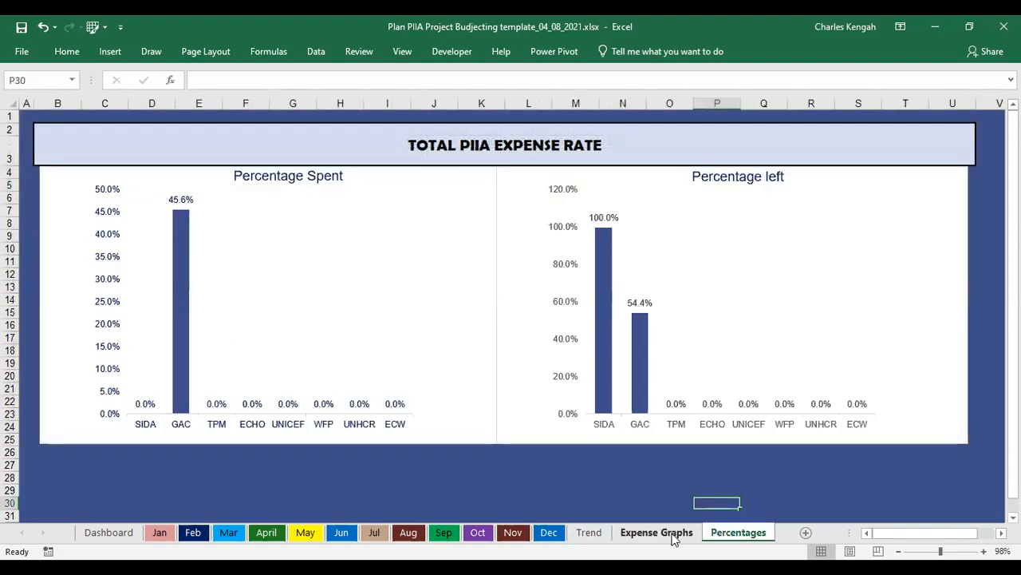
click(665, 533)
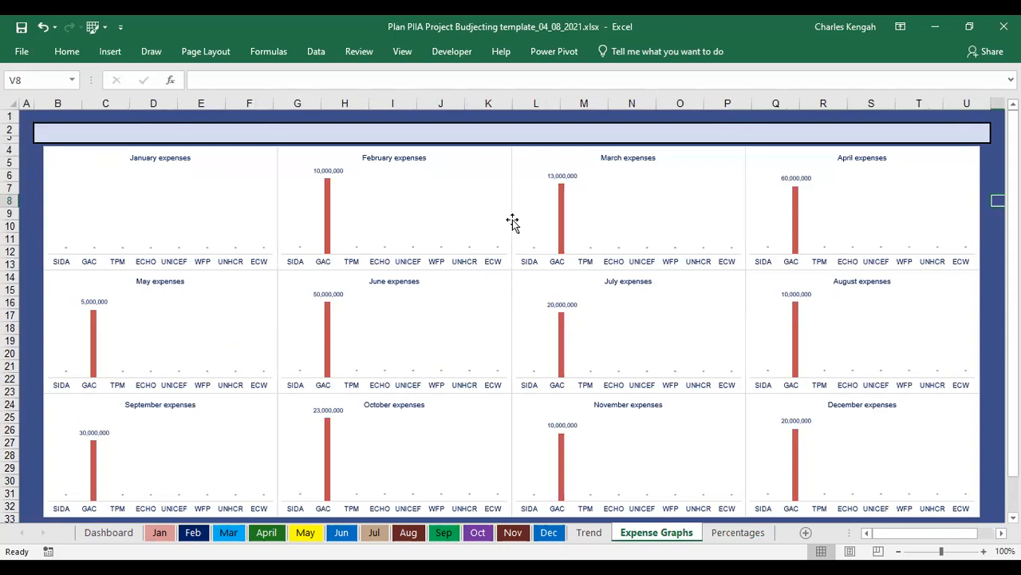
click(159, 536)
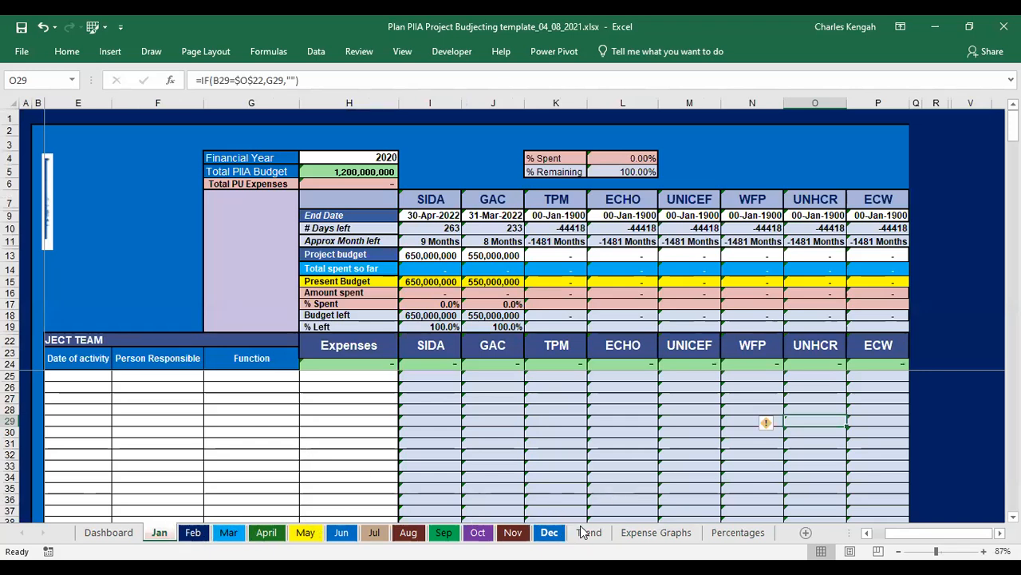
click(109, 533)
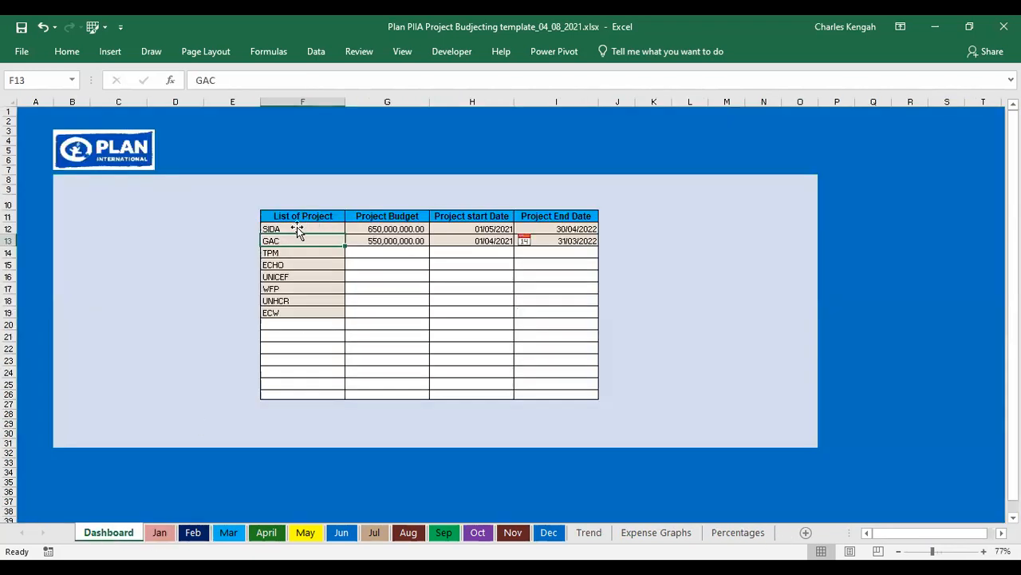
- Review the project list, budgets and start dates in the Dashboard project table
drag(277, 229, 277, 310)
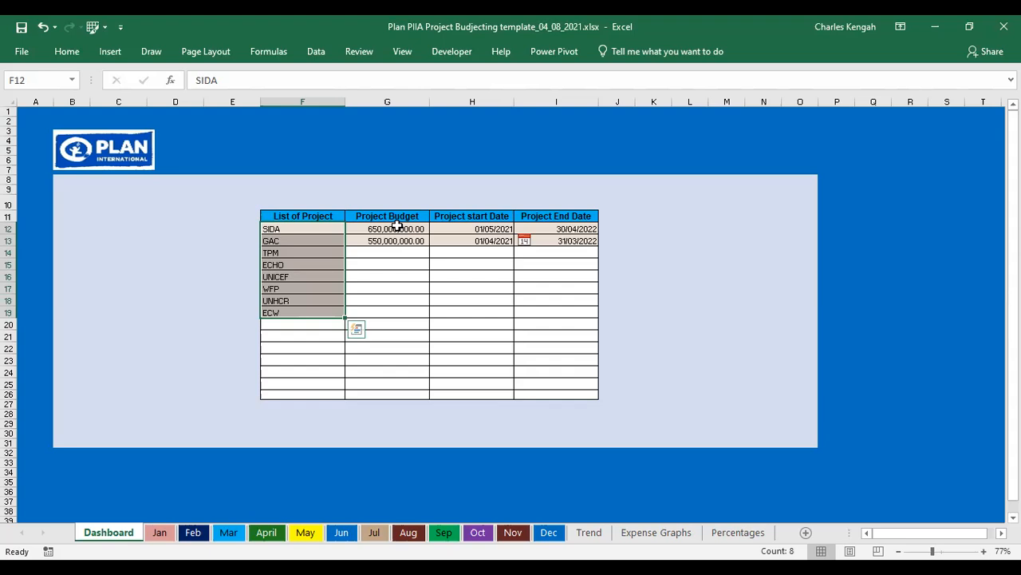
click(308, 229)
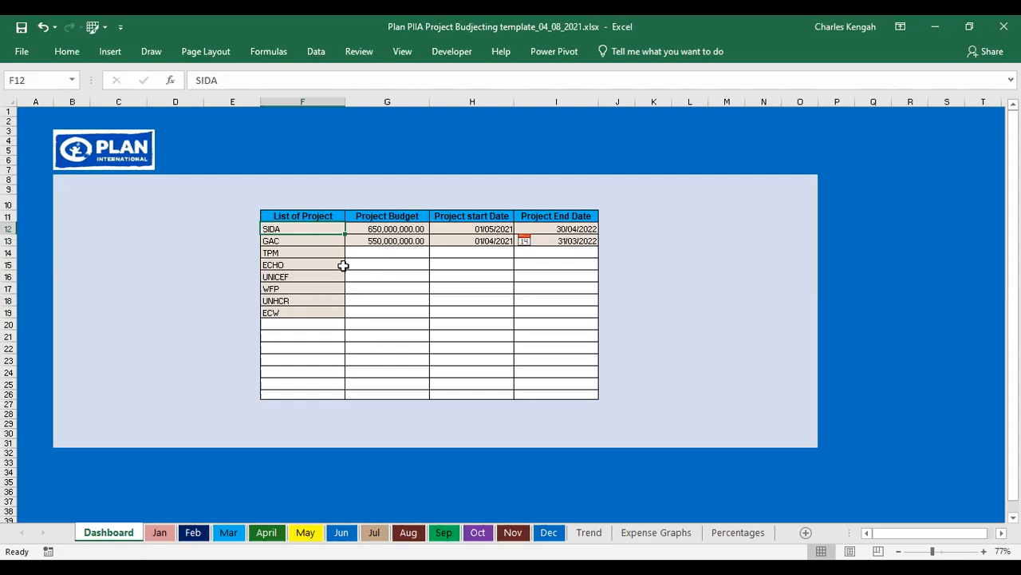
click(400, 230)
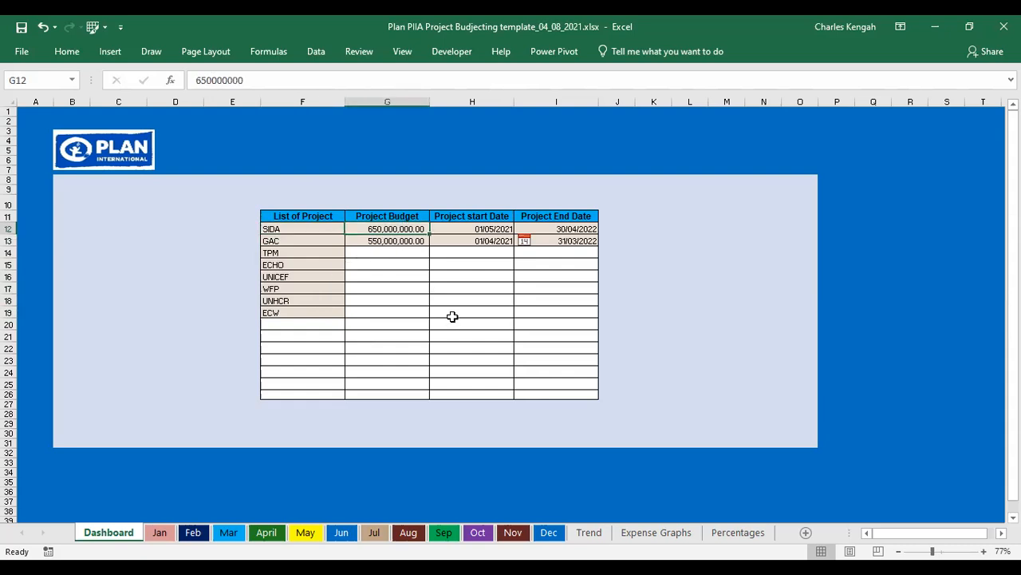
click(271, 238)
click(388, 242)
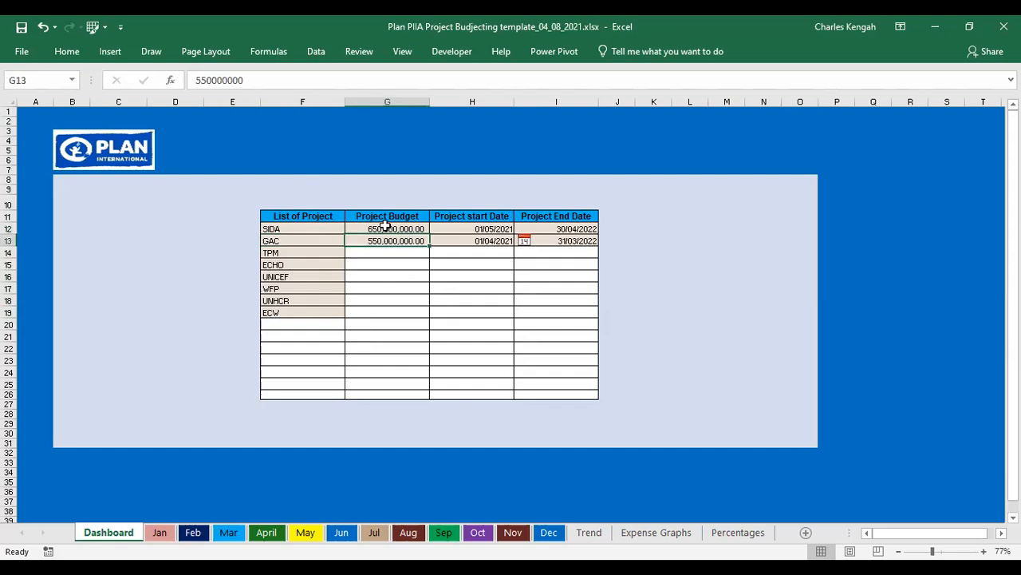
click(483, 230)
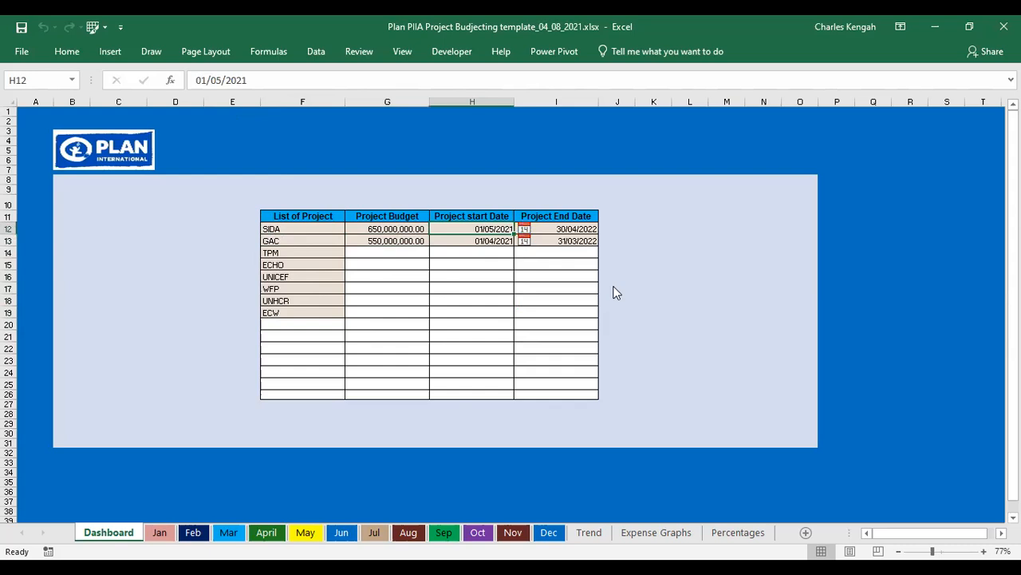
- Open the date pickers for the SIDA and GAC start and end dates to review them
click(524, 229)
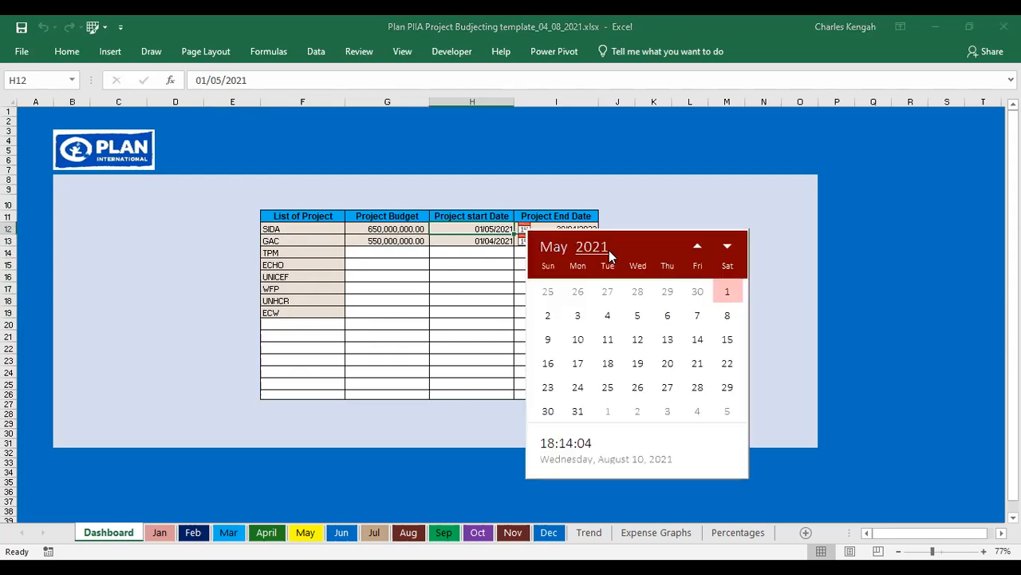
click(494, 286)
click(564, 226)
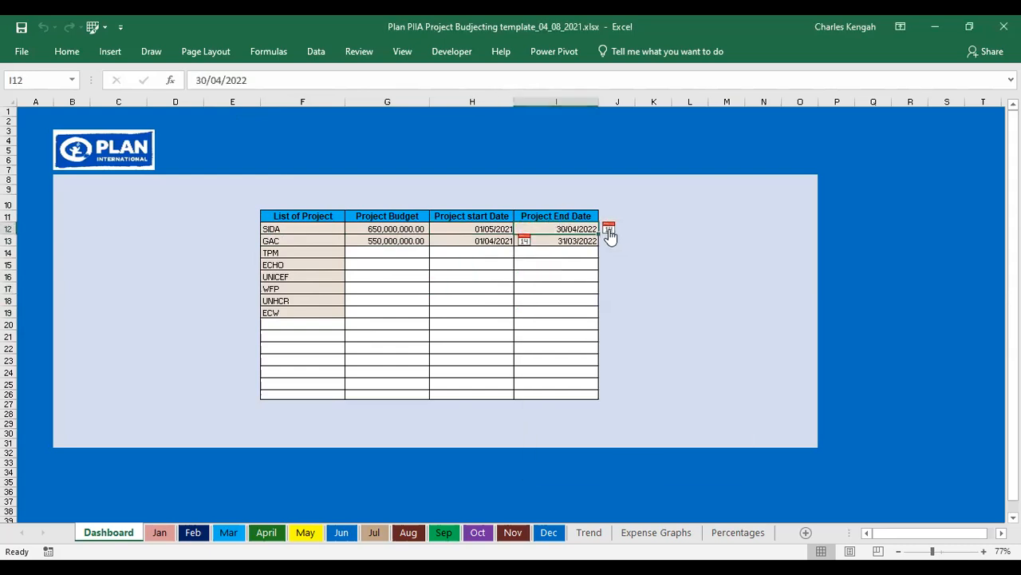
click(607, 228)
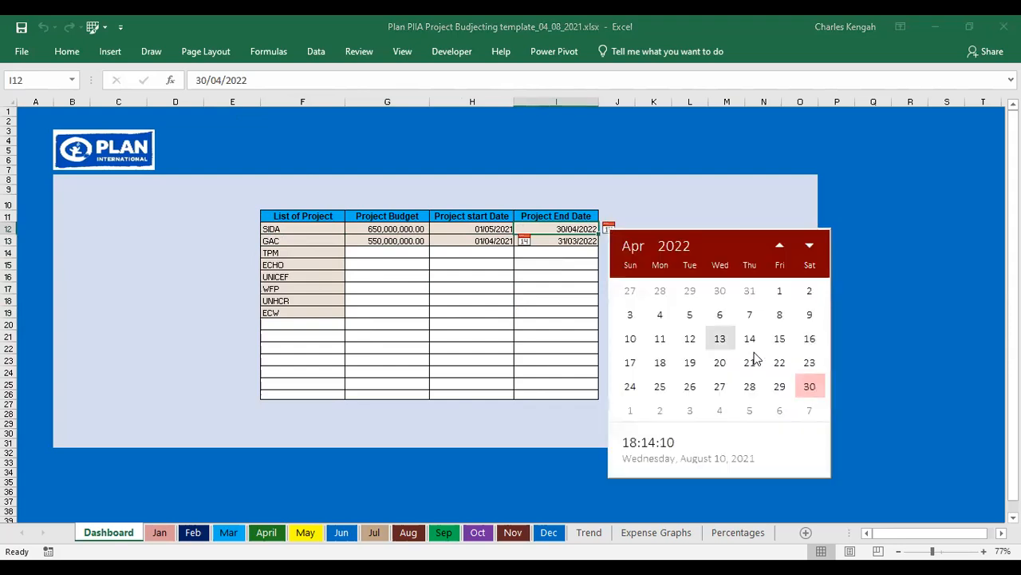
click(496, 230)
click(489, 239)
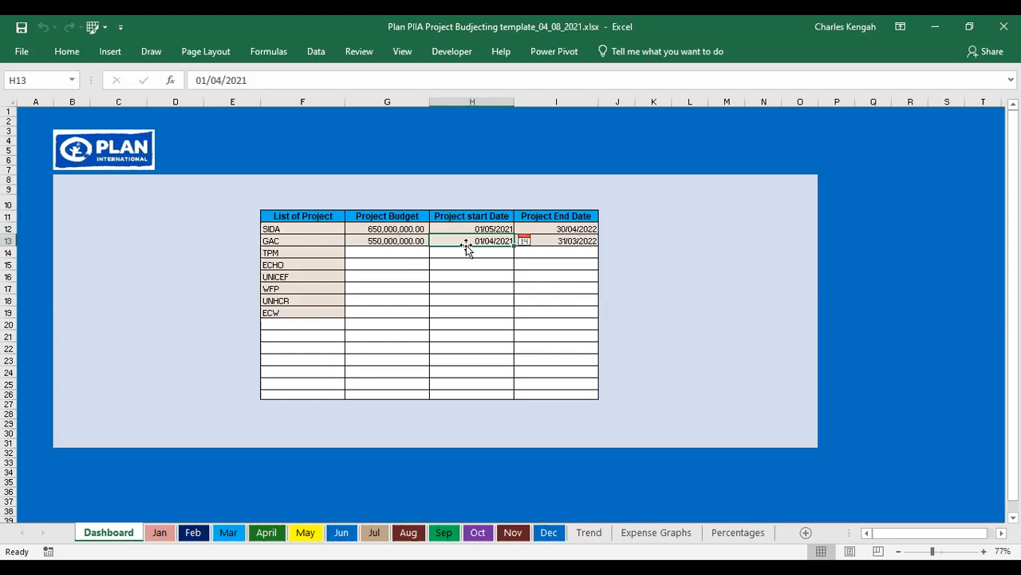
click(524, 240)
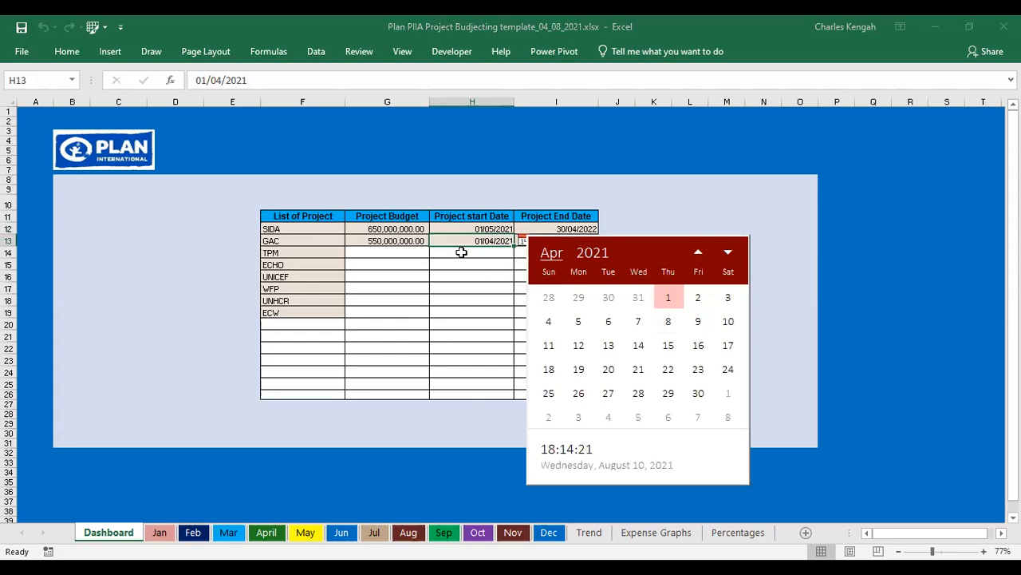
click(563, 241)
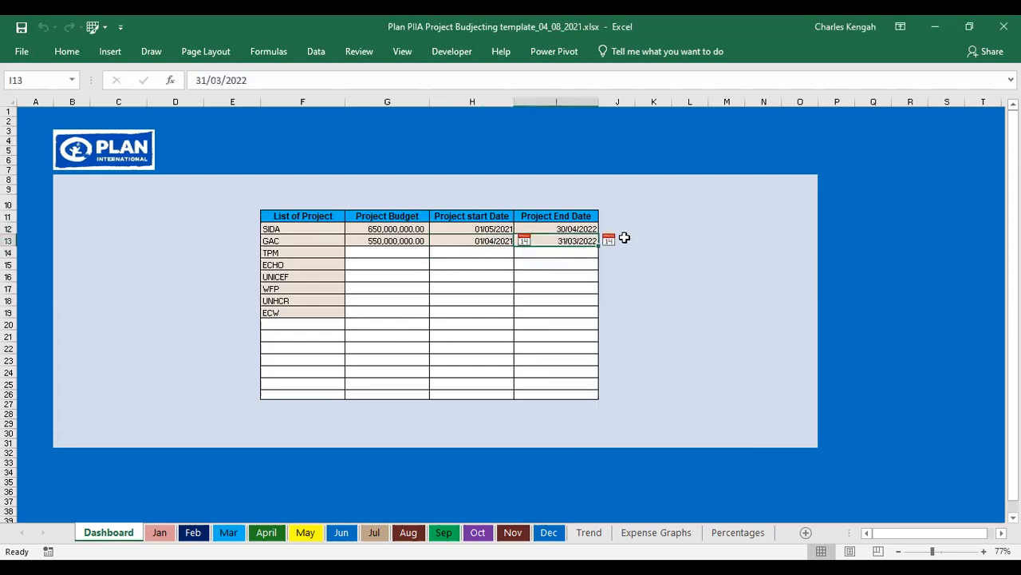
click(609, 239)
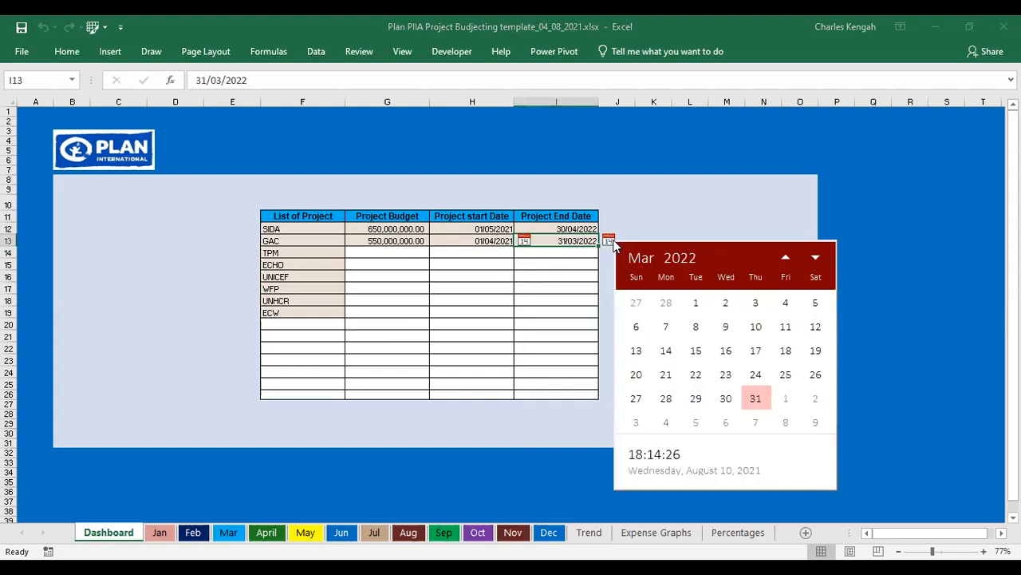
click(517, 313)
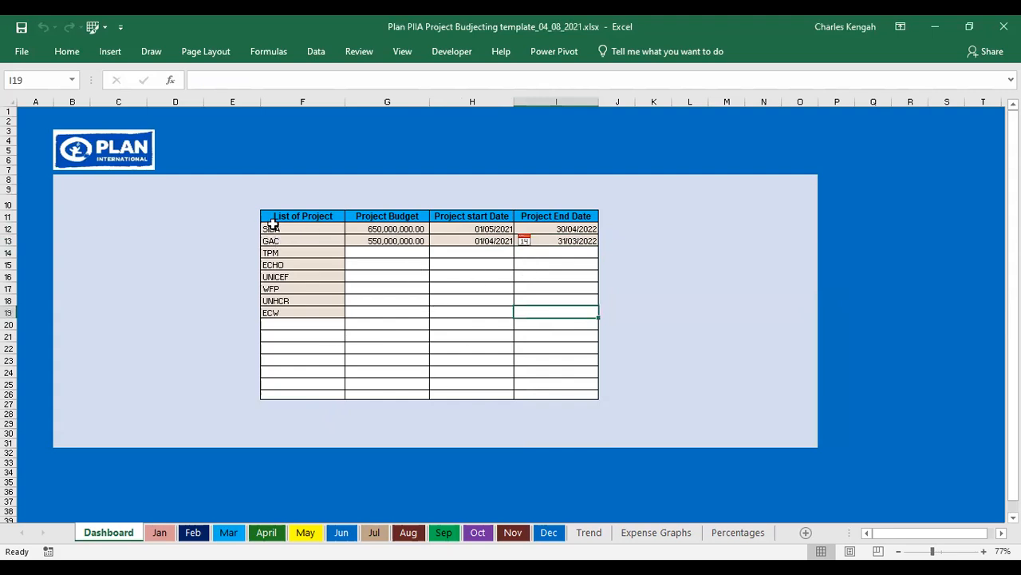
- Compare the Dashboard project list with the project headers on the Jan sheet
drag(276, 228, 295, 314)
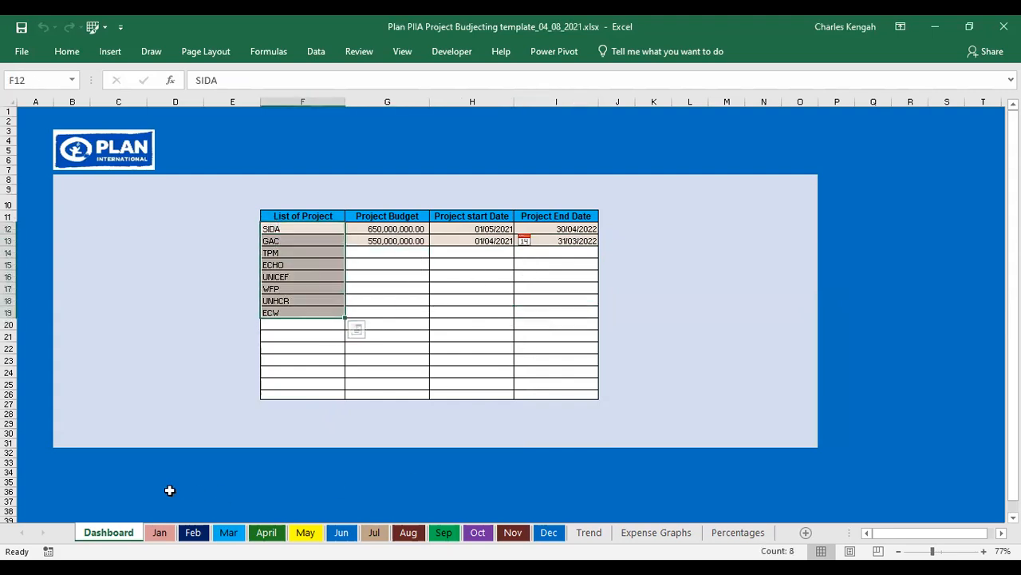
click(163, 533)
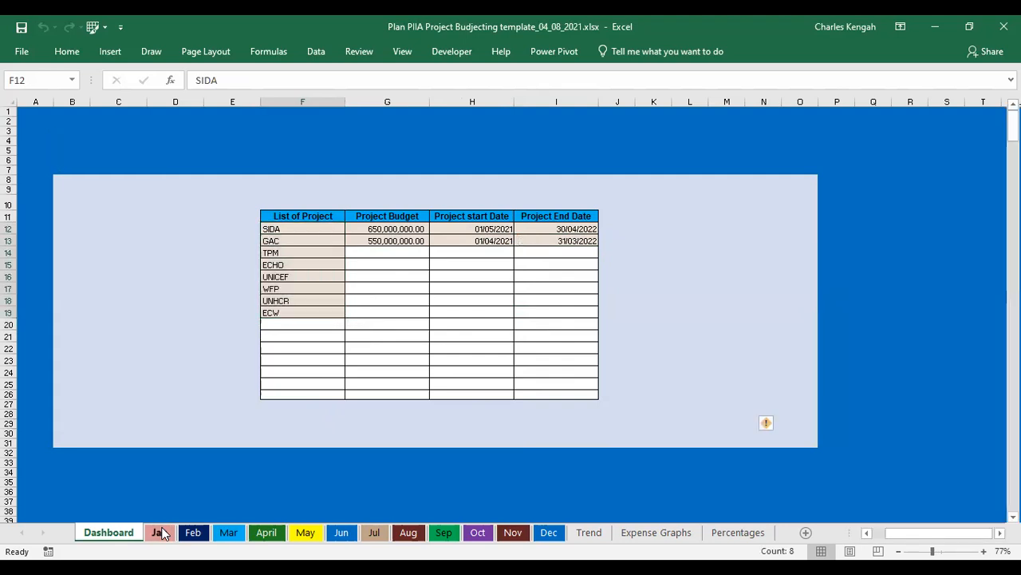
key(ctrl+Page_Up)
drag(277, 229, 280, 314)
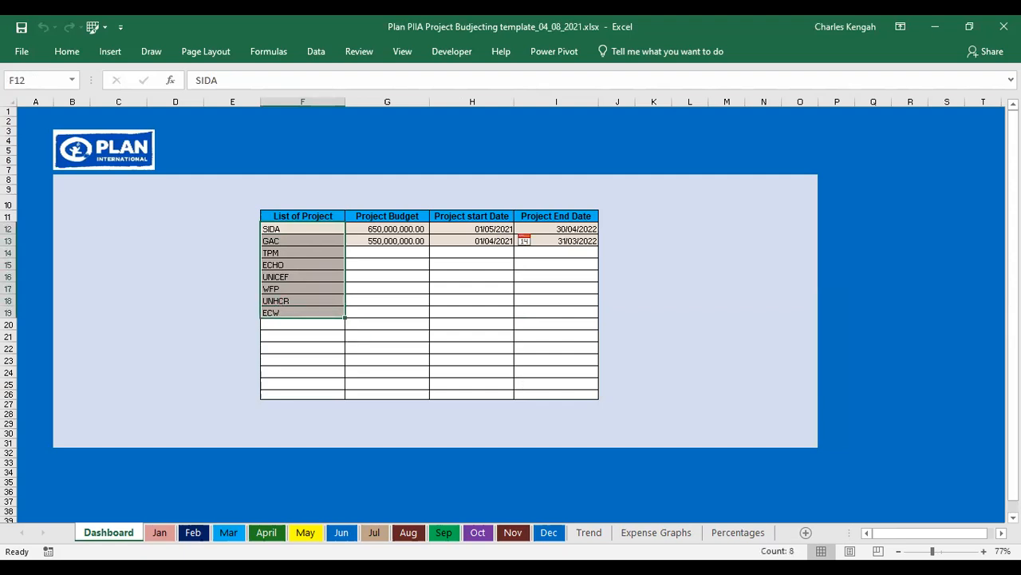
click(161, 532)
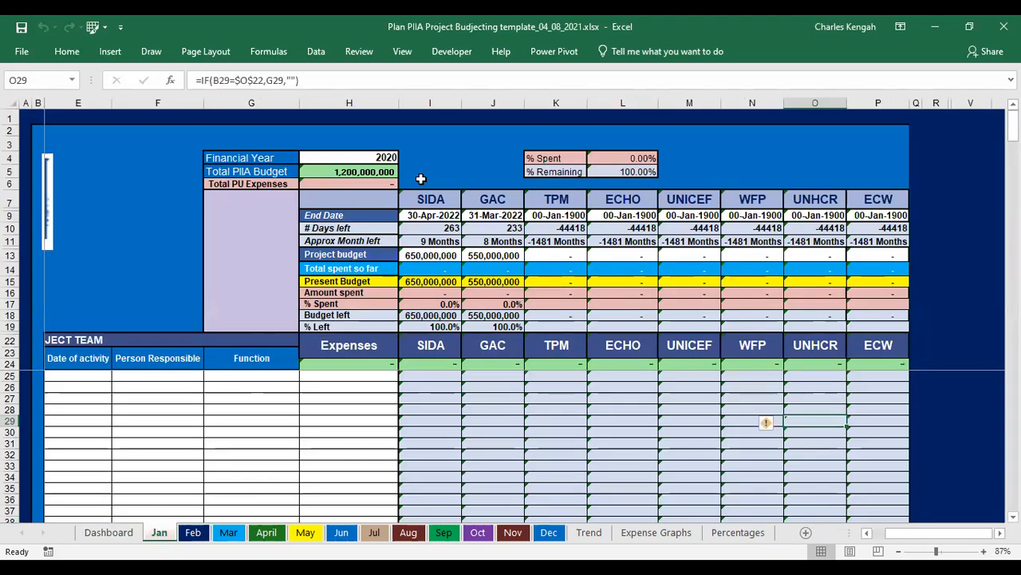
click(432, 200)
drag(432, 200, 888, 195)
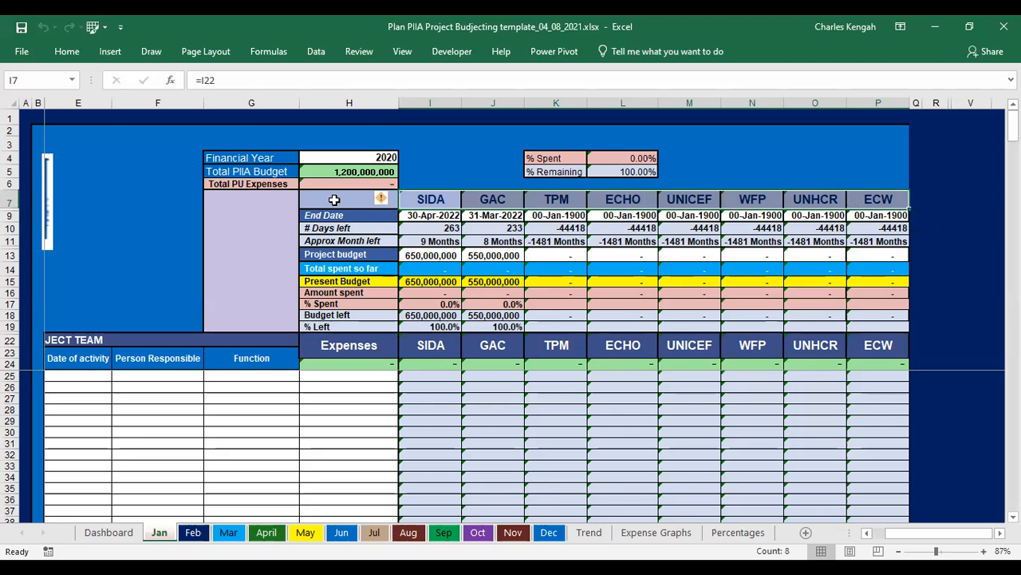
- Set the Jan sheet's Financial Year to 2021 from its dropdown list
click(237, 157)
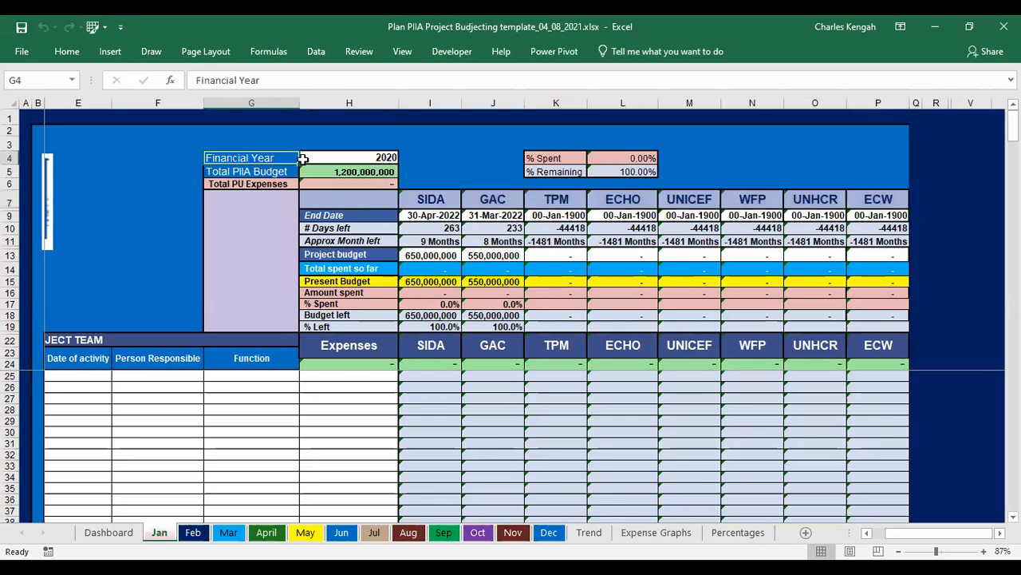
click(359, 156)
click(405, 158)
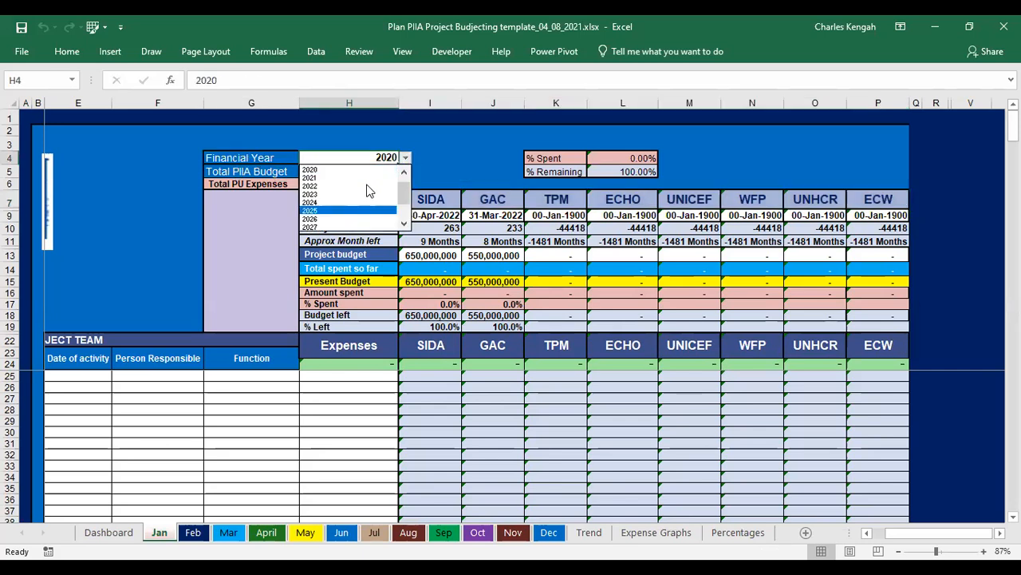
click(364, 178)
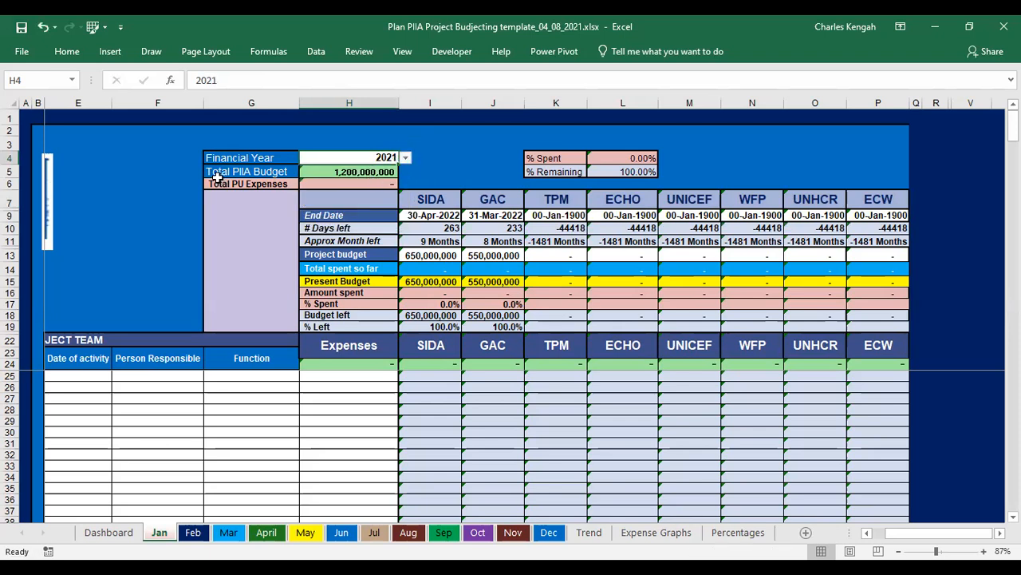
click(364, 173)
click(226, 173)
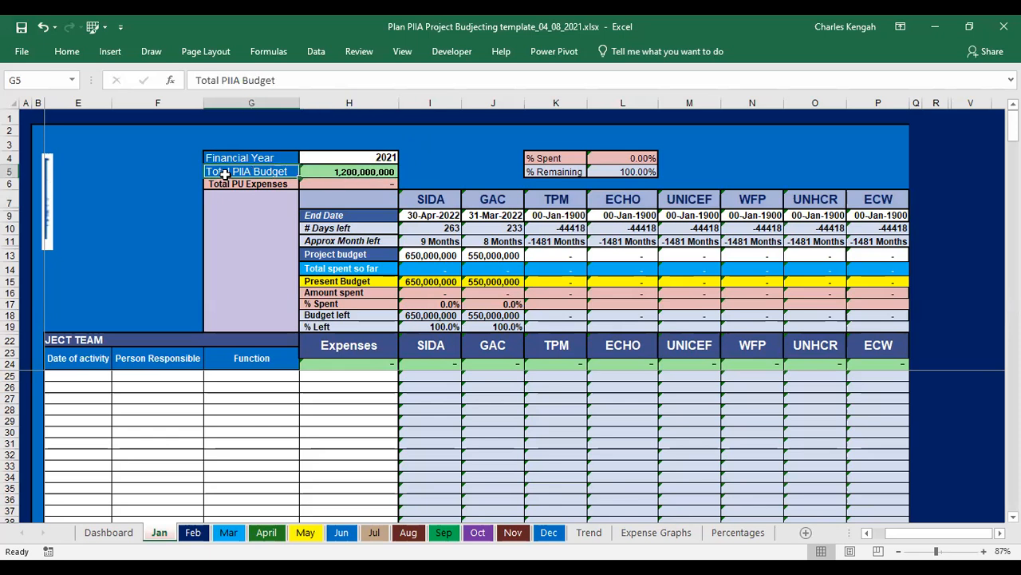
- Check the SIDA and GAC project budgets on the Dashboard and select the cell below the Project Budget column
click(110, 535)
click(390, 232)
drag(389, 232, 391, 242)
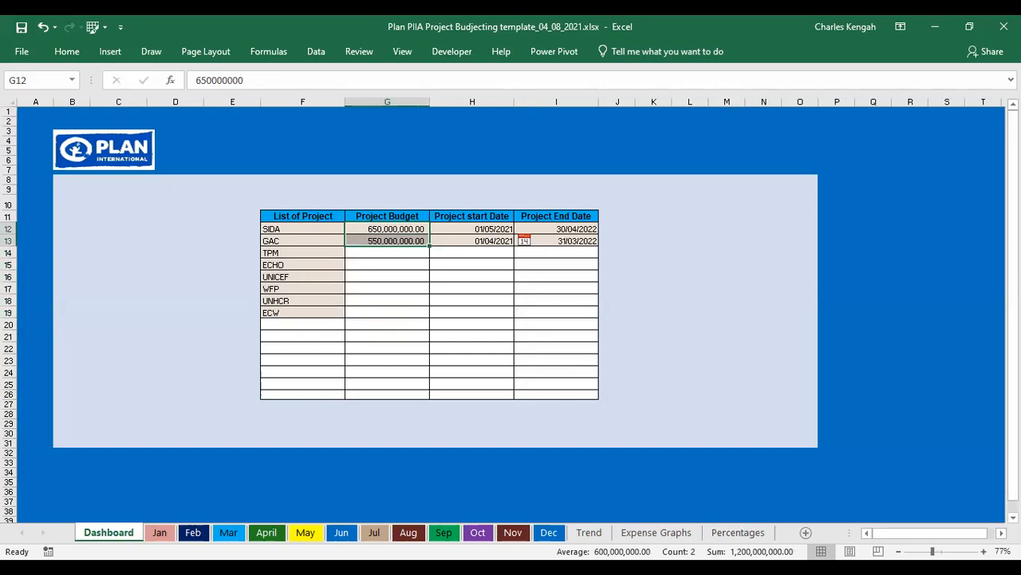
click(392, 393)
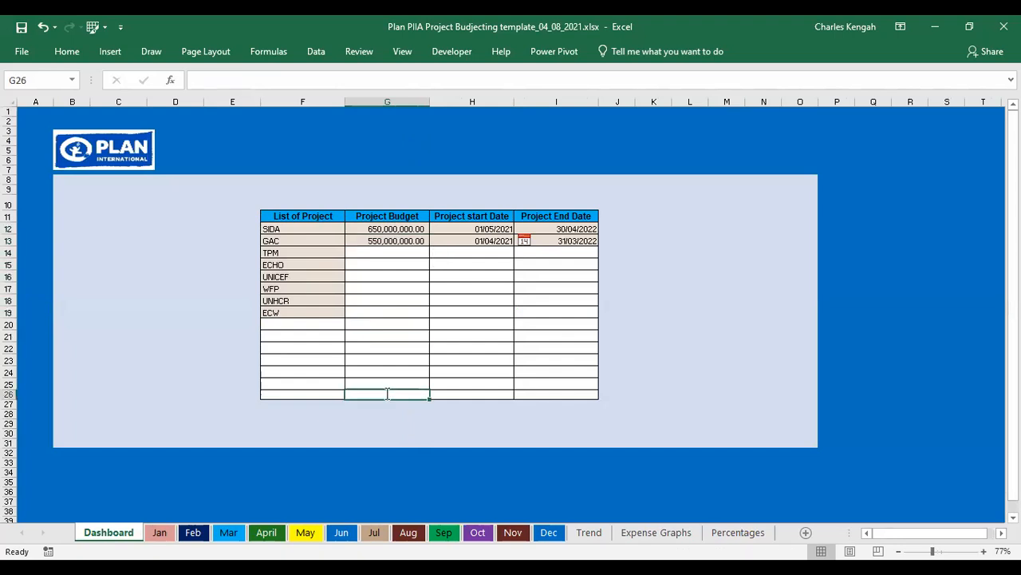
text(=s)
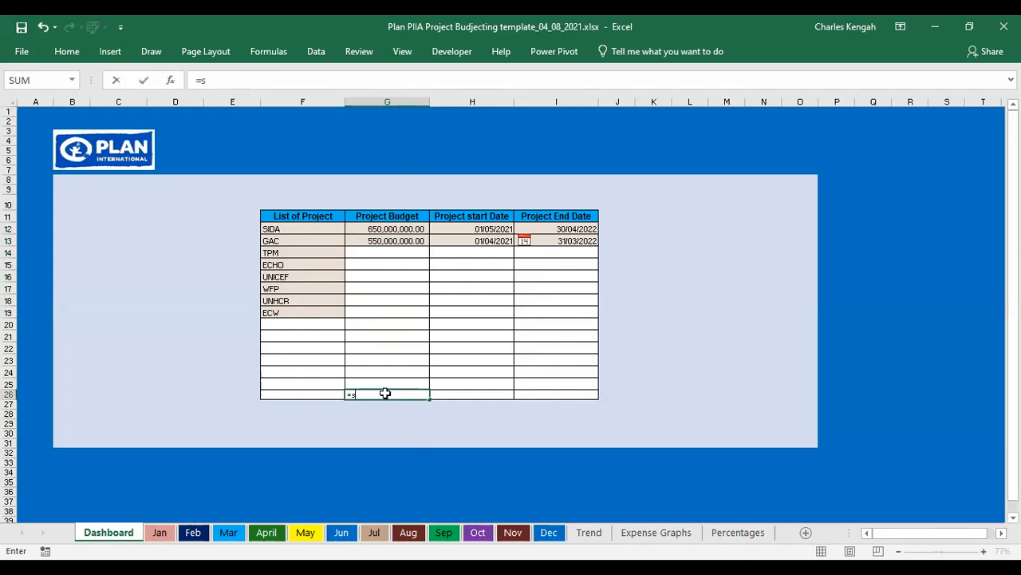
text(um)
key(Return)
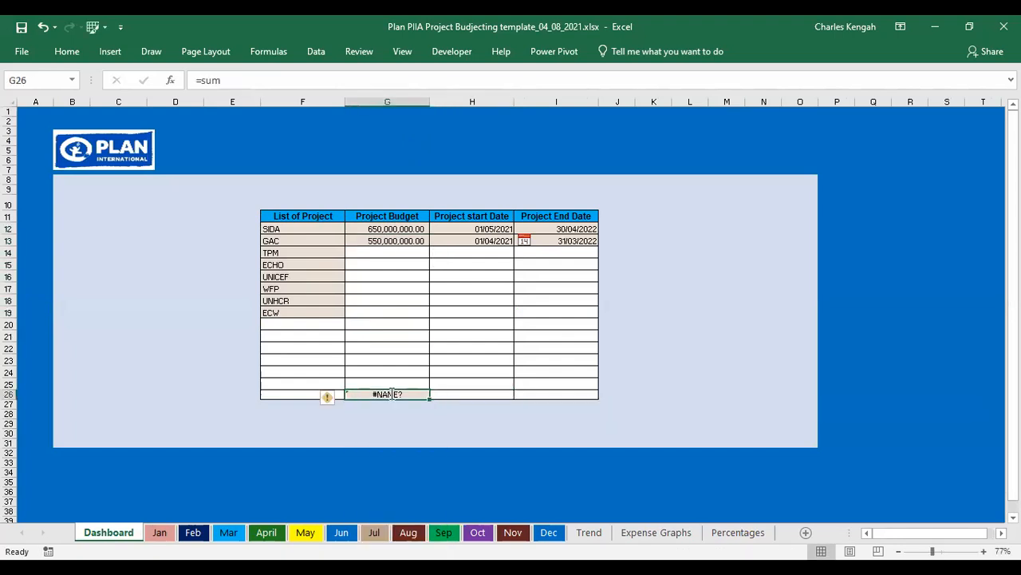
- Enter a SUM formula in G26 totalling the Project Budget column starting from G12
text(=)
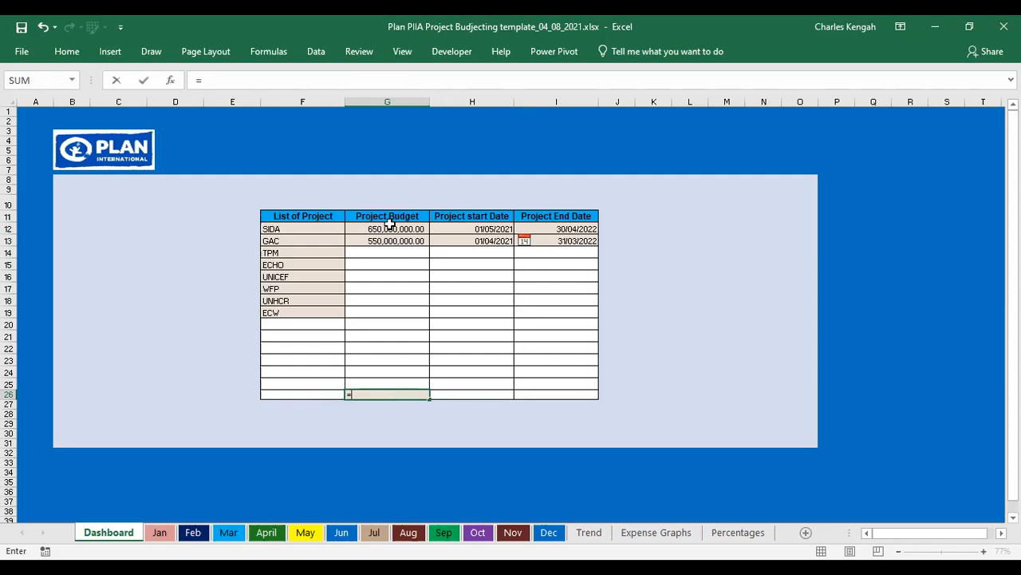
text(SUM()
click(387, 230)
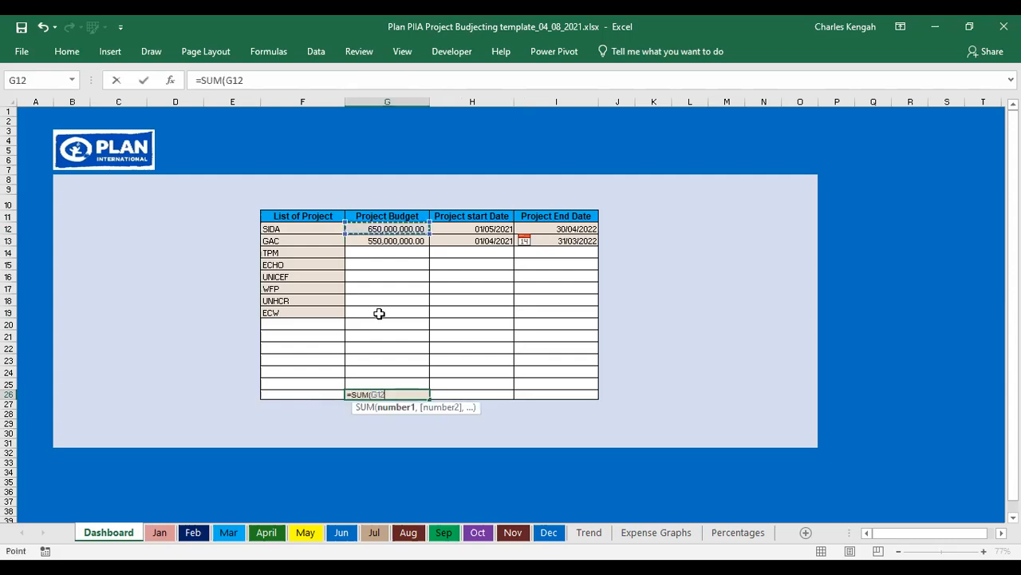
key(Return)
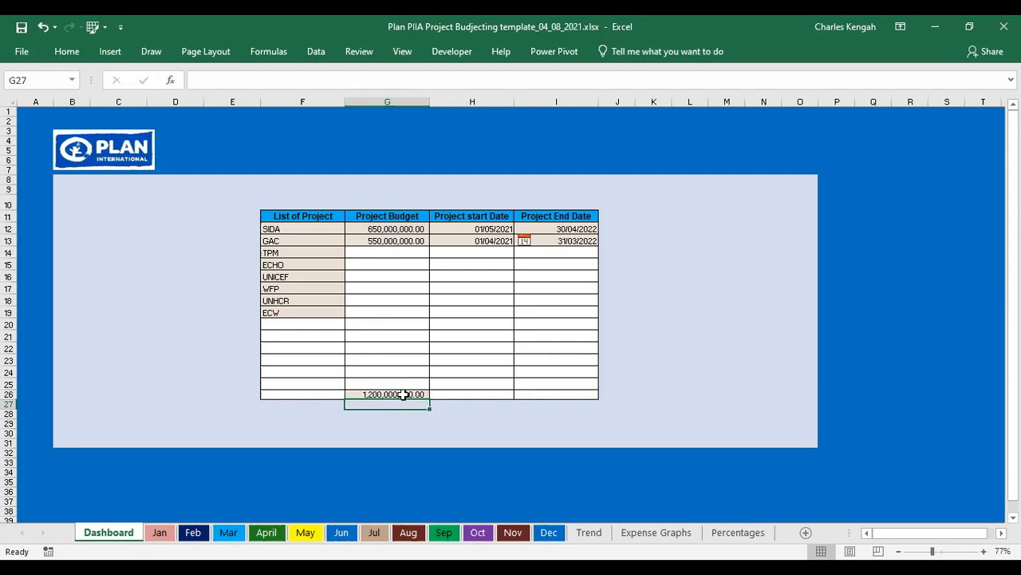
- Remove the two decimal places from the Project Budget values and their total
drag(391, 230, 392, 394)
click(71, 51)
click(562, 105)
click(563, 105)
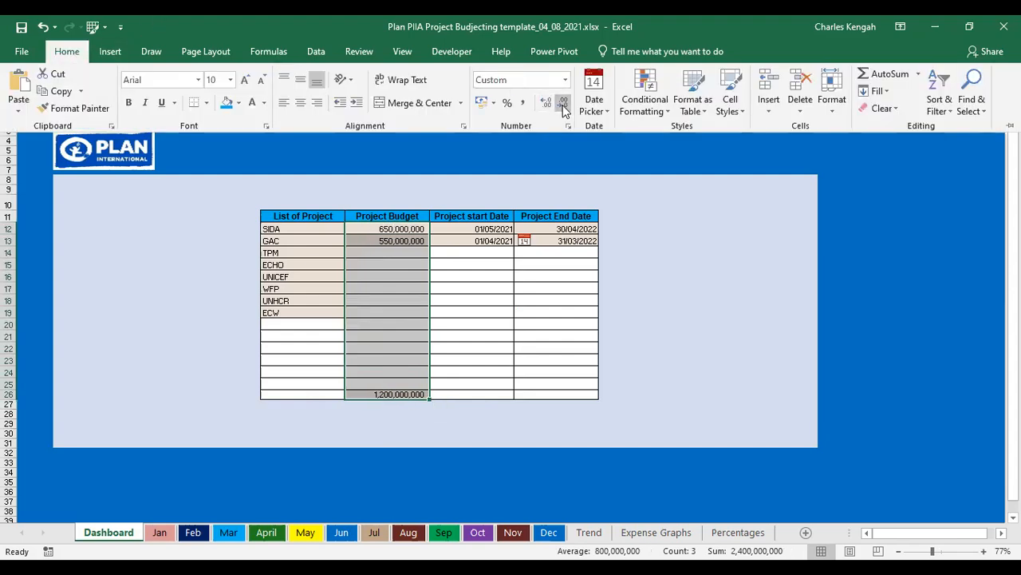
click(710, 261)
click(441, 241)
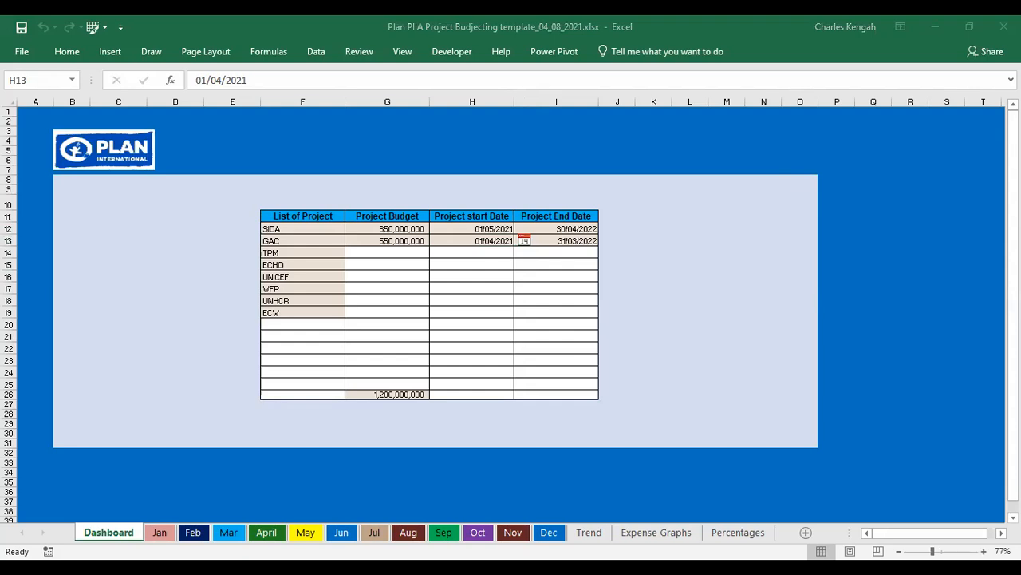
- Apply a light theme fill colour to the selected GAC start-date cell
click(66, 52)
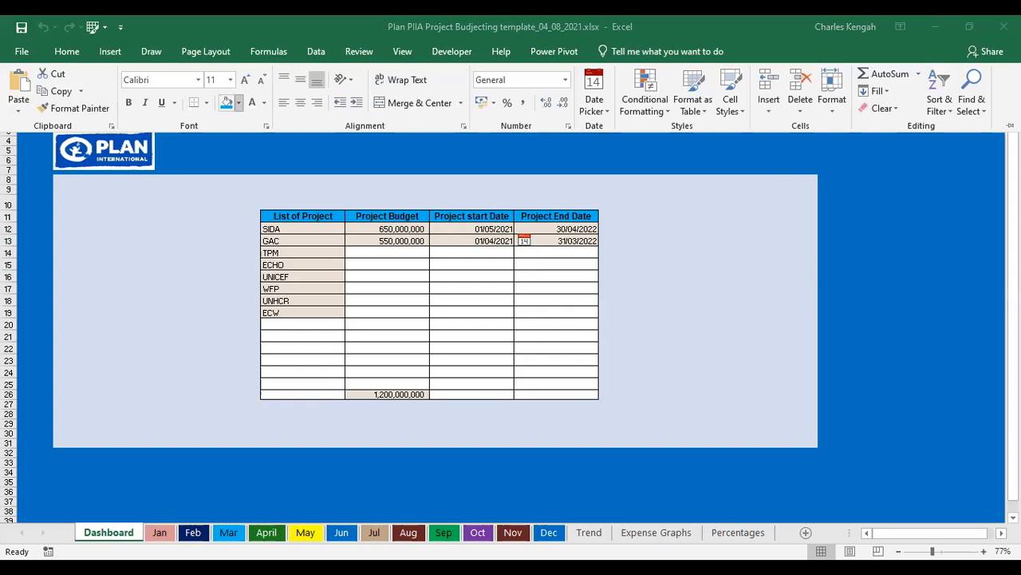
click(237, 102)
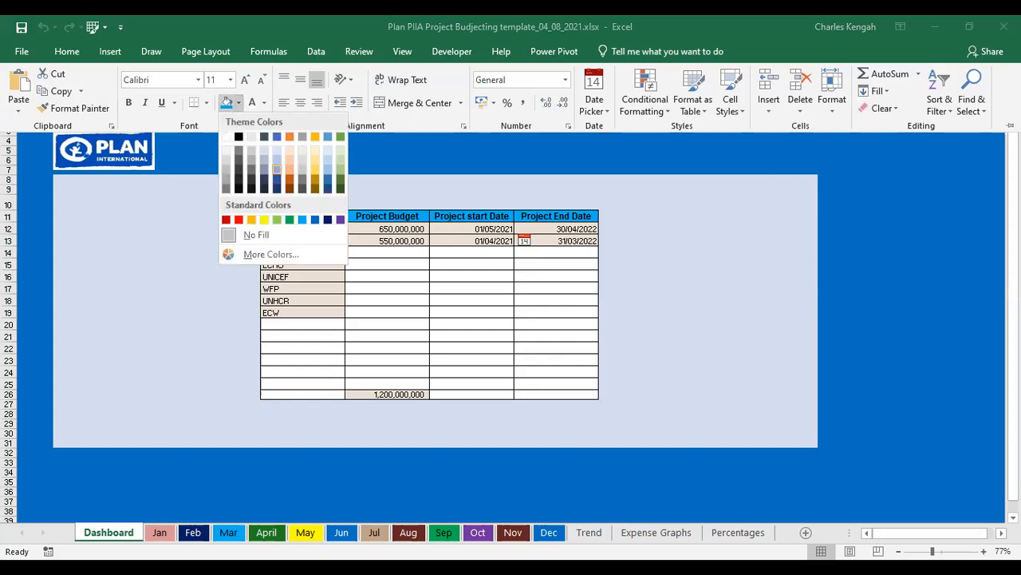
click(277, 169)
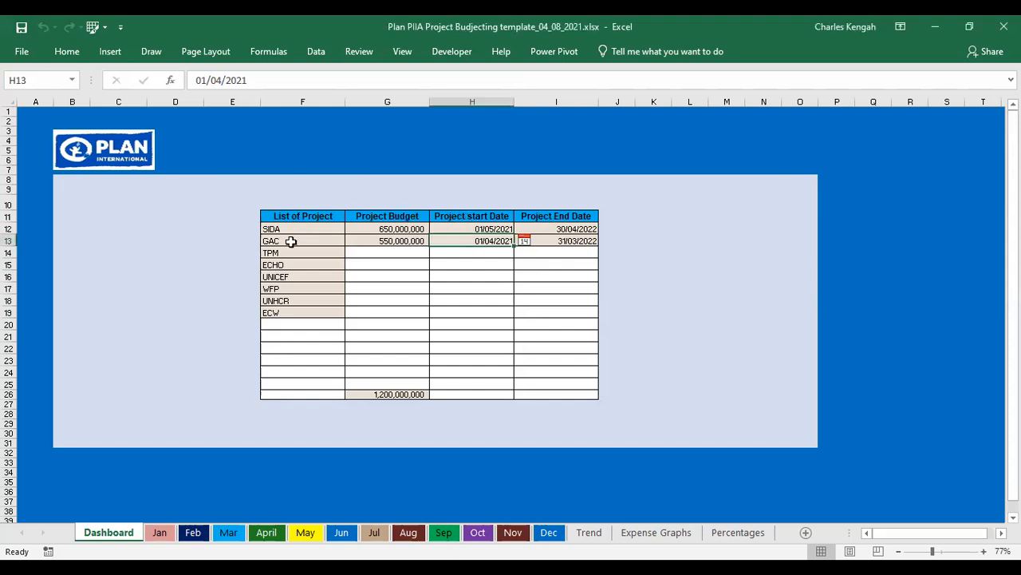
- Apply All Borders to the project names from SIDA to UNICEF in the List of Project column
drag(276, 229, 275, 276)
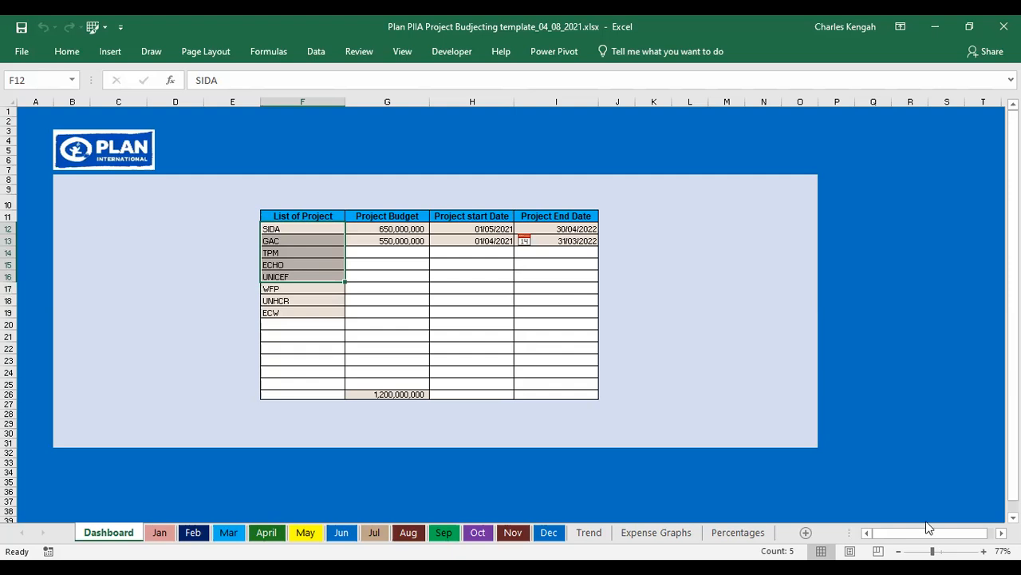
key(alt+Tab)
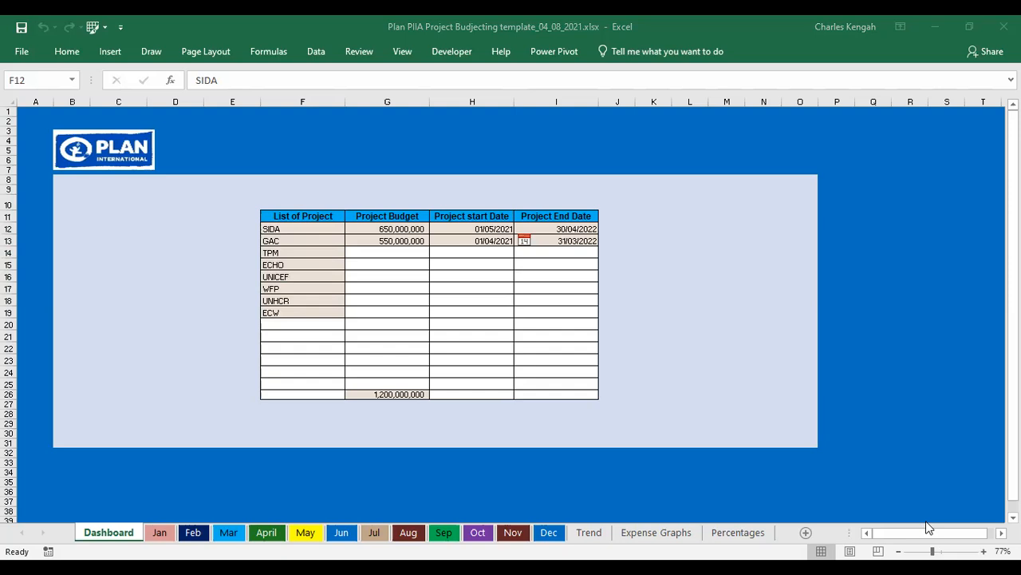
click(66, 51)
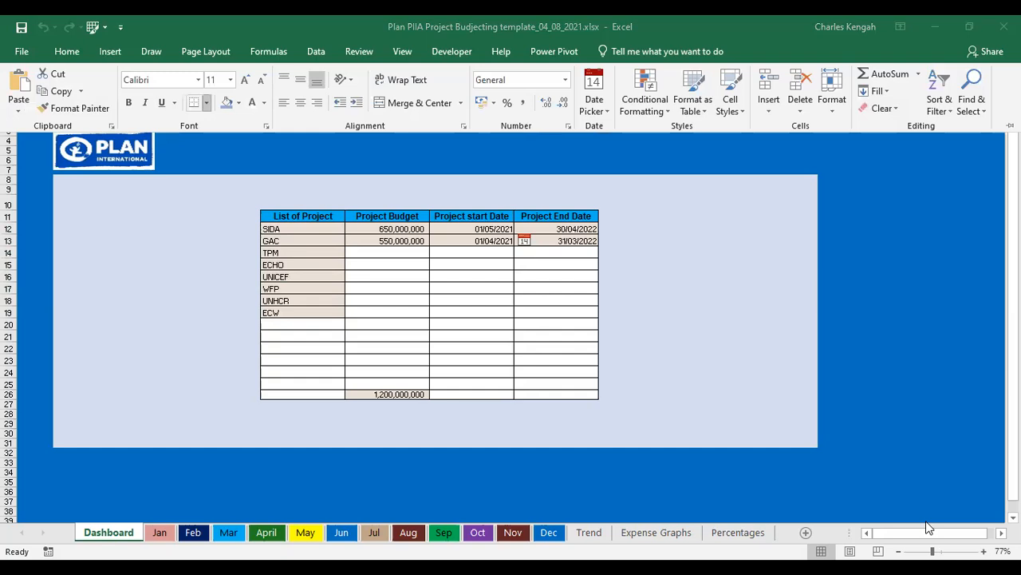
click(206, 103)
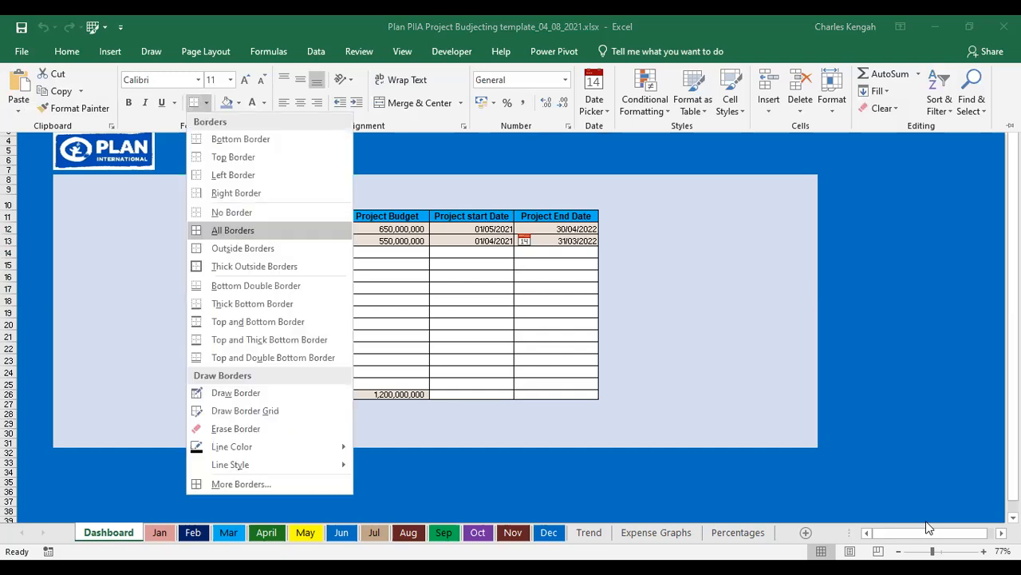
click(232, 229)
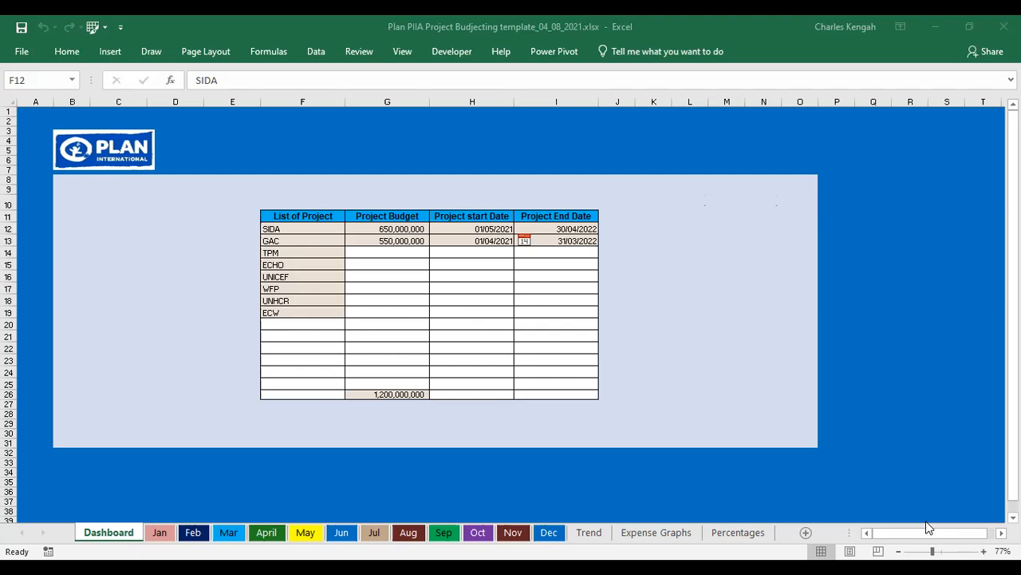
key(alt+h)
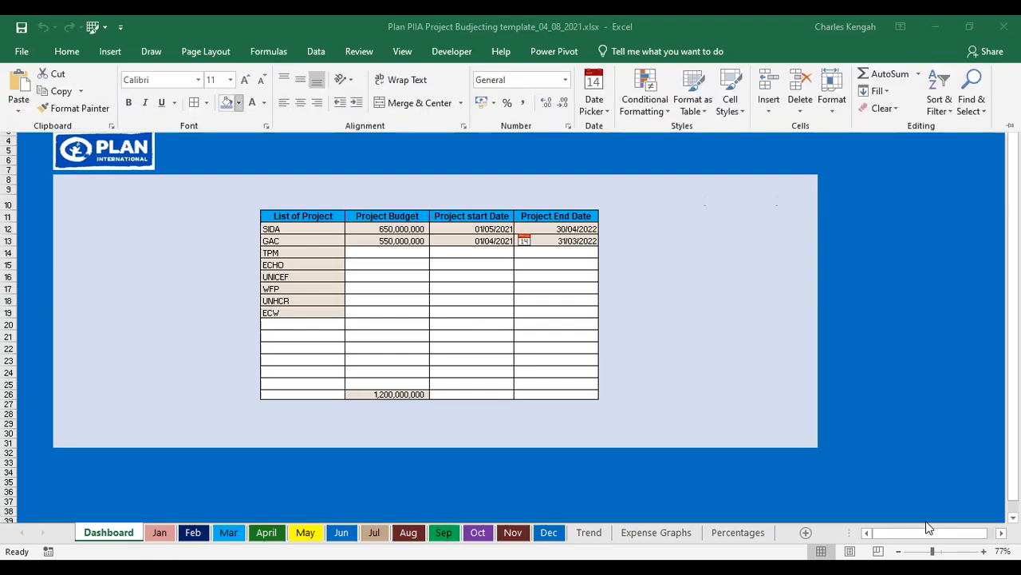
key(h)
key(Escape)
key(Escape)
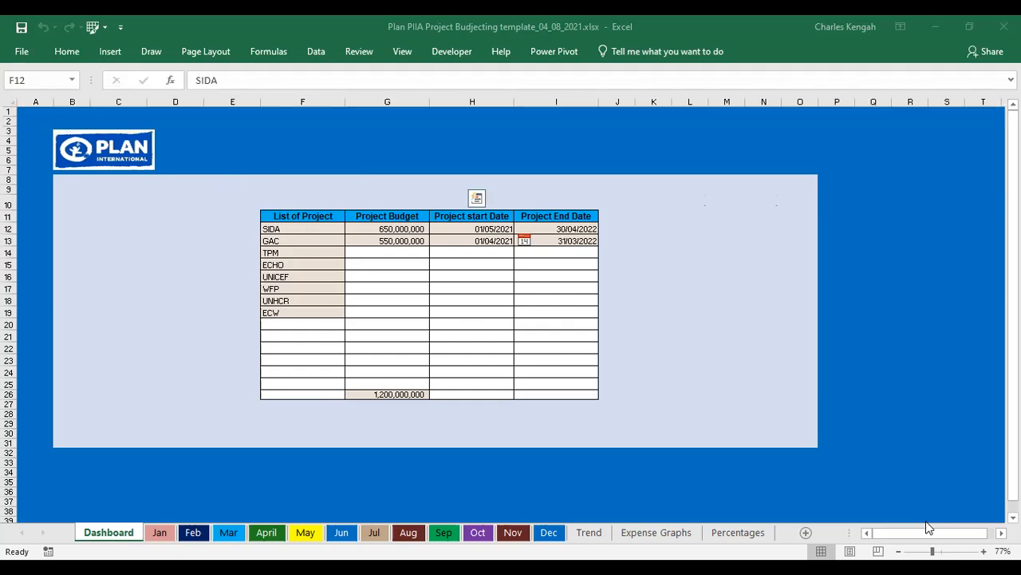
key(alt+h)
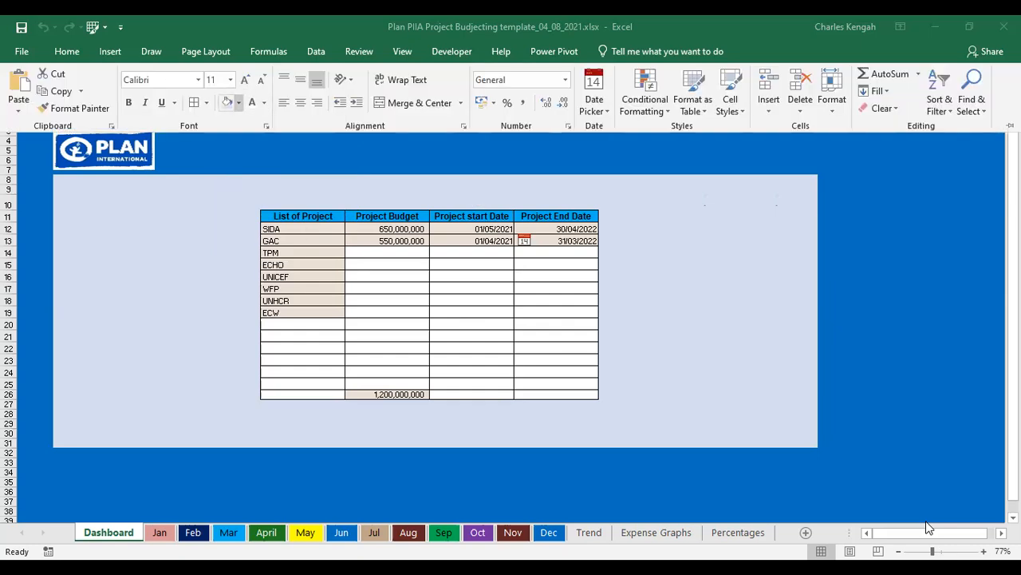
key(h)
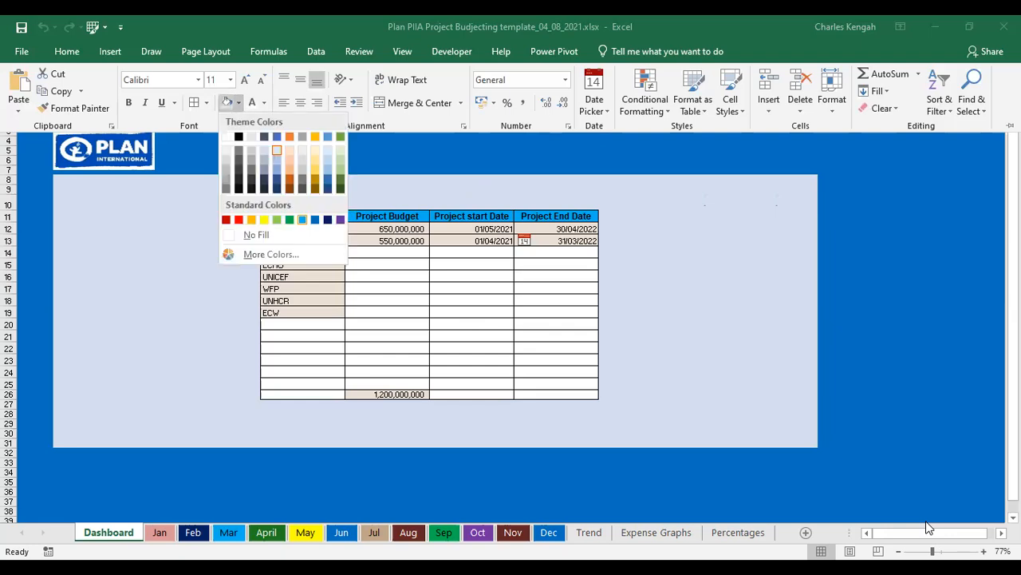
key(Escape)
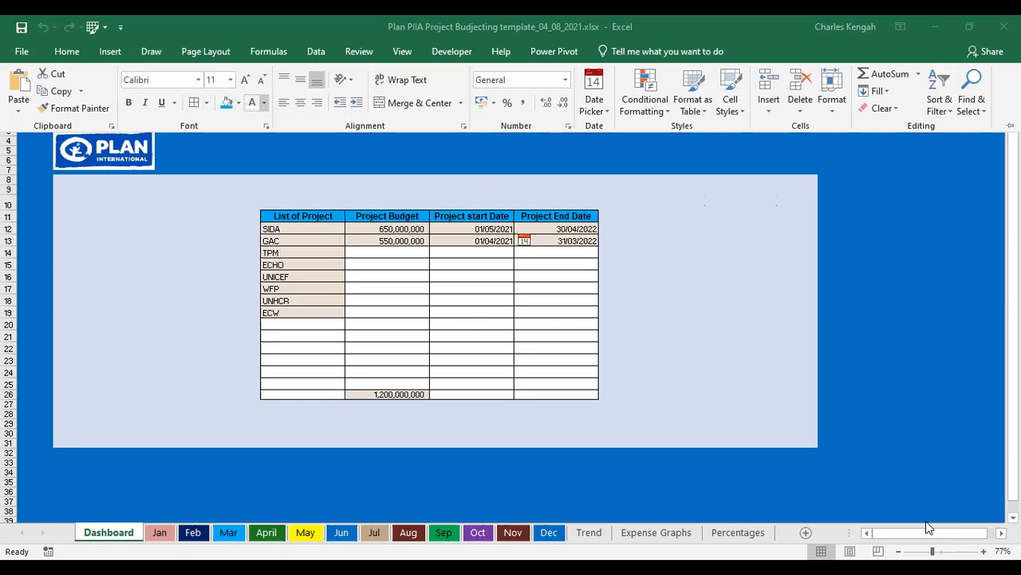
- Centre and middle-align the selected project names and make them bold
key(alt+h)
key(a)
key(c)
key(alt+h)
key(a)
key(m)
key(ctrl+b)
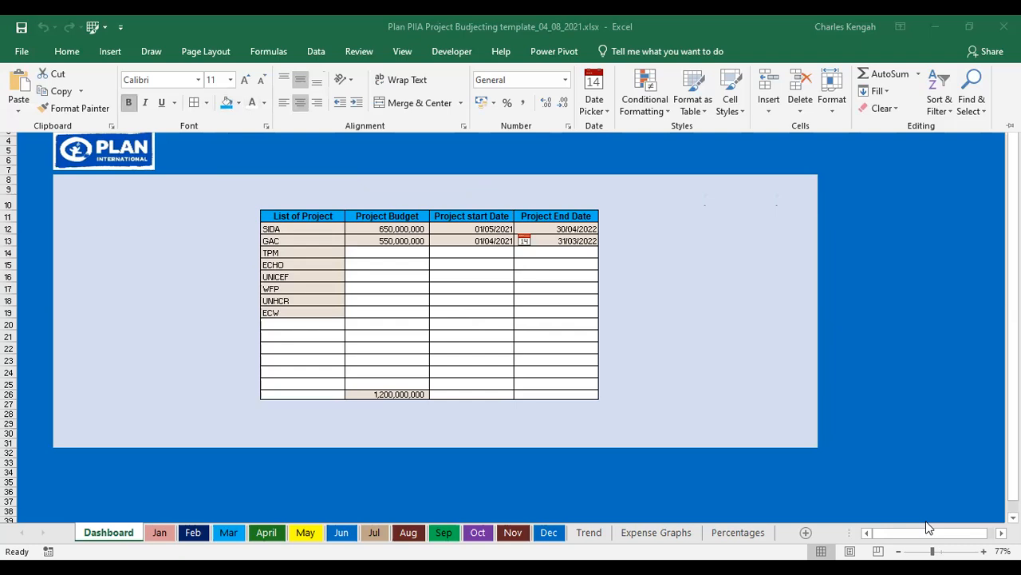
key(Escape)
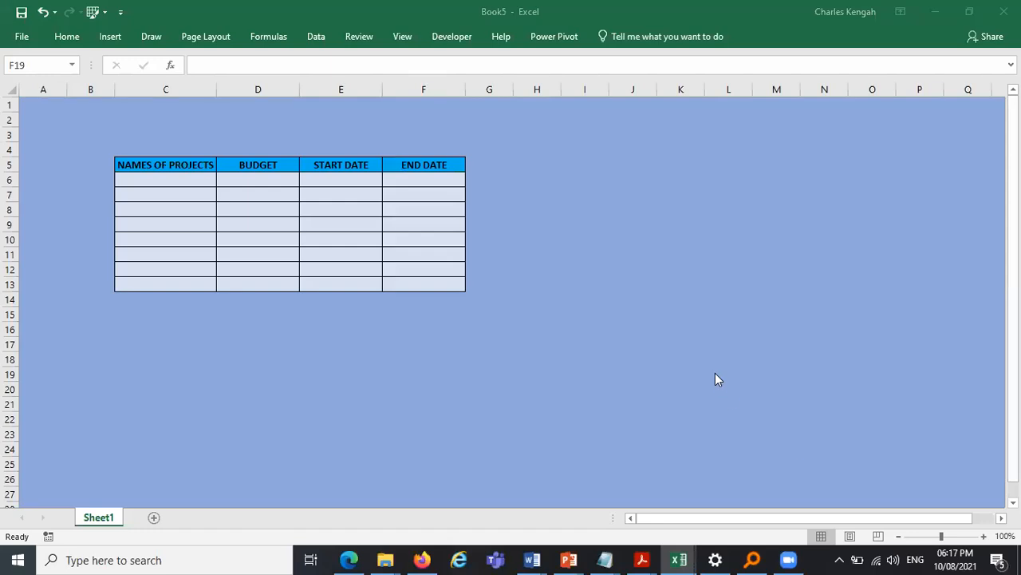
- Examine the sample project table with names, budget, start and end date columns in Book5
click(118, 157)
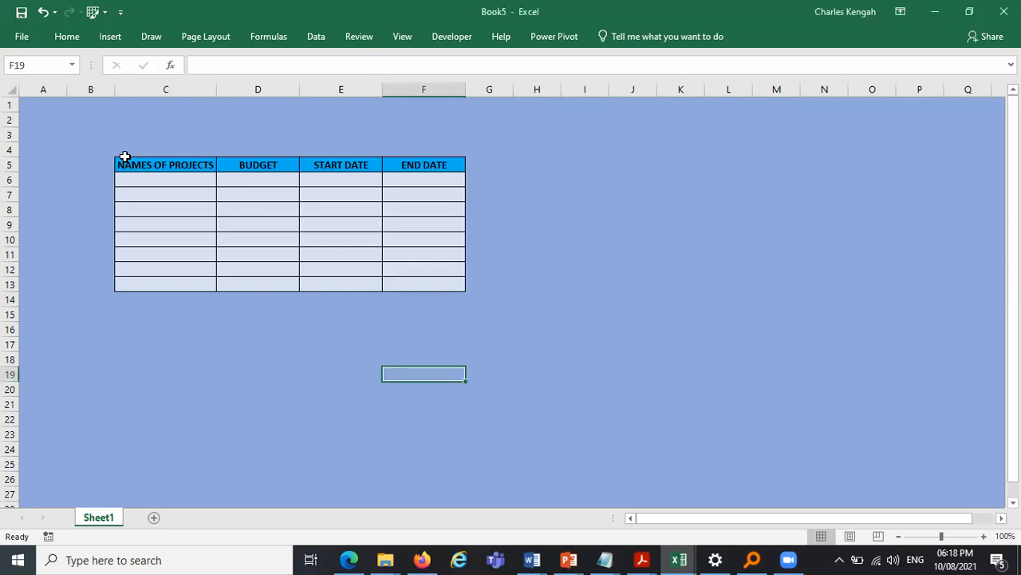
mouse_move(124, 156)
mouse_down()
mouse_move(413, 260)
mouse_move(419, 281)
mouse_up()
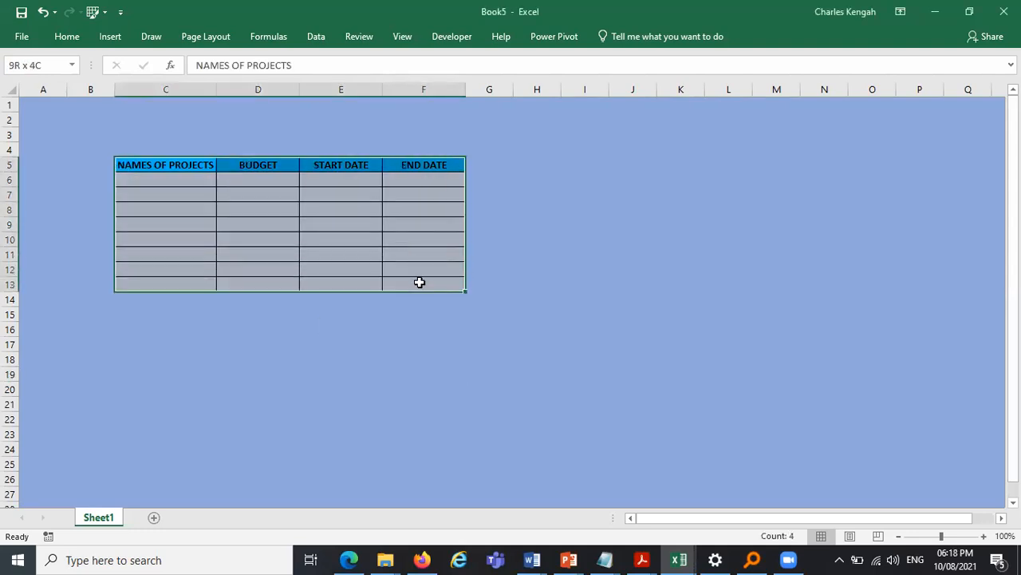
click(337, 420)
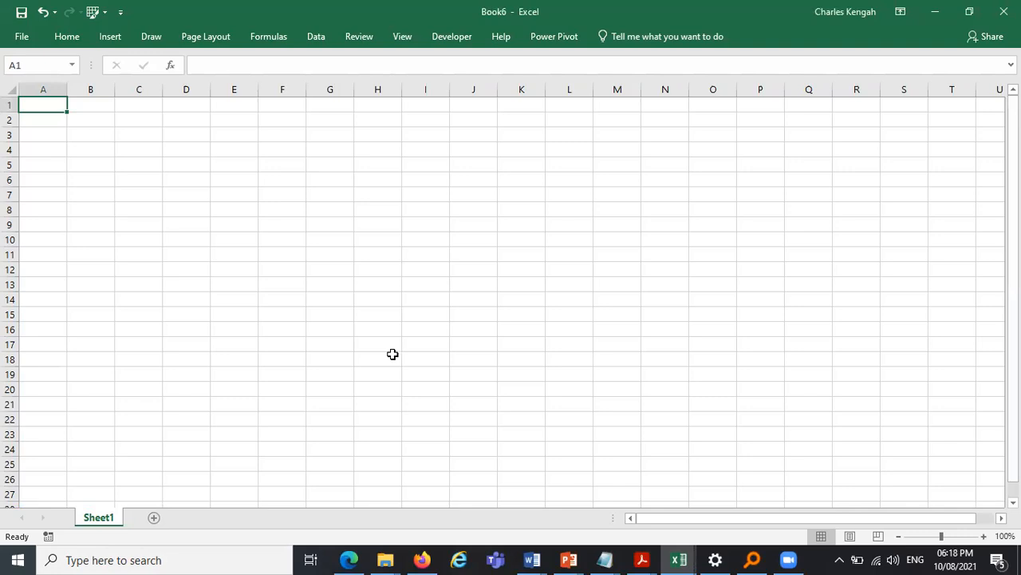
click(934, 12)
drag(126, 163, 443, 283)
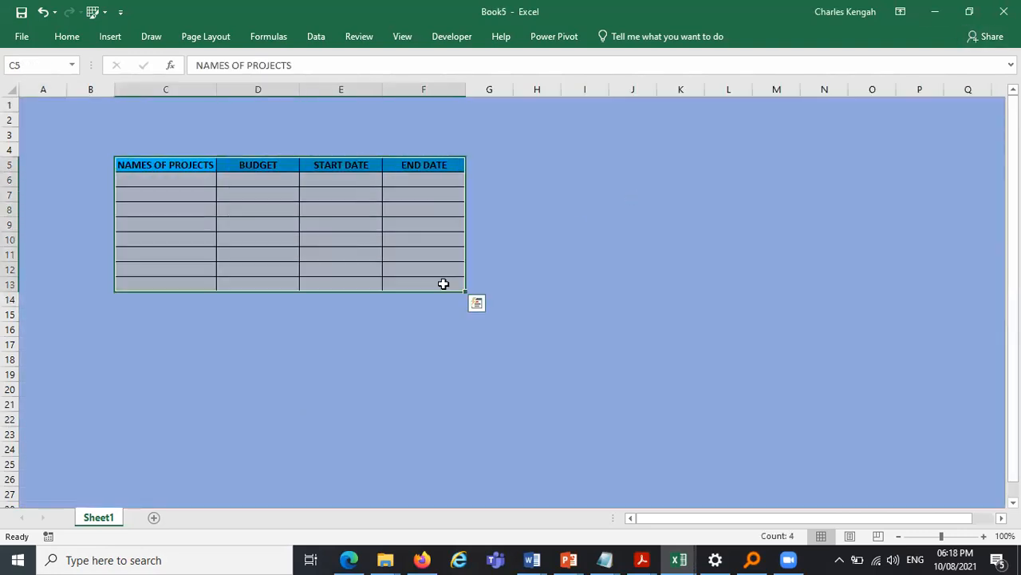
click(618, 309)
click(170, 179)
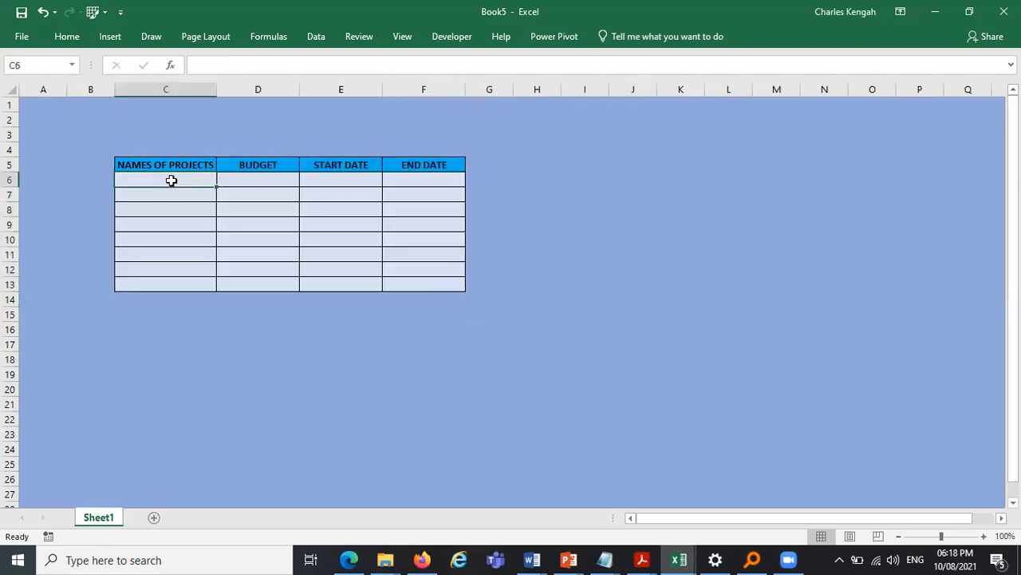
text(aIRP)
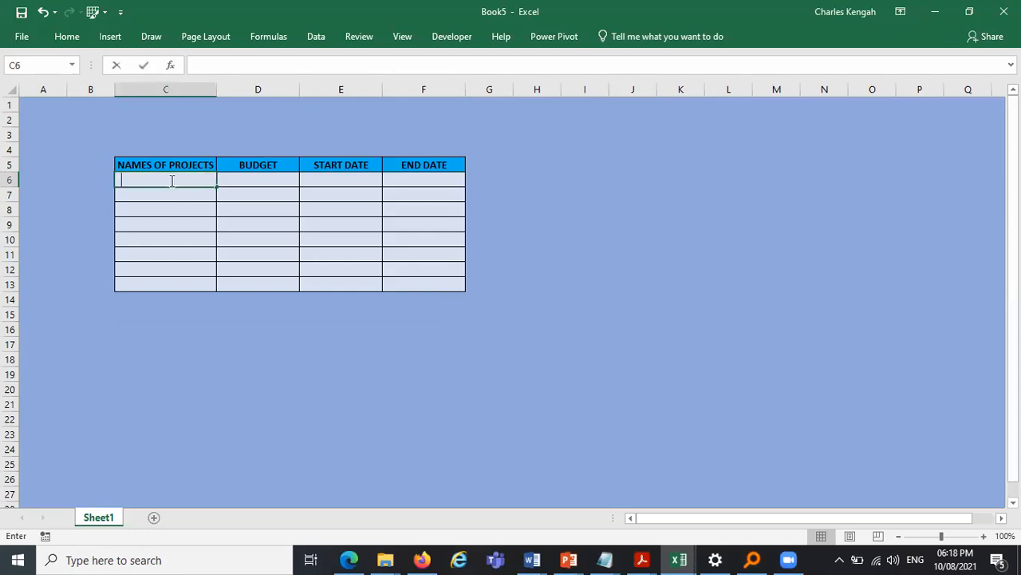
key(BackSpace)
key(BackSpace)
key(BackSpace)
key(BackSpace)
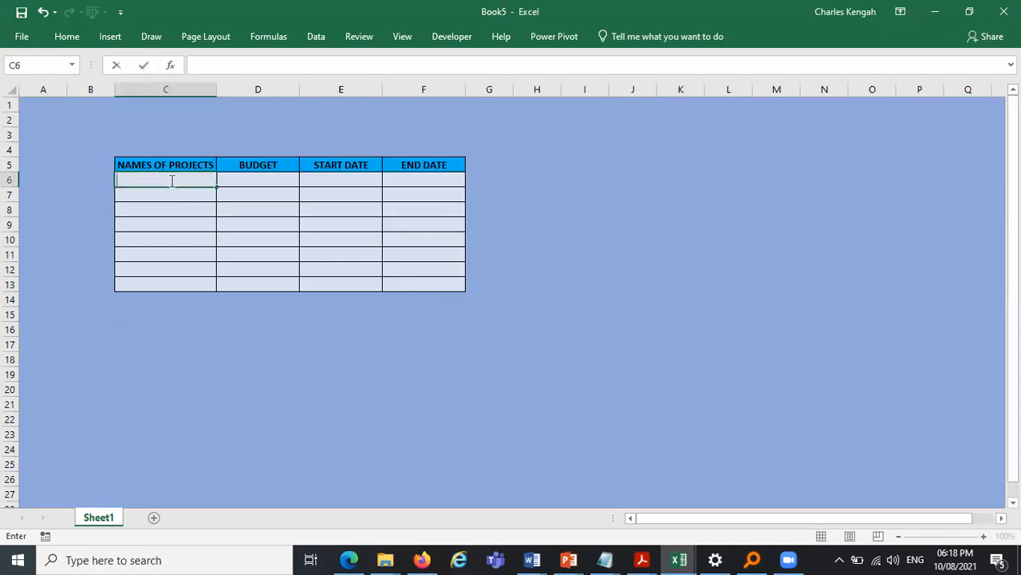
click(493, 354)
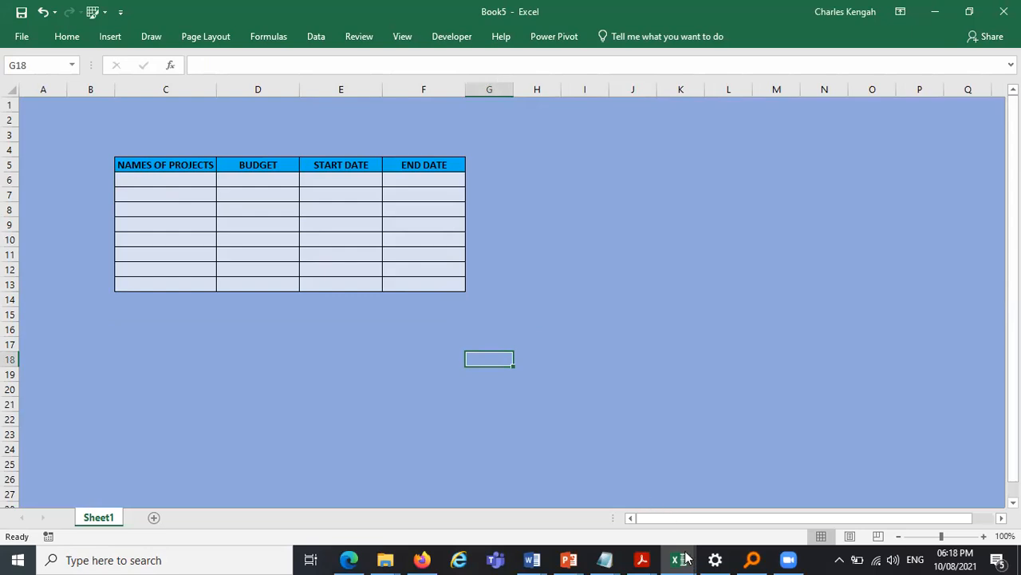
- Switch to the blank Book6 workbook and rename its Sheet1 as Dashboard
mouse_move(679, 559)
click(832, 523)
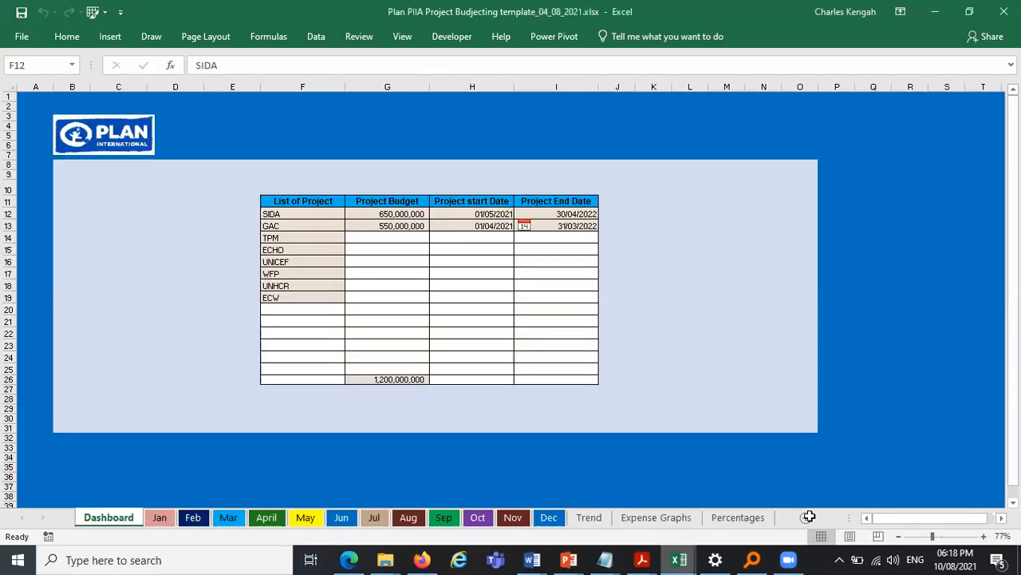
click(276, 439)
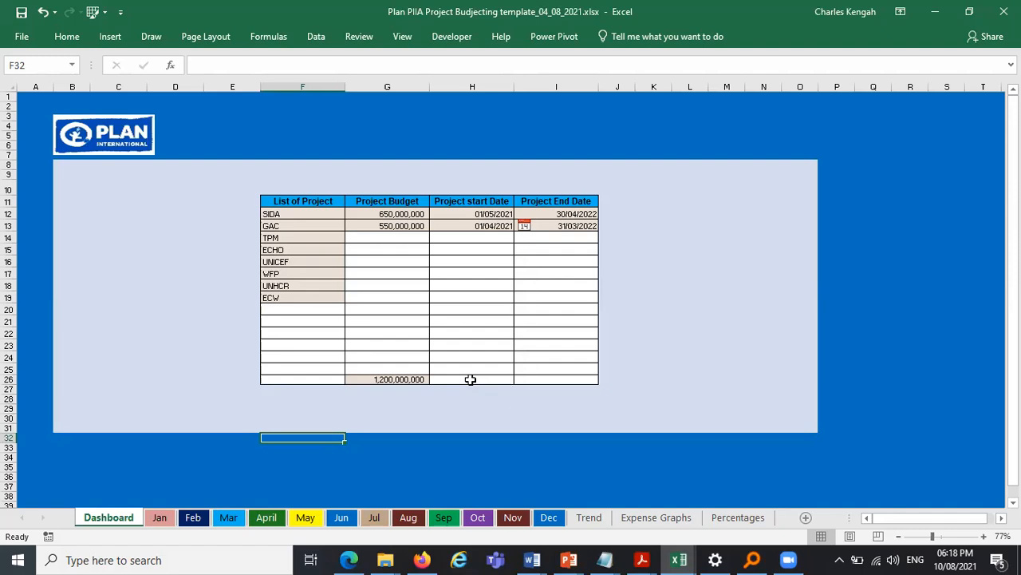
click(680, 559)
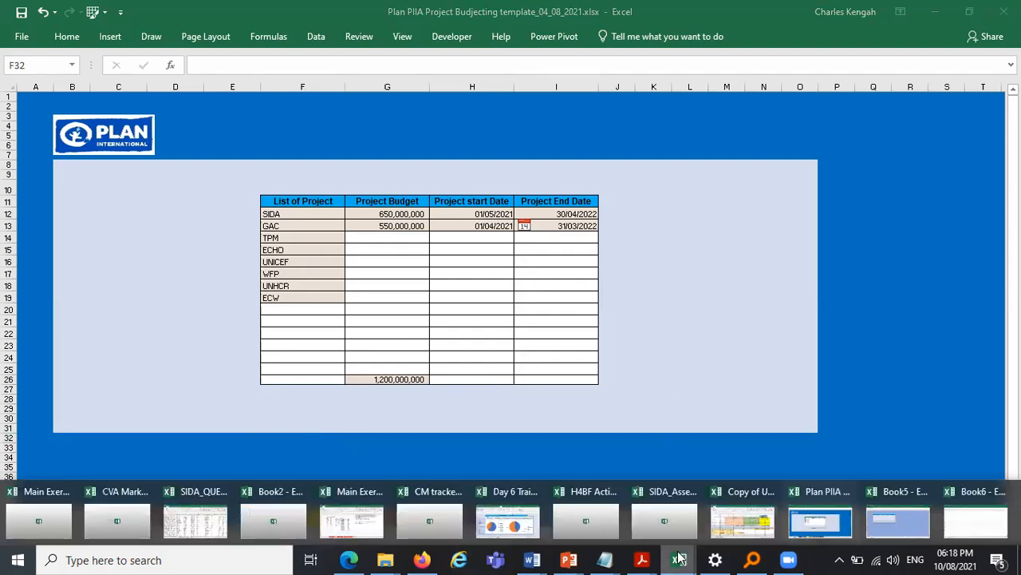
click(983, 533)
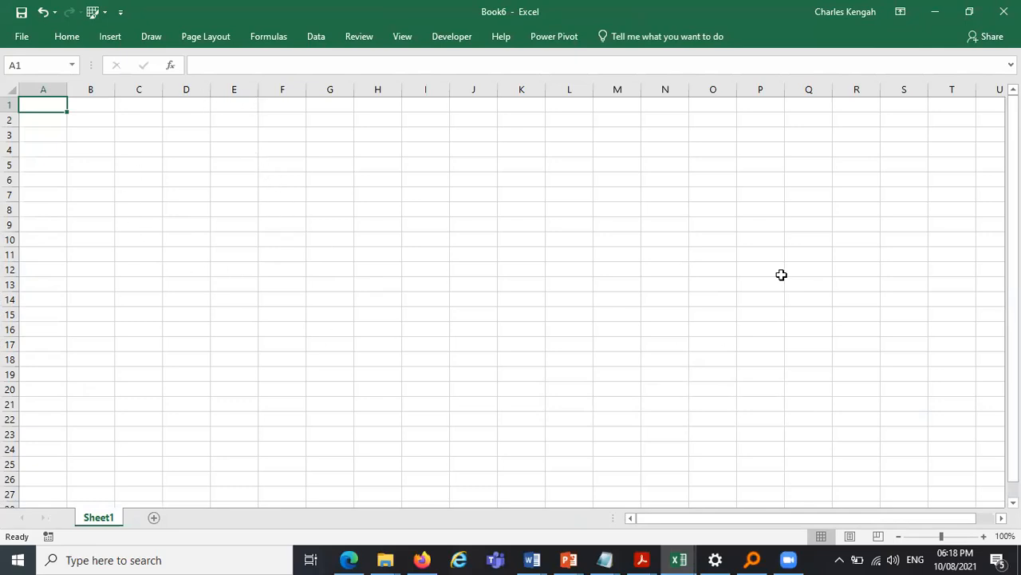
double_click(103, 521)
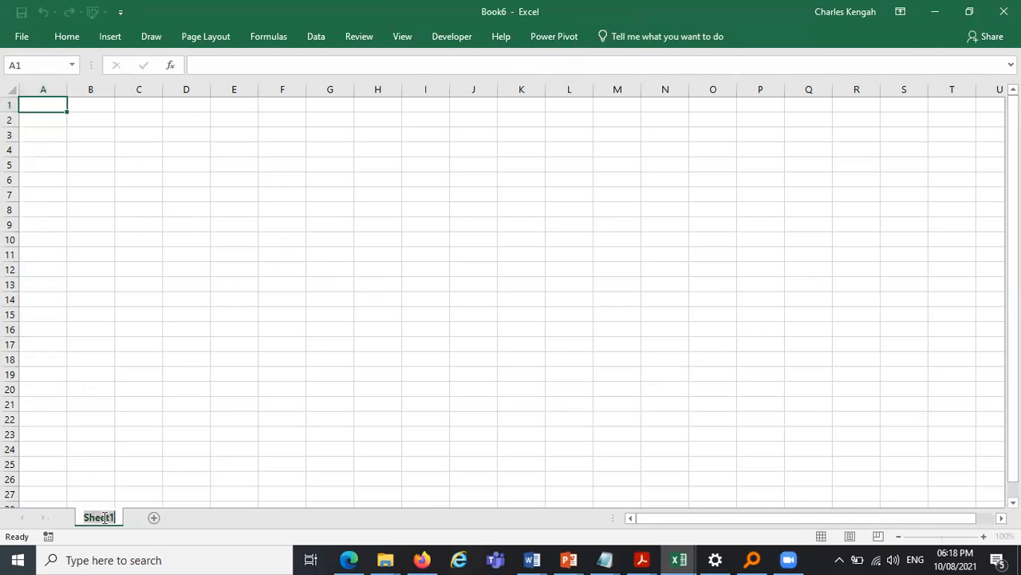
text(dAS)
key(BackSpace)
key(BackSpace)
key(BackSpace)
text(D)
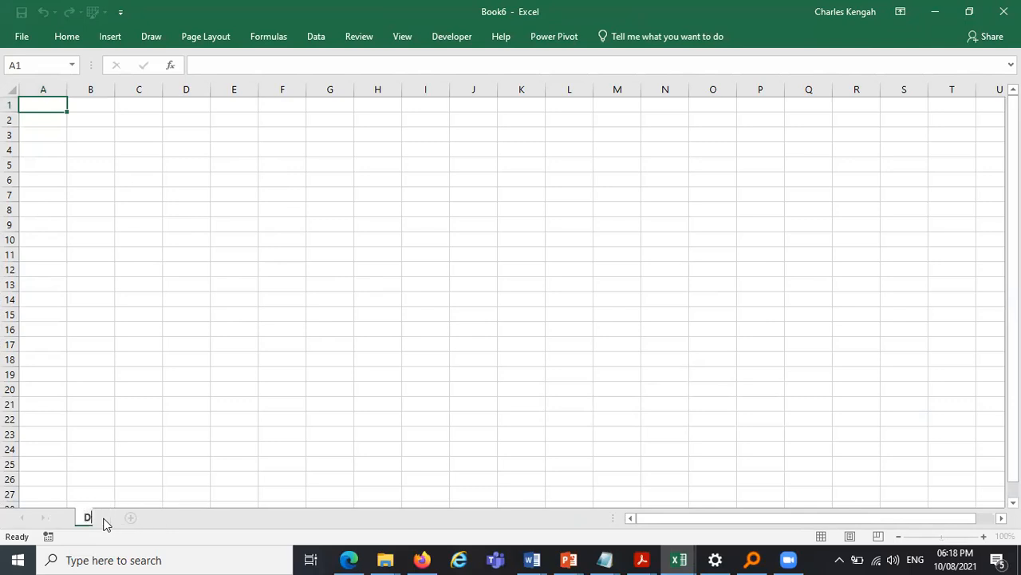
text(ashboard)
key(Return)
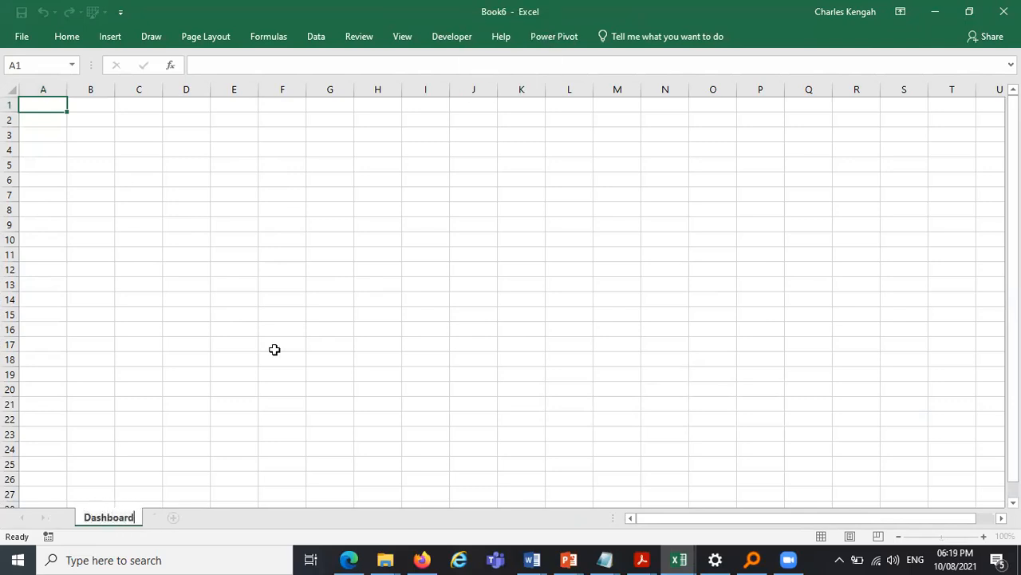
click(332, 297)
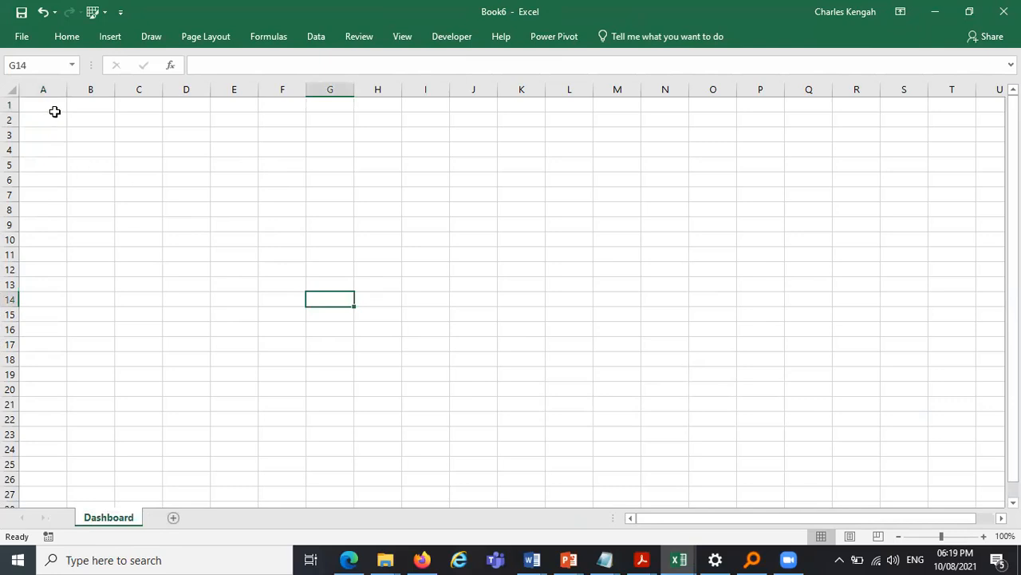
drag(162, 196, 747, 427)
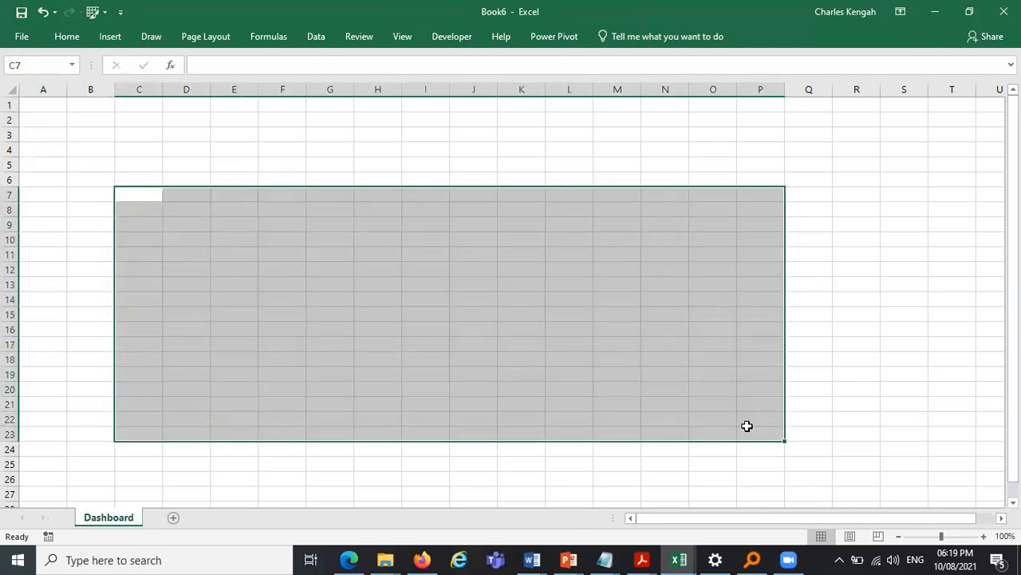
click(459, 152)
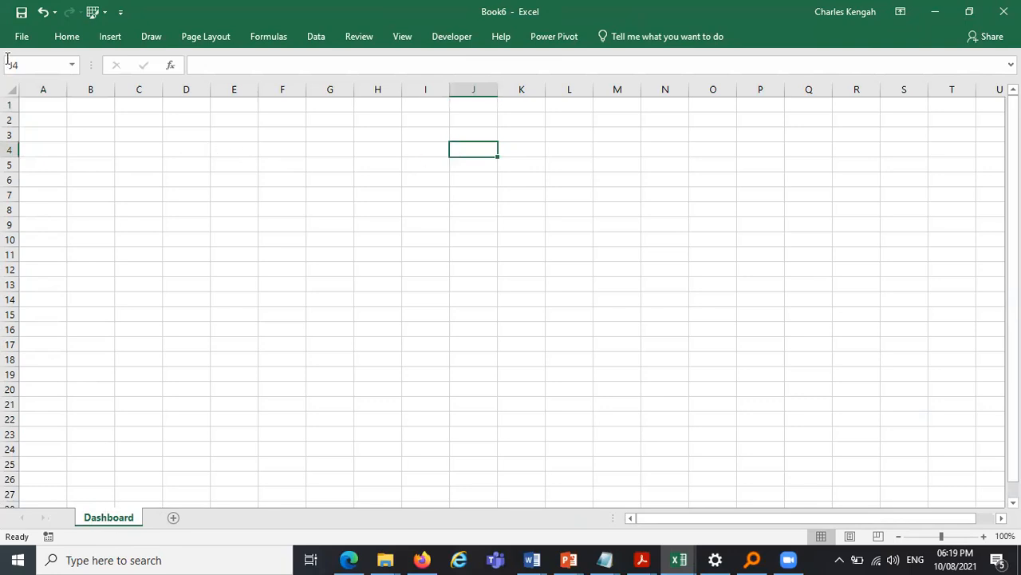
click(37, 89)
click(11, 104)
click(10, 88)
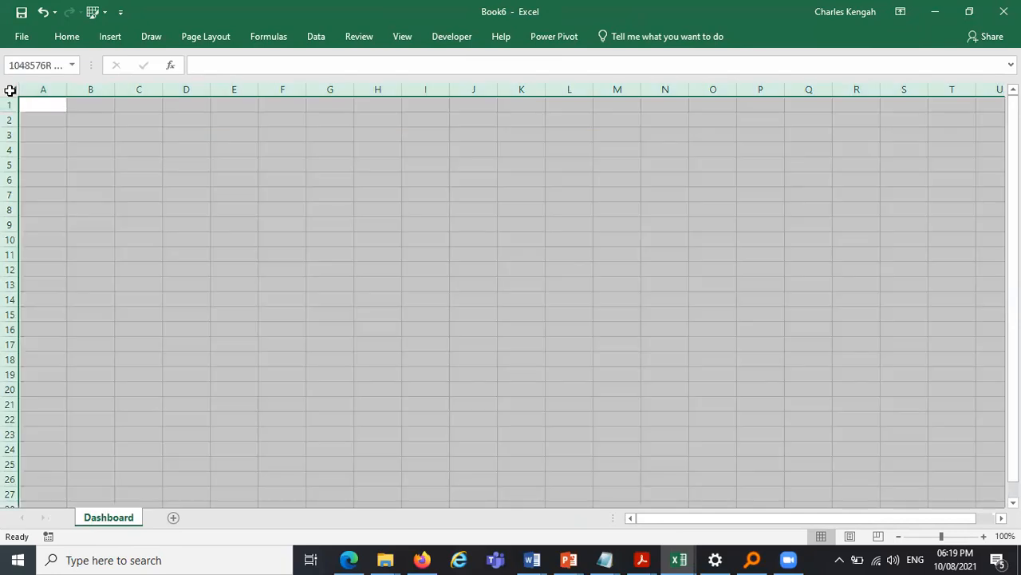
click(80, 150)
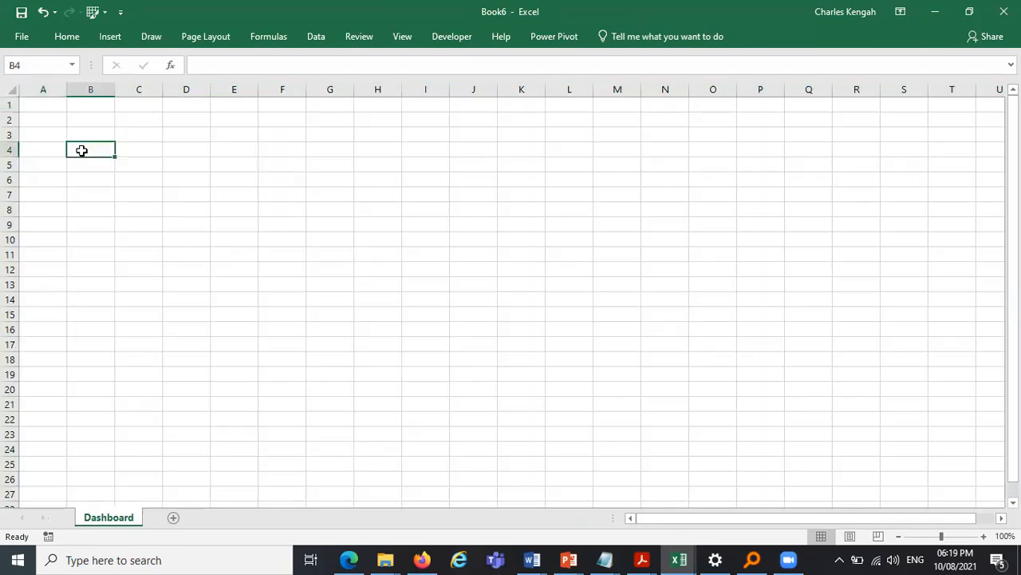
- Fill the entire Dashboard sheet with a light blue-grey background colour
click(9, 90)
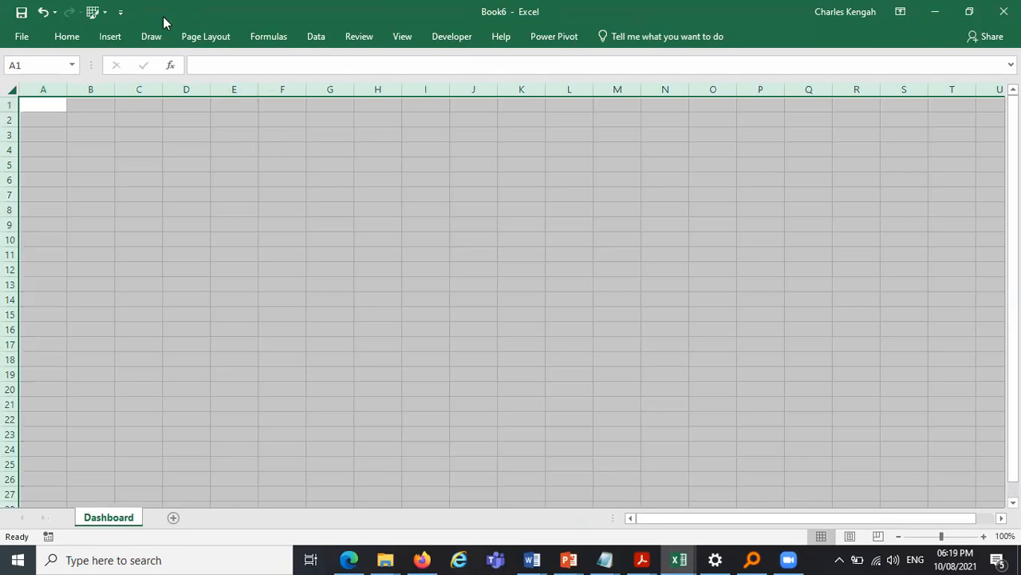
click(77, 39)
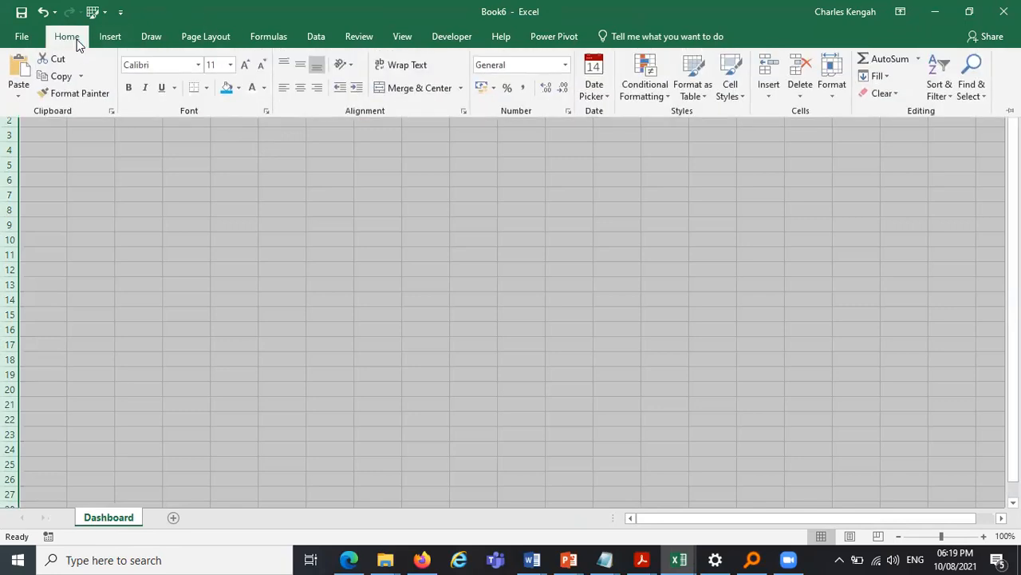
click(240, 87)
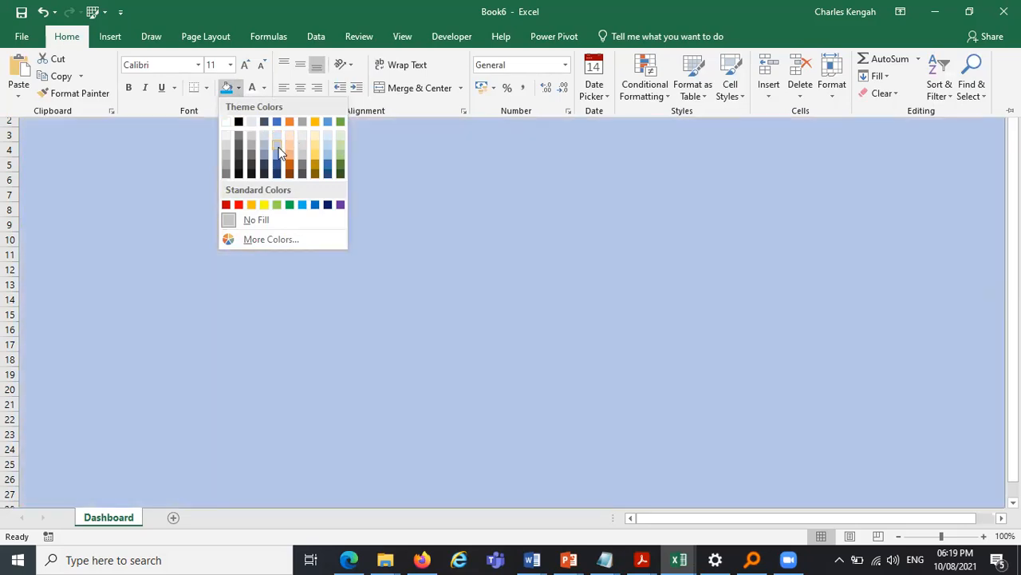
click(277, 151)
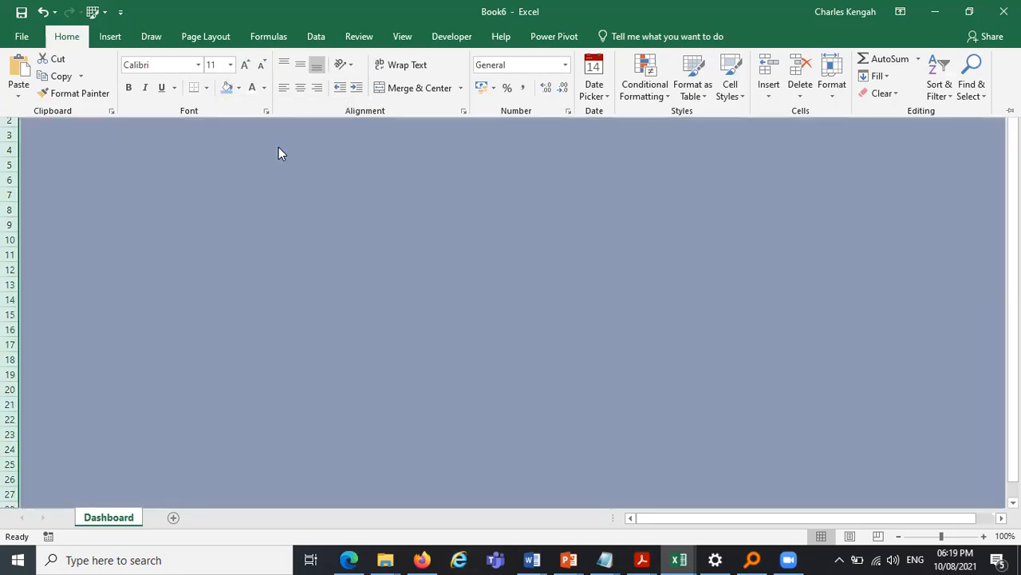
key(ctrl+F1)
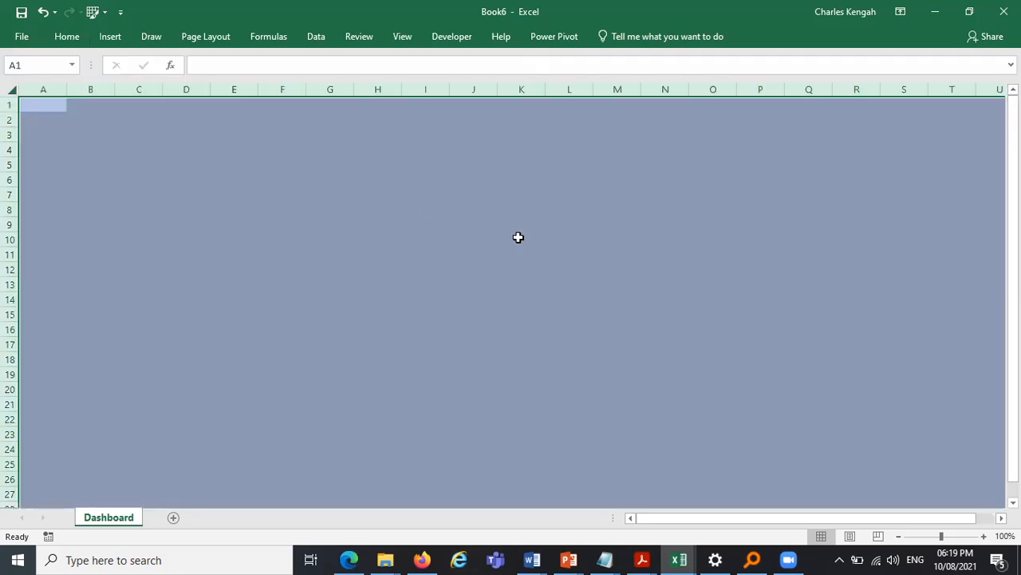
click(519, 238)
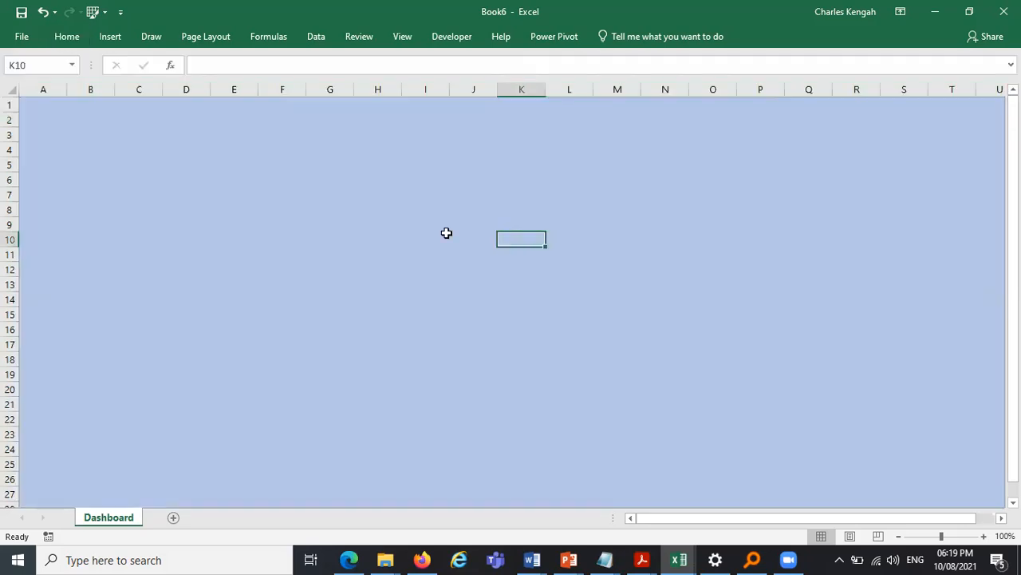
- Examine the column headers of the project table on the template workbook's Dashboard sheet, then return to Book6
click(679, 559)
click(819, 523)
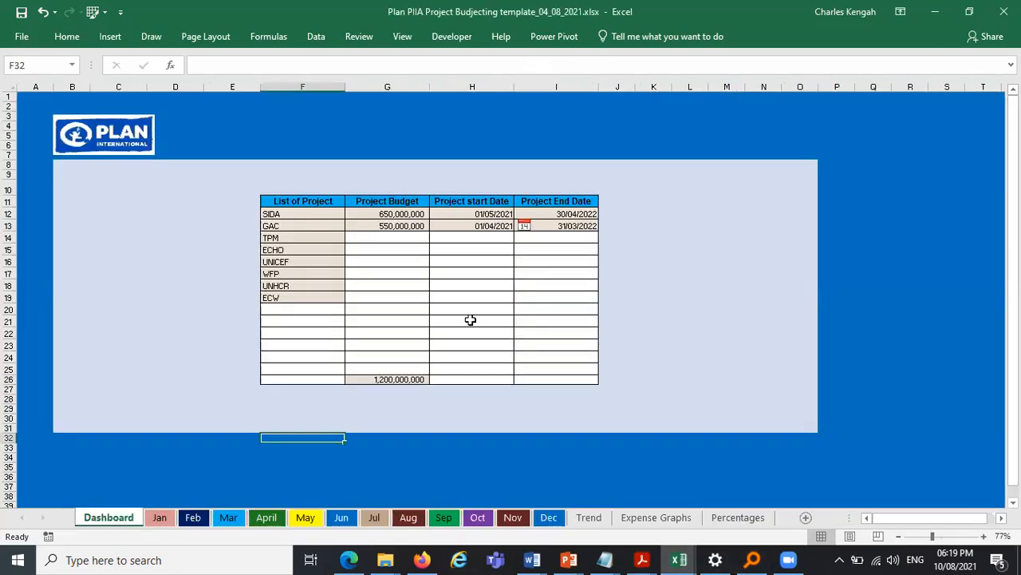
click(300, 205)
click(383, 202)
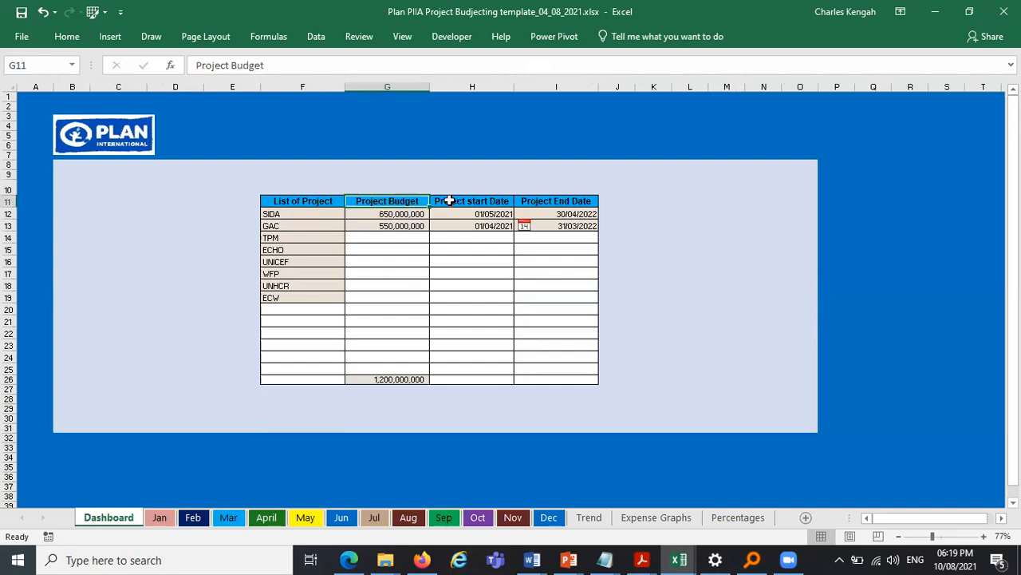
click(468, 201)
click(561, 191)
click(563, 197)
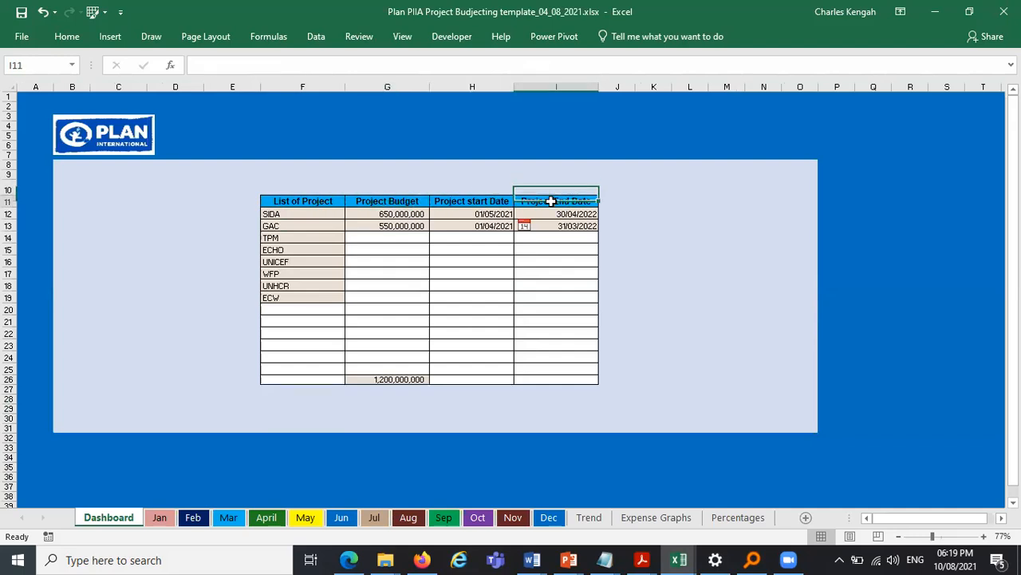
click(935, 11)
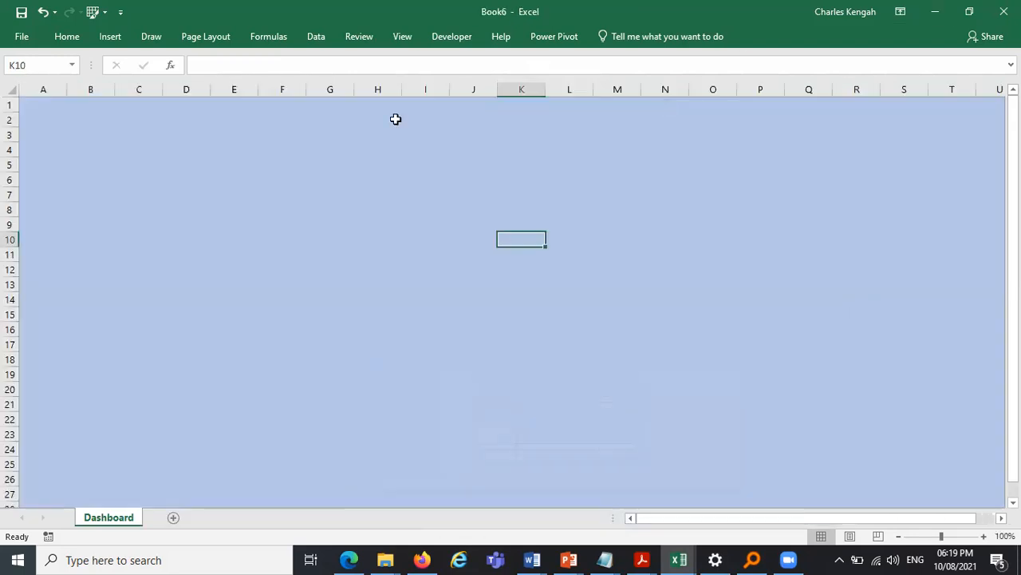
- Apply All Borders to the range C3:F11 to outline a four-column table
drag(136, 166, 264, 188)
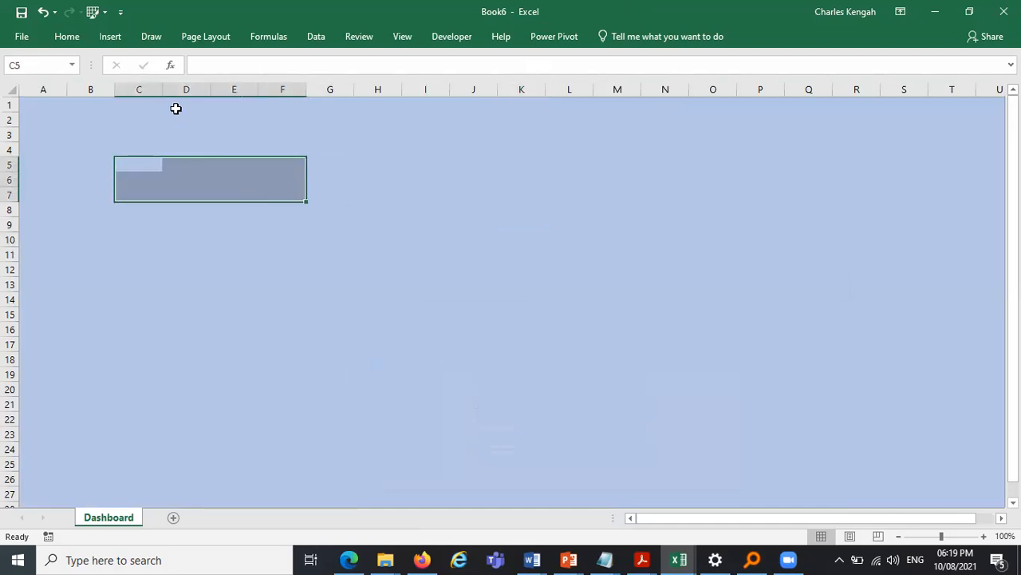
click(139, 87)
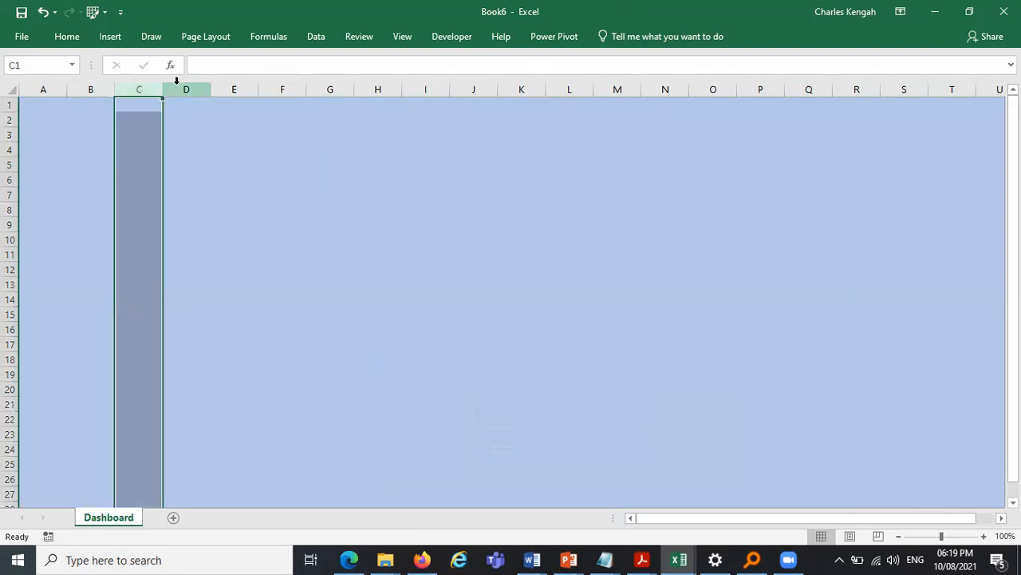
click(185, 85)
click(234, 85)
click(279, 86)
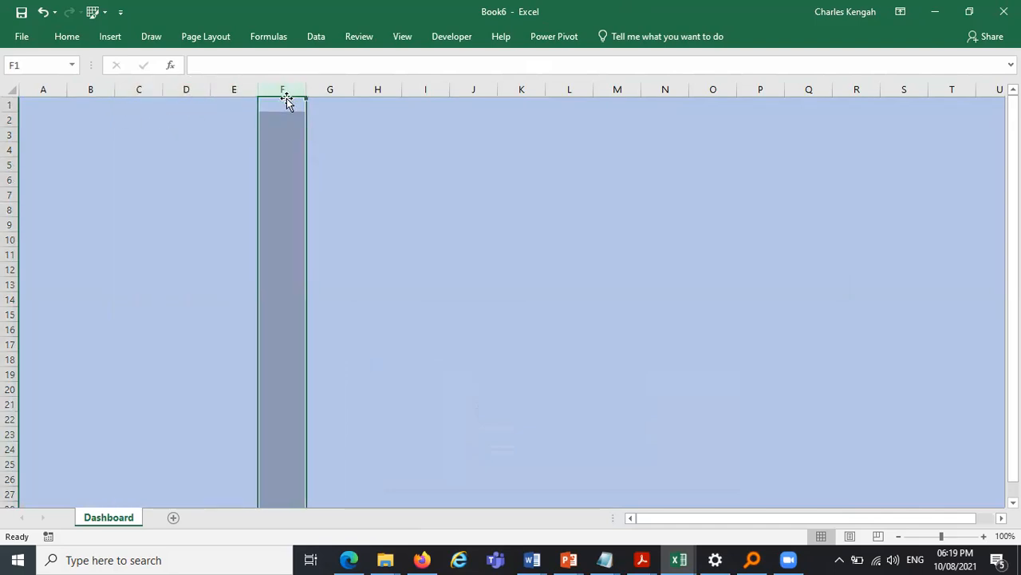
drag(131, 140, 292, 264)
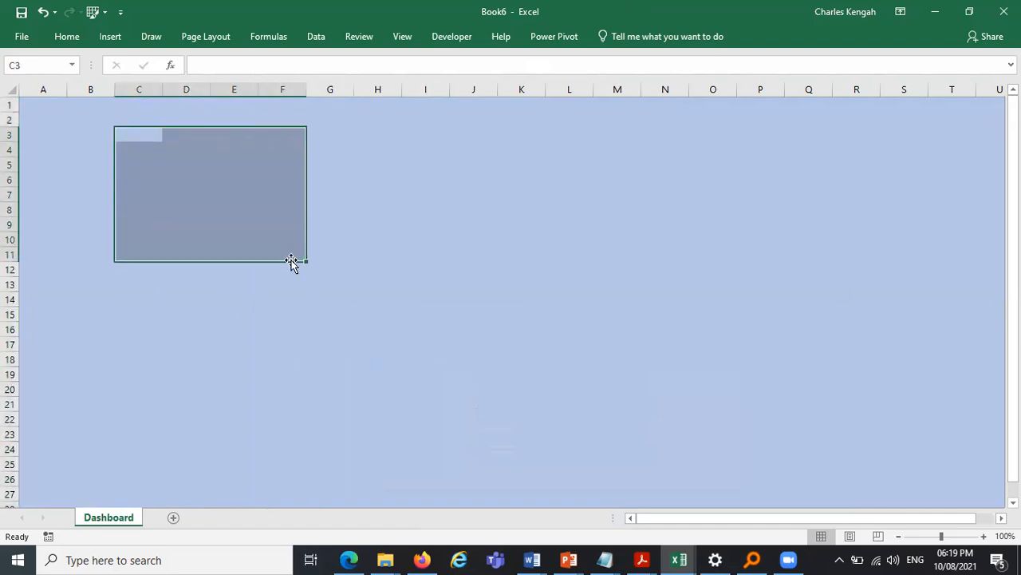
click(71, 40)
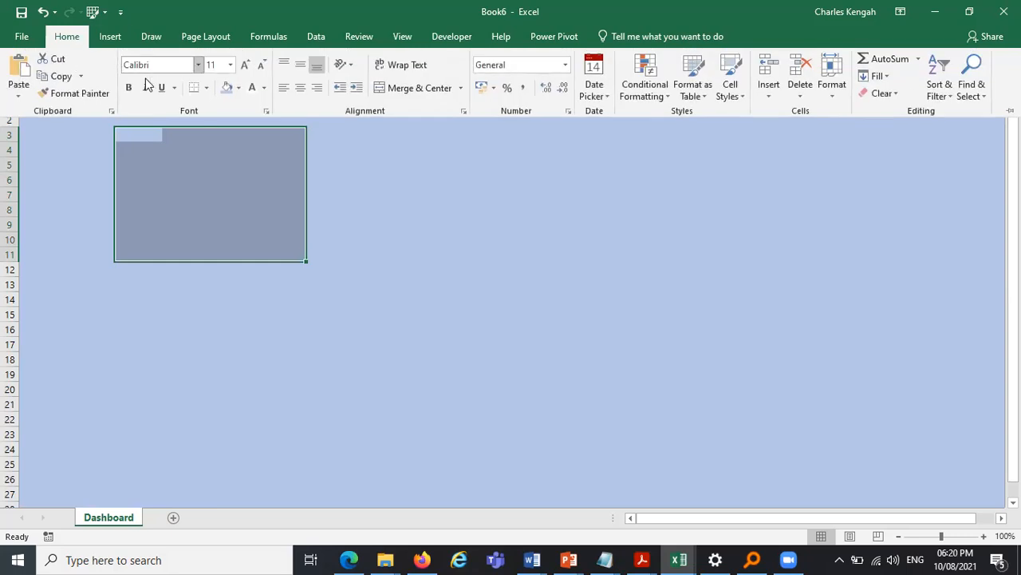
click(210, 93)
click(228, 217)
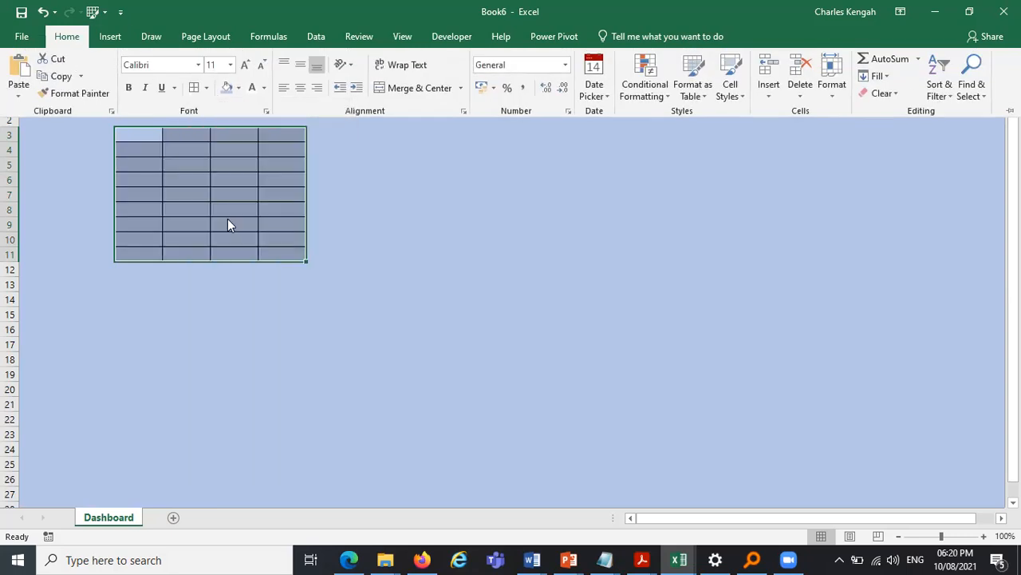
- Fill the table range C3:F11 with white
click(238, 88)
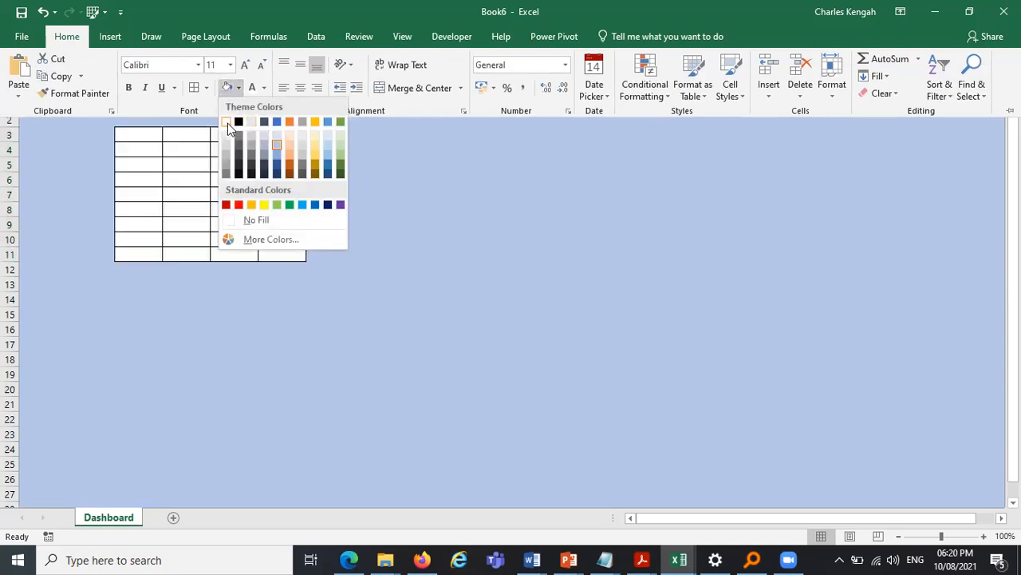
click(227, 123)
key(ctrl+F1)
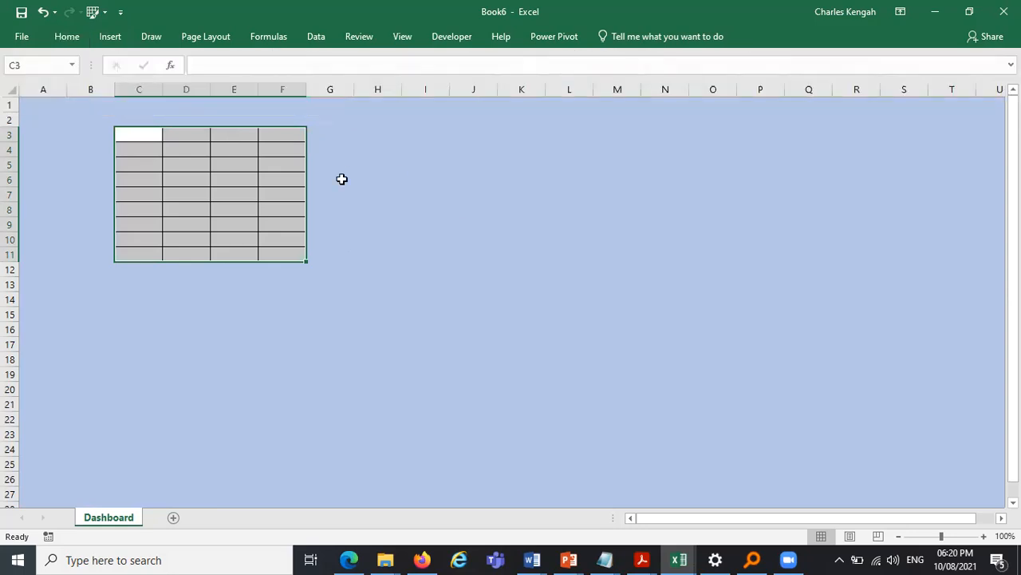
- Fill the table's header row C3:F3 with the standard Light Blue colour
drag(129, 134, 280, 133)
drag(152, 132, 260, 133)
click(69, 38)
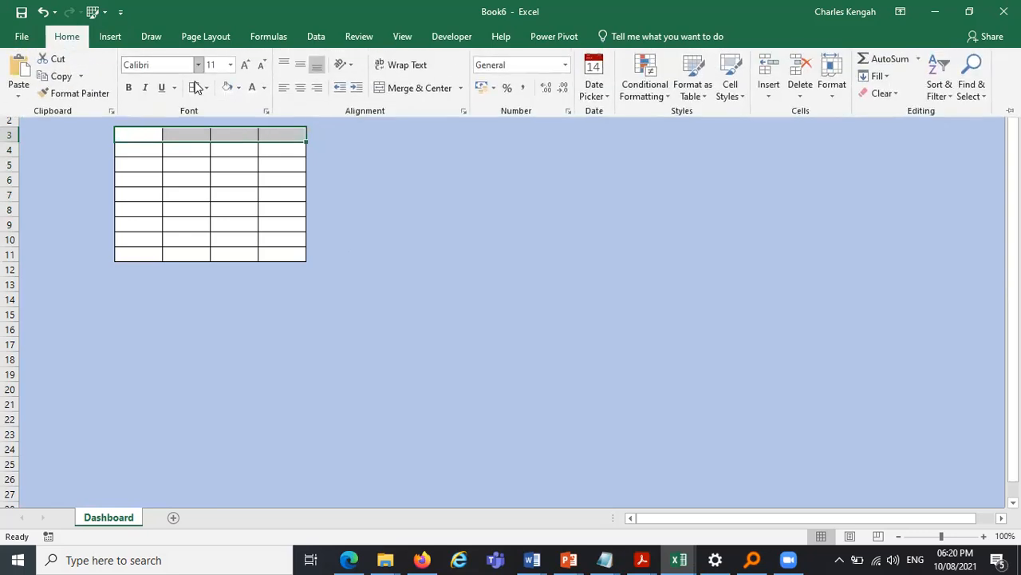
click(239, 87)
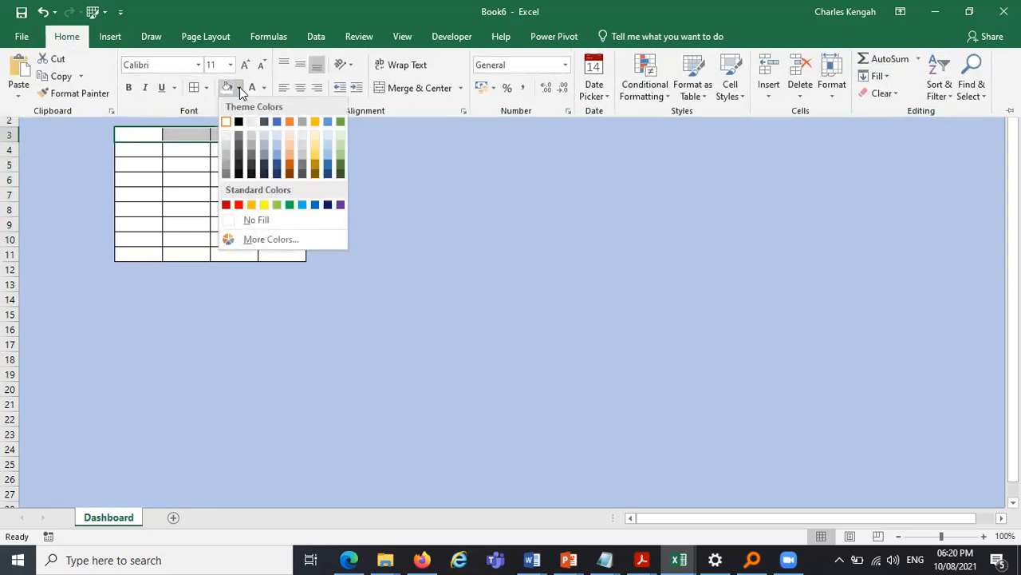
click(303, 205)
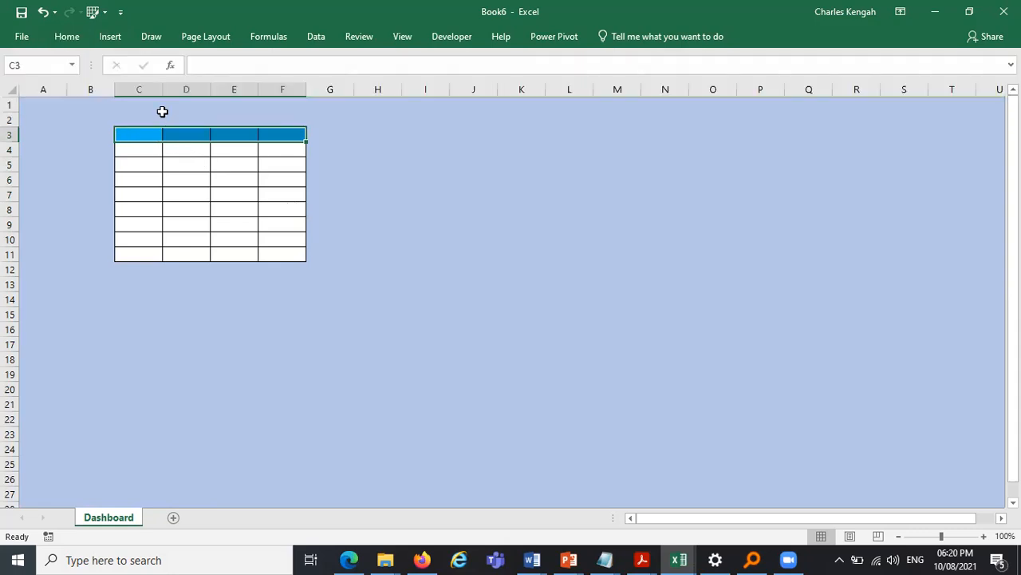
- Widen columns C, D, E and F of the table
drag(162, 89, 477, 103)
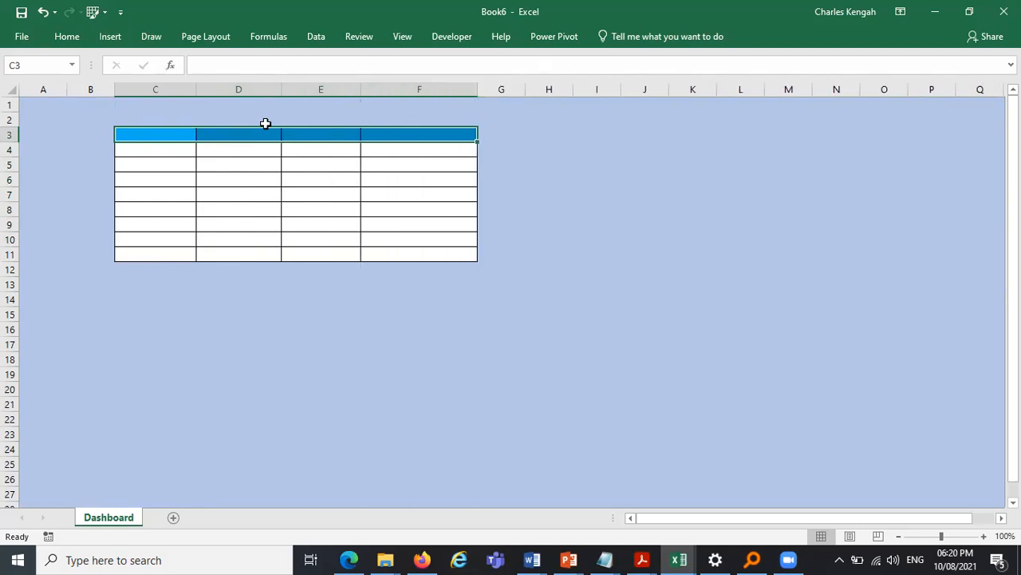
drag(361, 93, 392, 87)
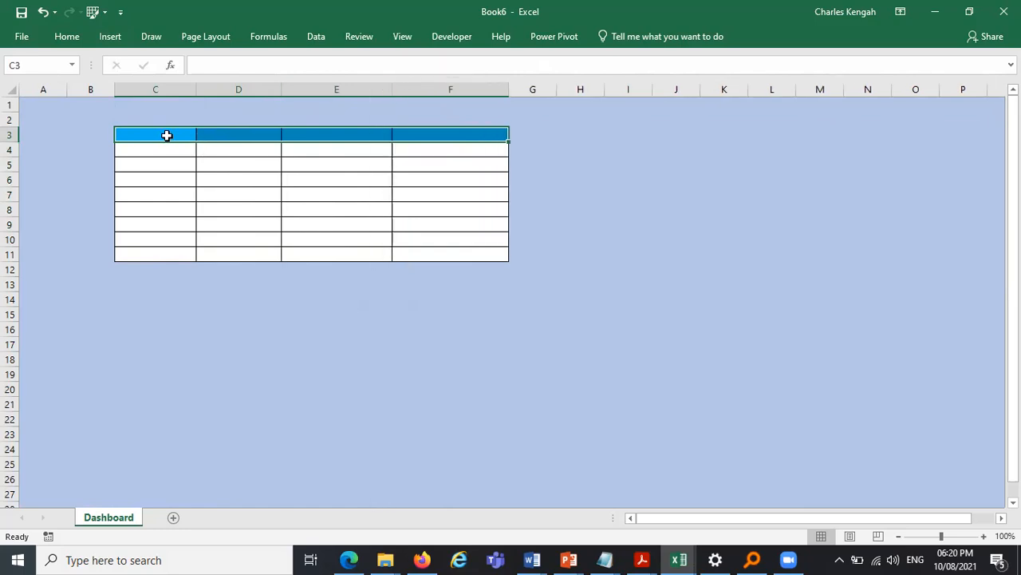
drag(198, 95, 233, 93)
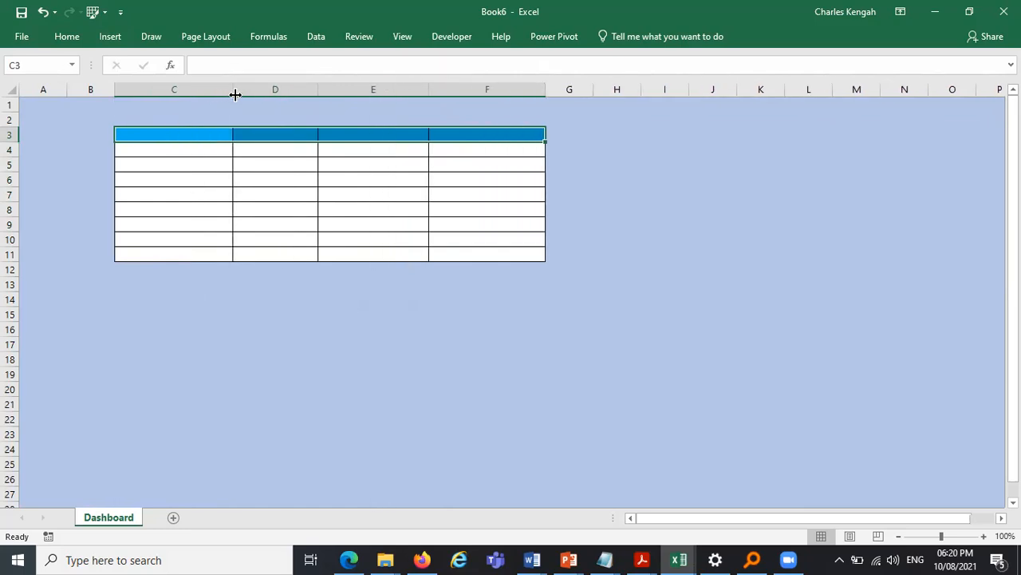
drag(318, 89, 341, 87)
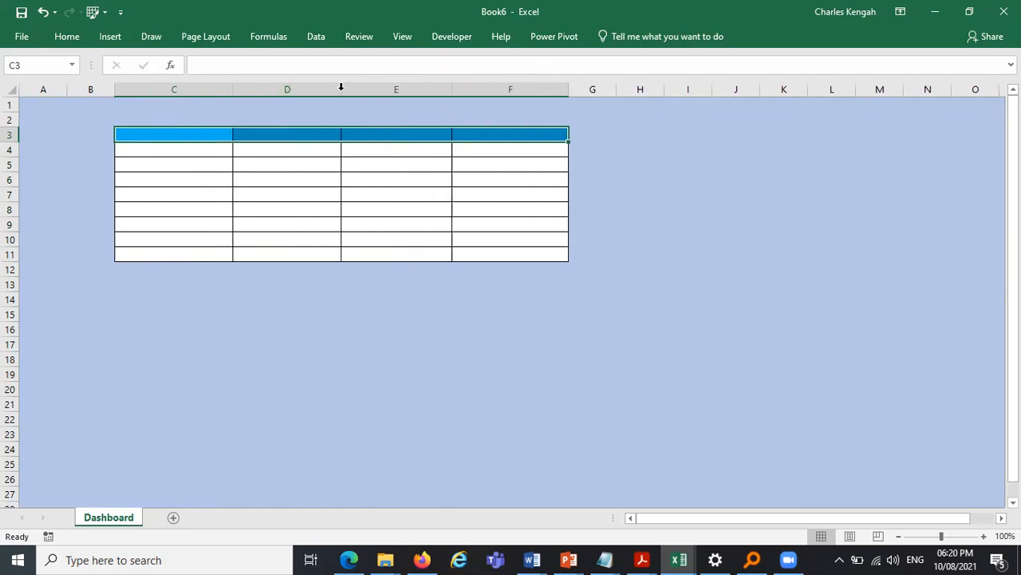
- Enter the headers PROJECT, BUDGET, START DATE and END DATE in cells C3 to F3
click(193, 136)
text(p)
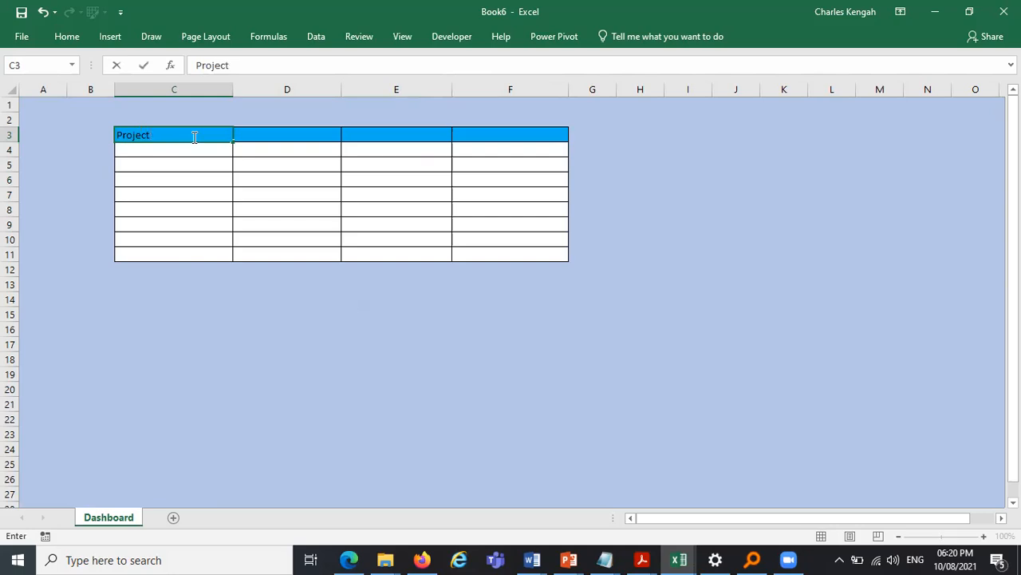
key(BackSpace)
key(BackSpace)
key(BackSpace)
key(BackSpace)
key(BackSpace)
key(BackSpace)
key(Caps_Lock)
text(PRO)
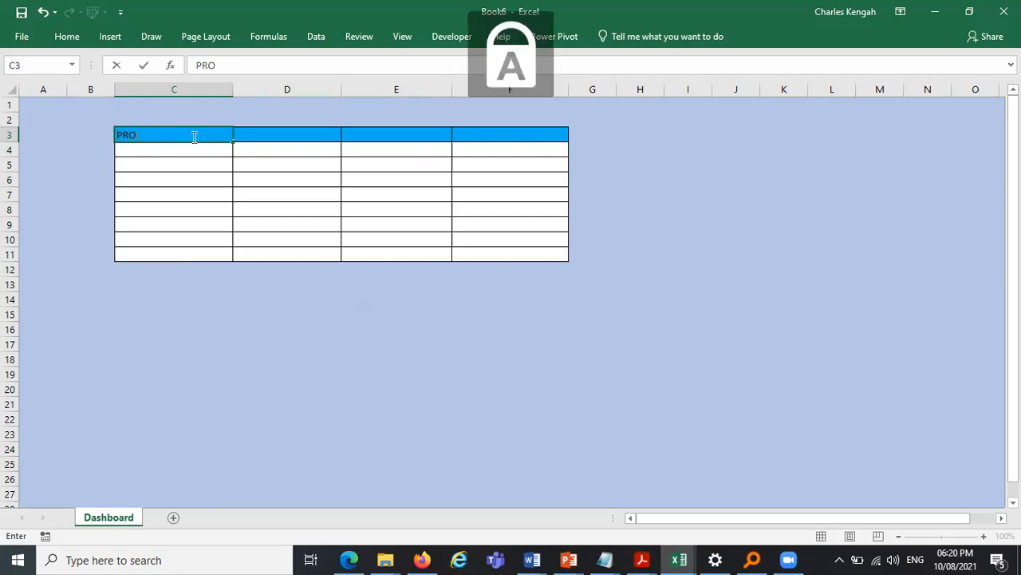
text(JECT)
key(Tab)
text(B)
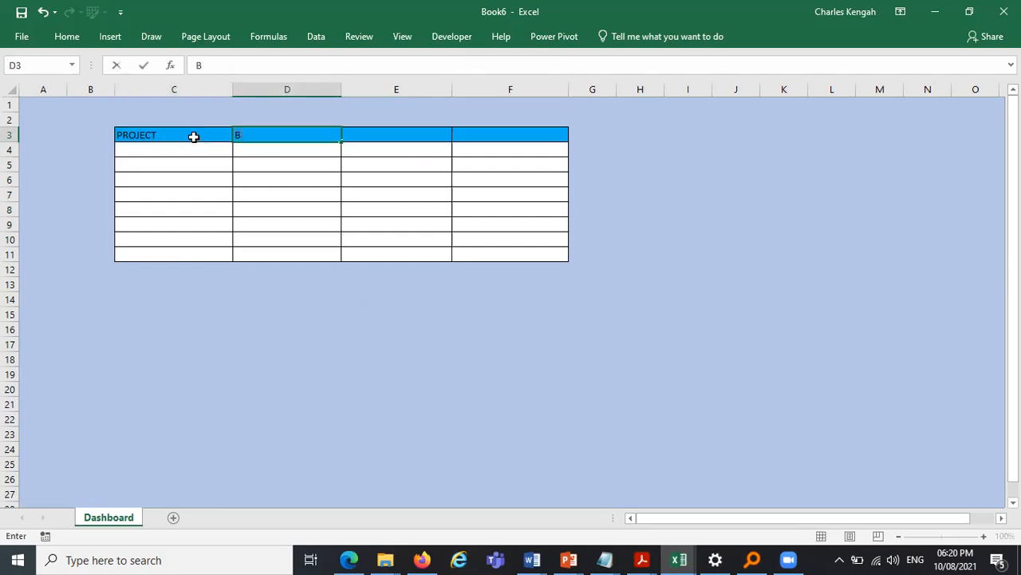
text(UDGET)
key(Tab)
text(START DAT)
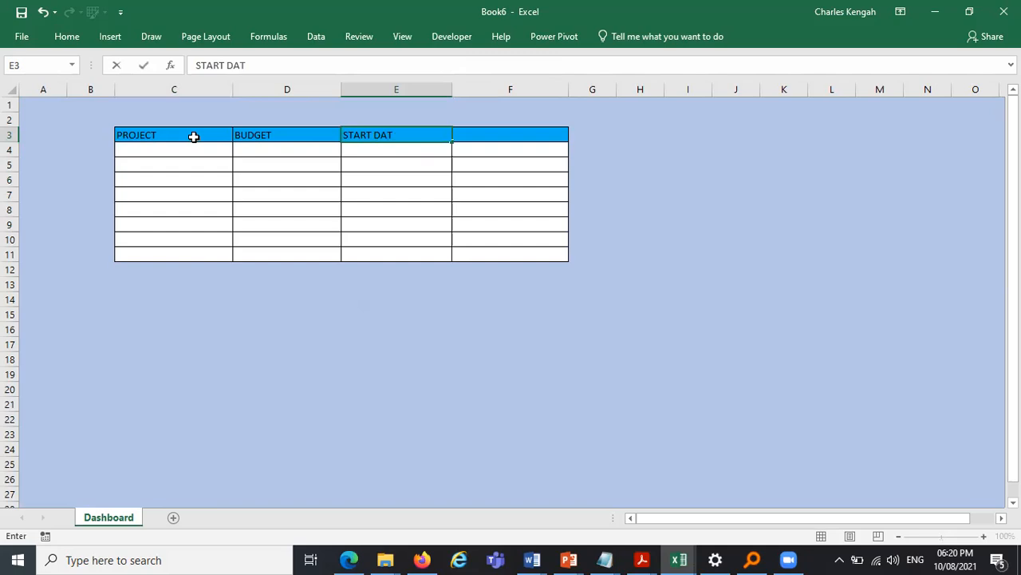
text(E)
key(Tab)
text(EN)
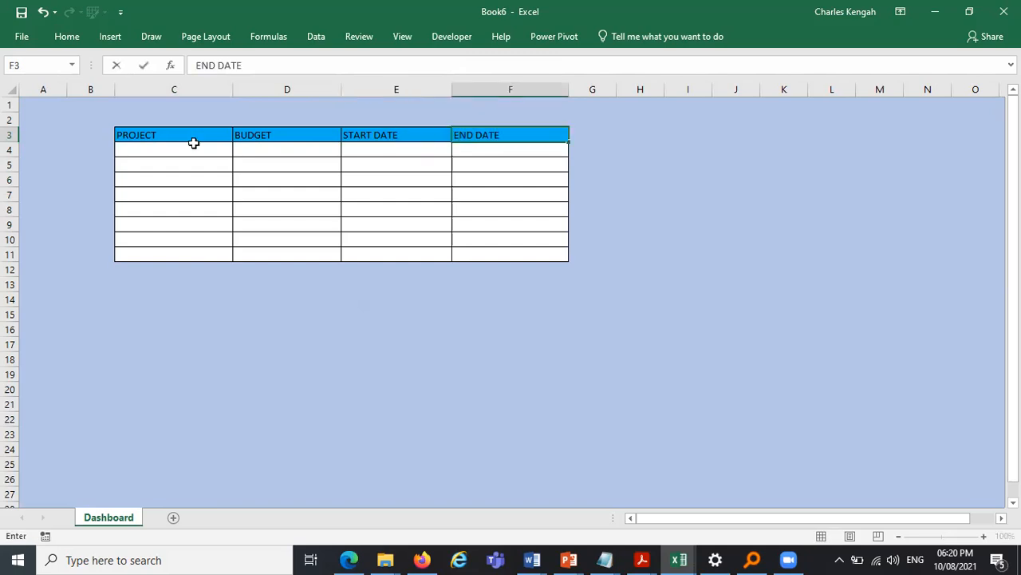
- Centre, middle-align and bold the header labels in C3:F3
click(203, 229)
drag(184, 134, 549, 127)
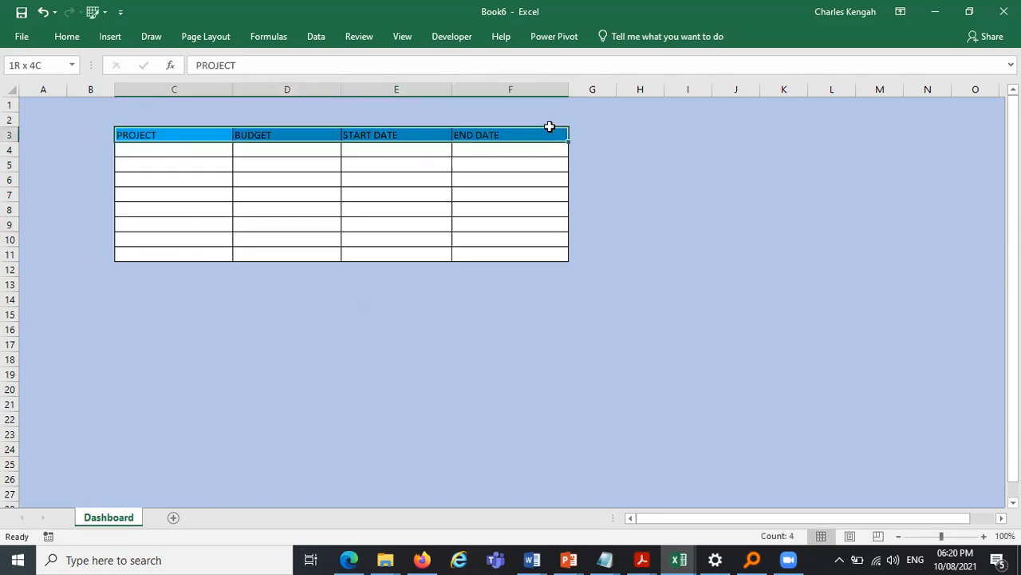
click(67, 36)
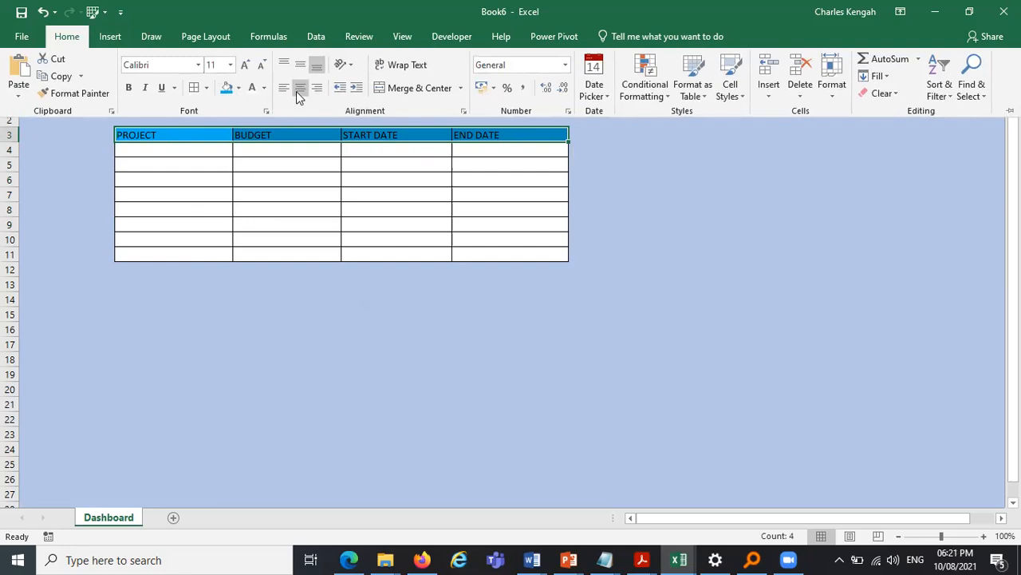
click(297, 91)
click(300, 65)
click(129, 88)
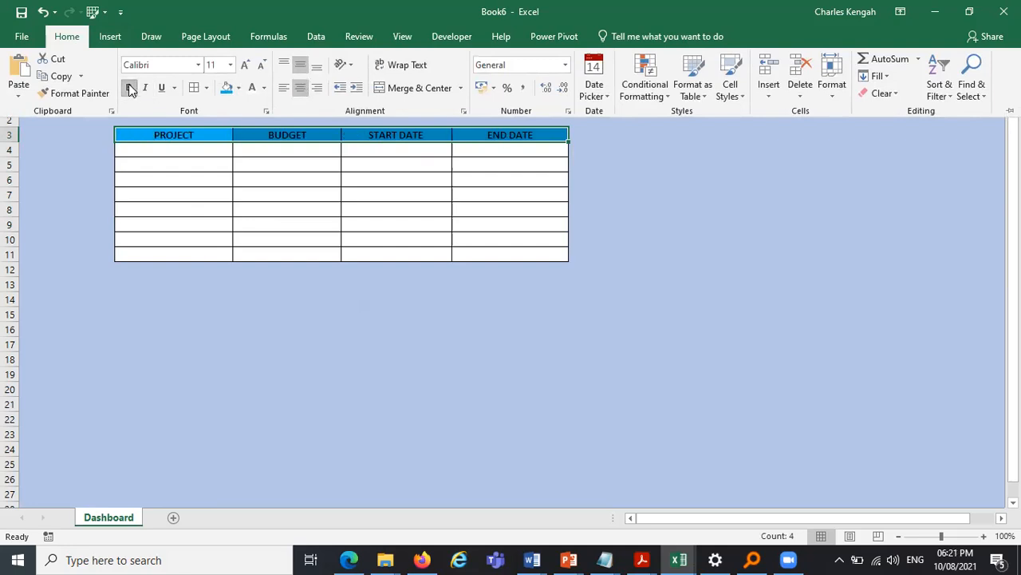
- Change the header row's fill to a pale blue accent tint
click(238, 88)
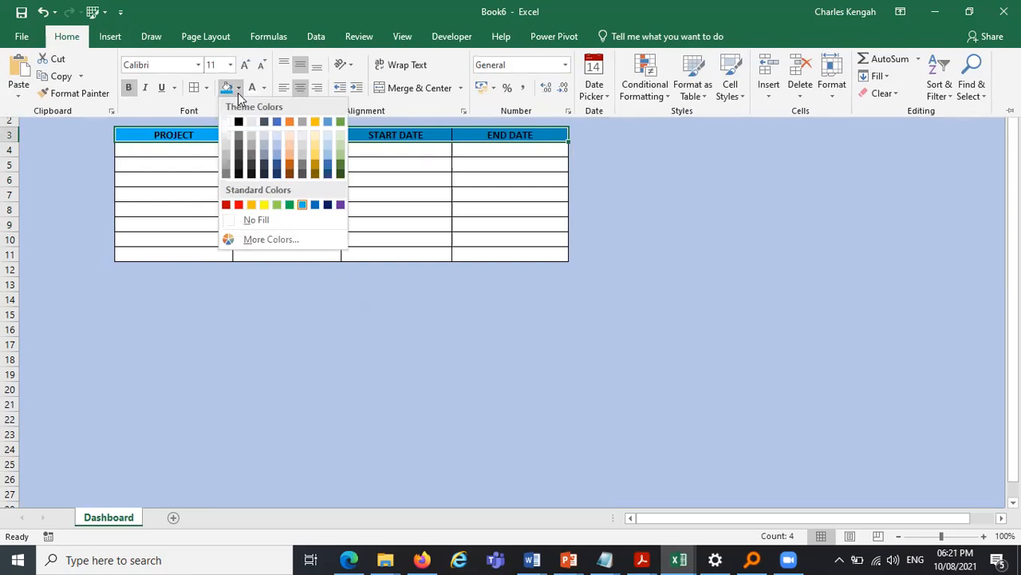
click(276, 138)
click(523, 335)
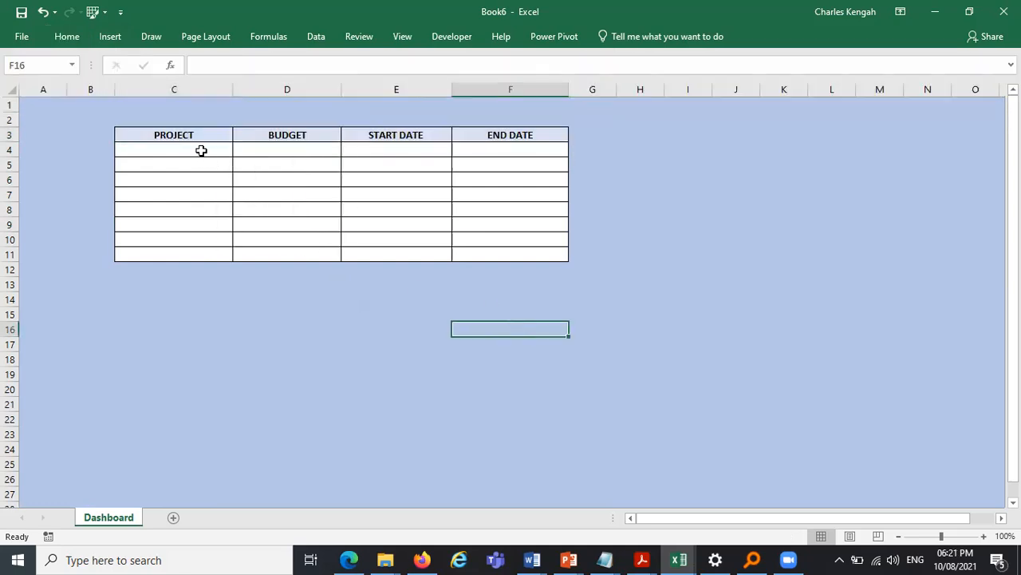
- Copy the project names, budgets and dates F12:I19 from the Dashboard table of the Plan PIIA template workbook
drag(200, 151, 195, 241)
click(591, 313)
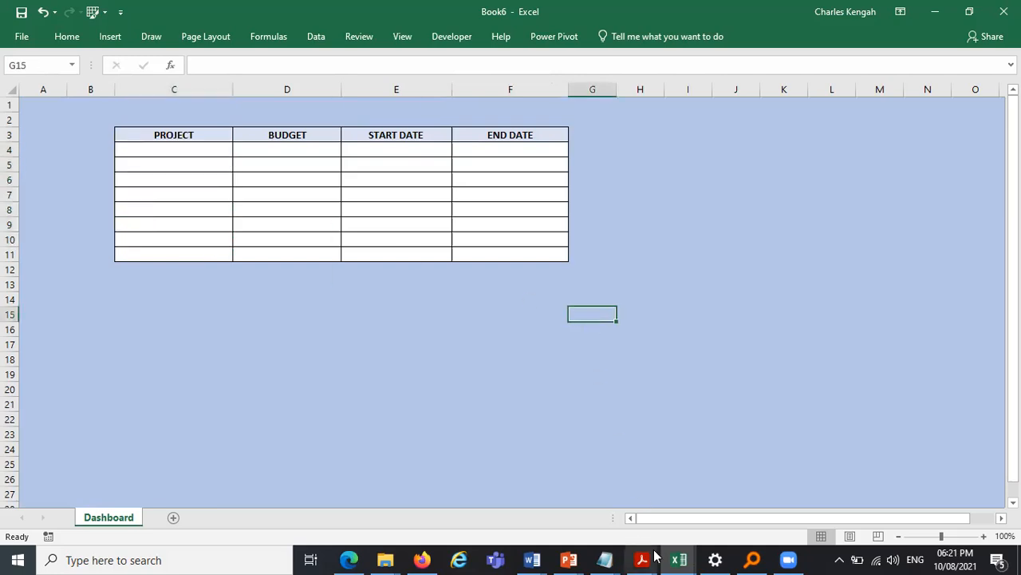
click(679, 560)
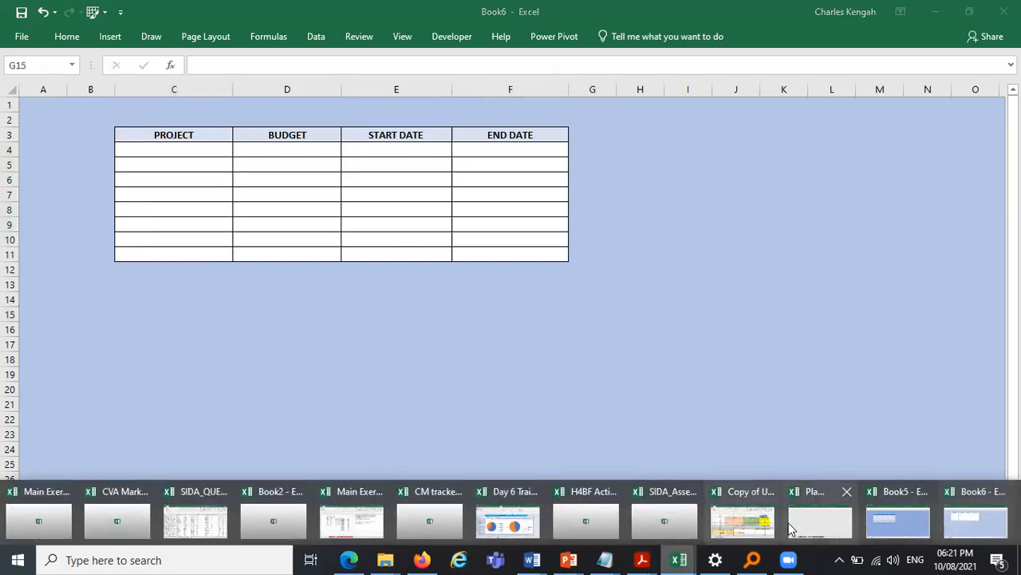
click(894, 521)
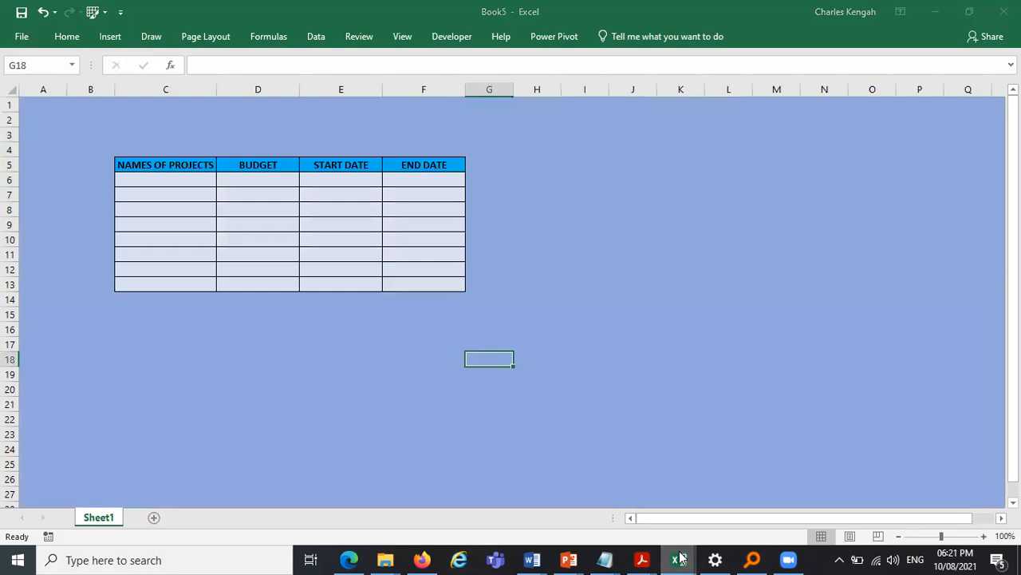
mouse_move(699, 558)
click(804, 517)
drag(278, 212, 552, 297)
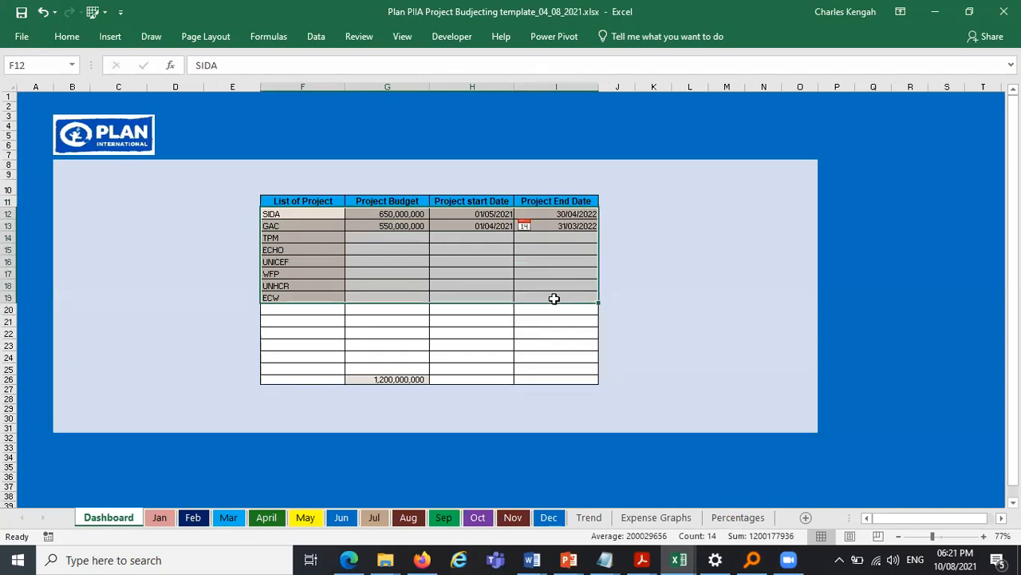
key(ctrl+c)
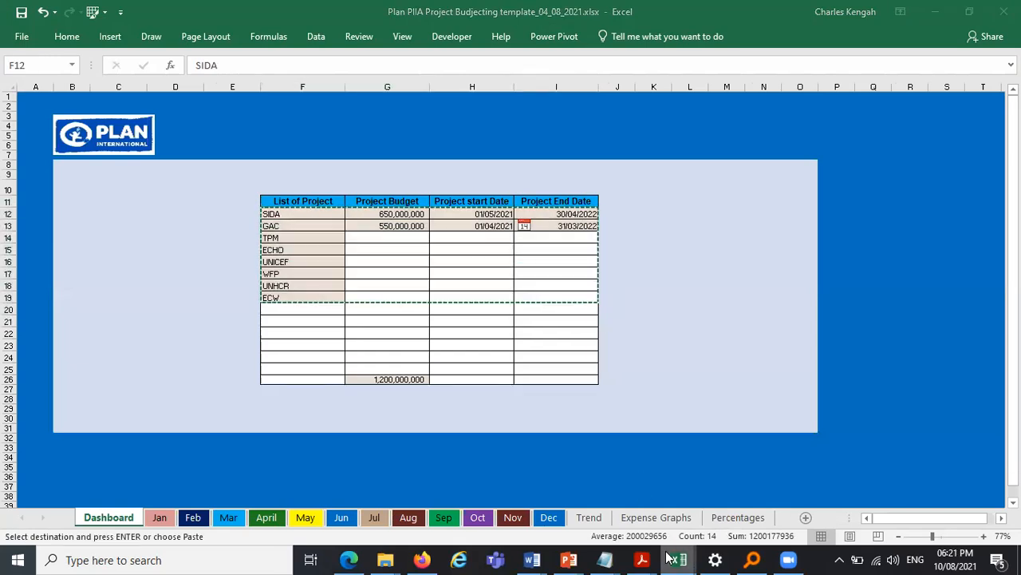
- Paste the copied project data into the new workbook's table starting at cell C4
mouse_move(674, 559)
click(937, 505)
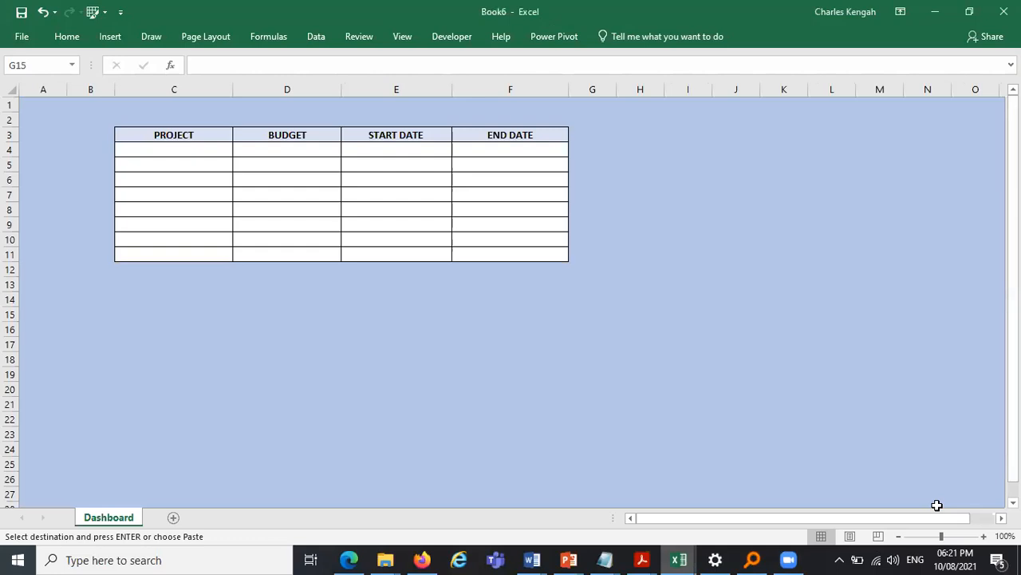
click(183, 166)
click(175, 153)
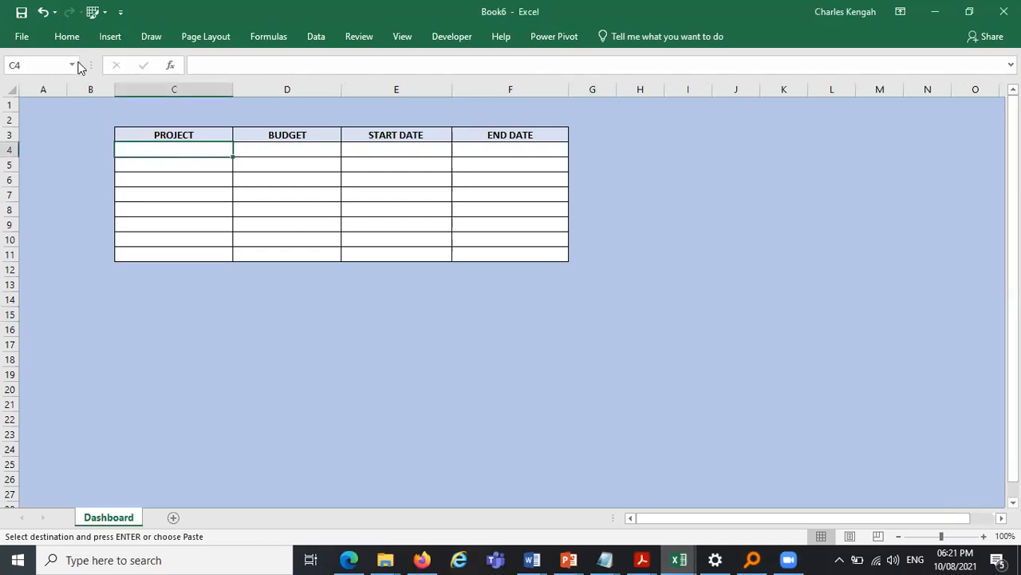
key(ctrl+v)
click(532, 330)
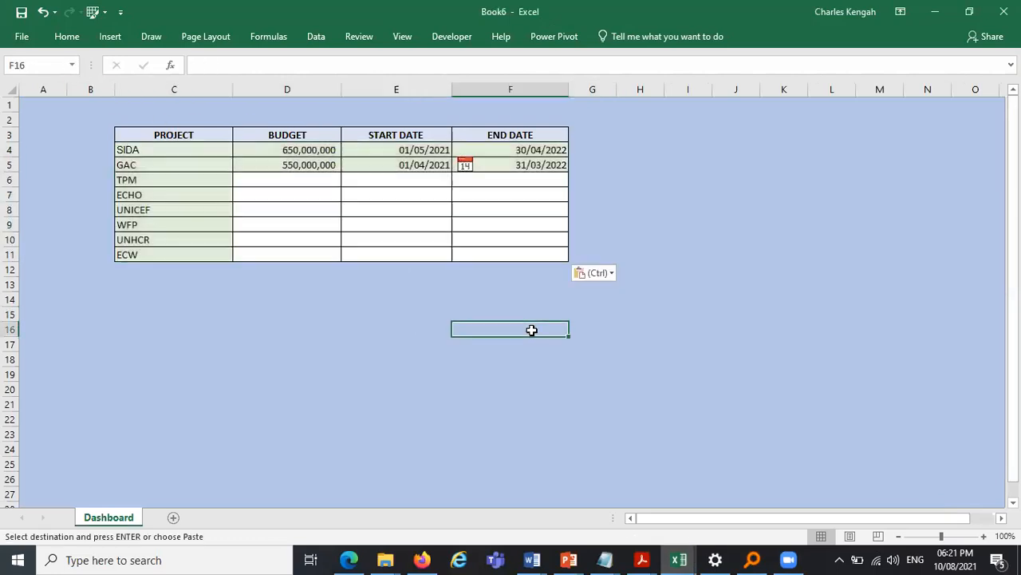
key(Escape)
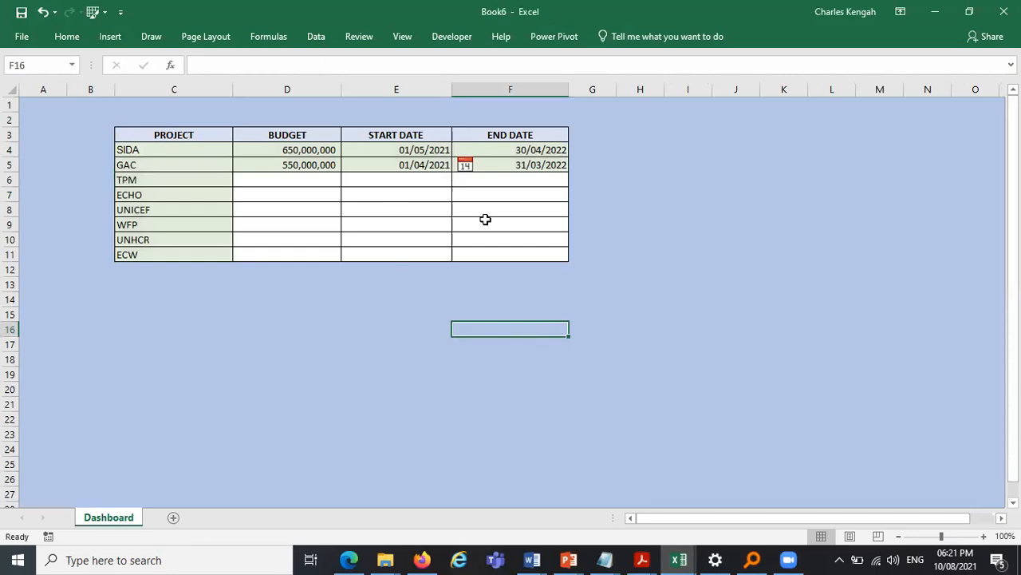
click(467, 164)
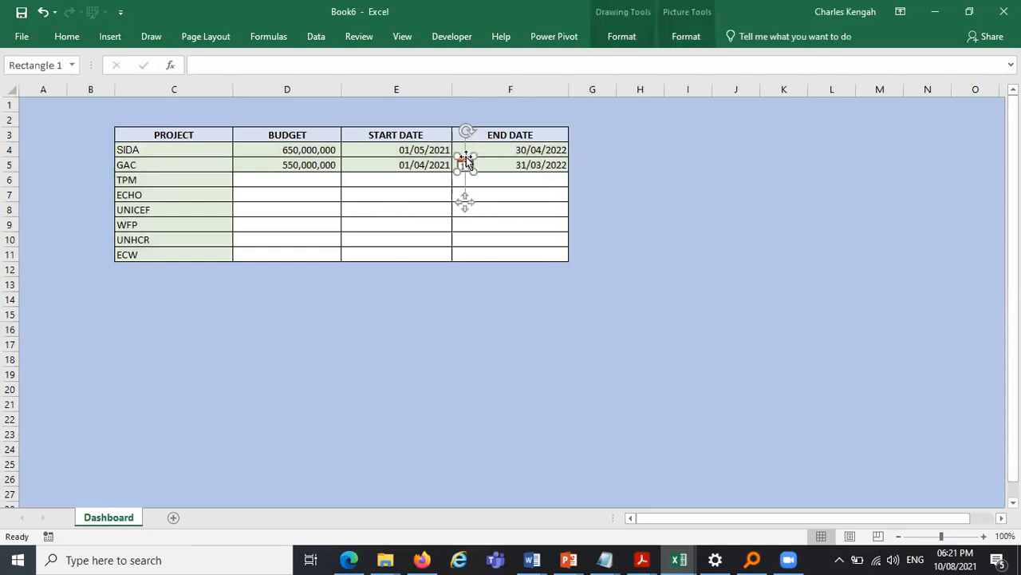
key(Escape)
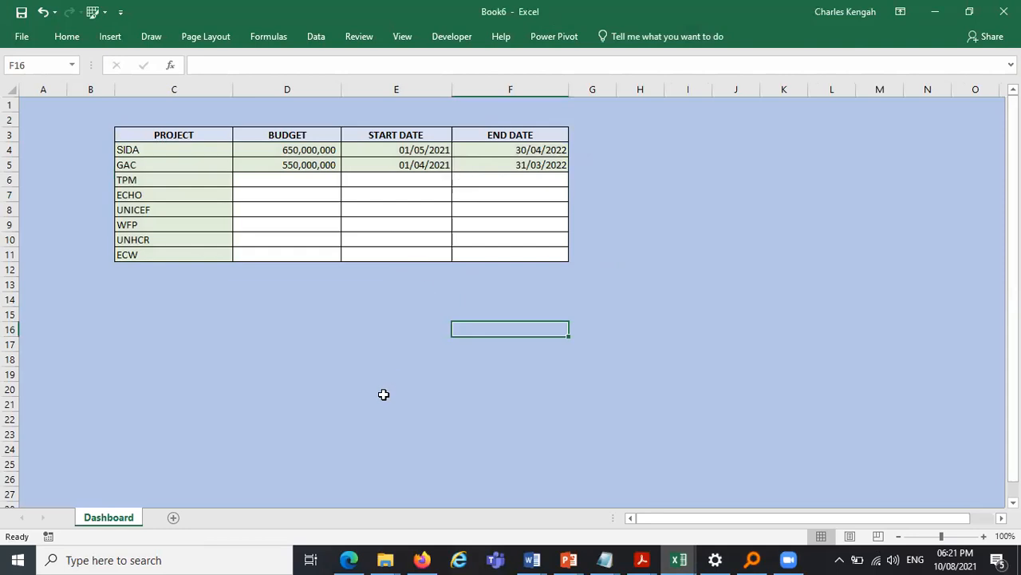
click(424, 149)
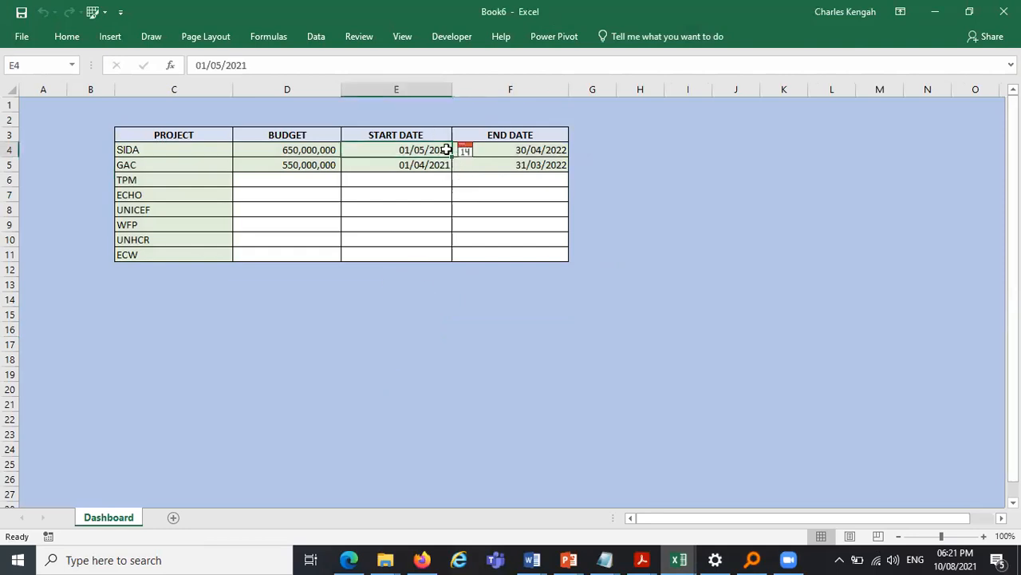
click(503, 148)
drag(404, 149, 542, 165)
click(692, 218)
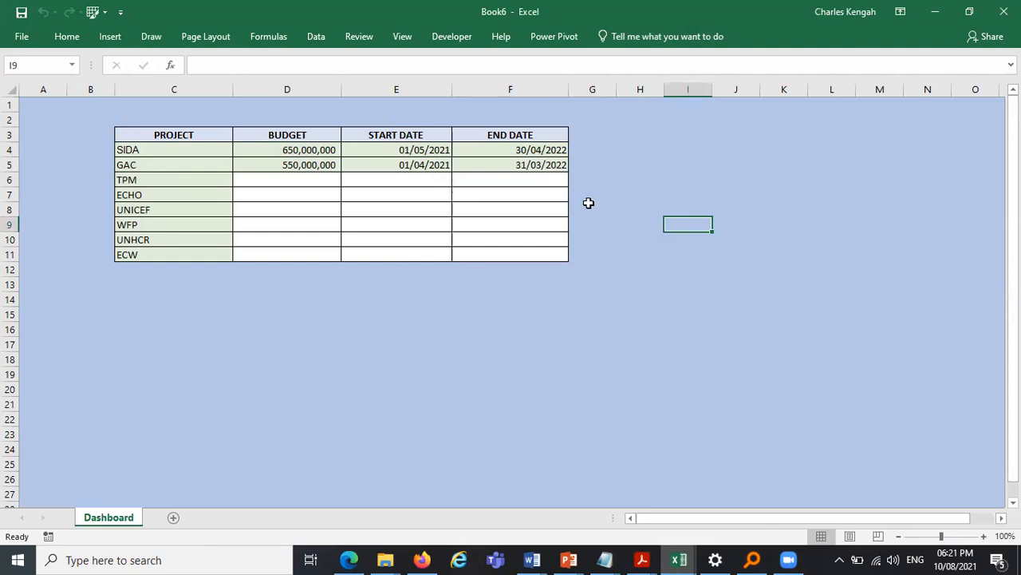
- Apply the custom number format dd-mmm-yyyy to the start and end dates in E4:F5
click(431, 153)
drag(431, 153, 517, 172)
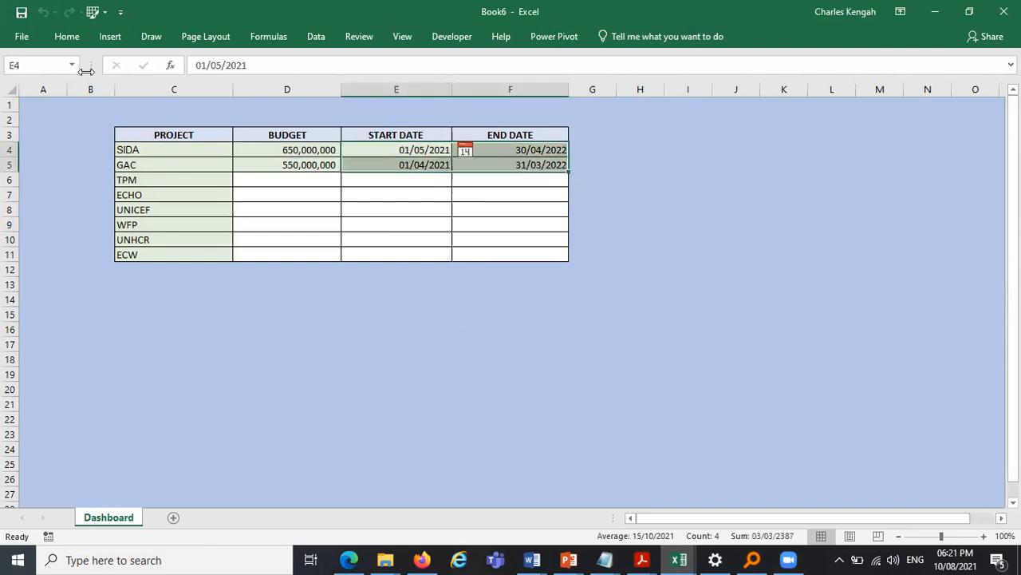
click(68, 40)
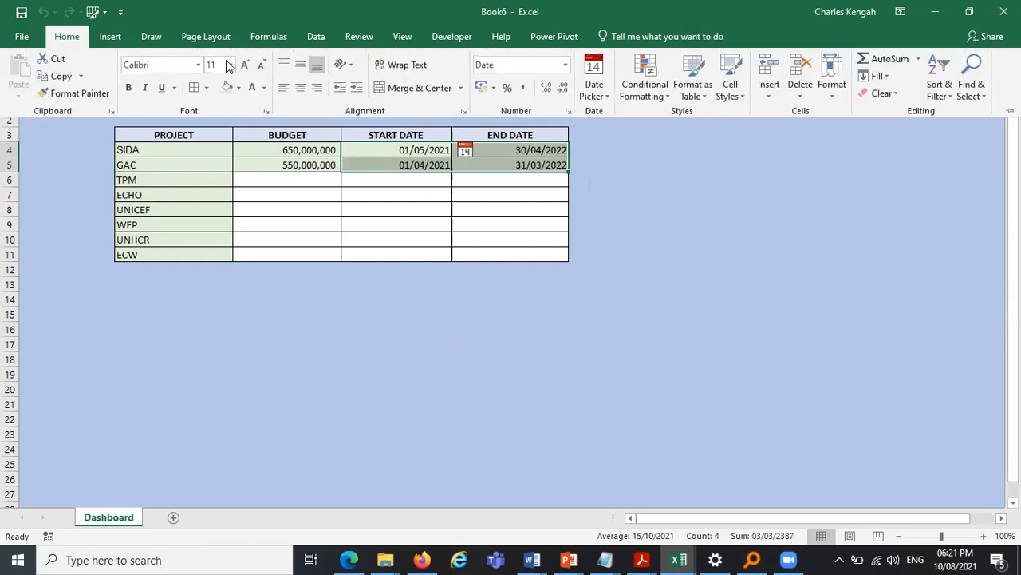
click(568, 112)
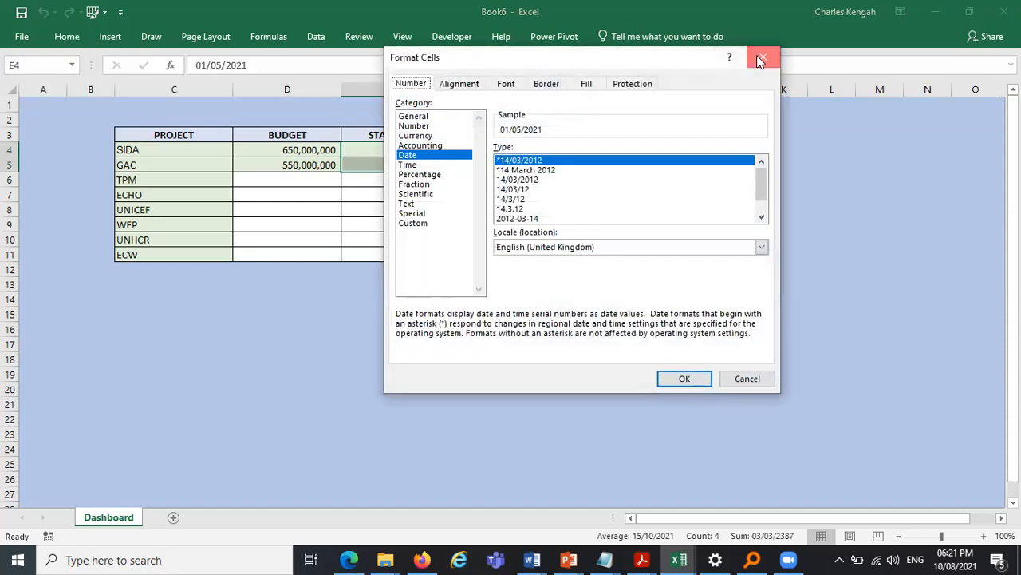
click(760, 56)
click(67, 38)
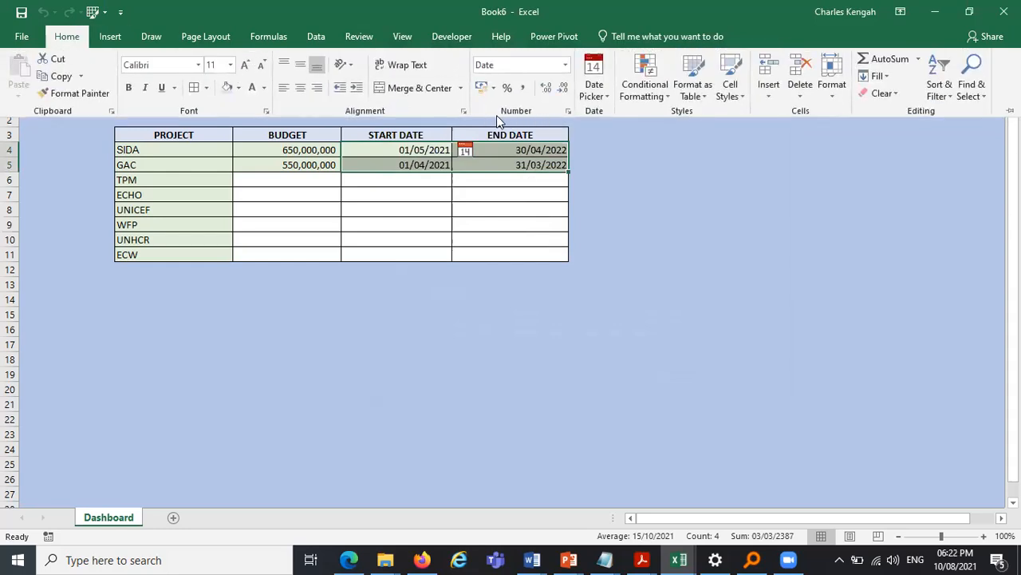
click(570, 112)
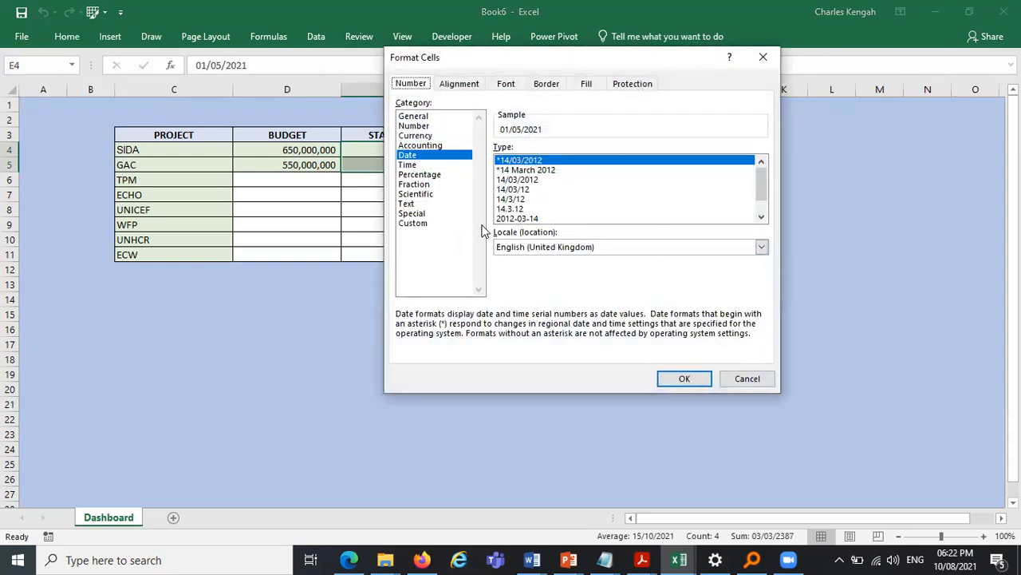
click(412, 224)
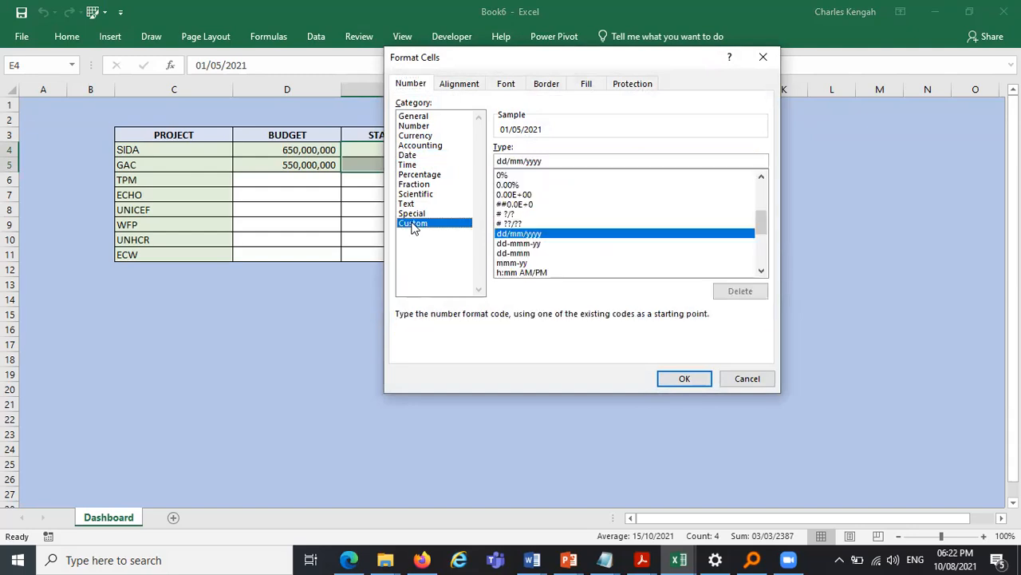
click(527, 243)
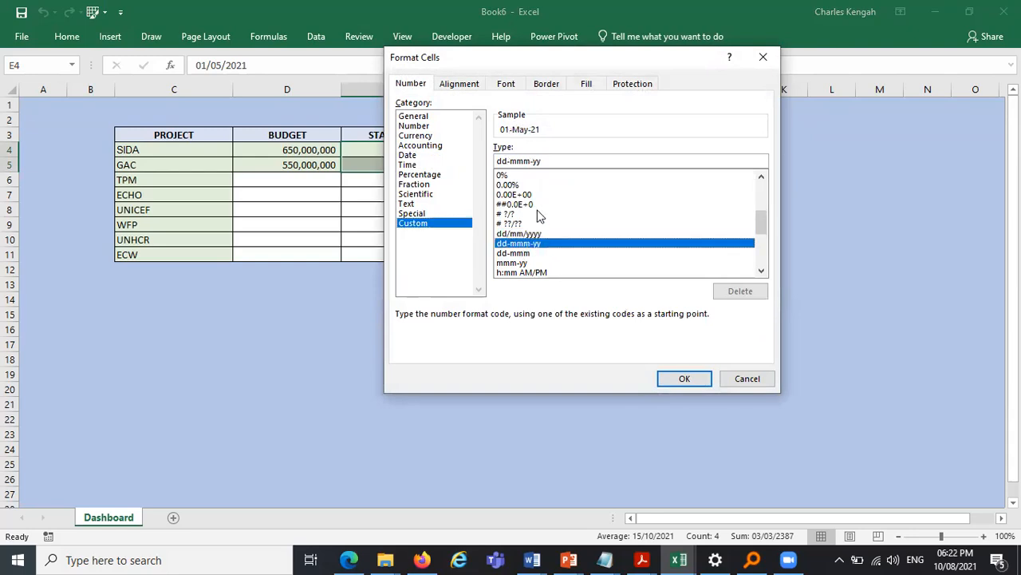
click(547, 159)
text(yy)
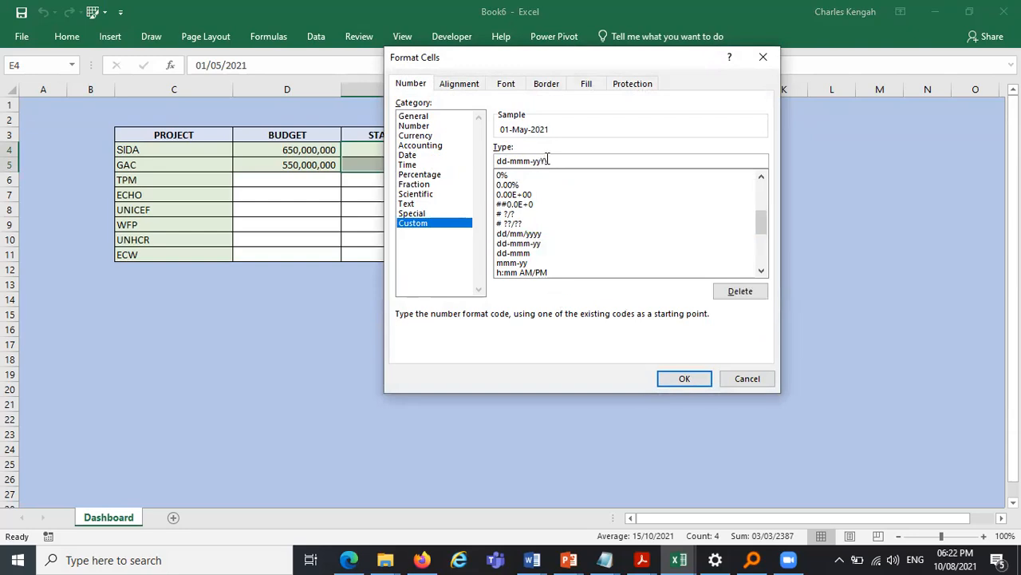
key(BackSpace)
key(BackSpace)
text(yy)
text(dd)
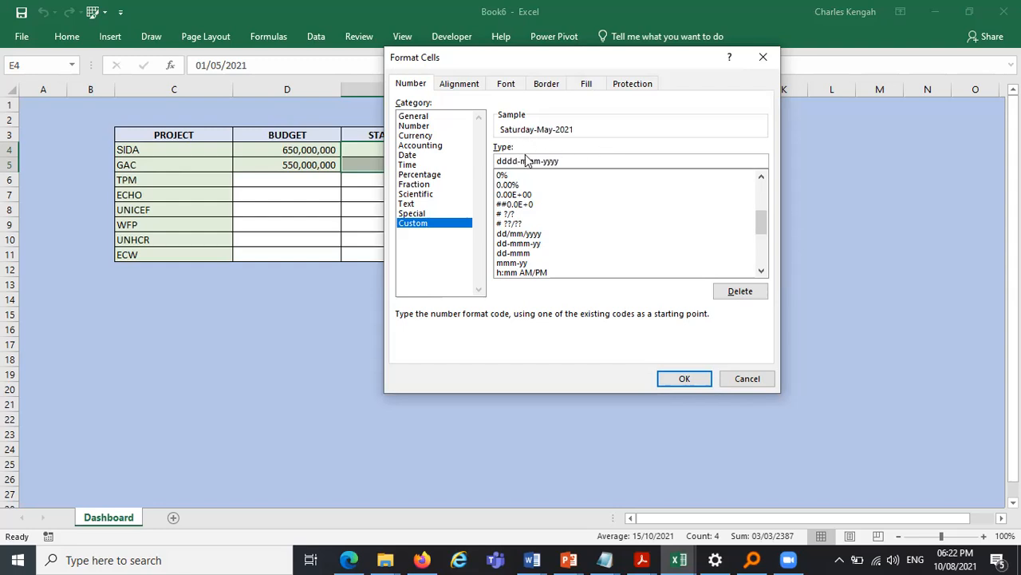
drag(517, 158, 493, 164)
click(515, 161)
key(BackSpace)
key(BackSpace)
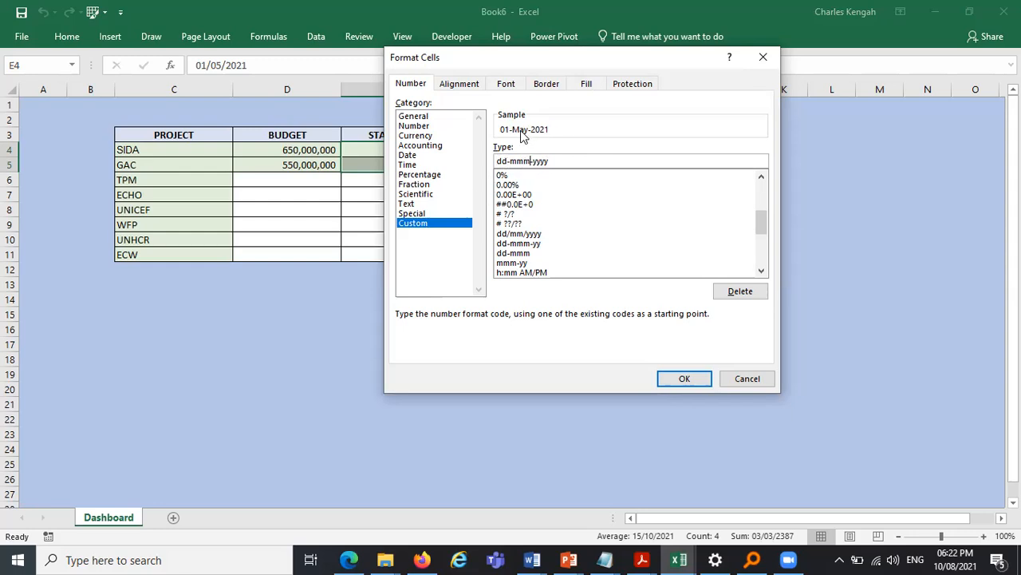
key(BackSpace)
text(m)
click(685, 378)
click(720, 311)
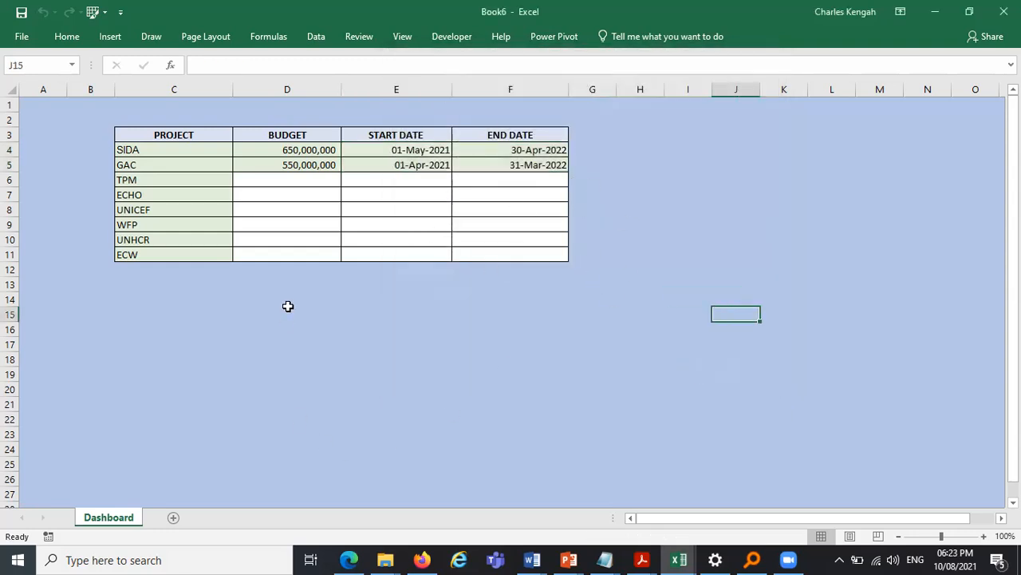
- Open the template's Jan sheet and examine its financial year and project summary block
click(679, 559)
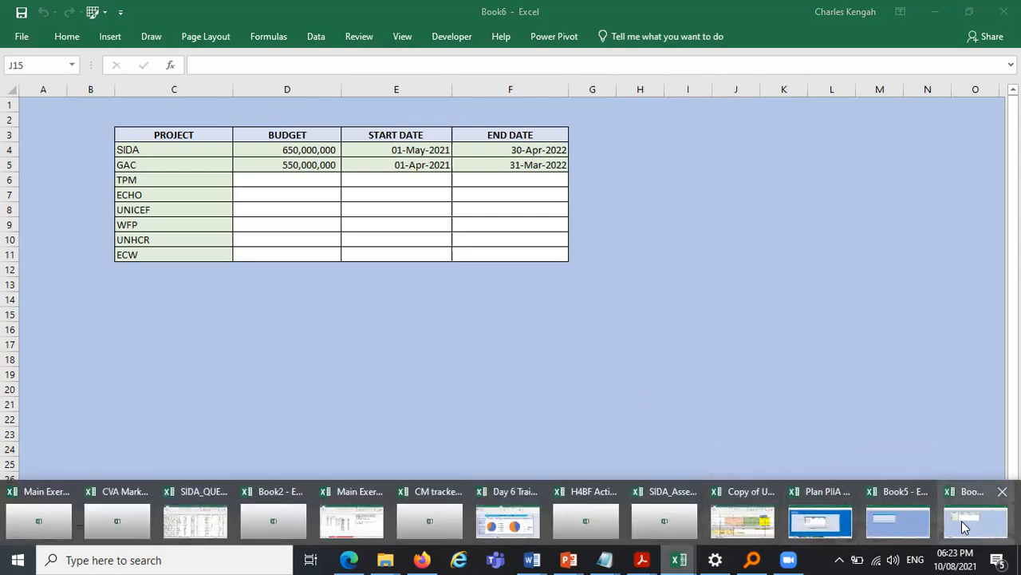
click(820, 521)
click(156, 521)
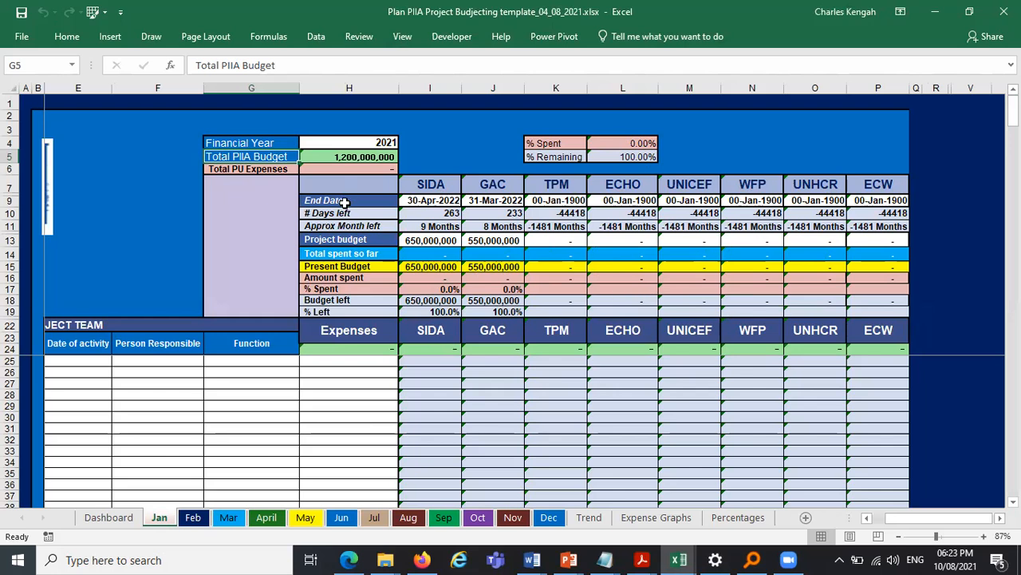
drag(340, 201, 330, 312)
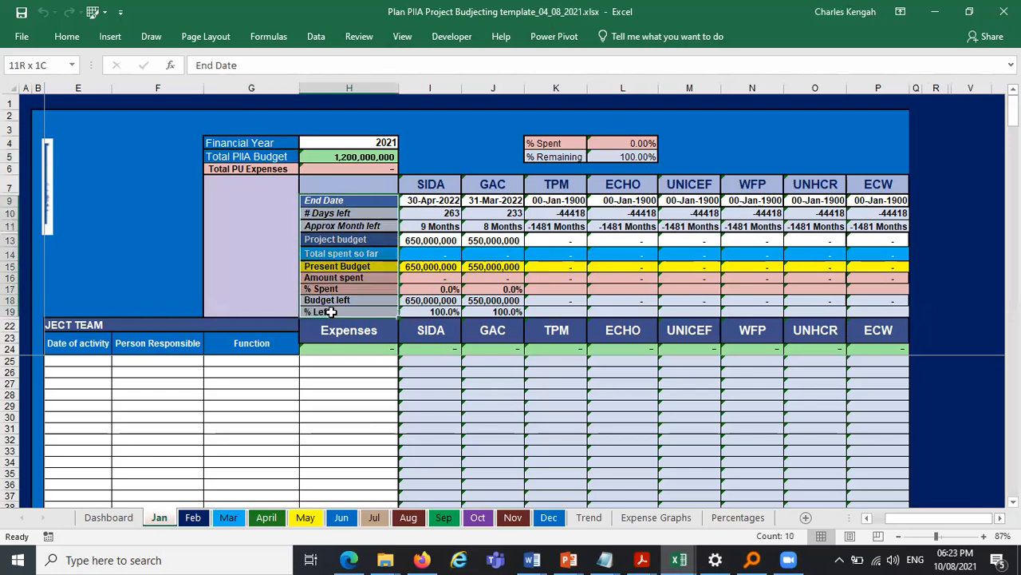
drag(241, 143, 349, 311)
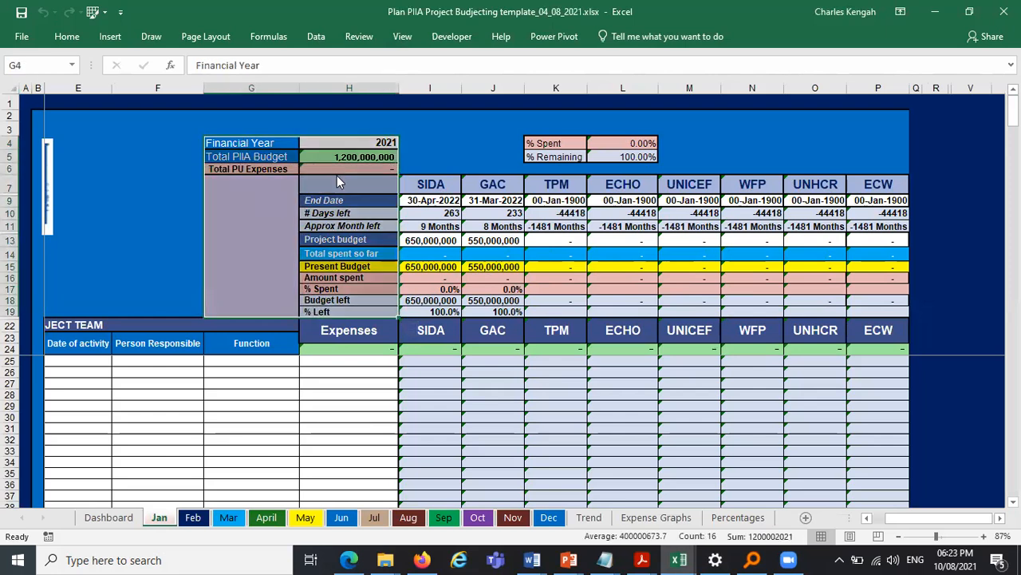
- Arrange the template and the new Book6 workbook side by side on screen
key(super+Right)
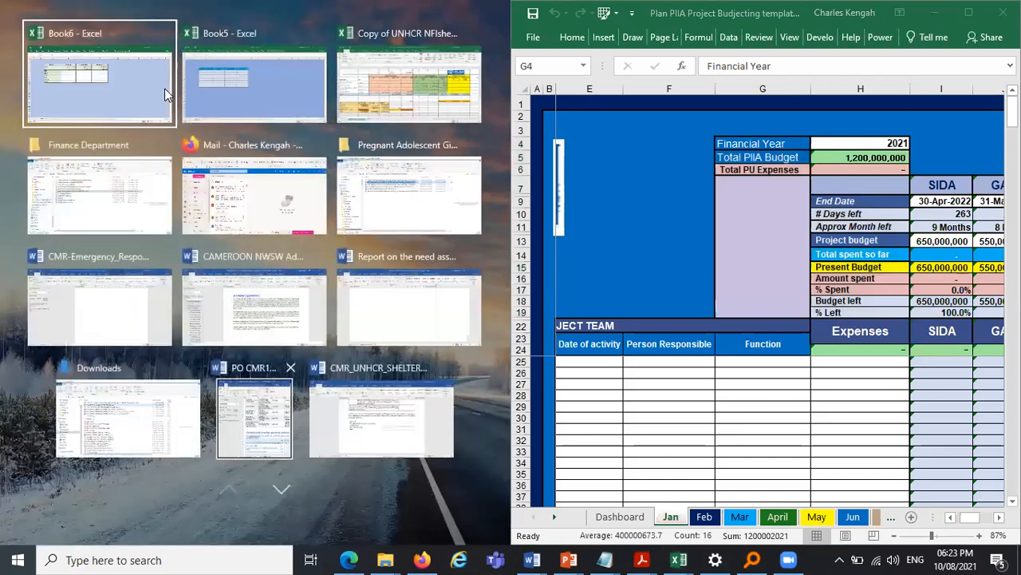
click(134, 82)
click(380, 345)
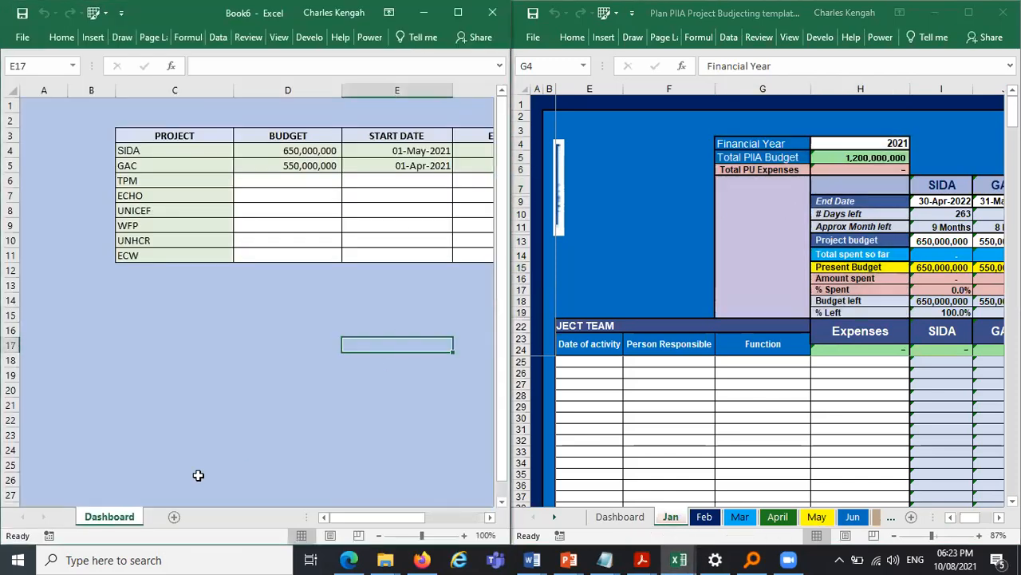
click(175, 479)
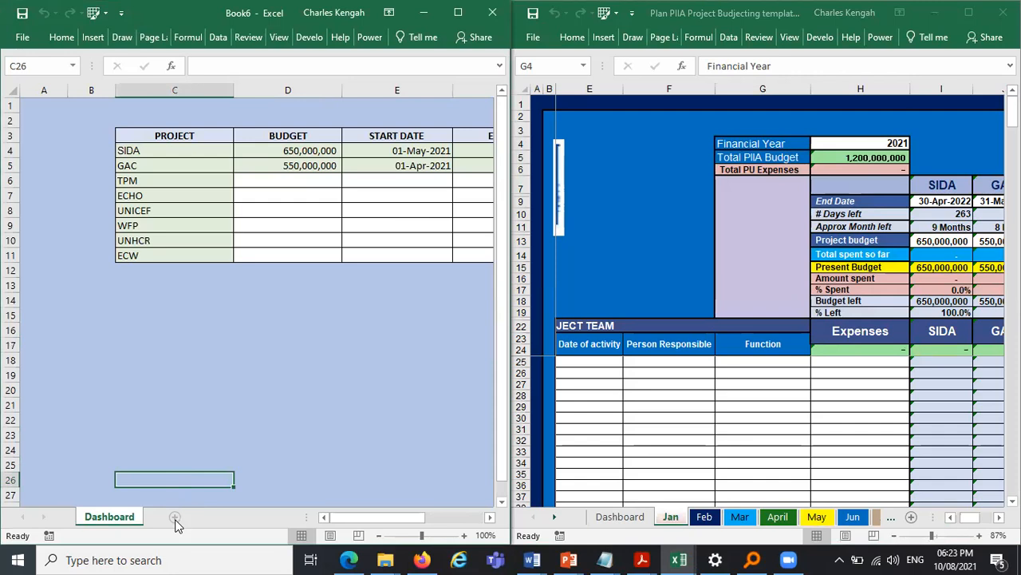
- Add a new sheet and fill all of its cells with a light blue background colour
click(175, 517)
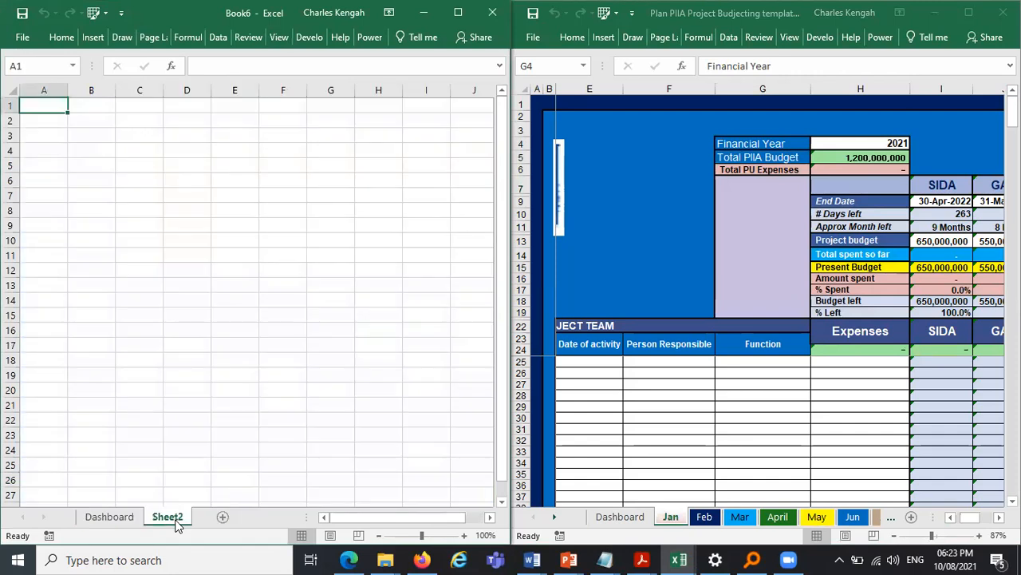
click(6, 92)
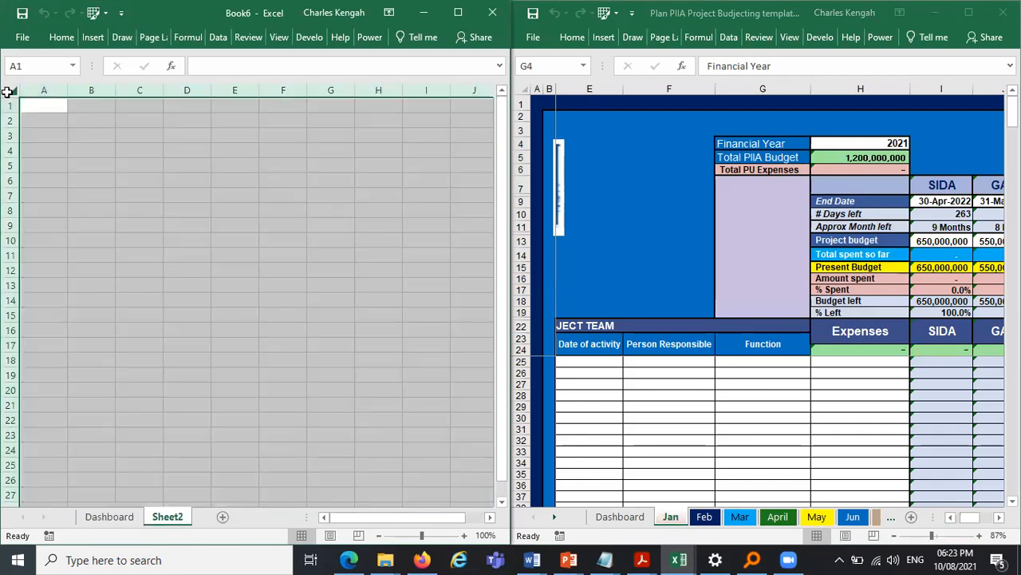
click(62, 37)
click(112, 102)
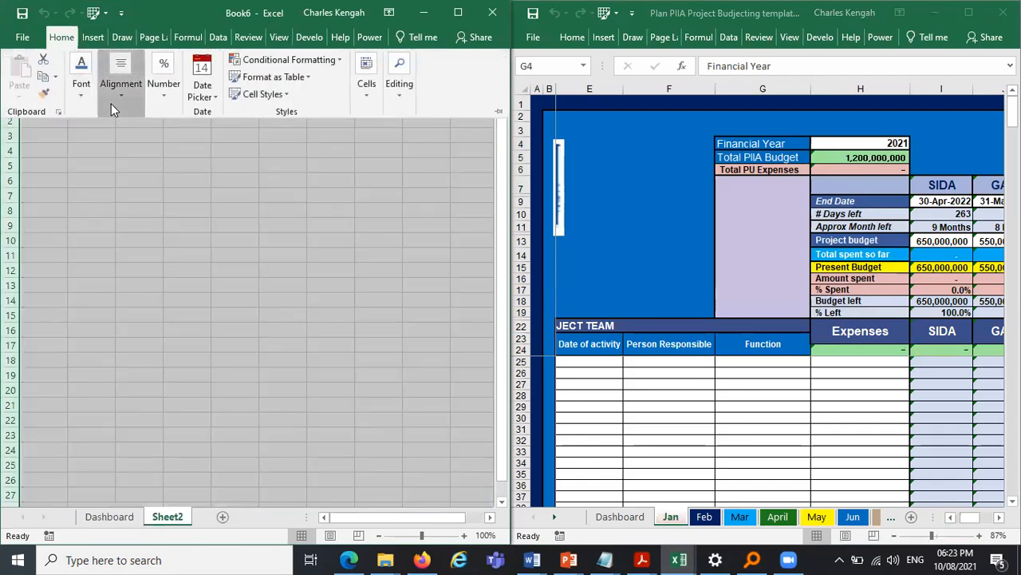
click(80, 99)
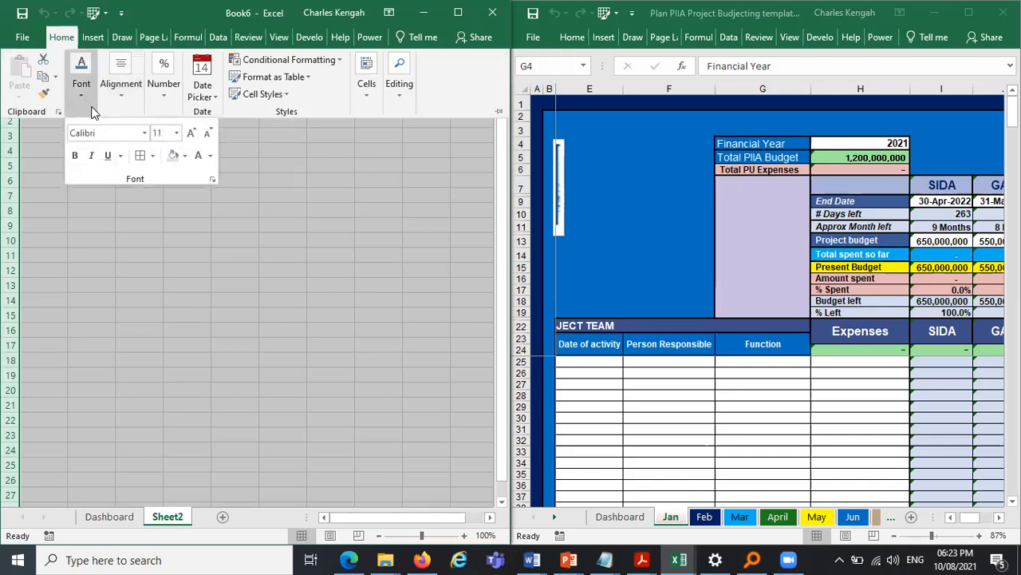
click(183, 157)
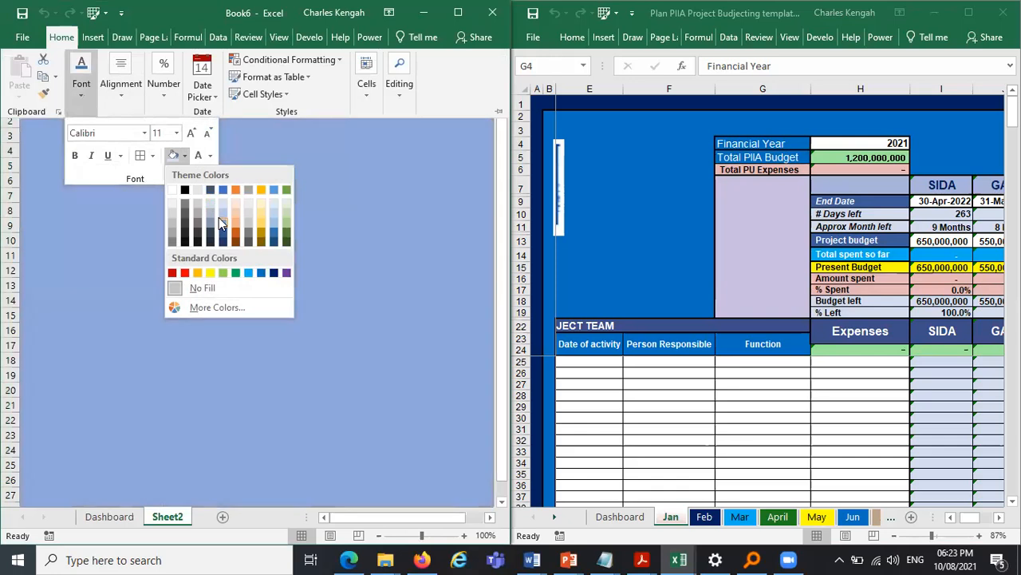
click(218, 217)
click(782, 176)
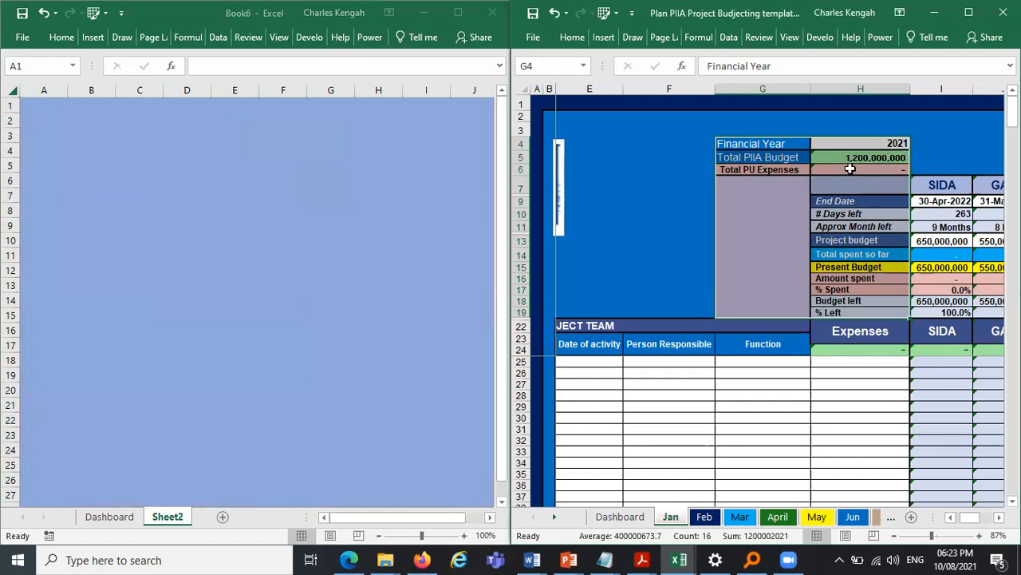
click(167, 153)
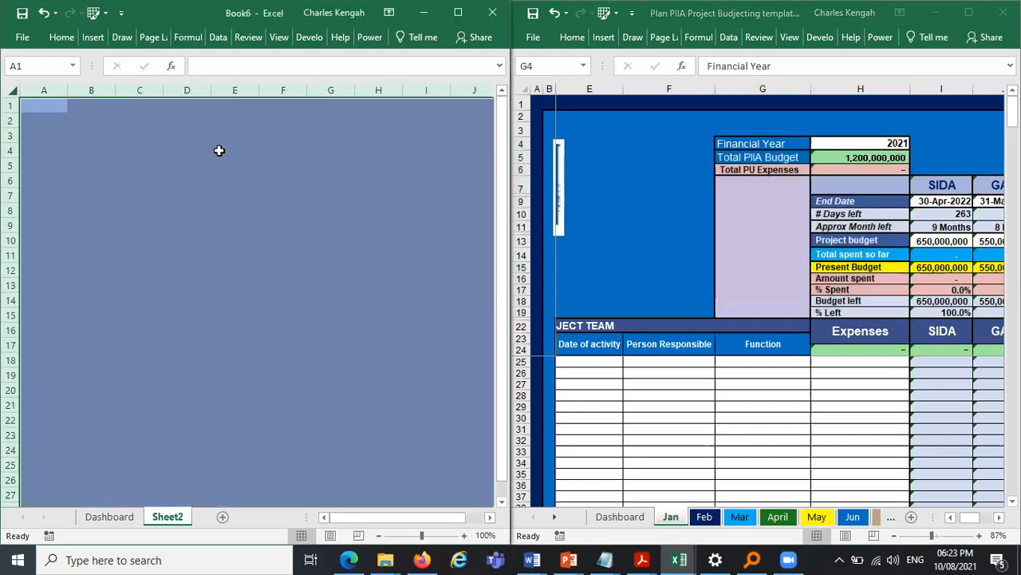
click(204, 150)
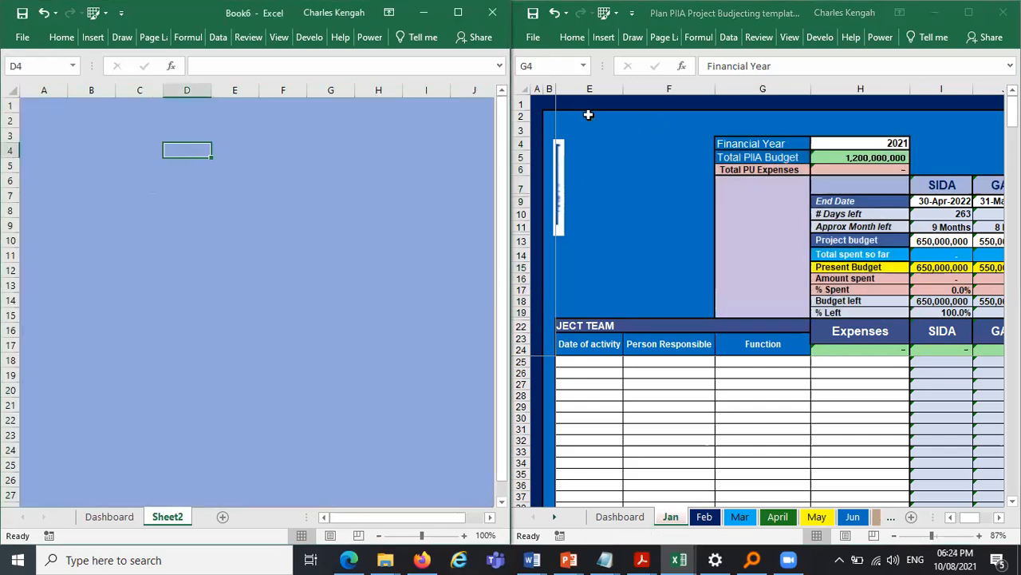
click(228, 144)
drag(227, 144, 320, 273)
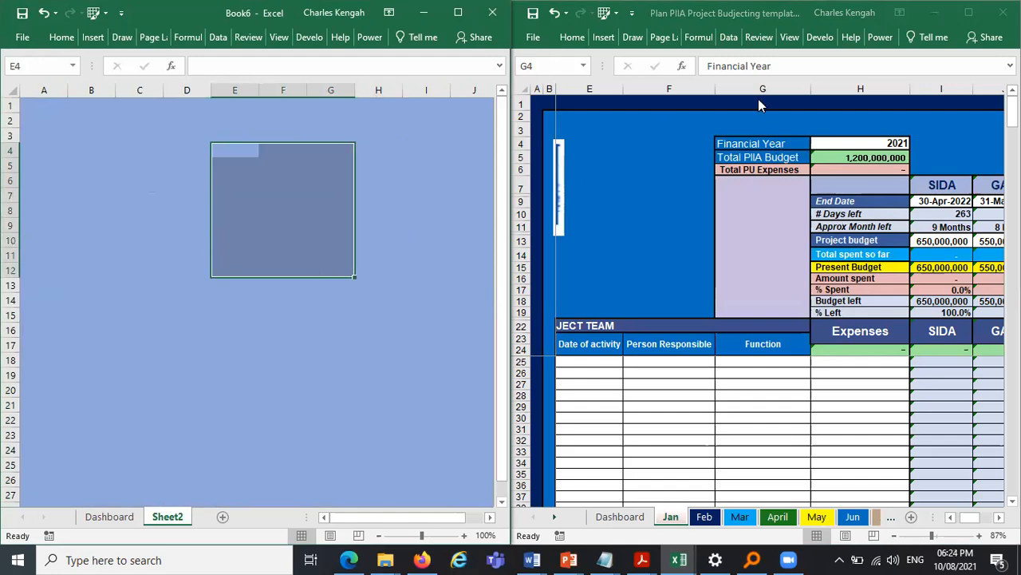
drag(760, 92, 860, 83)
click(365, 217)
- Give cells E4:F15 all borders and a white fill
drag(239, 152, 290, 306)
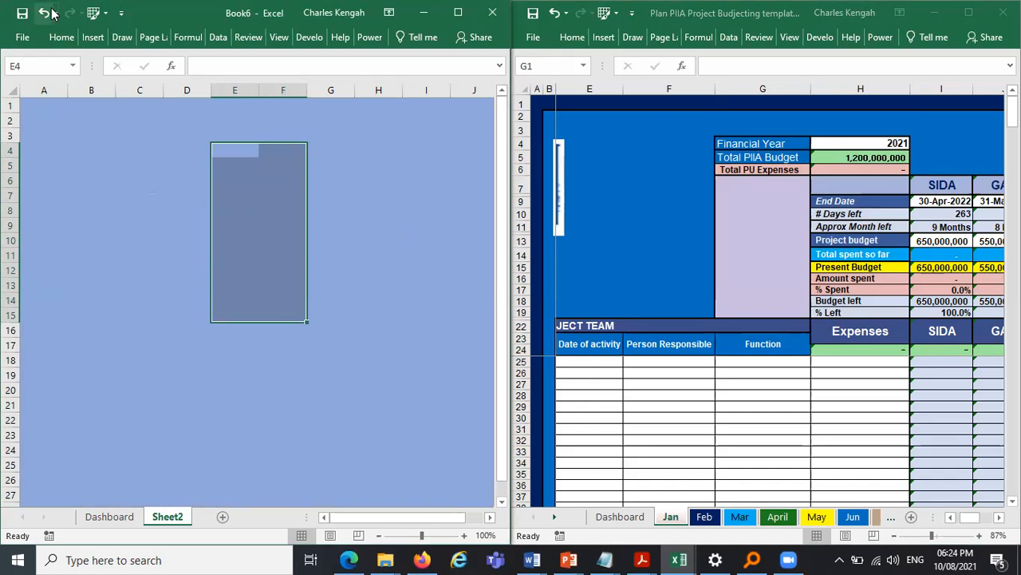
click(61, 36)
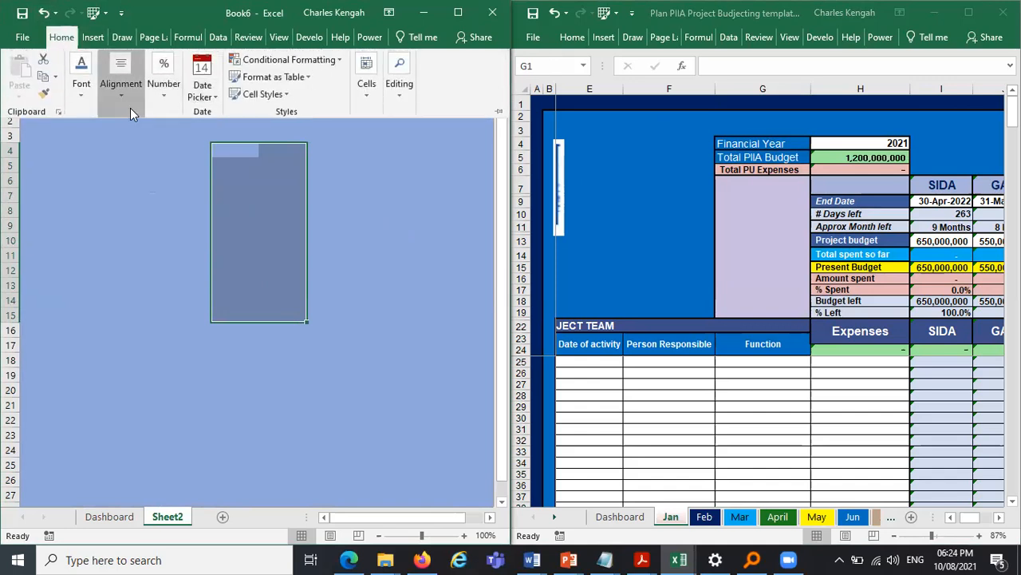
click(128, 102)
click(82, 84)
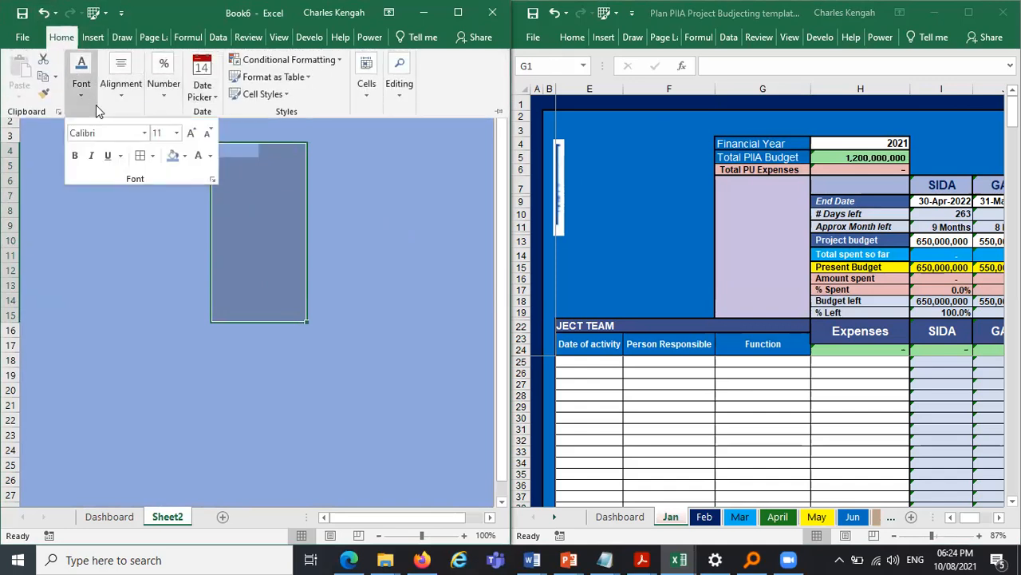
click(141, 156)
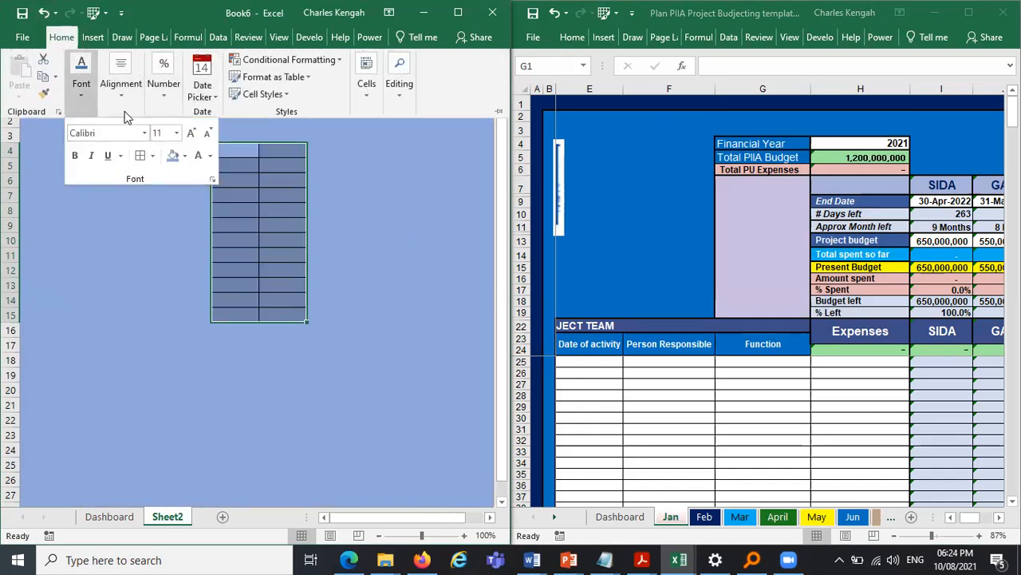
click(183, 155)
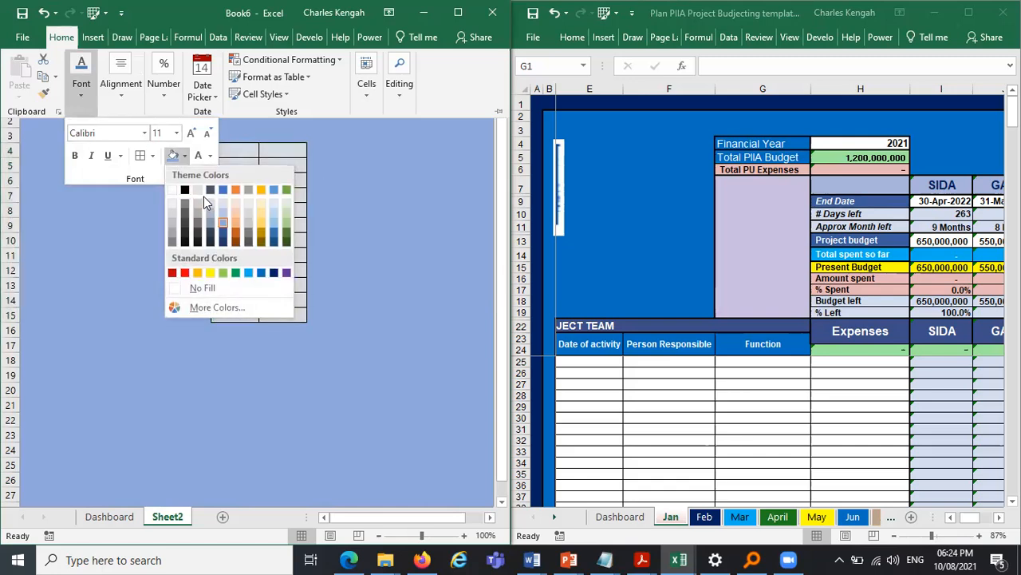
click(172, 215)
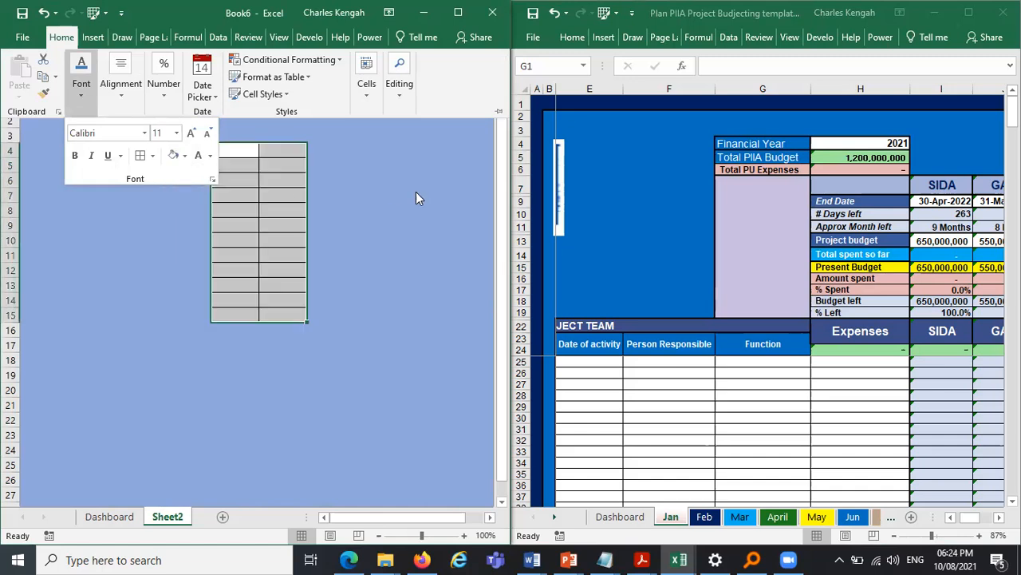
click(330, 135)
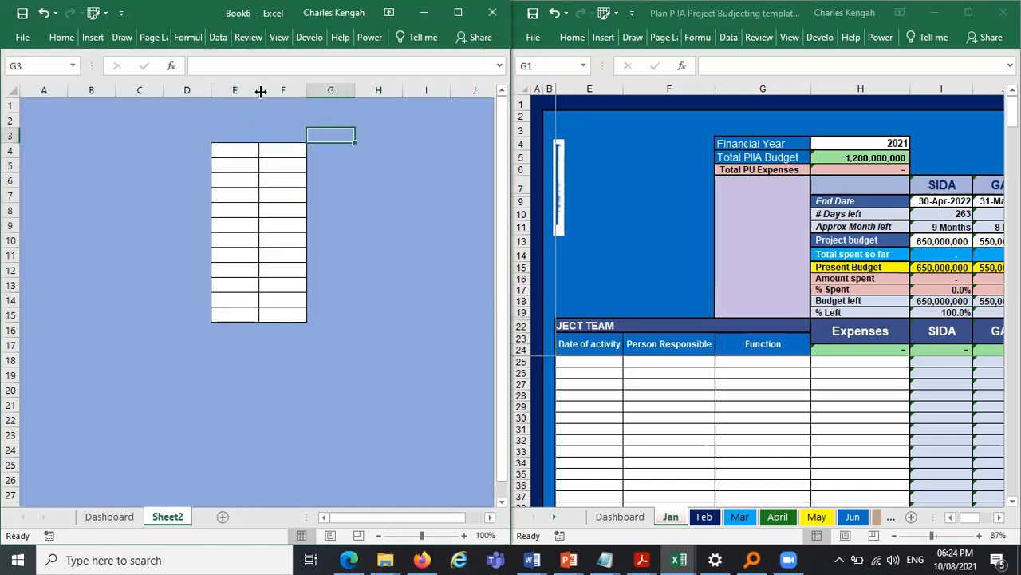
- Widen columns E and F and copy the template's Financial Year, Total PIIA Budget and Total PU Expenses labels into E4:E6
drag(254, 90, 411, 90)
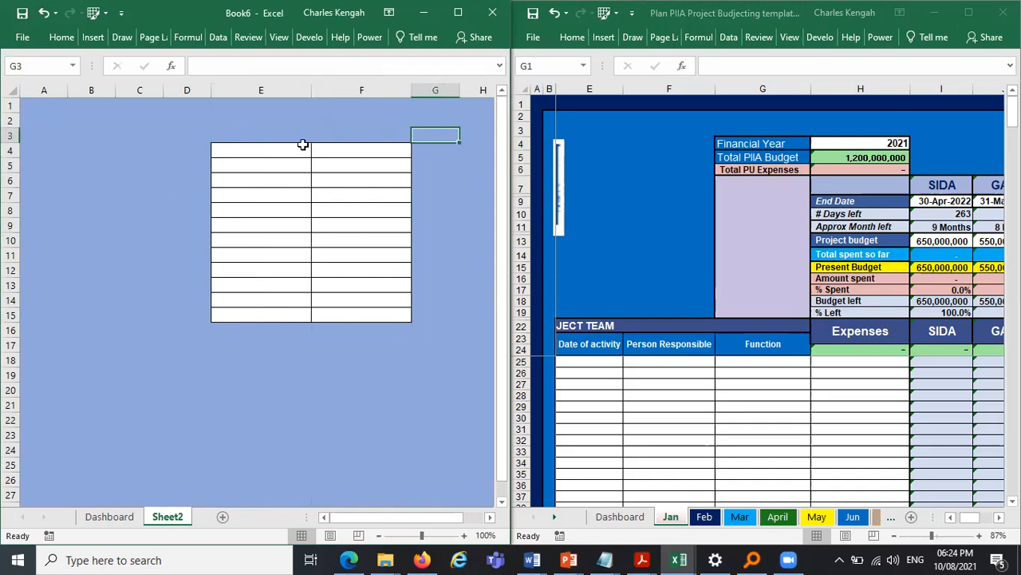
click(750, 141)
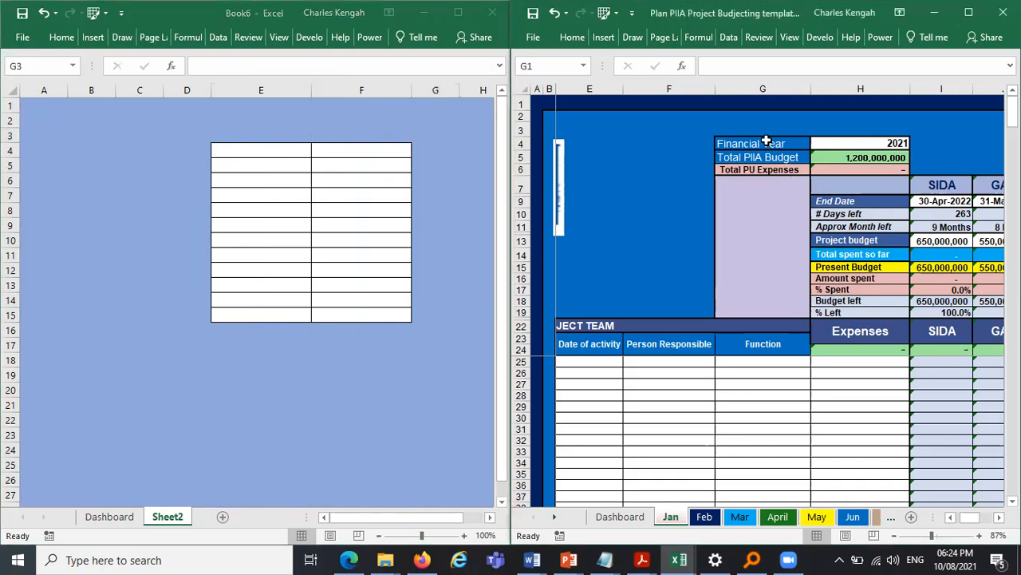
drag(751, 143, 769, 168)
key(ctrl+c)
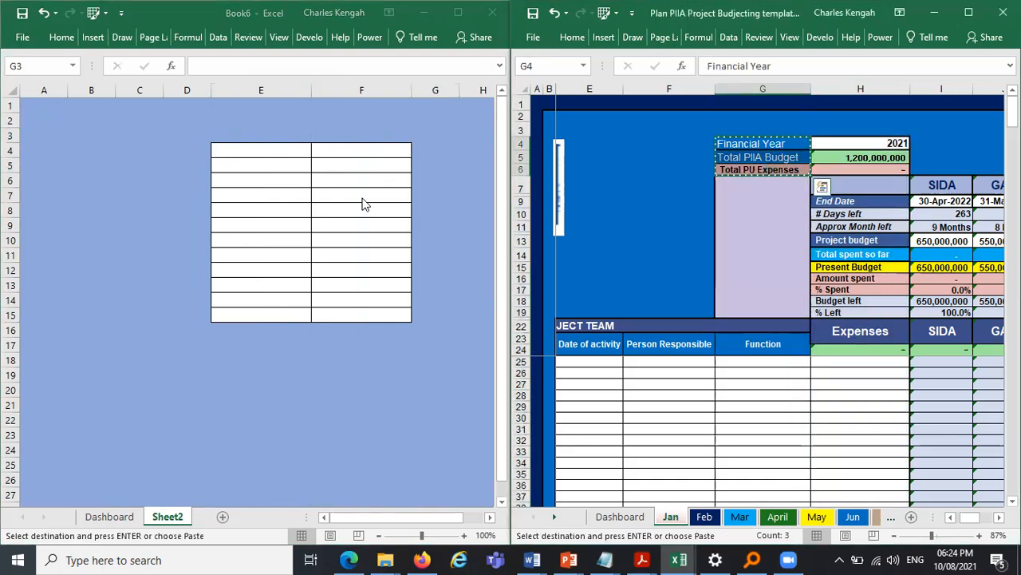
click(260, 152)
key(ctrl+v)
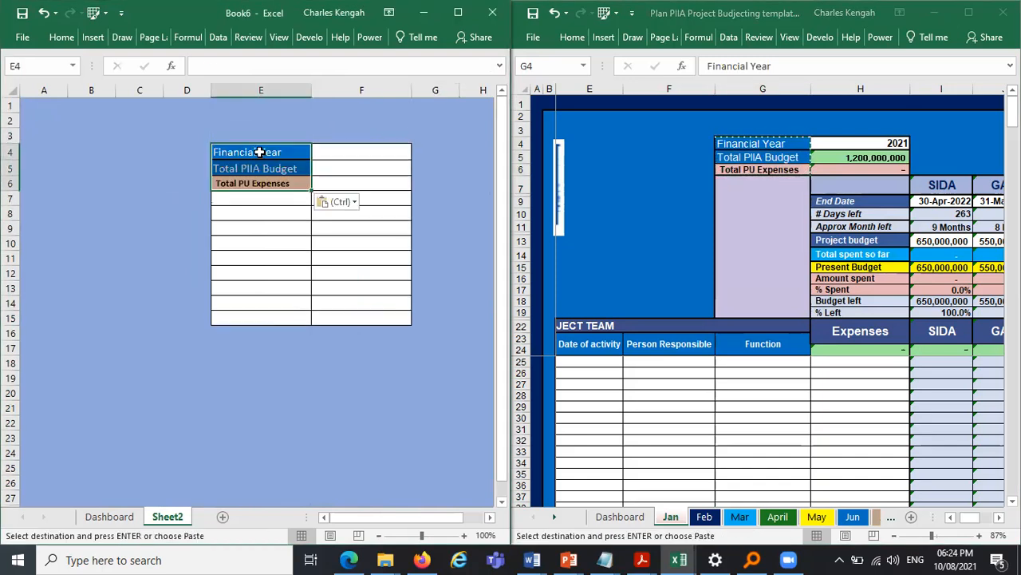
click(377, 169)
- Copy the template's End Date to % Left summary labels and paste them starting at F8
click(836, 198)
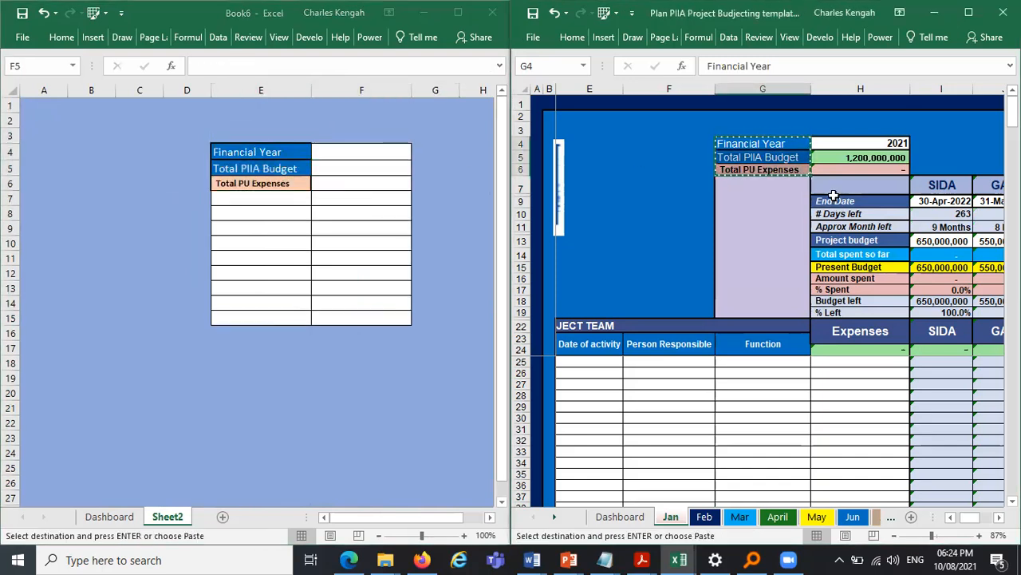
drag(844, 201, 848, 312)
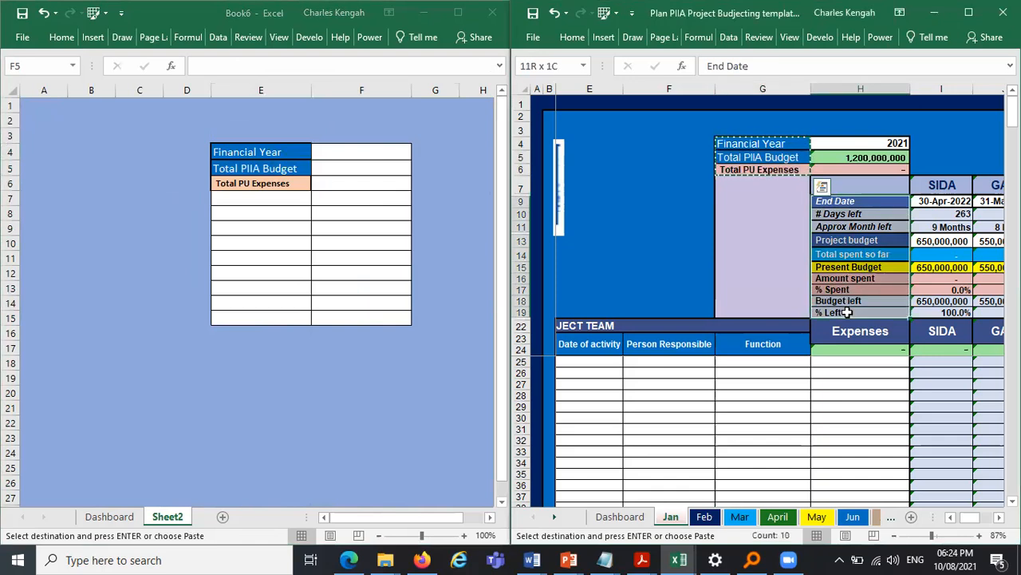
key(ctrl+c)
click(348, 207)
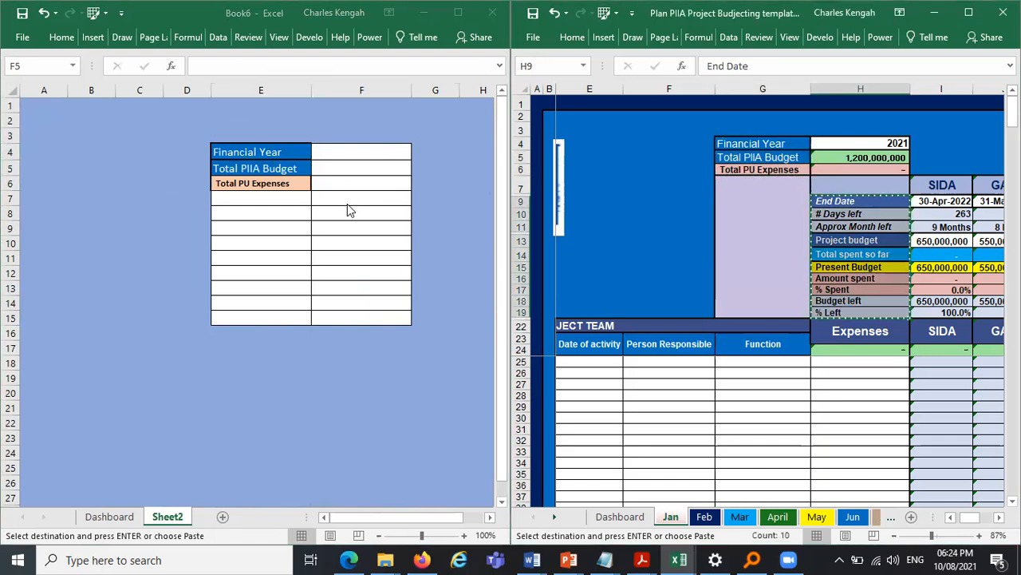
click(344, 201)
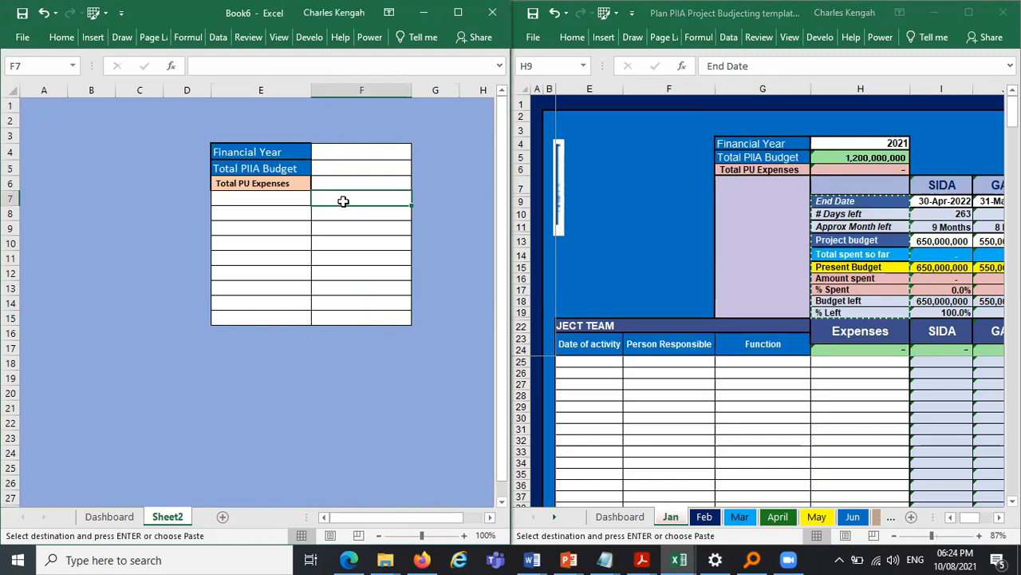
click(341, 214)
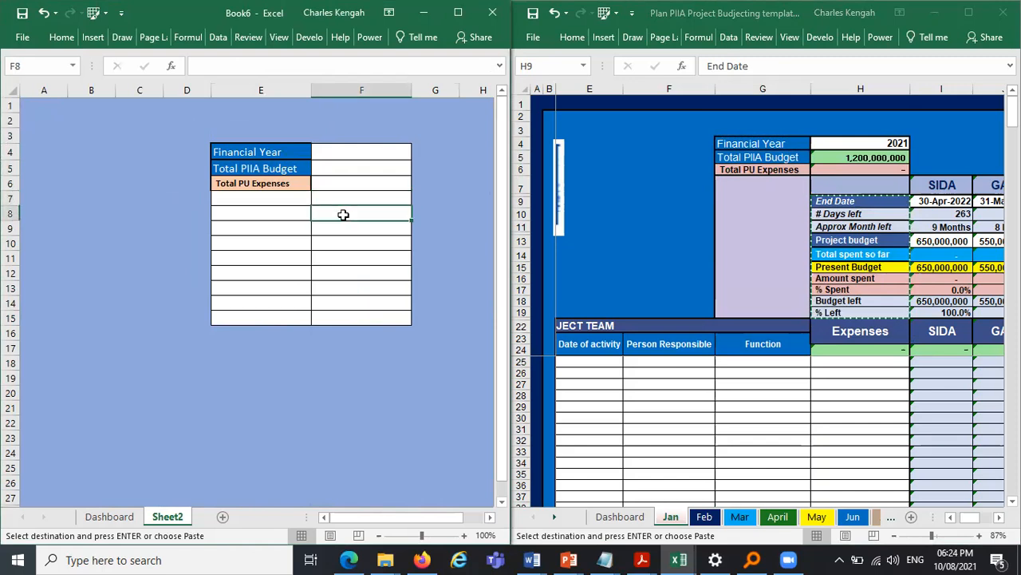
key(ctrl+v)
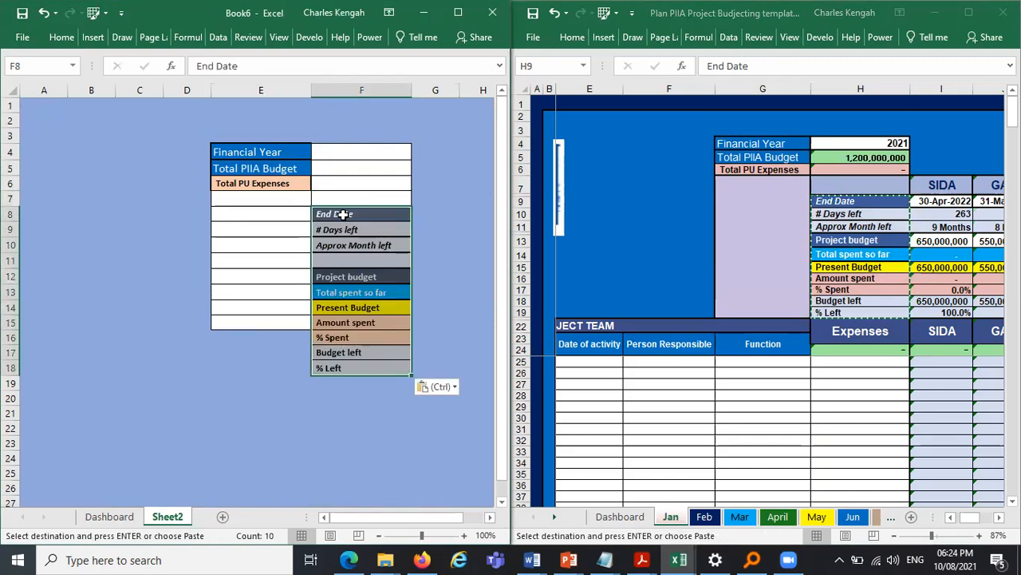
- Merge and center cells E7:E18 beside the pasted summary labels
drag(248, 199, 263, 367)
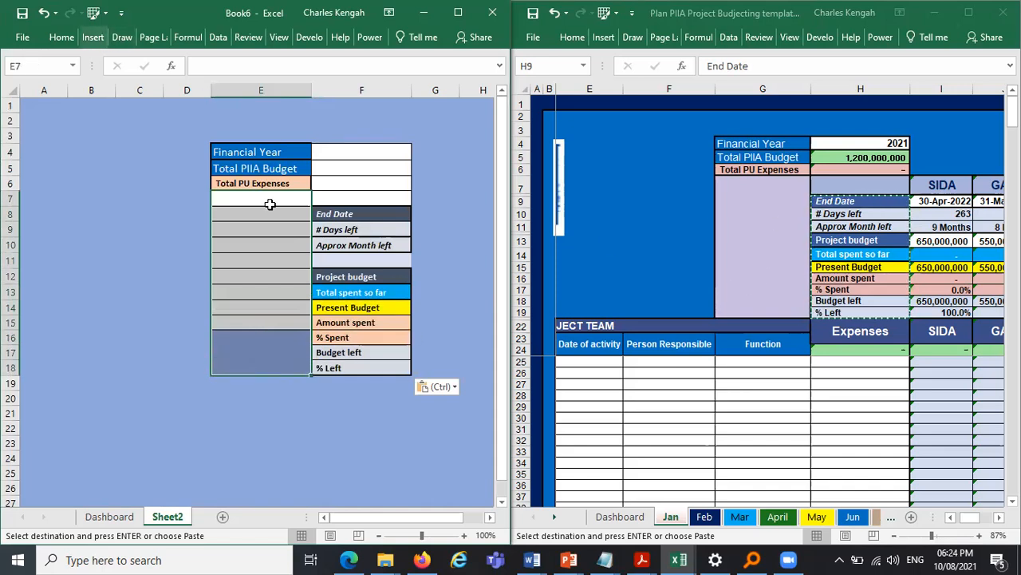
click(431, 225)
drag(268, 197, 289, 379)
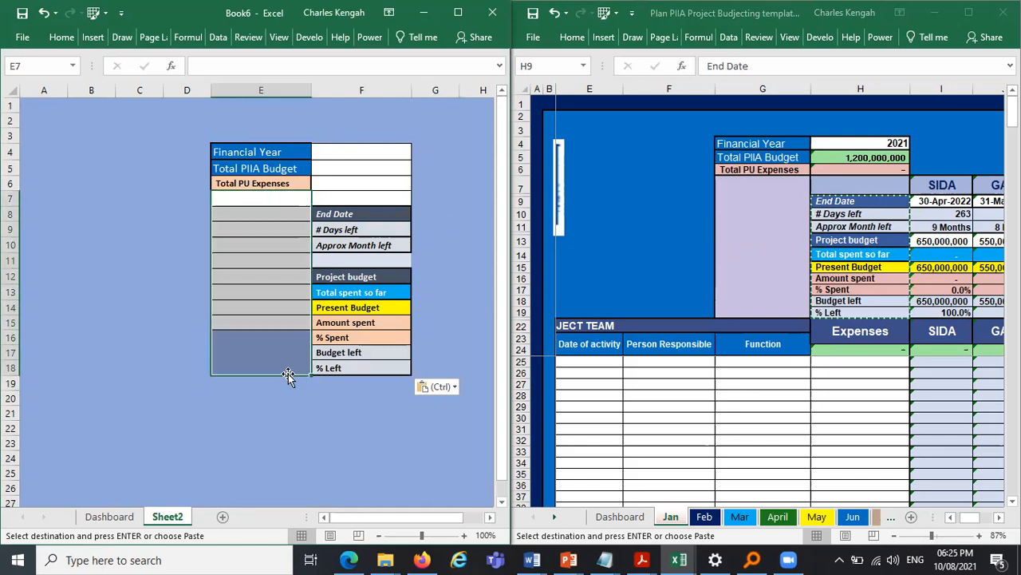
click(62, 37)
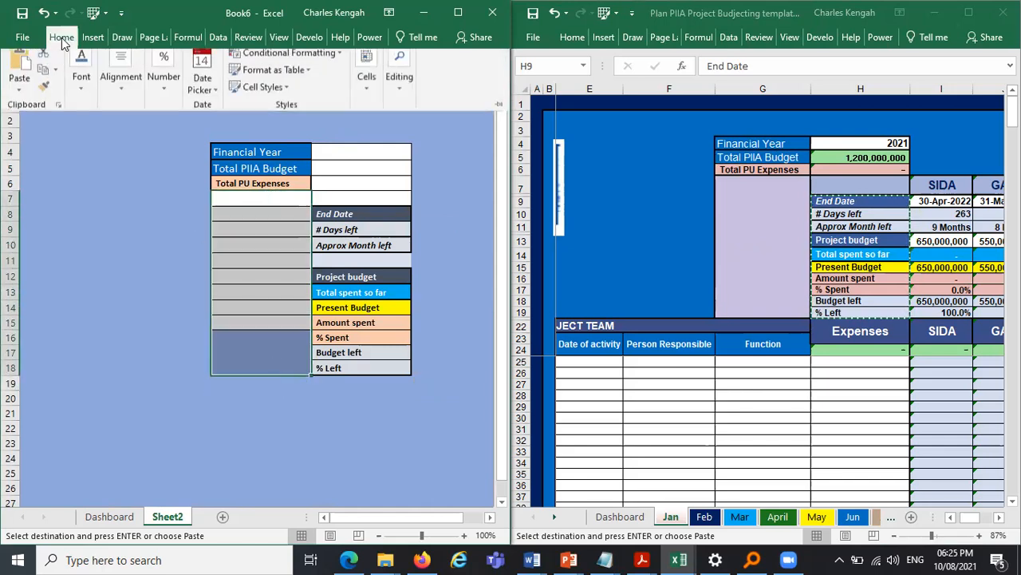
click(126, 92)
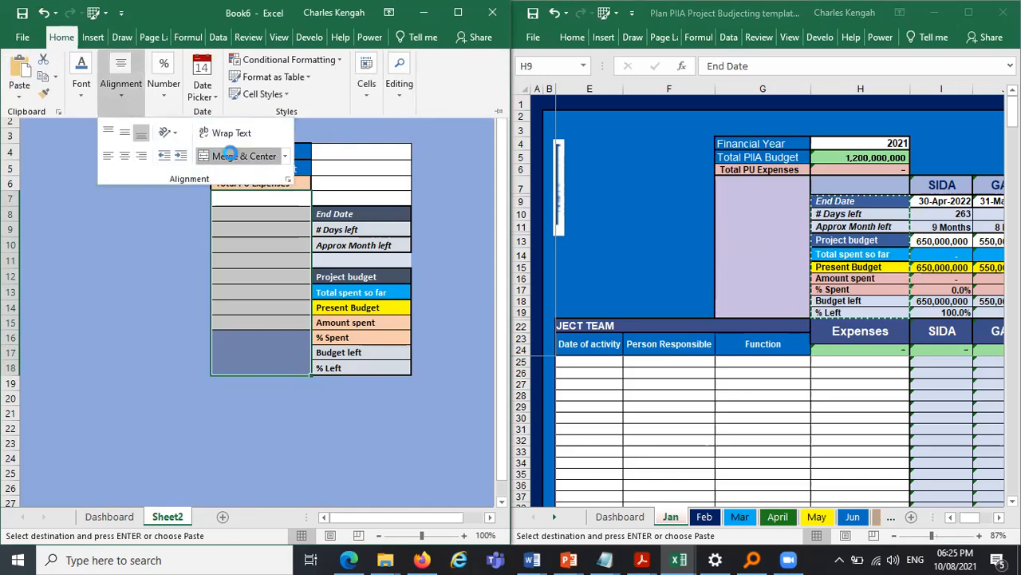
click(233, 157)
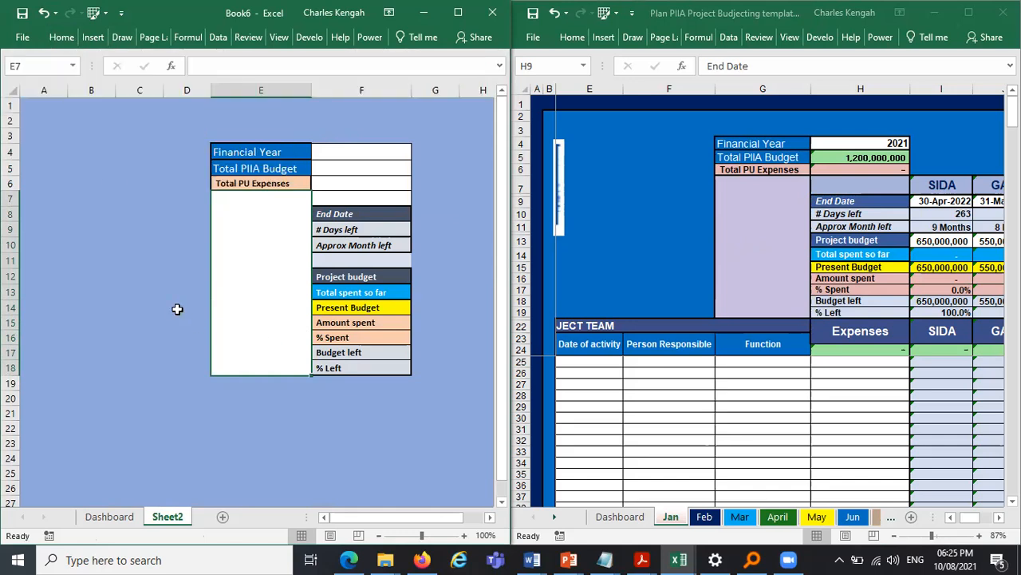
click(445, 163)
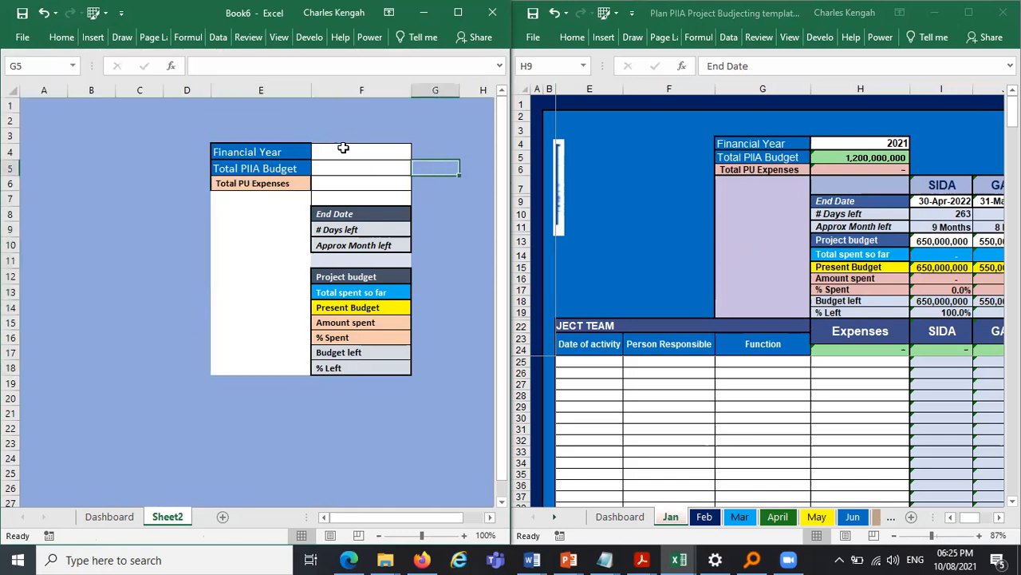
- Add a list validation to F4 with source 2020,2021,2022,2023 and pick 2020 from its dropdown
click(343, 149)
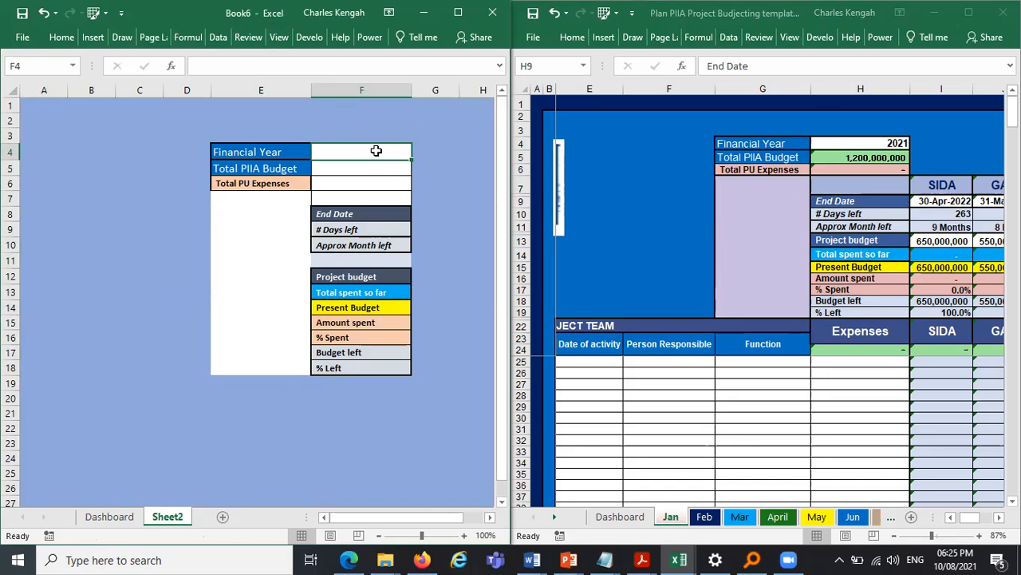
click(218, 37)
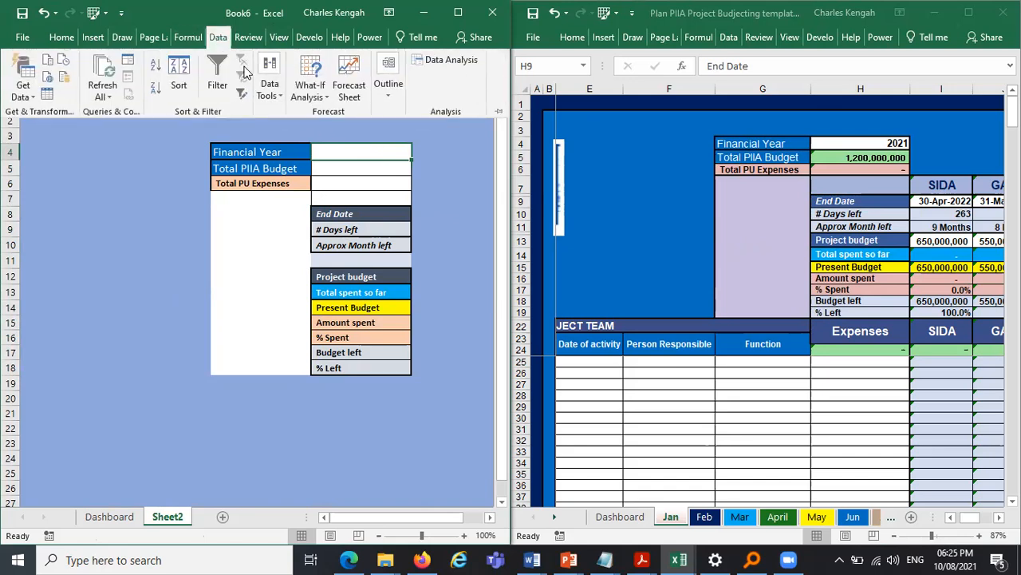
click(274, 94)
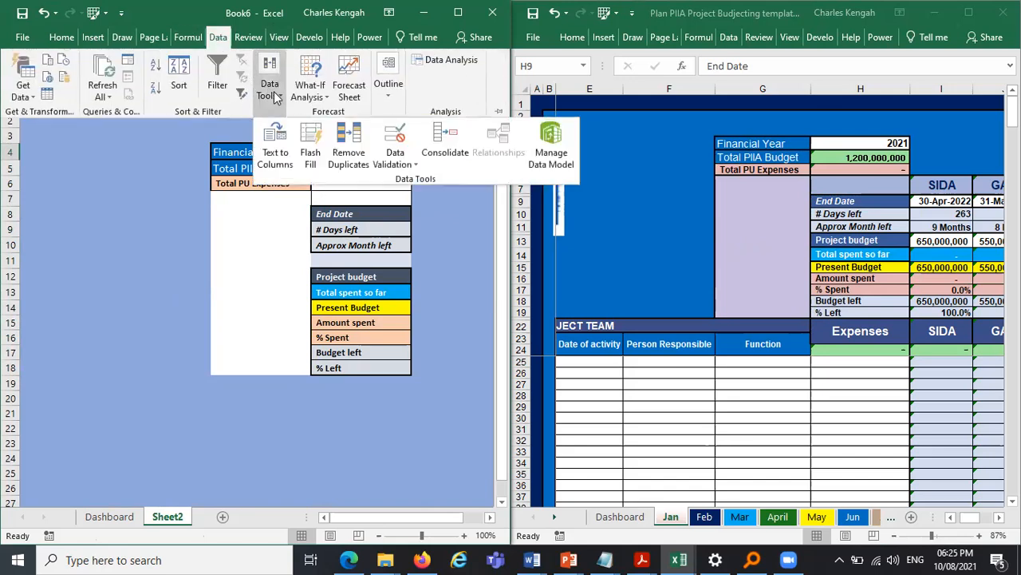
click(403, 151)
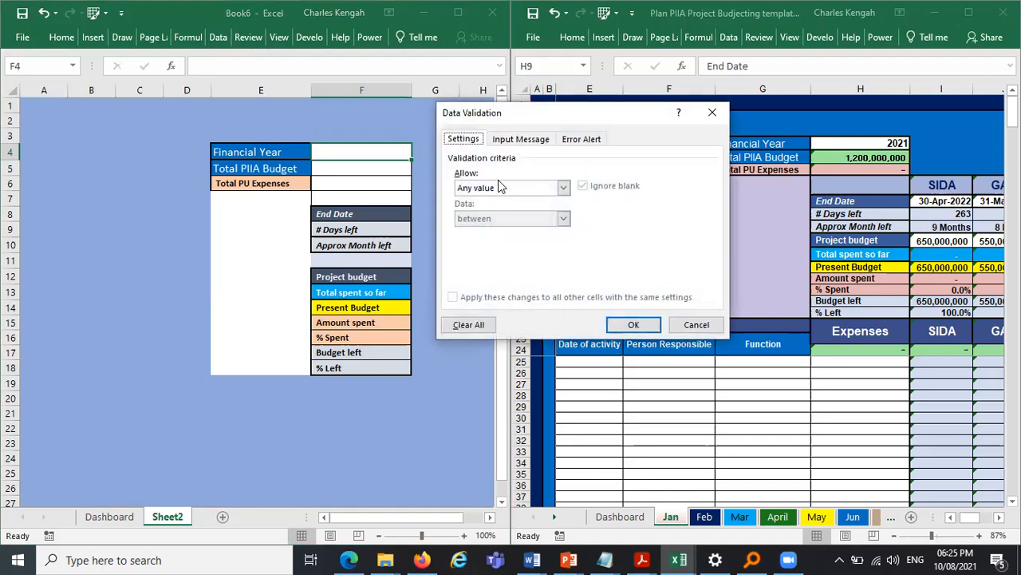
click(500, 186)
click(506, 224)
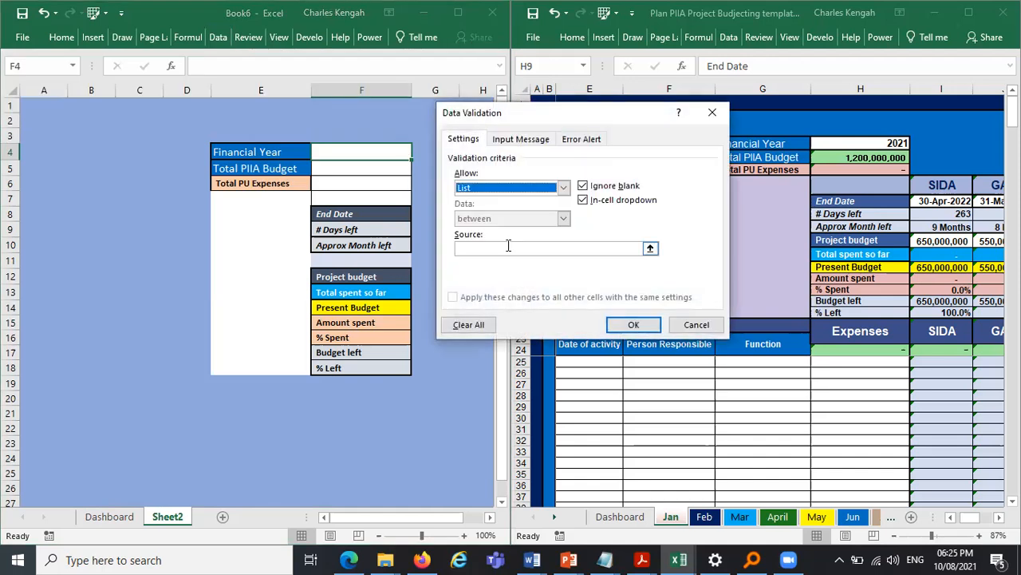
click(508, 248)
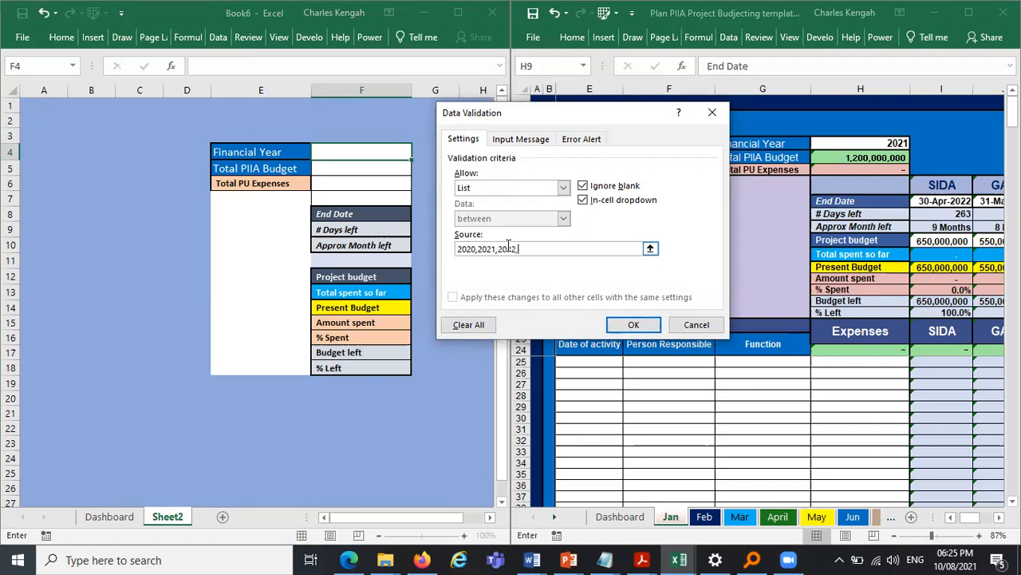
text(3)
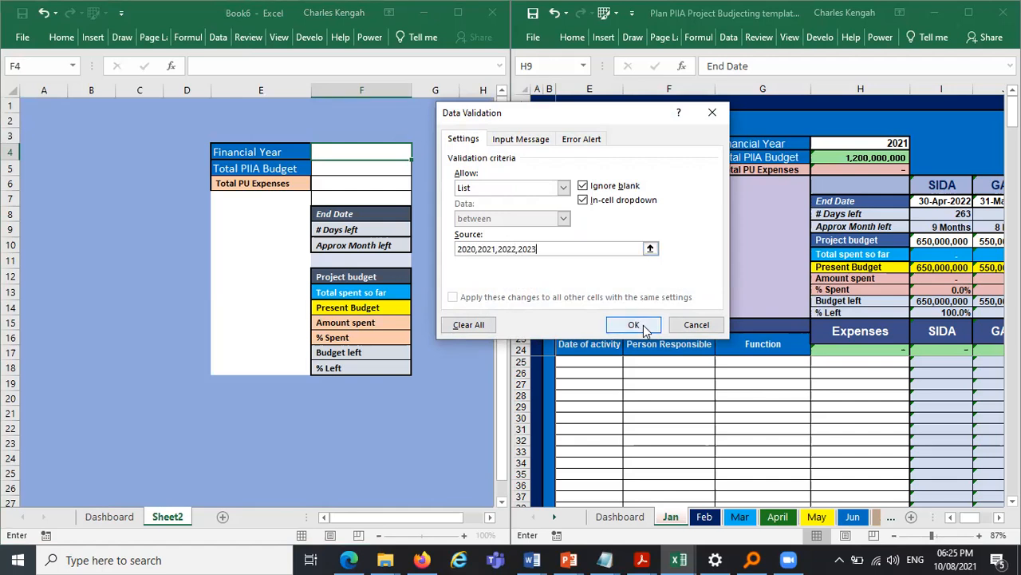
click(633, 324)
click(418, 151)
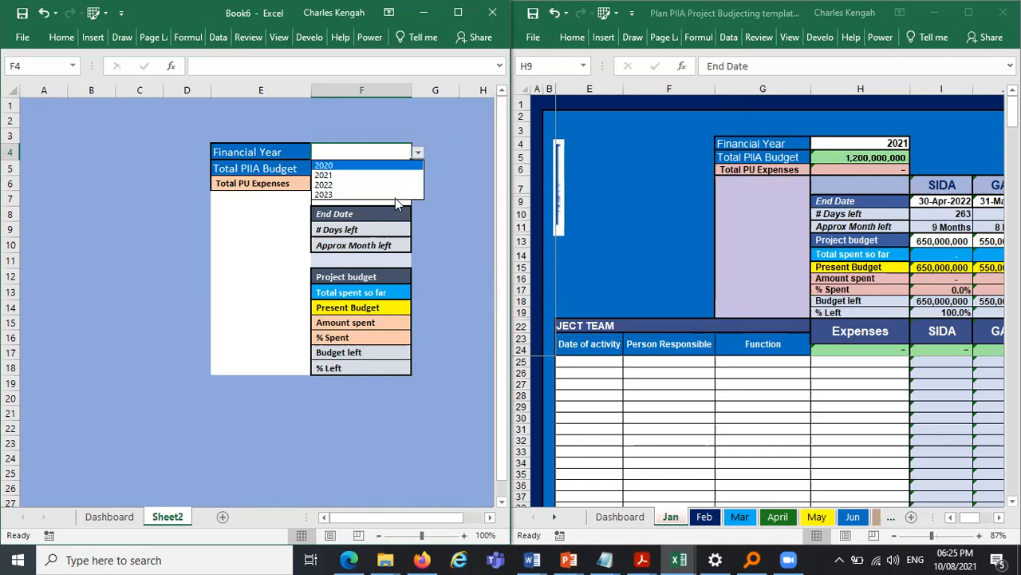
click(395, 197)
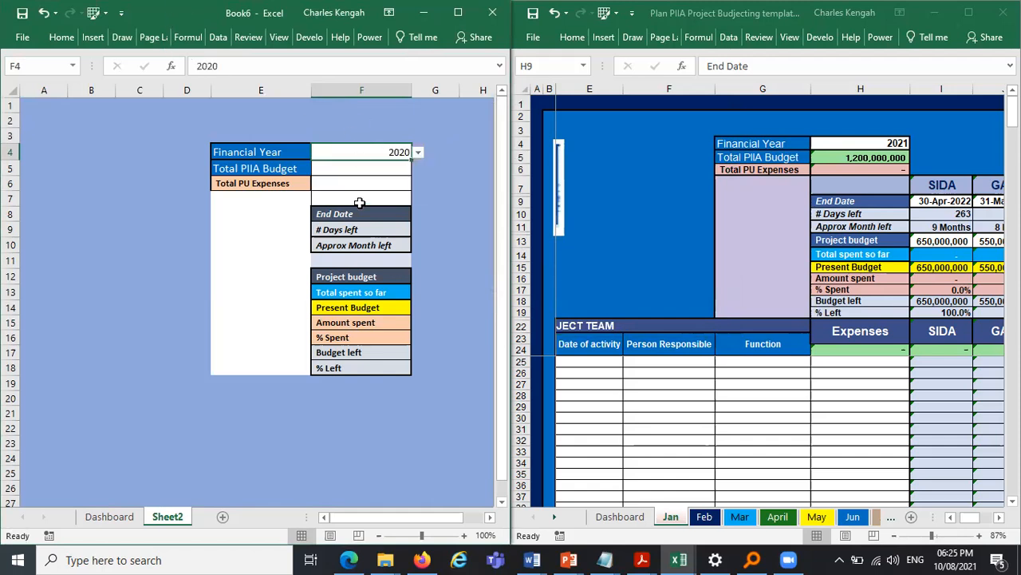
- Center and bold cells F4:F7 and increase their font size
drag(361, 152, 360, 199)
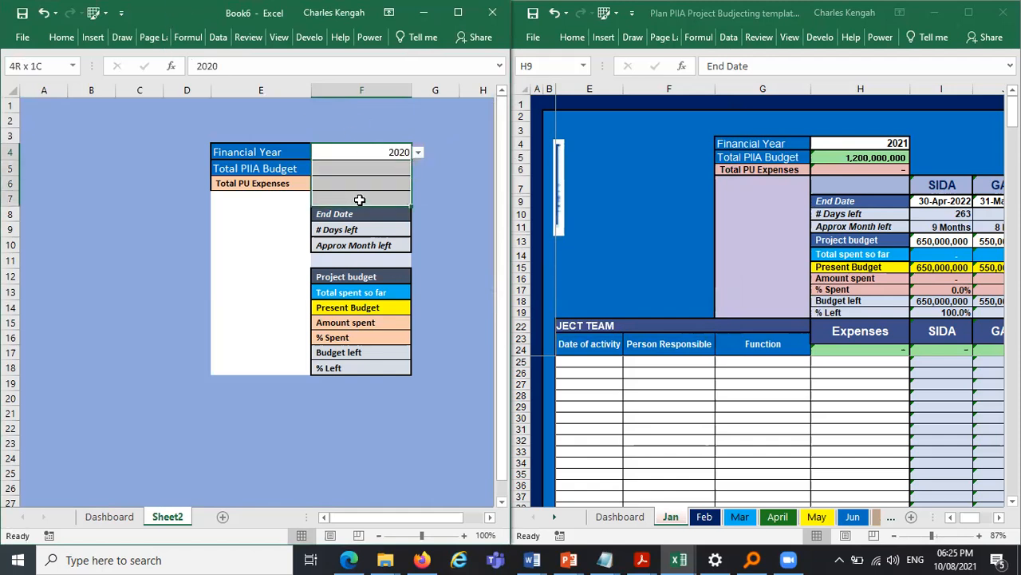
click(64, 38)
click(116, 116)
click(125, 158)
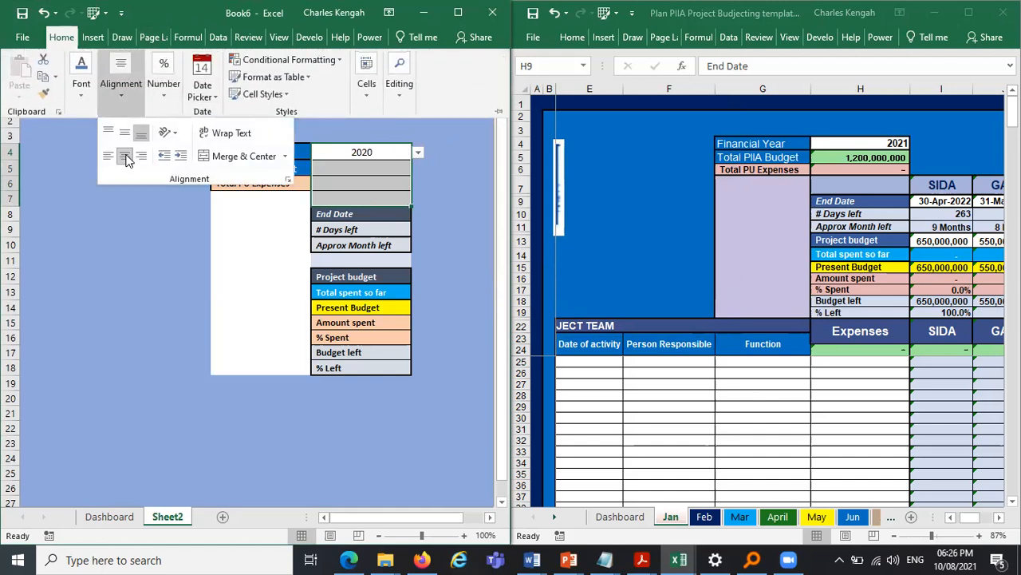
click(82, 87)
click(74, 154)
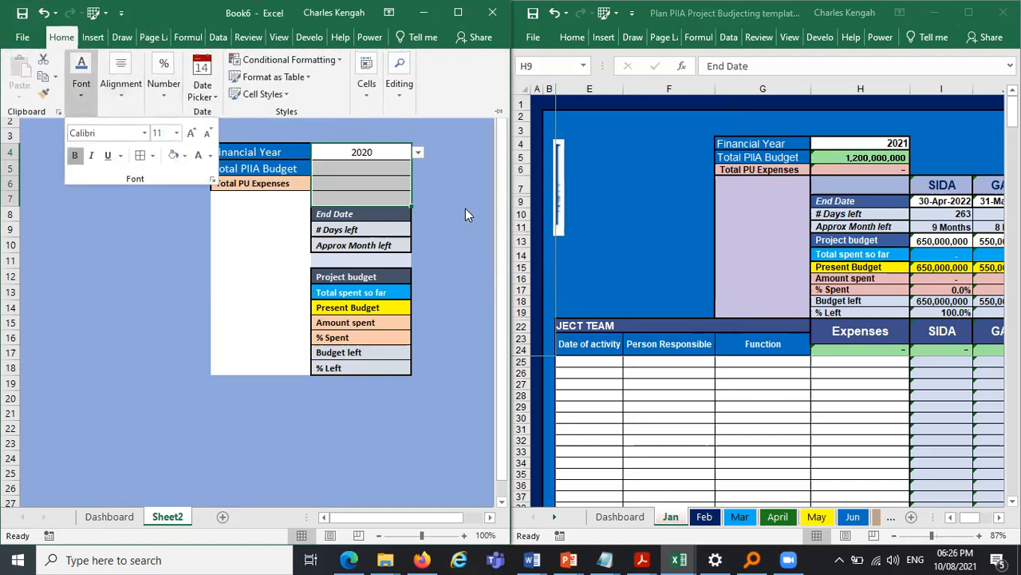
click(191, 134)
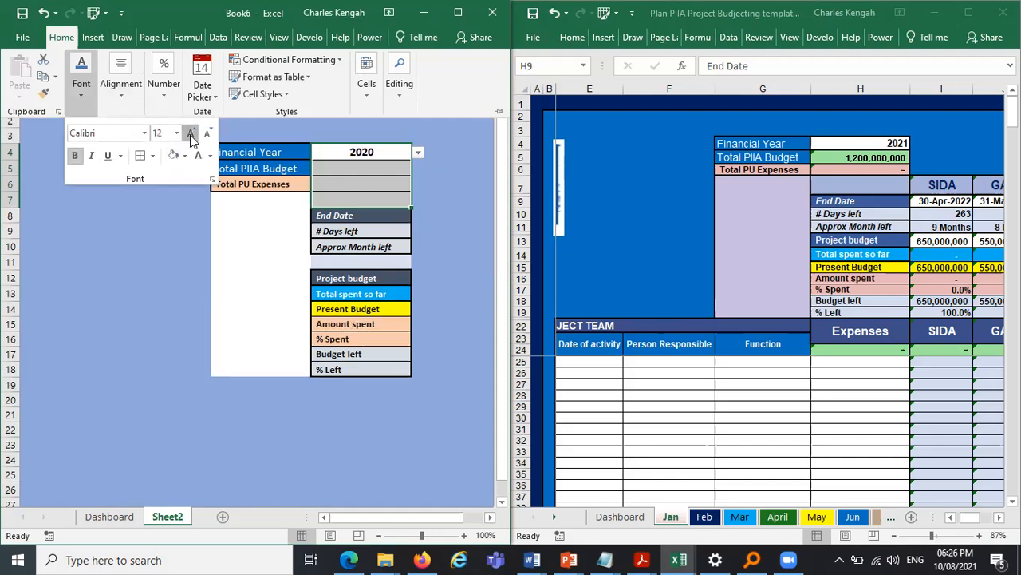
click(190, 133)
click(444, 194)
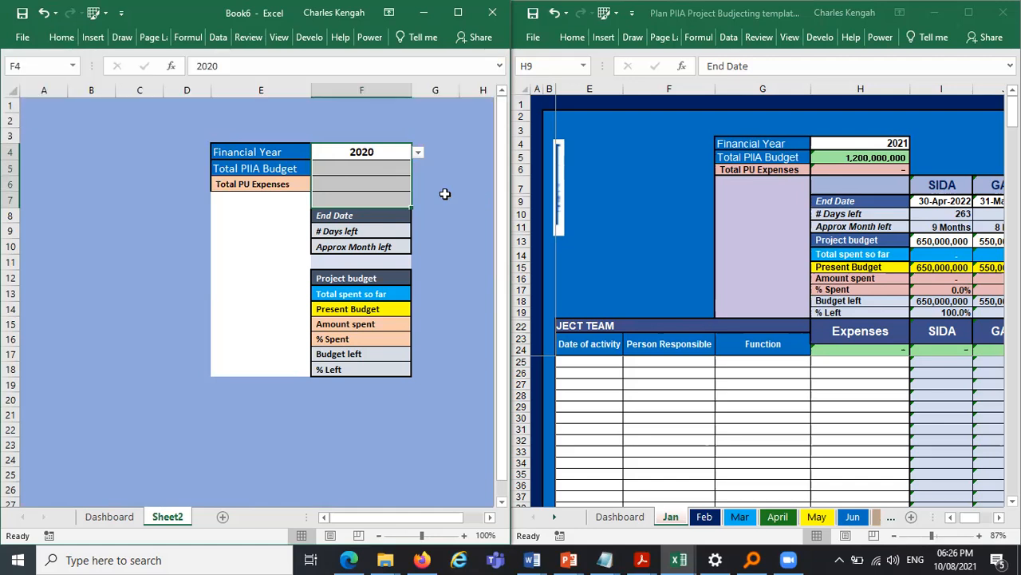
click(444, 194)
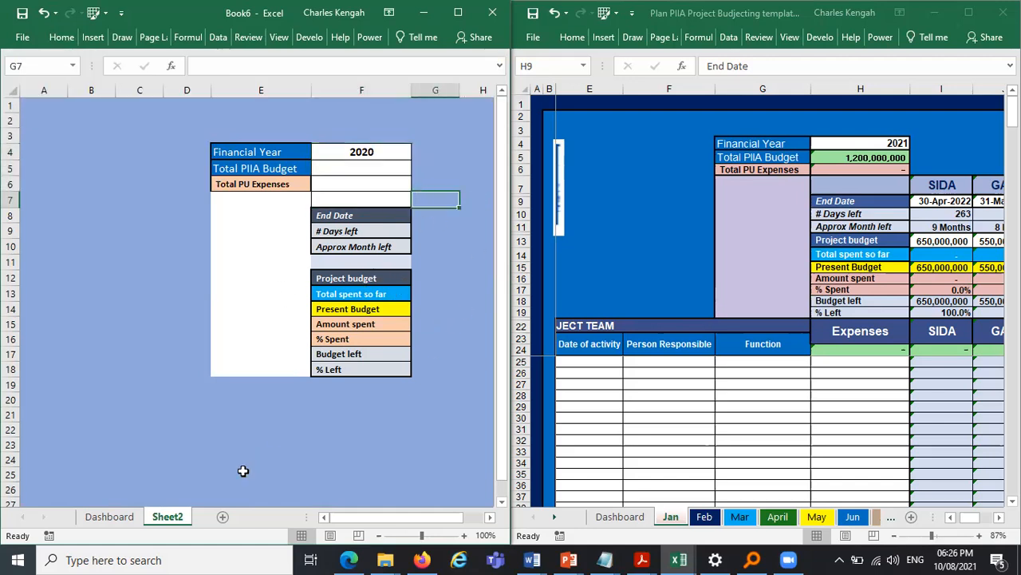
- Examine the Dashboard project names in C4:C11 and the template's project columns on the Jan sheet
click(108, 517)
drag(152, 150, 142, 255)
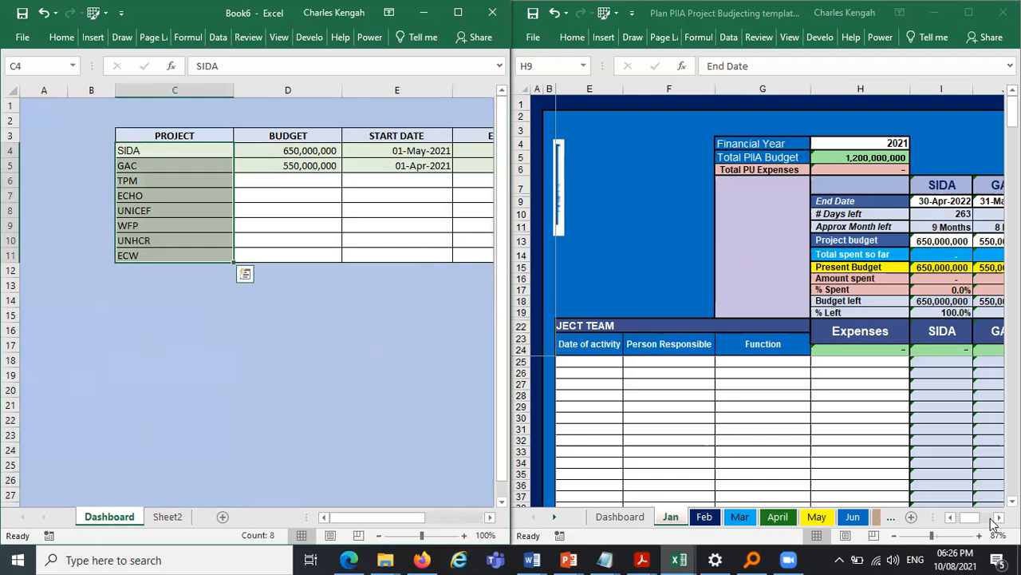
click(942, 185)
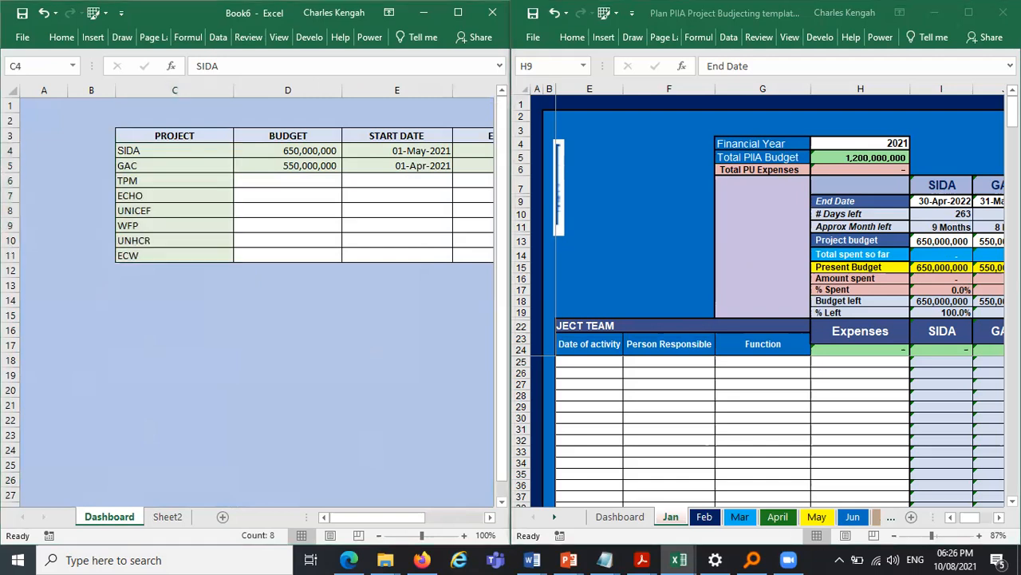
scroll(780, 319, right, 5)
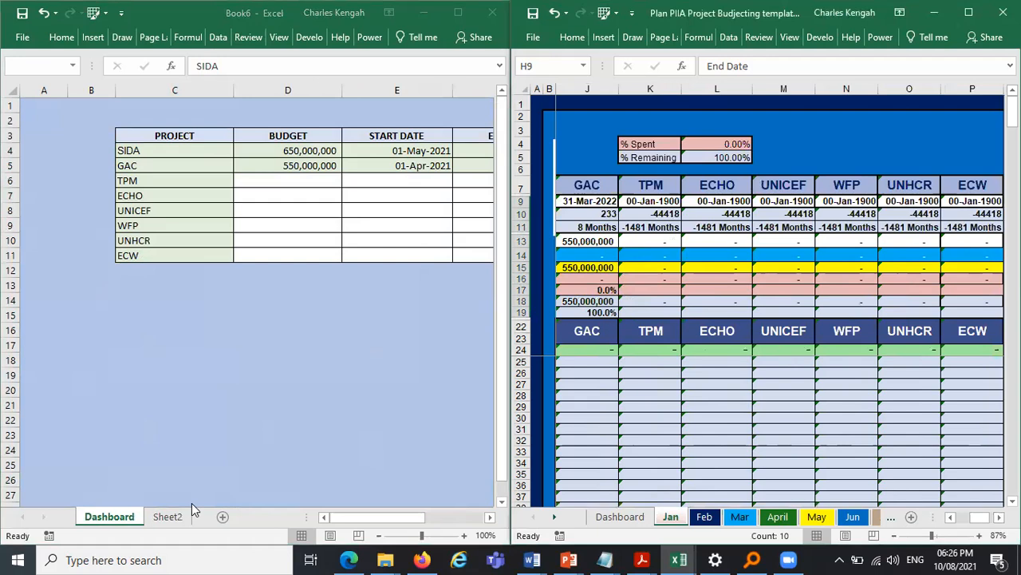
click(348, 432)
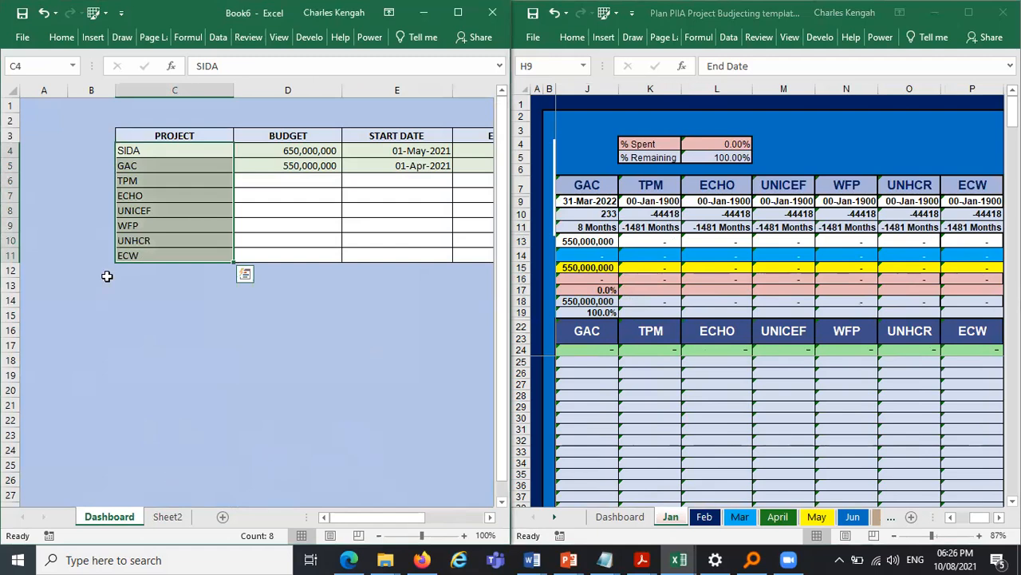
drag(139, 149, 144, 256)
click(166, 517)
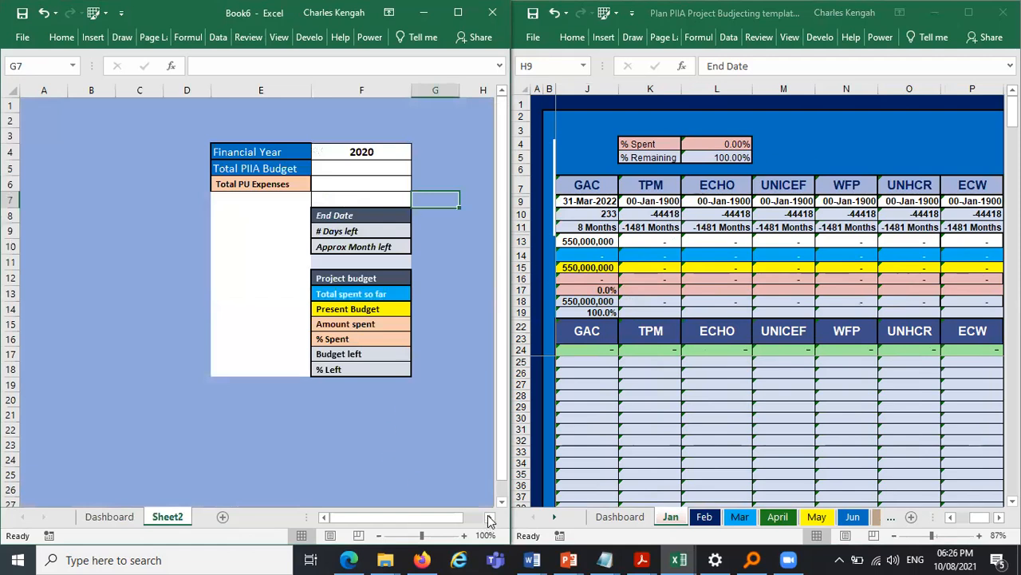
click(490, 519)
click(490, 520)
click(490, 520)
click(490, 520)
click(490, 520)
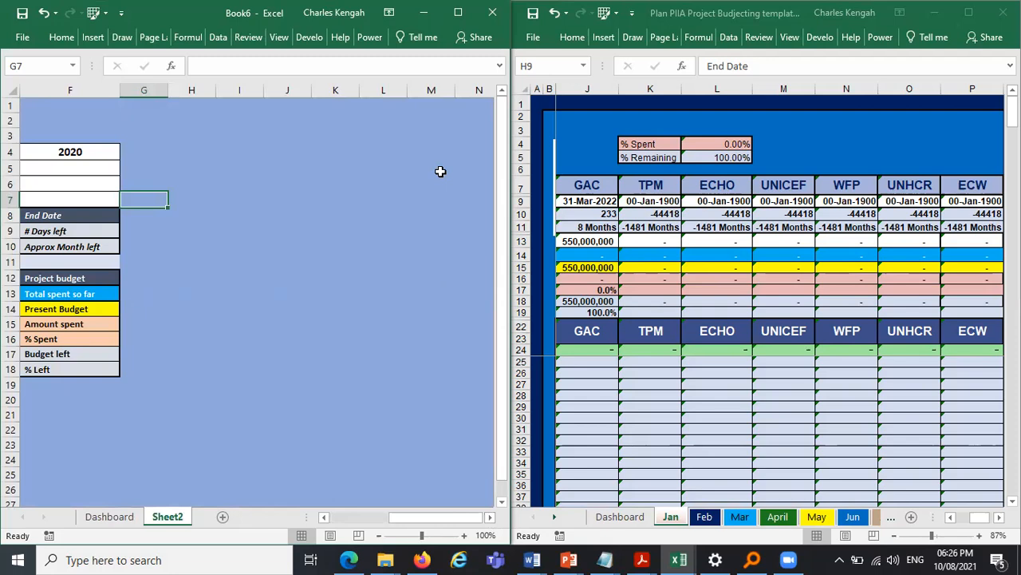
- Copy the project names C4:C11 and open the paste options on Sheet2
key(alt+Tab)
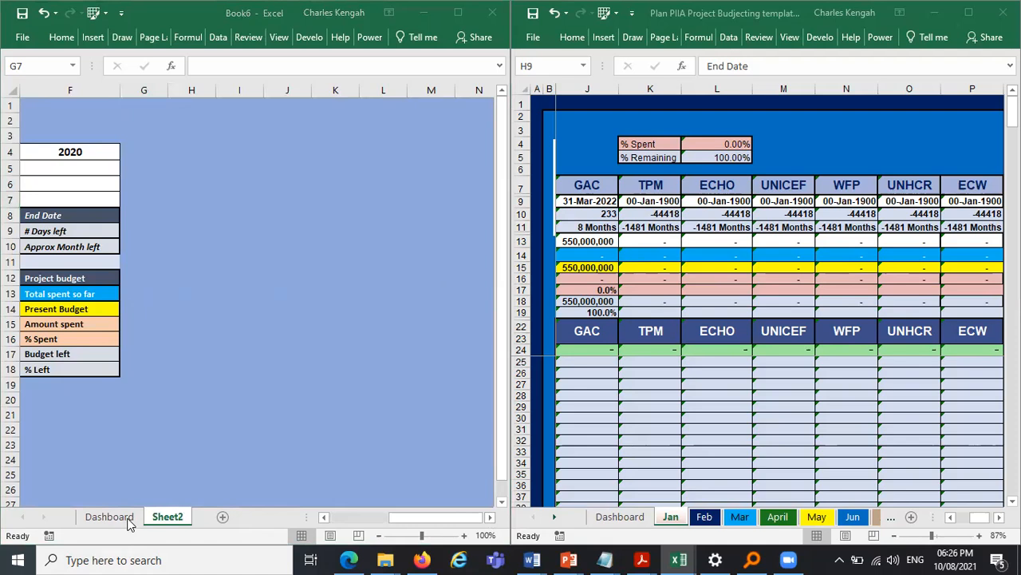
click(198, 188)
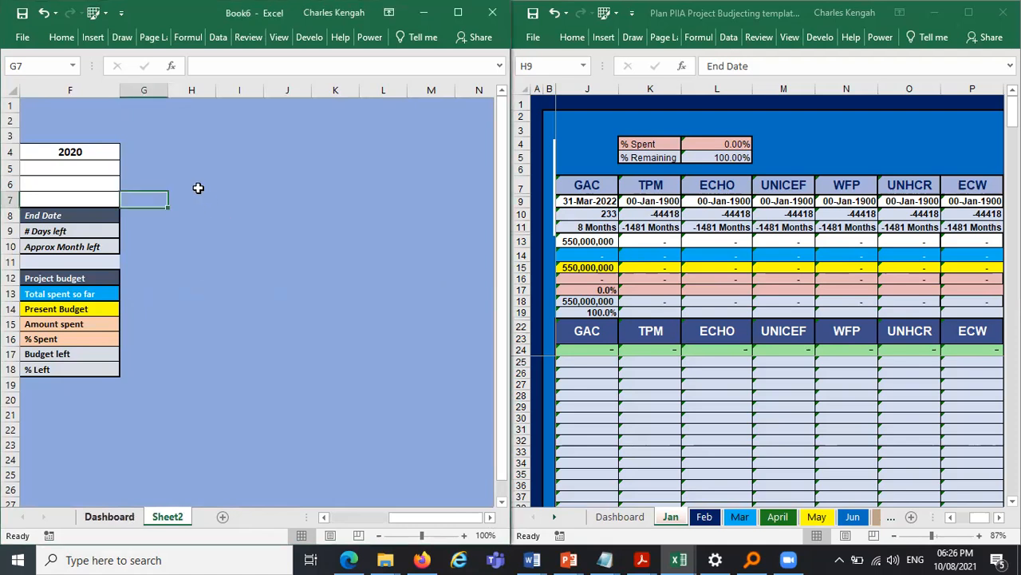
key(ctrl+Page_Up)
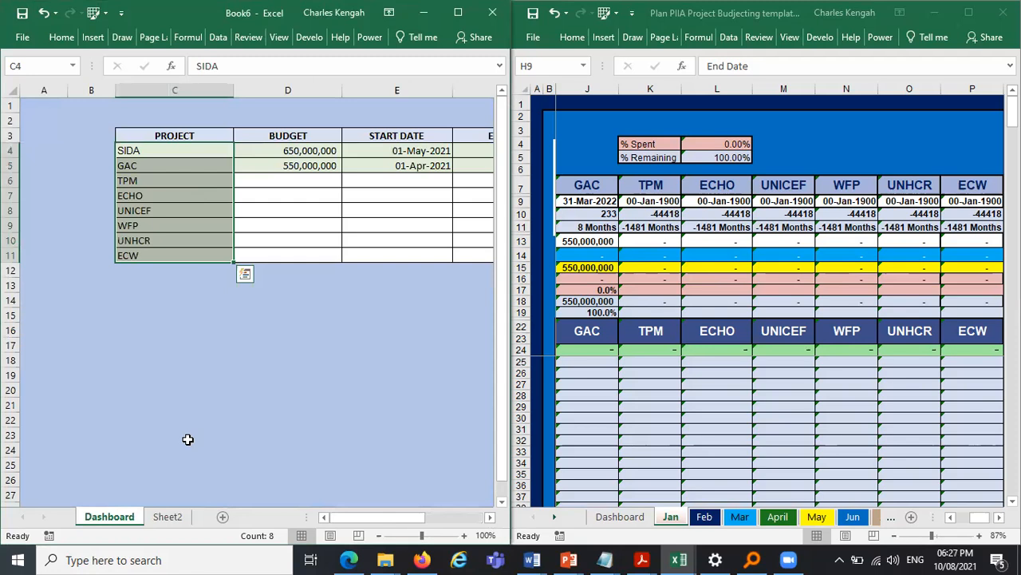
key(ctrl+c)
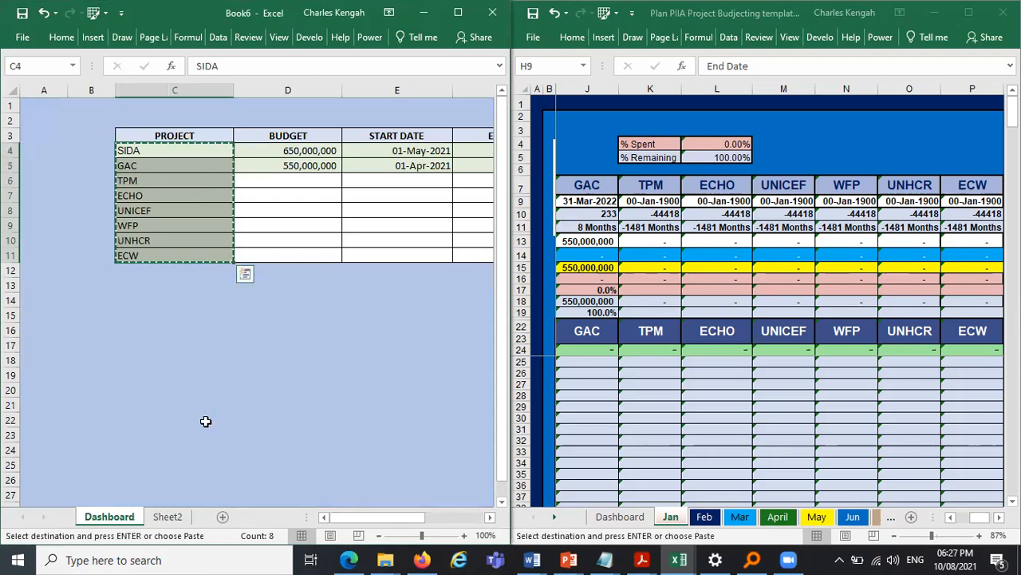
click(168, 516)
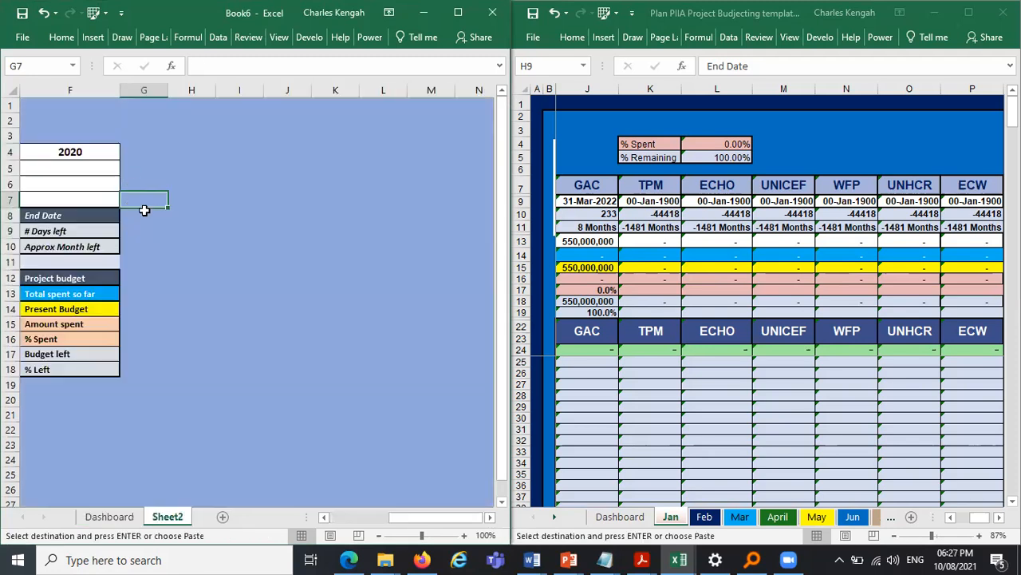
click(324, 517)
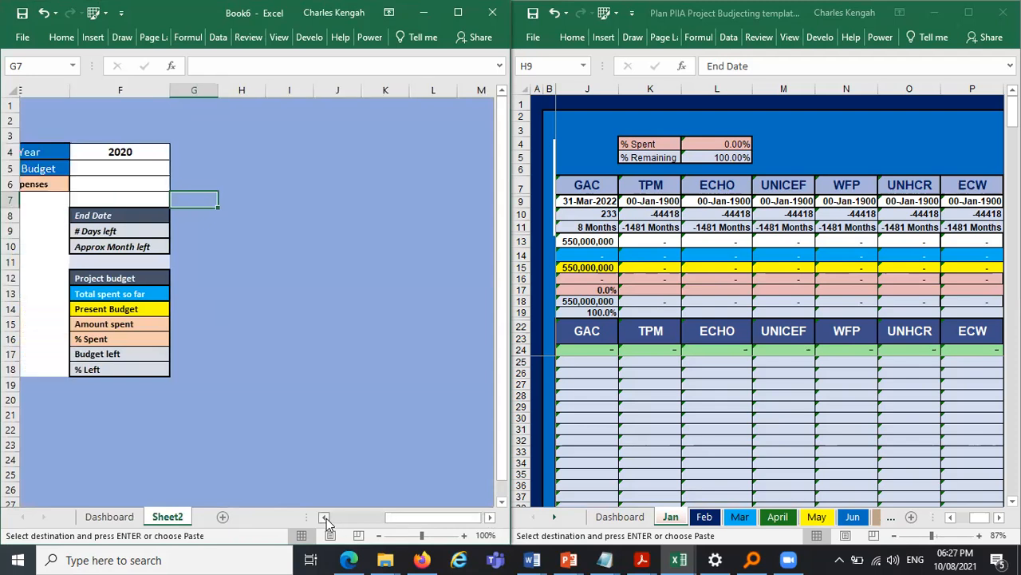
click(324, 517)
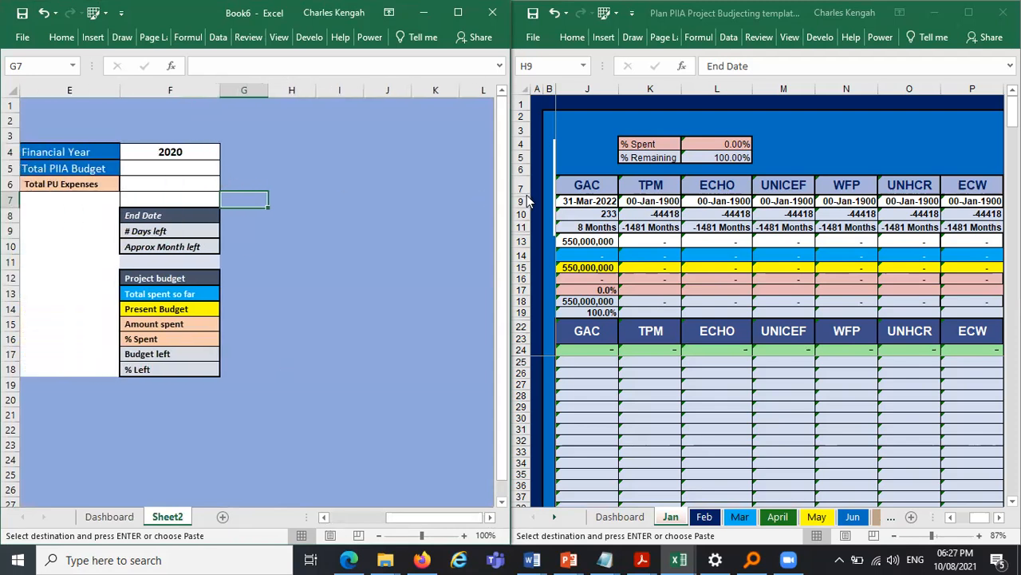
click(56, 40)
click(19, 94)
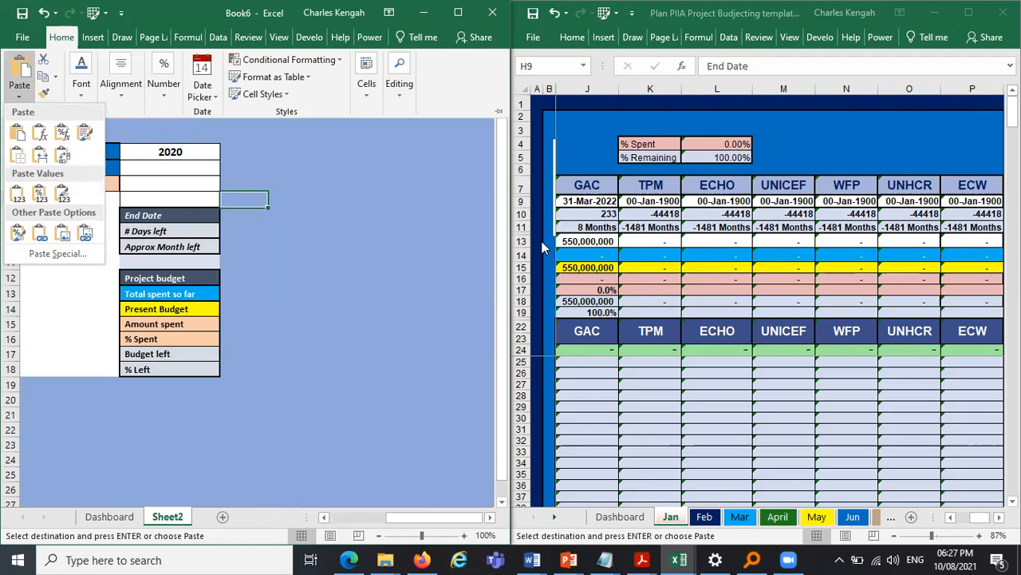
click(610, 527)
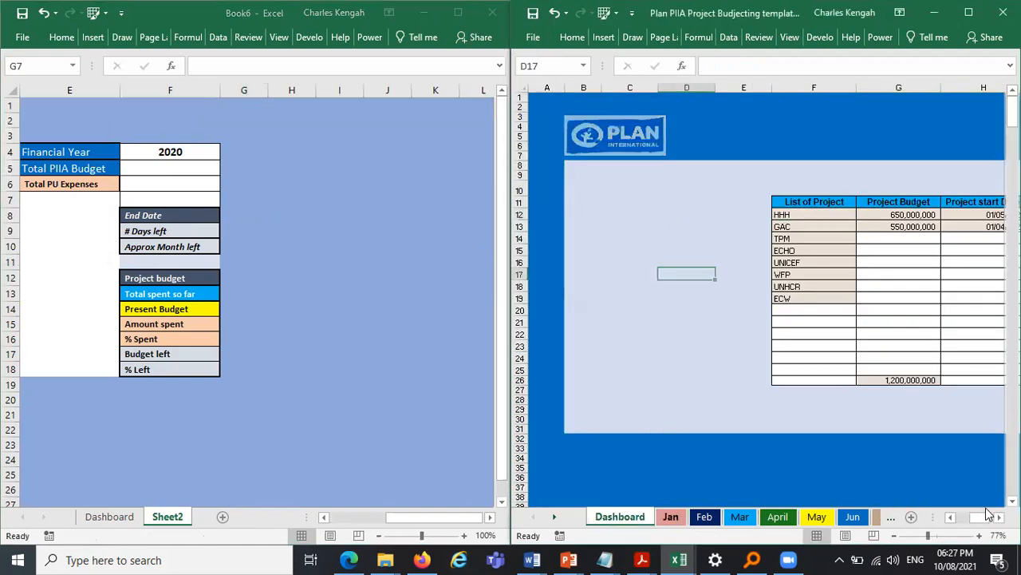
- Examine the template's Dashboard project list and the project dropdown on its Jan sheet
drag(973, 517, 587, 366)
click(588, 365)
click(605, 362)
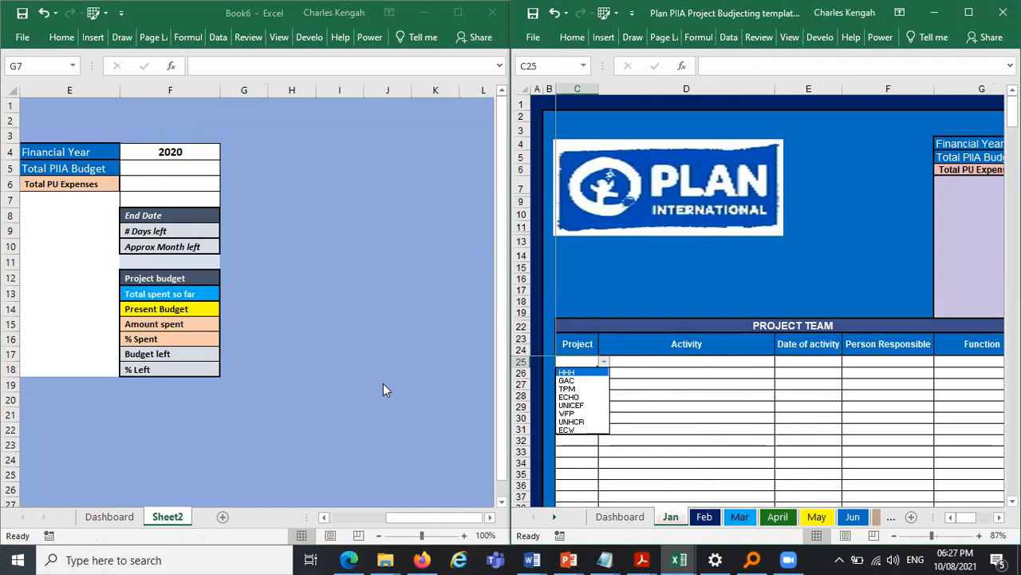
click(465, 476)
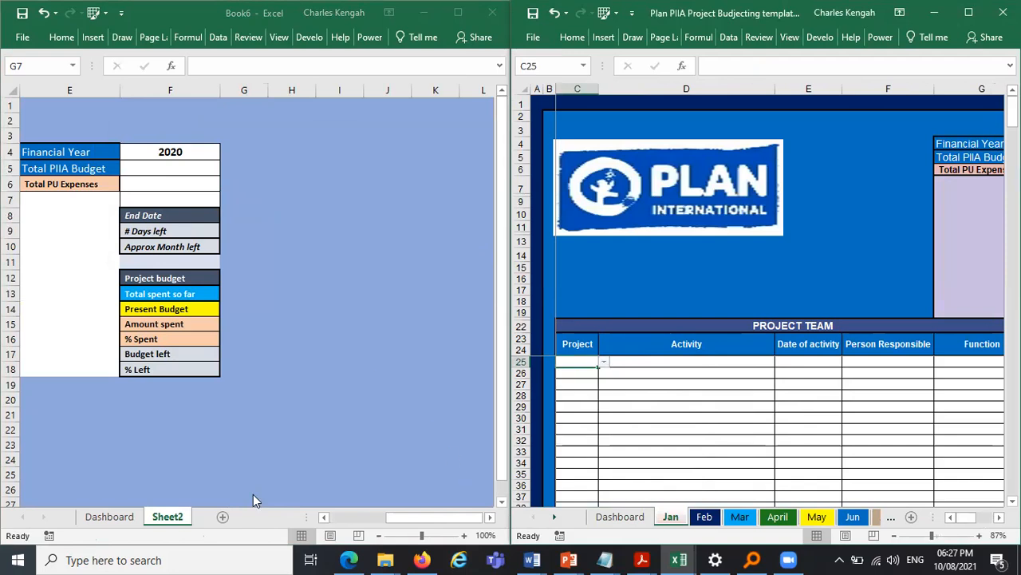
click(128, 516)
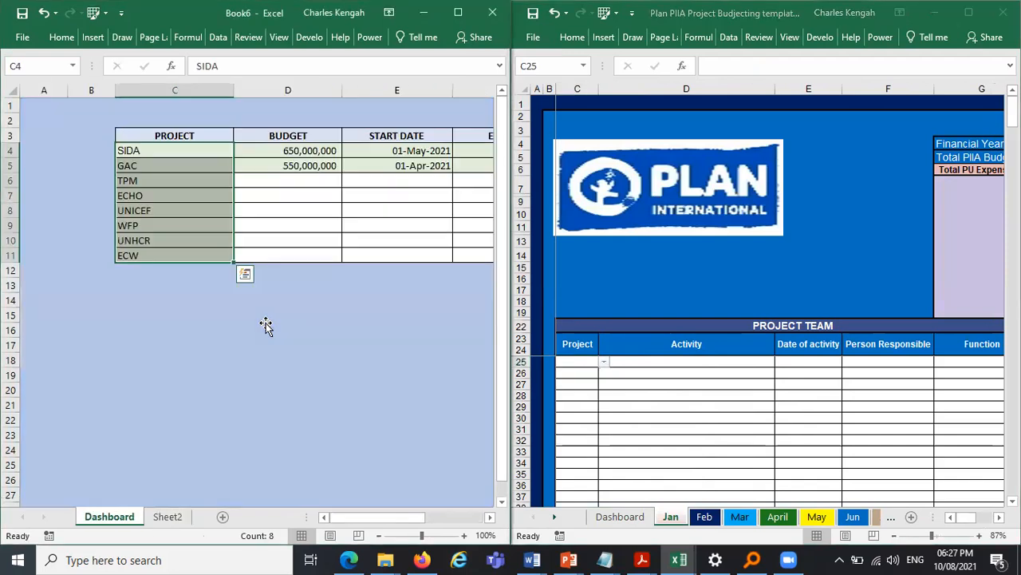
click(266, 326)
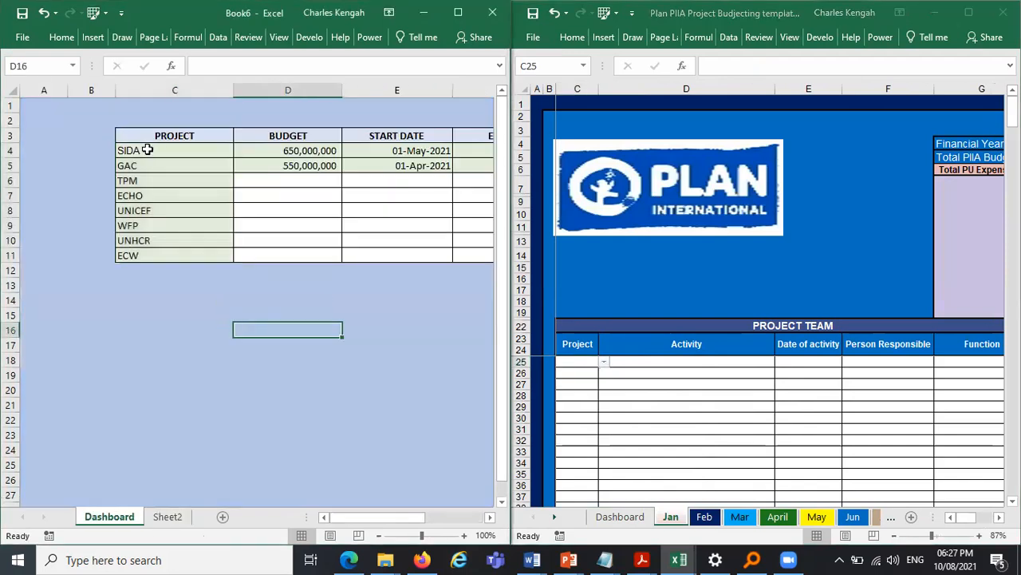
click(165, 517)
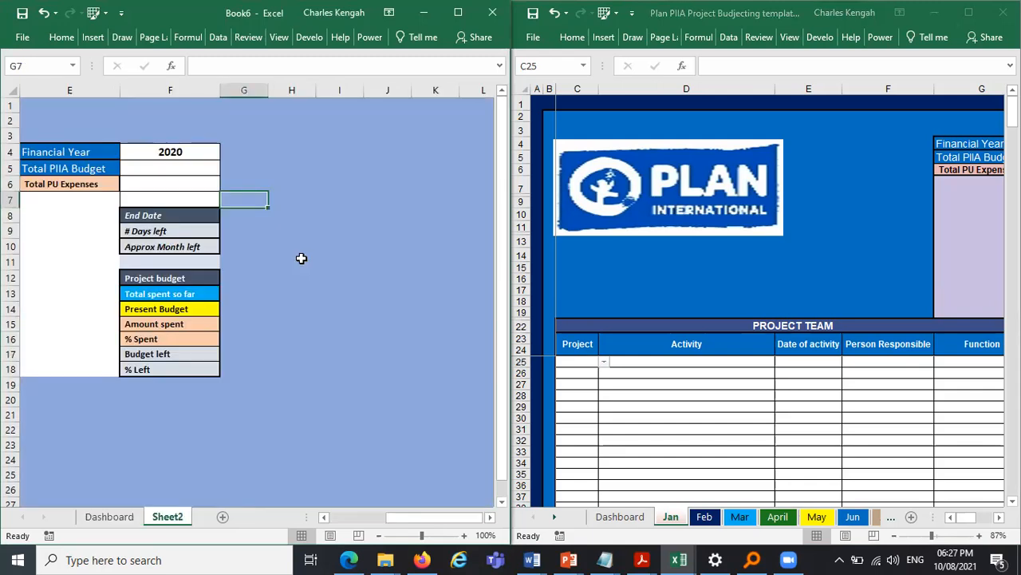
- Link cell G7 on Sheet2 to the first Dashboard project name in C4
text(=)
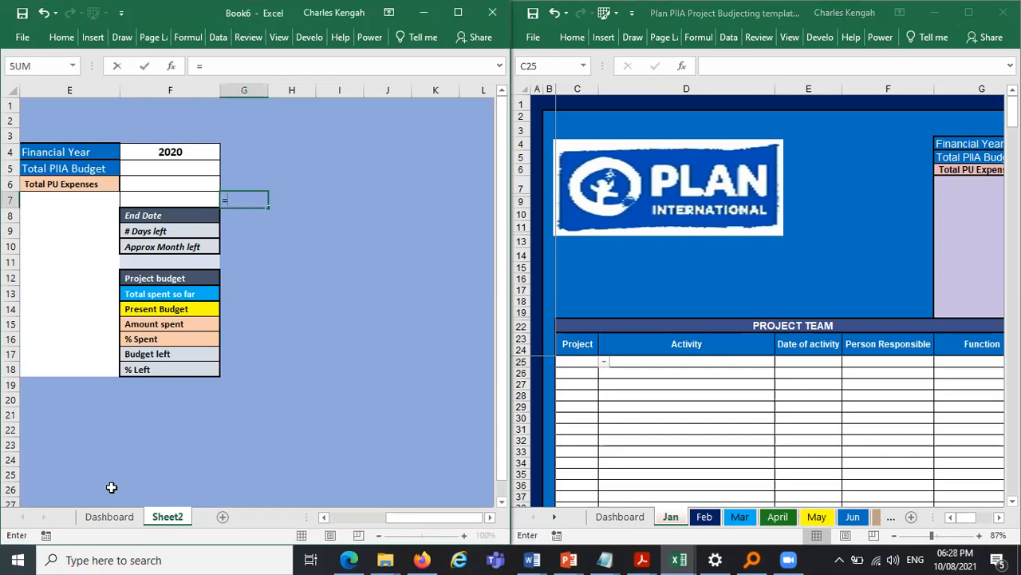
click(108, 517)
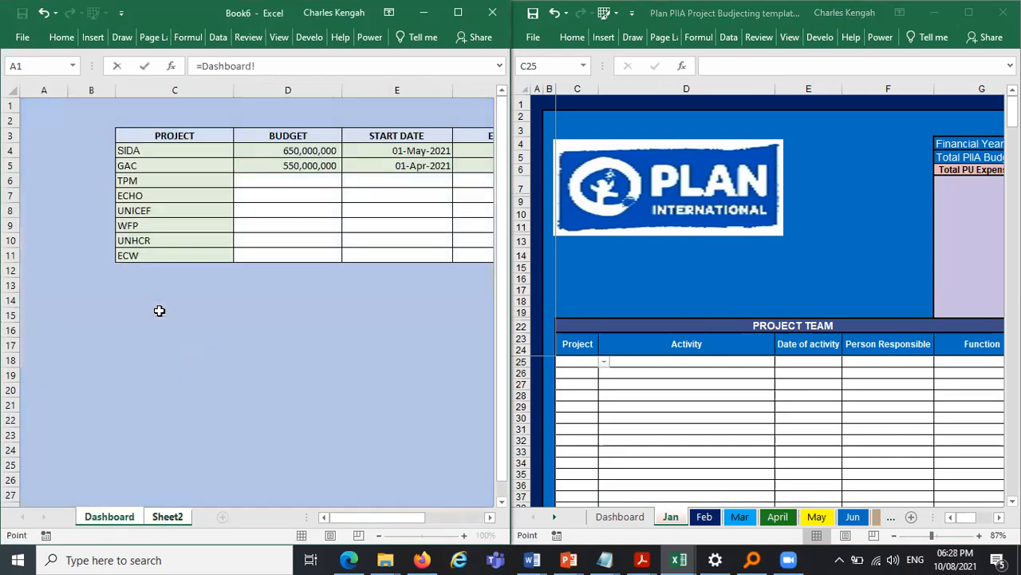
click(138, 151)
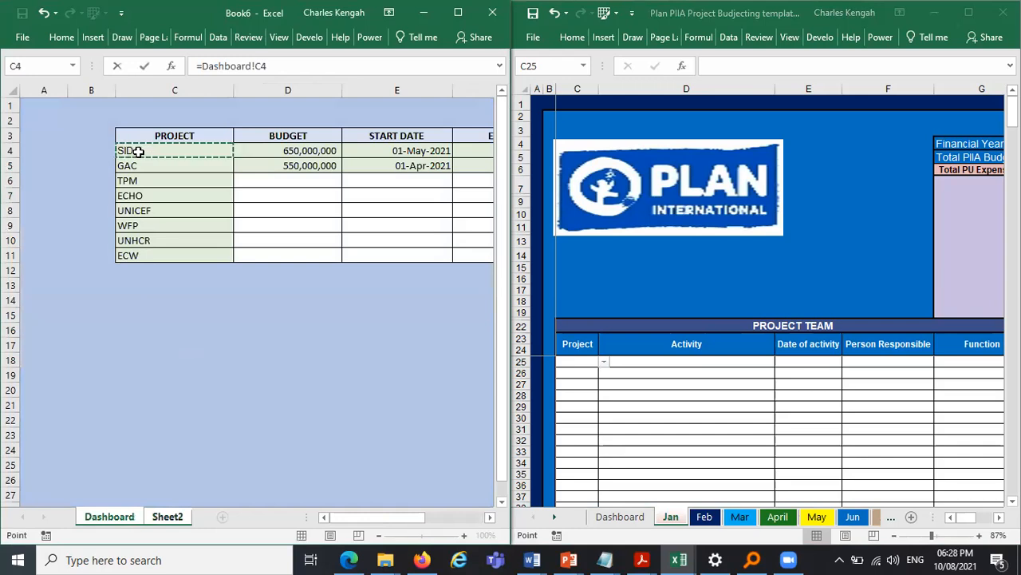
key(Return)
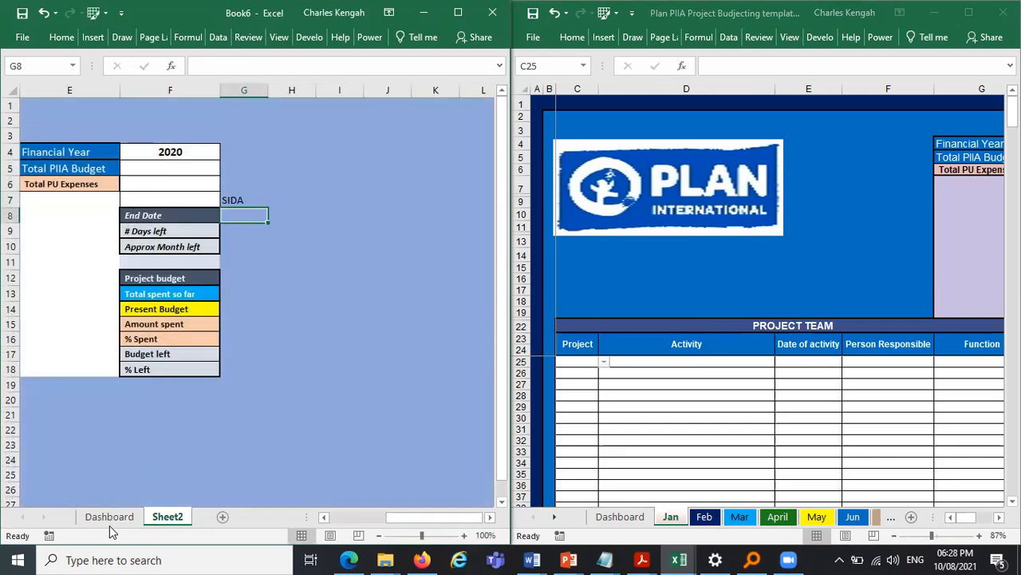
mouse_move(243, 200)
mouse_down()
mouse_move(242, 354)
mouse_move(204, 415)
mouse_up()
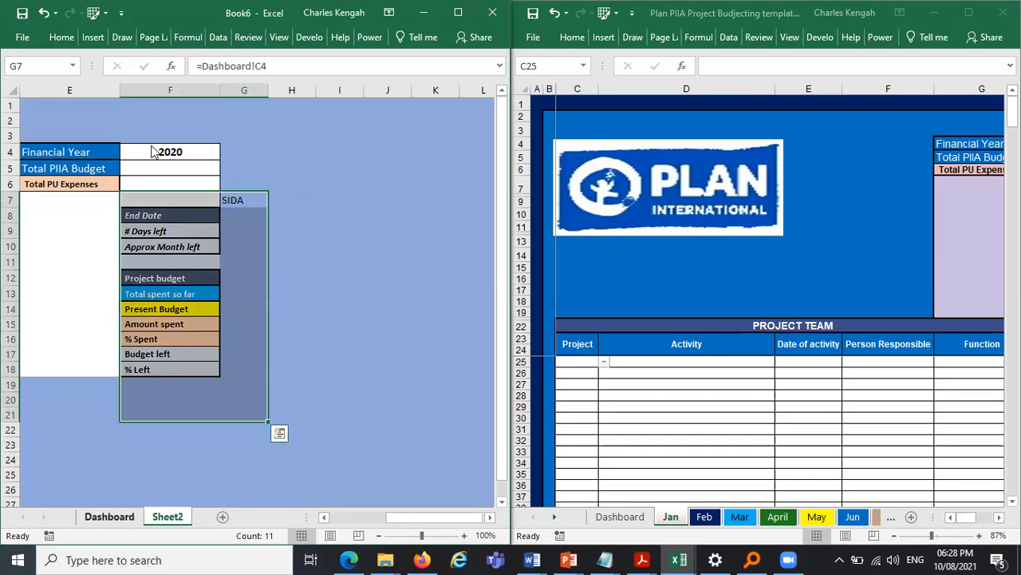
click(110, 516)
drag(137, 151, 137, 255)
drag(7, 180, 6, 210)
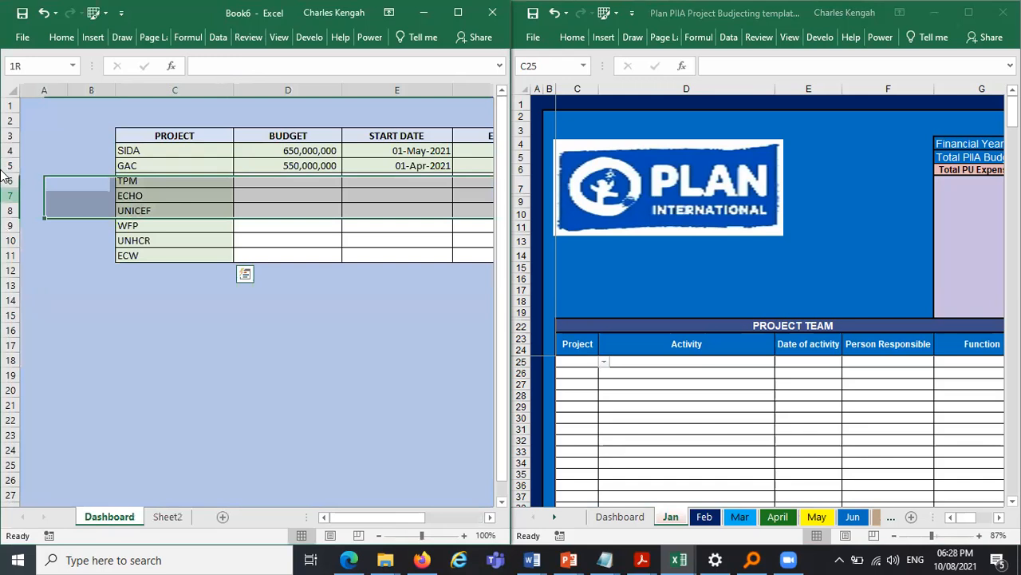
click(6, 196)
drag(7, 166, 6, 181)
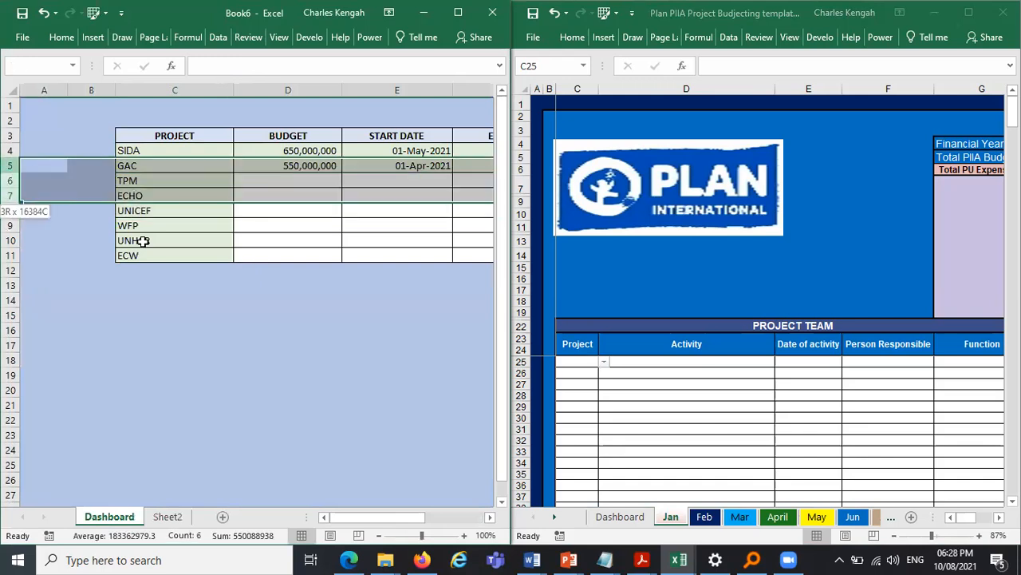
- Move the UNHCR project name into C5 on the Dashboard, replacing GAC
click(145, 241)
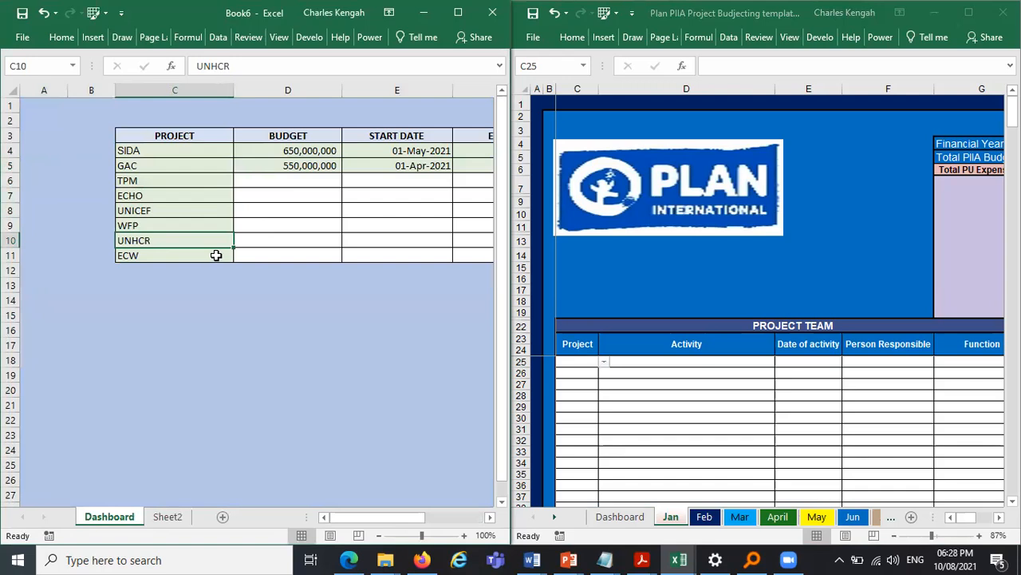
drag(217, 244, 209, 171)
drag(203, 226, 204, 170)
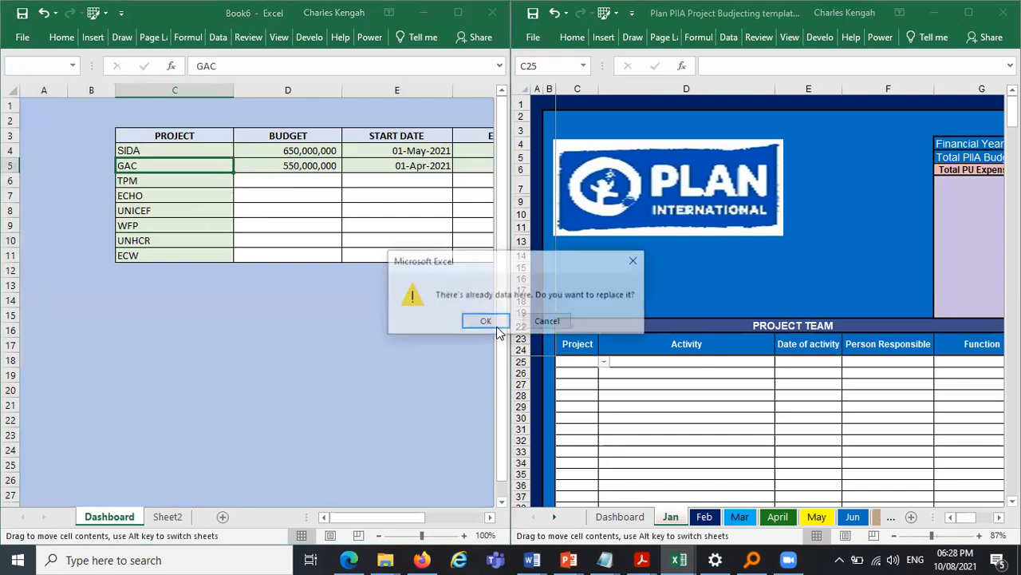
key(Return)
- Move the UNICEF project name into C6, replacing TPM
click(180, 211)
drag(180, 203, 181, 180)
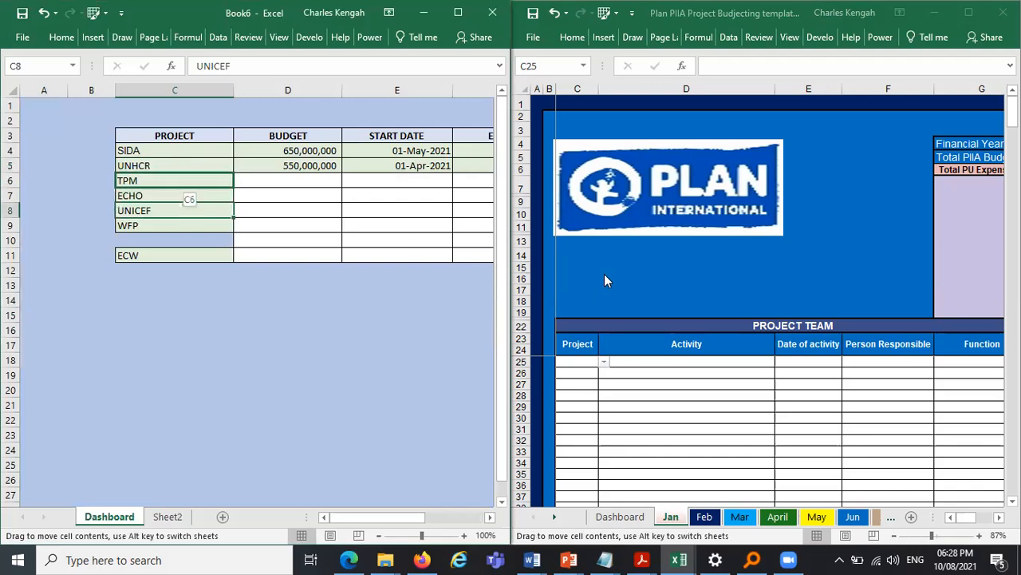
drag(180, 181, 181, 169)
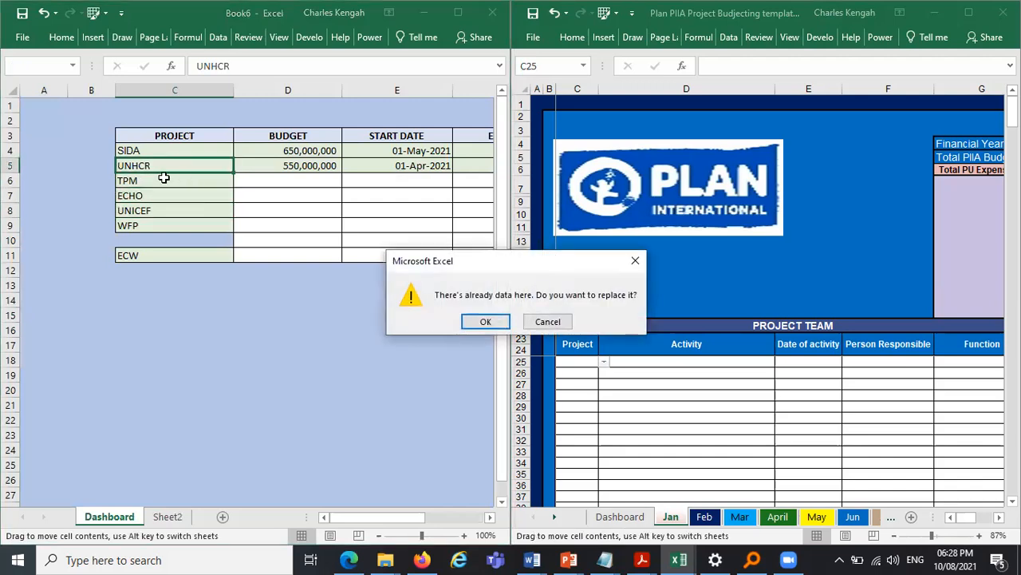
key(Escape)
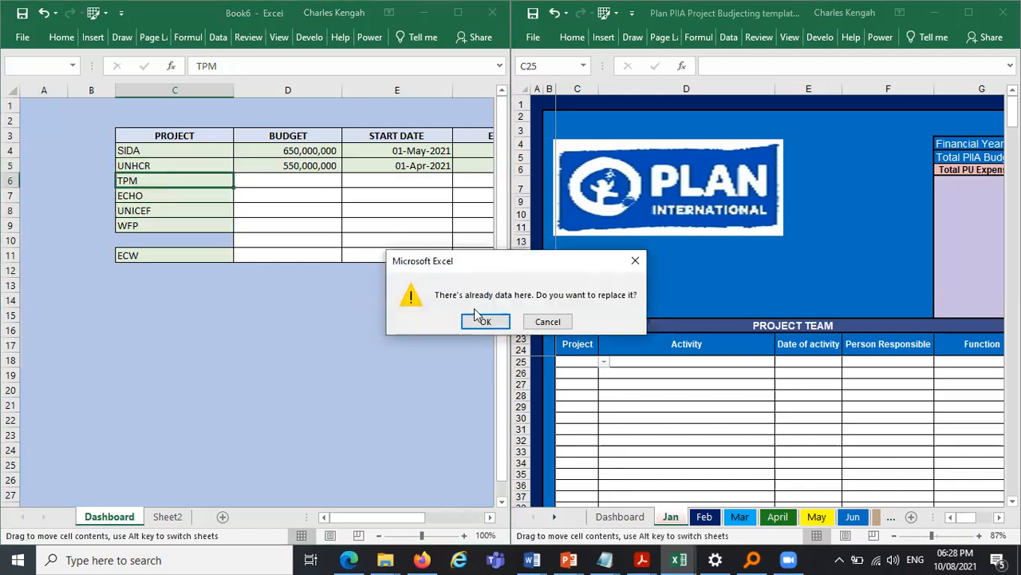
key(Return)
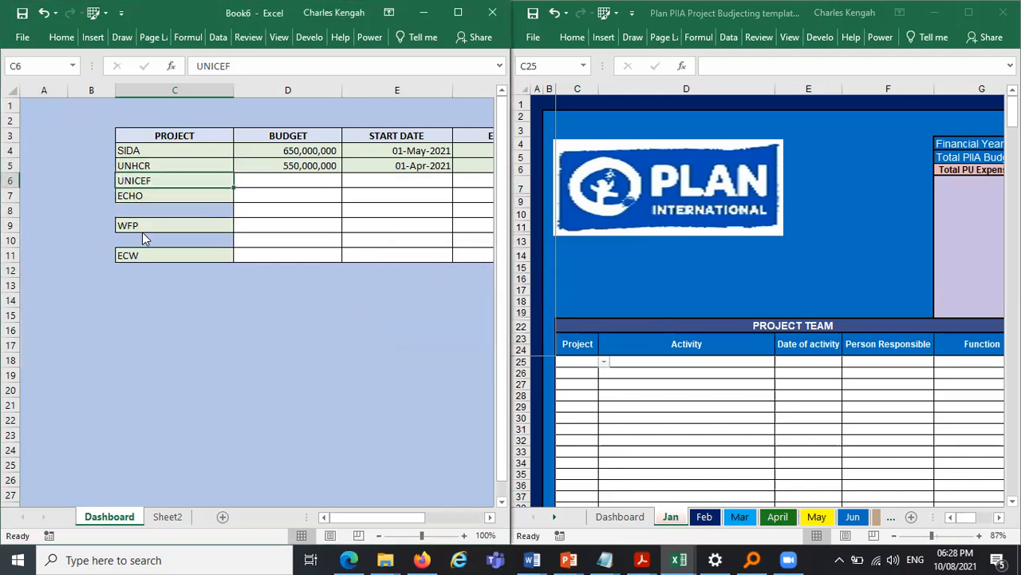
- Move the WFP project name into C4, replacing SIDA
click(171, 229)
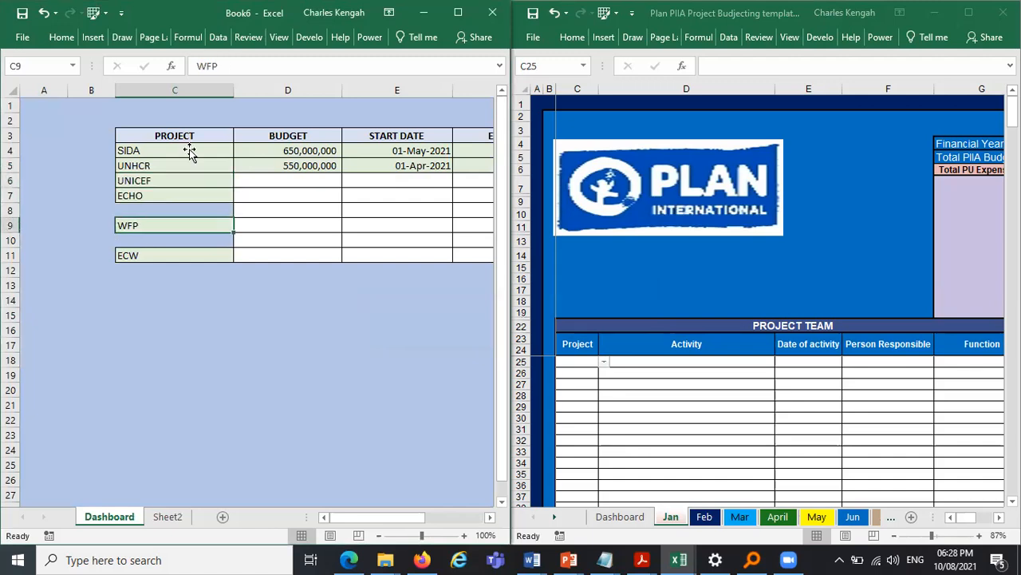
drag(172, 232, 190, 152)
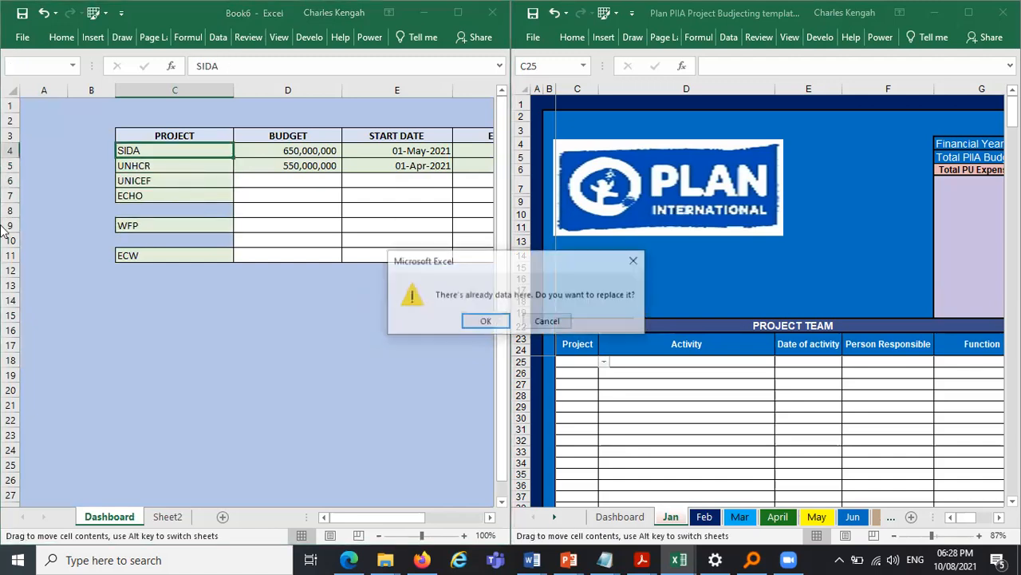
key(Return)
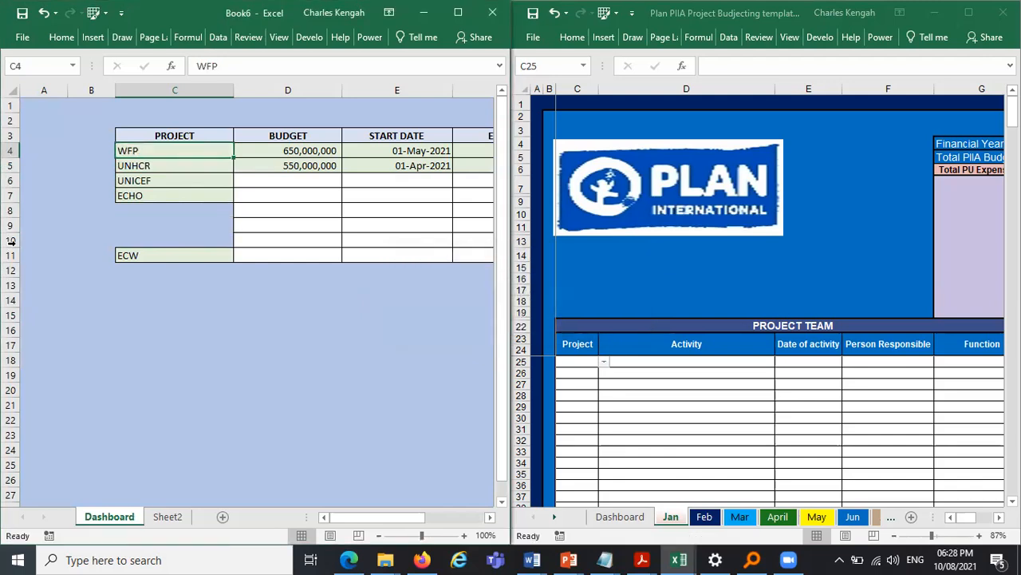
- Delete rows 8 to 12 beneath the ECHO project in the Dashboard table
drag(11, 210, 11, 271)
right_click(11, 233)
click(40, 365)
- On Sheet2, rewrite G7 as =IFERROR(Dashboard!C4,"") to show the first project name
click(167, 516)
key(Right)
key(Right)
click(258, 198)
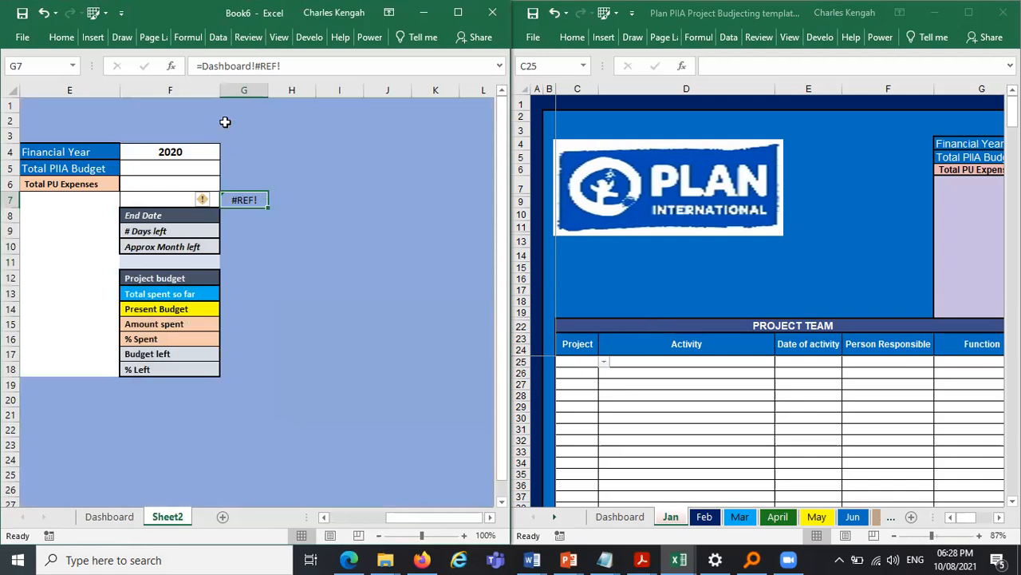
click(204, 67)
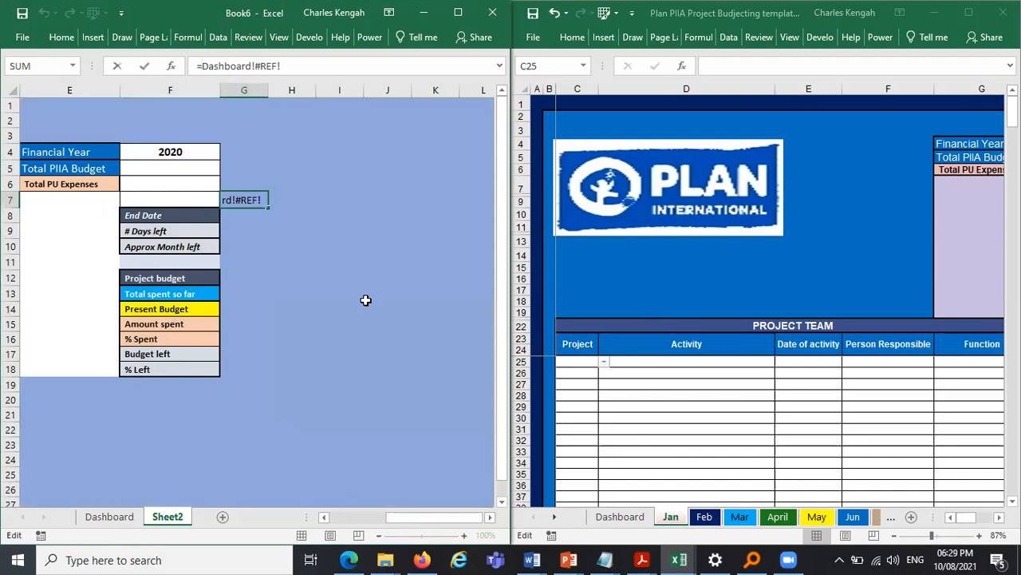
text(IF)
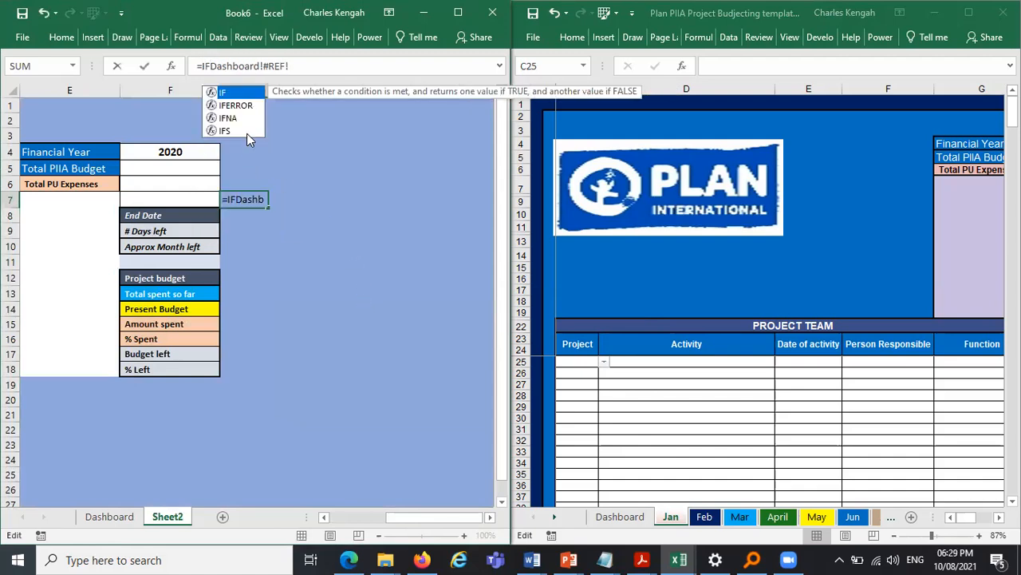
double_click(247, 109)
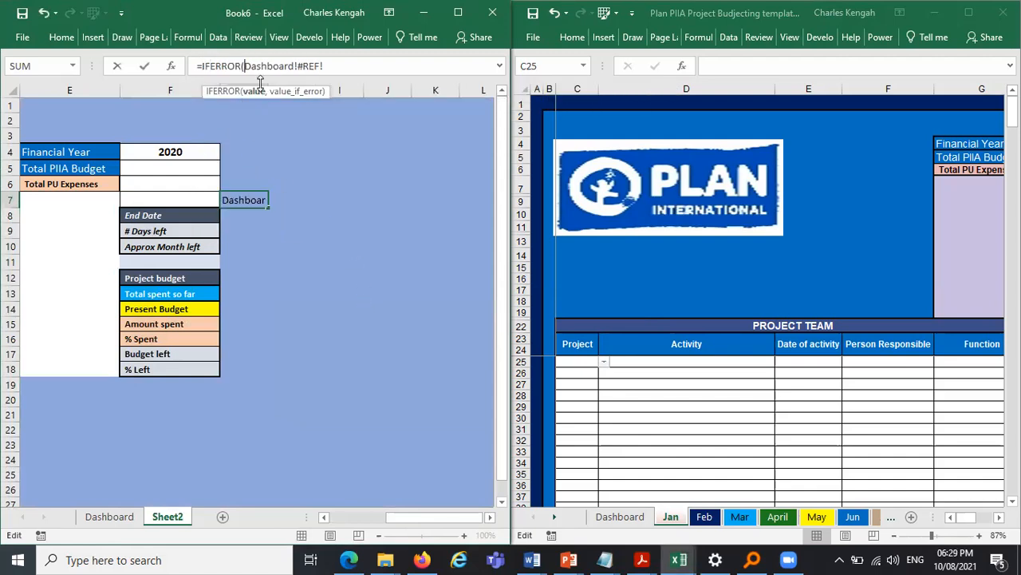
click(254, 93)
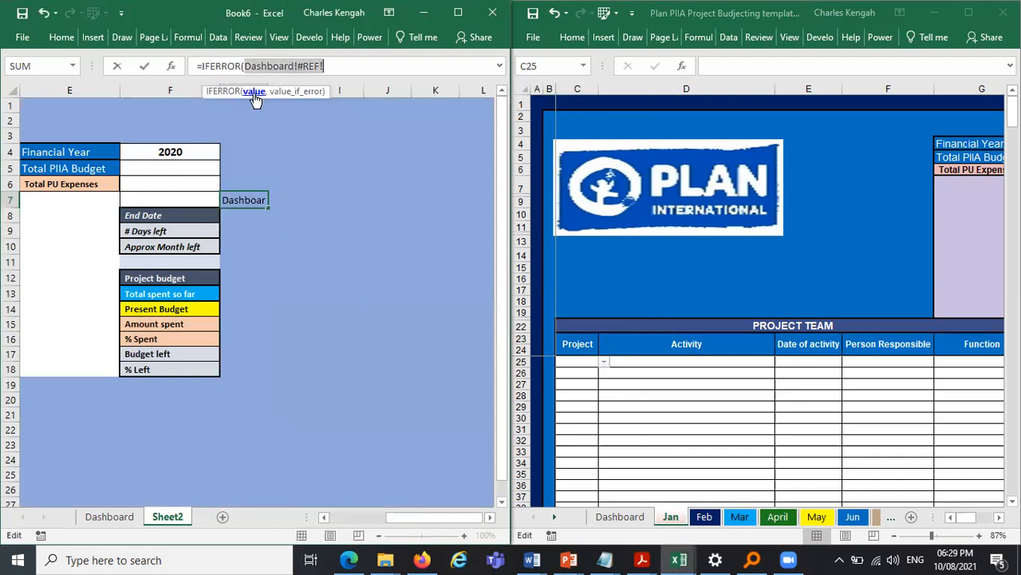
click(100, 521)
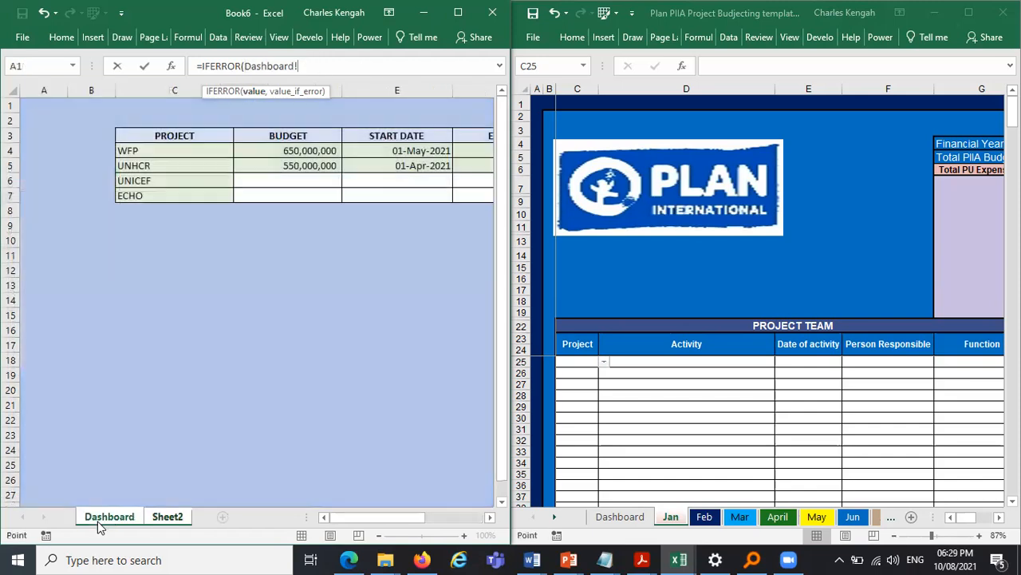
click(156, 148)
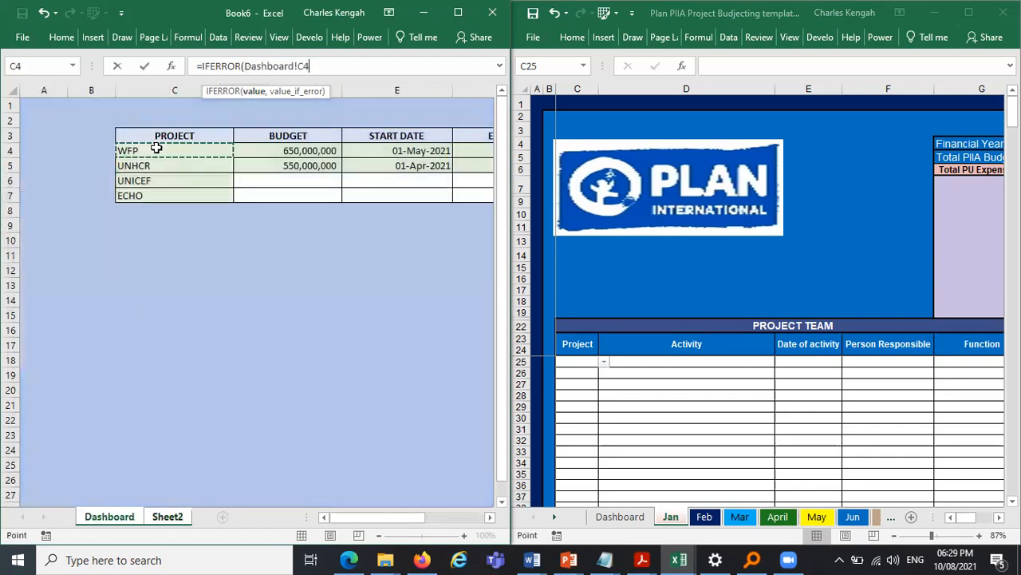
text(,)
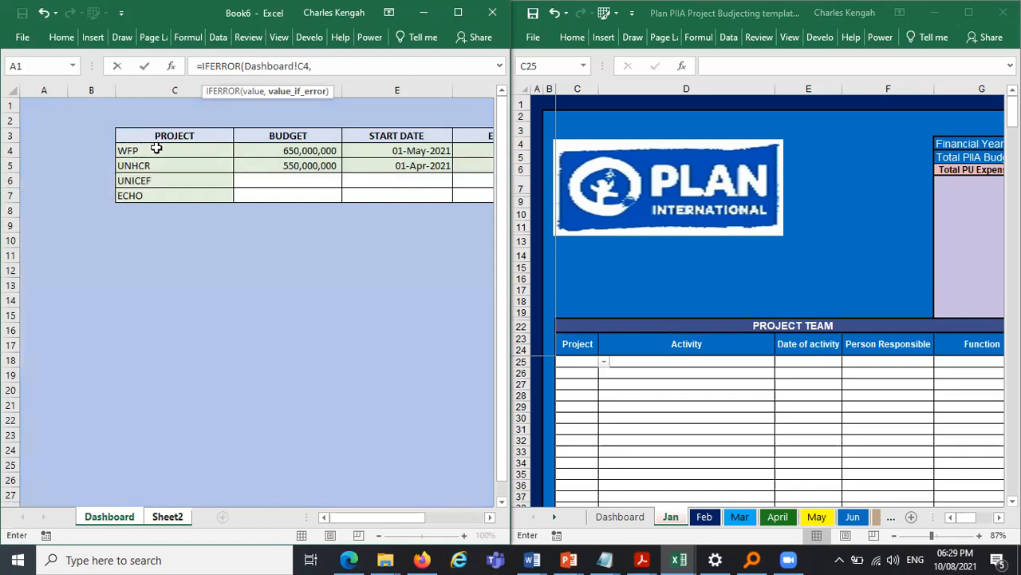
text(")
key(Return)
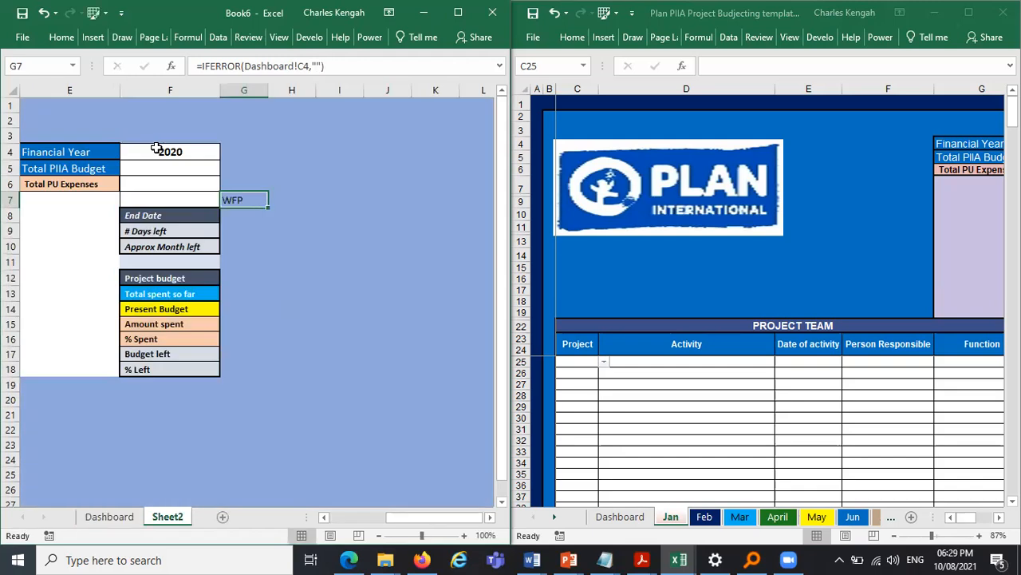
- Add cell borders to the project columns G7:J18 beside the labels
click(282, 204)
drag(237, 200, 401, 201)
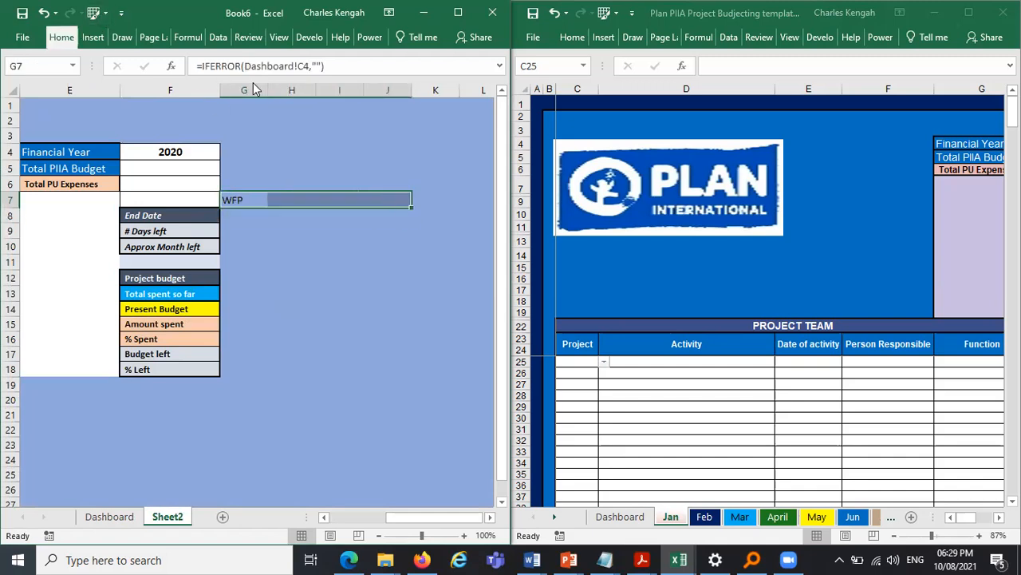
click(62, 37)
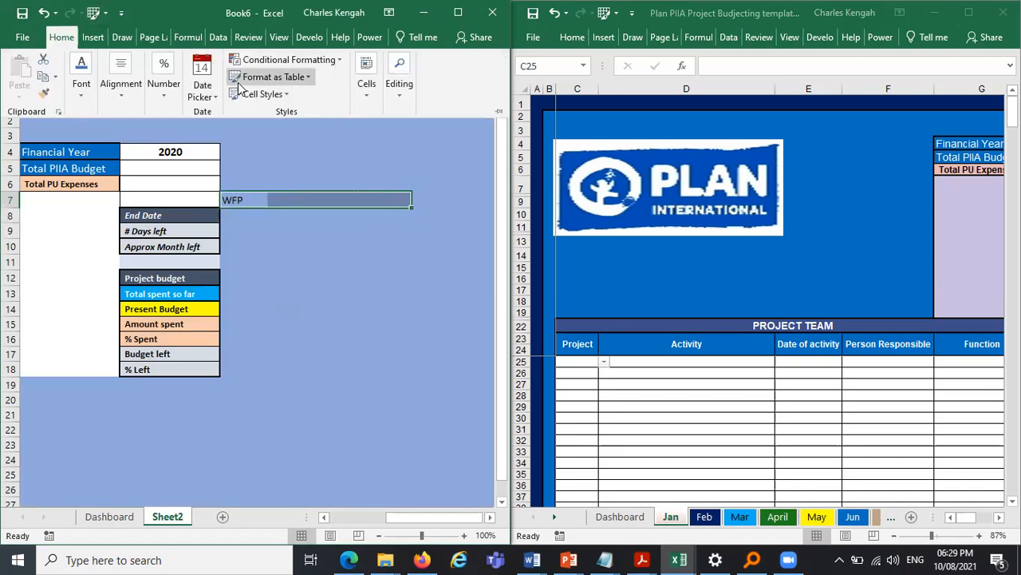
click(127, 105)
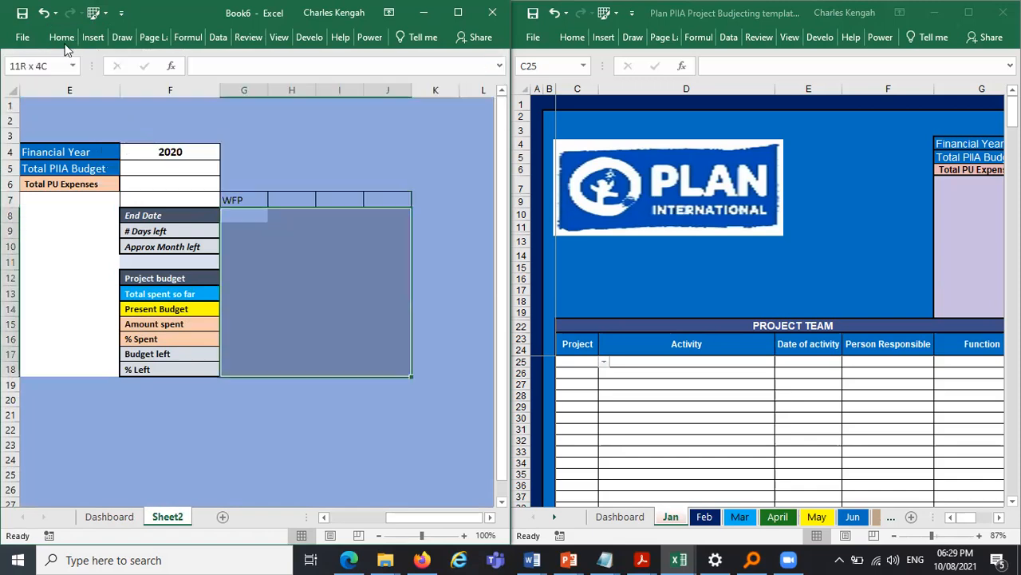
click(62, 40)
click(131, 97)
click(82, 89)
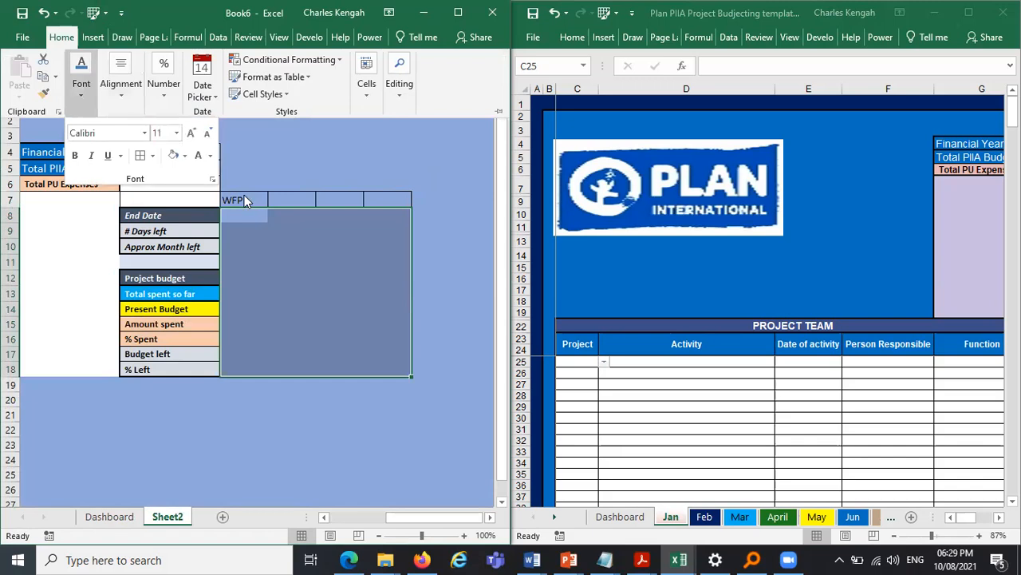
- Center and bold the project header cells G7:J7
drag(245, 200, 372, 197)
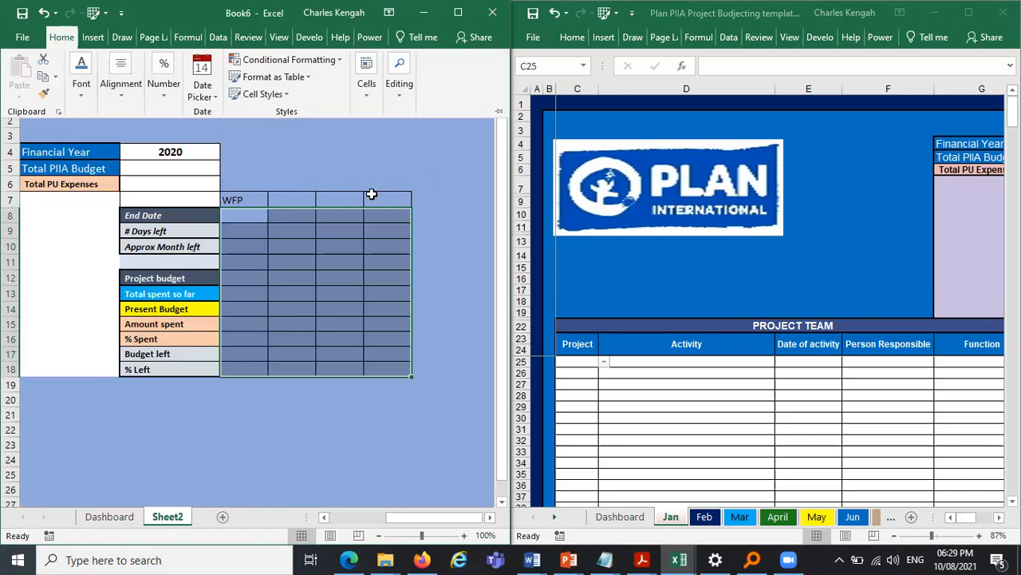
click(62, 36)
click(129, 100)
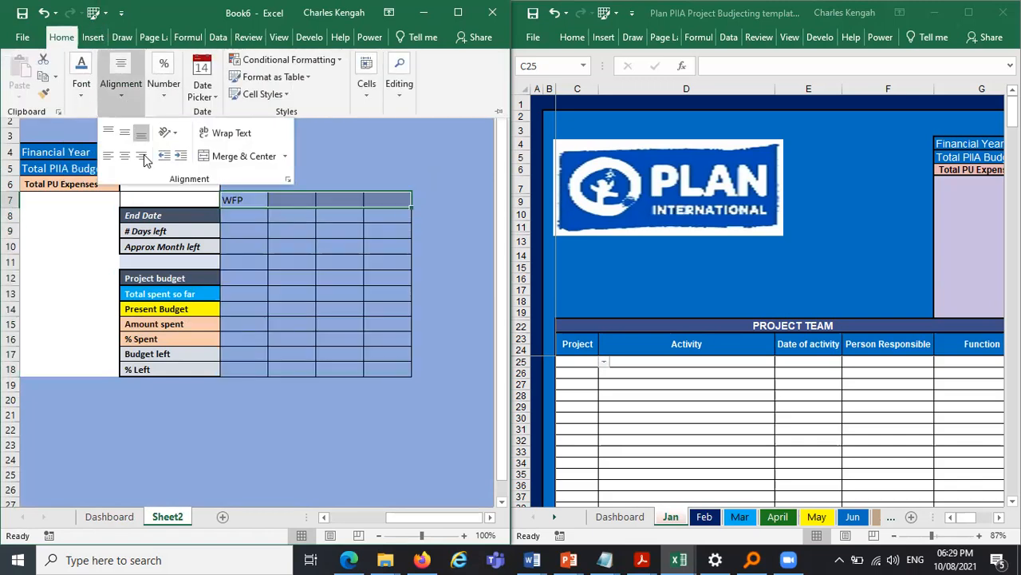
click(125, 156)
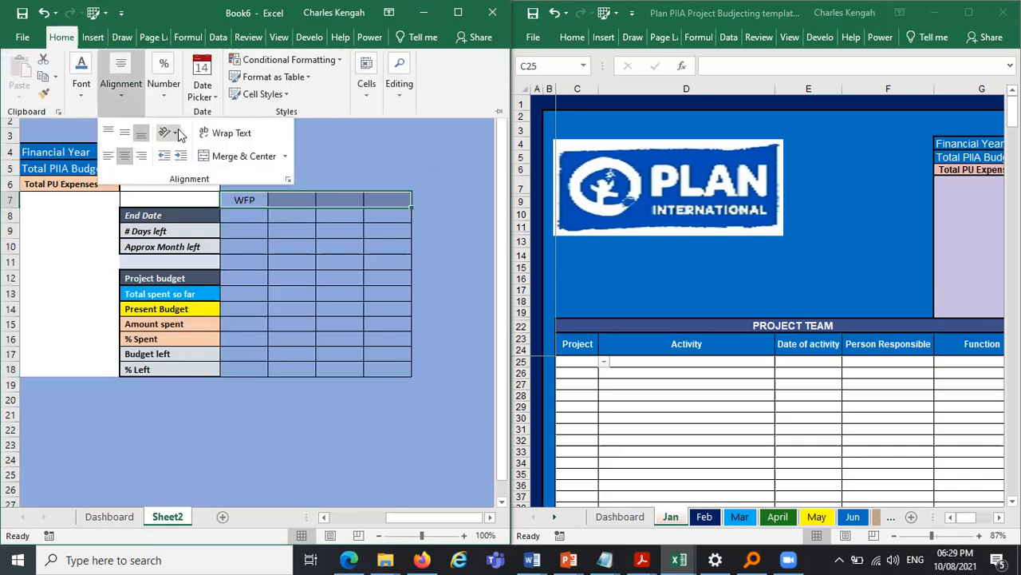
click(80, 89)
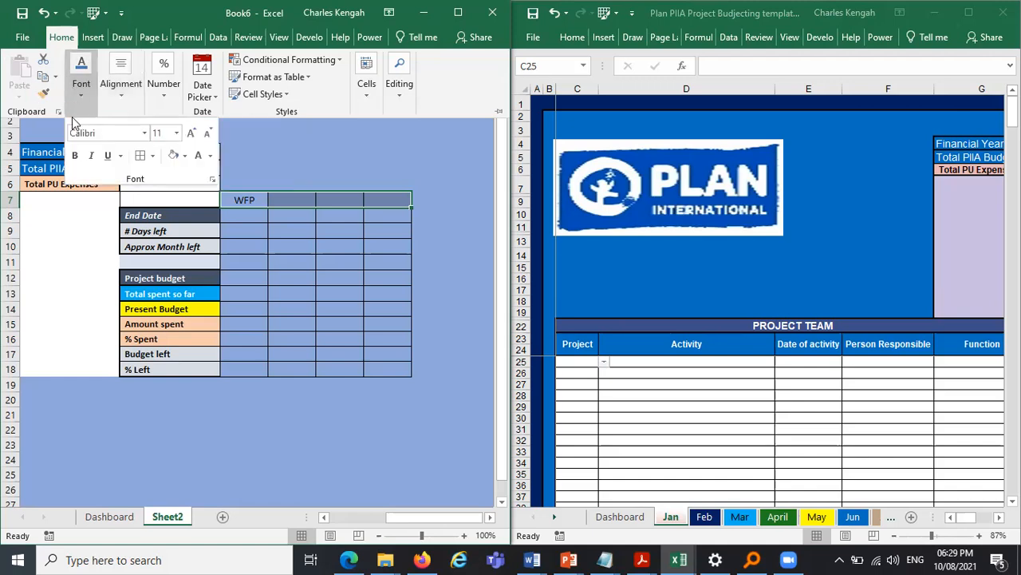
click(75, 156)
click(452, 213)
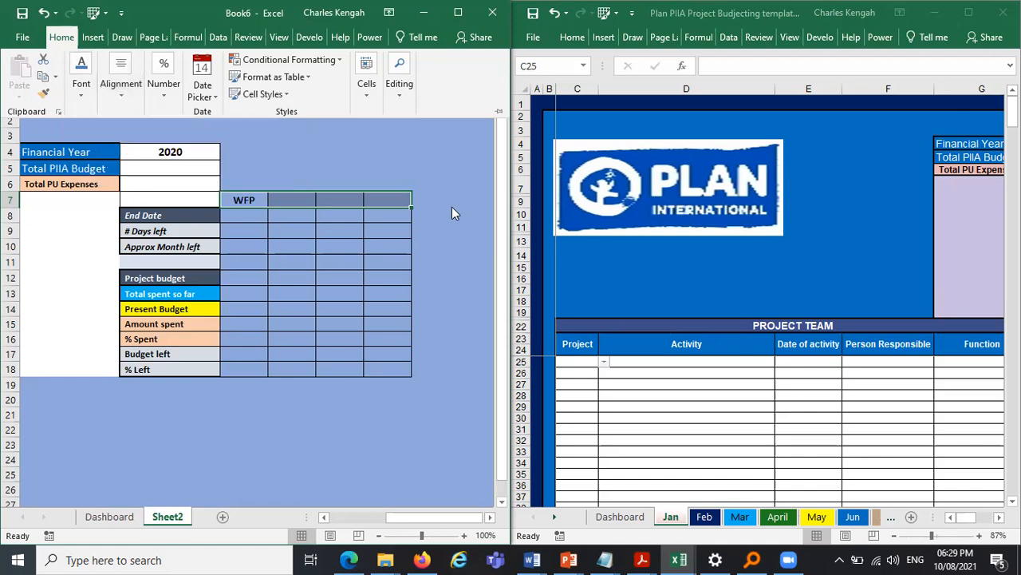
- Widen columns G to J
drag(245, 89, 397, 89)
drag(268, 90, 302, 93)
click(387, 398)
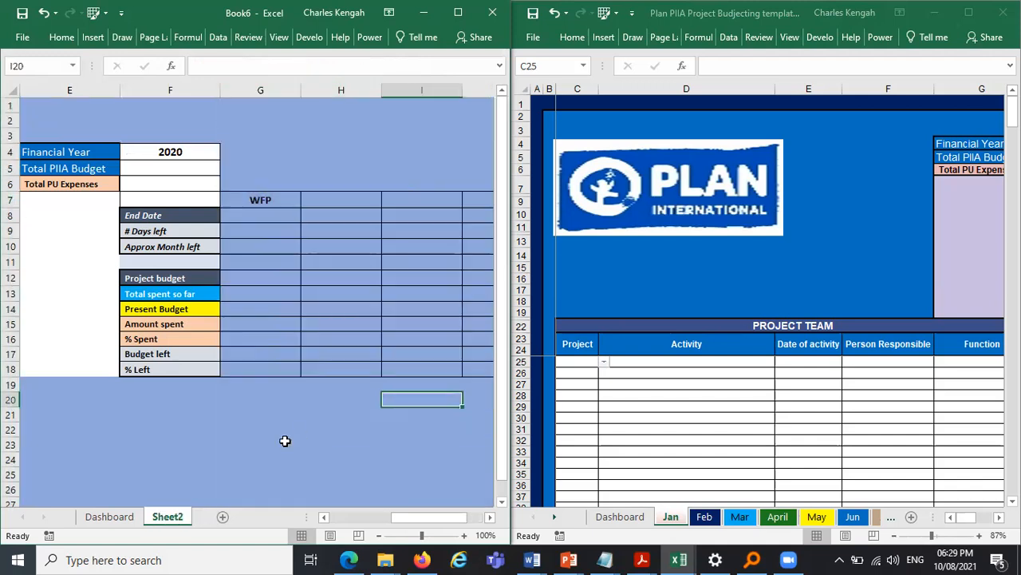
- Fill the project header cells G7:J7 with a light green colour
drag(269, 201, 413, 202)
click(60, 39)
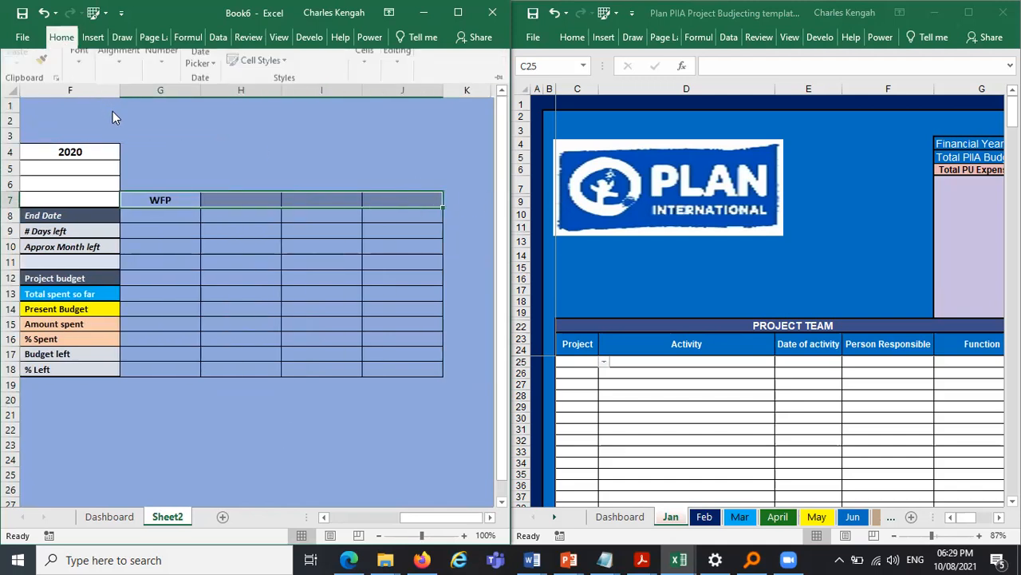
click(108, 105)
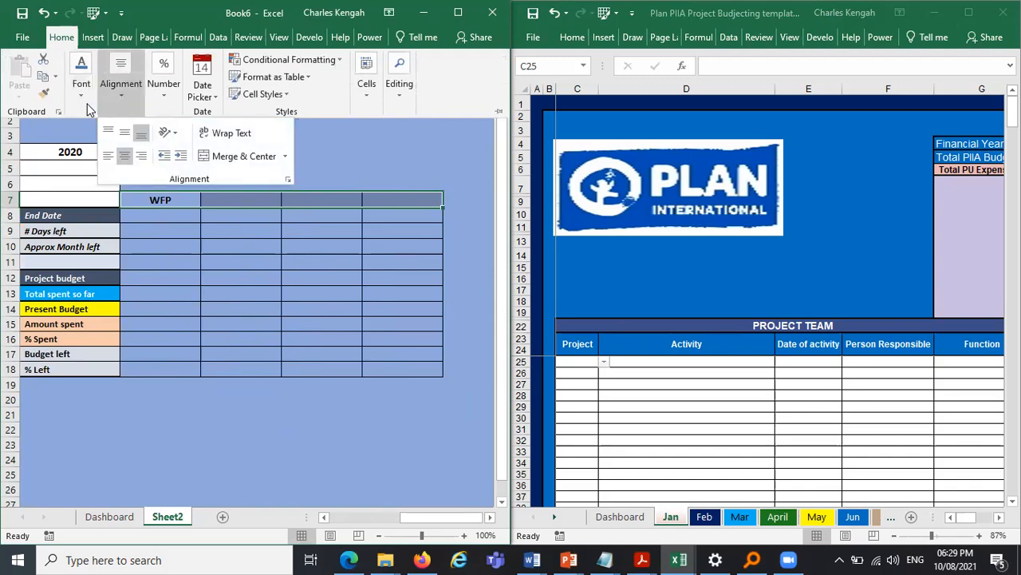
click(87, 103)
click(173, 155)
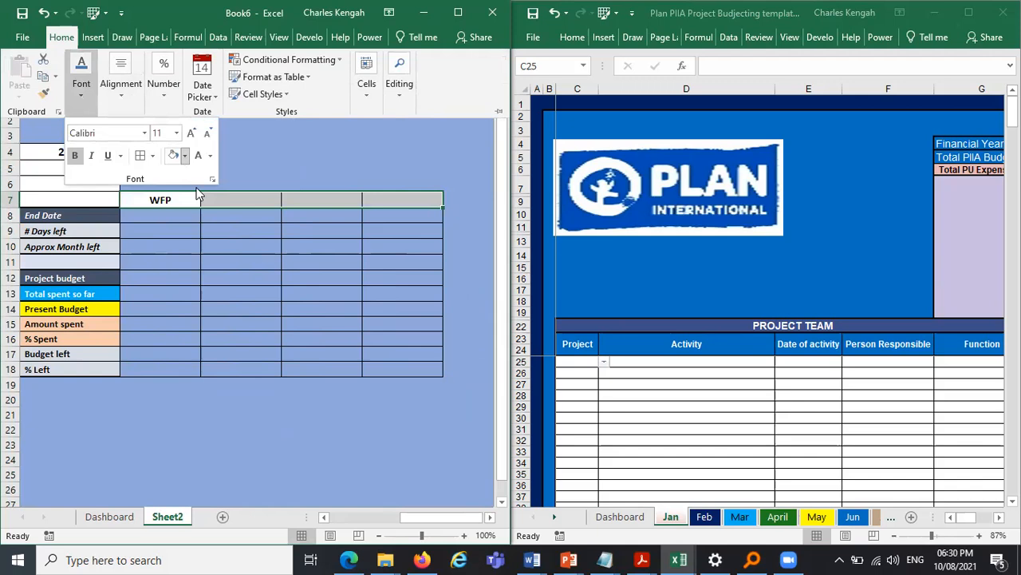
click(184, 156)
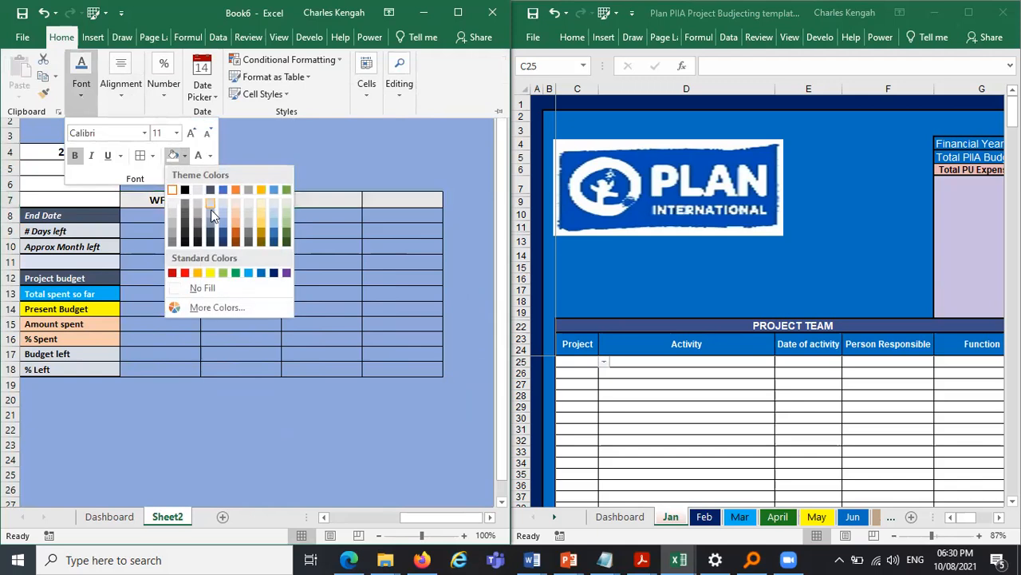
click(287, 203)
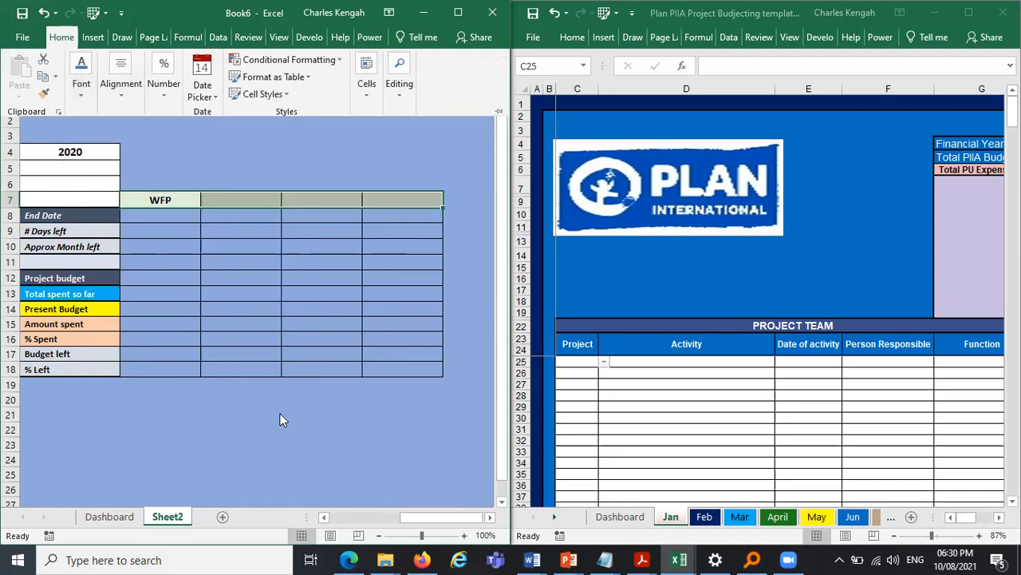
- Link H7 to the second project name with the formula =Dashboard!C5
drag(426, 524, 399, 524)
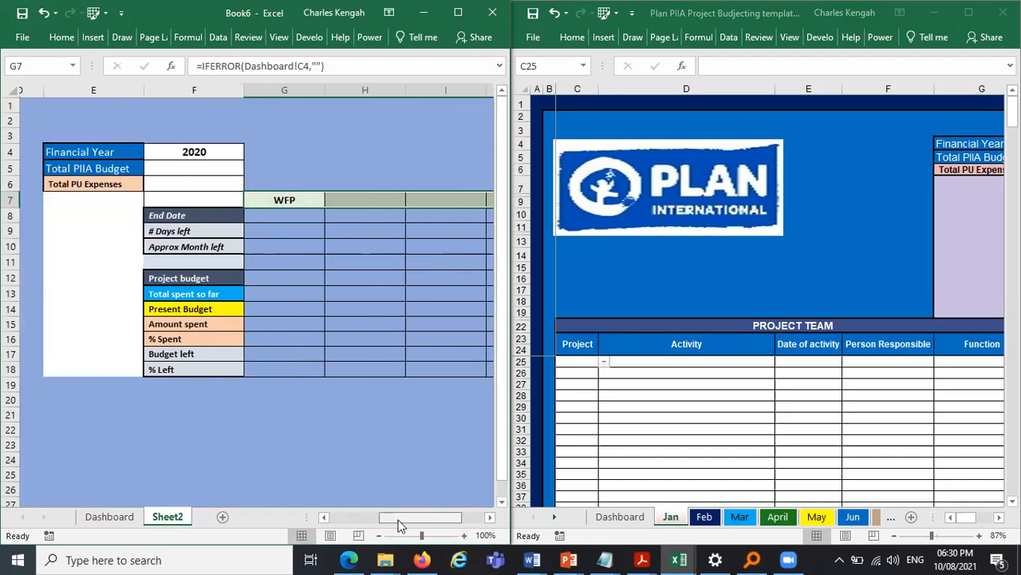
click(383, 231)
click(381, 201)
text(=)
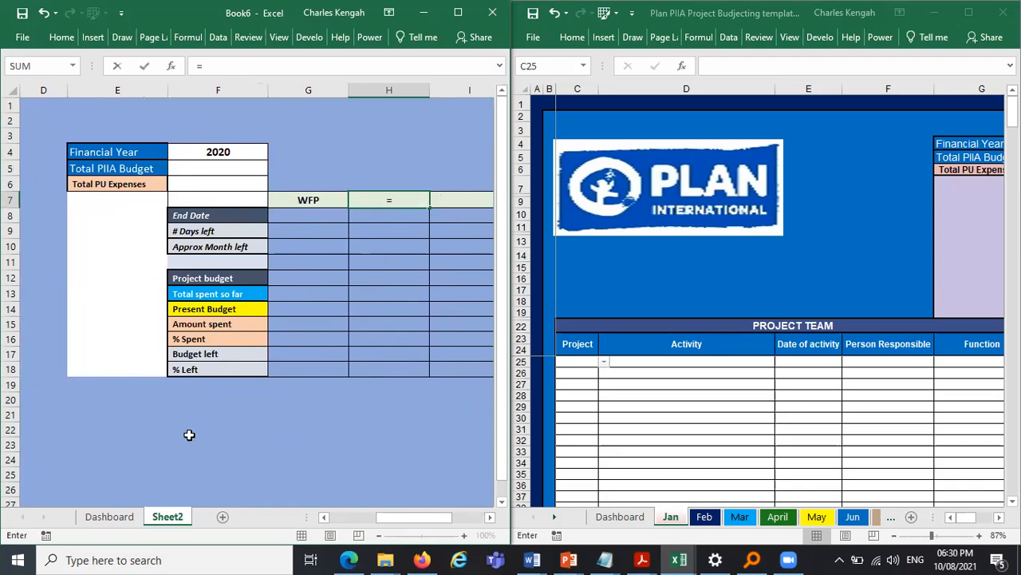
click(112, 516)
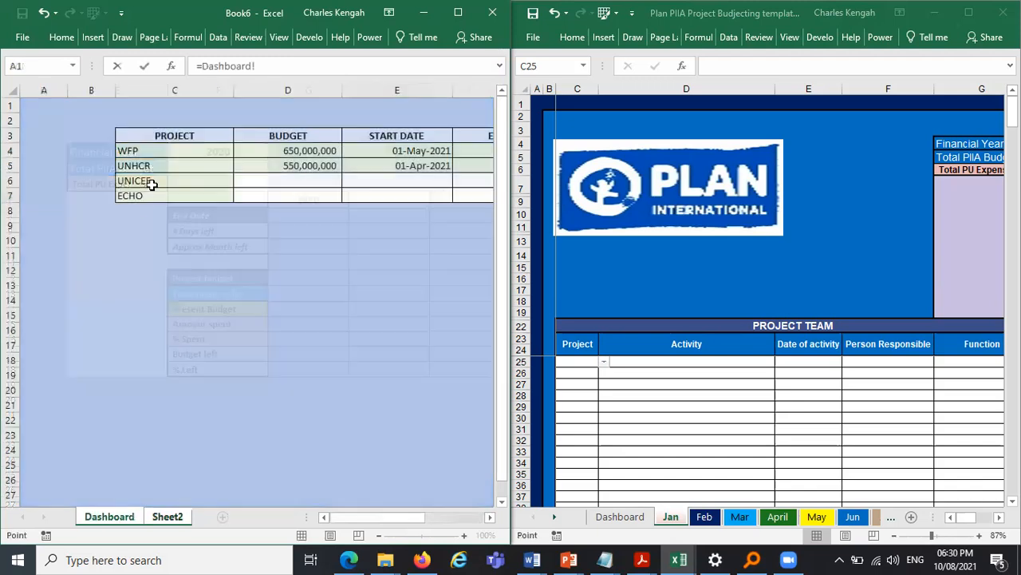
click(160, 166)
key(Return)
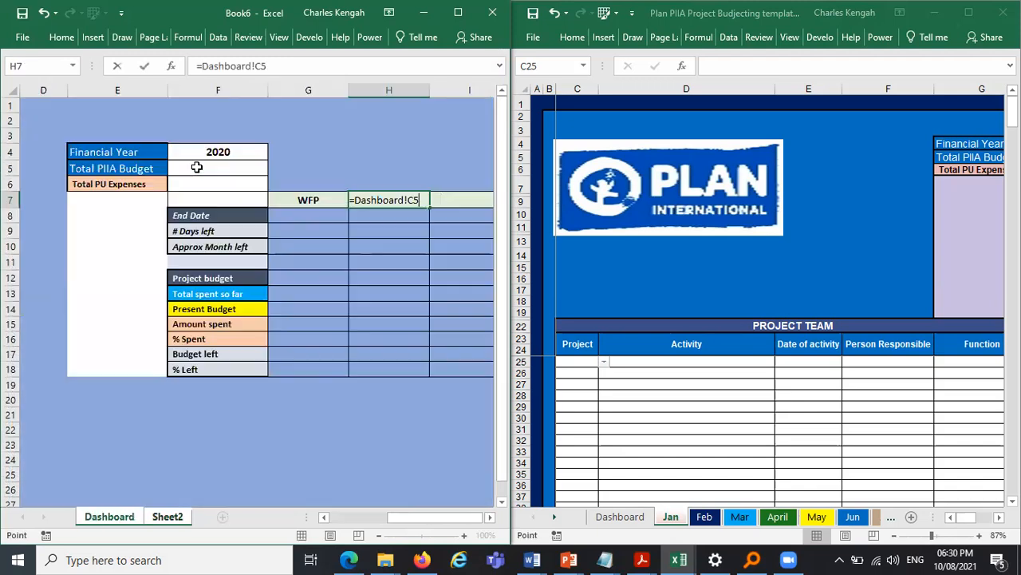
- Link I7 and J7 to the third and fourth project names with =Dashboard!C6 and =Dashboard!C7
click(474, 196)
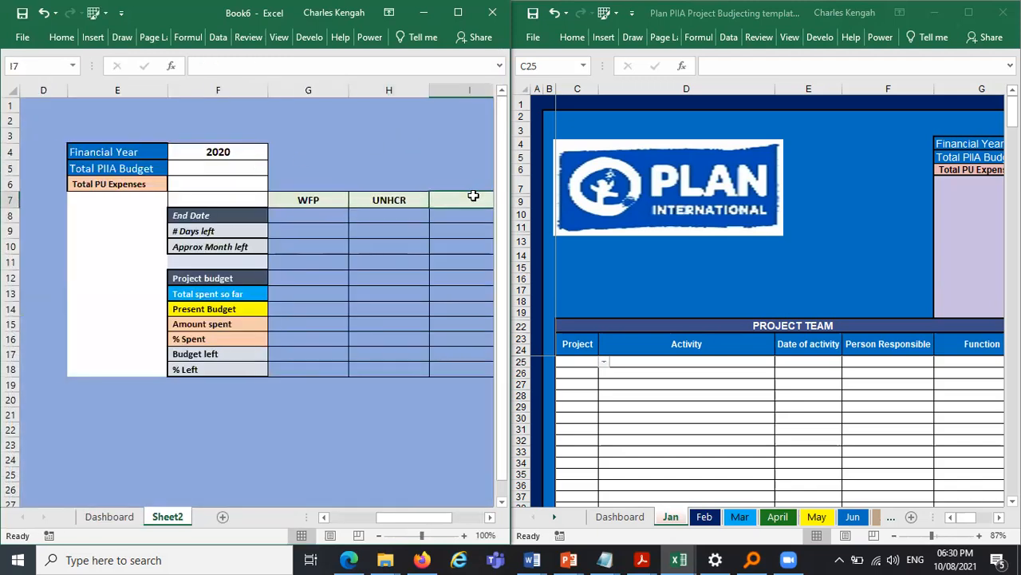
text(=)
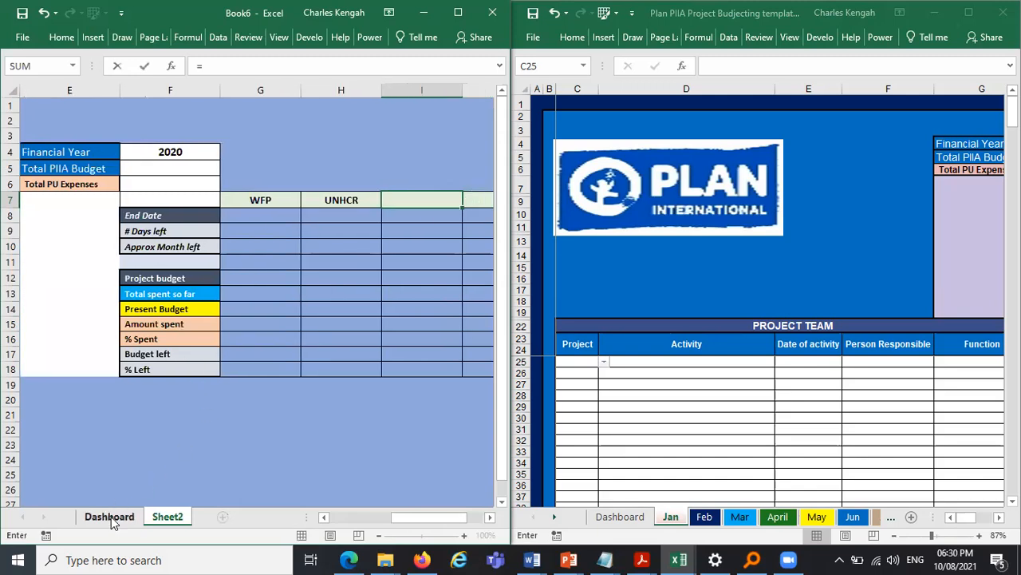
click(109, 517)
click(134, 182)
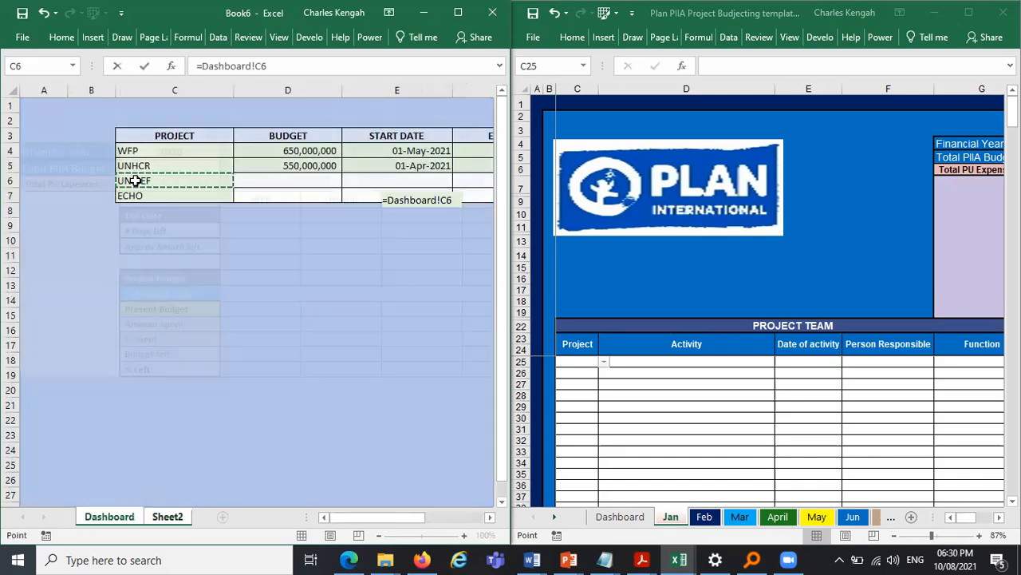
key(Return)
key(Up)
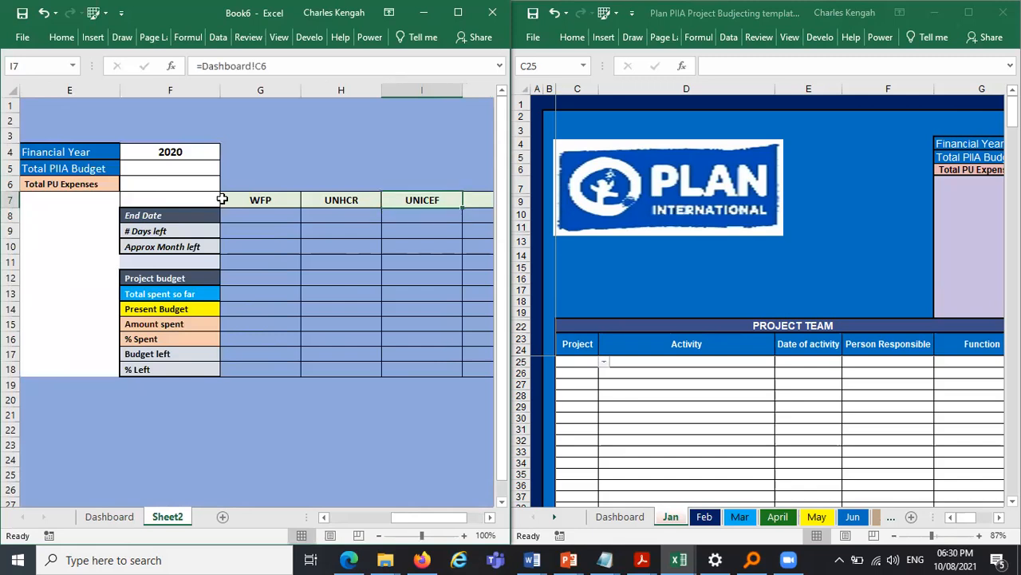
key(Right)
text(=)
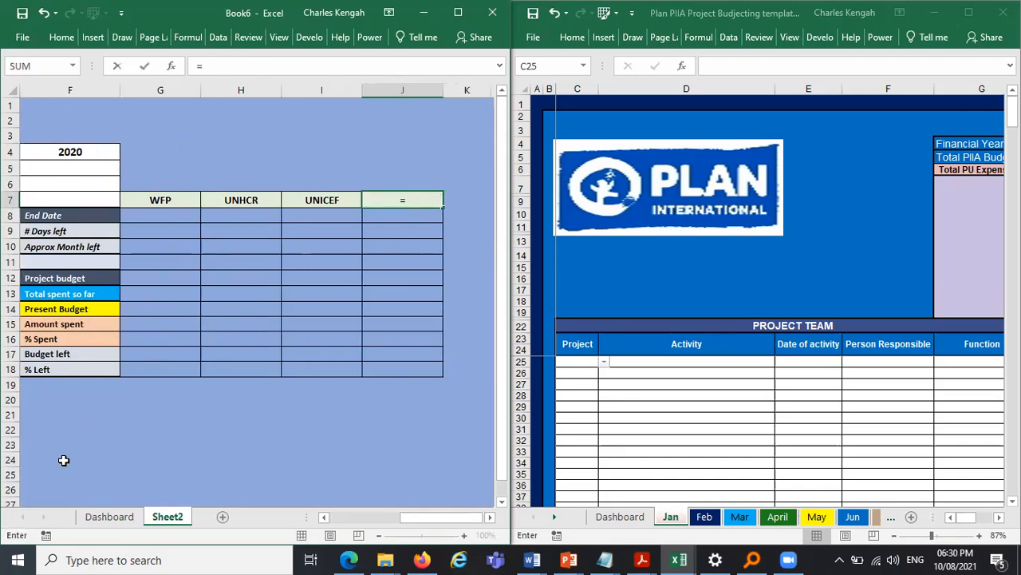
click(92, 518)
click(131, 196)
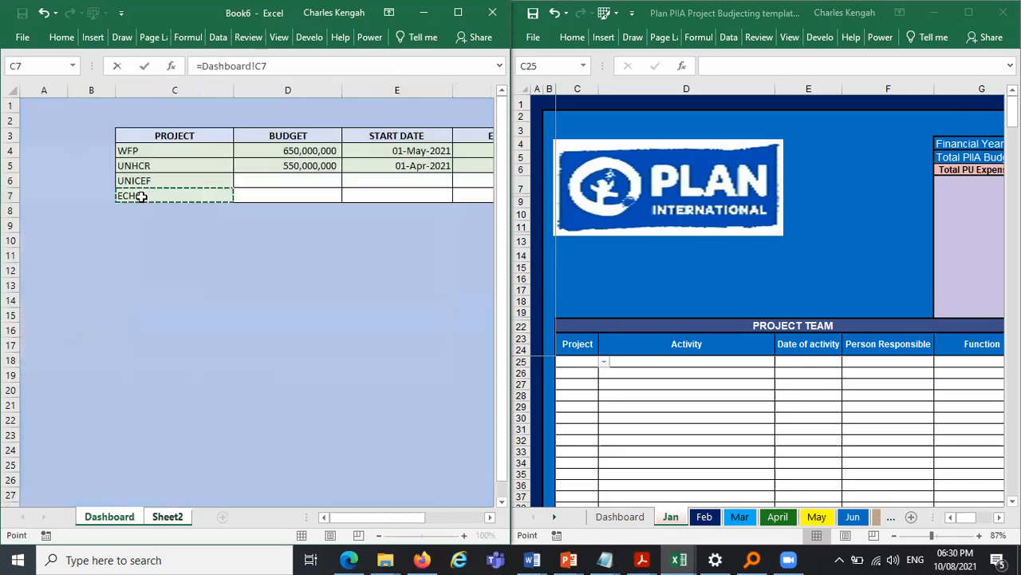
key(Return)
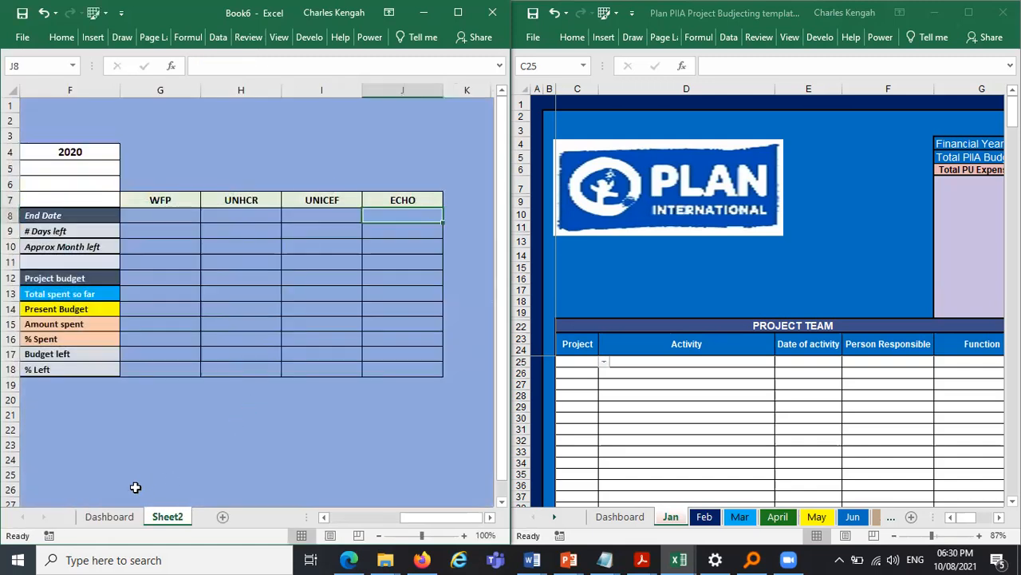
- Replace the fourth project name in Dashboard cell C7 with WHO
click(110, 517)
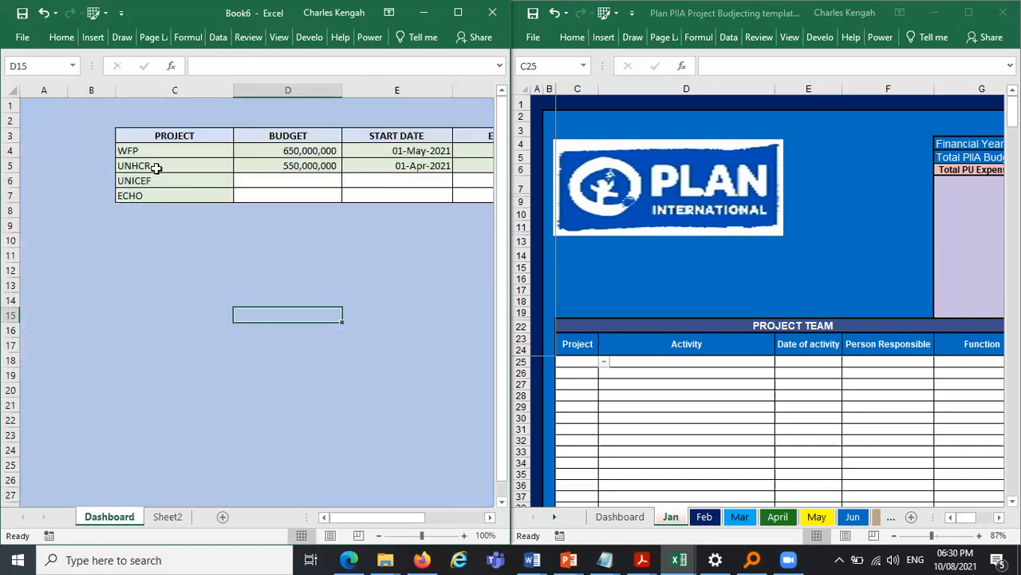
click(150, 194)
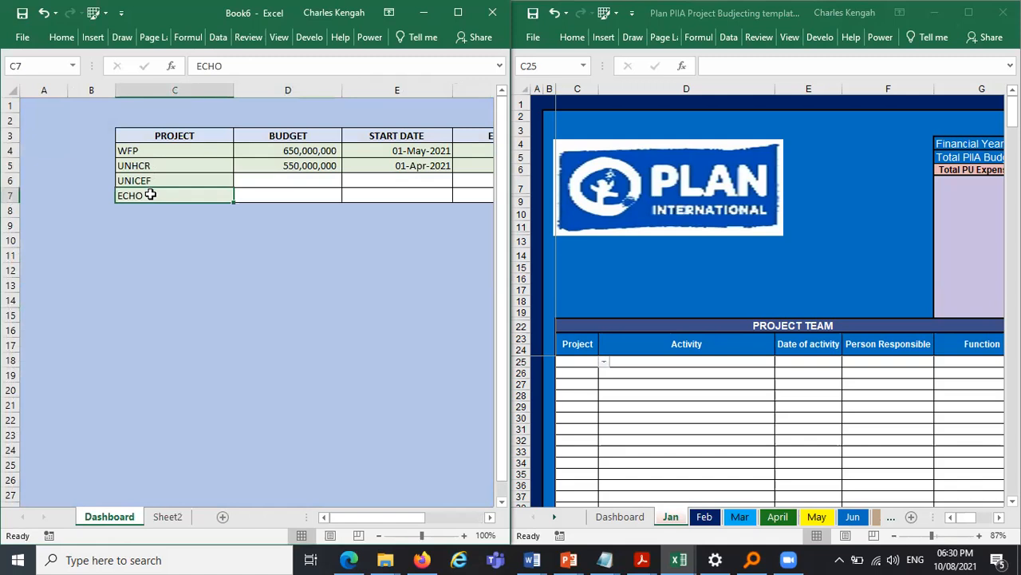
key(Caps_Lock)
text(who)
key(BackSpace)
key(BackSpace)
key(BackSpace)
key(Caps_Lock)
text(WHO)
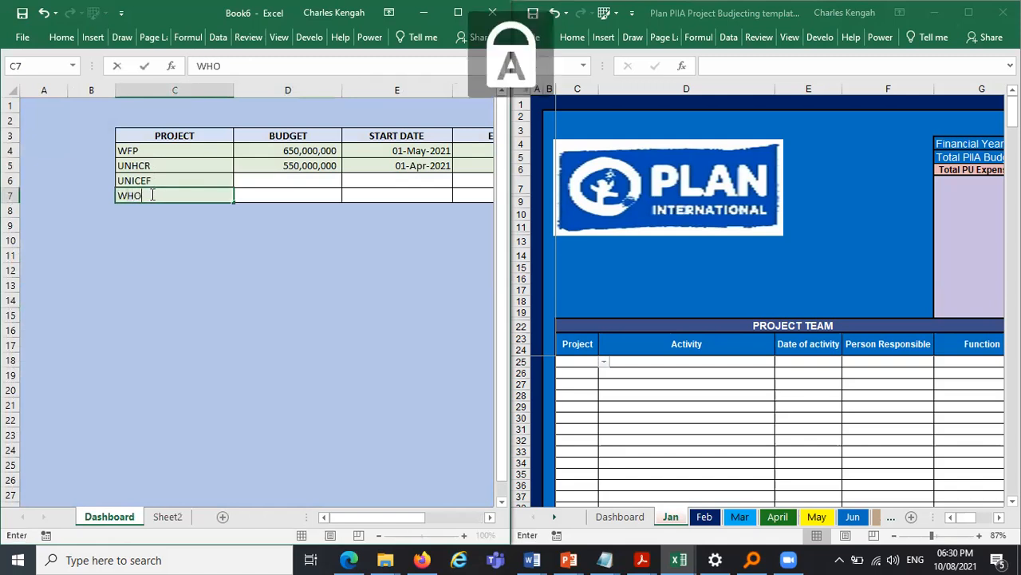
key(Return)
- Rename Sheet2 as Jan
click(168, 517)
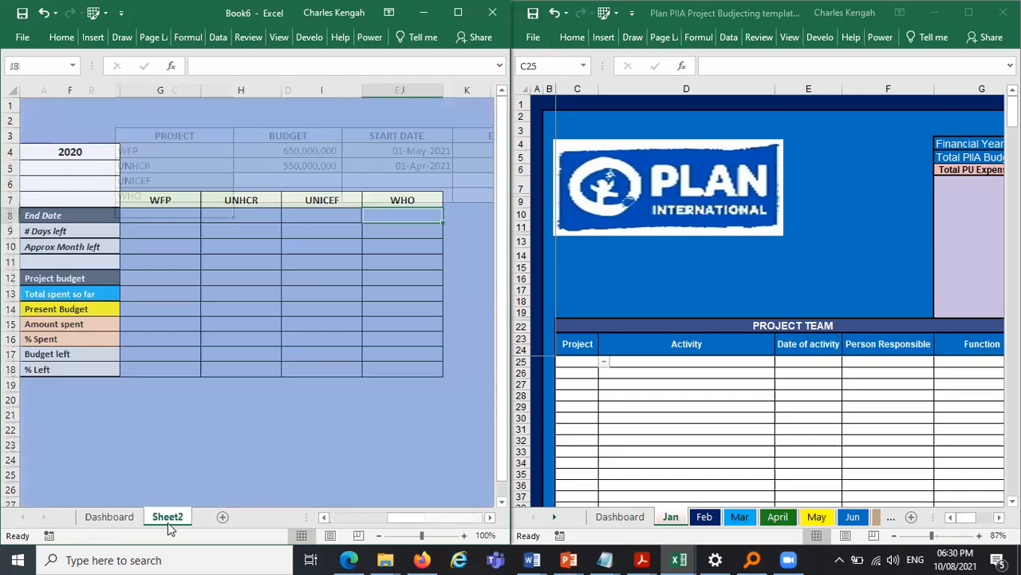
click(126, 517)
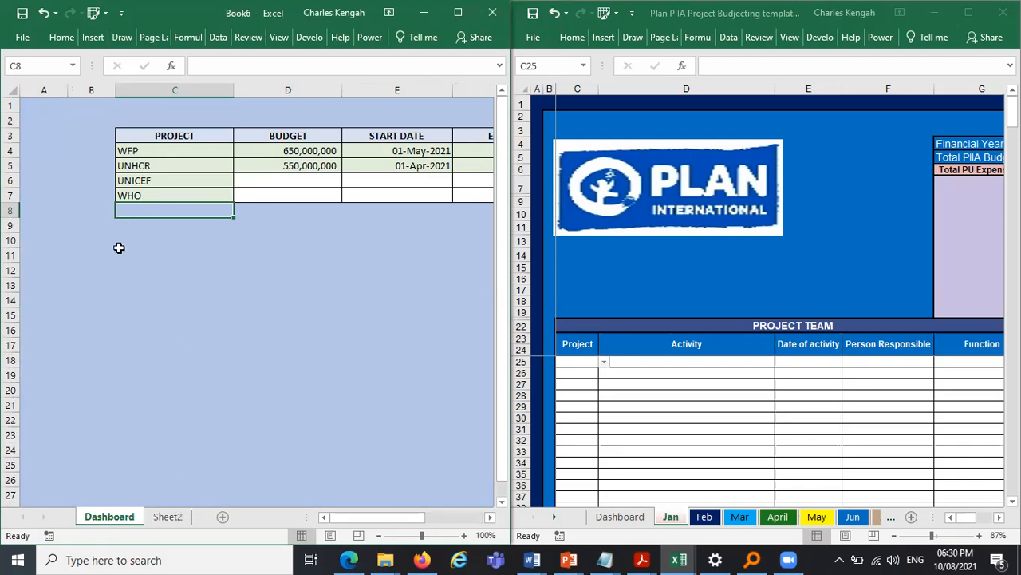
double_click(168, 516)
text(jAN)
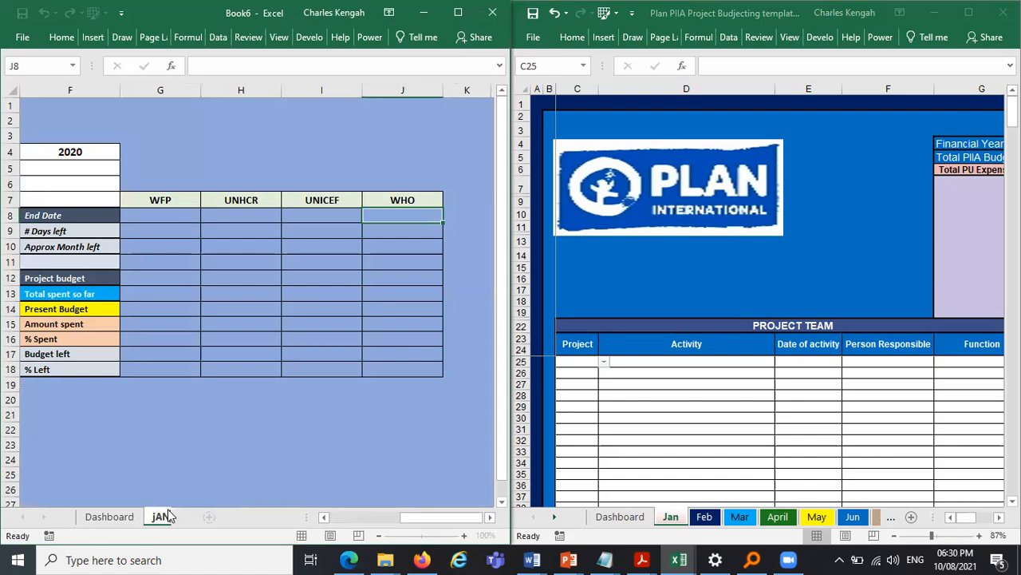
key(BackSpace)
key(BackSpace)
key(BackSpace)
text(jA)
key(BackSpace)
key(BackSpace)
text(J)
key(Caps_Lock)
text(an)
click(240, 428)
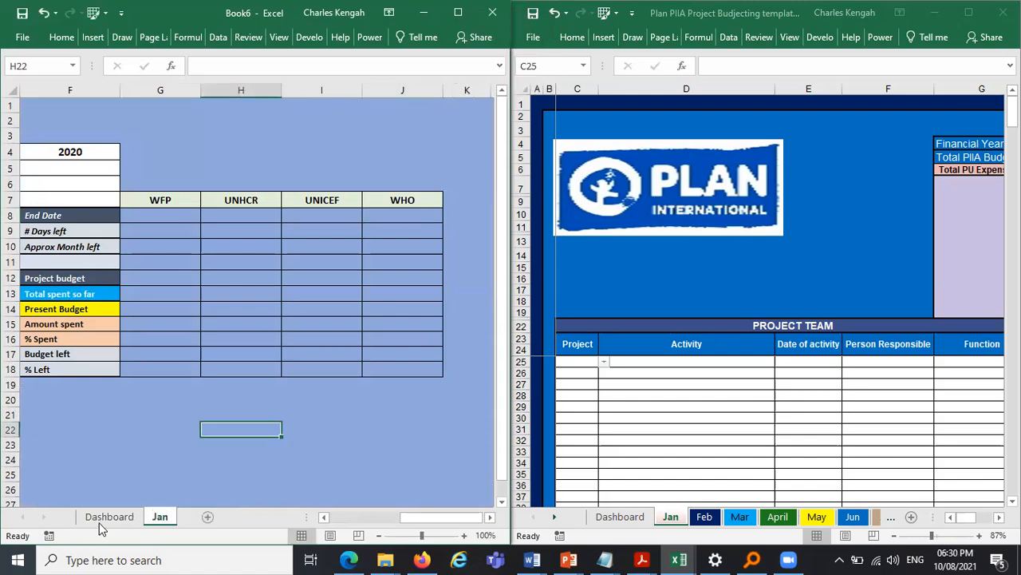
- Enter the heading Months in Dashboard cell B3
click(109, 516)
click(160, 516)
click(104, 516)
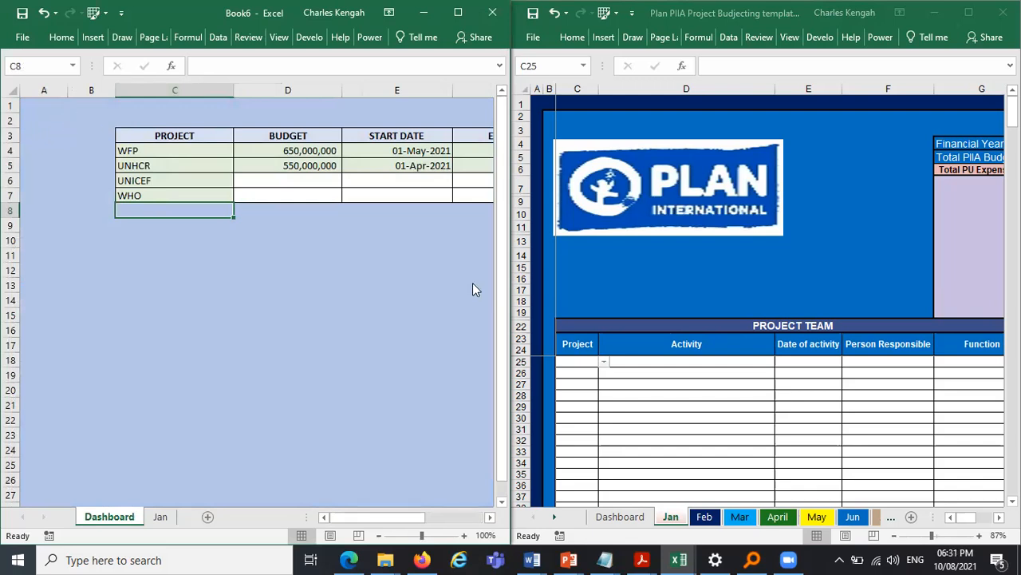
click(72, 133)
key(Caps_Lock)
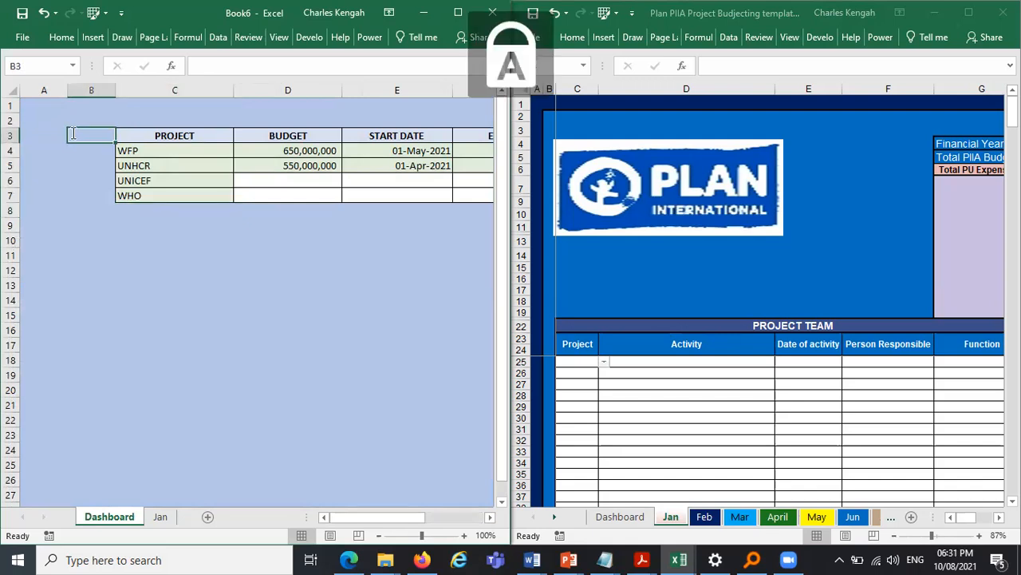
text(M)
key(Caps_Lock)
text(onth)
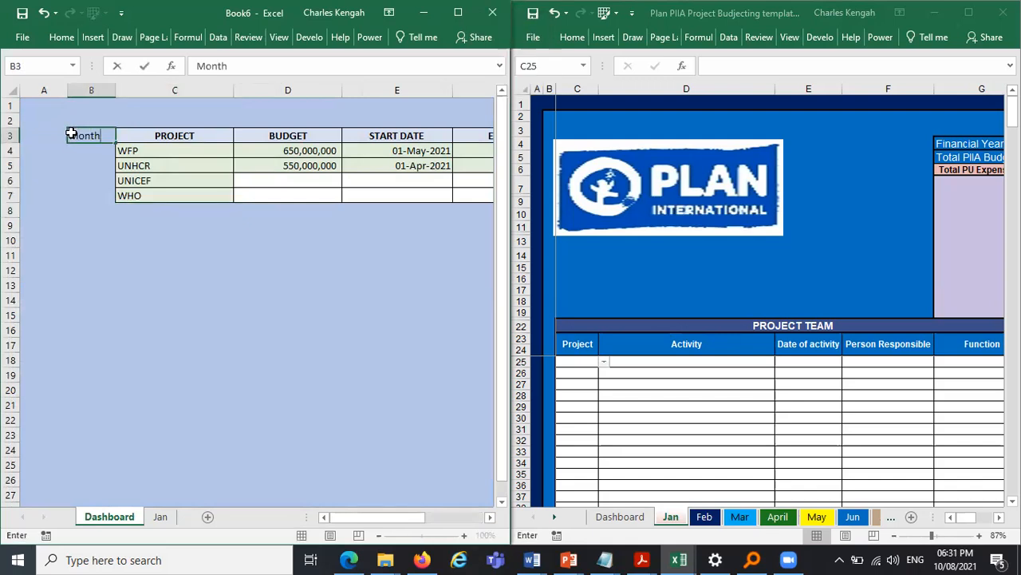
text(s)
key(Return)
- Retype the B3 heading as MONTHS in capitals
click(91, 135)
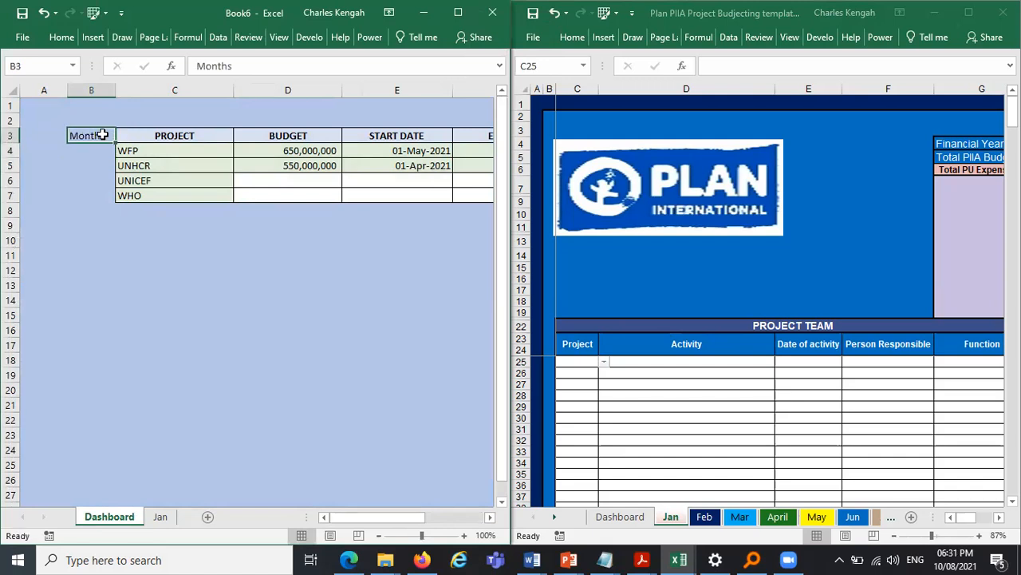
key(Caps_Lock)
text(MONTH)
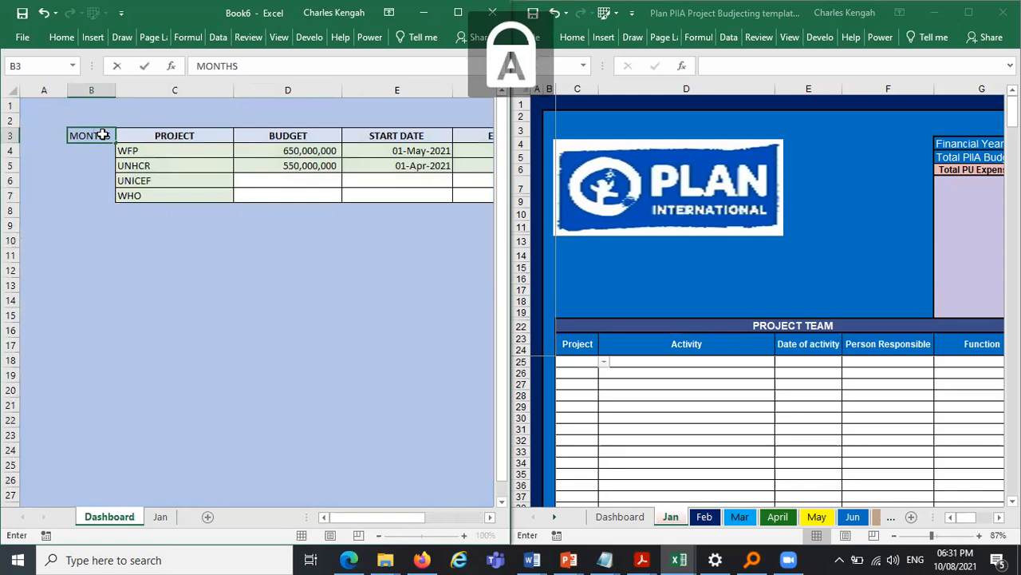
text(S)
key(Return)
- Copy the PROJECT column's formatting onto B3:B13 with Format Painter
drag(187, 135, 158, 191)
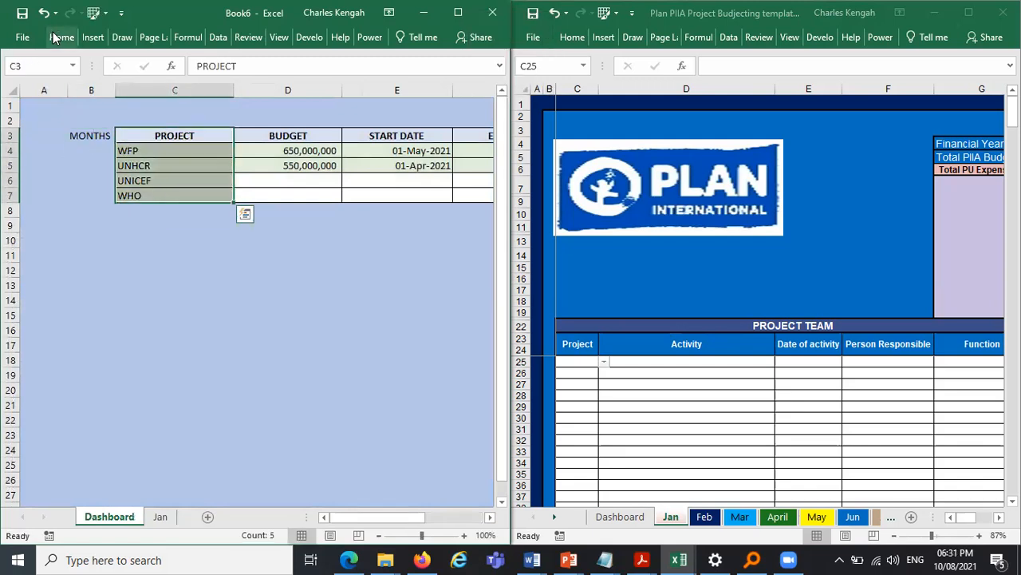
click(60, 36)
click(45, 94)
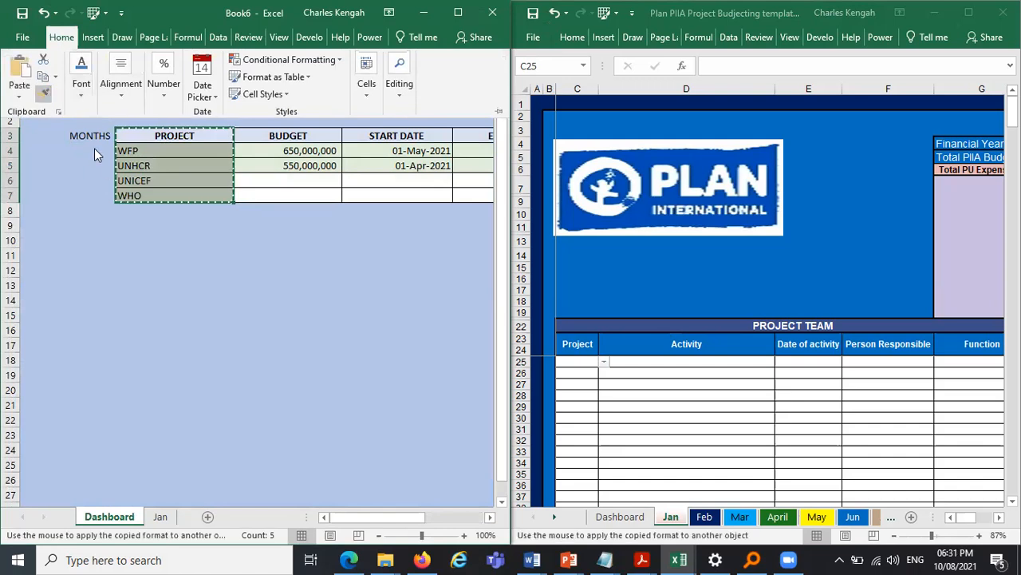
drag(94, 135, 83, 280)
drag(169, 265, 159, 257)
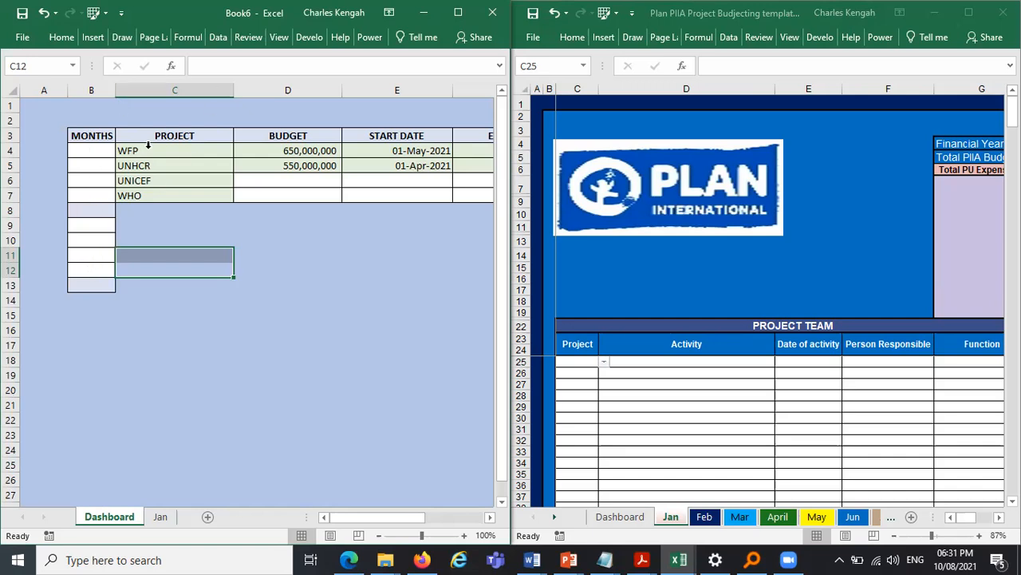
- Widen column B on the Dashboard to fit the months list
click(108, 197)
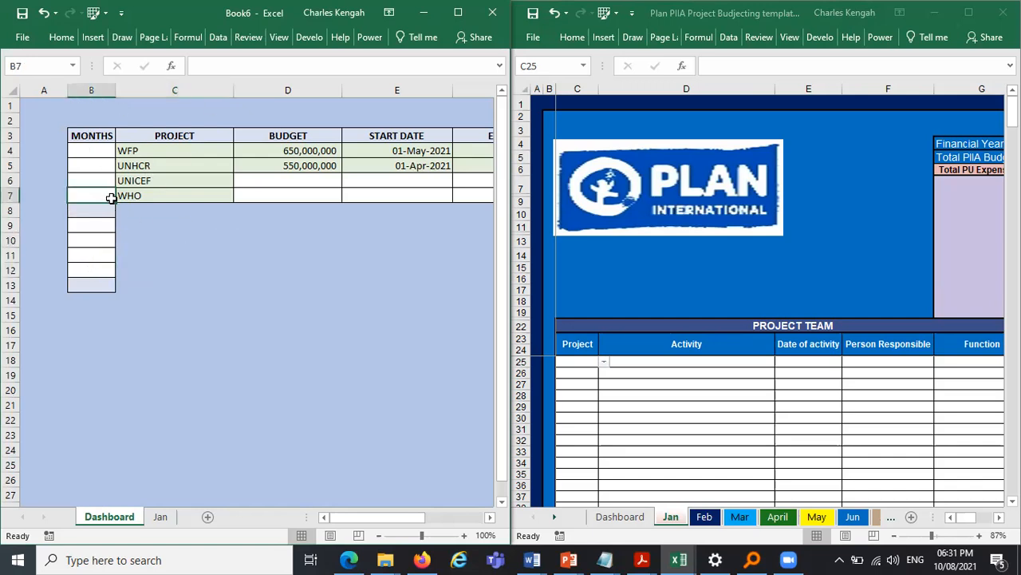
mouse_move(116, 201)
mouse_down()
mouse_move(118, 357)
mouse_move(109, 193)
mouse_move(111, 230)
mouse_up()
click(165, 238)
click(100, 153)
click(100, 166)
click(100, 182)
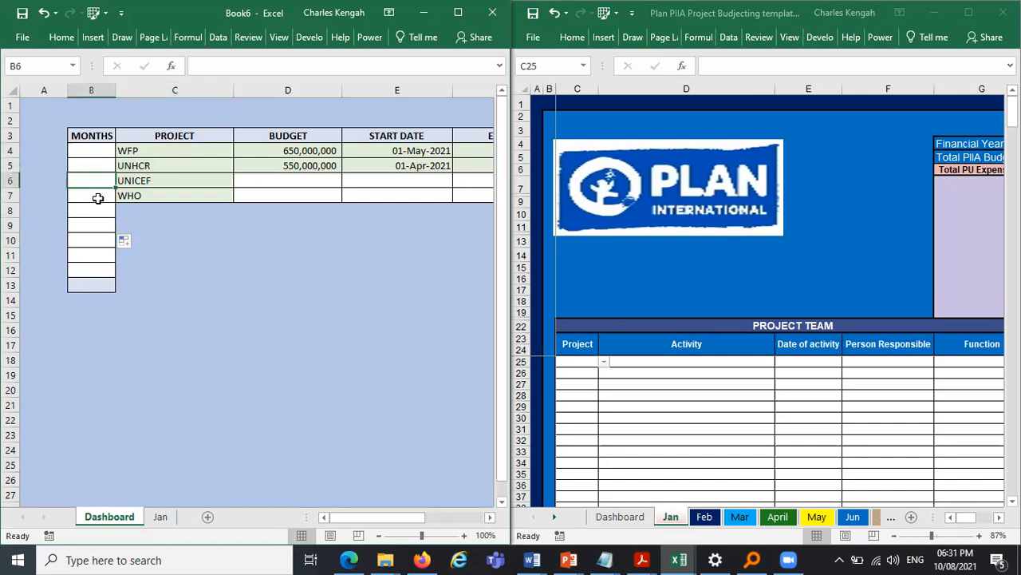
click(88, 194)
drag(116, 90, 172, 89)
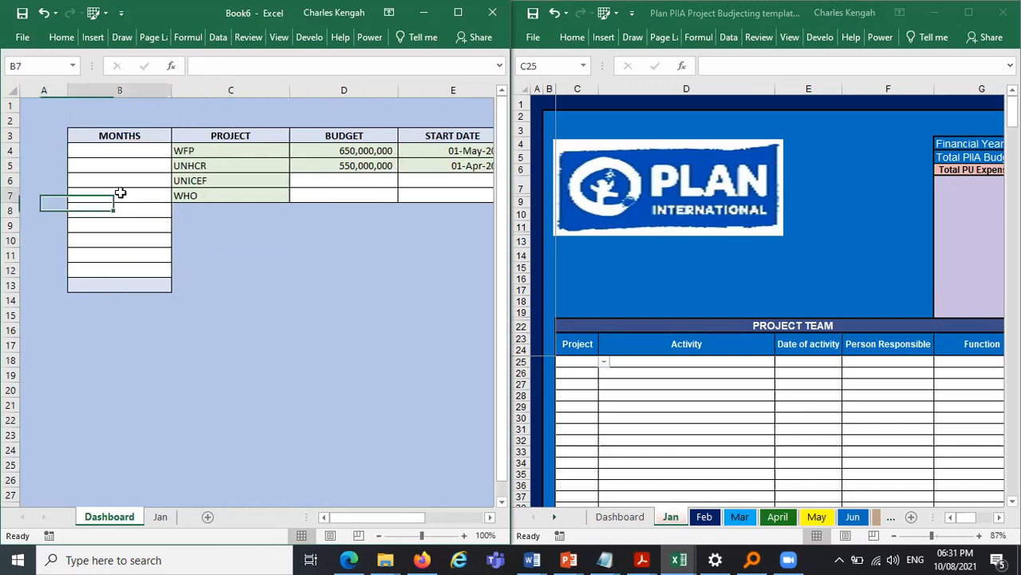
- Enter January in B4 and fill the series down to March in B6
double_click(130, 152)
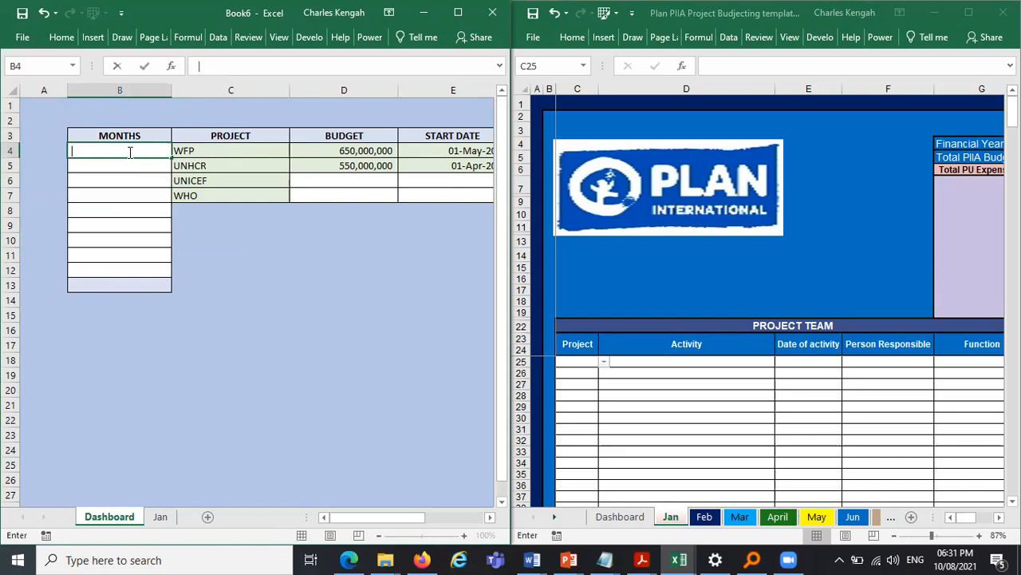
key(Caps_Lock)
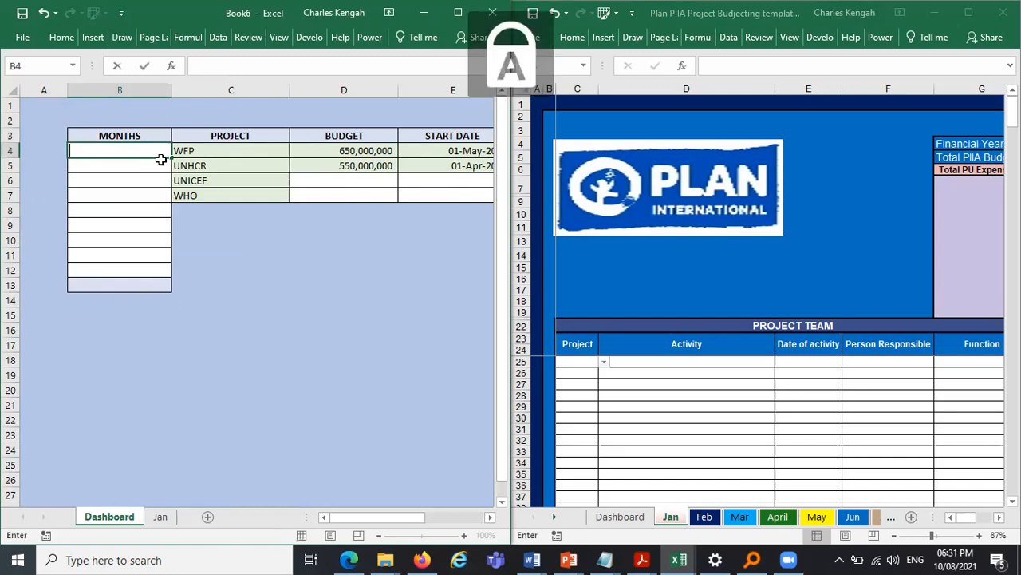
text(J)
key(Caps_Lock)
text(an)
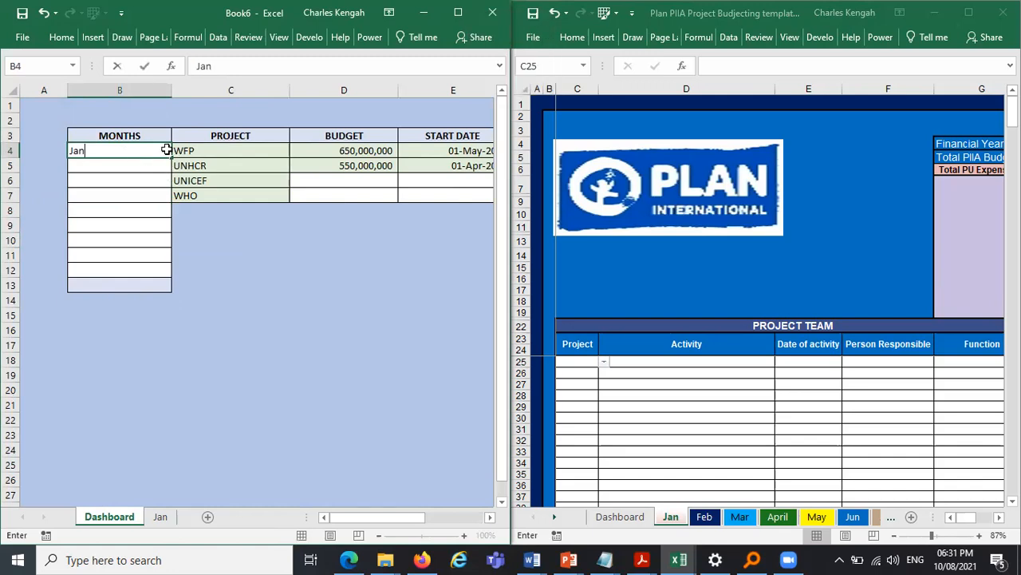
text(uary)
key(ctrl+Return)
drag(173, 159, 174, 184)
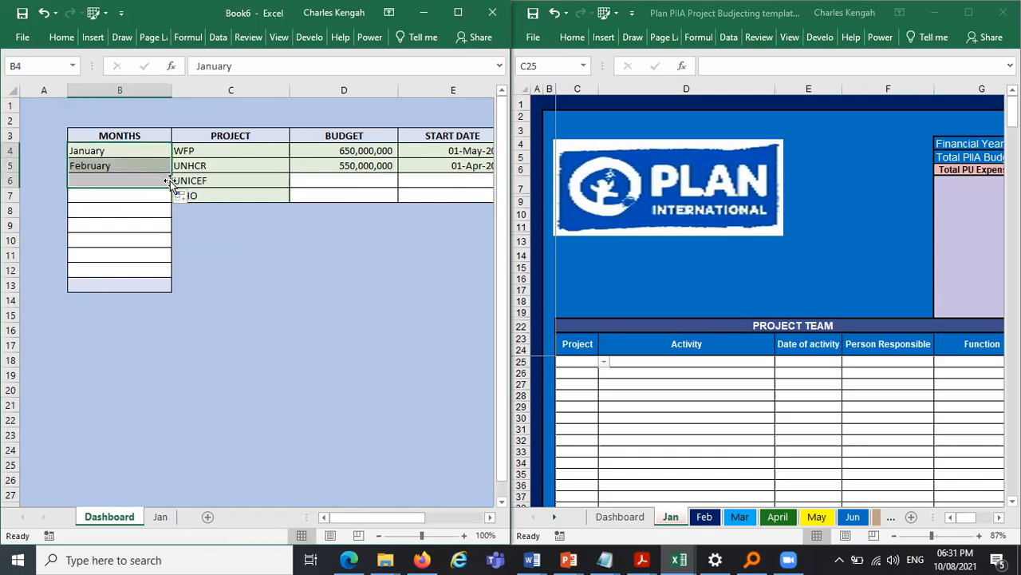
- Center the month names in B4:B6
click(64, 37)
click(124, 87)
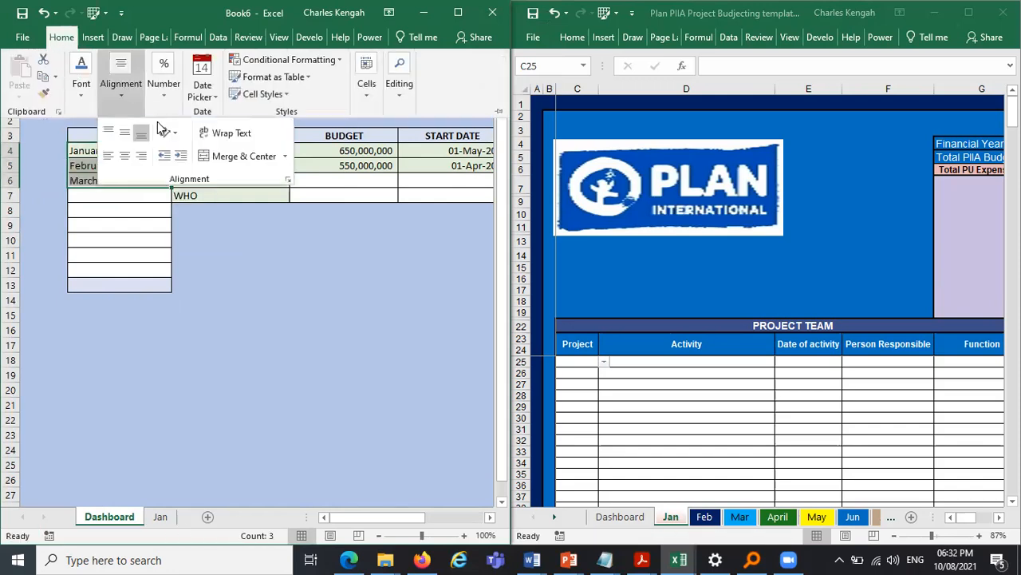
click(124, 155)
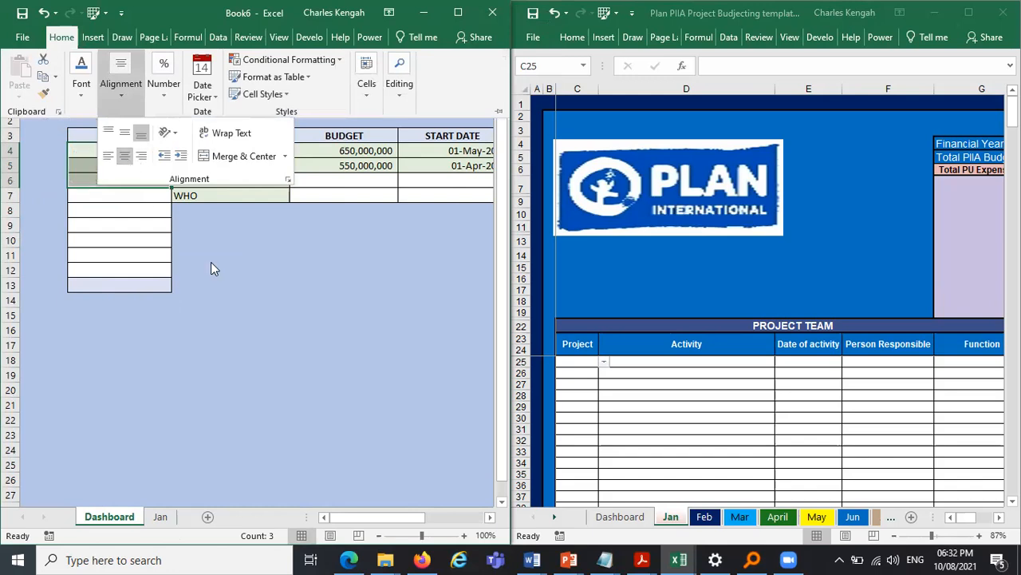
- Enter Trends in B7 and Monthly Statistics in B8
click(136, 194)
click(138, 194)
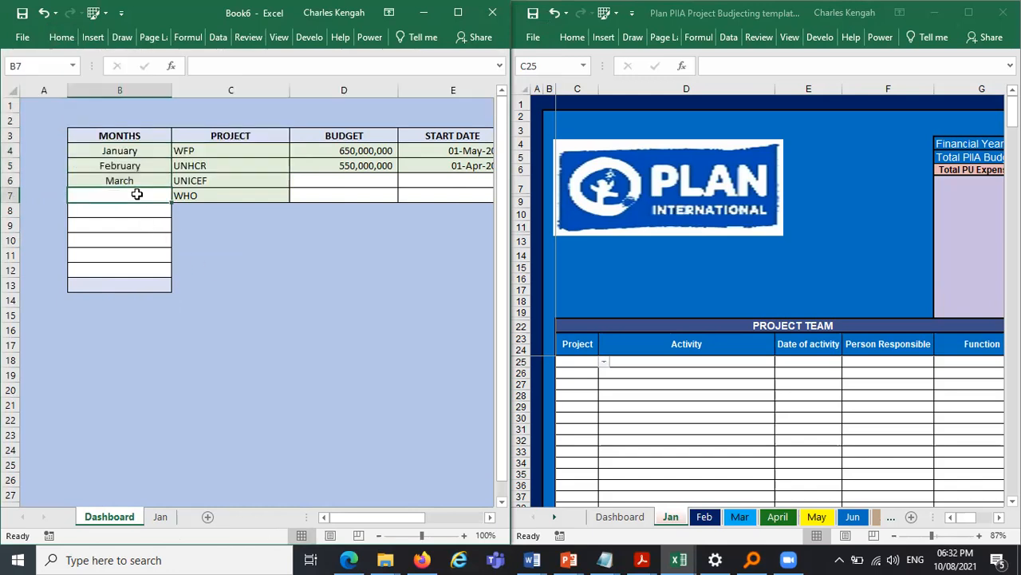
text(Trends)
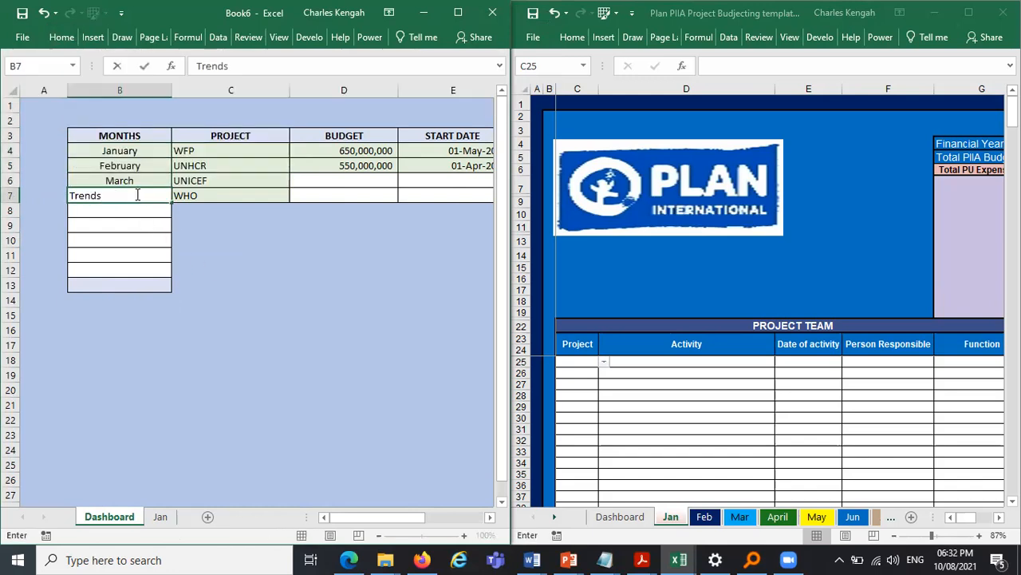
key(Return)
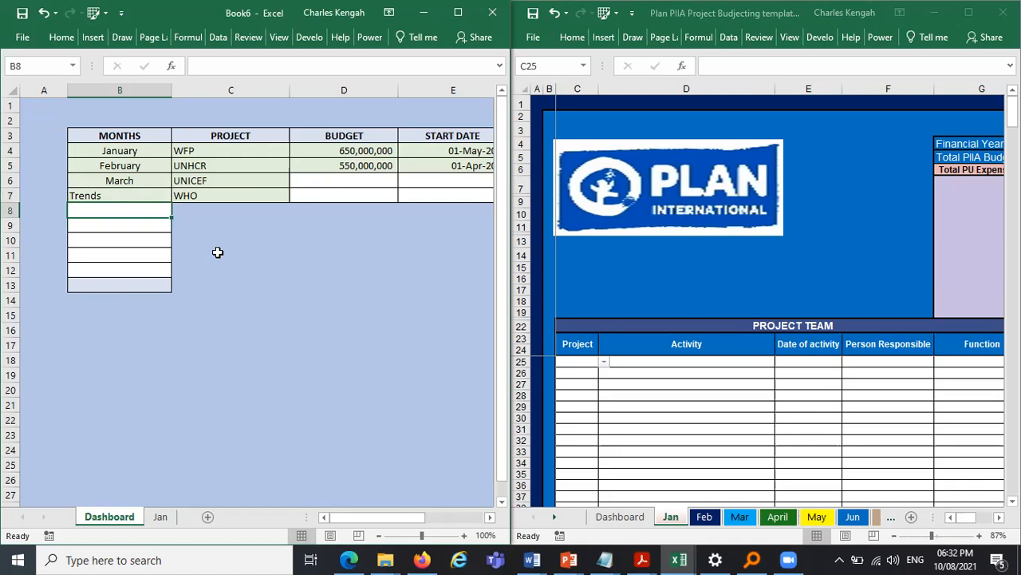
text(Monthly)
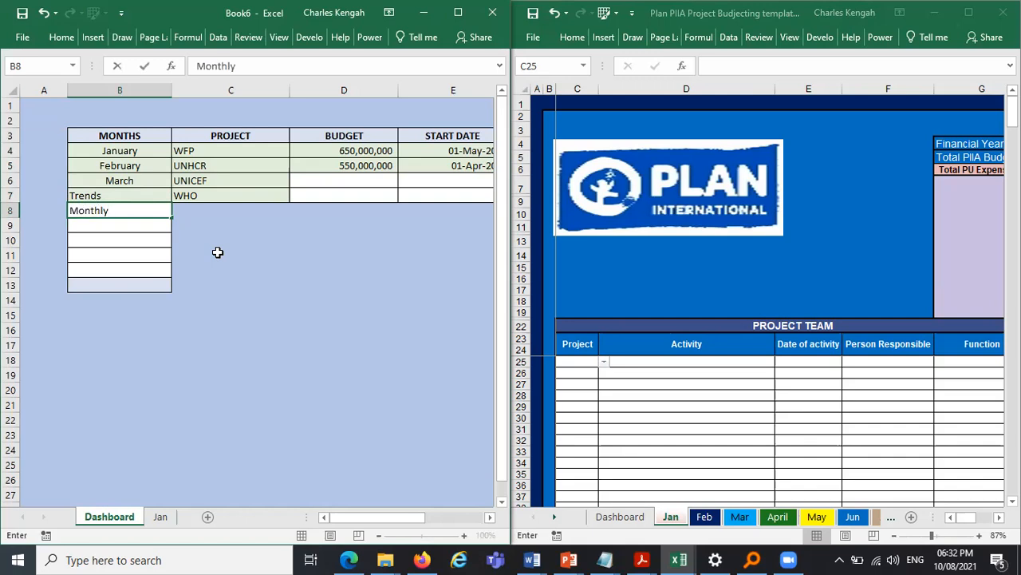
text( Statistics\)
key(BackSpace)
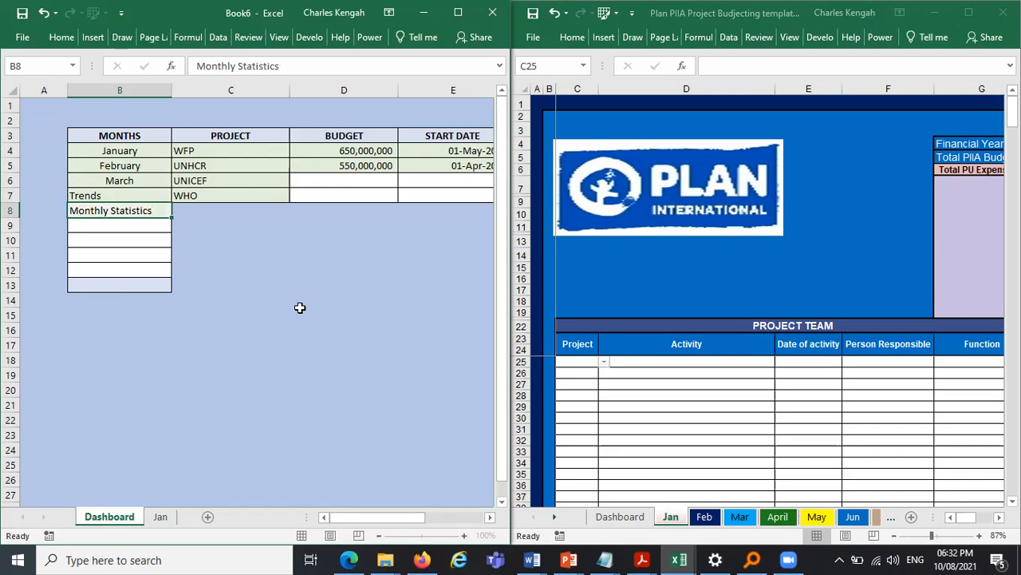
key(Return)
- Clear the empty bordered cells B9:B13 below the months list
click(38, 227)
drag(68, 232, 176, 326)
click(247, 283)
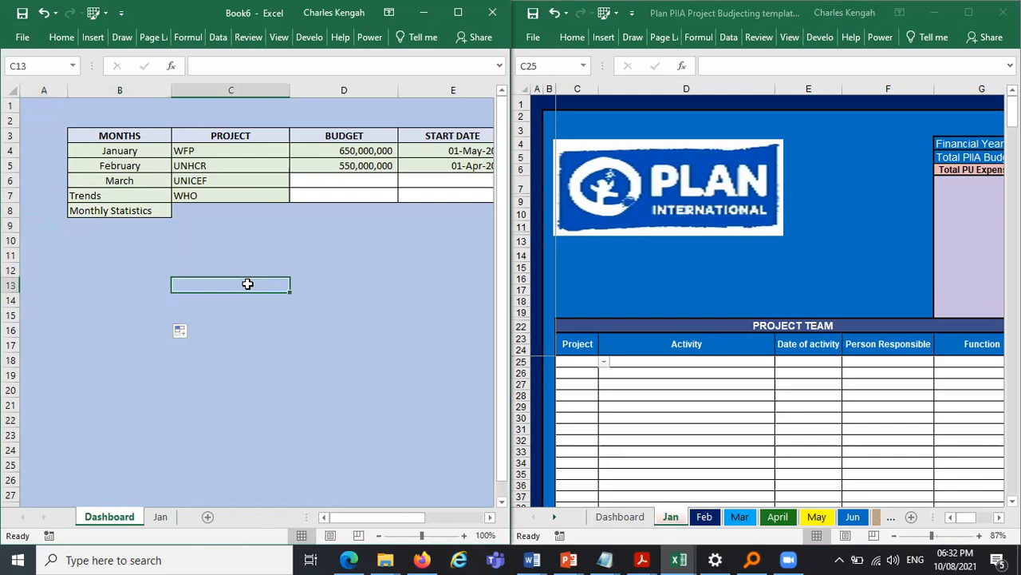
- Left-align the entries in B4:B8
drag(114, 150, 116, 213)
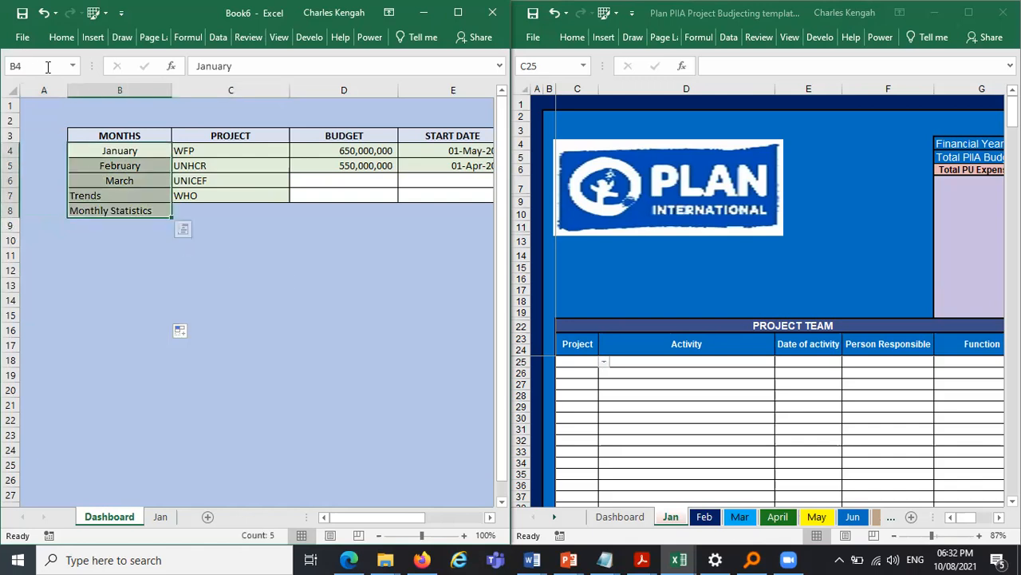
click(59, 36)
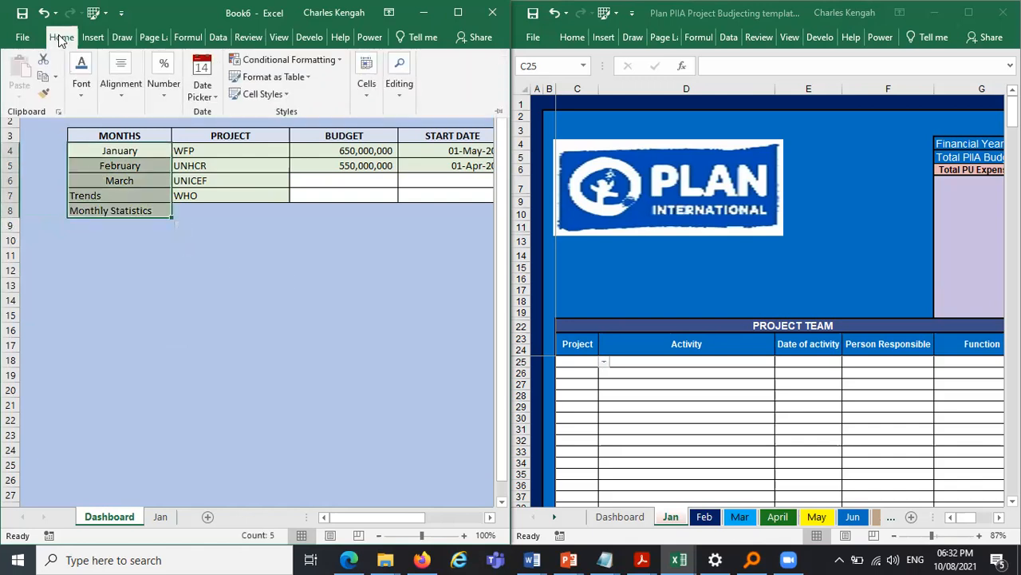
click(85, 100)
click(123, 99)
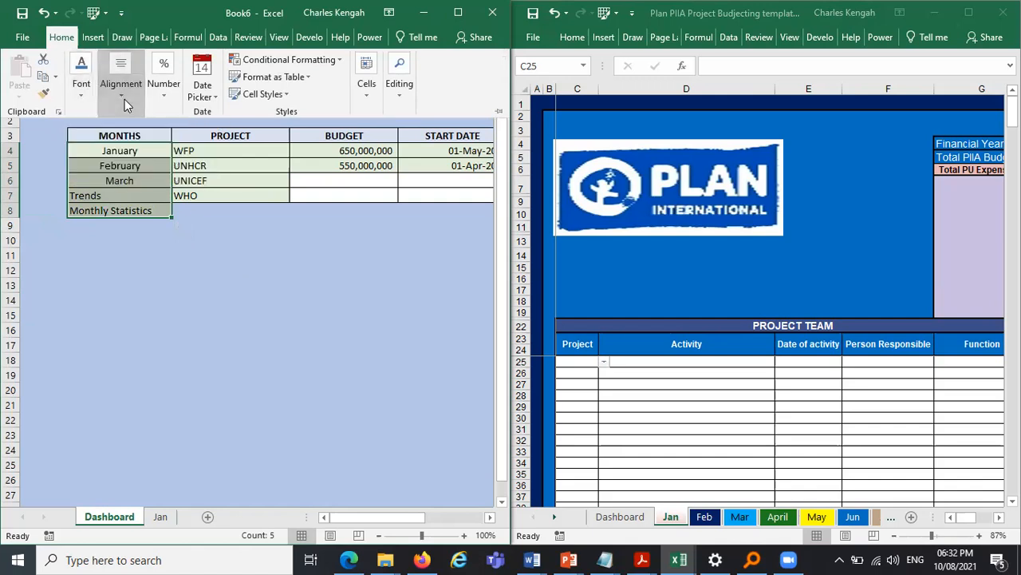
click(108, 156)
click(125, 156)
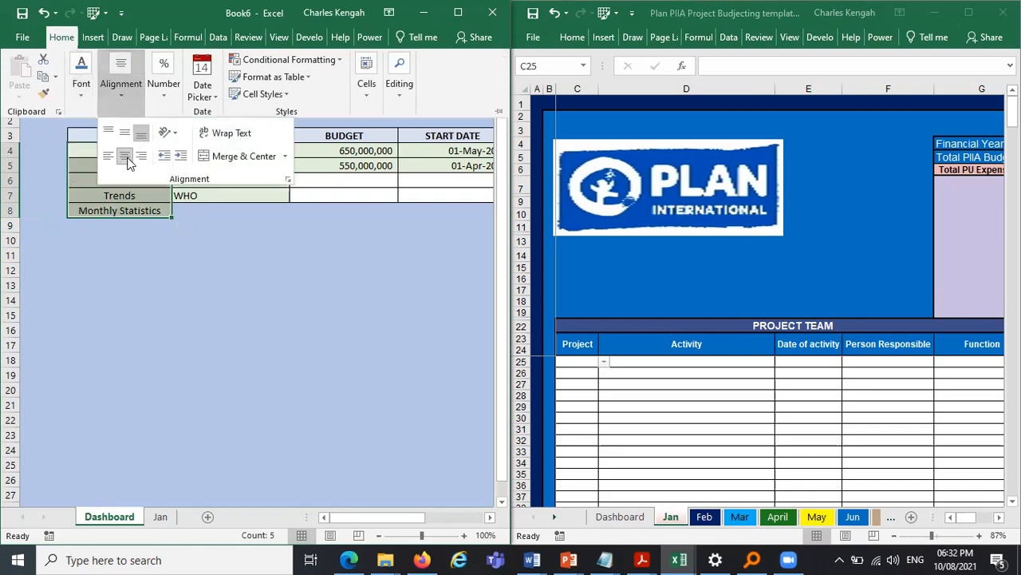
click(110, 158)
click(197, 236)
click(198, 238)
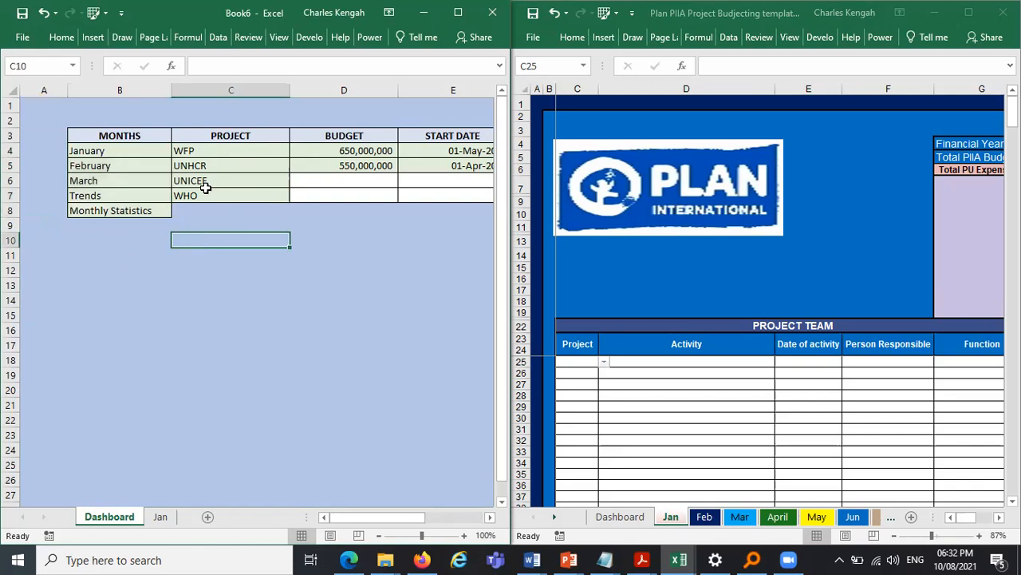
- Merge and center the cells of row 8 from C8 across to F8
click(193, 211)
drag(396, 203, 342, 213)
click(61, 37)
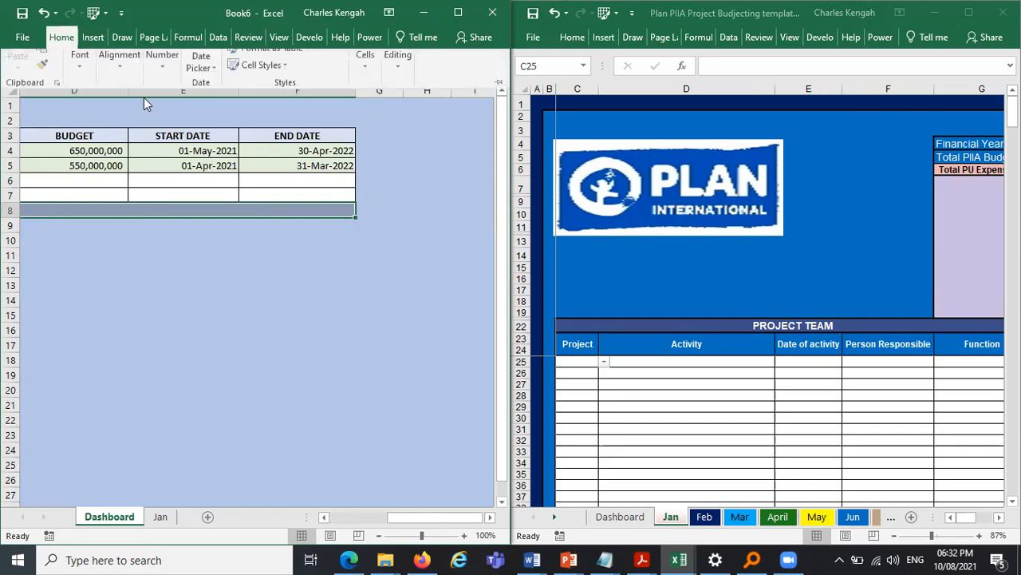
click(127, 102)
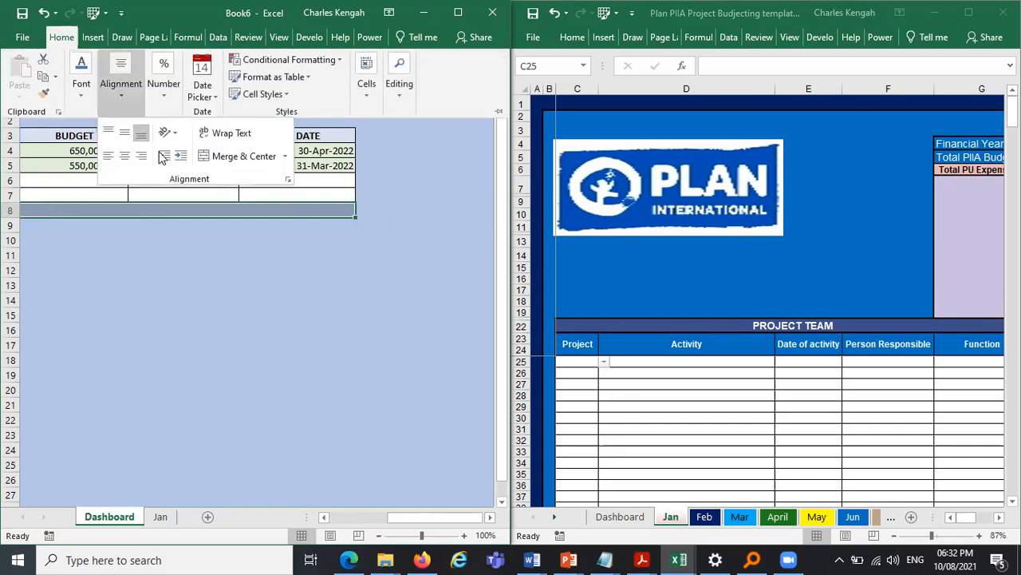
click(238, 157)
click(165, 84)
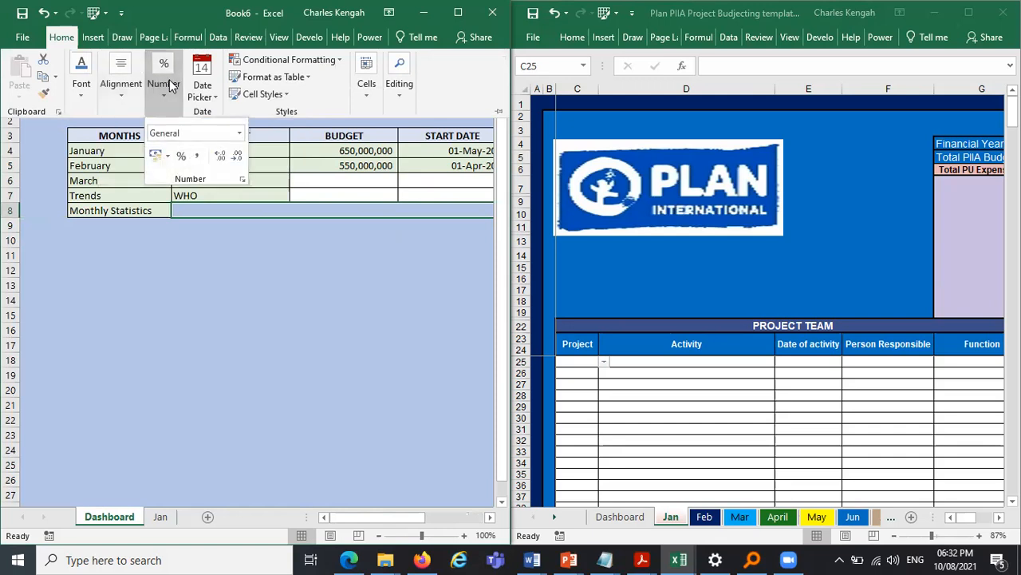
click(79, 96)
click(246, 291)
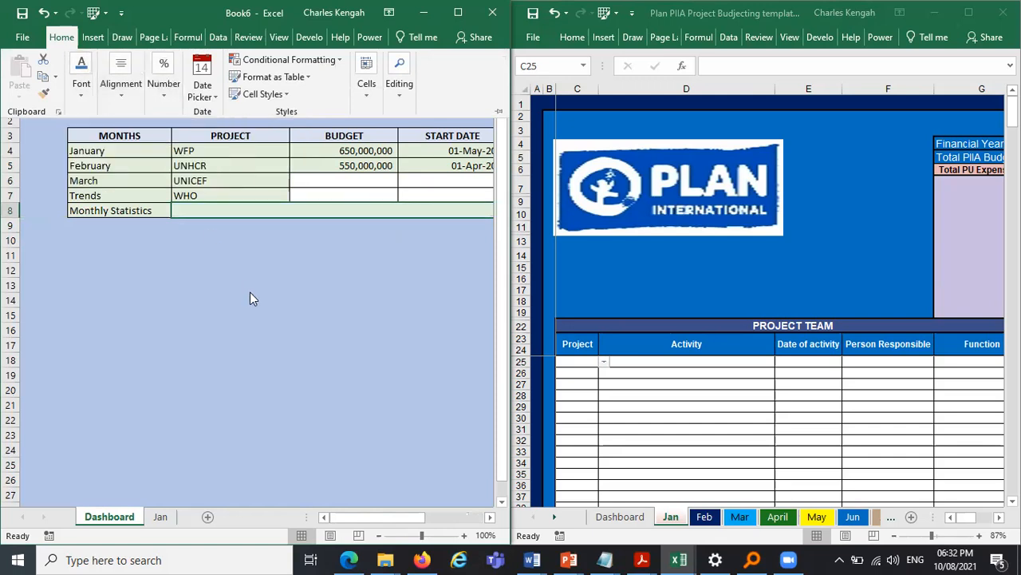
key(ctrl+F1)
click(249, 296)
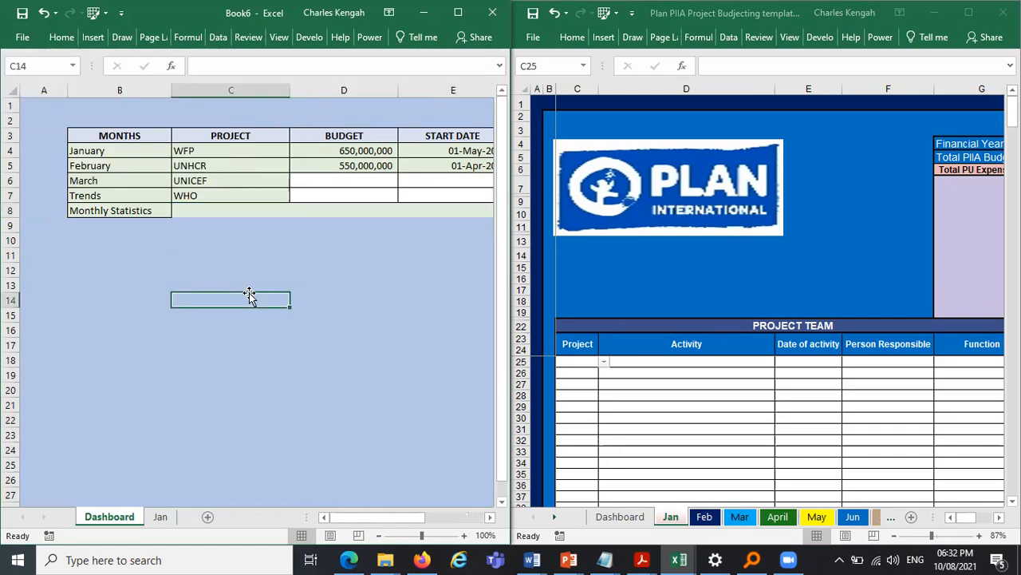
click(199, 211)
click(61, 37)
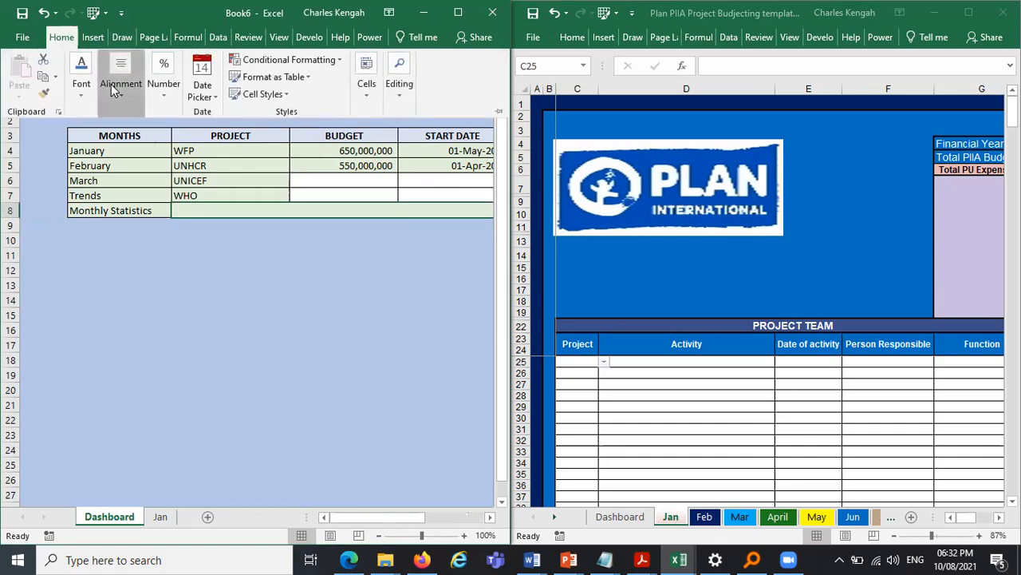
click(111, 83)
click(80, 80)
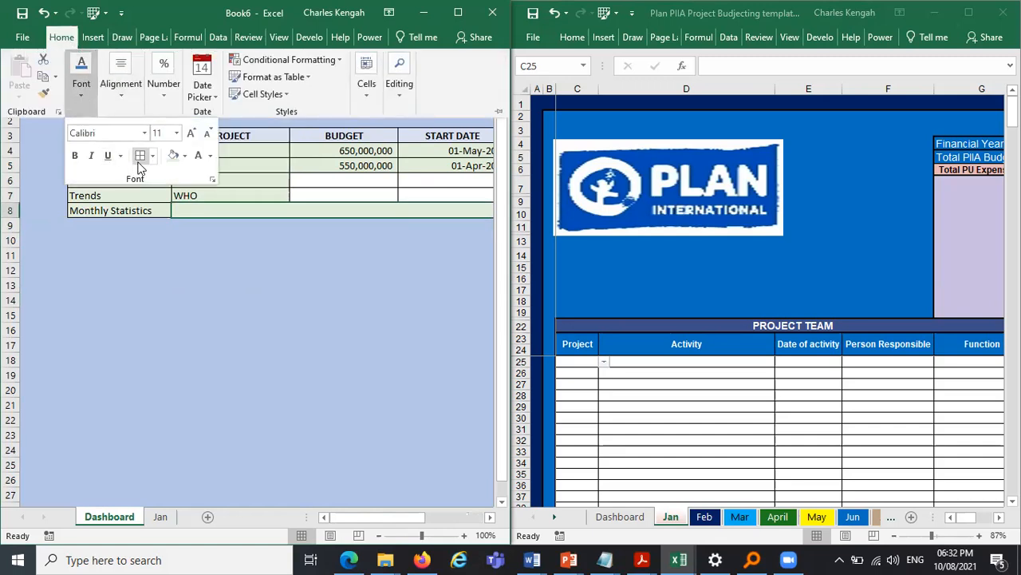
click(154, 287)
click(154, 287)
click(153, 288)
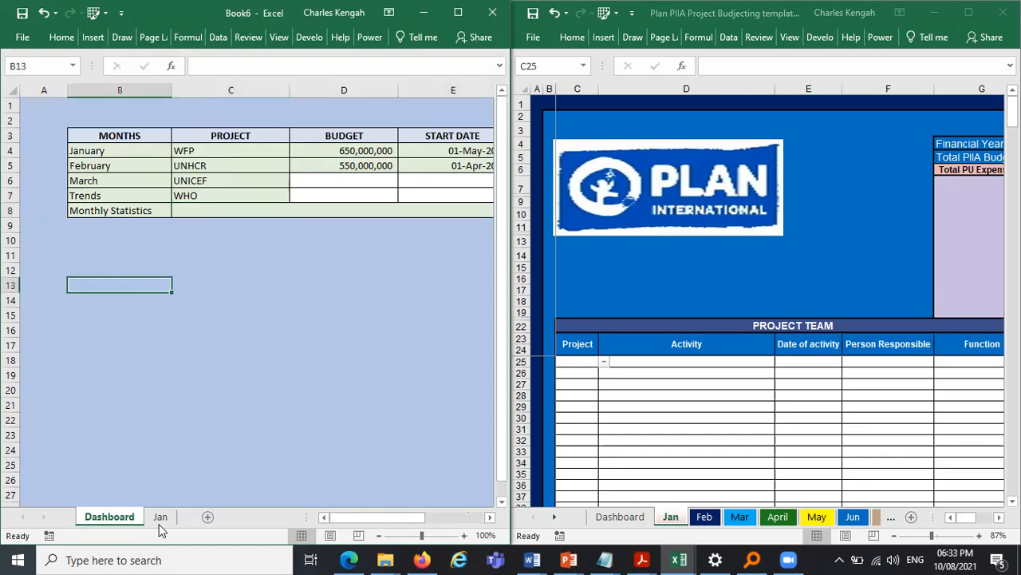
- Review the Jan sheet's project summary table, then return to the Dashboard
click(160, 516)
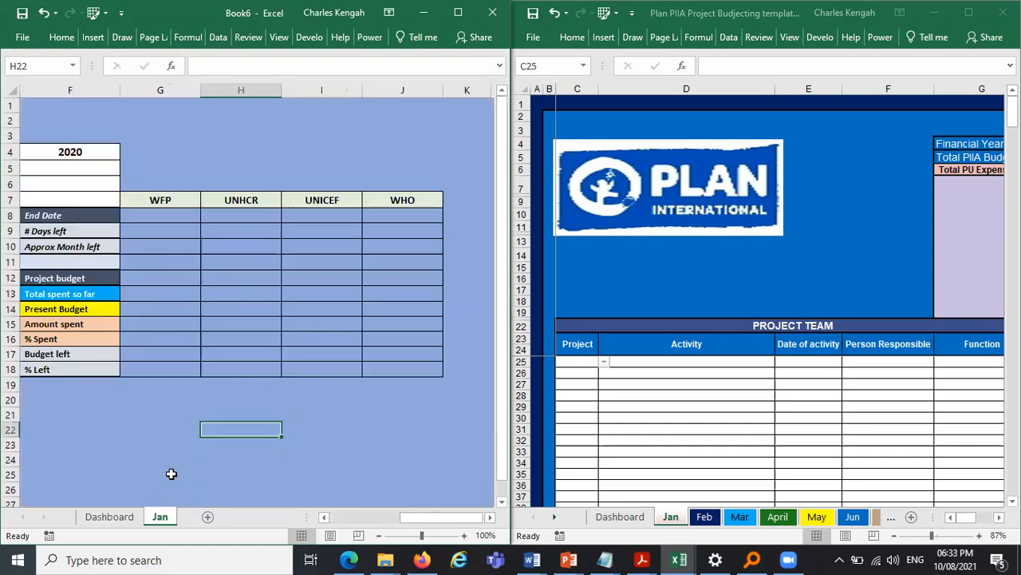
click(323, 517)
click(323, 517)
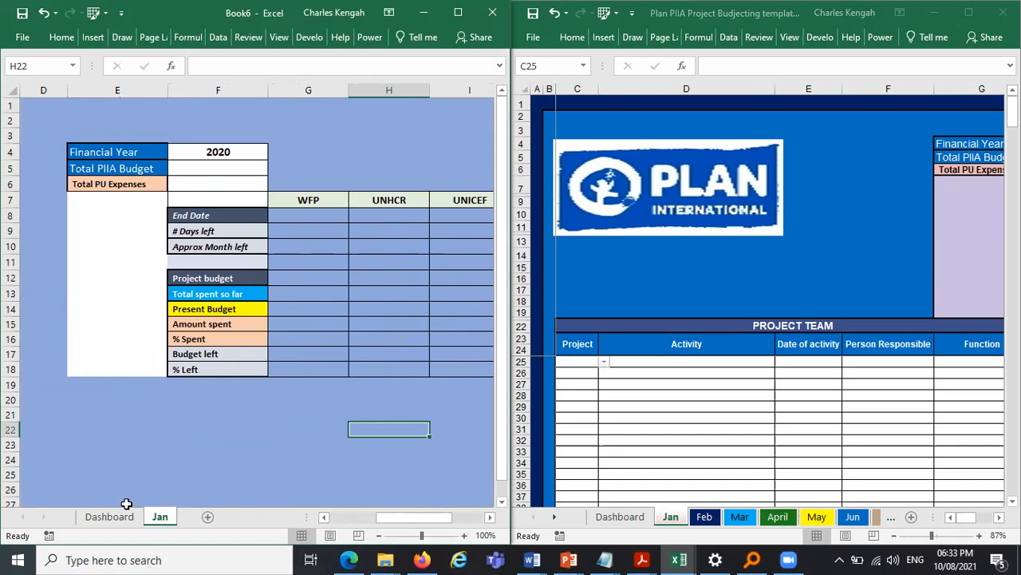
click(106, 518)
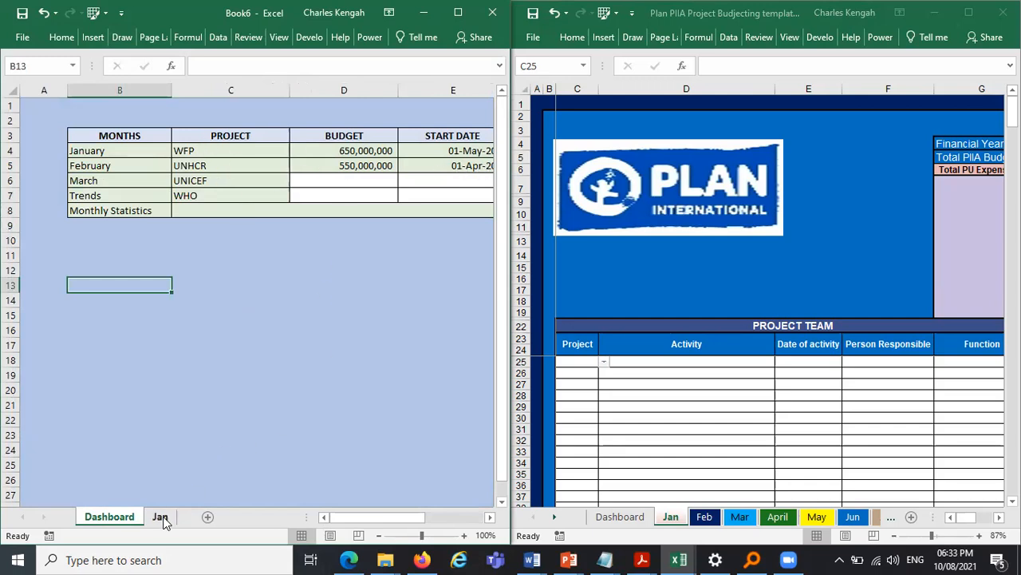
- Unmerge the merged cells in row 8 next to Monthly Statistics
click(209, 210)
click(61, 37)
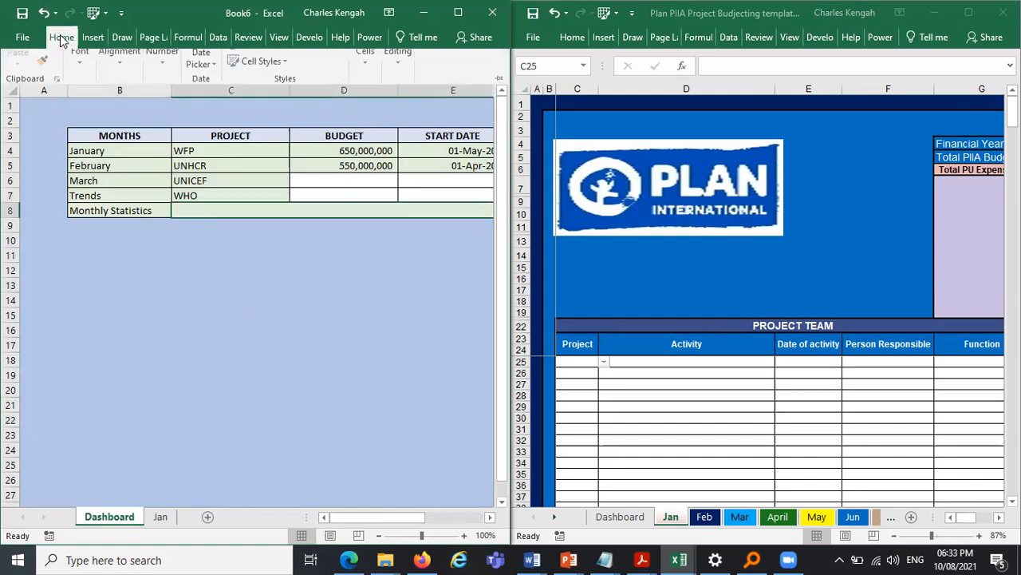
click(120, 87)
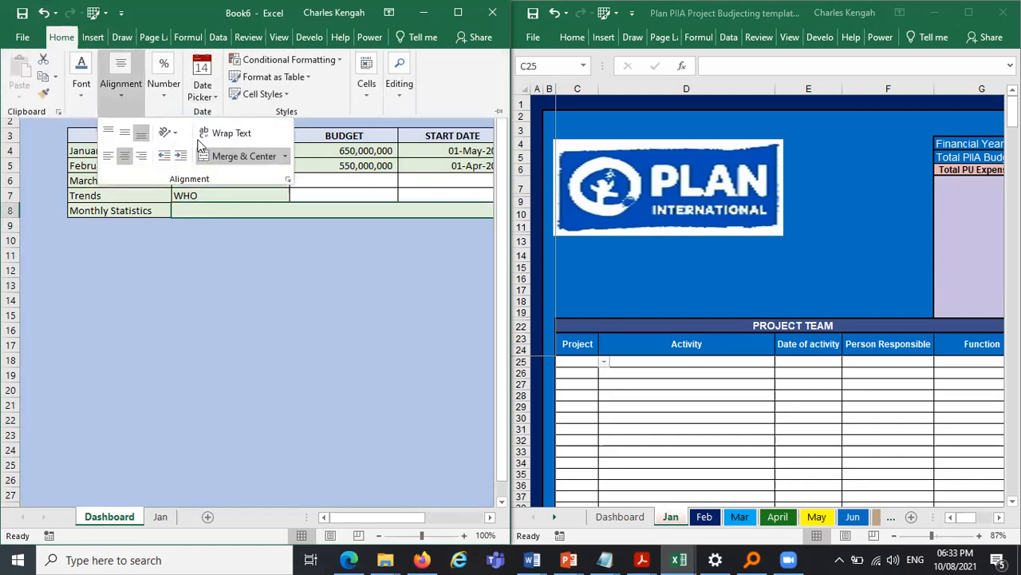
click(244, 155)
click(249, 211)
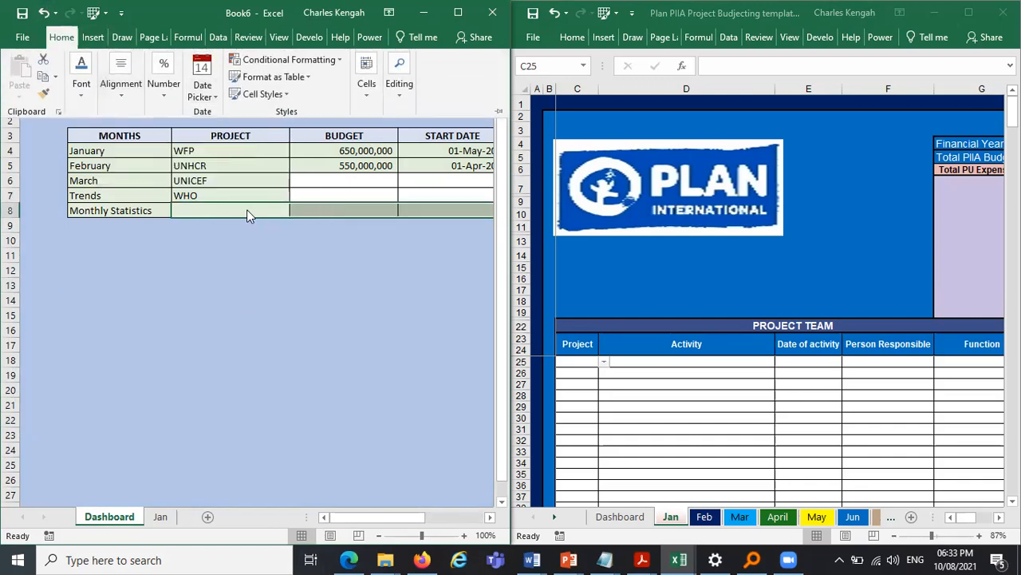
key(Escape)
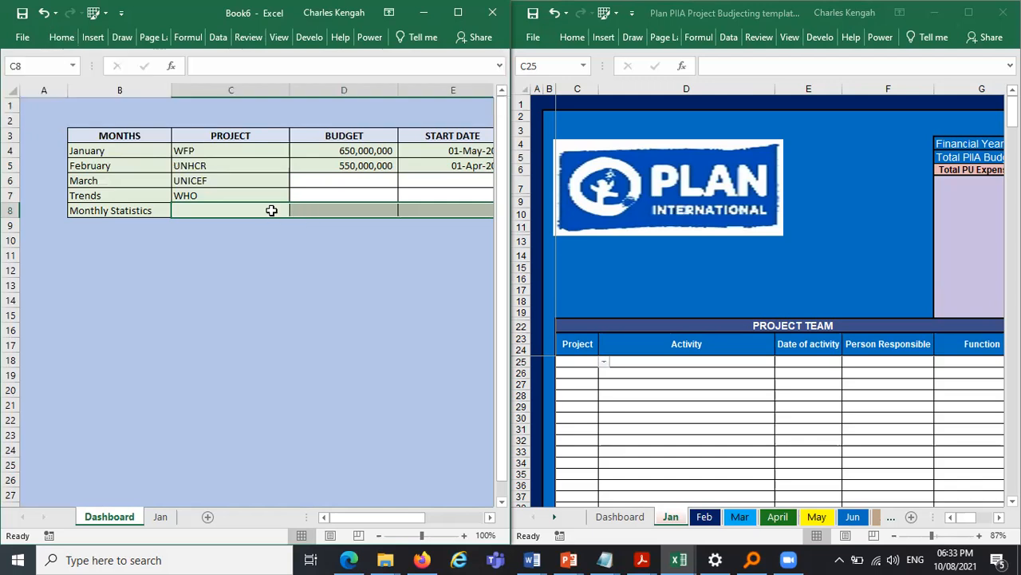
- Label the Monthly Statistics row as TOTAL in the project column
key(Caps_Lock)
text(TT)
key(BackSpace)
key(BackSpace)
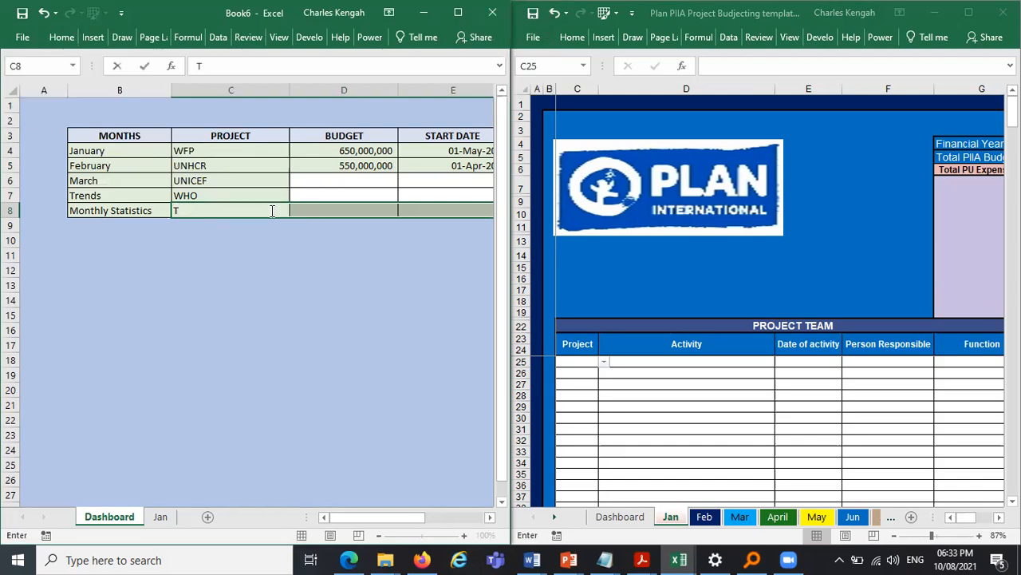
click(343, 295)
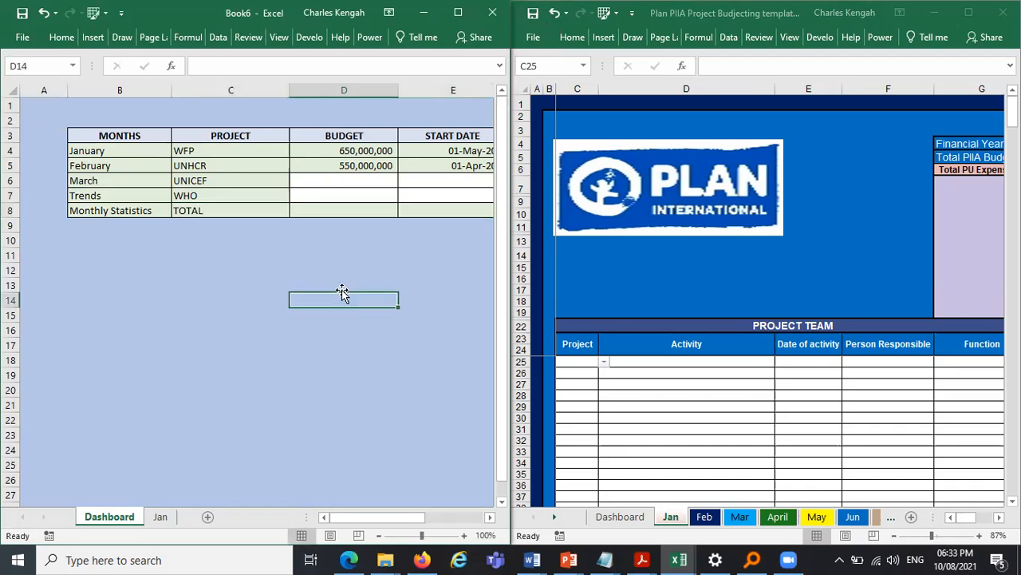
- Enter a SUM formula in D8 that totals the budgets in D4:D7
click(342, 210)
text(=)
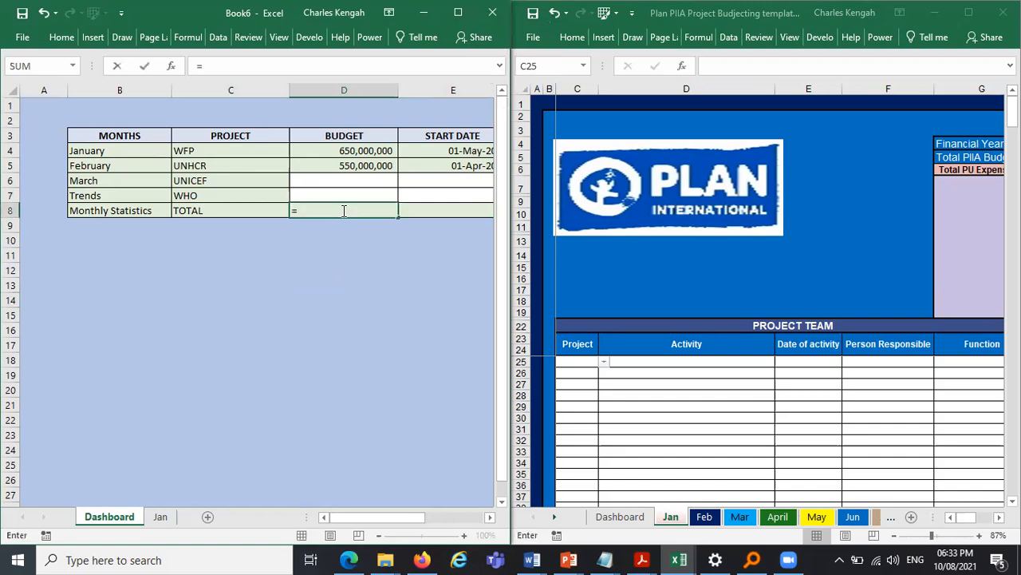
text(SUM)
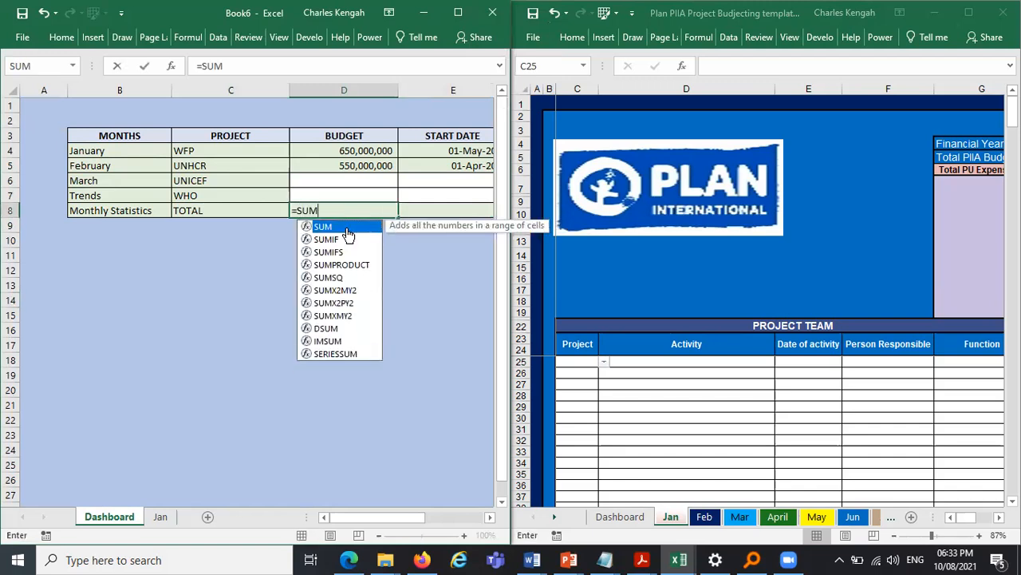
double_click(347, 228)
drag(343, 146, 343, 195)
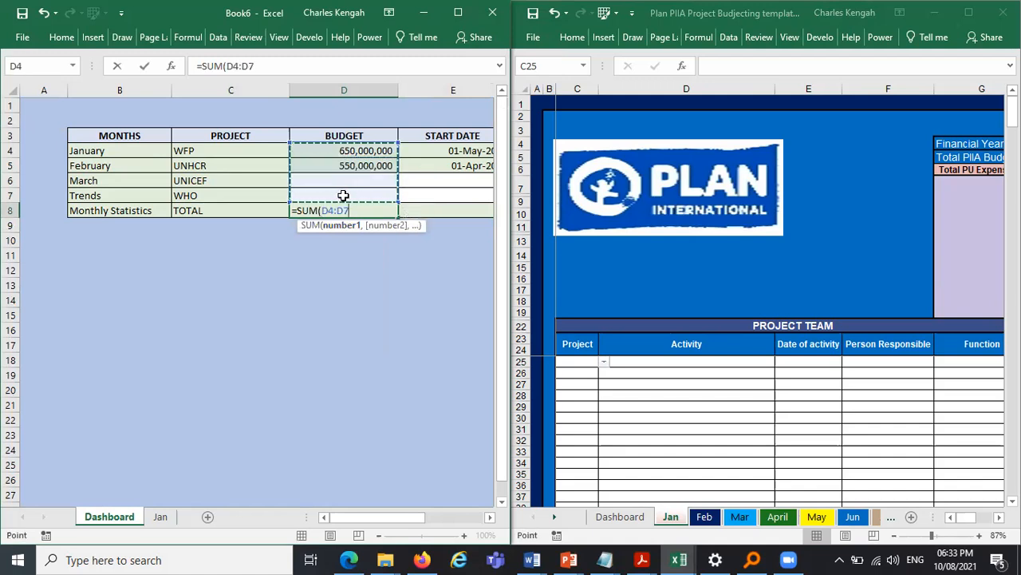
key(Return)
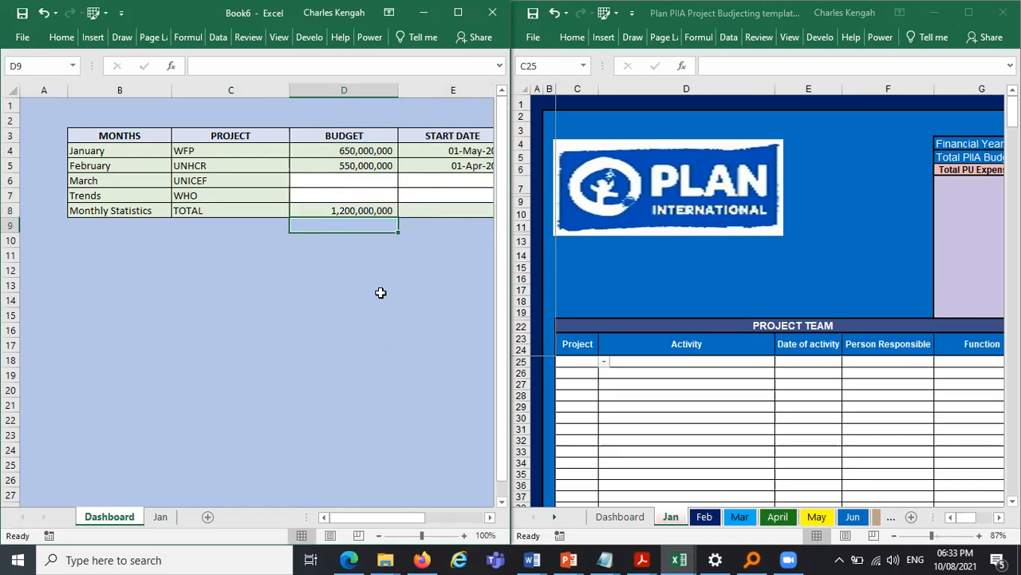
- Enter budgets of 450,000,000 for UNICEF and 760,000,000 for WHO
click(343, 179)
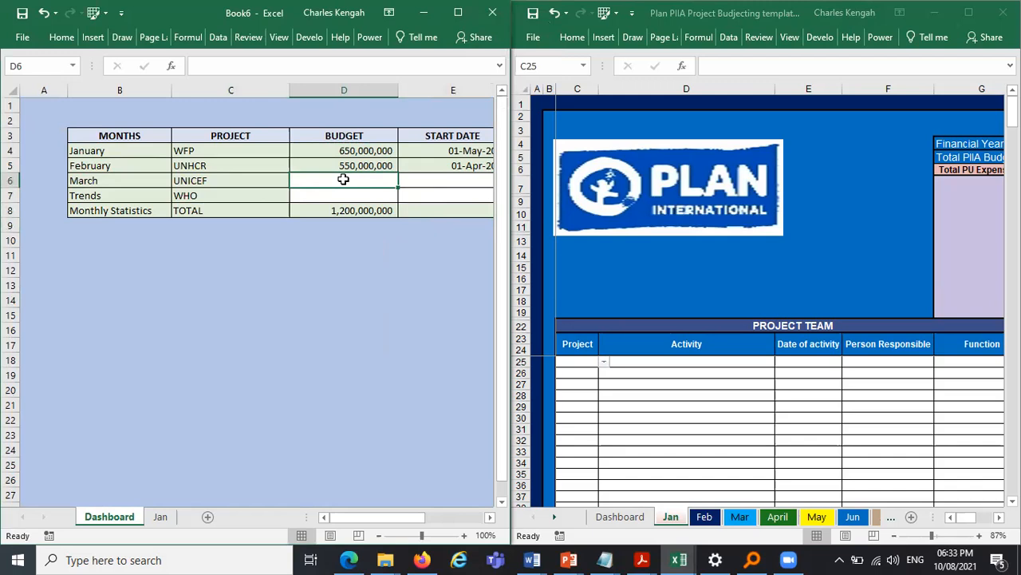
text(450000000)
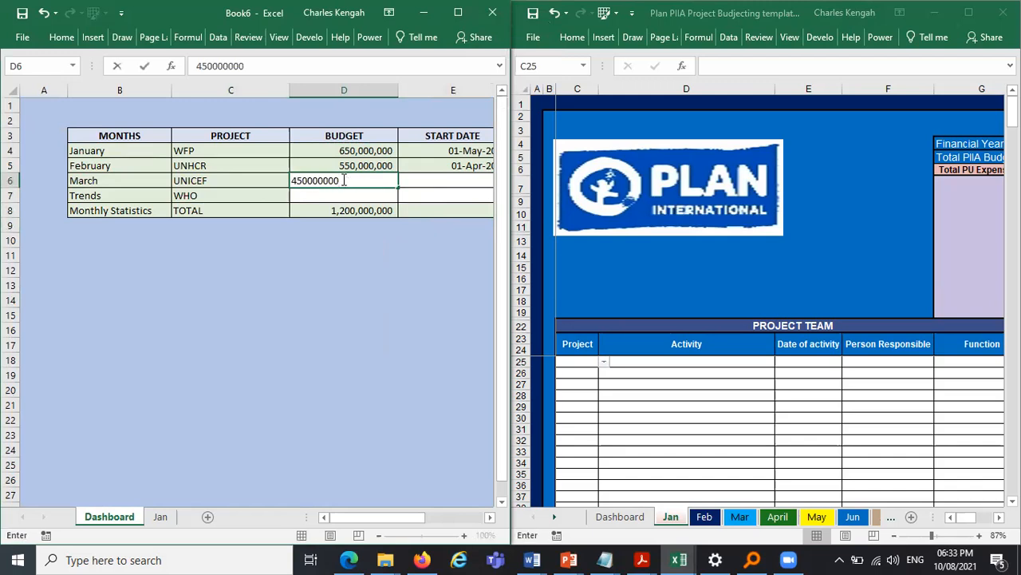
key(Return)
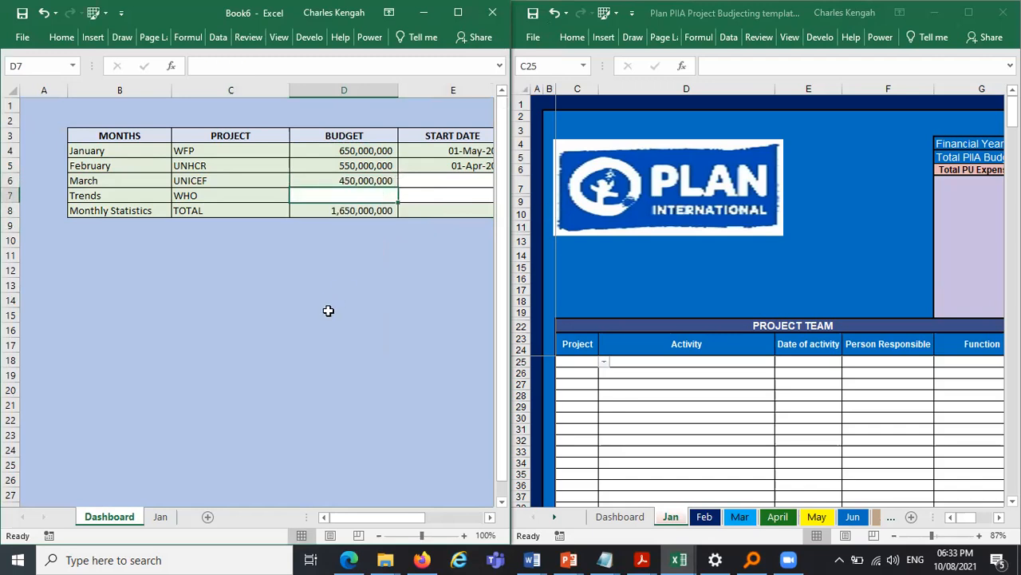
text(76)
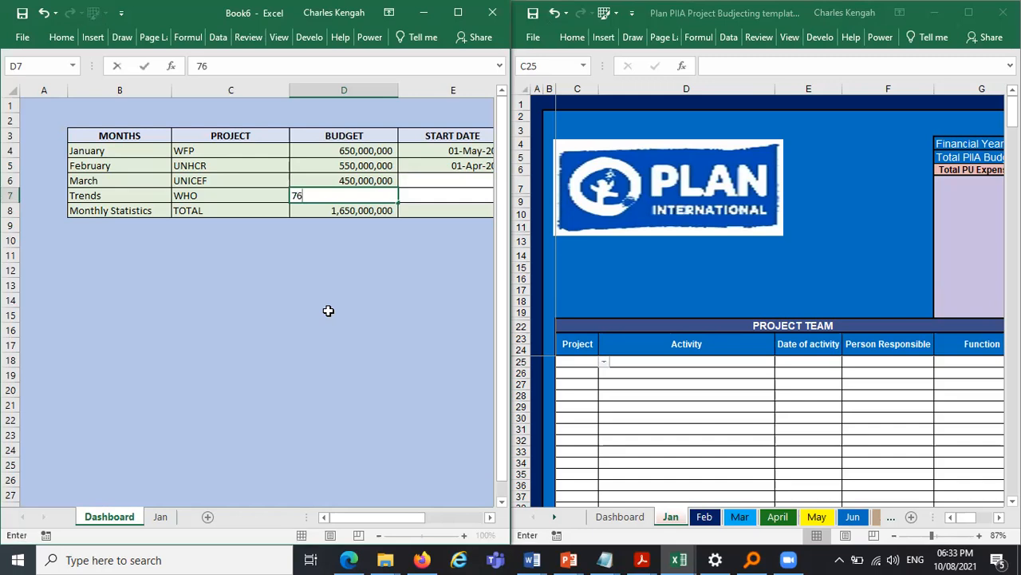
text(000000)
key(Return)
double_click(365, 196)
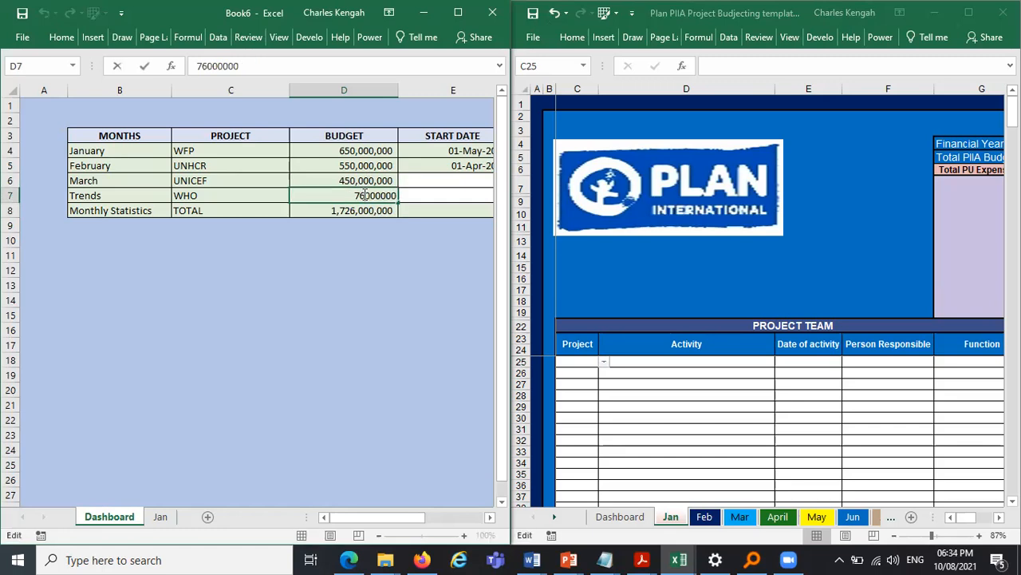
key(Return)
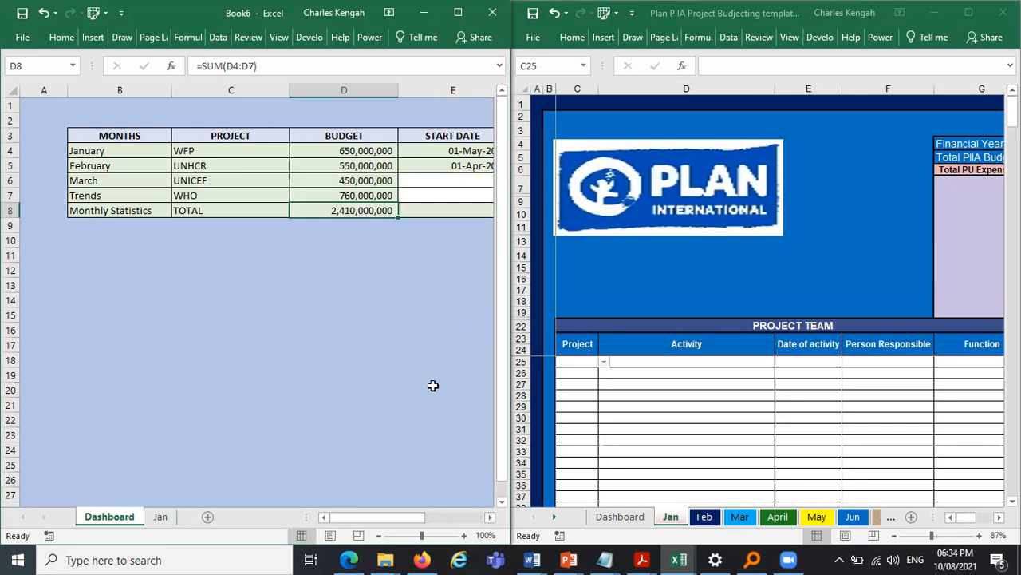
- Copy the start and end dates from E4:F5 into E6:F7 for UNICEF and WHO
drag(402, 520, 458, 520)
drag(203, 150, 306, 162)
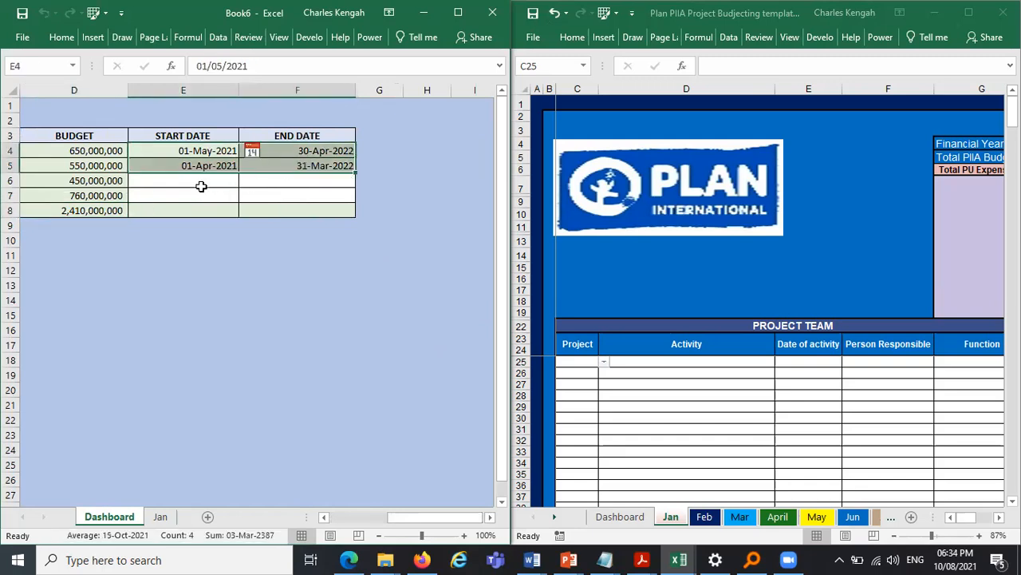
key(ctrl+c)
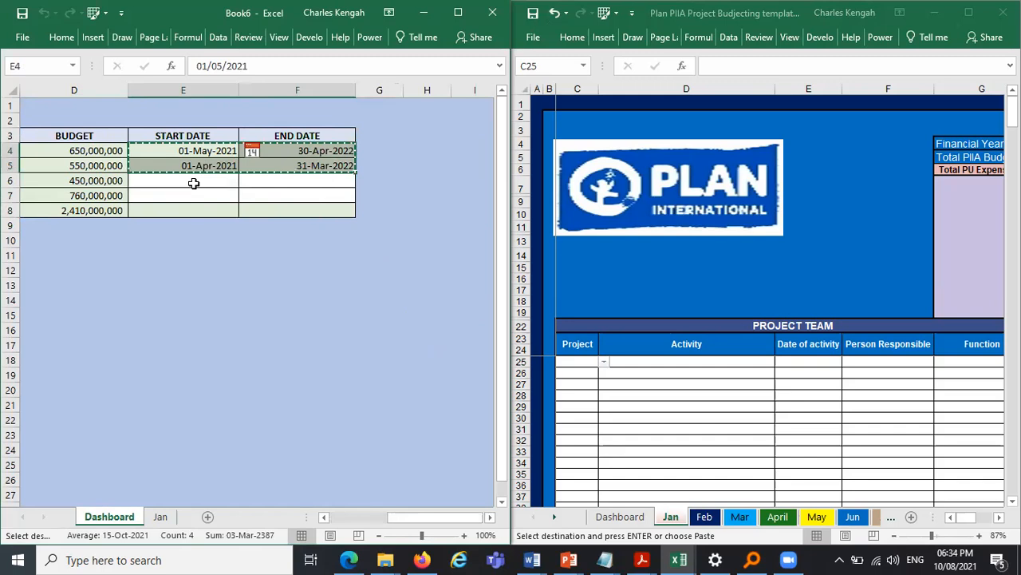
click(203, 186)
key(ctrl+v)
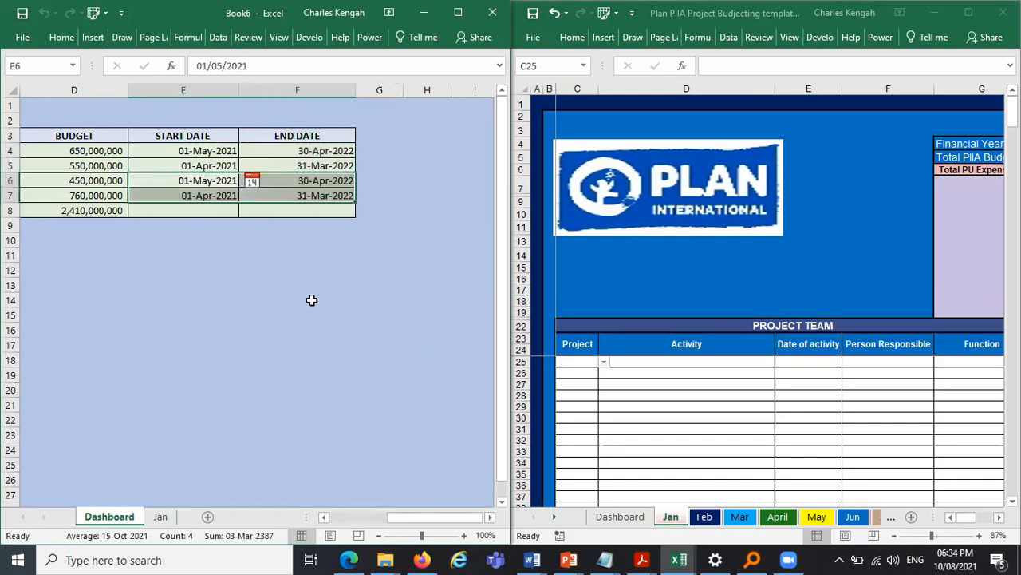
click(286, 253)
drag(438, 517, 360, 517)
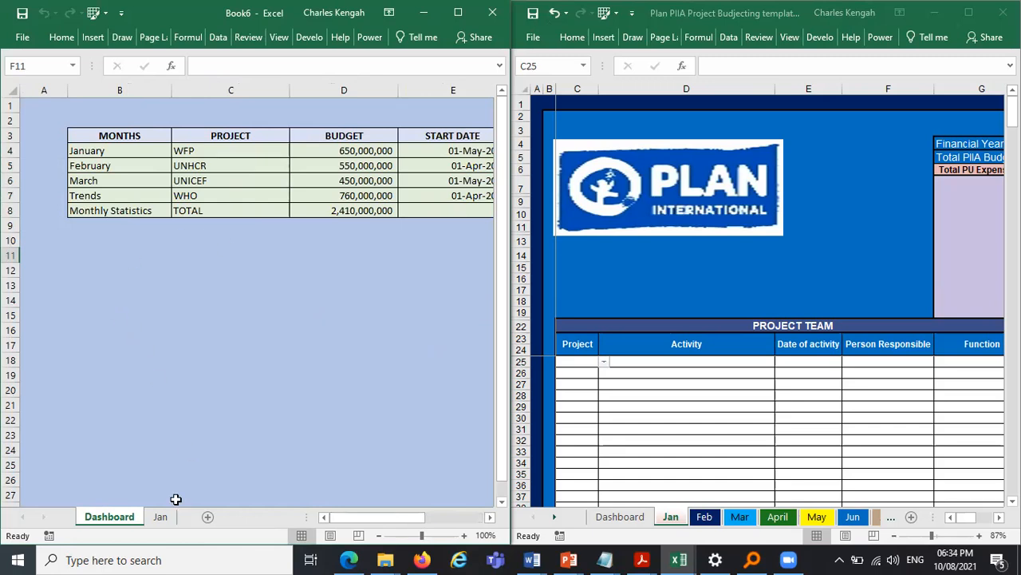
- On the Jan sheet, widen the project columns G to J of the statistics table
click(160, 517)
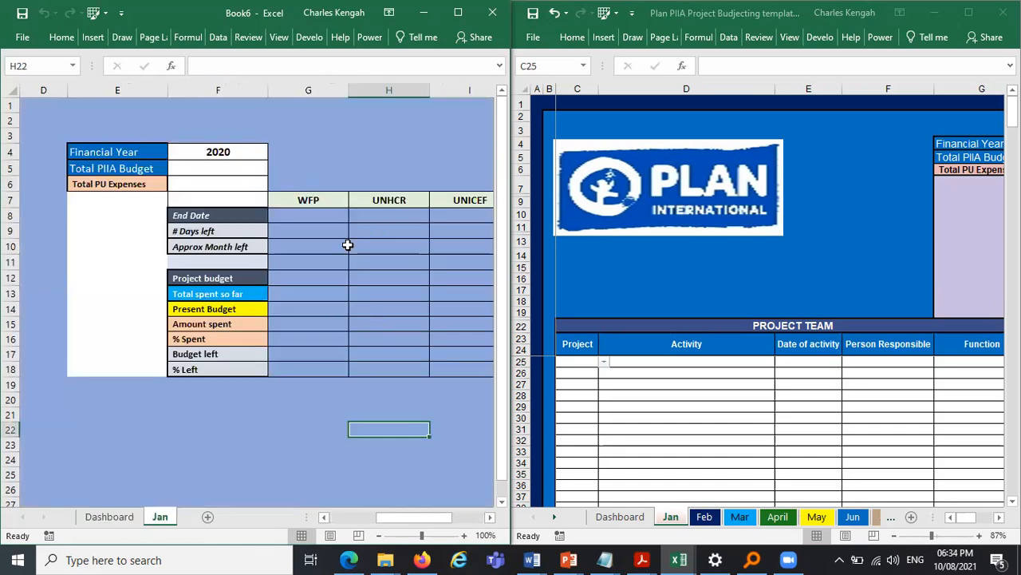
scroll(451, 519, right, 3)
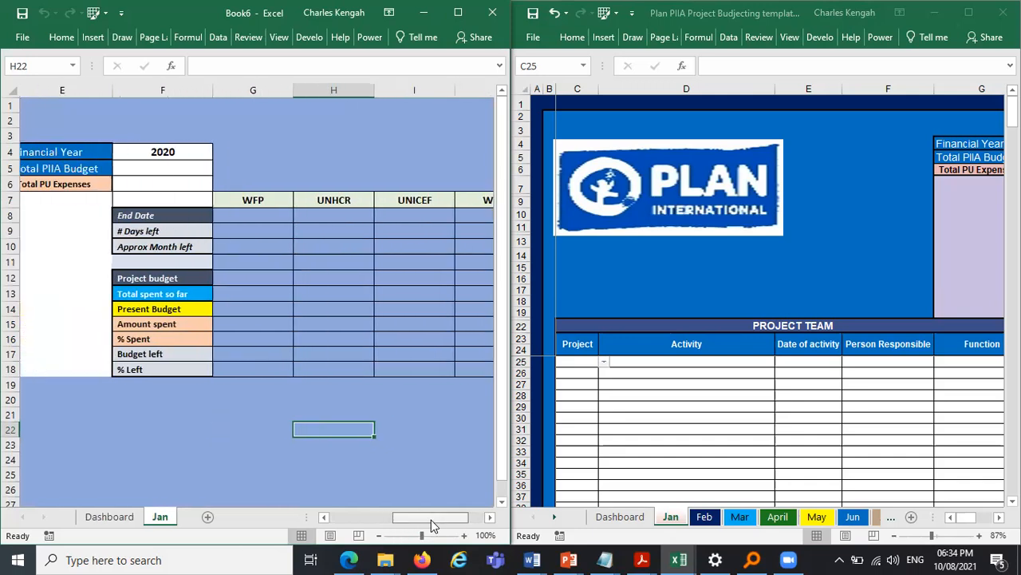
scroll(500, 519, right, 1)
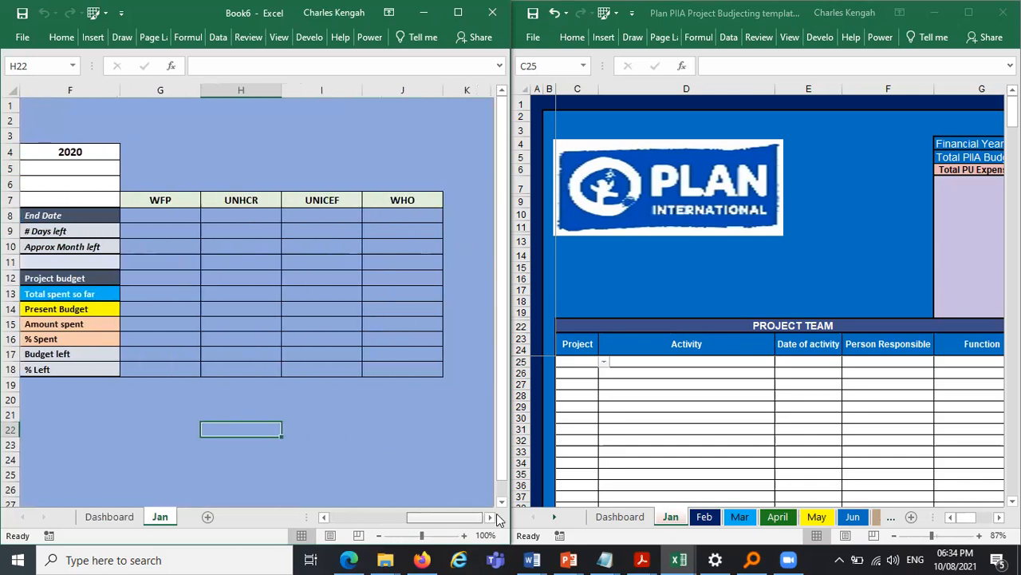
drag(171, 200, 414, 301)
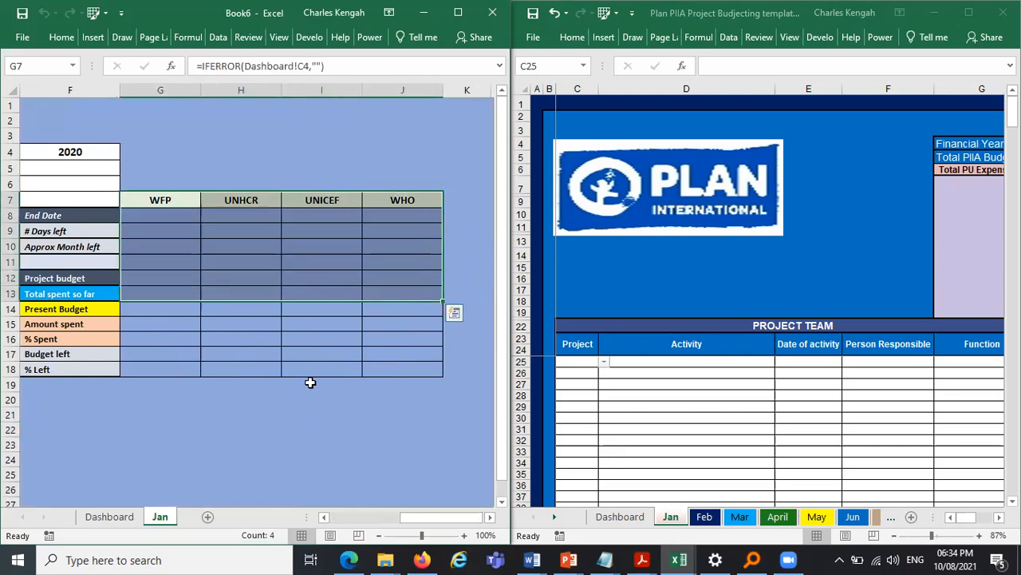
drag(310, 383, 303, 399)
drag(202, 90, 219, 87)
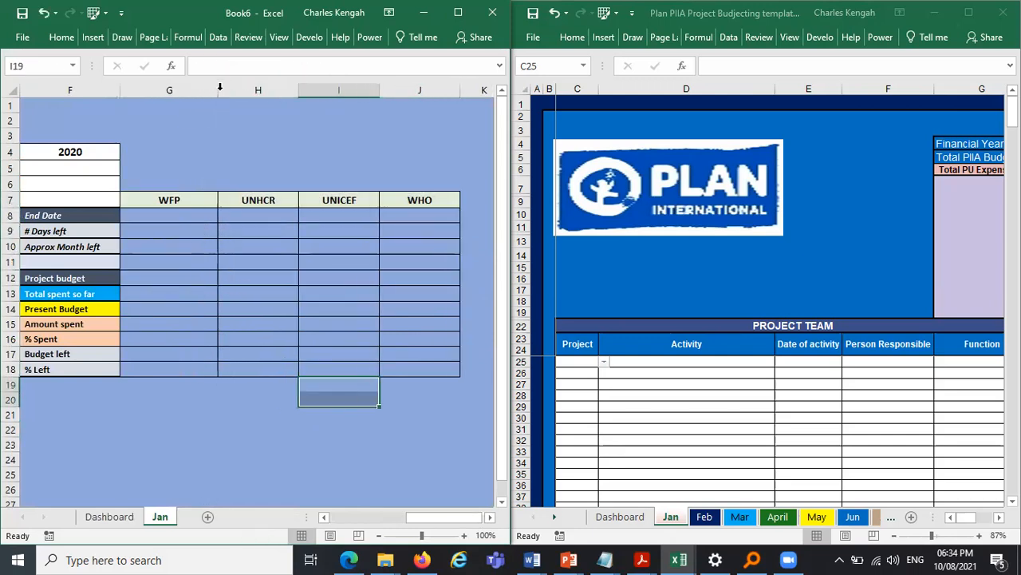
drag(296, 85, 317, 85)
drag(397, 90, 420, 91)
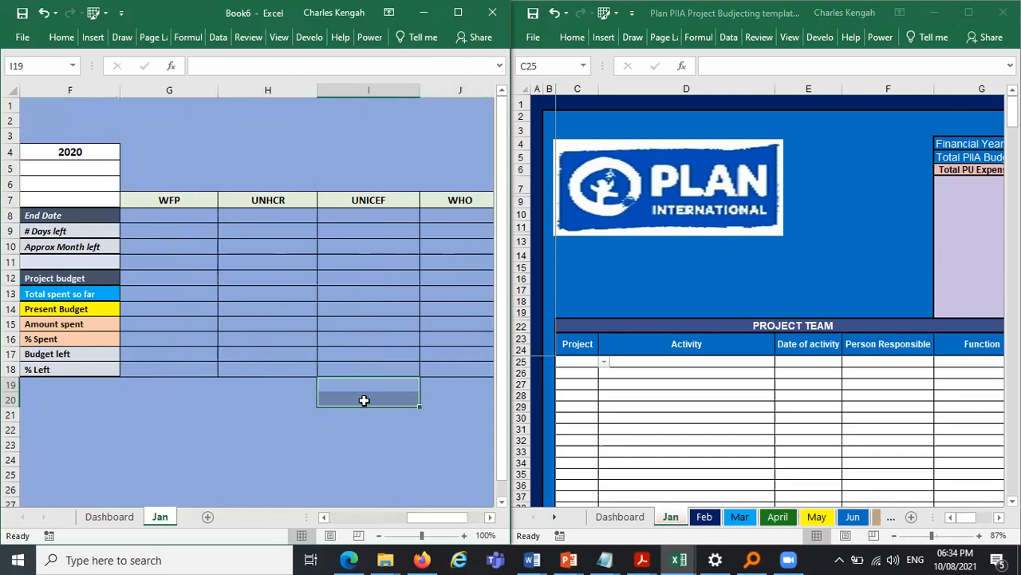
drag(436, 524, 444, 525)
drag(399, 90, 443, 91)
drag(445, 517, 199, 541)
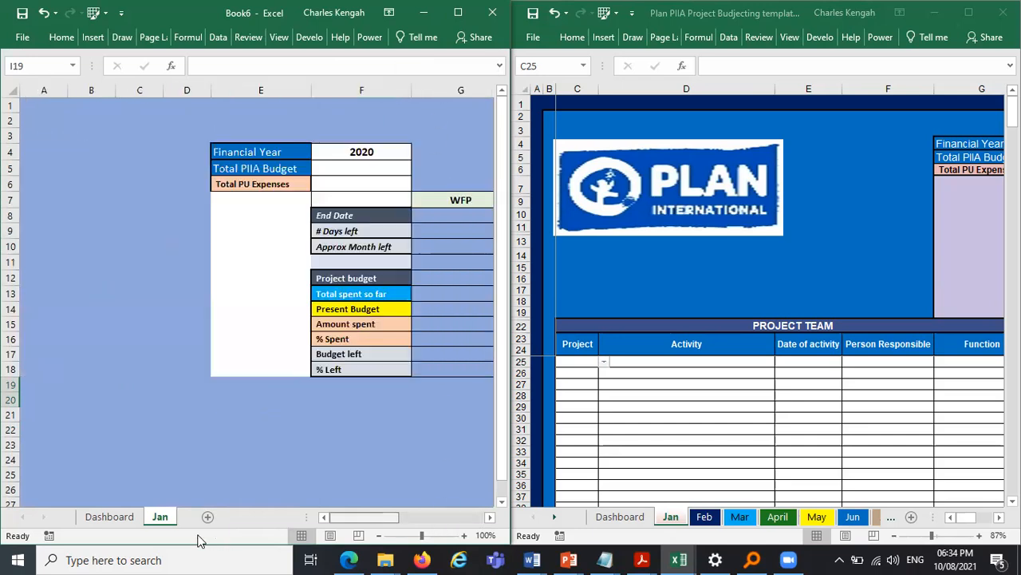
- Examine the expenses section of the original template's Jan sheet
click(291, 361)
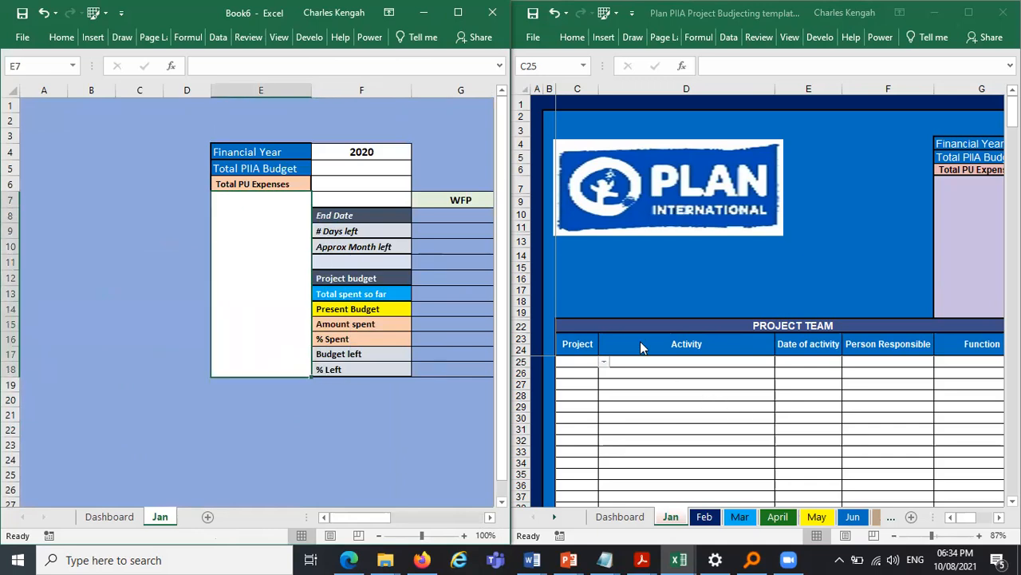
drag(583, 345, 798, 332)
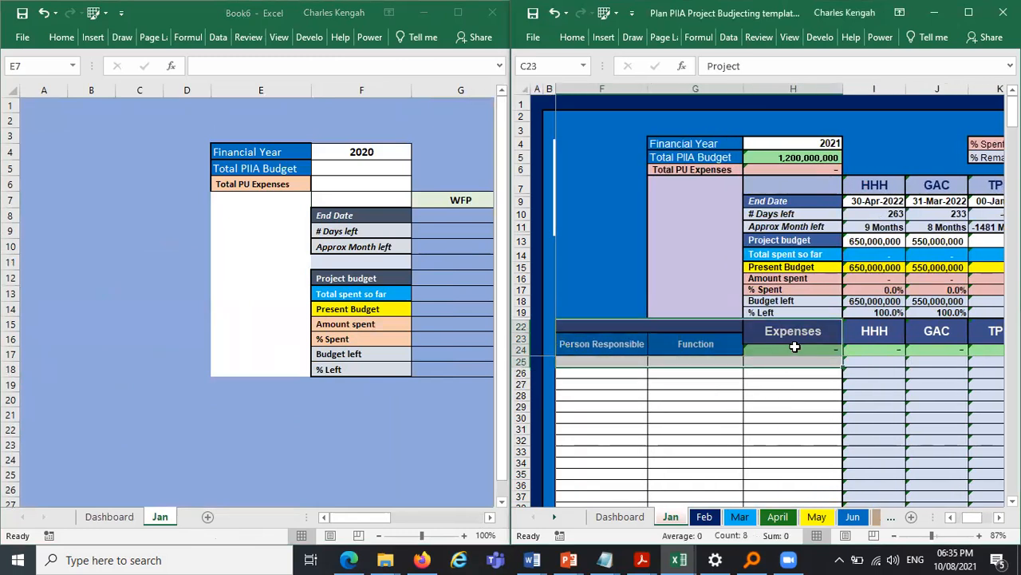
click(351, 369)
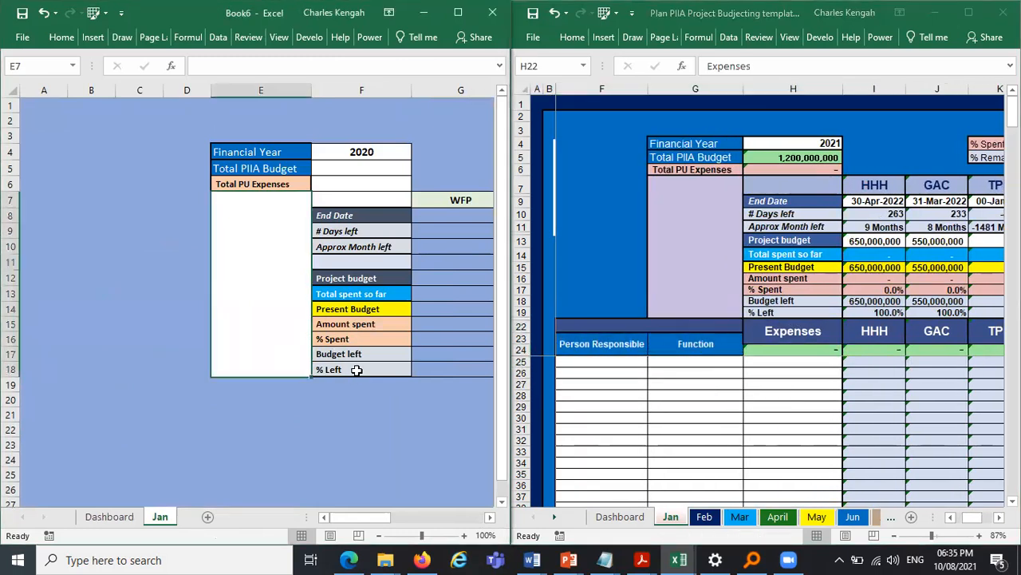
click(792, 347)
key(Left)
key(Left)
key(Left)
key(Left)
key(Left)
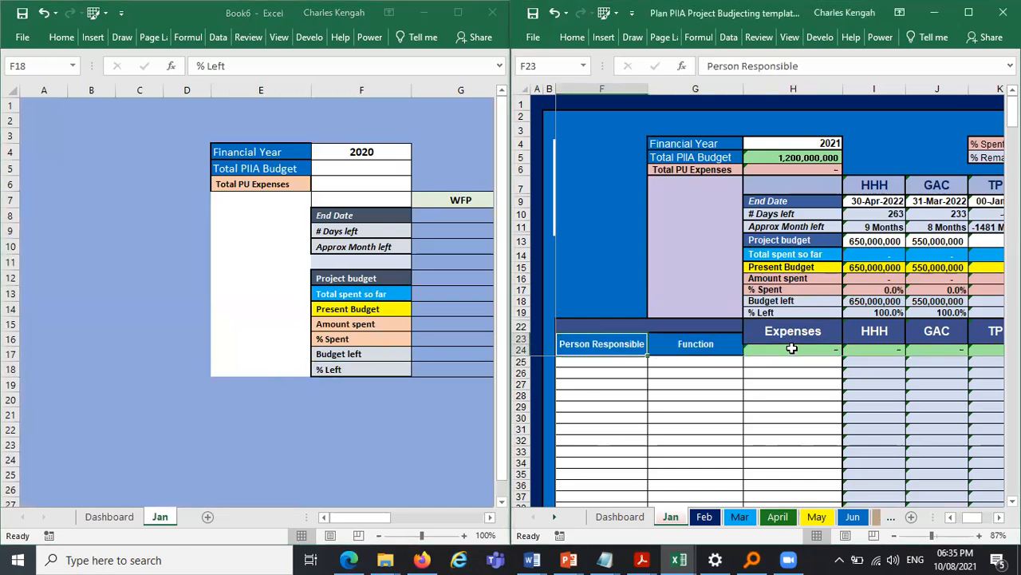
key(Left)
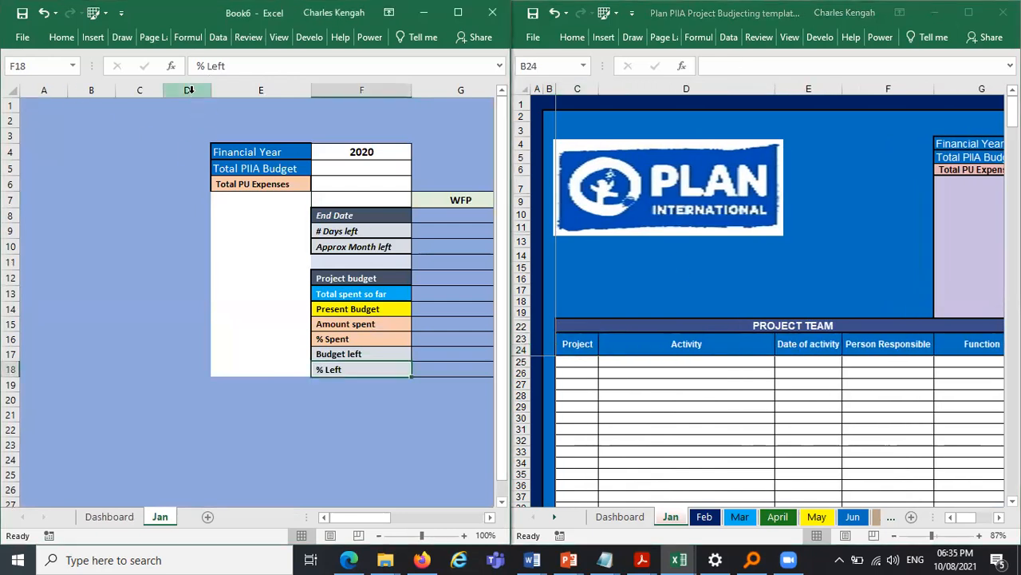
- Insert four blank columns A to D before the statistics table on the Jan sheet
drag(187, 89, 145, 86)
click(140, 89)
click(91, 89)
click(48, 89)
drag(223, 85, 198, 82)
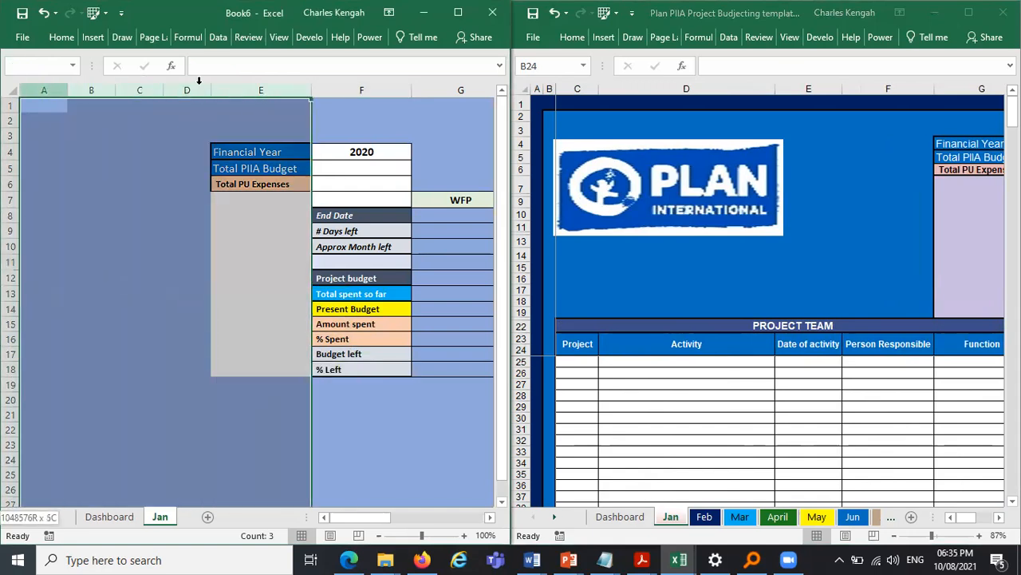
right_click(135, 90)
click(193, 203)
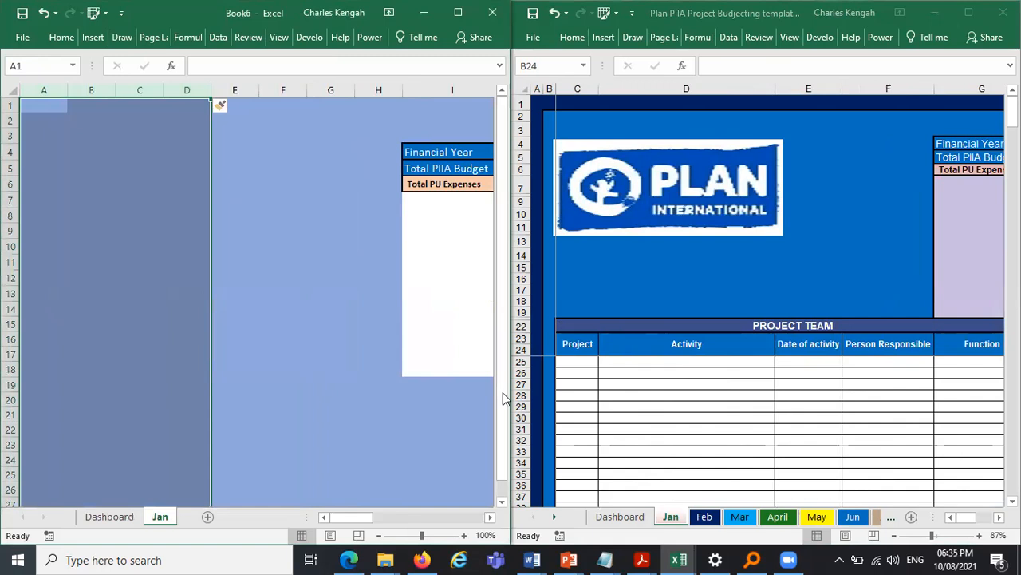
click(412, 536)
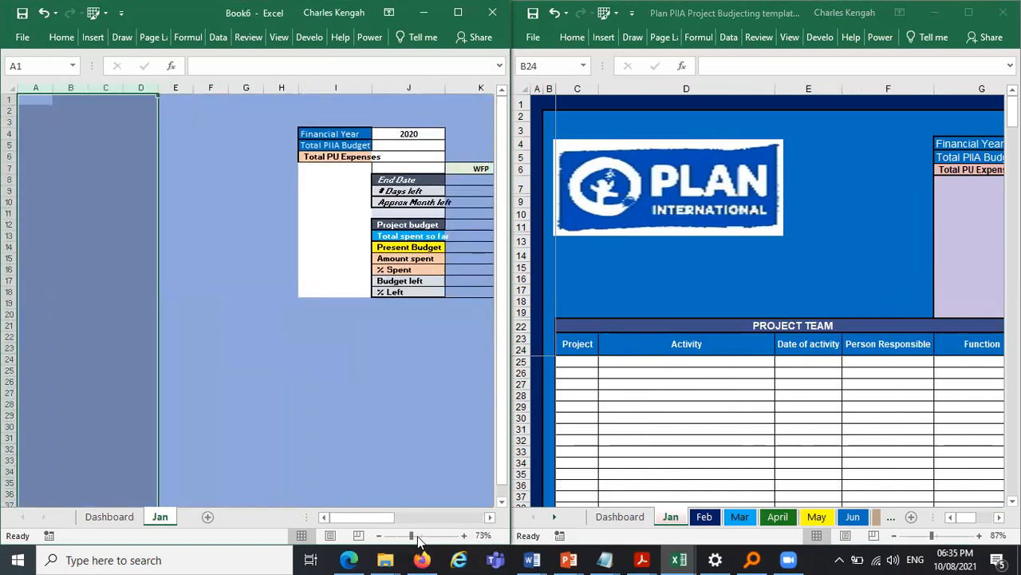
click(416, 535)
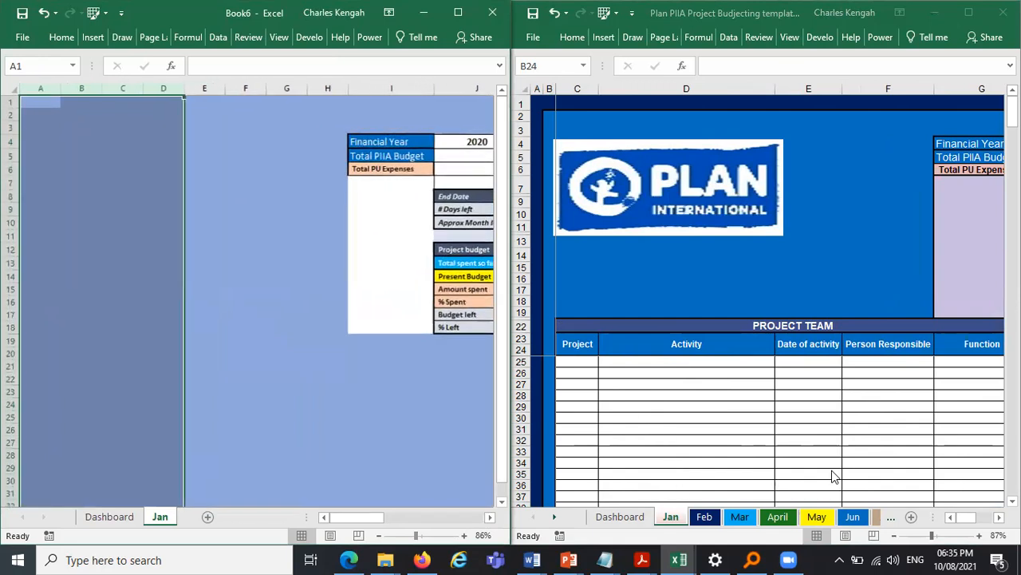
click(391, 430)
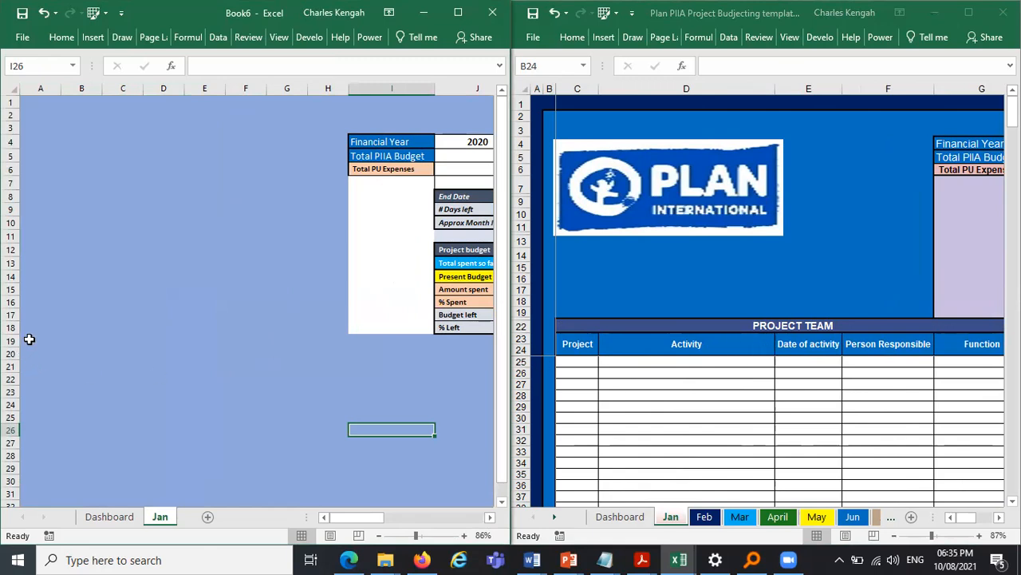
drag(48, 341, 424, 337)
drag(439, 418, 439, 440)
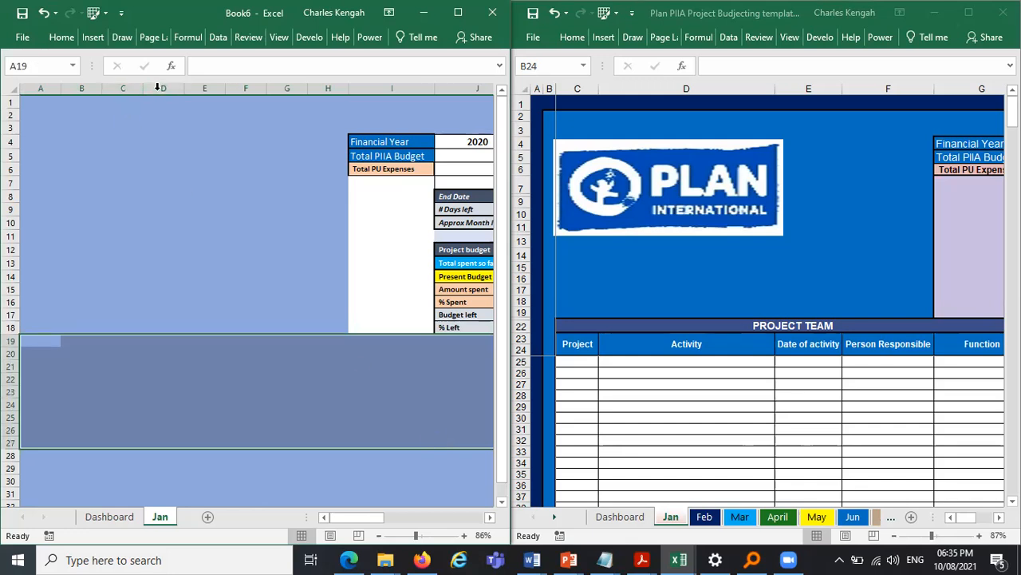
click(573, 345)
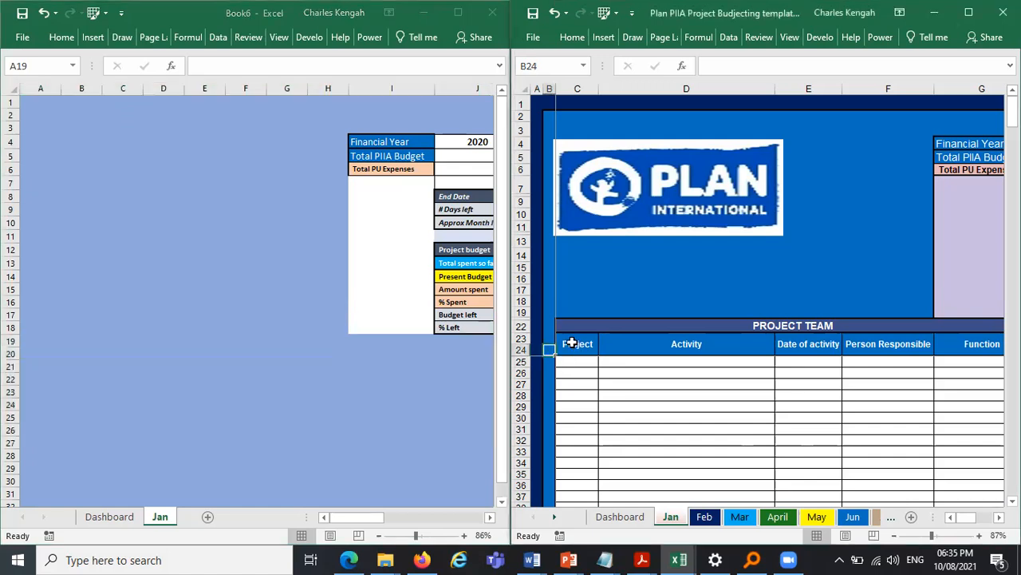
- Examine the Project Team header row and expenses columns of the original template's Jan sheet
key(Right)
key(Right)
key(Right)
key(Right)
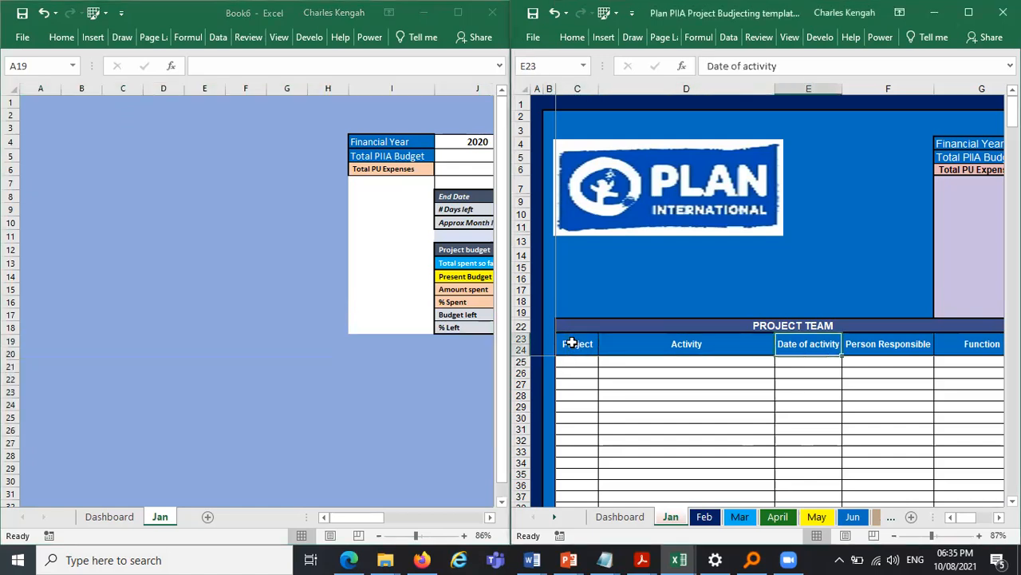
key(Right)
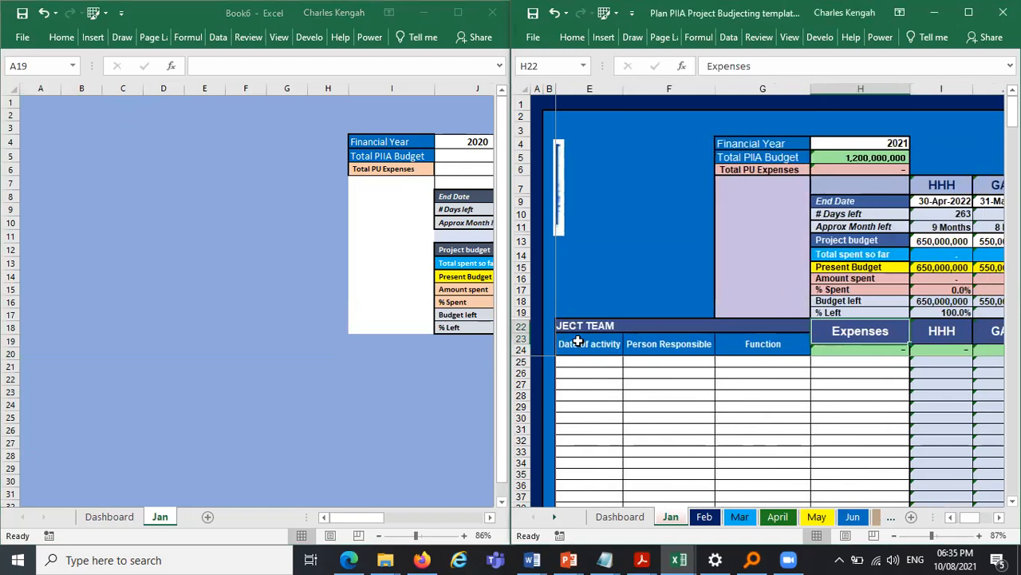
key(Left)
key(Left)
key(Left)
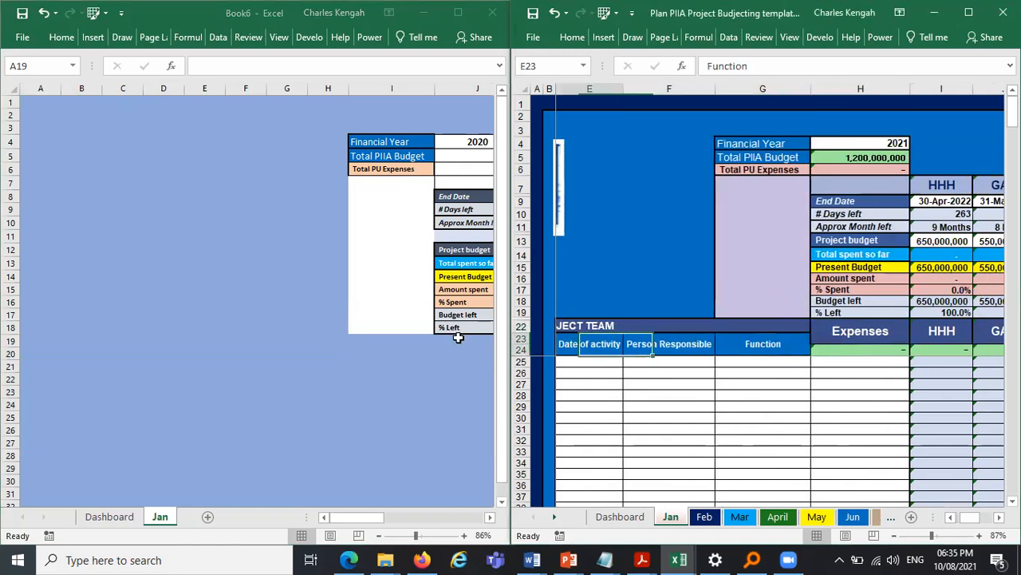
key(Left)
key(Left)
key(Left)
key(Left)
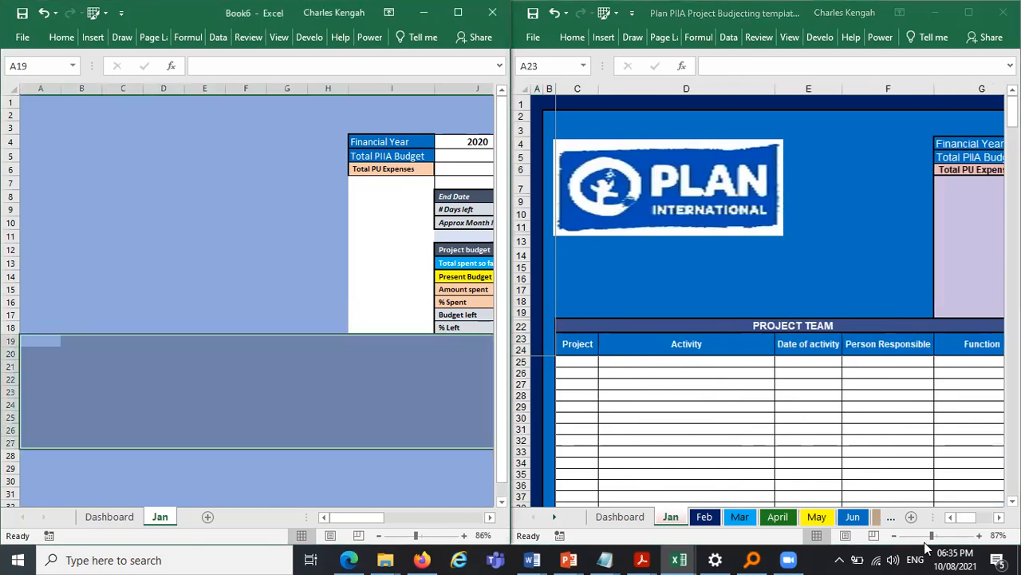
drag(969, 522, 954, 501)
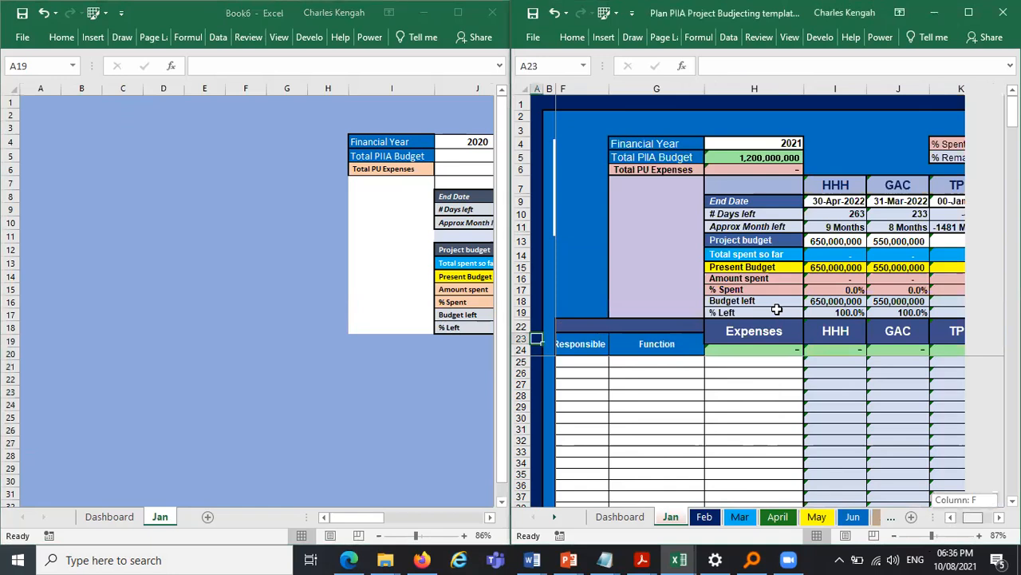
click(465, 343)
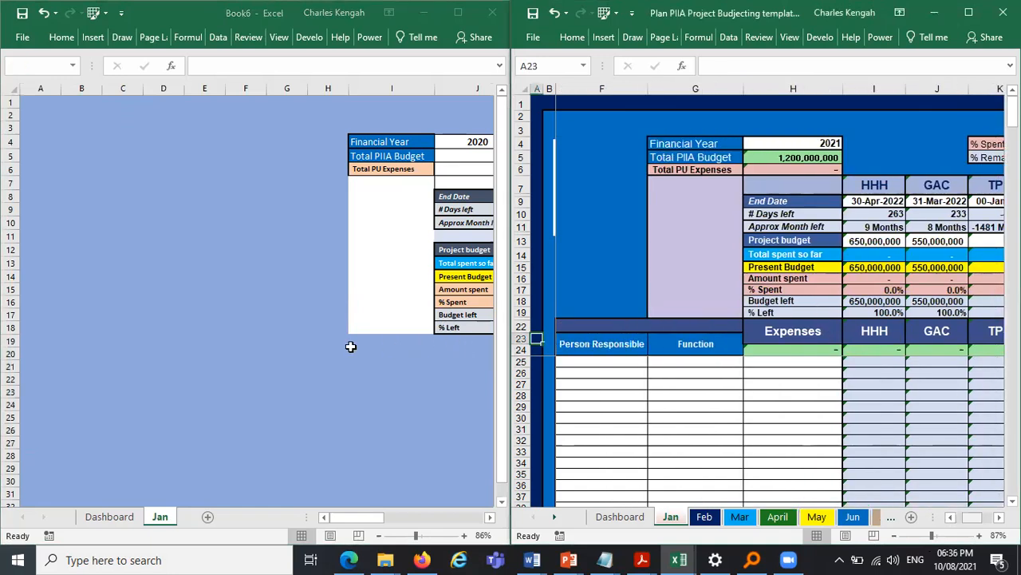
- Add cell borders to E19:J19 on the new Jan sheet
drag(289, 343, 200, 343)
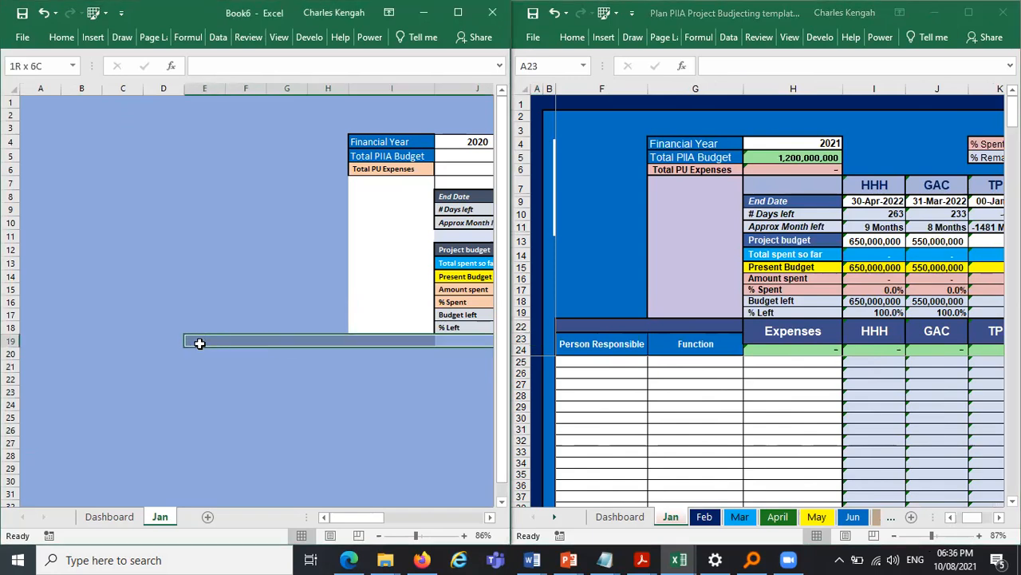
click(62, 37)
click(83, 89)
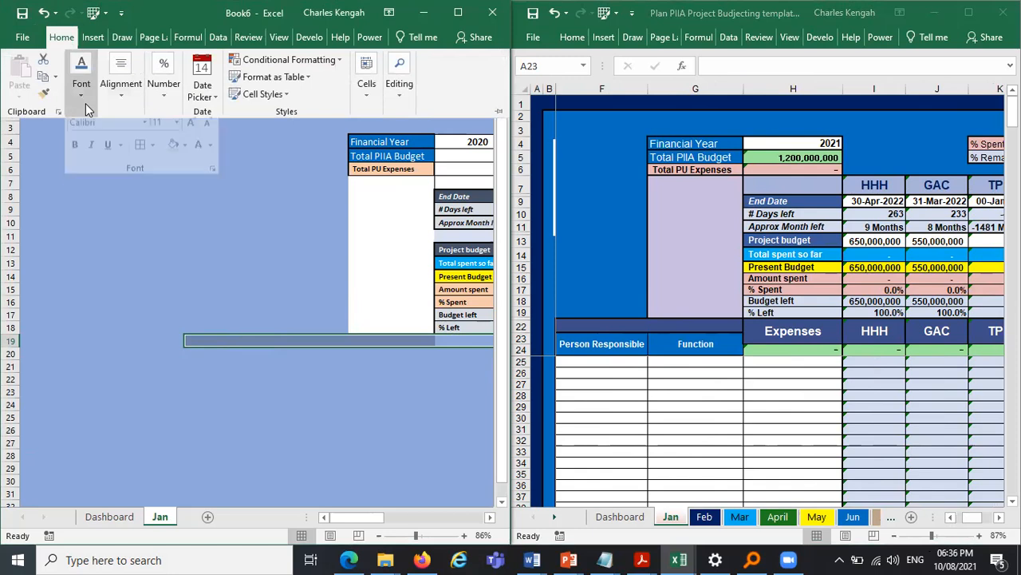
scroll(285, 322, right, 3)
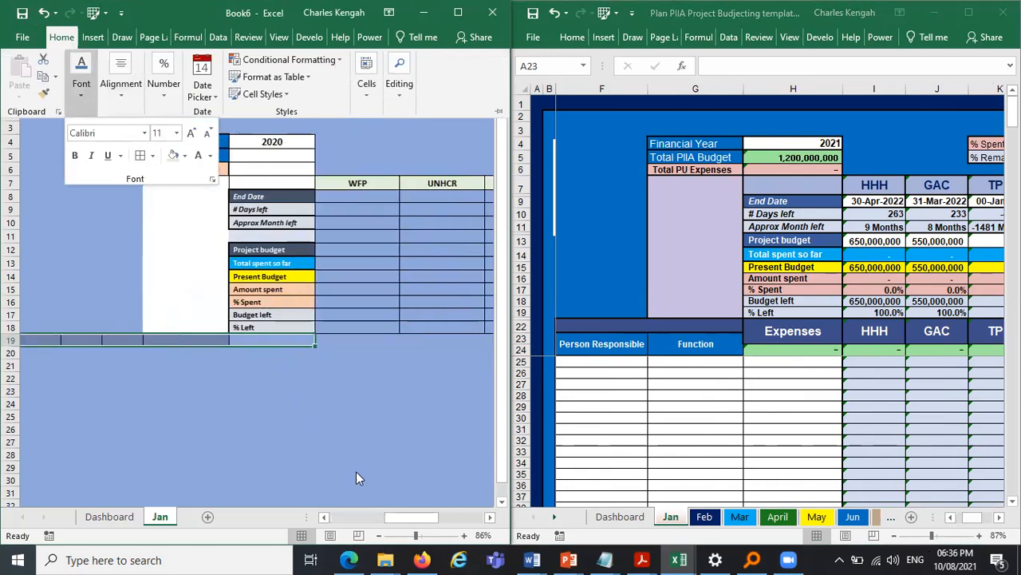
click(324, 517)
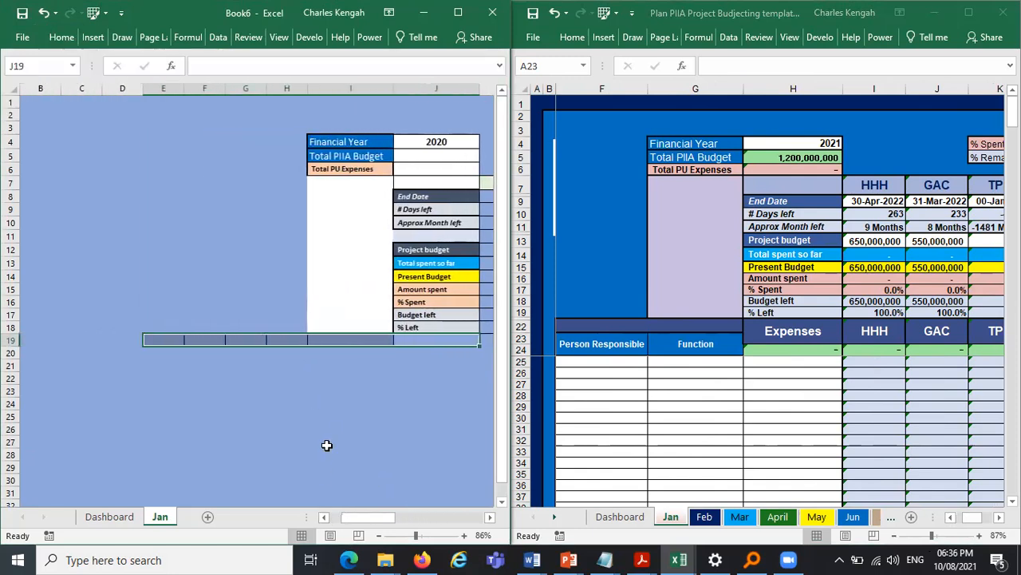
click(332, 417)
click(417, 340)
click(352, 339)
click(288, 340)
click(248, 338)
click(204, 338)
click(177, 340)
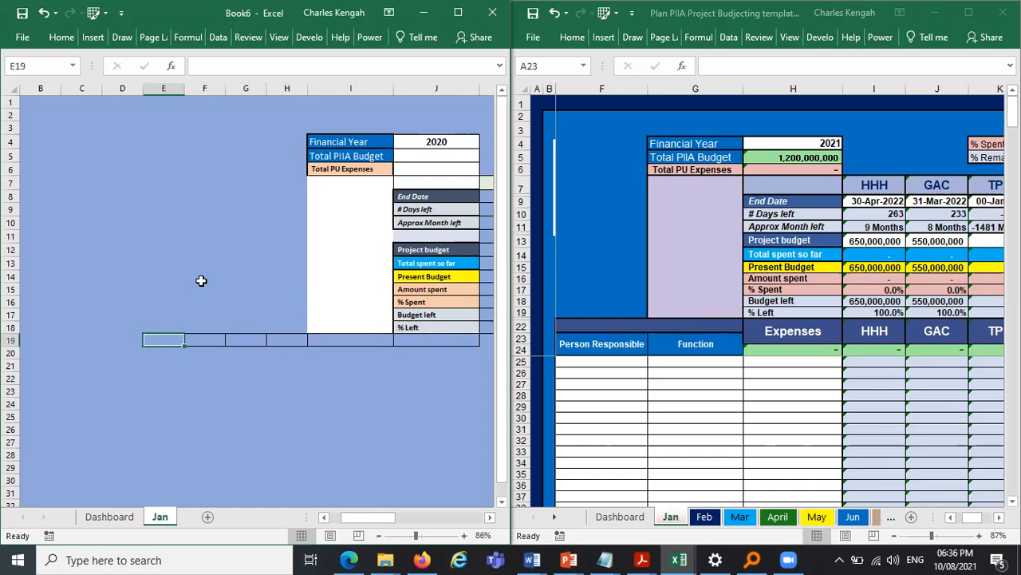
- Widen columns E to H and narrow columns B to D on the new Jan sheet
drag(275, 87, 221, 88)
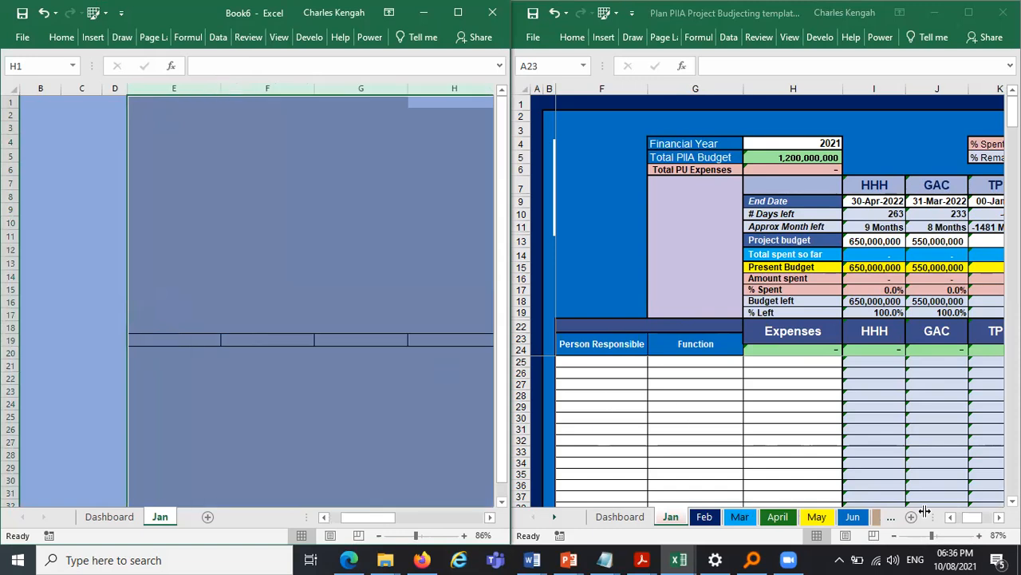
click(950, 518)
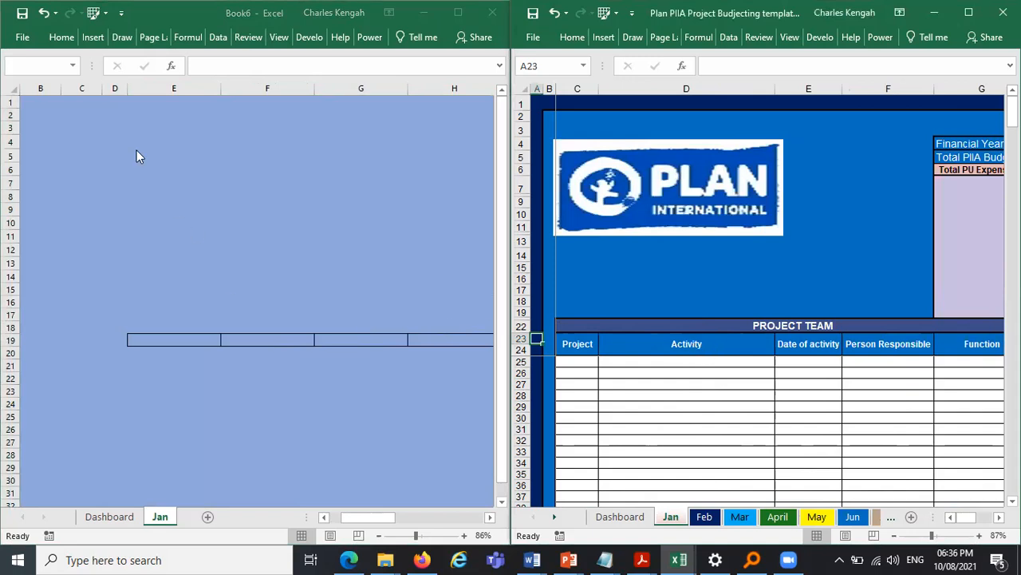
drag(101, 90, 37, 94)
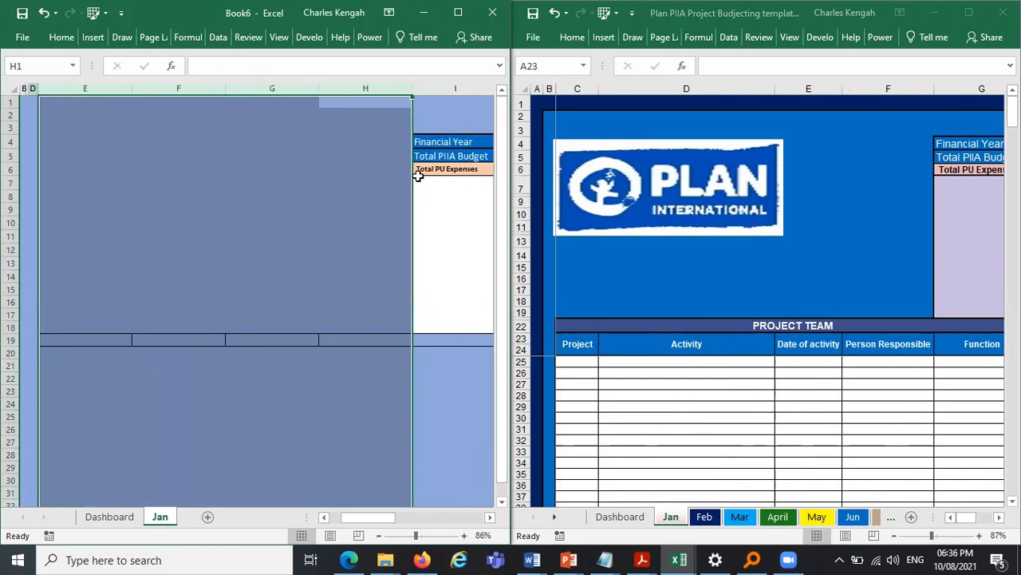
- Copy the Project, Activity, Date of activity, Person Responsible and Function headers from the original and paste them at E19
click(961, 373)
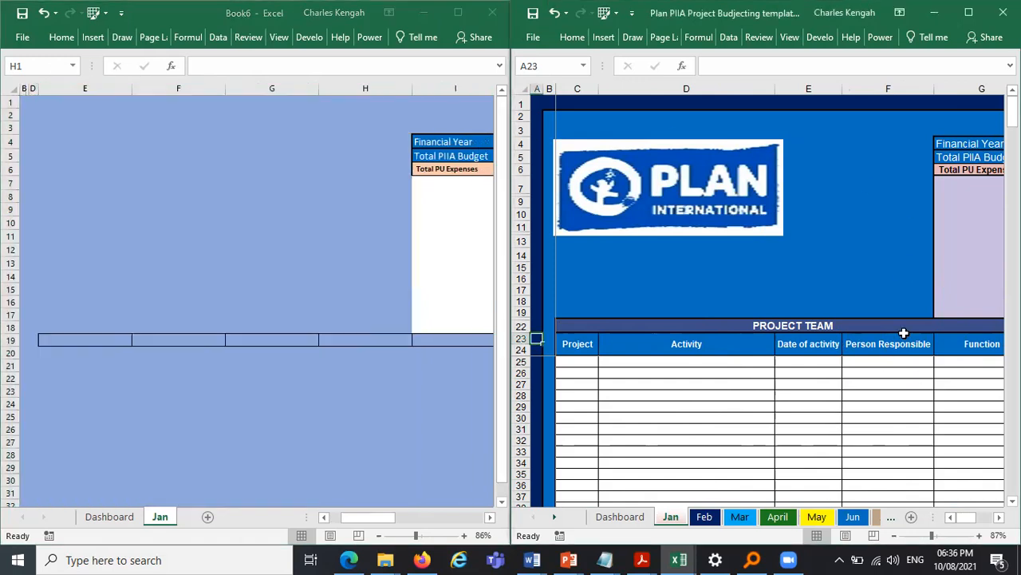
drag(582, 343, 758, 355)
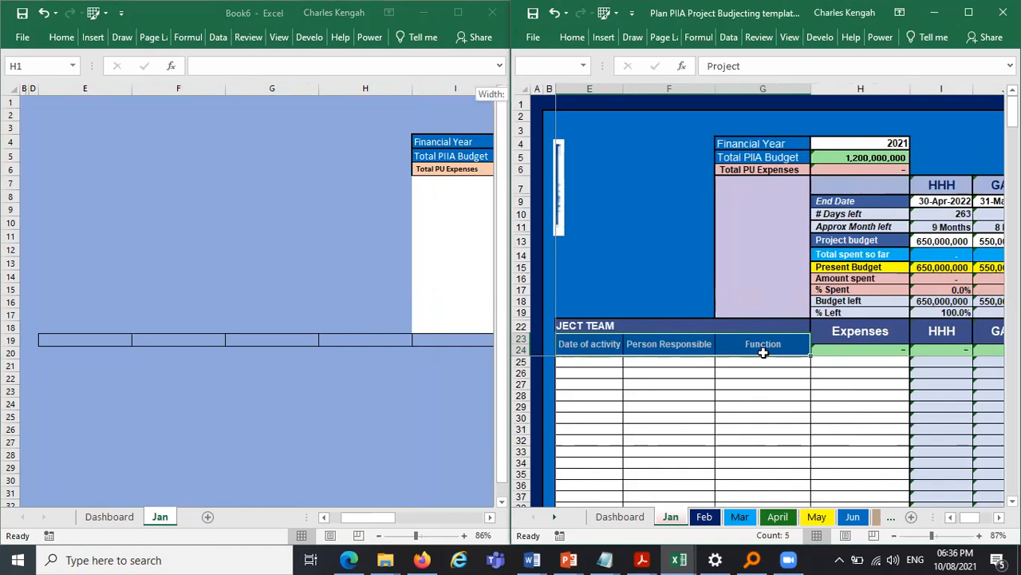
key(ctrl+c)
click(61, 341)
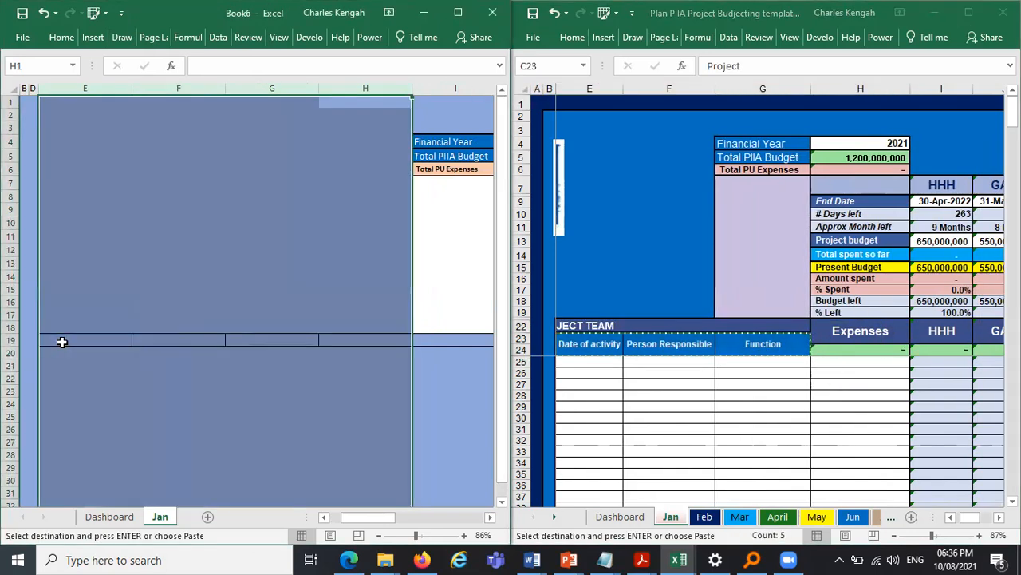
key(ctrl+v)
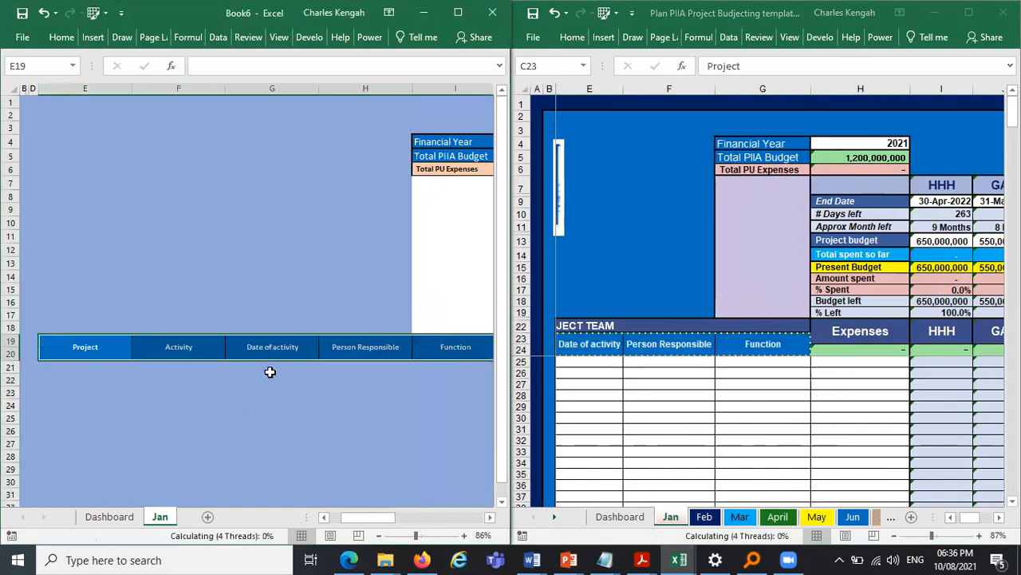
click(273, 366)
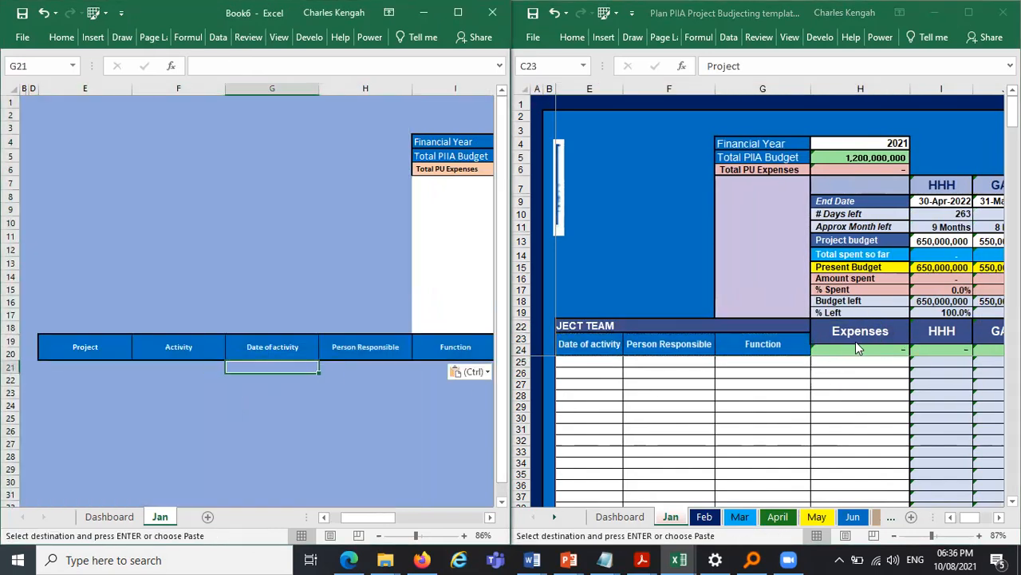
click(490, 517)
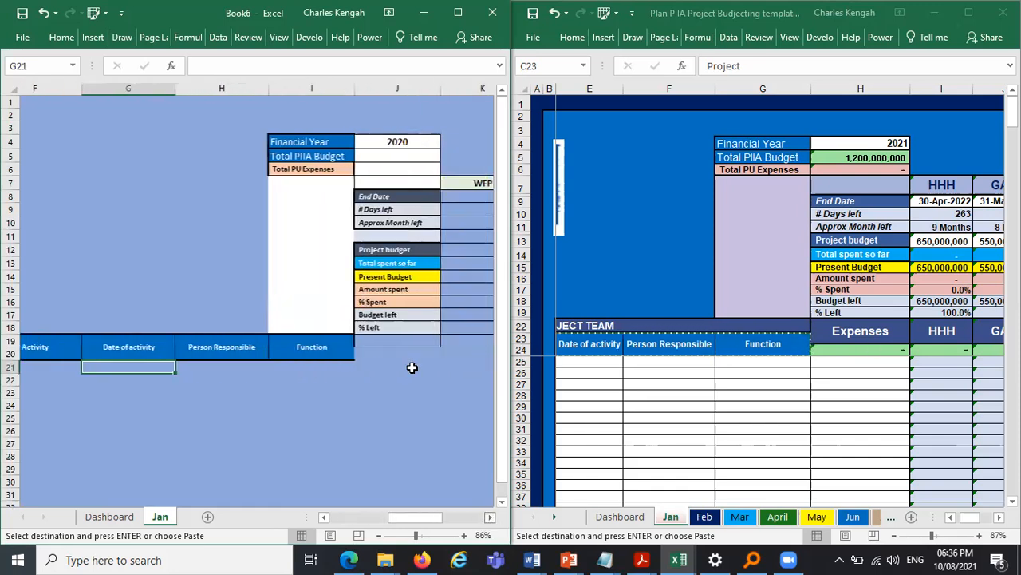
scroll(266, 338, right, 1)
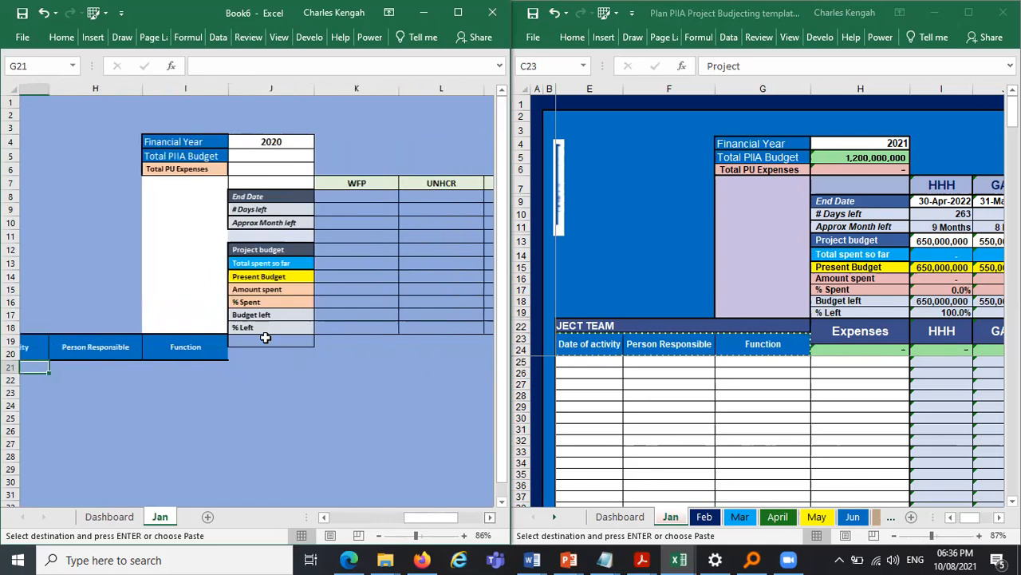
key(ctrl+v)
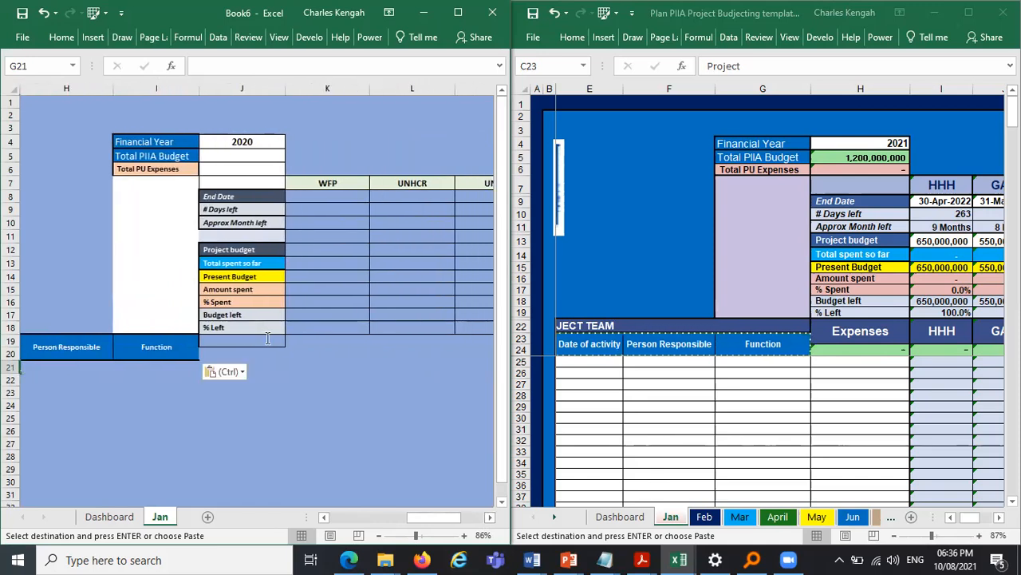
- Enter the header EXPENSES in J19
click(268, 338)
key(Caps_Lock)
text(EXPENSES)
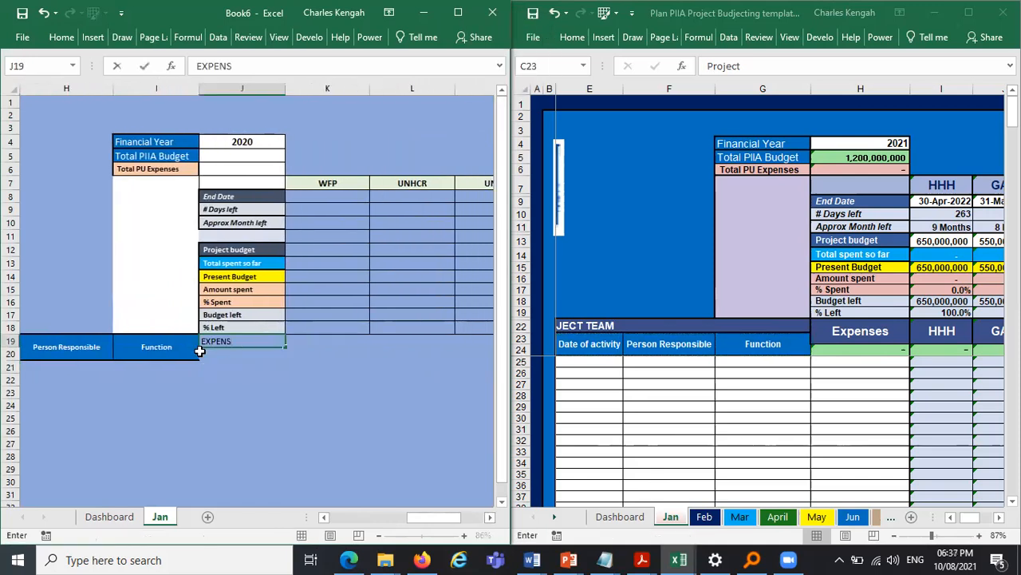
key(Return)
- Apply the Function header's formatting to J19:J20 with the Format Painter
click(164, 350)
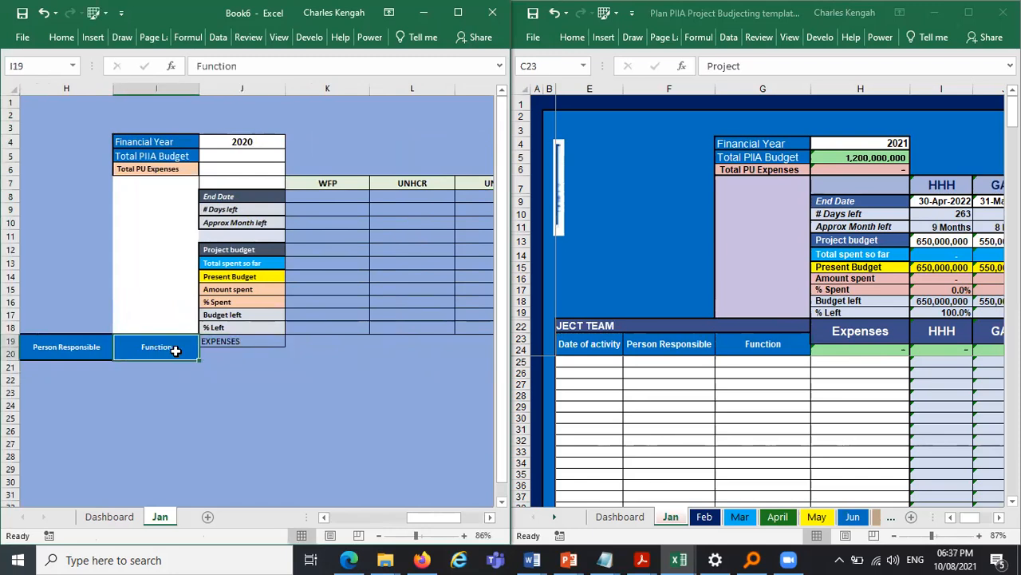
click(217, 342)
click(177, 351)
click(56, 38)
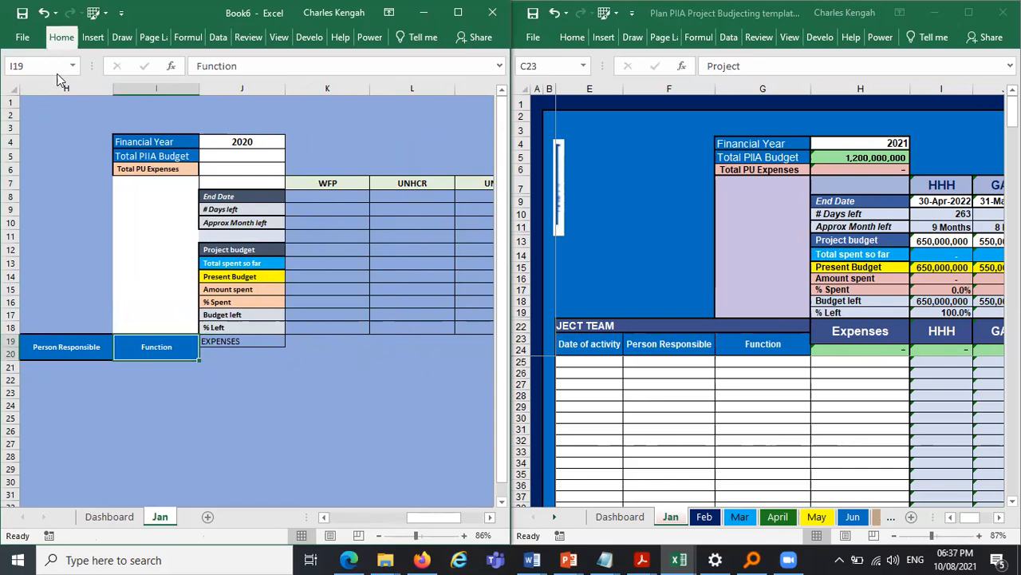
drag(238, 346, 239, 352)
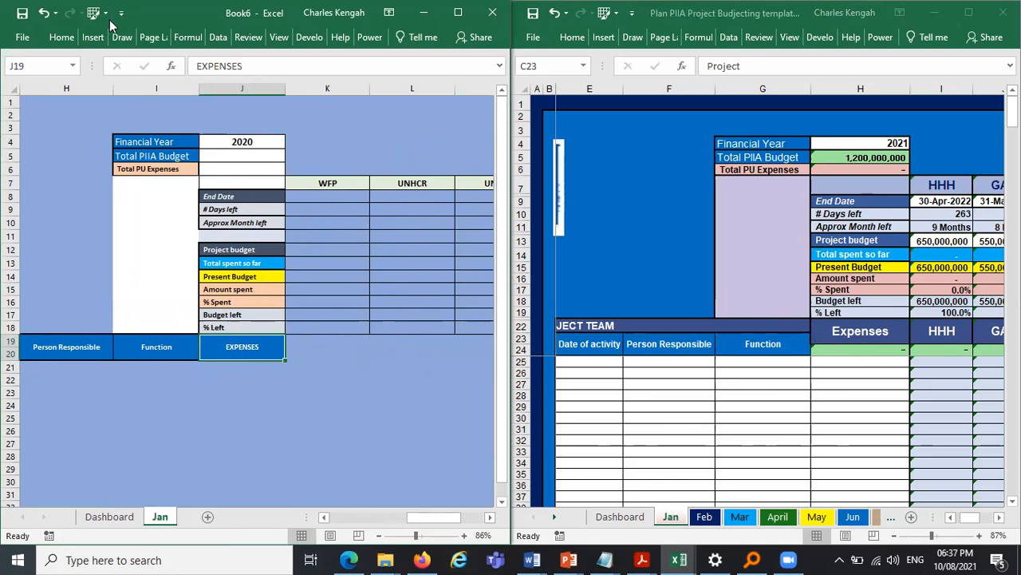
- Unmerge cells J19:J20
click(62, 36)
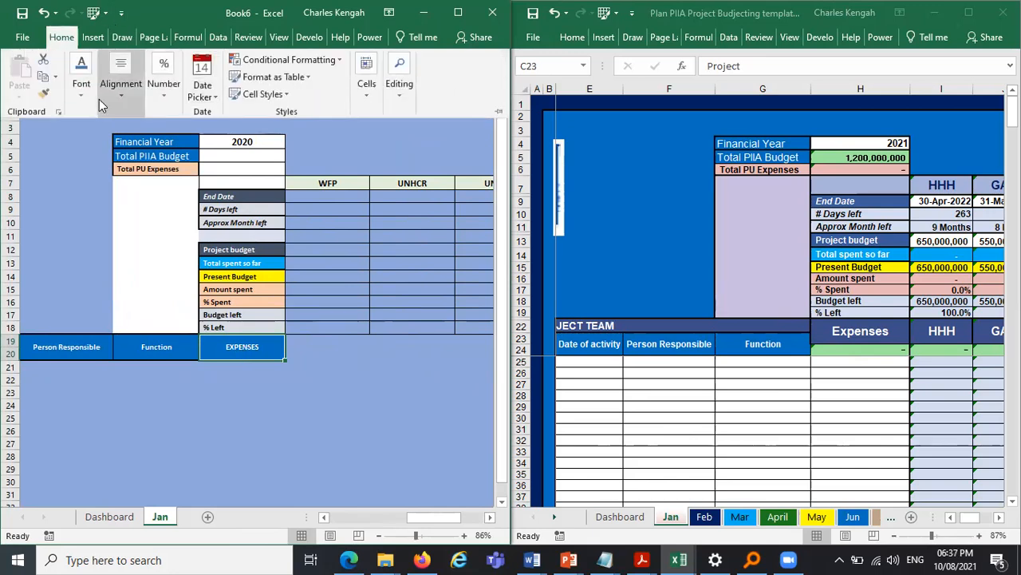
click(106, 99)
click(237, 156)
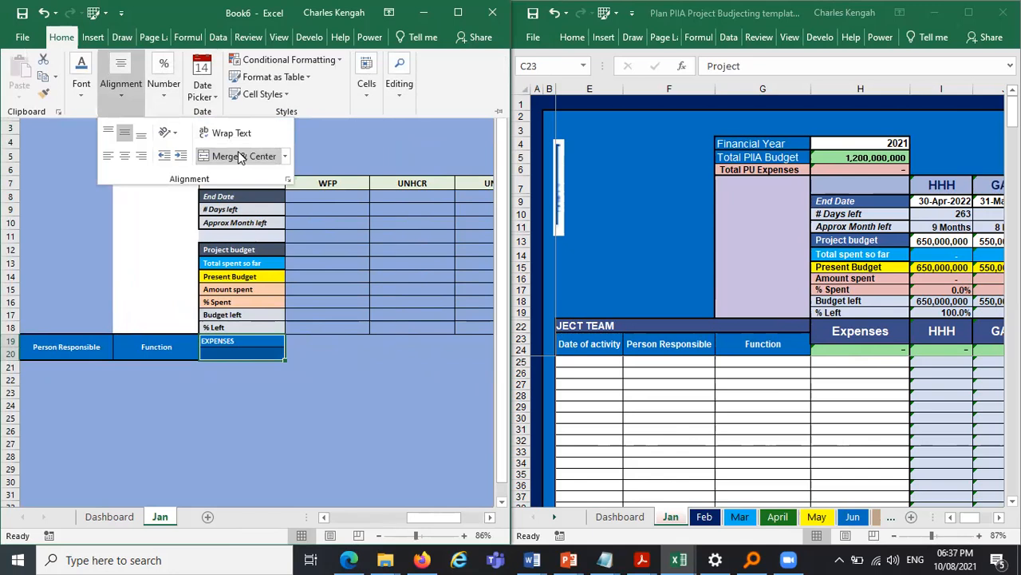
click(269, 344)
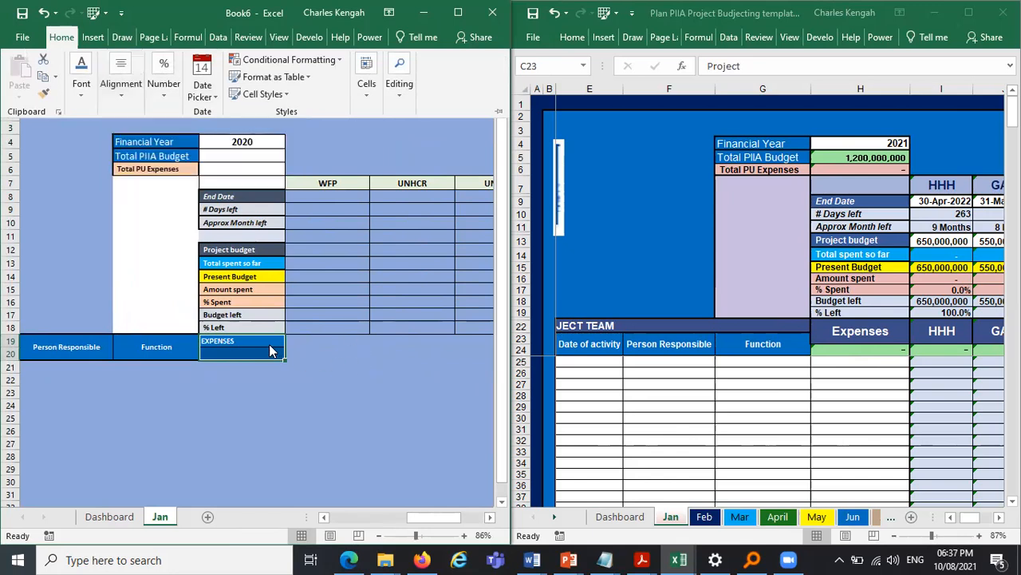
click(268, 342)
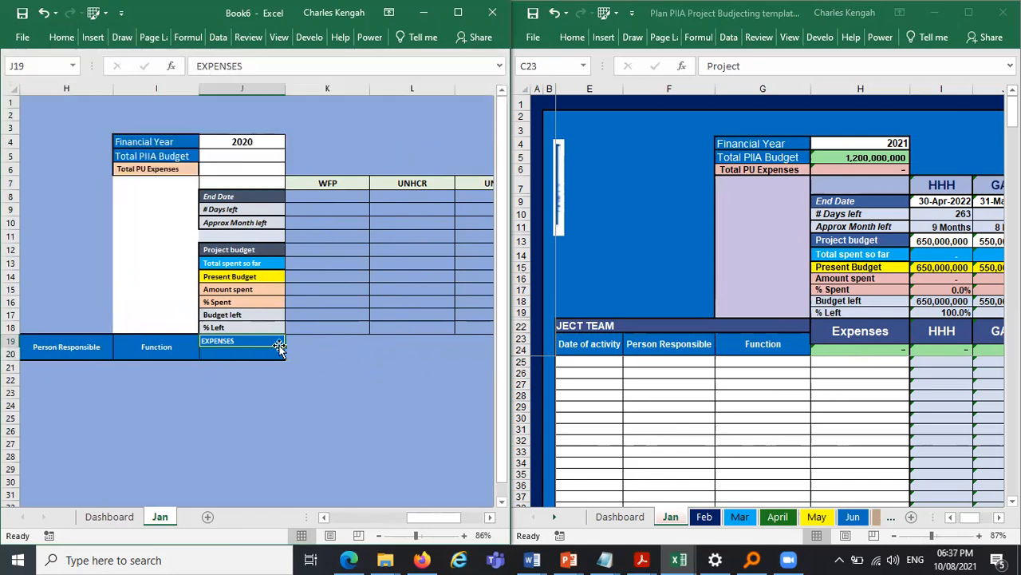
- Fill EXPENSES down into J20, then clear the duplicate from J20
drag(283, 360, 227, 353)
click(227, 354)
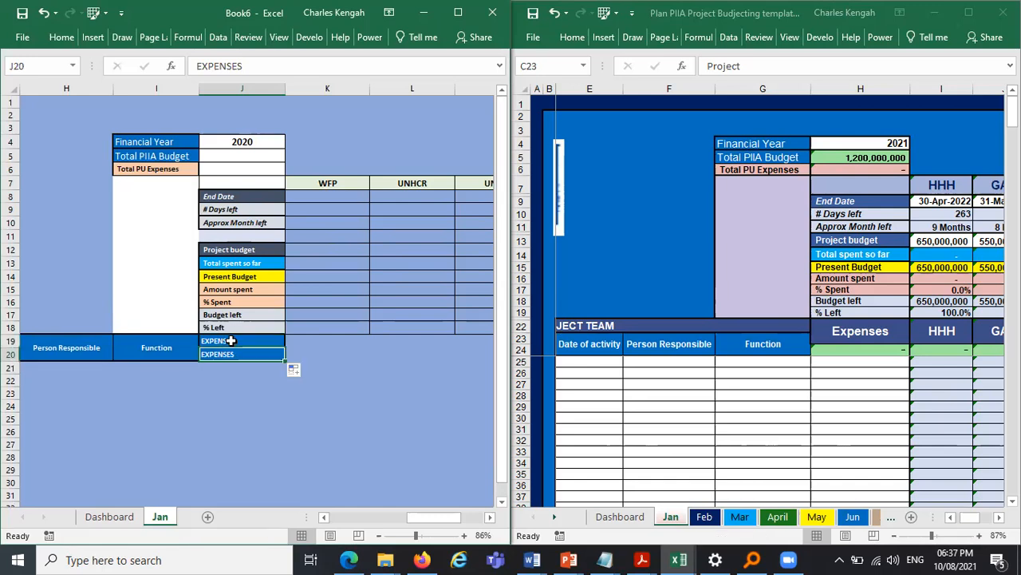
click(230, 341)
key(Delete)
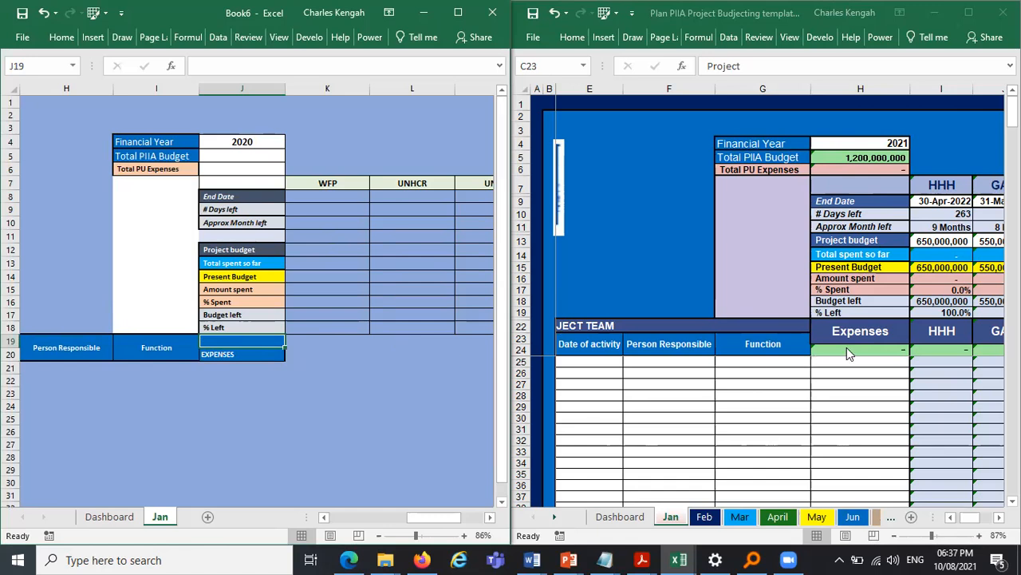
key(ctrl+z)
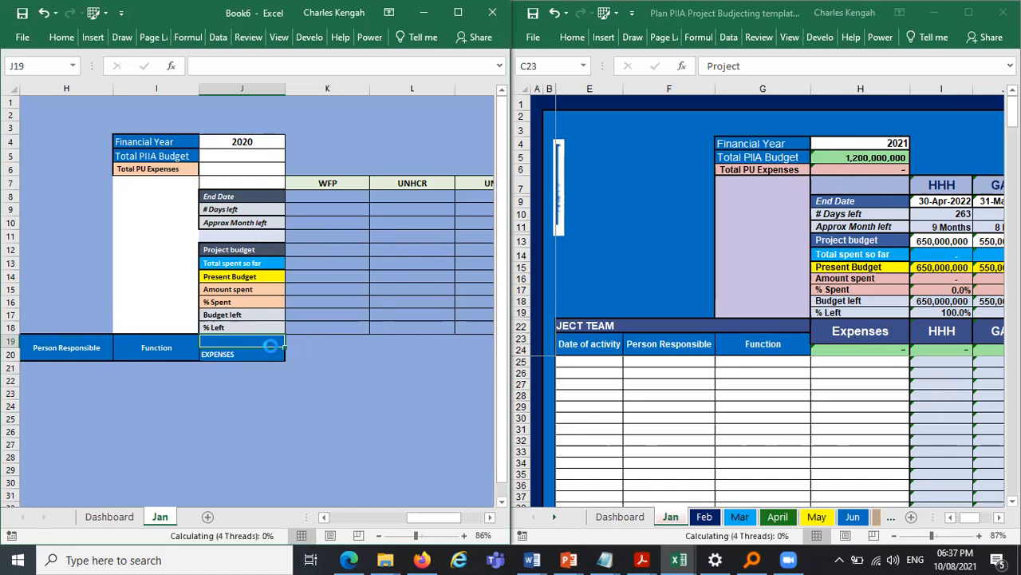
click(259, 359)
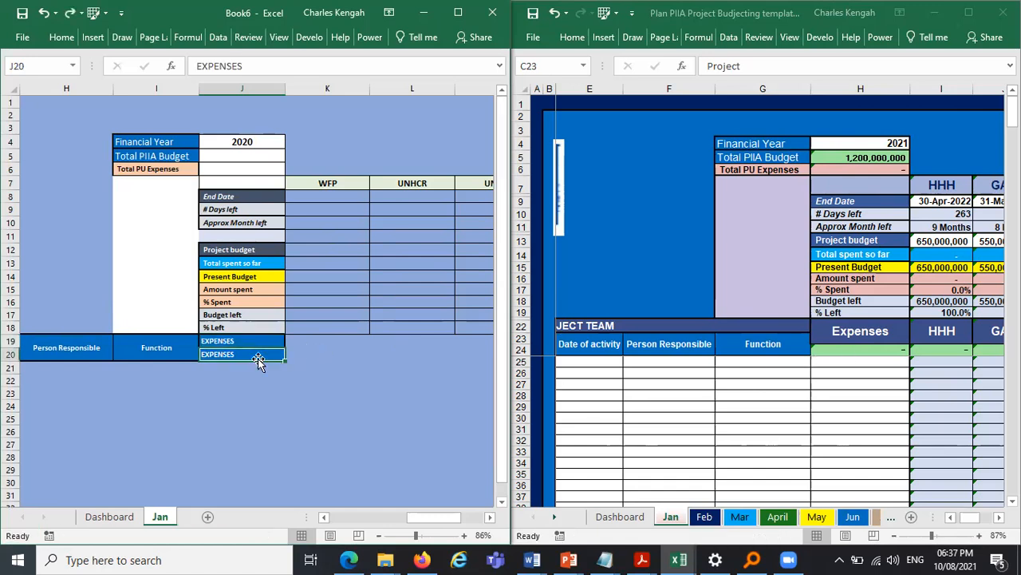
key(Delete)
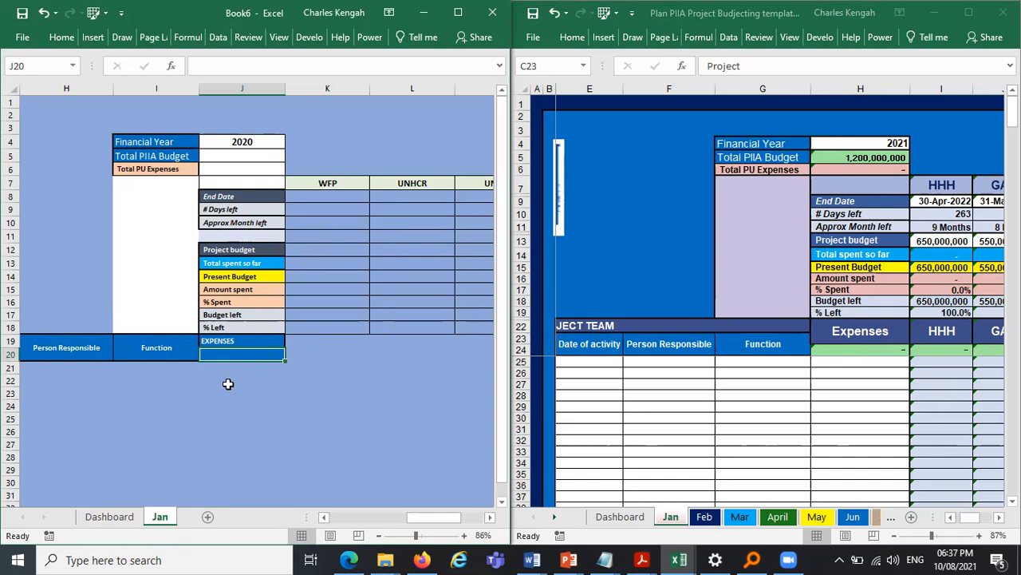
- Center the EXPENSES header in J19
click(239, 338)
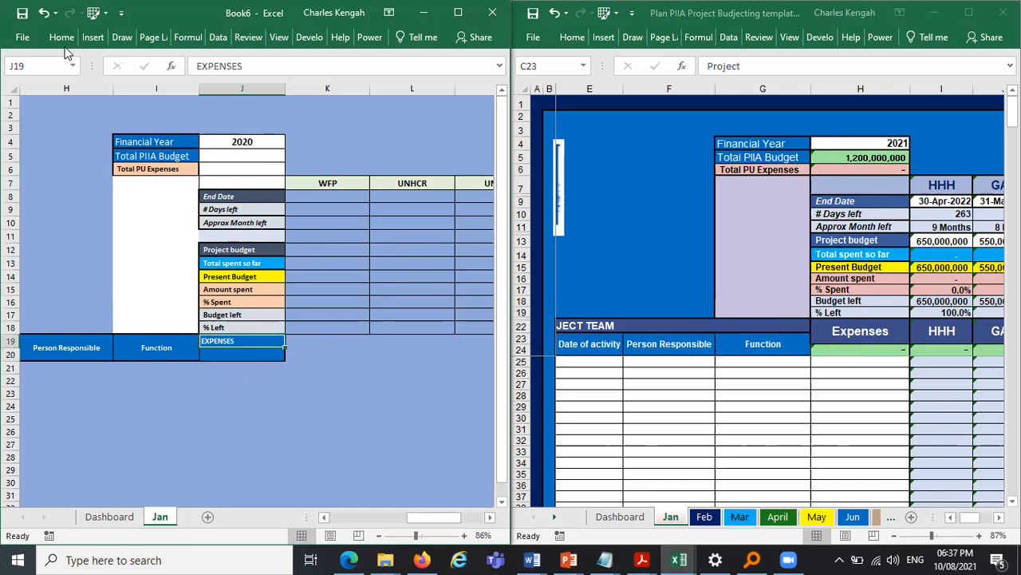
click(121, 84)
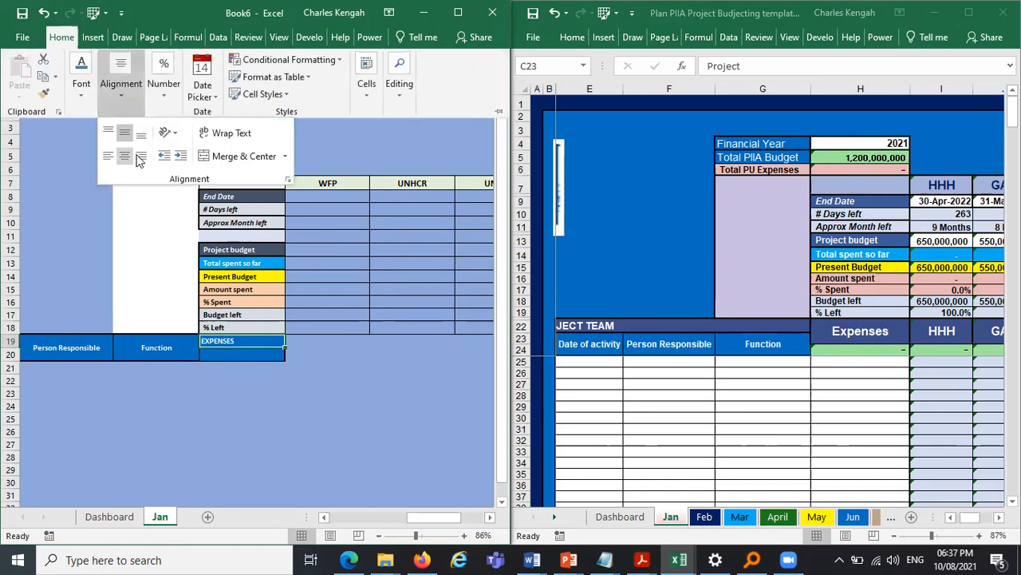
click(135, 157)
click(327, 380)
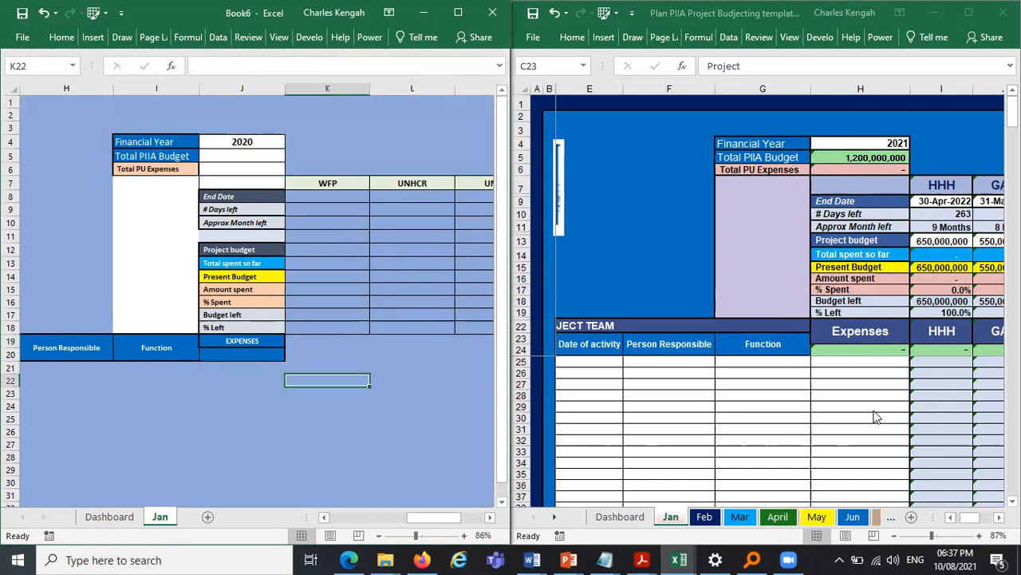
- Delete the narrow spacer columns between column A and the Project column
click(820, 547)
drag(977, 522, 944, 520)
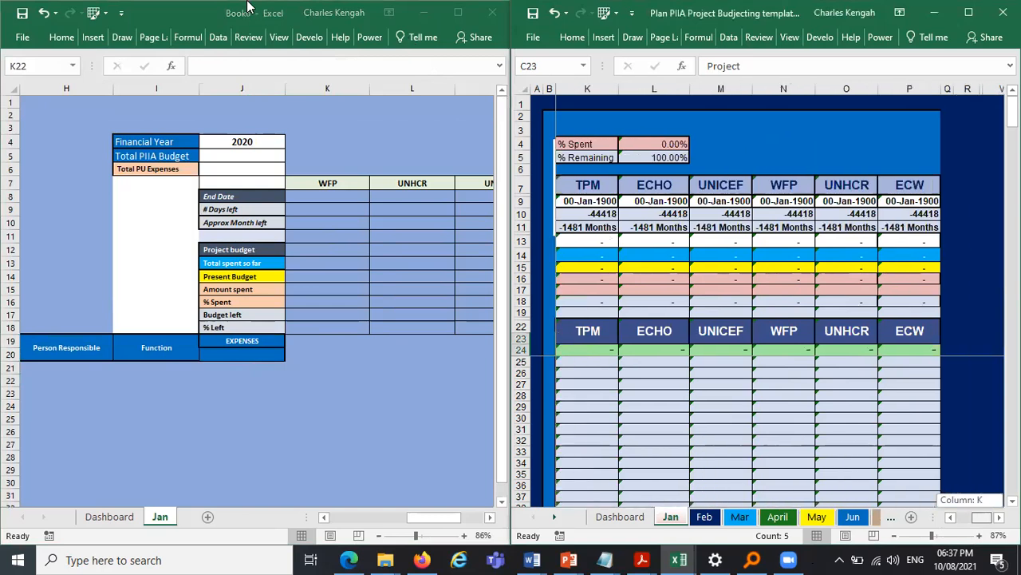
double_click(215, 14)
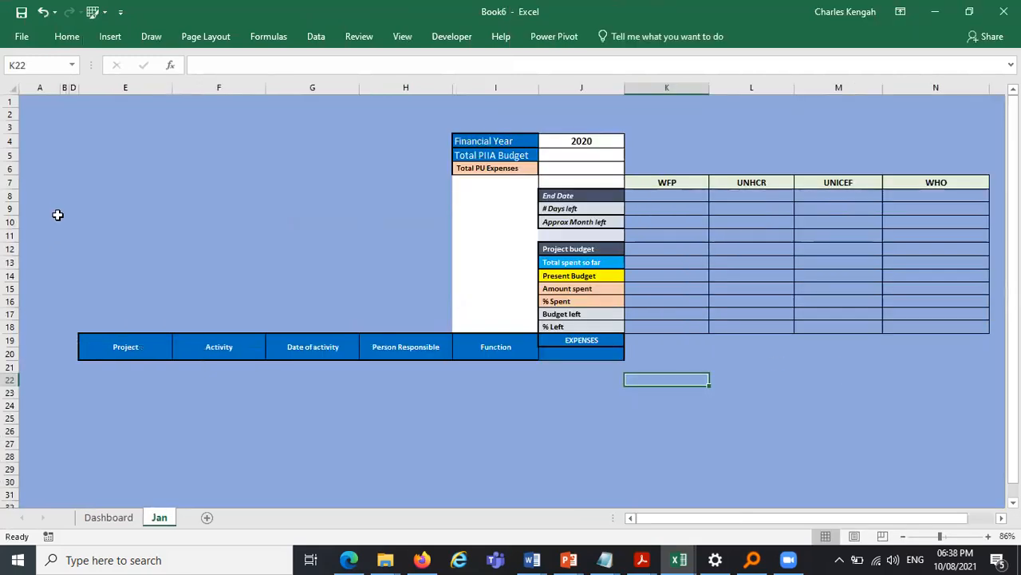
mouse_move(71, 87)
mouse_down()
mouse_move(44, 89)
mouse_move(63, 87)
mouse_up()
right_click(67, 95)
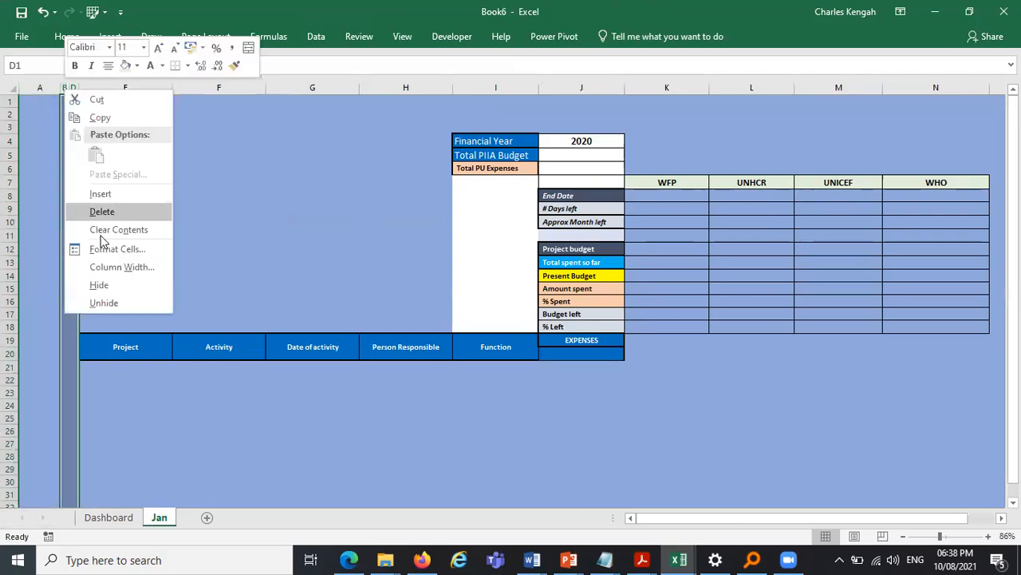
click(111, 212)
- Narrow column A to a thin margin
click(36, 88)
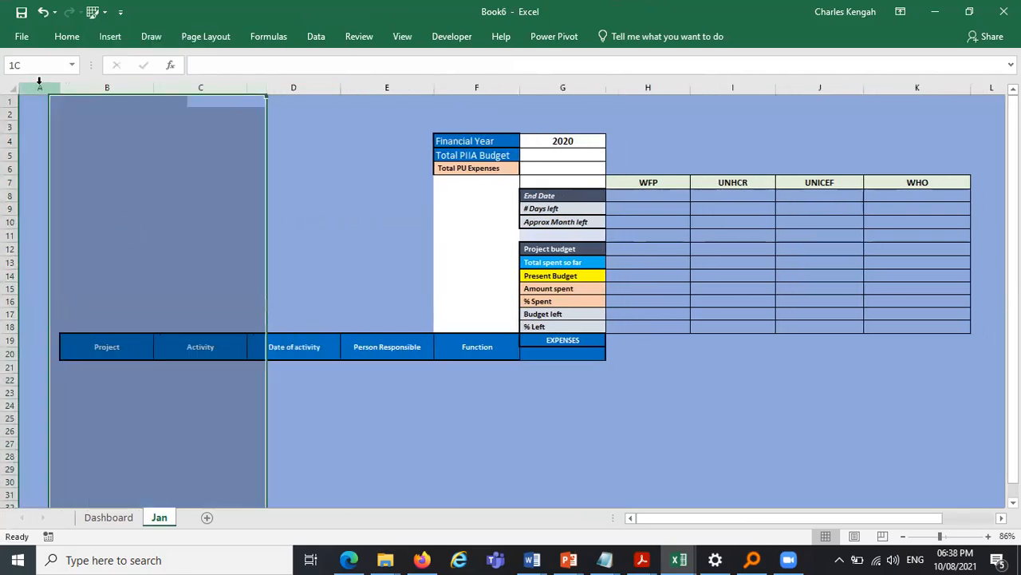
drag(58, 90, 28, 101)
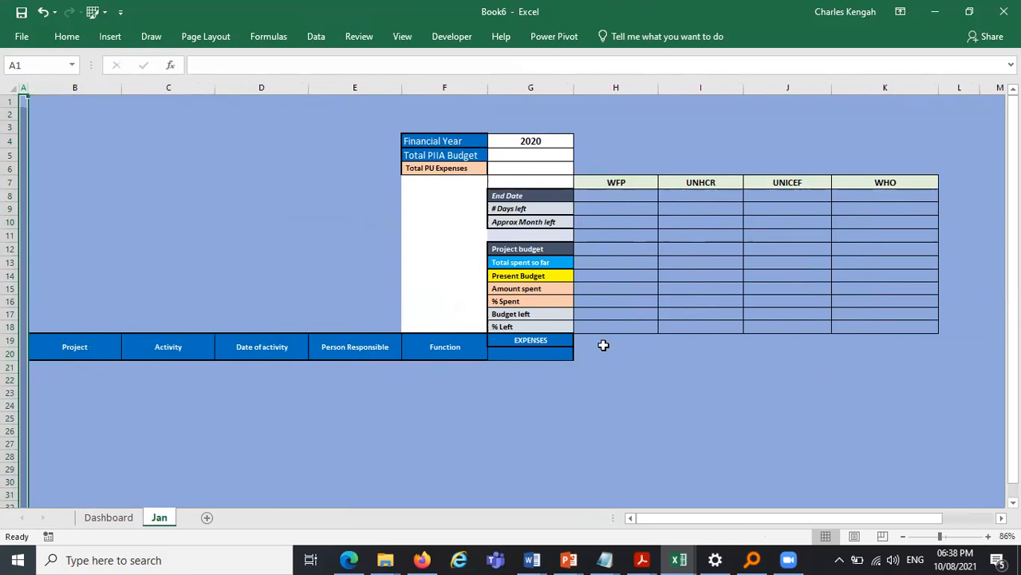
click(629, 405)
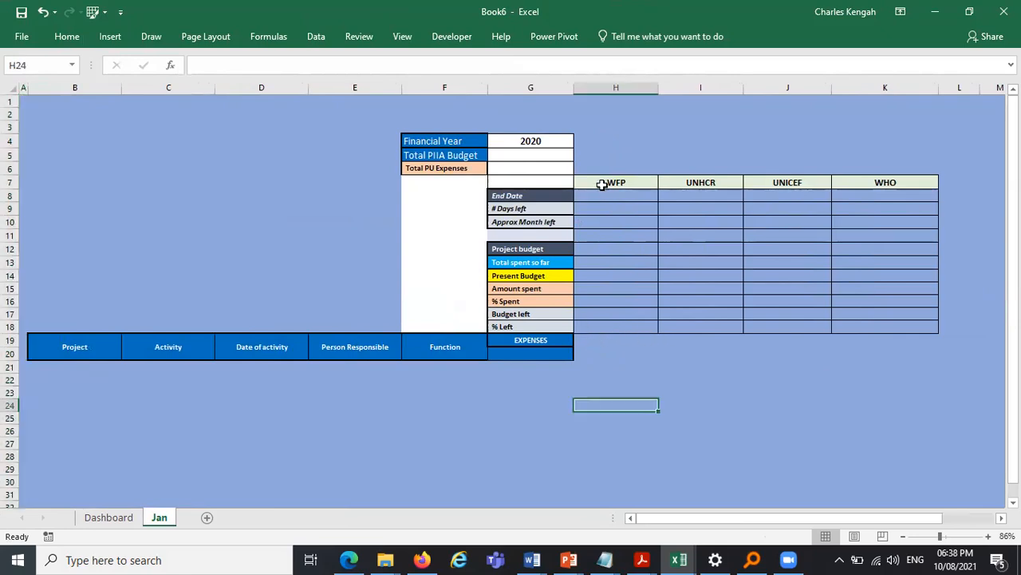
- Enter =H7 across H19:K20 to link the project names, then undo it
drag(590, 340, 886, 348)
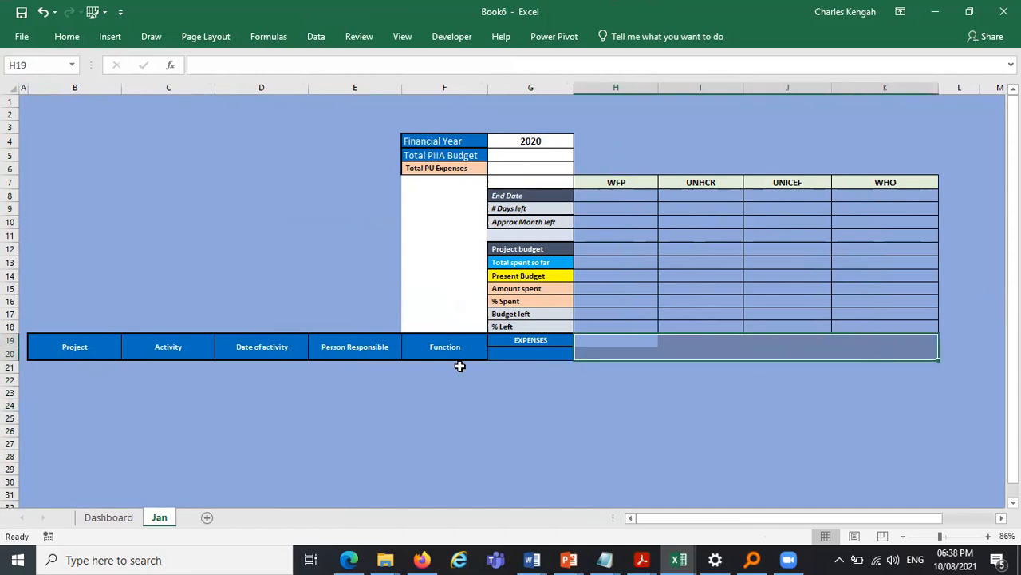
click(70, 346)
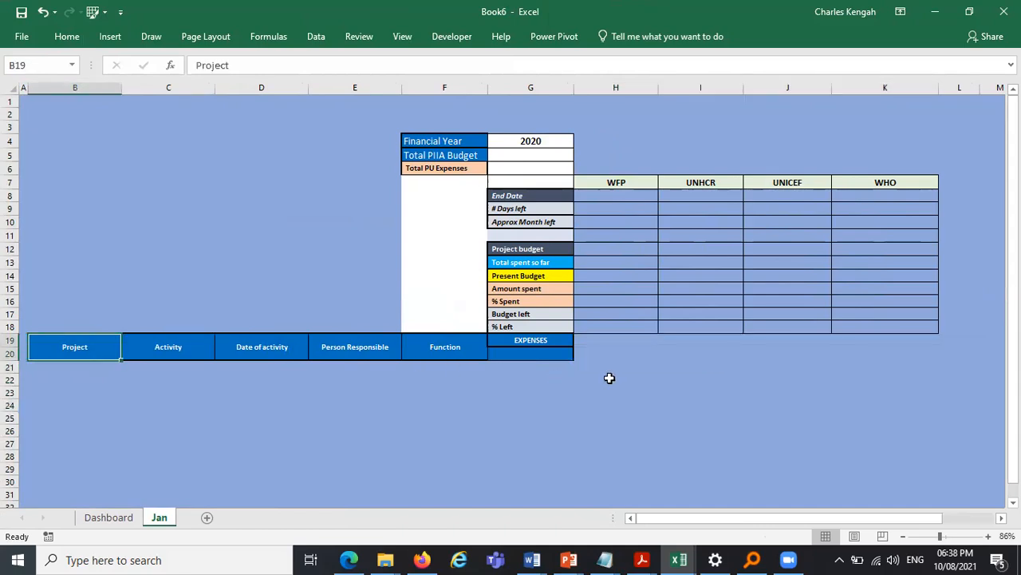
drag(608, 182, 868, 178)
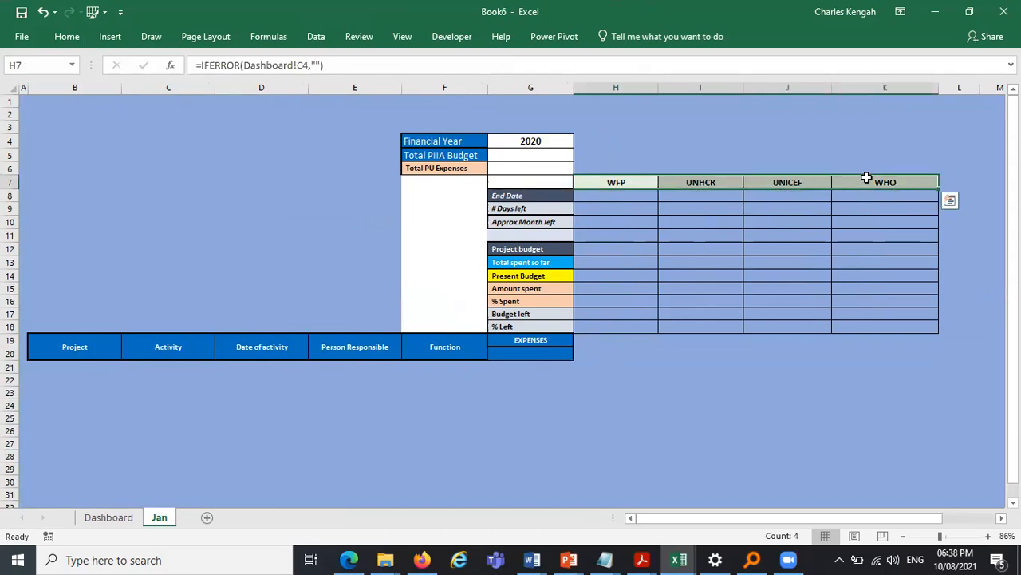
drag(588, 338, 881, 359)
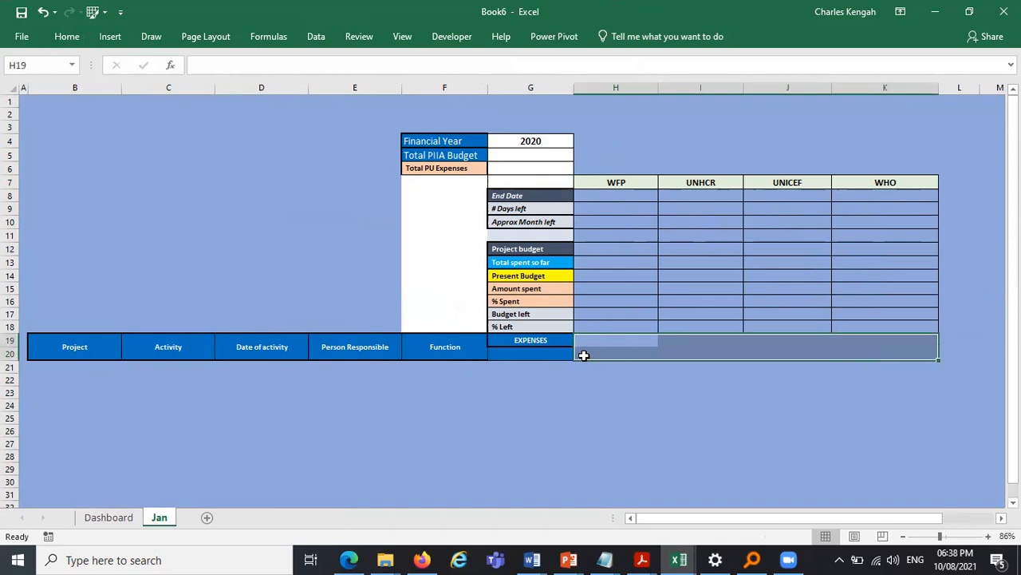
drag(583, 351, 932, 348)
text(=)
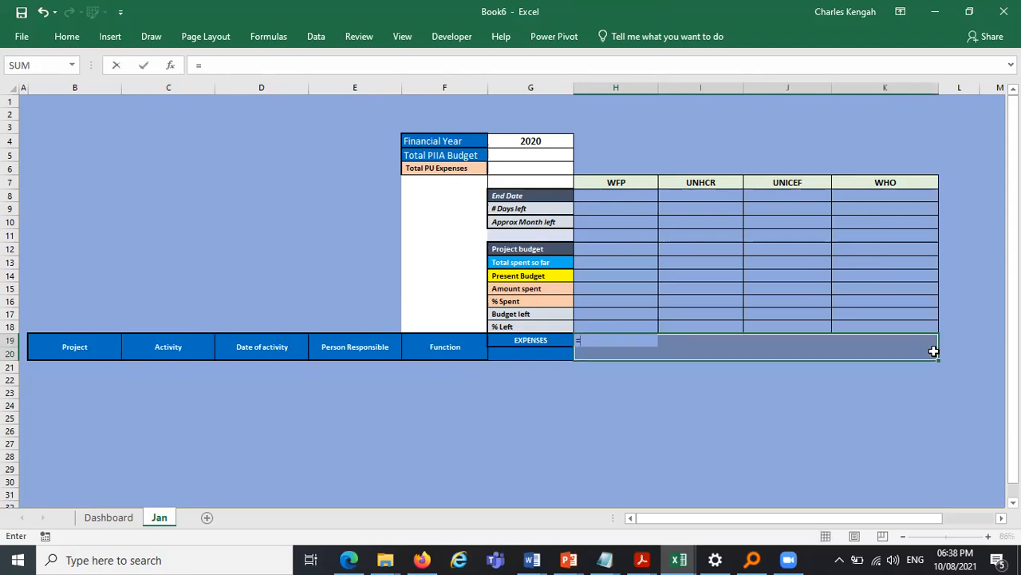
click(625, 182)
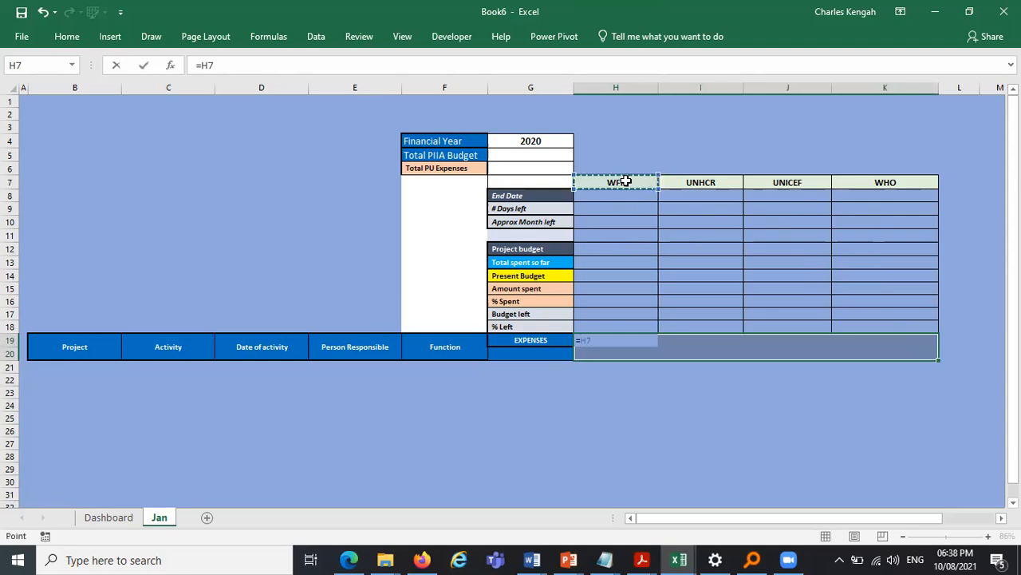
key(ctrl+Return)
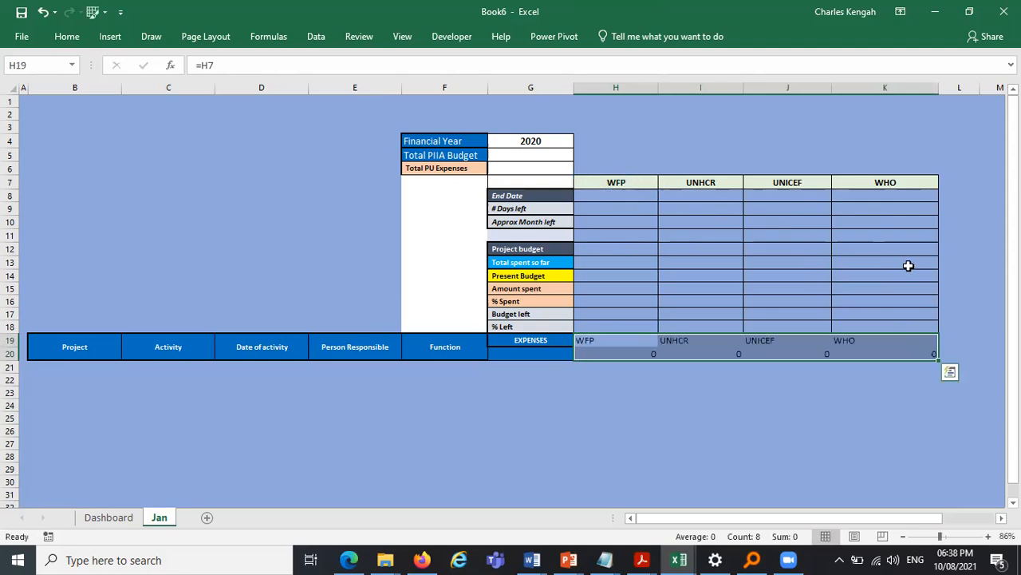
click(835, 403)
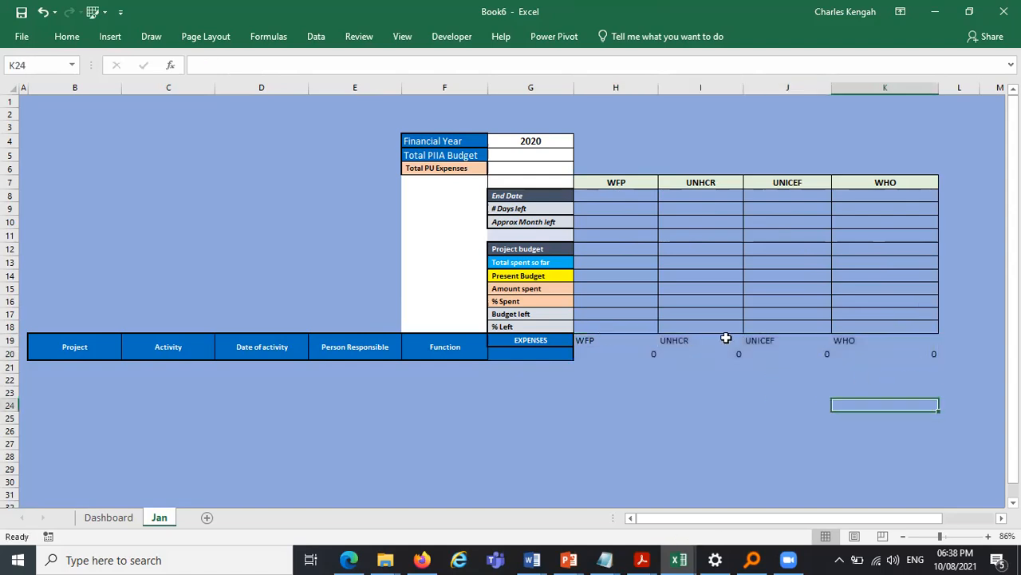
key(ctrl+z)
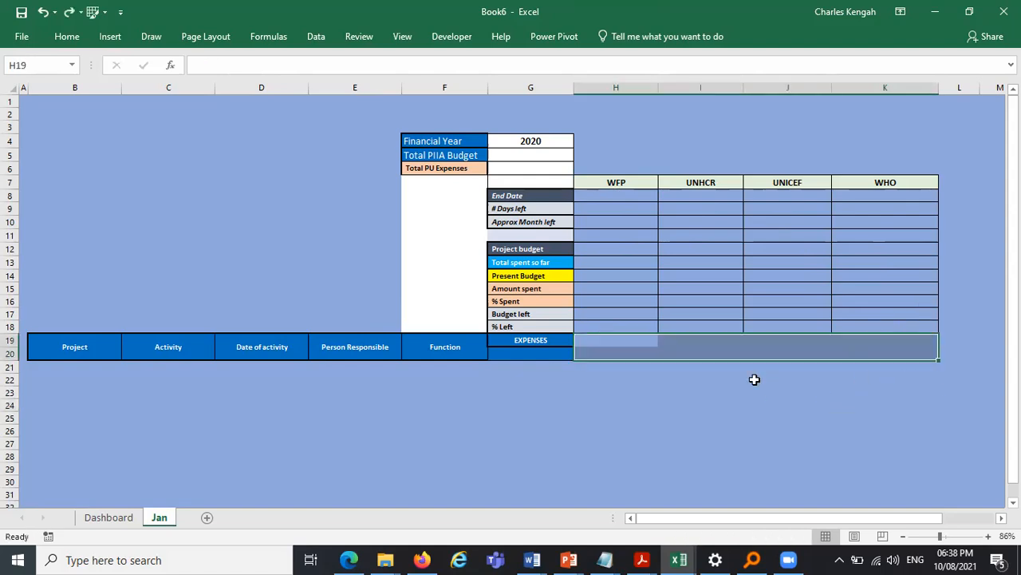
- Copy the Project header's formatting onto H19:K20 with the Format Painter
click(684, 392)
drag(590, 339, 910, 337)
drag(102, 353, 346, 337)
click(64, 348)
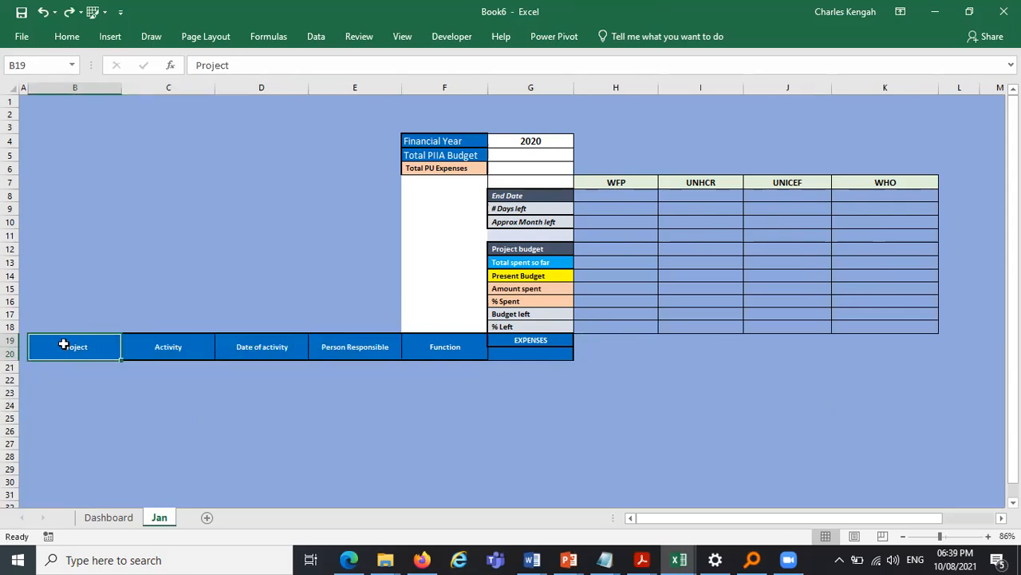
click(81, 33)
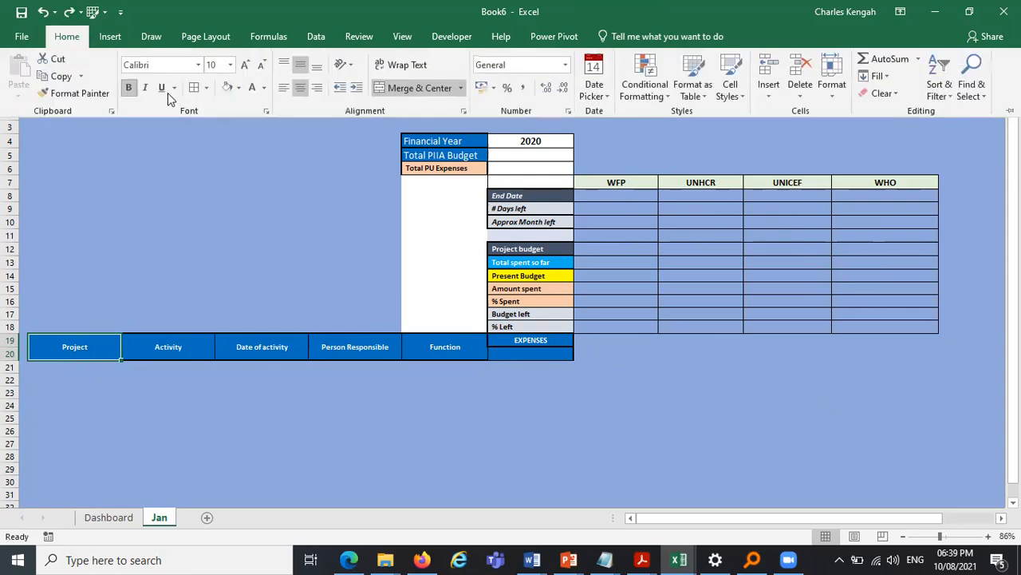
click(86, 94)
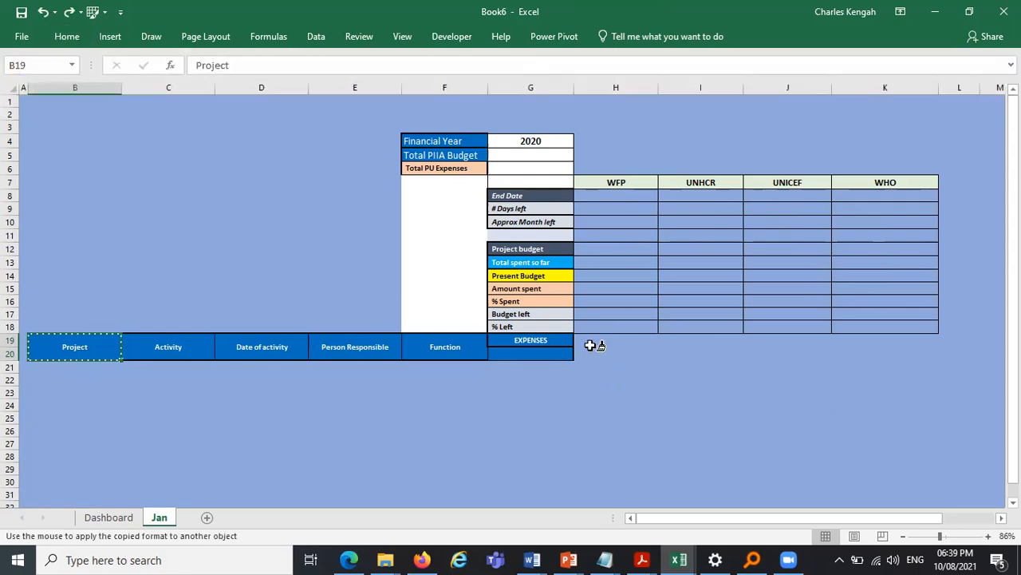
click(590, 345)
drag(658, 361, 921, 386)
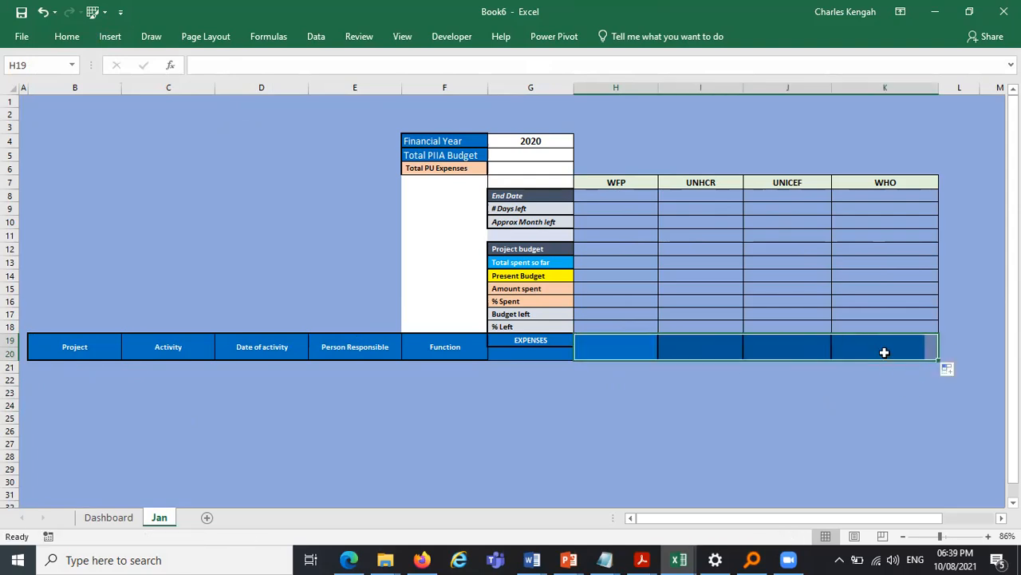
click(805, 454)
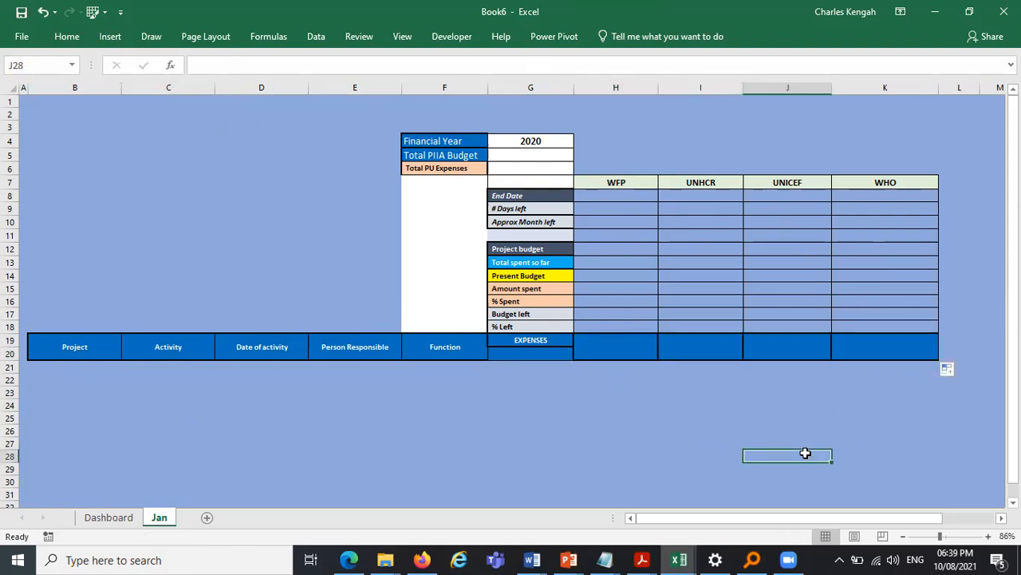
- Widen columns H to K slightly
click(852, 88)
shift+click(650, 89)
drag(650, 89, 660, 91)
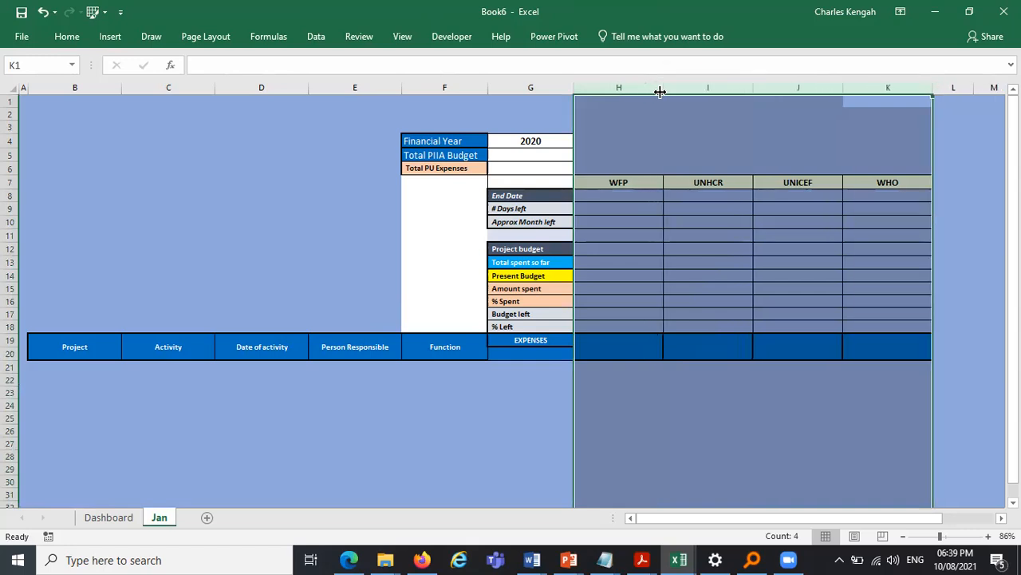
drag(756, 430, 706, 431)
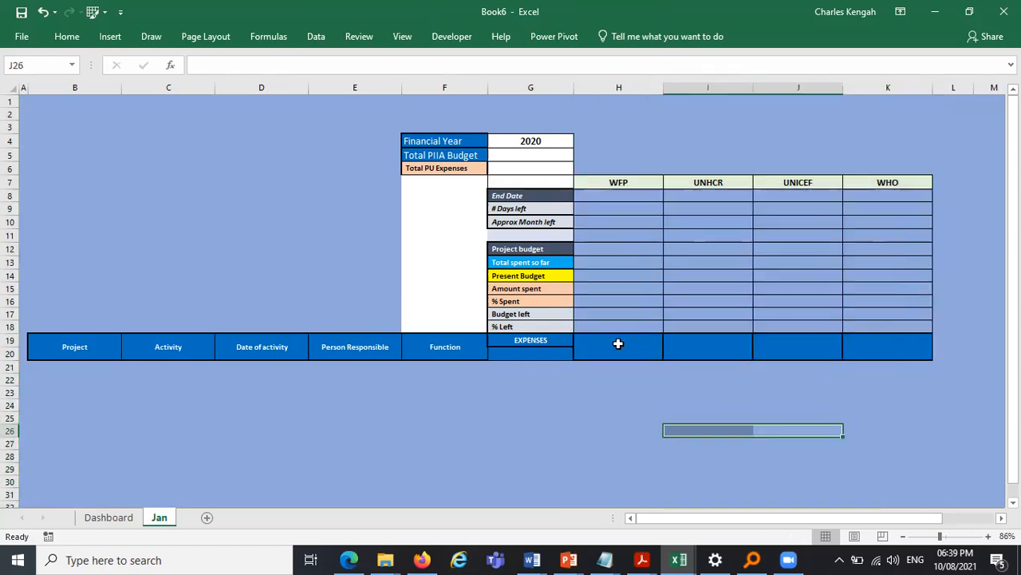
- Fill H19:K20 with the formula =H7 so the expense headers show the project names
drag(618, 182, 908, 175)
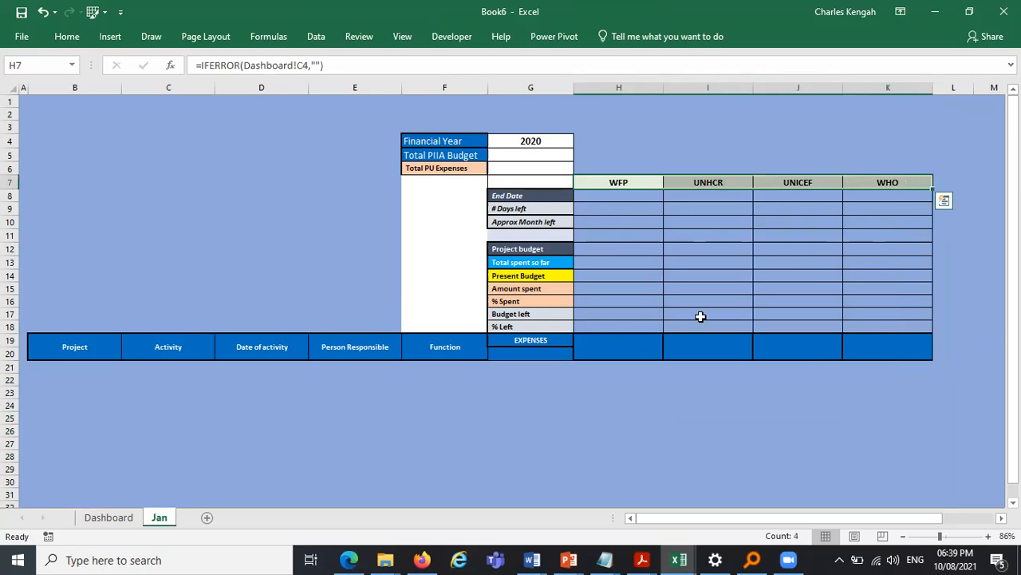
click(608, 346)
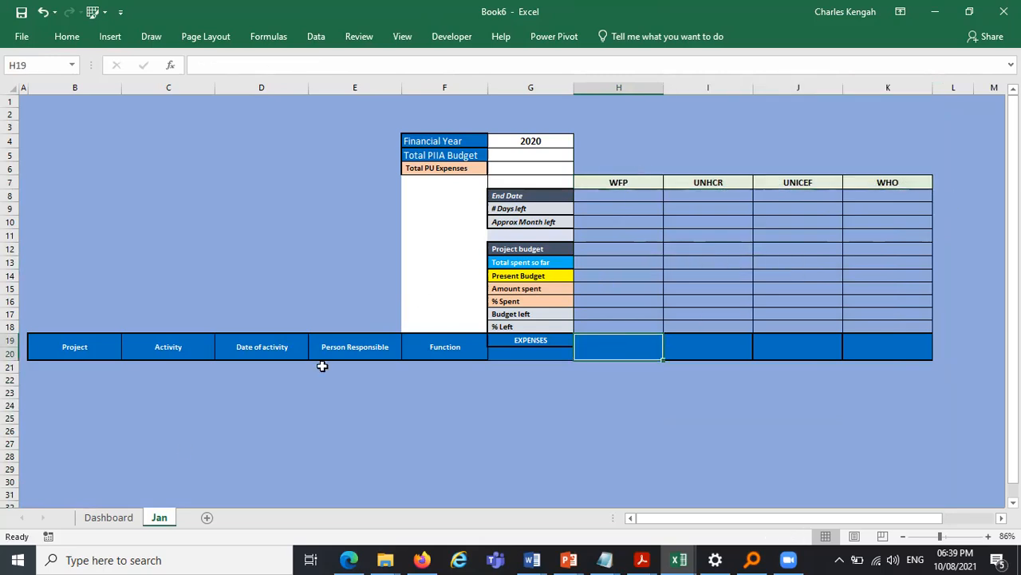
click(114, 519)
click(169, 518)
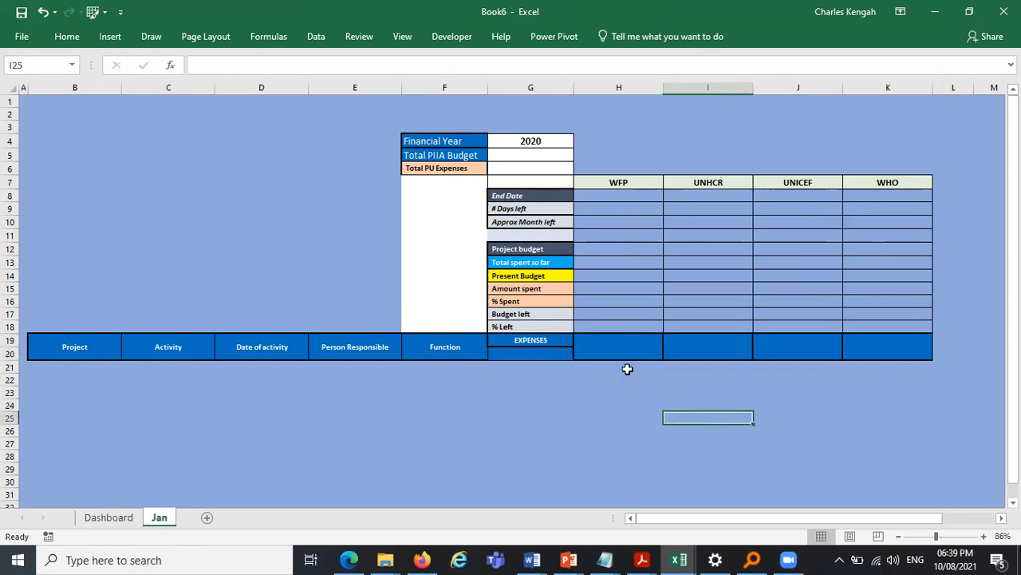
drag(598, 341, 879, 343)
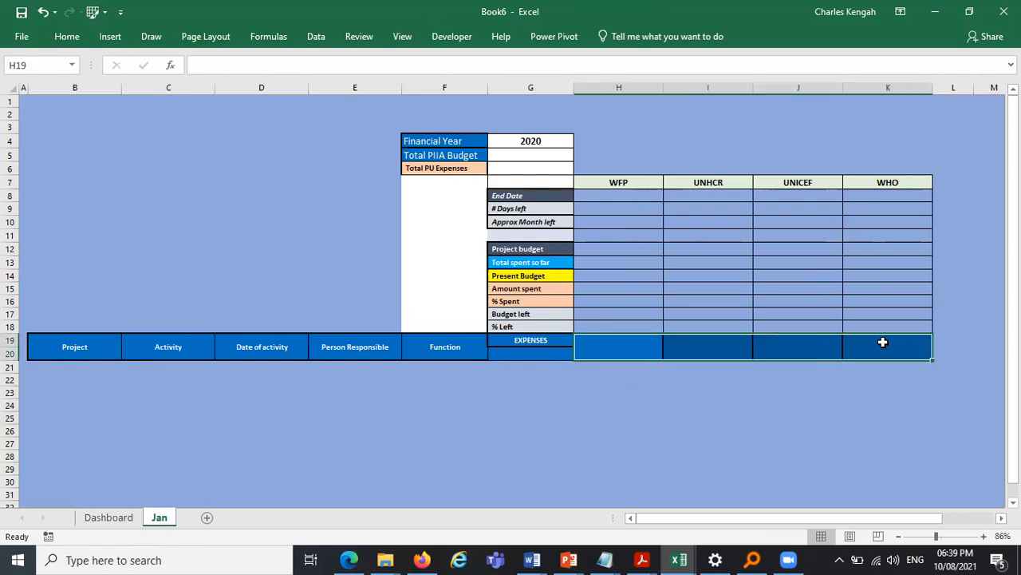
text(=)
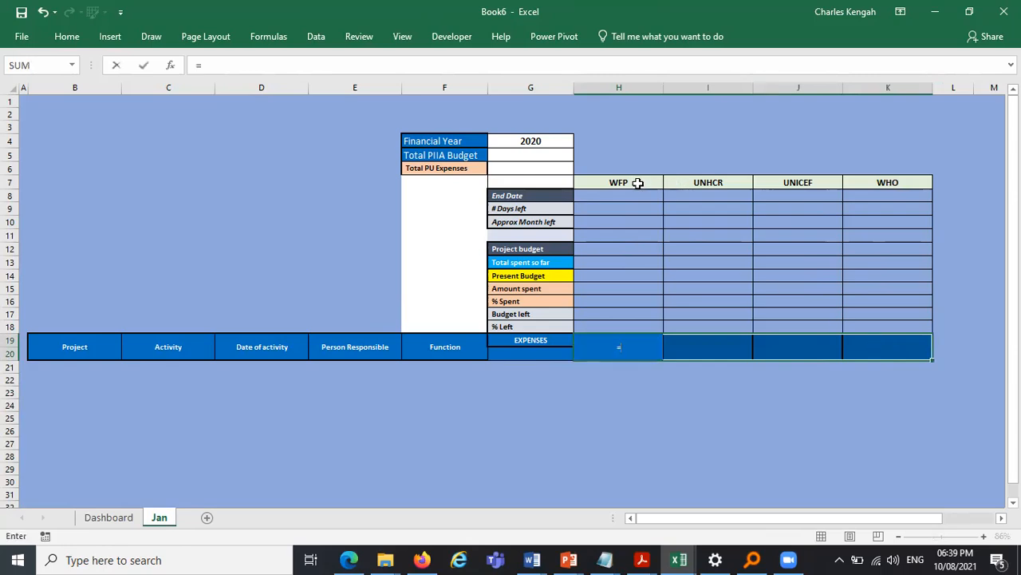
click(636, 183)
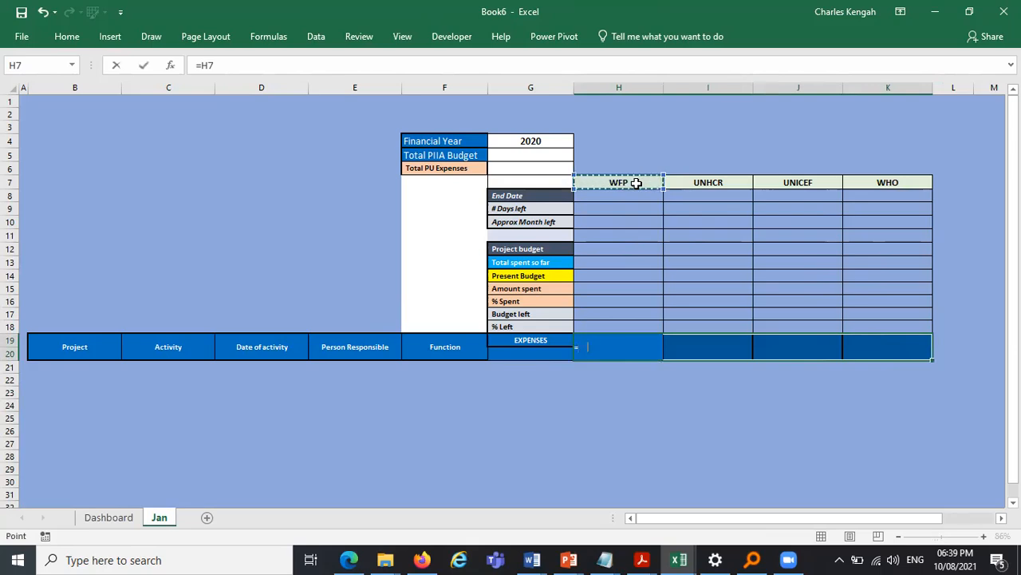
key(ctrl+Return)
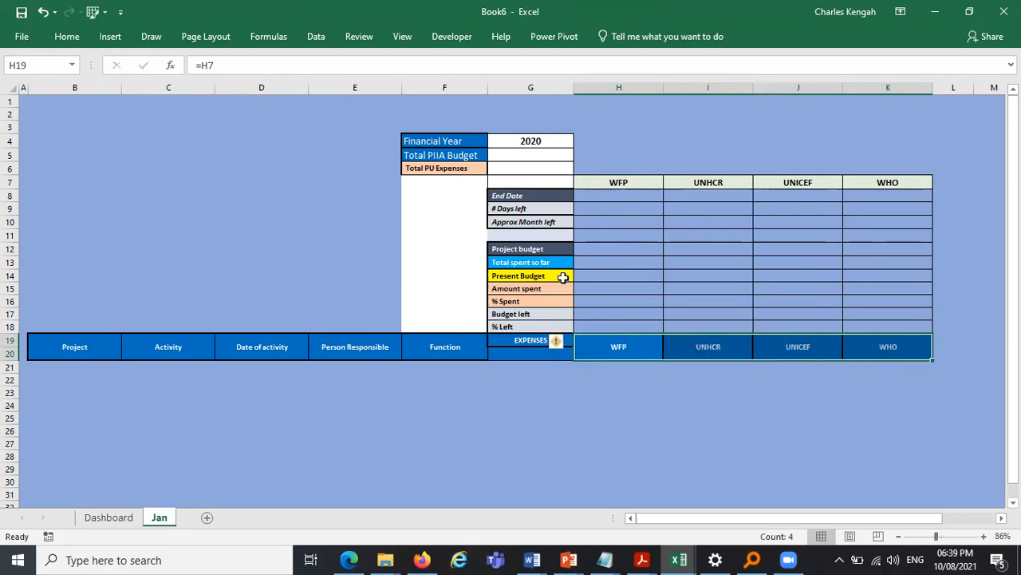
- Enlarge the font of the project name headers in H19:K20
click(67, 36)
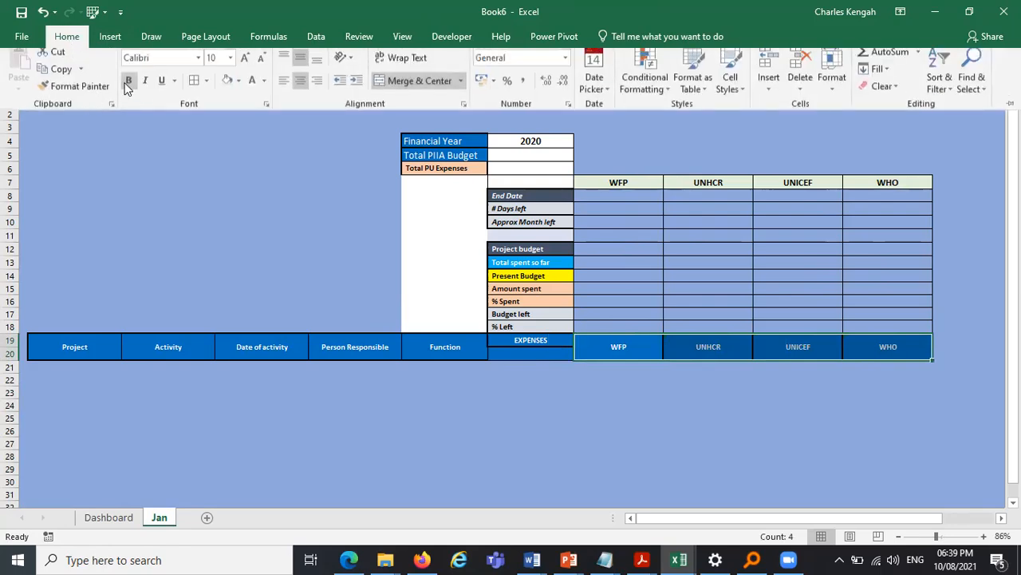
click(243, 67)
click(241, 69)
click(241, 69)
click(241, 69)
- Increase the font size of the project names in H7:K7 to 16
drag(615, 182, 917, 184)
click(68, 38)
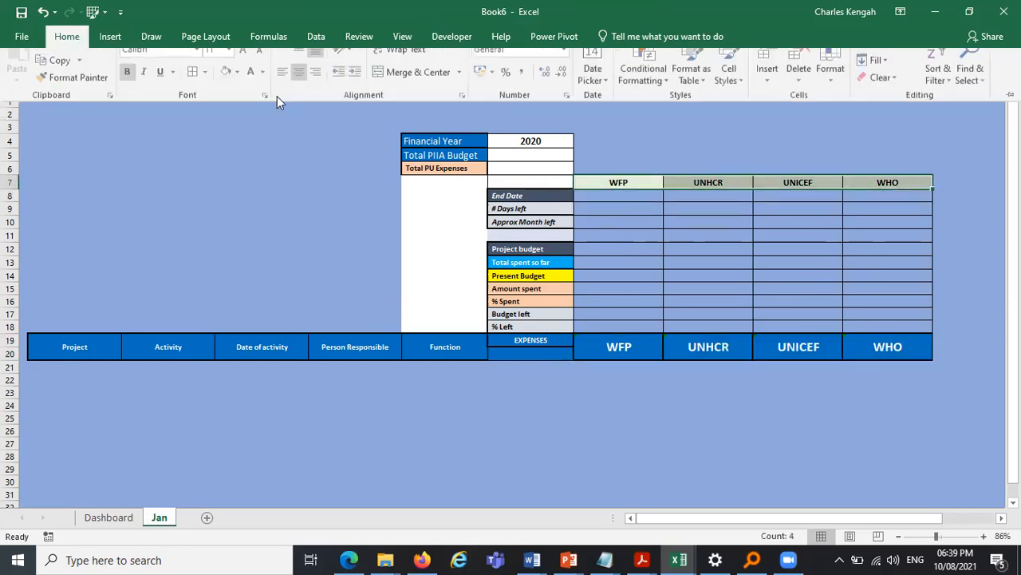
click(244, 65)
click(244, 65)
click(244, 65)
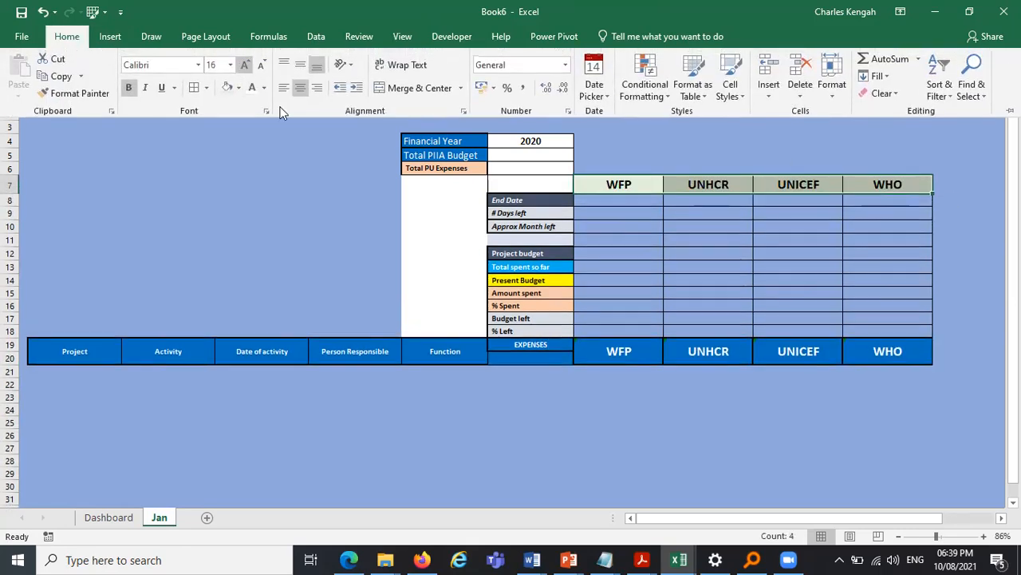
- Try renaming the first Dashboard project to UNFPA to check the Jan sheet headers, then undo the rename
click(563, 427)
click(562, 427)
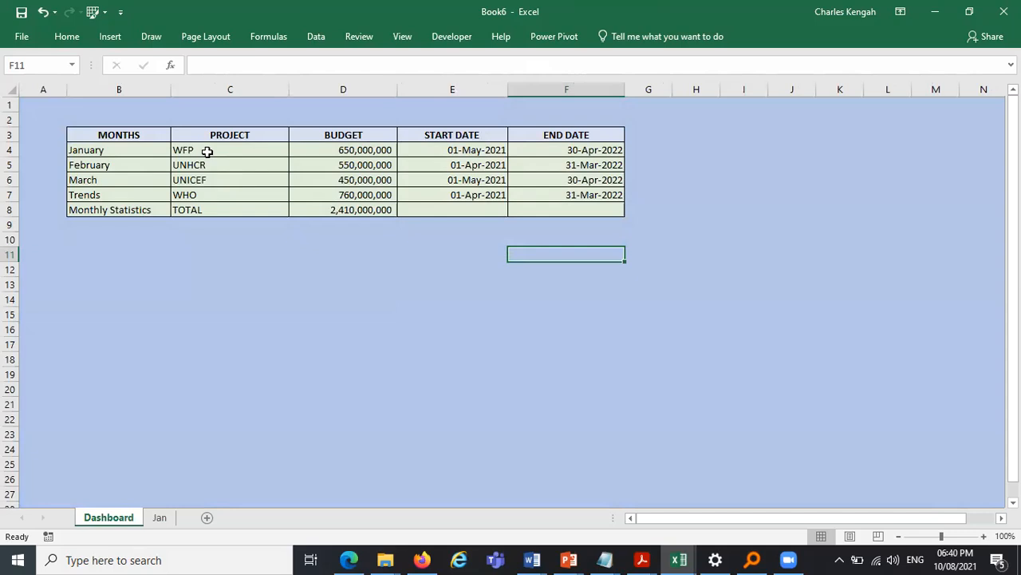
click(207, 152)
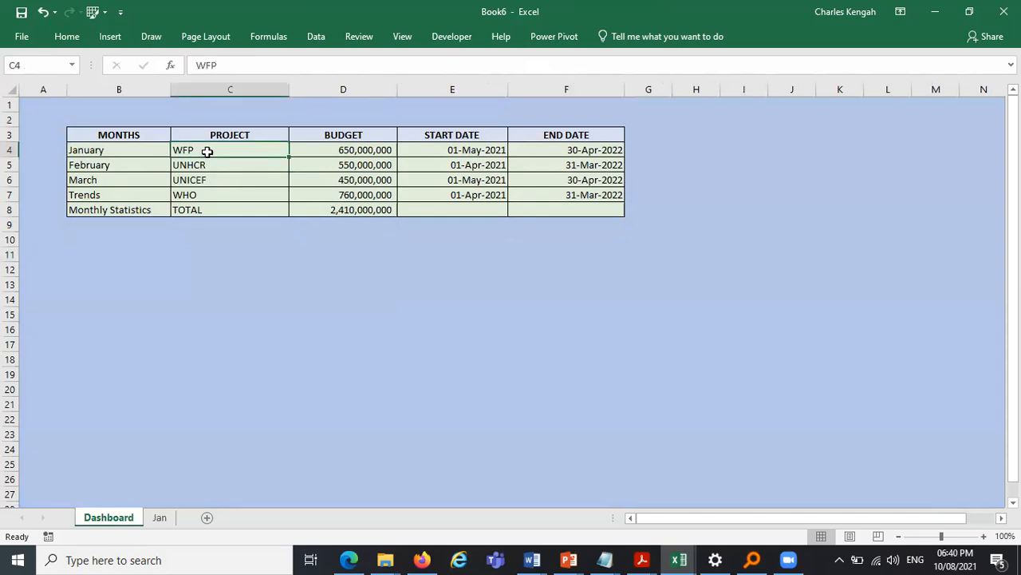
text(UNFPA)
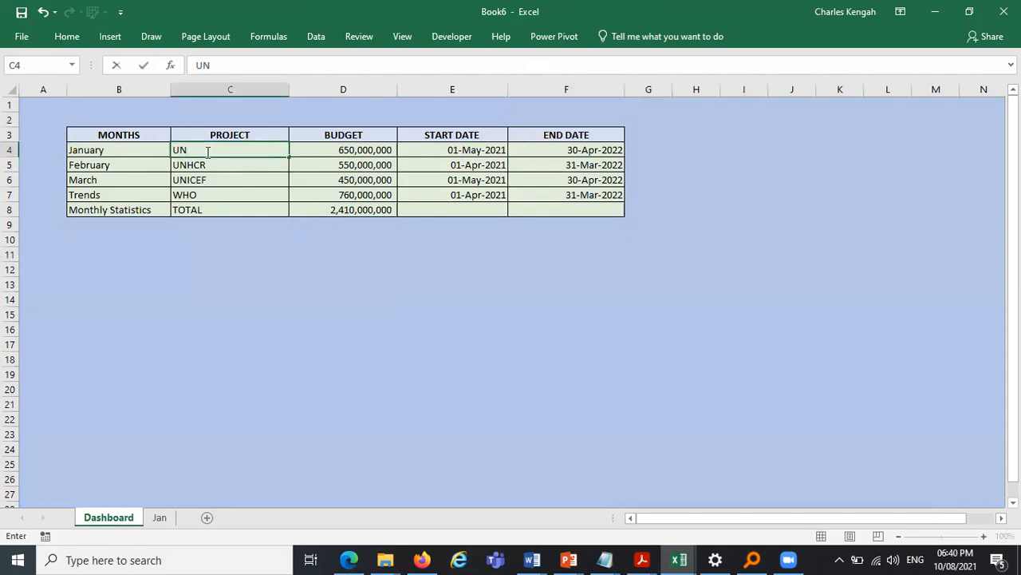
click(153, 389)
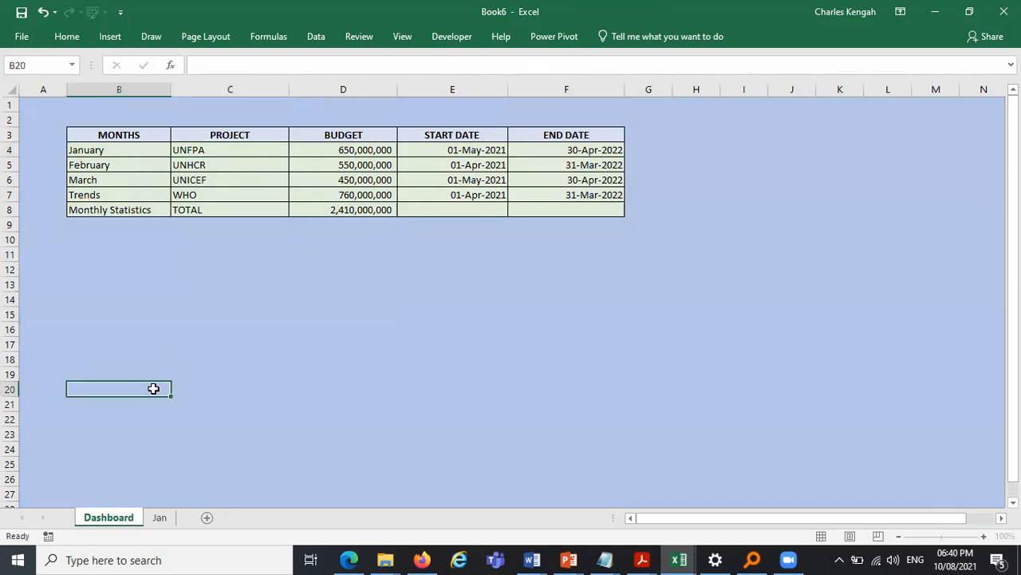
click(162, 517)
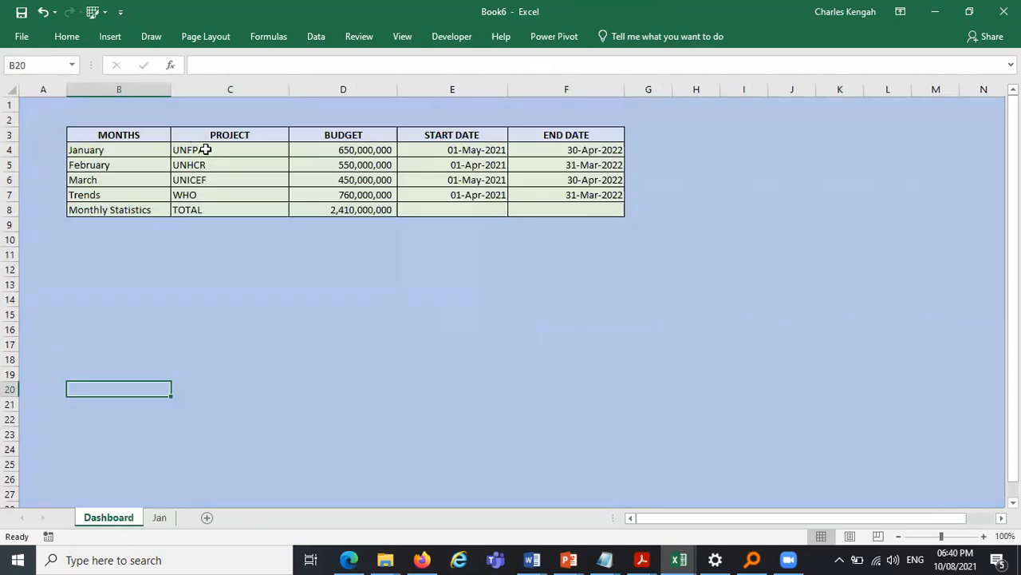
click(205, 149)
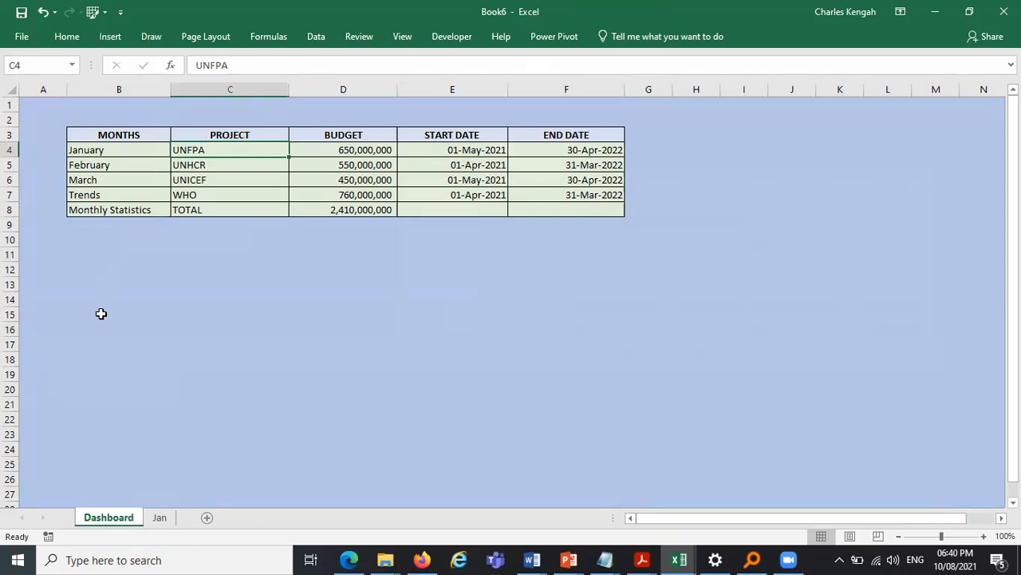
click(42, 12)
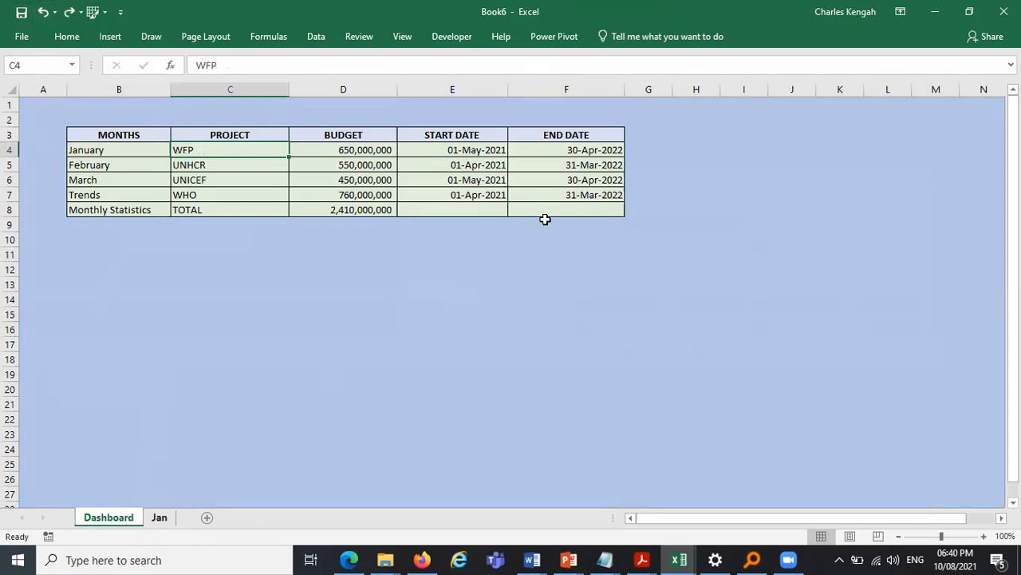
key(ctrl+Page_Down)
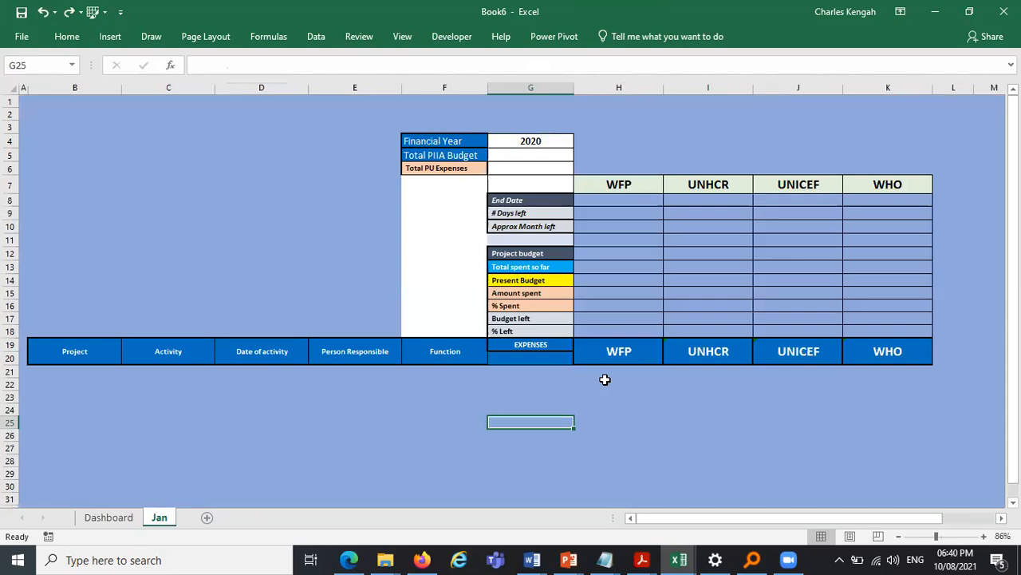
- Examine the reference PIIA template's Jan sheet layout alongside the new workbook
click(542, 240)
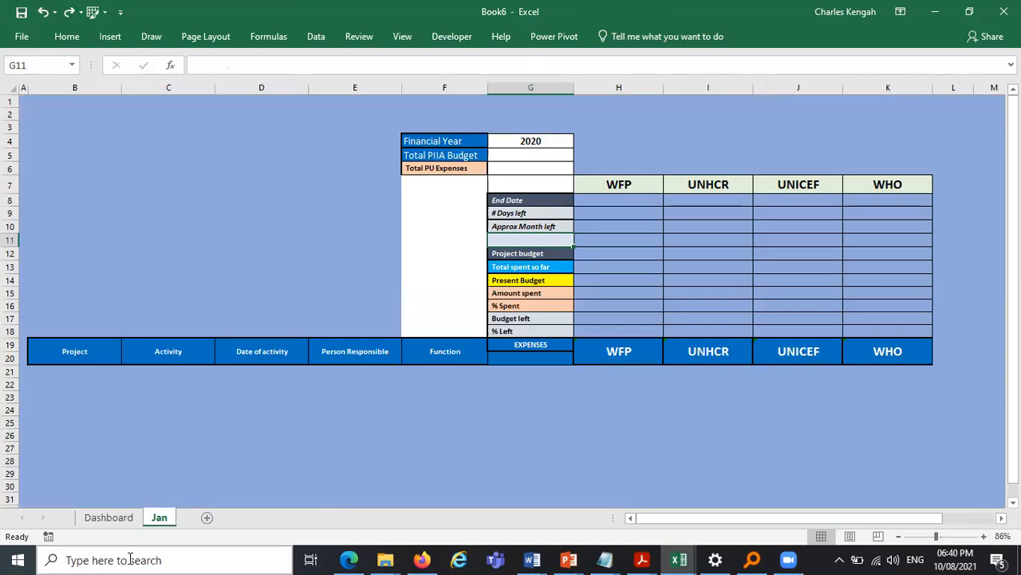
mouse_move(656, 557)
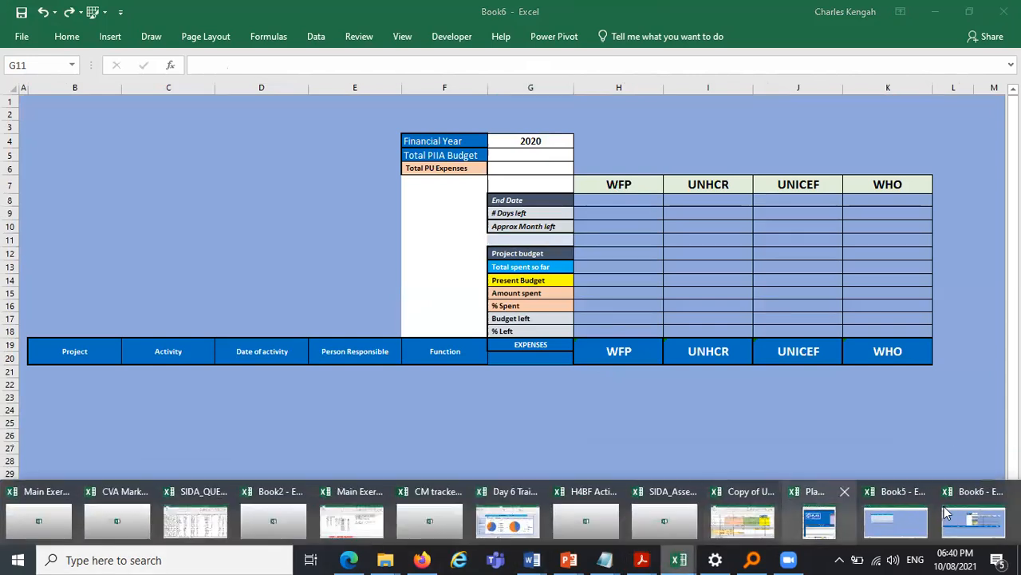
click(840, 502)
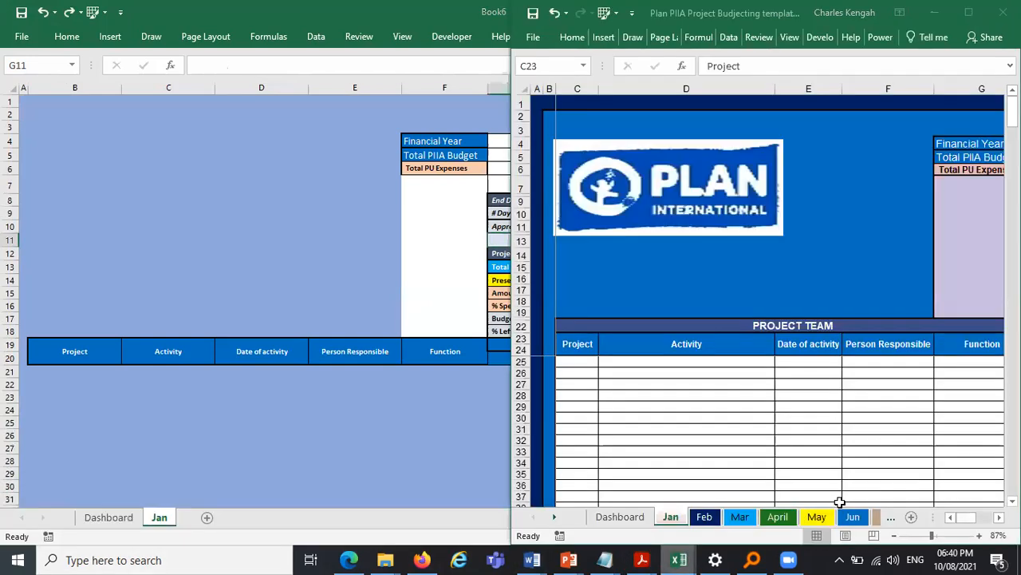
click(914, 456)
click(999, 518)
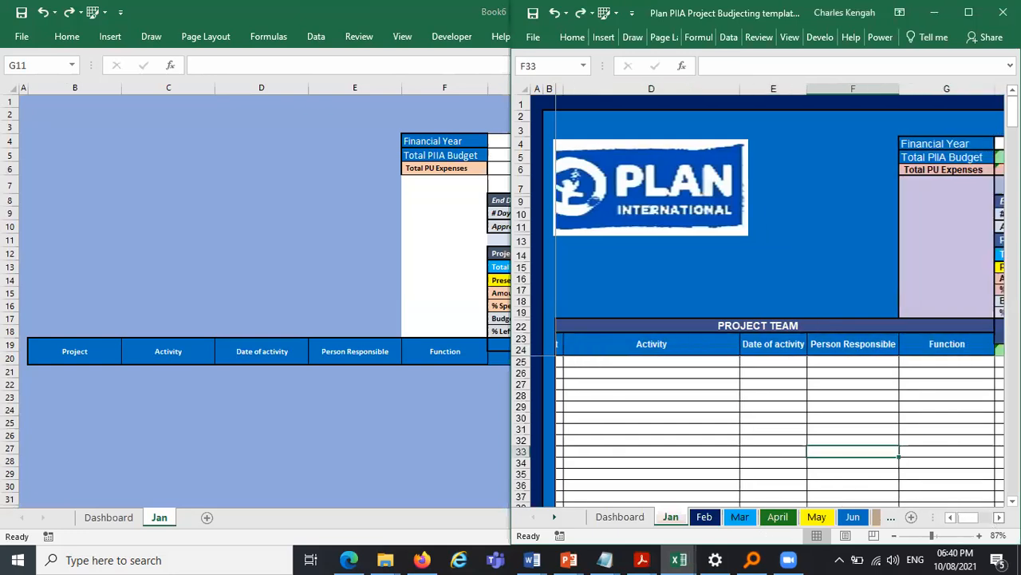
scroll(798, 246, right, 3)
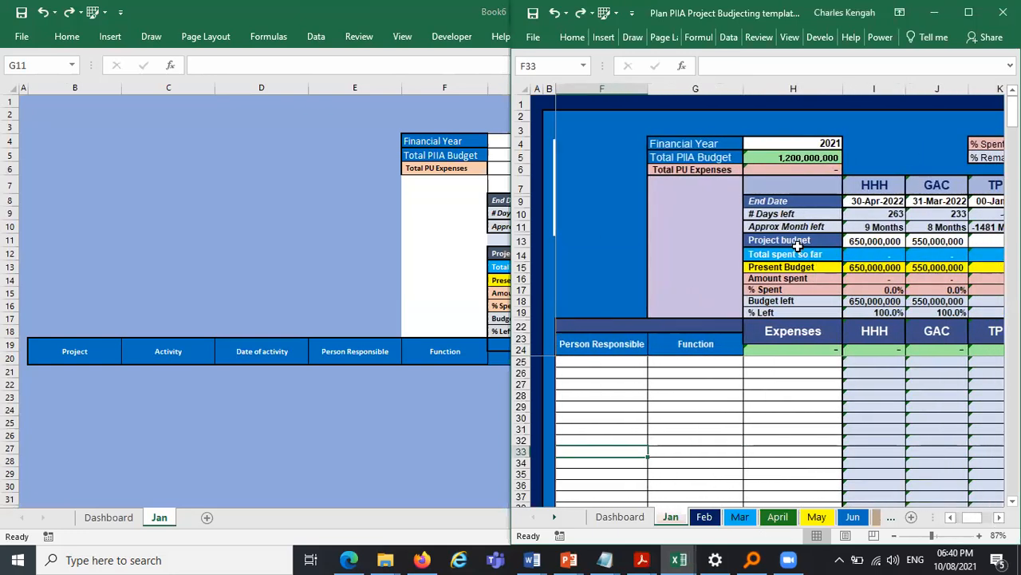
click(503, 240)
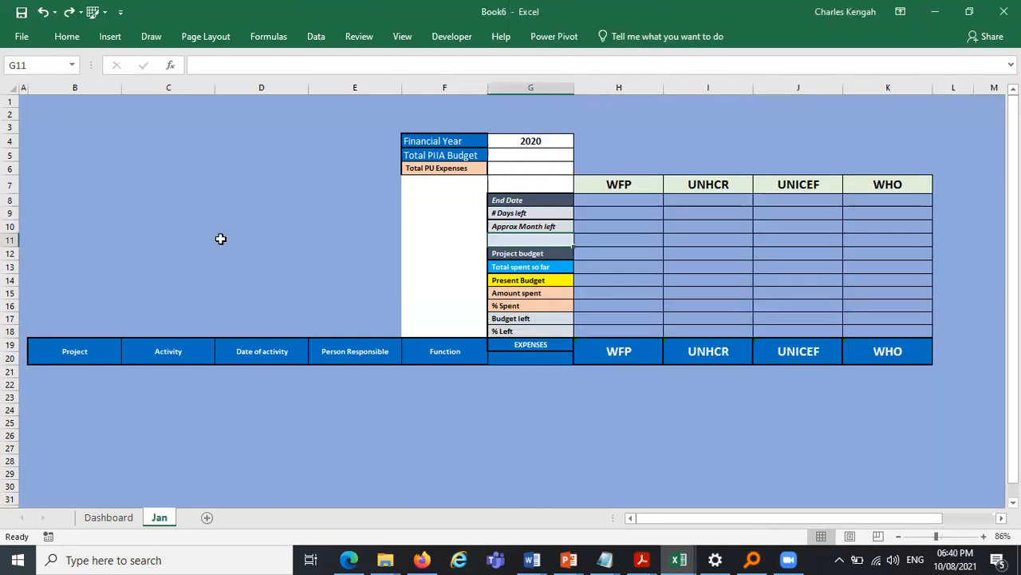
- Delete the blank row 11 between the Approx Month left and Project budget rows on the Jan sheet
click(9, 238)
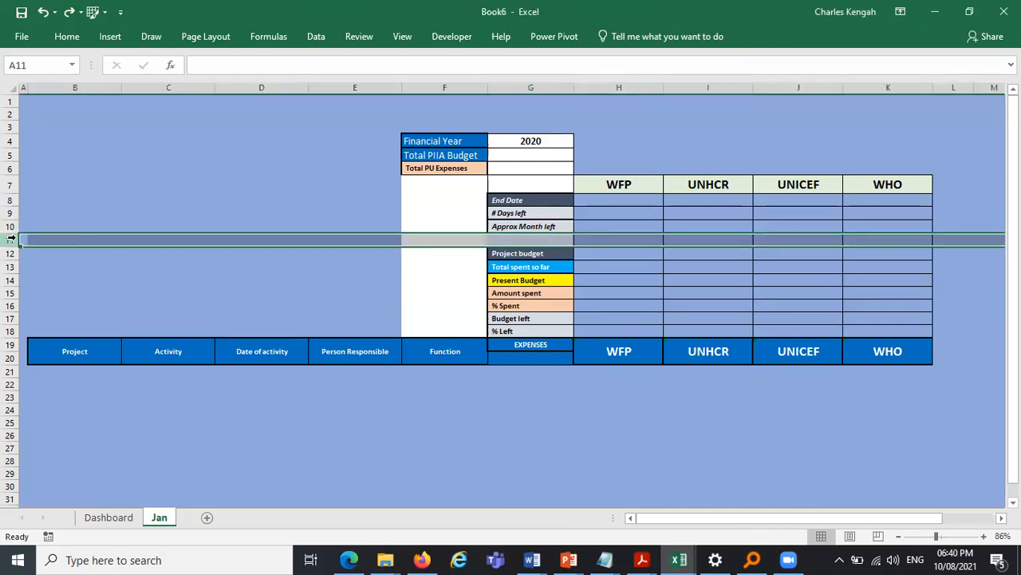
right_click(11, 237)
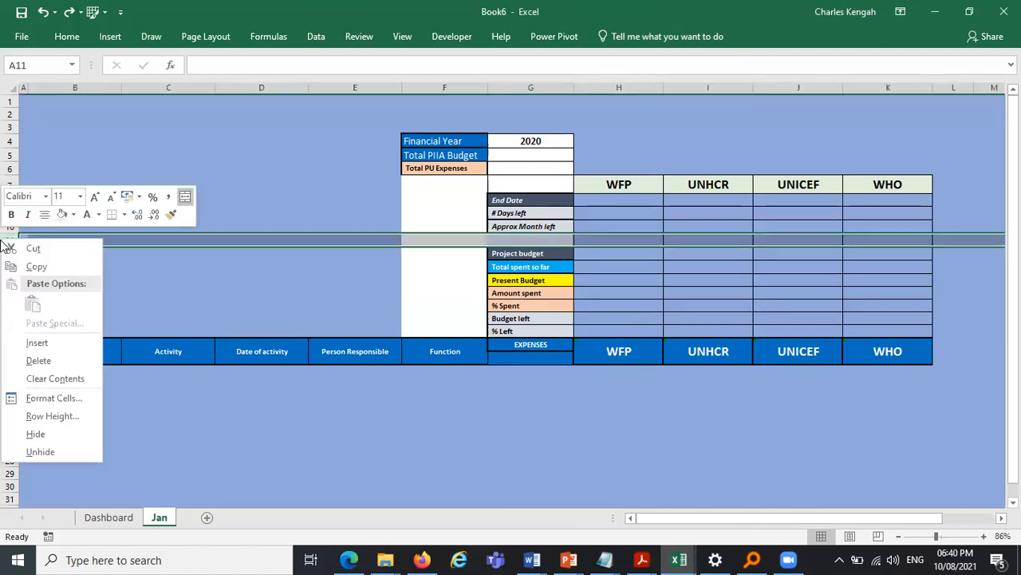
click(32, 360)
click(305, 446)
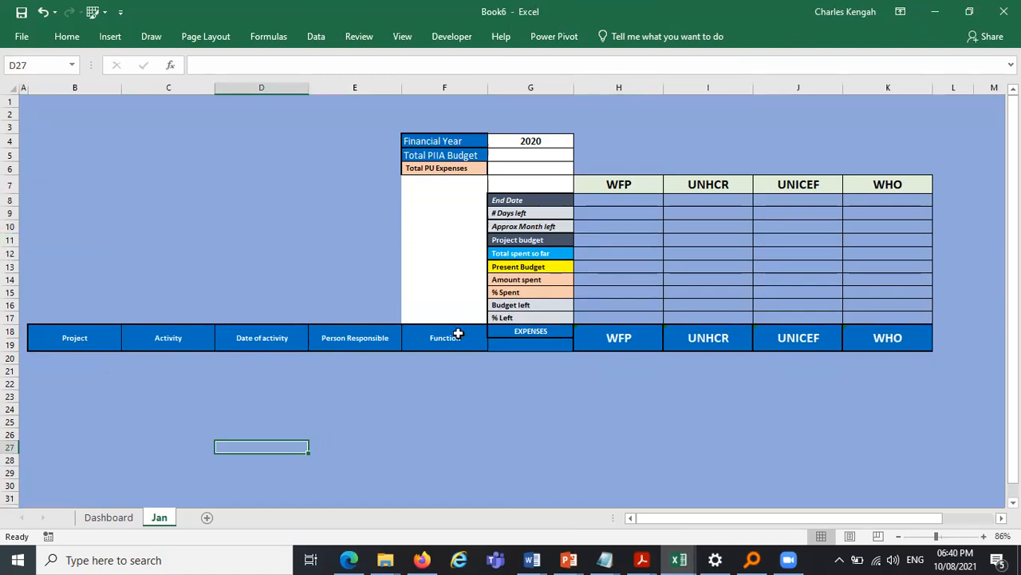
- Give the table body B20:K28 all borders and a light grey fill
drag(49, 355, 881, 444)
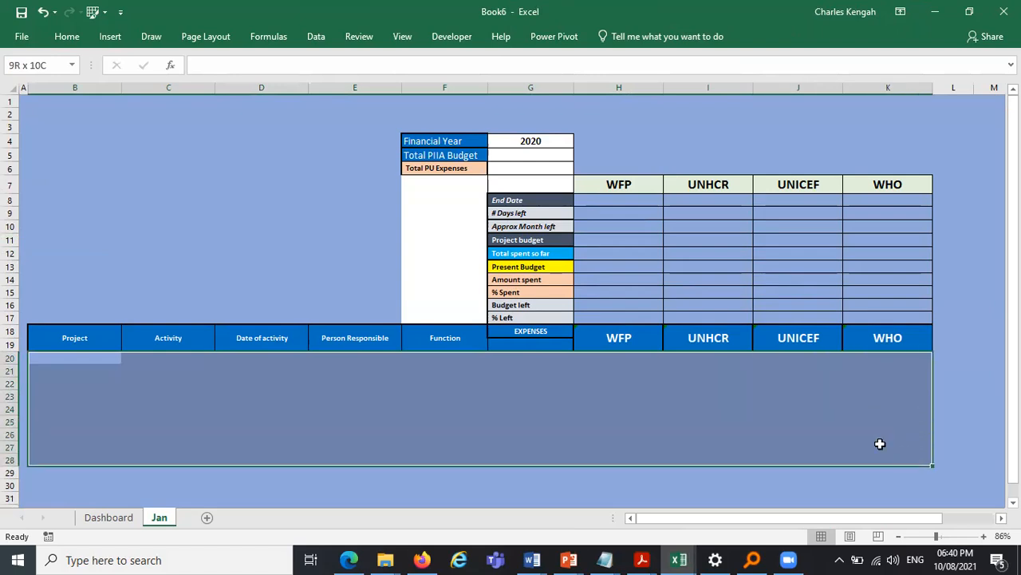
click(68, 35)
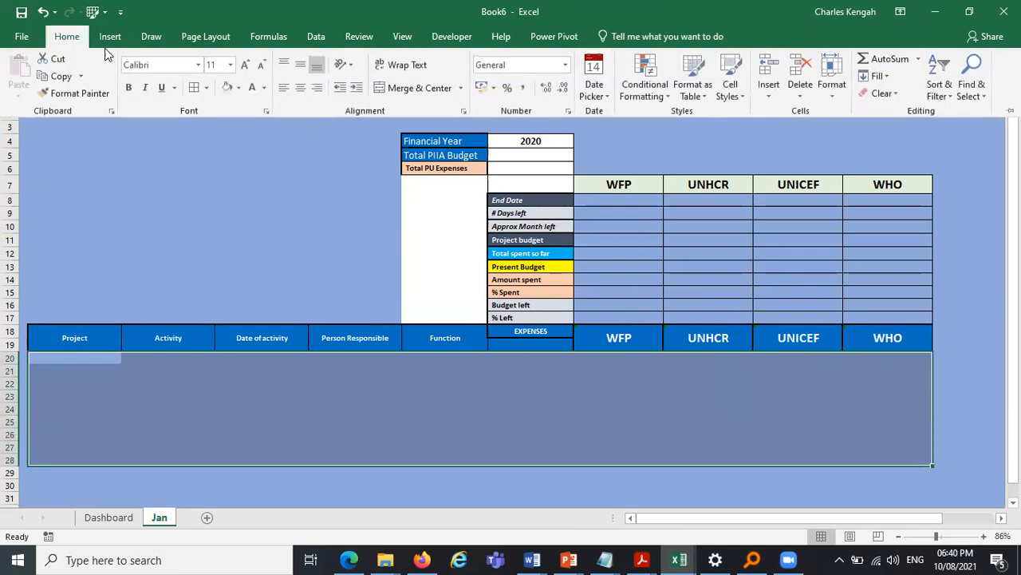
click(196, 90)
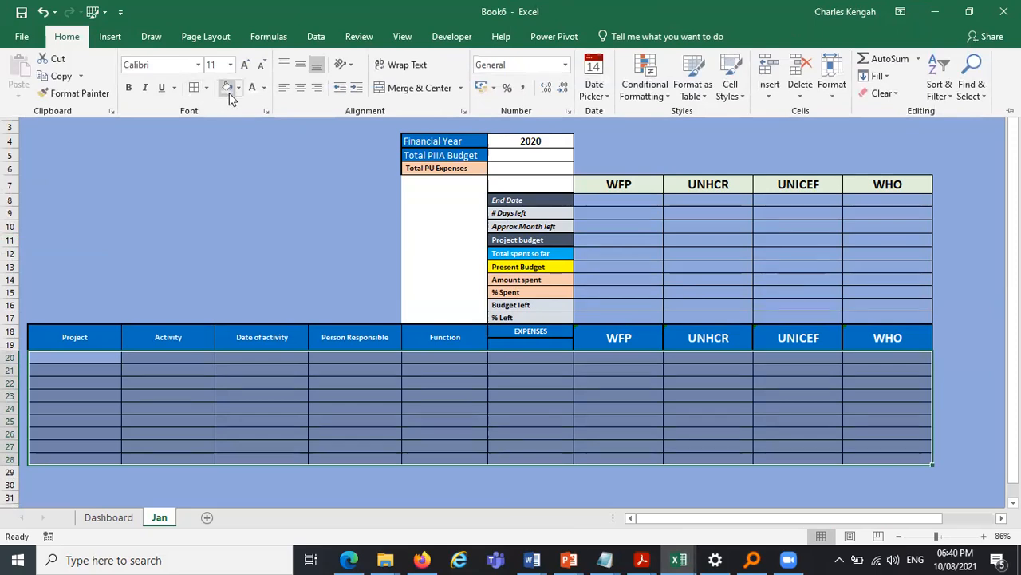
click(239, 89)
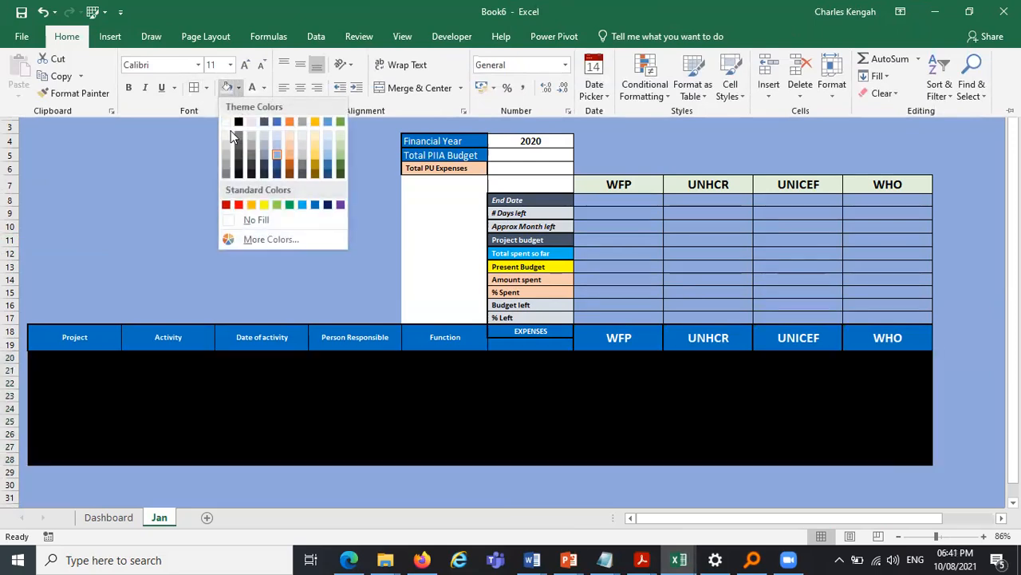
click(227, 136)
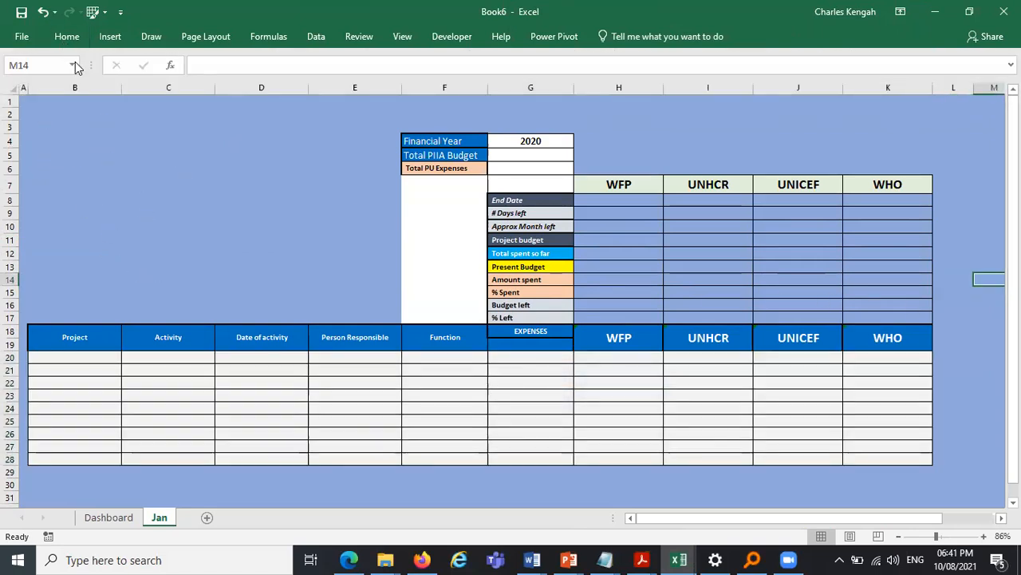
- Insert the Skills Development Center logo picture from the computer onto the Jan sheet
click(109, 166)
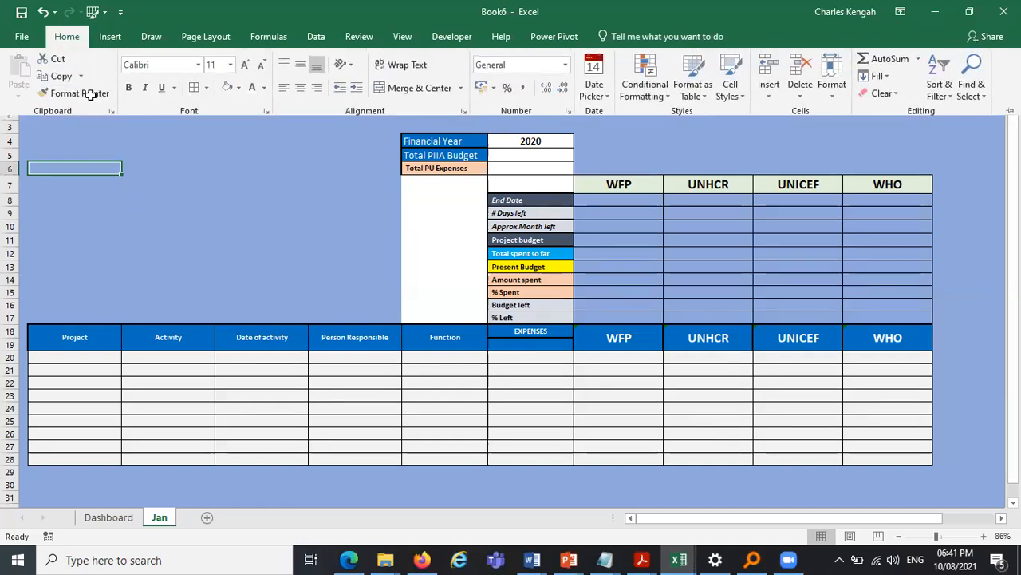
click(67, 37)
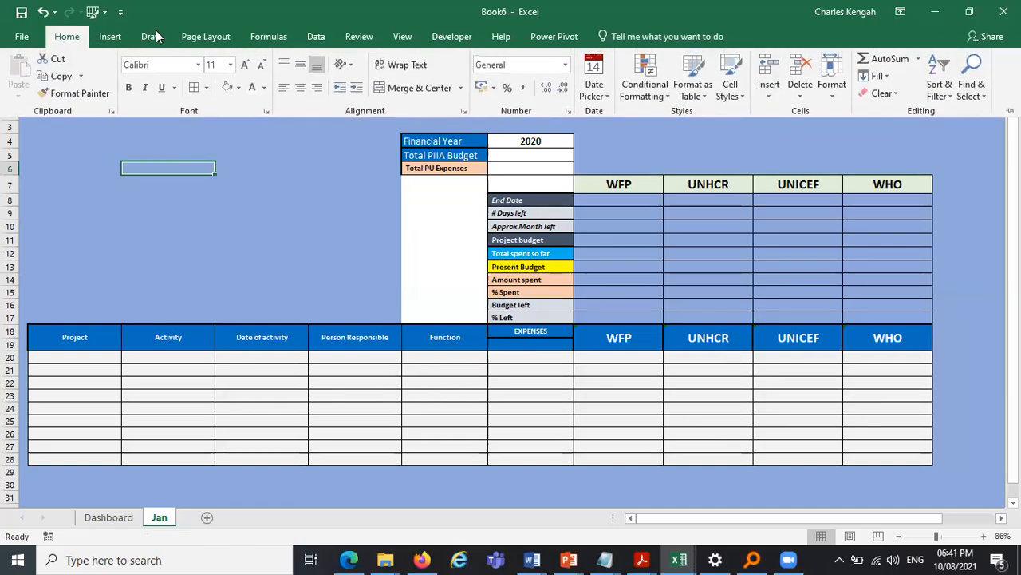
click(110, 37)
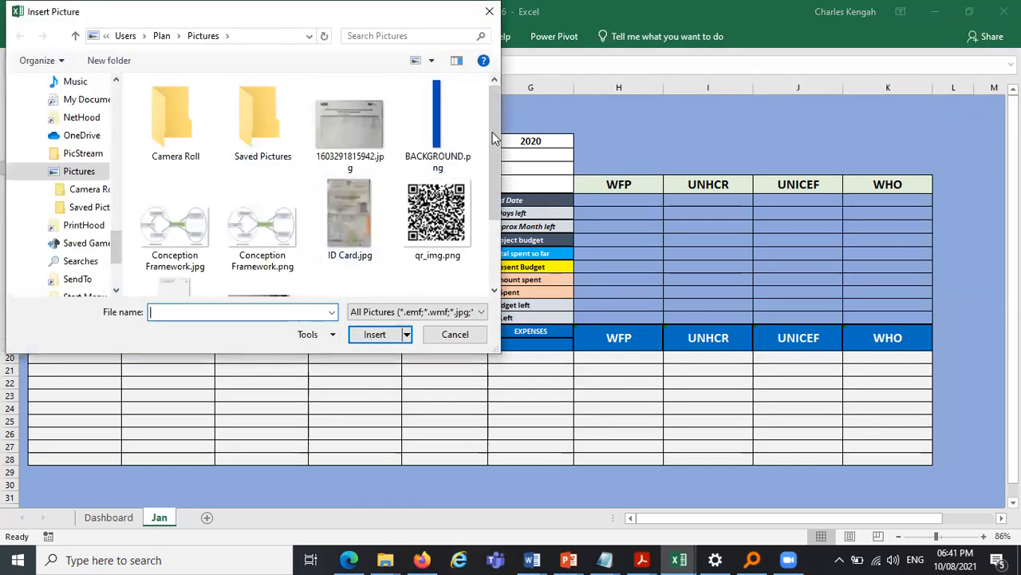
scroll(483, 239, down, 2)
scroll(478, 159, up, 2)
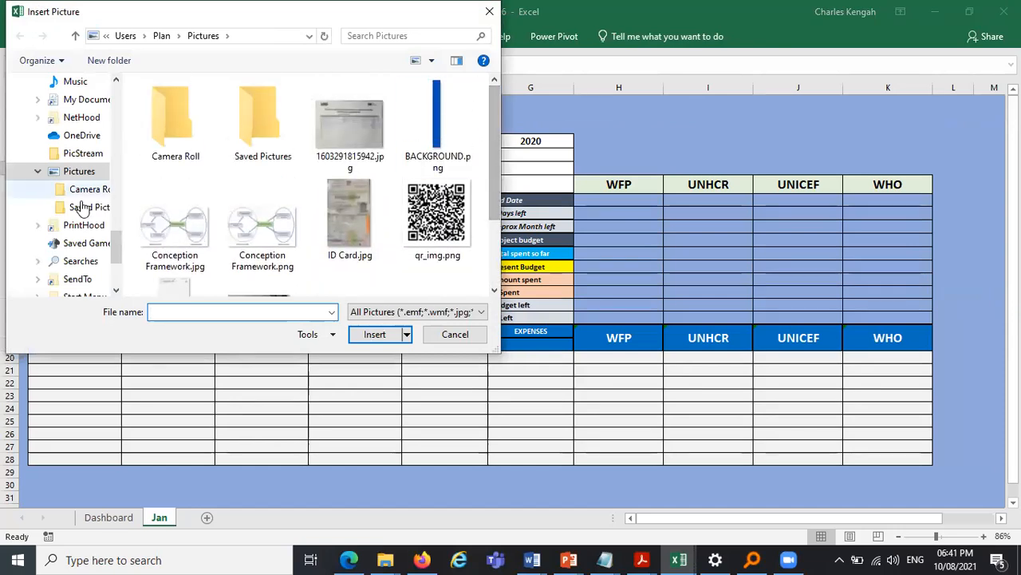
drag(116, 251, 111, 72)
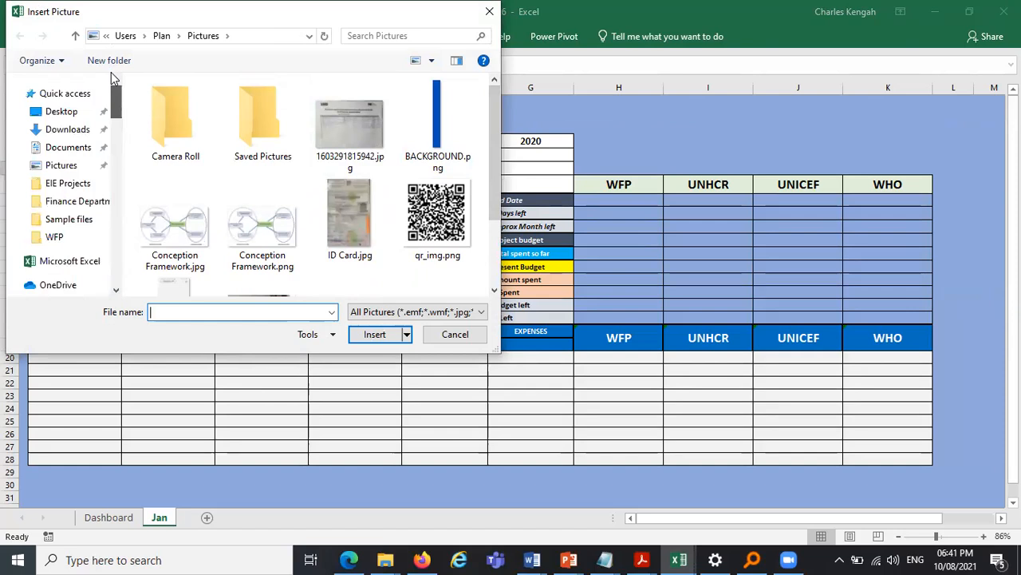
click(64, 111)
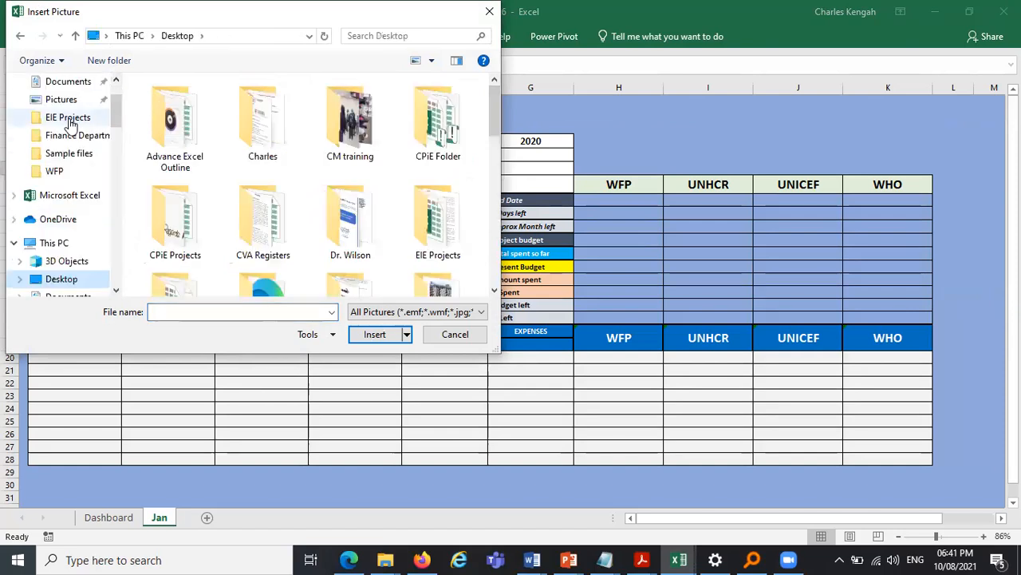
click(64, 244)
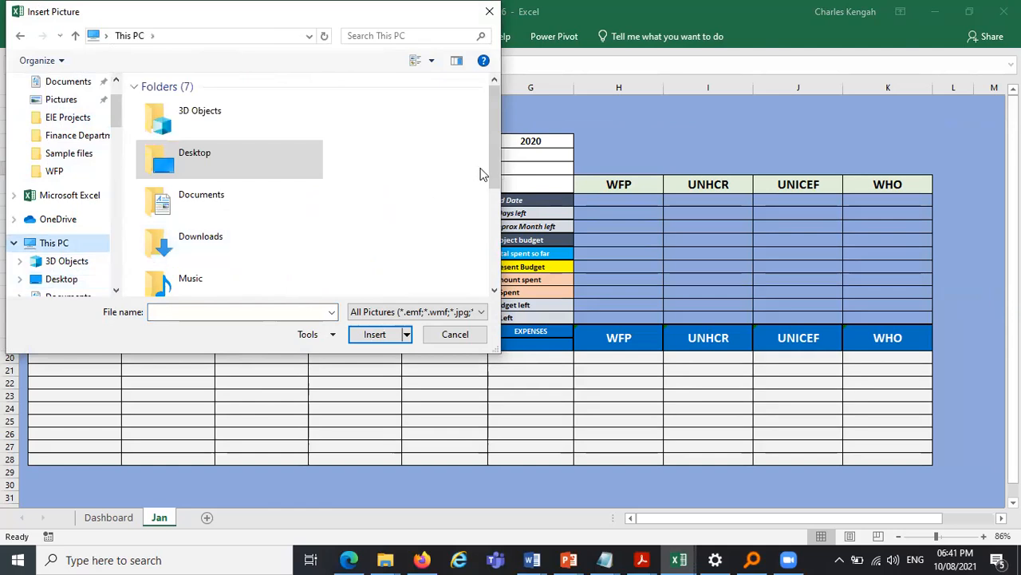
scroll(486, 259, down, 5)
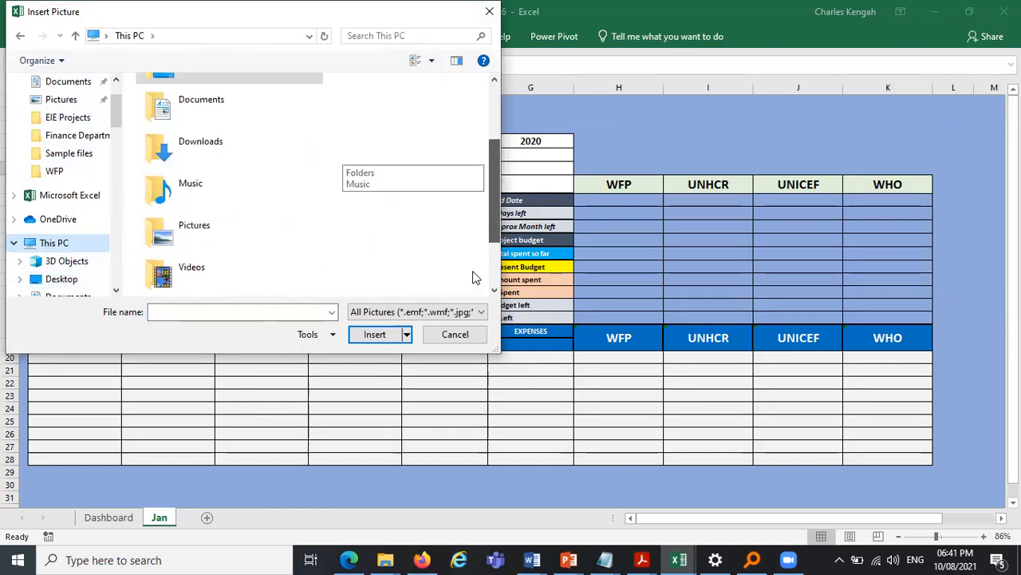
double_click(257, 266)
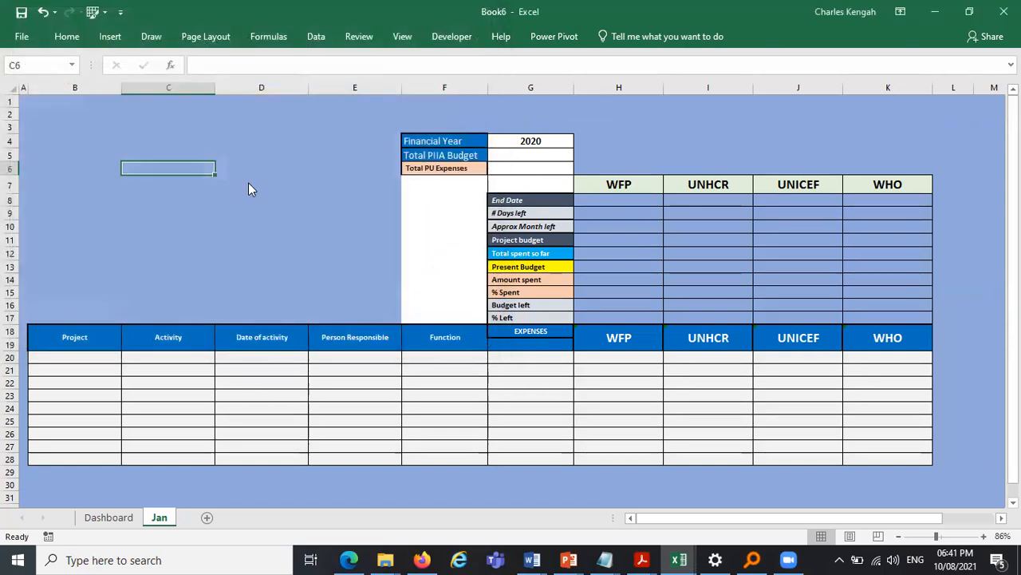
- Move and resize the logo to fill the area from column B to F above the project team headers
drag(370, 241, 285, 210)
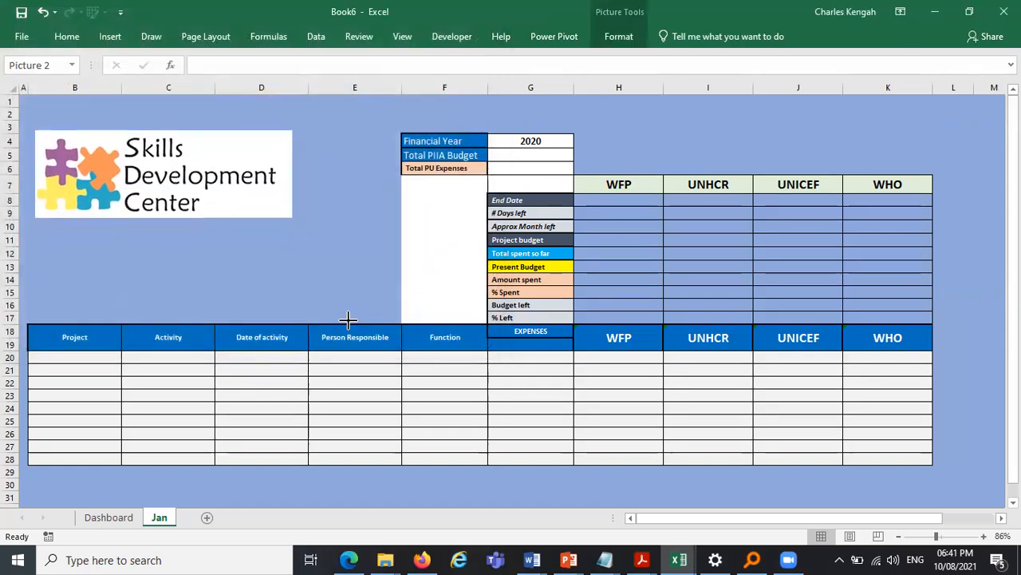
drag(293, 173, 571, 216)
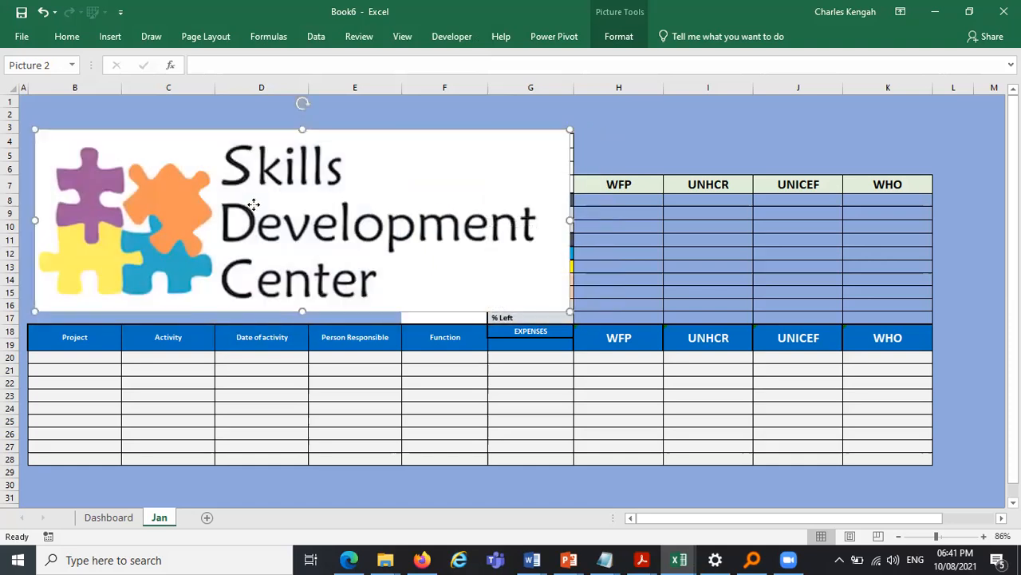
key(shift+Left)
key(shift+Left)
key(shift+Left)
key(shift+Left)
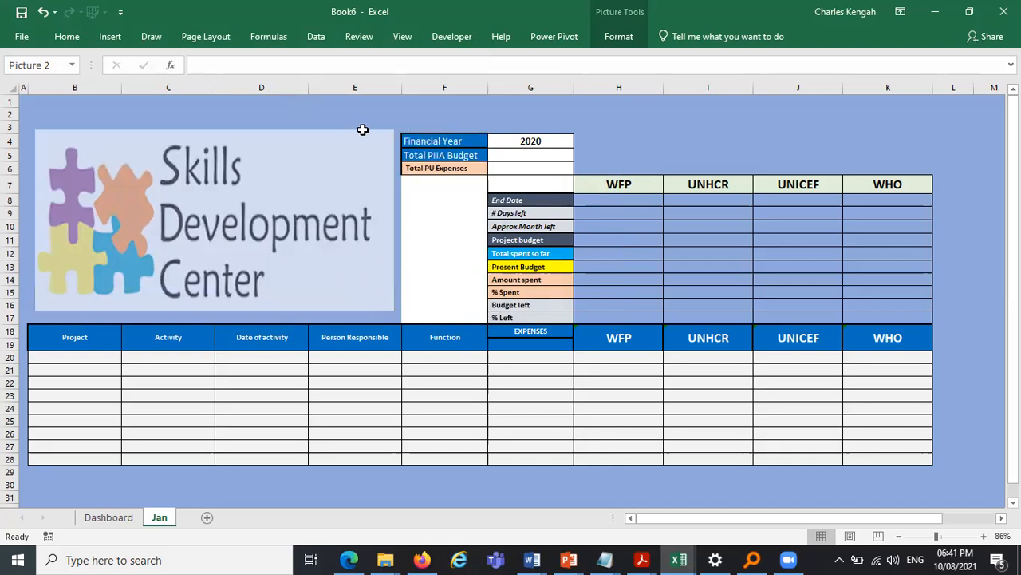
drag(392, 140, 400, 228)
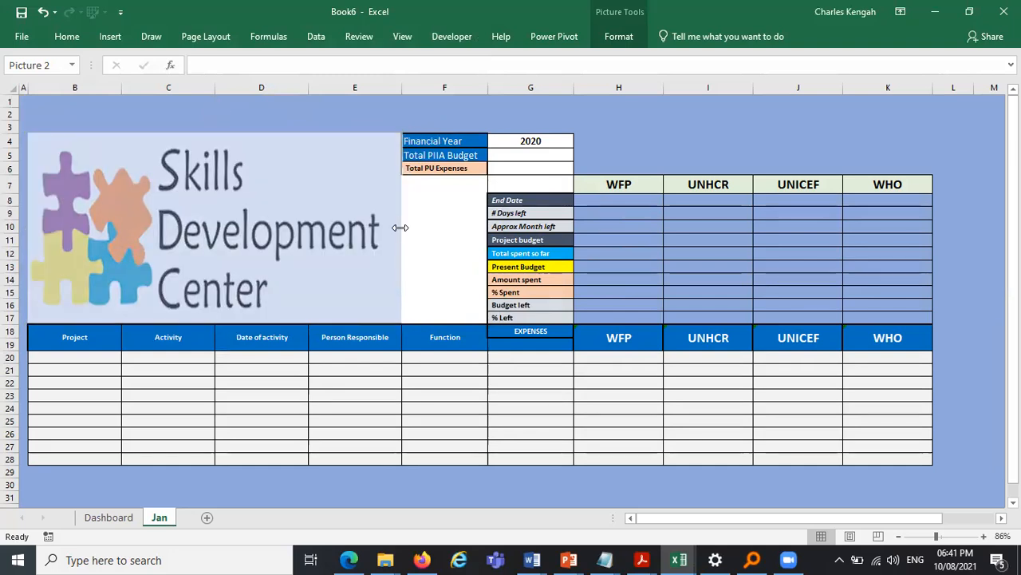
- Link the Total PIIA Budget cell G5 to the budget total in D8 of the Dashboard sheet
click(641, 117)
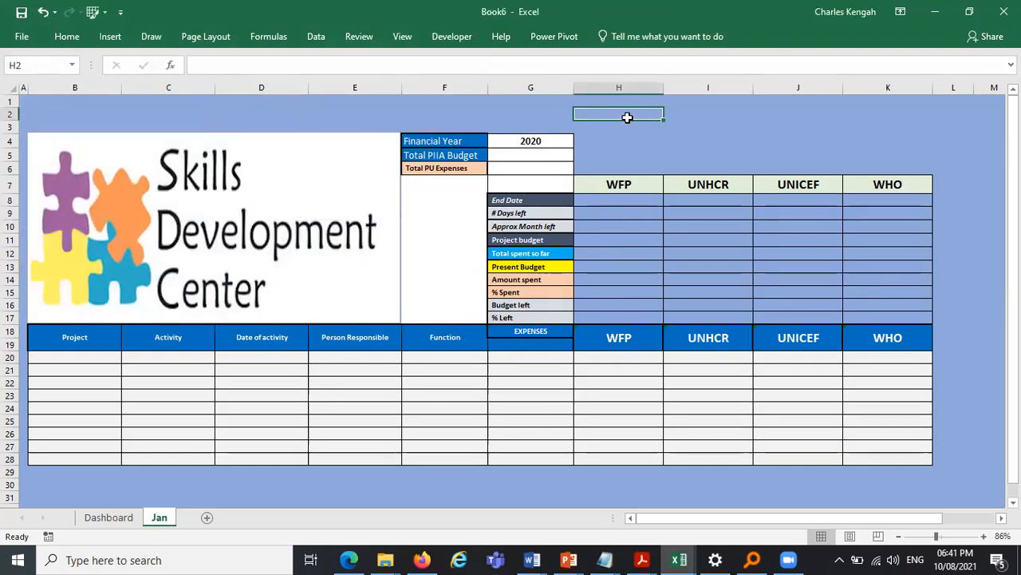
drag(12, 132, 11, 104)
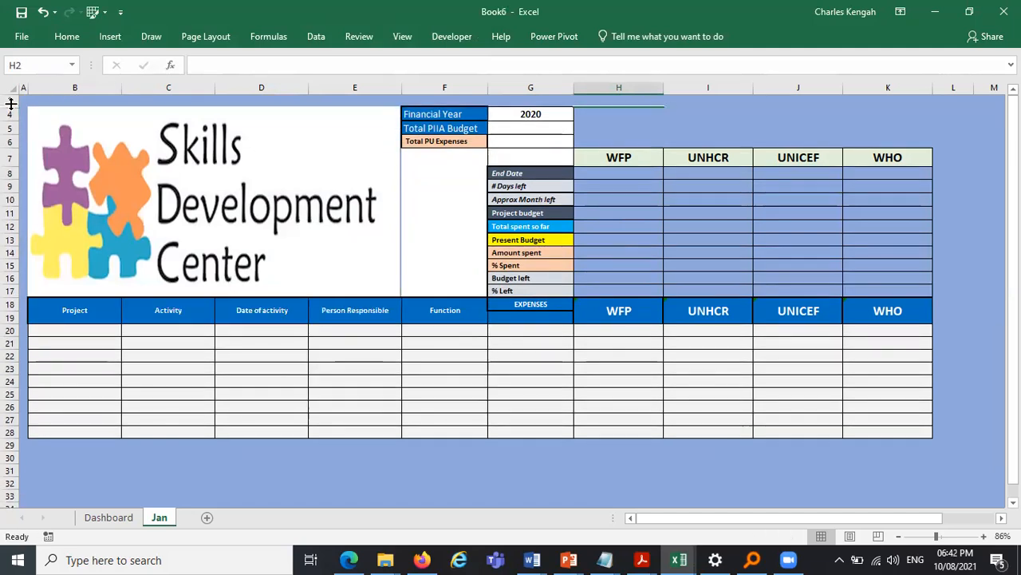
click(882, 129)
click(990, 252)
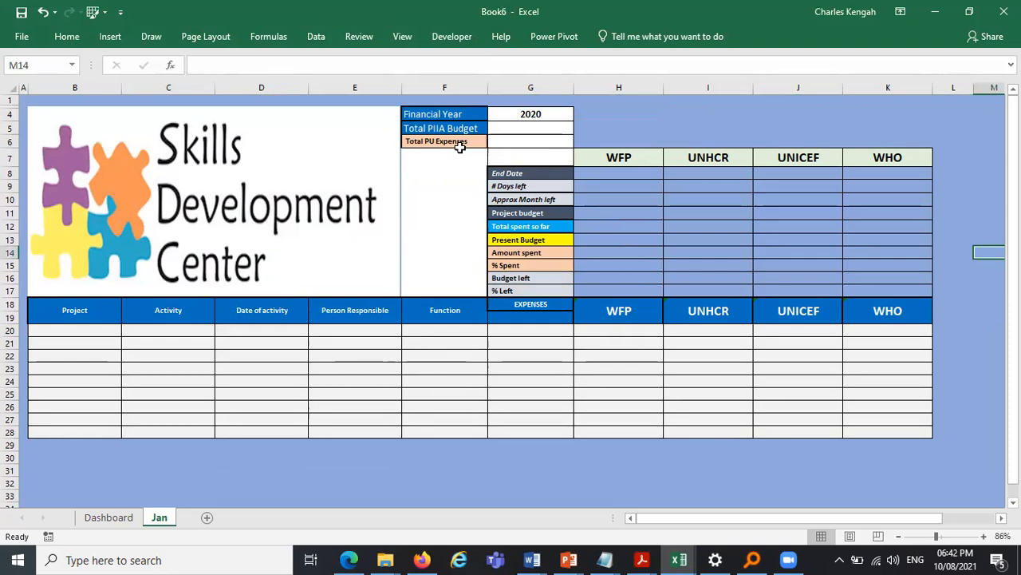
click(516, 126)
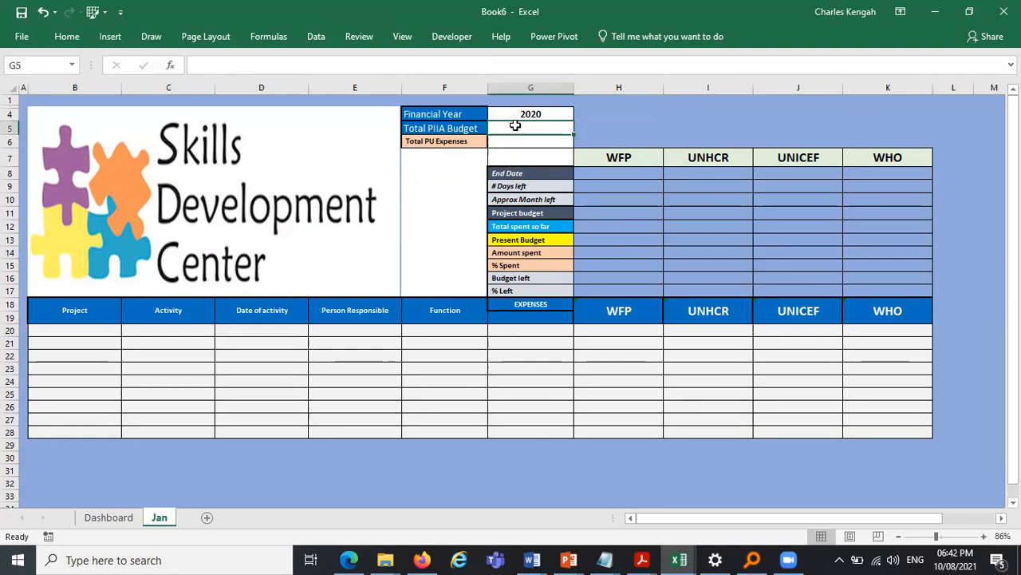
text(=)
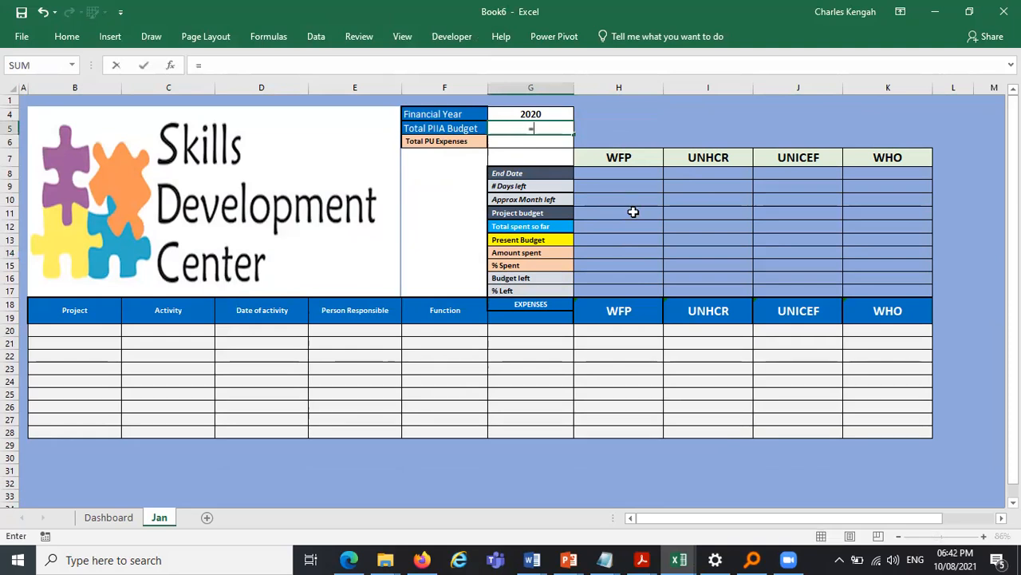
click(118, 519)
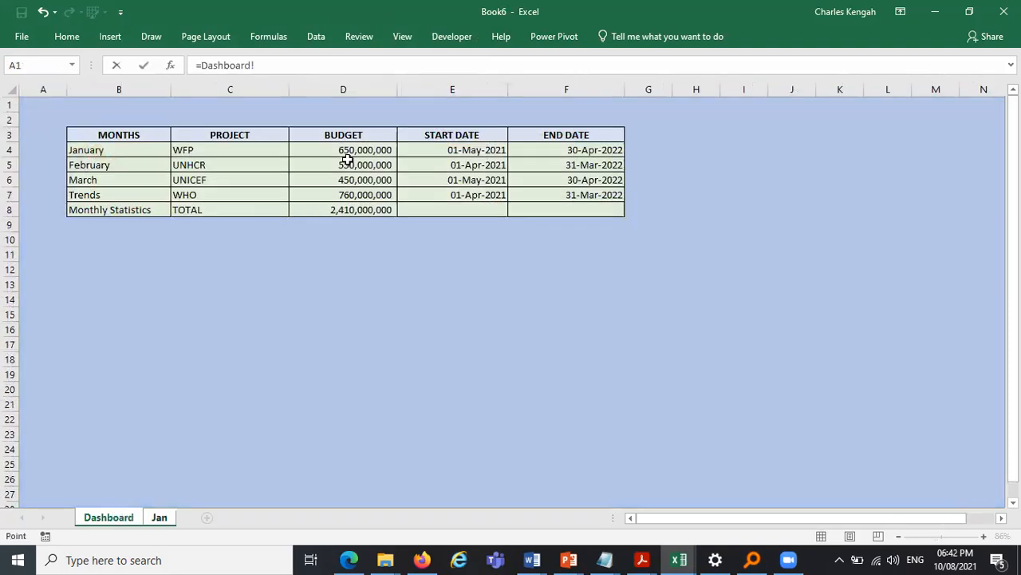
click(344, 212)
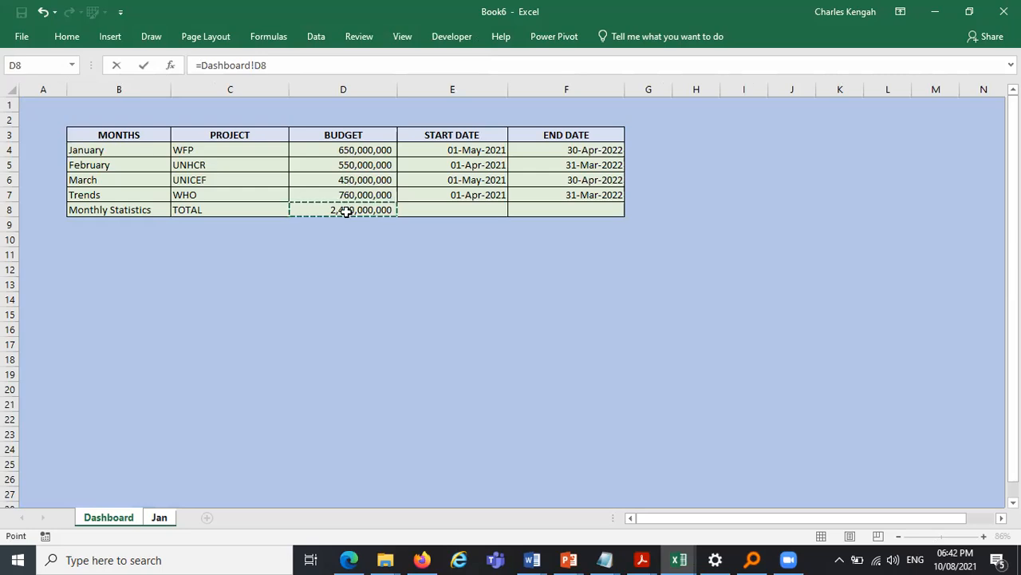
key(Return)
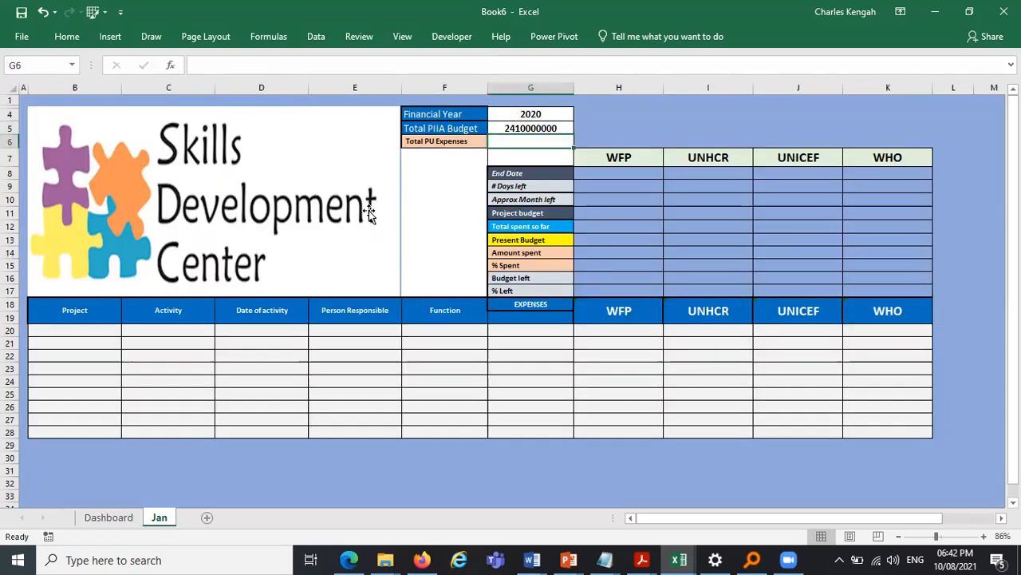
- Format the Total PIIA Budget cell with comma style and no decimal places
click(542, 127)
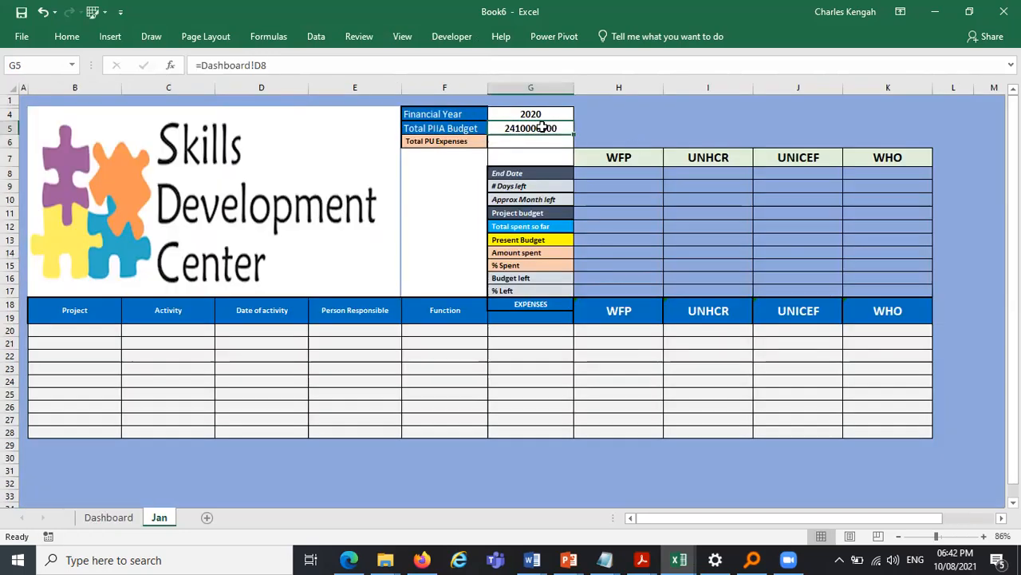
click(68, 41)
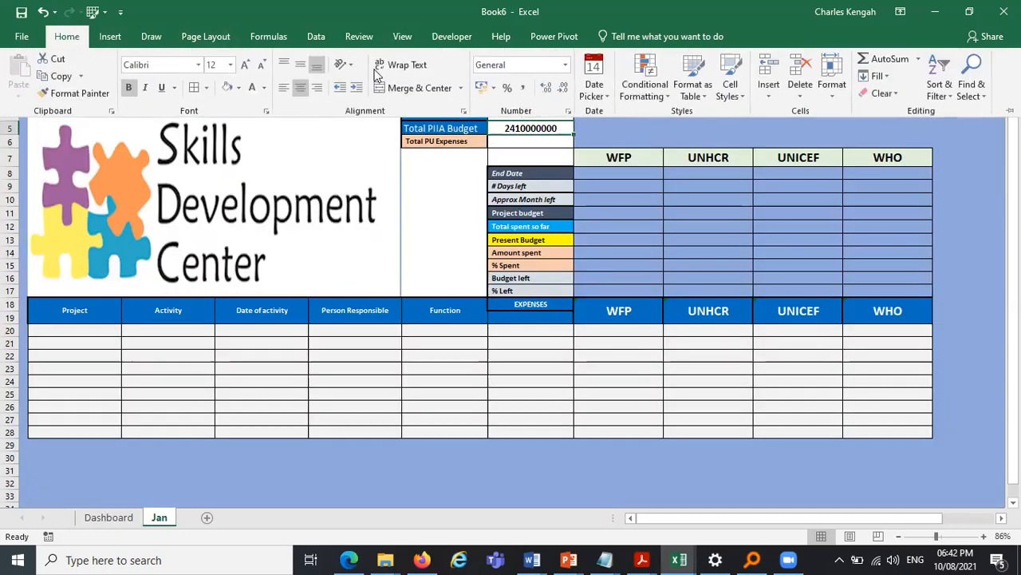
click(722, 238)
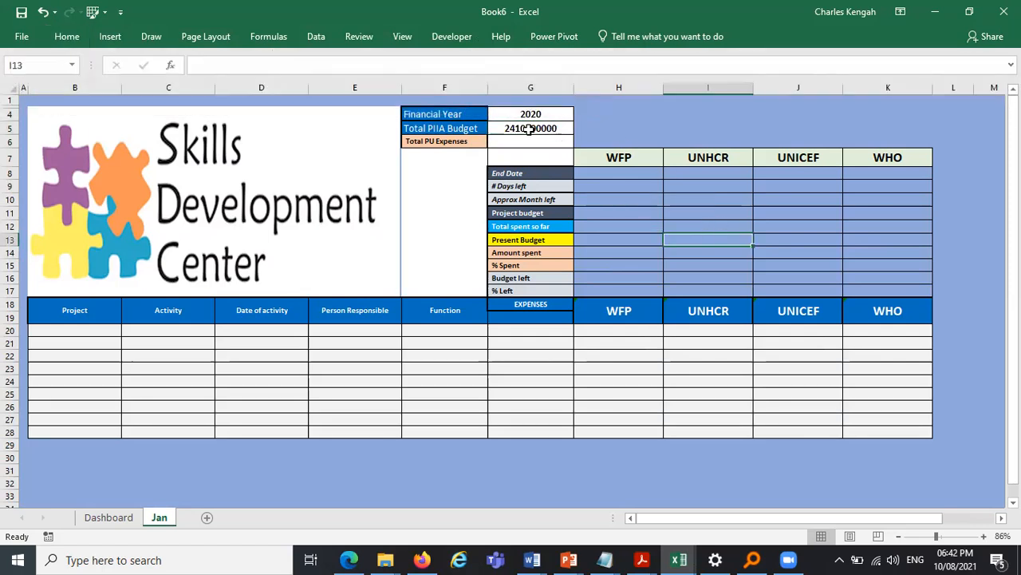
click(529, 129)
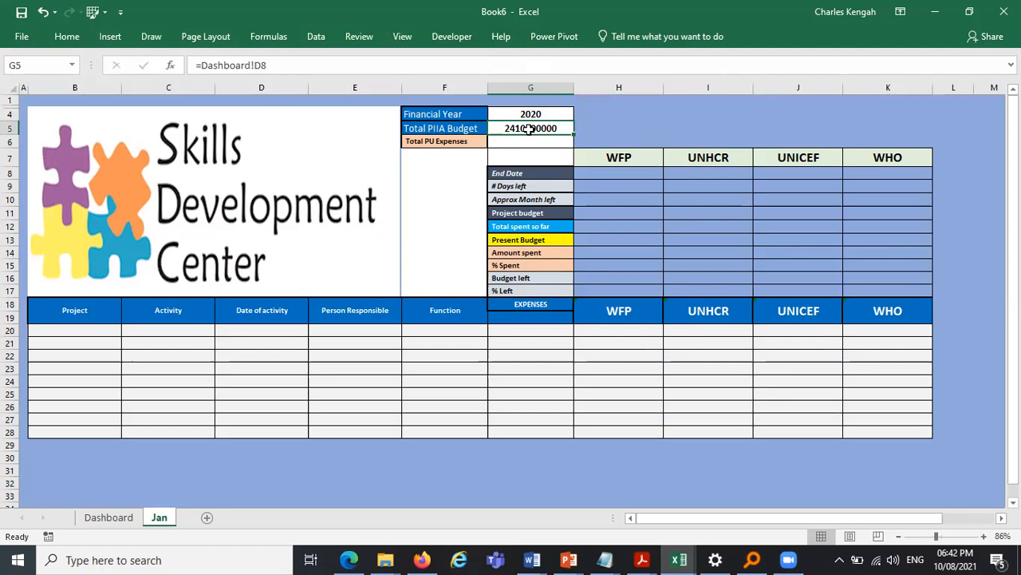
click(70, 37)
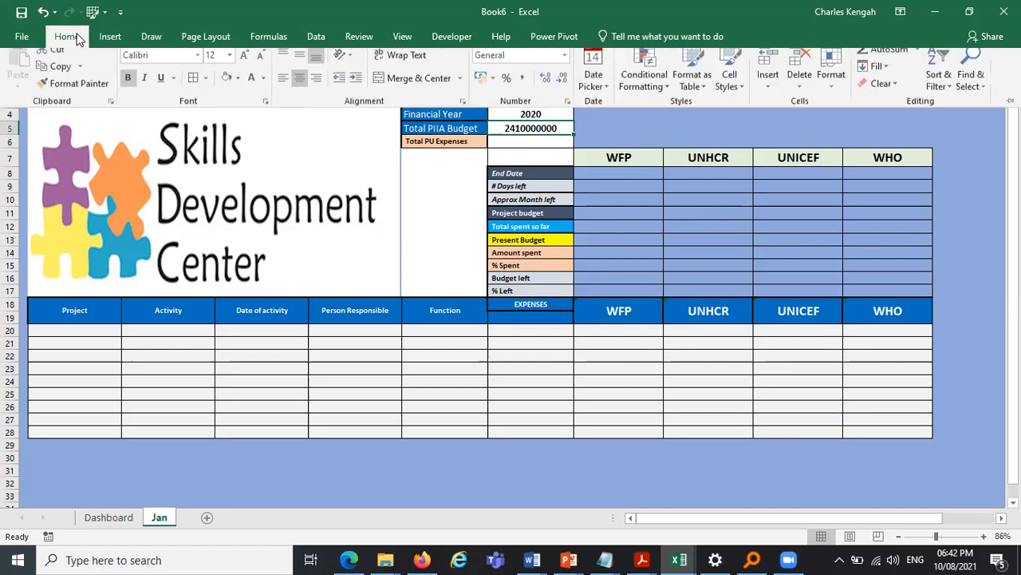
click(524, 89)
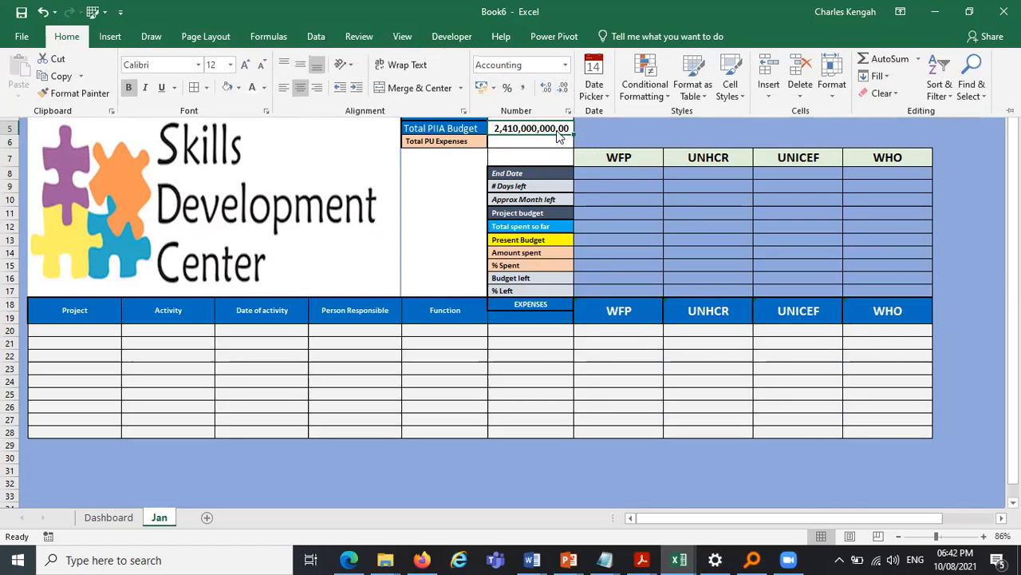
click(563, 92)
click(563, 92)
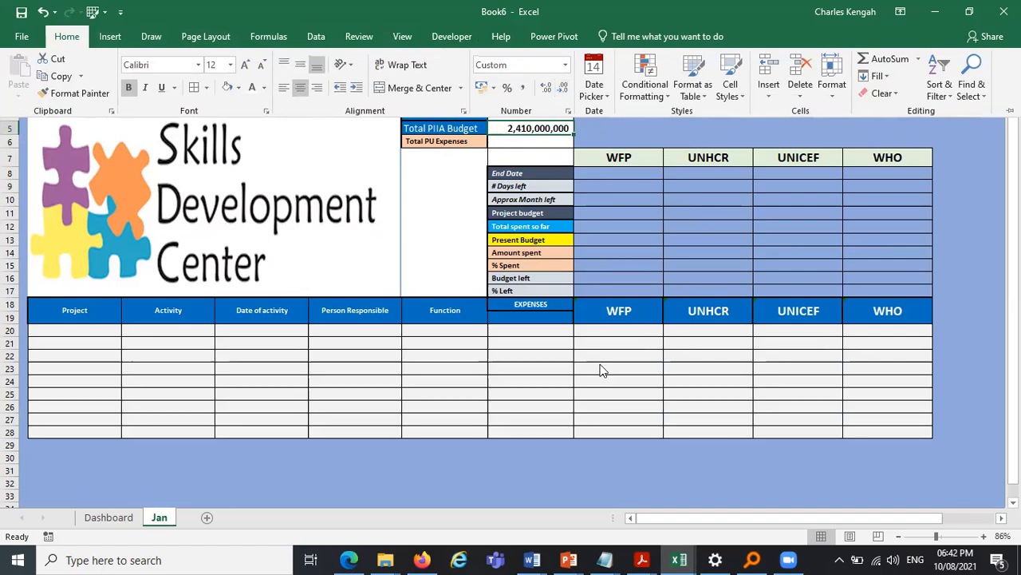
click(619, 429)
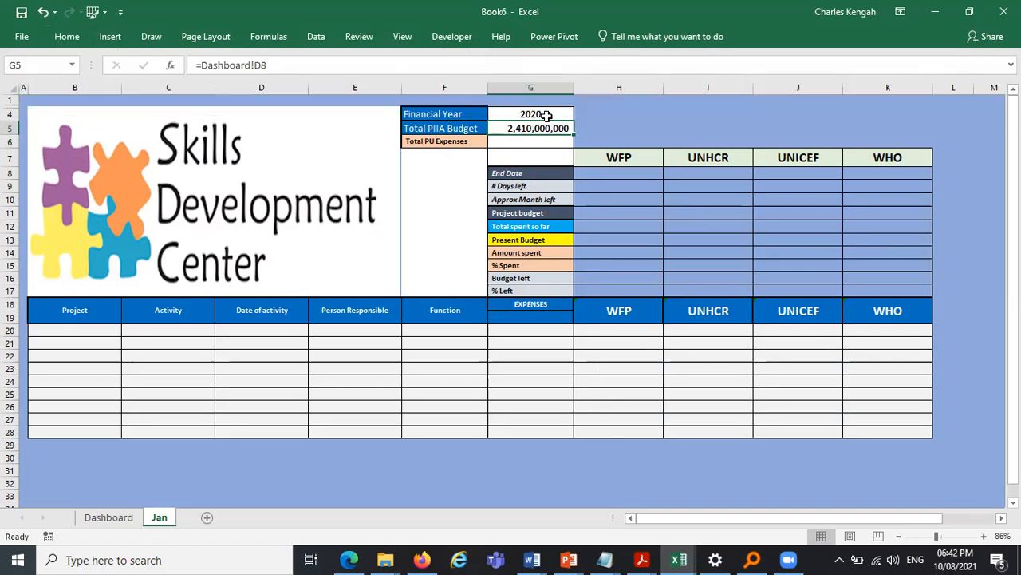
- Set the Financial Year to 2021 from its dropdown and give that cell a light green fill
click(547, 114)
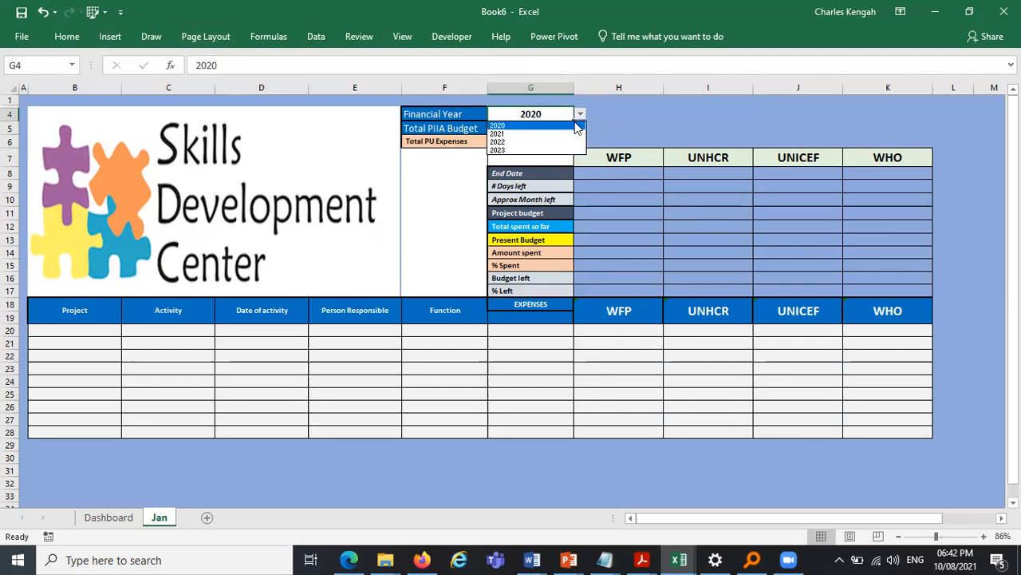
click(570, 134)
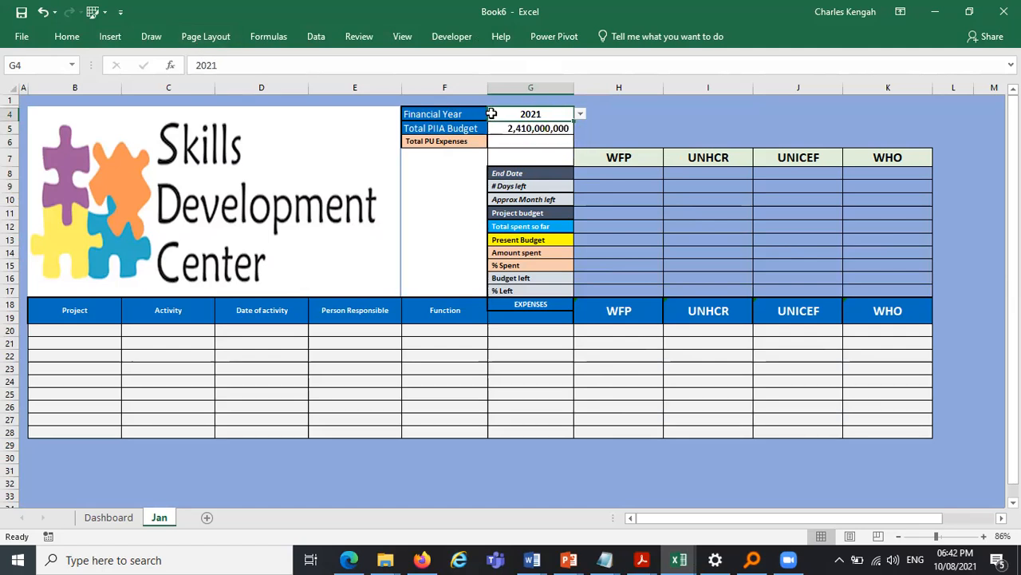
drag(520, 114, 523, 129)
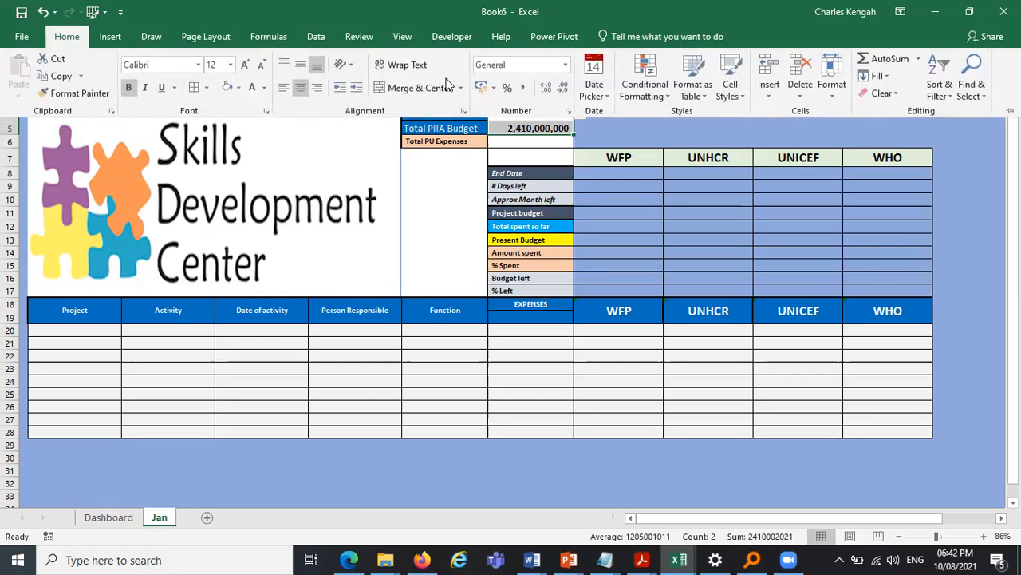
click(590, 442)
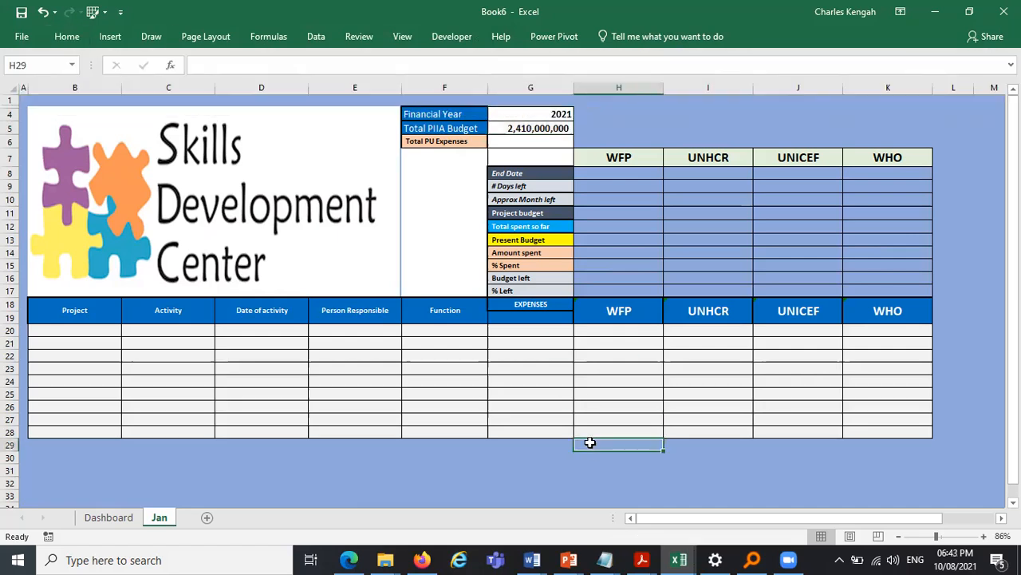
click(544, 108)
click(67, 38)
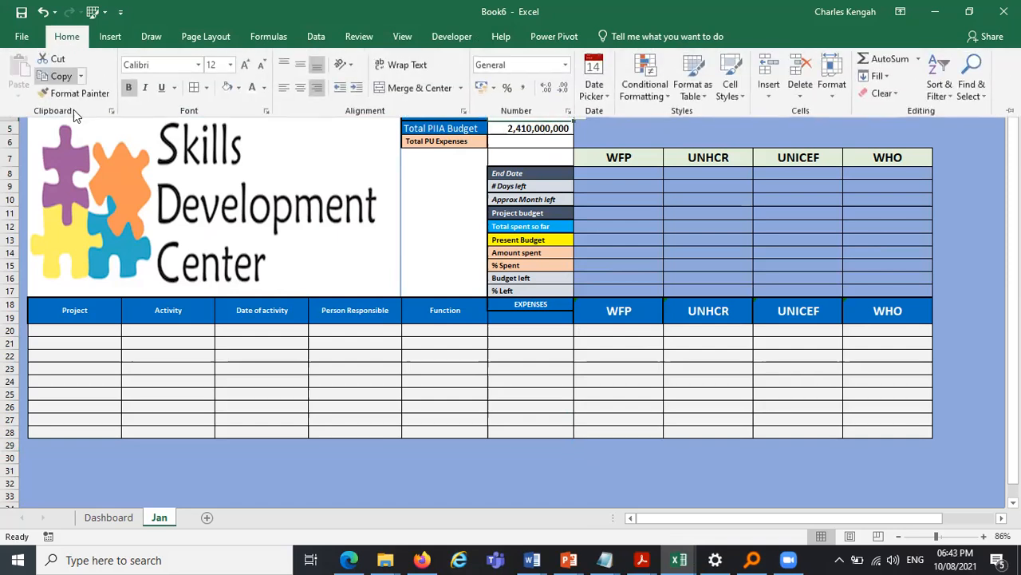
click(238, 88)
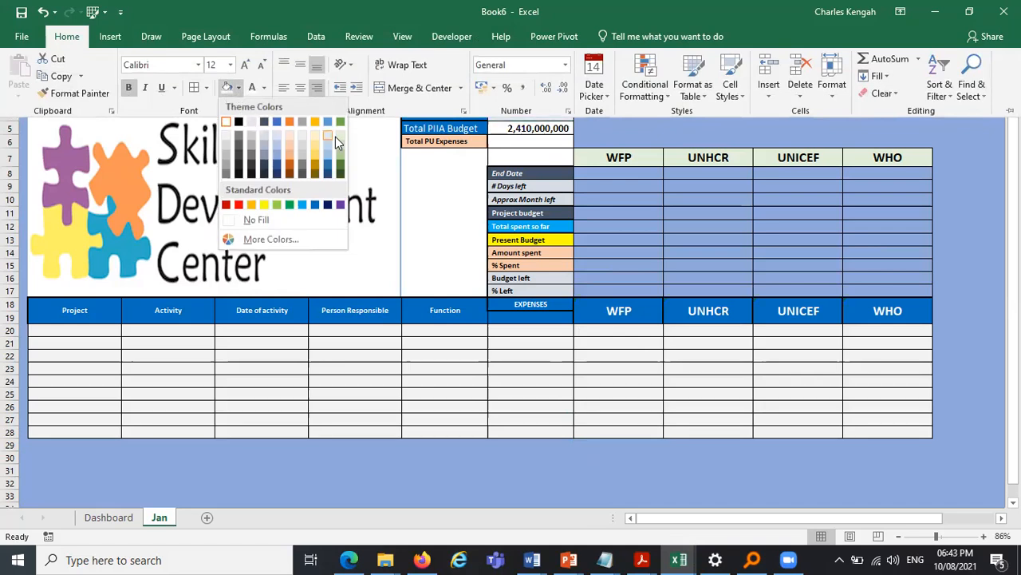
click(621, 403)
click(620, 403)
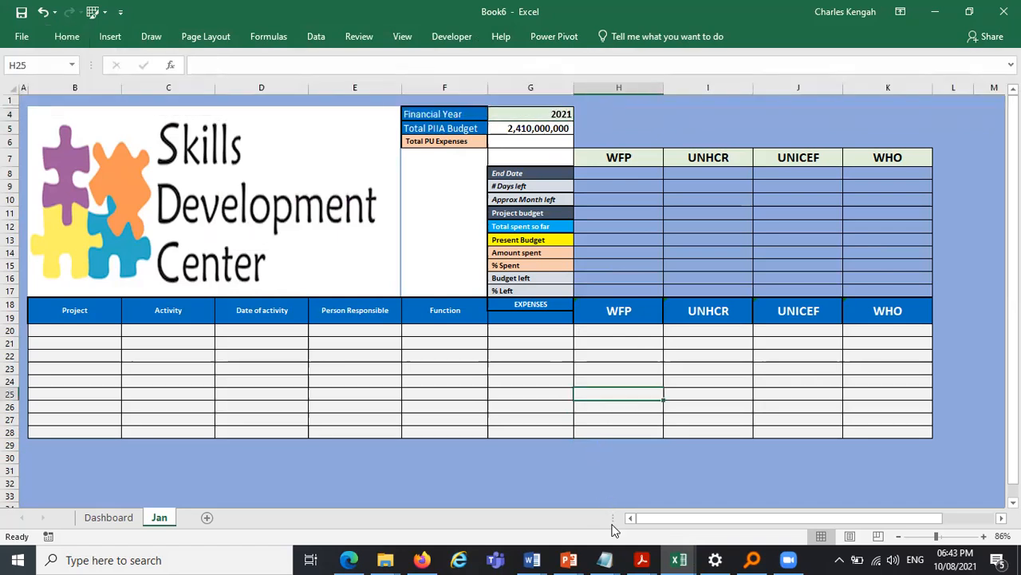
- Copy the % Spent and % Remaining box from the Plan PIIA Project Budgeting template and paste it at I4
click(677, 558)
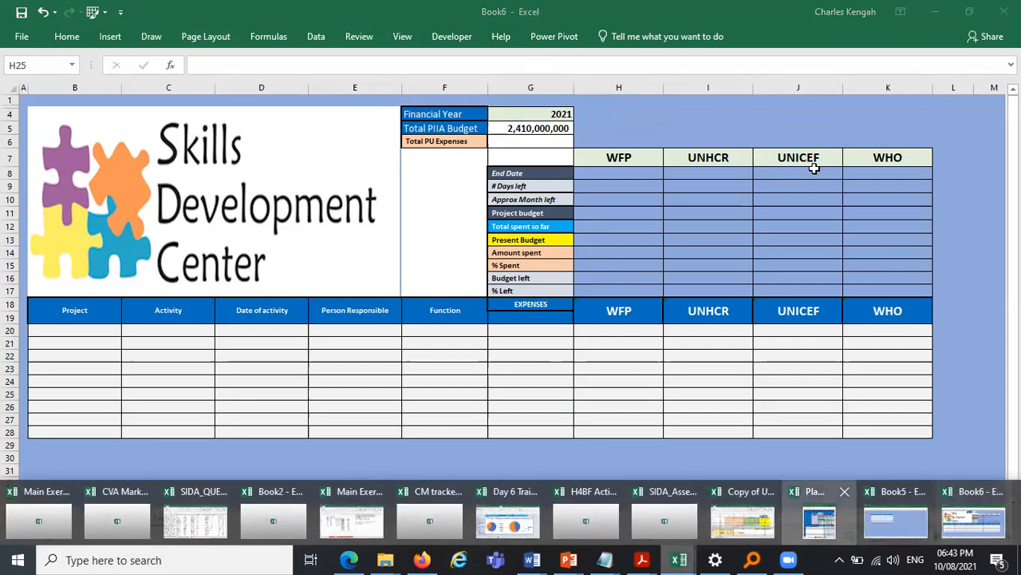
click(818, 520)
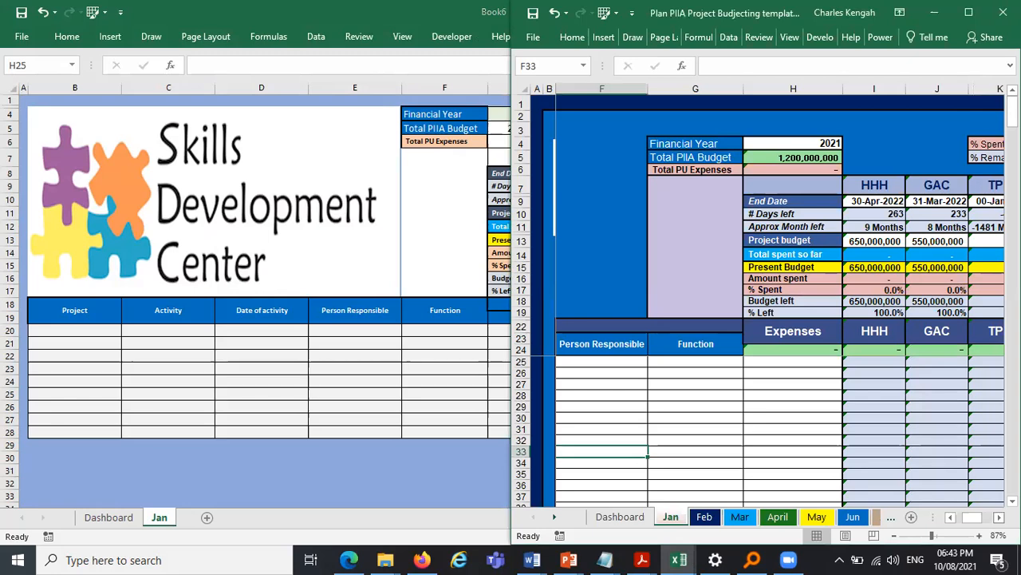
scroll(714, 146, right, 3)
drag(698, 137, 788, 157)
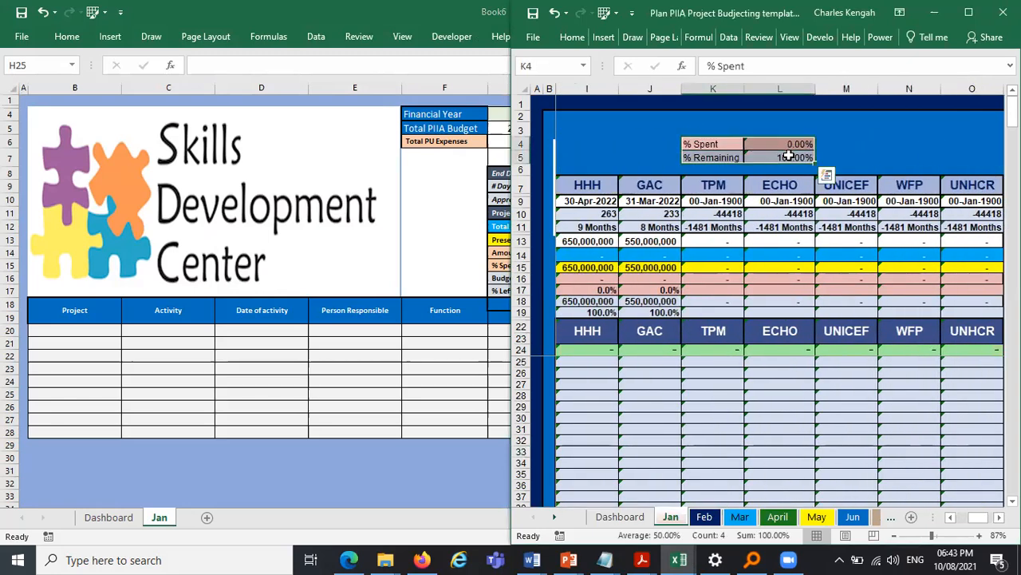
key(ctrl+c)
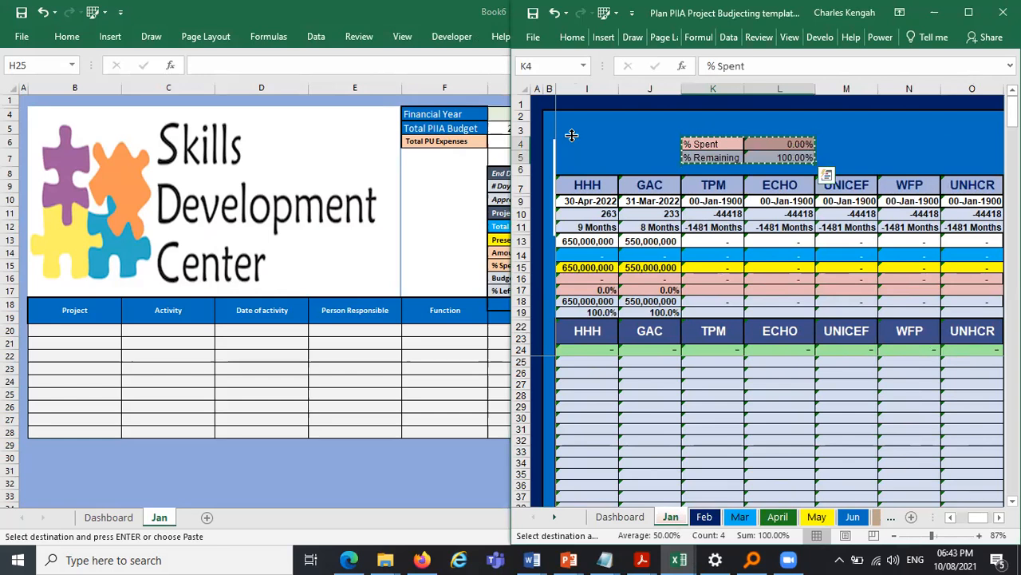
click(498, 145)
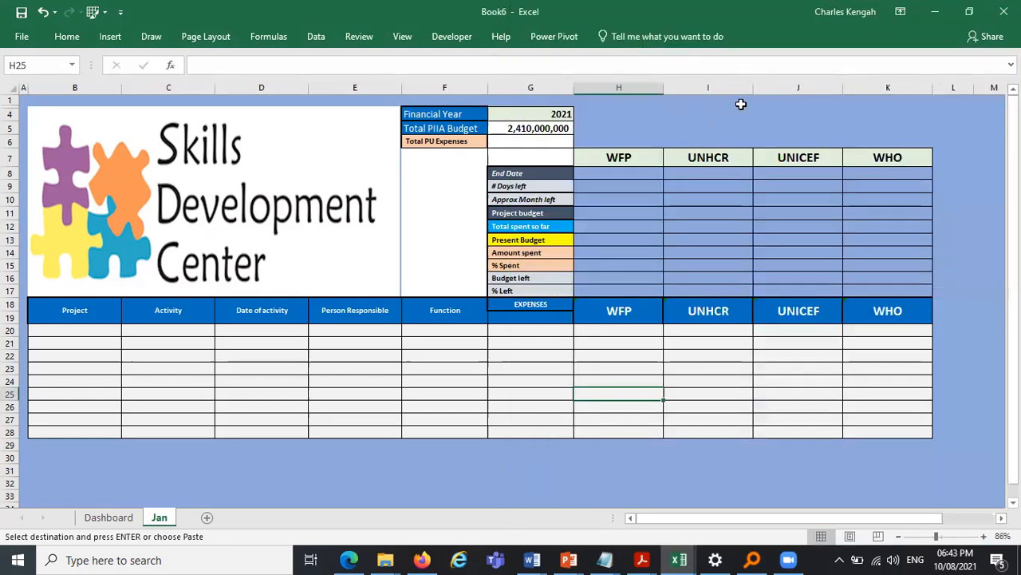
click(733, 105)
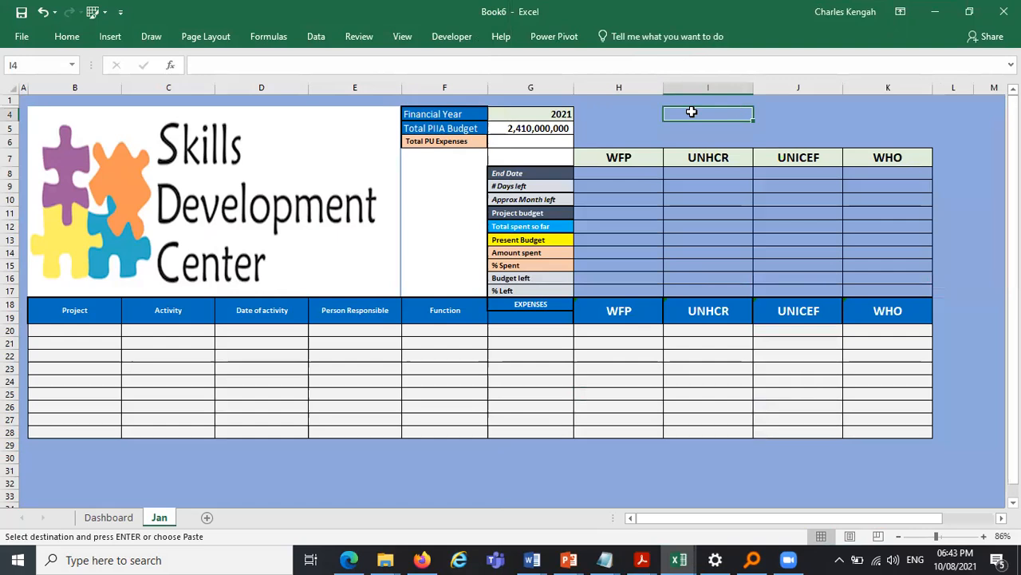
key(ctrl+v)
click(823, 111)
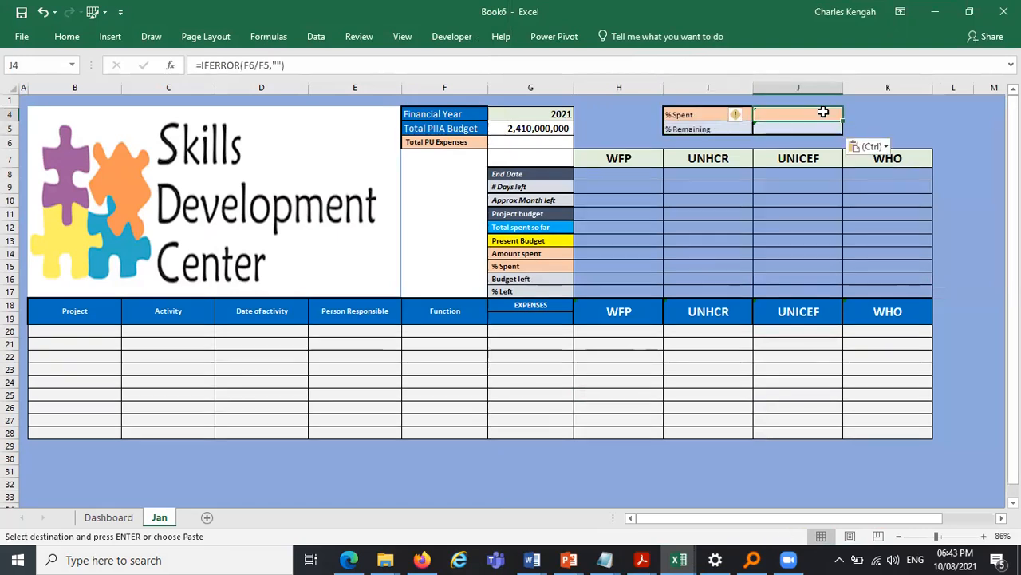
- Increase the font size of the pasted % Spent and % Remaining labels to 14
click(67, 36)
click(246, 65)
click(245, 64)
click(246, 65)
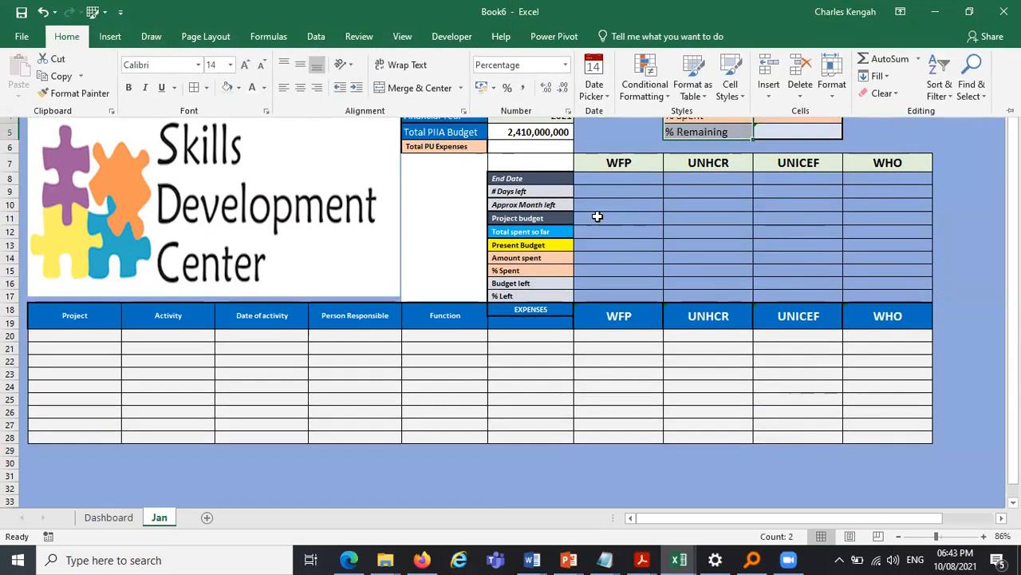
click(597, 216)
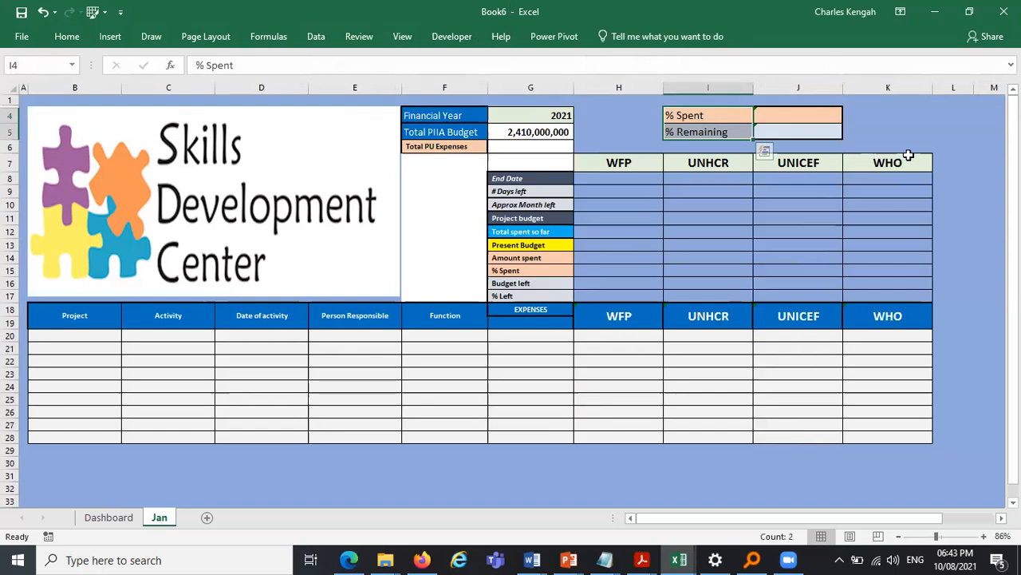
- Check the formulas in the % Spent and % Remaining value cells
click(783, 121)
click(777, 133)
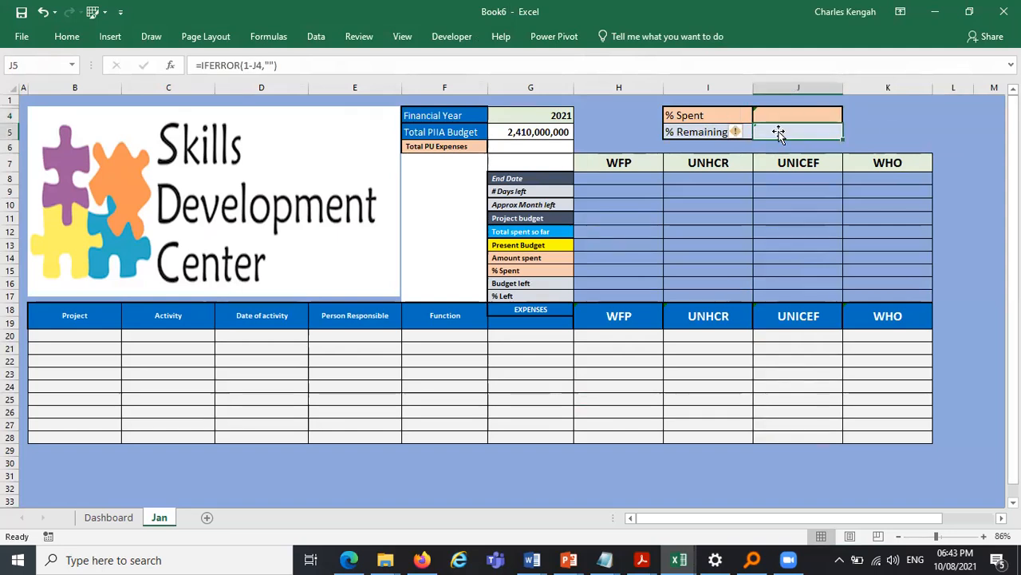
click(83, 334)
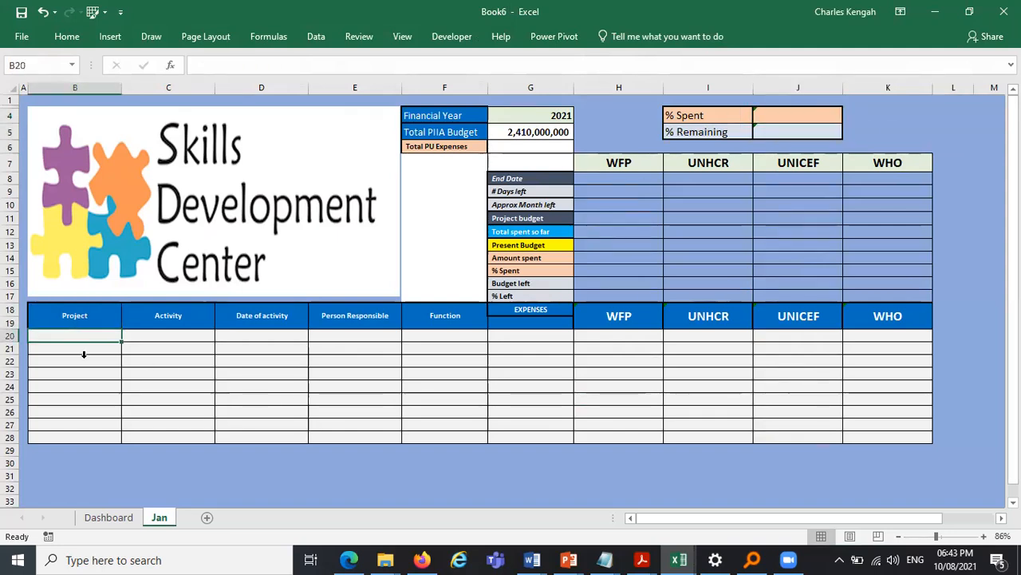
- Give the totals row from B28 to K28 a light green fill
shift+click(93, 422)
drag(70, 437, 902, 437)
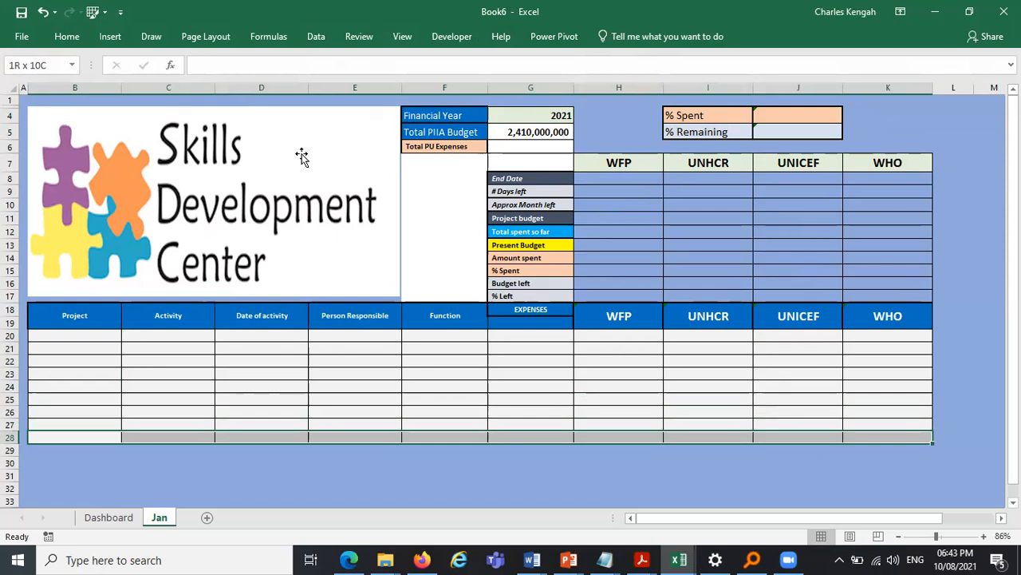
click(73, 36)
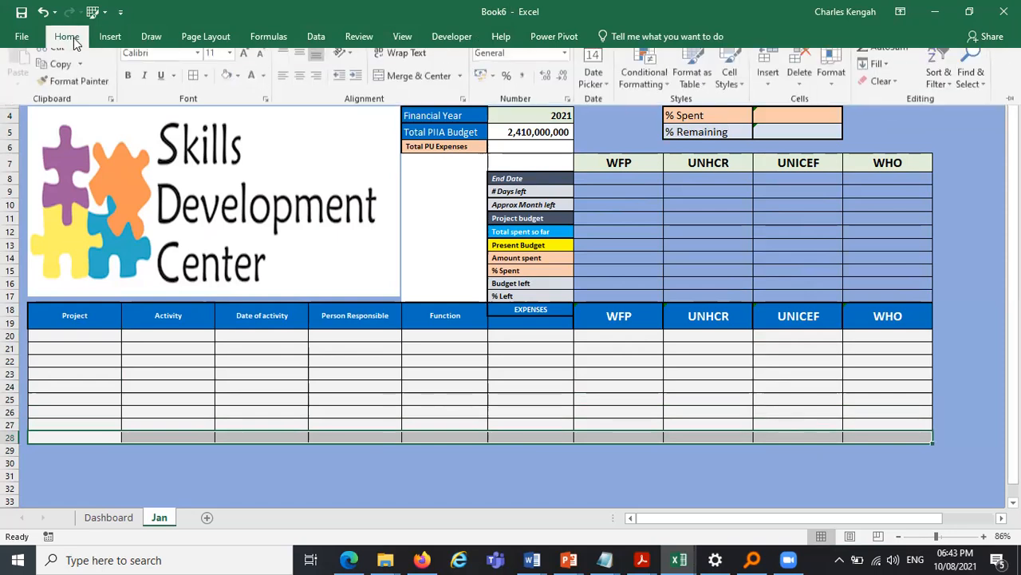
click(238, 87)
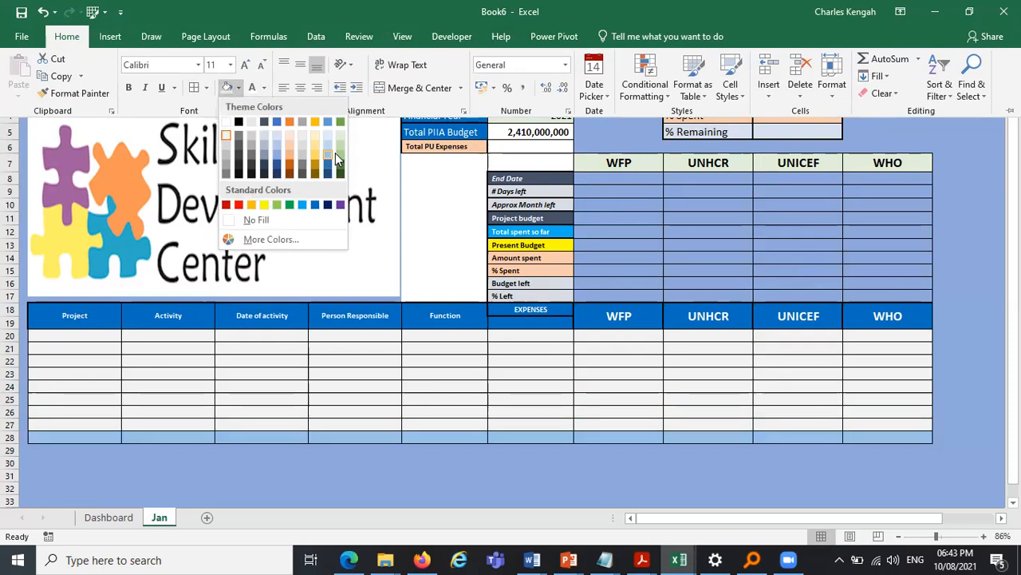
click(335, 153)
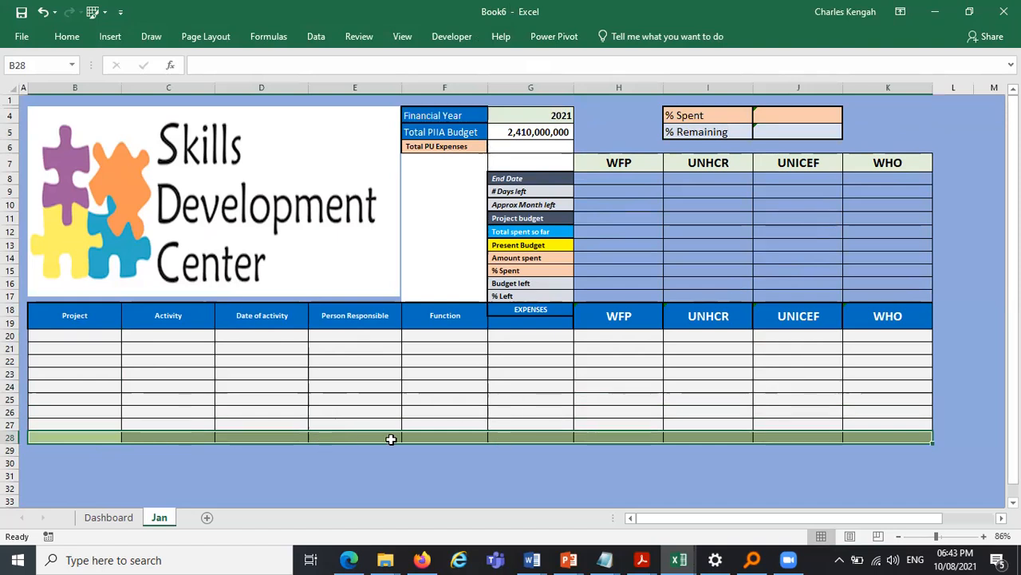
click(588, 486)
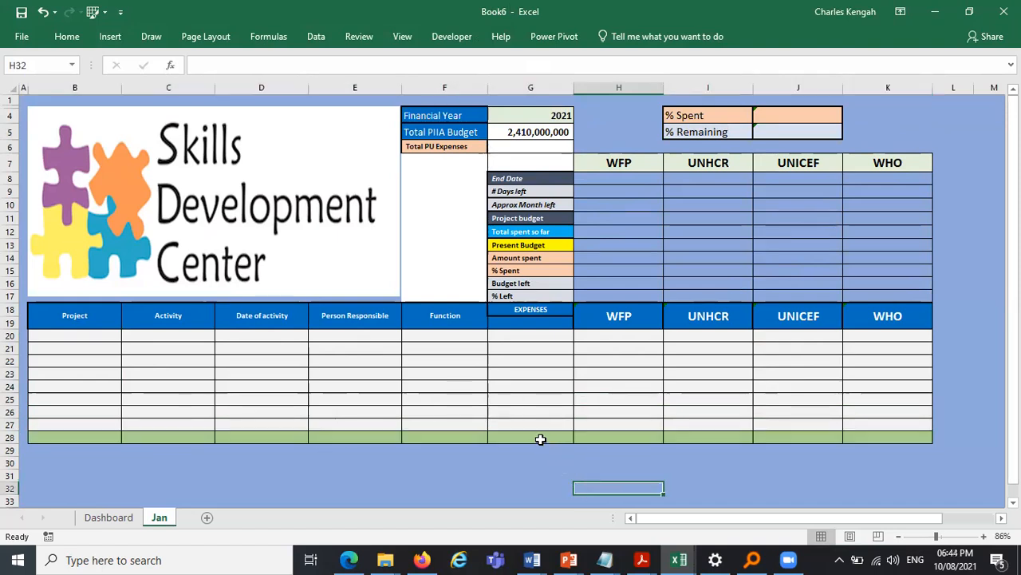
- Enter a SUM formula in G28 totalling the expenses in G20:G27
click(540, 435)
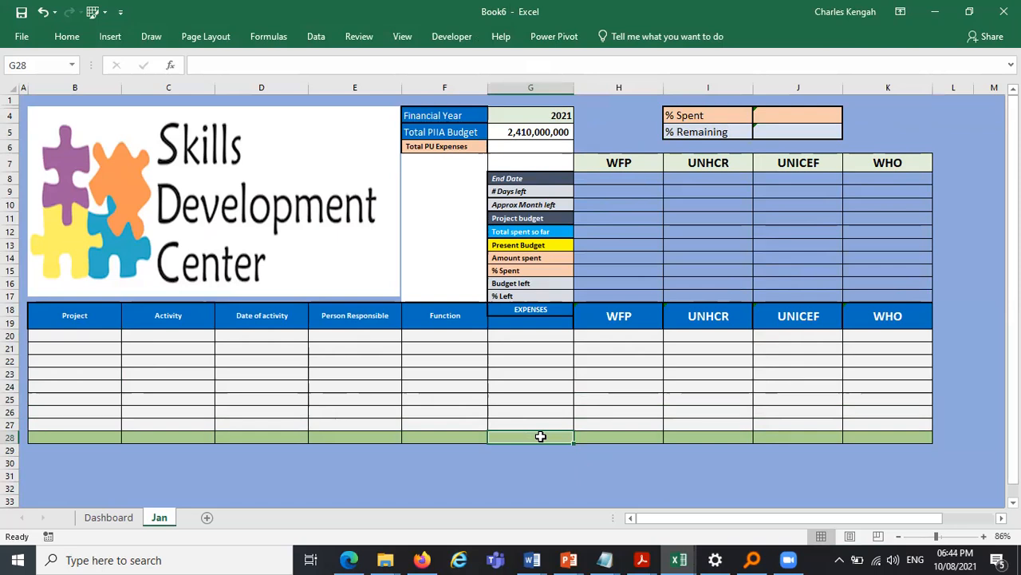
text(=)
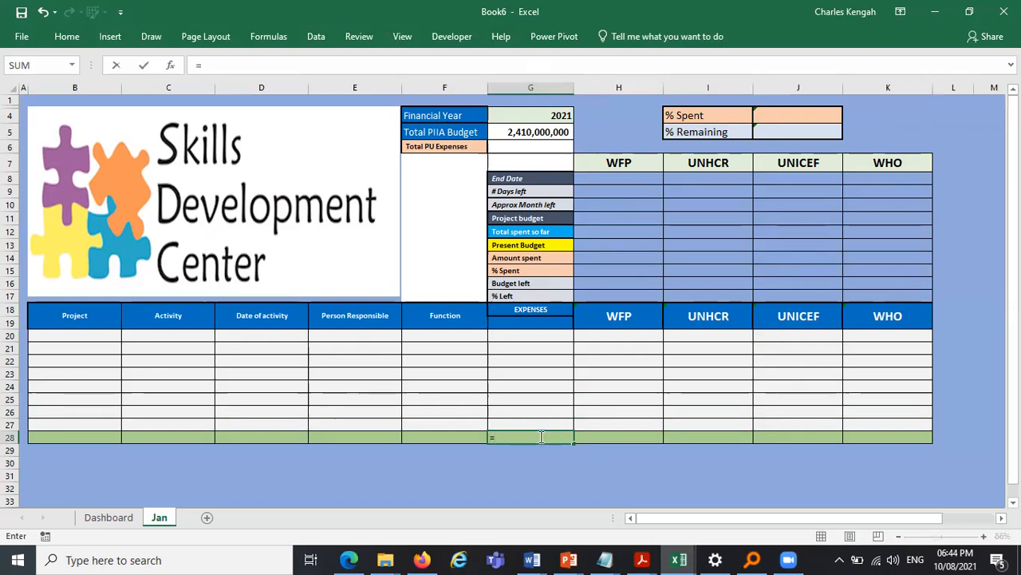
text(SUM)
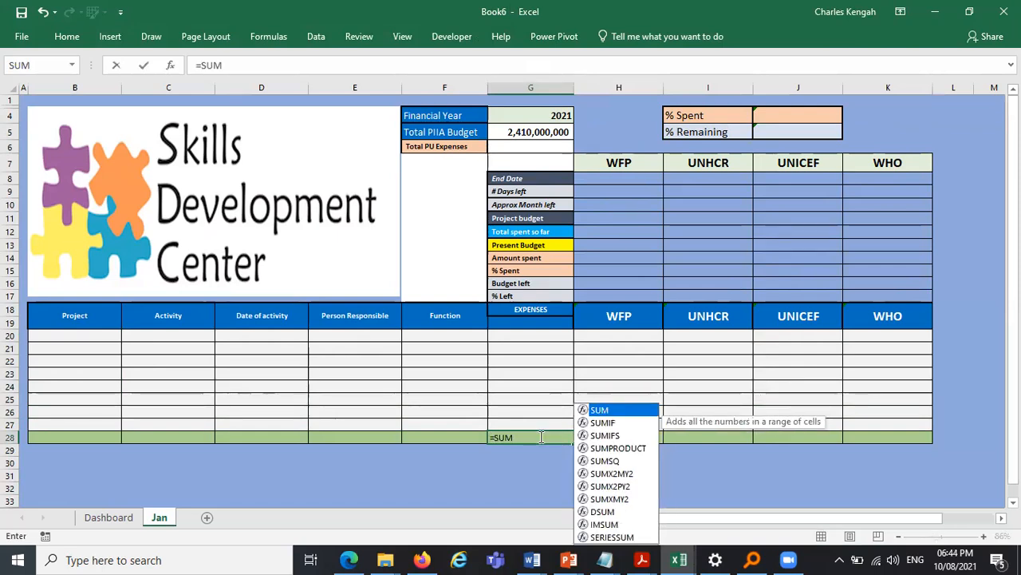
text(()
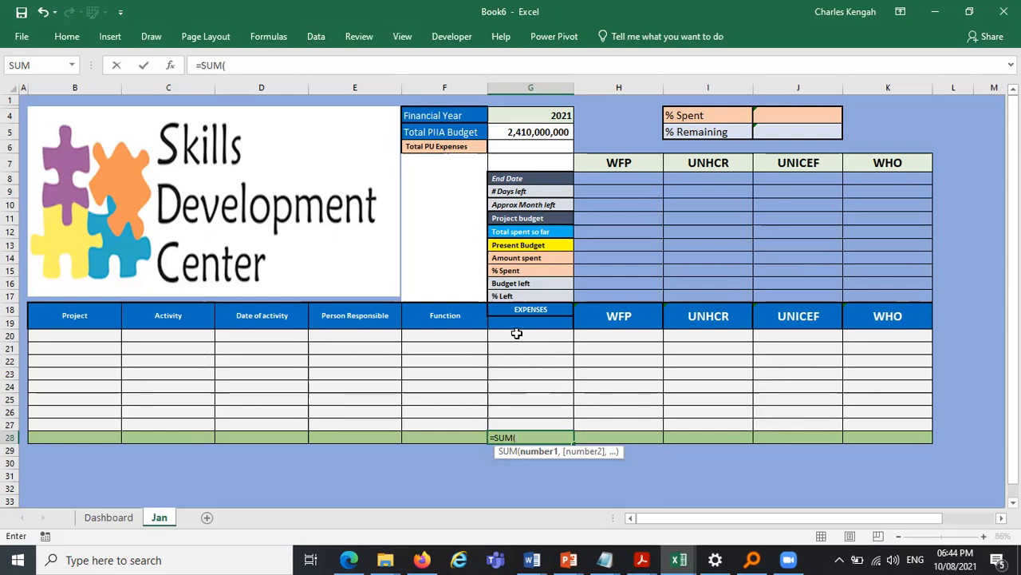
drag(517, 333, 518, 420)
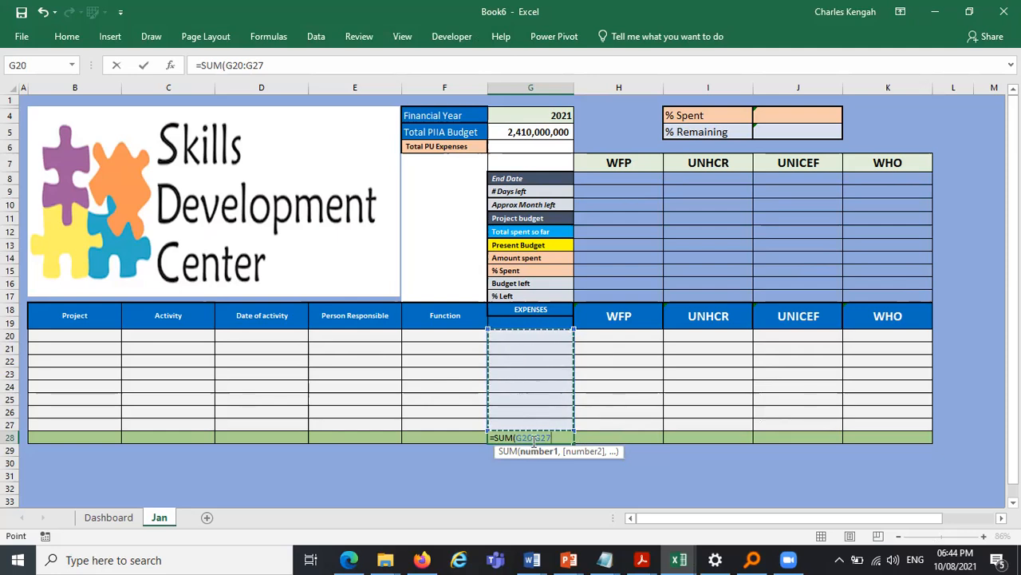
key(Return)
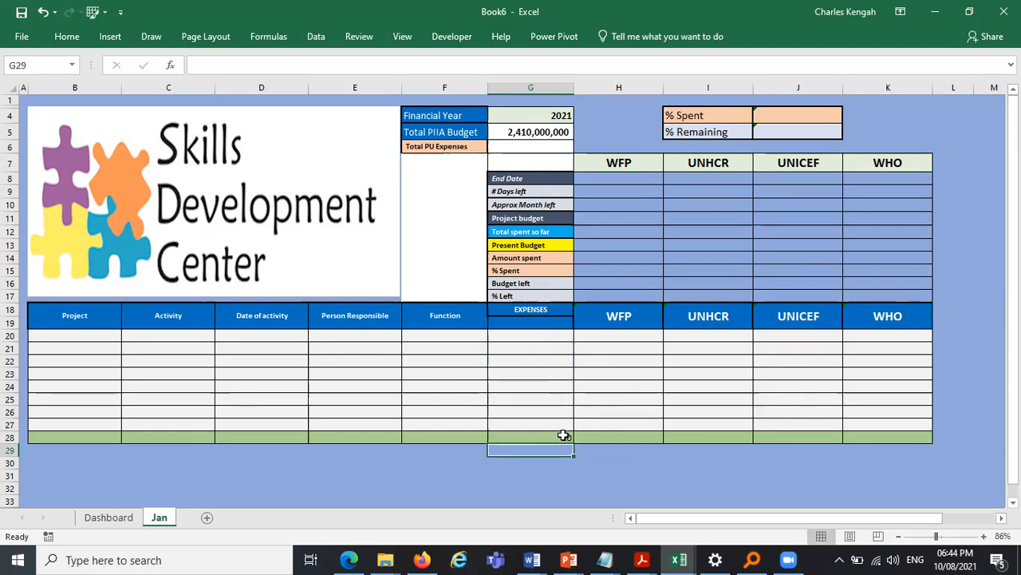
- Center the expenses total in G28 and apply comma style to it
click(558, 436)
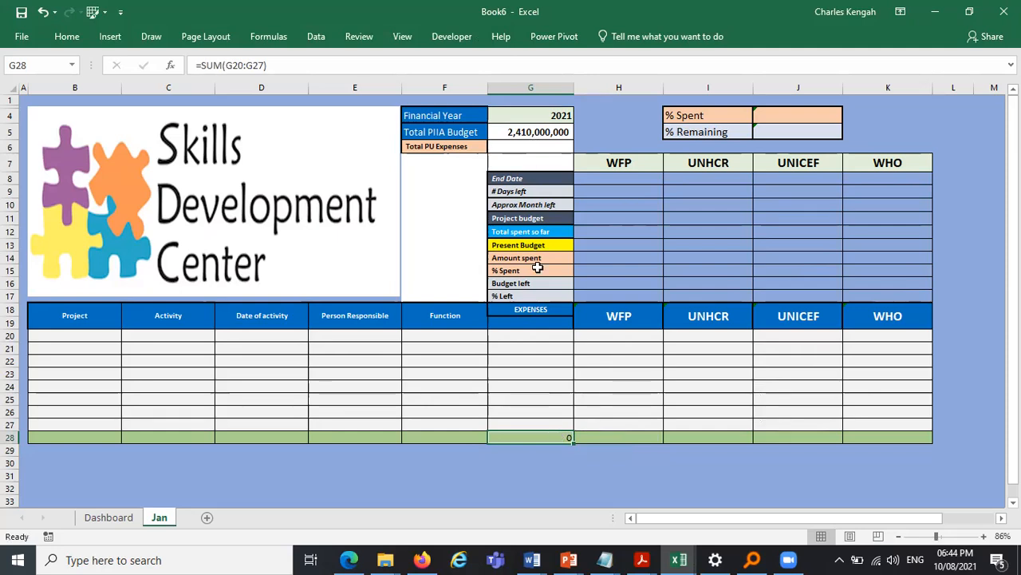
click(87, 36)
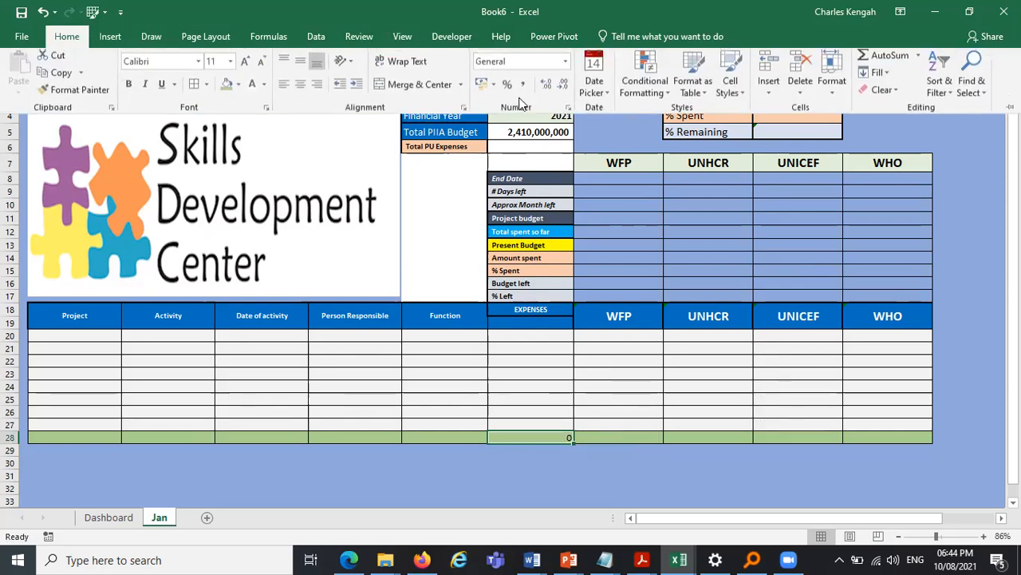
click(300, 87)
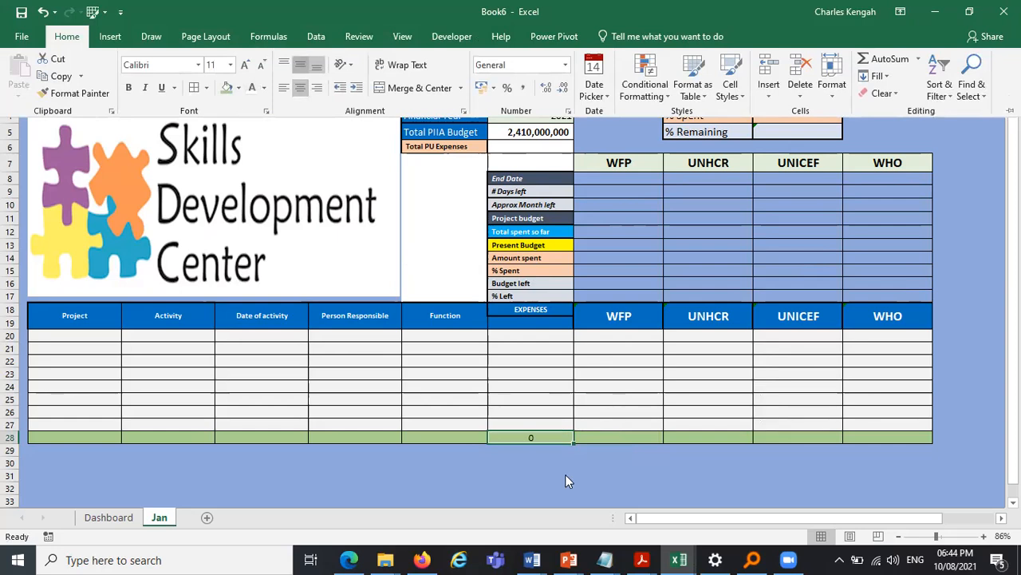
click(523, 88)
- Enter test expense amounts 50000 and 100000 in G20 and G21
click(552, 329)
click(556, 335)
text(50000)
key(Return)
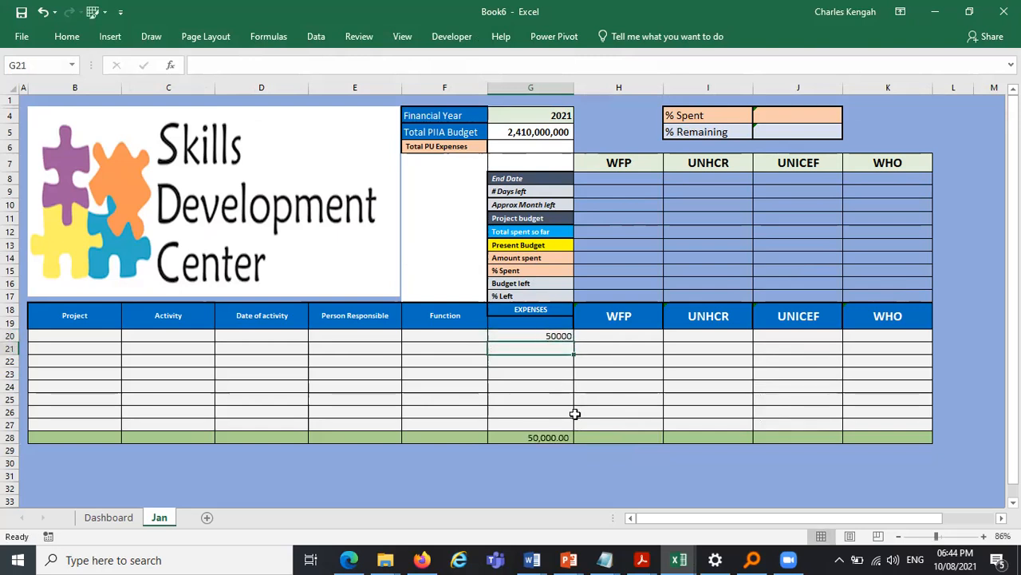
text(100000)
key(Return)
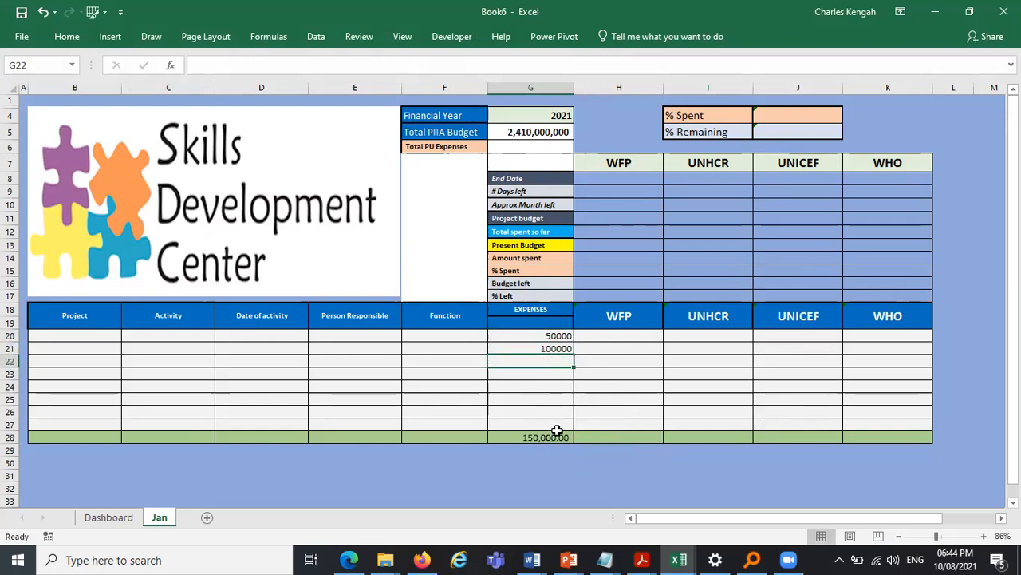
- Decrease the decimal places of the G28 total to none
click(545, 437)
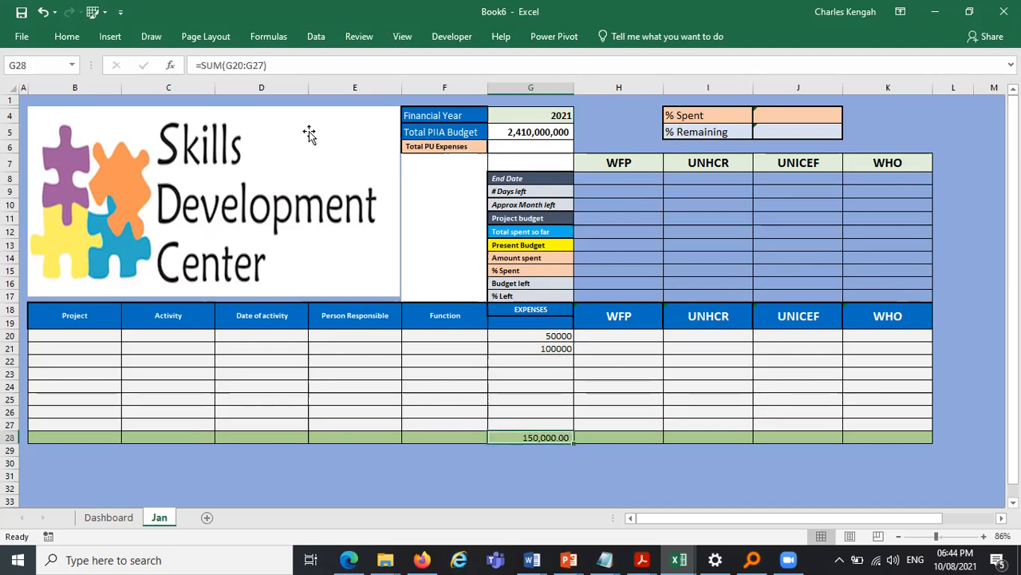
click(67, 36)
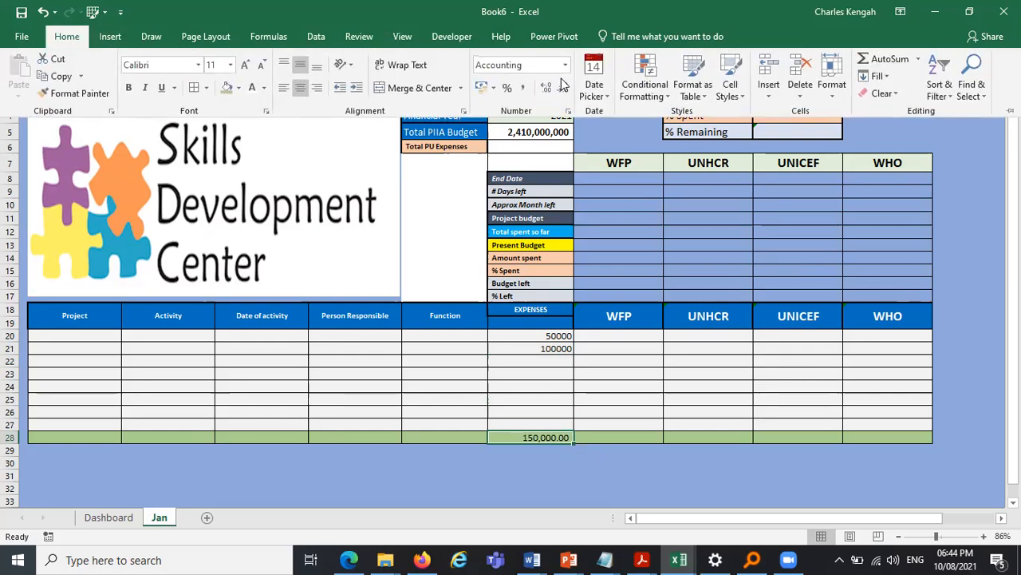
click(564, 88)
click(564, 88)
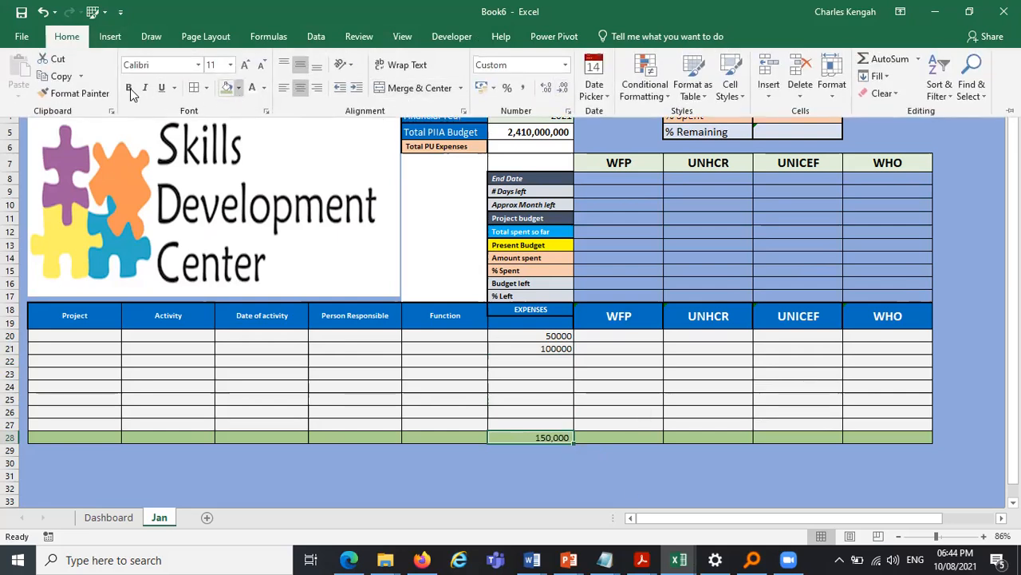
click(590, 481)
click(585, 480)
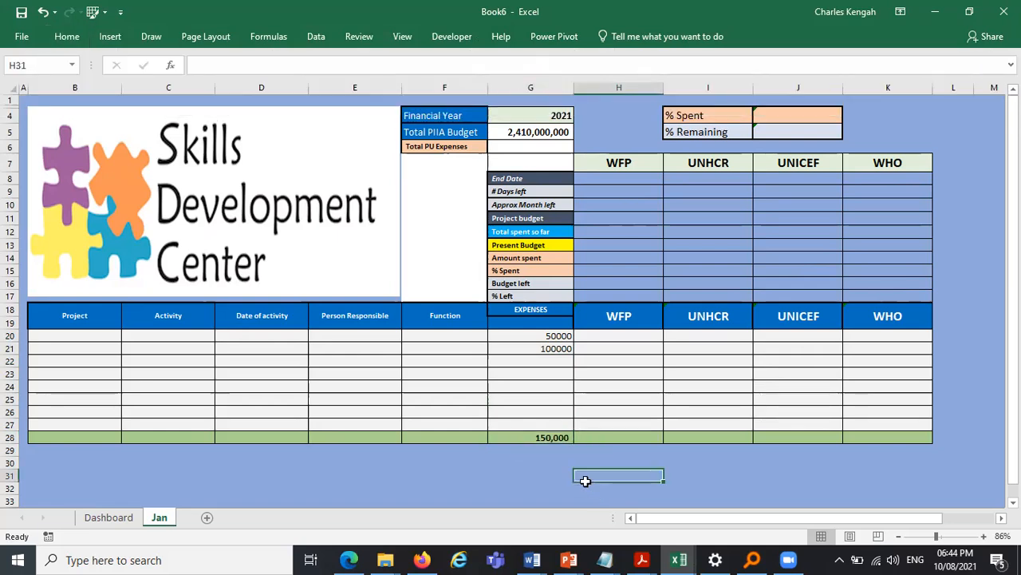
- Fill the G28 total formula across to K28 for the WFP, UNHCR, UNICEF and WHO columns
click(548, 440)
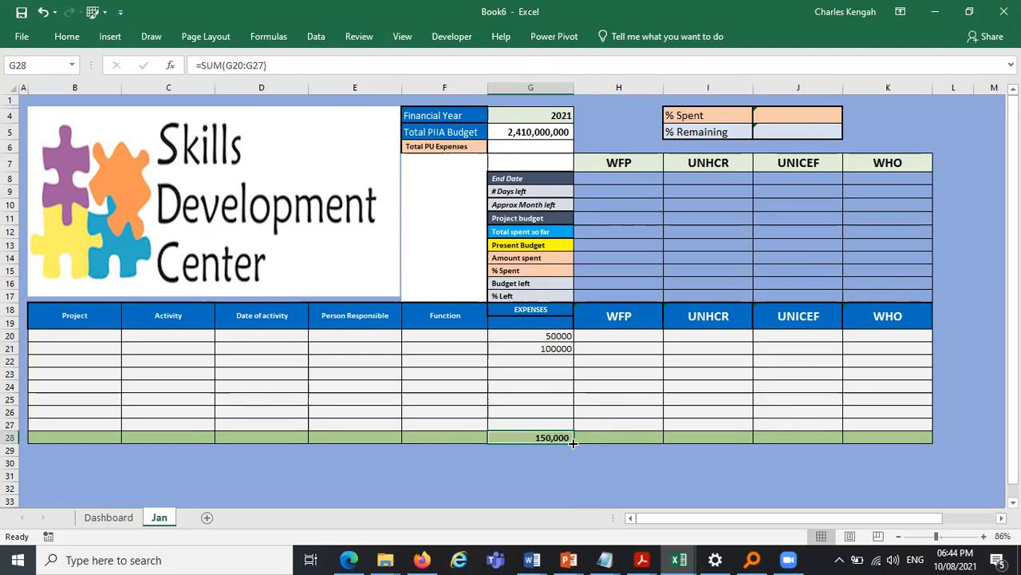
drag(572, 443, 771, 443)
mouse_move(893, 449)
mouse_down()
mouse_move(919, 433)
mouse_move(905, 442)
mouse_up()
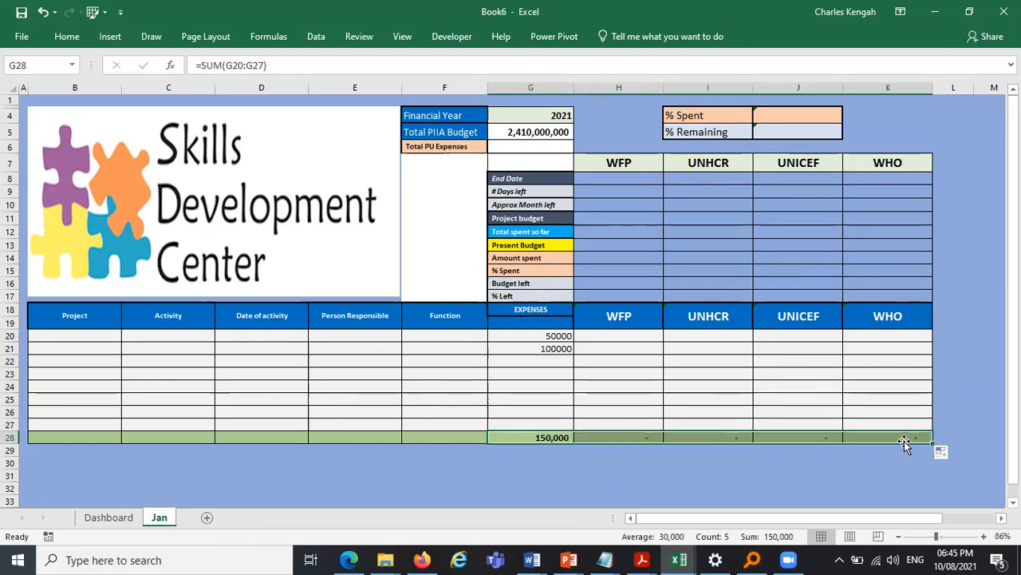
click(904, 438)
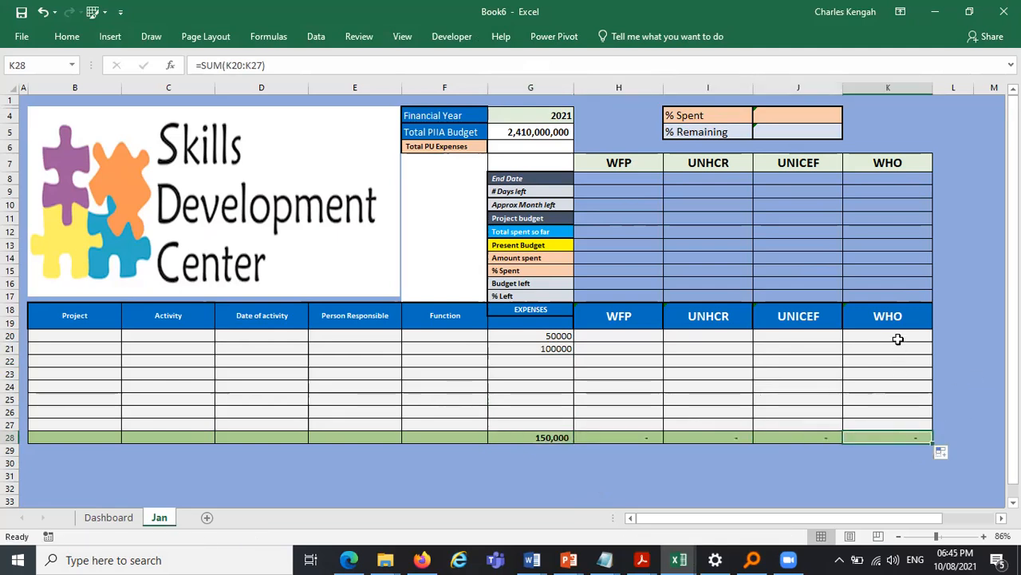
- Enter test amounts 20000 and 50000 in the WHO column, then clear them
click(899, 333)
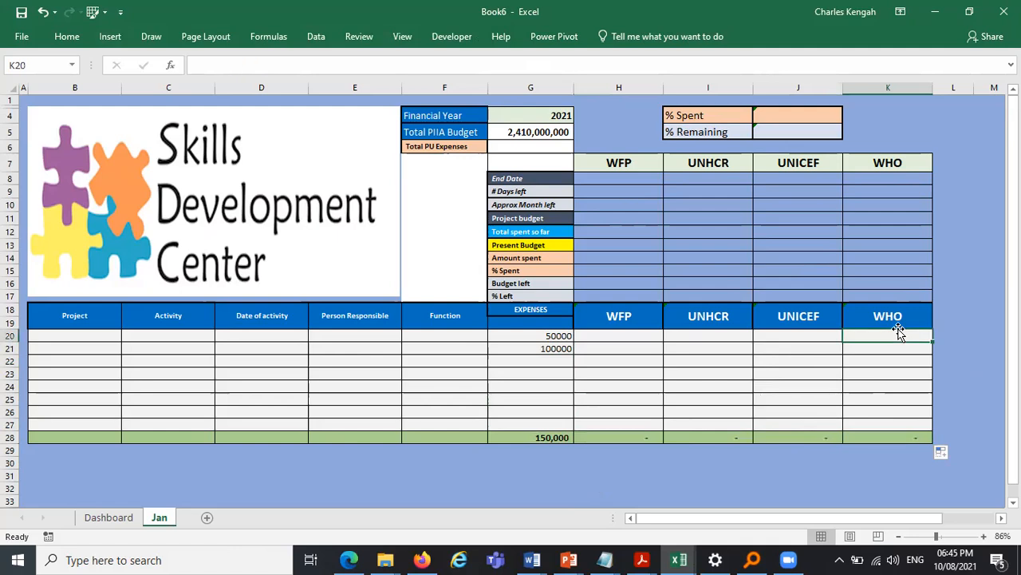
text(20000)
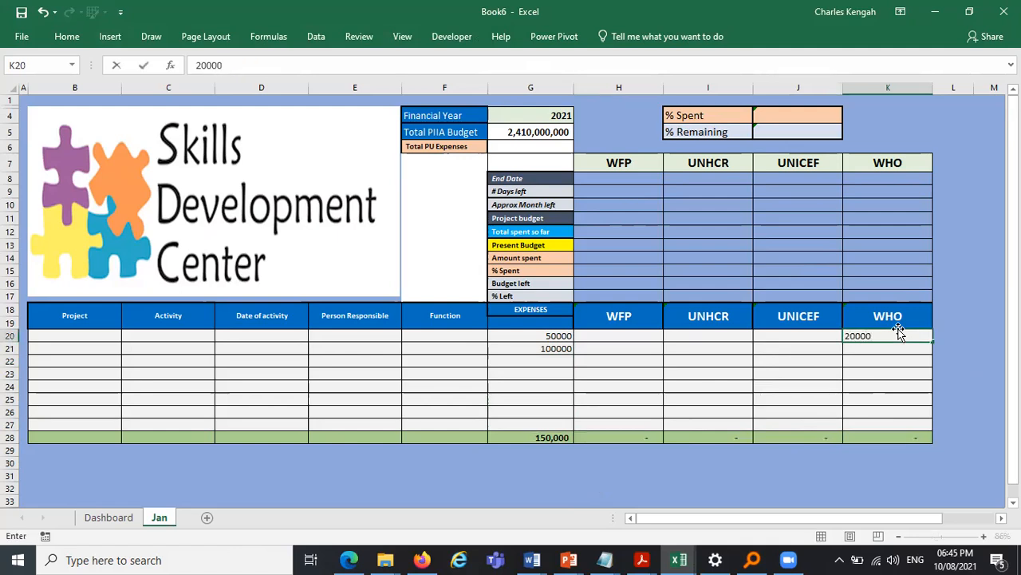
key(Return)
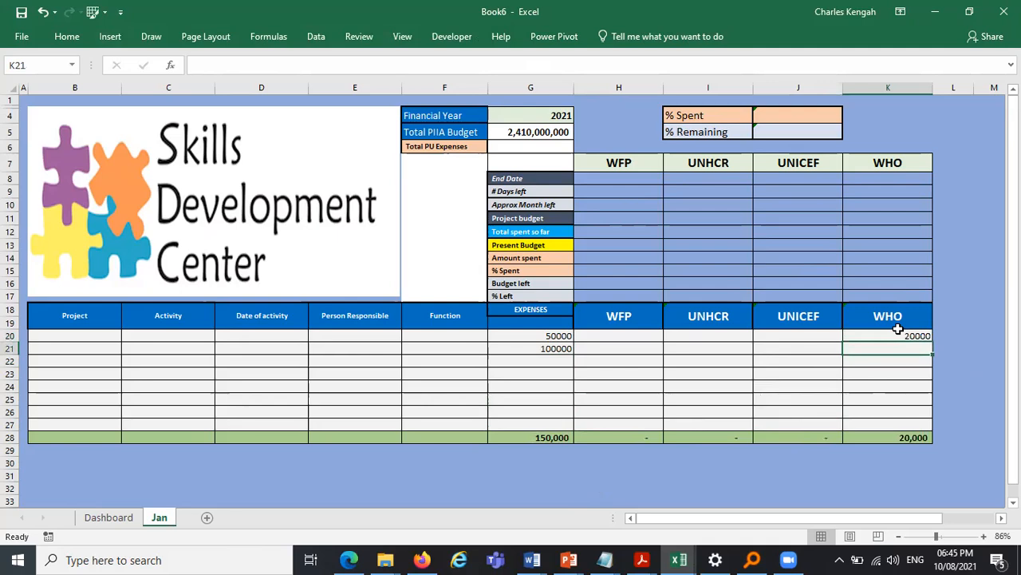
text(50000)
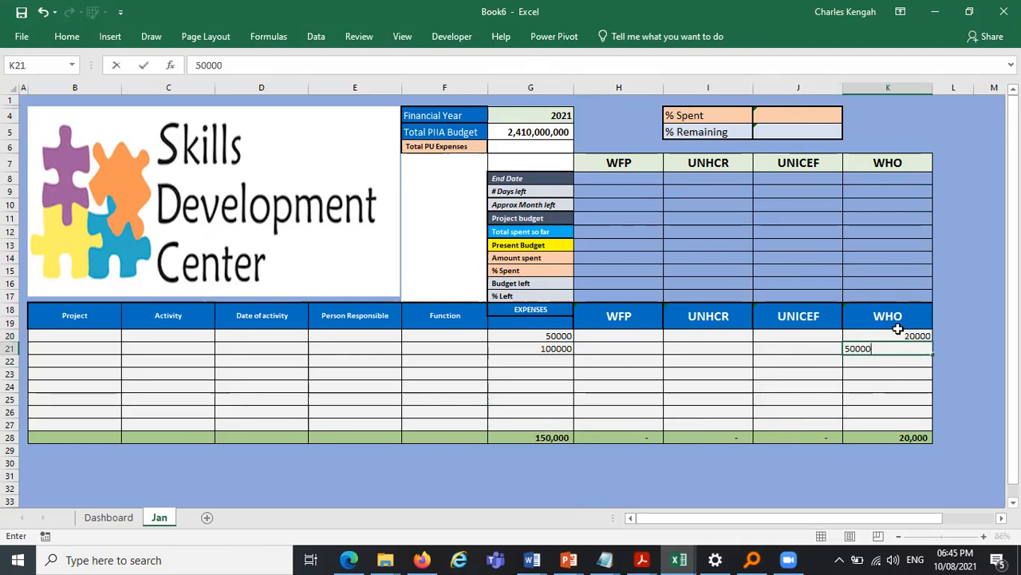
key(Return)
drag(913, 338, 912, 351)
key(Delete)
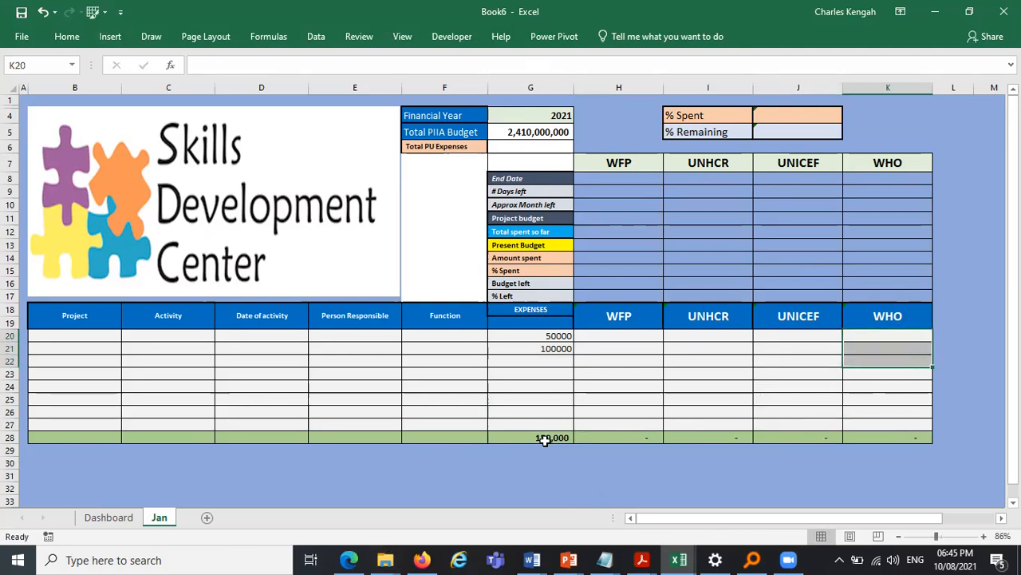
- Clear the test expense amounts from G20 and G21
drag(552, 338, 551, 353)
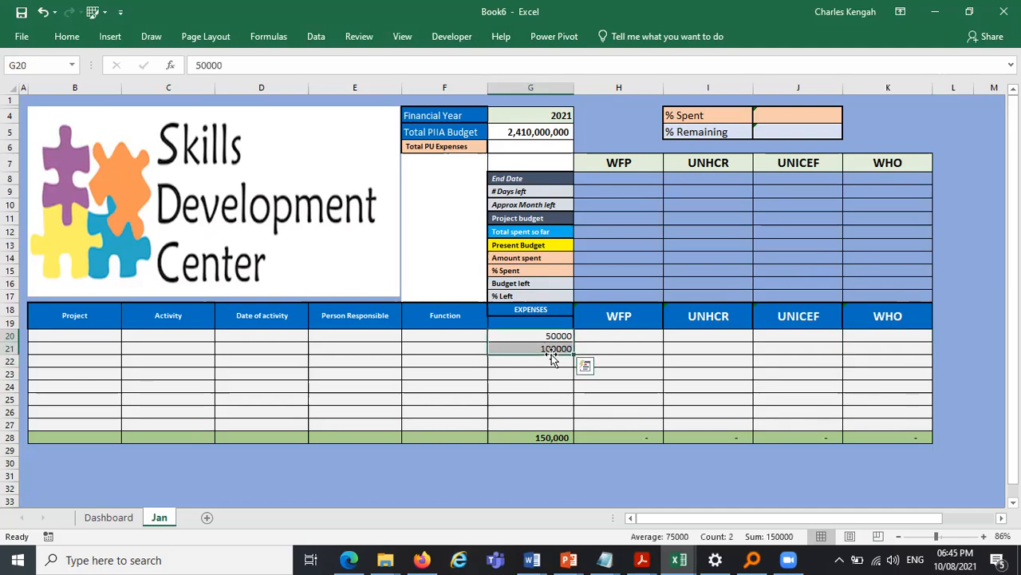
key(Delete)
click(370, 472)
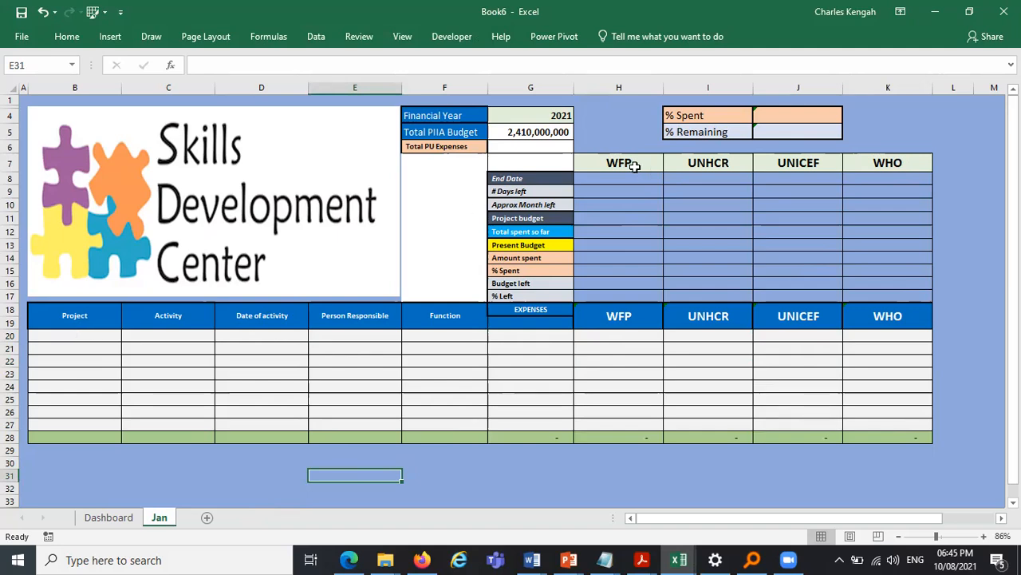
- Review the Dashboard project names and the formulas linking the Jan sheet's project headers in H7:K7 to them
click(114, 516)
drag(200, 149, 199, 196)
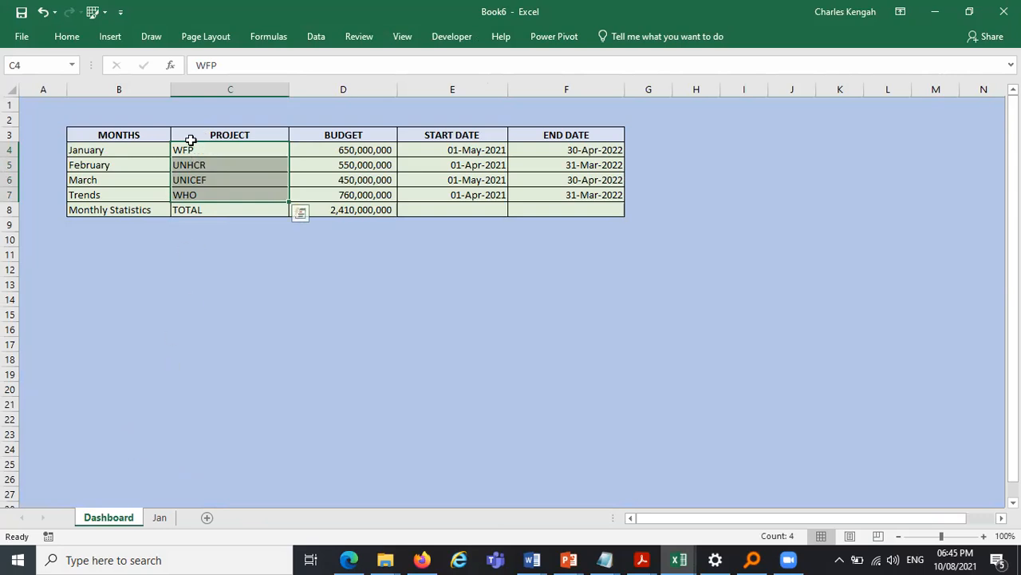
click(193, 151)
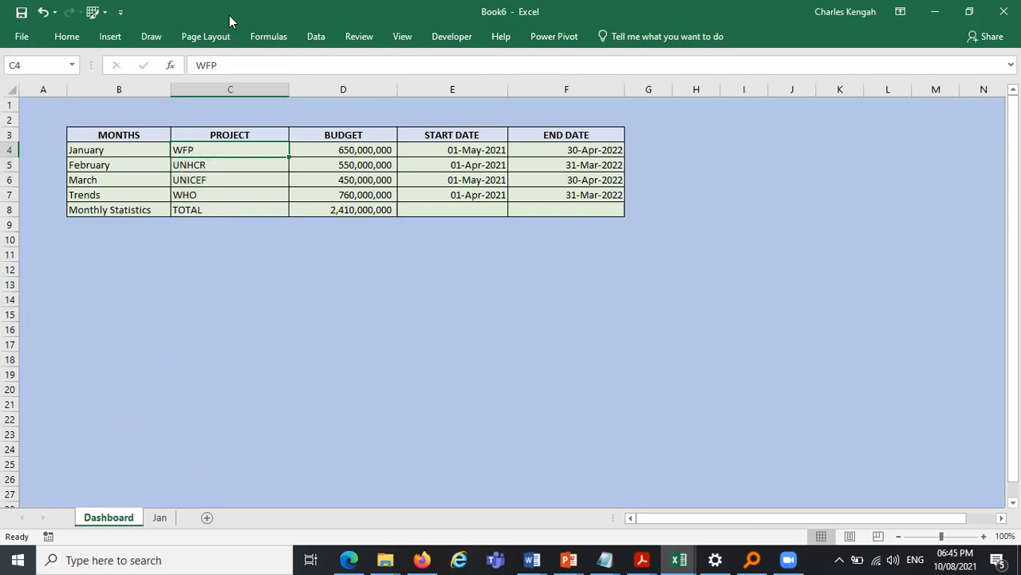
drag(220, 66, 187, 66)
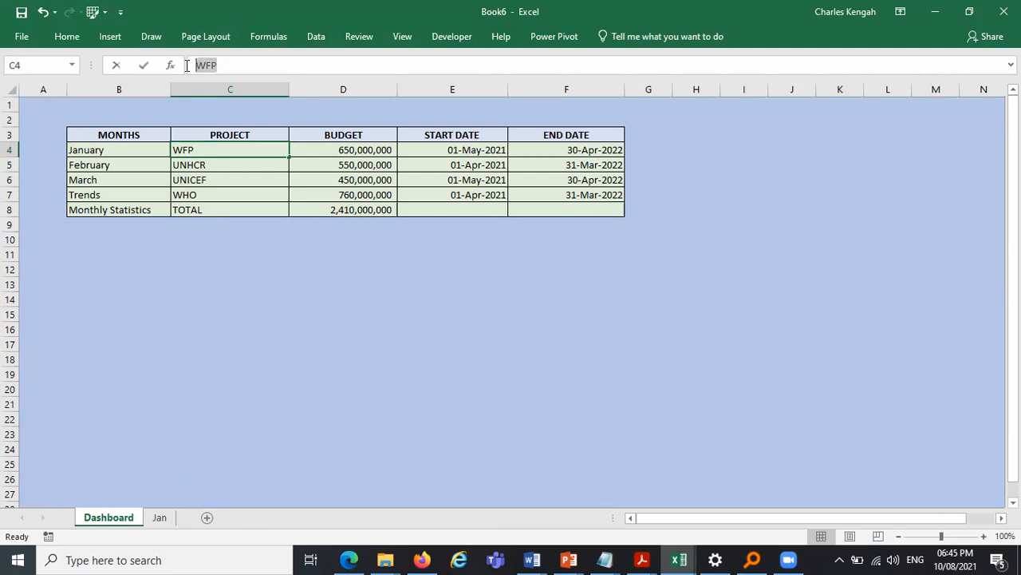
click(196, 167)
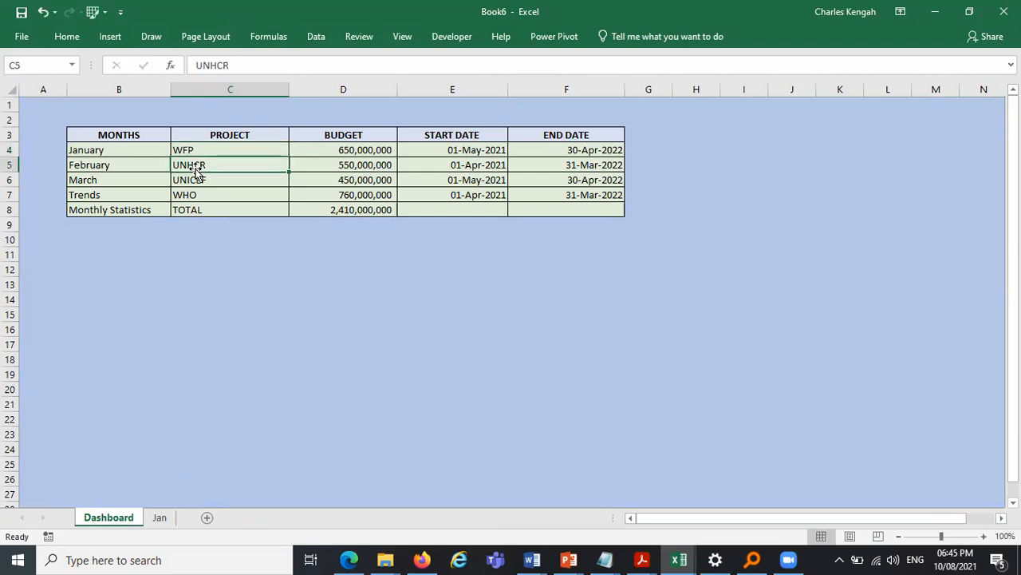
click(162, 517)
click(604, 159)
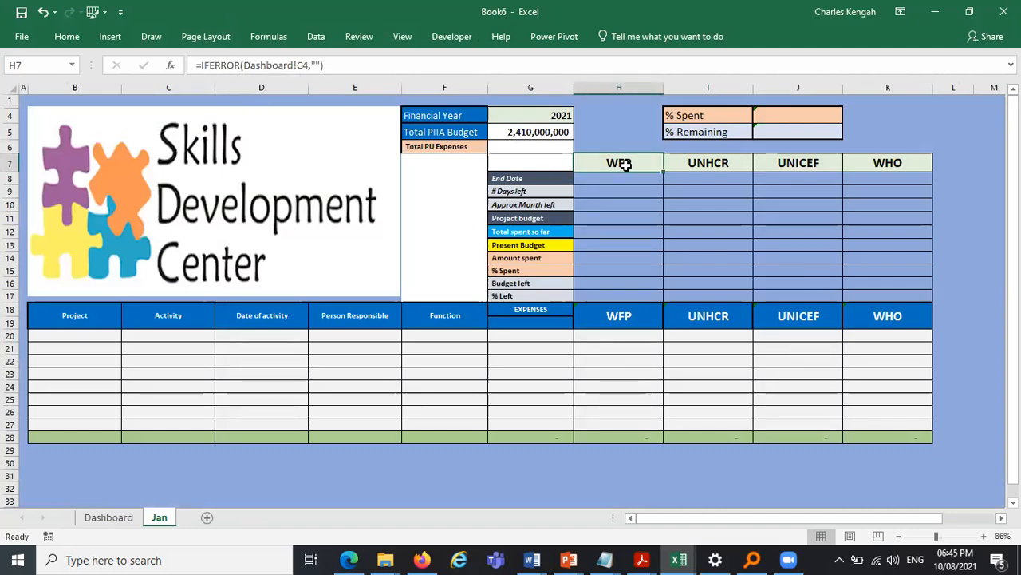
click(317, 65)
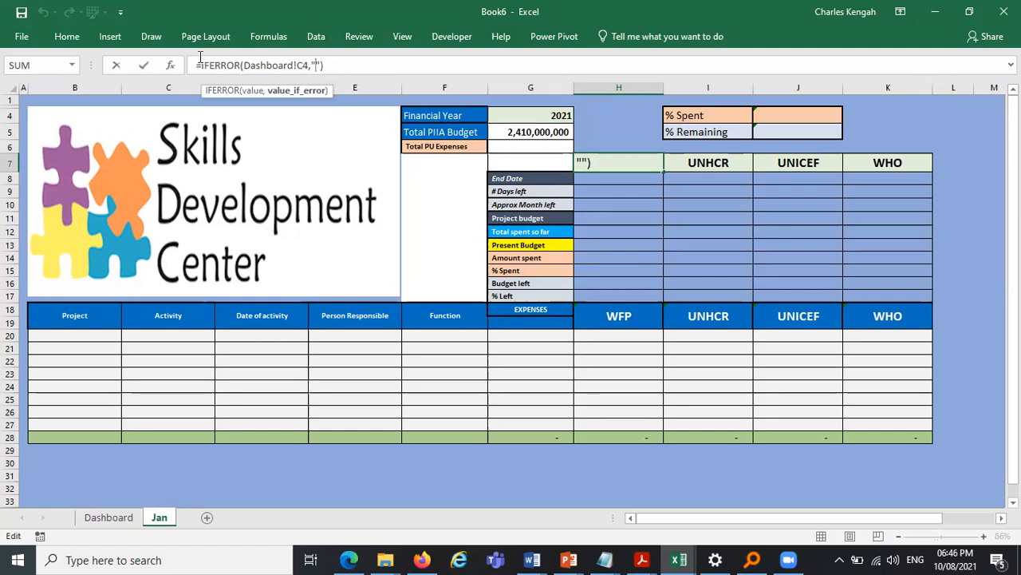
click(143, 64)
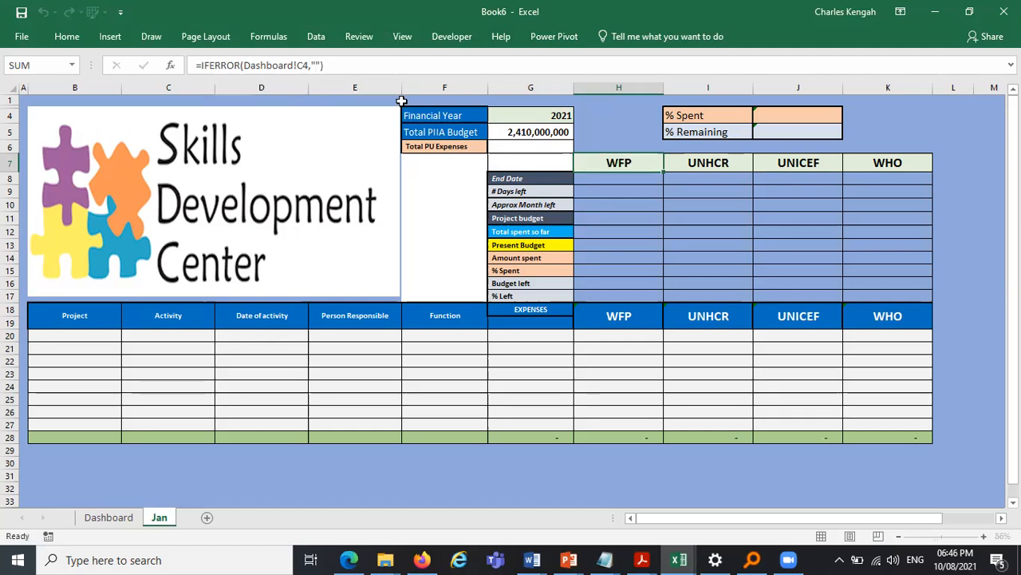
click(698, 159)
click(813, 162)
click(908, 162)
click(311, 460)
key(Home)
click(523, 492)
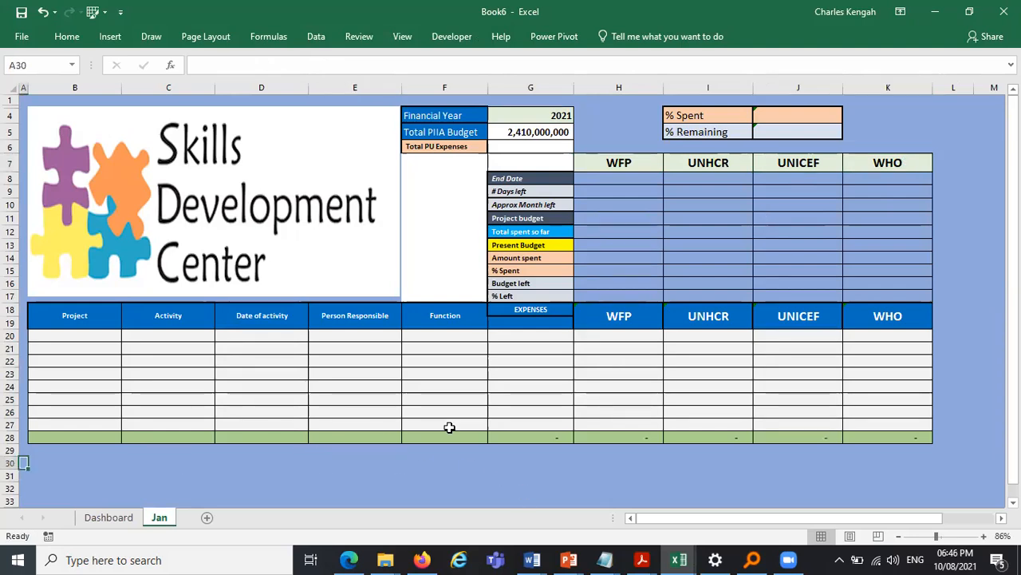
- Narrow column B holding the expense Project entries
click(84, 333)
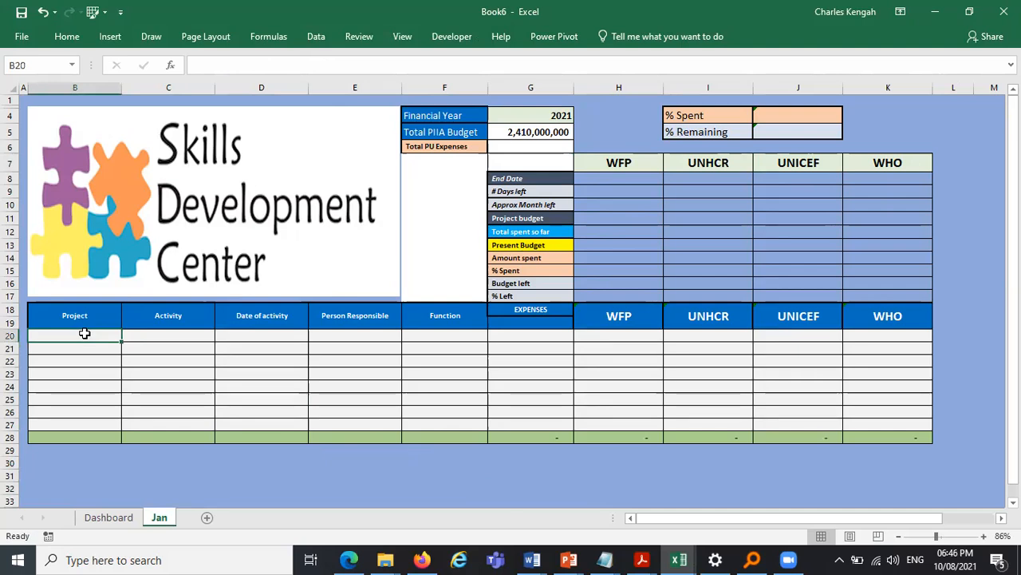
drag(82, 332, 80, 426)
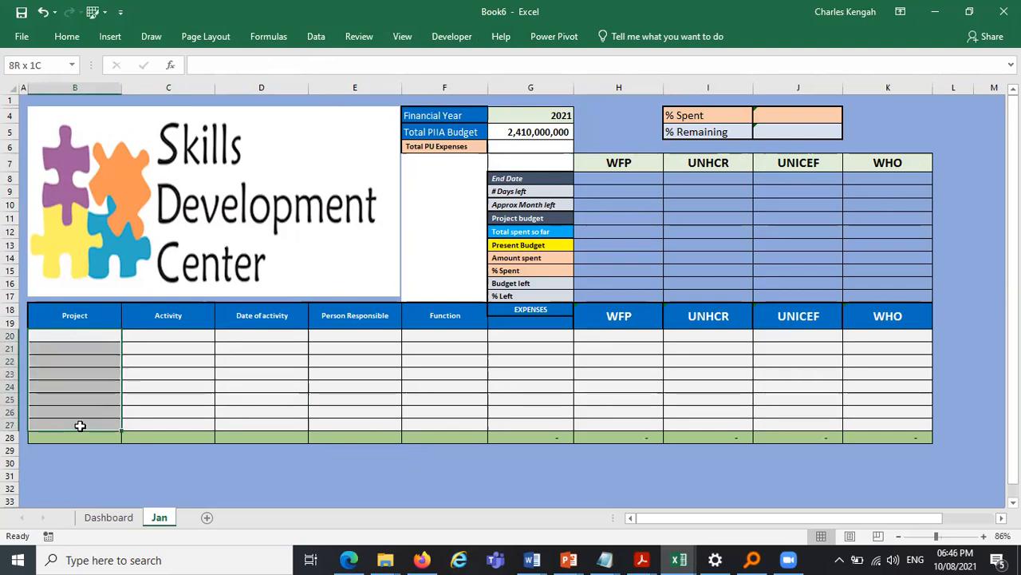
mouse_move(121, 90)
mouse_down()
mouse_move(75, 92)
mouse_move(108, 91)
mouse_up()
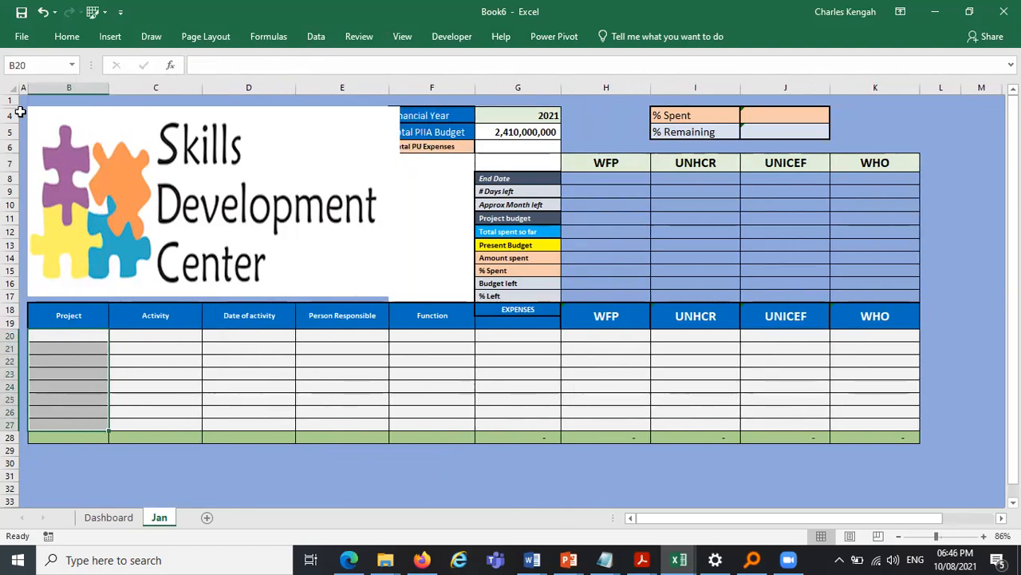
- Add list data validation to B20:B27 with source =Dashboard!$C$4:$C$7
drag(82, 333, 75, 423)
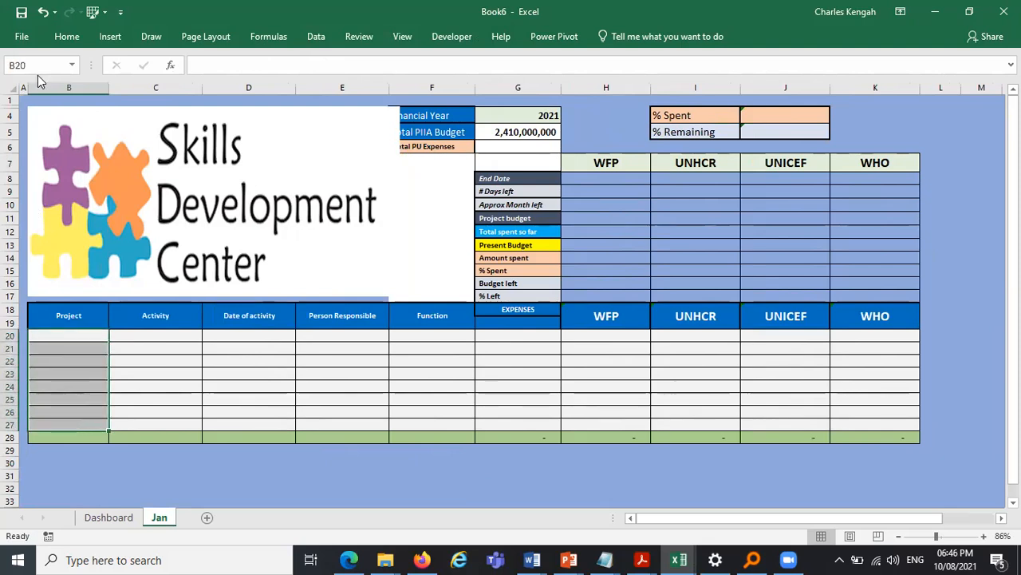
click(67, 37)
click(307, 37)
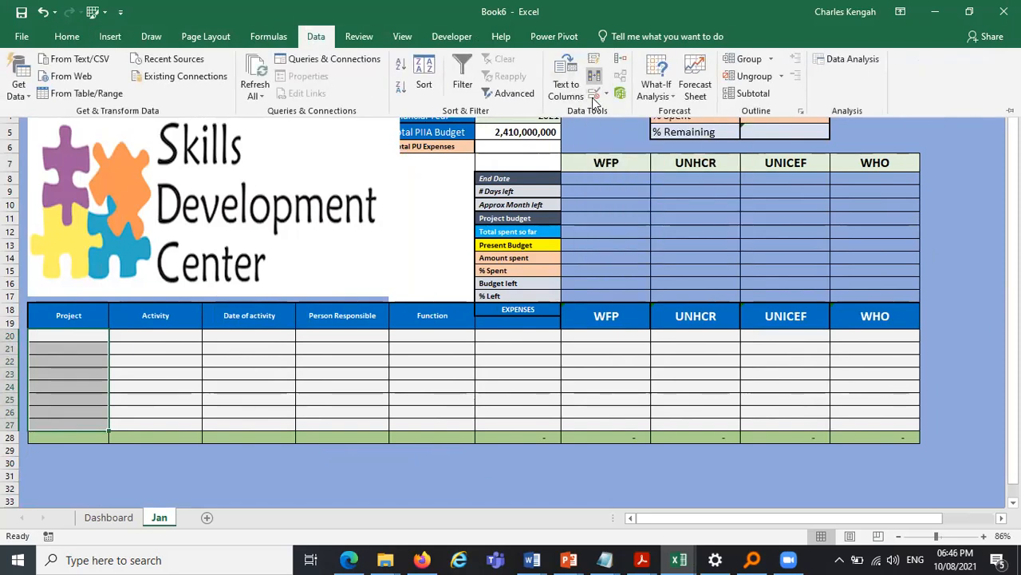
click(595, 96)
click(561, 187)
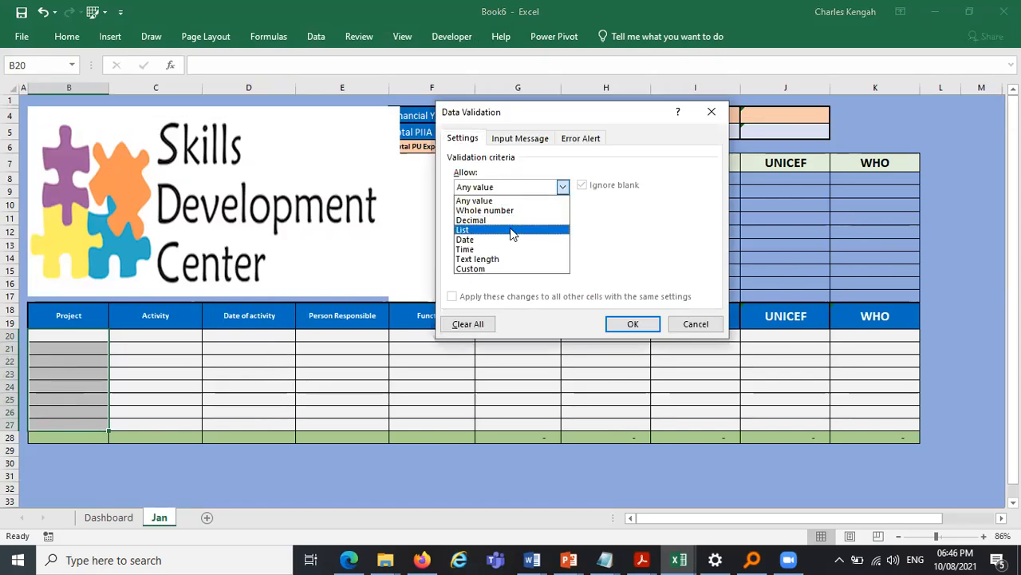
click(512, 230)
click(502, 249)
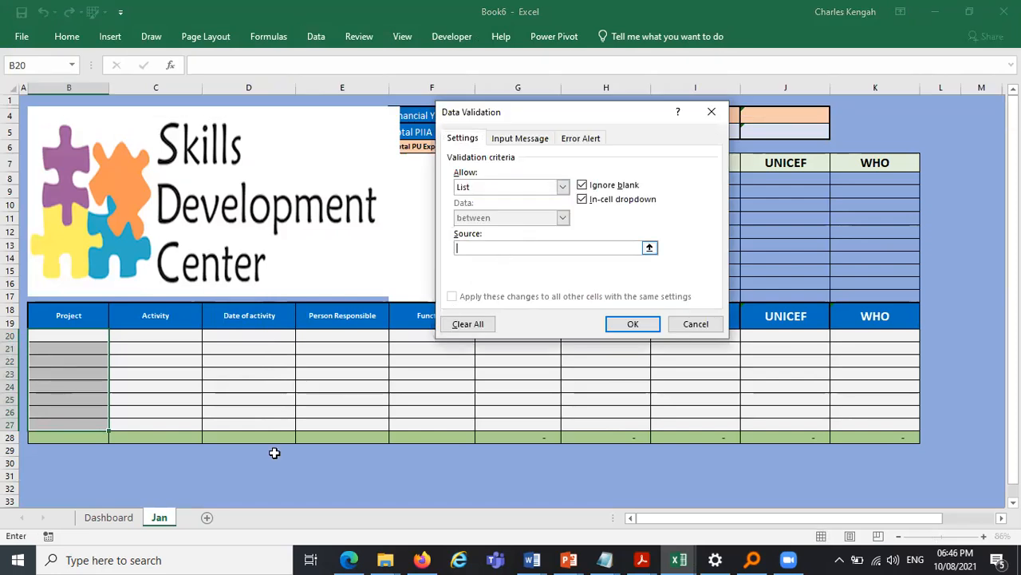
click(108, 517)
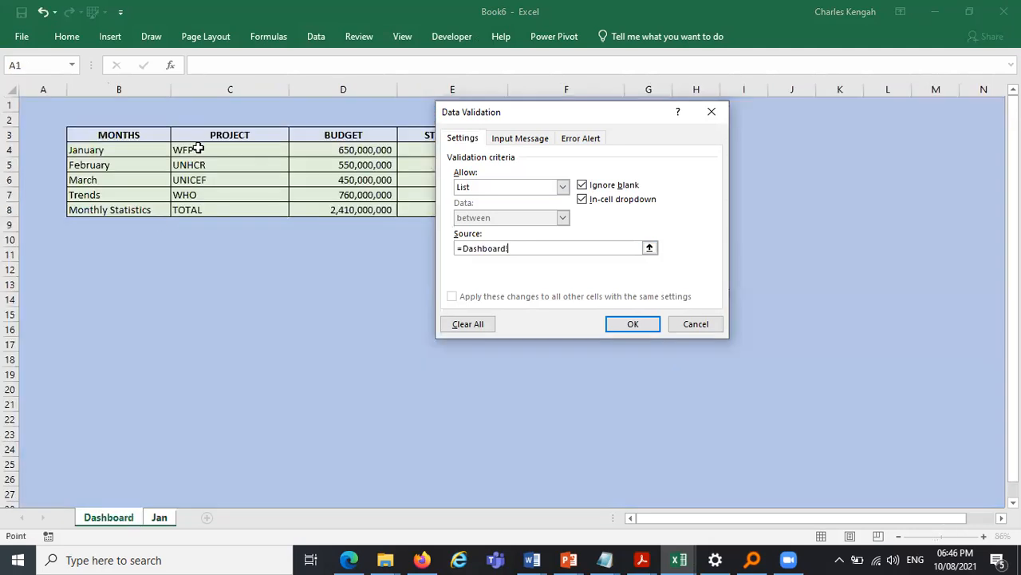
drag(202, 148, 196, 200)
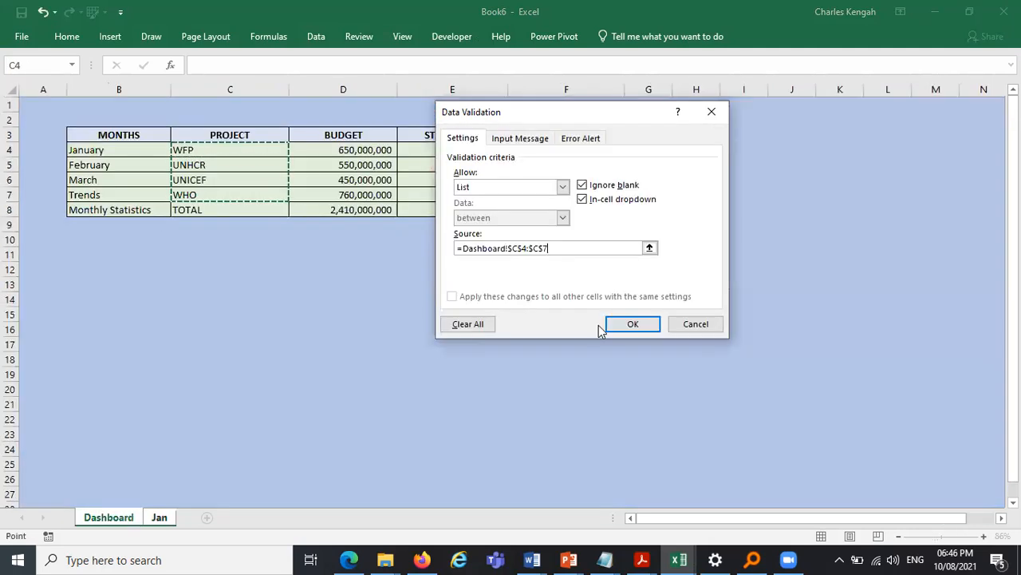
click(627, 331)
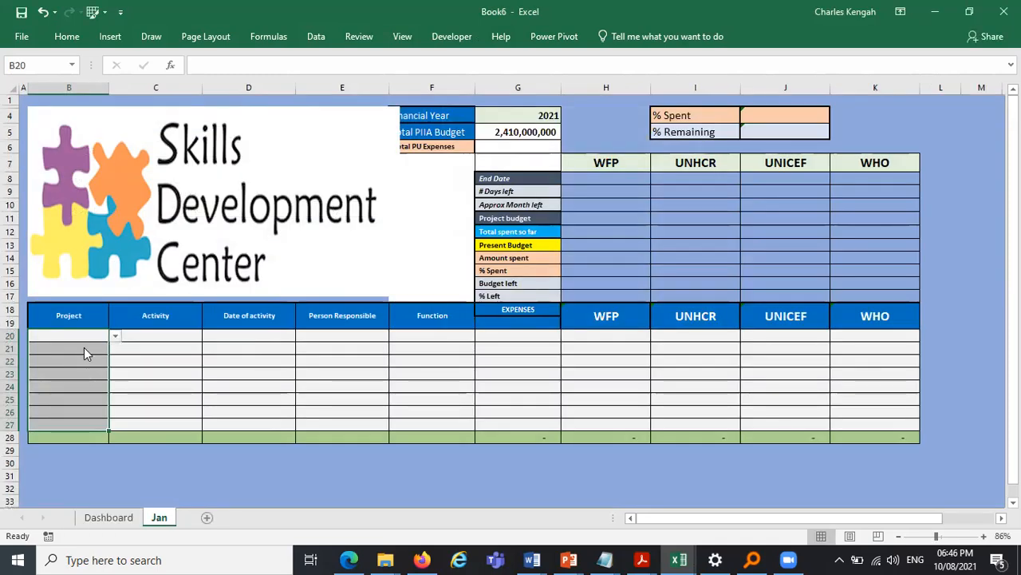
- Pick UNICEF in B20 from the dropdown, then make B20:B27 bold with font size 12
key(alt+Down)
click(83, 357)
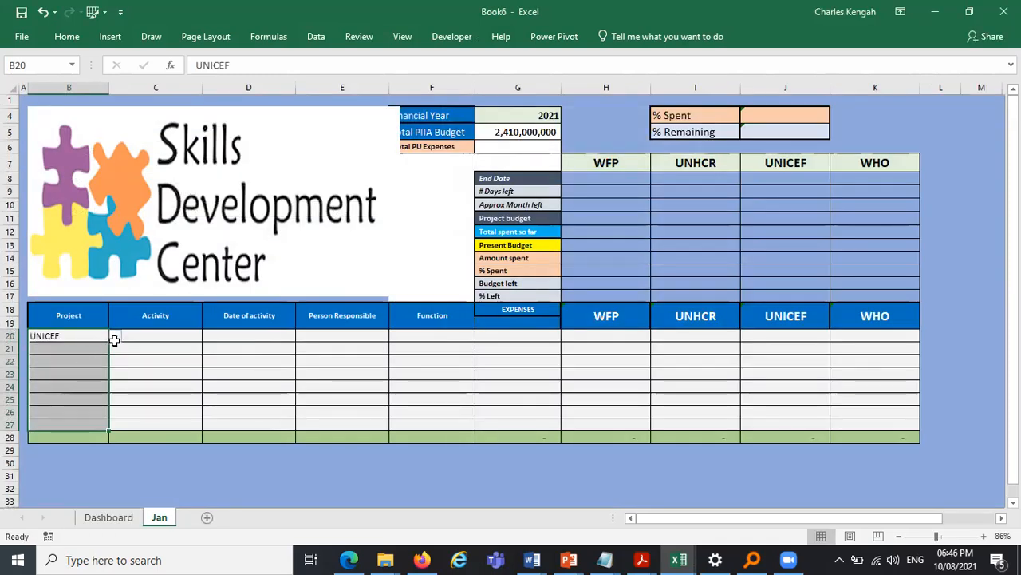
click(115, 341)
drag(55, 337, 57, 428)
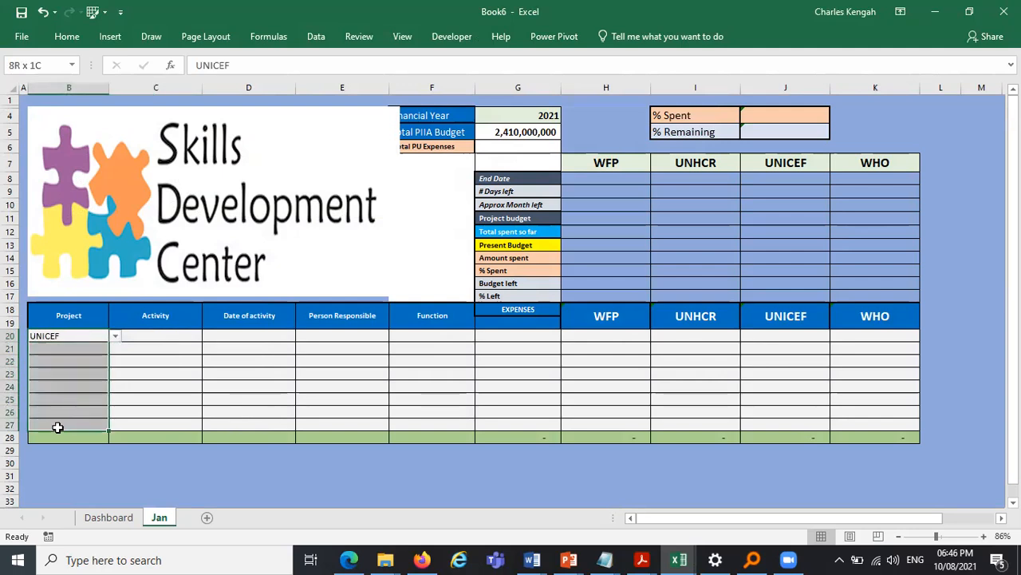
click(67, 38)
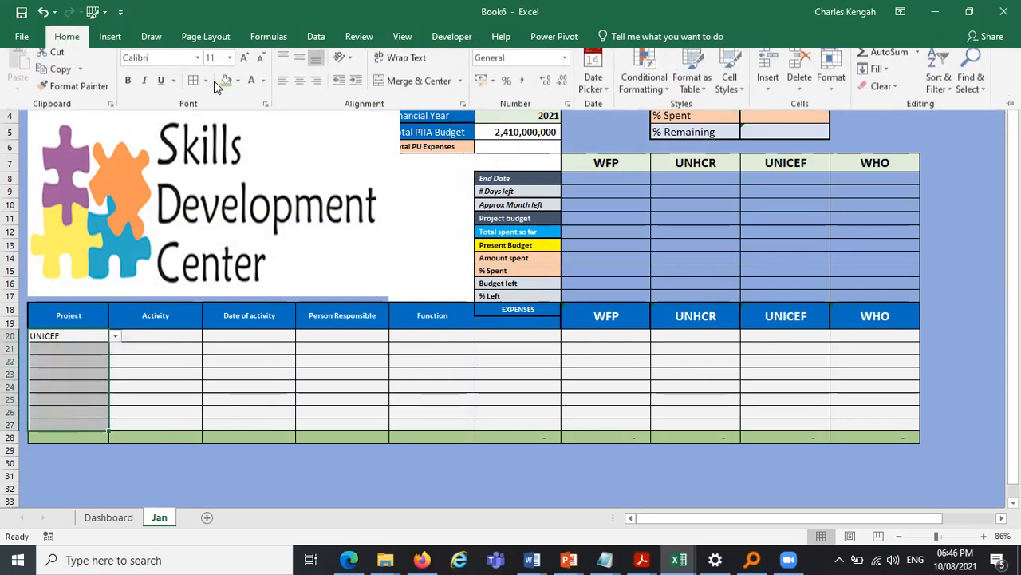
click(244, 58)
click(128, 82)
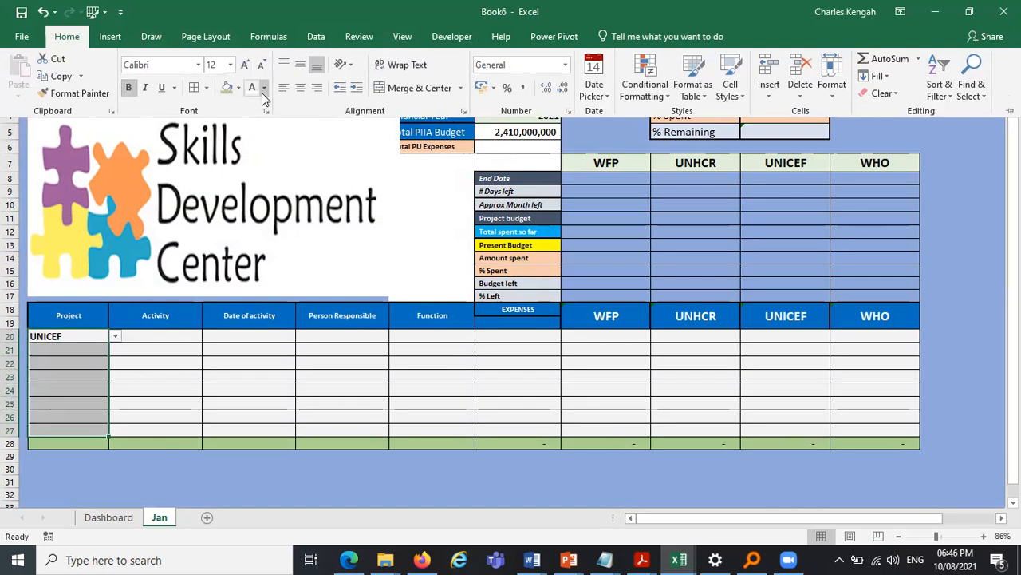
- Pick UNICEF in B21 and WFP in B23 from the project dropdown, then clear B21:B23
click(81, 350)
click(78, 347)
click(114, 350)
click(96, 380)
click(176, 374)
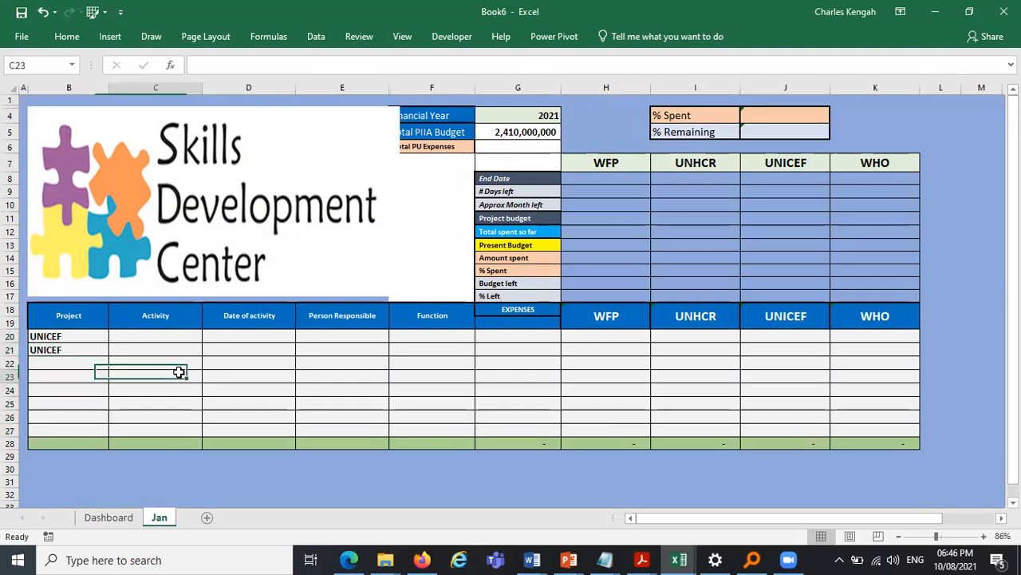
click(92, 372)
click(115, 376)
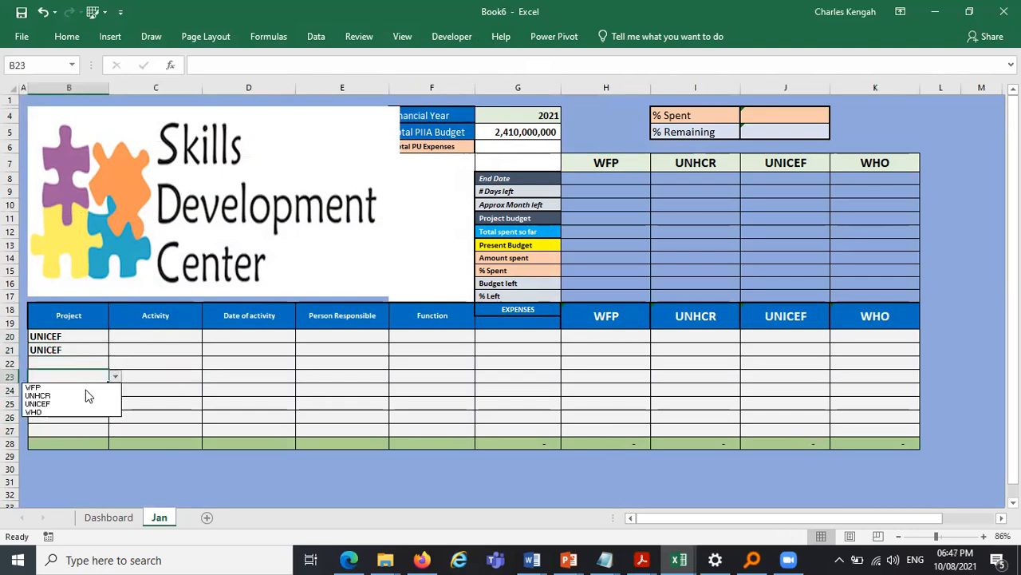
key(Return)
click(75, 349)
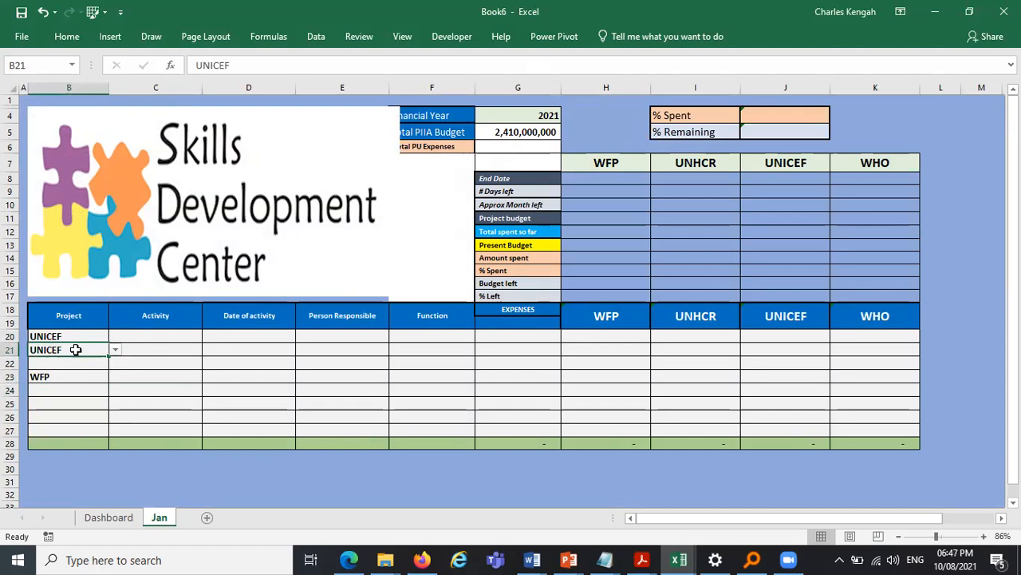
drag(71, 352, 67, 384)
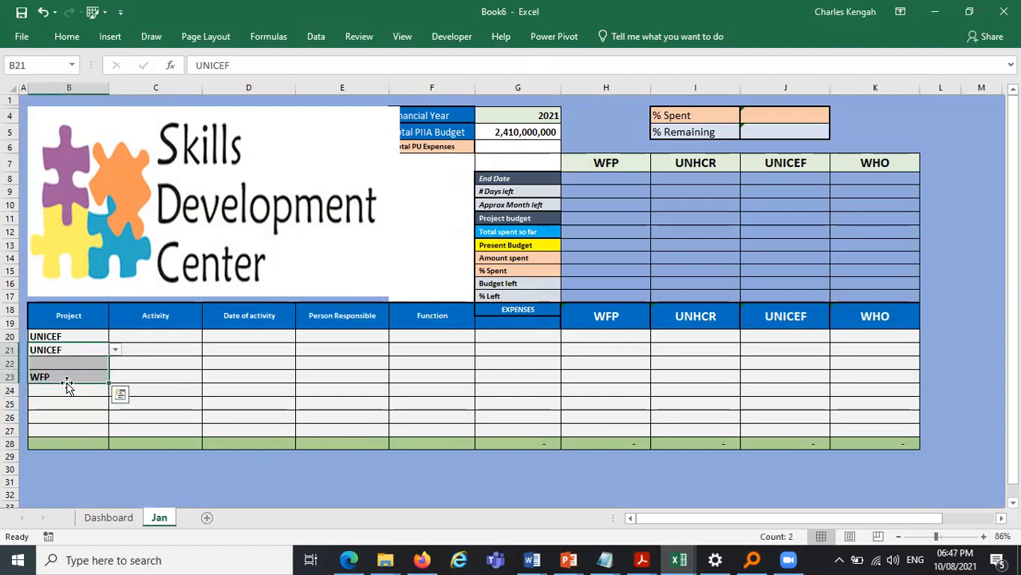
key(Delete)
- Rename the January project on the Dashboard to UNDP
click(71, 334)
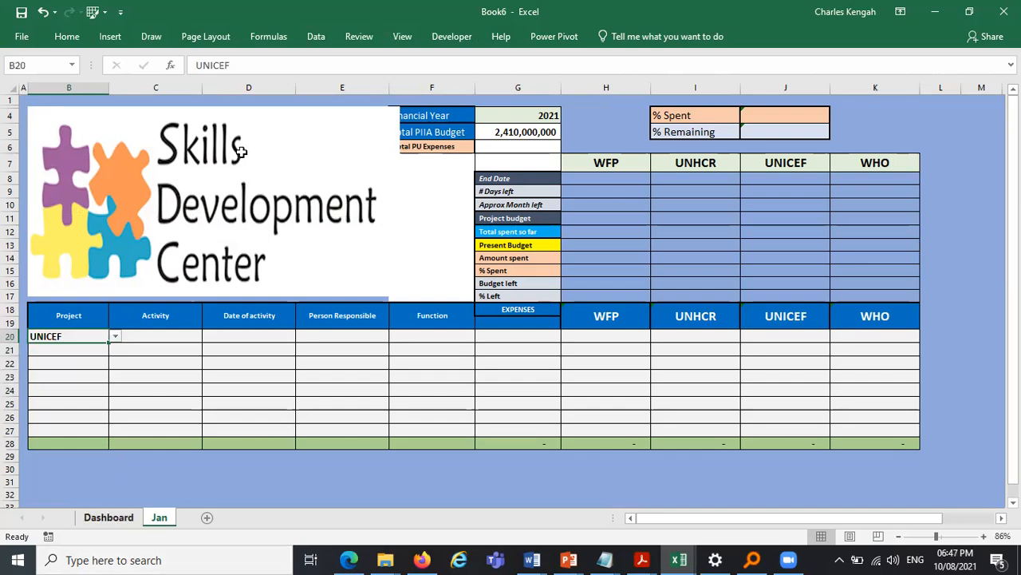
key(ctrl+Page_Up)
key(Caps_Lock)
text(U)
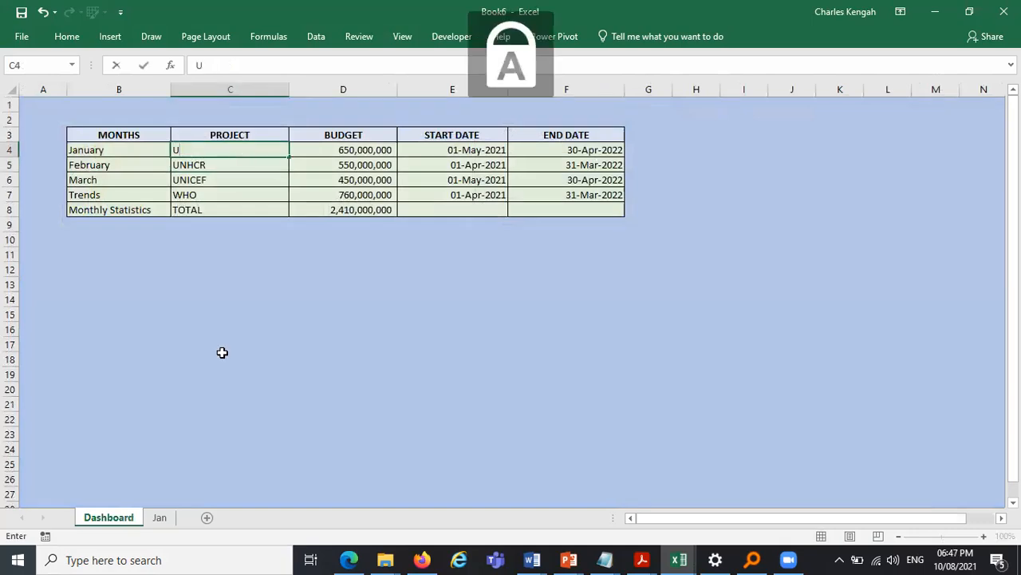
text(NDP)
key(Return)
- Select UNDP in B20 on the Jan sheet from the project dropdown
key(ctrl+Page_Down)
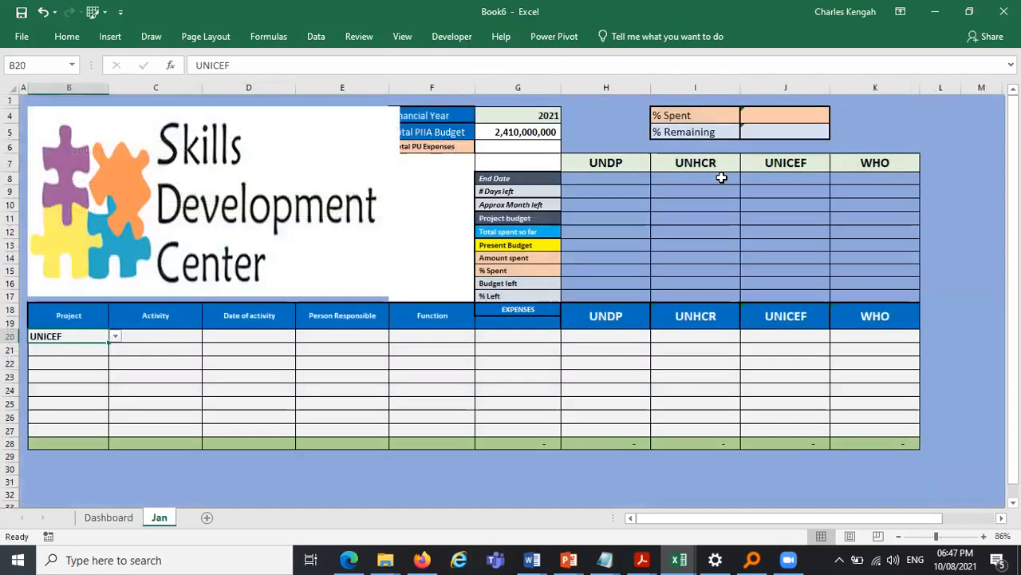
key(Right)
key(Left)
click(115, 336)
click(74, 345)
- Rename the January project on the Dashboard back to WFP
click(105, 516)
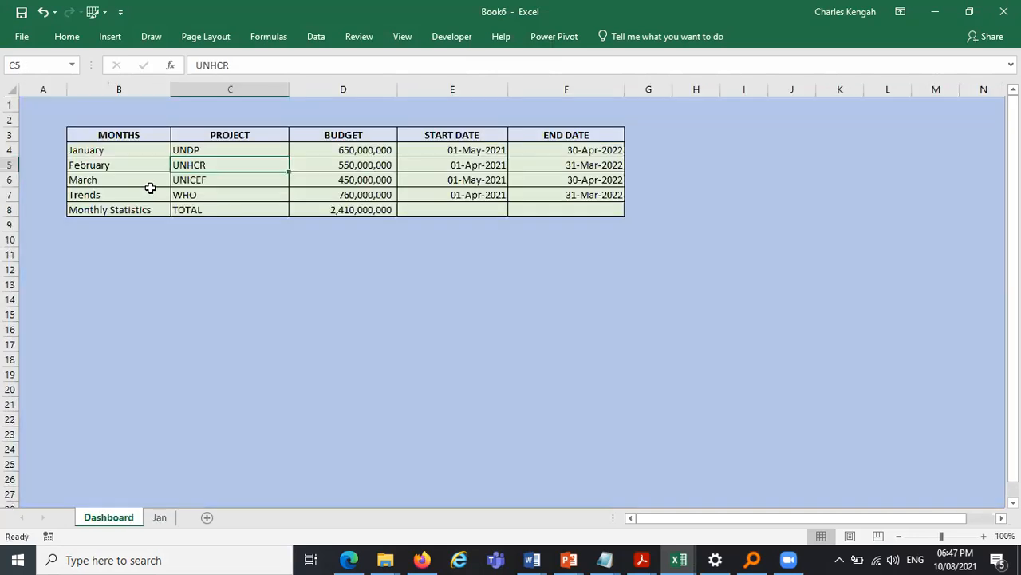
click(212, 151)
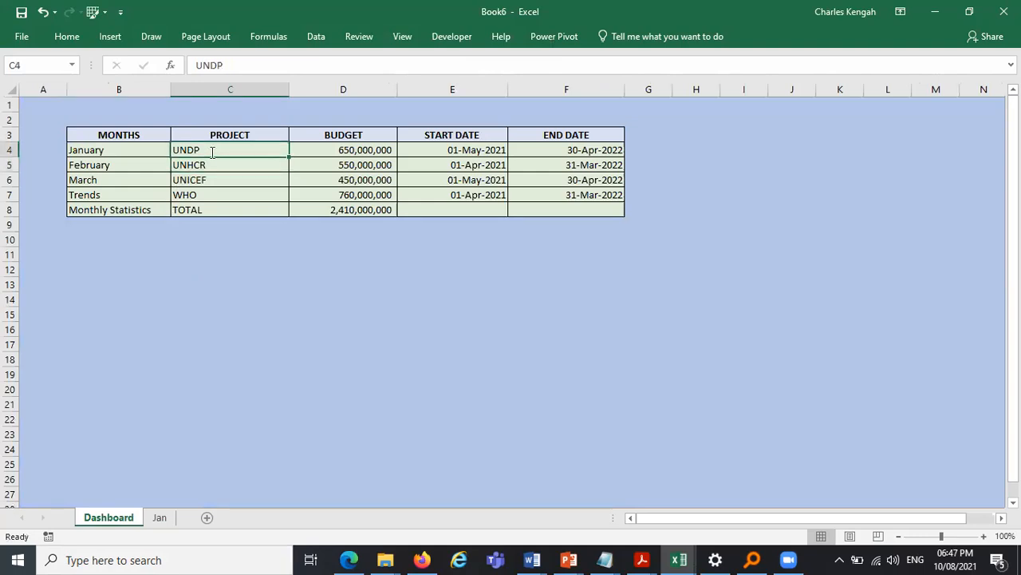
text(WFP)
key(Return)
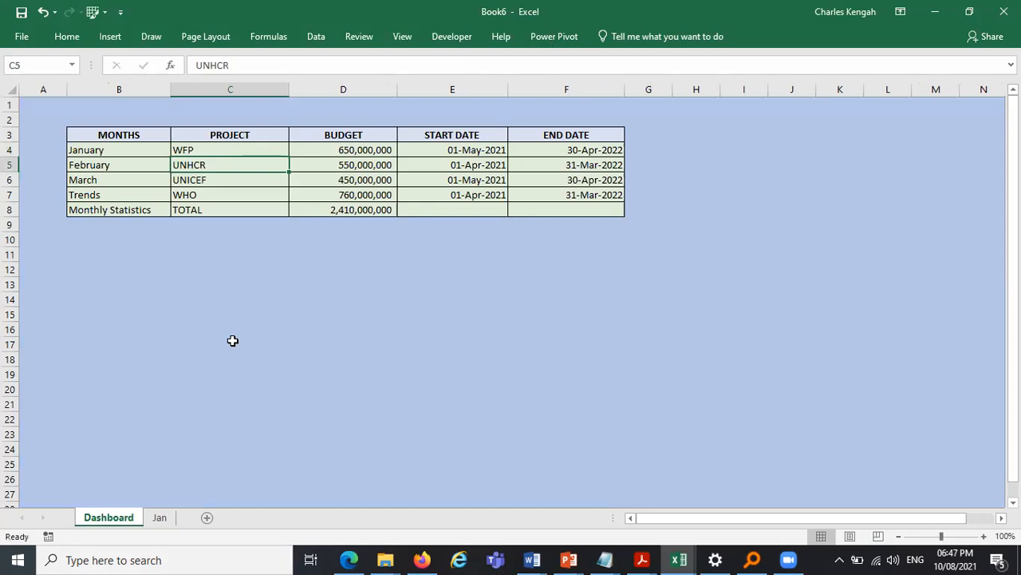
- On the Jan sheet, narrow the Project column B and widen the Activity column C
click(160, 518)
click(580, 485)
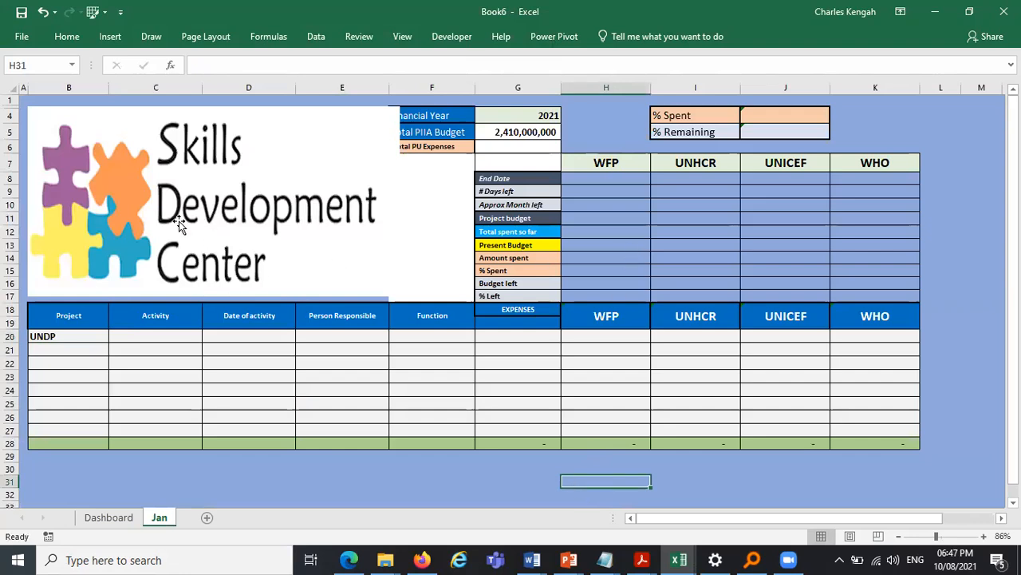
drag(108, 91, 64, 107)
drag(161, 88, 239, 90)
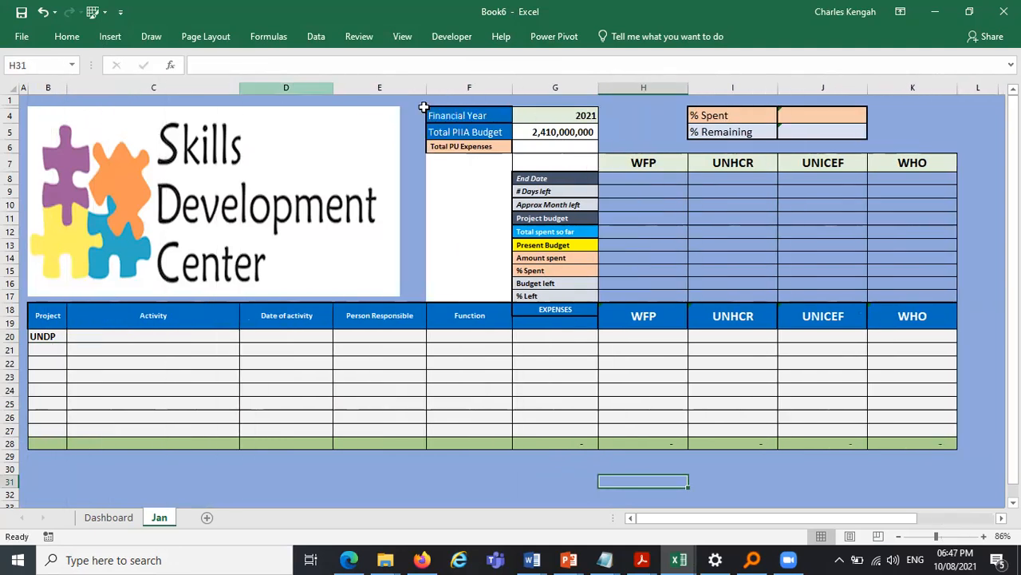
drag(240, 88, 282, 89)
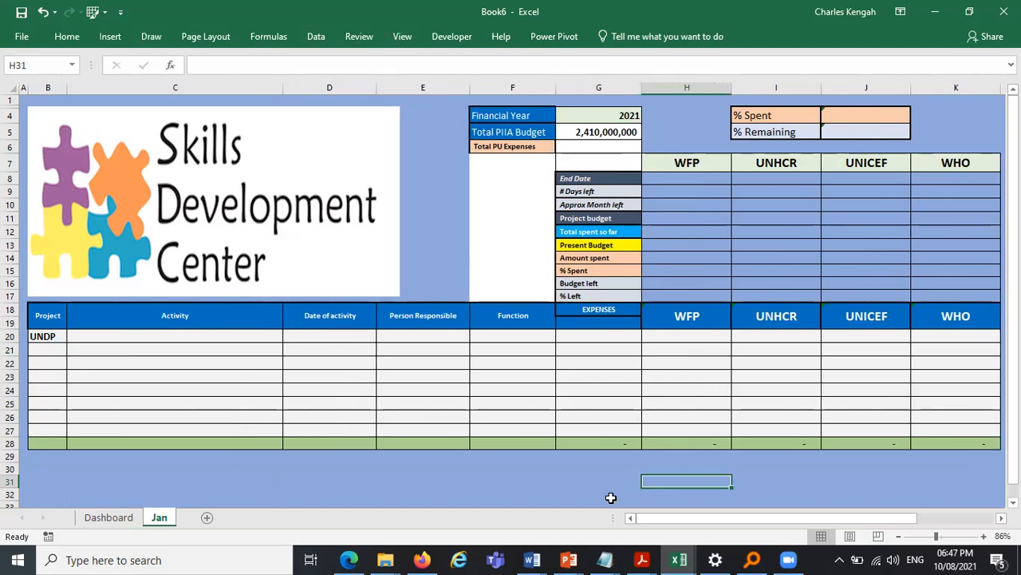
- Delete the Person Responsible column from the Jan sheet
click(45, 335)
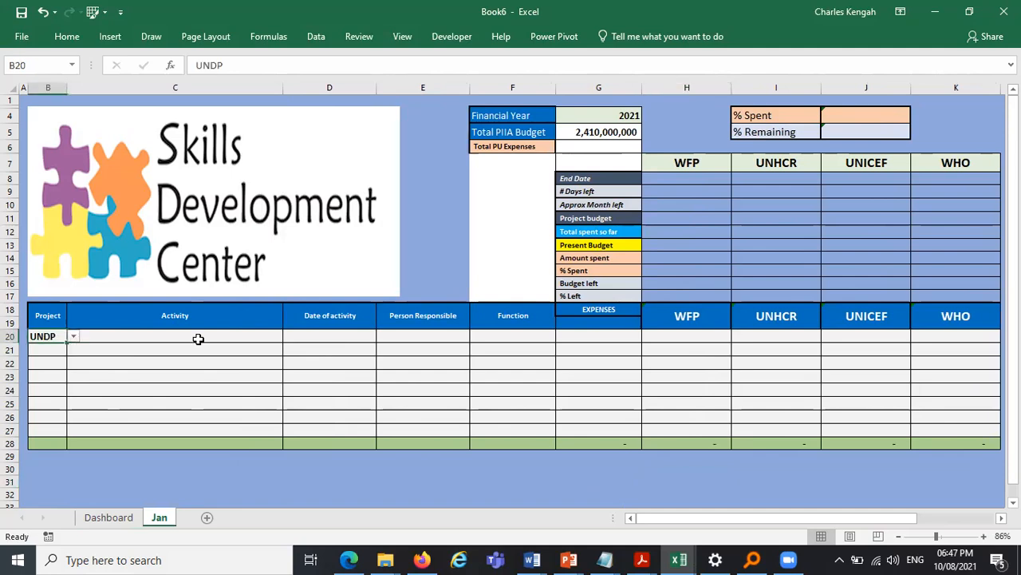
click(247, 337)
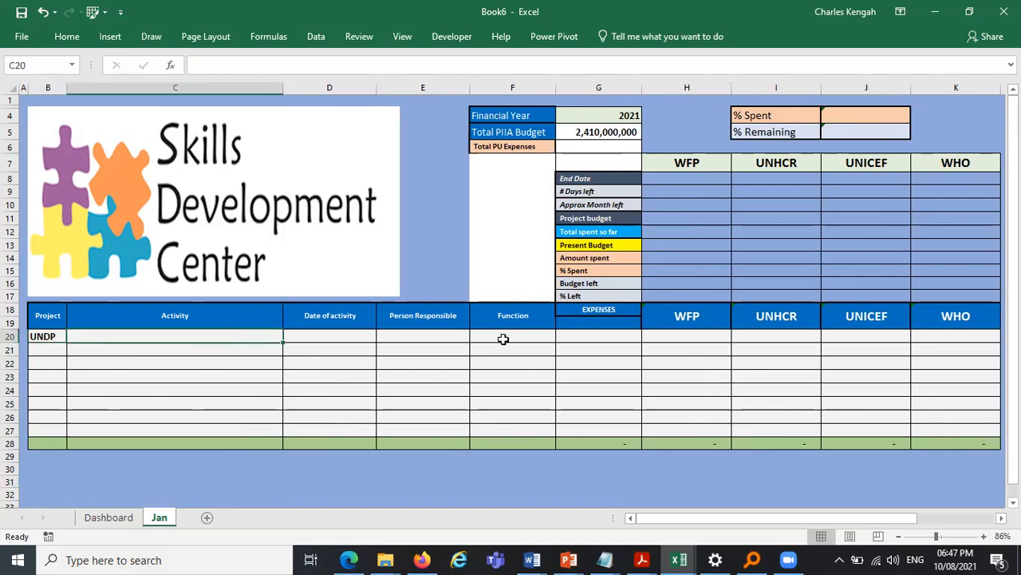
click(316, 335)
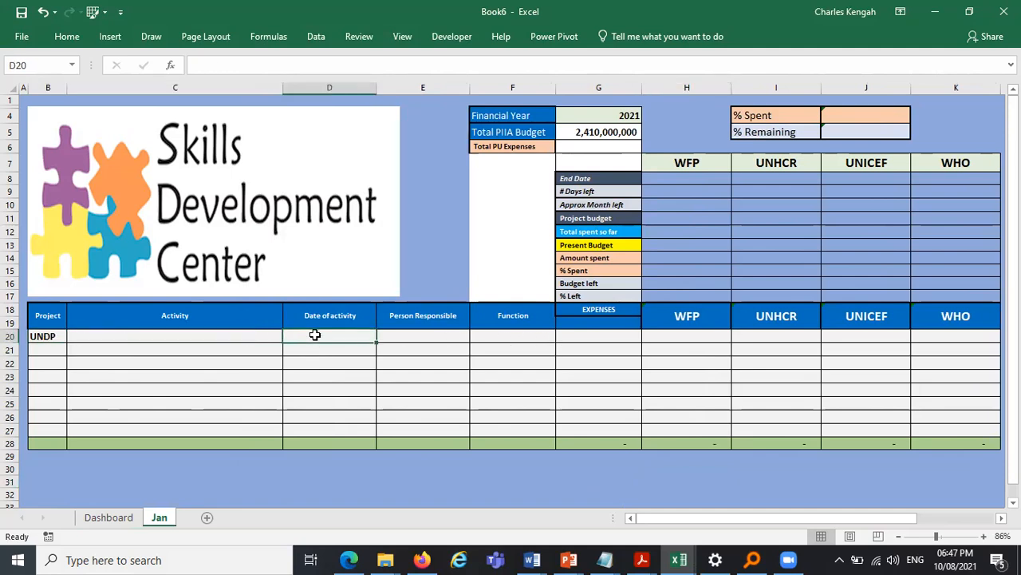
click(419, 333)
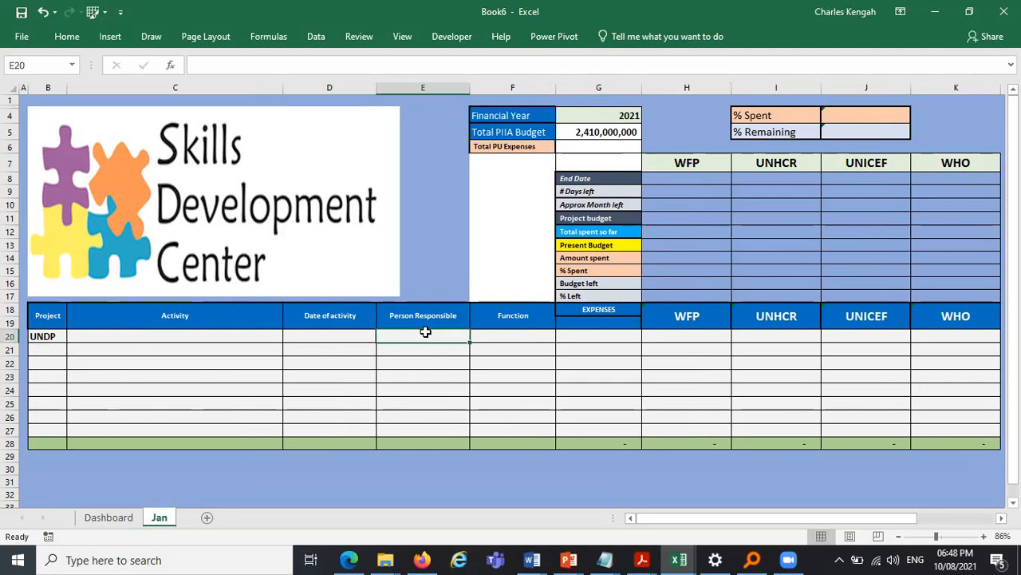
click(522, 341)
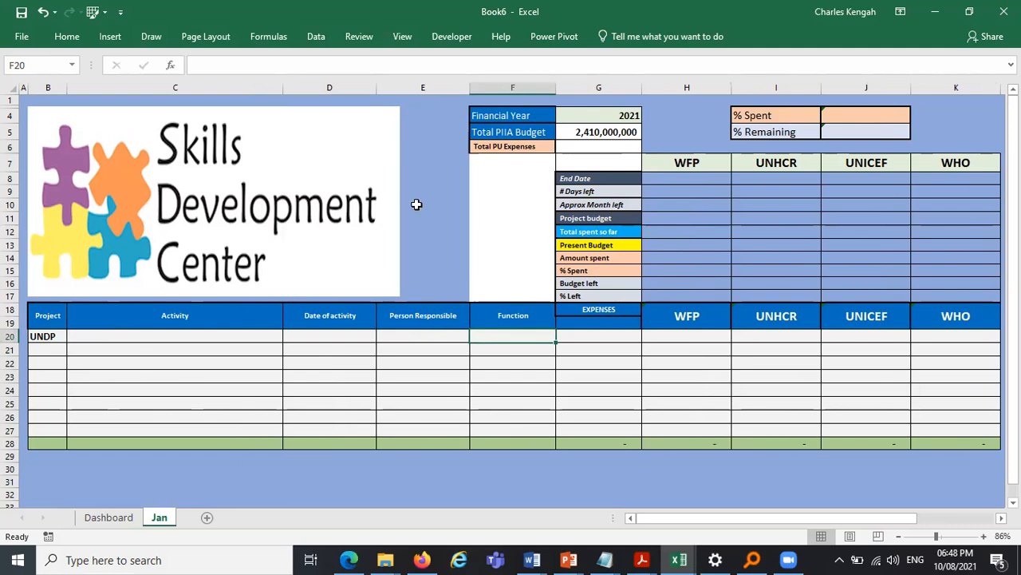
click(424, 86)
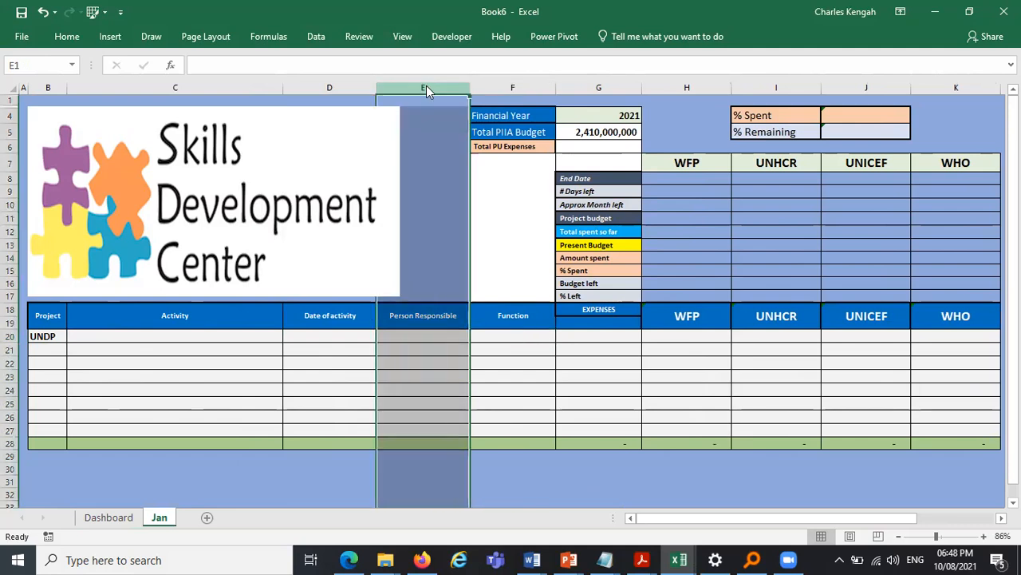
right_click(426, 83)
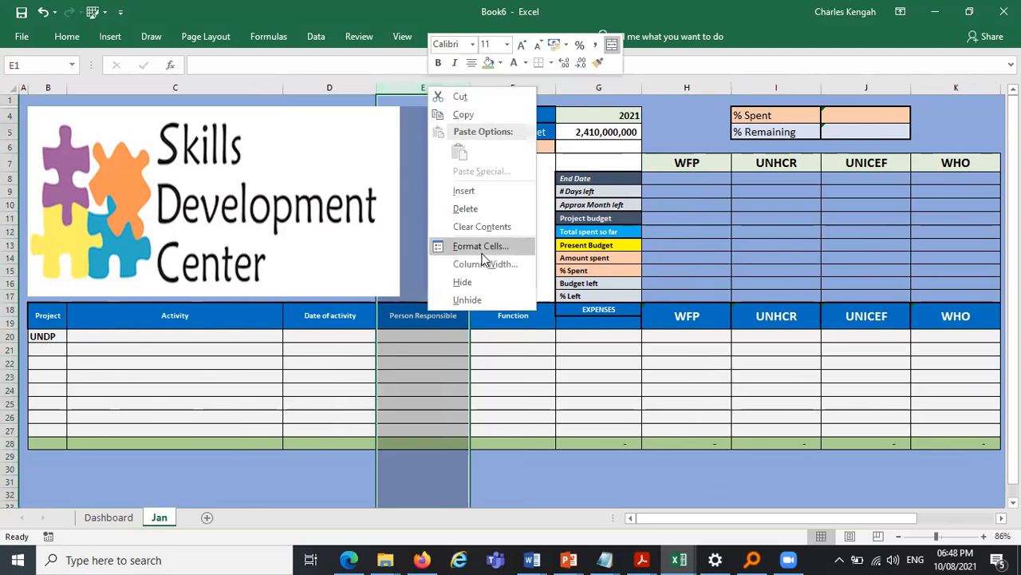
click(466, 208)
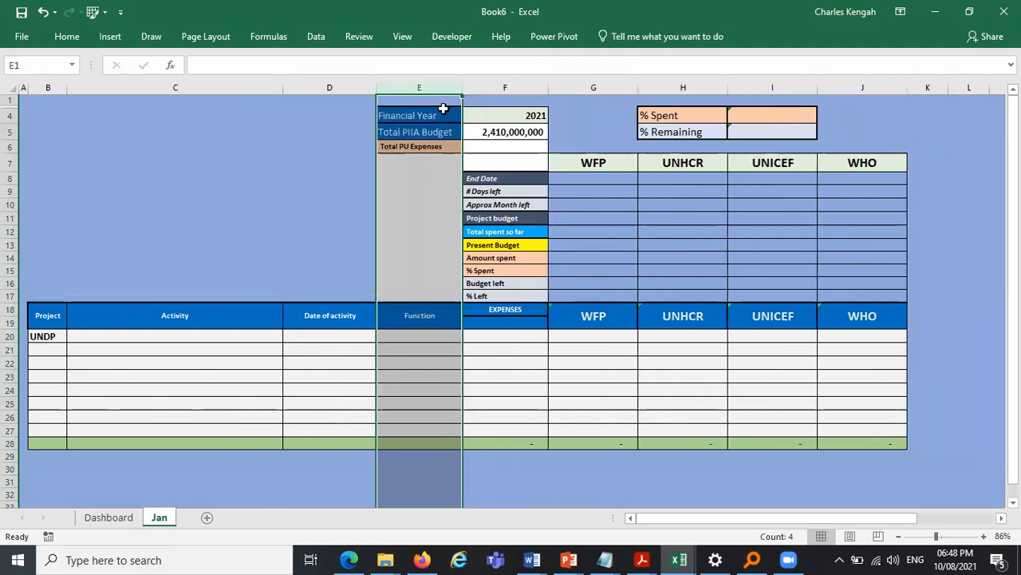
- Widen the Activity column and the Function column on the Jan sheet
drag(281, 83, 349, 84)
click(692, 259)
drag(533, 86, 554, 88)
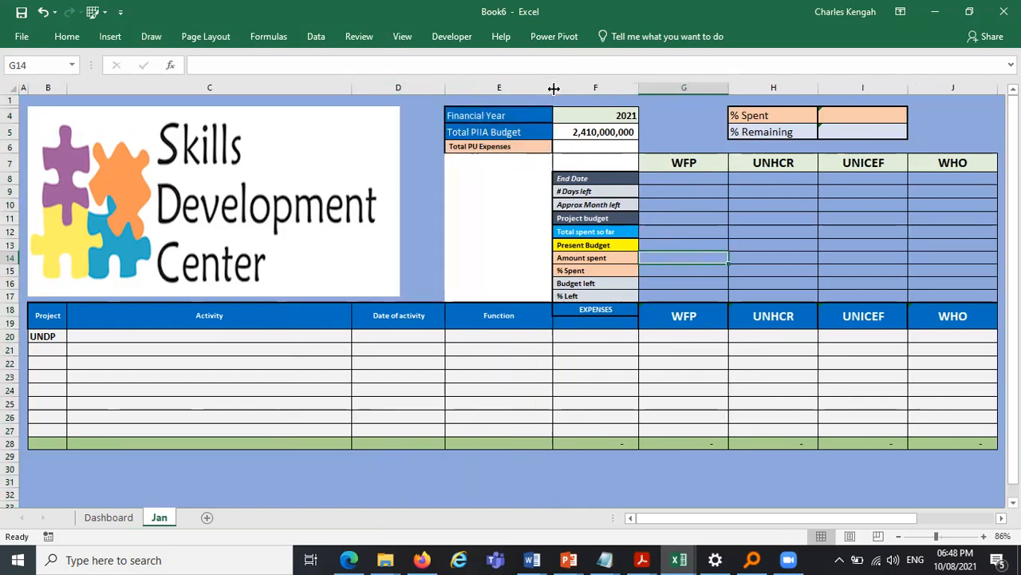
- Enlarge the Skills Development Center logo to fill the area above the expenses table
click(338, 233)
drag(400, 296, 444, 305)
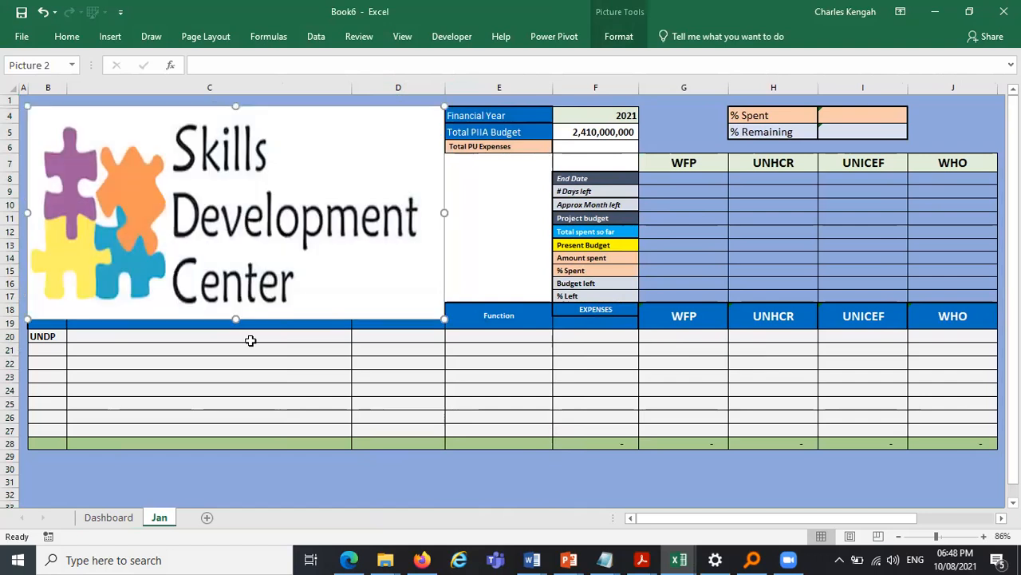
drag(238, 320, 237, 302)
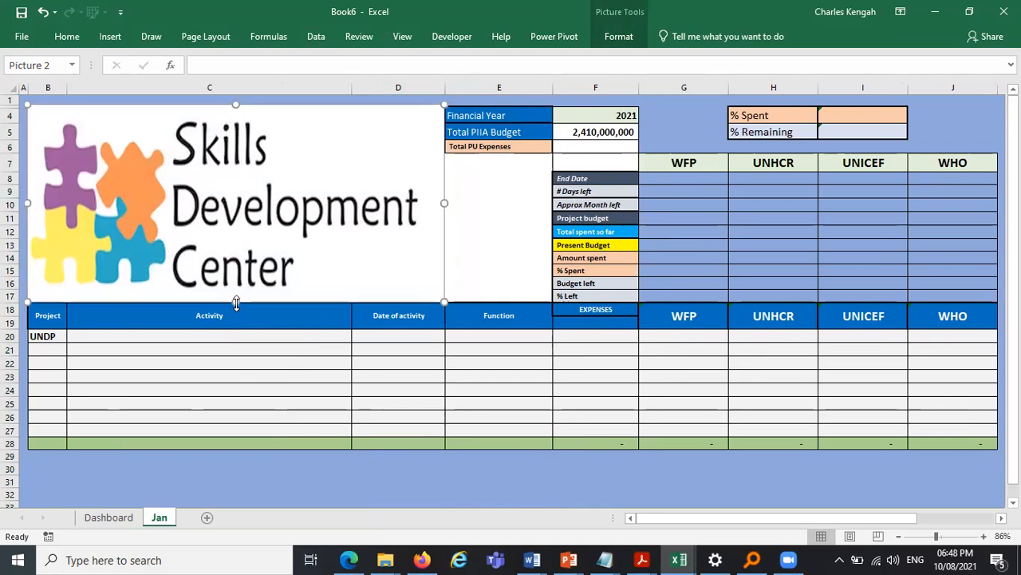
click(463, 479)
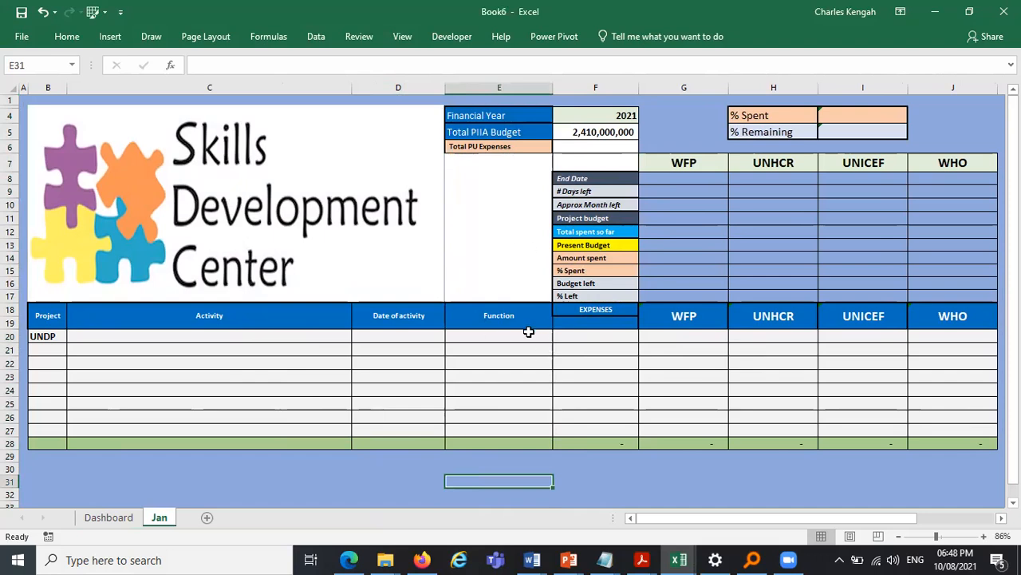
- Enter the activity Training enumerators on data collection in C20 next to the UNDP project
click(47, 336)
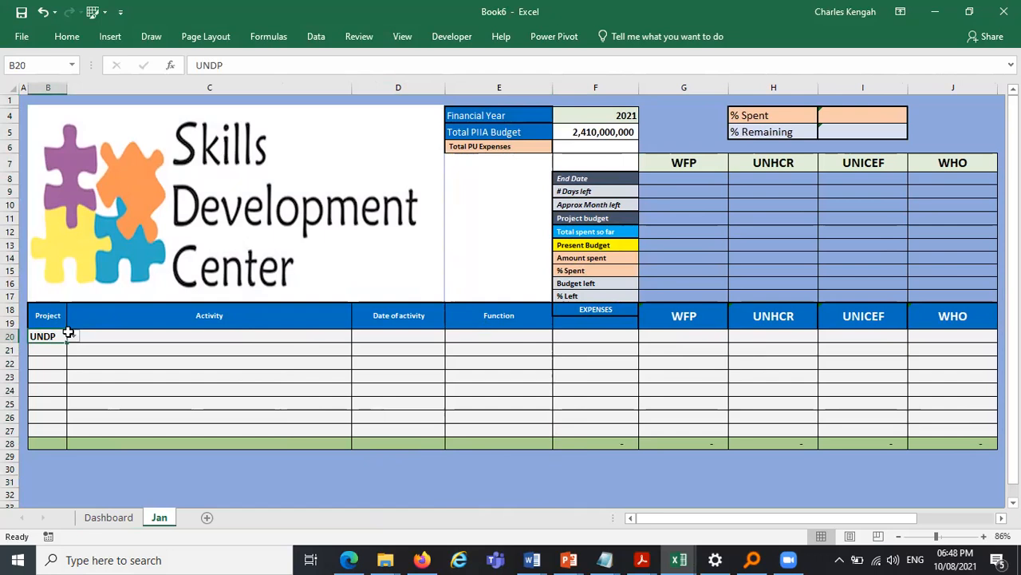
click(167, 336)
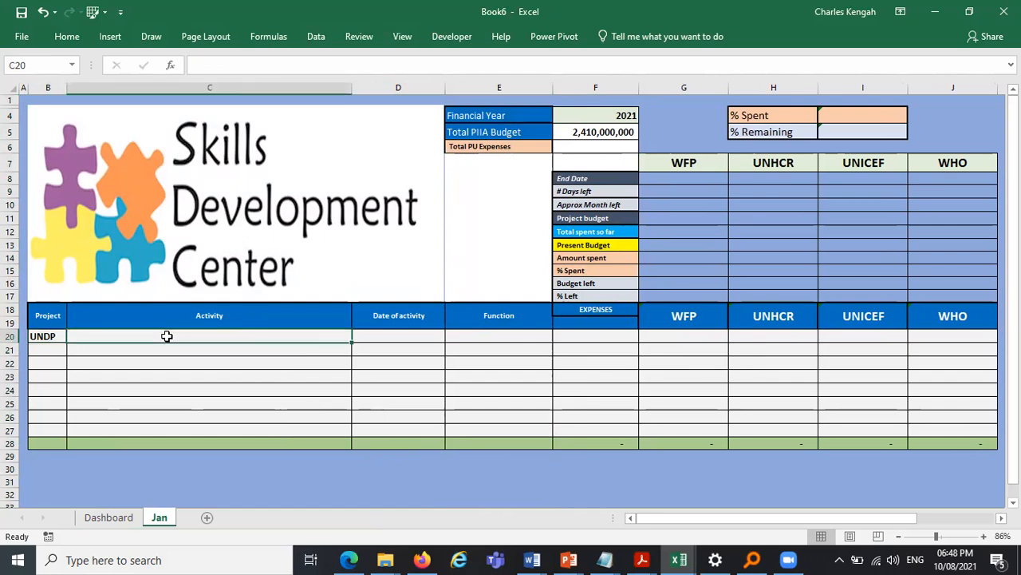
text(t)
key(Caps_Lock)
text(r)
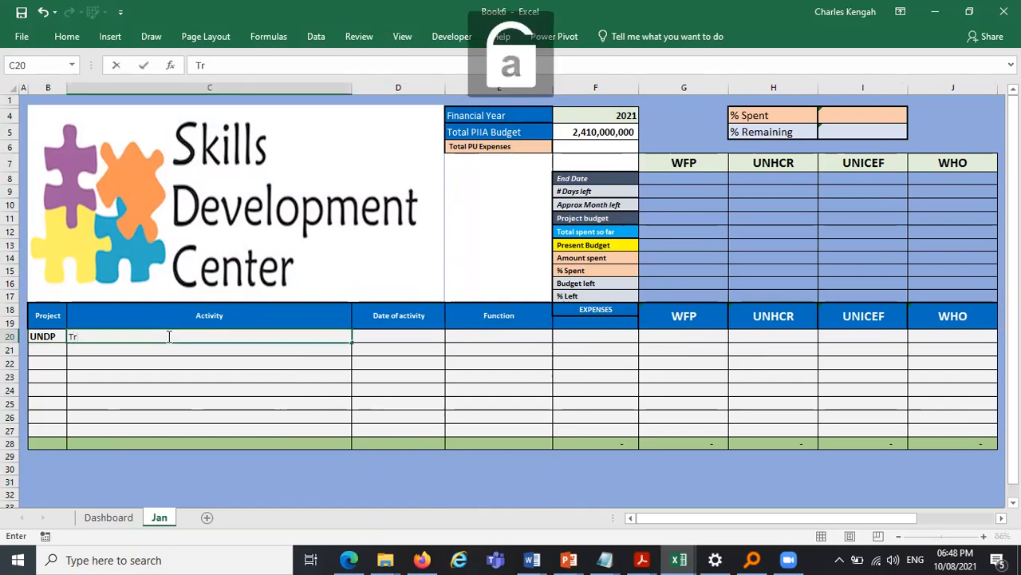
text(ainin gof f)
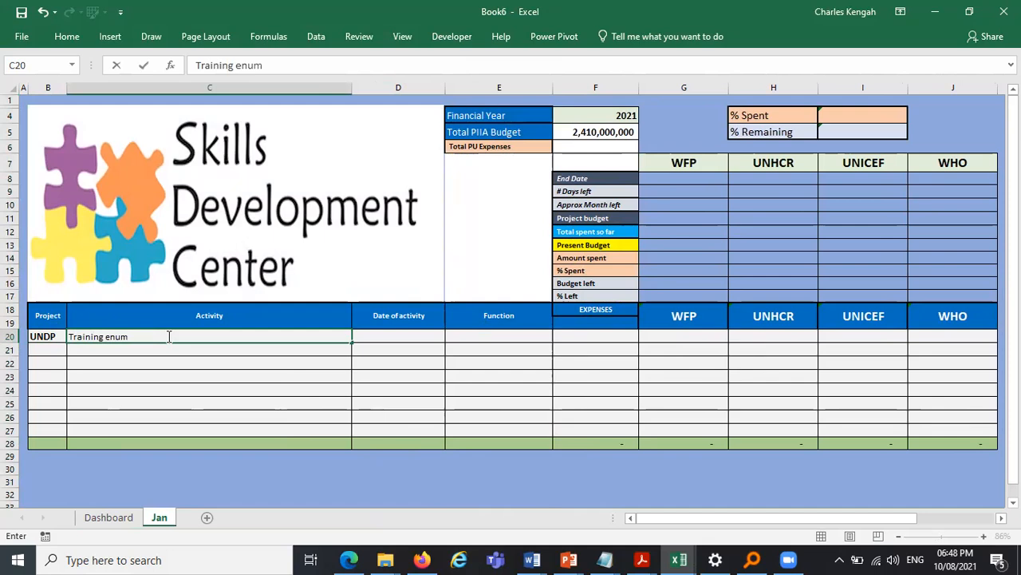
text(tors on data collection)
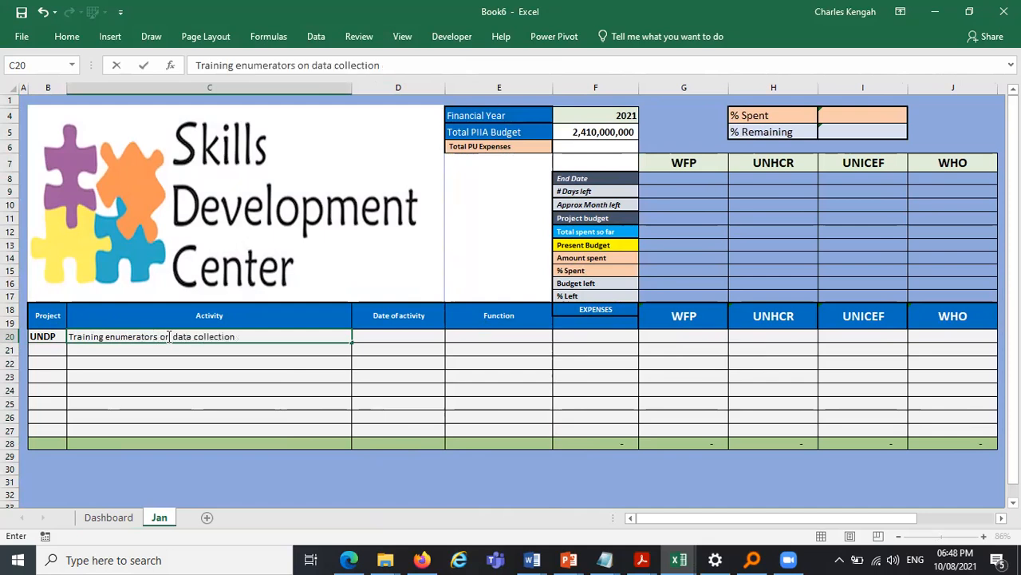
- Insert 10 August 2021 as the date of activity in D20 with the Date Picker
click(399, 345)
key(Up)
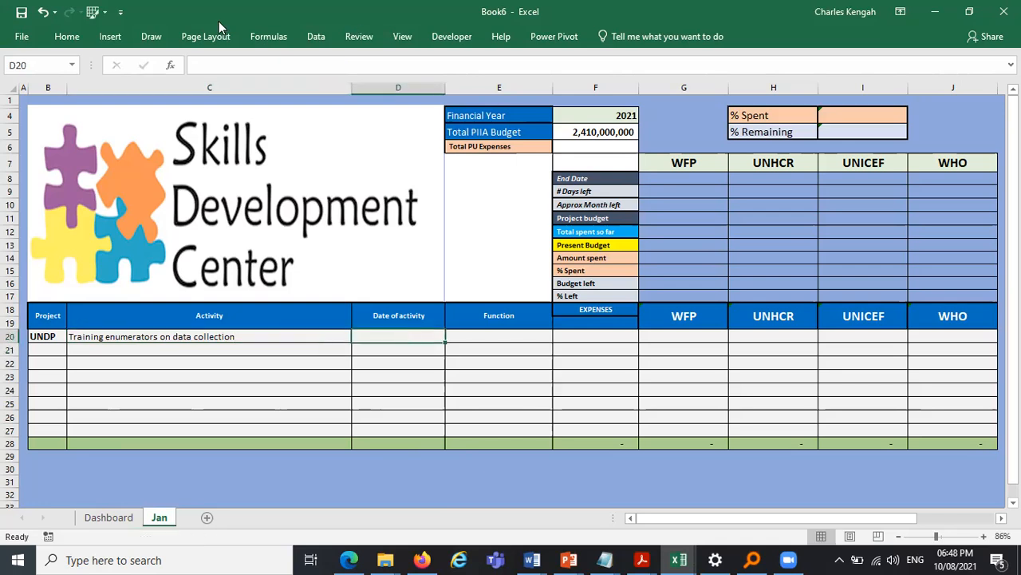
click(67, 37)
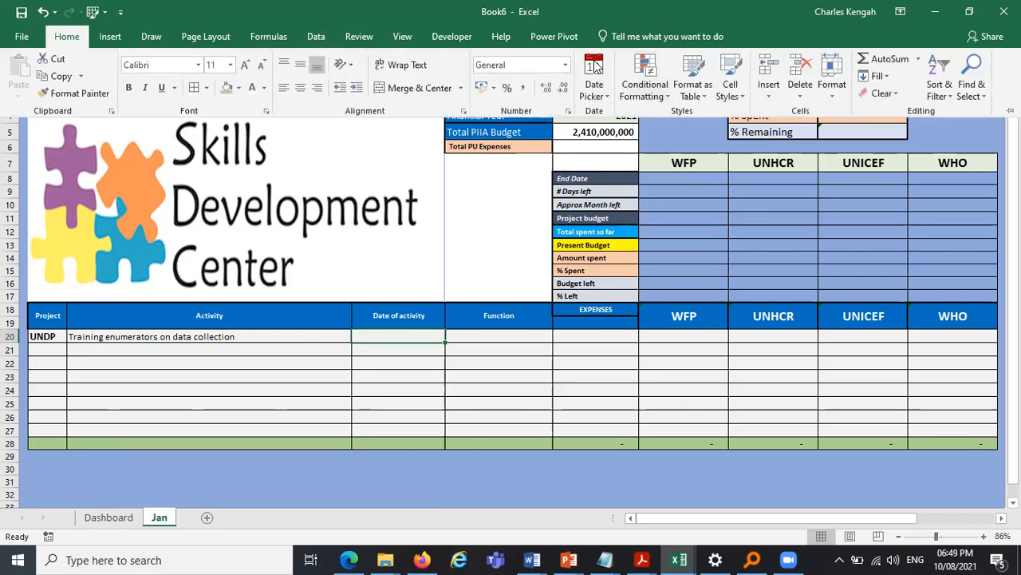
click(654, 94)
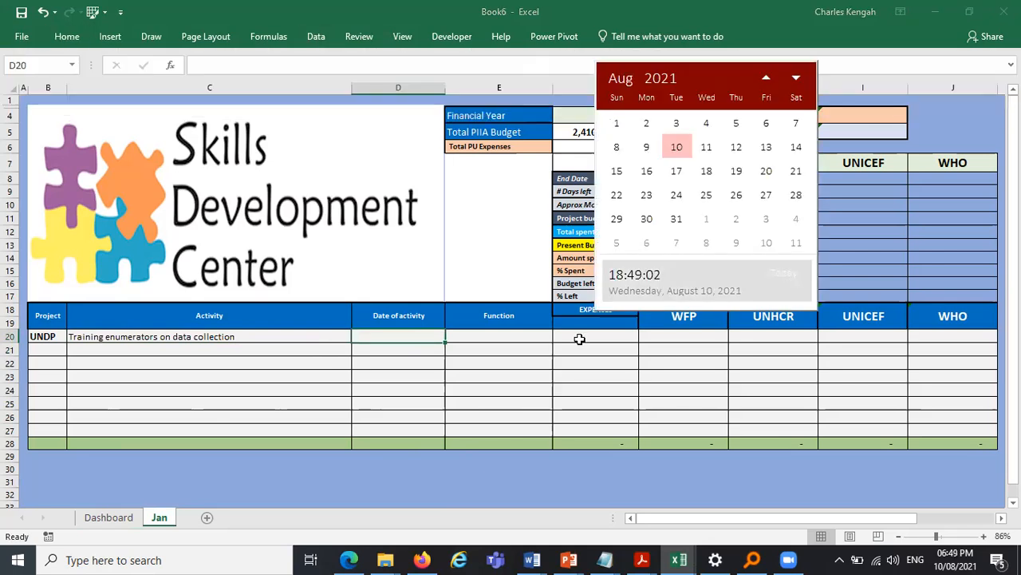
click(678, 152)
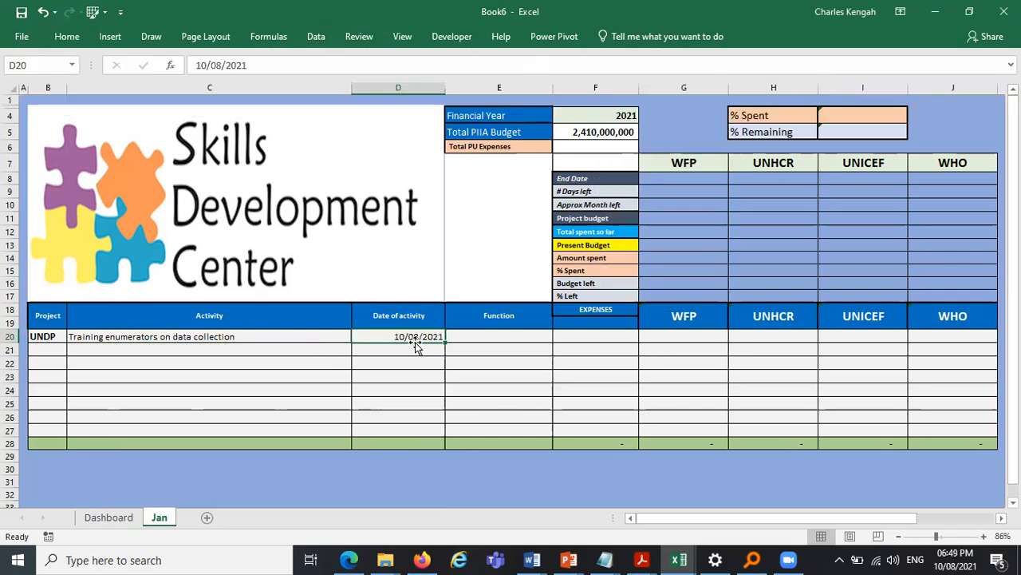
- Copy the date format of the Dashboard's January start date onto D20 on the Jan sheet with Format Painter
click(103, 518)
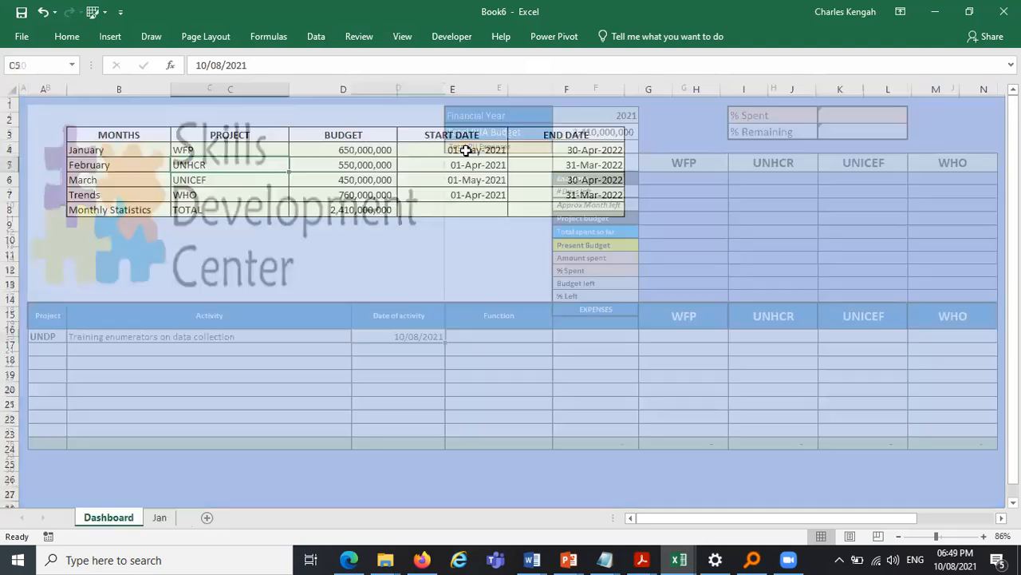
click(466, 151)
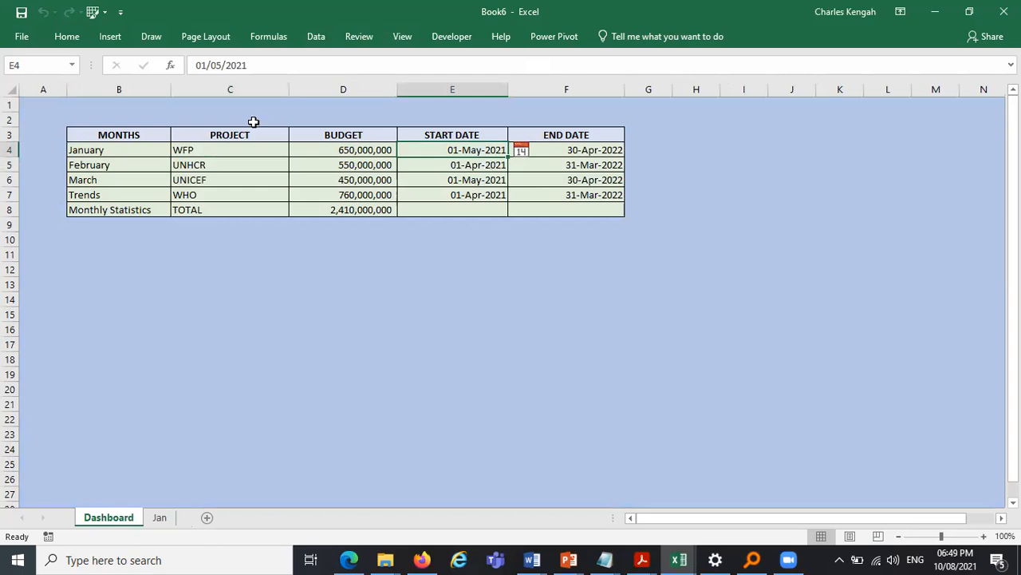
click(67, 38)
click(65, 89)
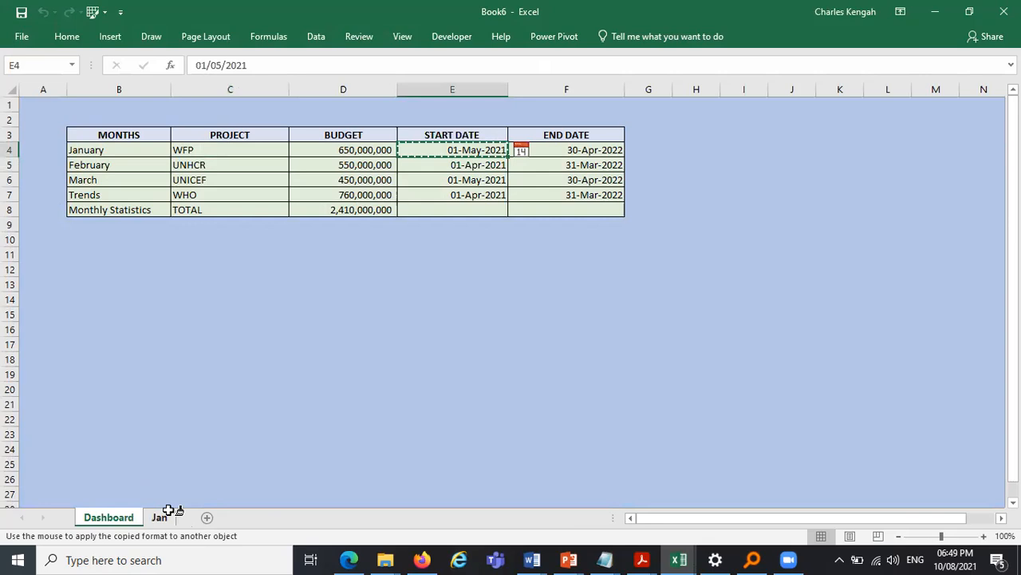
click(159, 517)
click(419, 336)
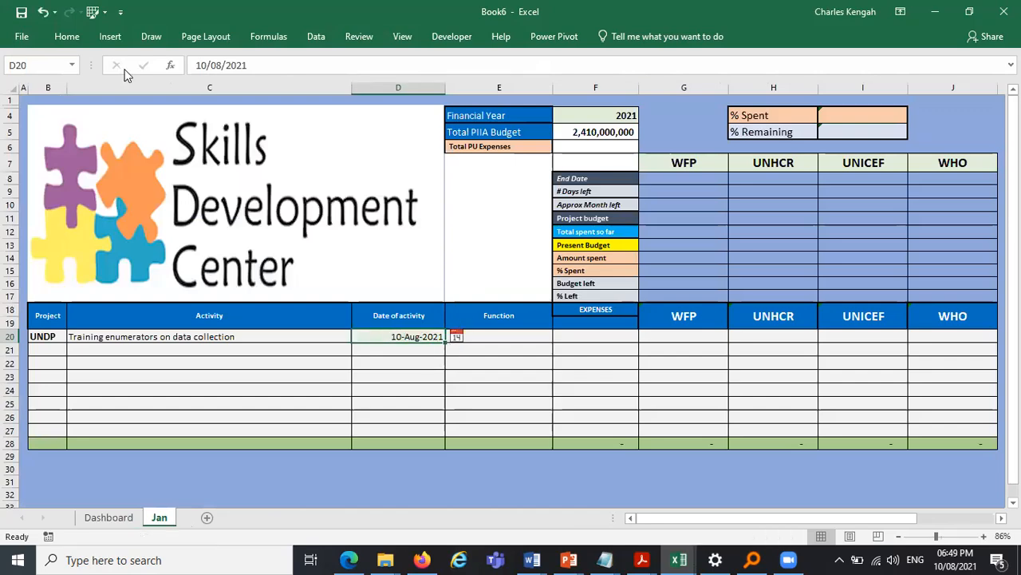
- Set the fill of the date cell D20 to No Fill
click(67, 37)
click(238, 87)
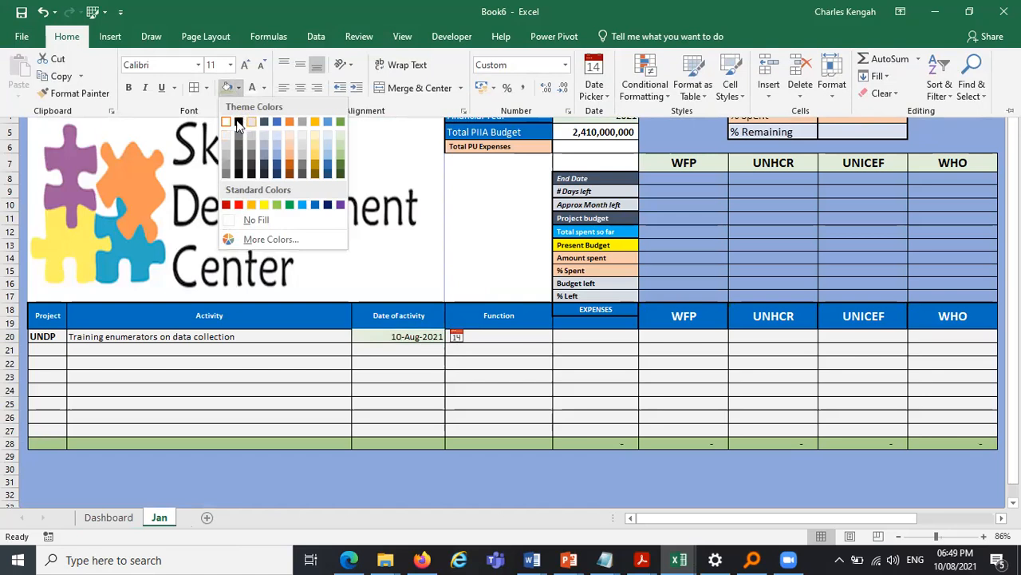
click(226, 122)
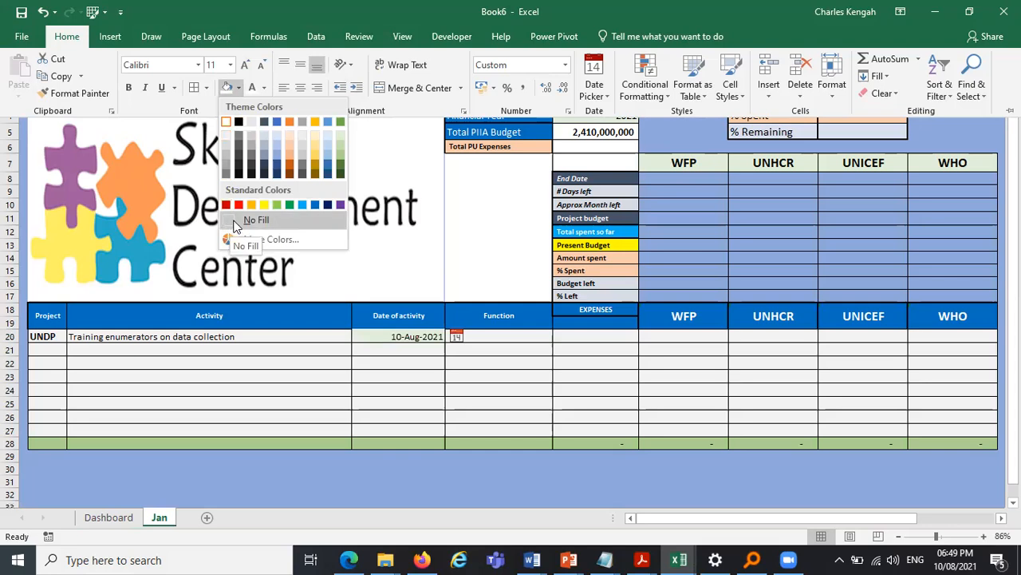
click(231, 221)
click(563, 363)
click(407, 338)
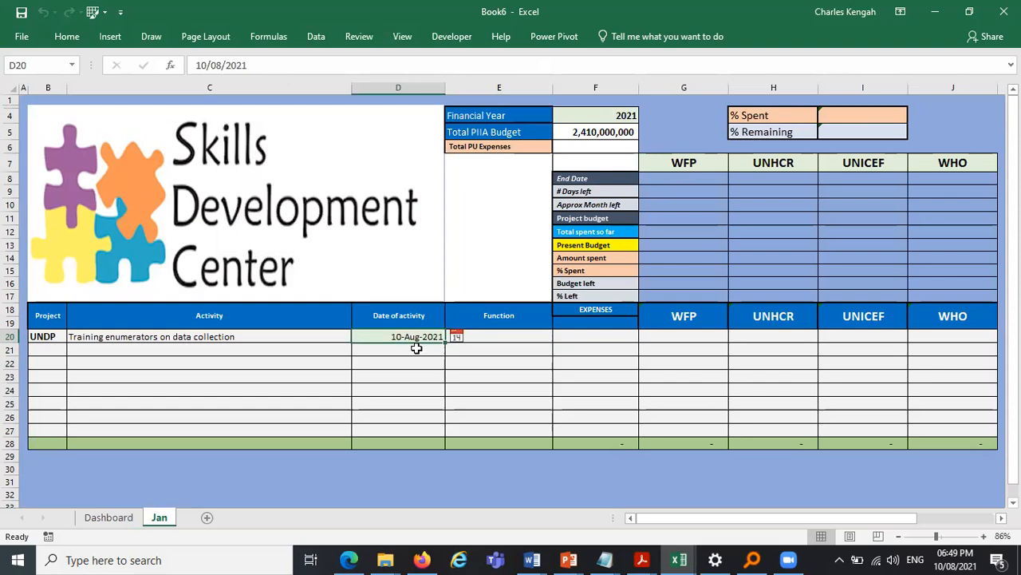
- Clear the March start date in E6 on the Dashboard
click(108, 517)
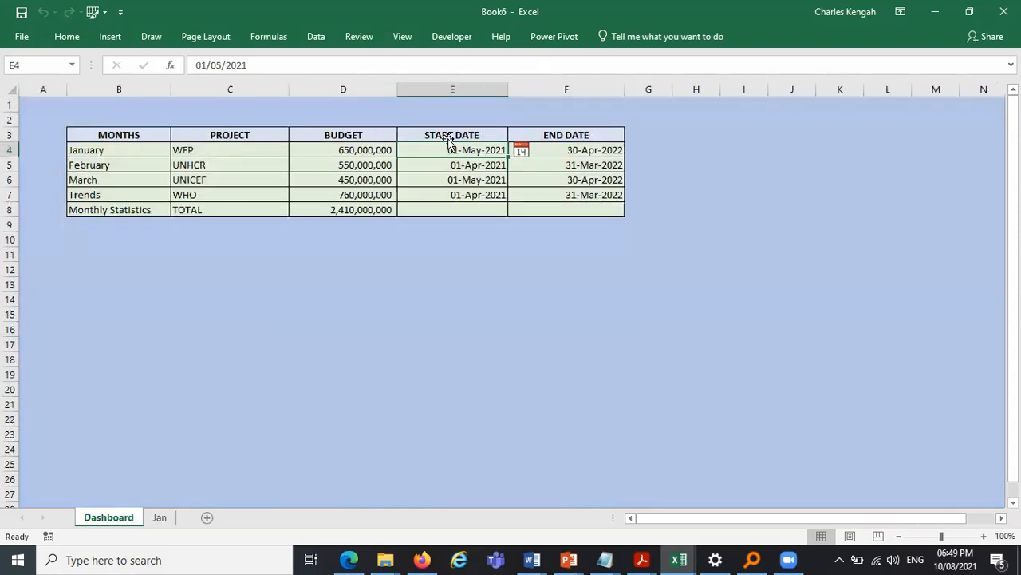
click(456, 176)
double_click(458, 177)
key(BackSpace)
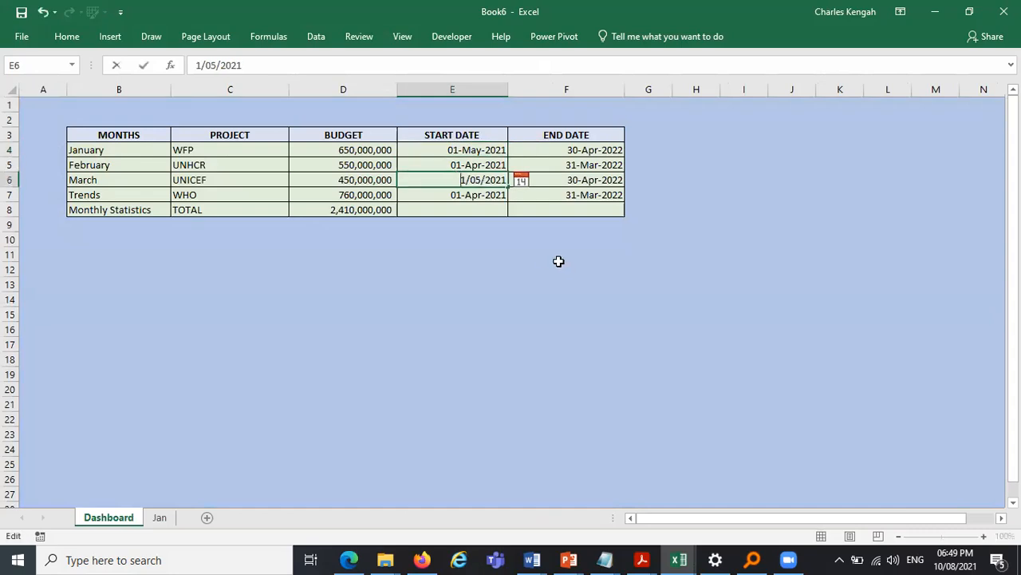
key(Escape)
key(Delete)
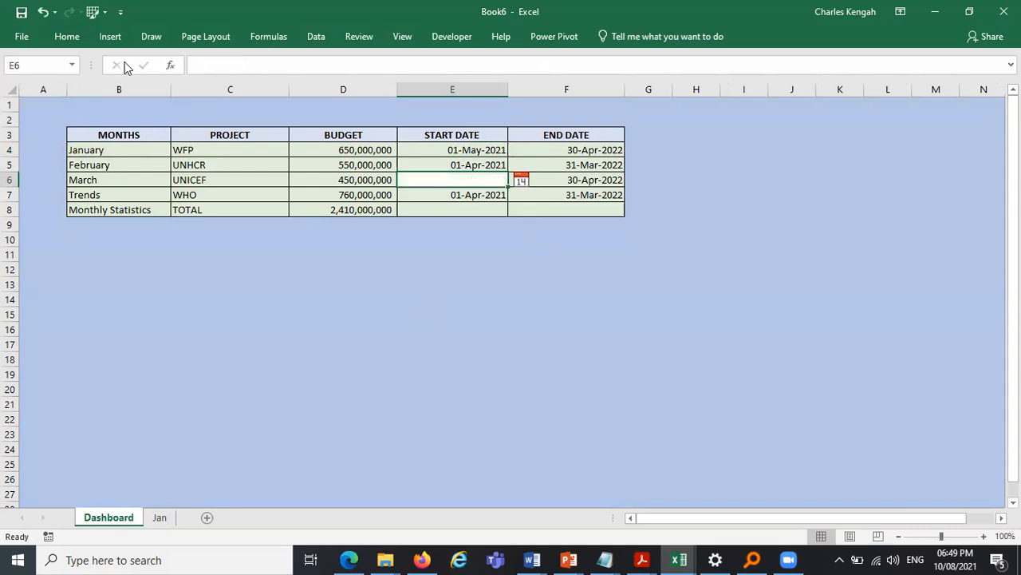
- On the Jan sheet, inspect the fill format of the first conditional formatting rule applied to D20
key(ctrl+Page_Down)
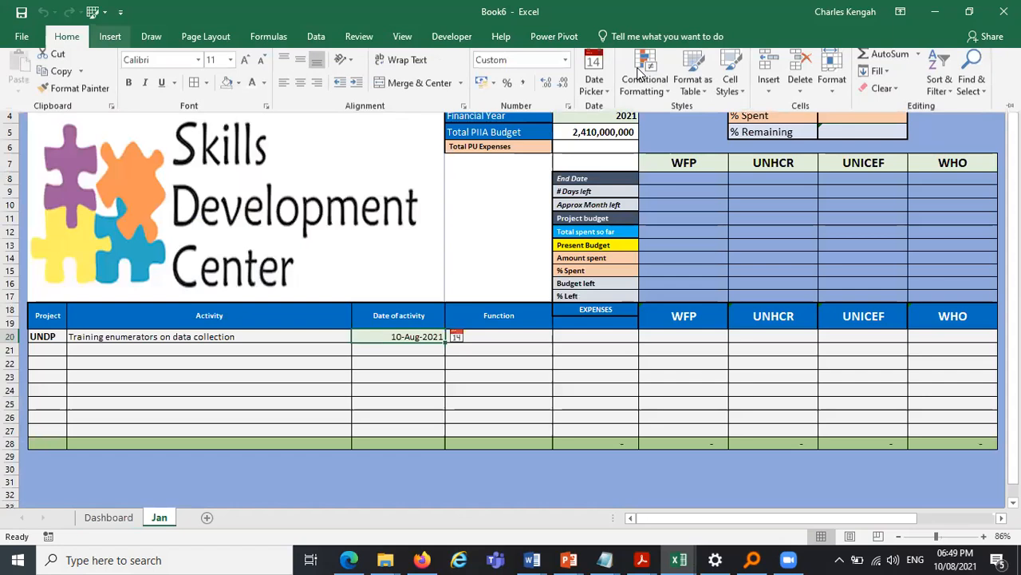
key(alt+h)
key(l)
click(681, 316)
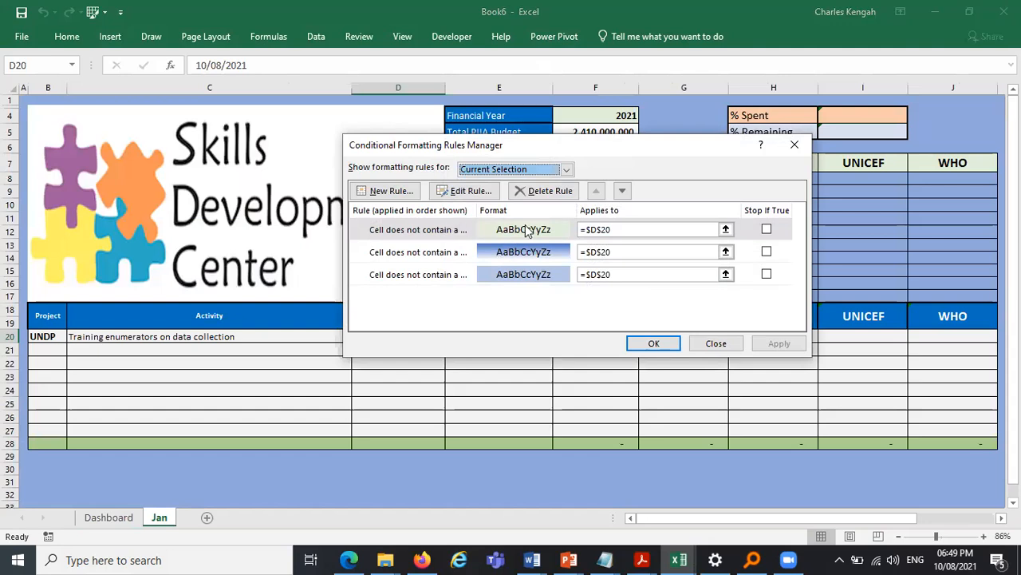
click(401, 236)
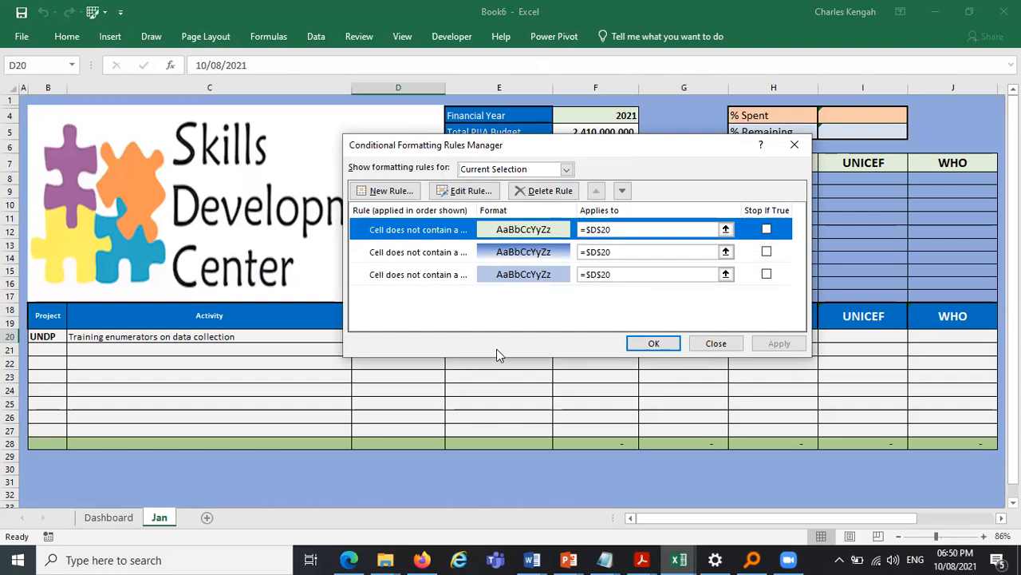
click(470, 191)
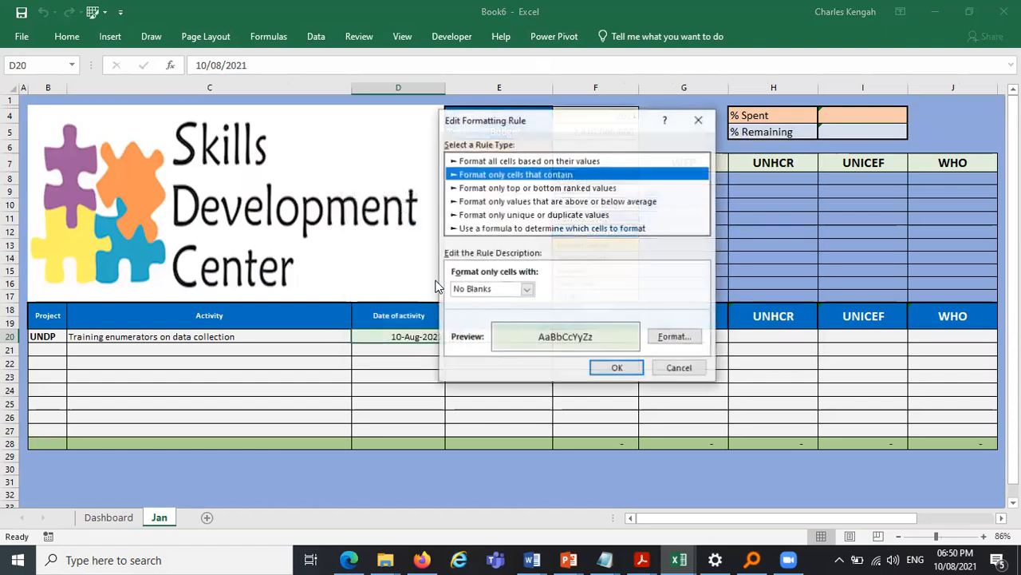
click(674, 337)
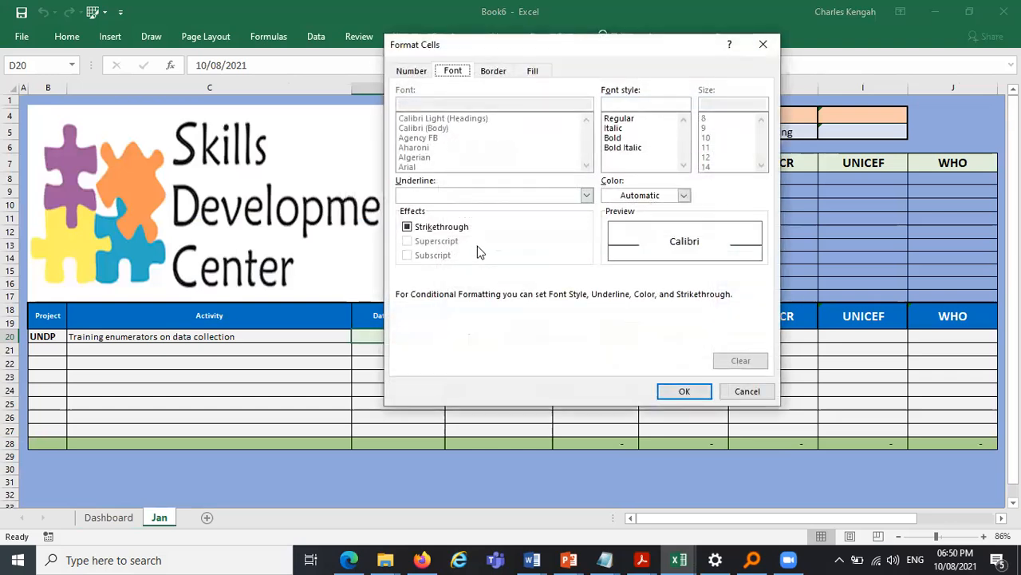
click(533, 70)
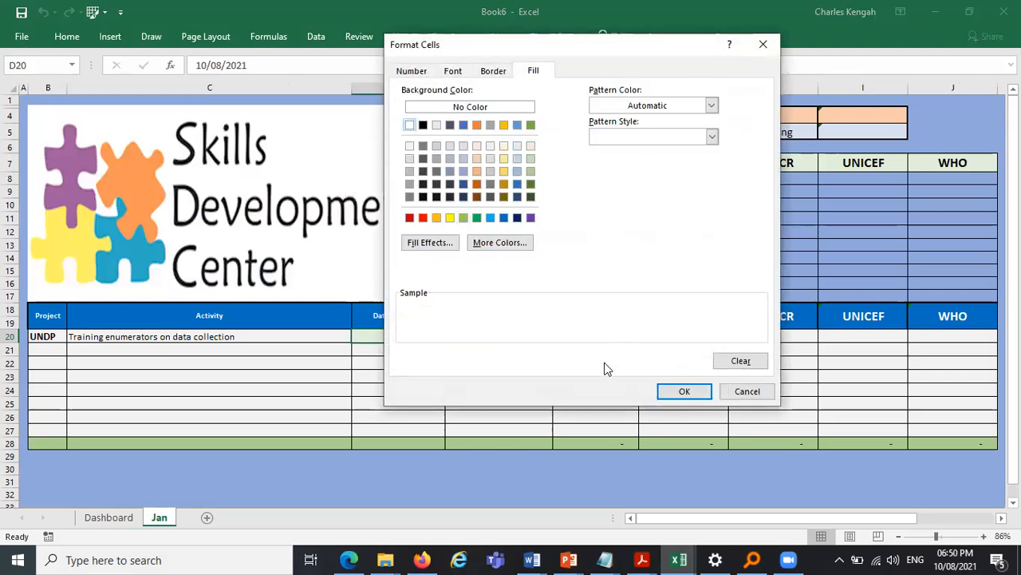
click(678, 391)
click(616, 367)
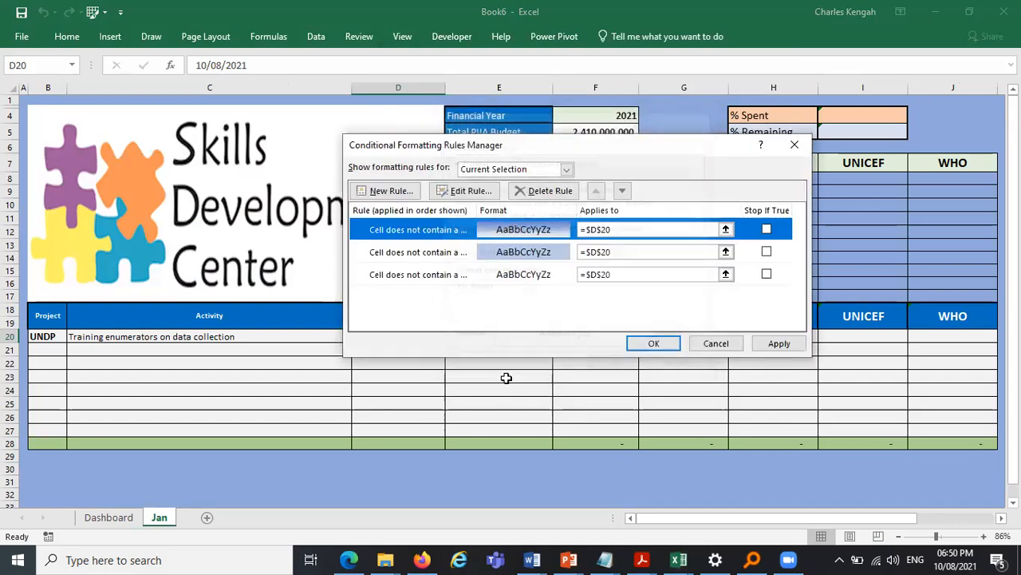
key(Return)
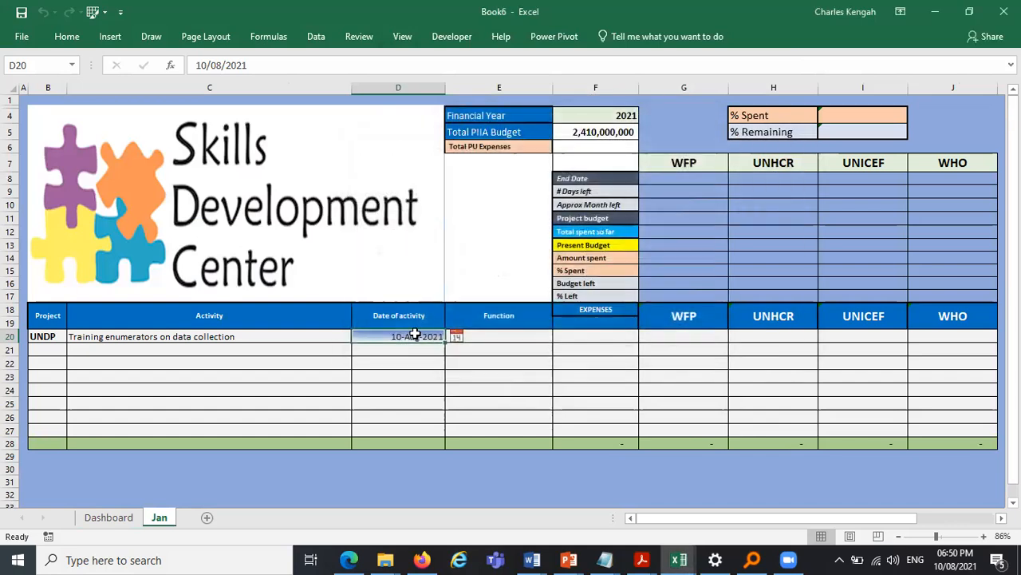
- Clear the date in D20 and re-insert 10 August 2021 with the Date Picker
click(499, 376)
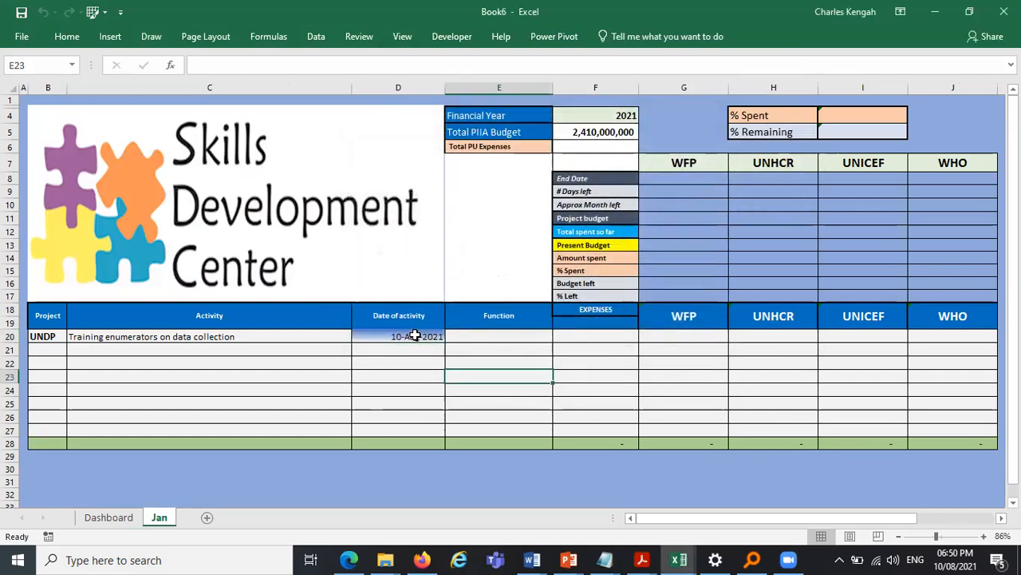
click(415, 335)
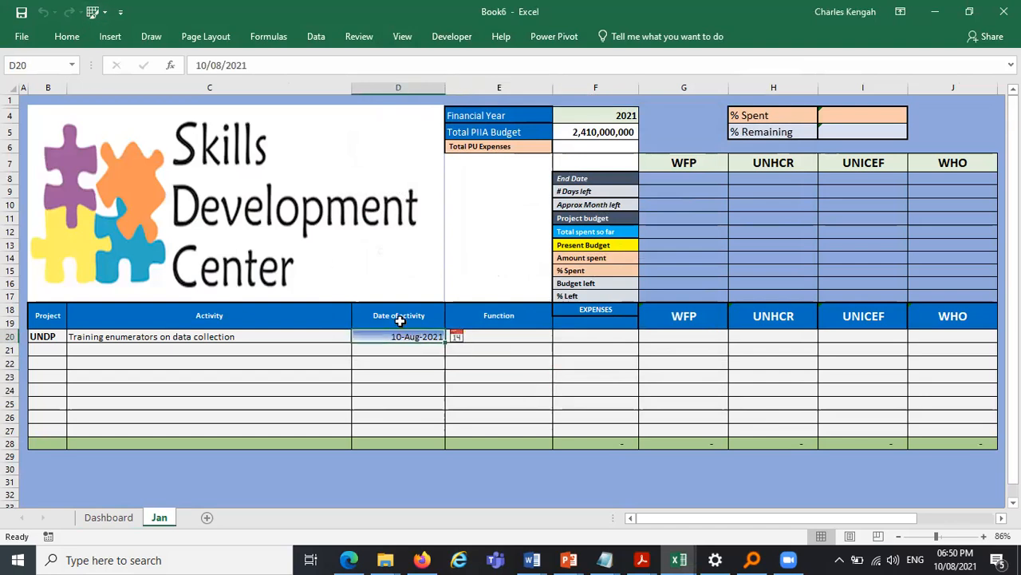
click(415, 349)
drag(441, 353, 418, 337)
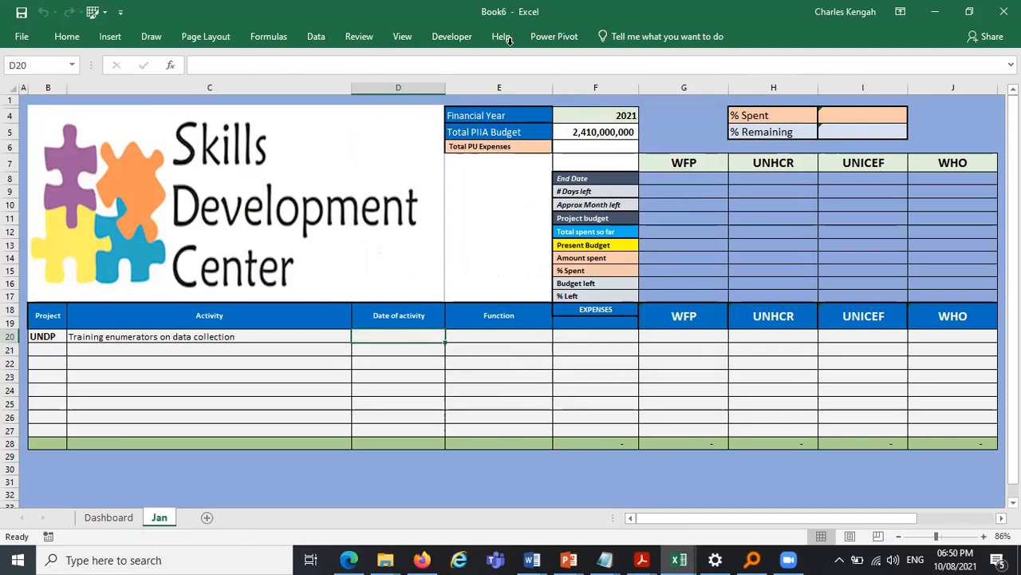
click(63, 37)
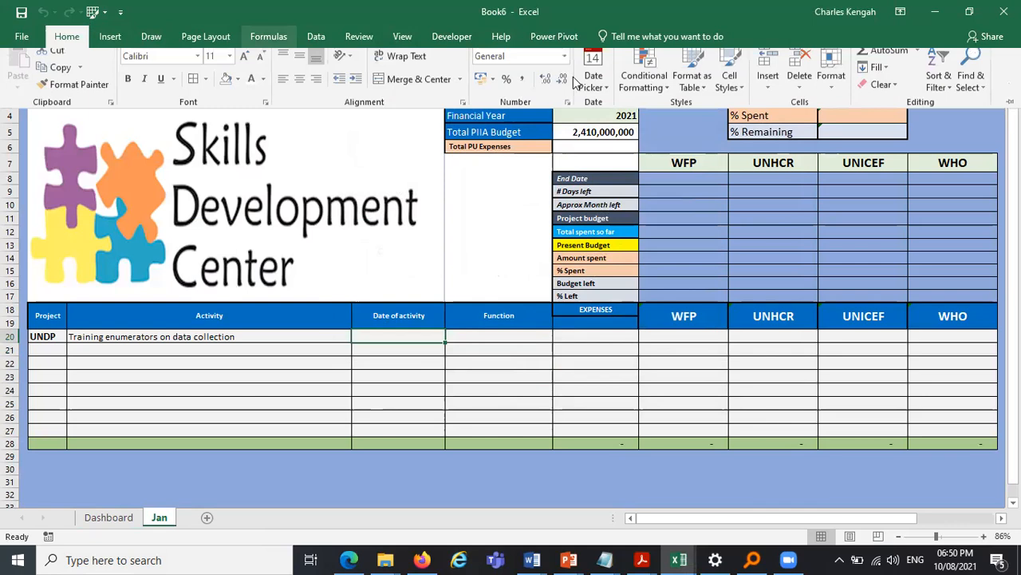
click(594, 75)
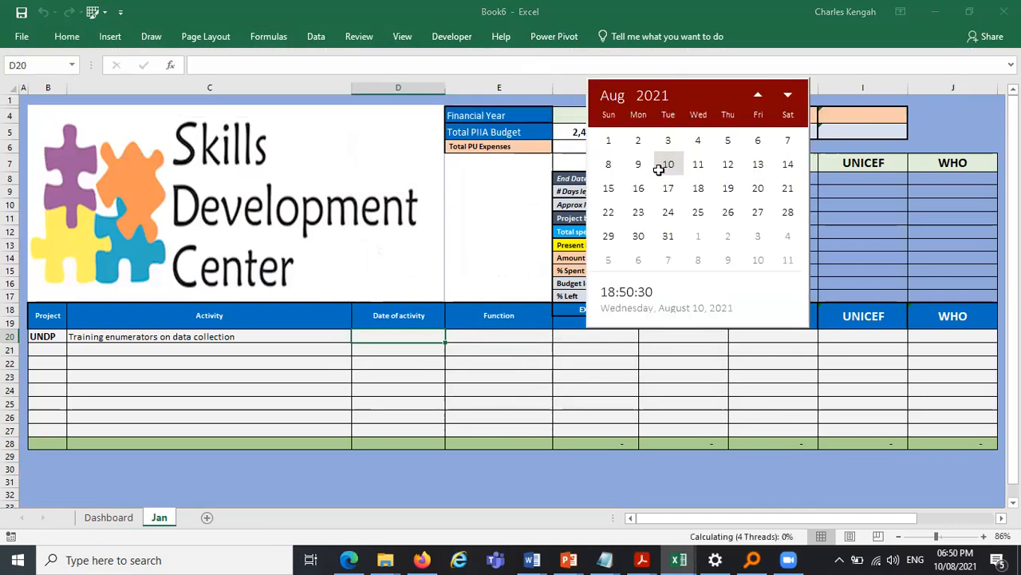
click(667, 165)
click(65, 37)
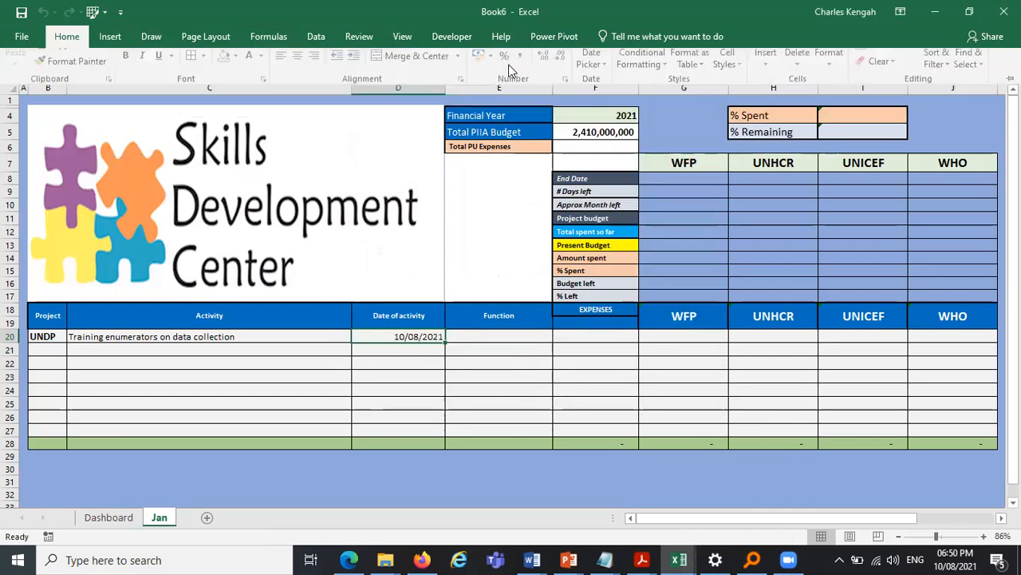
- Format the date in D20 with the custom format dd-mmm-yy
click(624, 270)
key(ctrl+1)
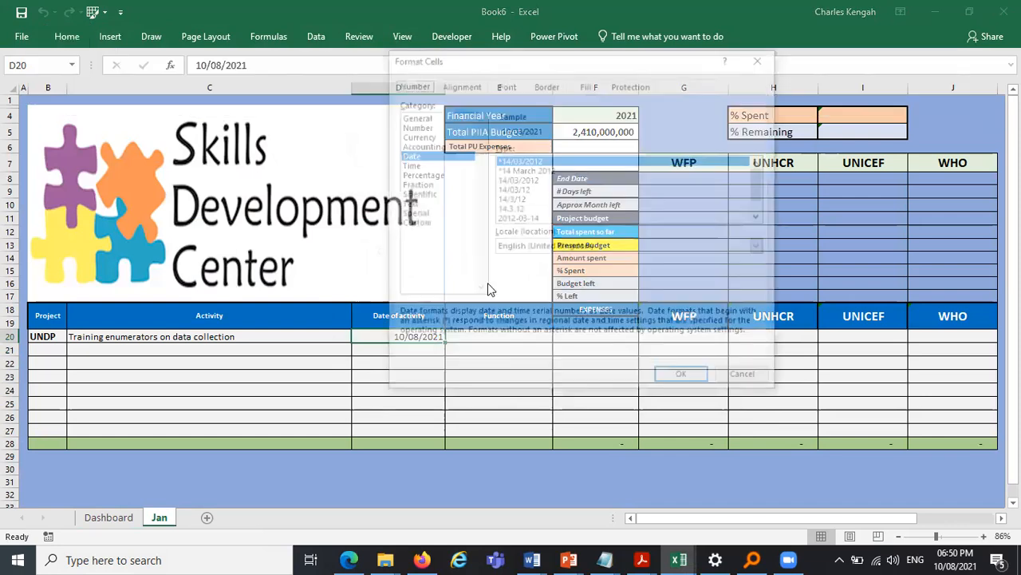
click(413, 224)
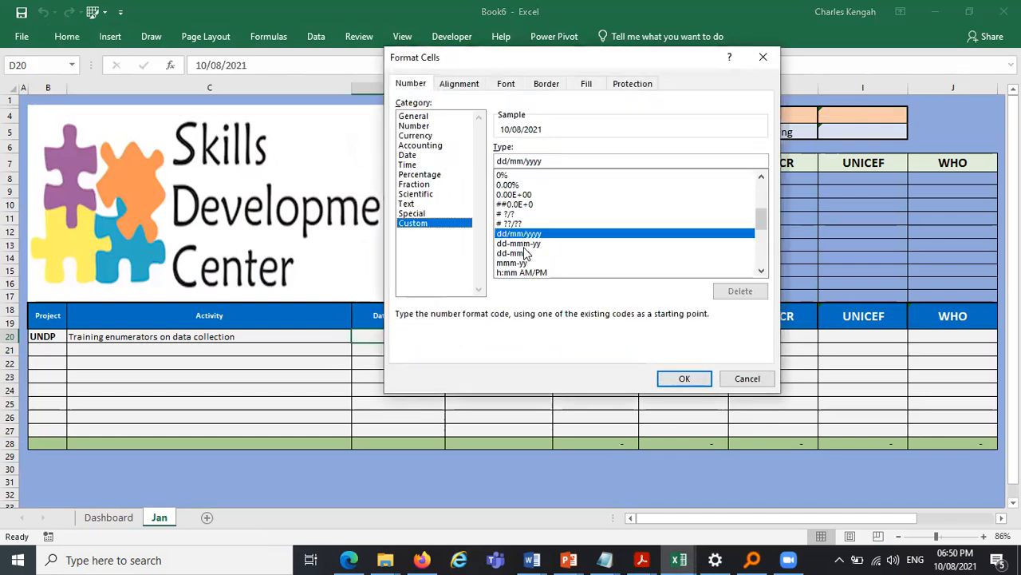
click(527, 244)
click(700, 383)
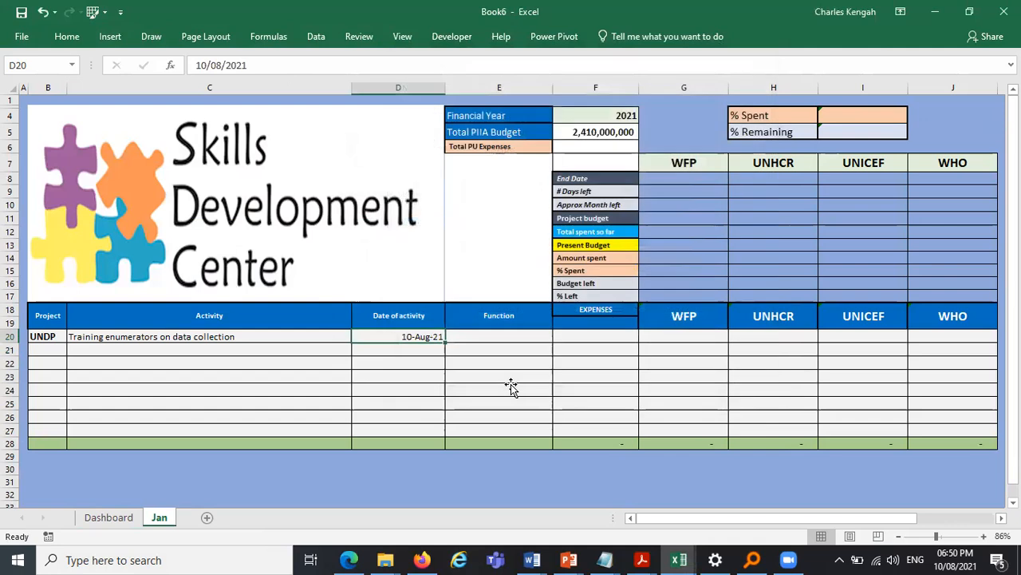
- Enter M&E Officer as the function in E20
click(512, 389)
click(521, 335)
key(Caps_Lock)
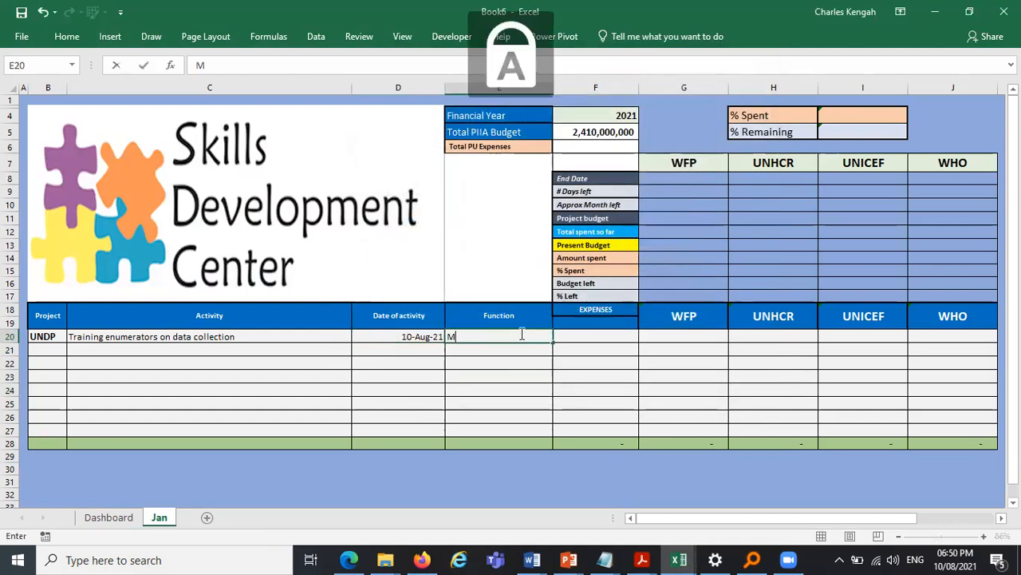
text(F)
key(Caps_Lock)
text(i)
key(BackSpace)
key(BackSpace)
key(BackSpace)
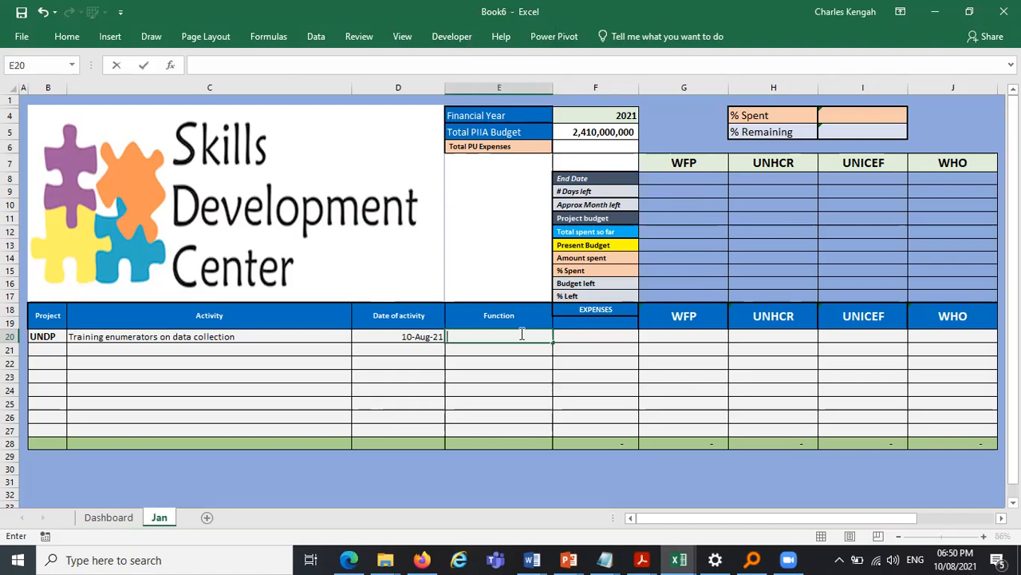
text(M)
key(BackSpace)
text(M&E o)
key(BackSpace)
text(Officer)
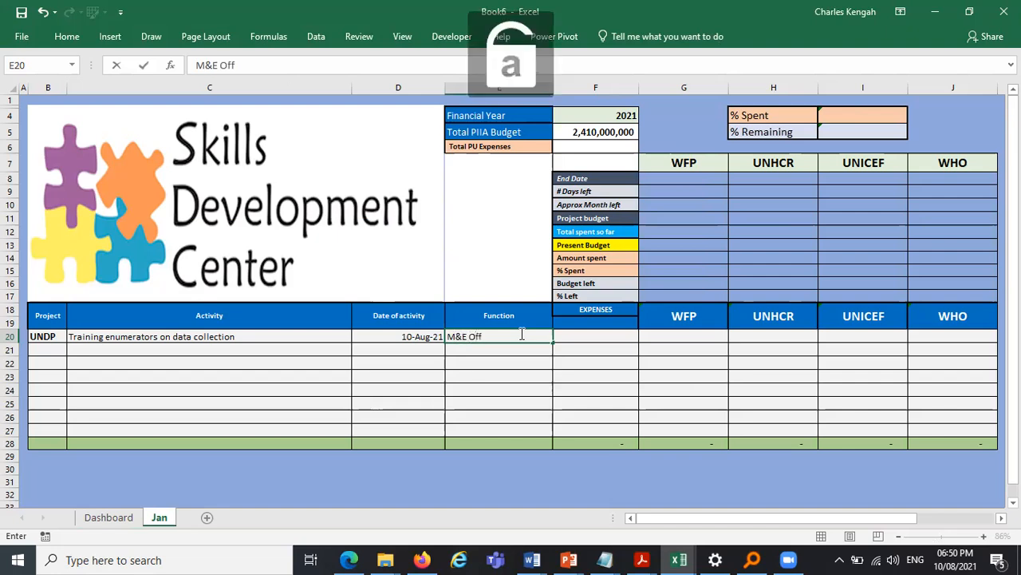
- Enter 5000000 as the expense amount in F20
click(696, 376)
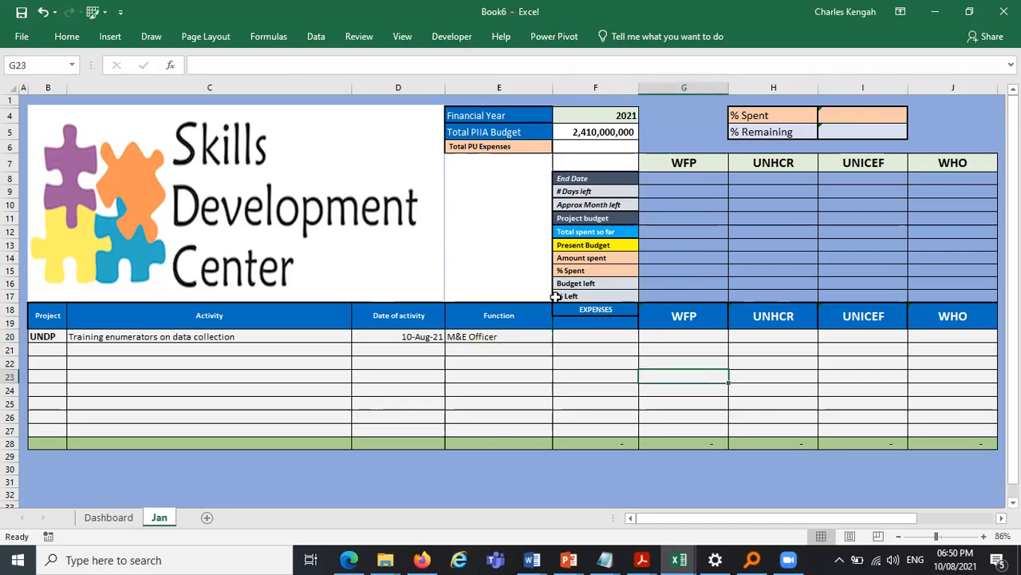
click(583, 334)
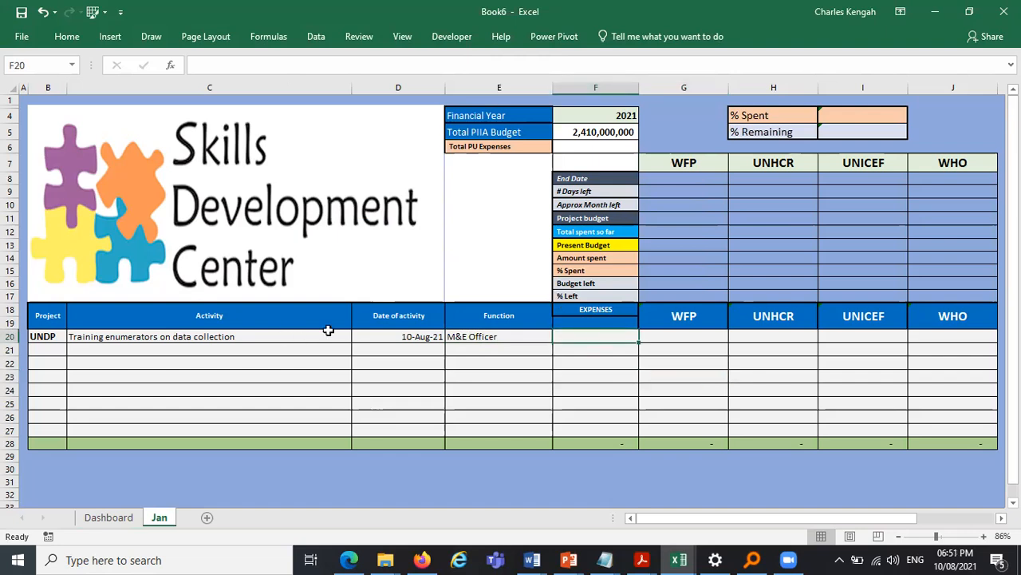
text(5000000)
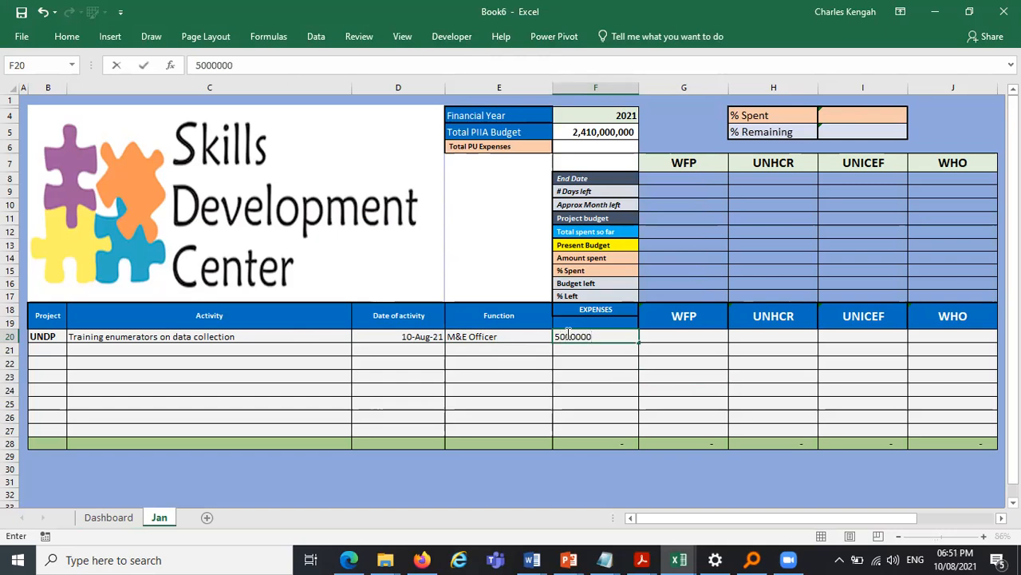
key(Return)
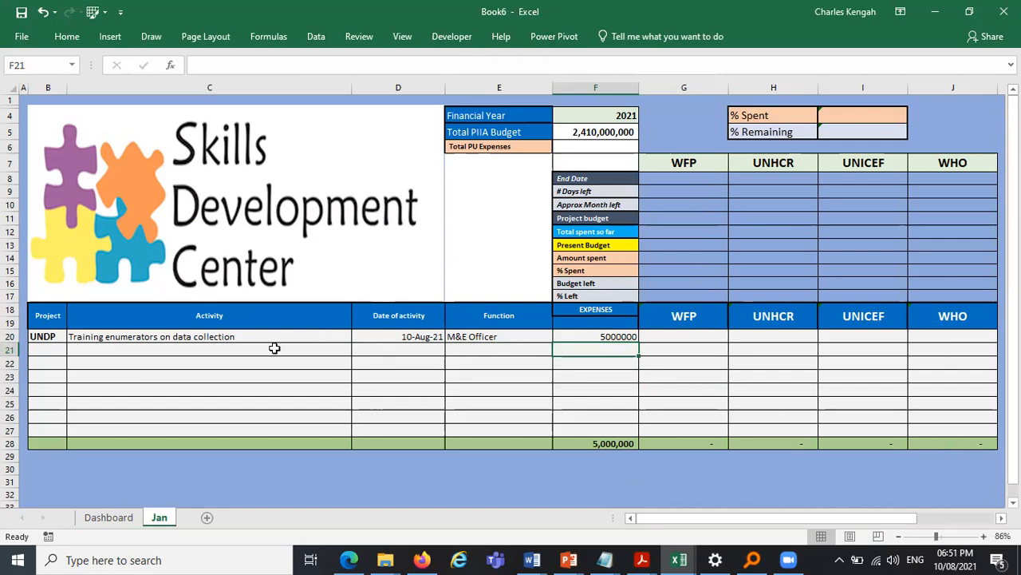
- Change the project in B20 to WFP from the dropdown list
click(51, 337)
click(72, 337)
click(64, 347)
- Format the expense in F20 with comma style and no decimal places
click(691, 334)
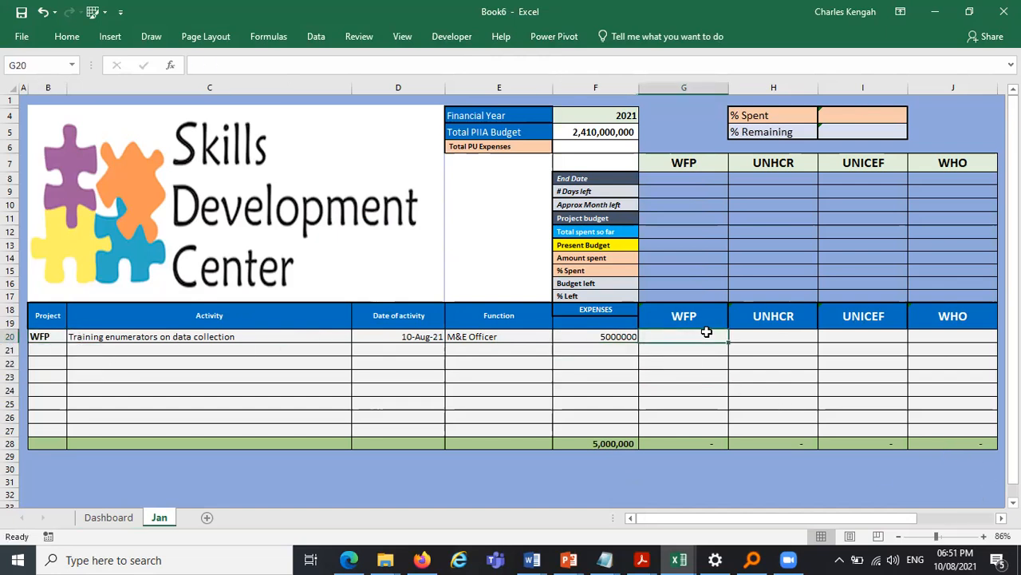
click(608, 338)
click(71, 40)
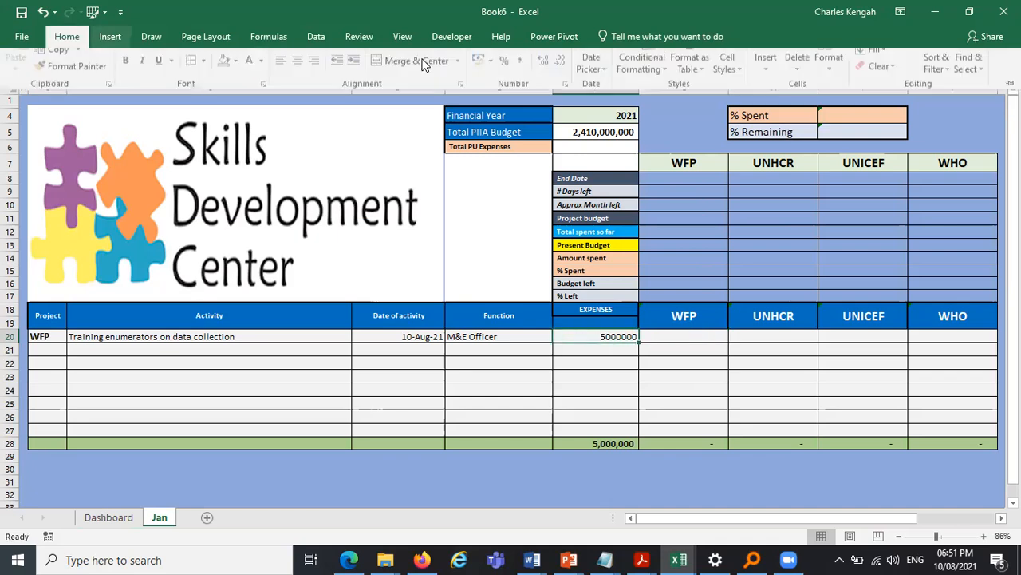
click(523, 88)
click(563, 88)
click(564, 88)
click(559, 361)
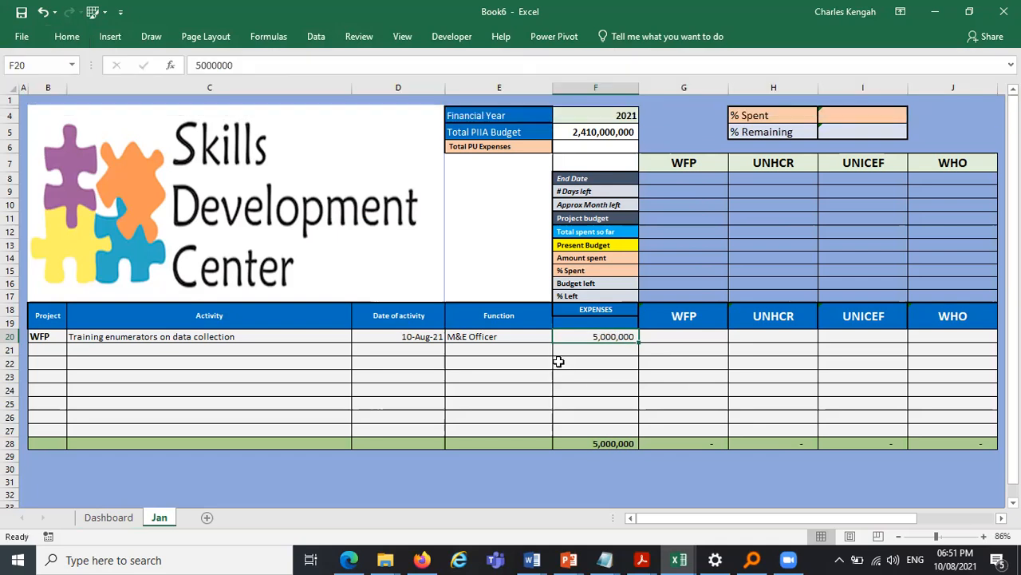
- Copy F20's number format down the expenses rows below with Format Painter
click(68, 38)
click(74, 90)
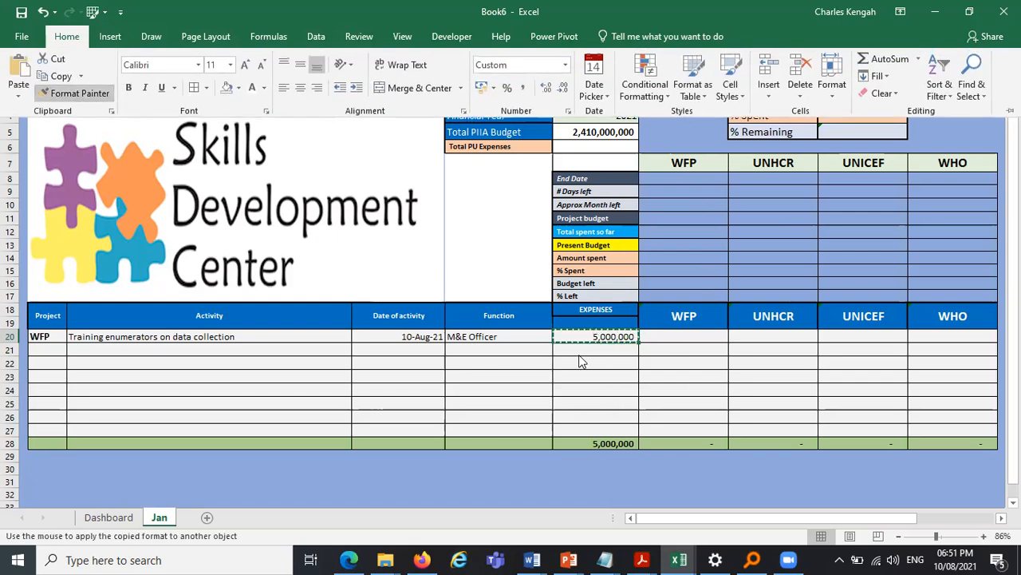
mouse_move(591, 336)
mouse_down()
mouse_move(582, 327)
mouse_move(997, 411)
mouse_move(730, 458)
mouse_move(596, 408)
mouse_up()
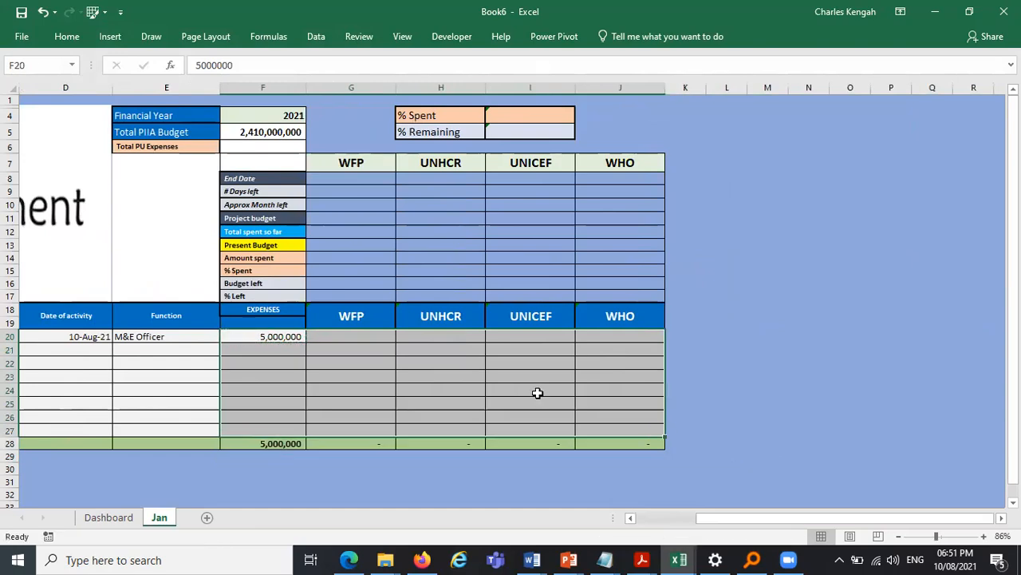
click(899, 453)
drag(830, 520, 621, 522)
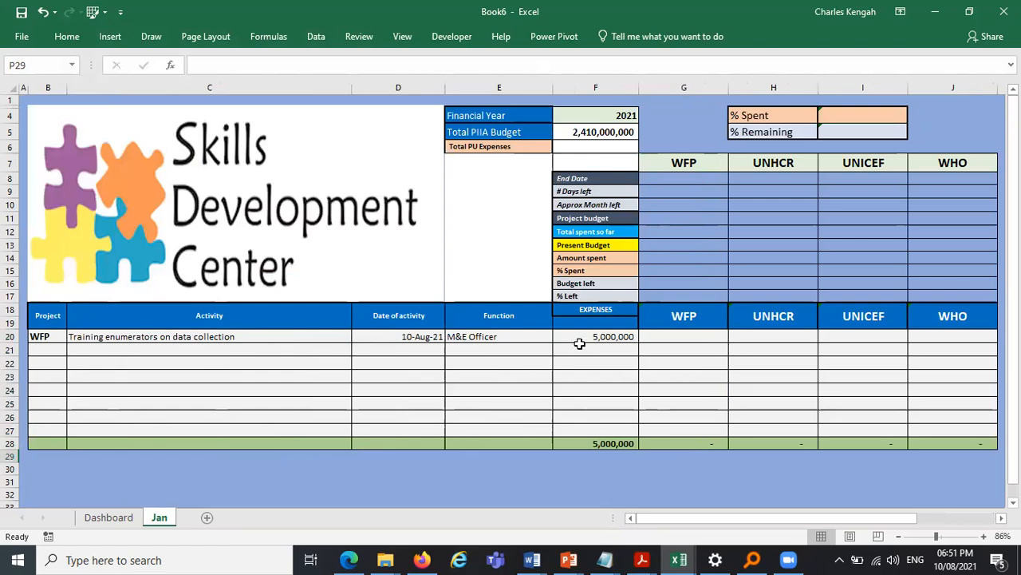
- Test the expense format by entering 50000 in F21, then clear that cell
click(600, 348)
text(50000)
key(Return)
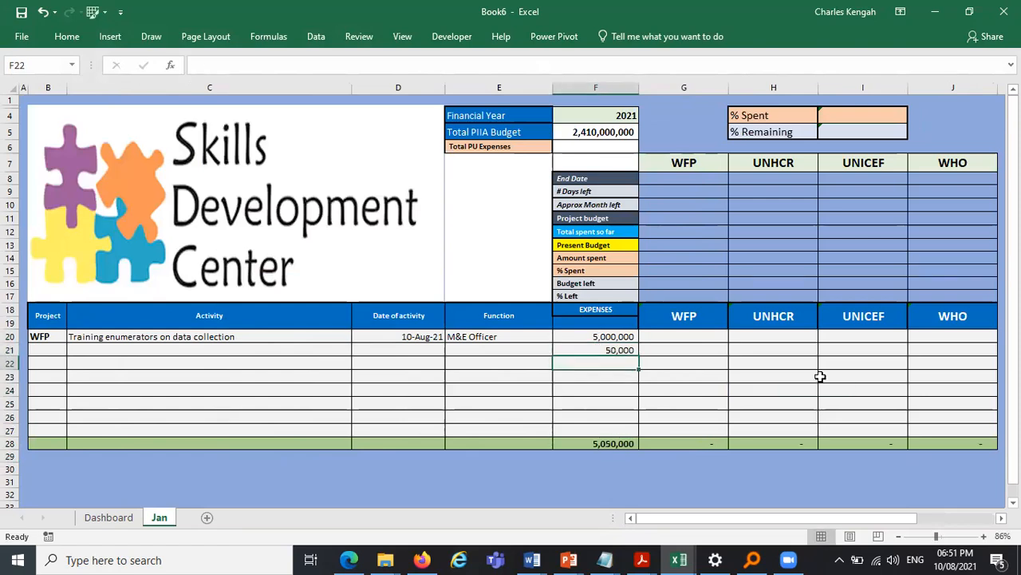
click(630, 351)
key(Delete)
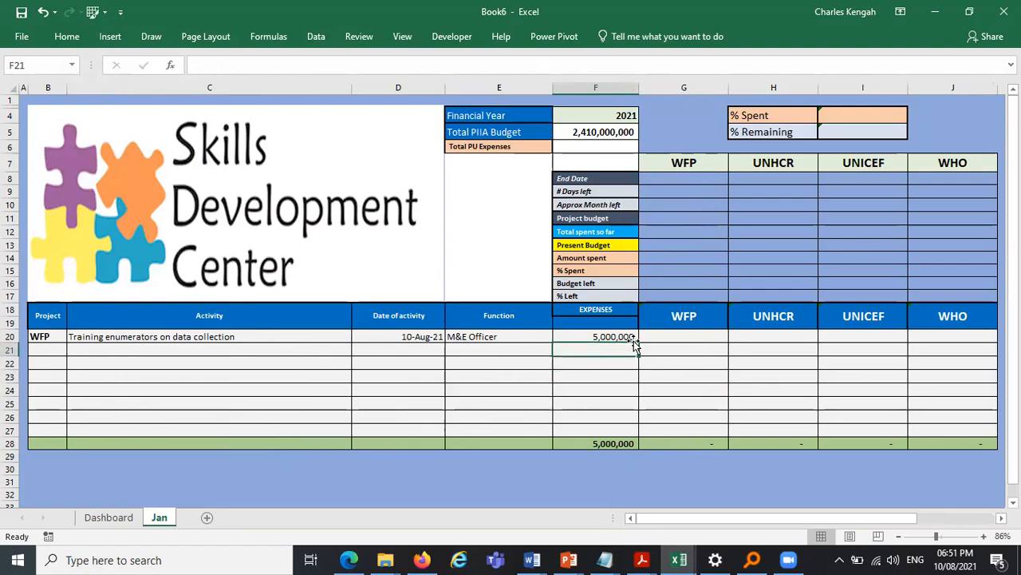
click(663, 337)
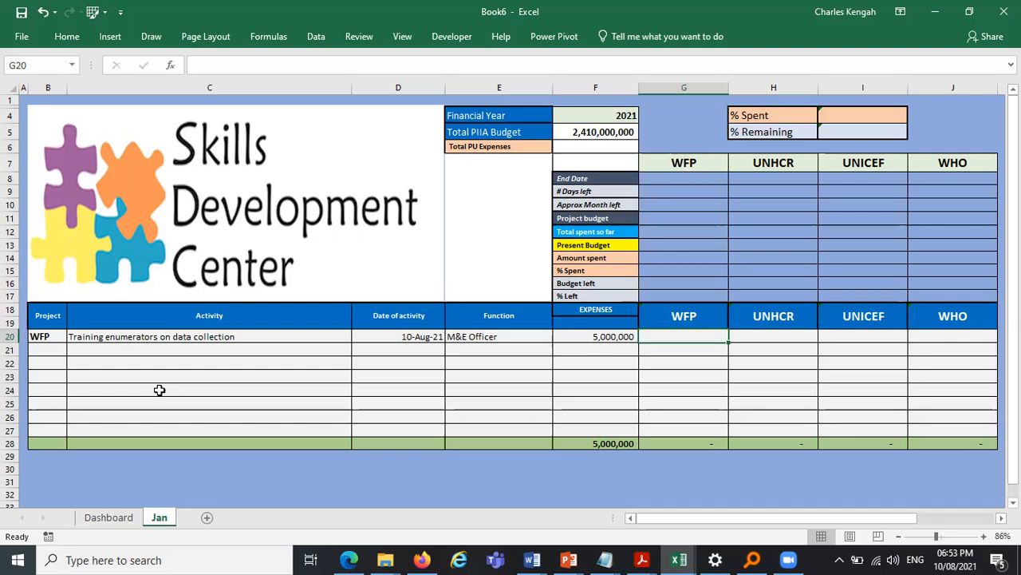
click(602, 336)
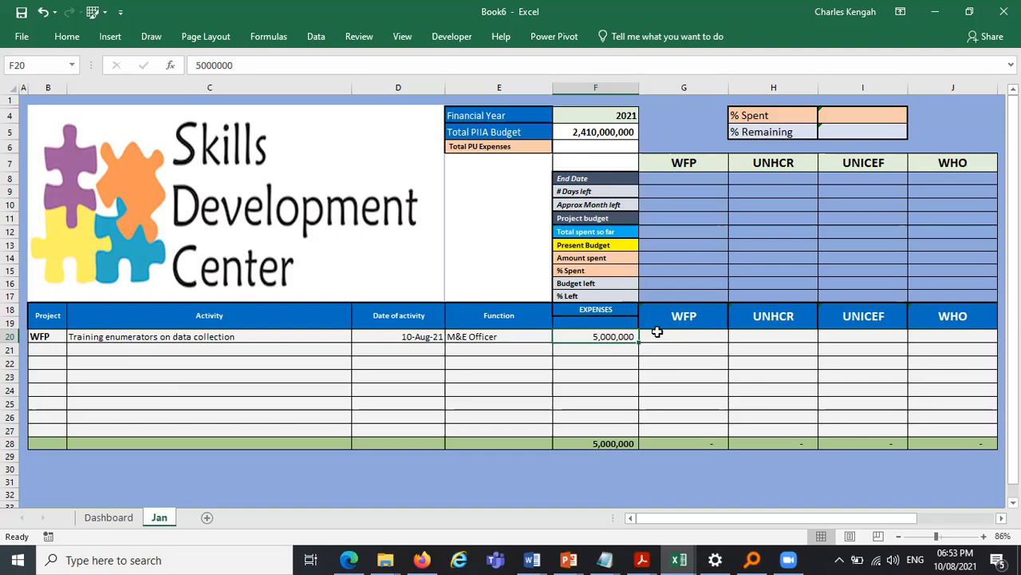
click(668, 336)
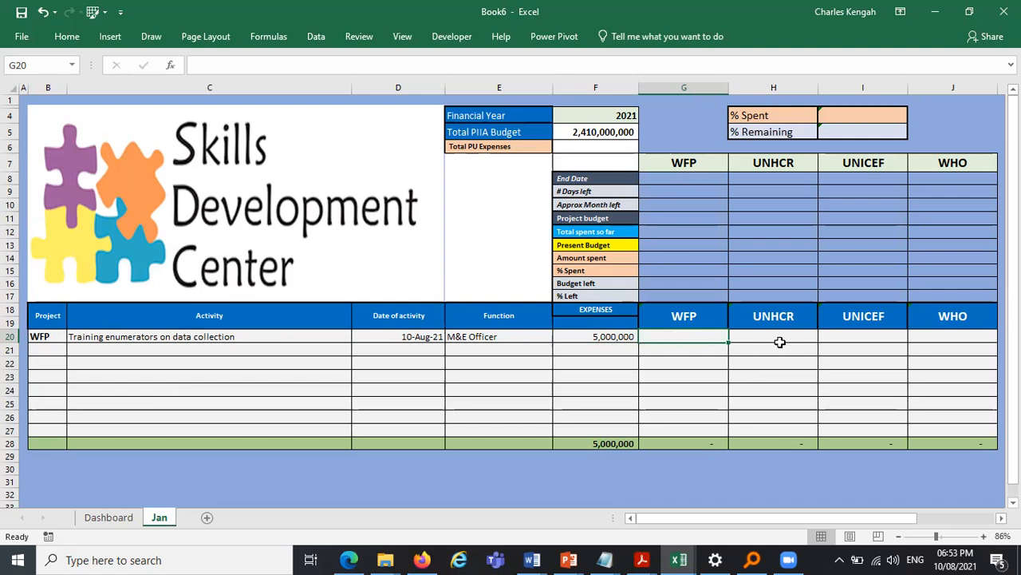
click(937, 345)
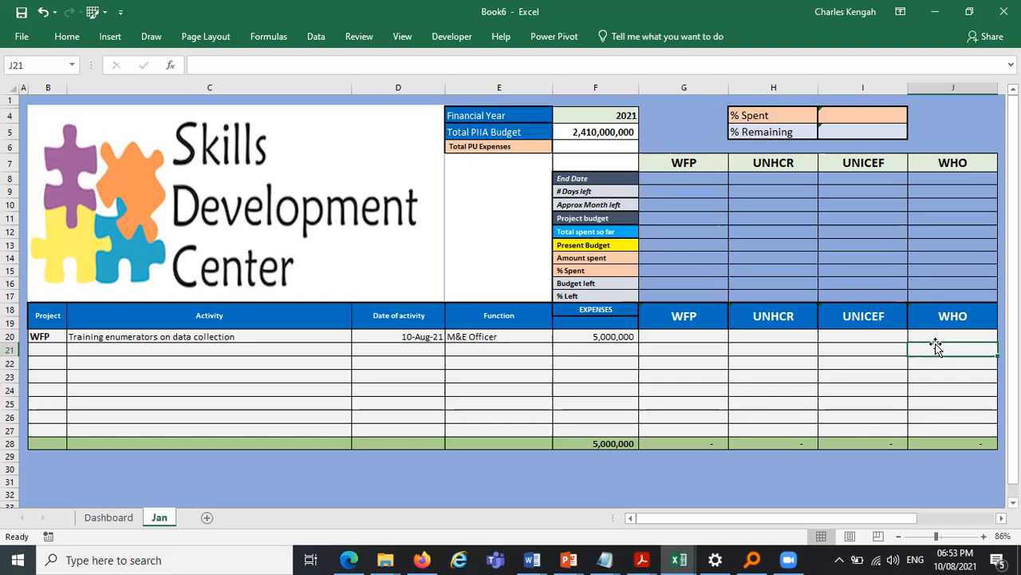
click(690, 335)
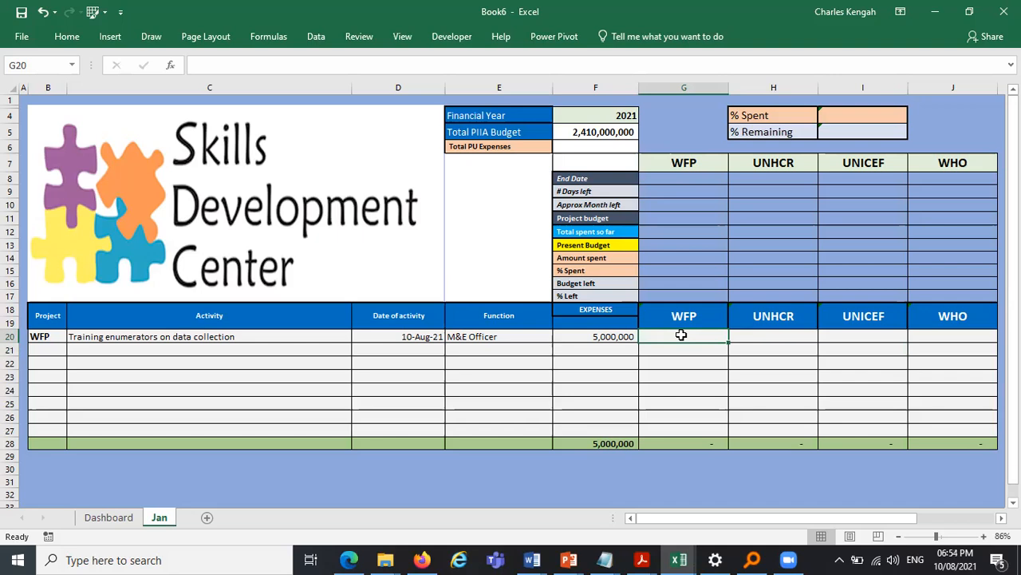
text(=if)
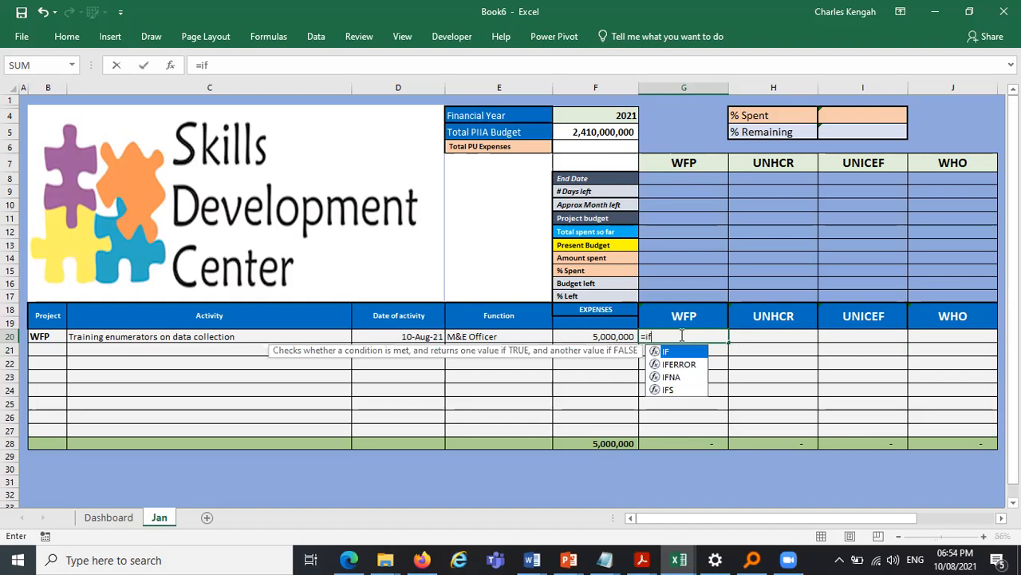
key(Tab)
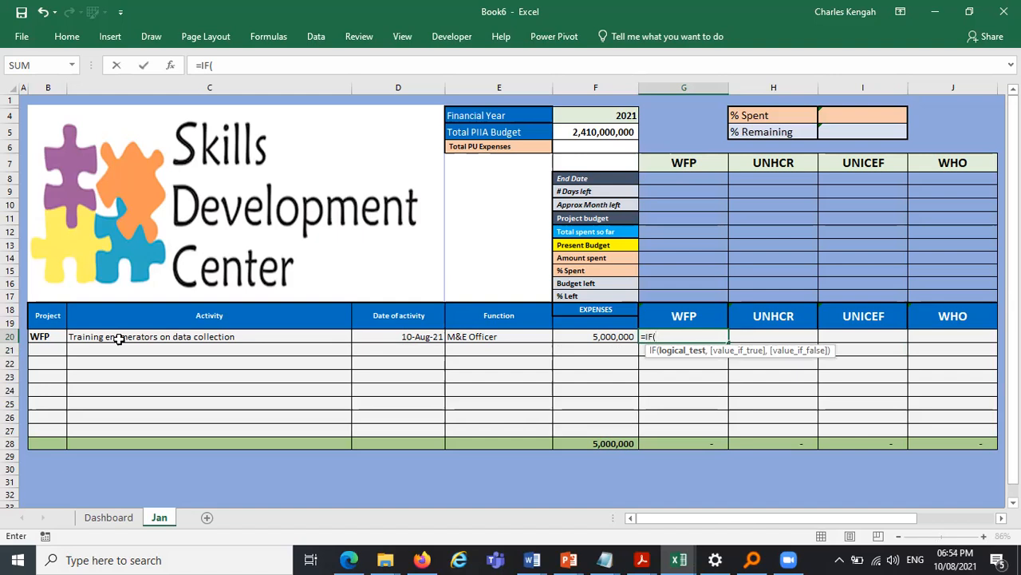
click(37, 336)
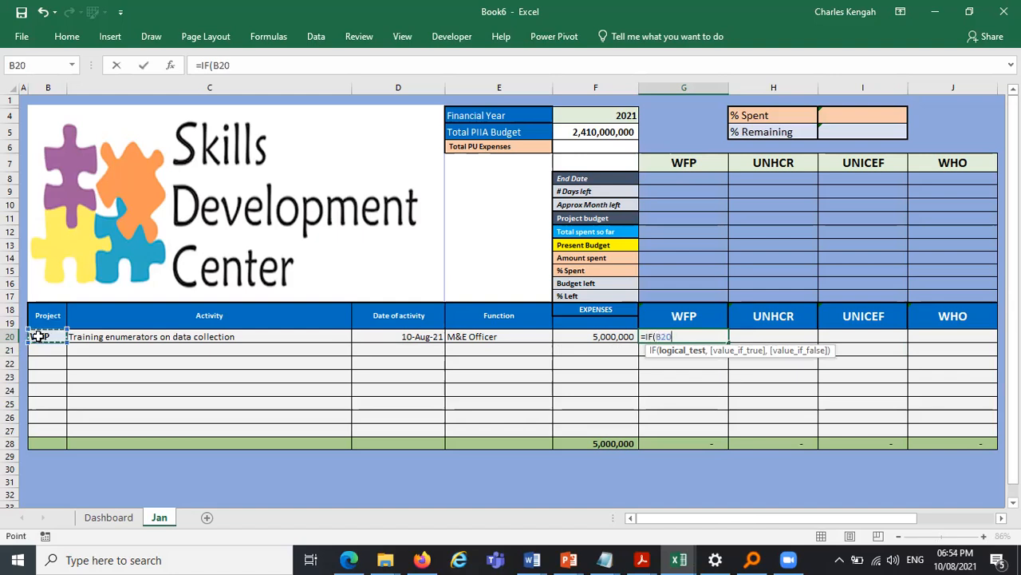
text(,)
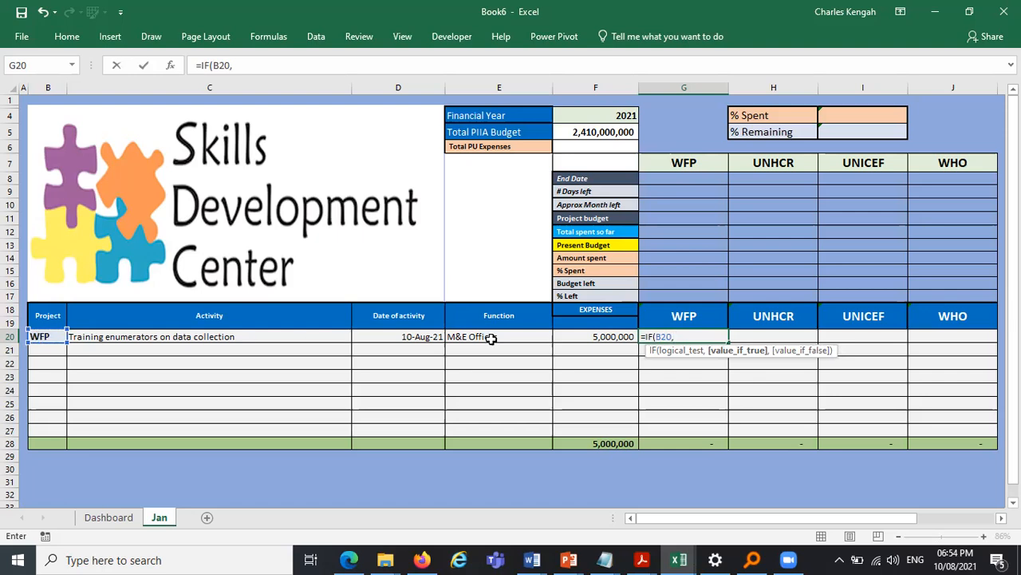
click(621, 336)
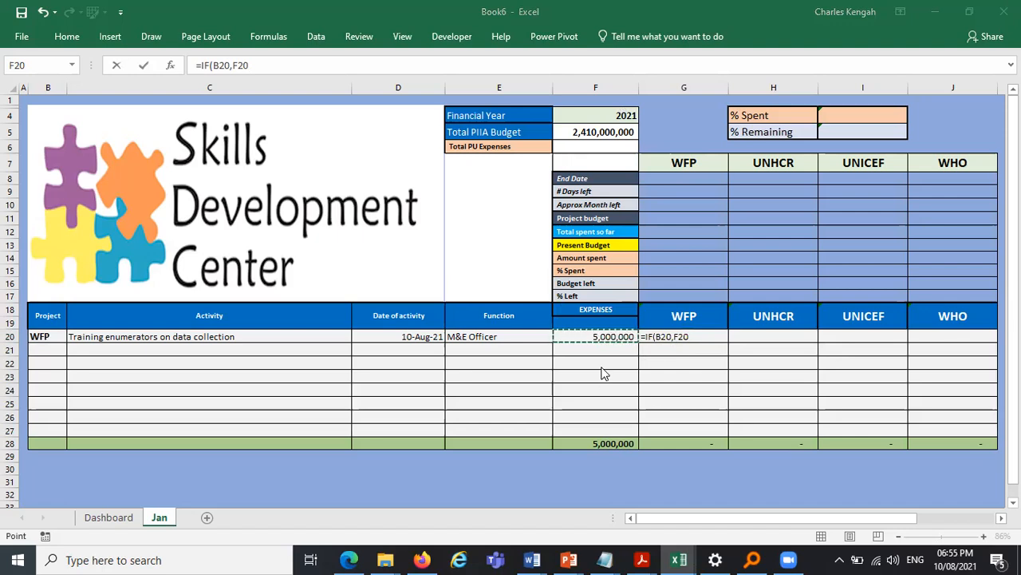
click(671, 338)
click(695, 338)
key(BackSpace)
key(BackSpace)
key(BackSpace)
key(BackSpace)
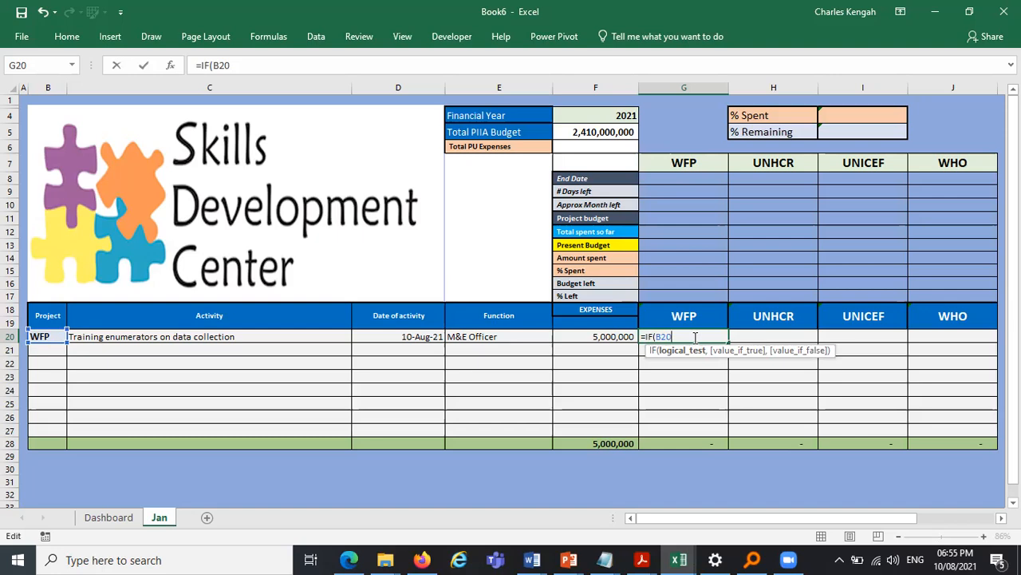
key(BackSpace)
key(BackSpace)
key(BackSpace)
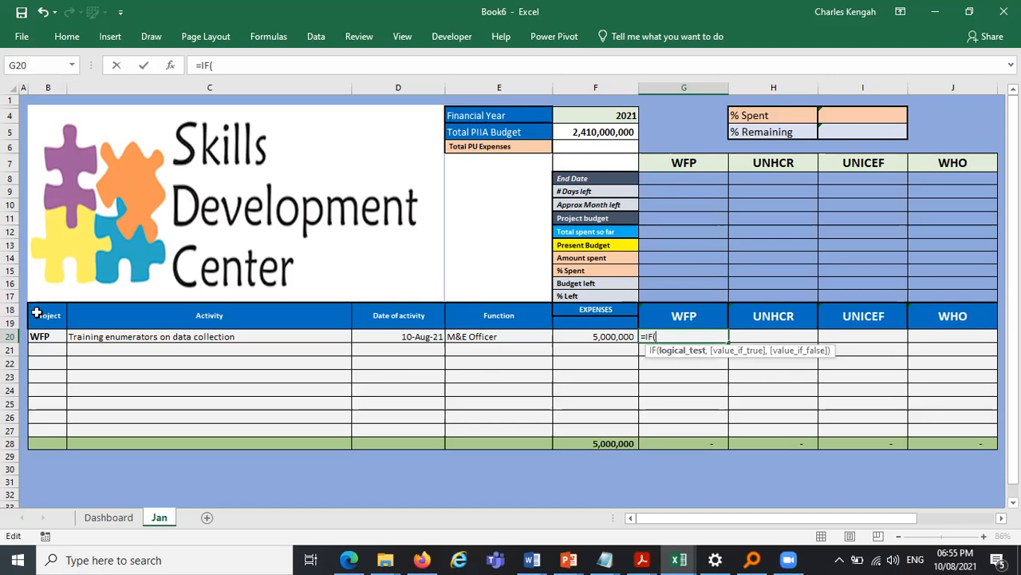
click(38, 336)
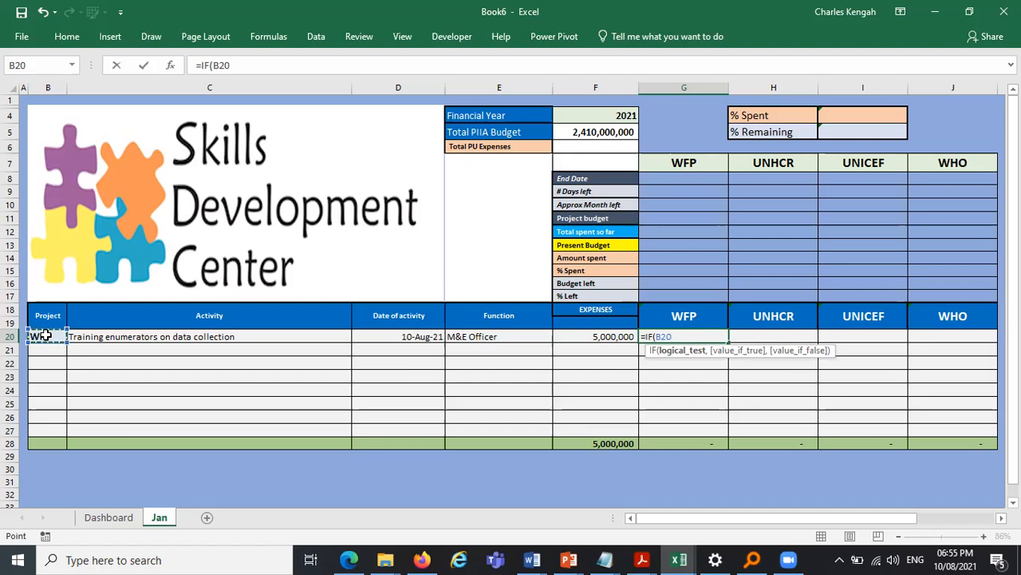
text(=)
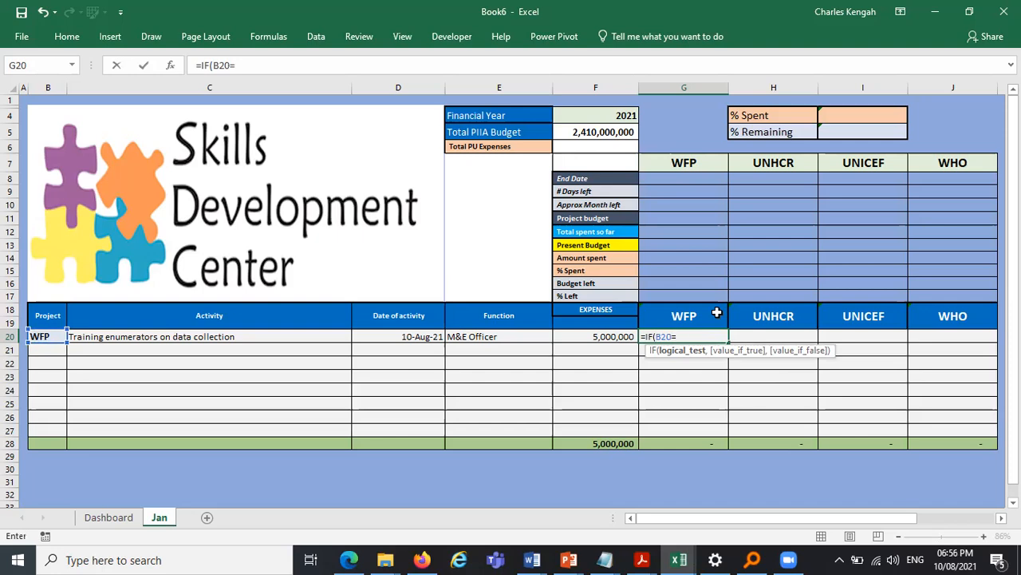
click(691, 316)
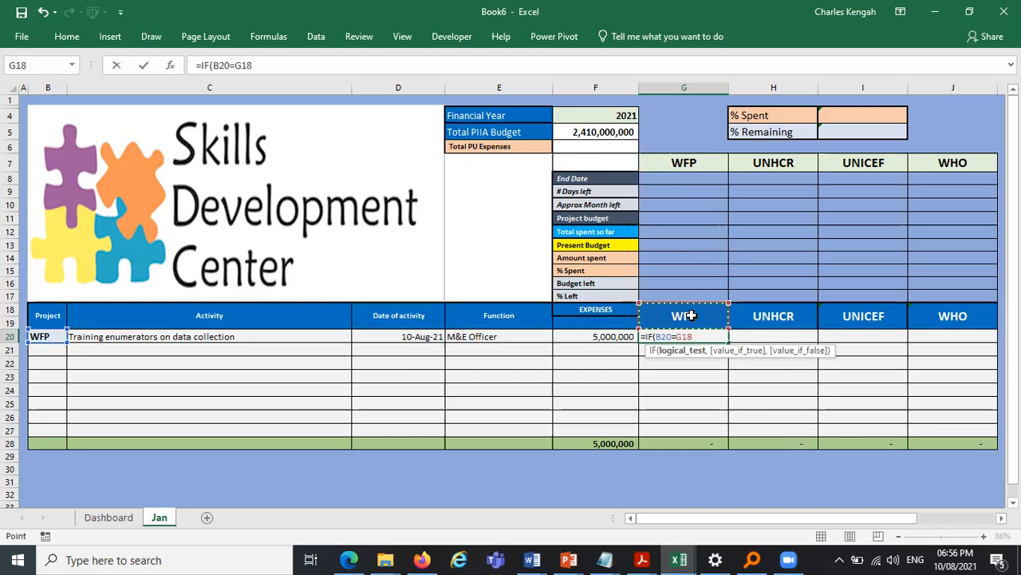
key(F4)
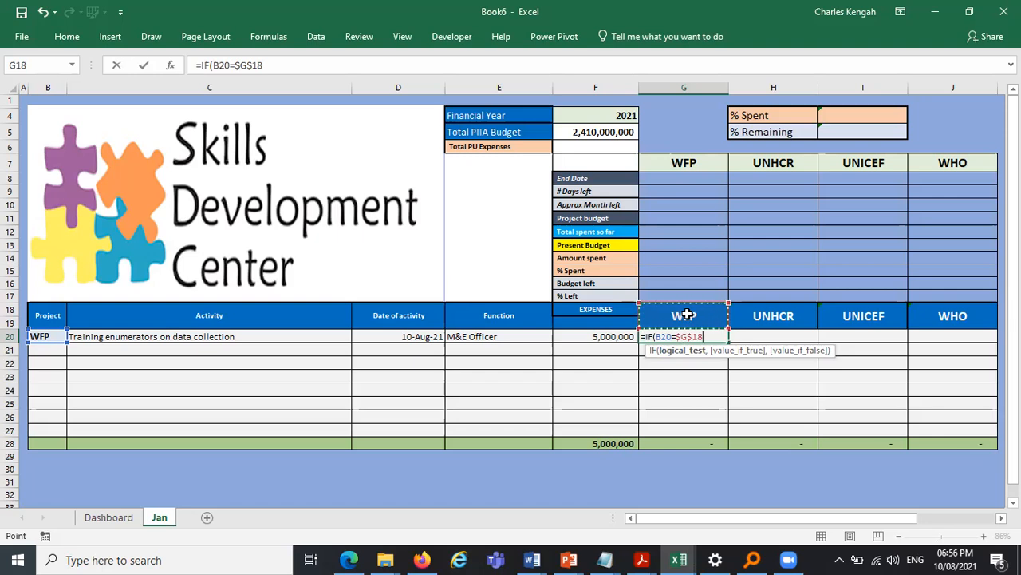
text(,)
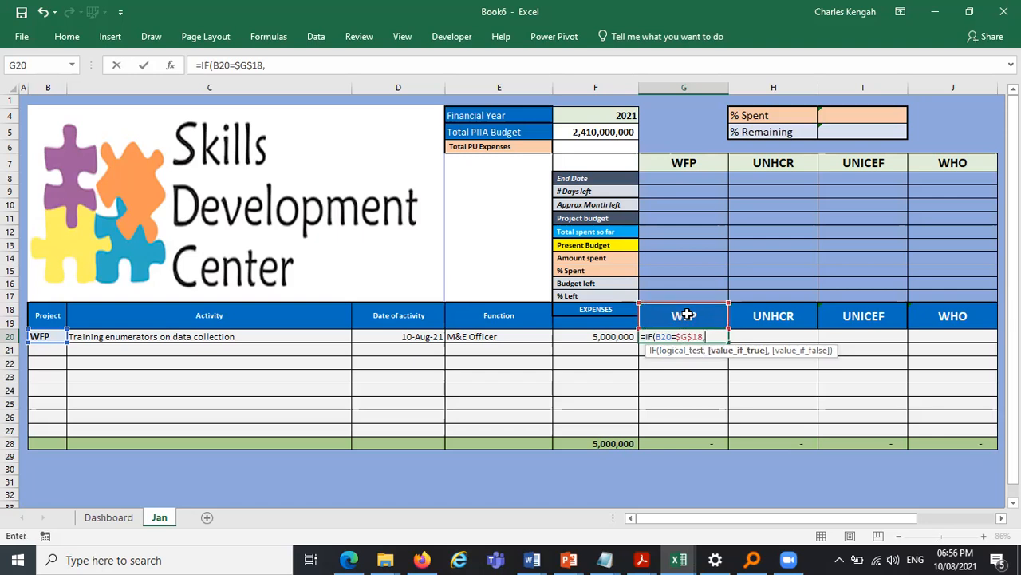
click(613, 337)
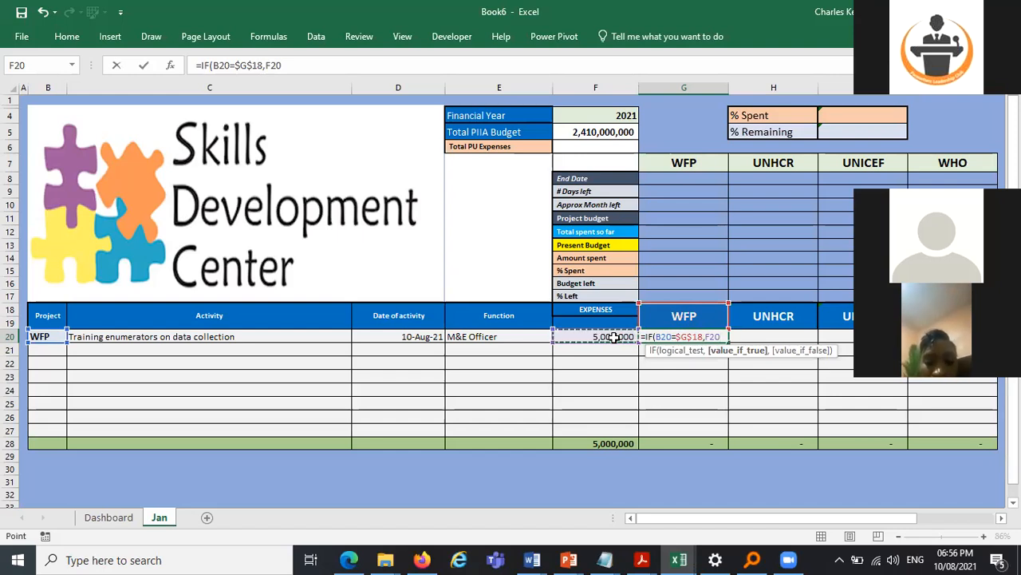
key(Escape)
- Enter in G20 an IF formula returning F20's expense when B20 equals the absolute header $G$18, otherwise "0"
text(=)
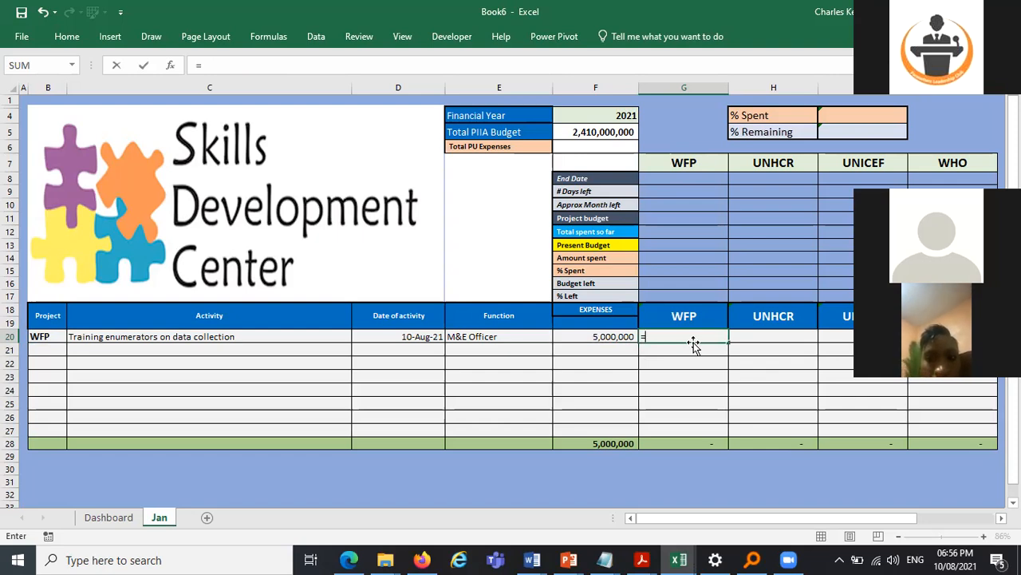
text(if)
key(Tab)
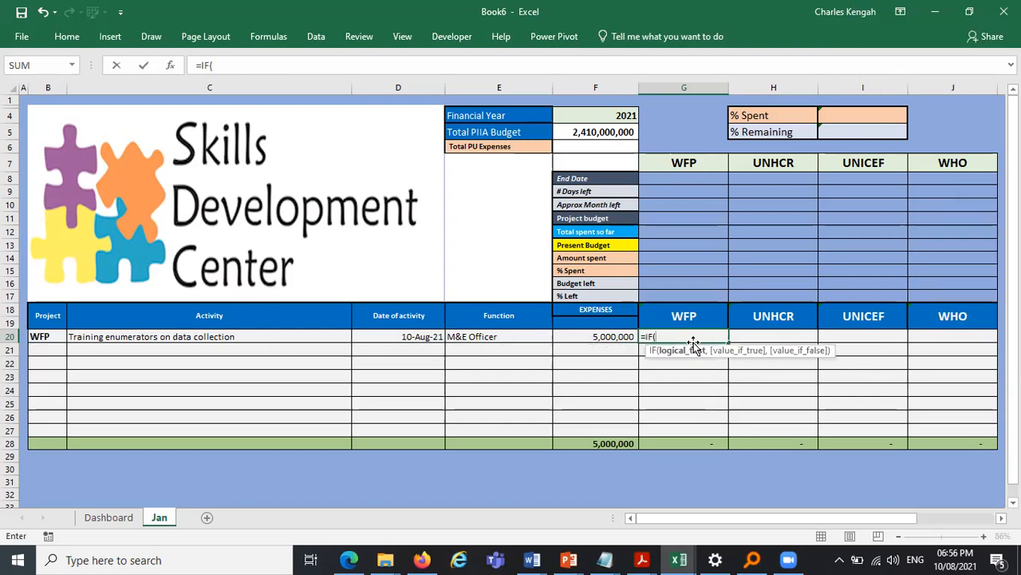
click(45, 336)
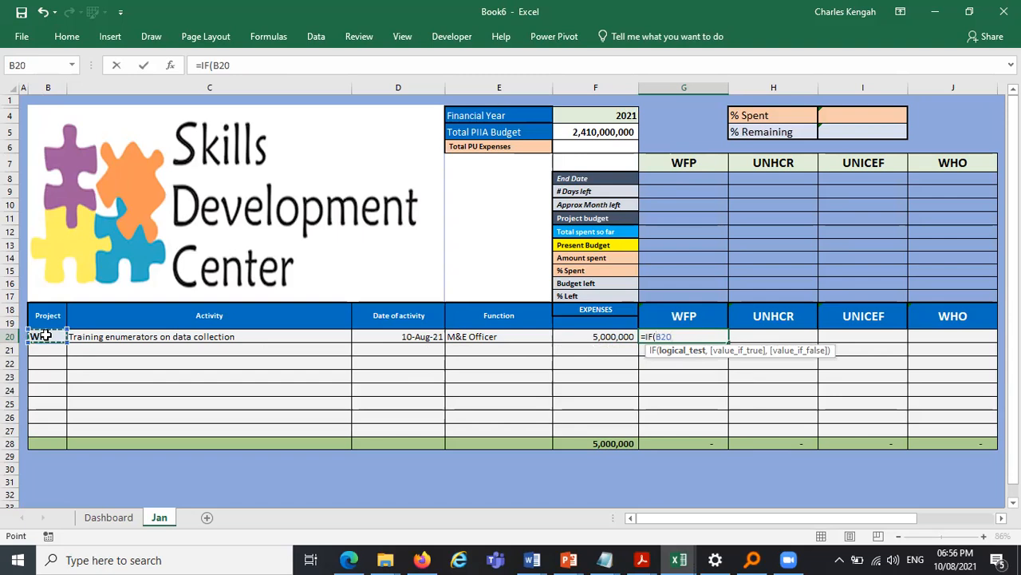
text(=)
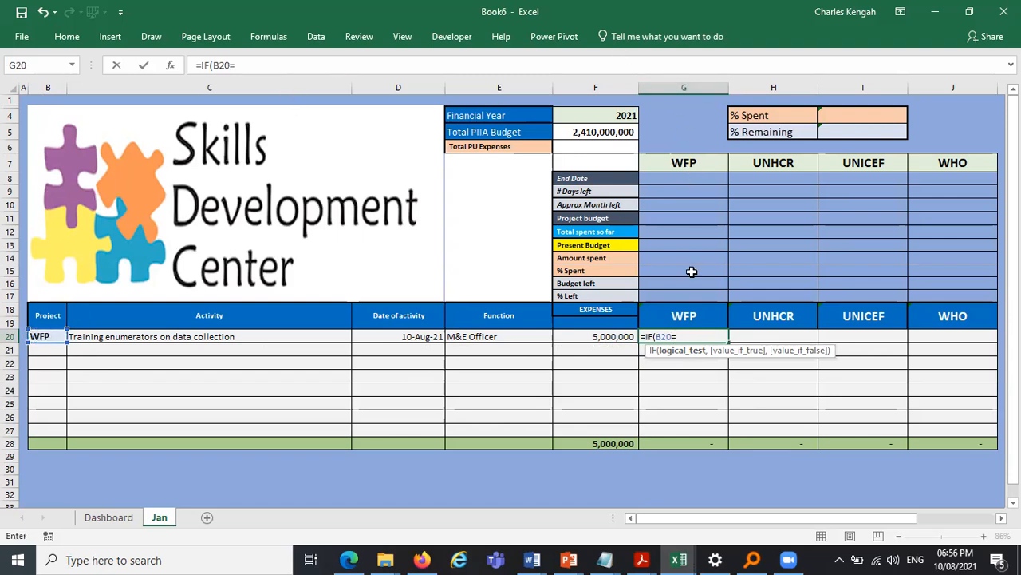
click(687, 314)
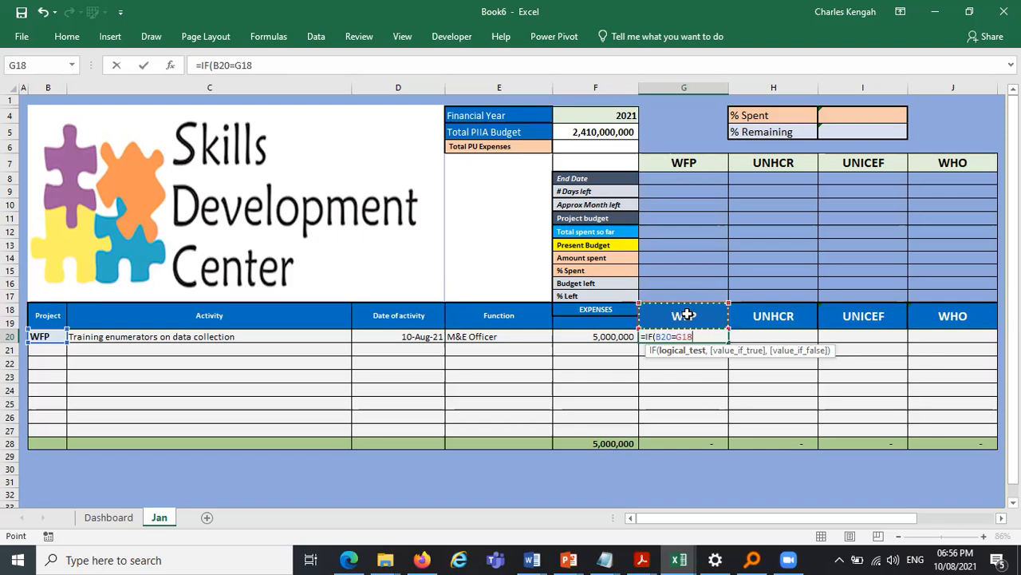
key(F4)
text(,)
click(611, 334)
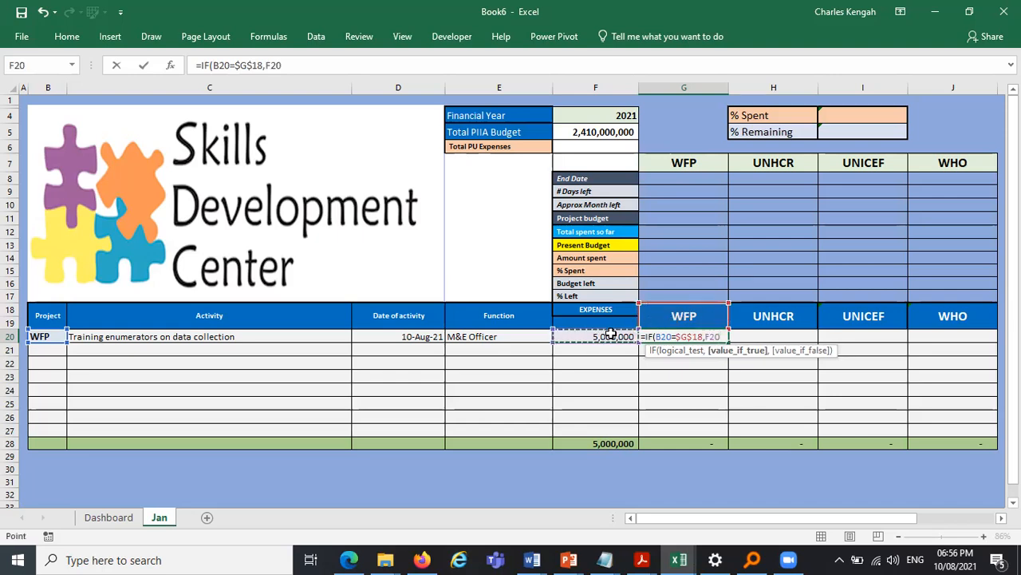
text(,)
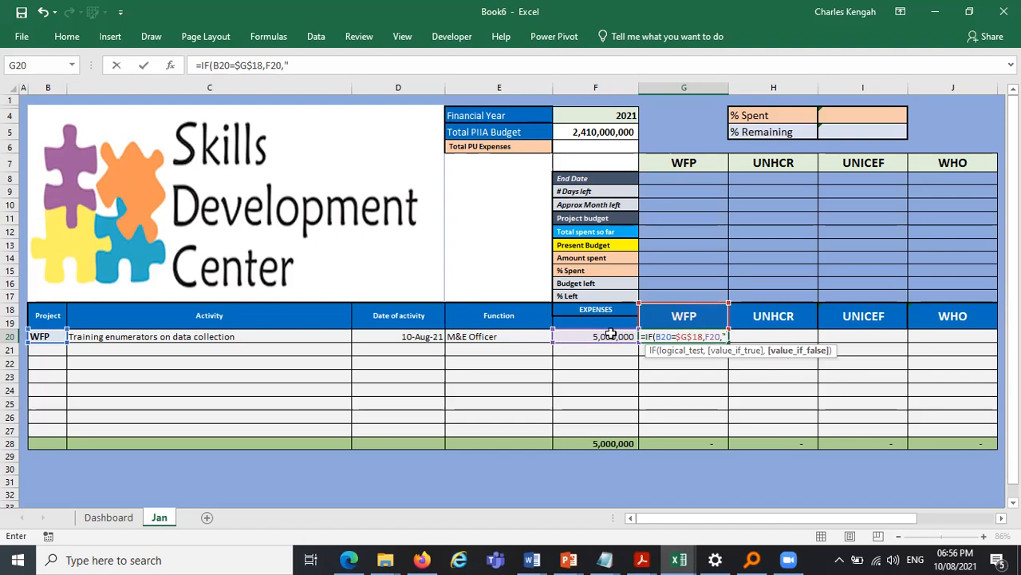
text("0"))
key(Return)
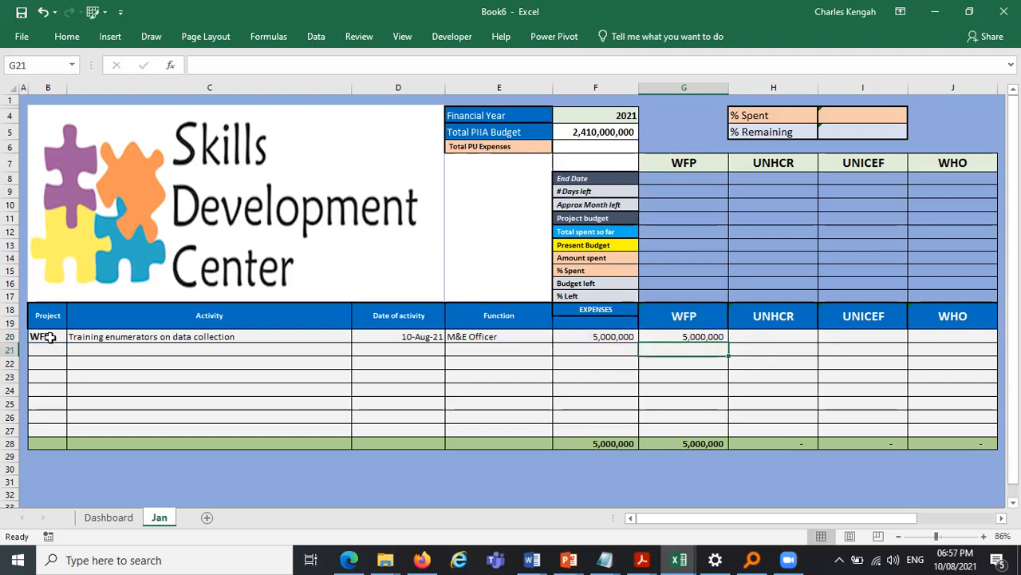
- Switch B20's project to UNHCR to test the formula, and center-align the result in G20
click(50, 337)
click(71, 337)
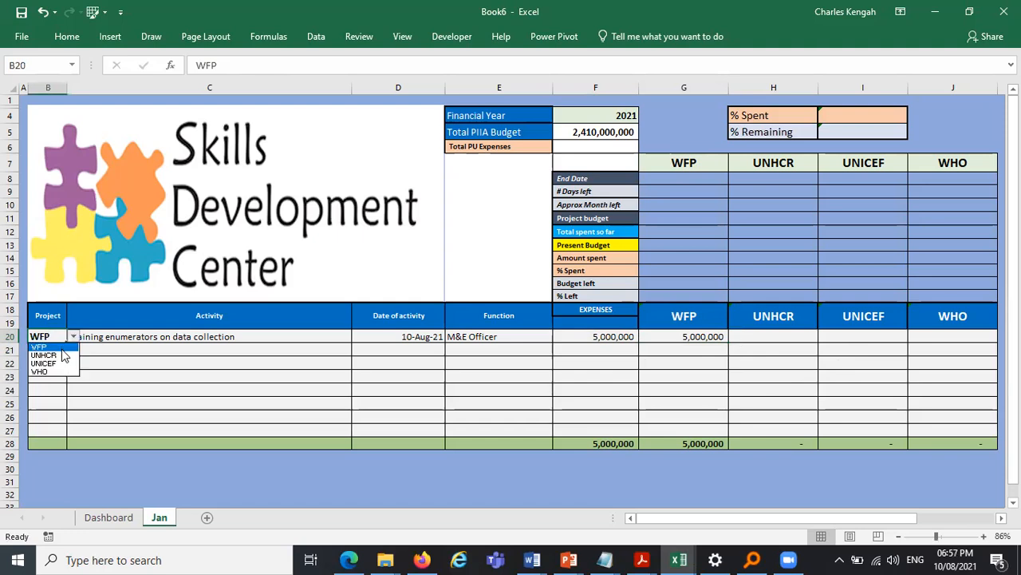
click(61, 355)
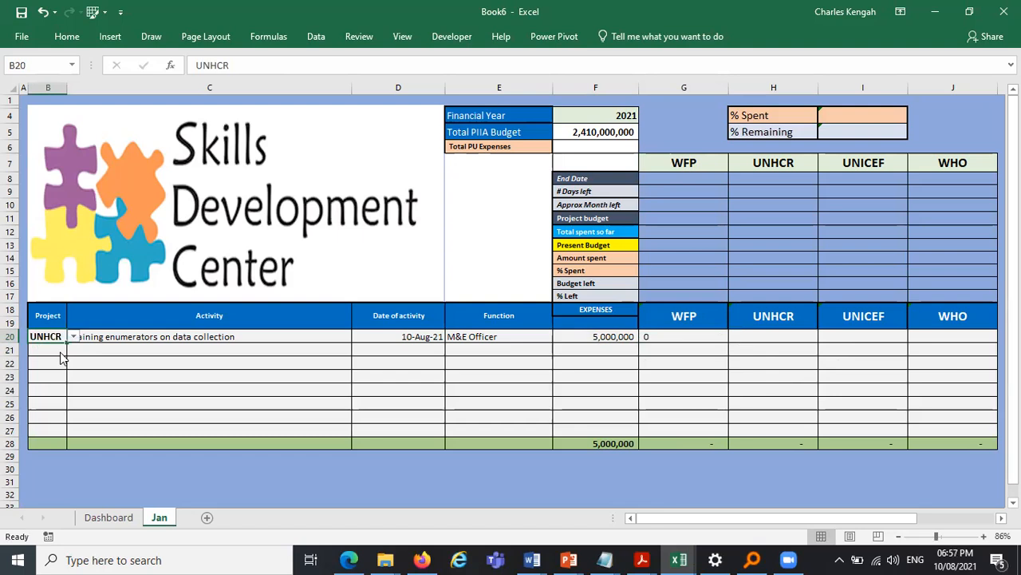
click(684, 339)
click(61, 40)
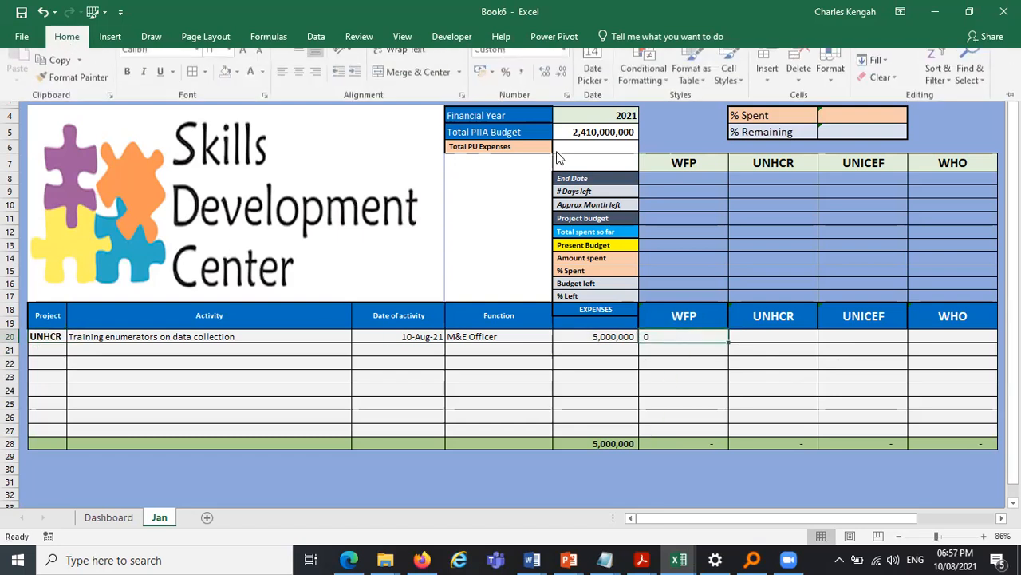
click(300, 83)
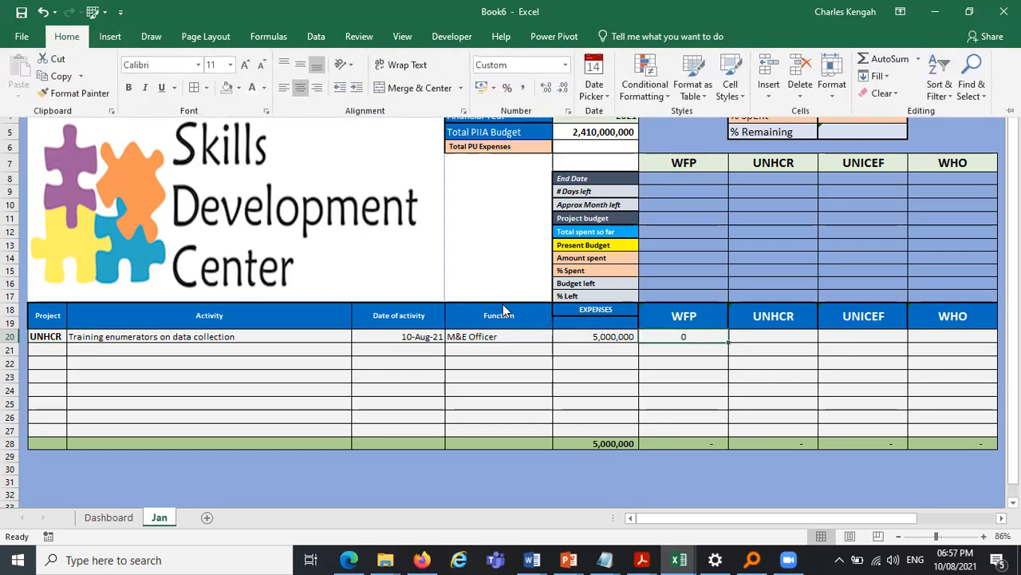
- Set the project in B20 back to WFP from the dropdown list
click(50, 338)
click(49, 338)
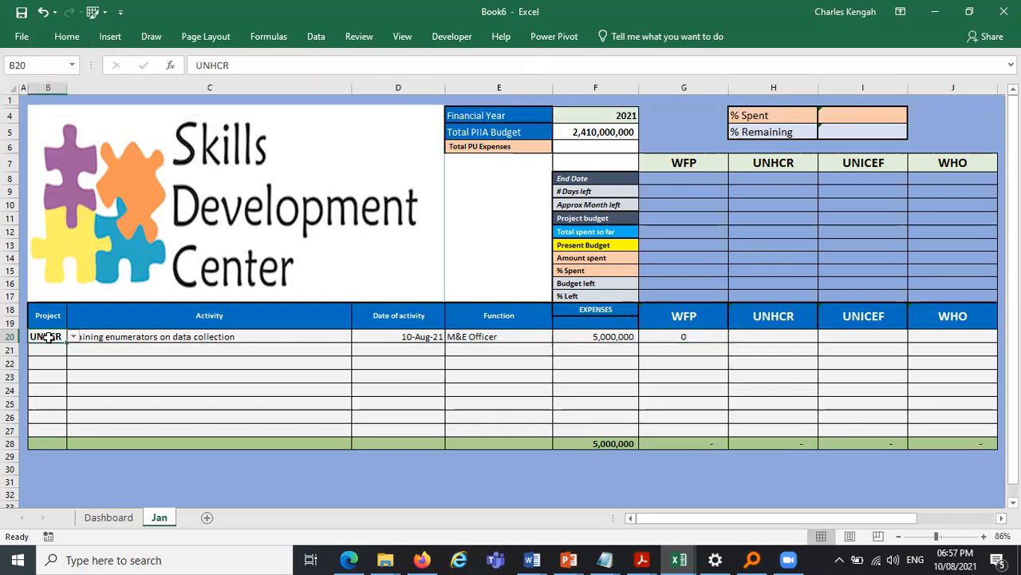
click(72, 336)
click(65, 348)
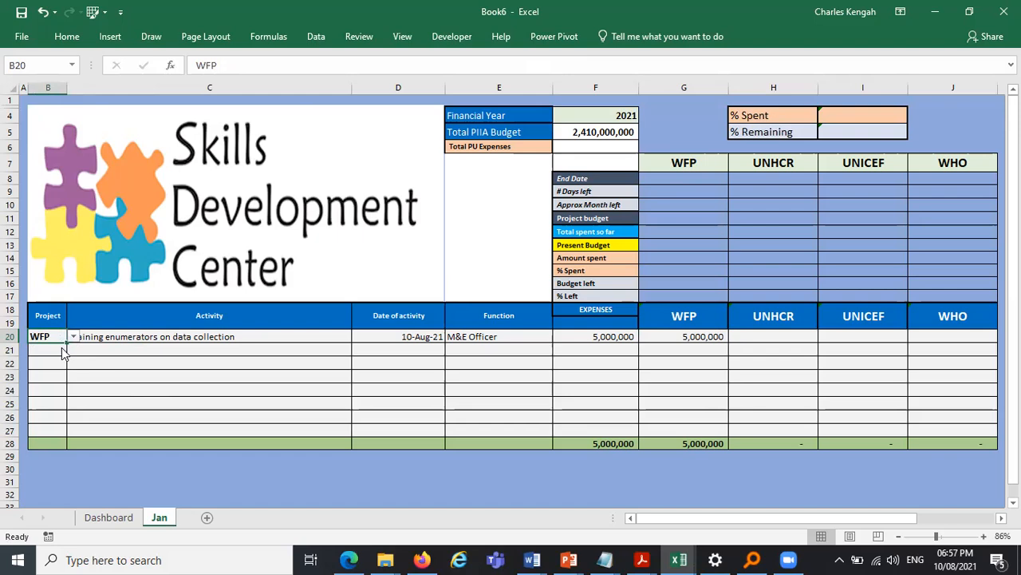
- Fill G20's formula across to J20, then edit H20's formula to compare against the UNHCR header in H18
click(706, 336)
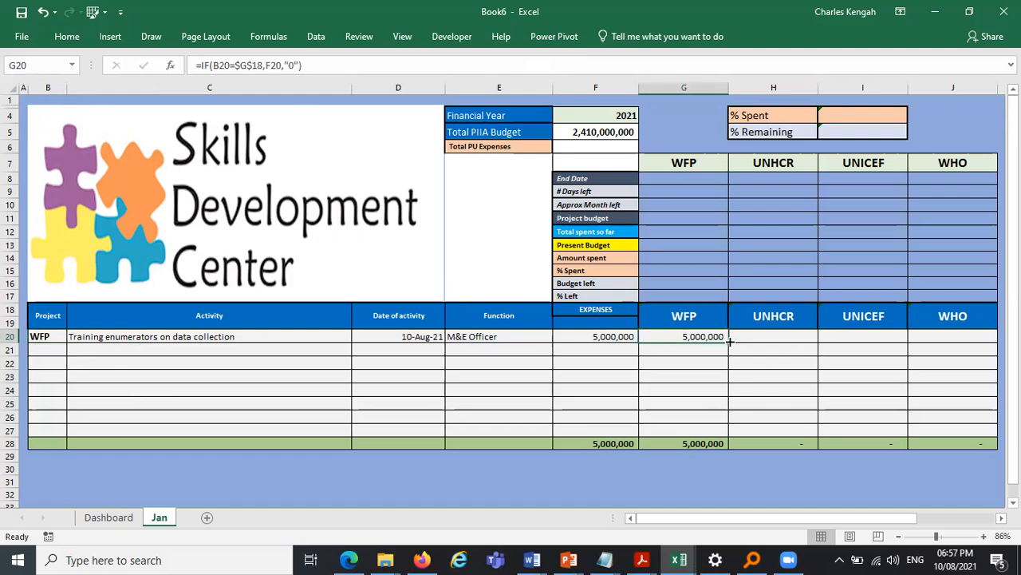
drag(729, 341, 964, 344)
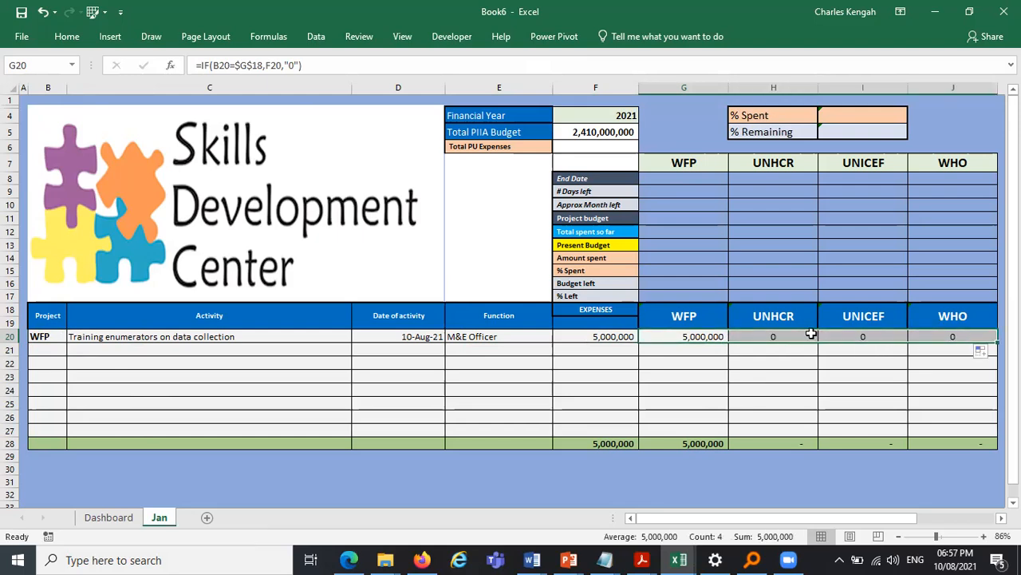
click(787, 333)
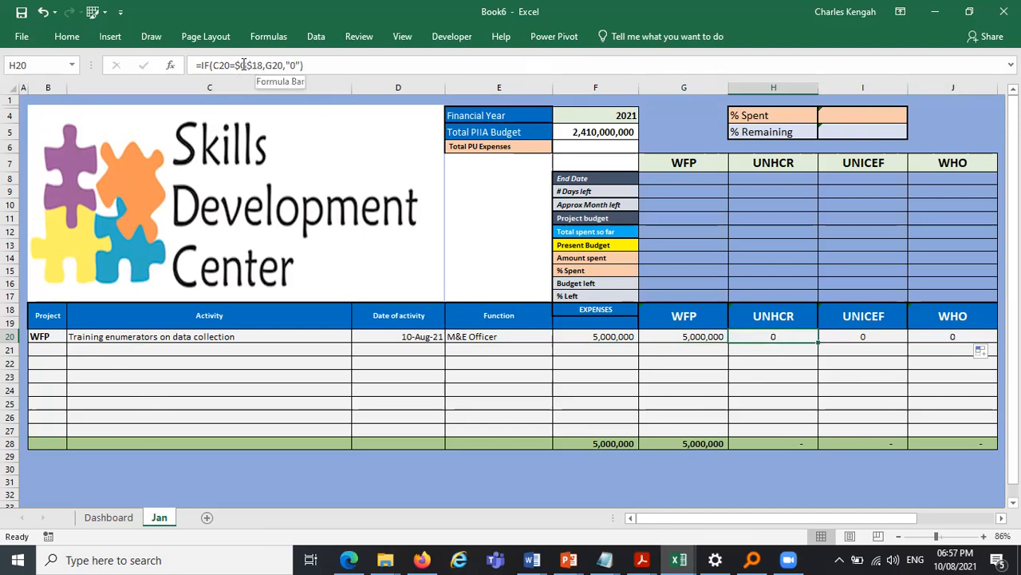
drag(236, 64, 263, 62)
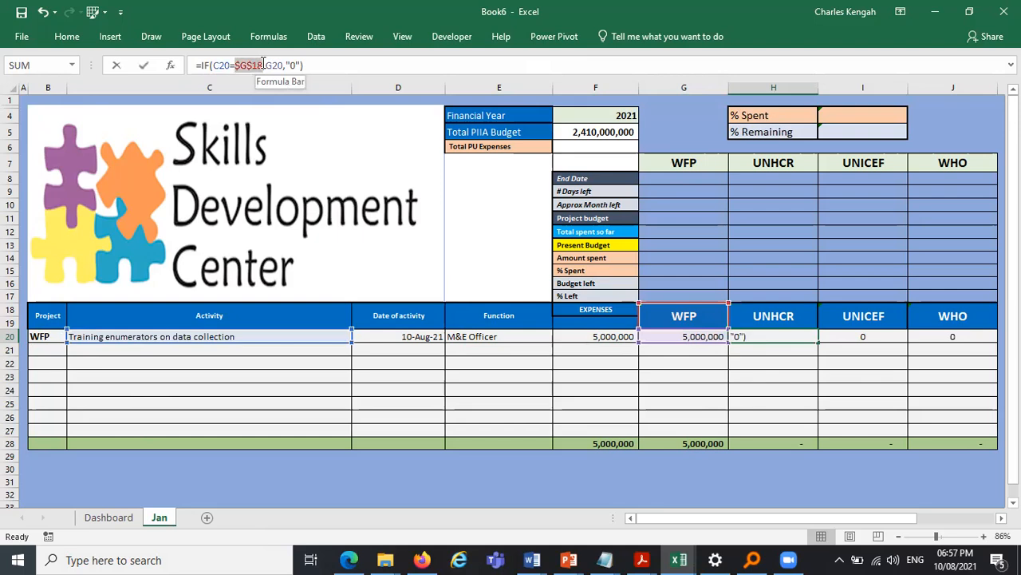
click(781, 317)
key(F4)
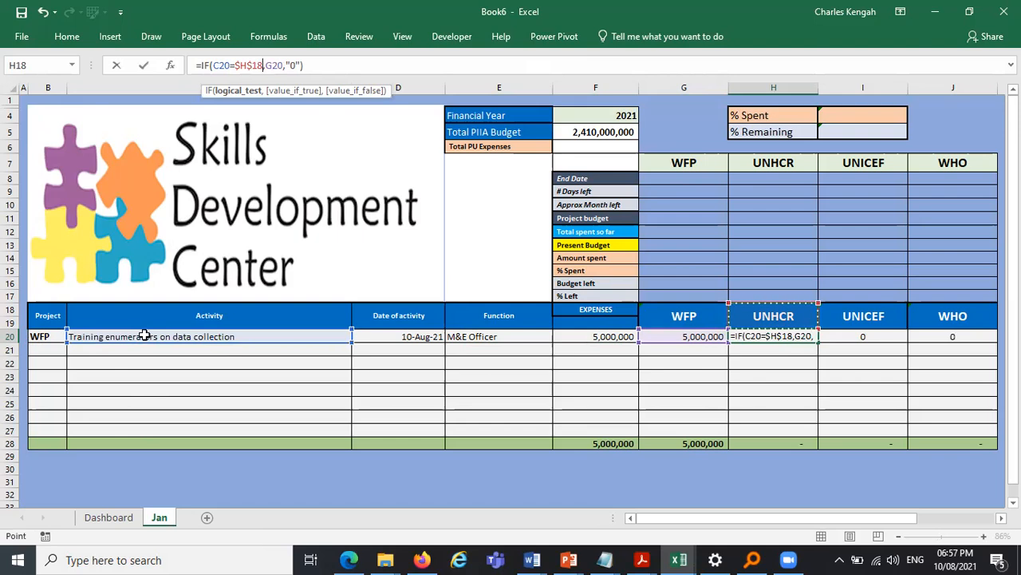
key(Return)
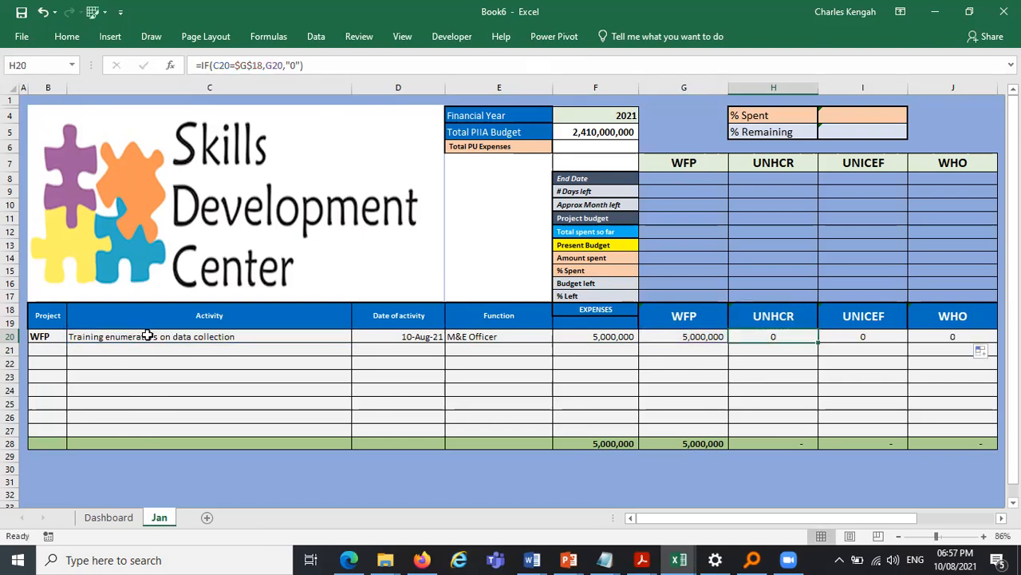
- Make the B20 reference in G20's IF formula column-absolute as $B20
click(694, 335)
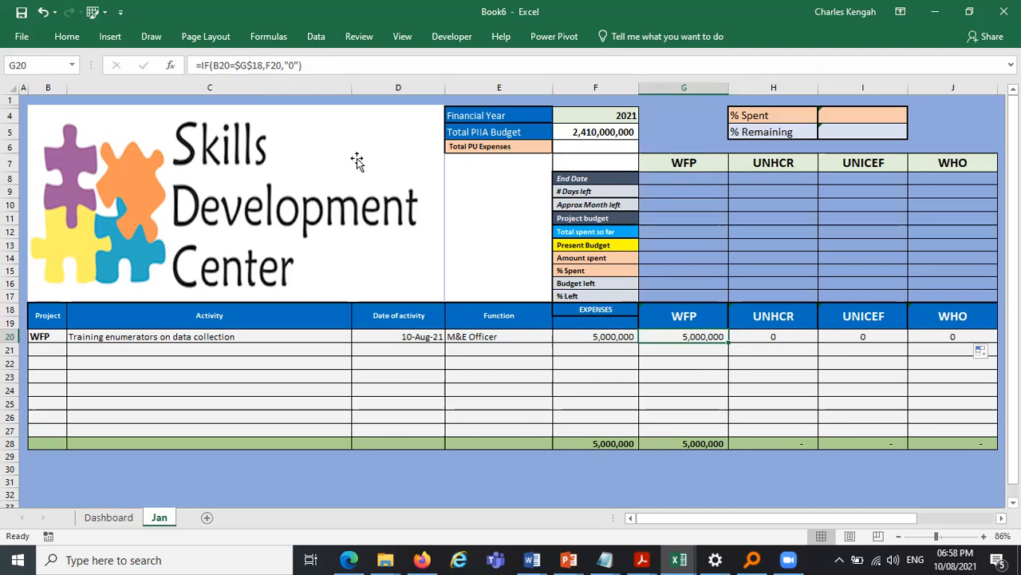
click(214, 65)
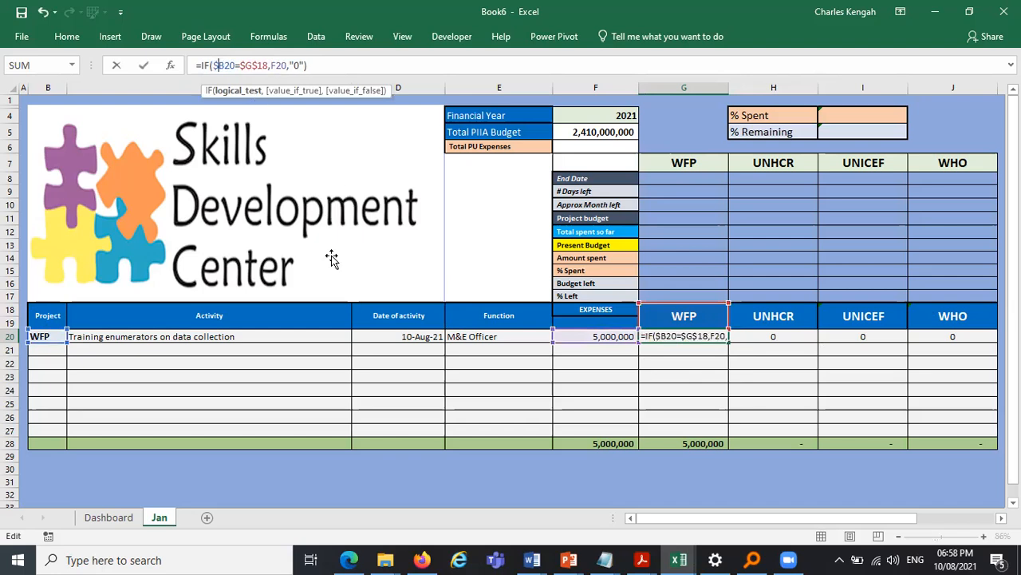
key(Return)
- Fill G20's formula across to J20 and edit H20's formula to compare against header $H$18
click(721, 339)
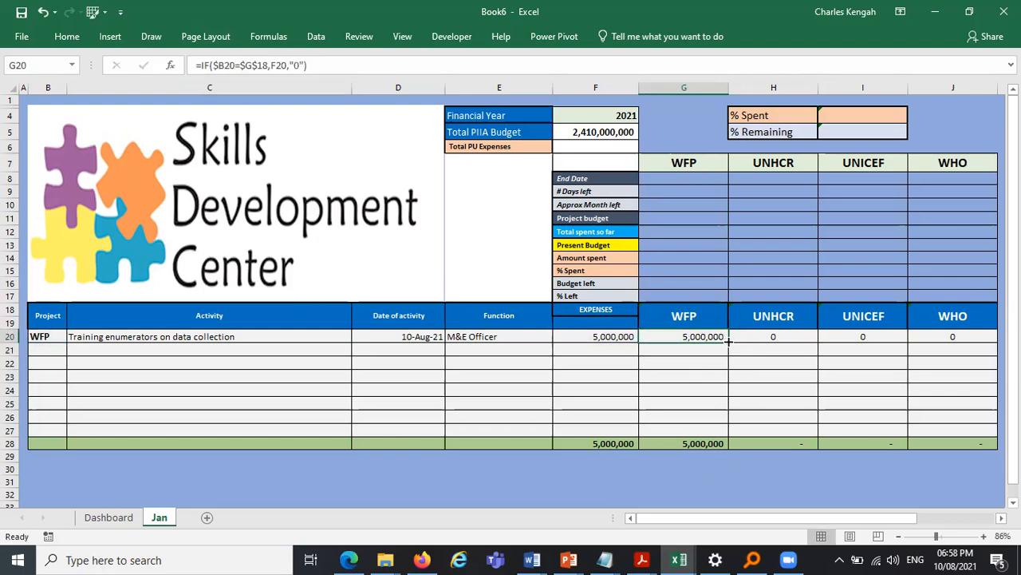
drag(727, 342, 990, 338)
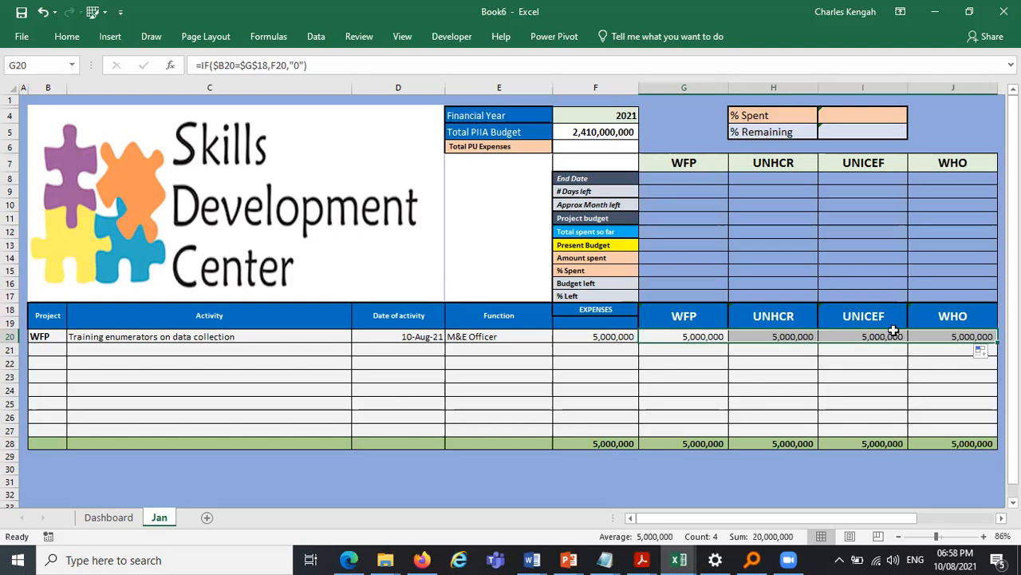
key(Right)
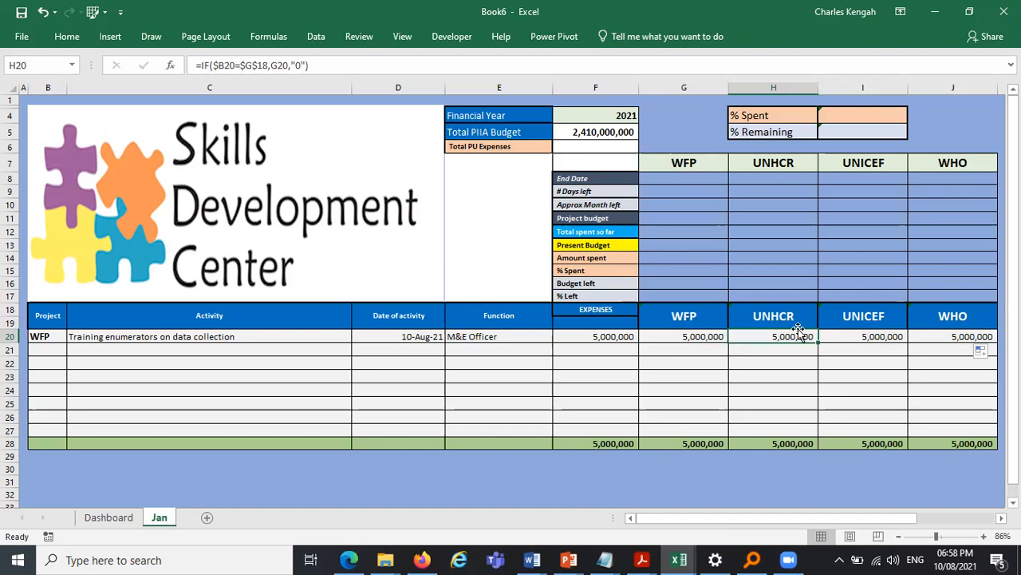
click(244, 65)
double_click(268, 65)
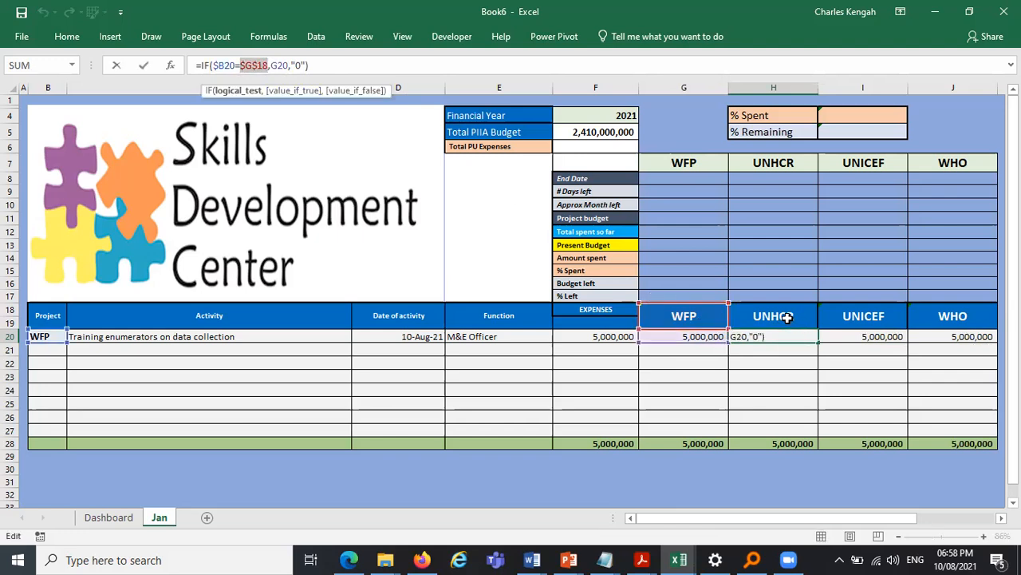
click(787, 317)
key(F4)
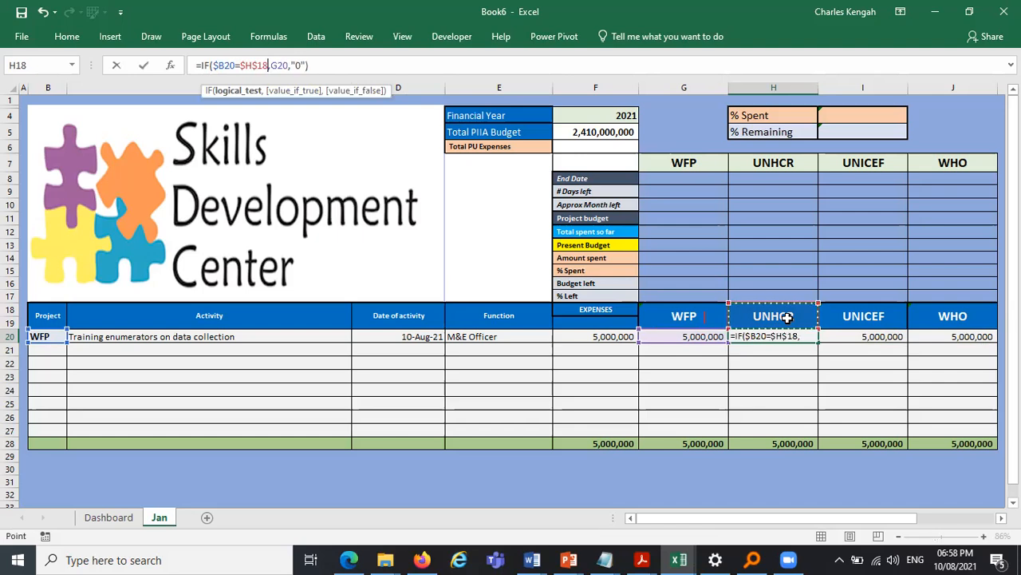
key(Return)
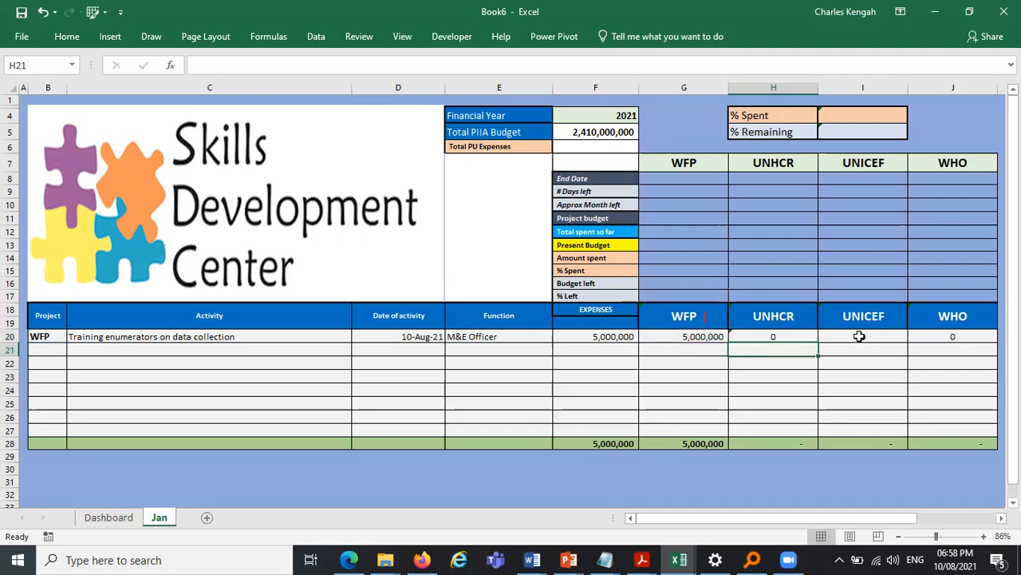
key(Up)
key(Right)
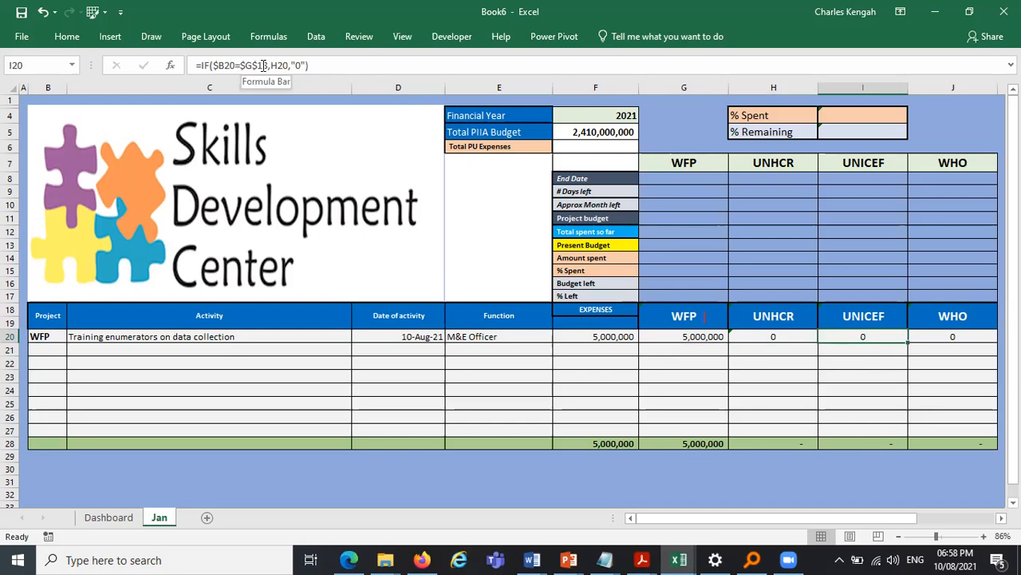
double_click(265, 65)
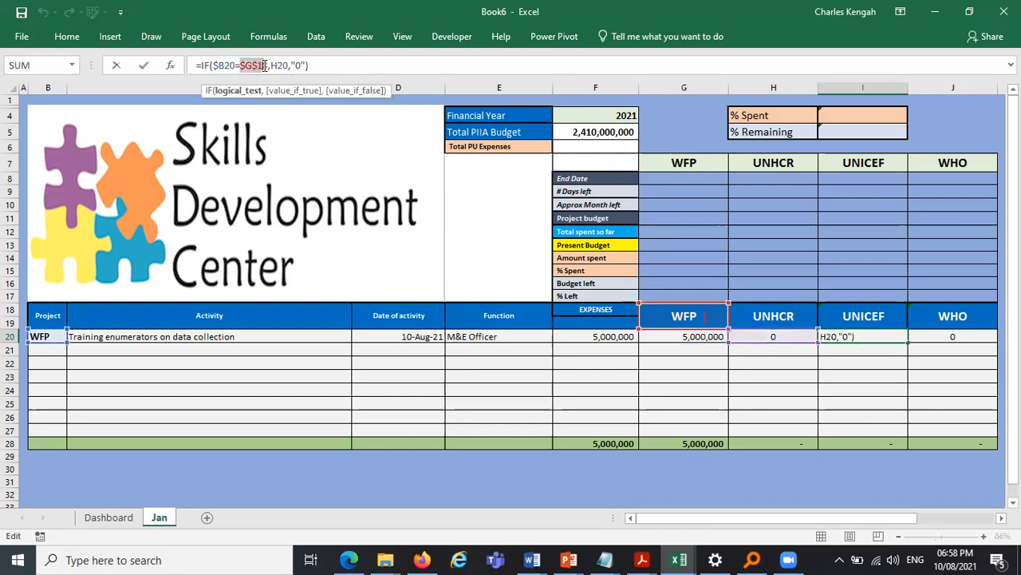
key(Escape)
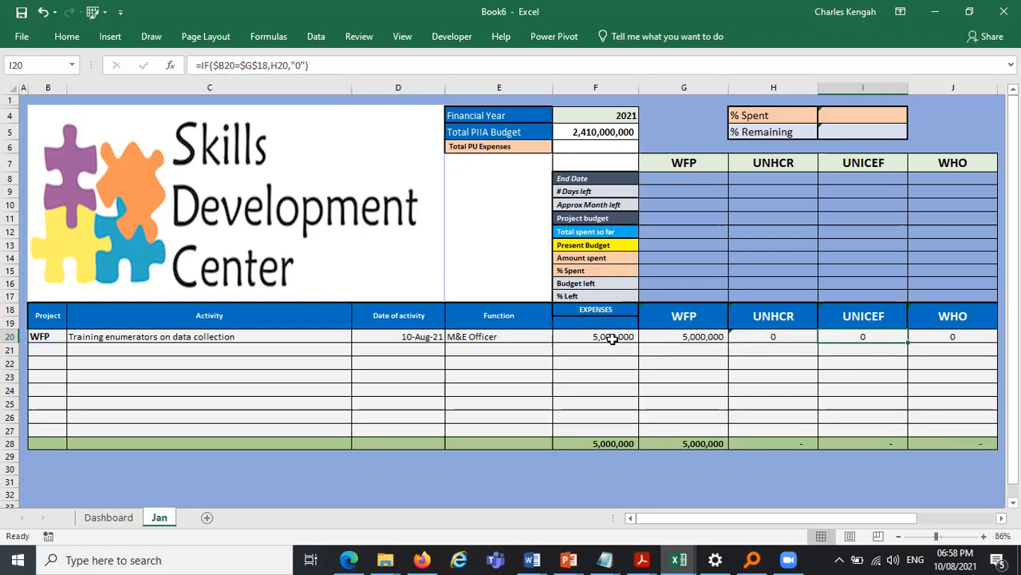
- Make the F20 expense reference in G20's formula column-absolute as $F20
click(678, 336)
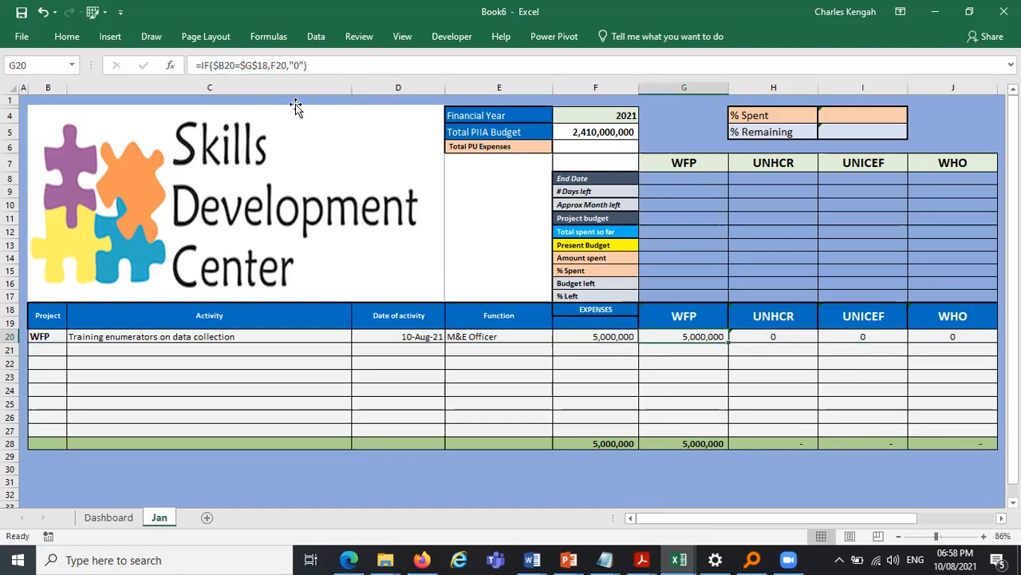
click(272, 66)
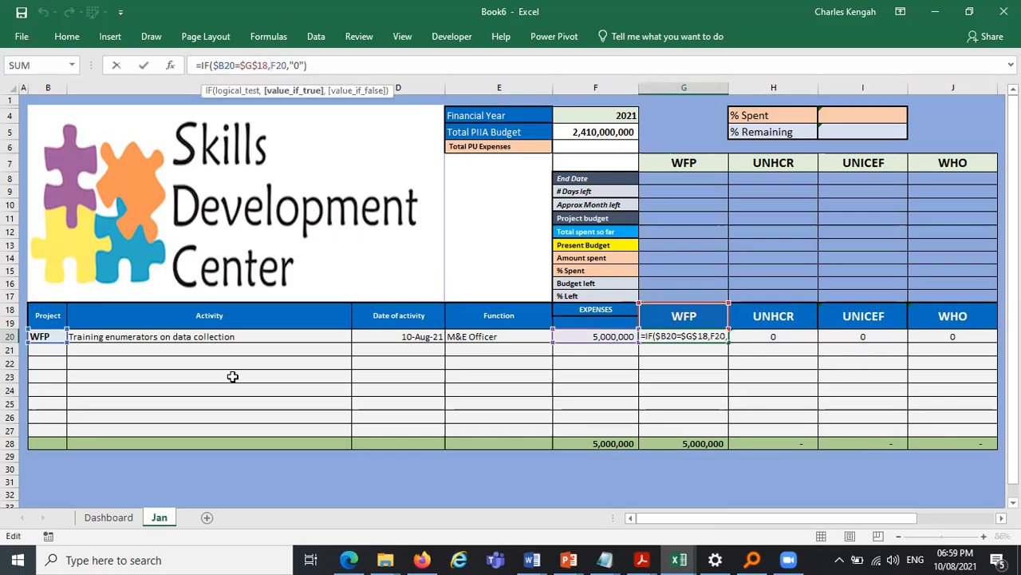
text($)
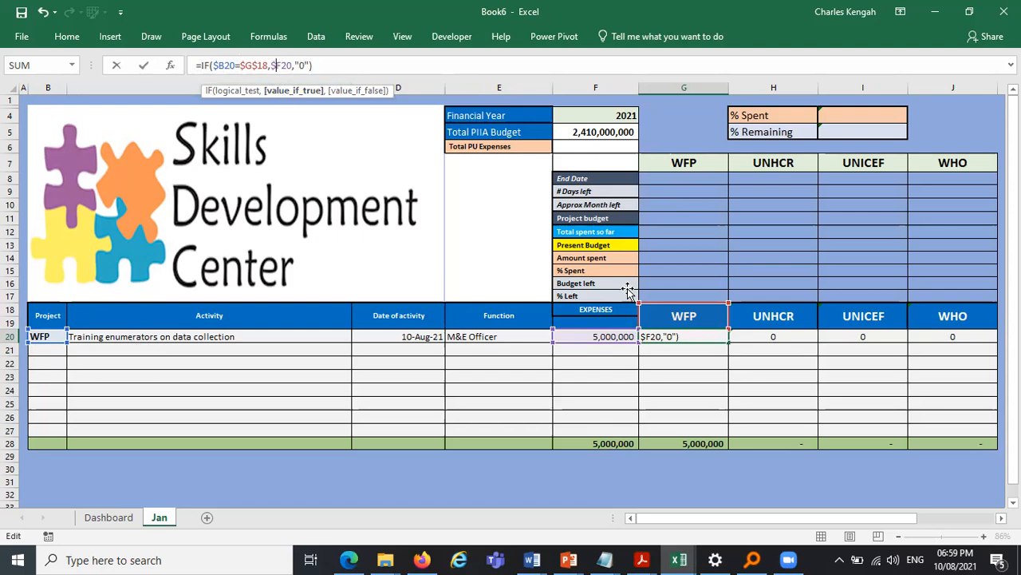
key(Return)
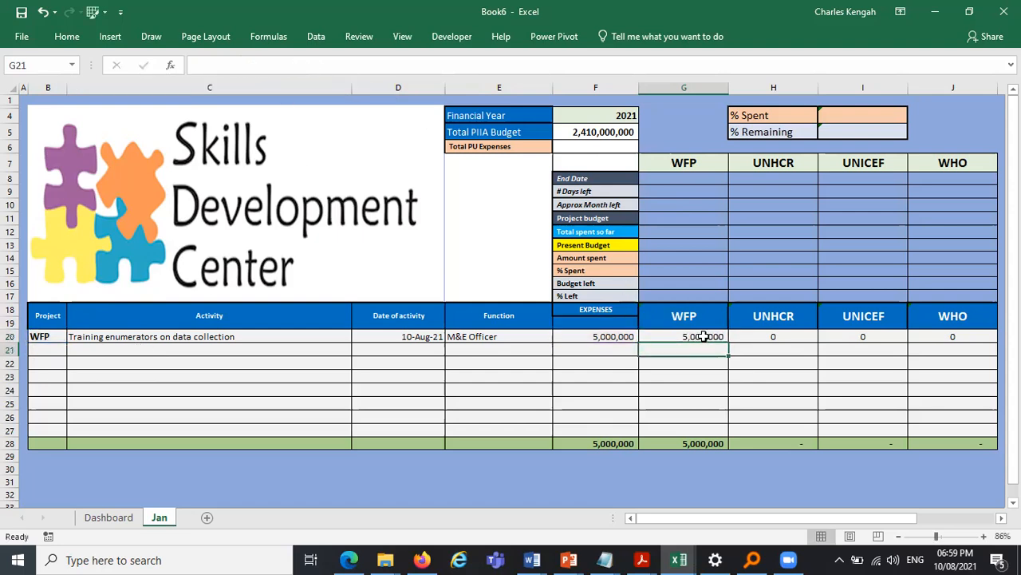
- Fill G20's formula across to J20, then change H20's formula to compare against the UNHCR header $H$18
click(718, 337)
drag(726, 339, 961, 342)
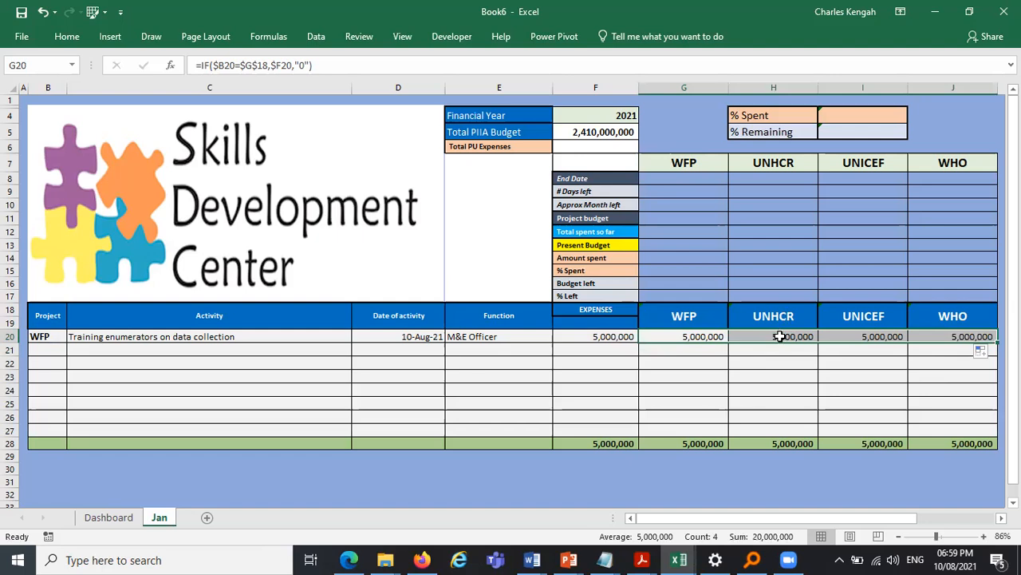
click(779, 336)
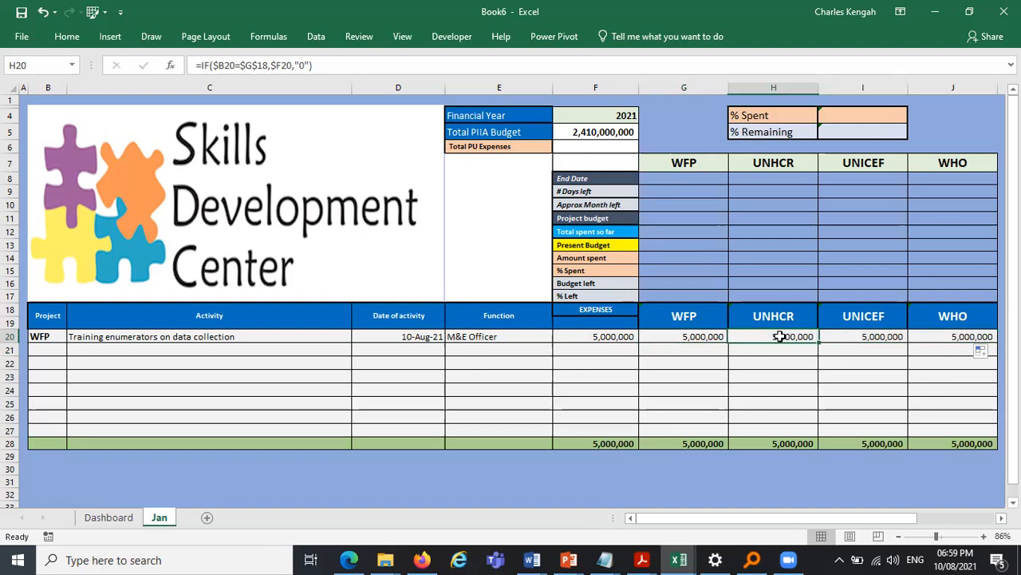
click(241, 66)
drag(241, 65, 269, 65)
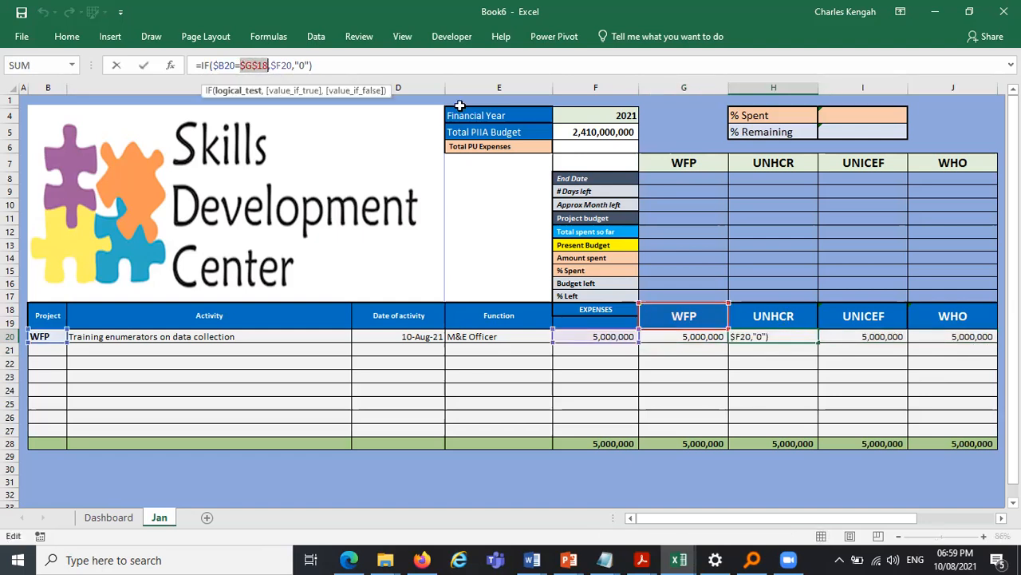
click(774, 316)
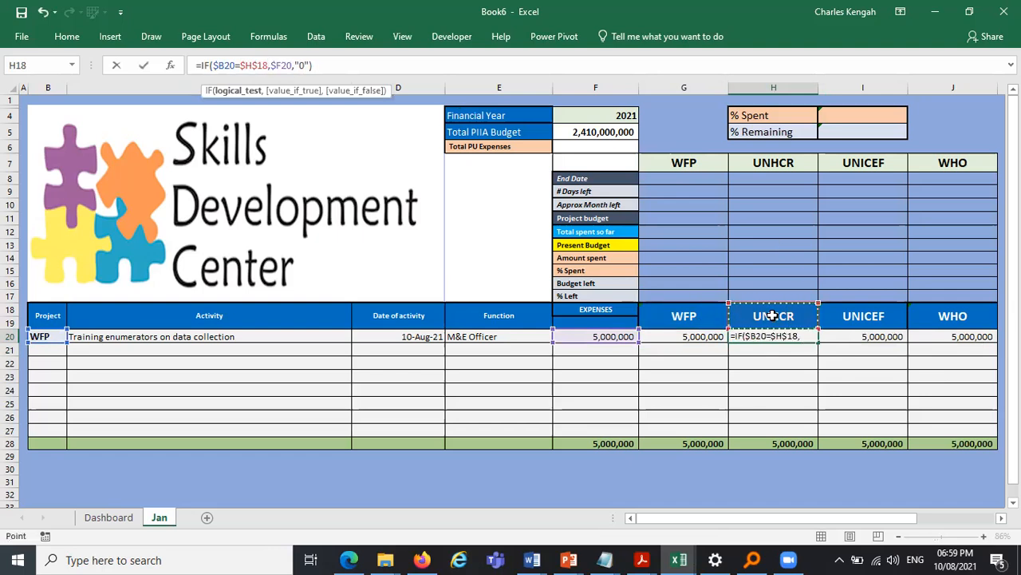
key(Return)
- Change I20's formula to compare against the UNICEF header $I$18
click(874, 338)
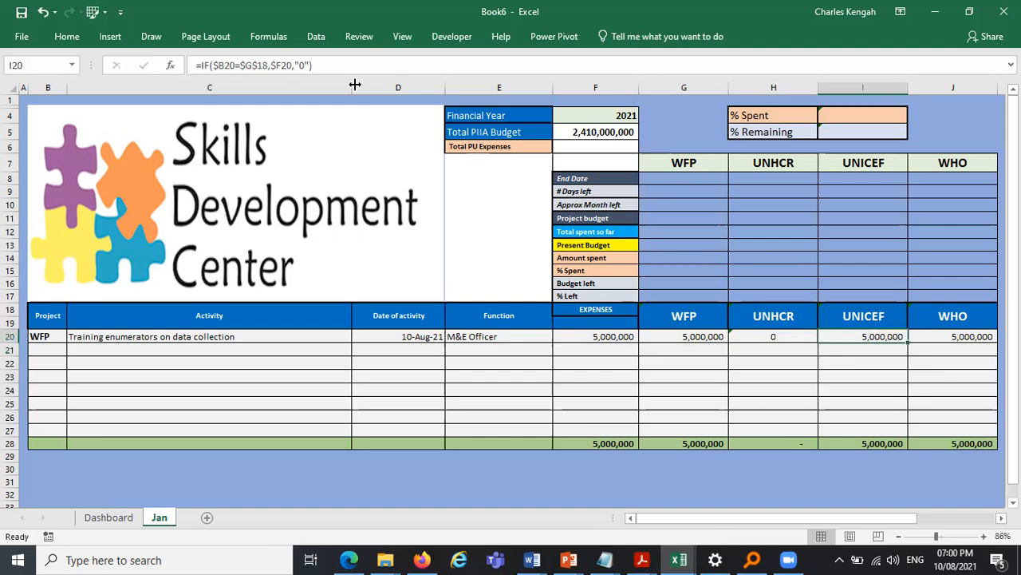
drag(241, 65, 260, 67)
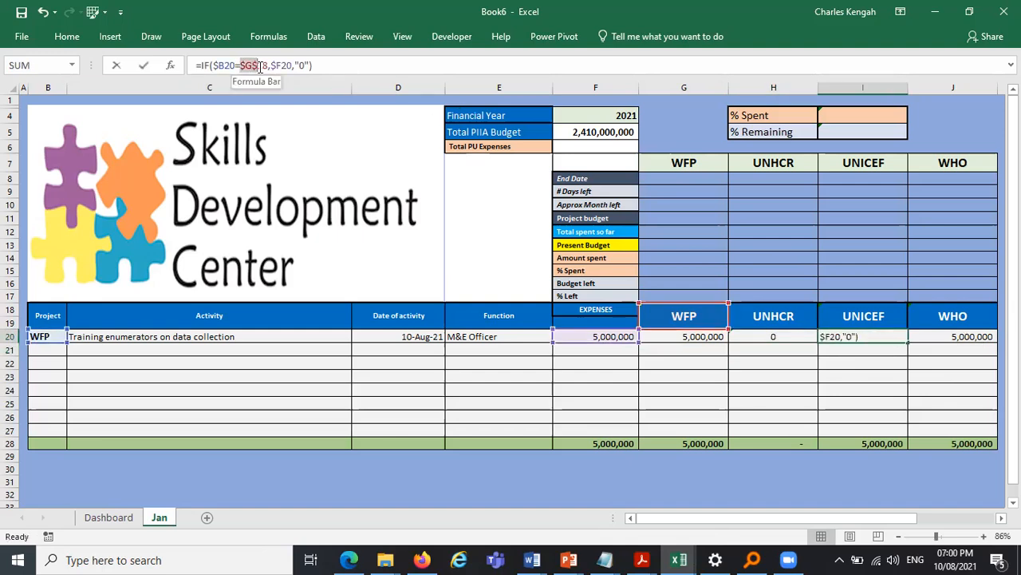
click(863, 316)
key(F4)
key(Return)
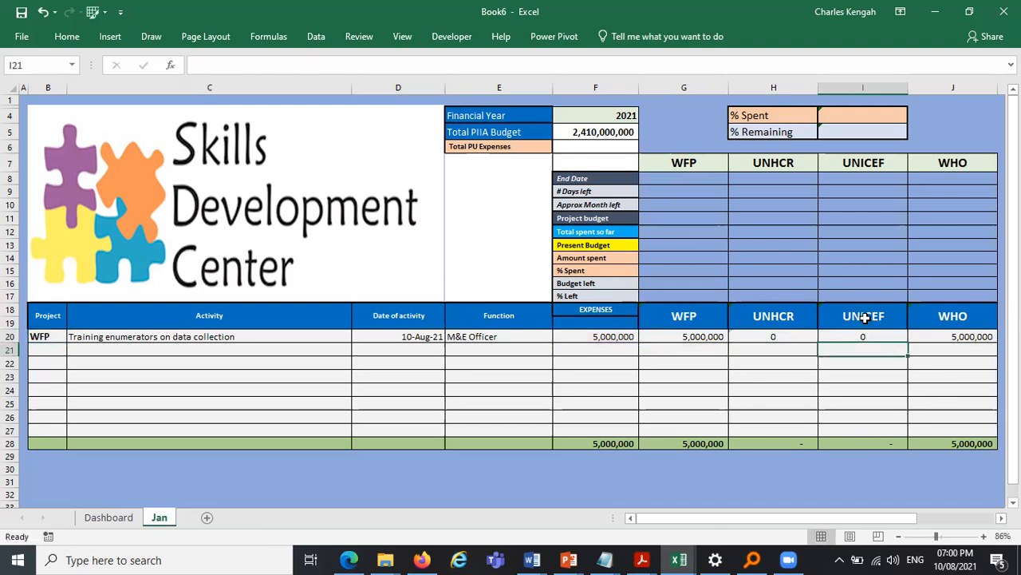
- Change J20's formula to compare against the WHO header $J$18
click(931, 335)
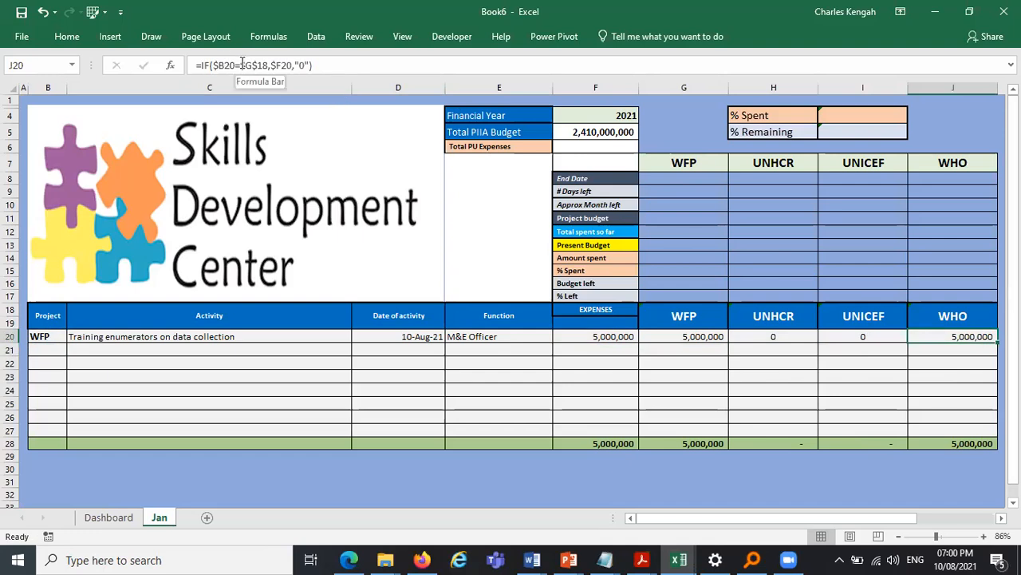
drag(240, 65, 266, 65)
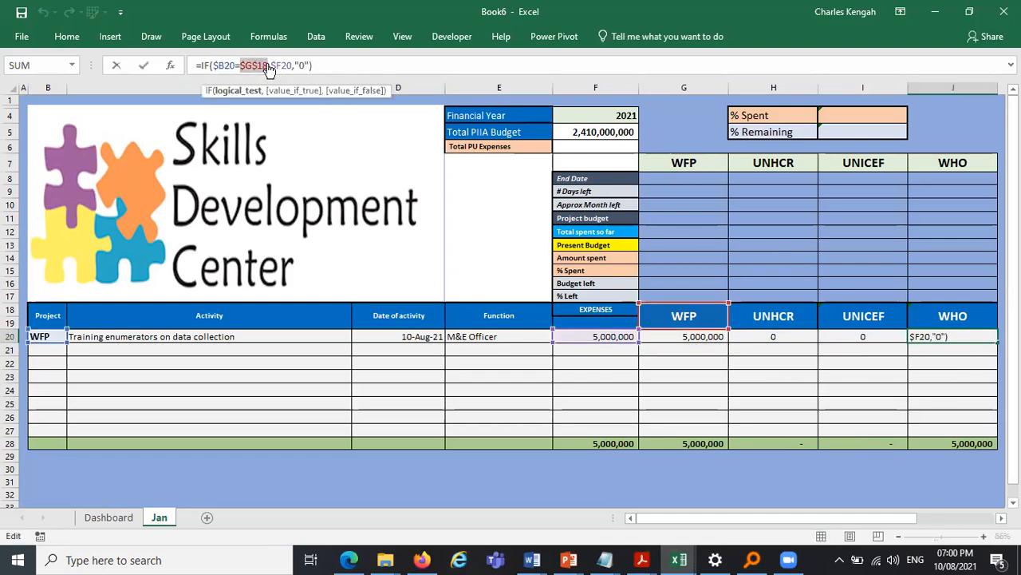
click(955, 314)
key(F4)
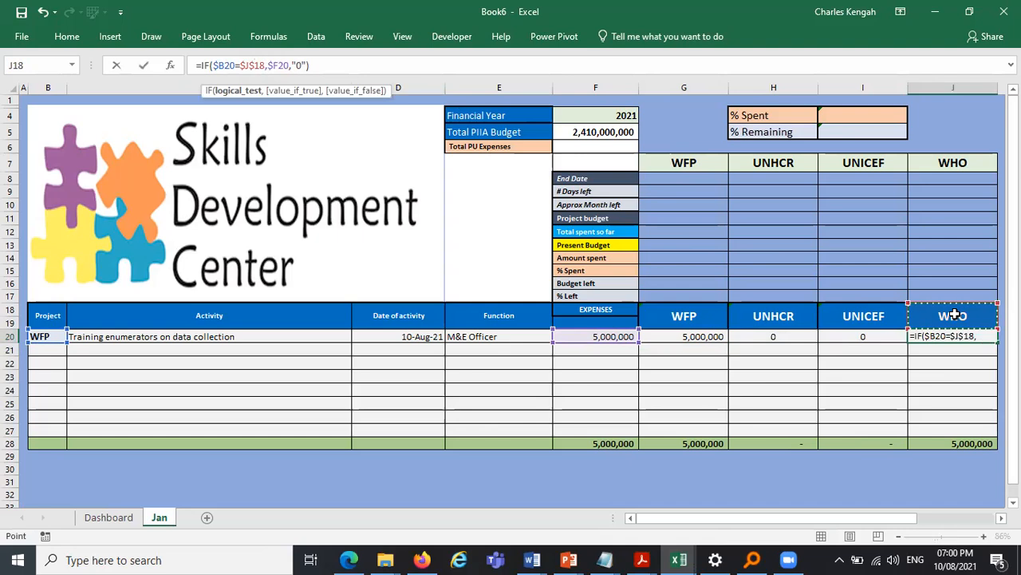
key(Return)
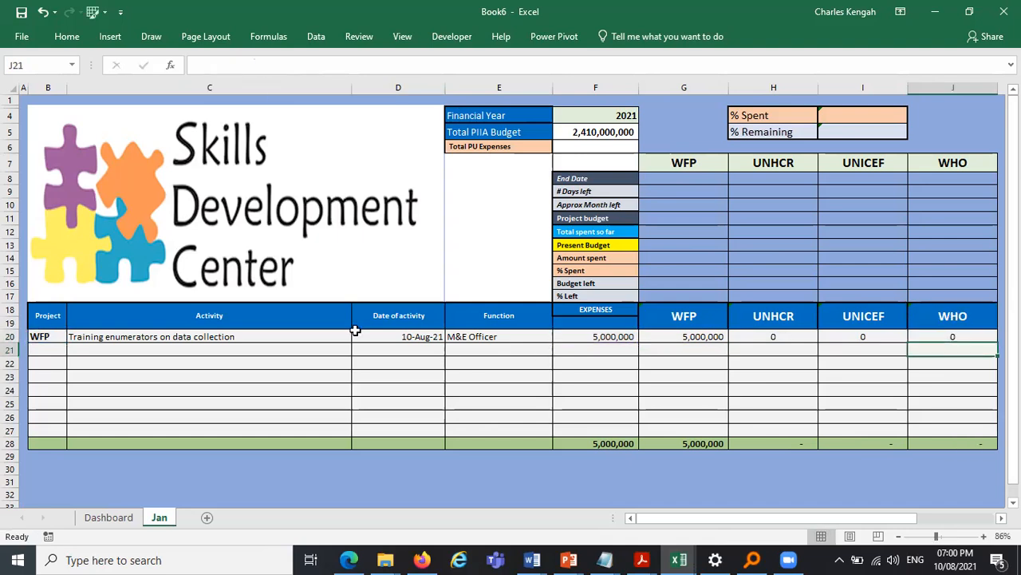
- Test the formulas by switching B20's project to UNHCR, then UNICEF, then WHO from the dropdown
click(36, 336)
click(73, 337)
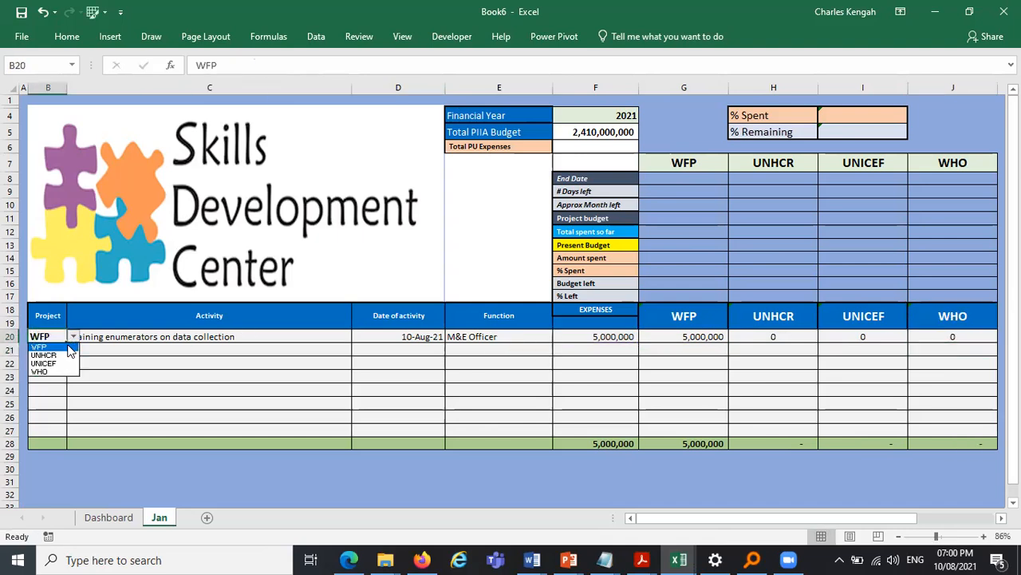
click(67, 355)
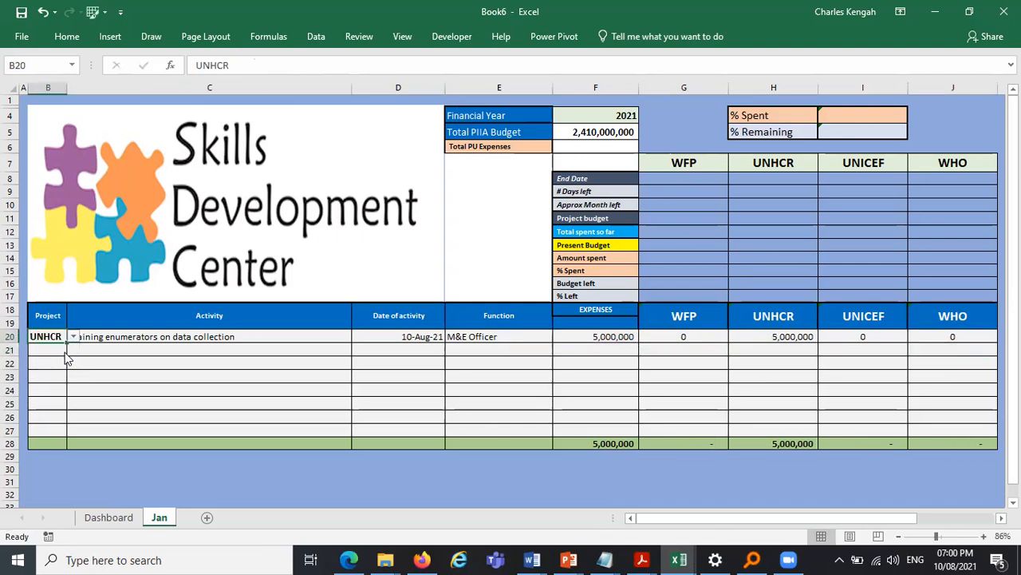
click(72, 336)
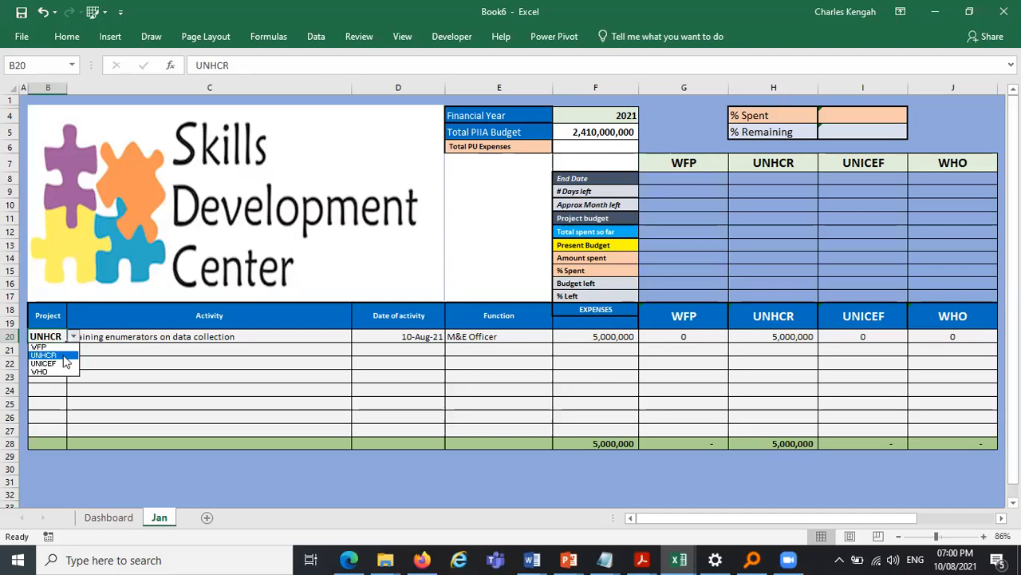
click(65, 364)
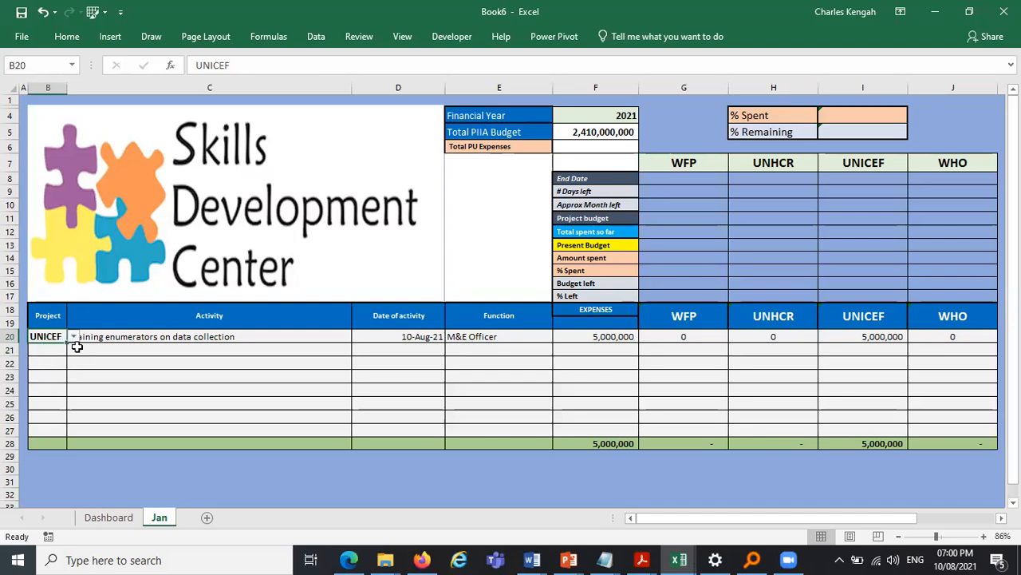
click(73, 337)
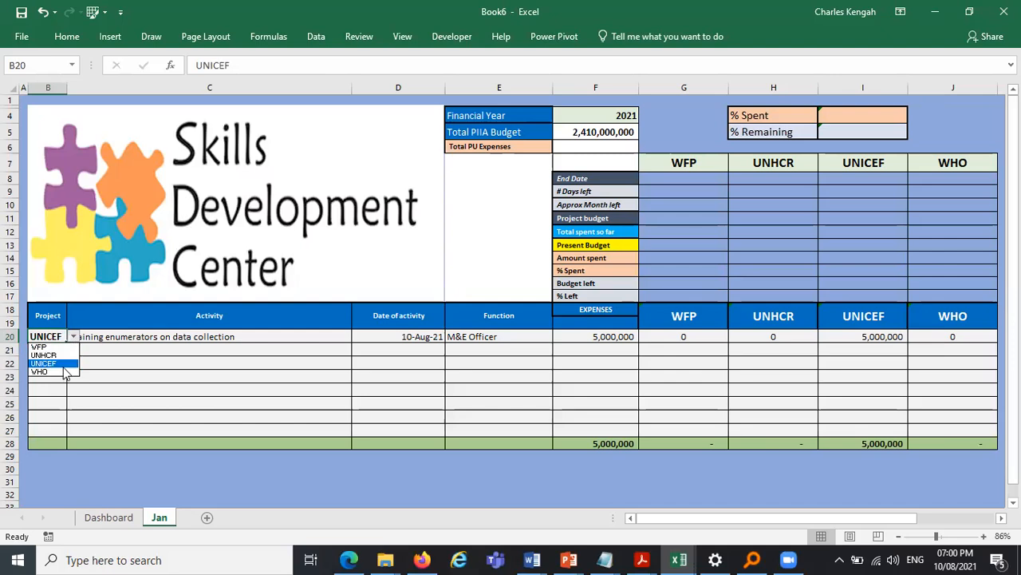
click(64, 372)
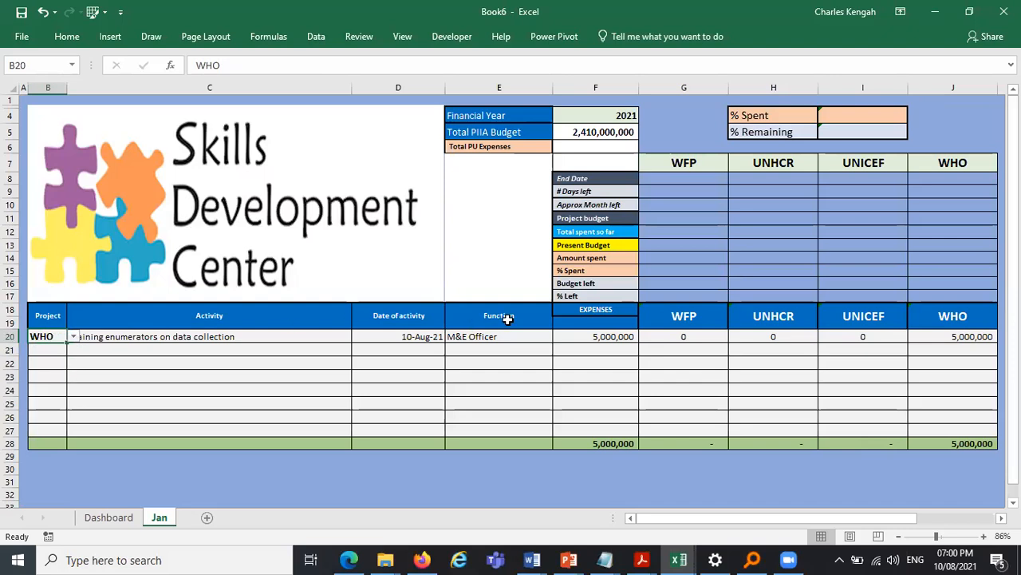
- Enter a formula in F19 that sums the project totals in G28:J28
click(615, 321)
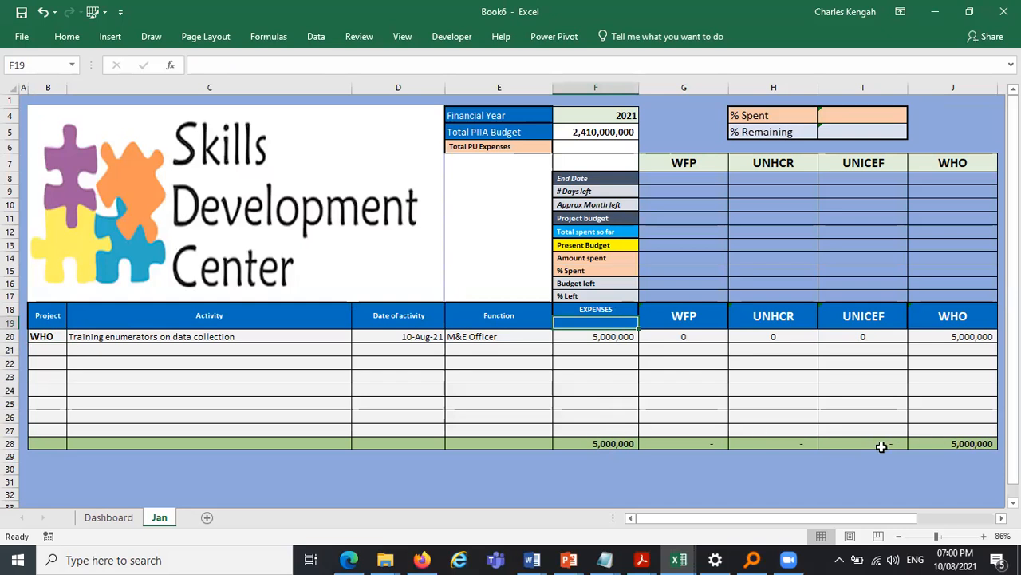
text(=sum()
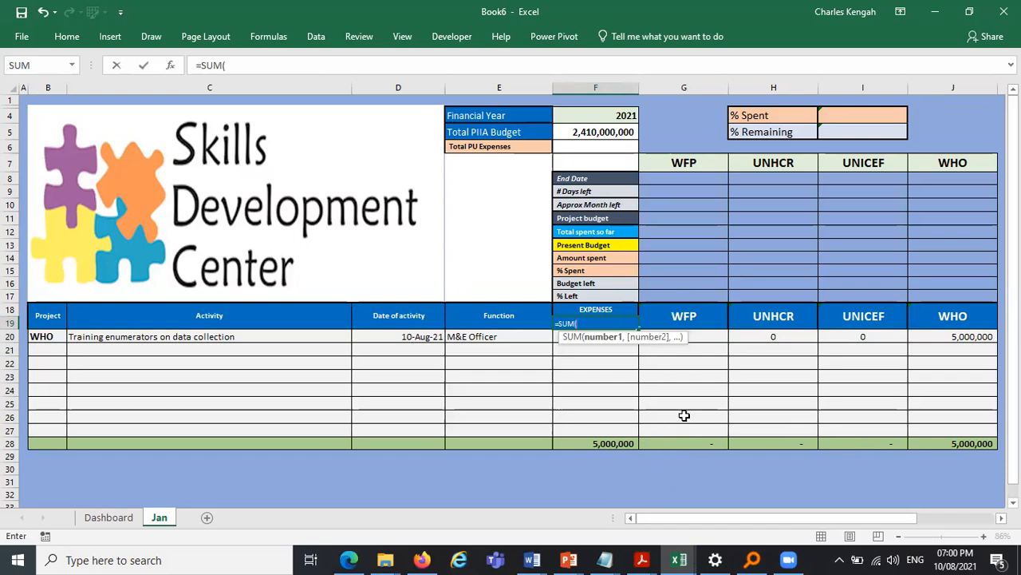
drag(667, 440, 958, 444)
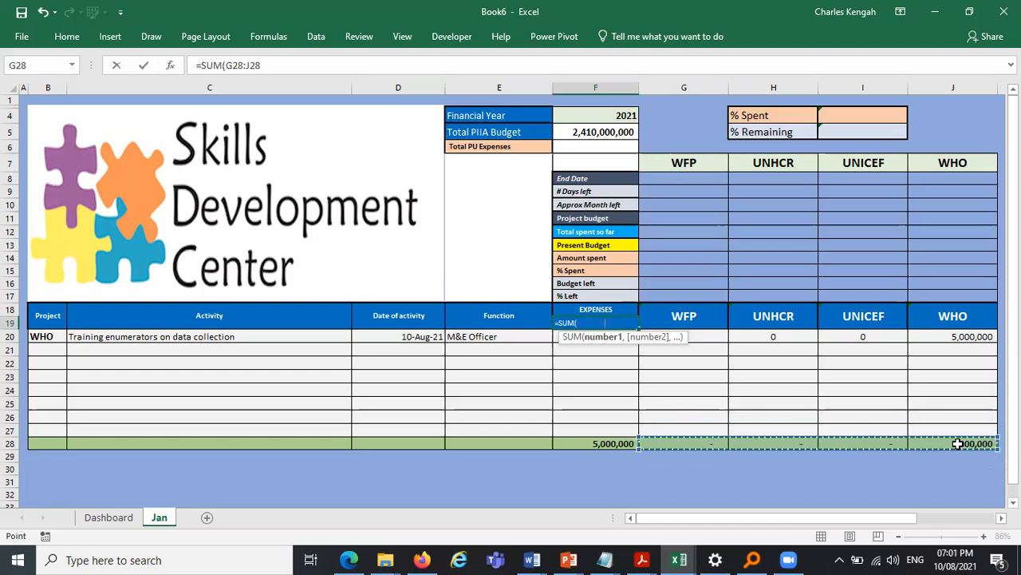
key(Return)
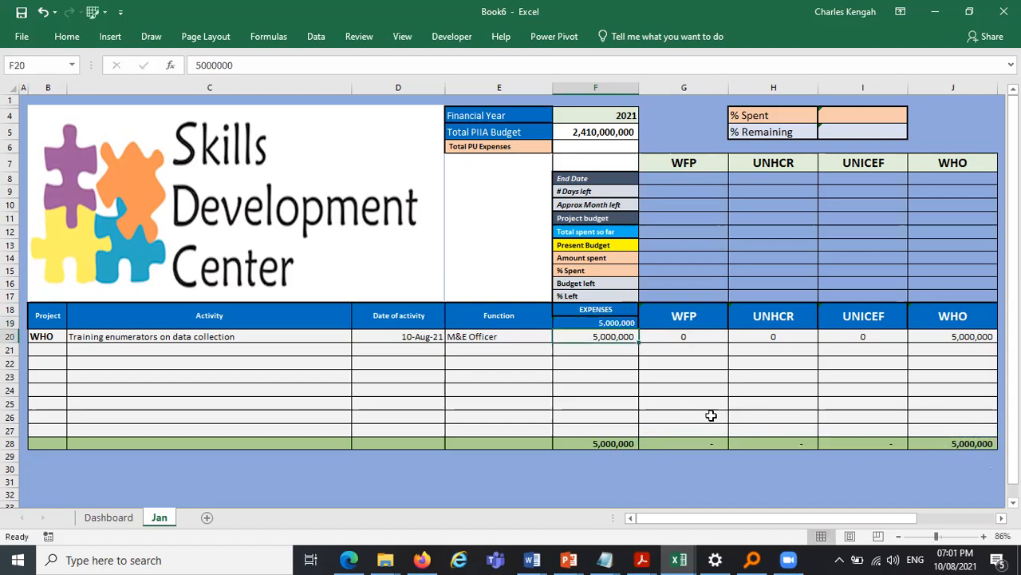
- Fill the activity description in C20 down to C27
drag(680, 316, 951, 317)
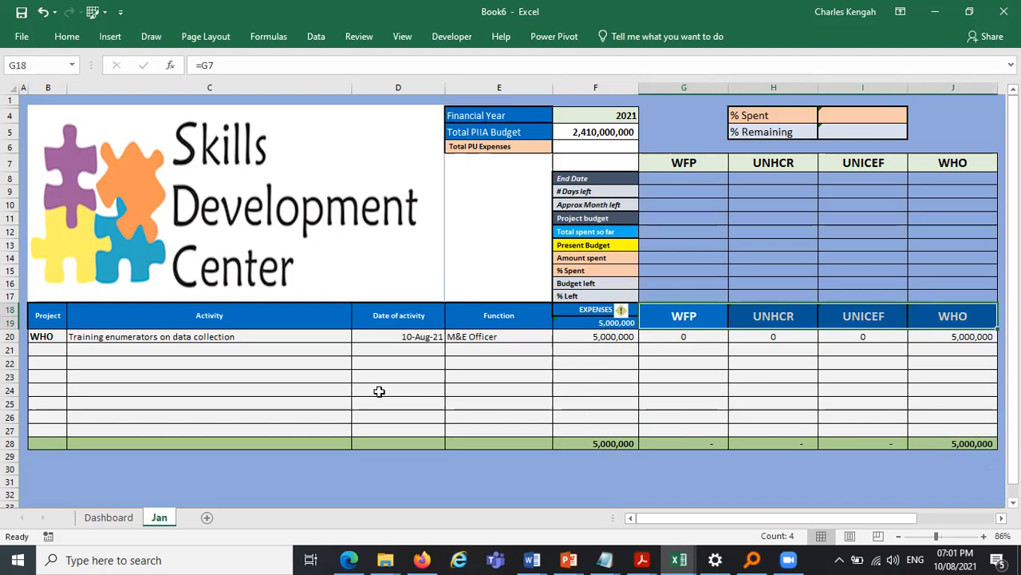
click(183, 335)
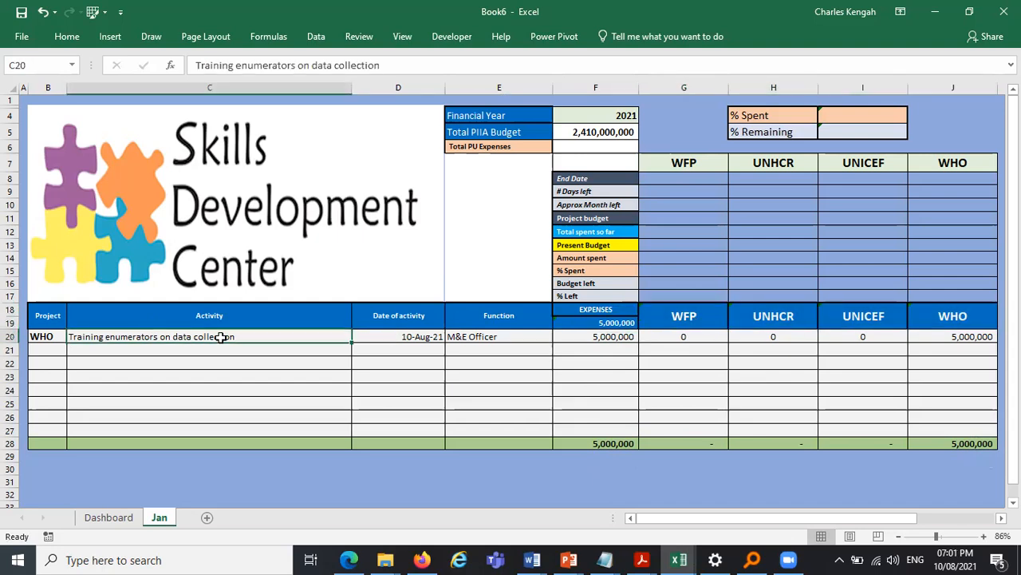
drag(352, 340, 352, 437)
click(364, 475)
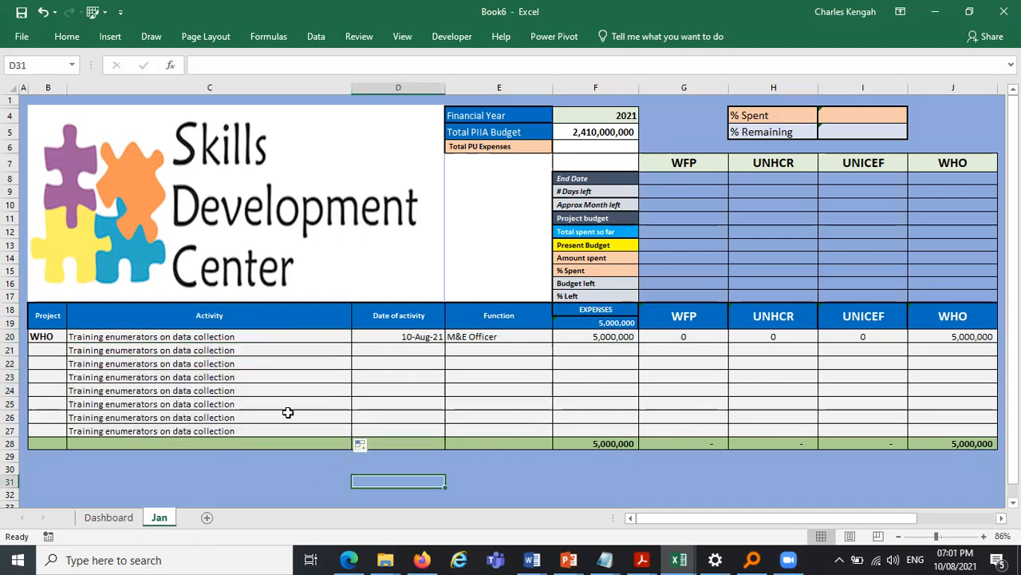
- Fill the date in D20 and the function in E20 down to row 27
click(432, 337)
drag(444, 343, 452, 433)
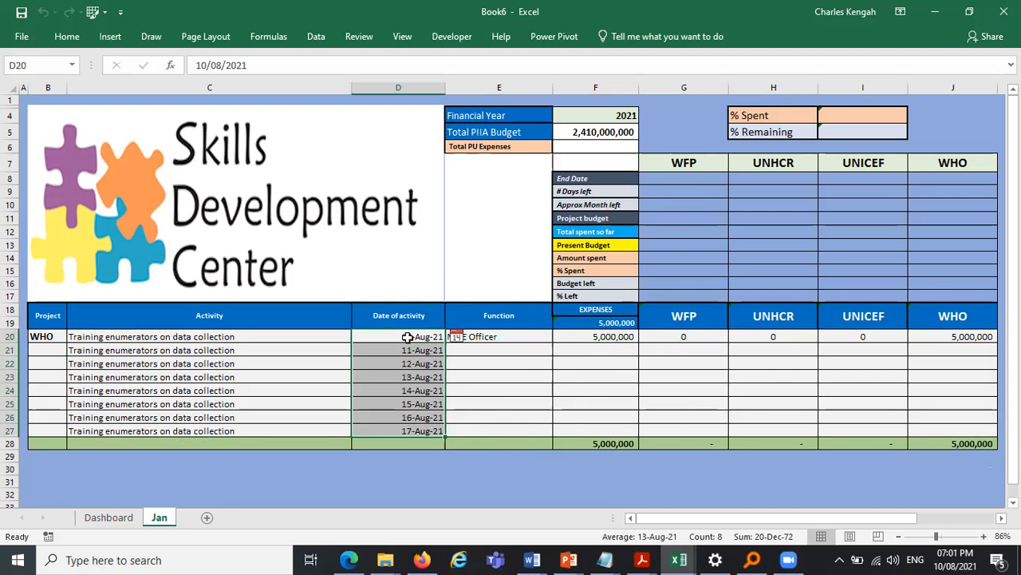
click(522, 336)
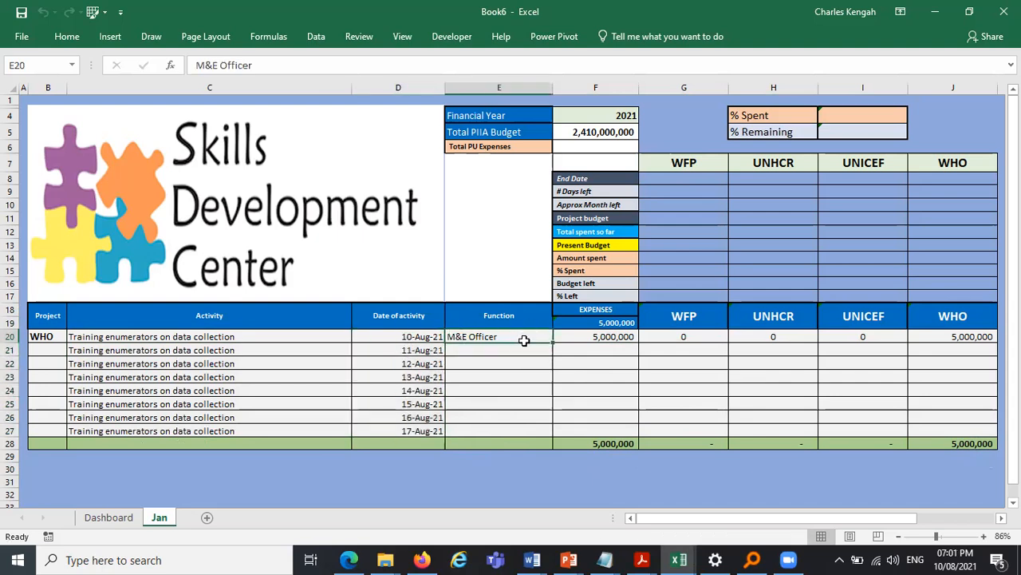
drag(552, 342, 548, 438)
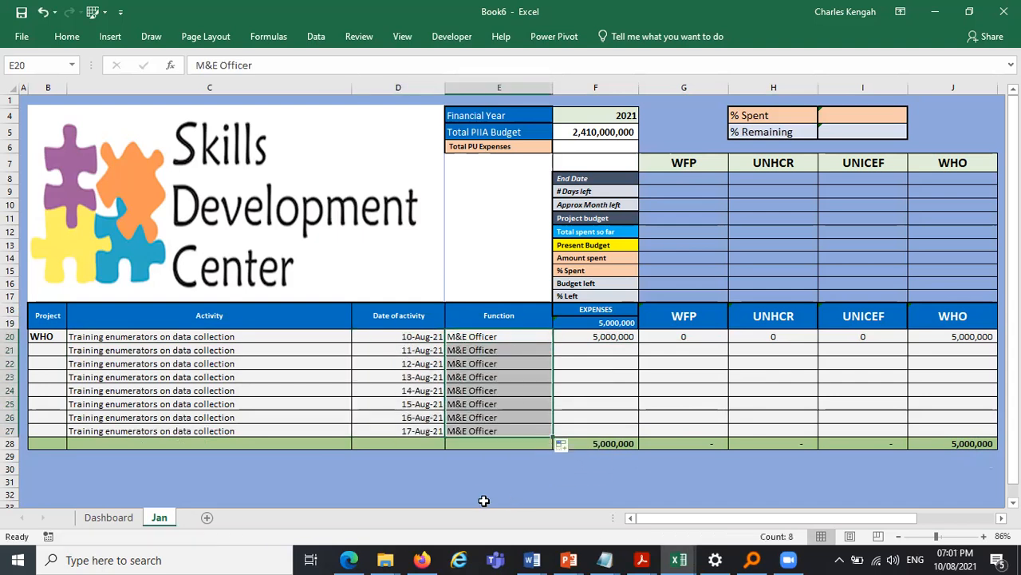
click(485, 469)
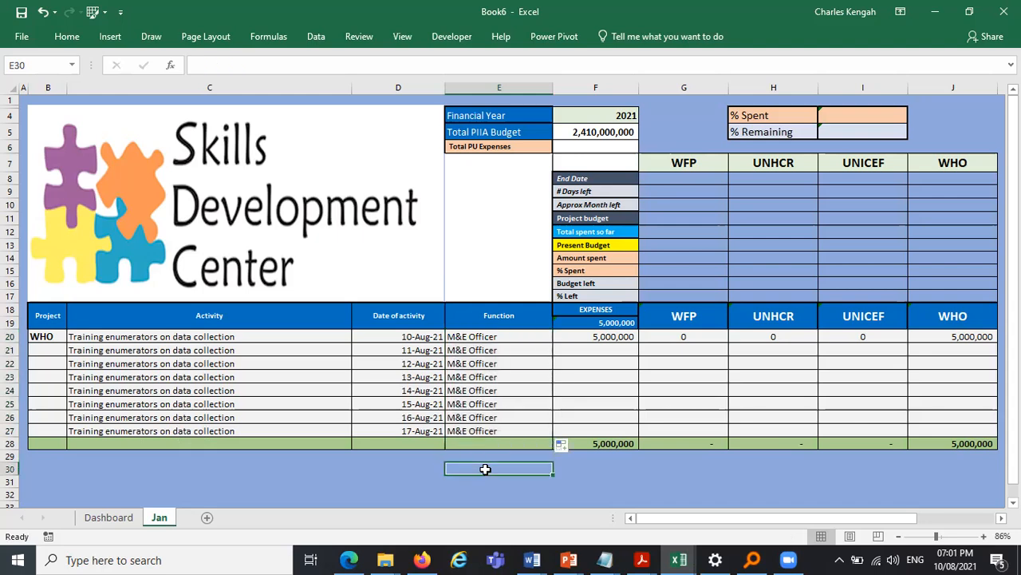
- Enter expenses of 10,000,000, 50,000,000 and 10,000,000 in F21 to F23
click(609, 348)
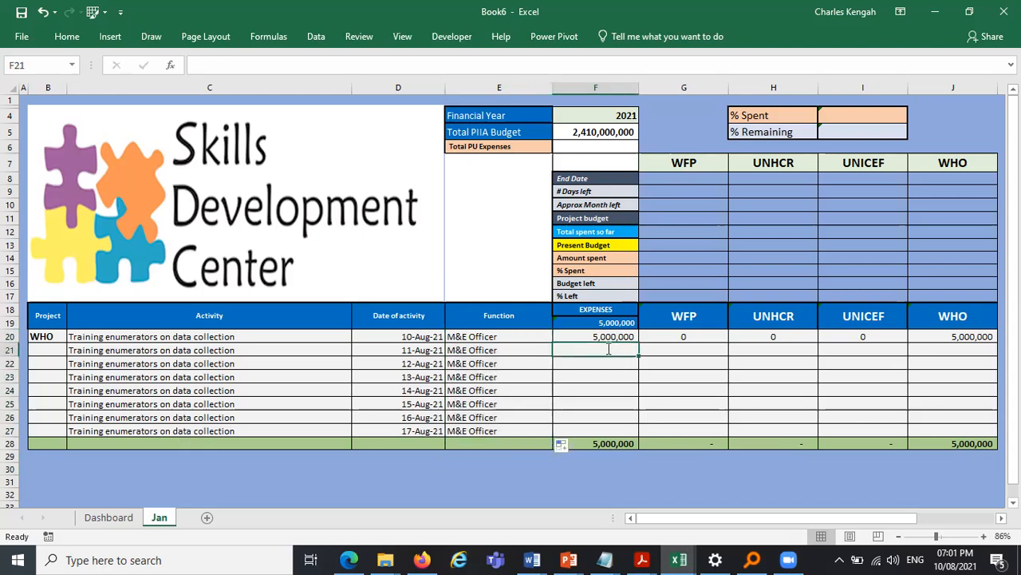
text(10000000)
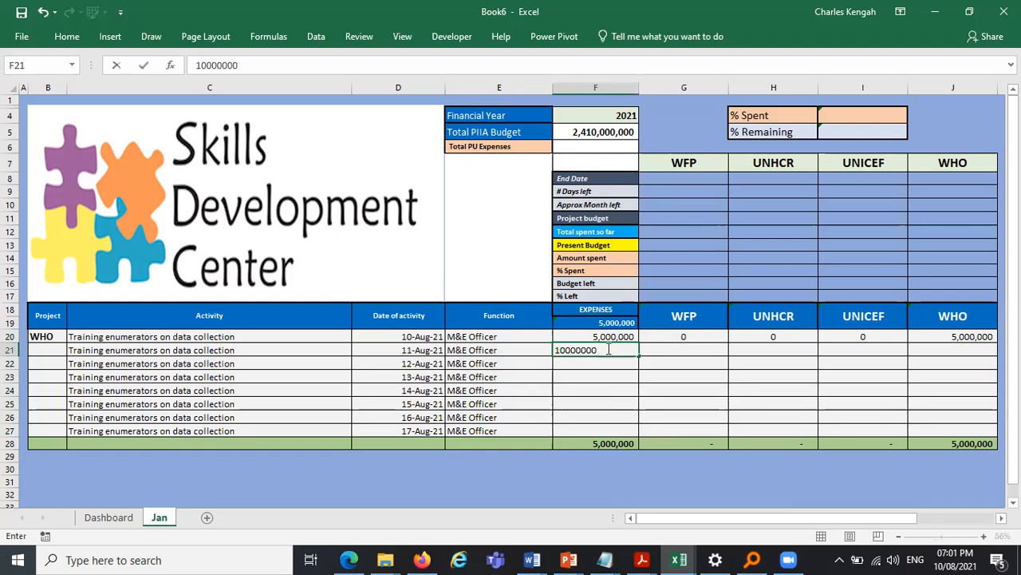
key(Return)
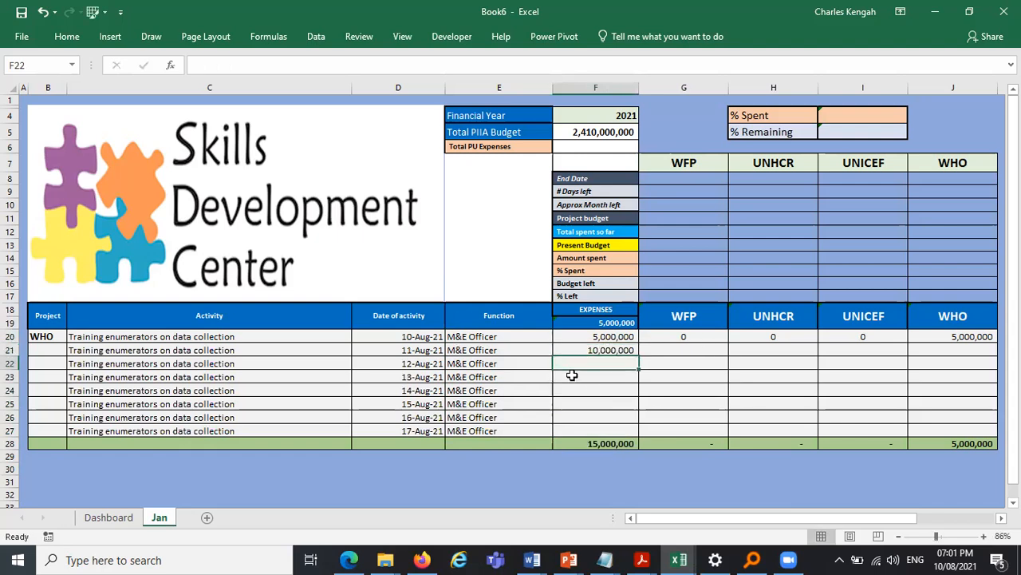
text(50,000,00)
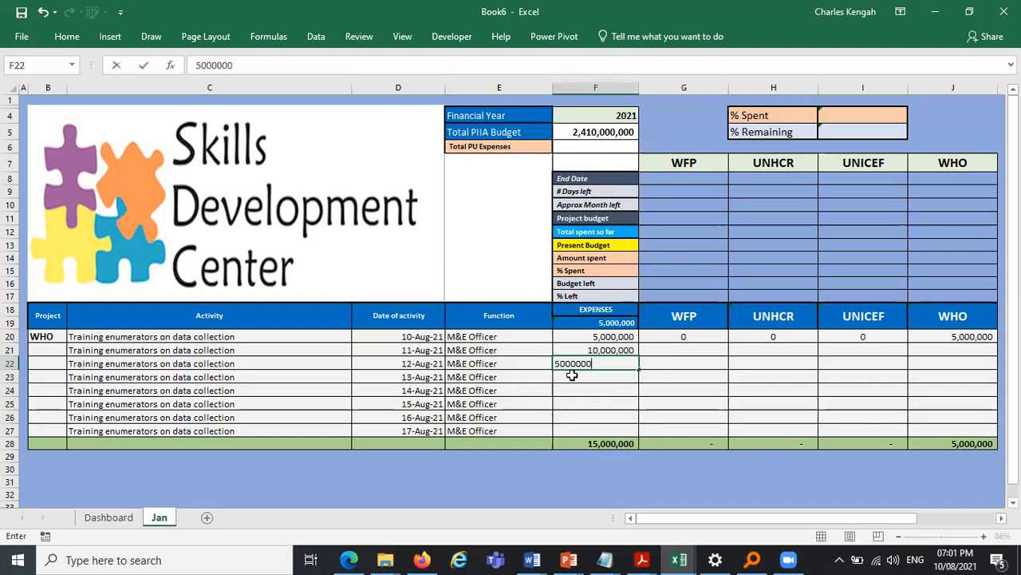
text(0)
key(Return)
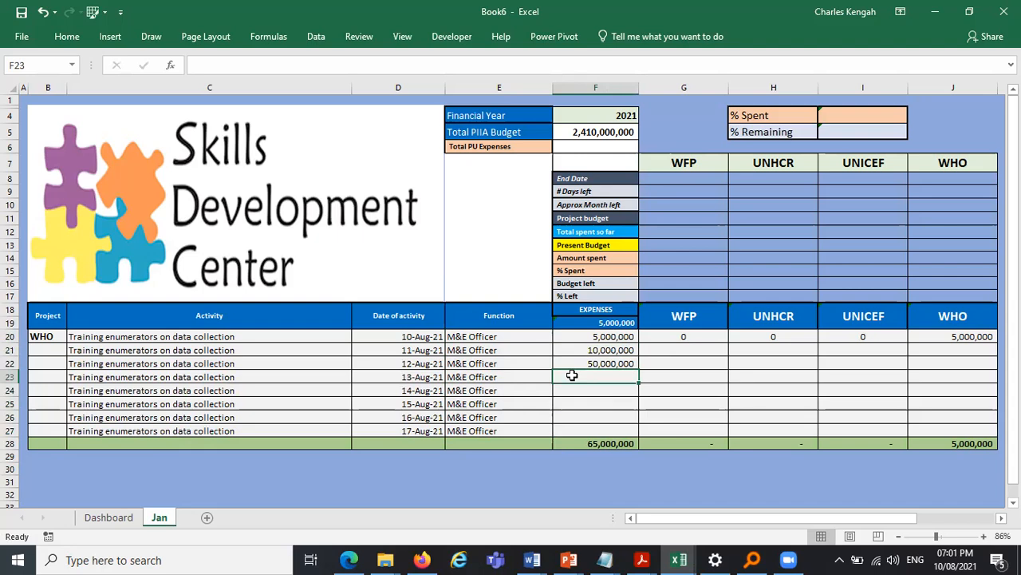
text(10000000)
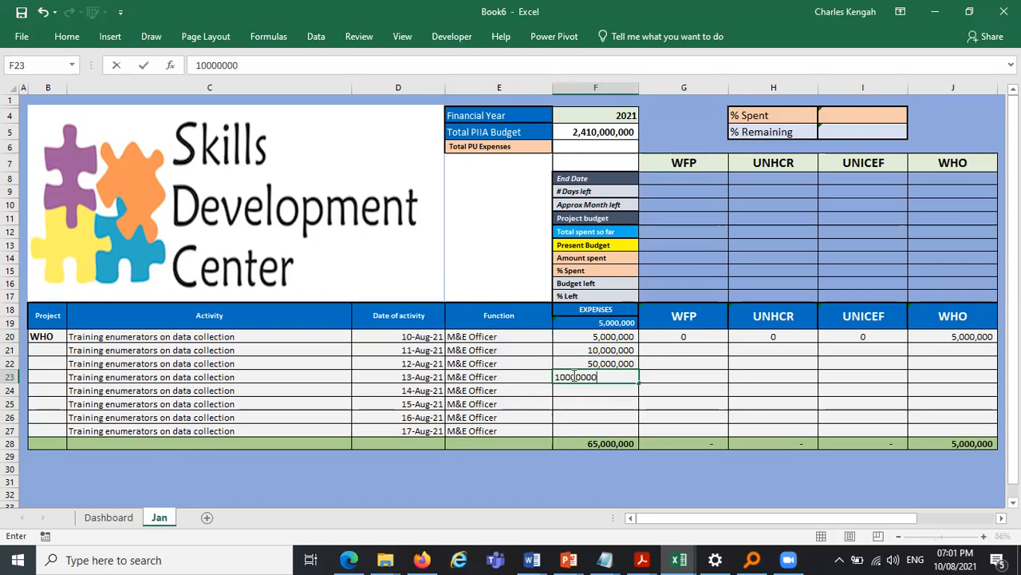
key(Return)
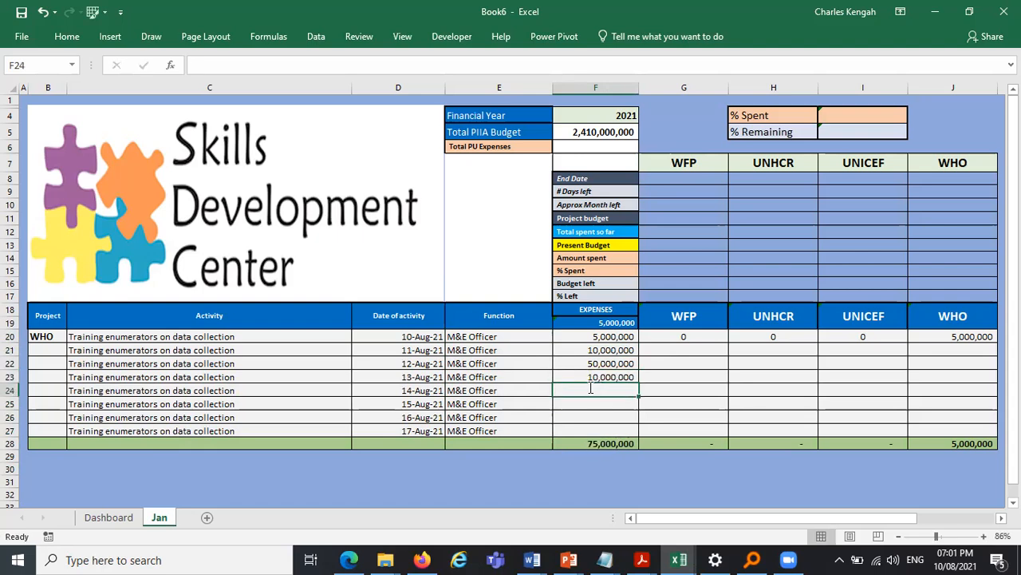
- Enter expenses of 120,000,000, 50,000,000, 35,000,000 and 55,000,000 in F24 to F27
text(120000000)
key(Return)
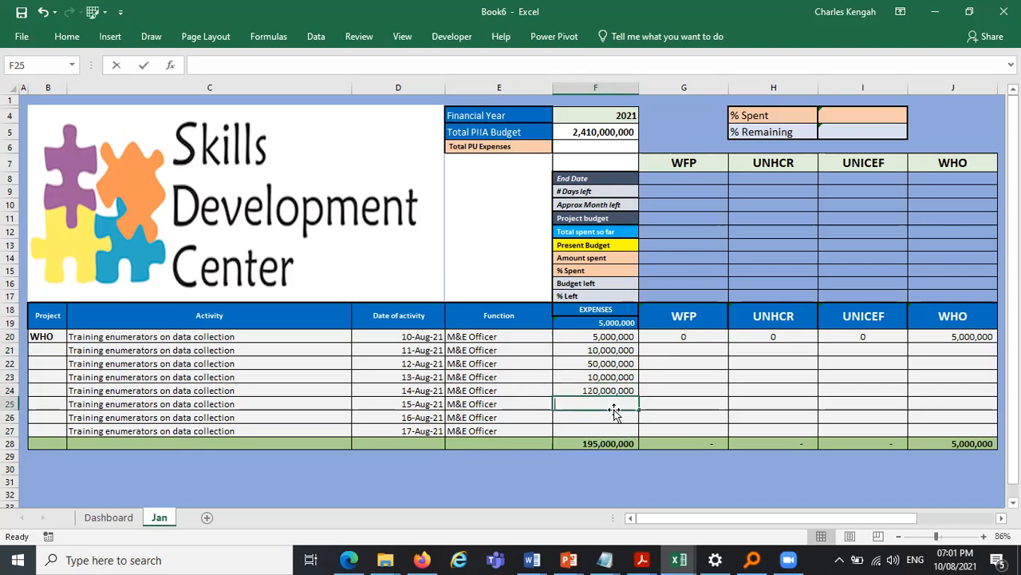
text(50000000)
key(Return)
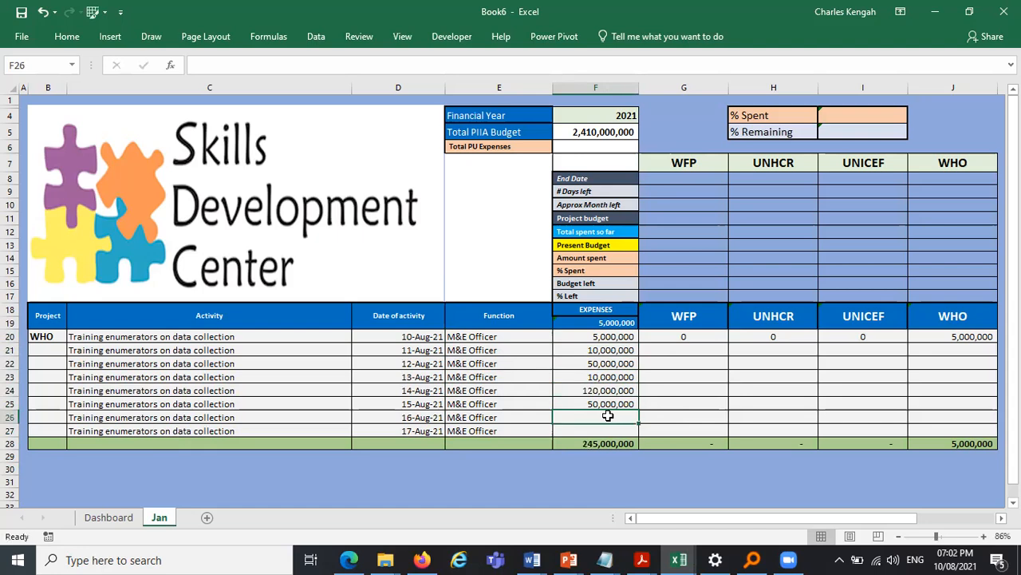
text(3)
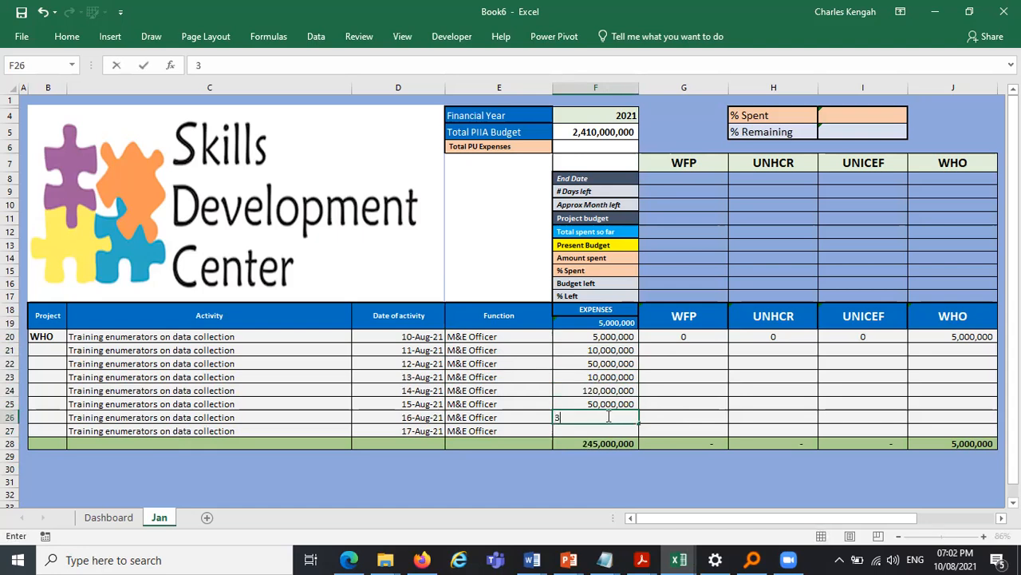
text(5000000)
key(Return)
text(1)
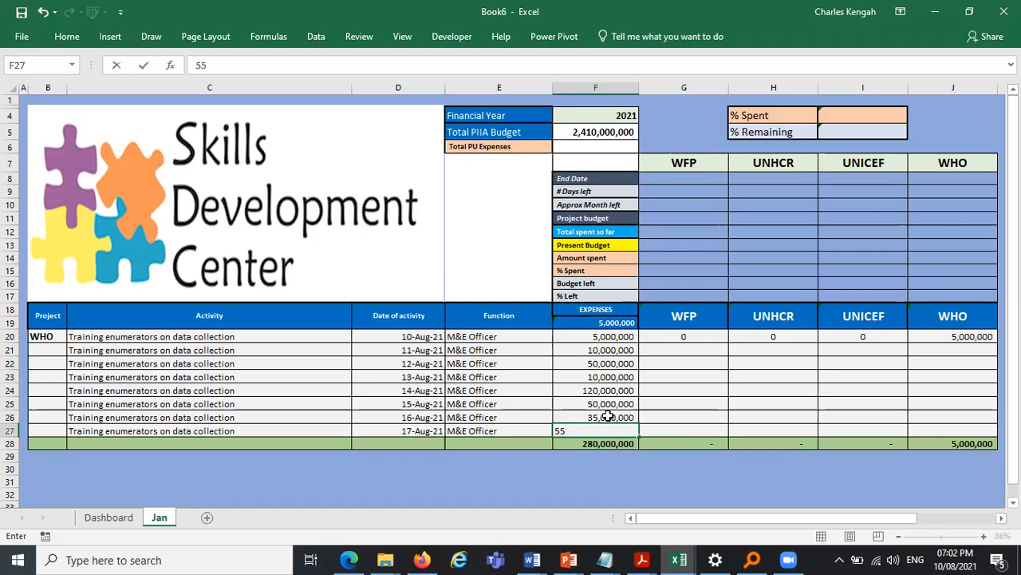
text(5000000)
key(Return)
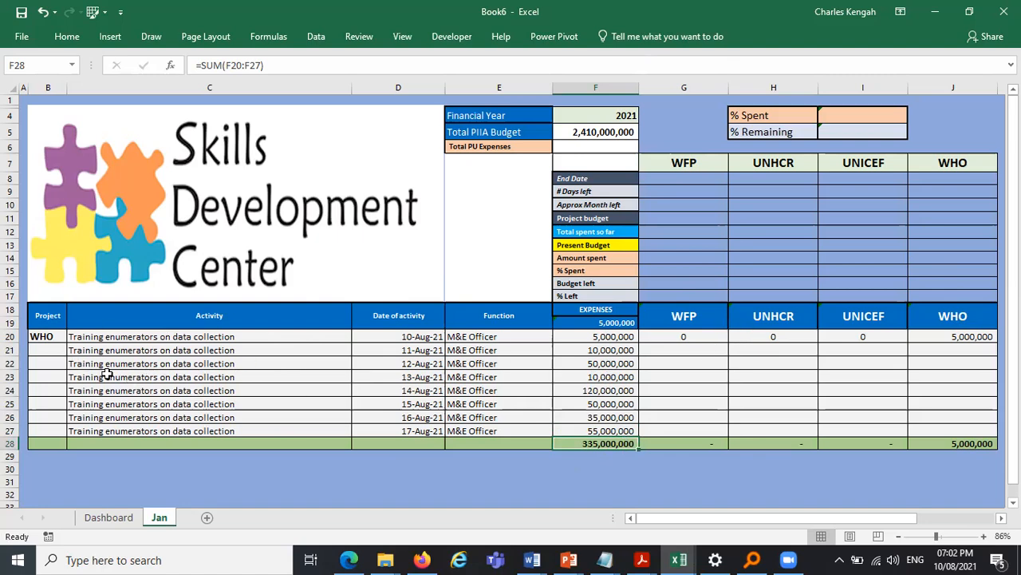
click(44, 348)
click(73, 350)
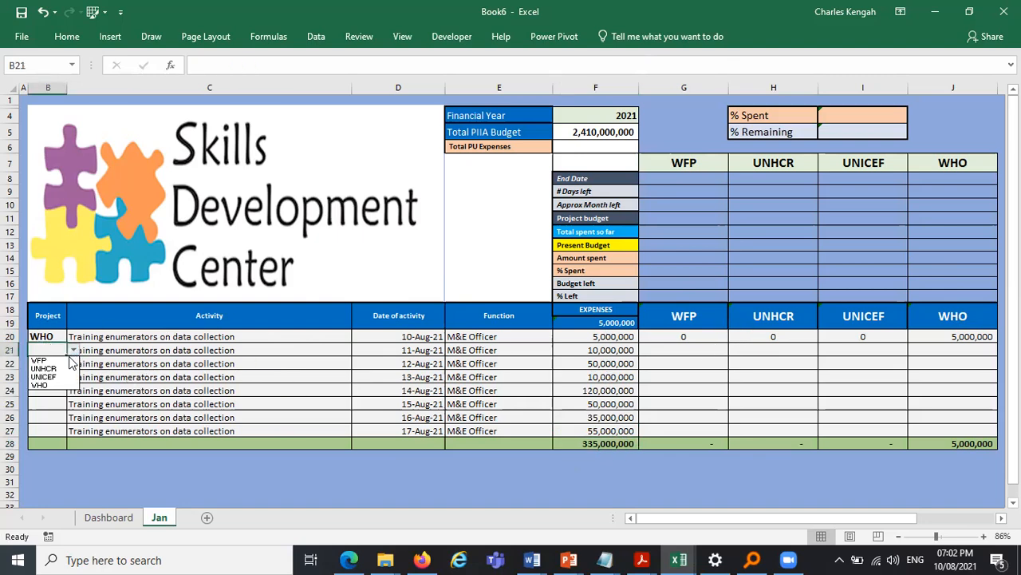
click(44, 369)
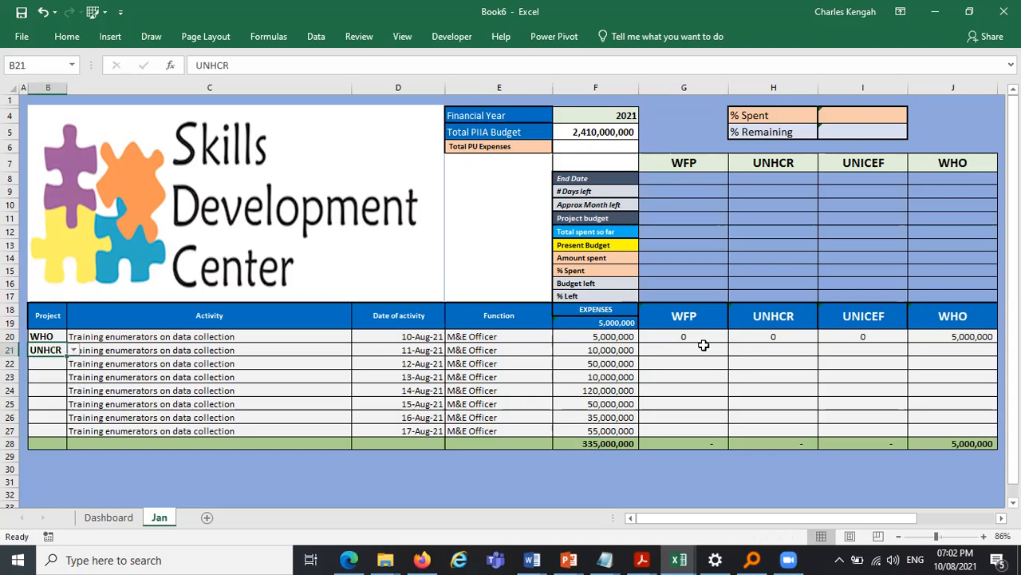
key(ctrl+z)
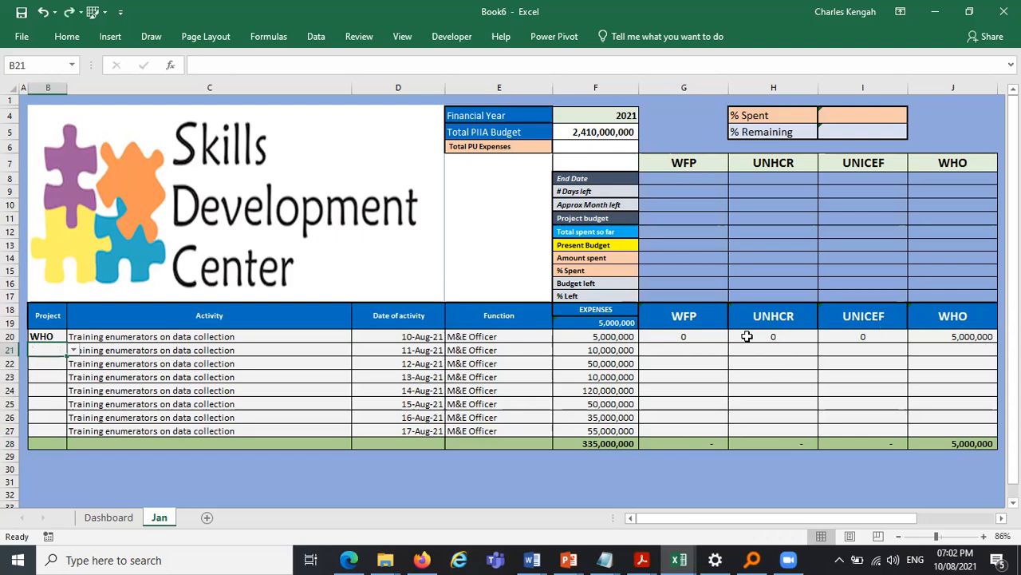
- Fill the project comparison formulas in G20:J20 down to row 27
click(696, 337)
drag(942, 336, 995, 440)
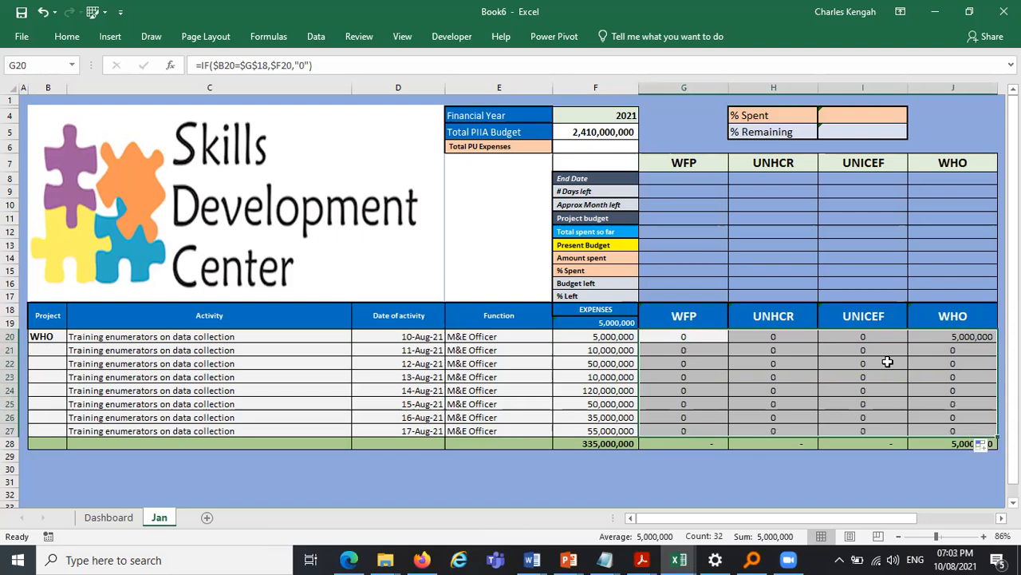
- Set the project in B21 to UNHCR and in B22 to UNICEF from the dropdown
click(44, 349)
click(74, 351)
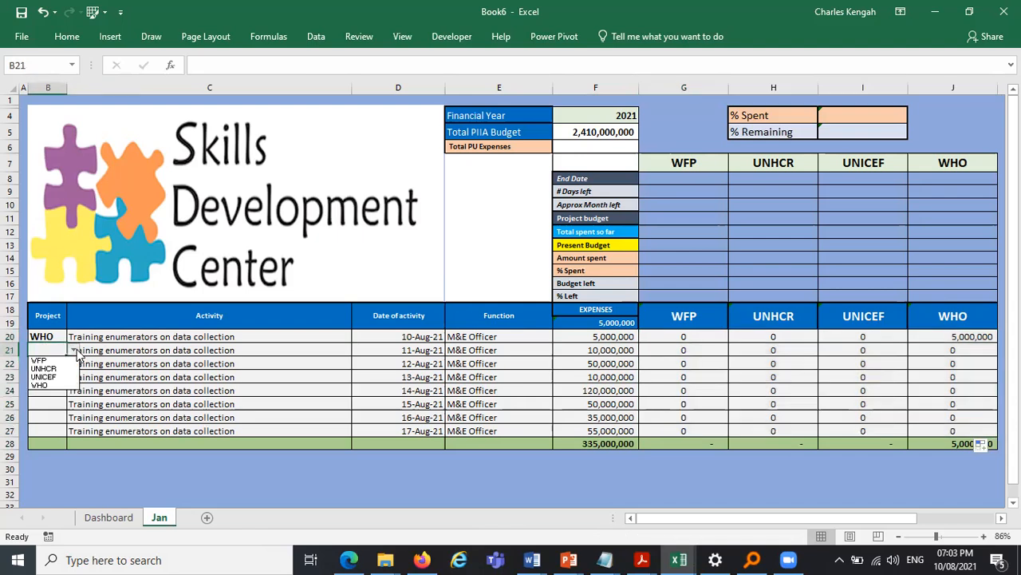
click(44, 368)
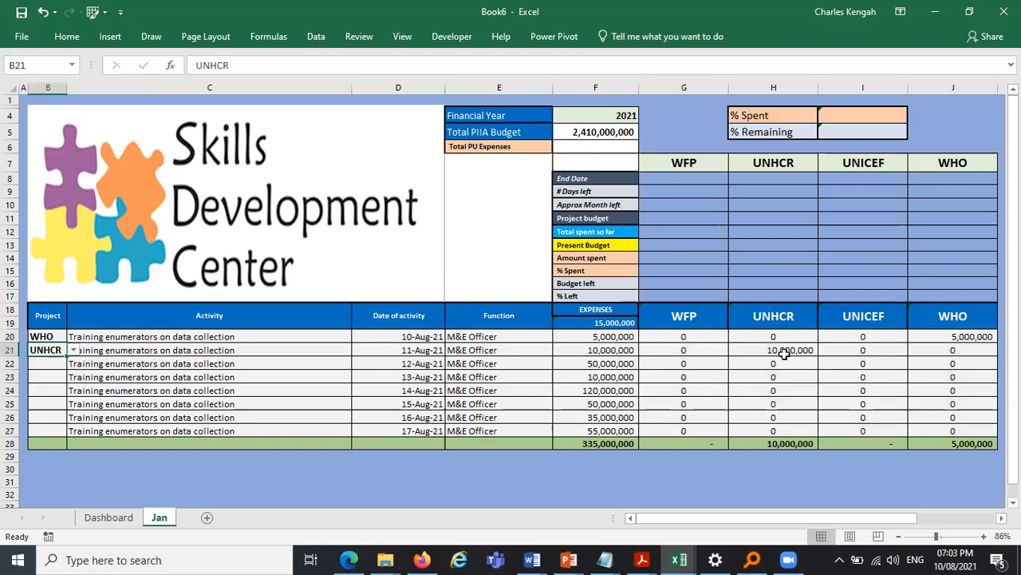
click(62, 361)
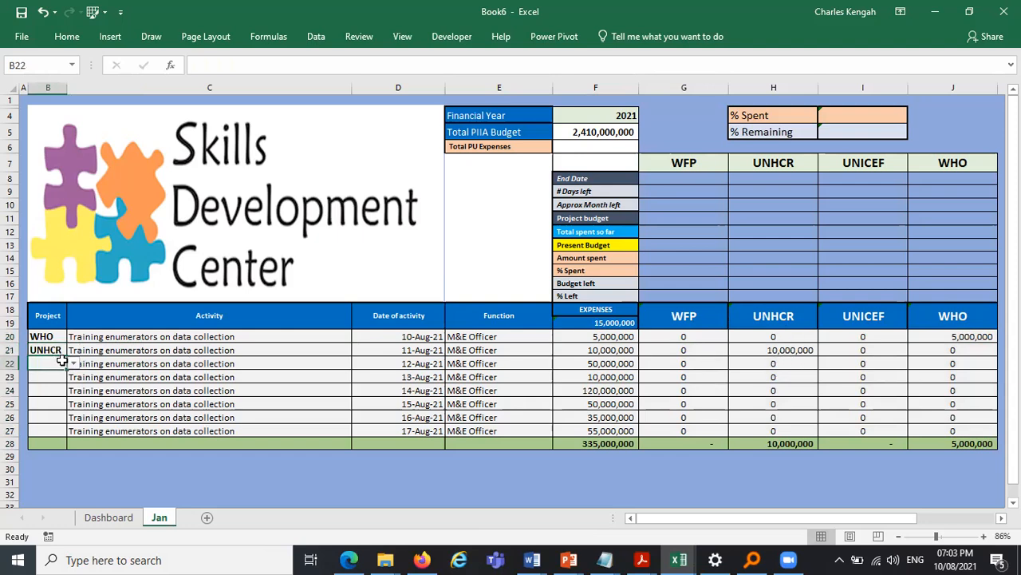
click(73, 364)
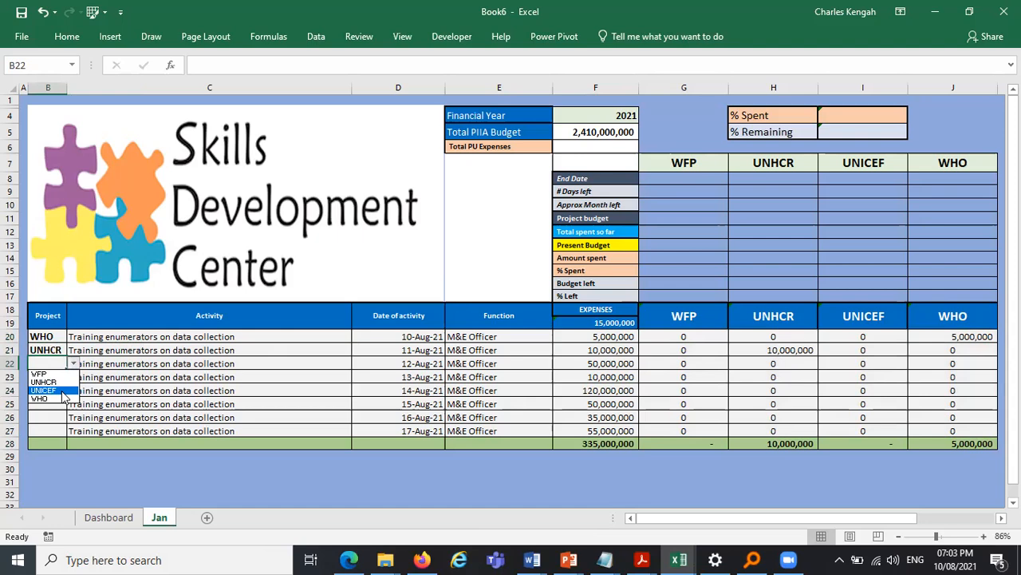
click(65, 391)
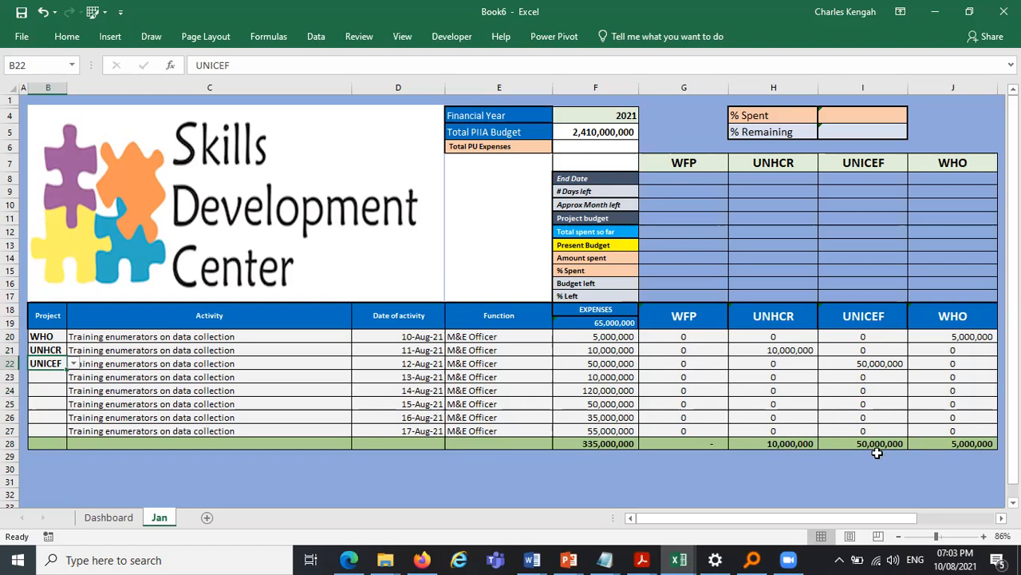
- Increase the font size of the expenses total in F19
click(604, 323)
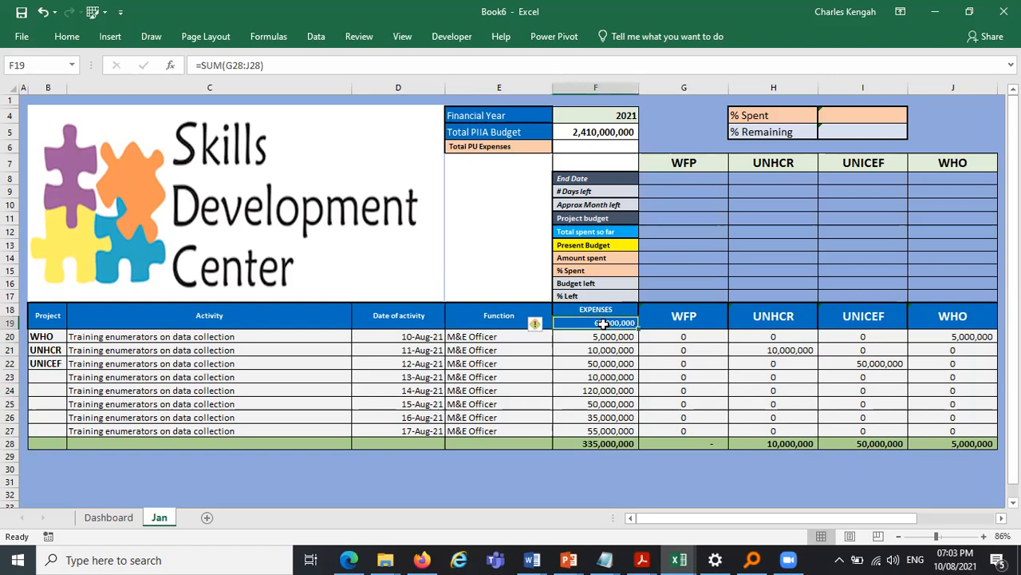
click(67, 37)
click(246, 69)
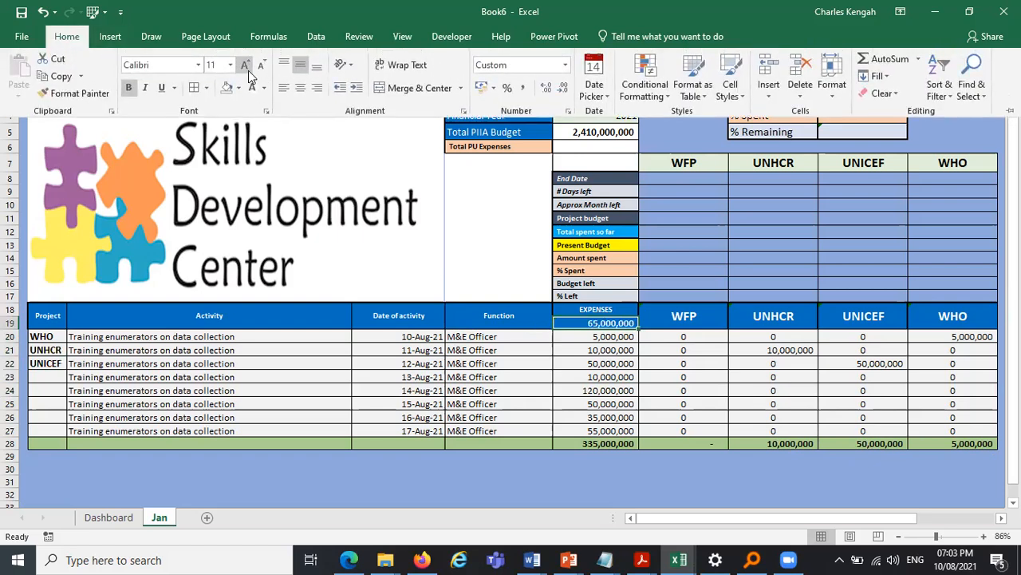
- Set the projects in B23 and B24 to WHO from the dropdown
click(50, 378)
click(48, 377)
click(74, 377)
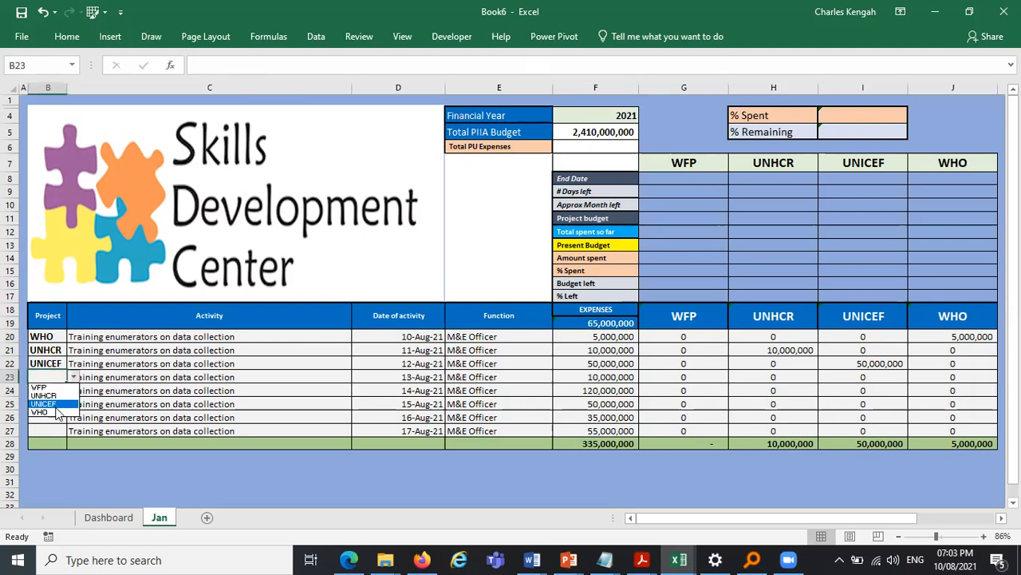
click(40, 411)
click(56, 390)
click(74, 390)
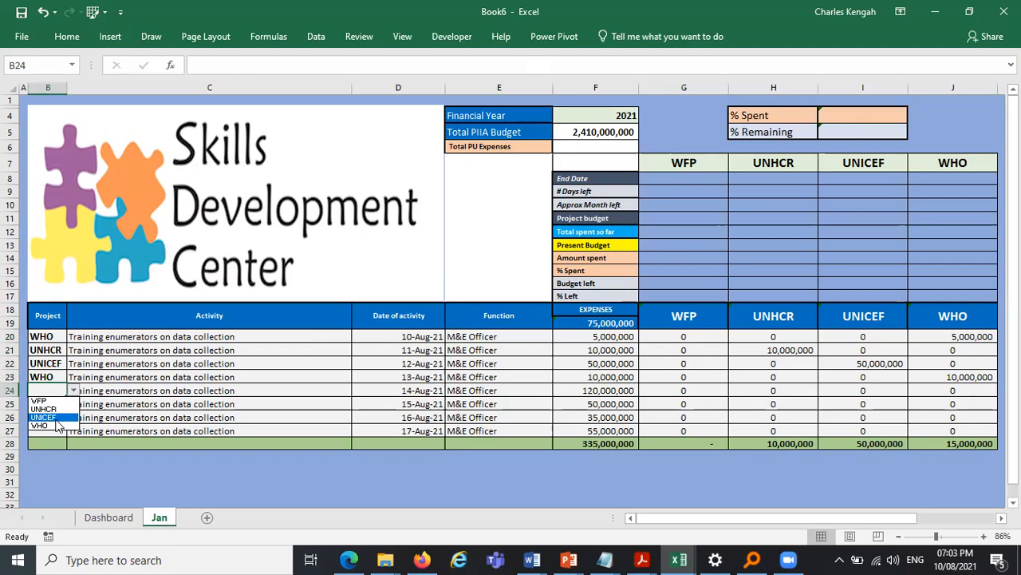
click(44, 426)
- Set the projects in B25 to WFP, B26 to UNHCR and B27 to UNICEF from the dropdown
click(58, 404)
click(73, 404)
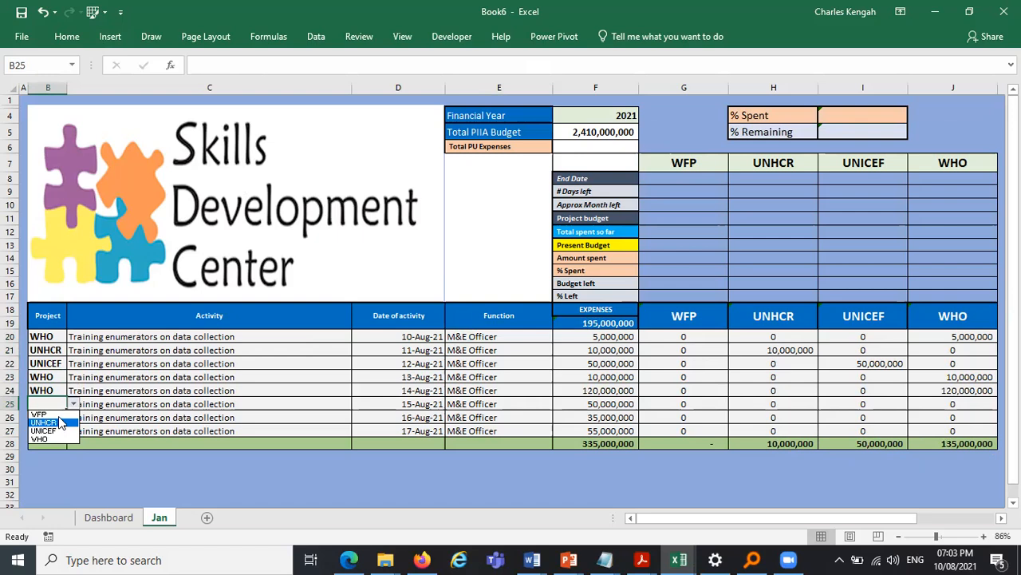
click(57, 413)
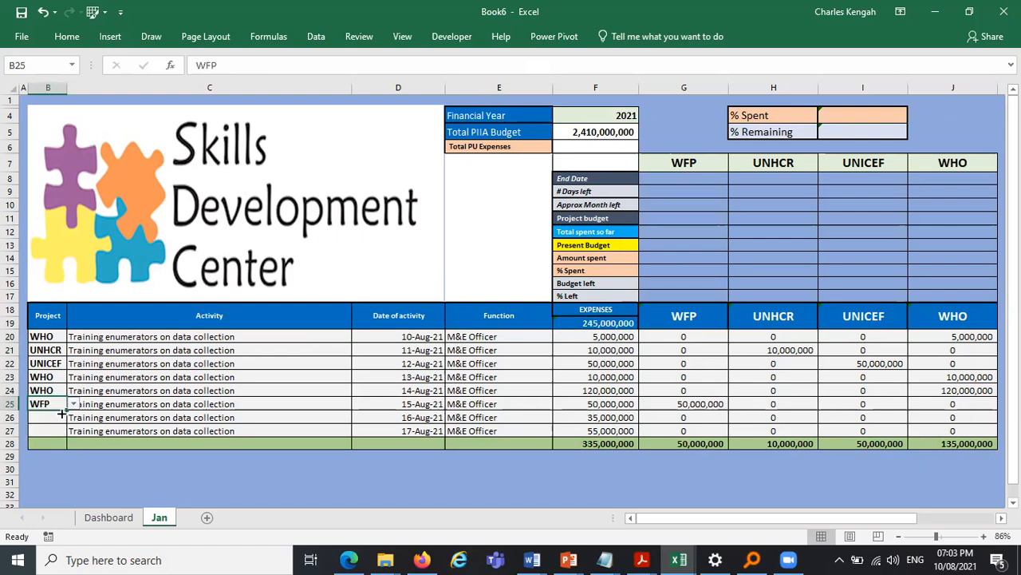
click(61, 416)
click(72, 419)
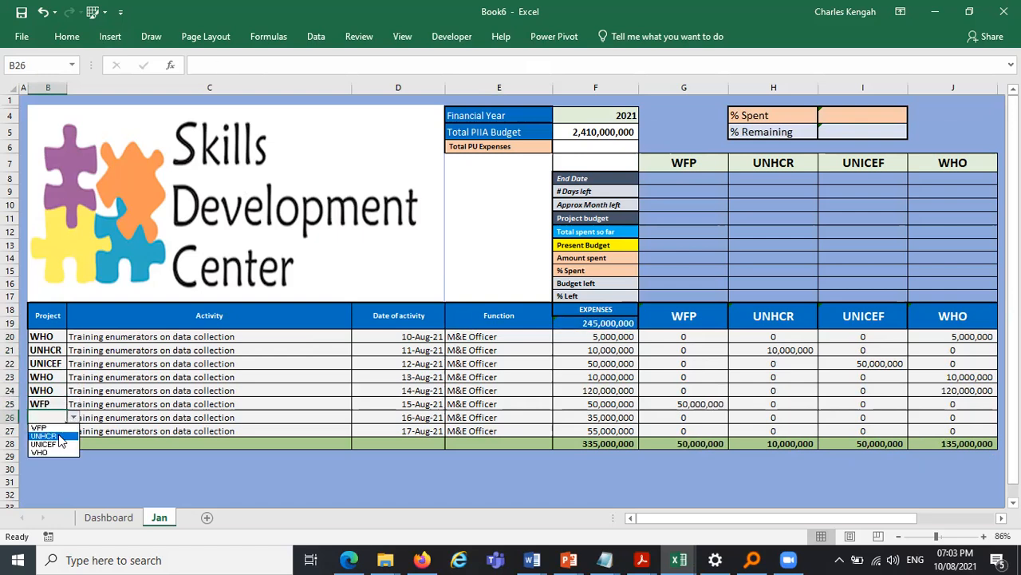
click(59, 435)
click(65, 431)
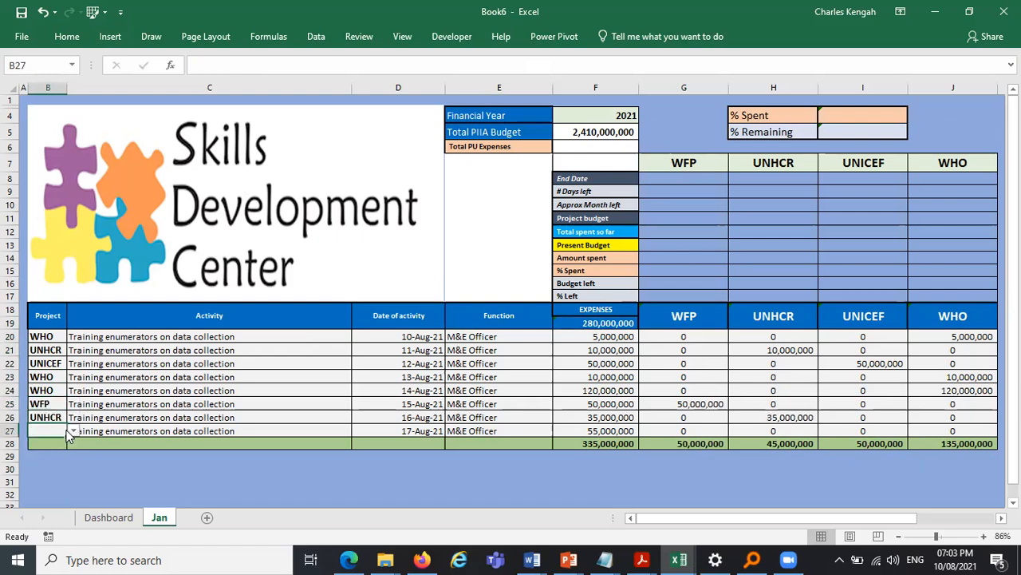
click(73, 431)
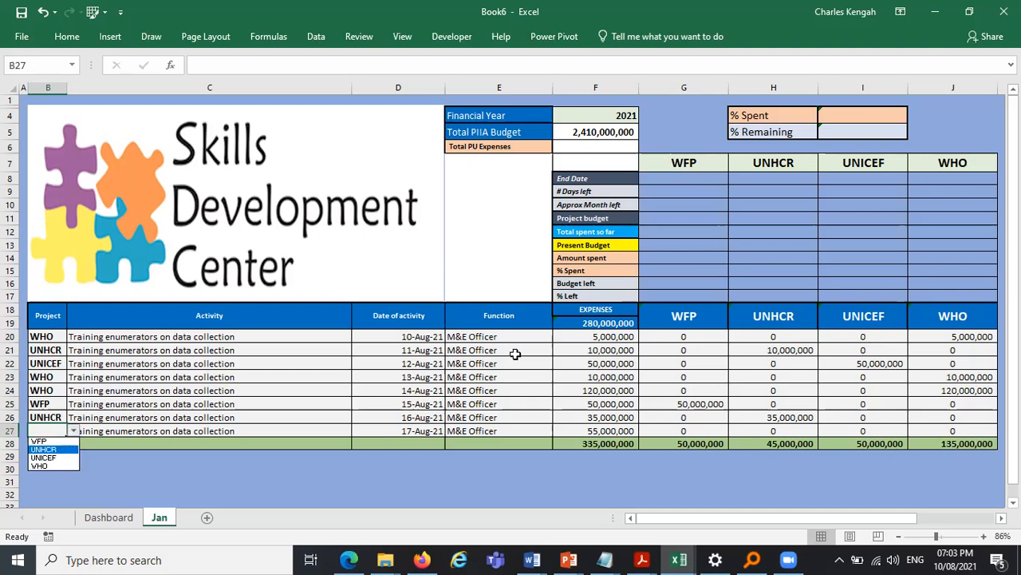
key(Down)
key(Return)
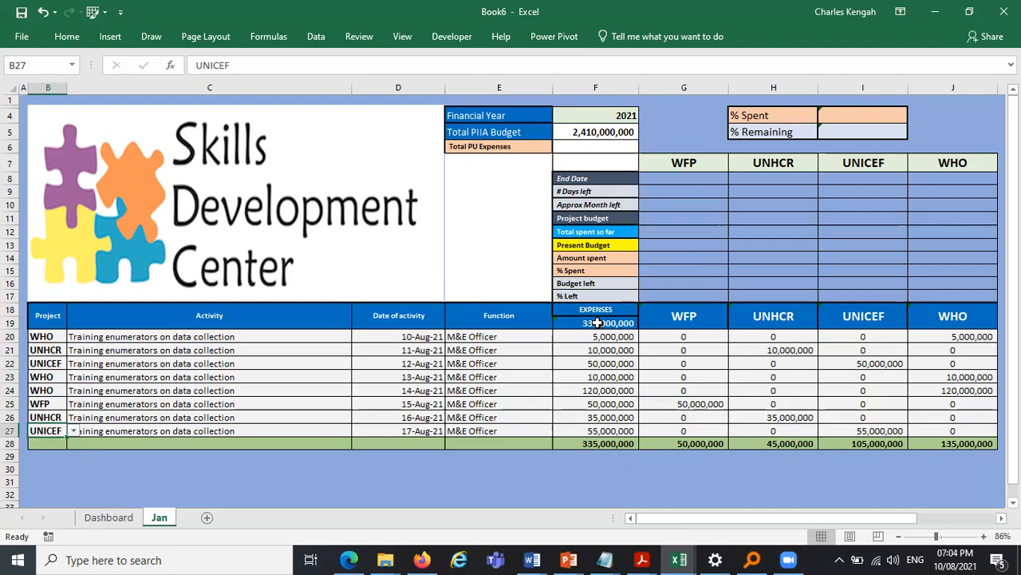
- Make Total PU Expenses in F6 equal the expenses total in F19
drag(677, 442, 947, 440)
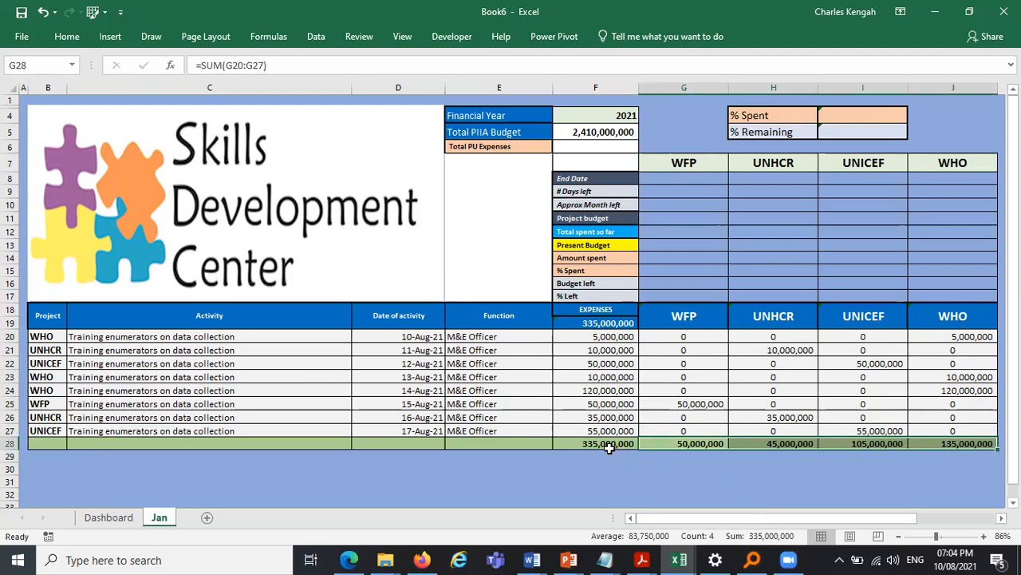
drag(608, 337, 611, 431)
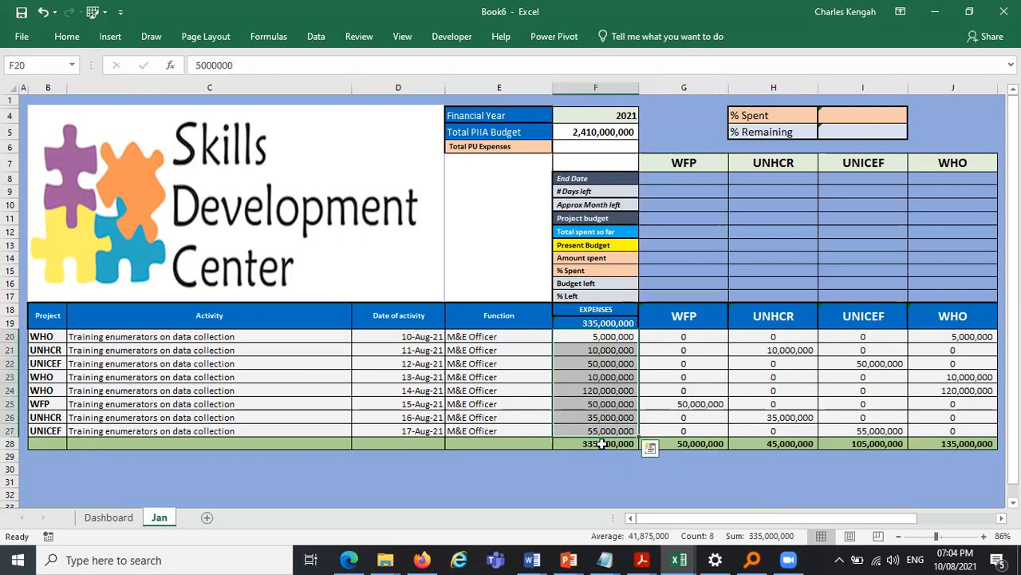
click(602, 445)
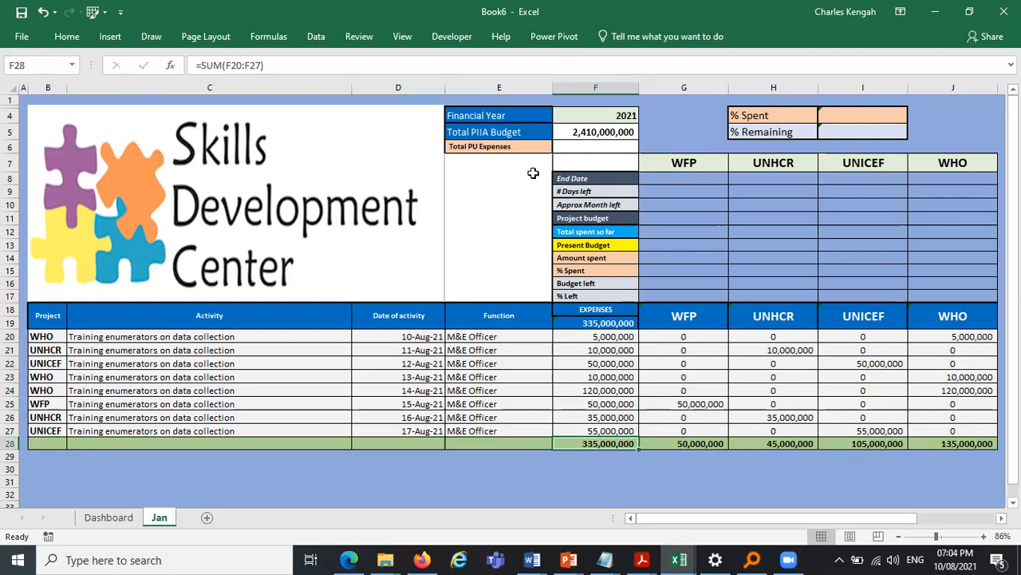
click(586, 146)
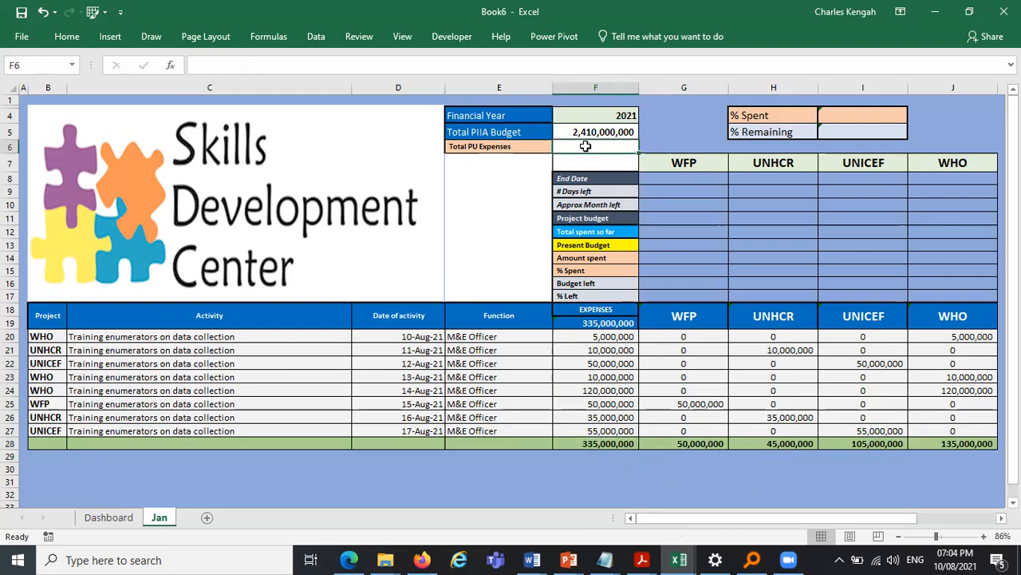
text(=)
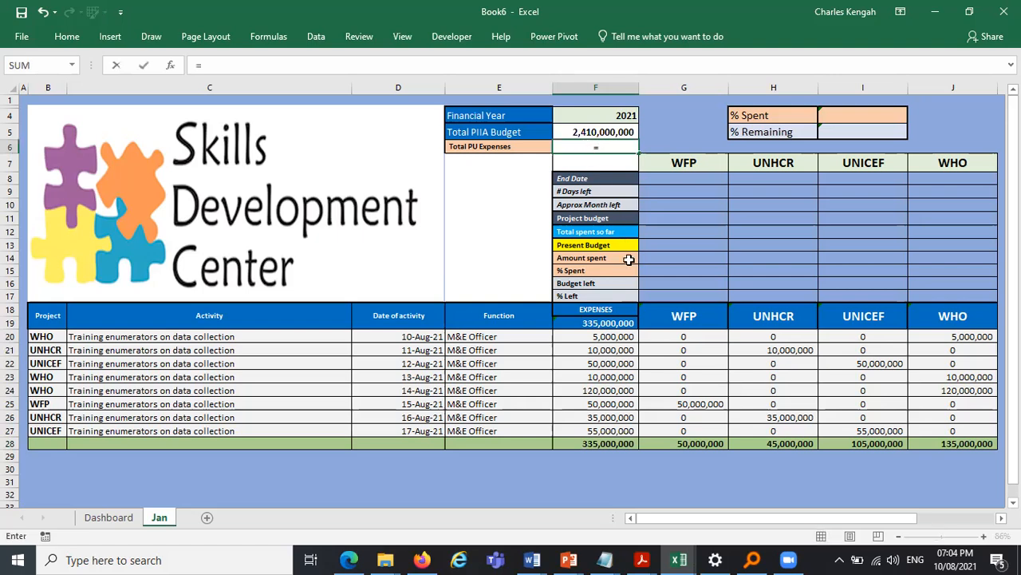
click(607, 323)
key(Return)
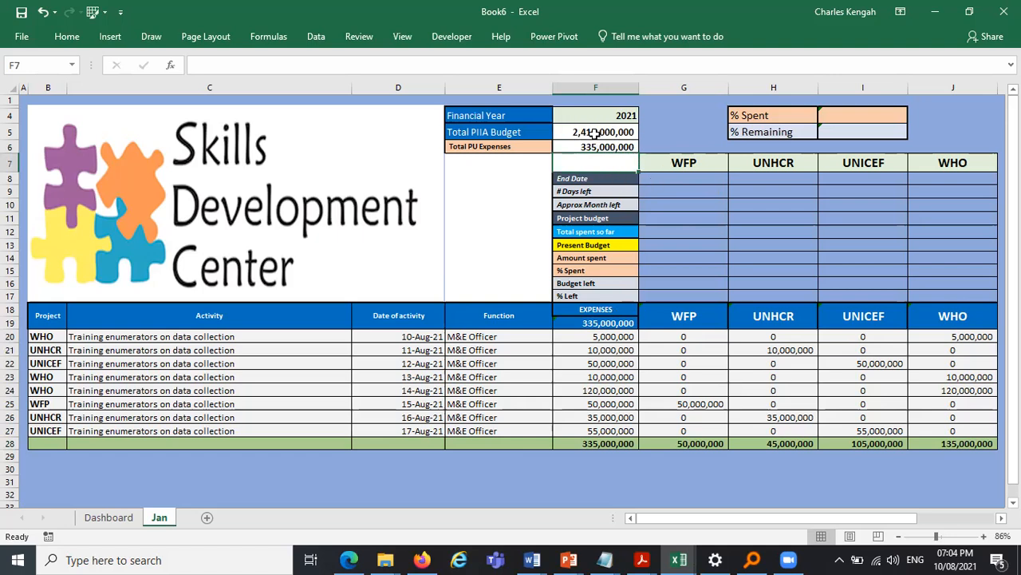
- Enter the % Spent formula in I4 dividing Total PU Expenses F6 by Total PIIA Budget F5
click(857, 116)
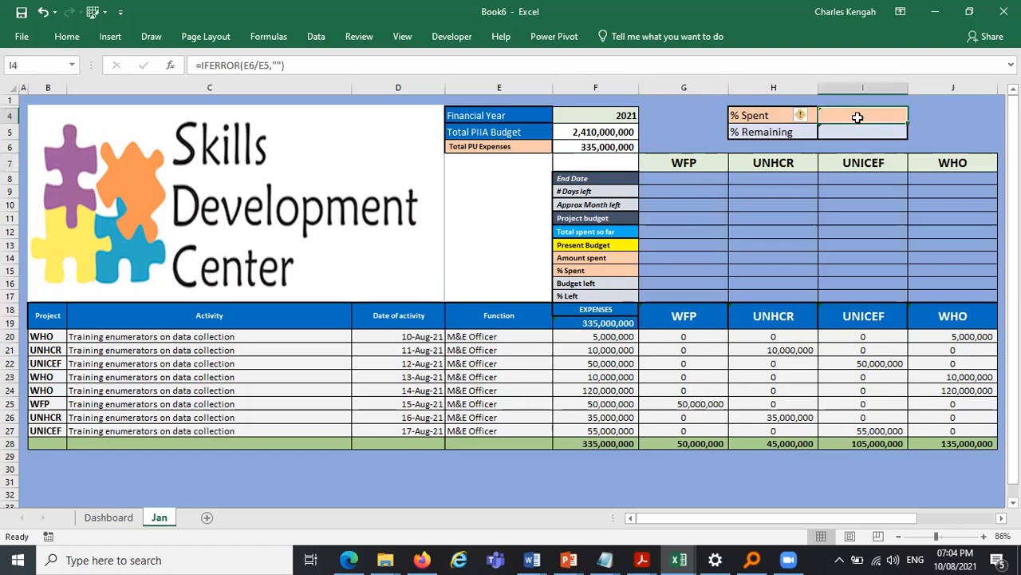
text(=)
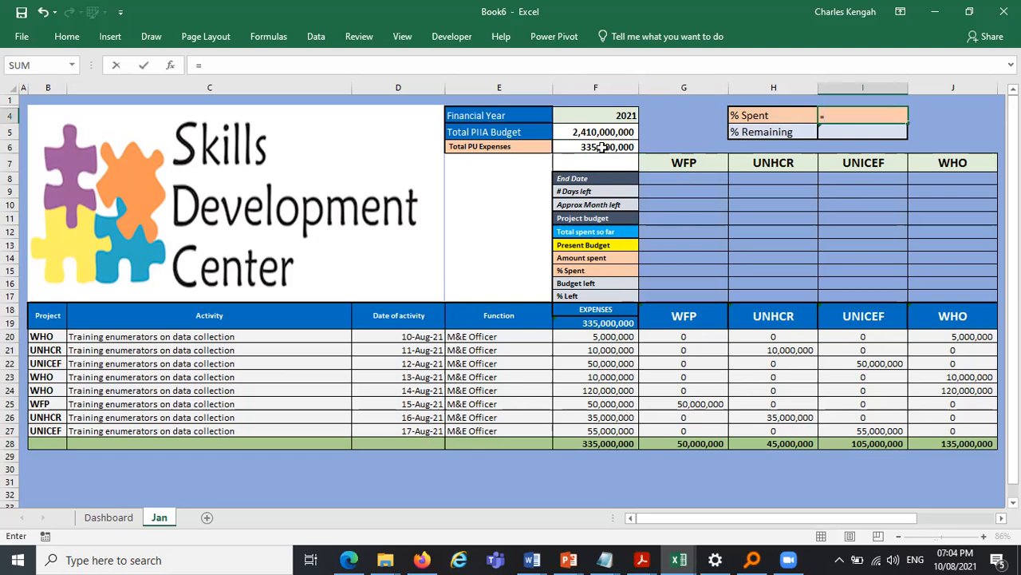
click(600, 147)
text(/)
click(588, 132)
key(Return)
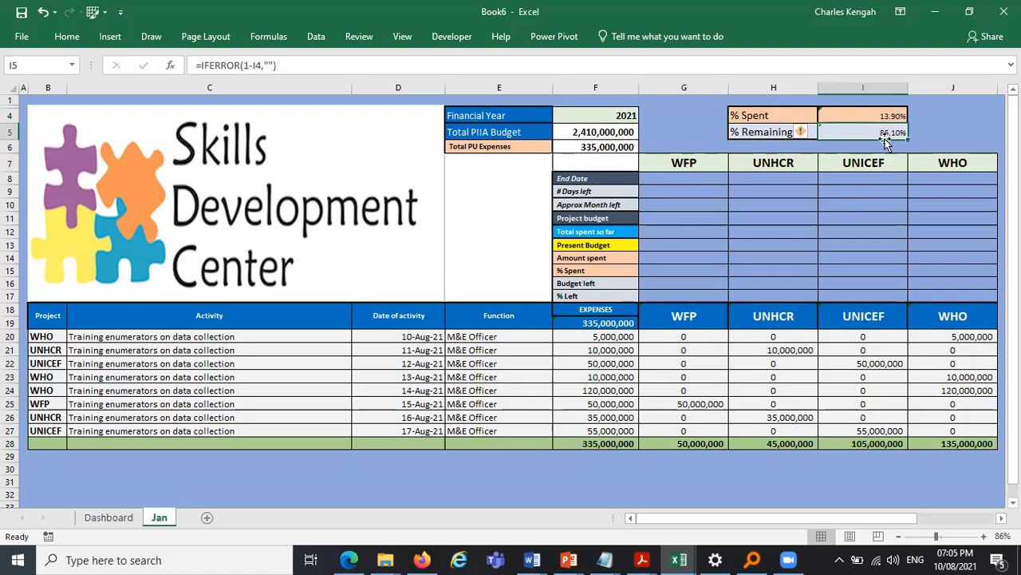
- Format the % Spent and % Remaining values in I4:I5 to one decimal place
drag(893, 116, 878, 124)
click(67, 37)
click(563, 87)
click(563, 87)
click(546, 87)
click(947, 139)
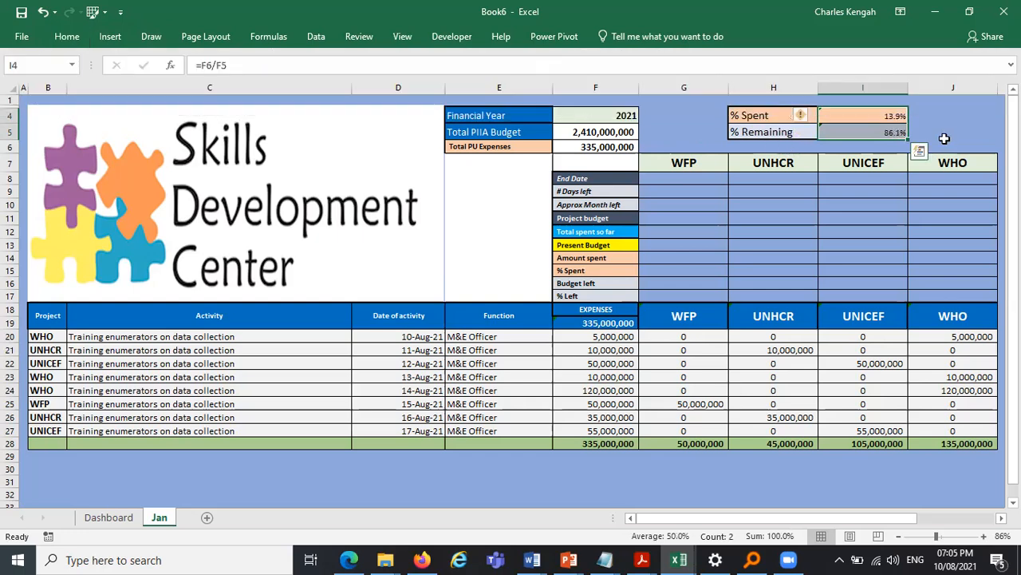
- Link WFP's End Date in G8 to the end date in F4 of the Dashboard sheet
click(946, 134)
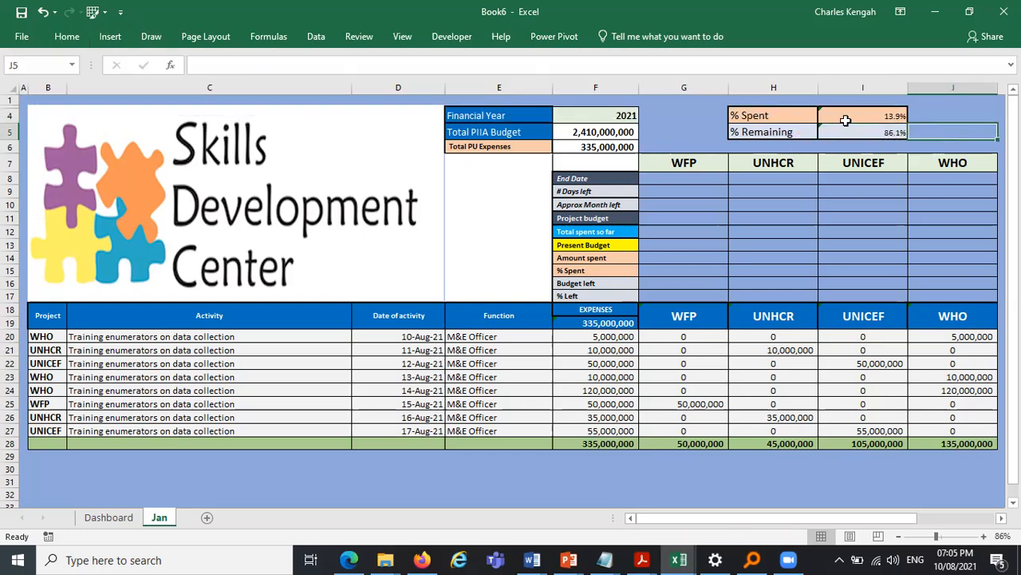
click(890, 130)
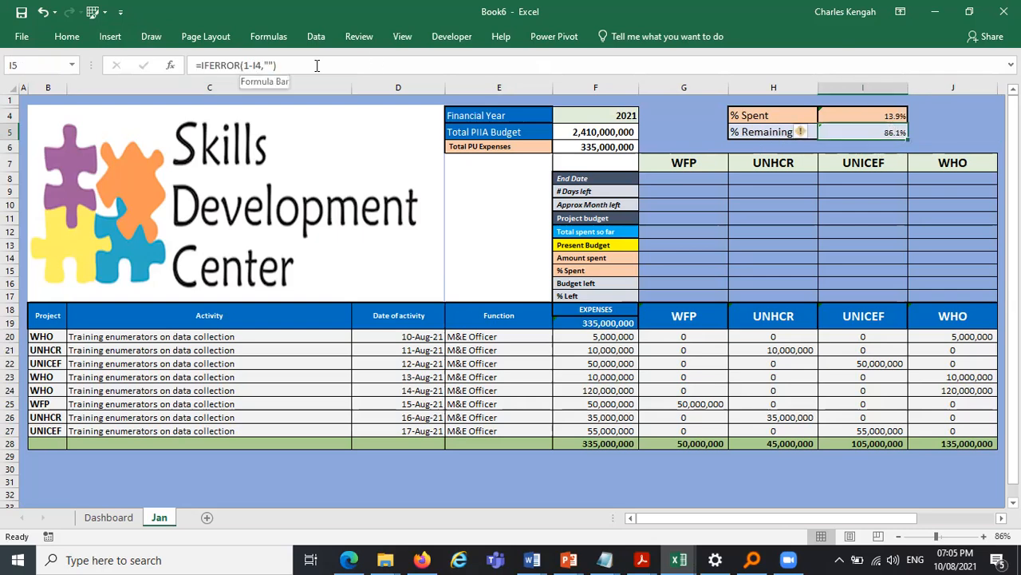
click(944, 120)
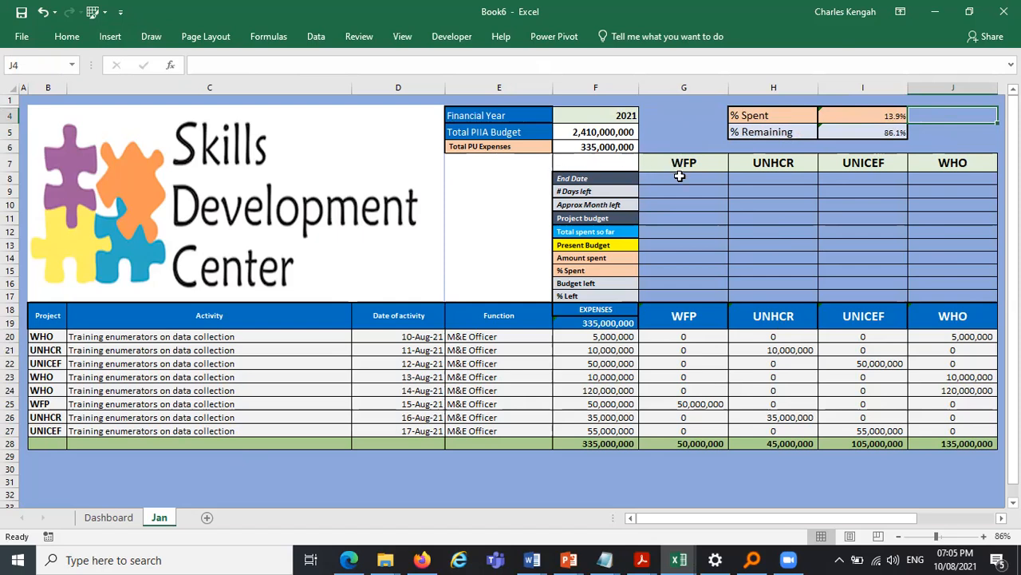
drag(679, 176, 676, 299)
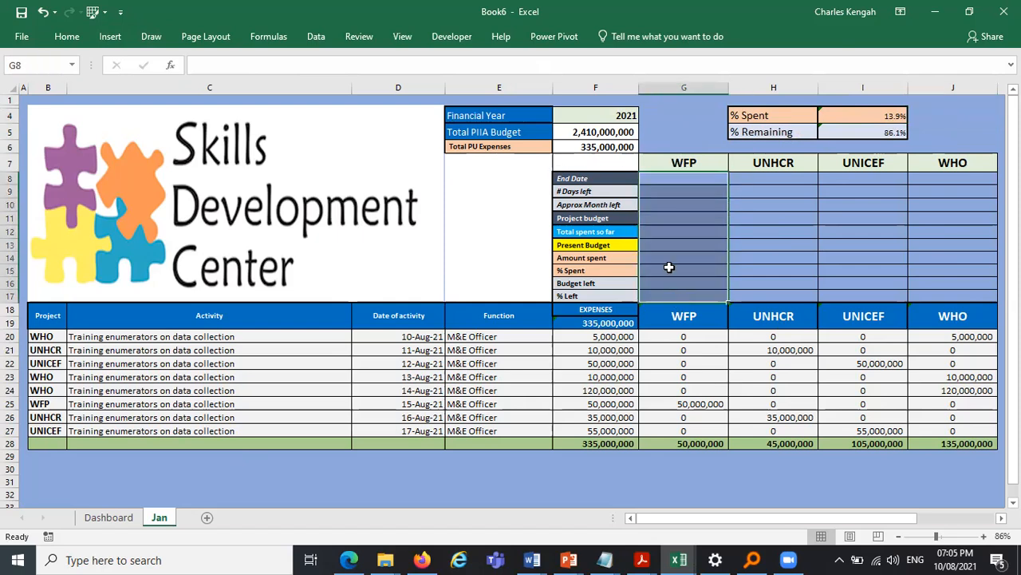
click(681, 179)
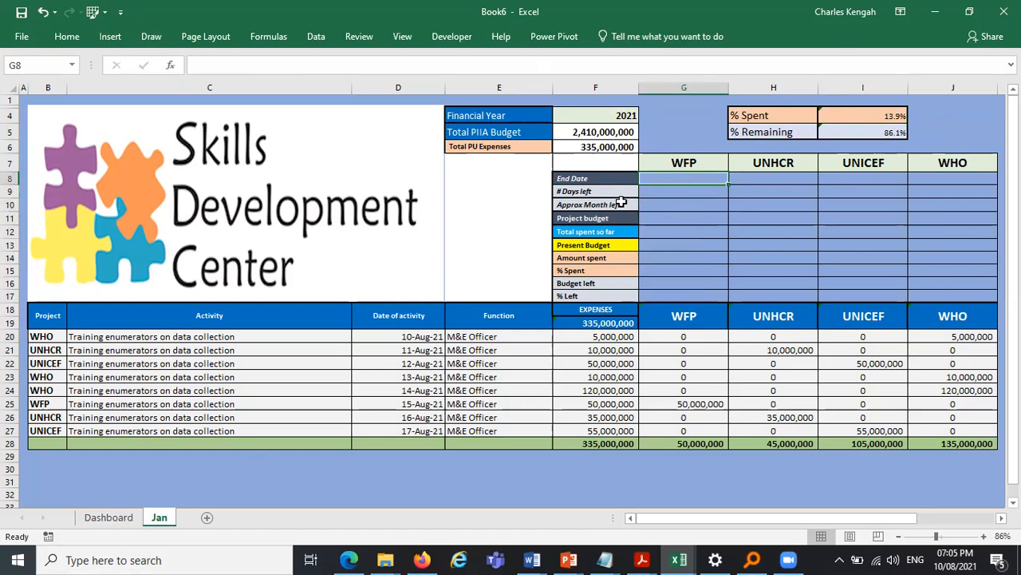
text(=)
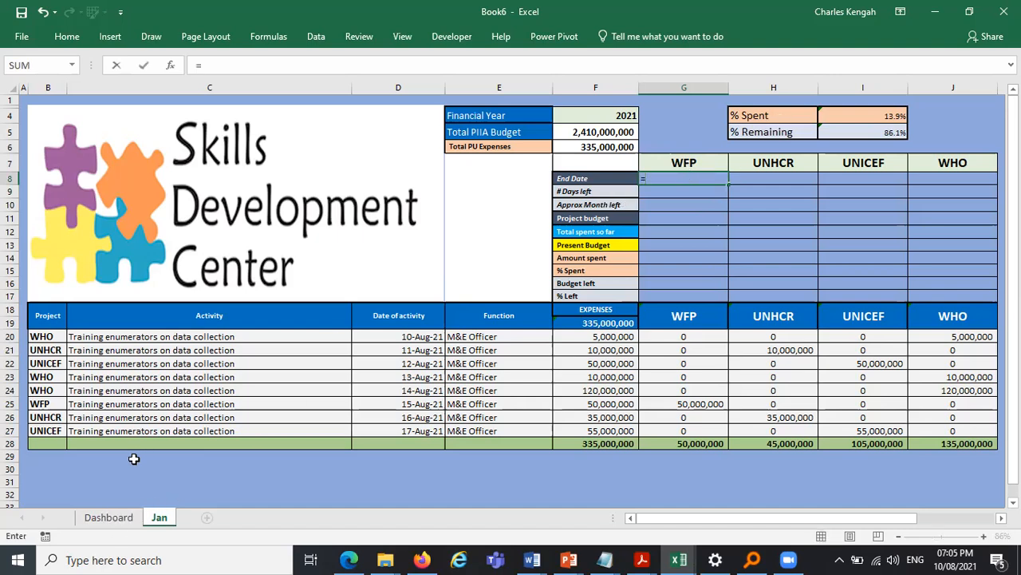
click(109, 519)
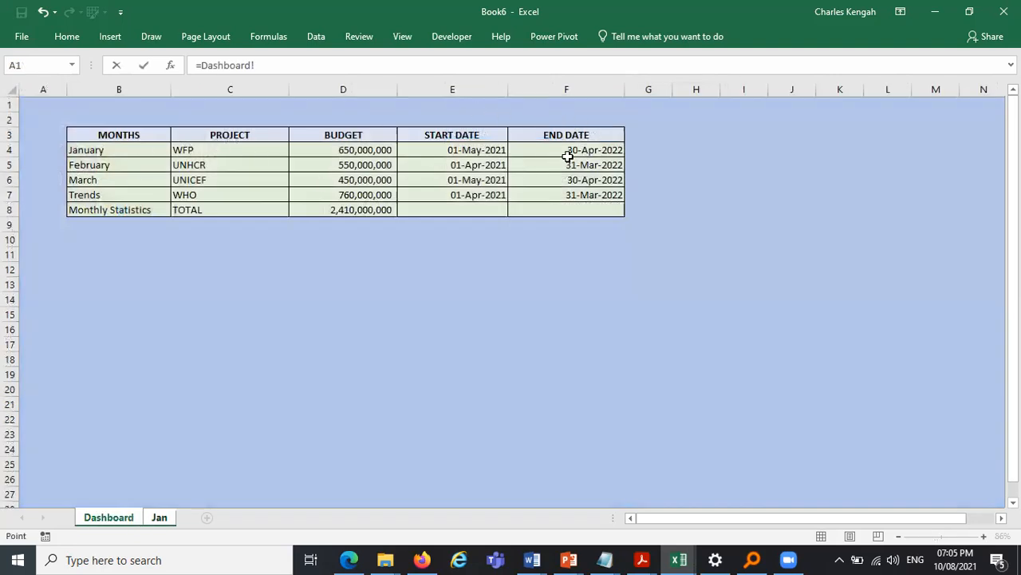
click(591, 149)
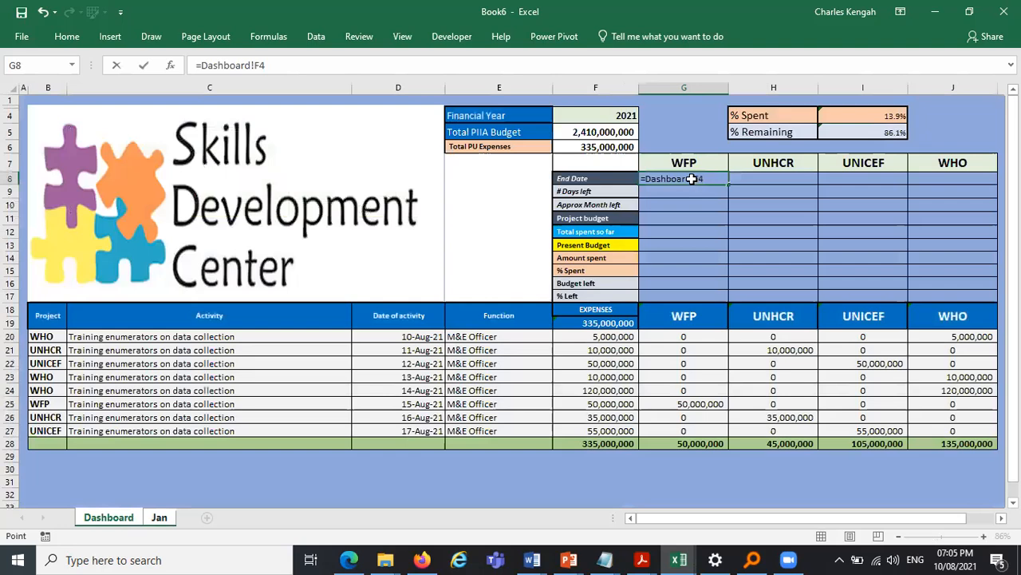
key(Return)
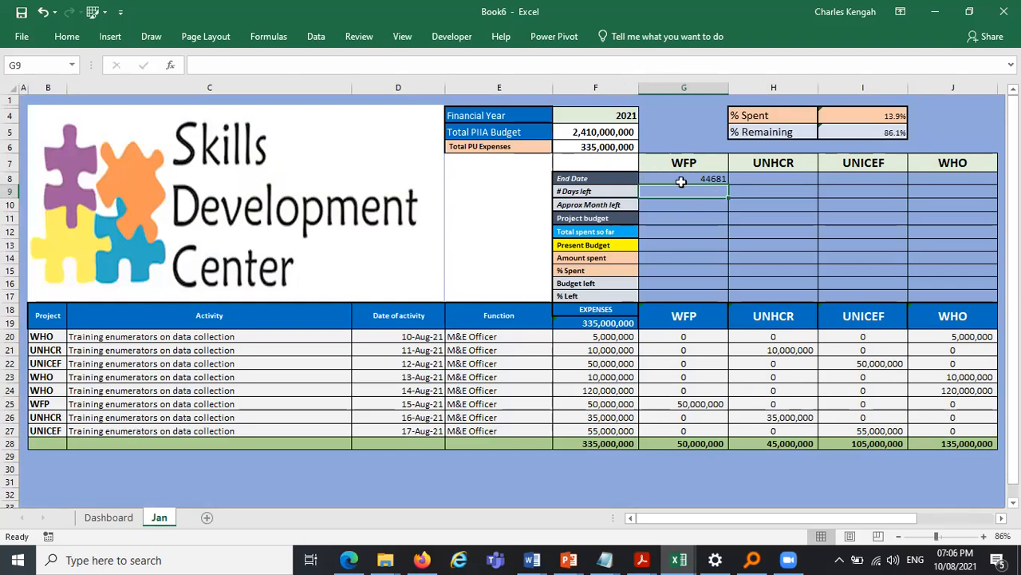
- Apply the custom date format dd-mmm-yyyy to the End Date row G8:J8
drag(676, 176, 954, 178)
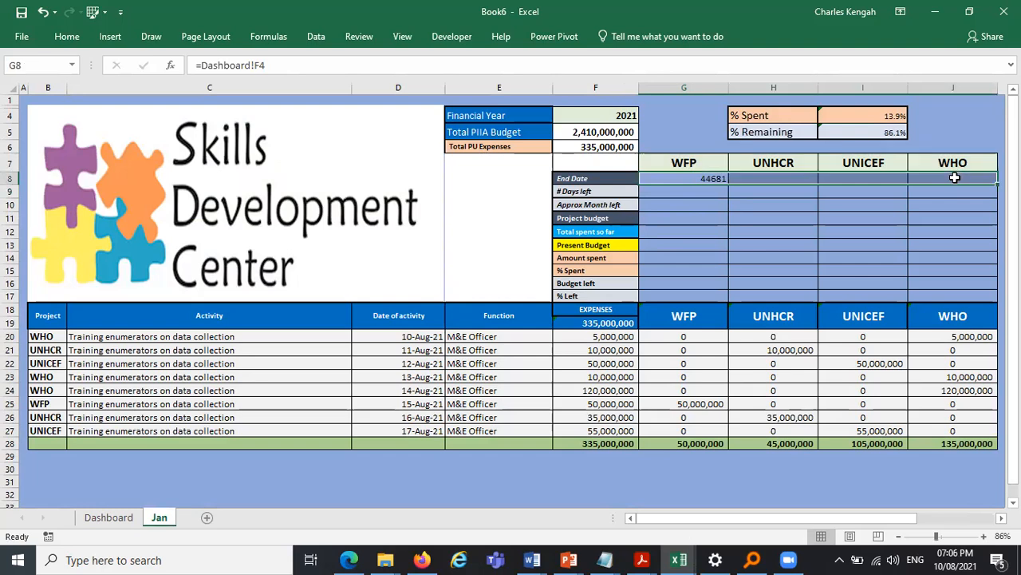
click(75, 41)
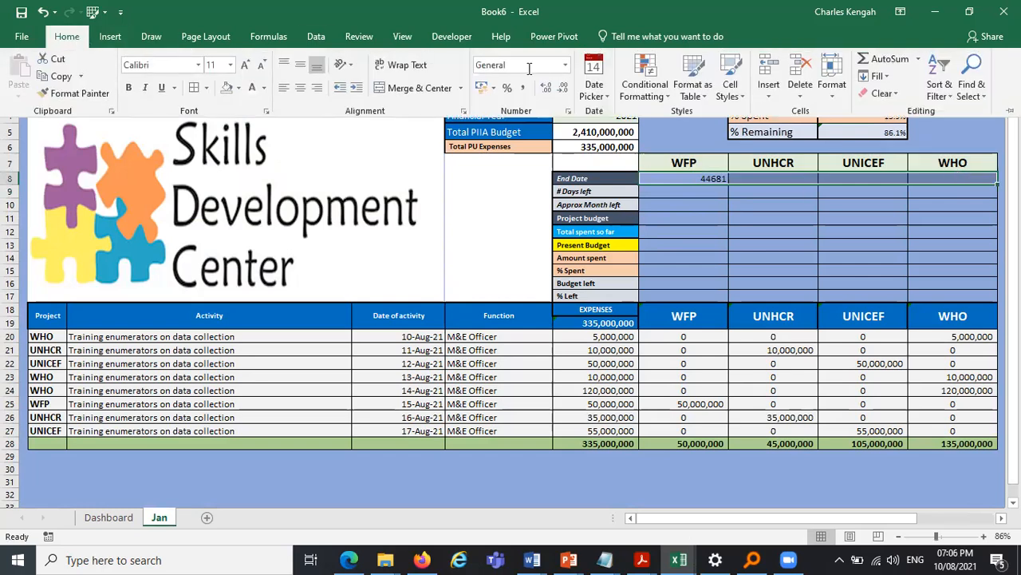
click(568, 112)
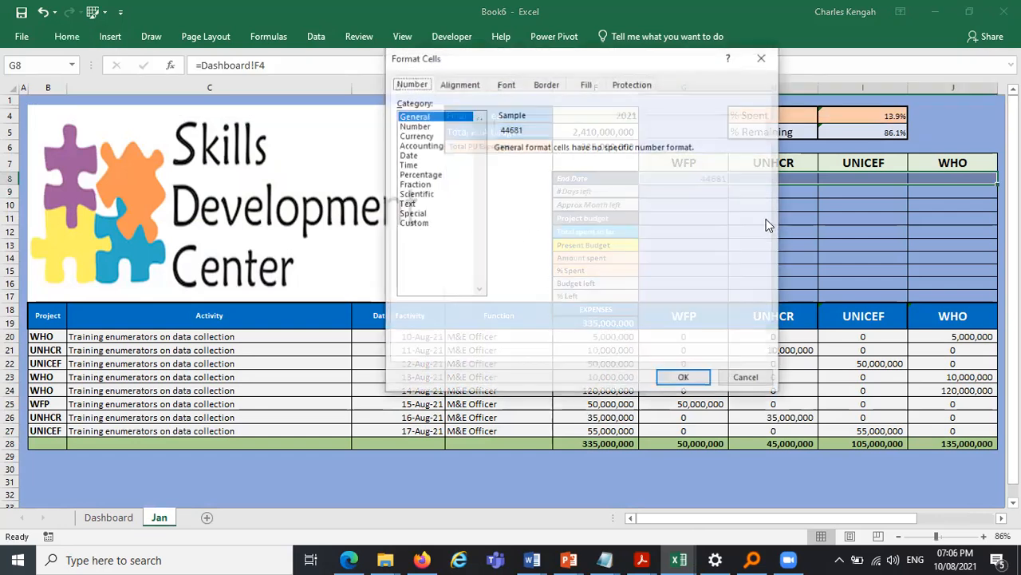
click(414, 223)
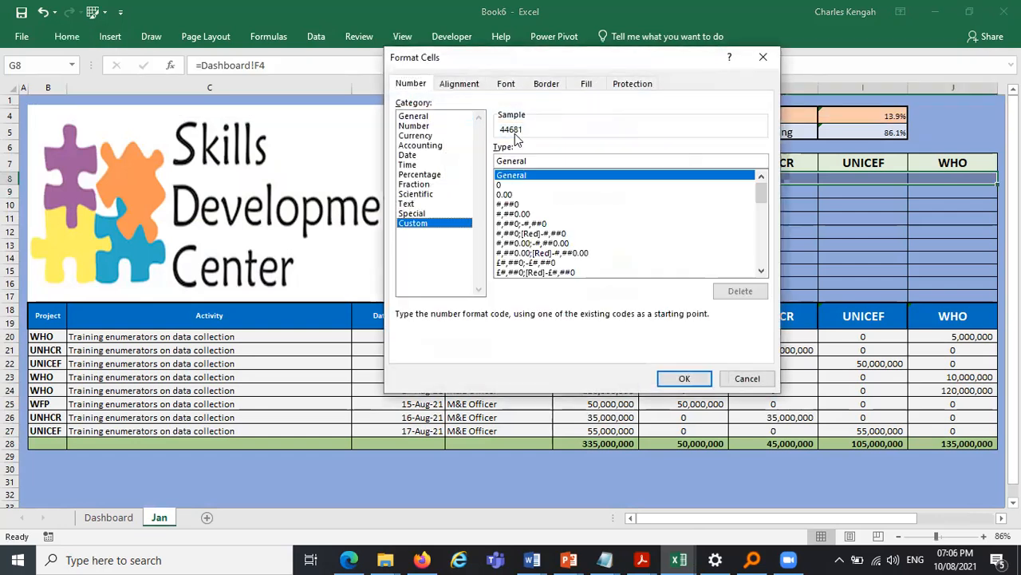
scroll(545, 184, down, 7)
click(543, 176)
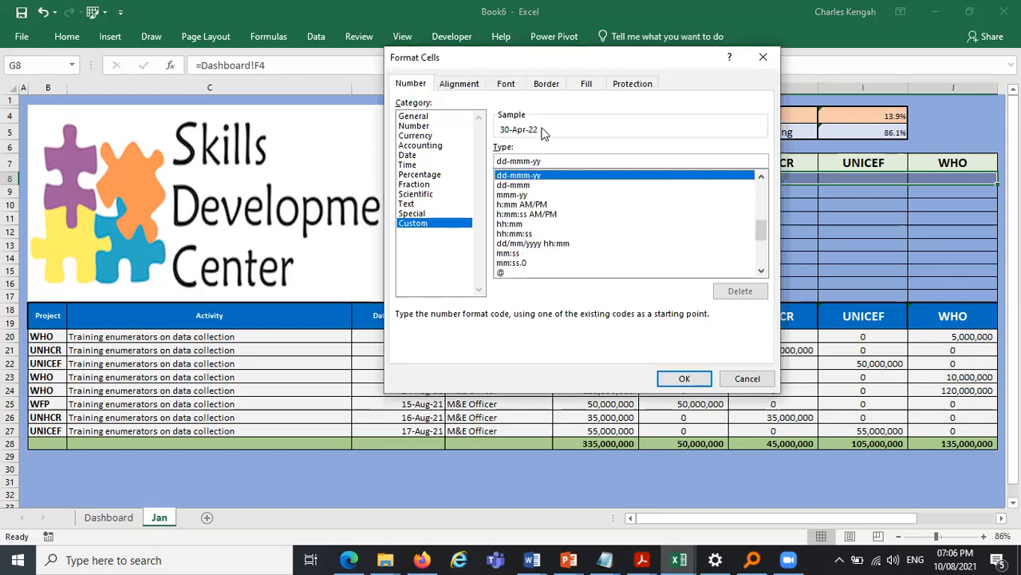
click(543, 161)
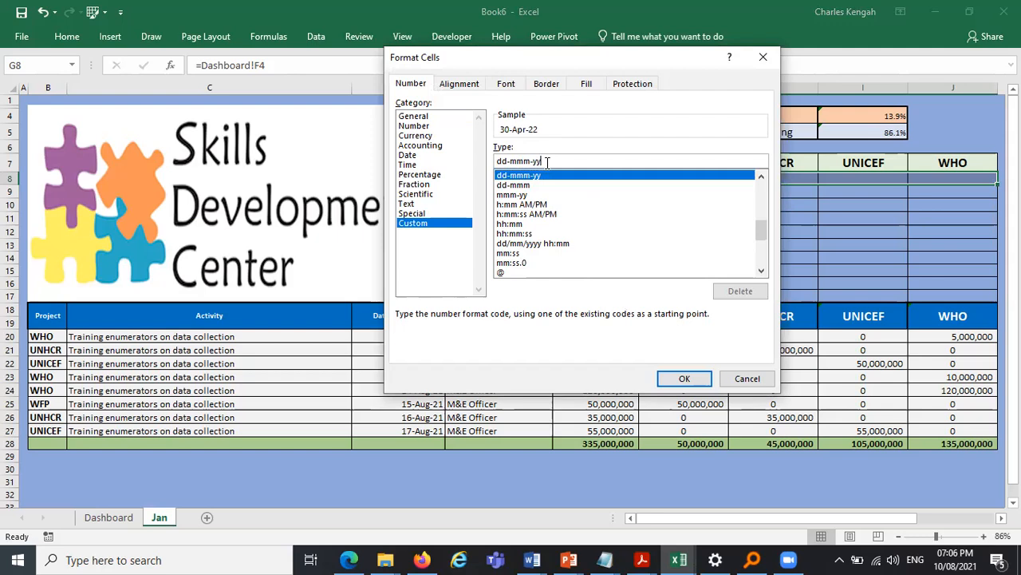
text(yy)
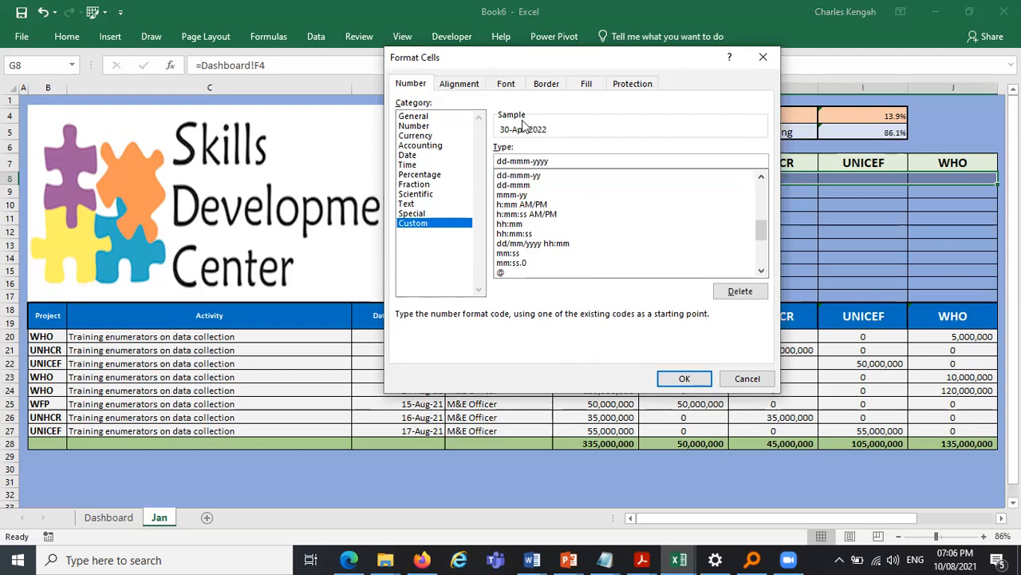
click(685, 379)
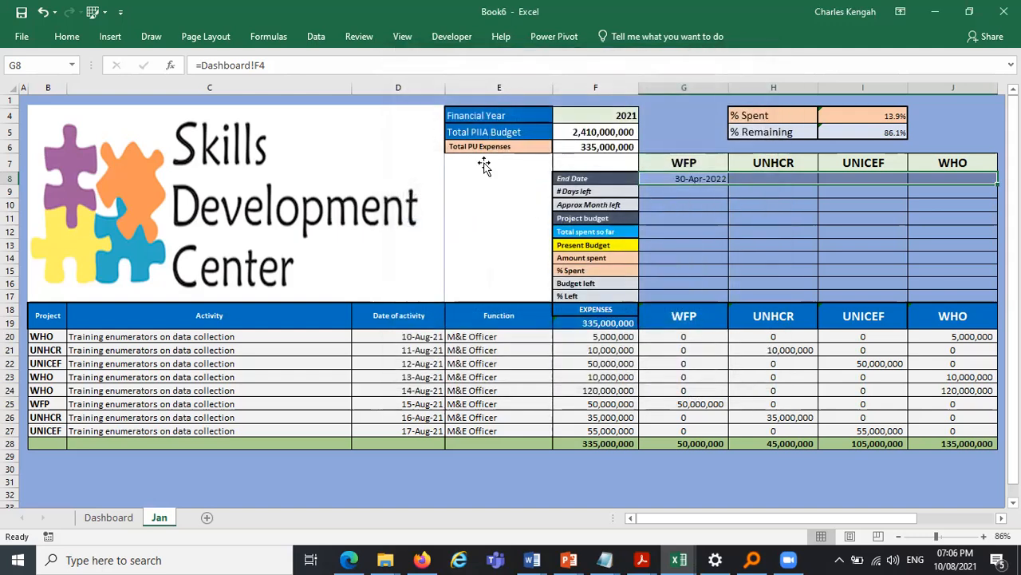
- Increase the font size of WFP's End Date in G8 to 14
click(82, 35)
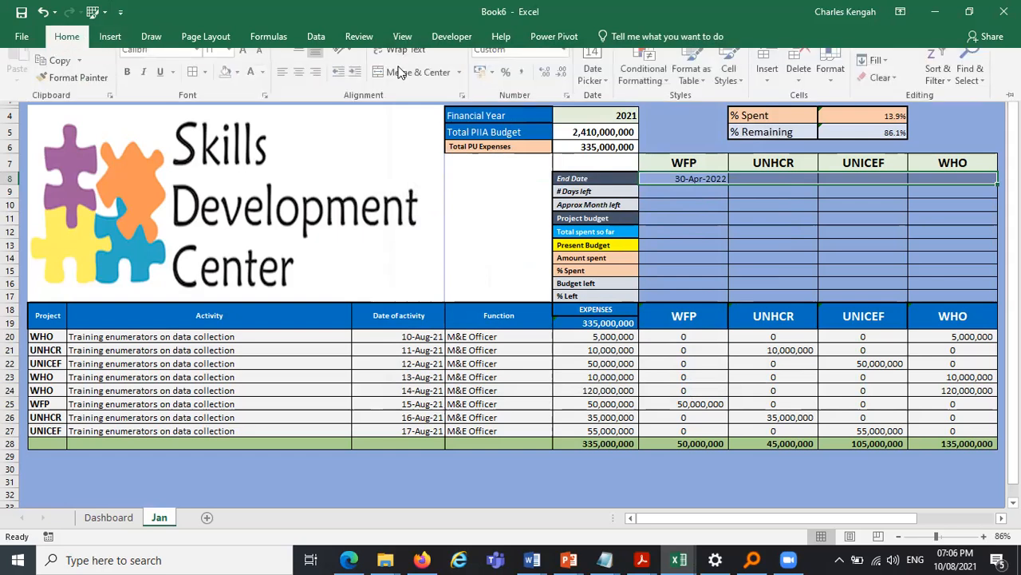
click(245, 64)
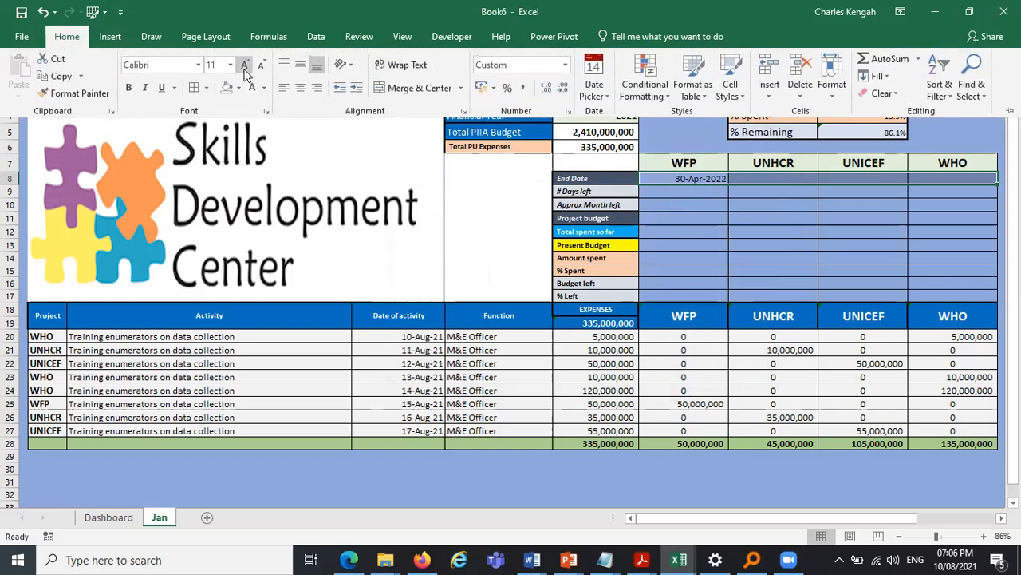
click(768, 177)
click(768, 178)
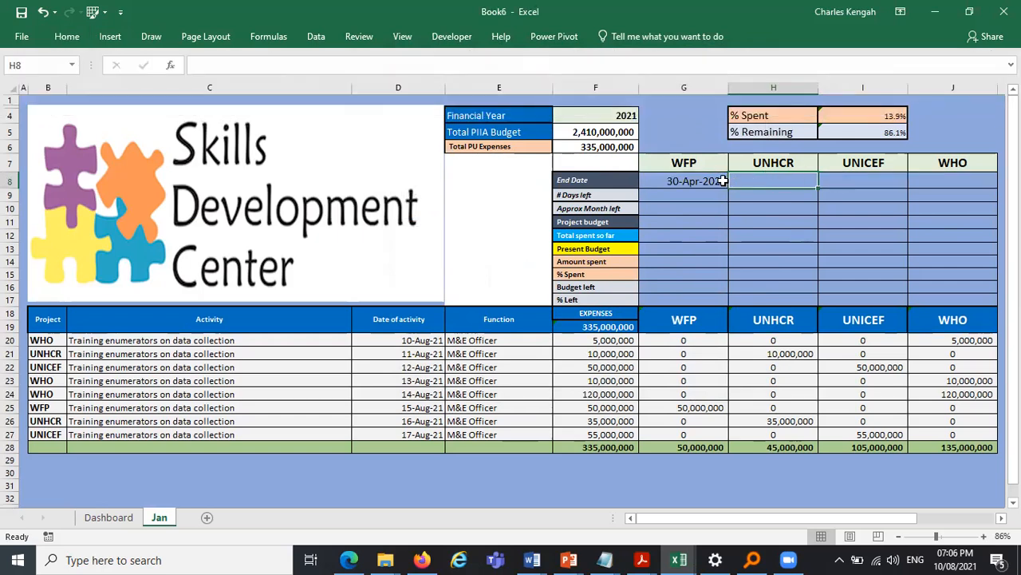
- Copy G8's formatting onto the End Date cells H8:J8 with Format Painter
key(Left)
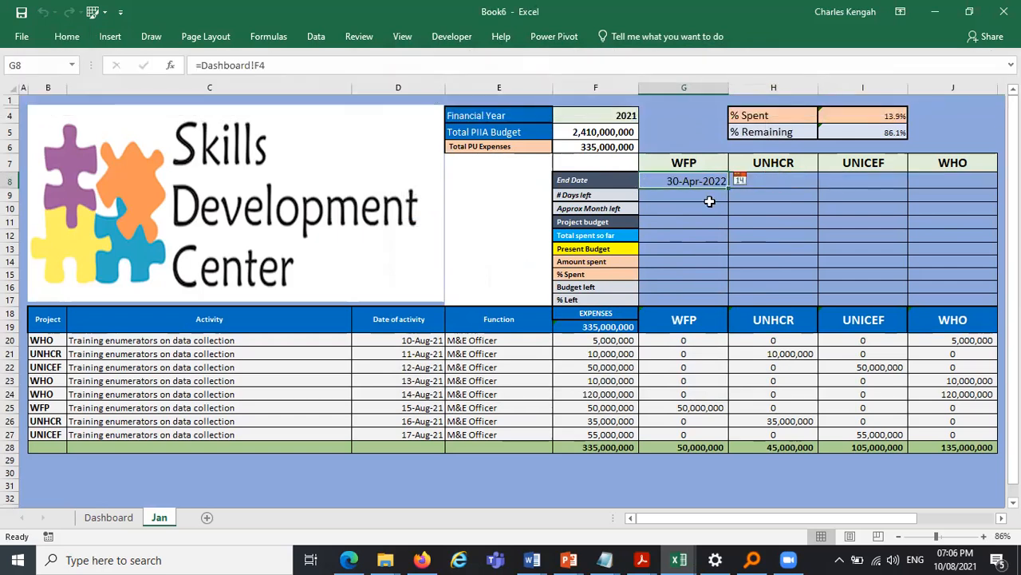
click(763, 262)
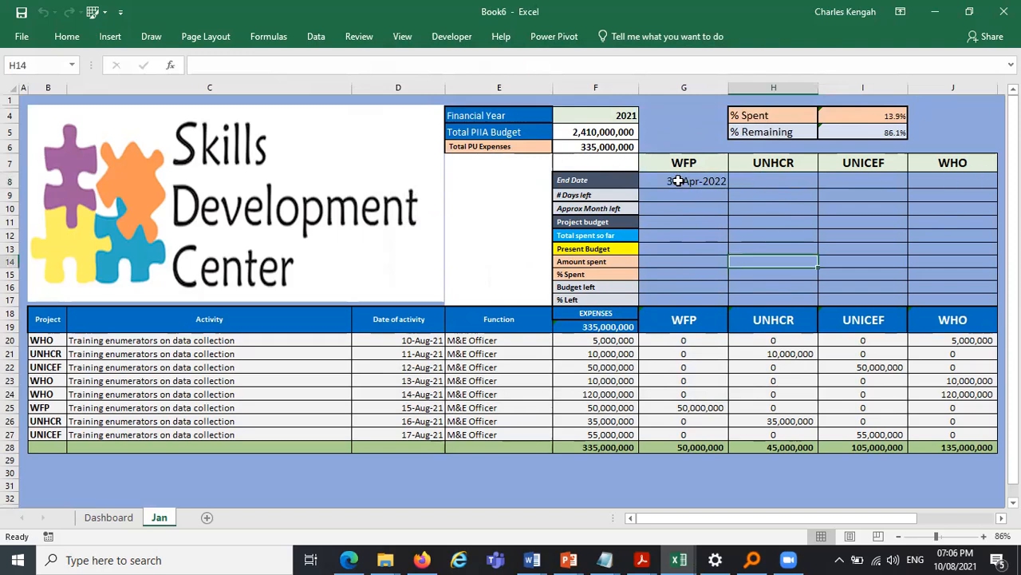
click(703, 181)
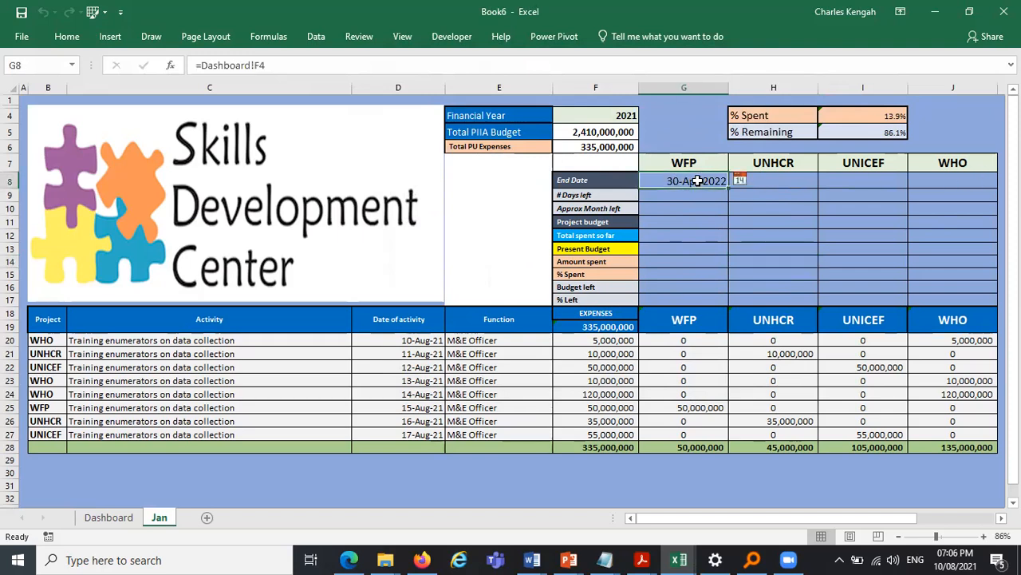
click(67, 37)
click(86, 89)
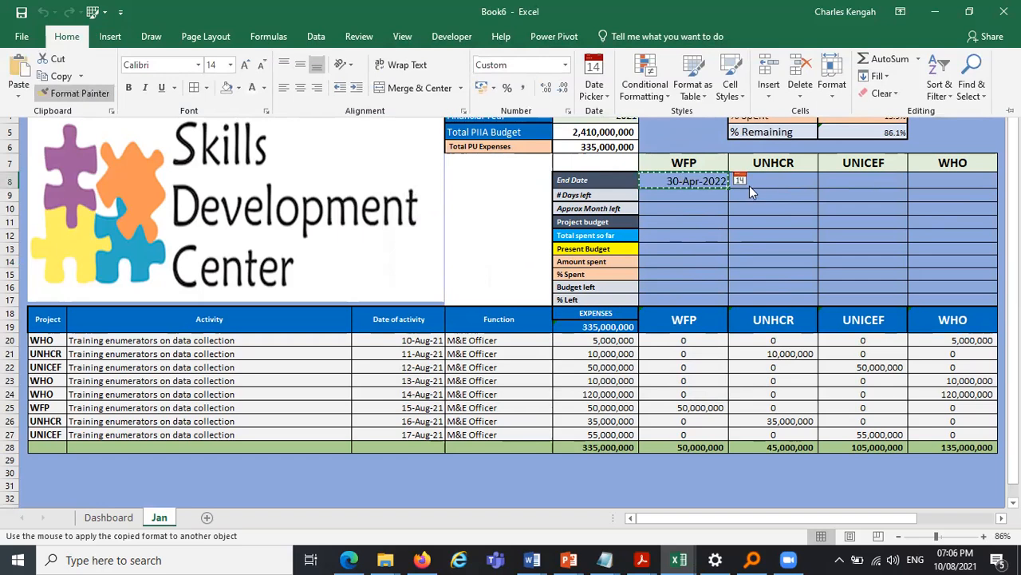
mouse_move(772, 180)
mouse_down()
mouse_move(923, 169)
mouse_move(963, 179)
mouse_up()
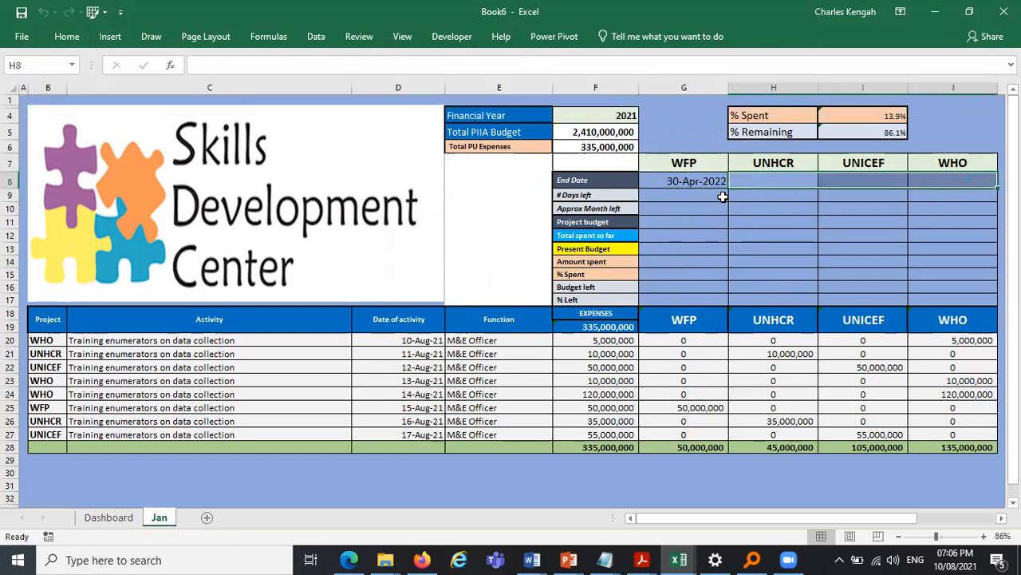
- Link UNHCR's End Date in H8 to the end date in F5 of the Dashboard sheet
click(748, 184)
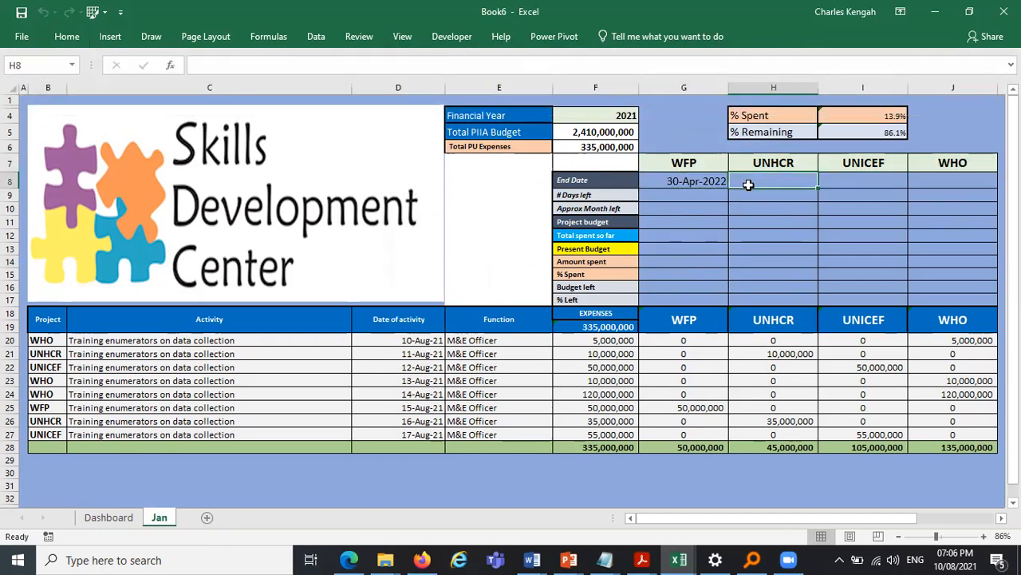
text(=)
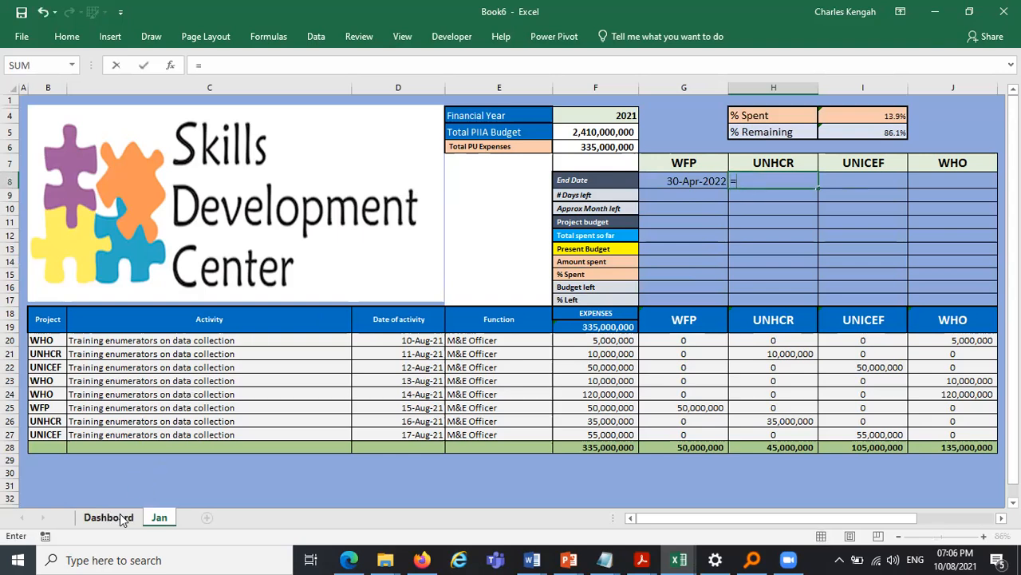
click(112, 517)
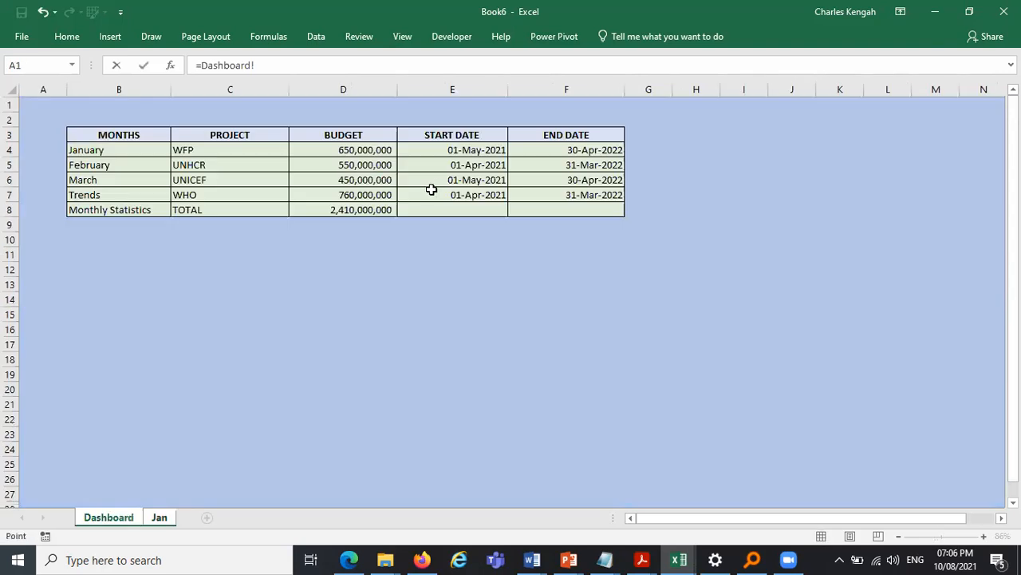
click(594, 165)
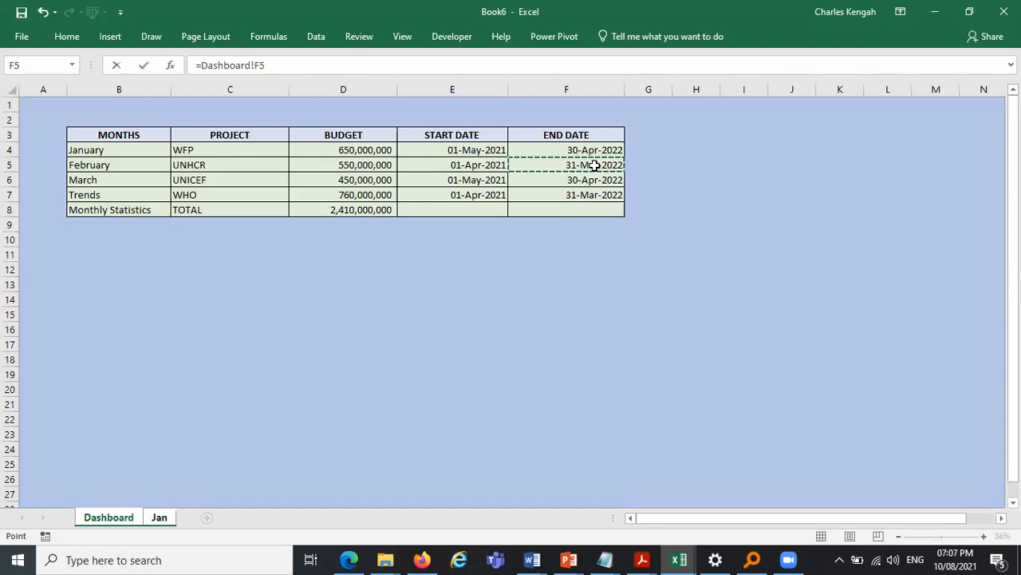
key(Return)
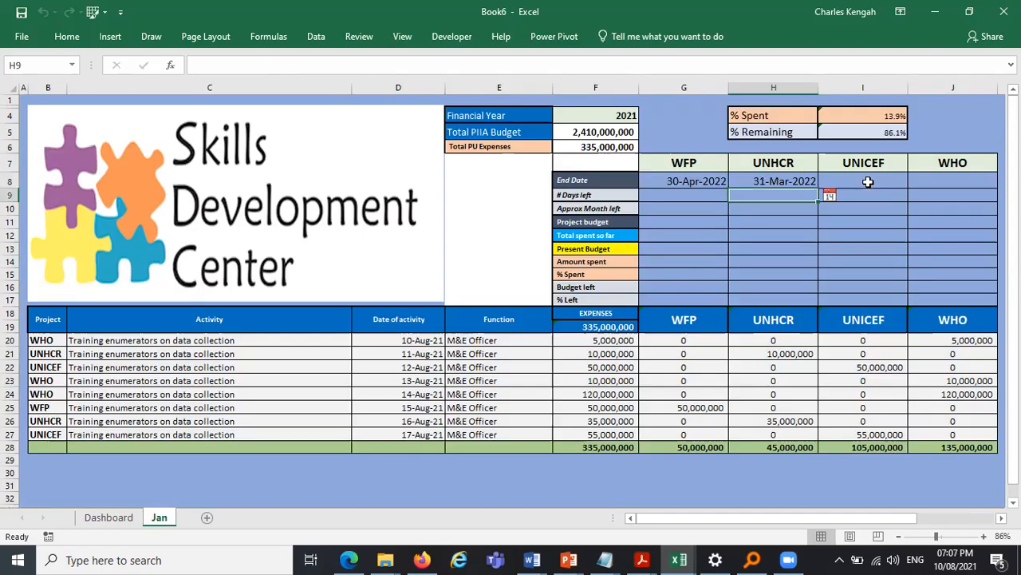
- Link UNICEF's and WHO's End Dates in I8 and J8 to Dashboard cells F6 and F7
click(868, 182)
text(=)
click(118, 517)
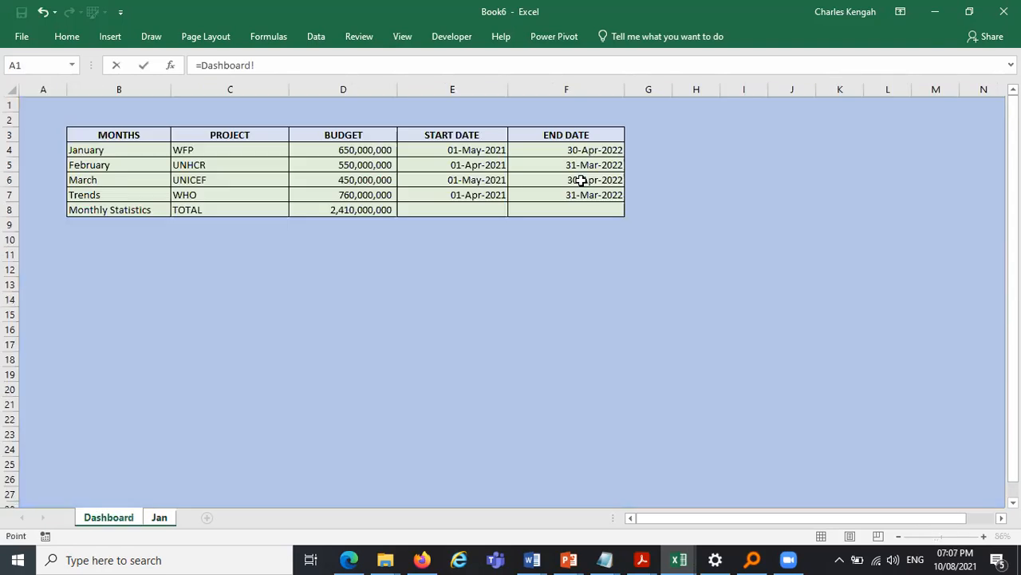
click(581, 180)
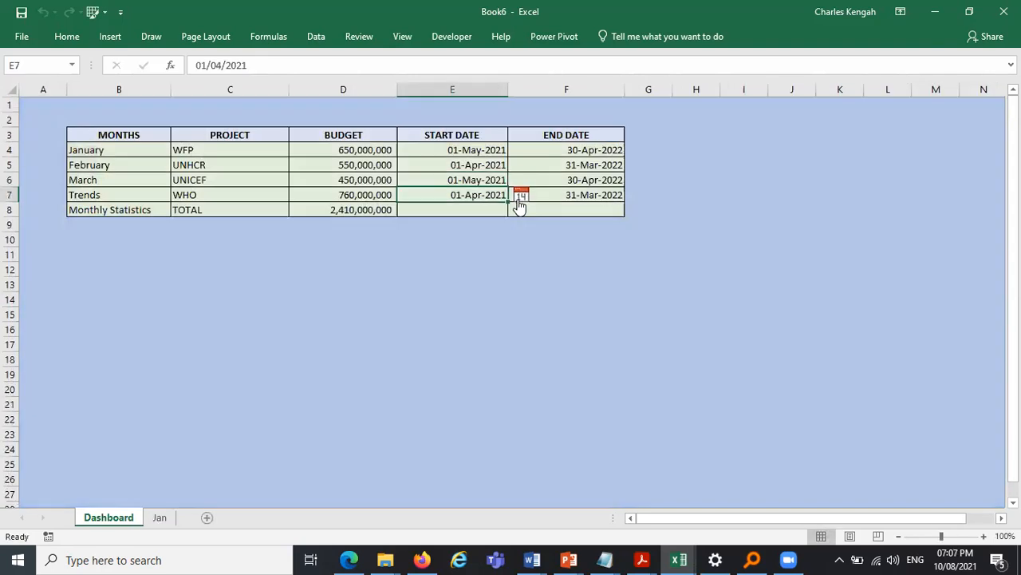
- On the Dashboard, change WHO's start date in E7 to 01-Jan-2021 using the date picker
click(520, 196)
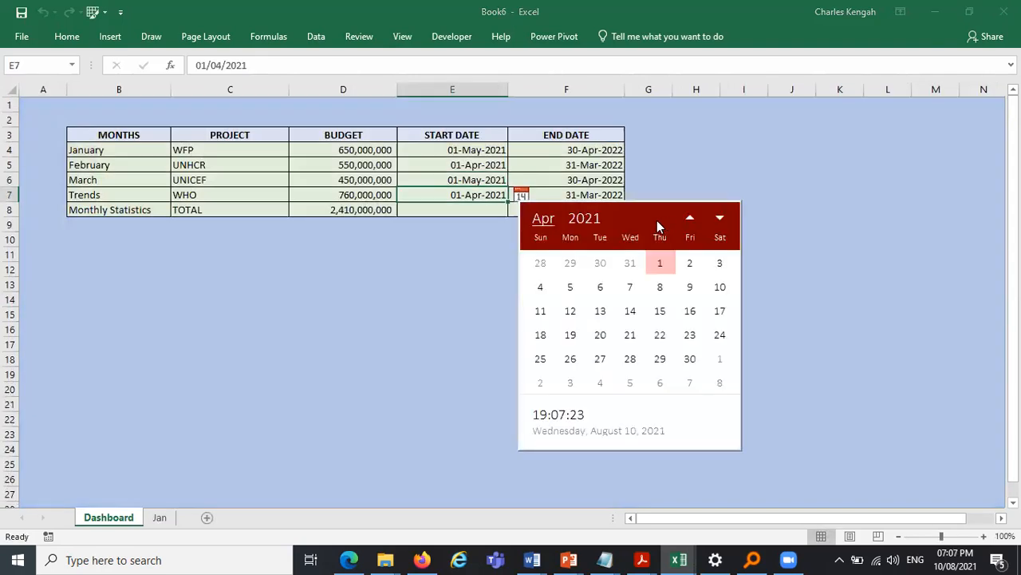
click(545, 222)
click(563, 265)
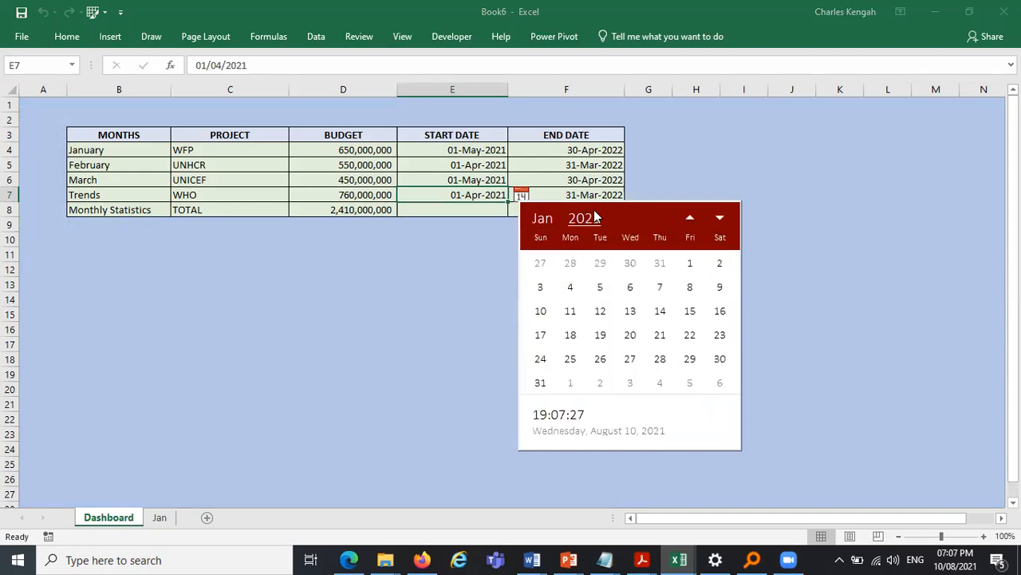
click(697, 273)
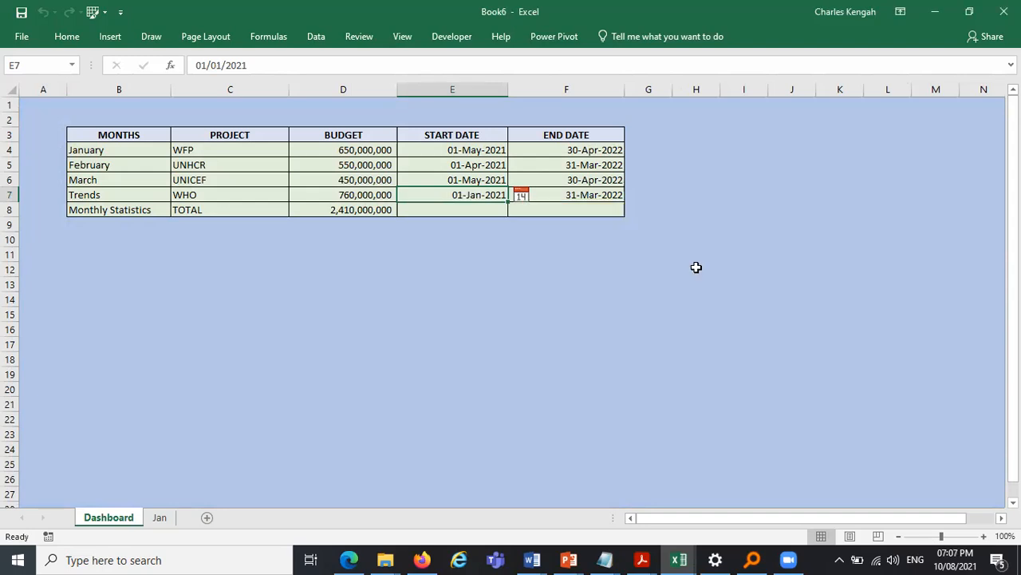
- Change WHO's end date in F7 to 31-Dec-2021 using the date picker
click(578, 196)
click(638, 196)
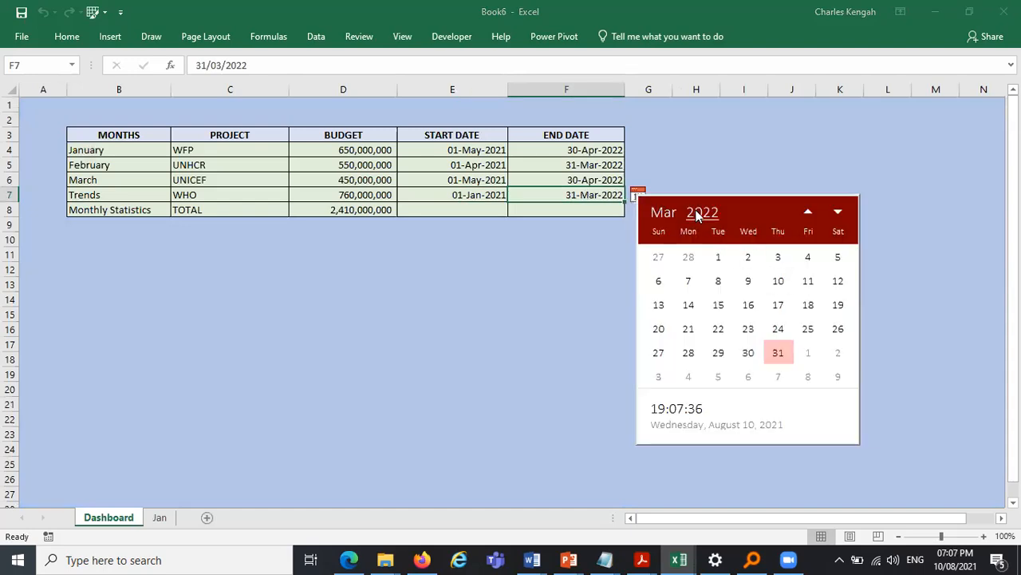
click(662, 213)
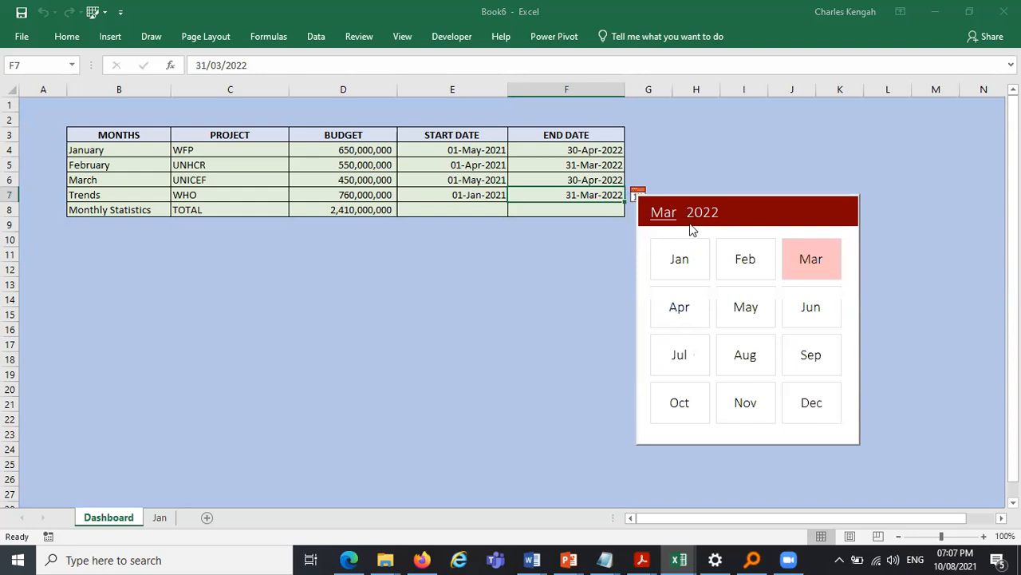
click(812, 403)
click(707, 217)
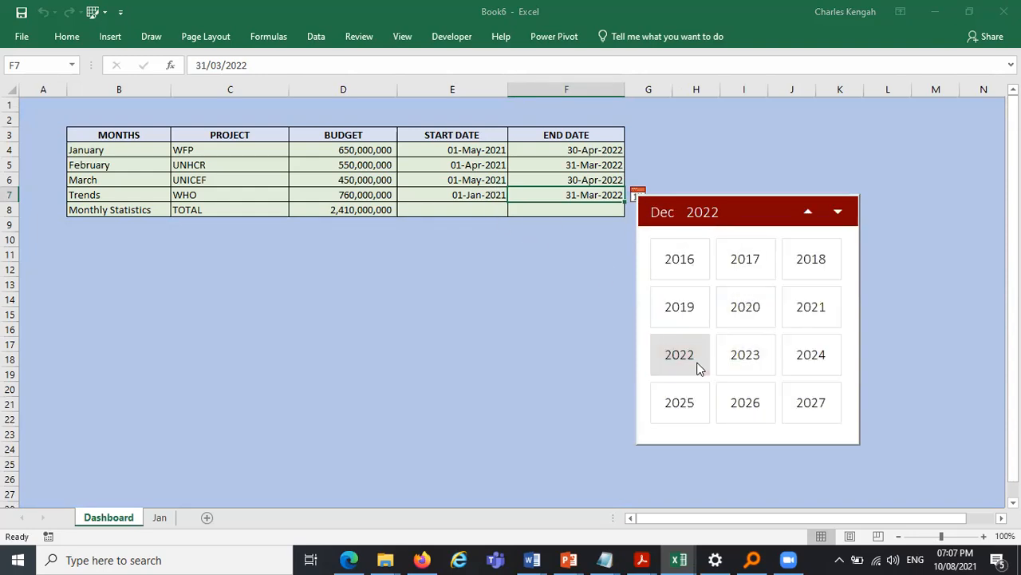
click(814, 320)
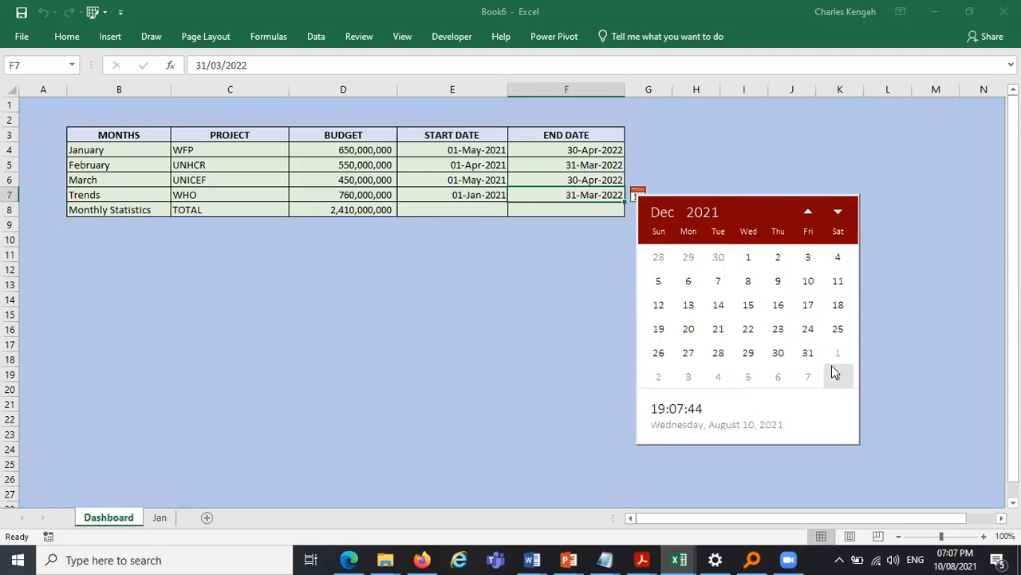
click(804, 352)
click(667, 279)
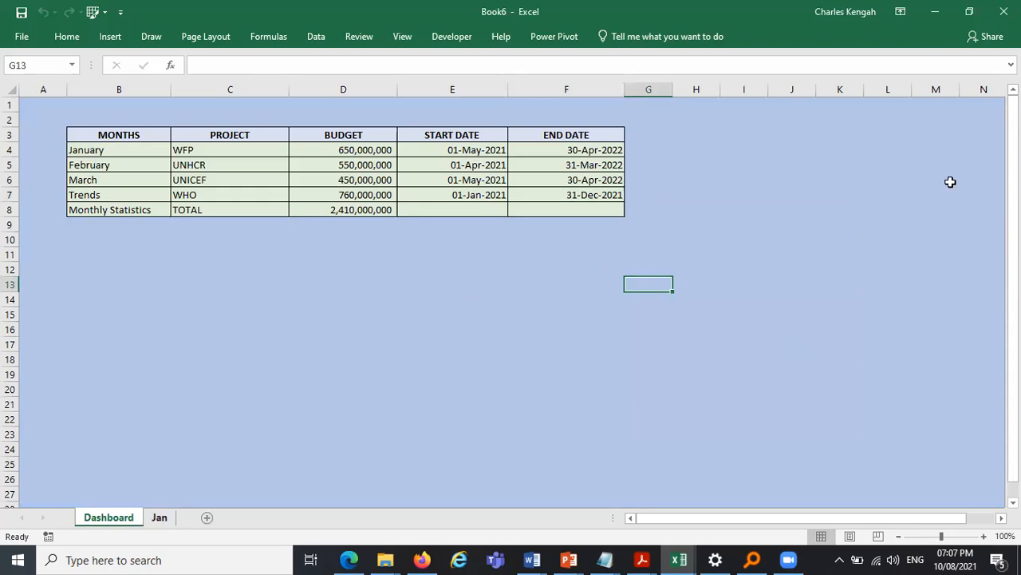
key(ctrl+Page_Down)
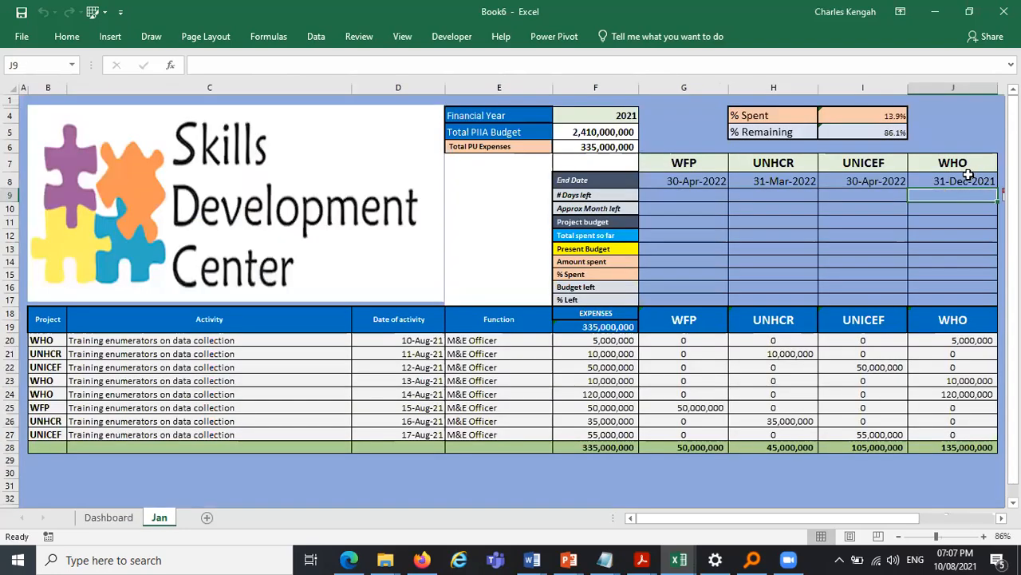
click(657, 196)
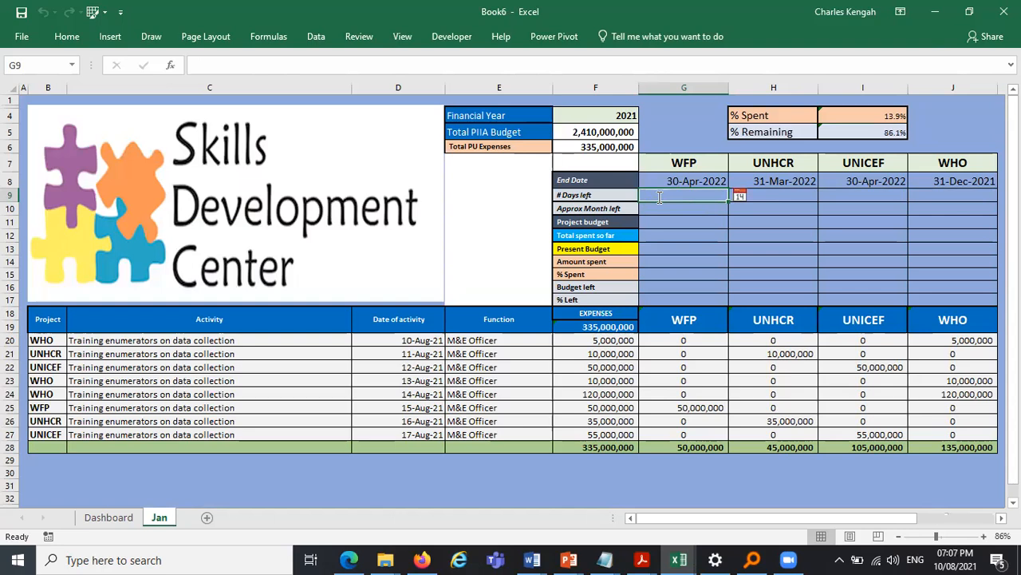
text(=)
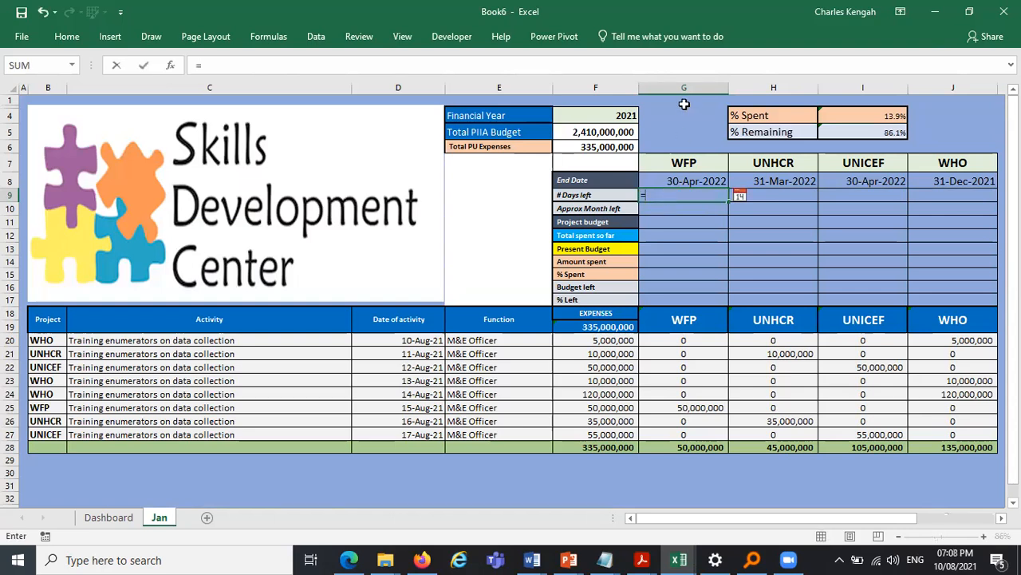
click(689, 177)
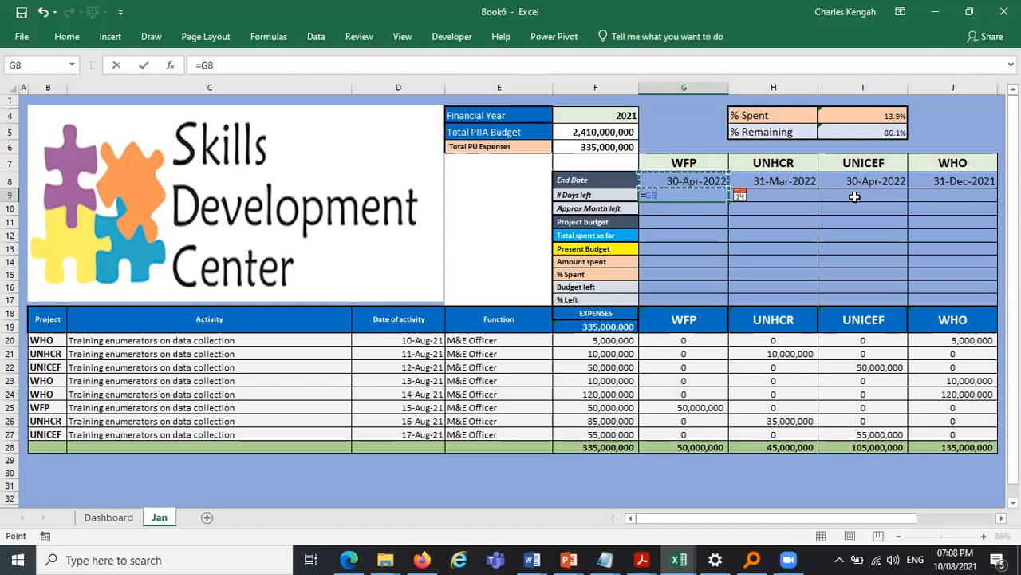
click(911, 195)
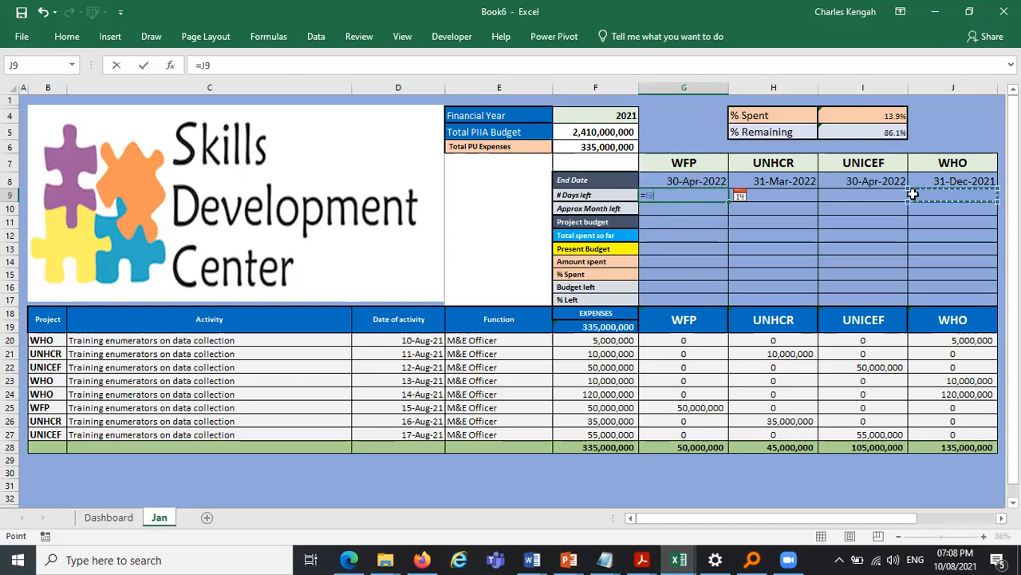
key(Escape)
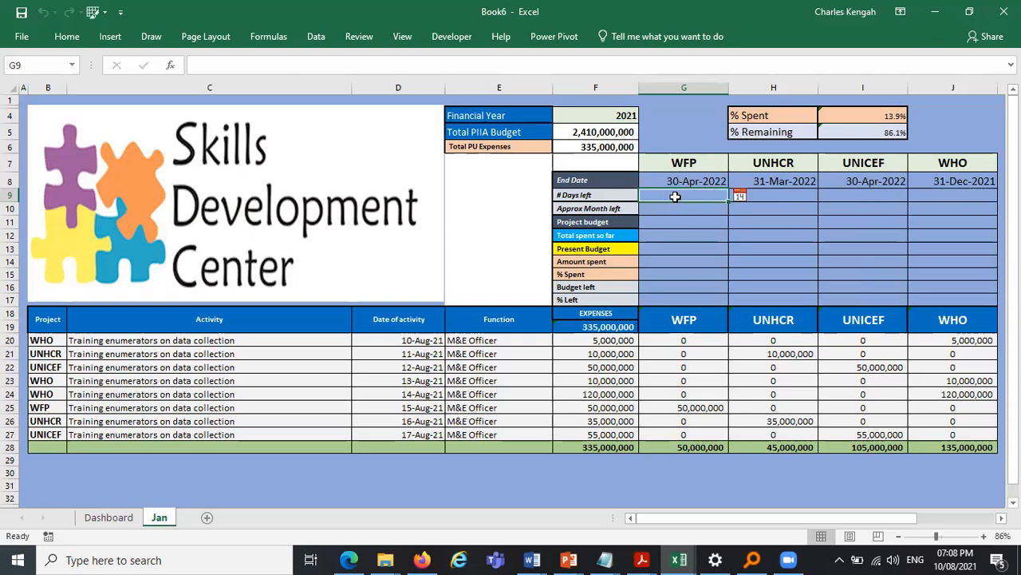
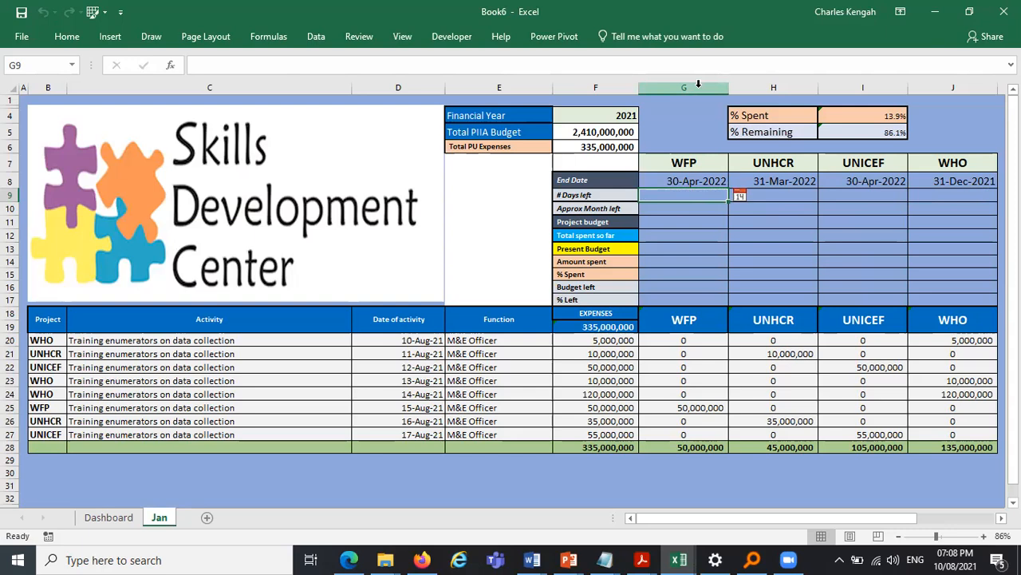
- In G9, enter a formula giving WFP's days left as the end date in G$8 minus TODAY()
text(=)
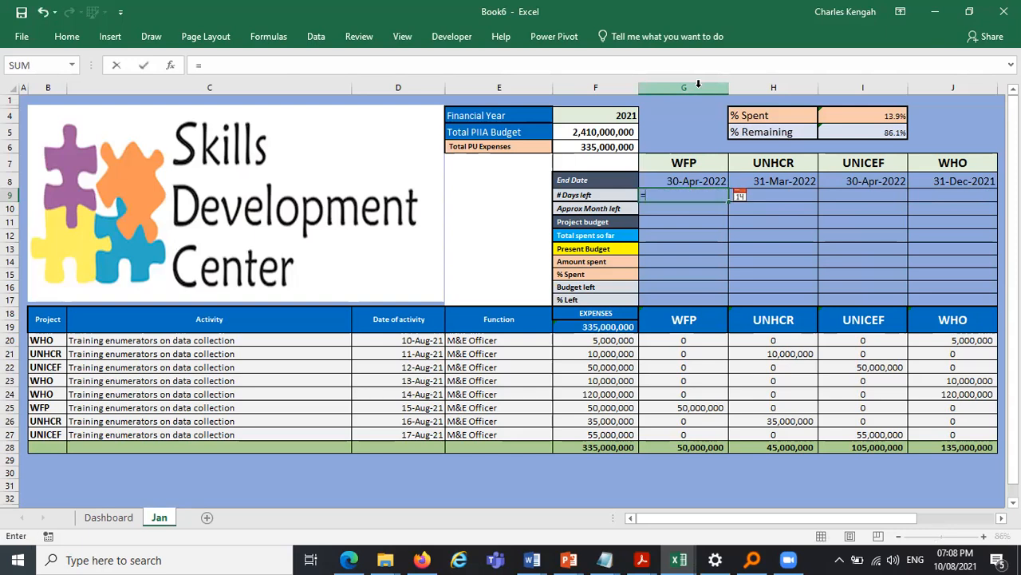
click(681, 178)
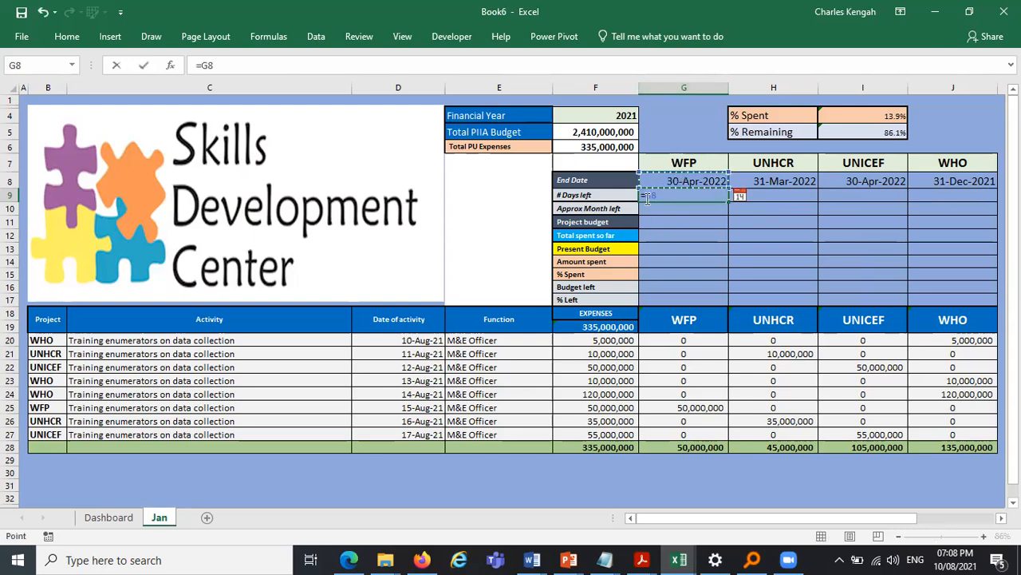
key(F2)
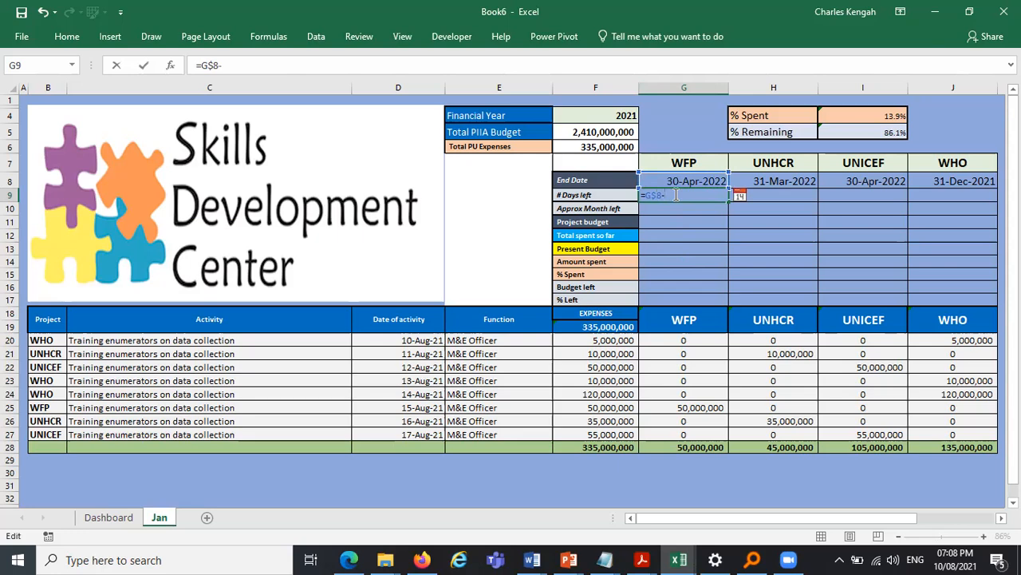
text(to)
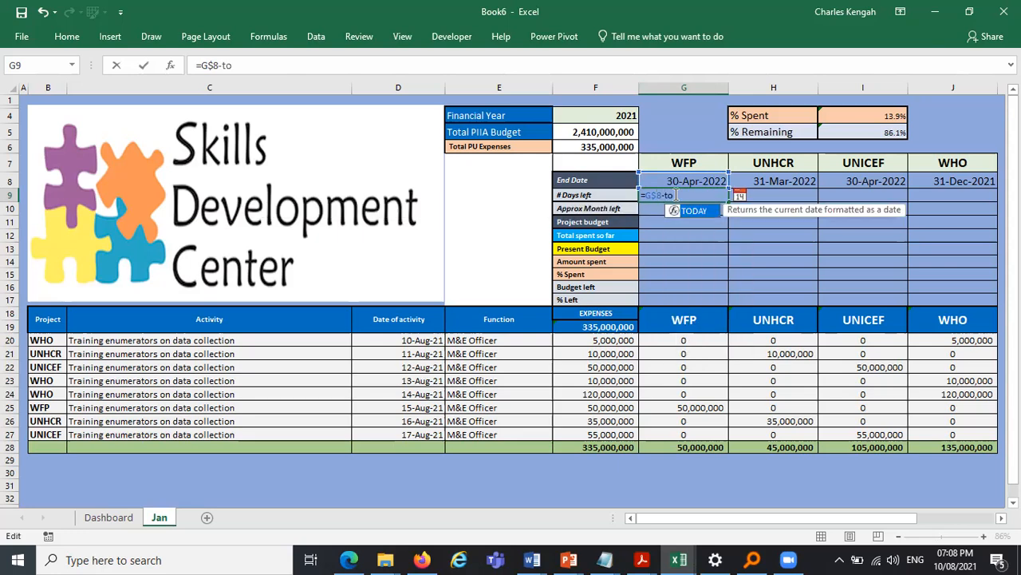
key(Tab)
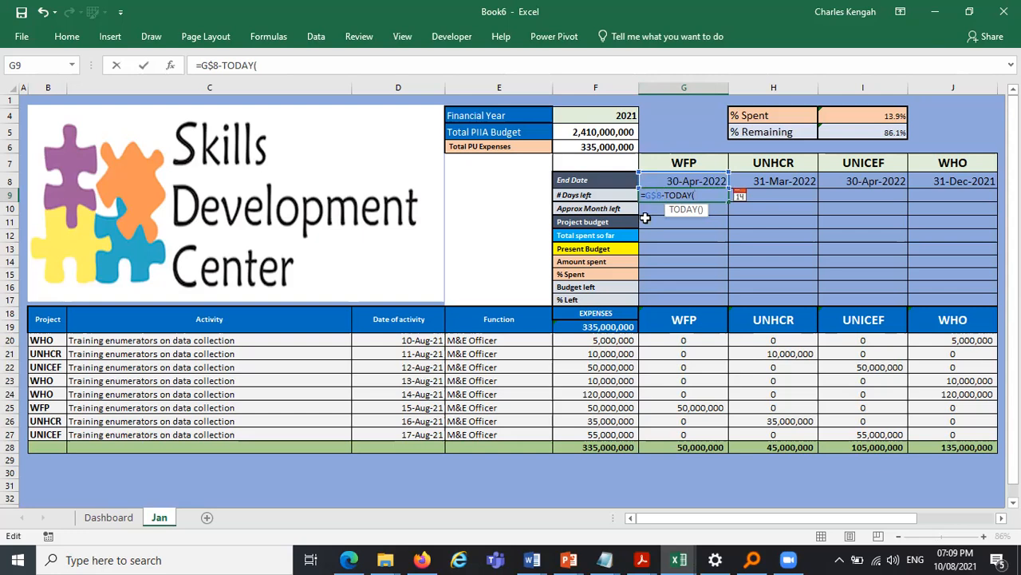
text())
key(Return)
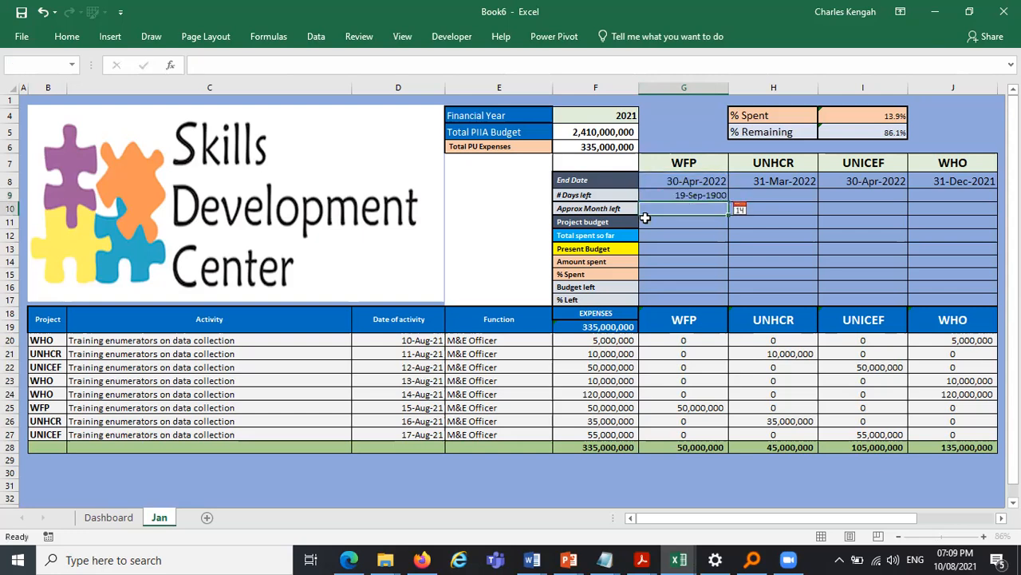
- Format the days-left cell G9 with the General number format
click(708, 197)
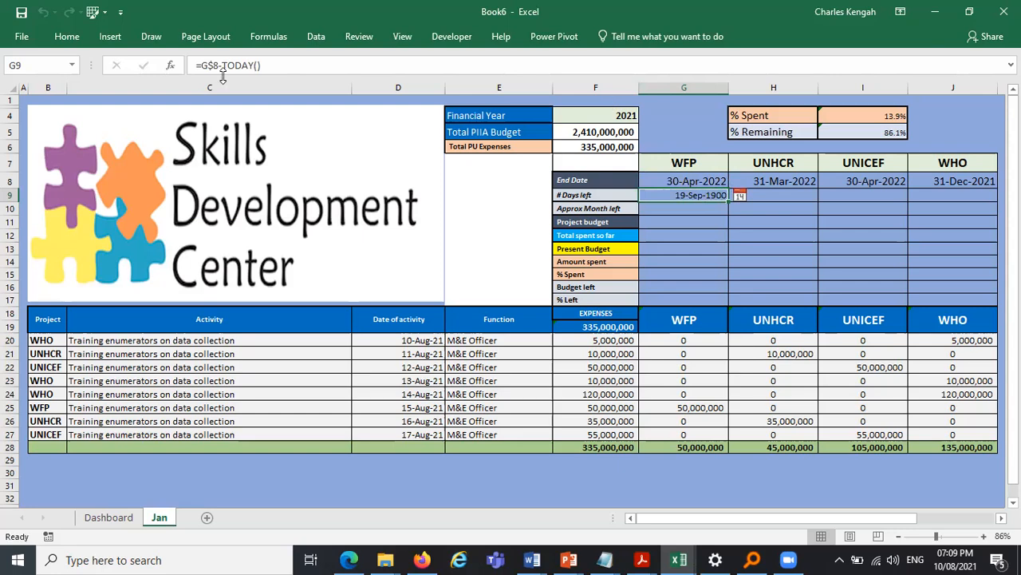
click(68, 36)
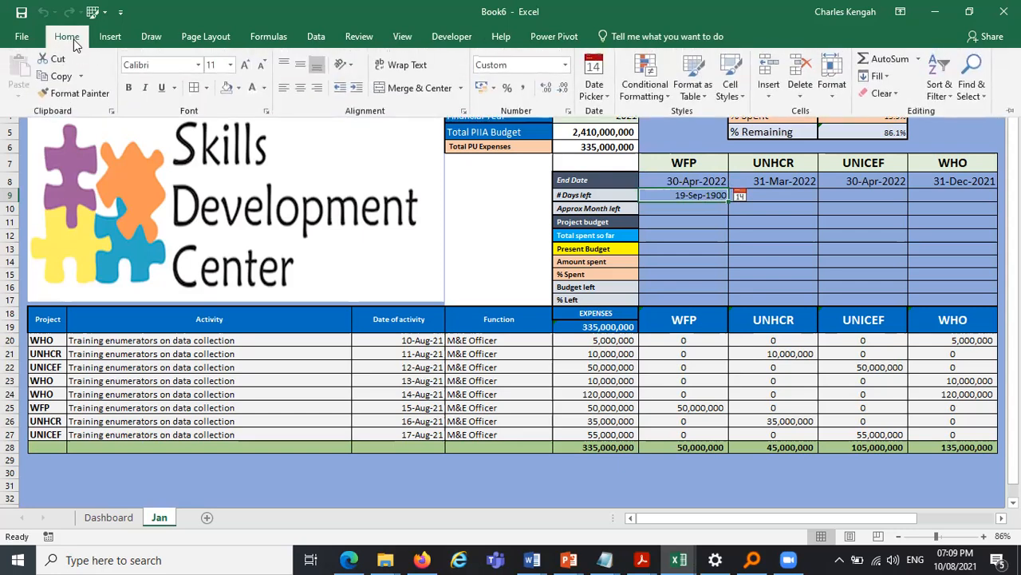
click(565, 66)
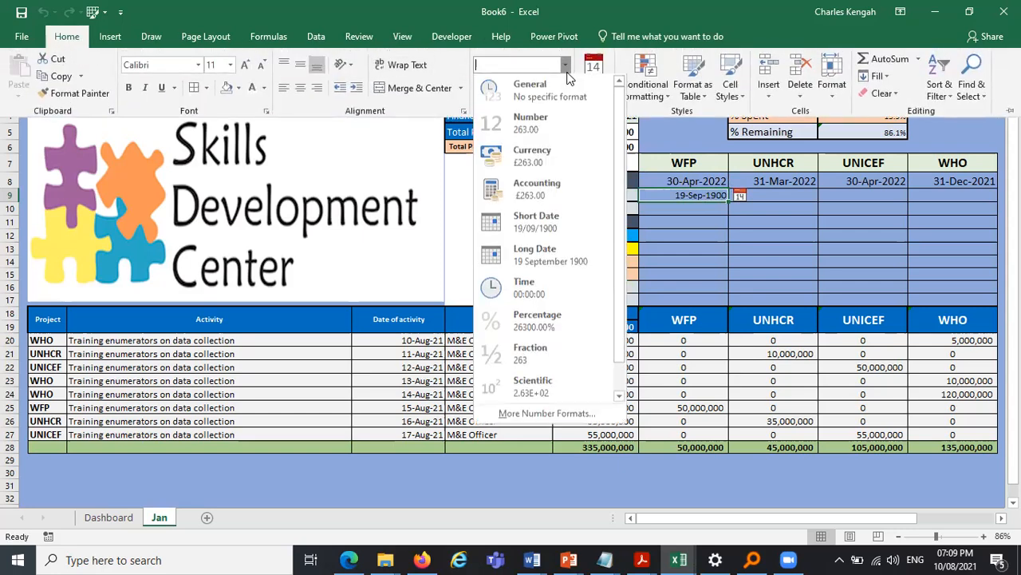
click(556, 88)
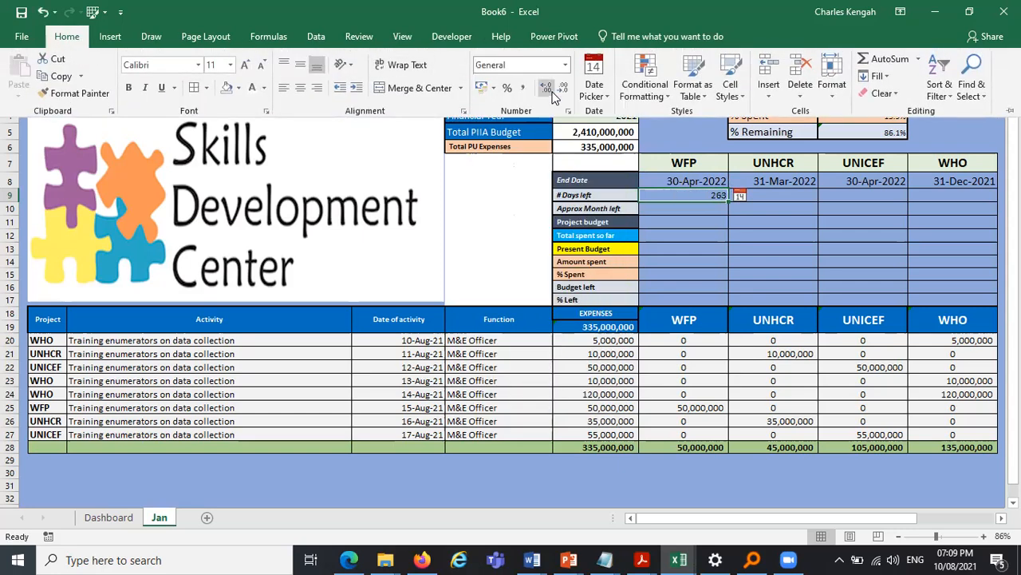
- Enlarge the font of the days-left value in G9 to 14 pt
click(834, 233)
click(770, 198)
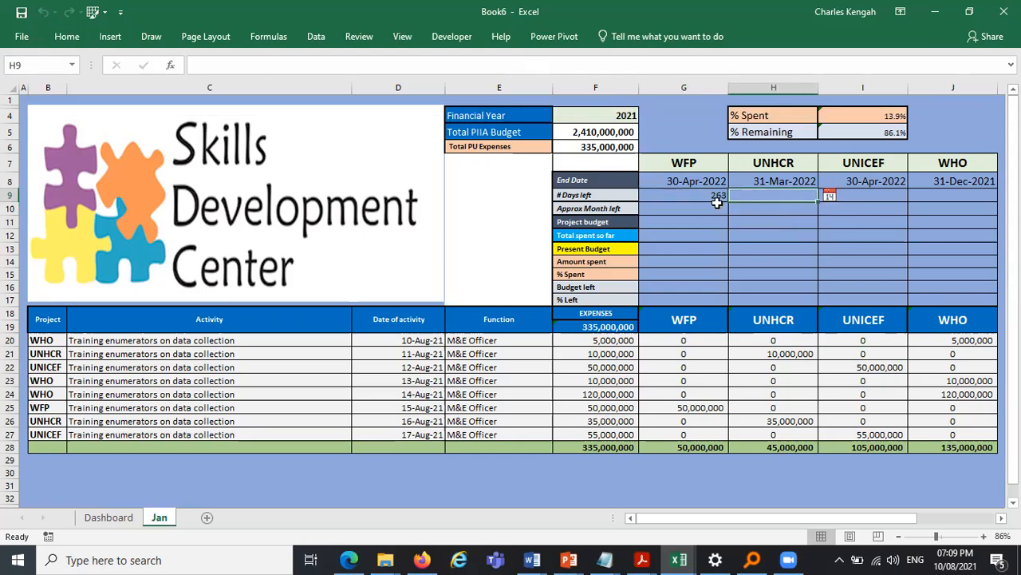
click(718, 199)
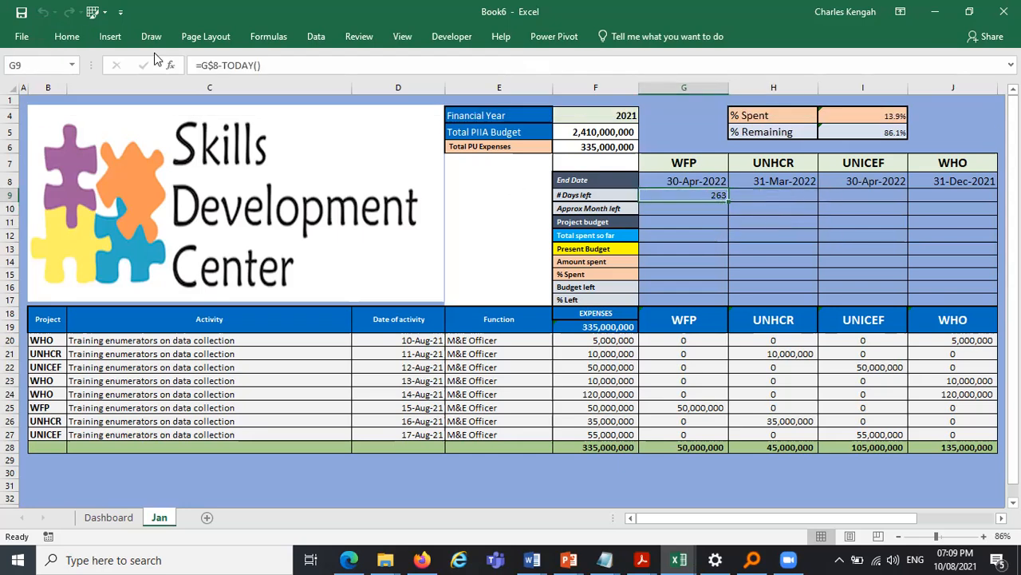
click(68, 37)
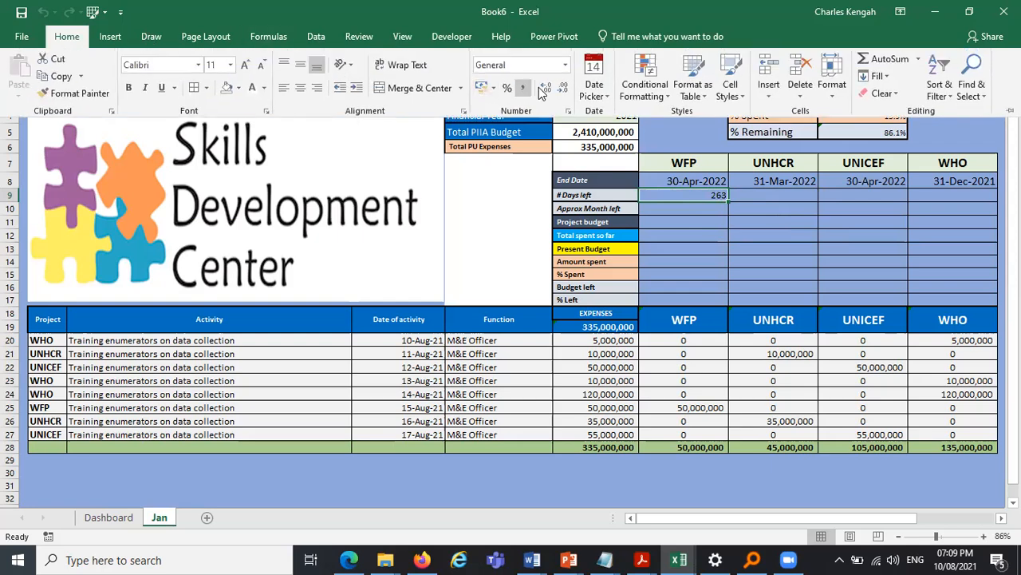
click(246, 71)
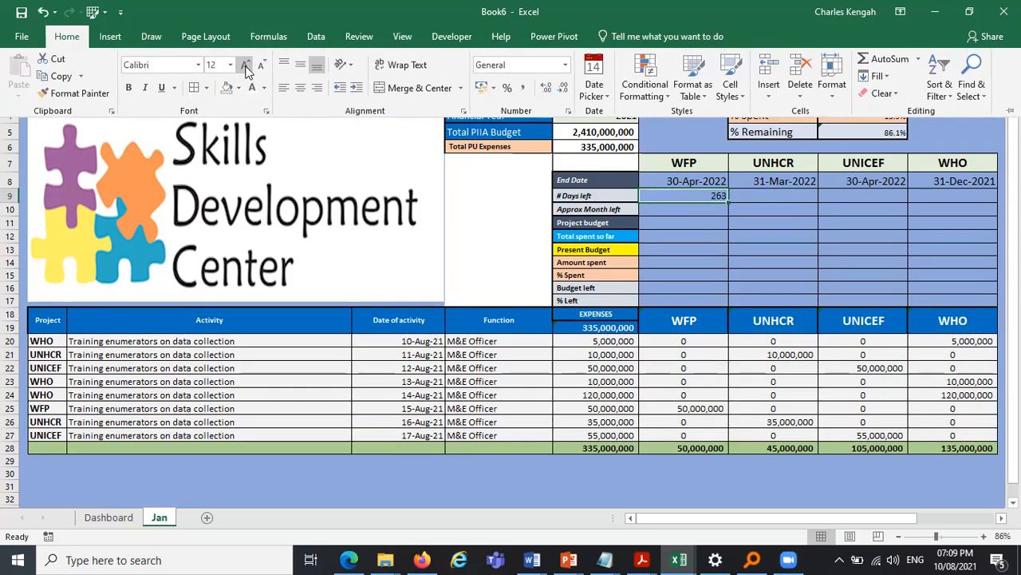
click(246, 70)
click(246, 70)
click(263, 68)
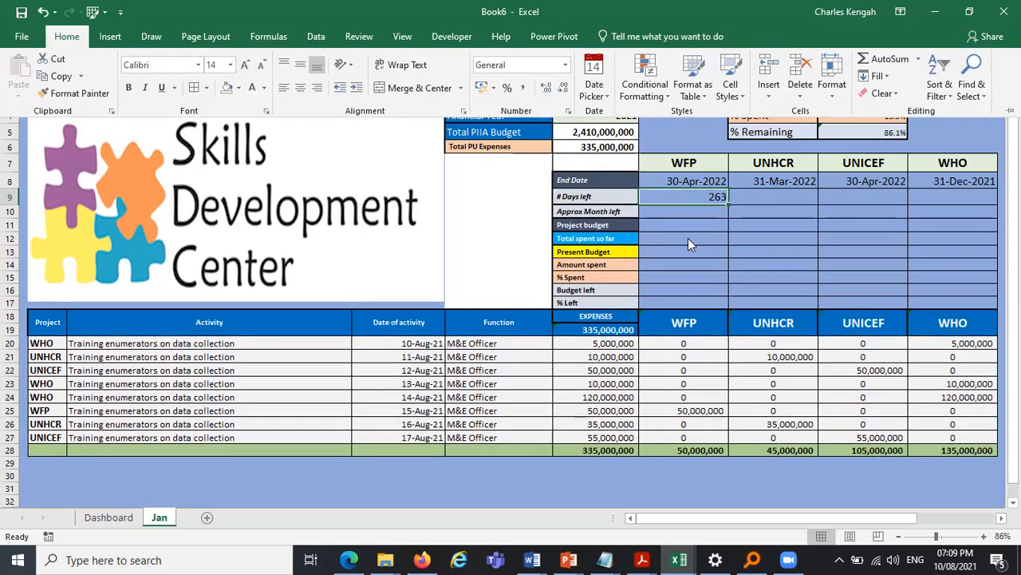
click(776, 211)
click(814, 241)
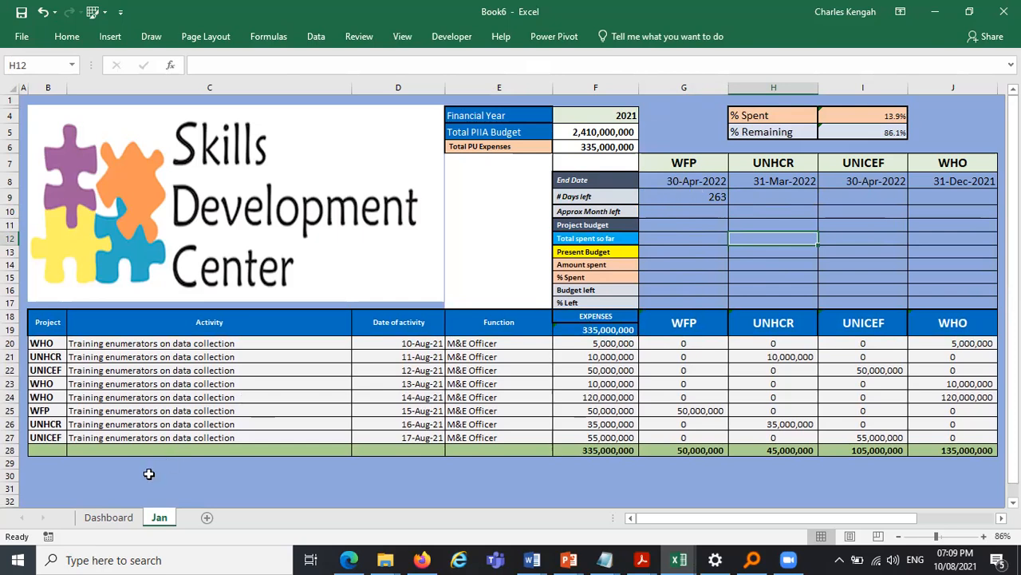
- On the Dashboard, change WFP's start date in E4 to 01-Apr-2021 using the date picker
click(106, 519)
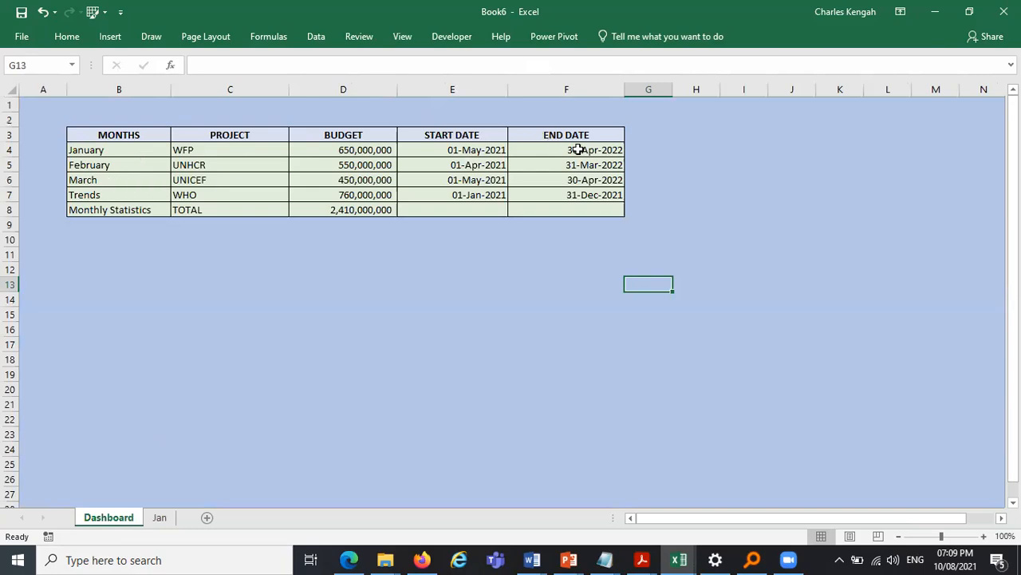
click(488, 149)
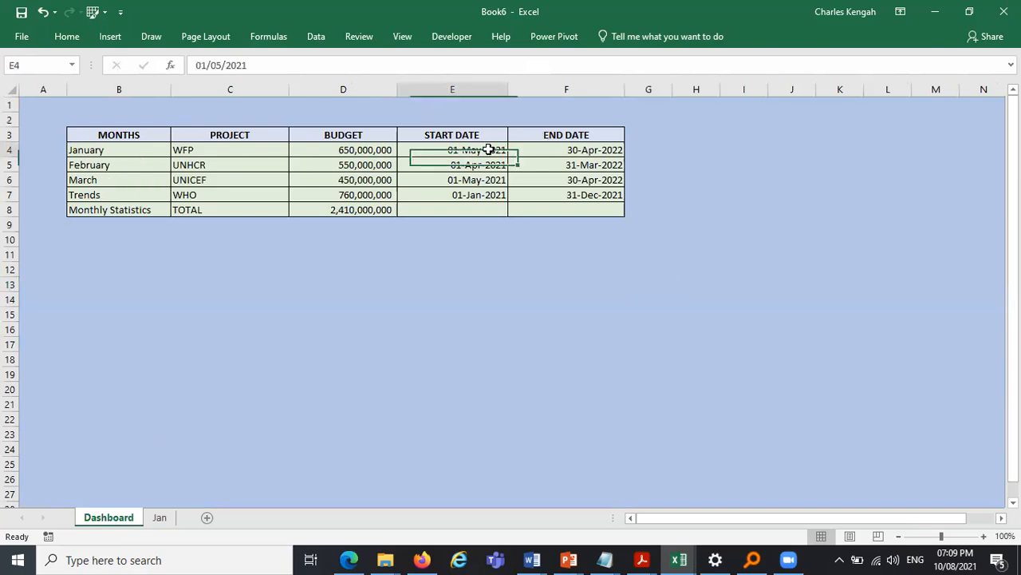
click(520, 151)
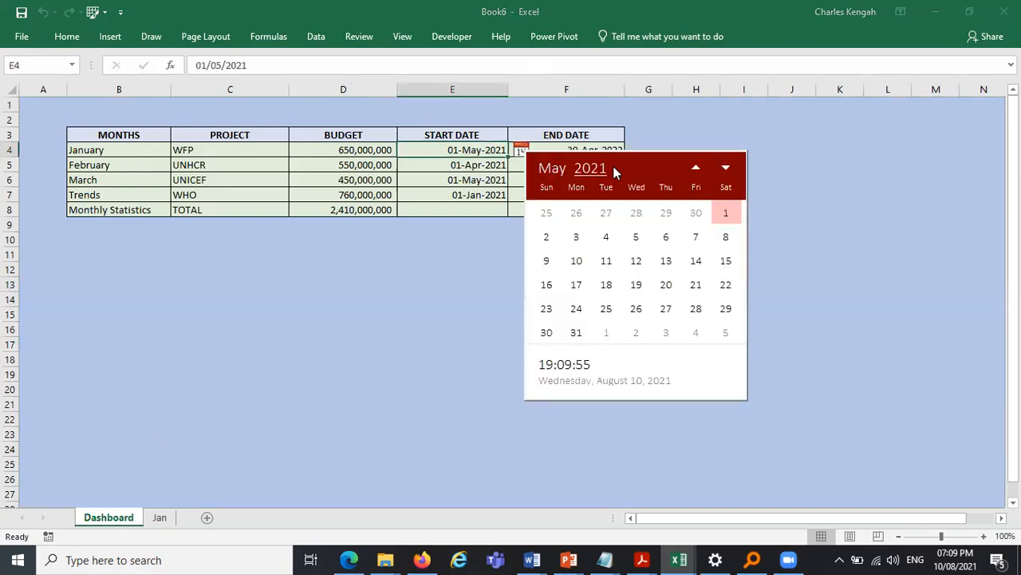
click(553, 170)
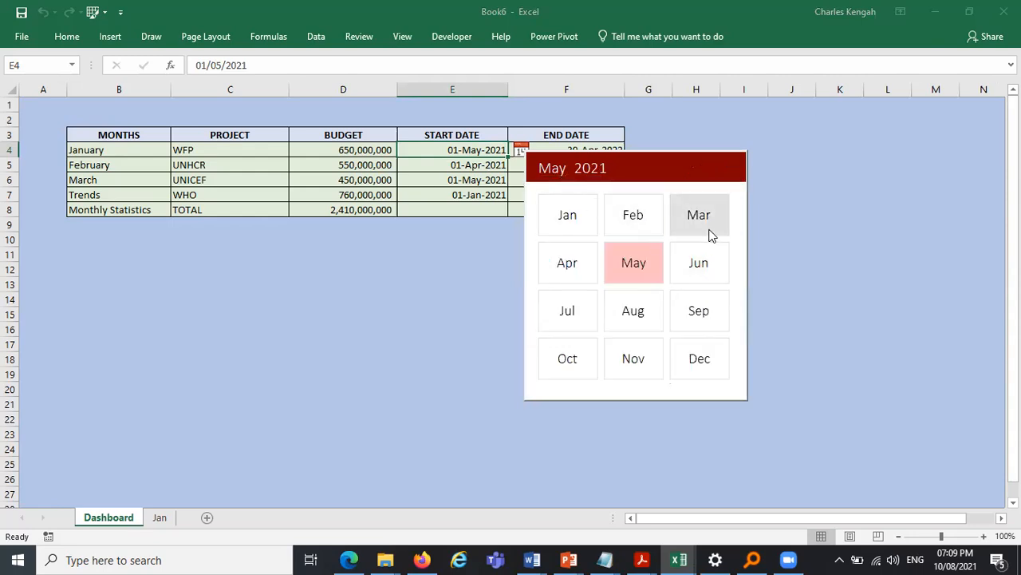
click(580, 274)
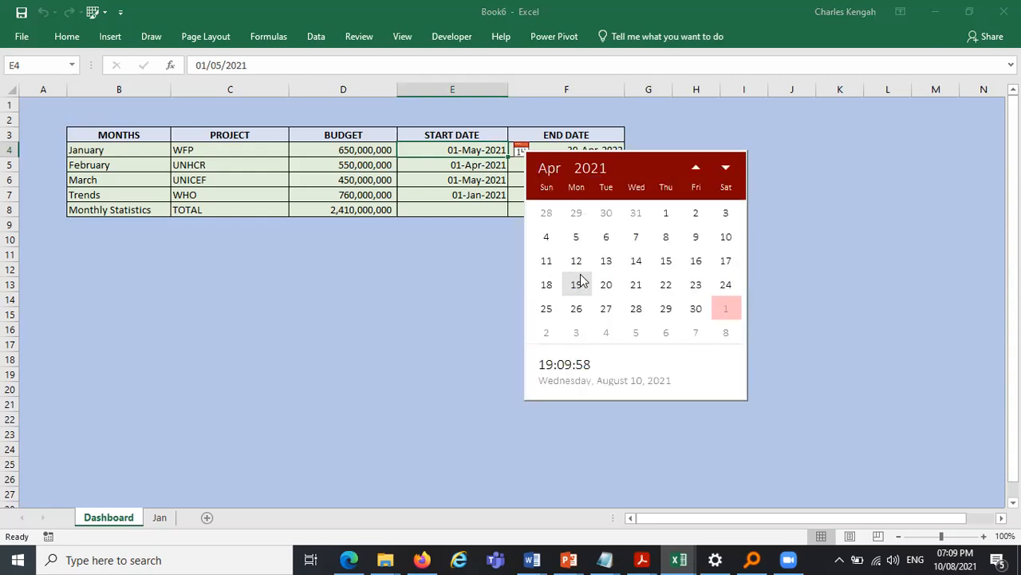
click(667, 213)
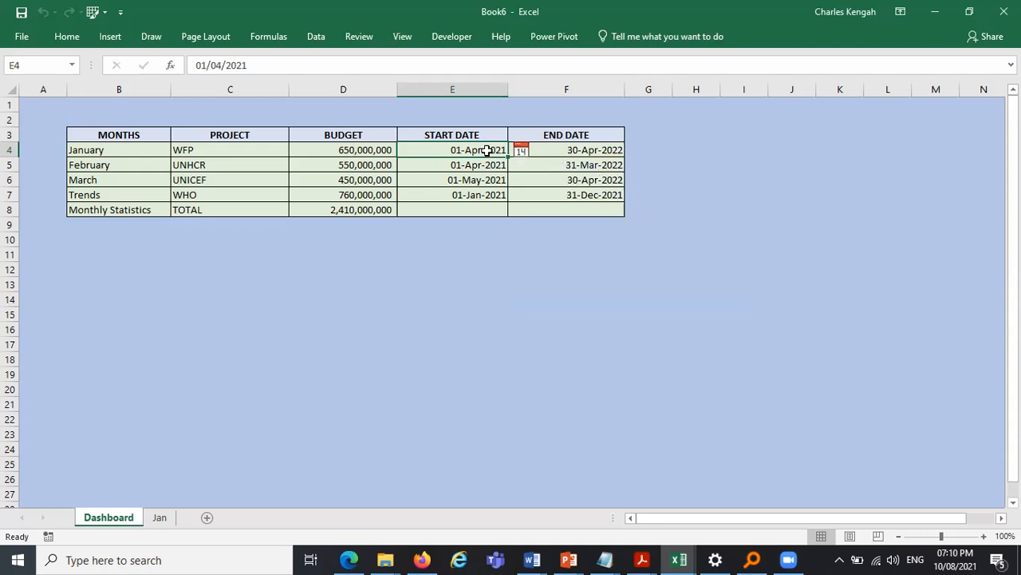
- Change WFP's start date in E4 to 01-Apr-2022 using the date picker
click(525, 151)
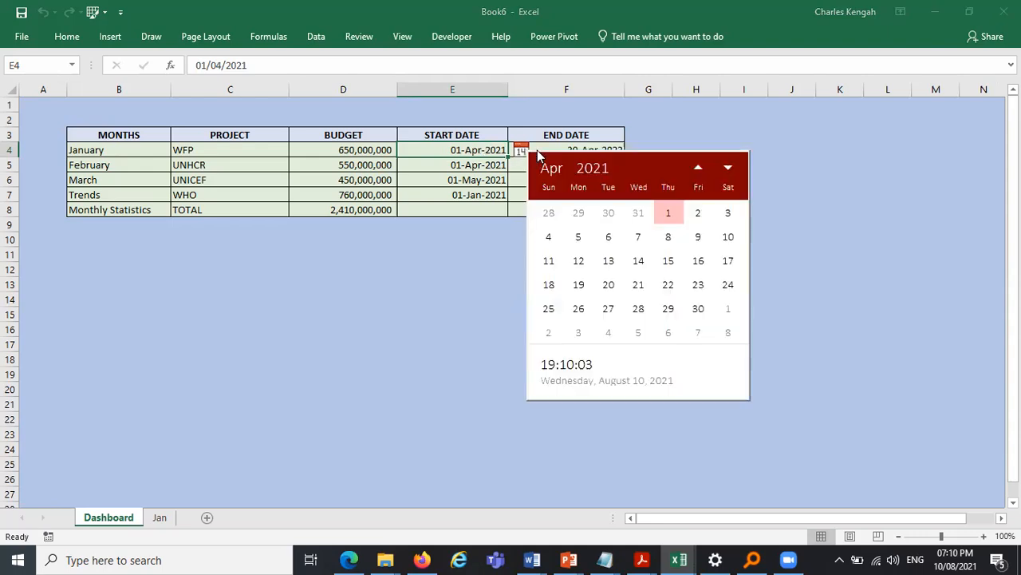
click(588, 171)
click(626, 313)
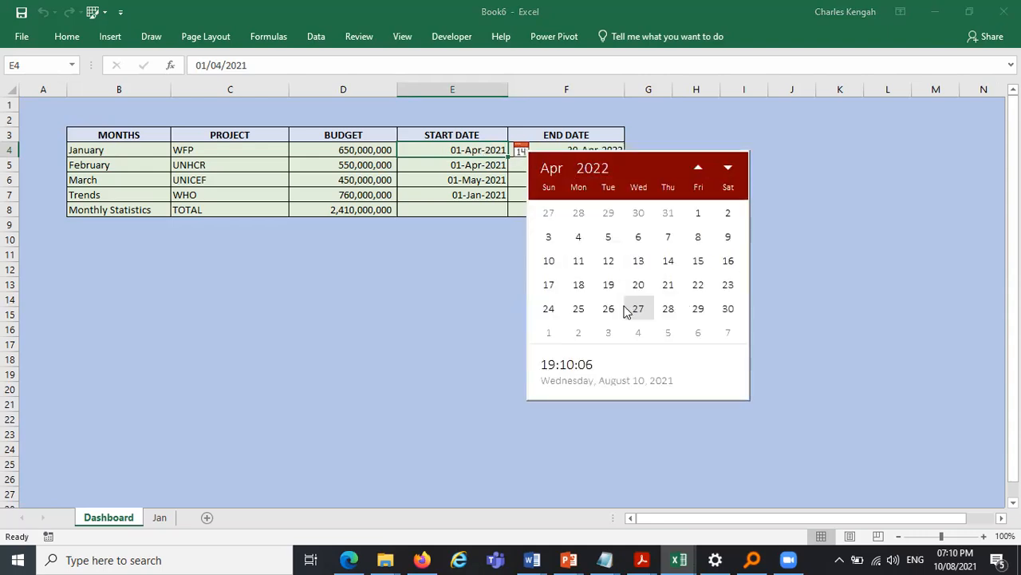
click(699, 213)
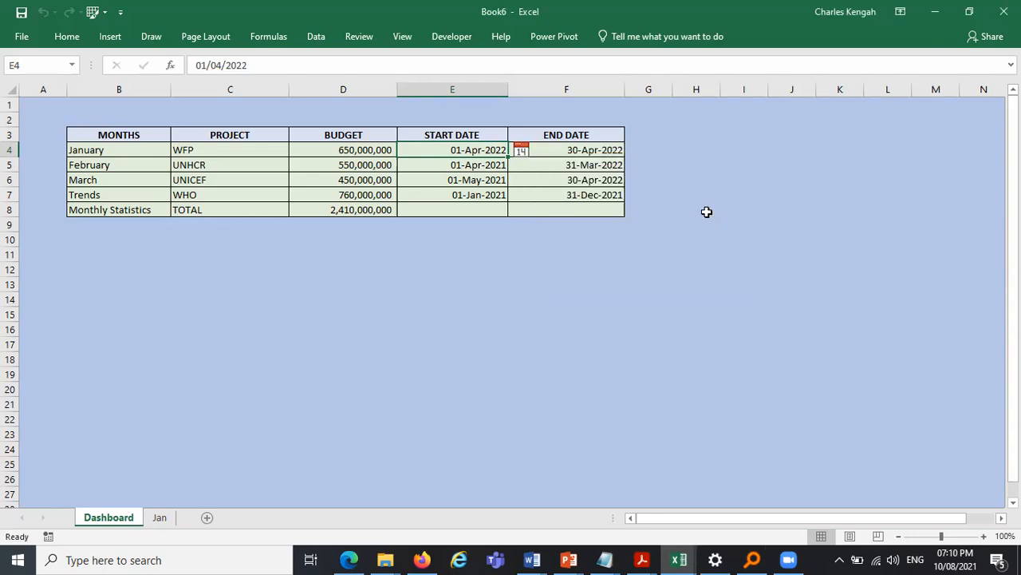
click(707, 211)
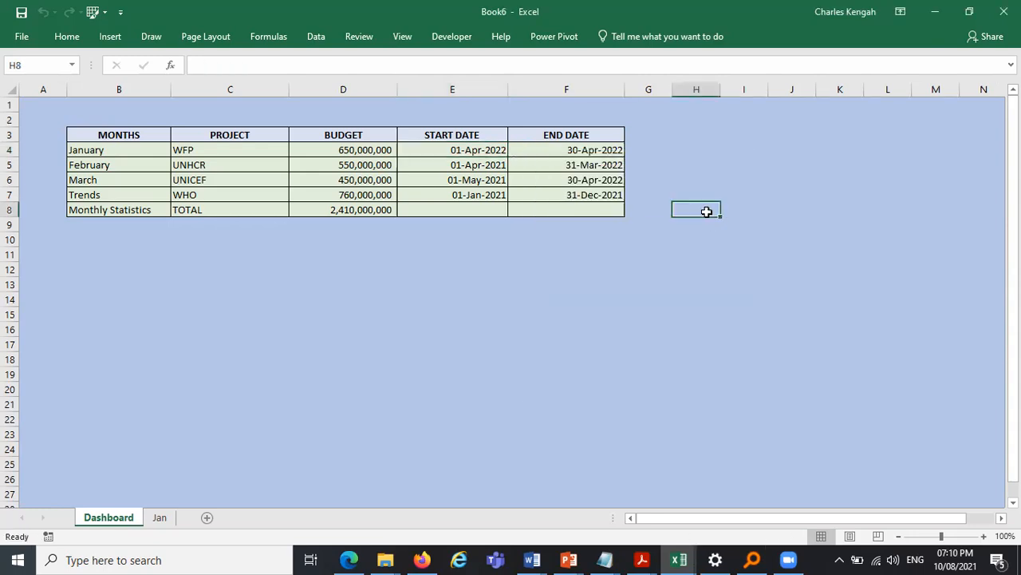
- Return to the Jan sheet and inspect the end date and days-left formula for WFP
click(154, 516)
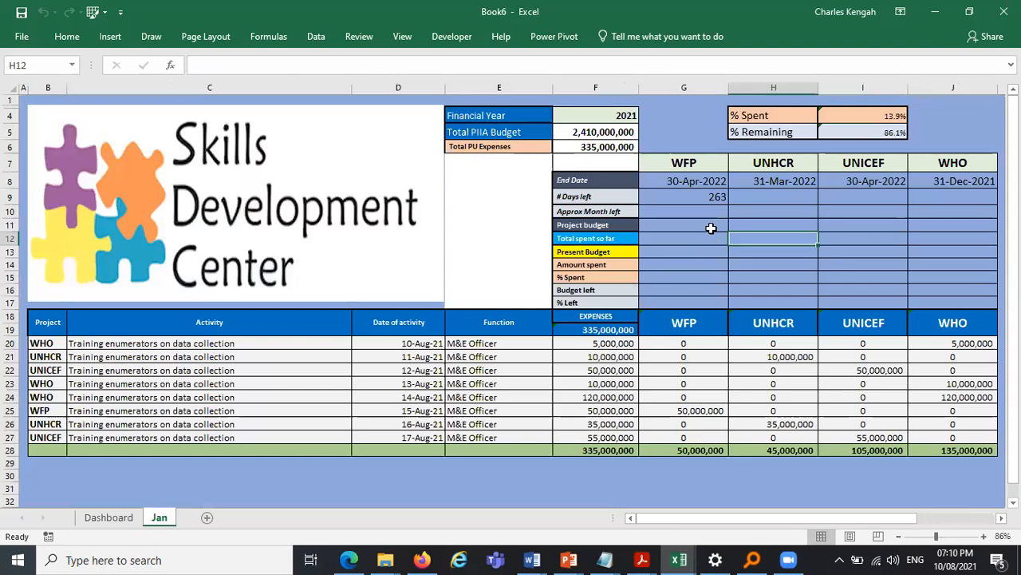
click(668, 182)
click(681, 195)
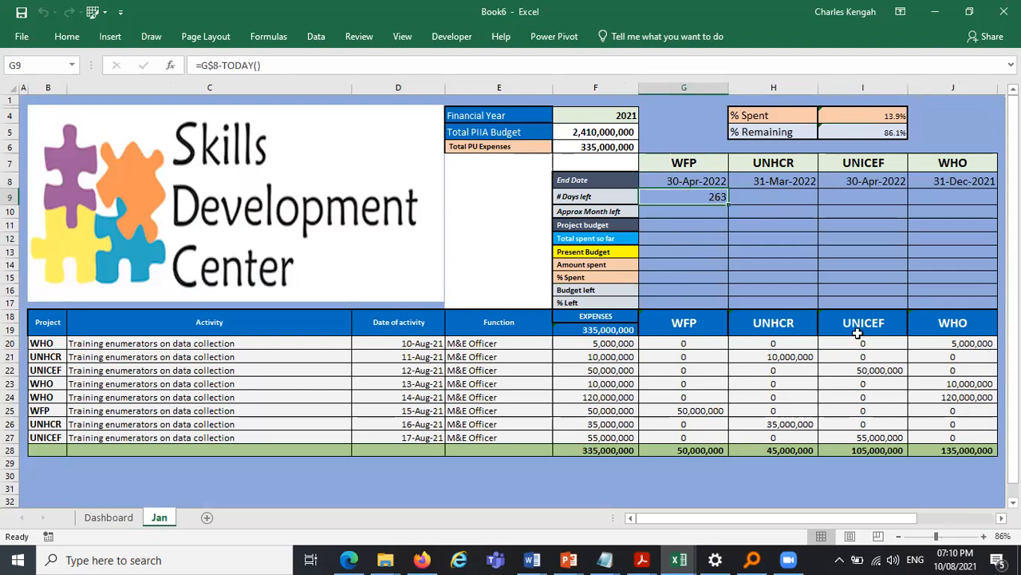
- Open the Windows Date and Time settings to check the system date, then close them
click(717, 559)
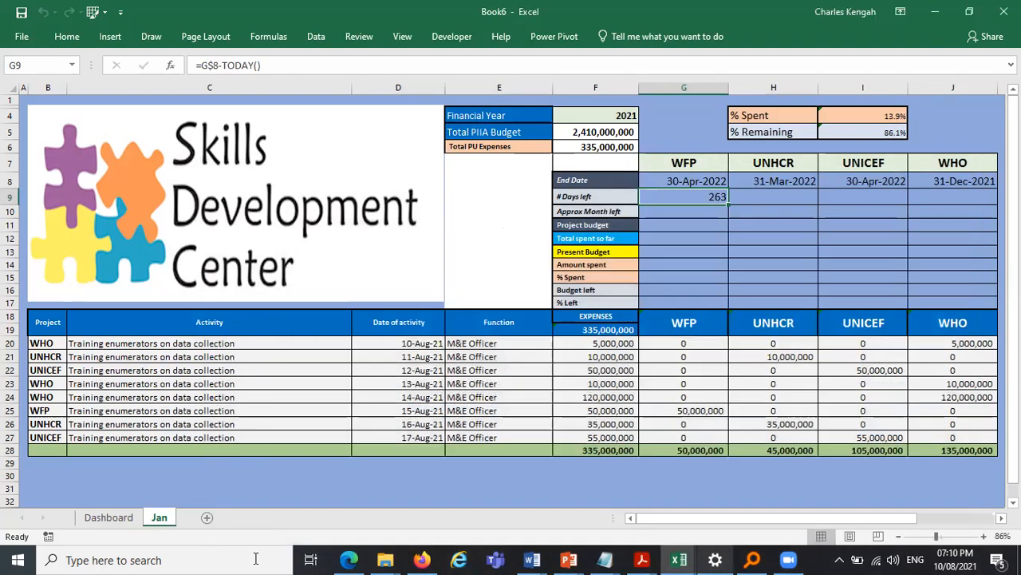
click(255, 559)
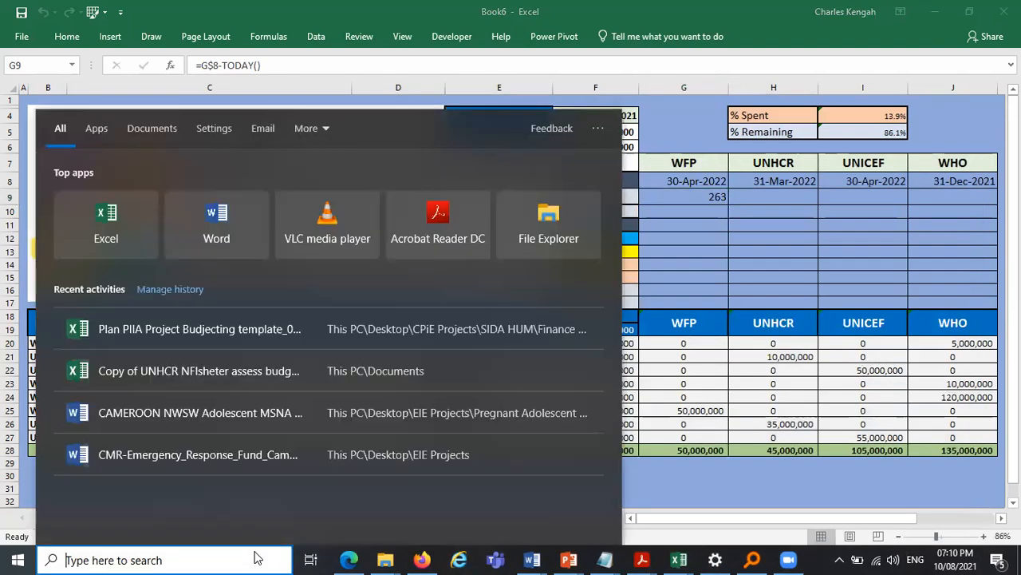
text(date)
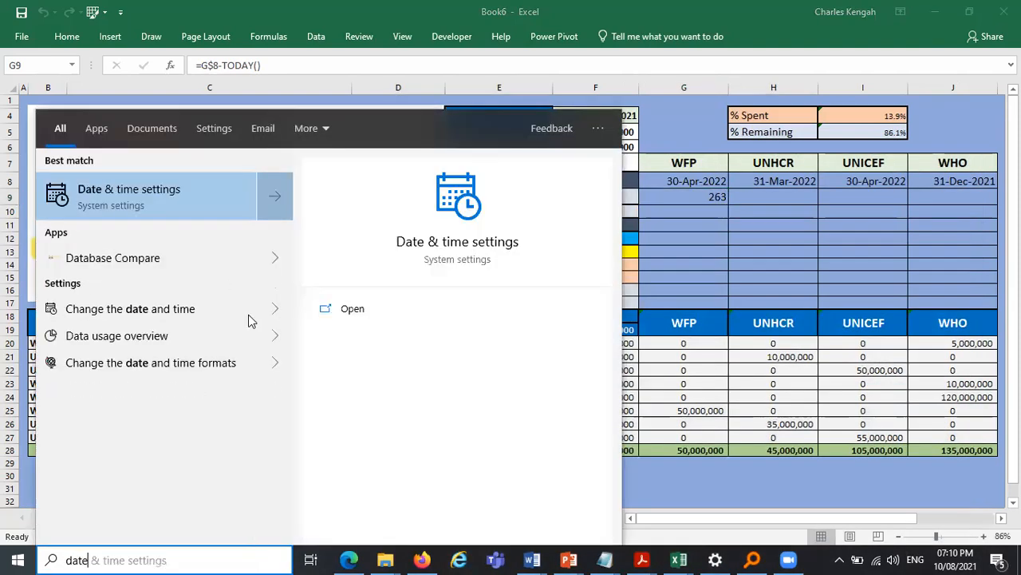
click(144, 189)
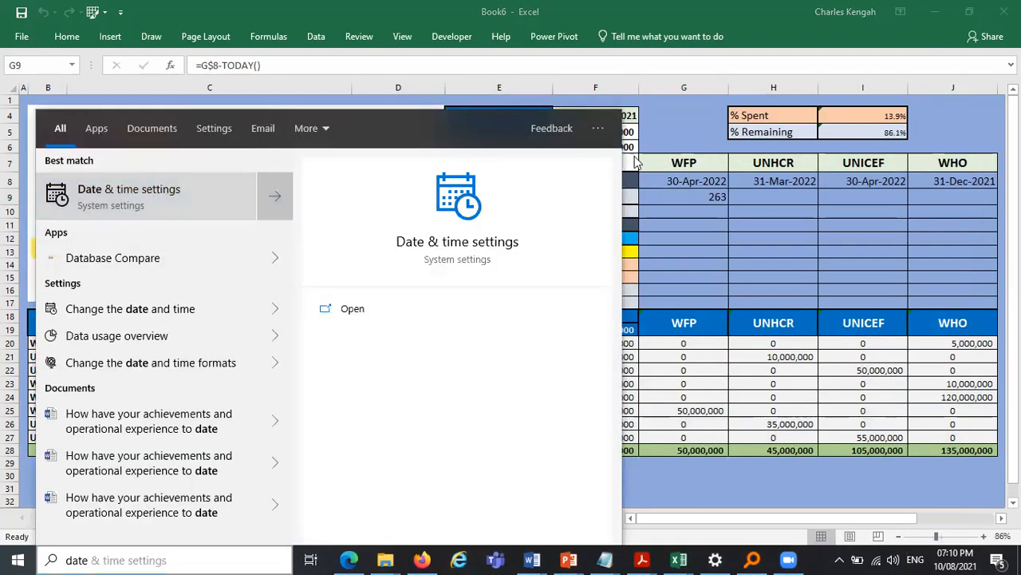
click(878, 105)
click(878, 105)
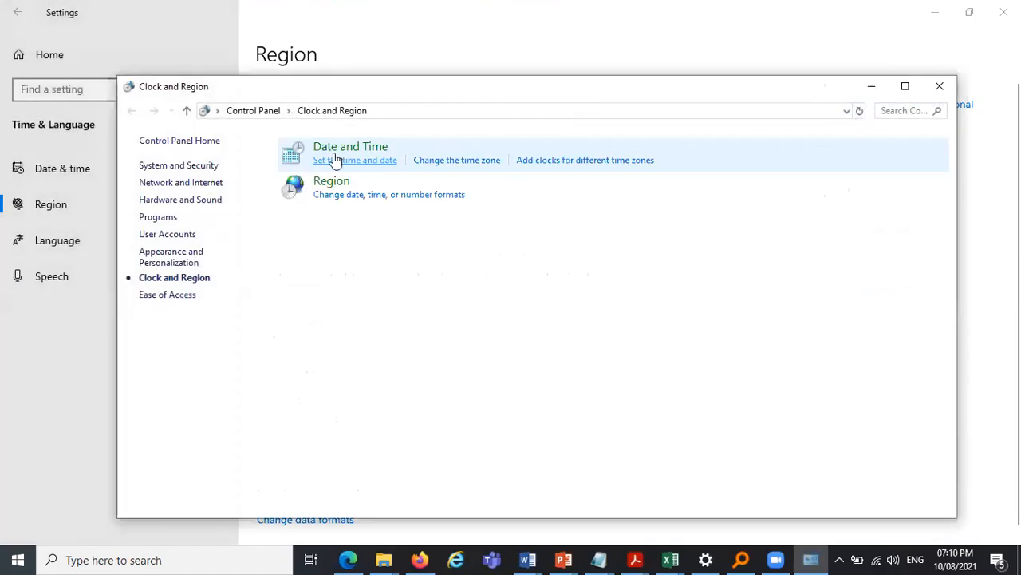
click(355, 162)
click(257, 182)
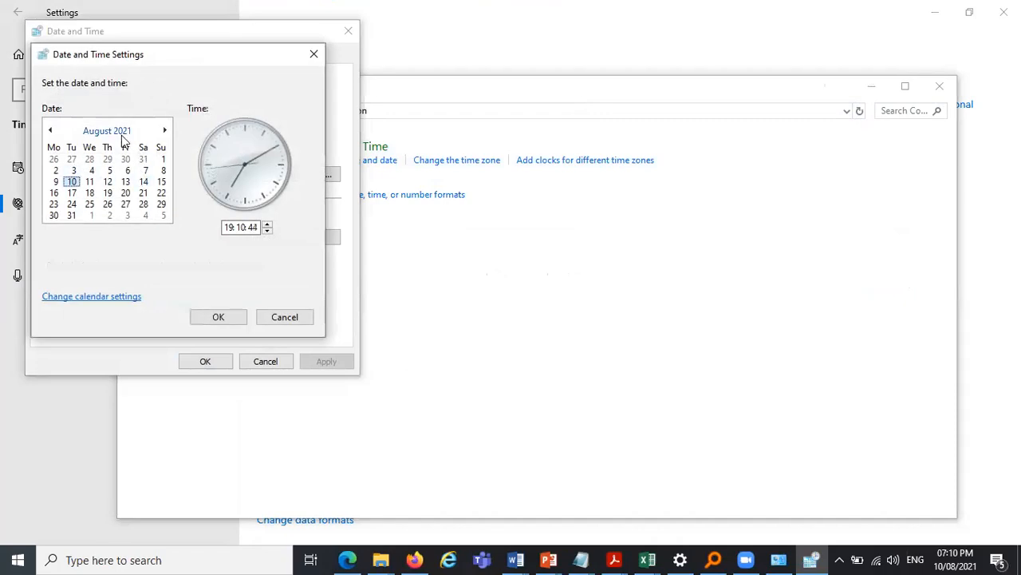
click(218, 317)
click(216, 362)
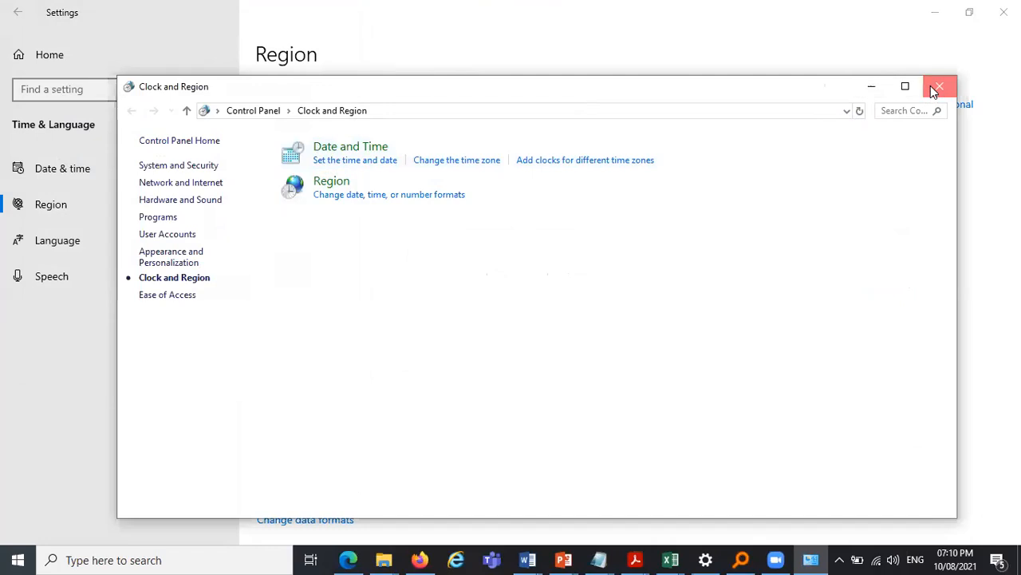
- Close the Clock and Region and Settings windows to return to the workbook
click(936, 90)
click(1004, 12)
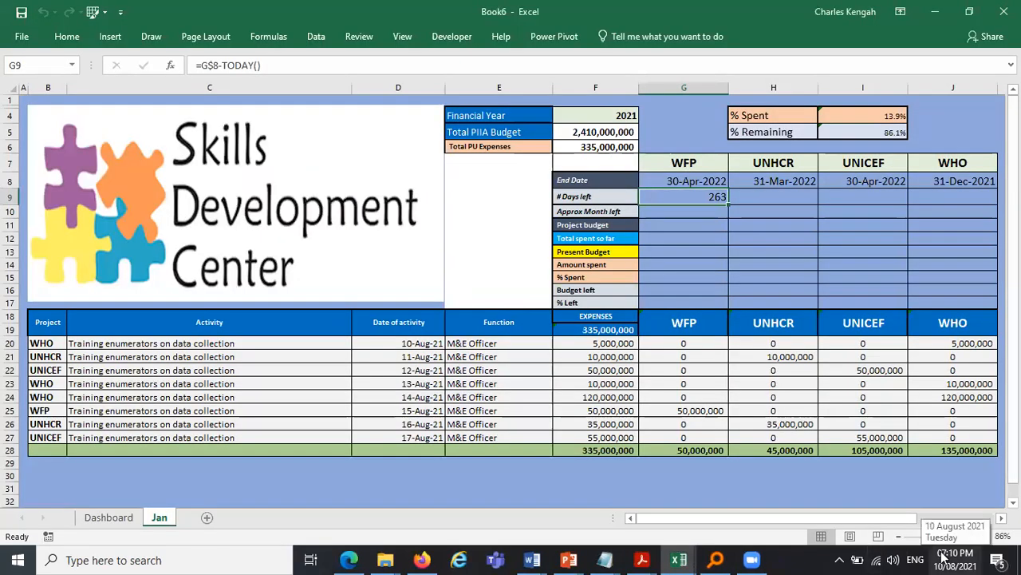
- Set WFP's end date in G8 on the Jan sheet to 31-Aug-2021 using the date picker
click(712, 181)
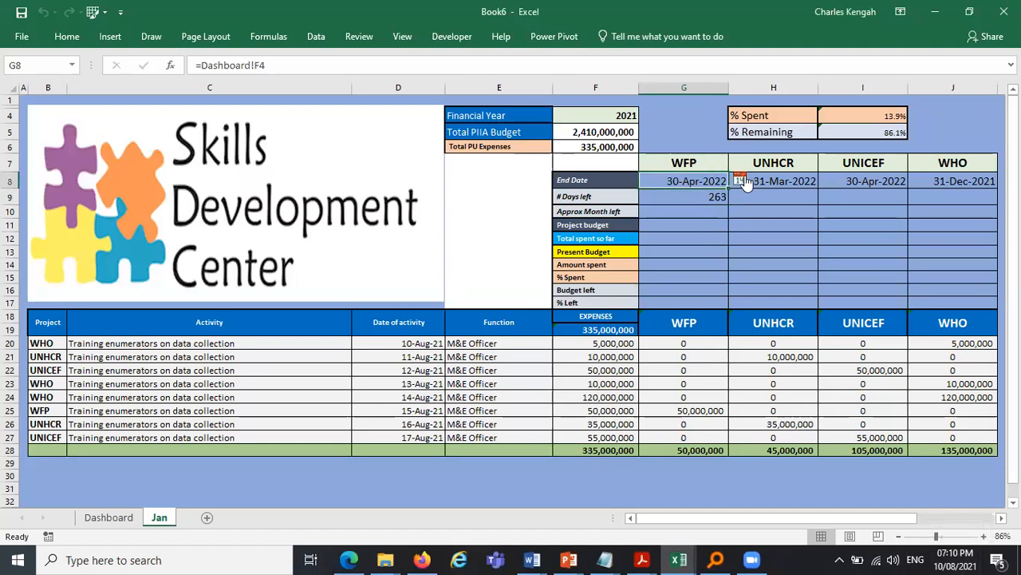
click(740, 180)
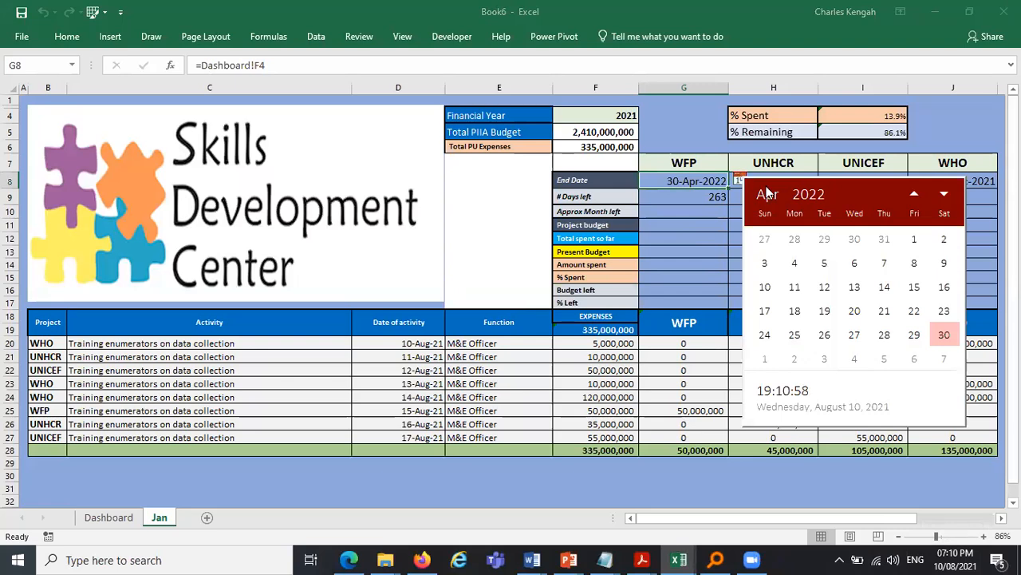
click(809, 195)
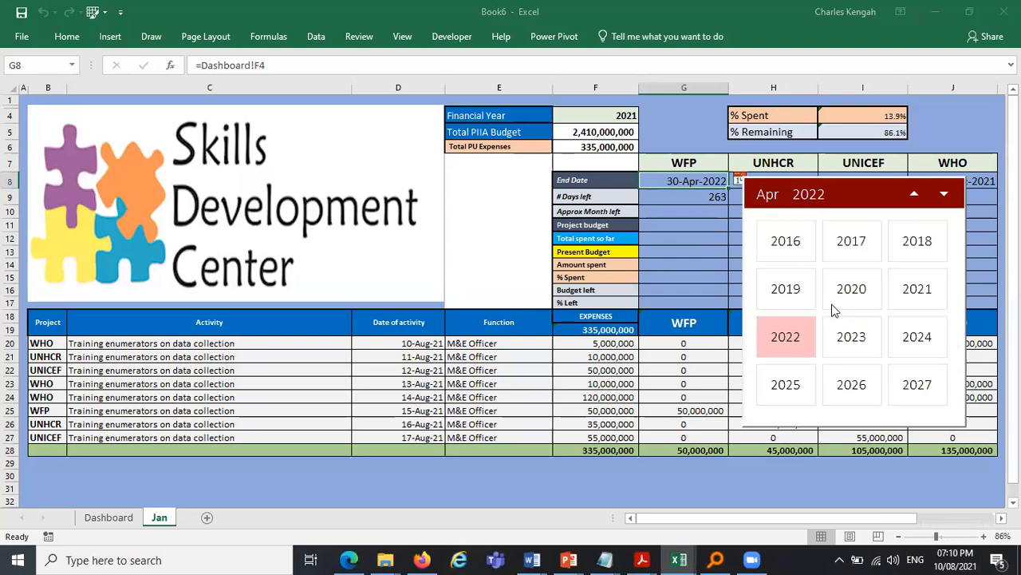
click(923, 291)
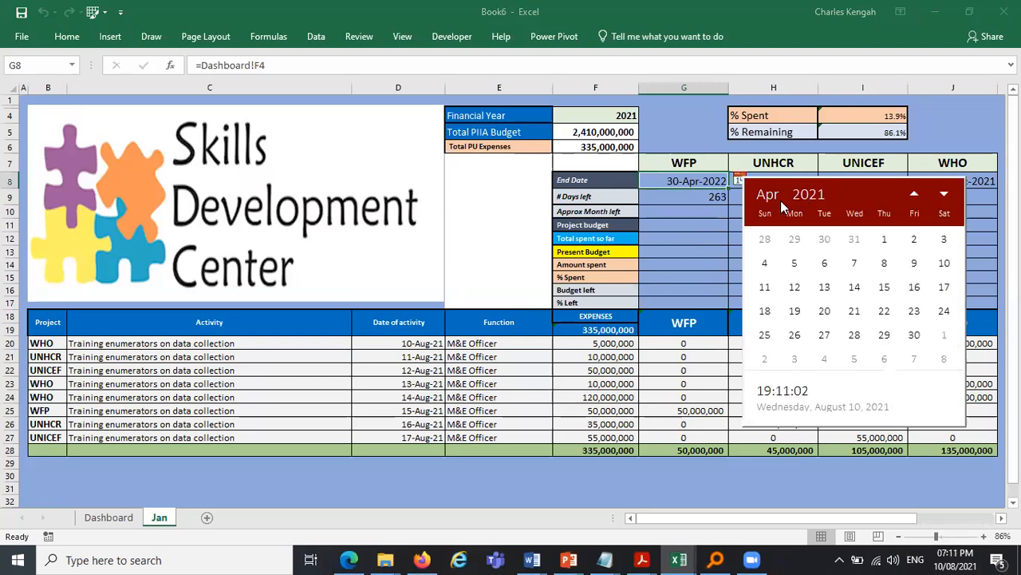
click(780, 199)
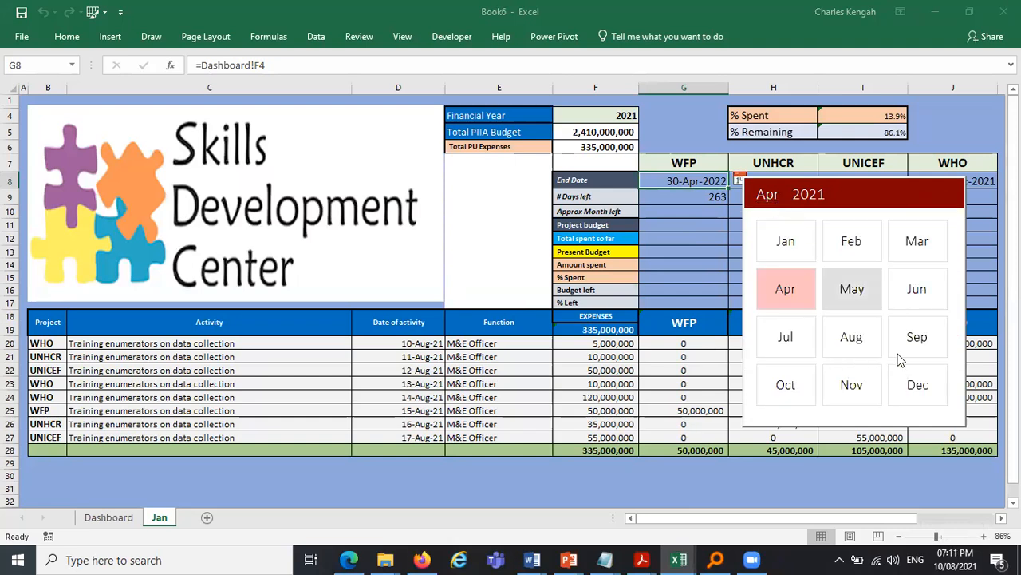
click(852, 338)
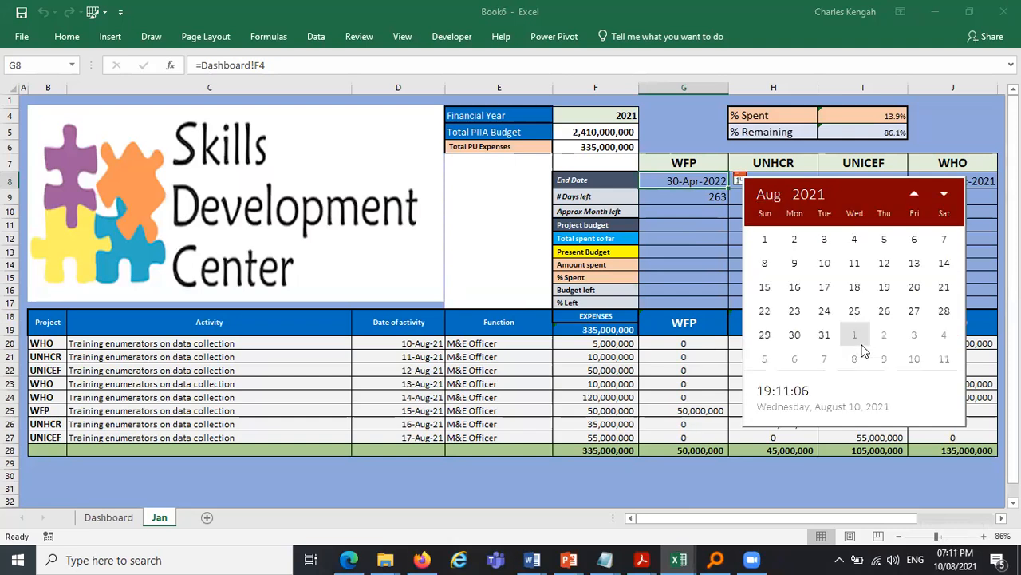
click(824, 336)
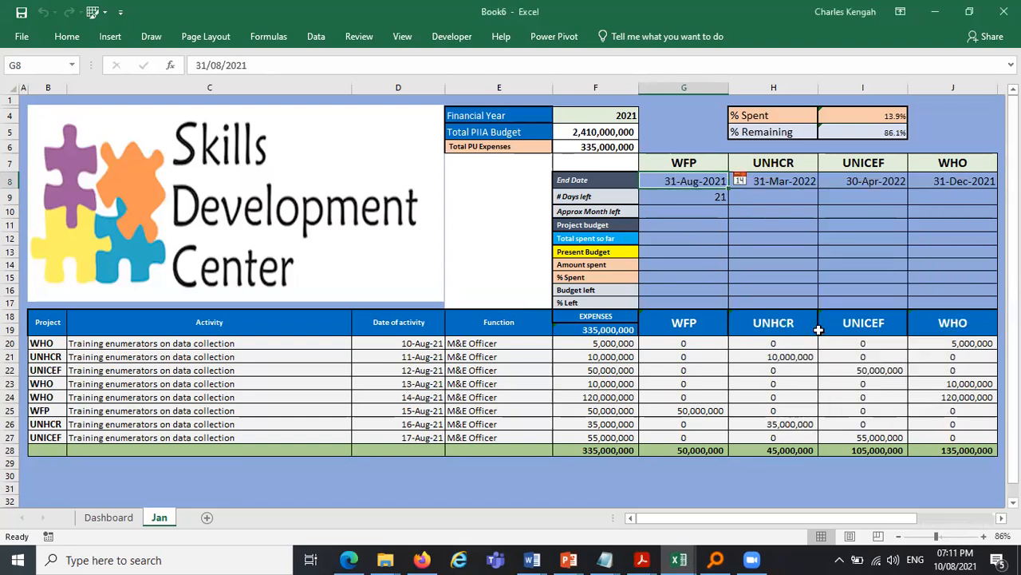
- Set WFP's end date in G8 to 30-Apr-2022 using the date picker
click(774, 212)
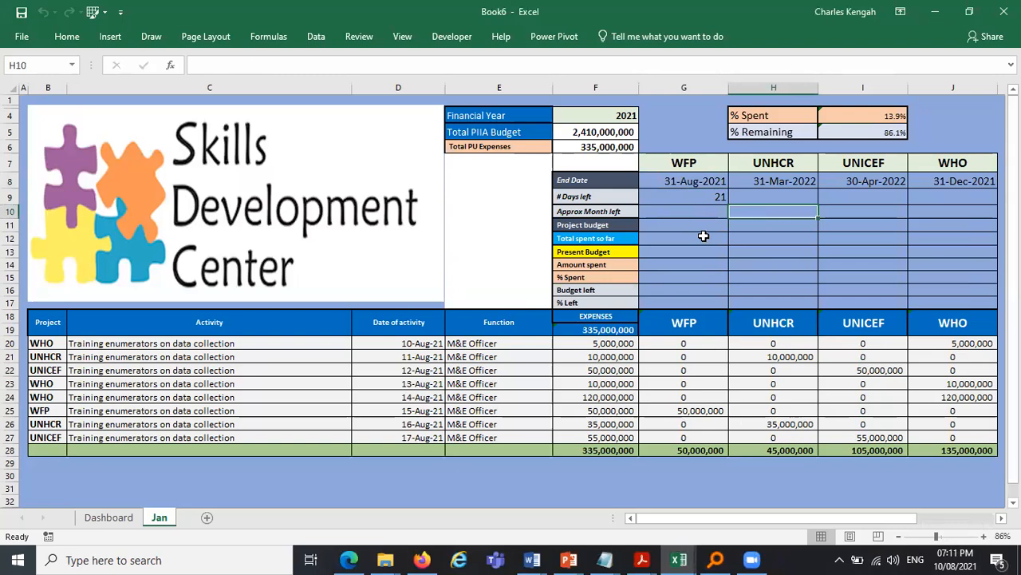
click(702, 180)
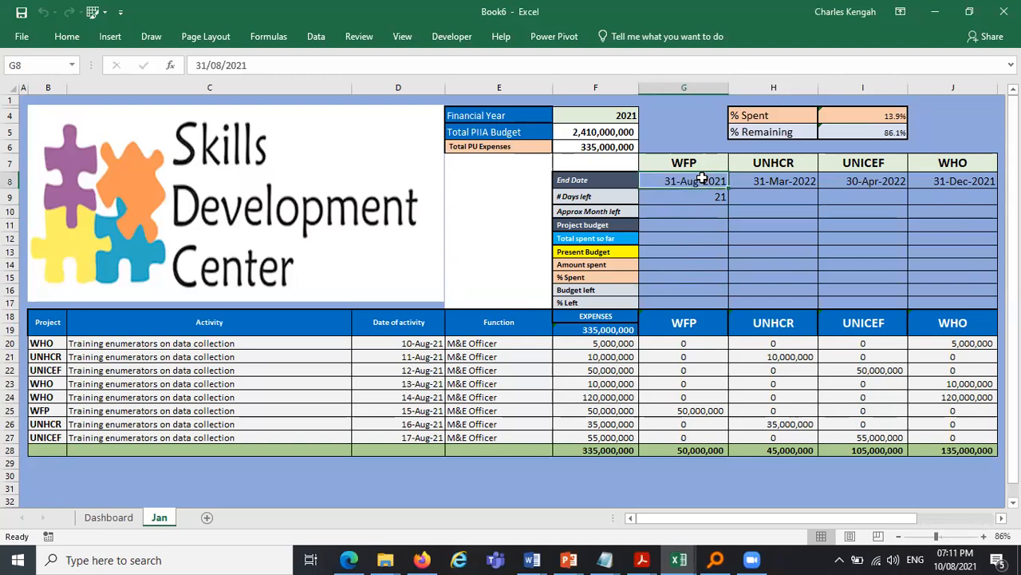
click(741, 180)
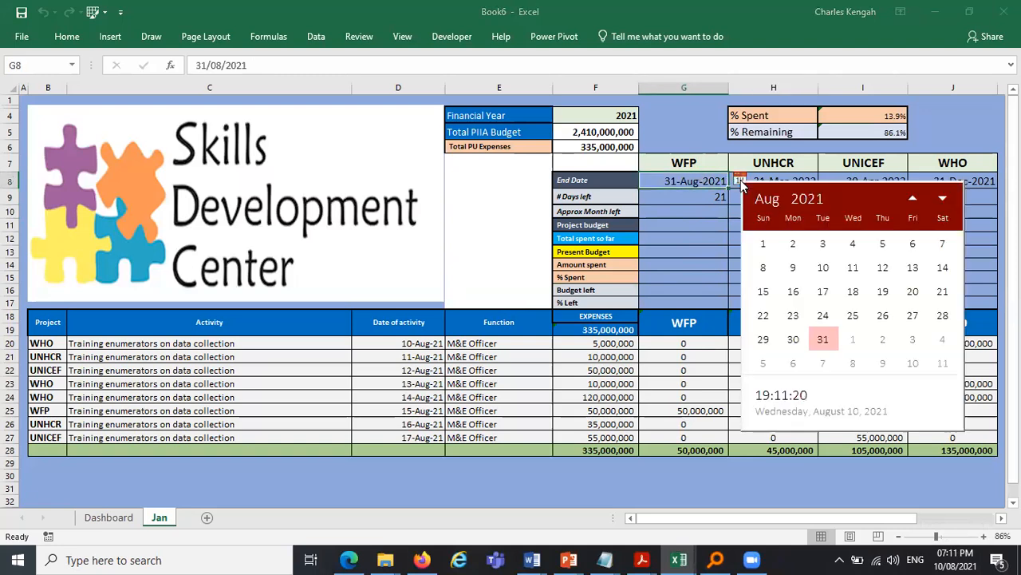
click(814, 206)
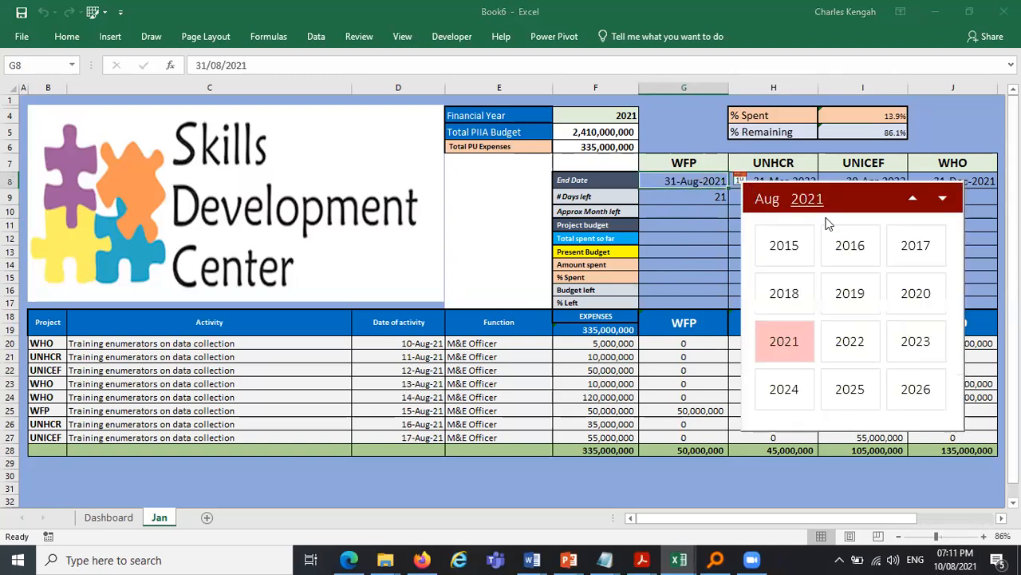
click(849, 351)
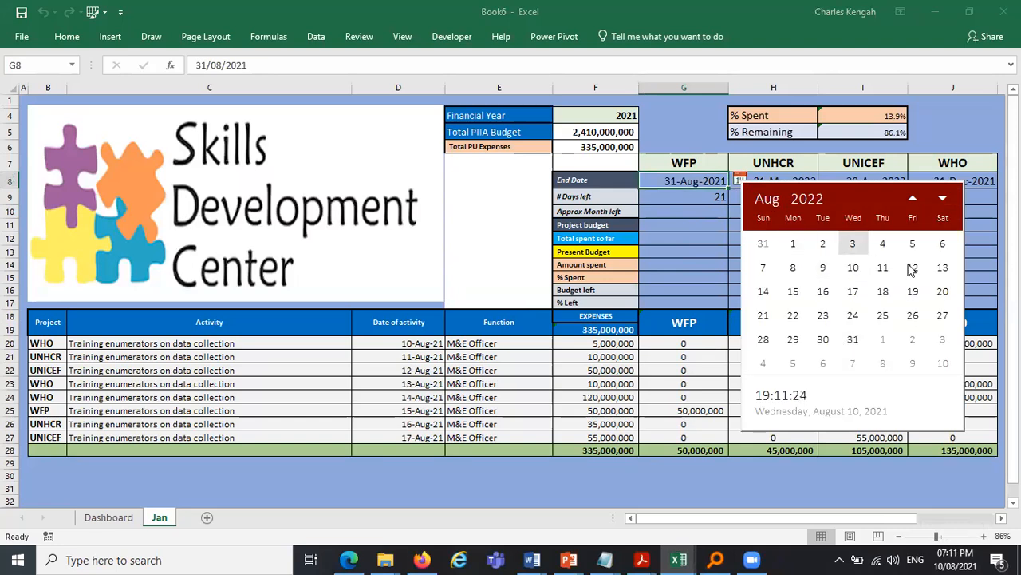
click(765, 200)
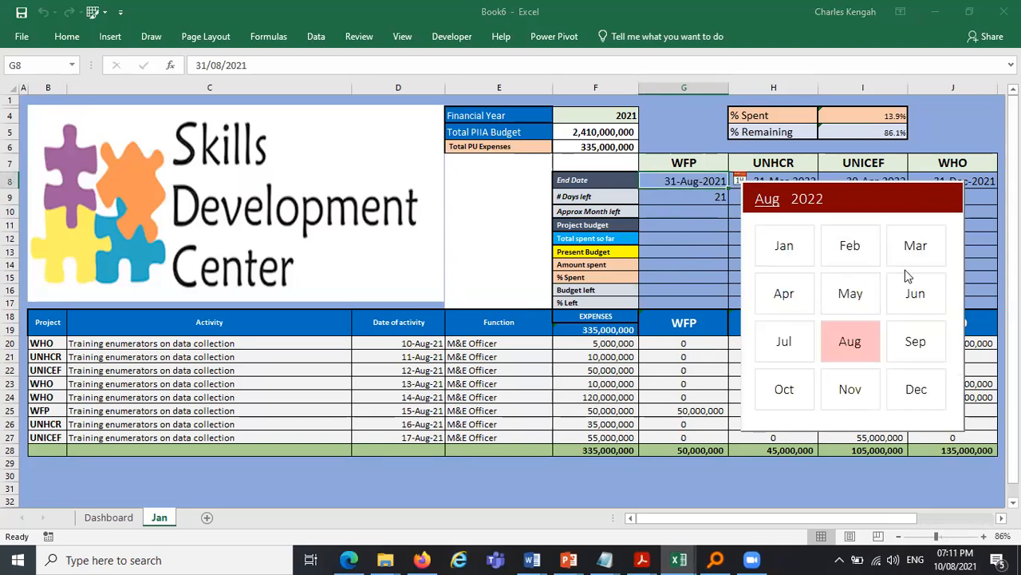
click(779, 293)
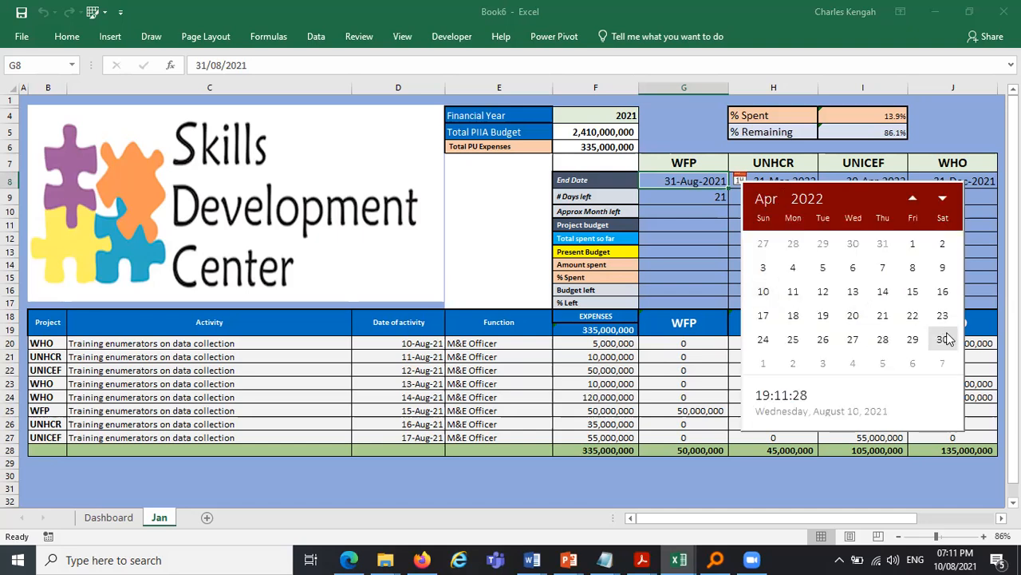
click(943, 339)
click(766, 249)
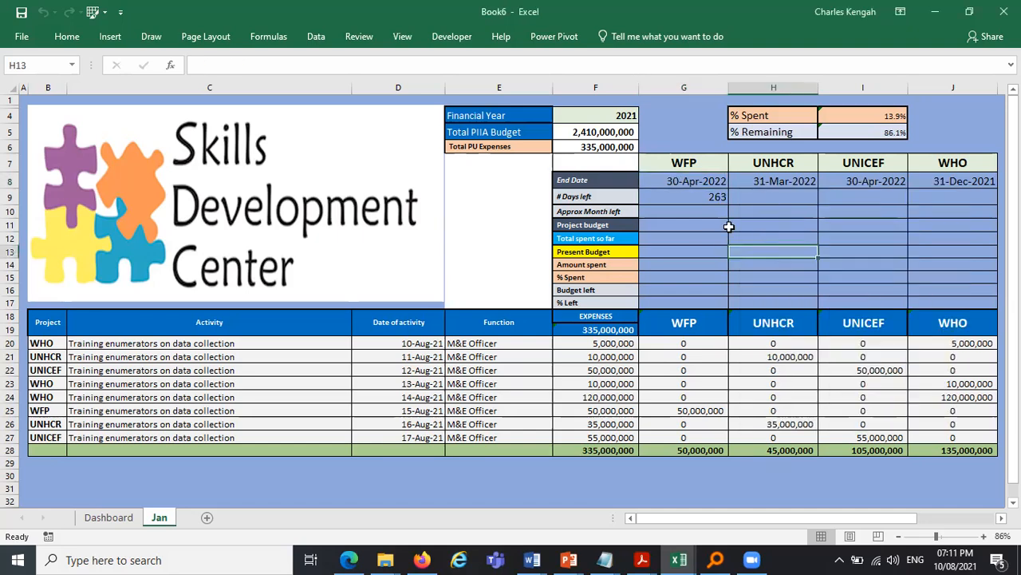
- Copy the days-left formula from G9 across to J9 for all four projects
click(703, 200)
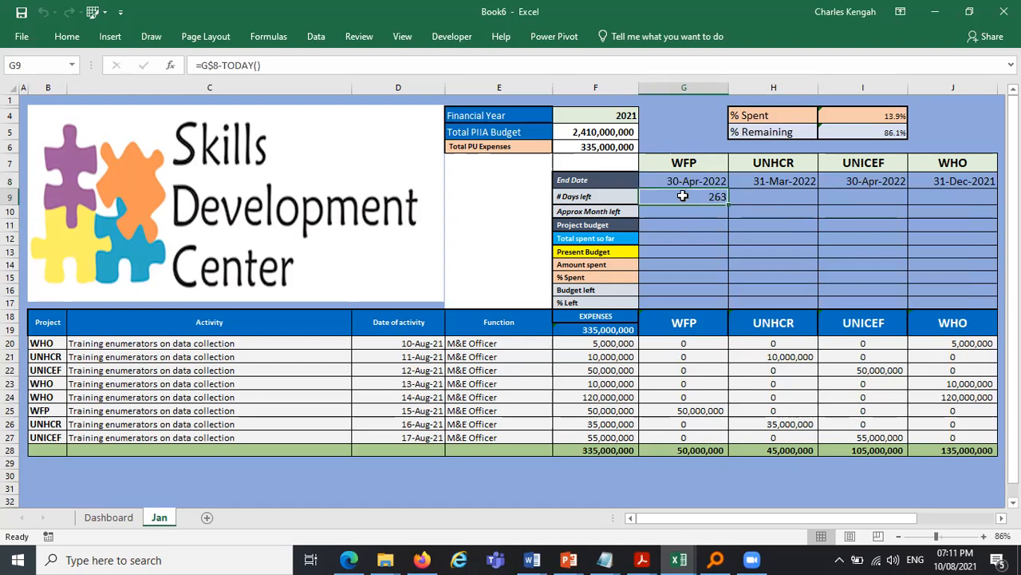
drag(729, 204, 972, 198)
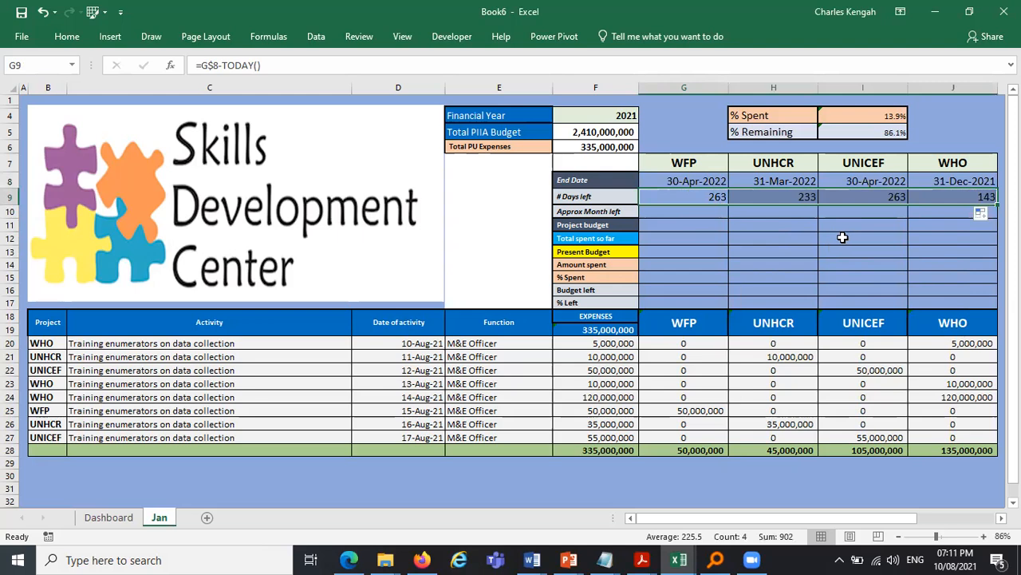
click(843, 238)
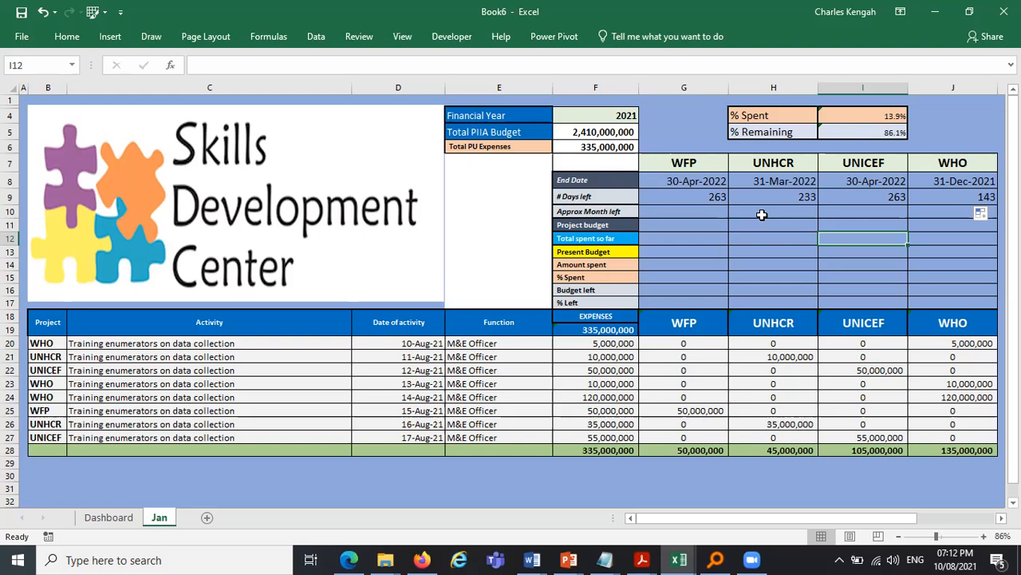
- Enter the approximate months left in G10 as =G9/30
click(693, 210)
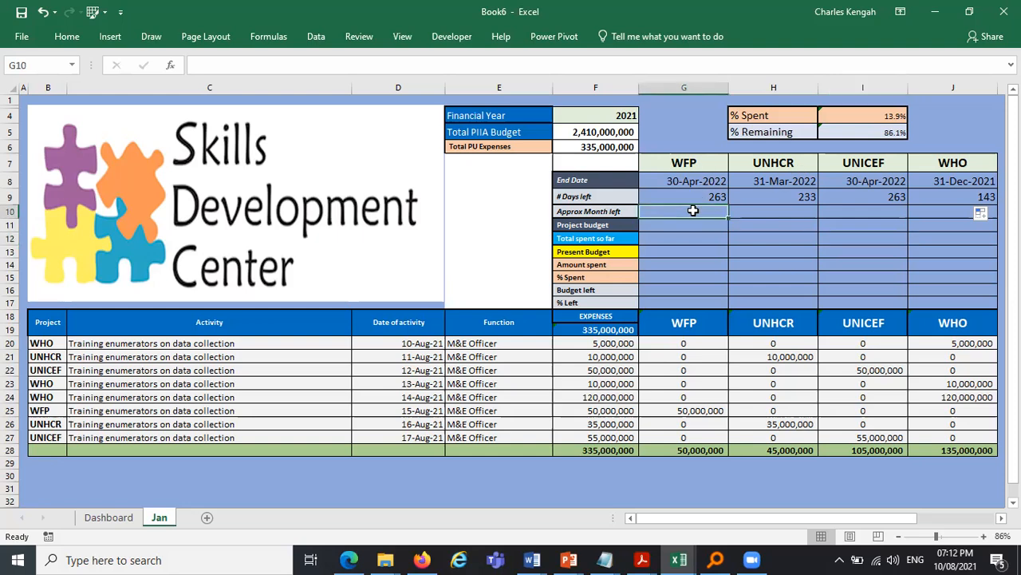
text(=)
click(718, 197)
text(/30)
key(Return)
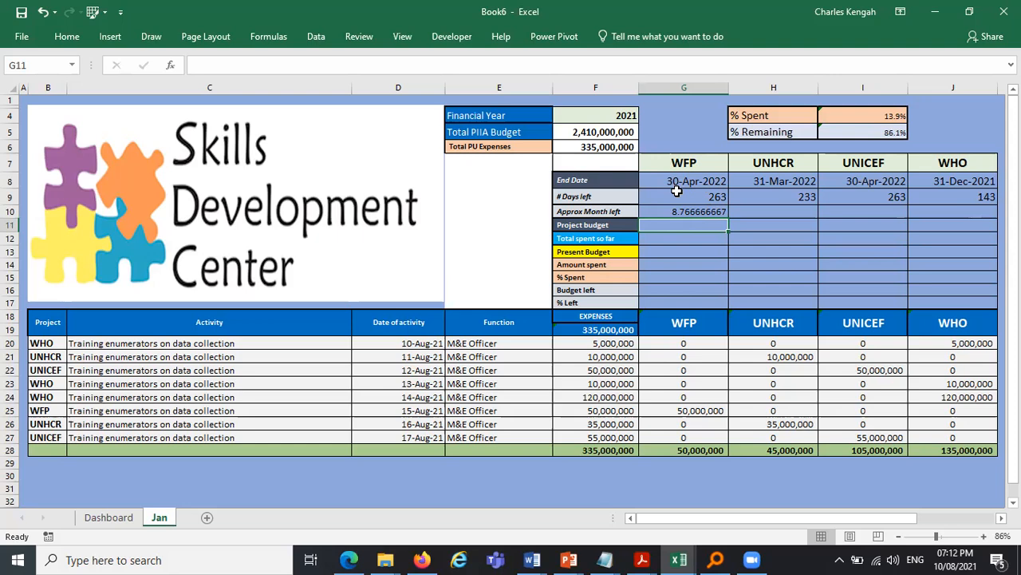
- Replace G10's formula with =ROUNDUP(G9/30,0) to round months left up to whole months
click(694, 212)
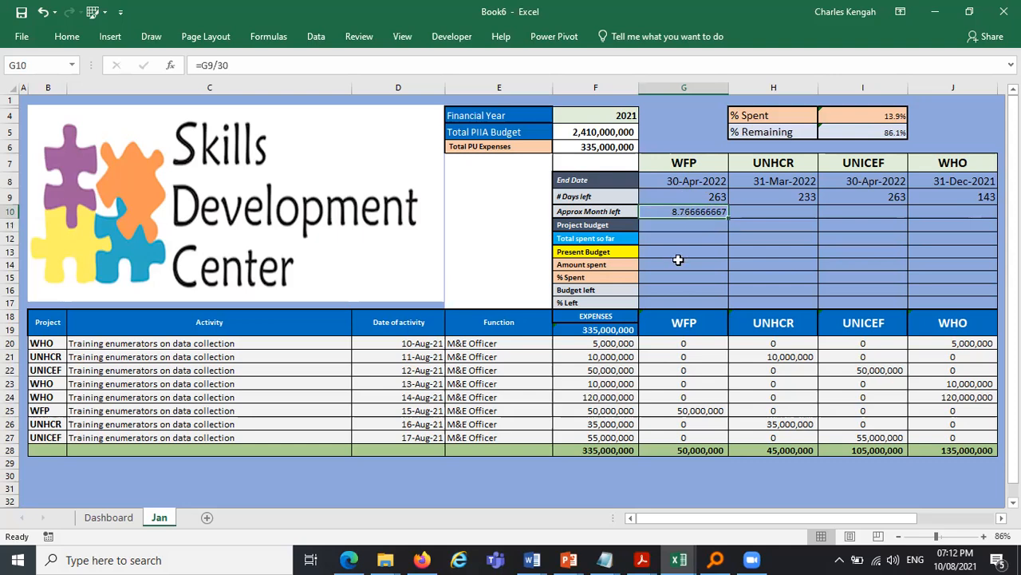
text(=)
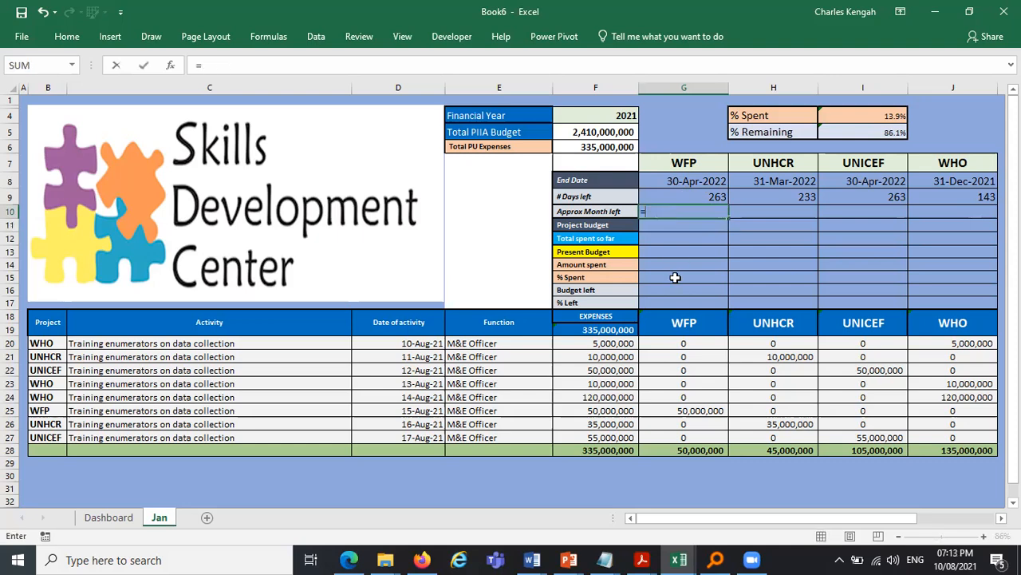
text(rou)
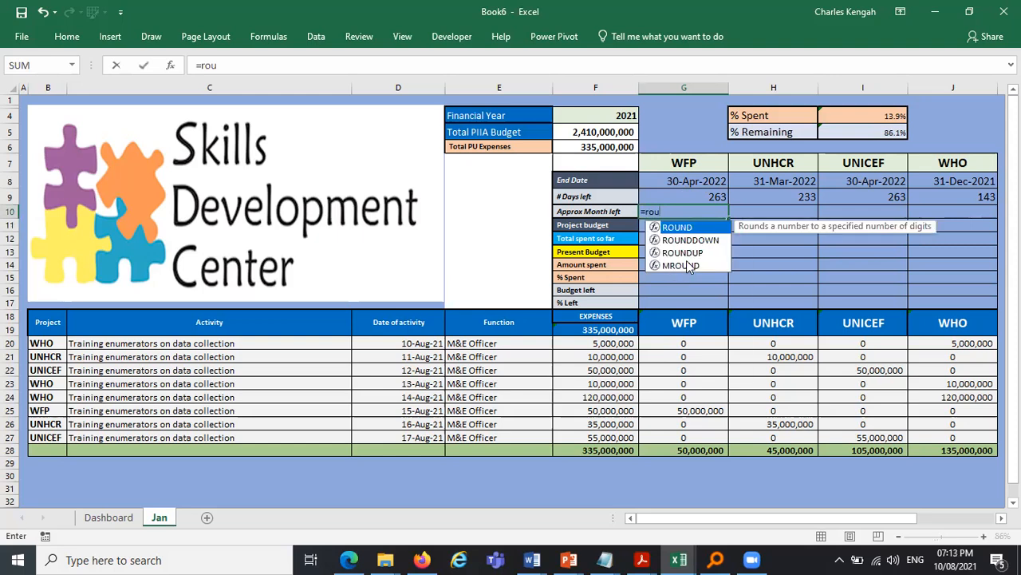
double_click(684, 253)
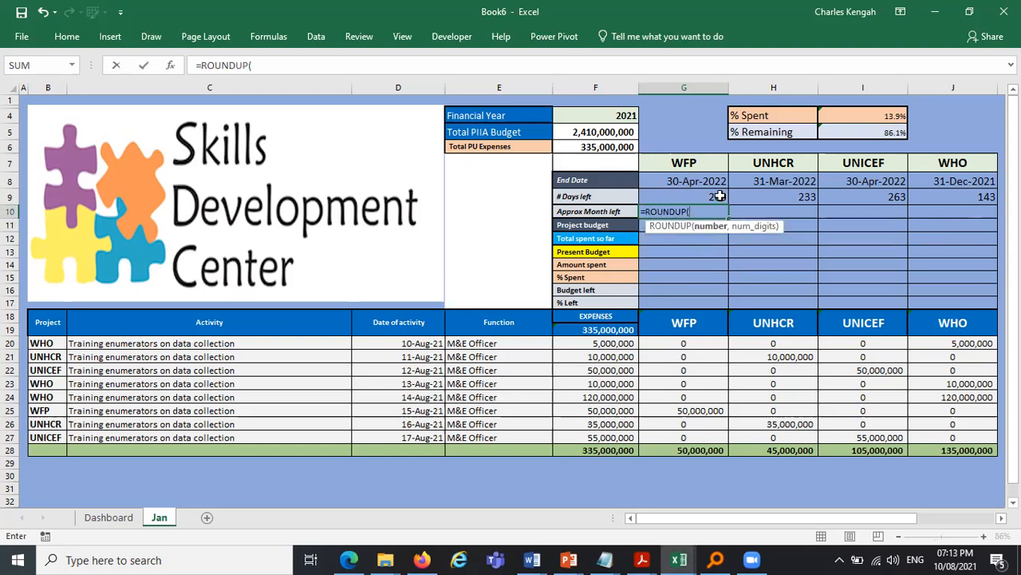
click(719, 197)
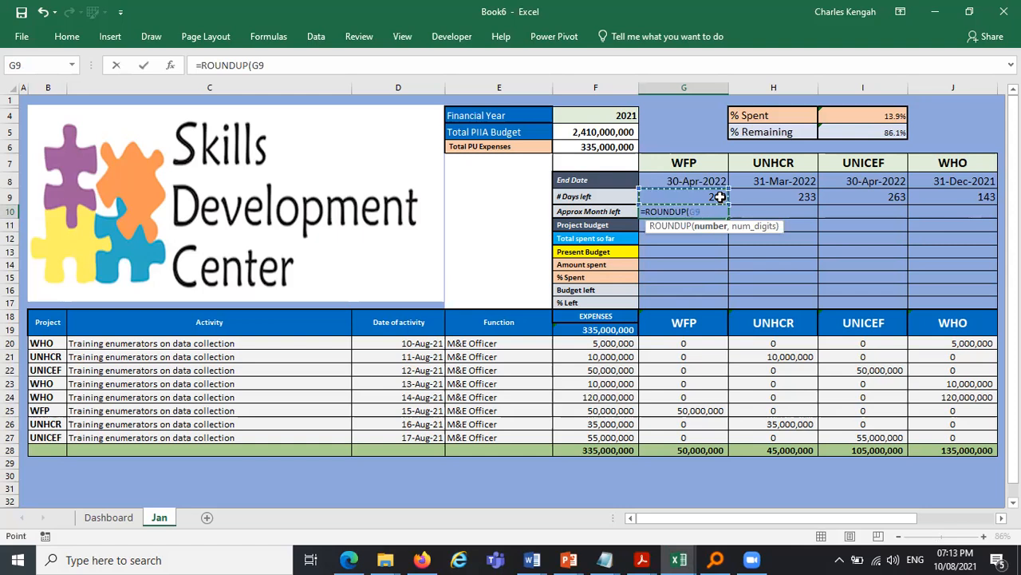
text(/30,)
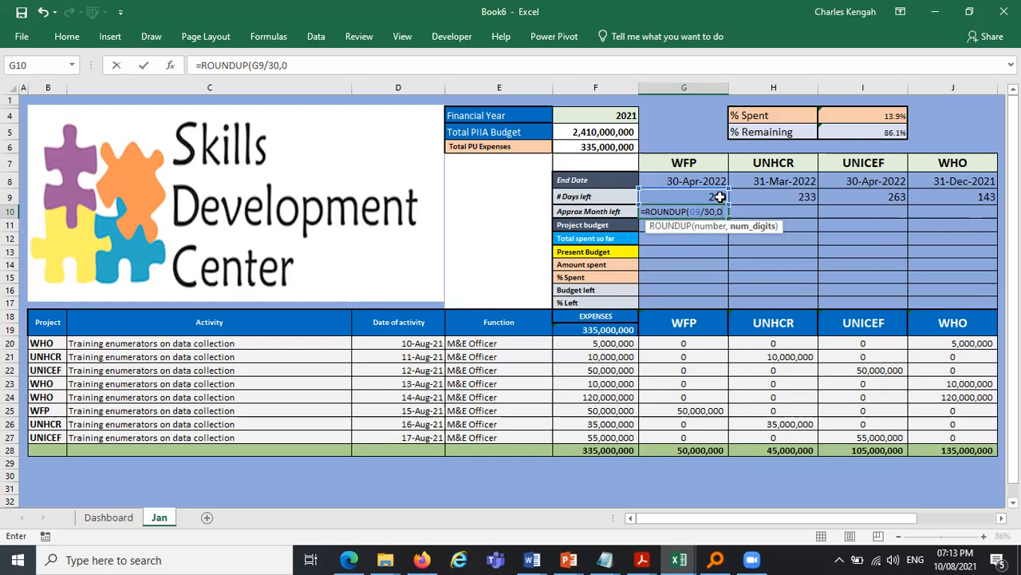
text(0))
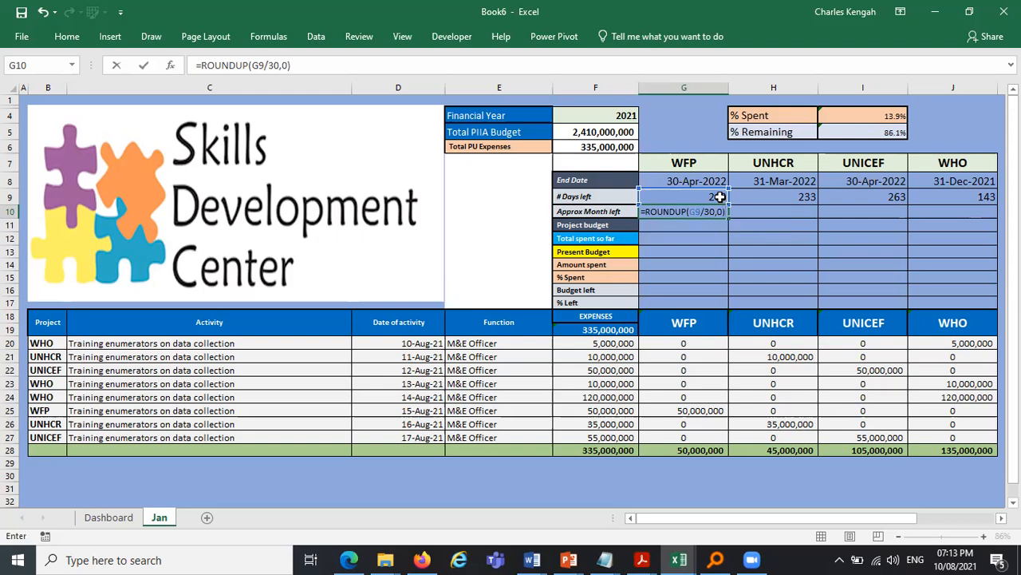
key(Return)
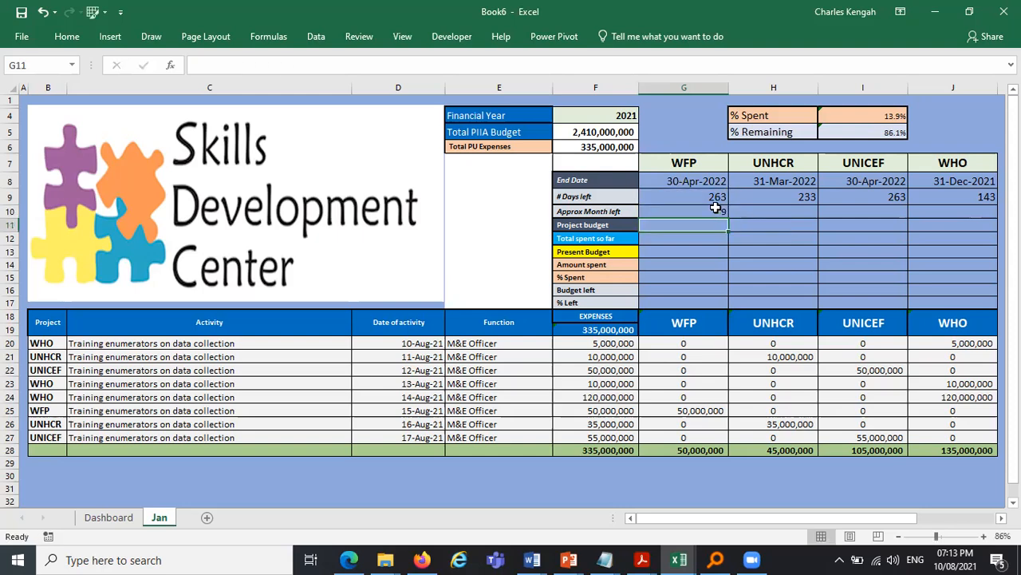
- Copy the months-left formula across G10:J10 and increase the font size of those cells
key(Up)
drag(728, 217, 972, 217)
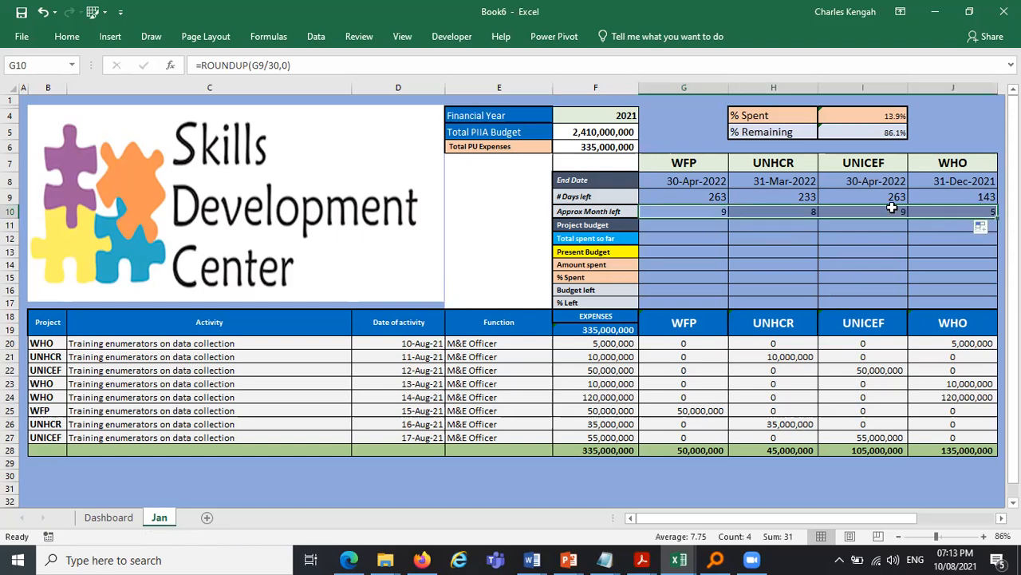
click(67, 36)
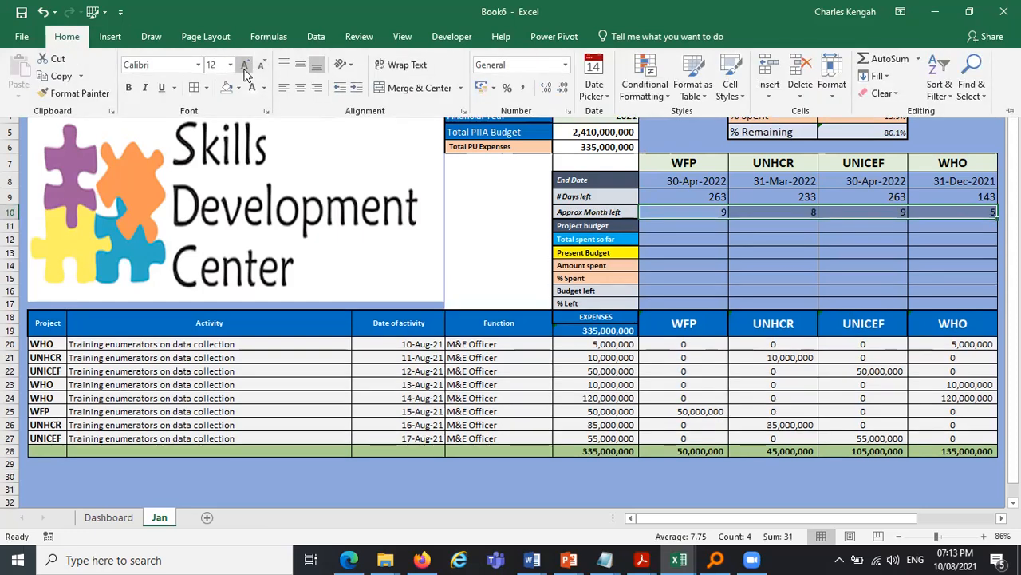
click(245, 67)
click(684, 256)
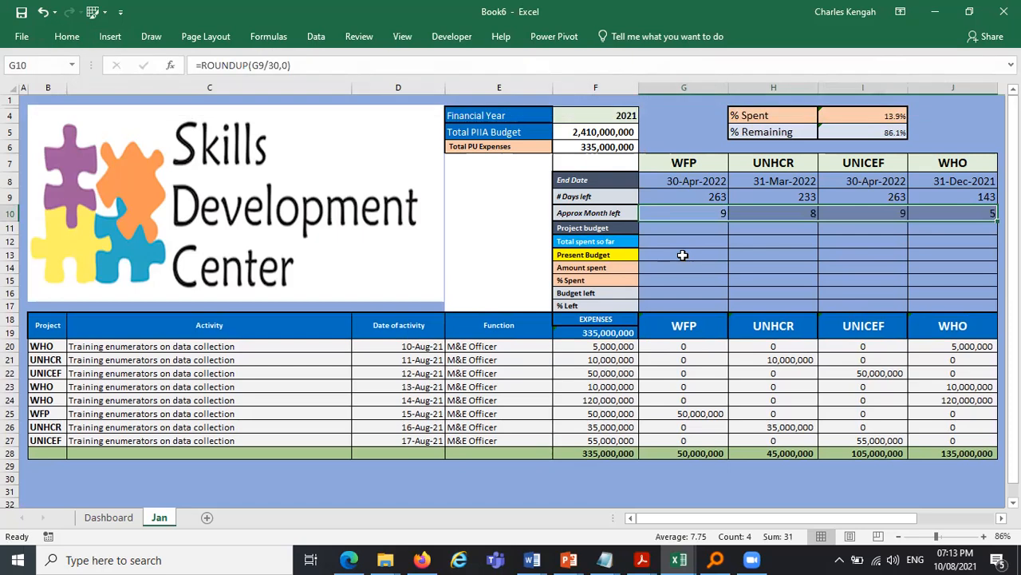
- Link WFP's project budget in G11 to cell D4 on the Dashboard sheet
click(691, 227)
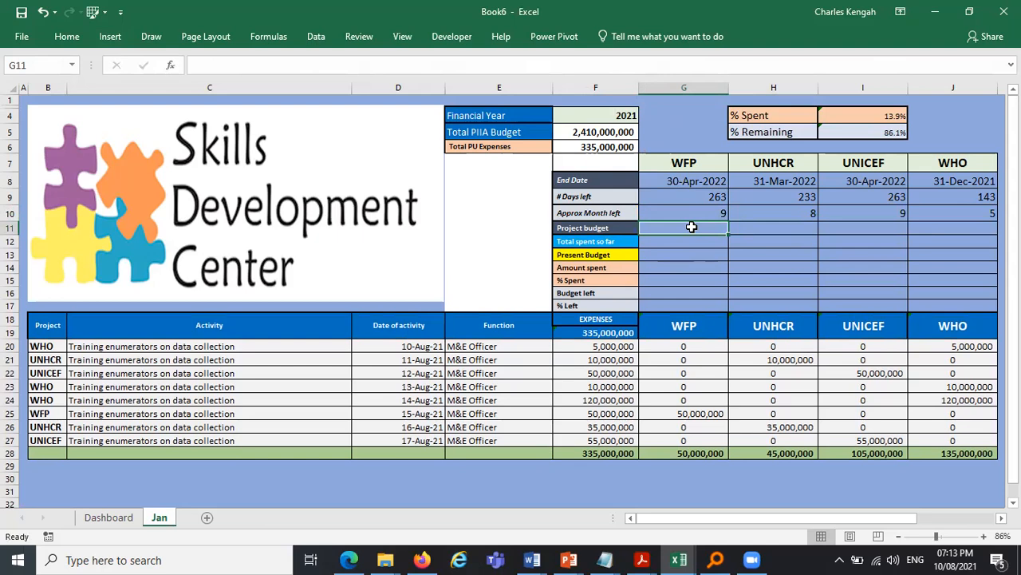
text(=)
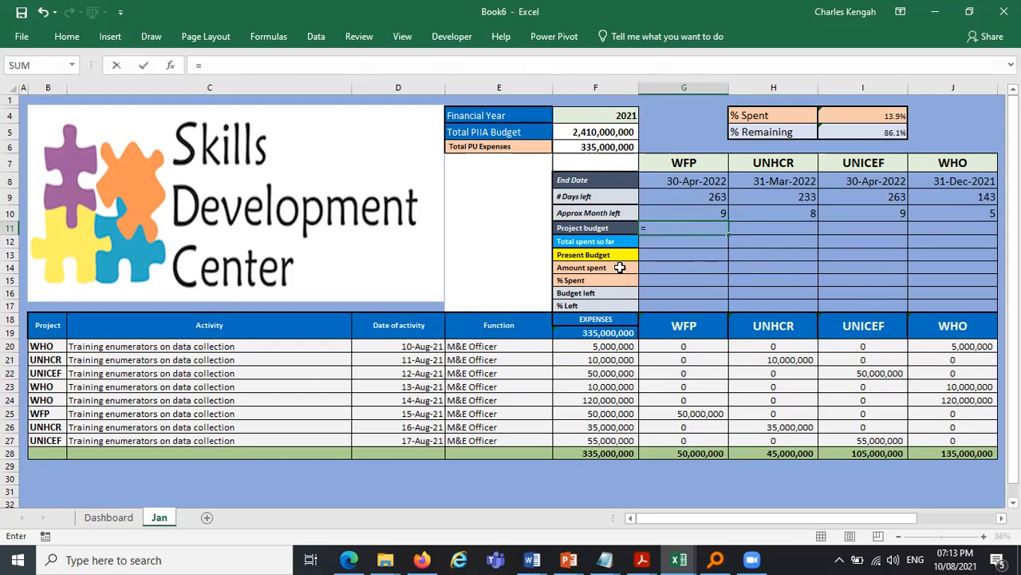
click(127, 517)
click(367, 146)
key(Return)
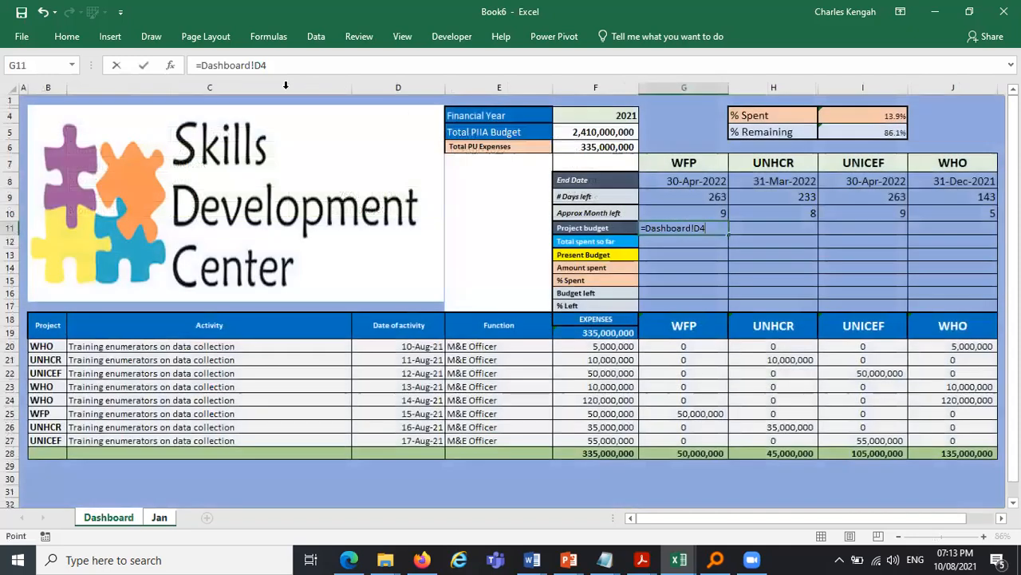
- Link UNHCR's project budget in H11 to cell D5 on the Dashboard sheet
click(684, 228)
click(67, 37)
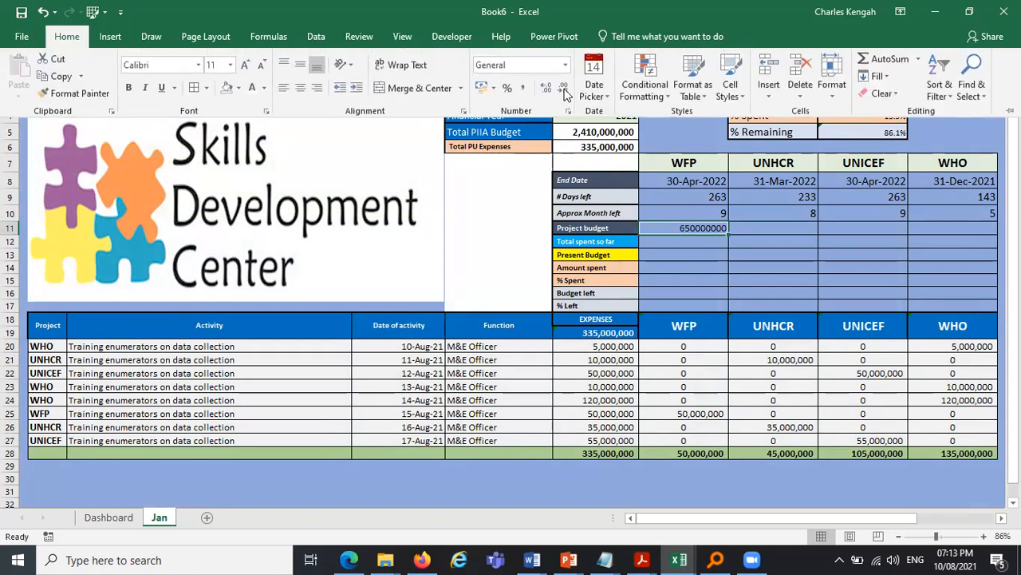
click(790, 279)
click(767, 228)
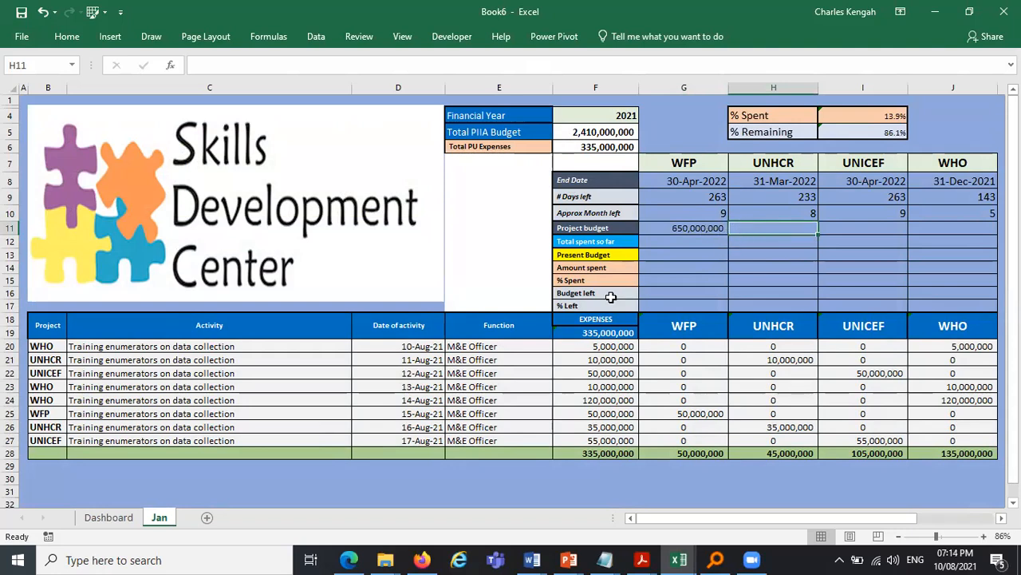
text(=)
click(118, 520)
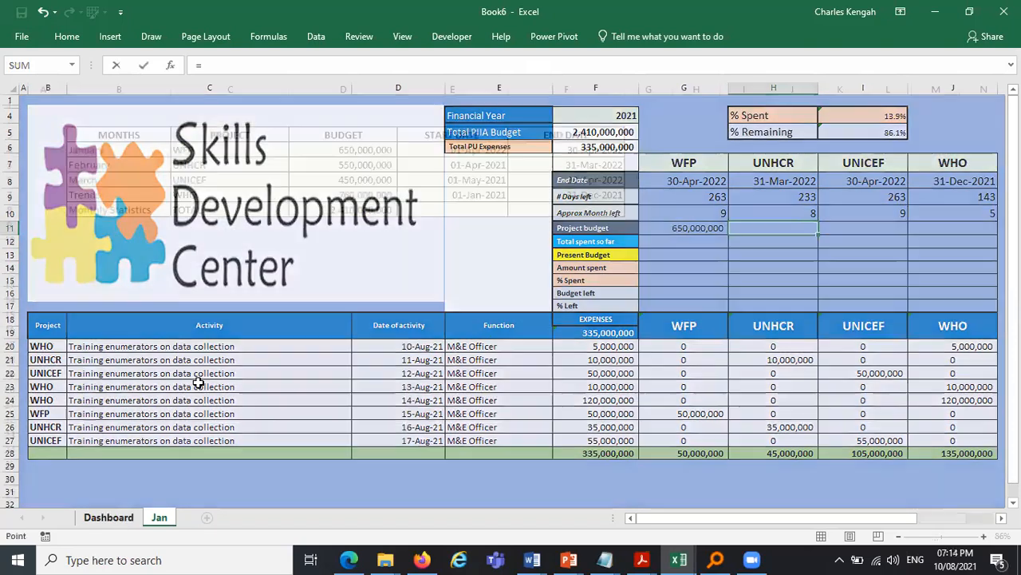
click(378, 164)
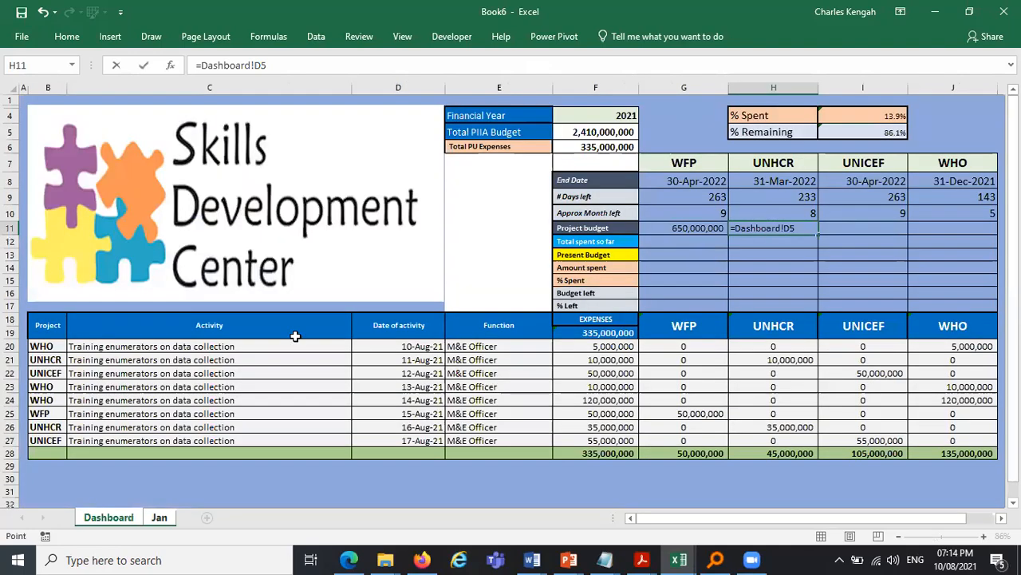
key(Return)
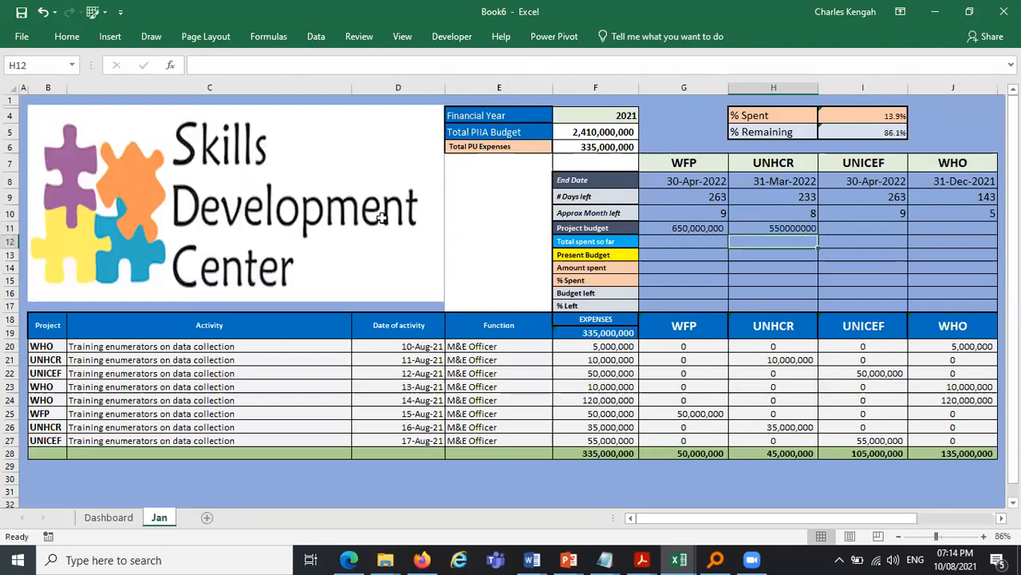
- Link UNICEF's and WHO's project budgets in I11 and J11 to Dashboard cells D6 and D7
key(Up)
key(Right)
text(=)
key(ctrl+Page_Up)
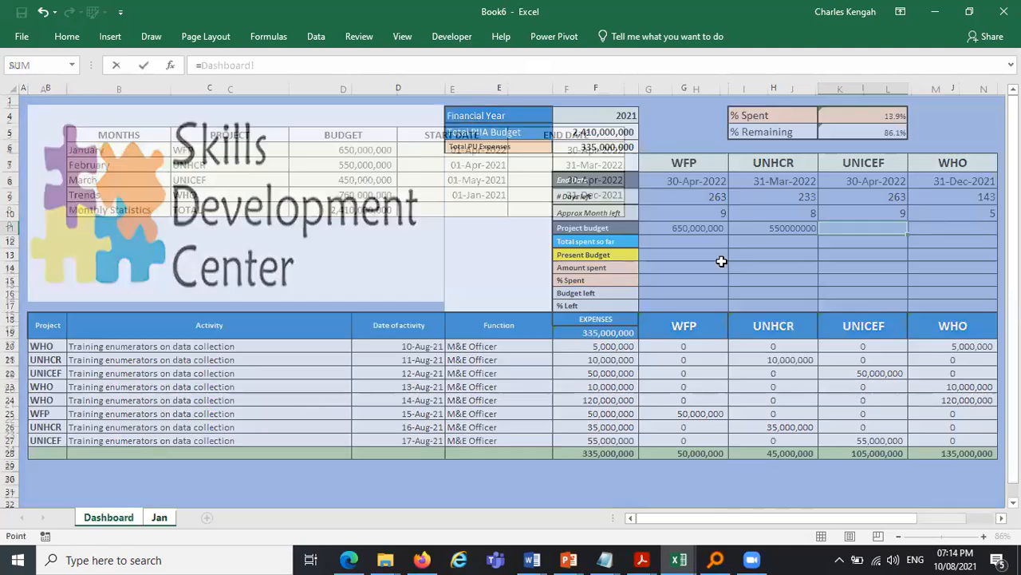
click(128, 519)
click(378, 189)
key(Return)
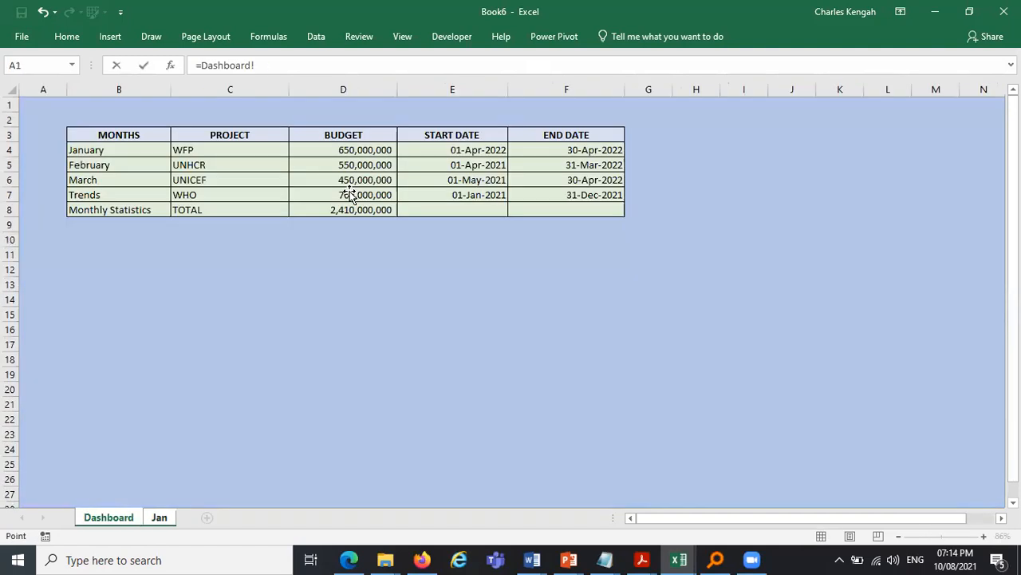
click(343, 194)
key(Return)
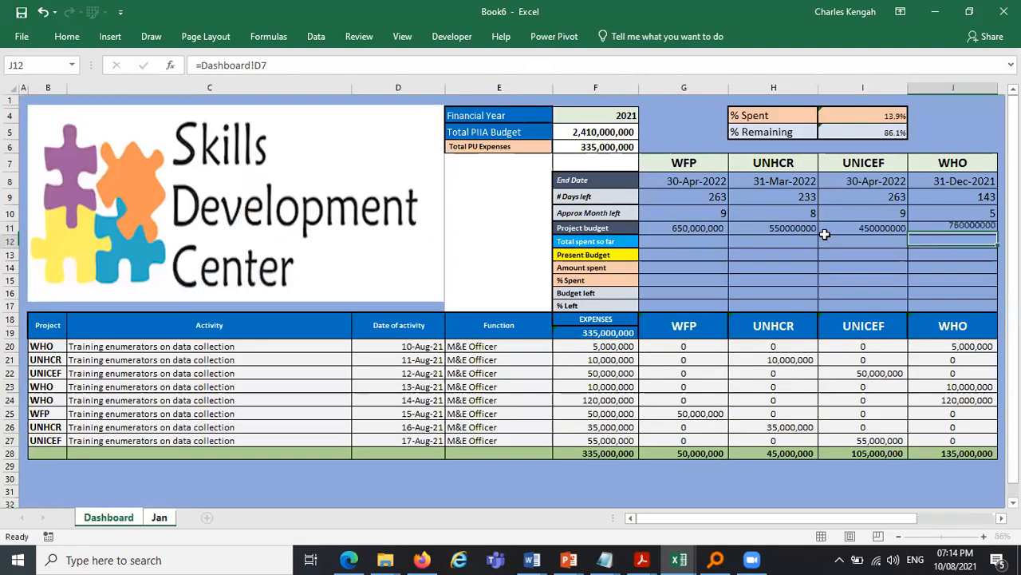
- Copy G11's number formatting onto the other project budget cells H11:J11 with Format Painter
click(683, 225)
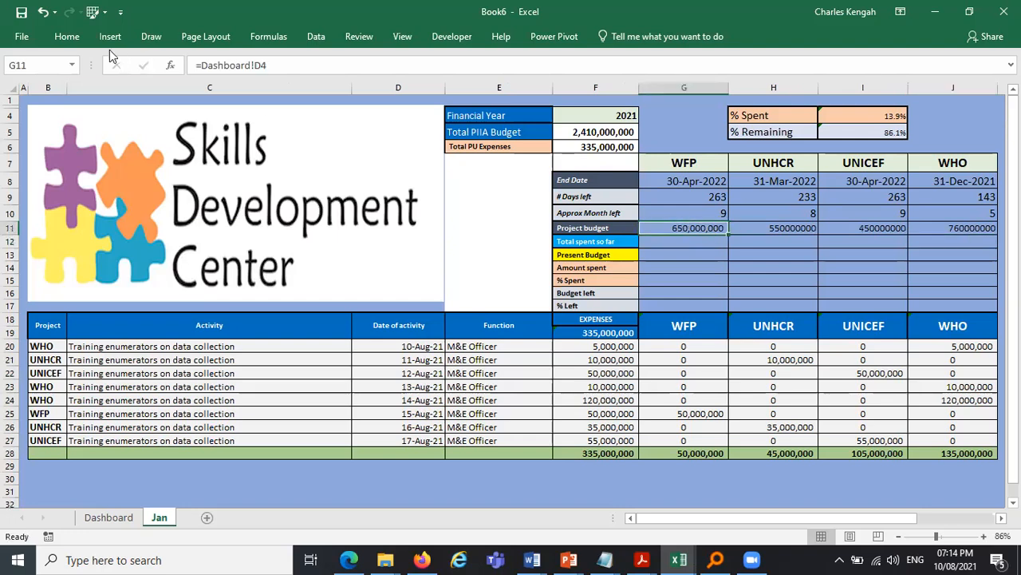
click(67, 36)
click(79, 93)
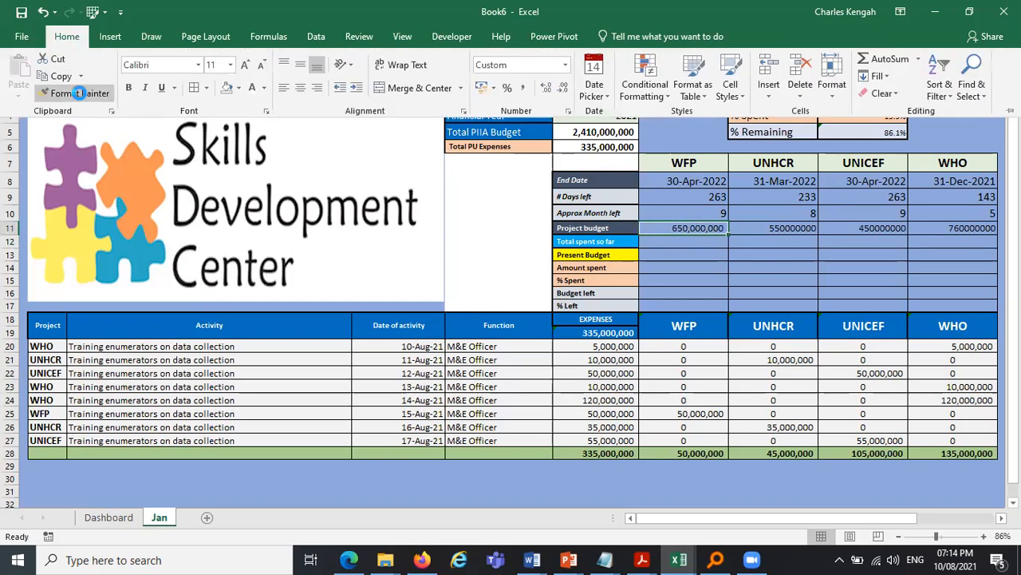
drag(770, 228, 982, 225)
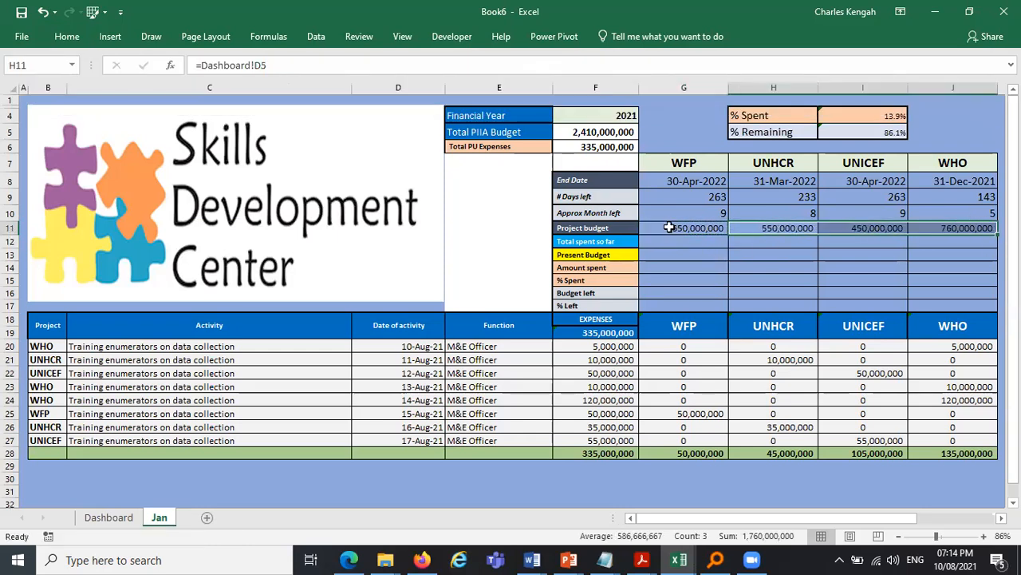
click(950, 228)
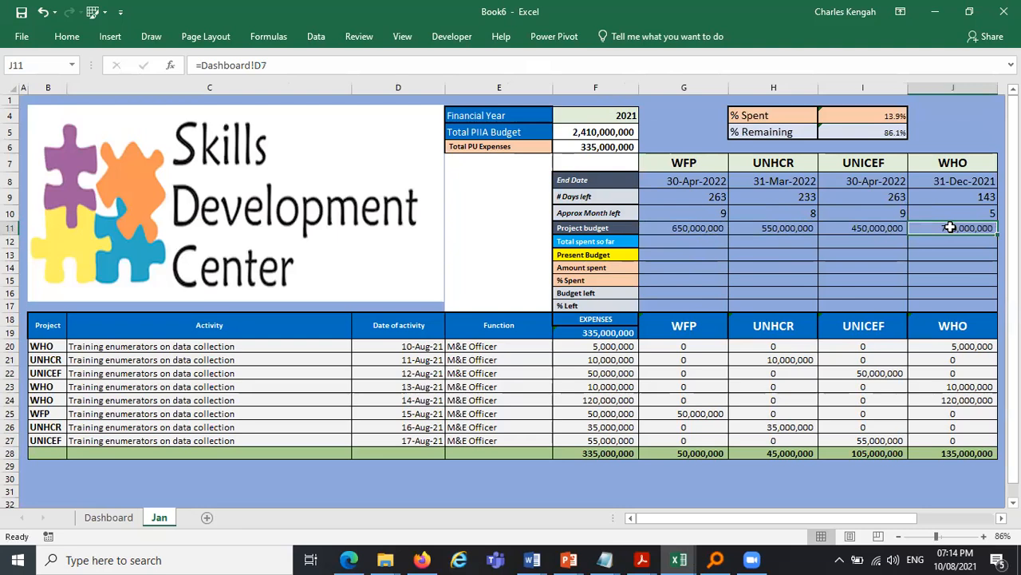
- Make the project budget values in G11:J11 bold
drag(951, 227, 670, 233)
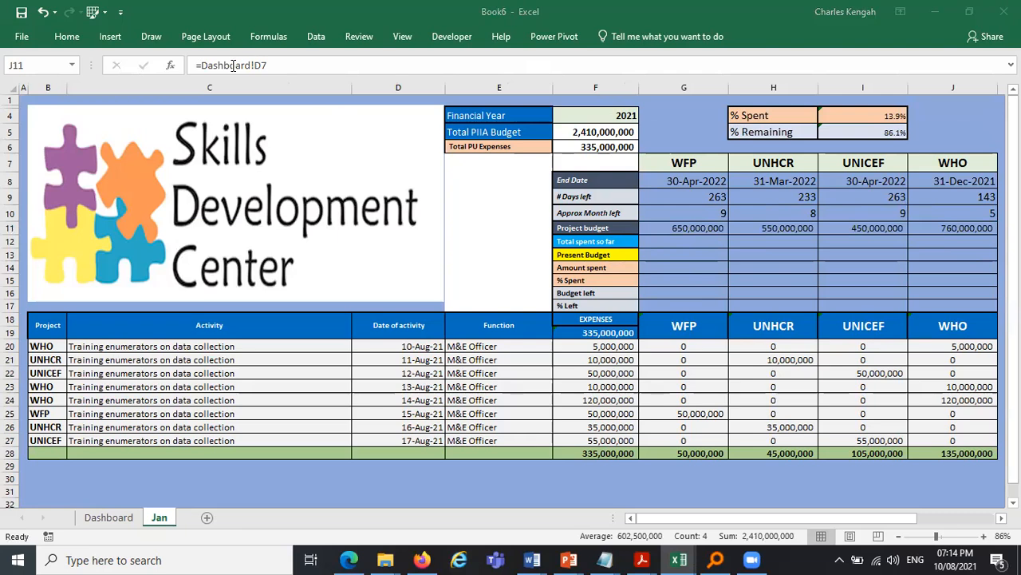
click(72, 39)
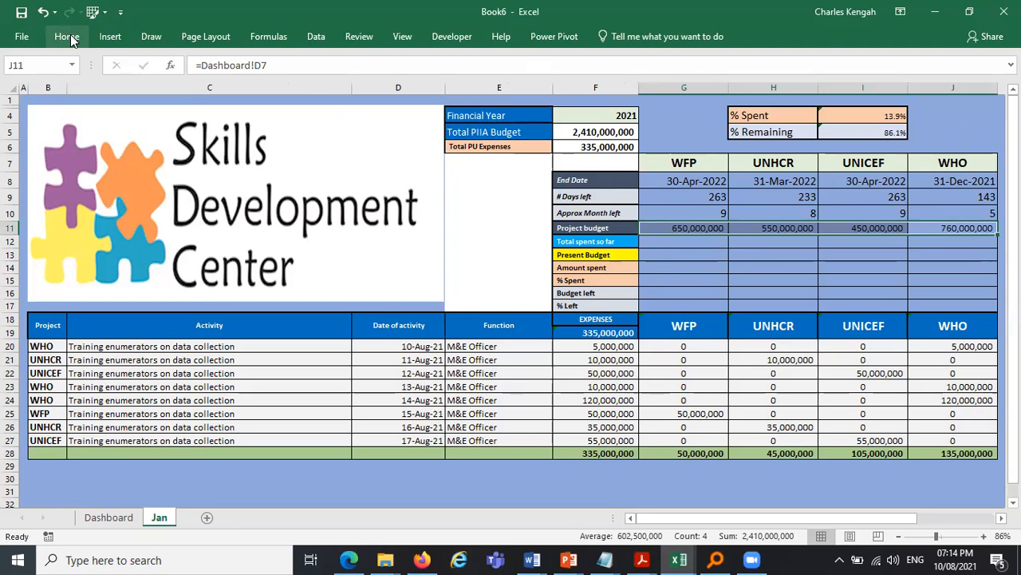
click(75, 38)
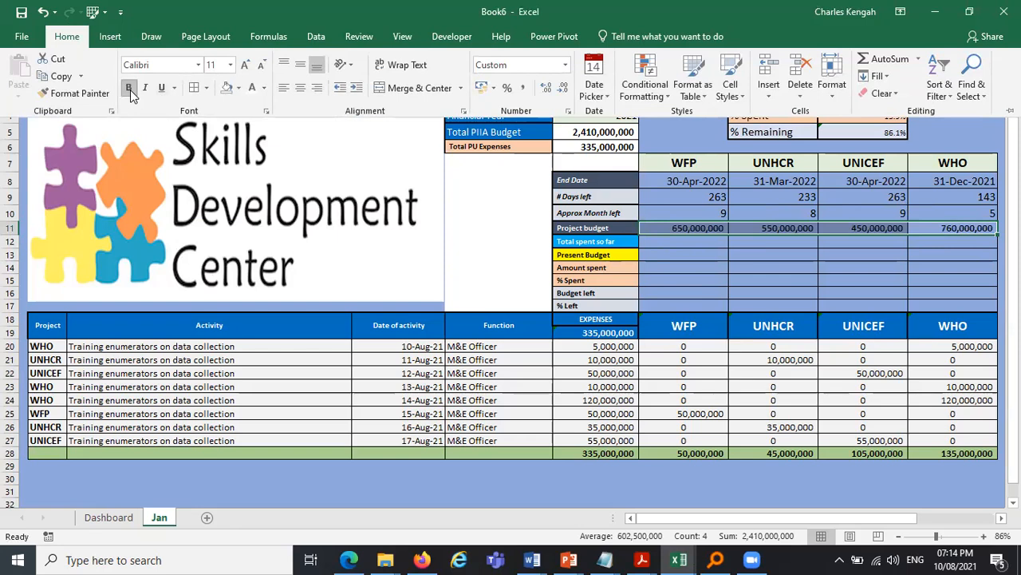
click(772, 233)
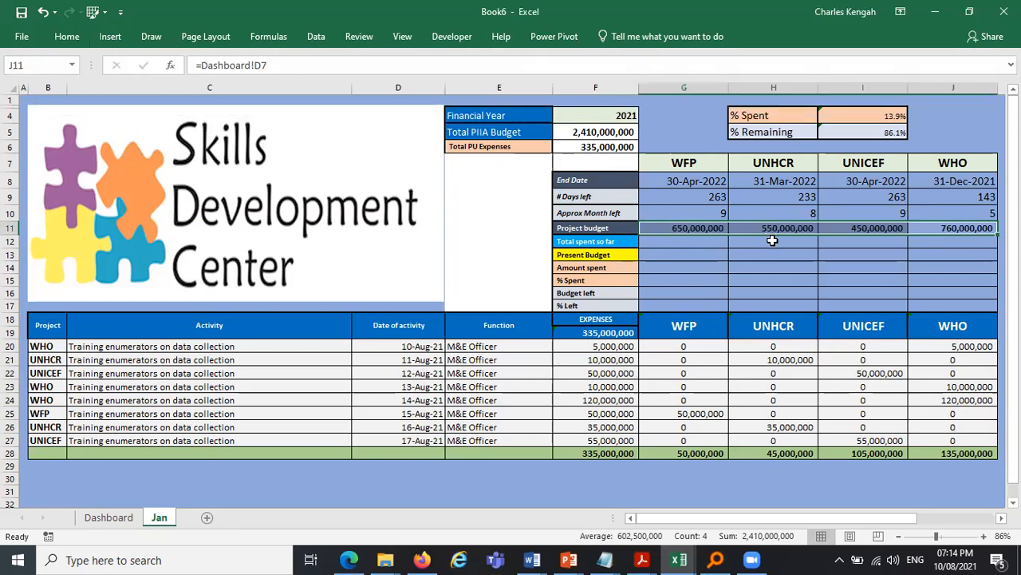
- Enter =G28 in G12 as WFP's total spent so far and fill it across to J12
click(773, 241)
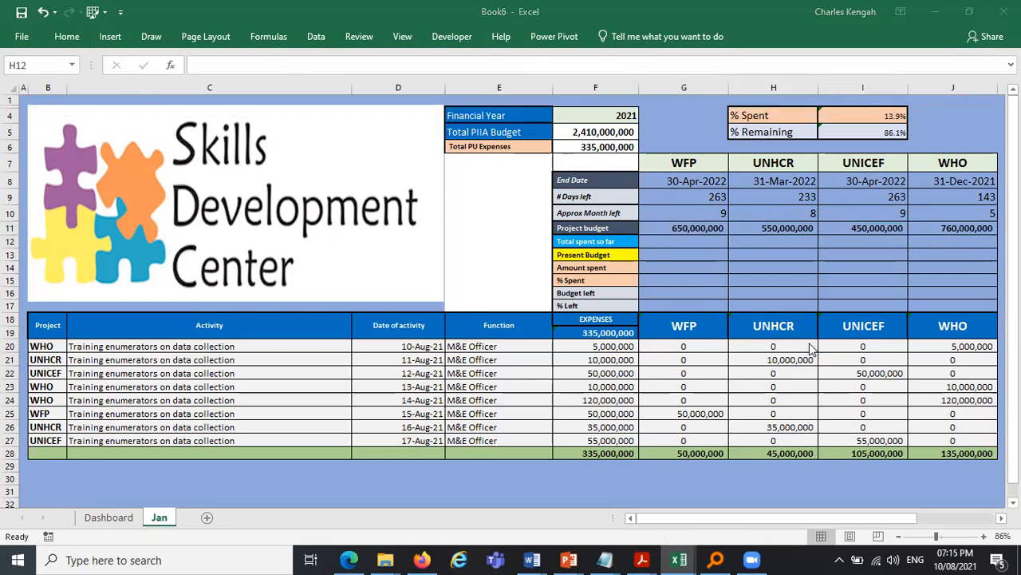
click(683, 243)
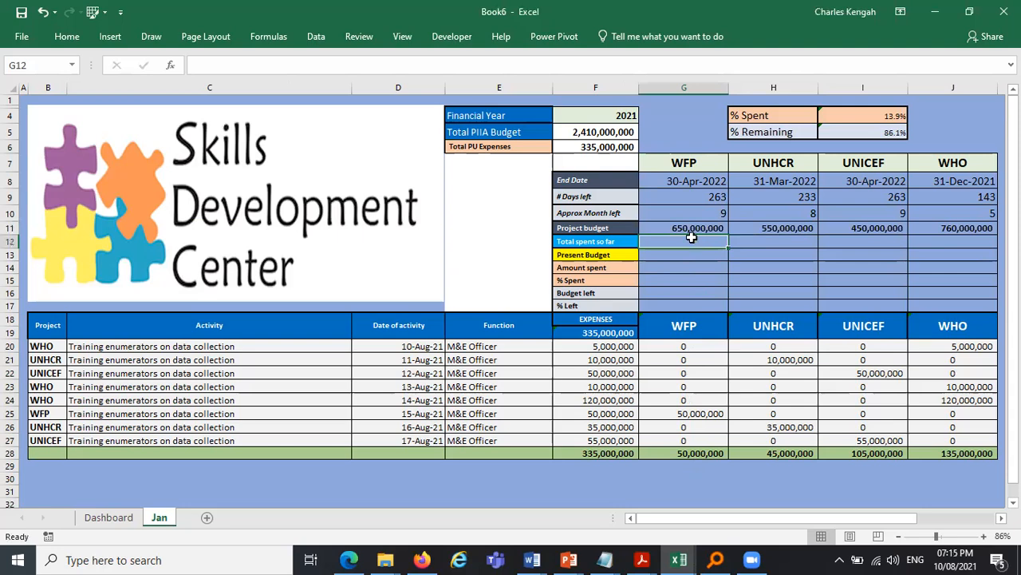
text(=)
click(684, 453)
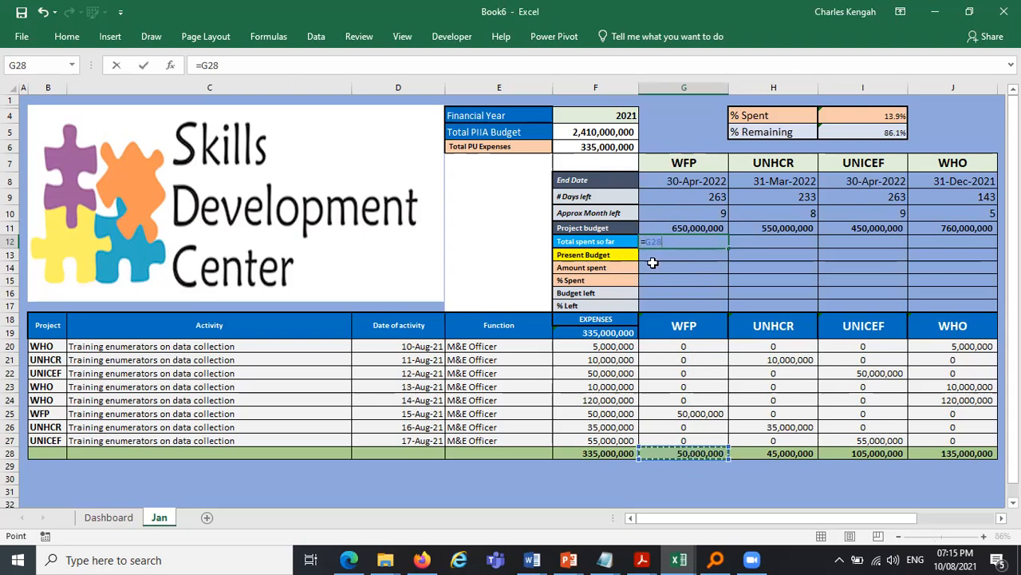
key(Return)
click(718, 241)
drag(727, 247, 971, 260)
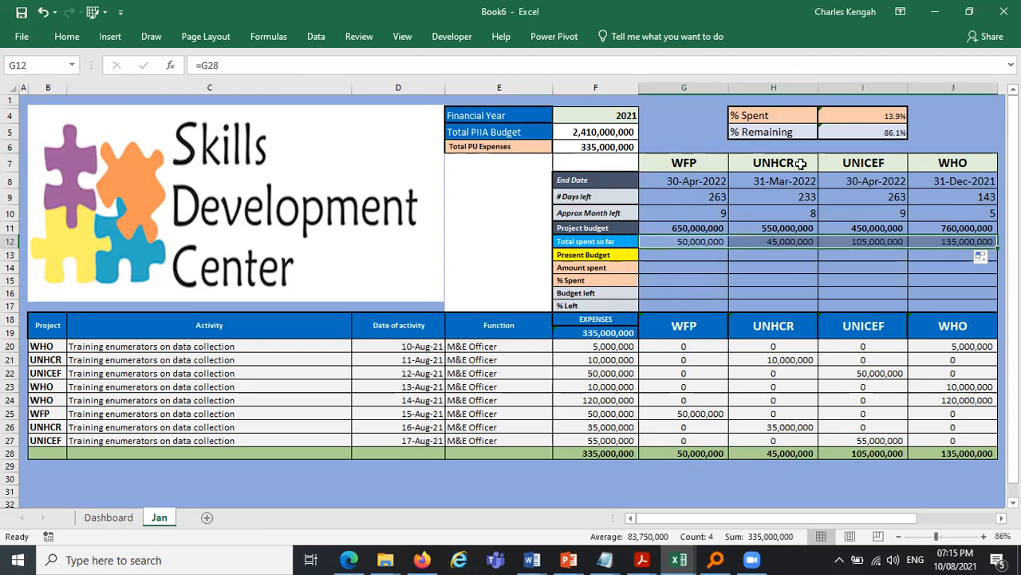
- Copy the project budget row's formatting onto the summary cells G12:J17 with Format Painter
click(698, 228)
click(67, 36)
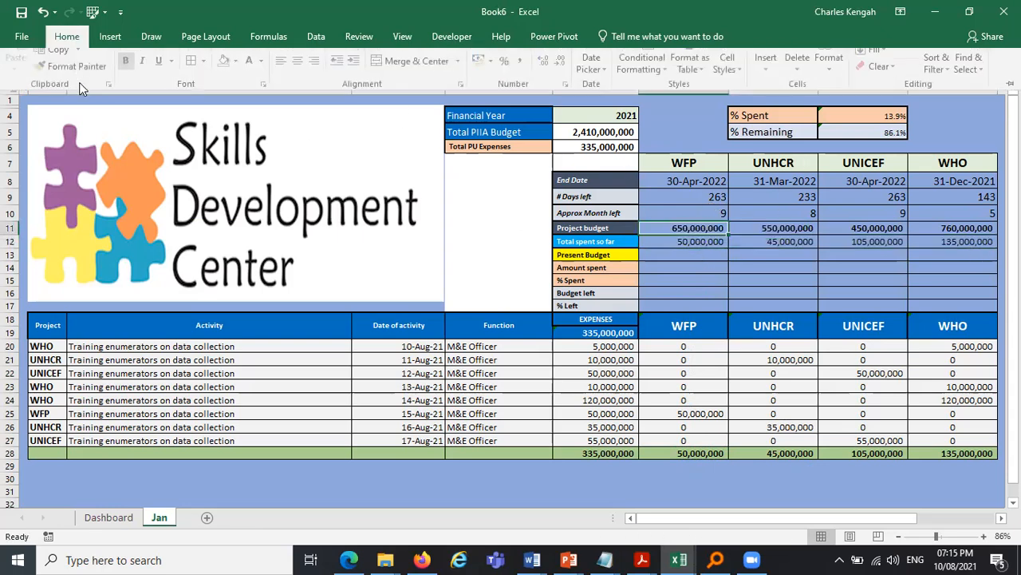
click(79, 94)
drag(706, 243, 942, 300)
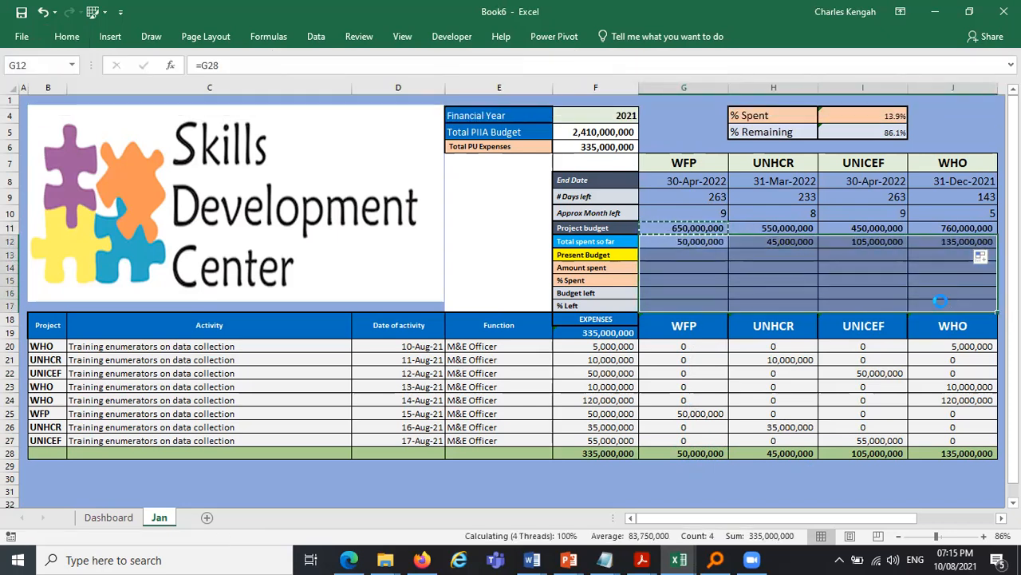
click(684, 291)
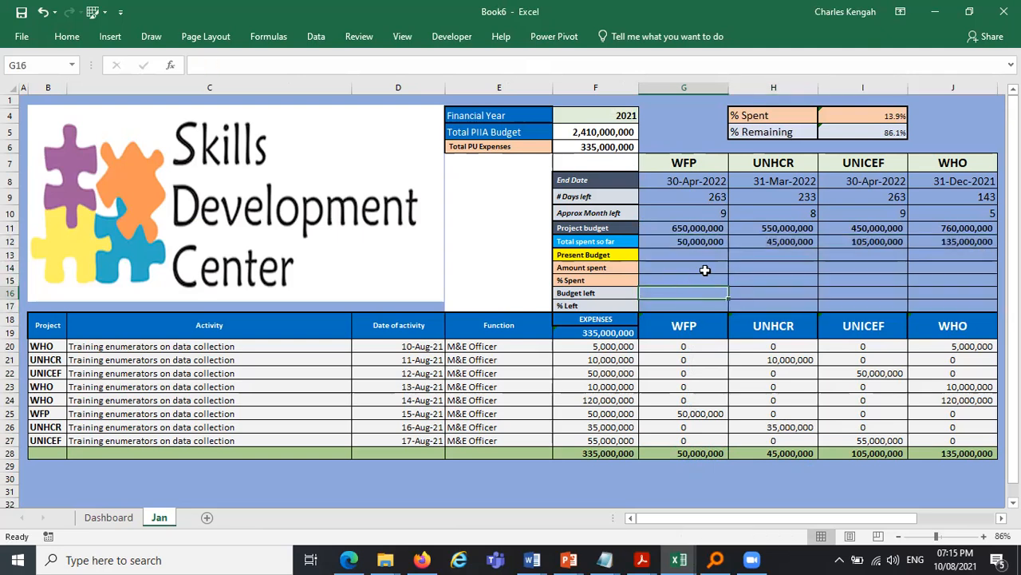
- Calculate the present budget in G13 as =G11-G12 and fill it across to J13
click(699, 256)
text(=)
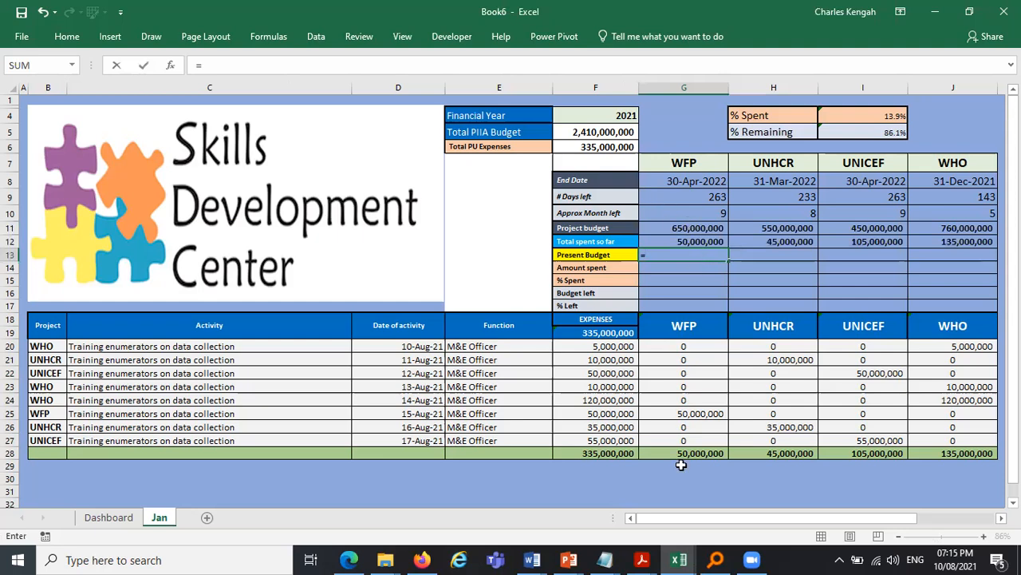
click(699, 229)
text(-)
click(691, 241)
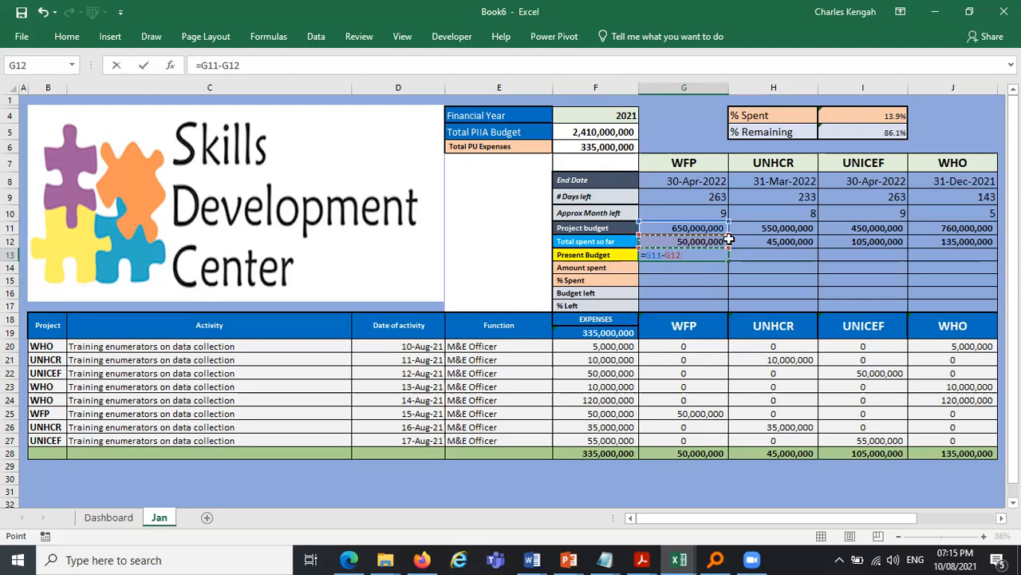
key(Return)
click(718, 256)
drag(728, 261, 724, 321)
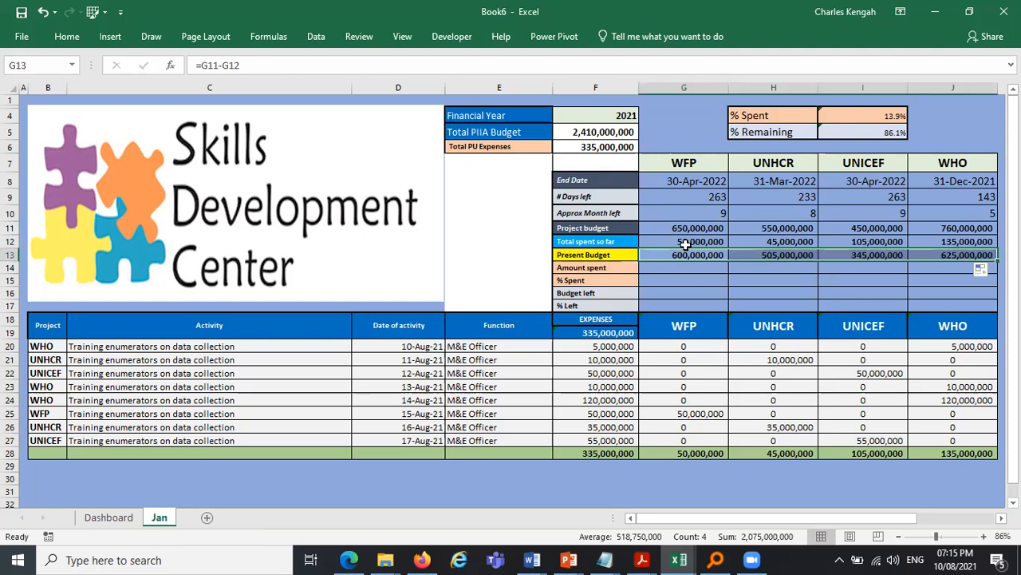
- Set the amount spent in G14 to =G28 and fill it across to J14
click(646, 264)
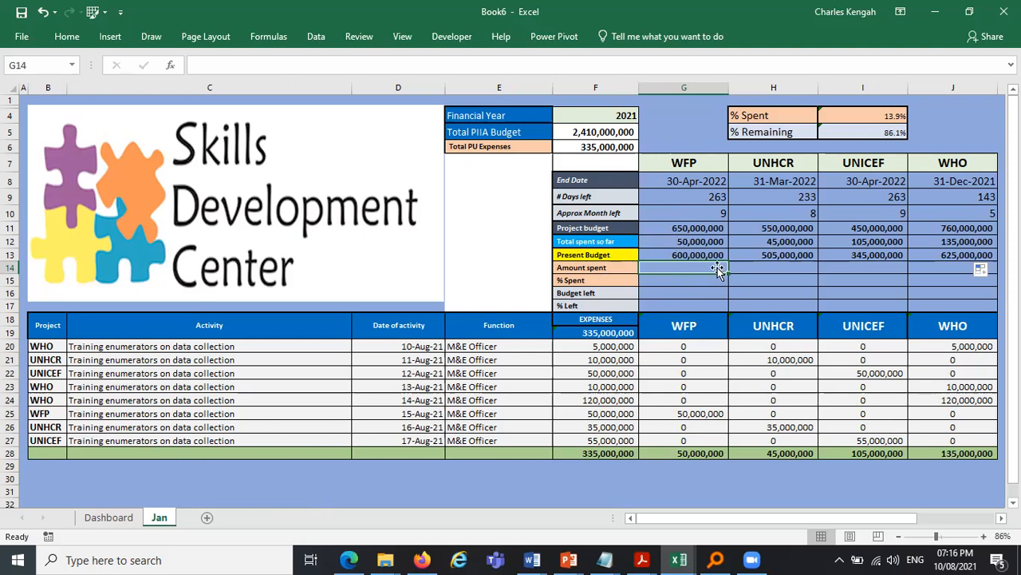
text(=)
click(687, 455)
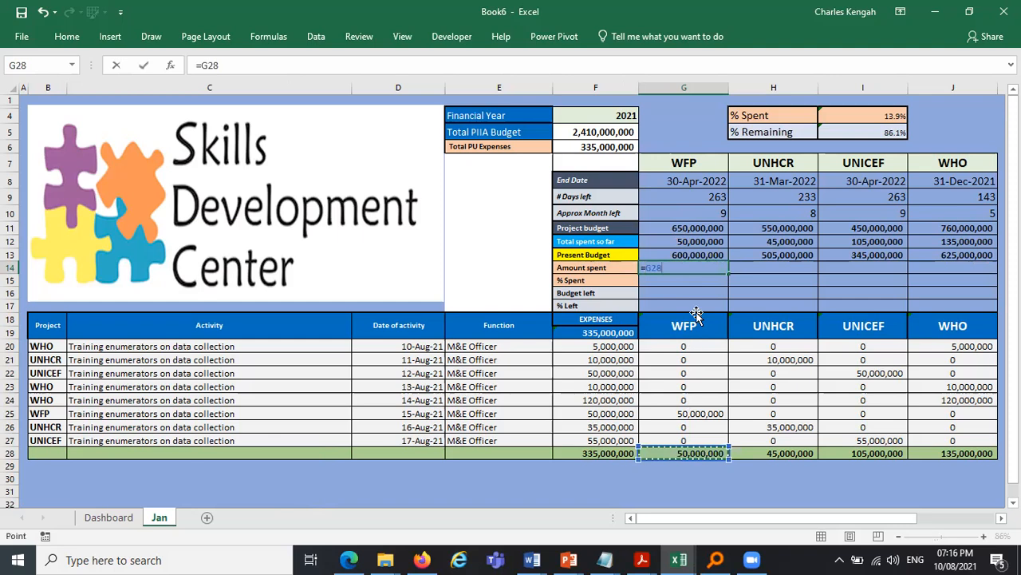
key(Return)
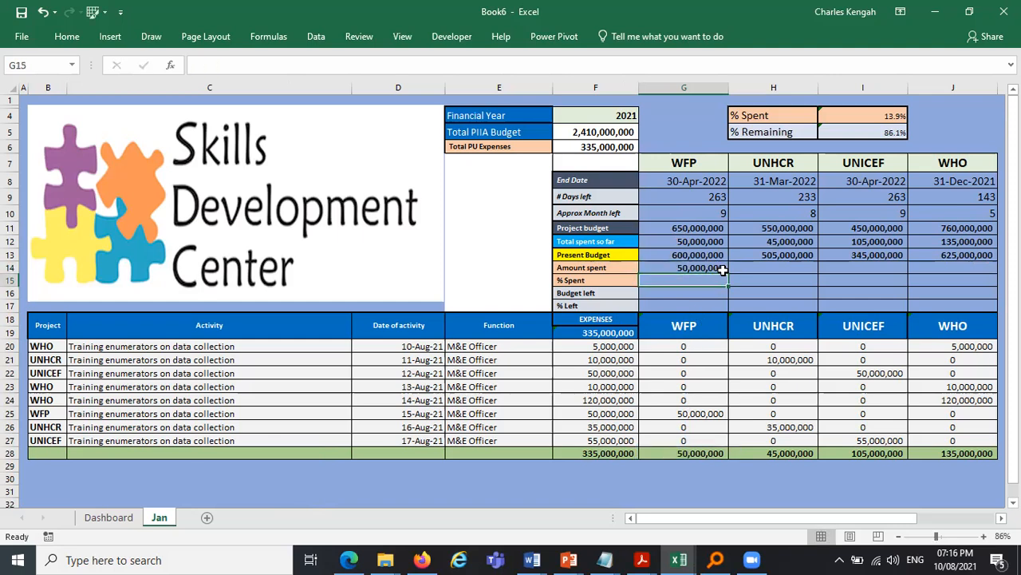
click(684, 267)
drag(728, 274, 994, 272)
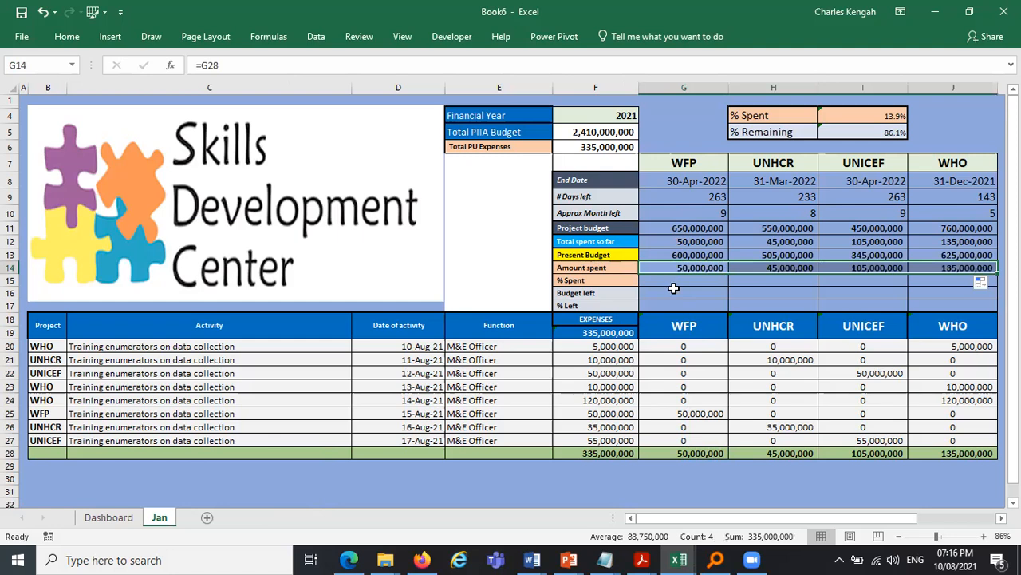
- Calculate WFP's percent spent in G15 as =G14/G11
click(674, 287)
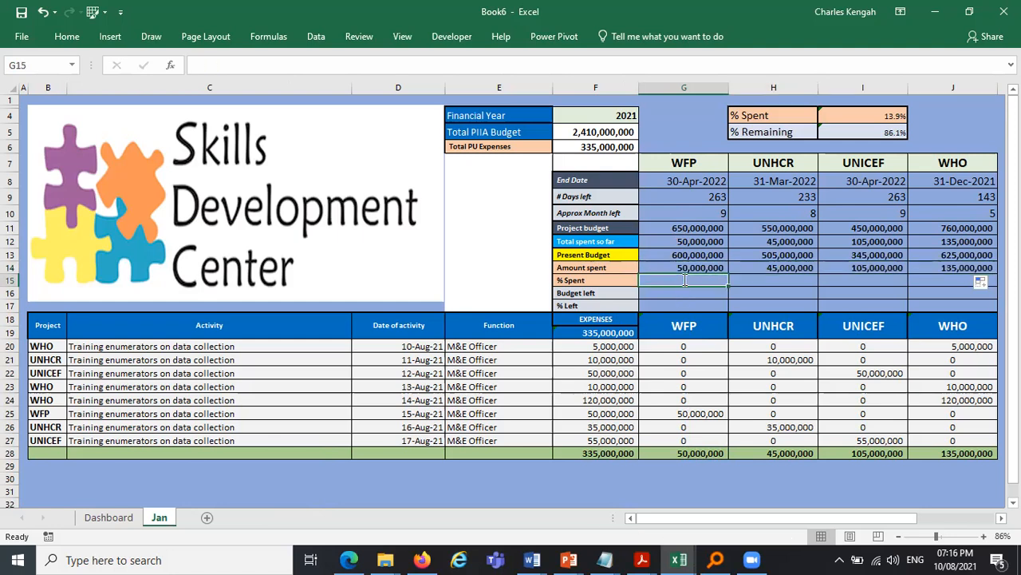
text(=)
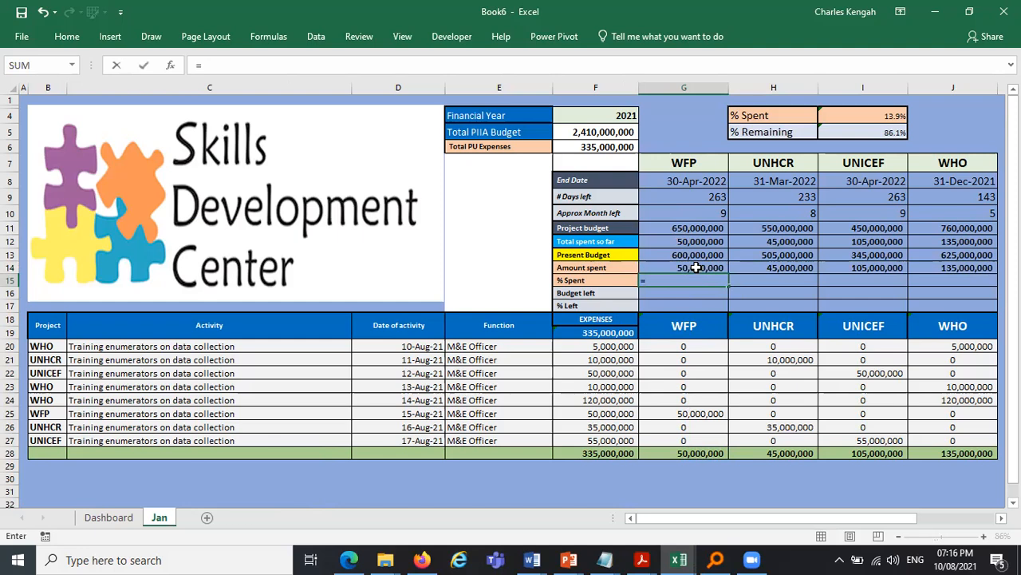
click(696, 267)
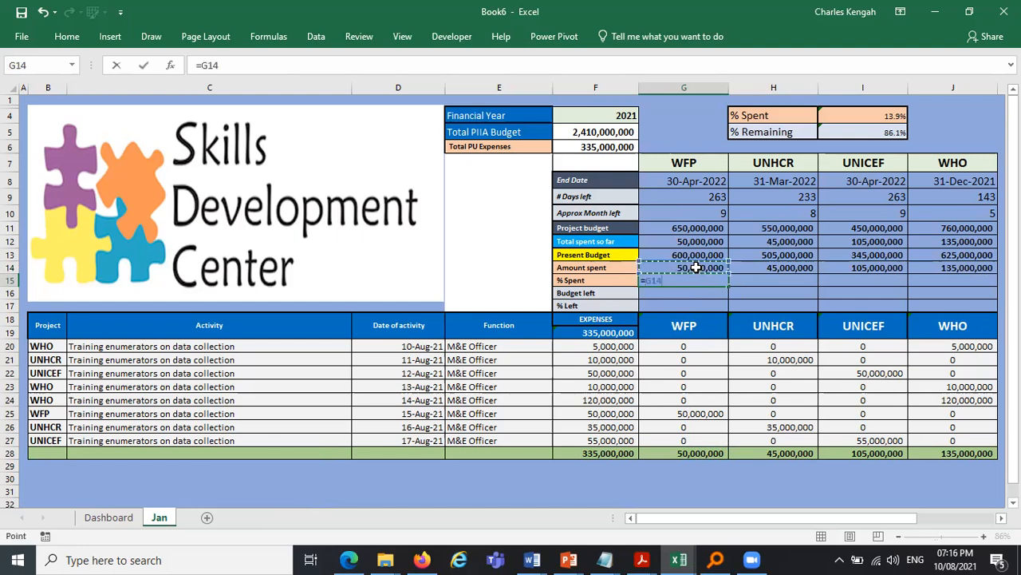
text(/)
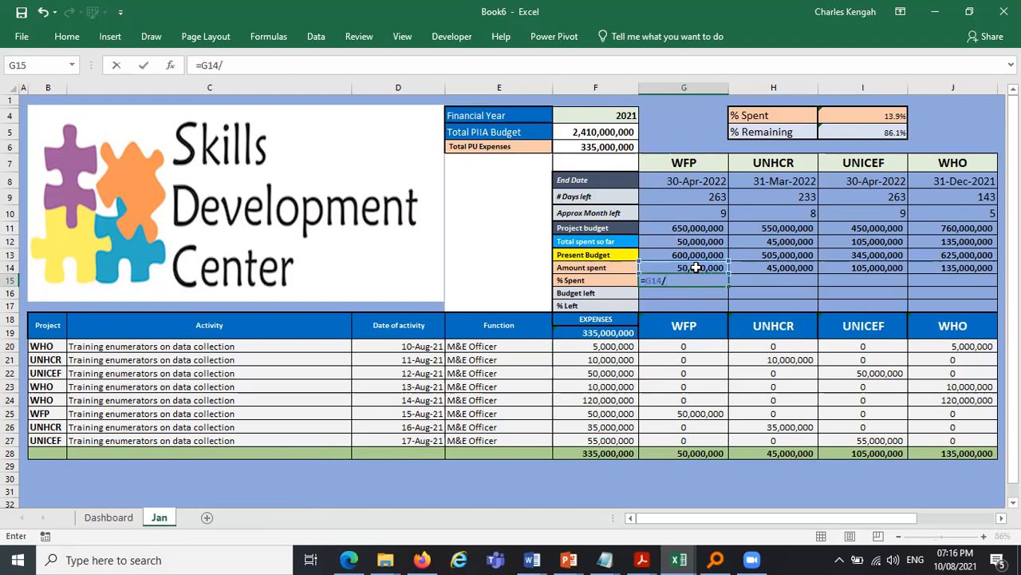
click(709, 227)
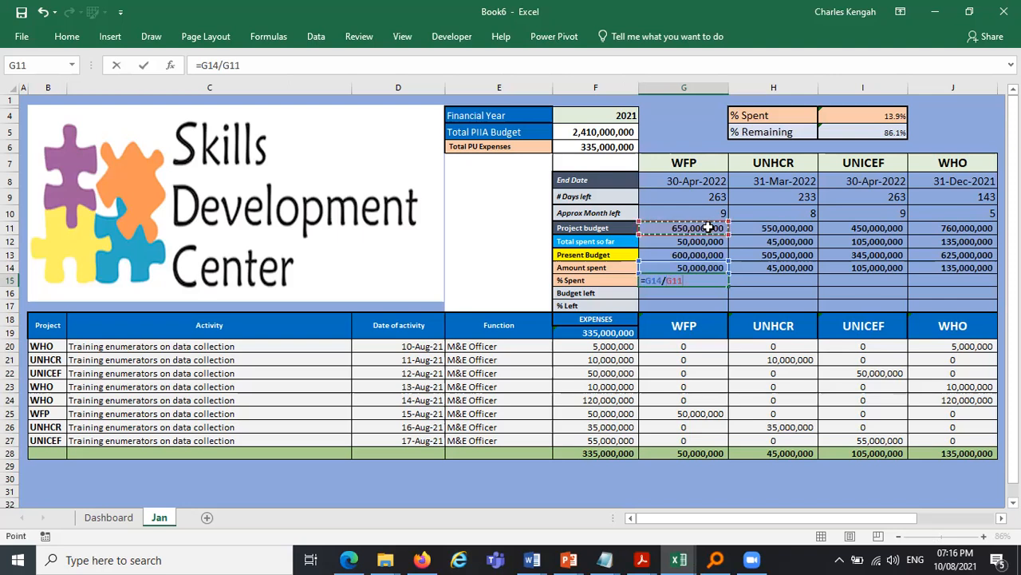
key(Return)
- Format G15 with percentage style
click(714, 280)
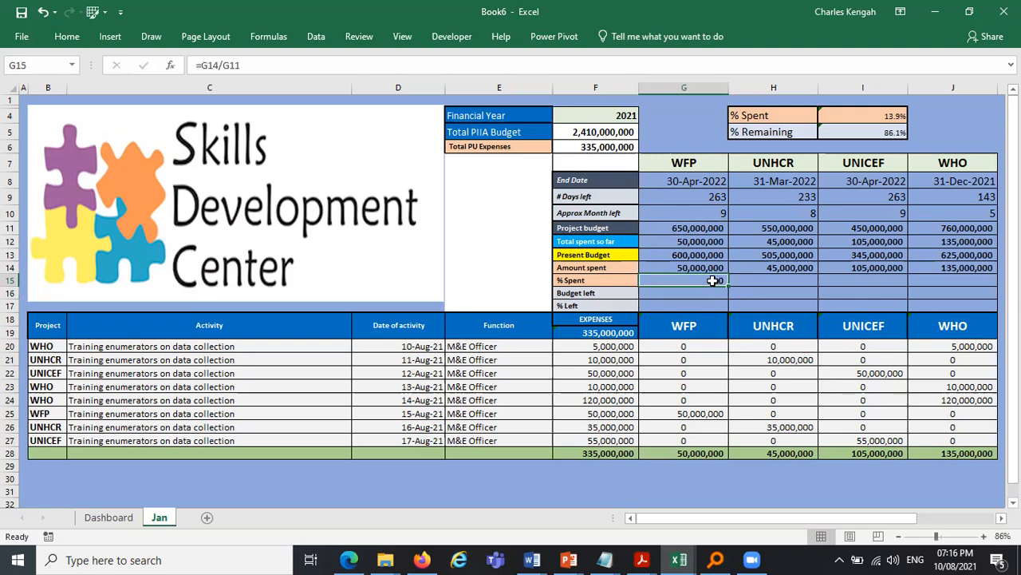
click(67, 37)
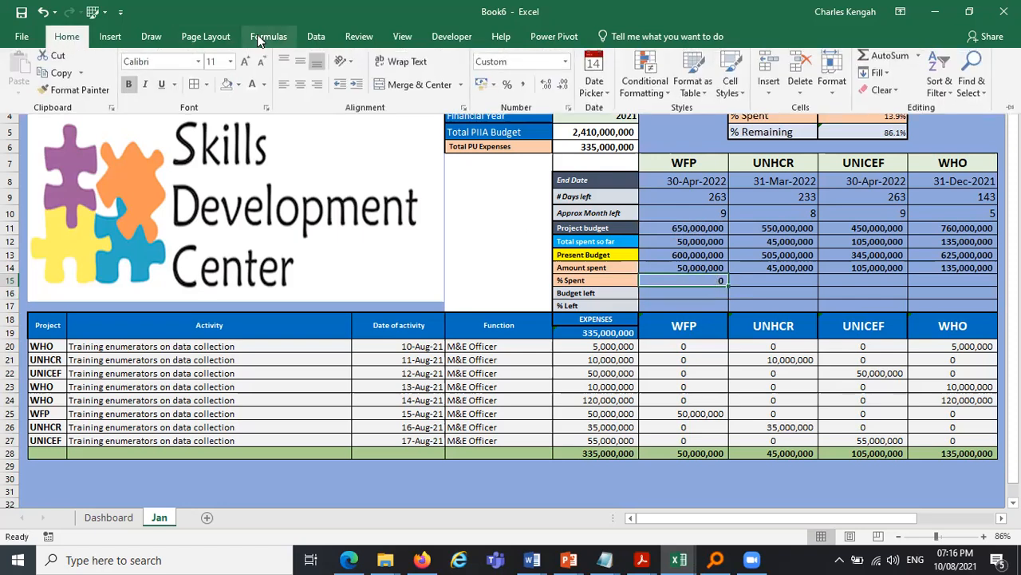
click(545, 89)
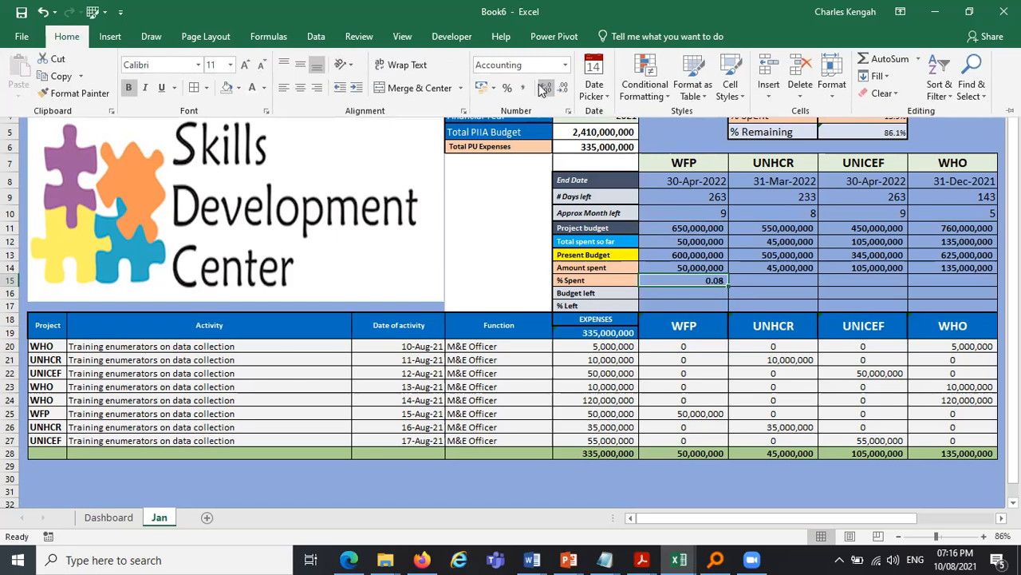
click(508, 88)
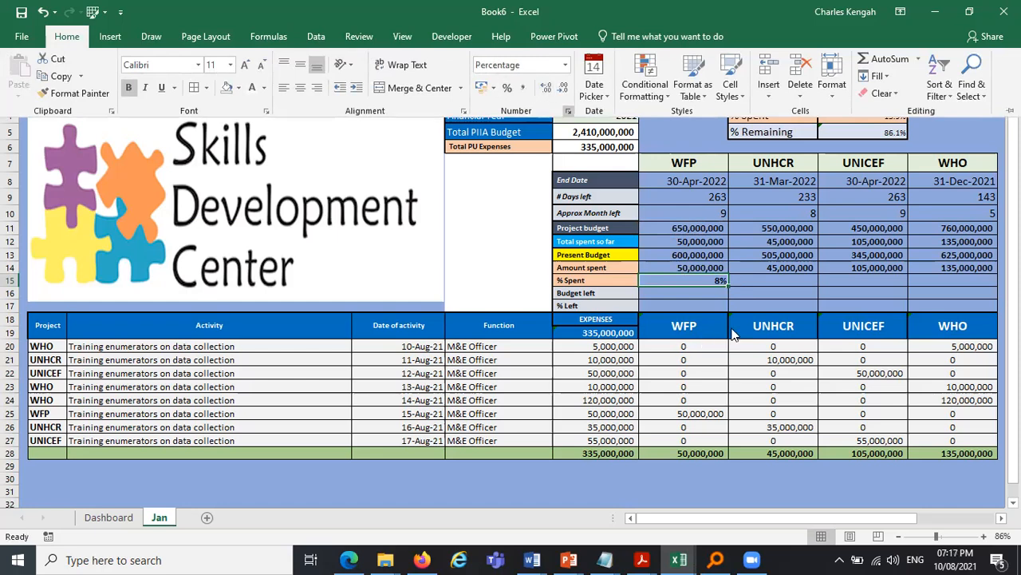
- Fill the percent spent formula from G15 across to J15
click(740, 282)
click(741, 255)
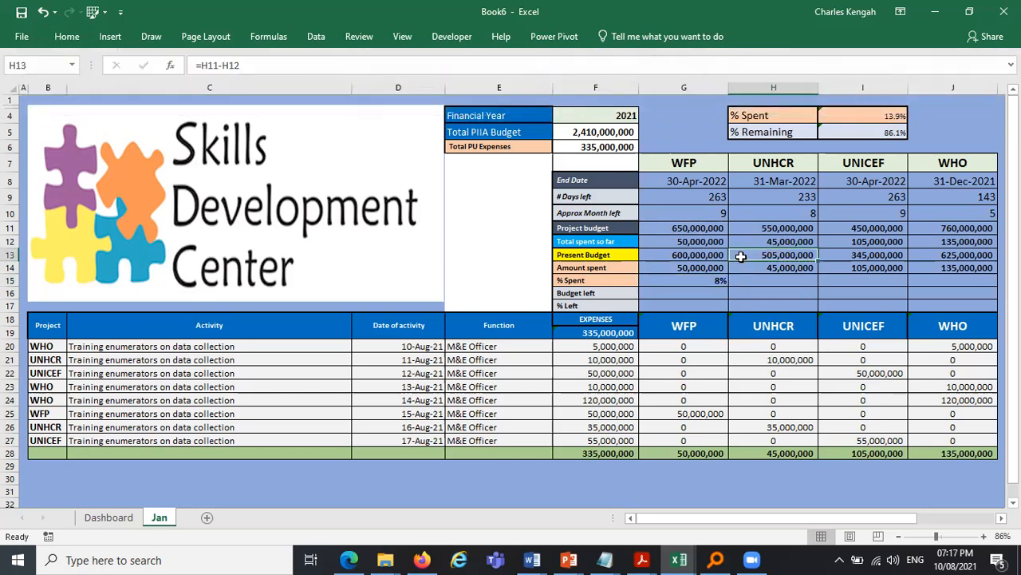
click(713, 280)
drag(727, 286, 662, 279)
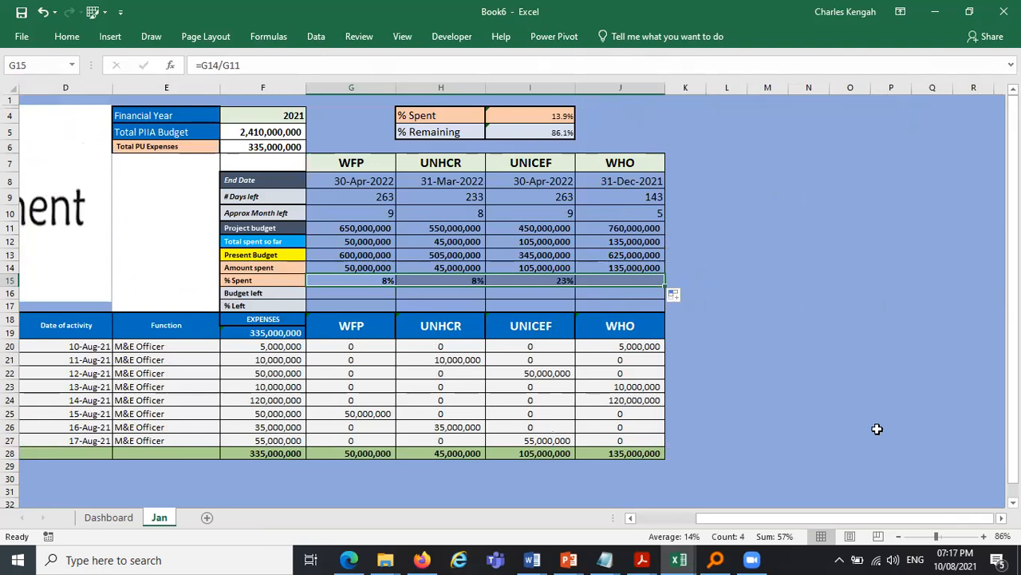
drag(838, 522, 709, 549)
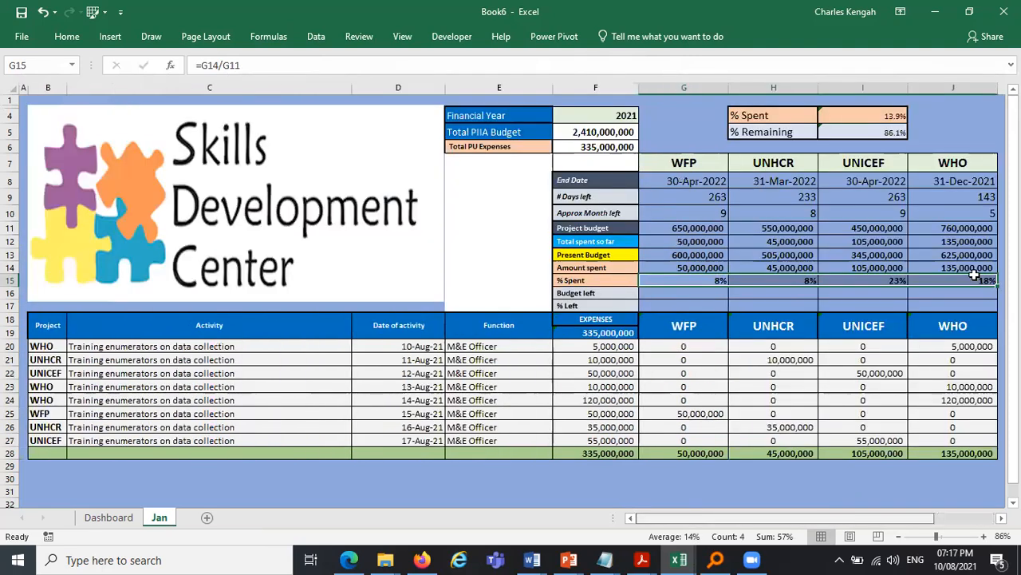
key(ctrl+Right)
- Calculate the budget left in G16 as =G11-G12 and fill it across to J16
click(675, 293)
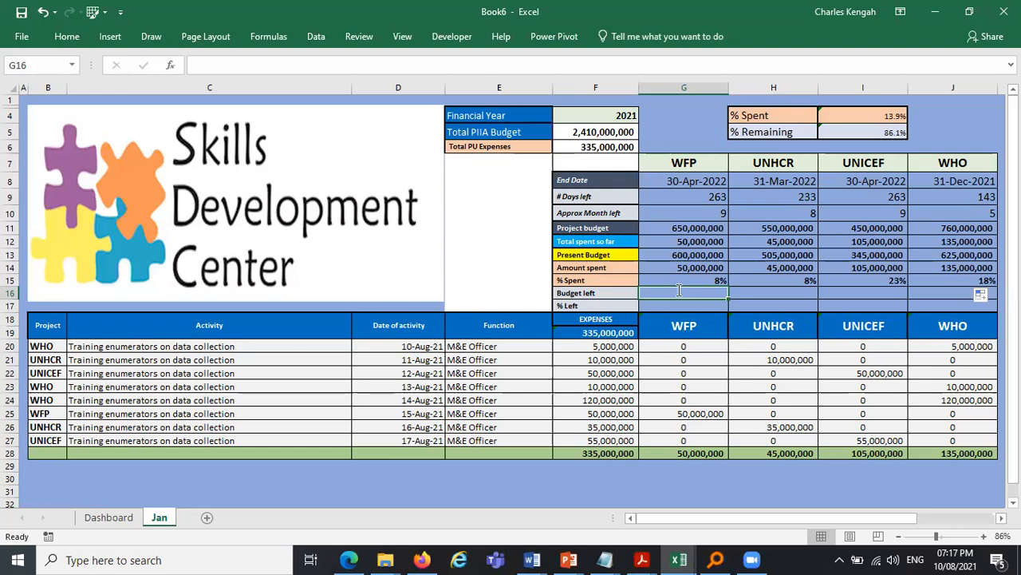
text(=)
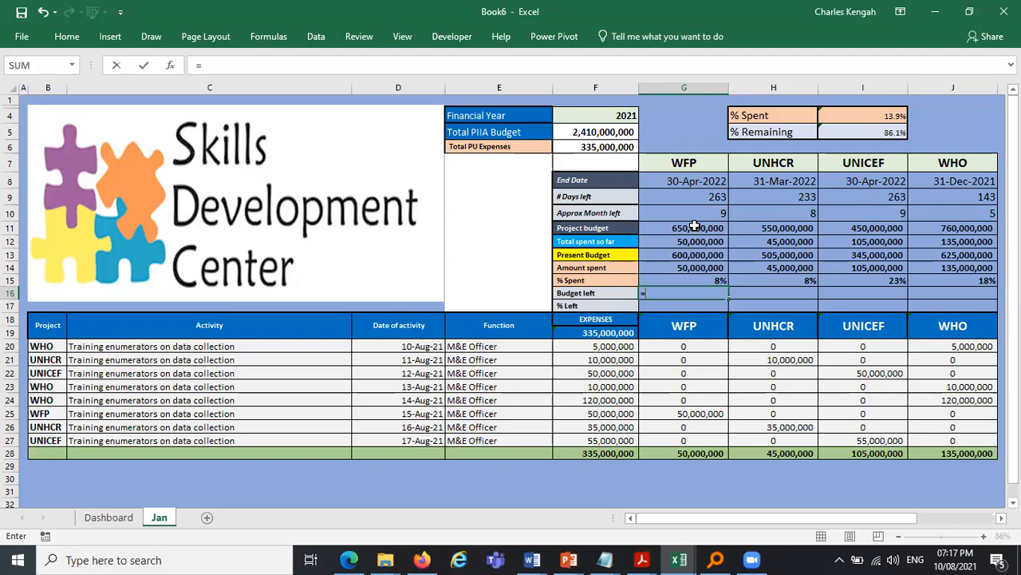
click(695, 227)
text(-)
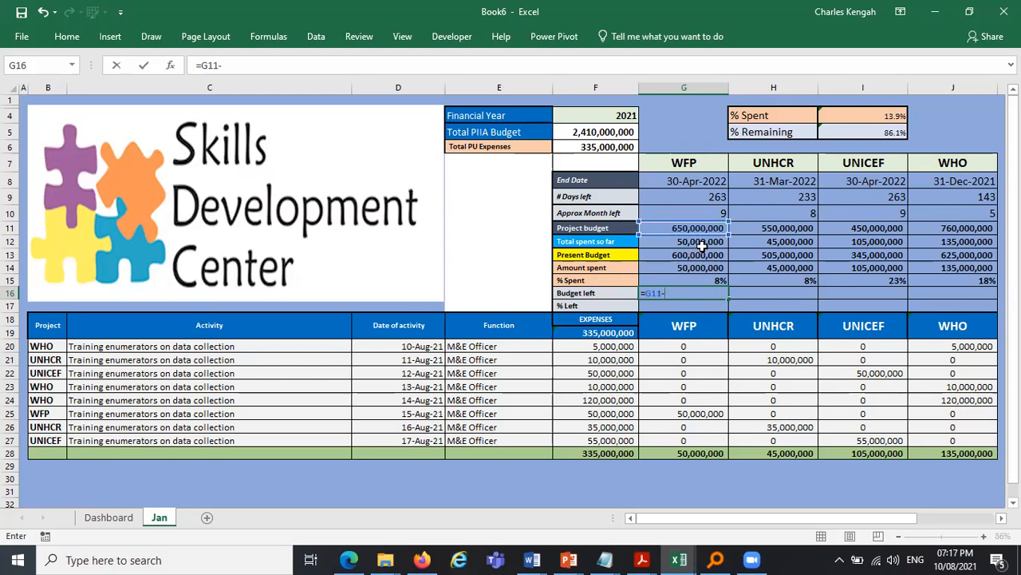
click(701, 240)
key(Return)
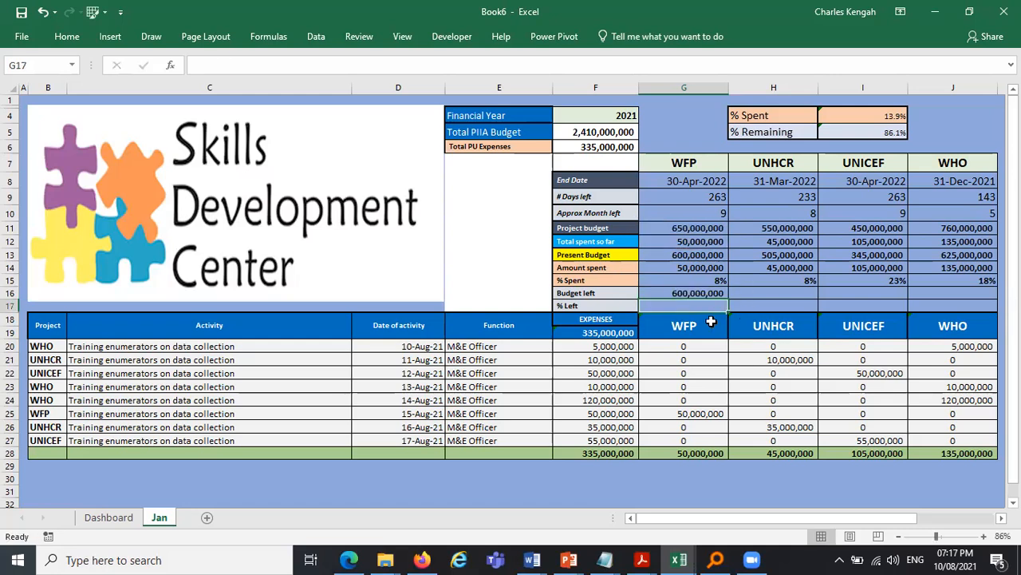
click(684, 292)
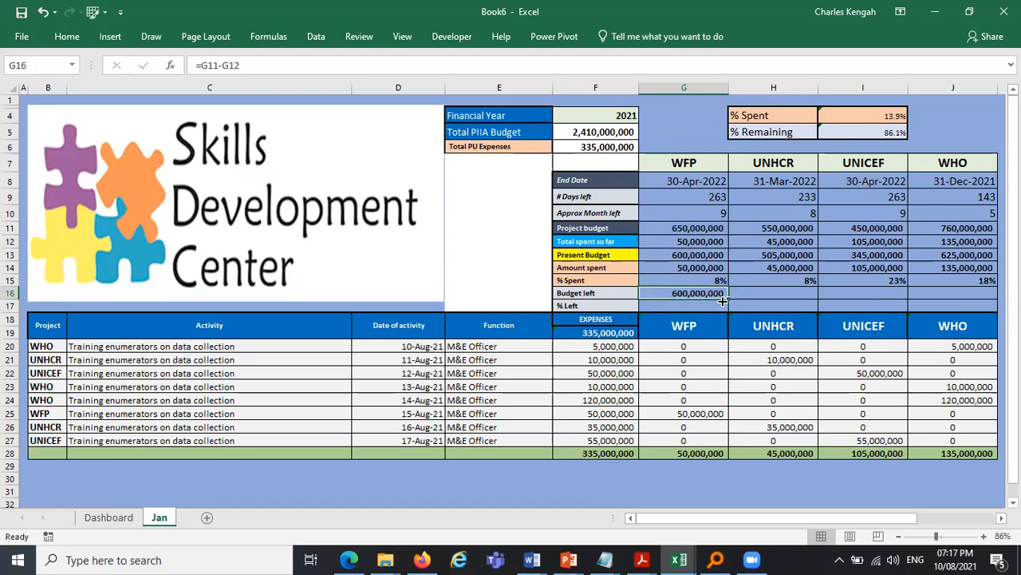
drag(731, 300, 990, 295)
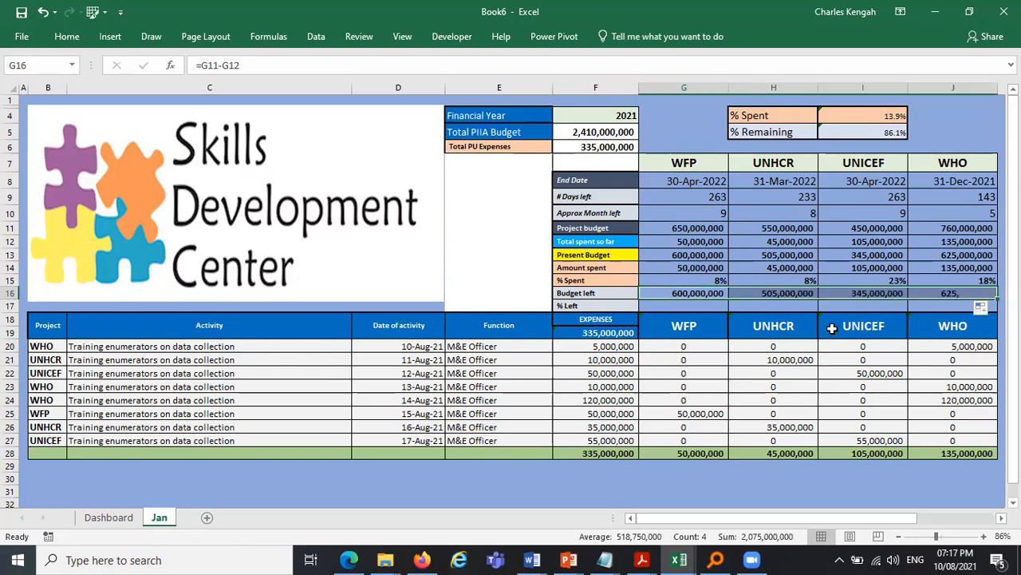
- Calculate the percent left in G17 as =G16/G11 and fill it across to J17
click(677, 305)
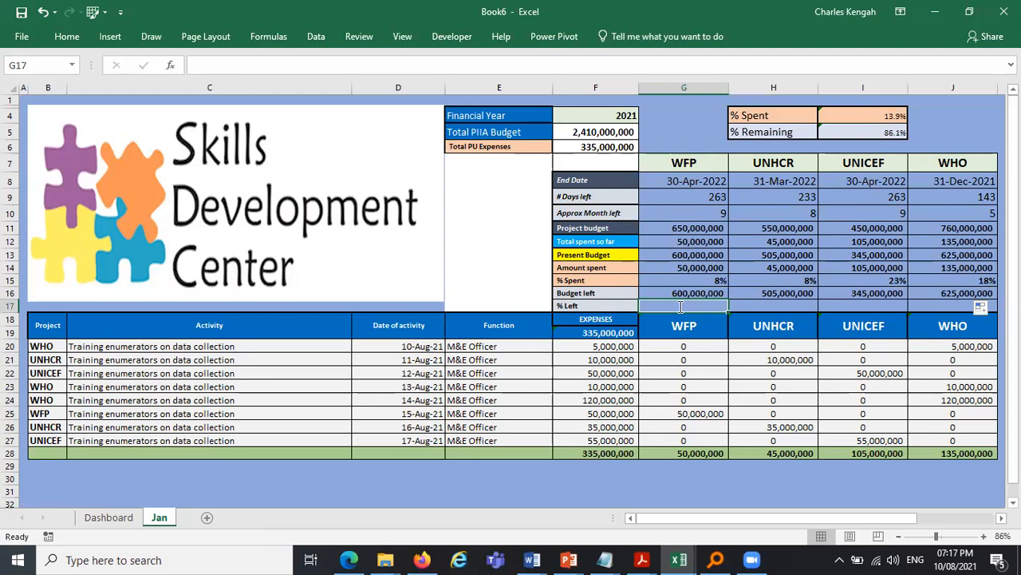
text(=)
click(686, 294)
text(/)
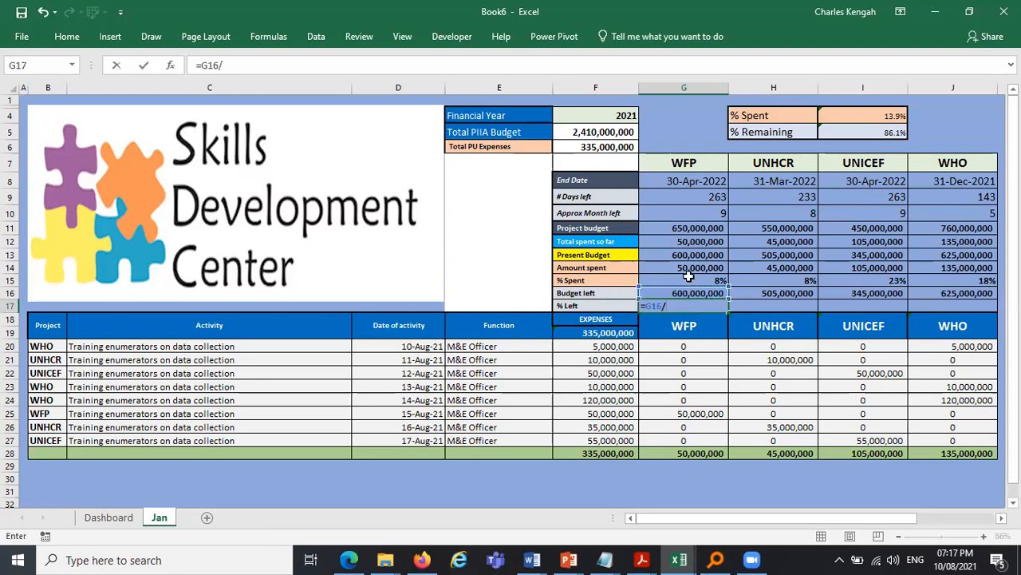
click(696, 228)
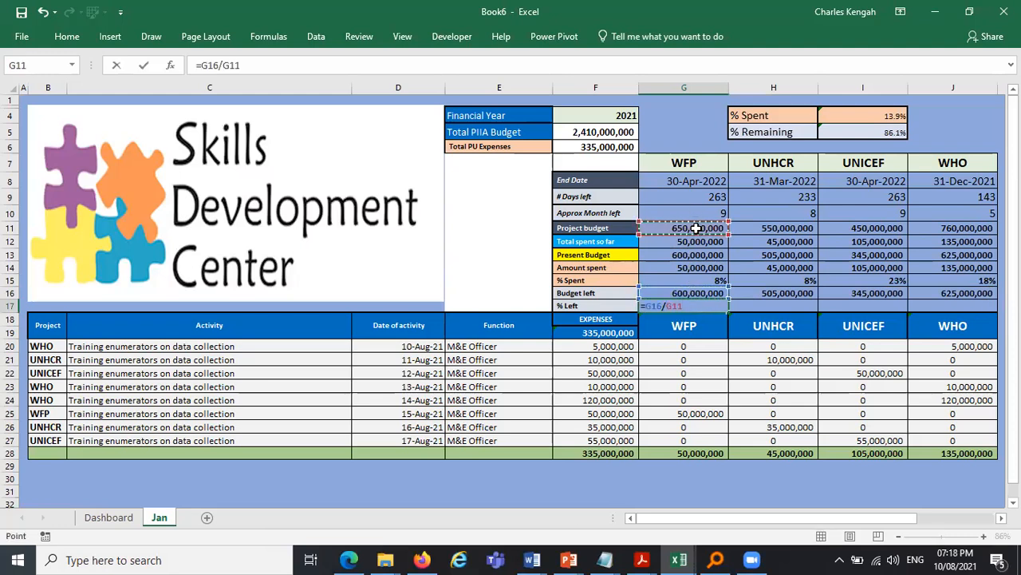
key(ctrl+Return)
drag(732, 310, 990, 309)
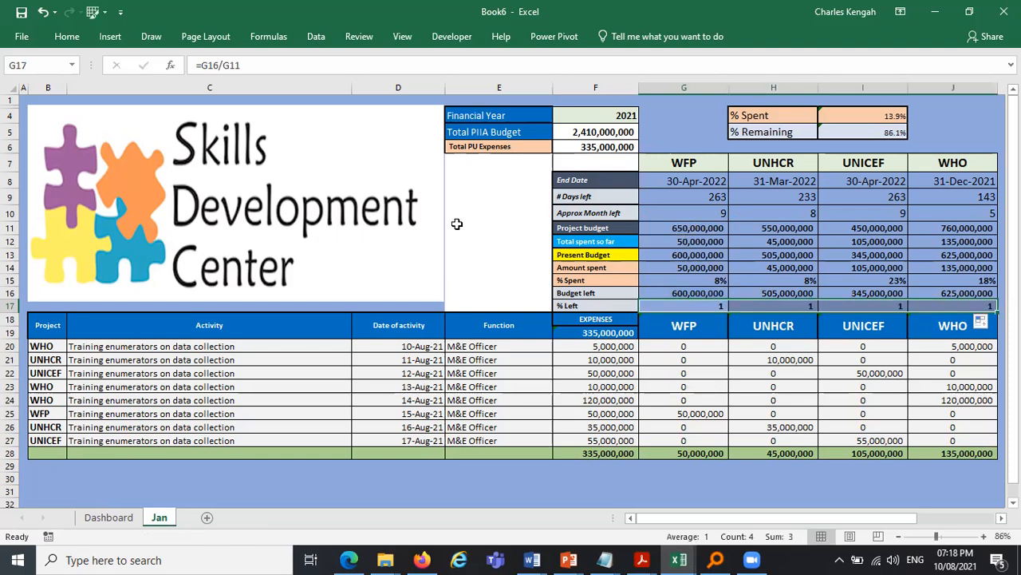
- Format the percent left cells G17:J17 as percentages with one decimal place
click(67, 37)
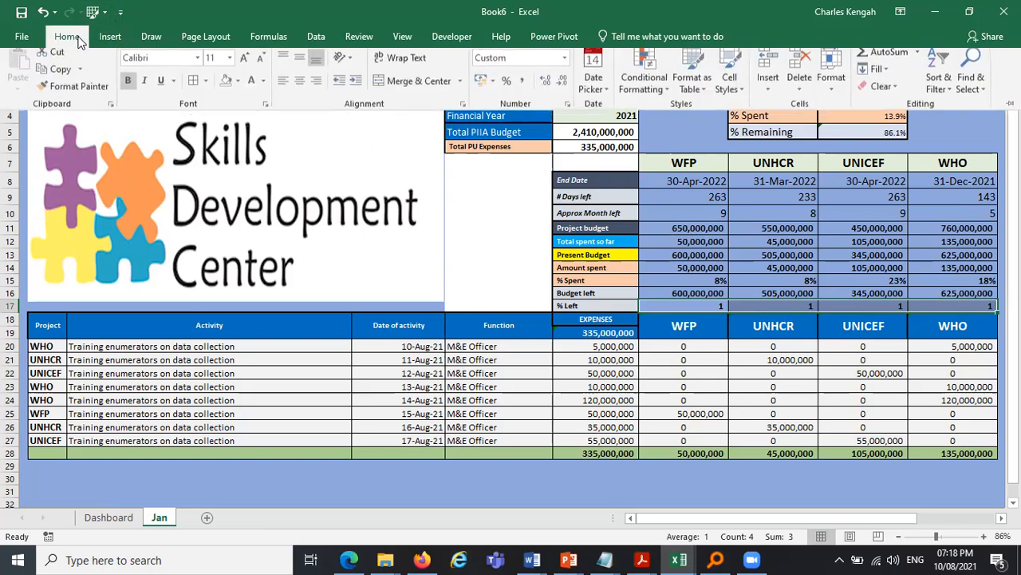
click(507, 87)
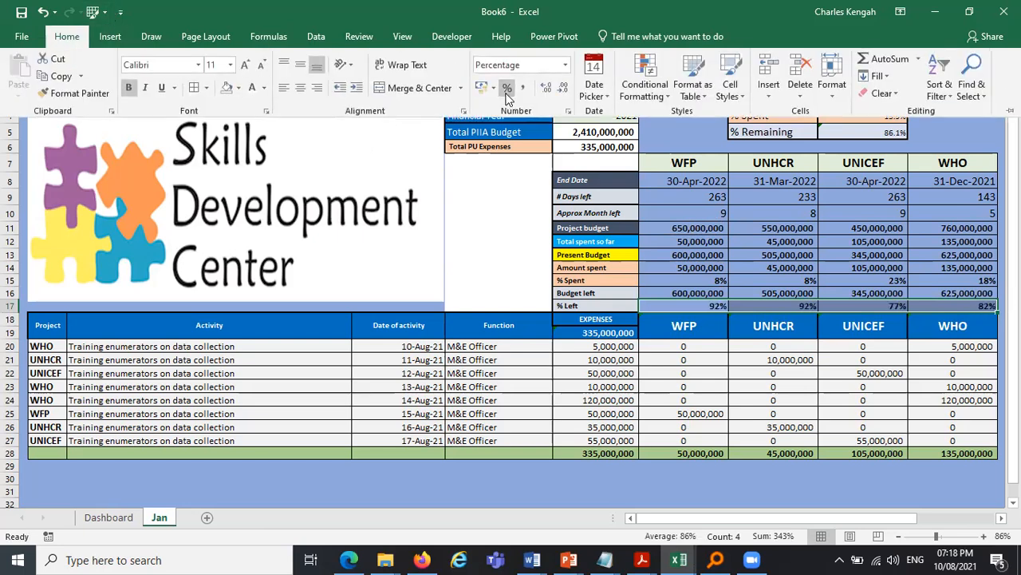
click(546, 88)
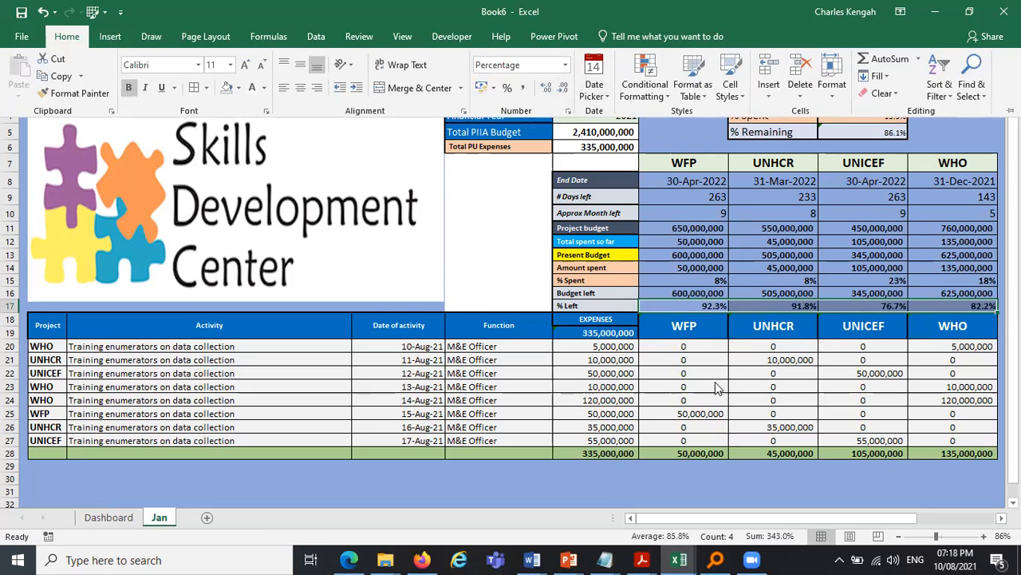
- Add one decimal place to the percent spent cells G15:J15
drag(716, 284, 939, 283)
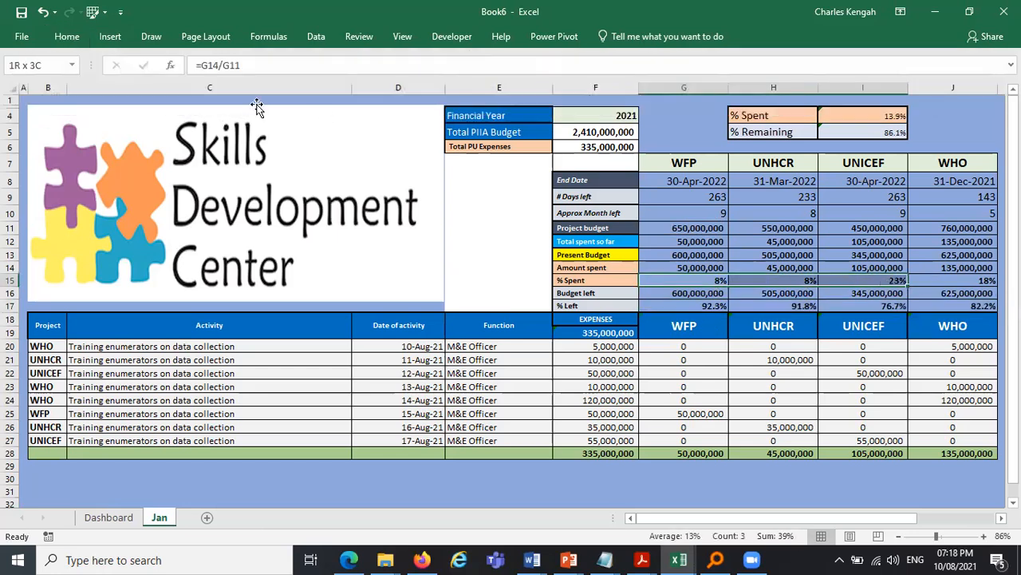
click(67, 35)
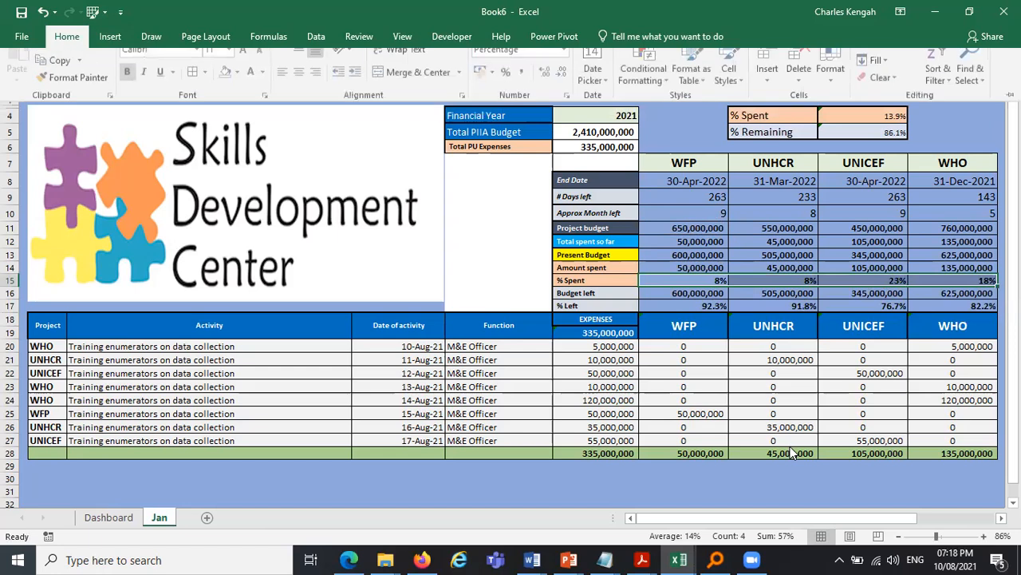
click(547, 89)
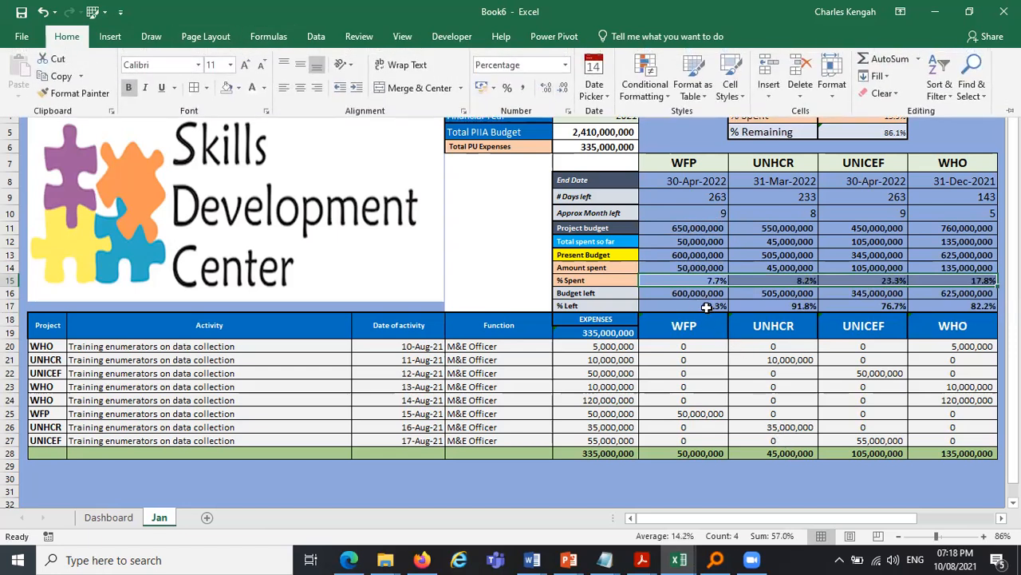
click(710, 286)
- Try applying a fill colour to the summary block G8:J17, then undo it
click(772, 346)
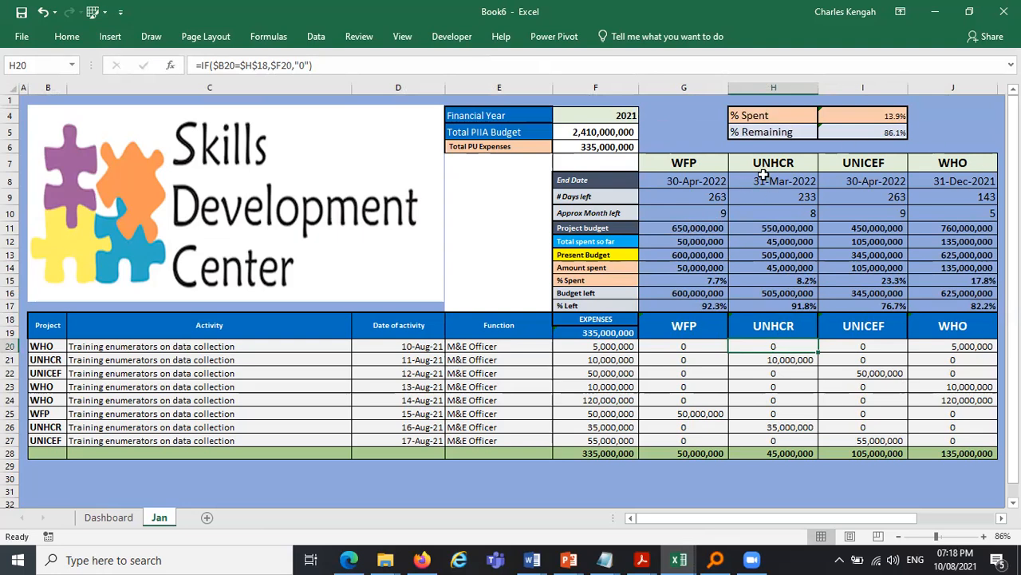
drag(680, 181, 928, 298)
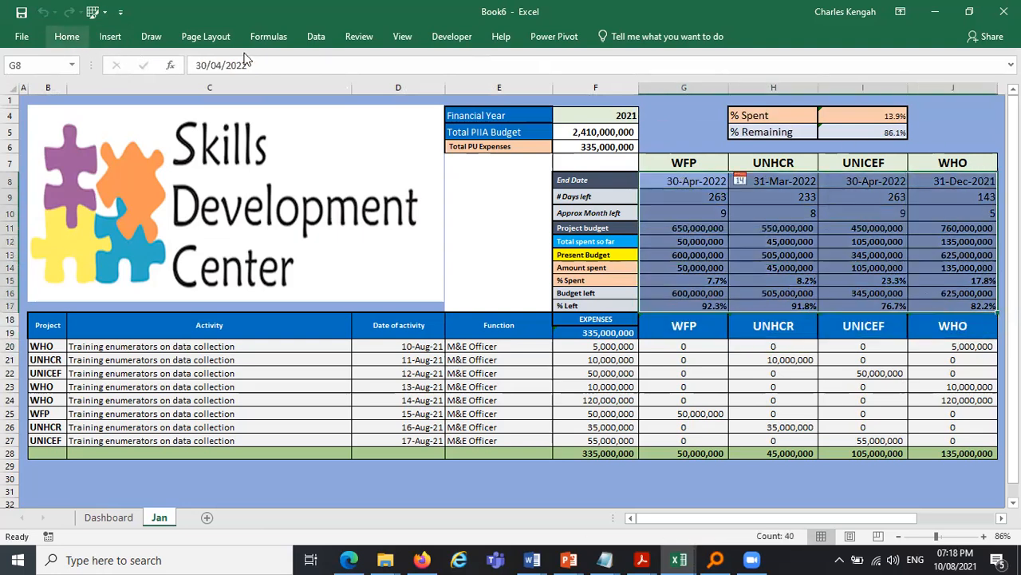
click(67, 36)
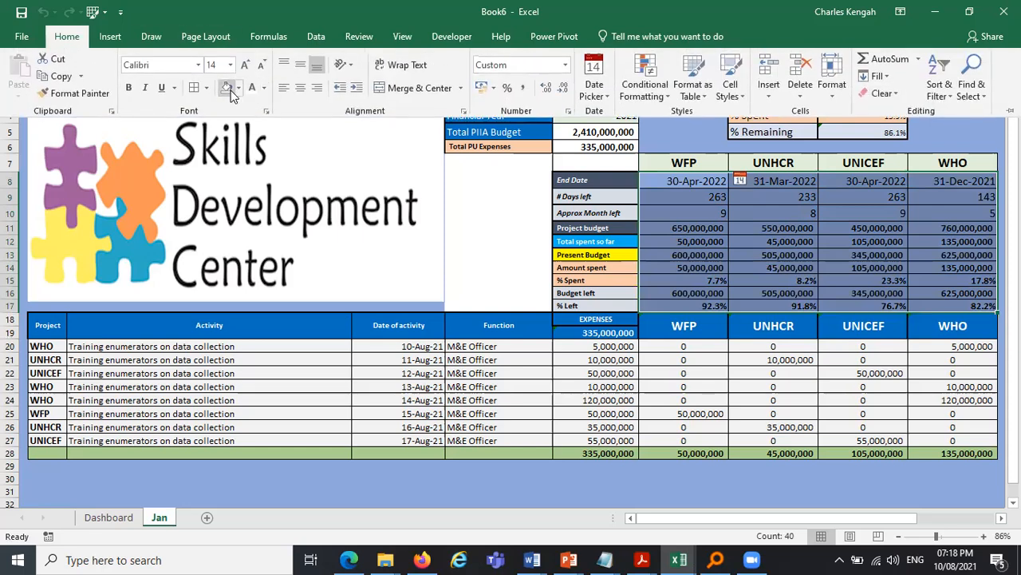
click(227, 88)
click(238, 87)
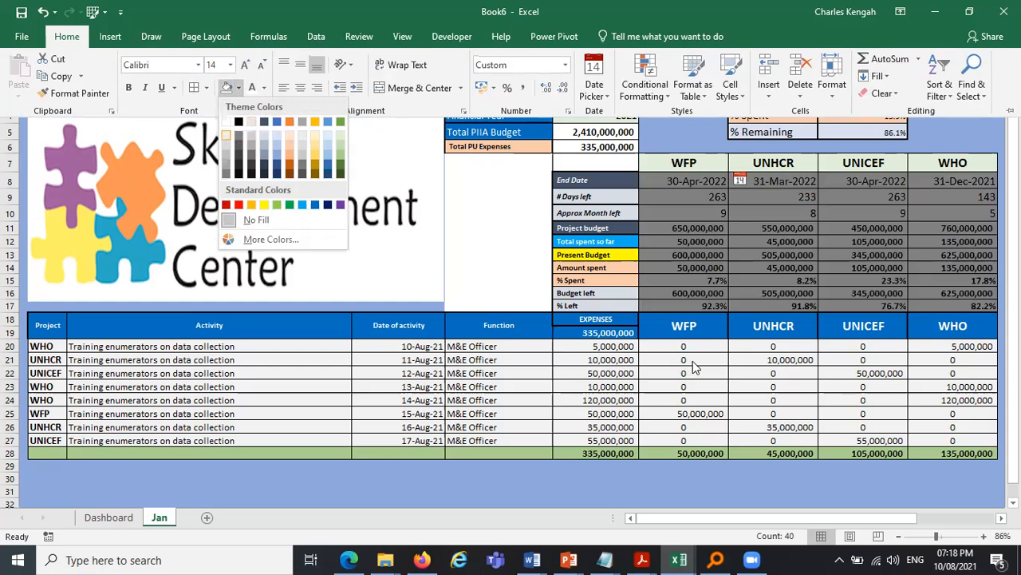
key(Escape)
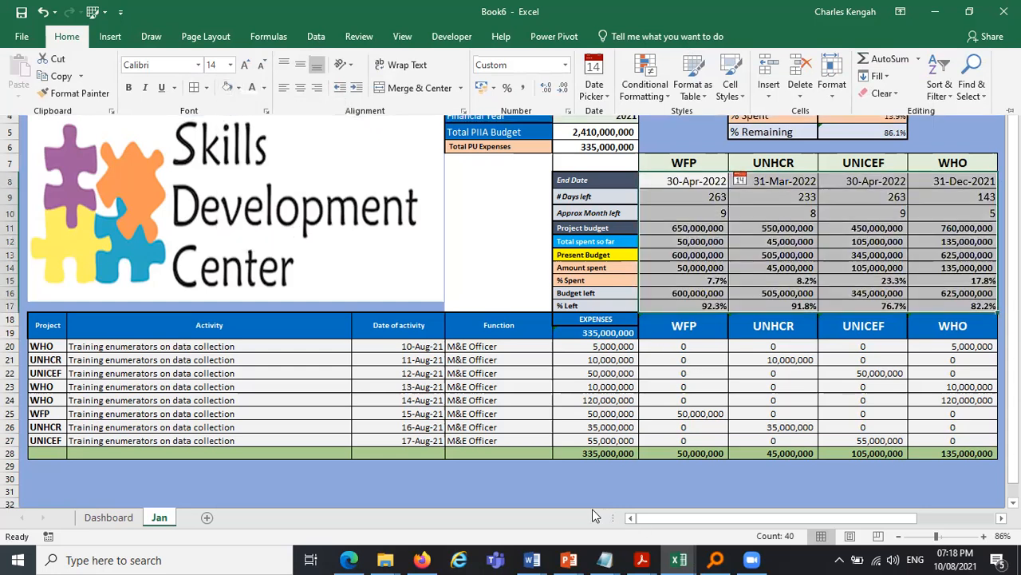
key(ctrl+F1)
key(ctrl+z)
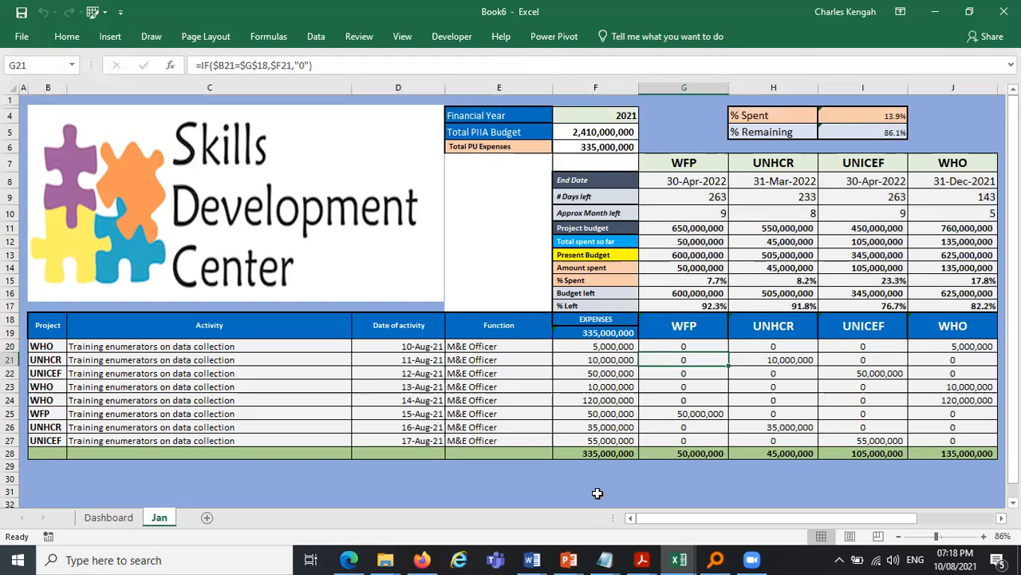
click(597, 493)
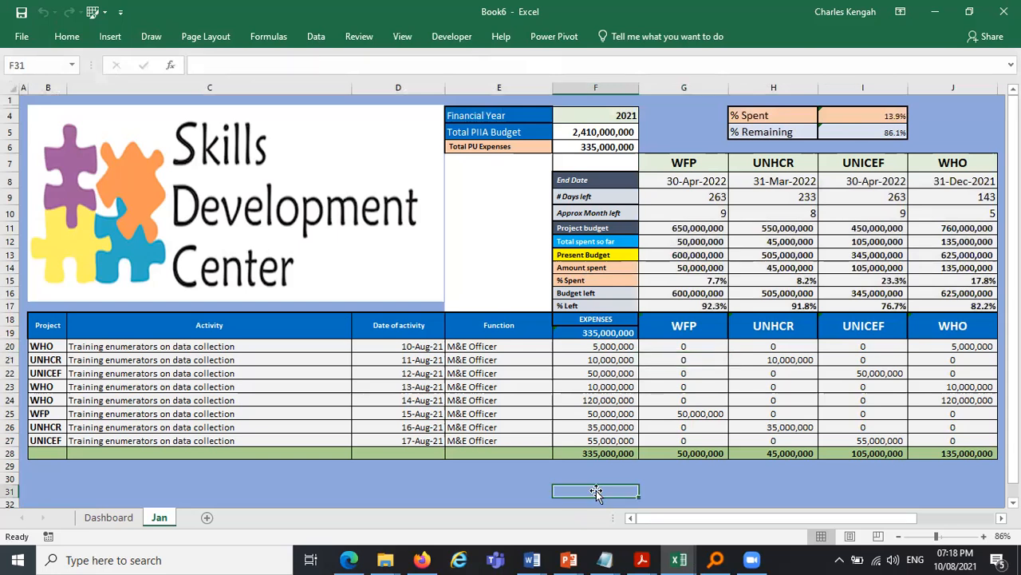
- Duplicate the Jan sheet and rename the copy February
drag(165, 515, 251, 522)
click(163, 520)
double_click(205, 521)
text(February)
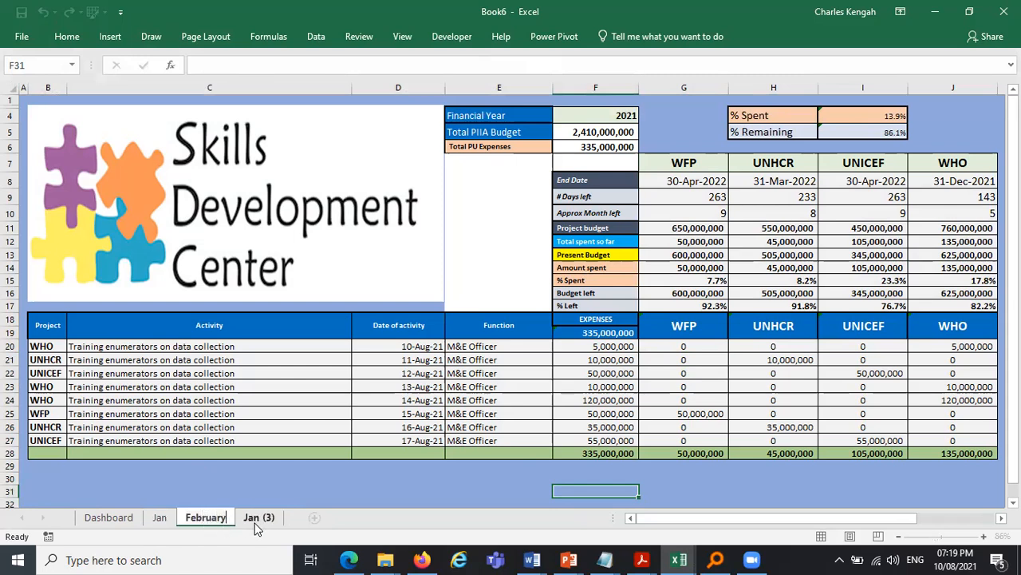
- Rename the other Jan copy as March
double_click(257, 520)
text(M)
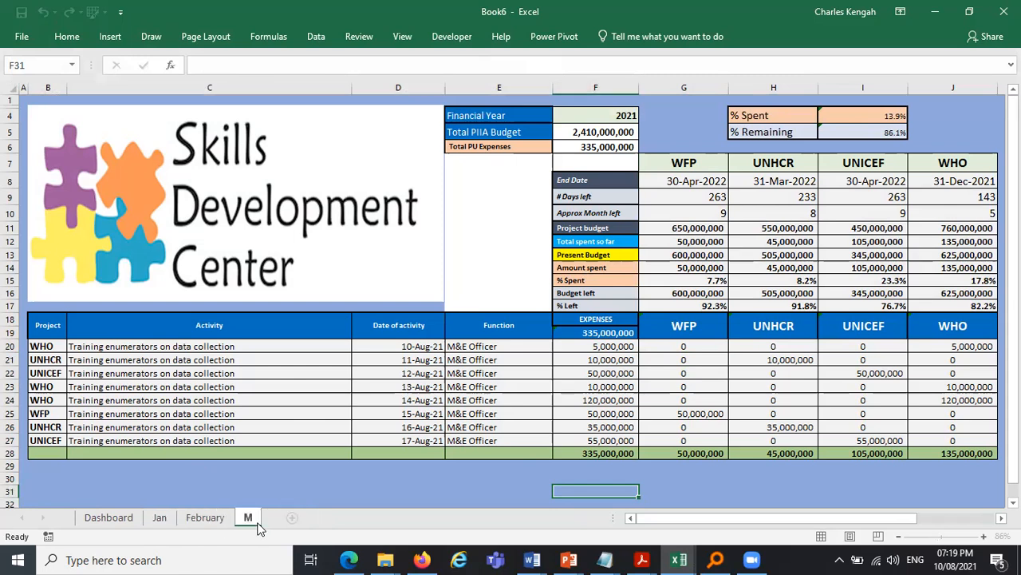
text(arch)
key(Return)
- Rename the Jan sheet as January
click(162, 518)
double_click(162, 518)
key(End)
text(uary)
click(299, 484)
key(Up)
key(Up)
key(Up)
click(226, 517)
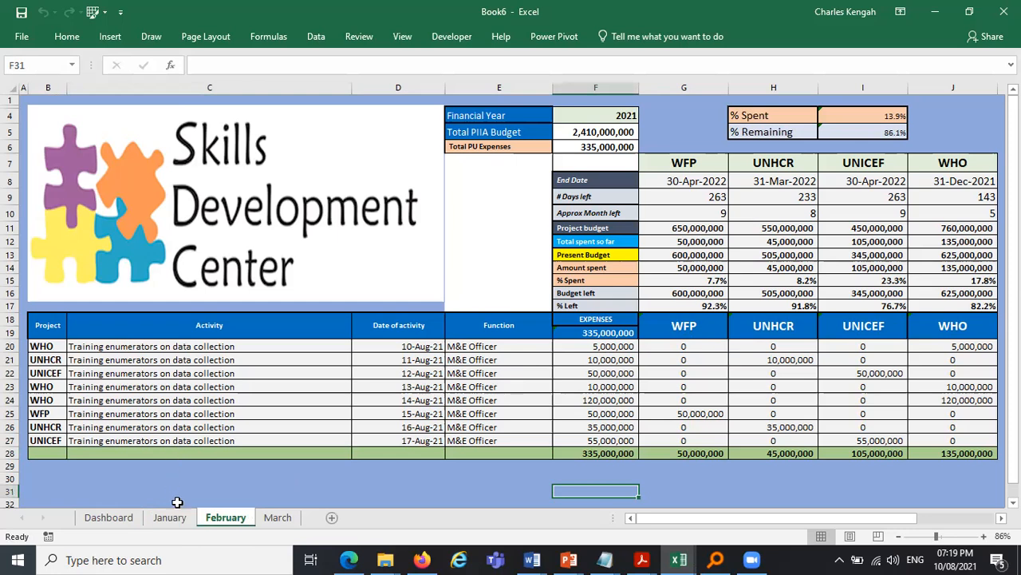
- Change the January project in C4 on the Dashboard to UNDP
click(91, 523)
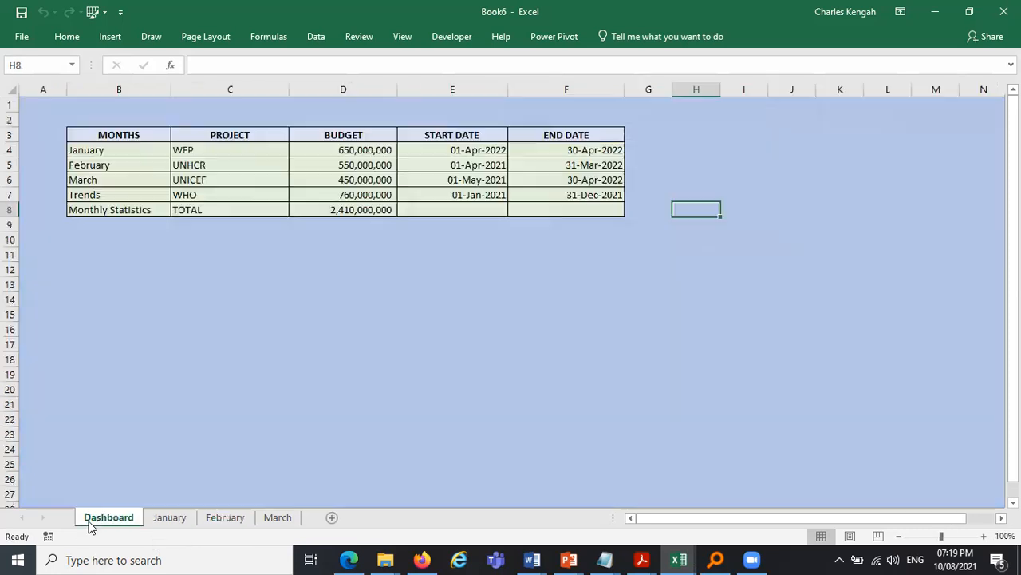
click(203, 155)
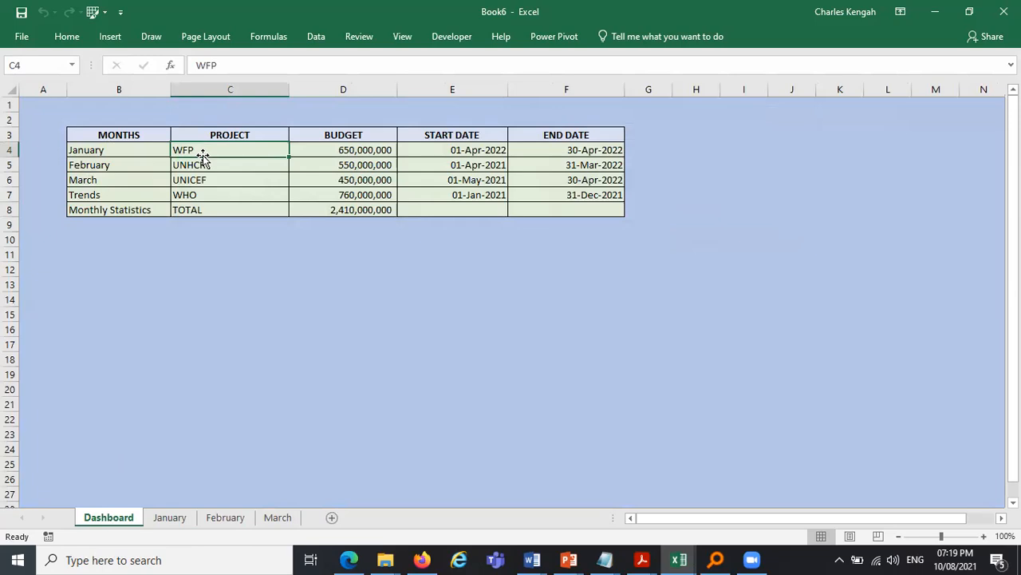
text(UND)
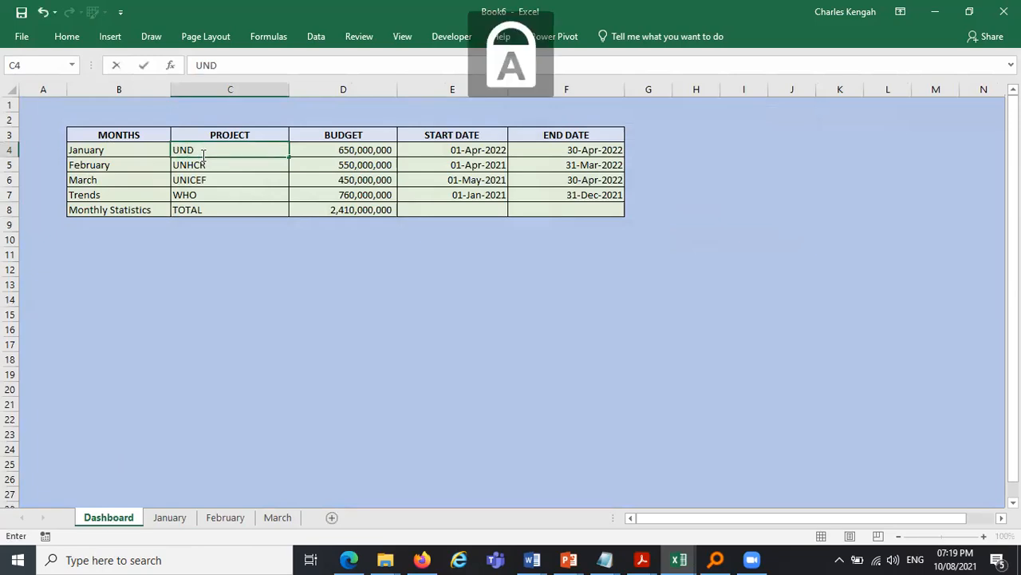
text(P)
key(Return)
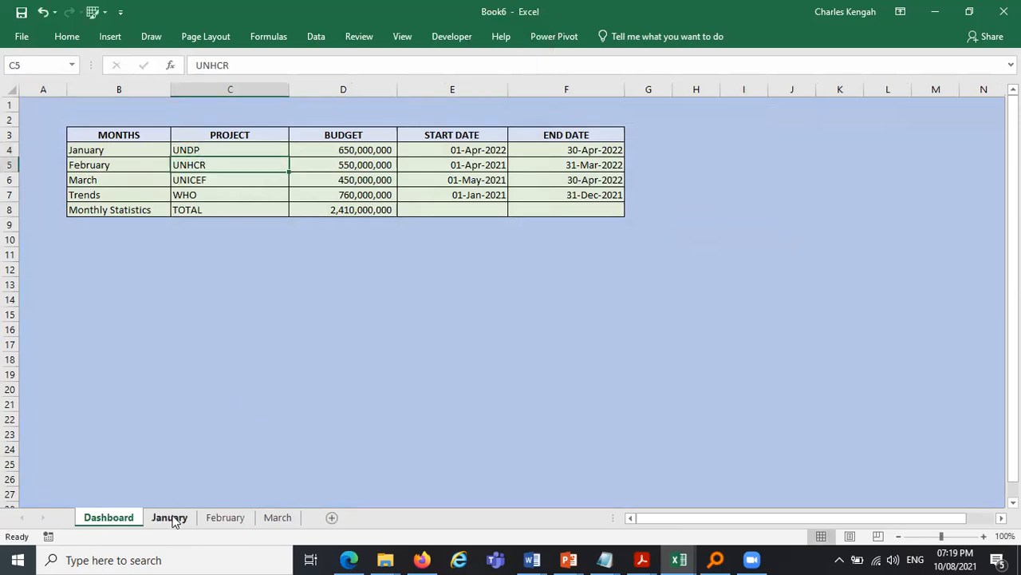
- Leaf through the January, February and March sheets to check their project headers
click(170, 517)
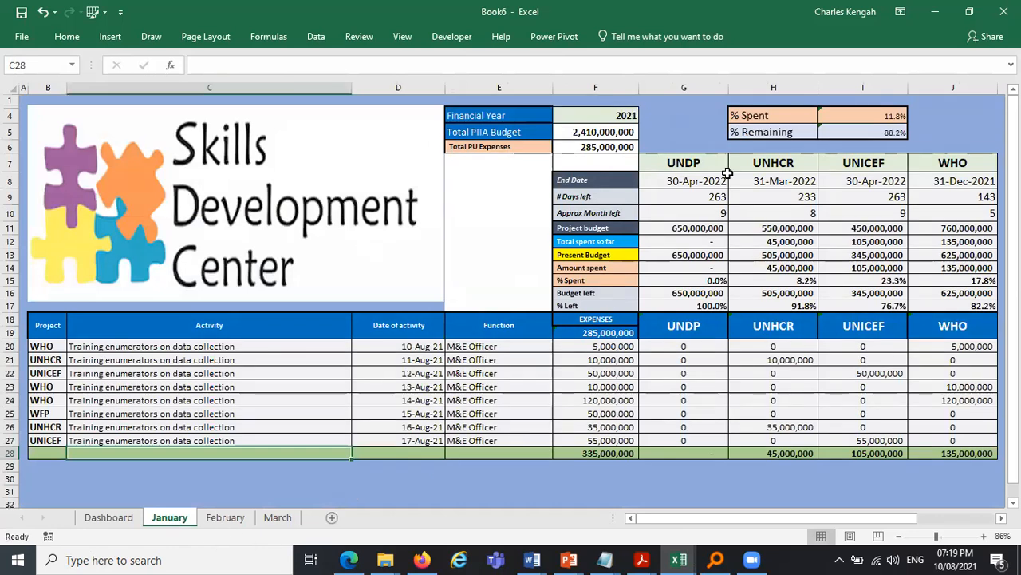
key(ctrl+Page_Down)
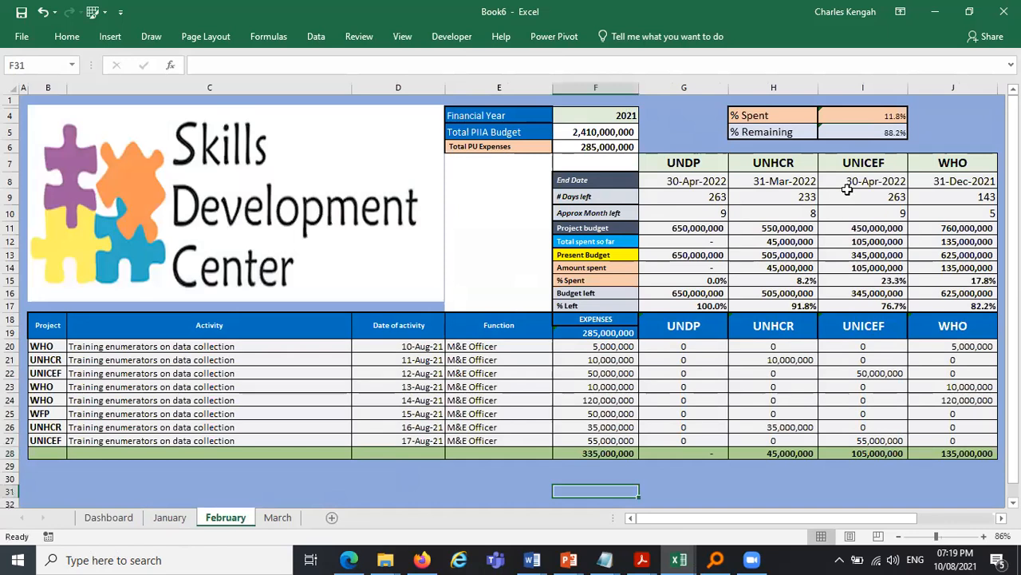
key(ctrl+Page_Down)
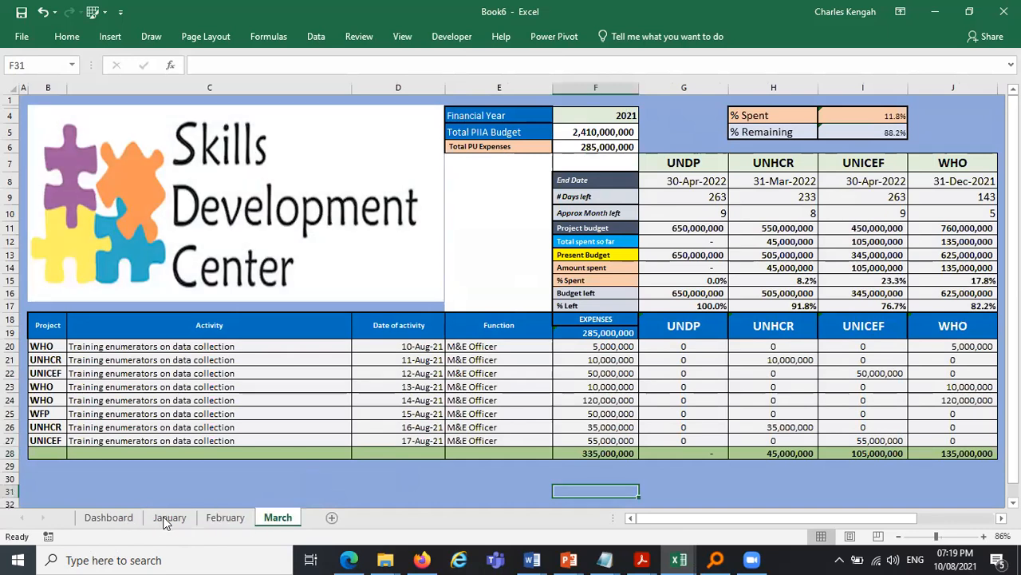
key(ctrl+Page_Up)
key(ctrl+Page_Up)
key(ctrl+Page_Up)
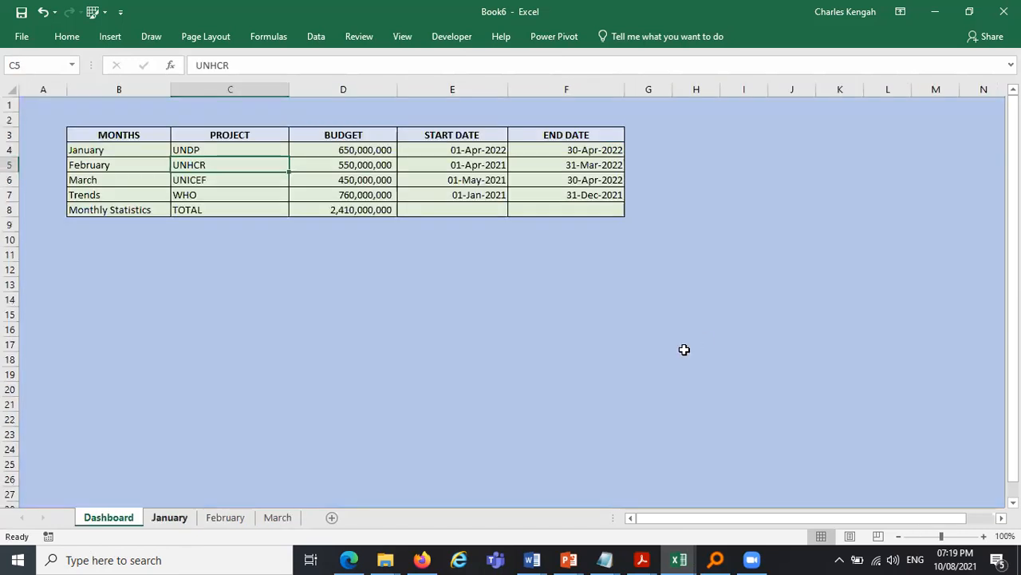
key(ctrl+Page_Down)
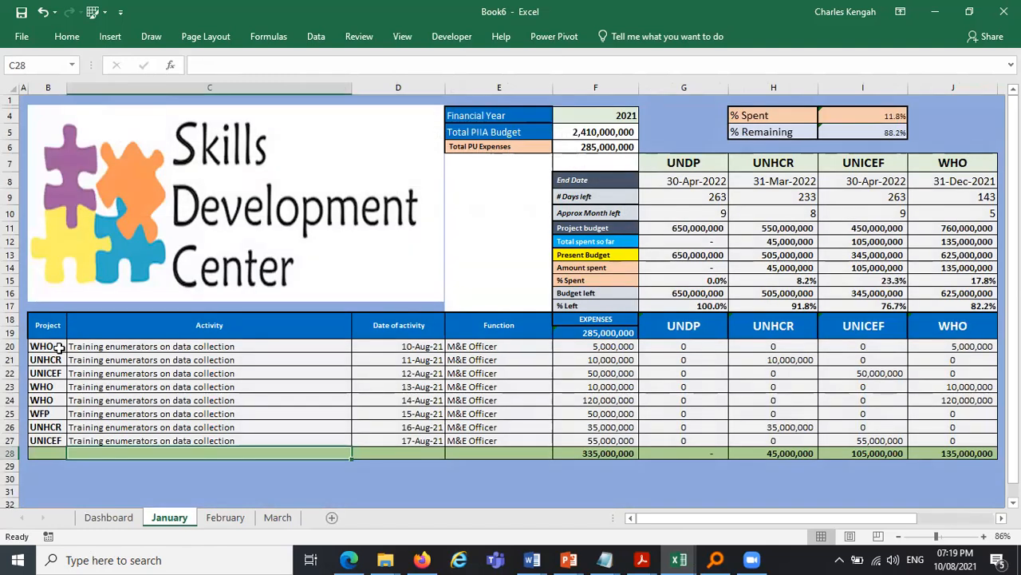
- Set the first expense row's project in B20 of the January sheet to UNDP from its dropdown
click(67, 349)
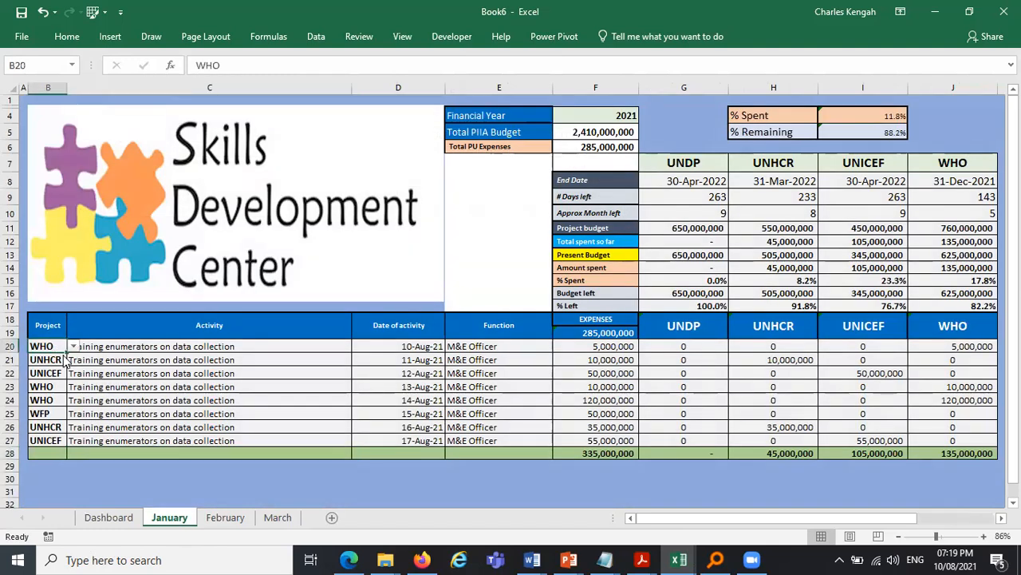
click(72, 346)
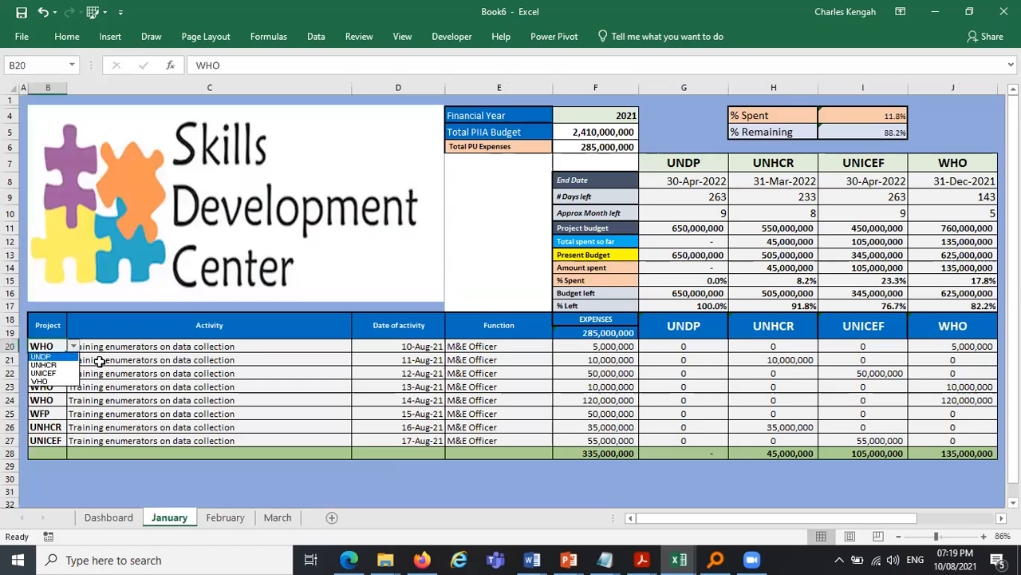
click(72, 347)
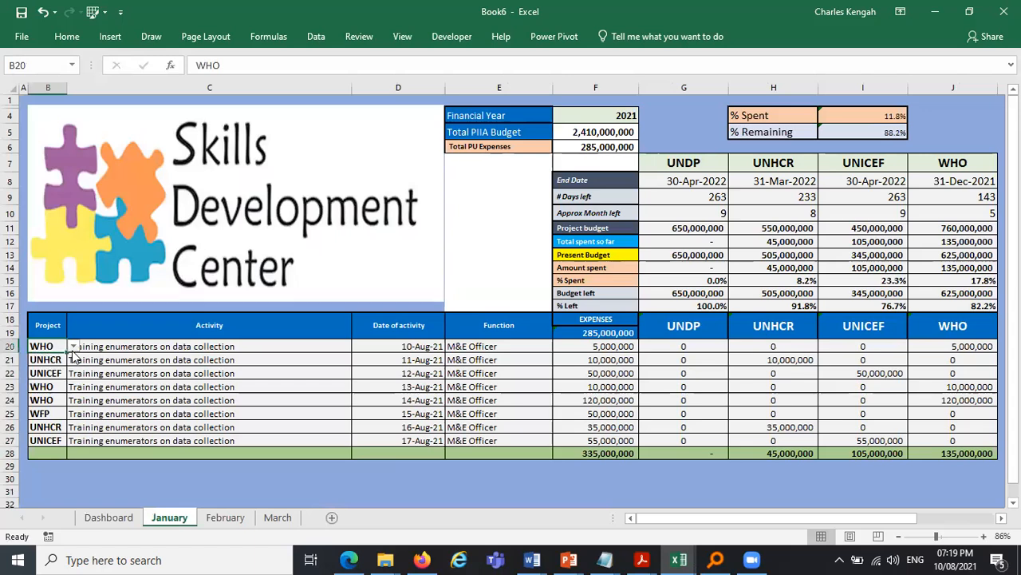
click(120, 520)
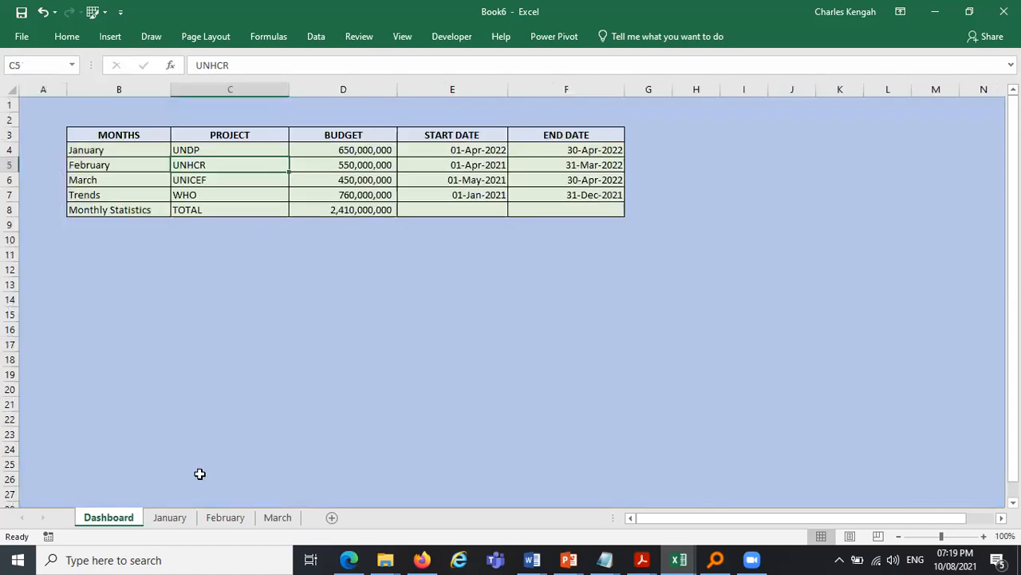
click(169, 517)
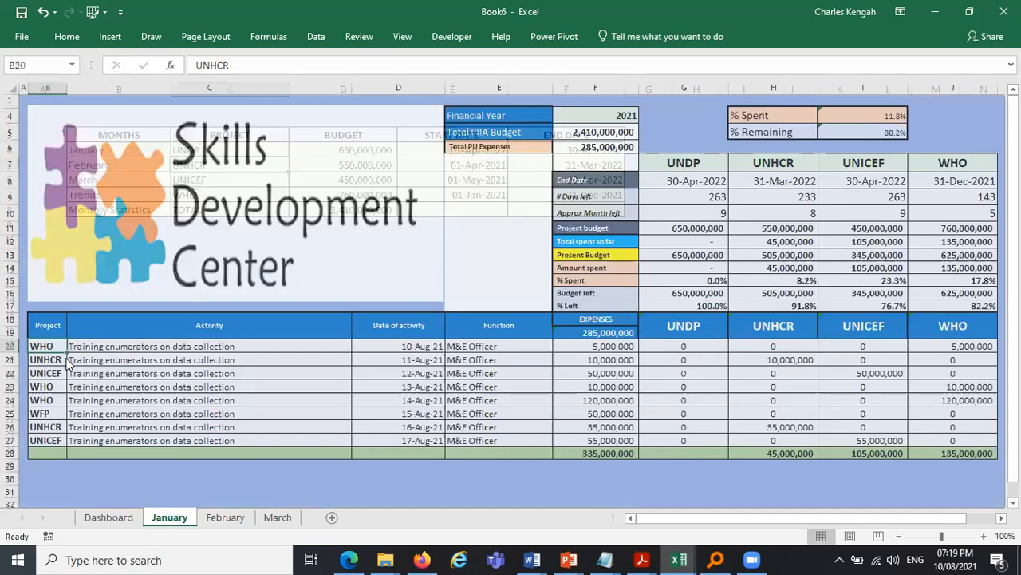
click(74, 346)
click(67, 359)
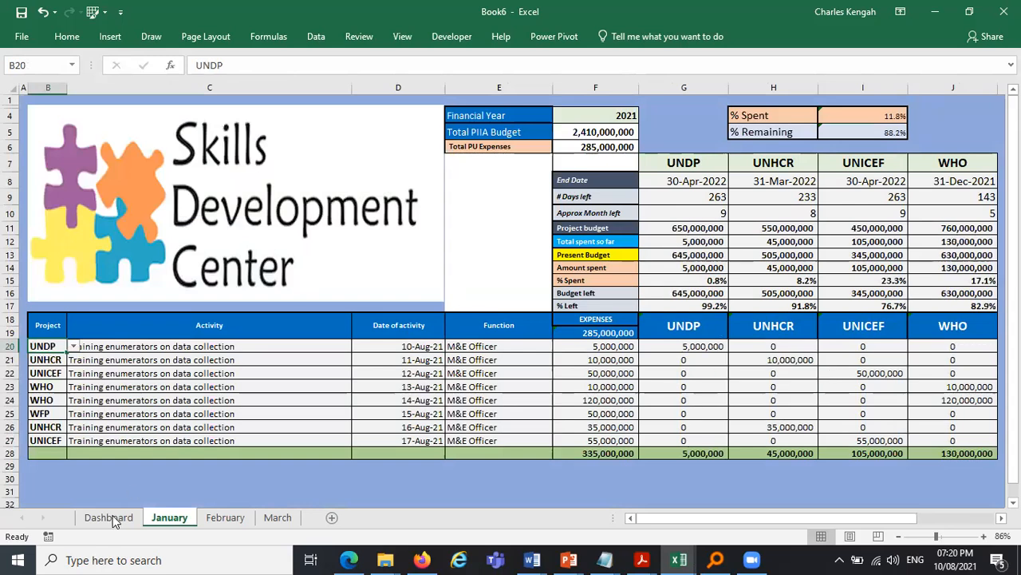
- Change the Dashboard's January project in C4 back to WFP
key(ctrl+Page_Up)
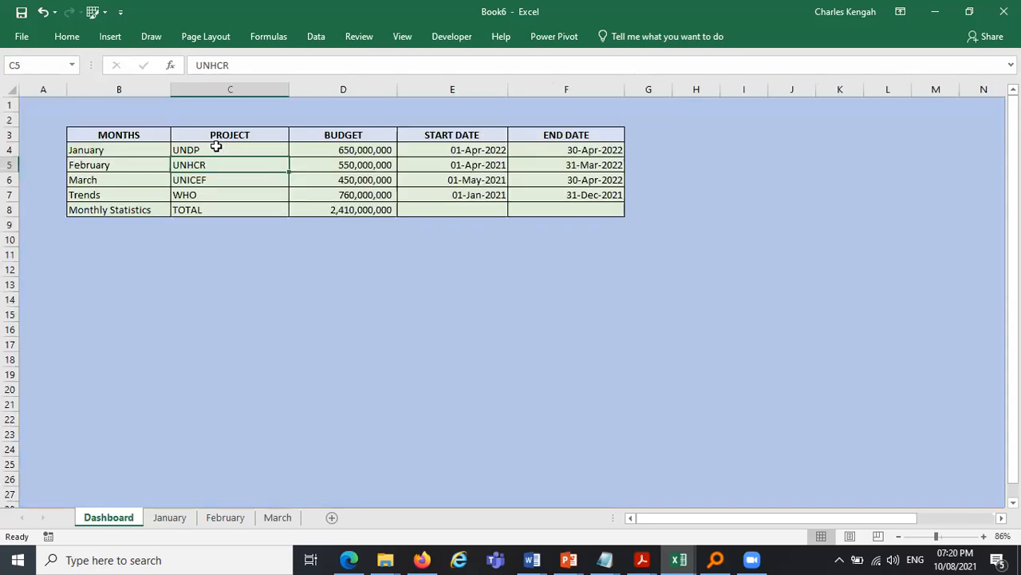
click(215, 149)
text(WFP)
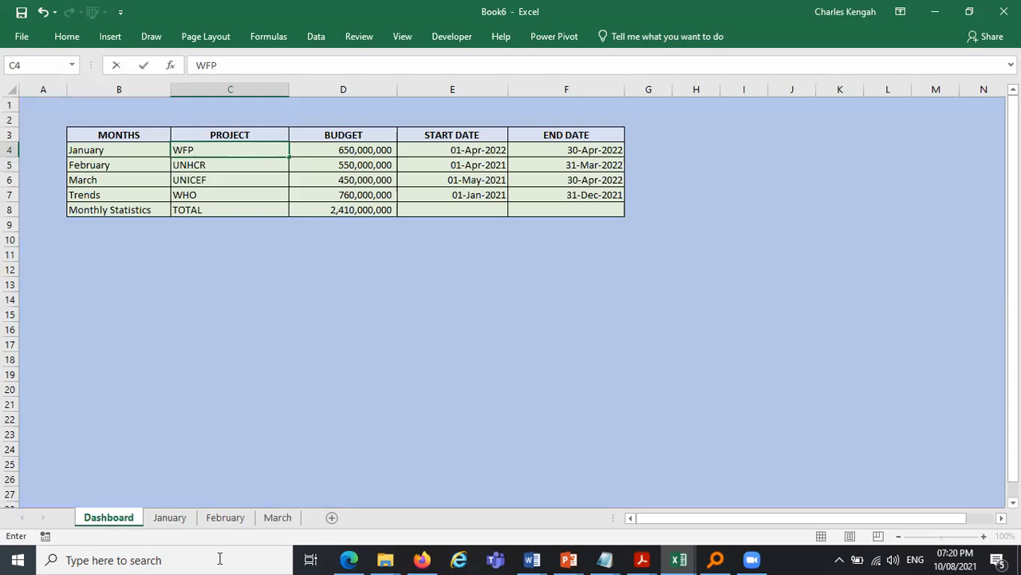
key(Return)
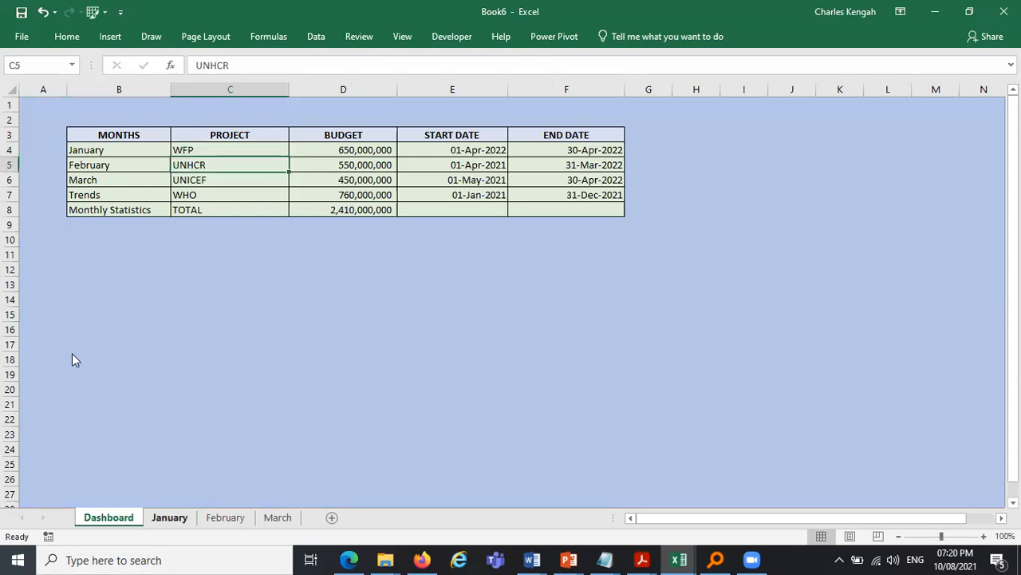
- Set the project in B20 of the January sheet to WFP from its dropdown
key(ctrl+Page_Down)
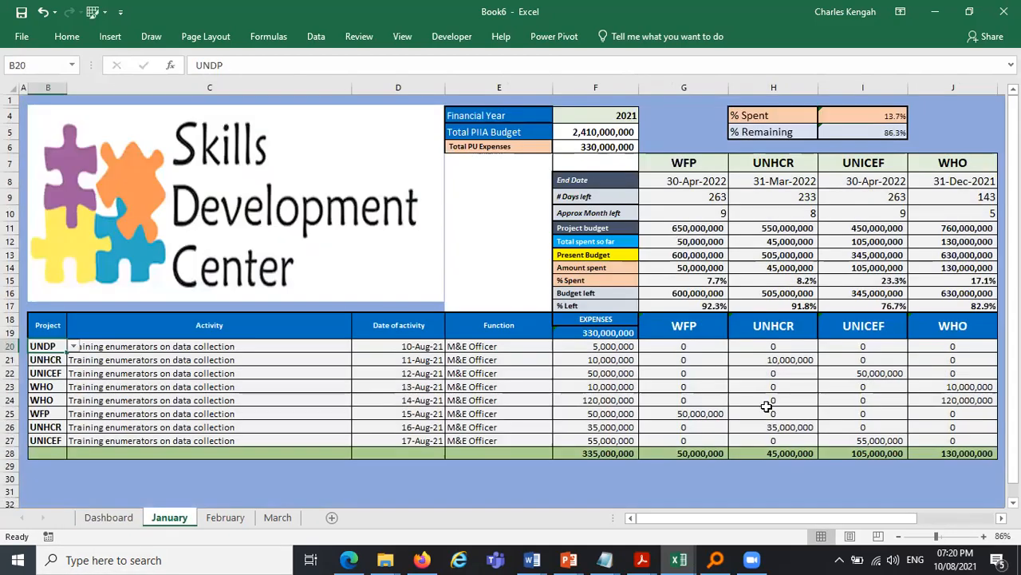
key(alt+Down)
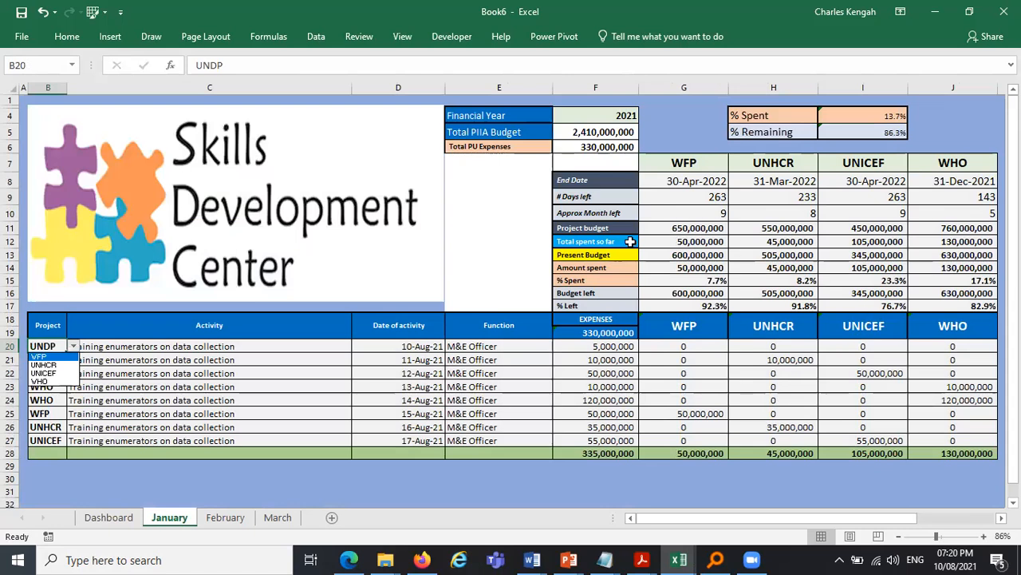
key(Return)
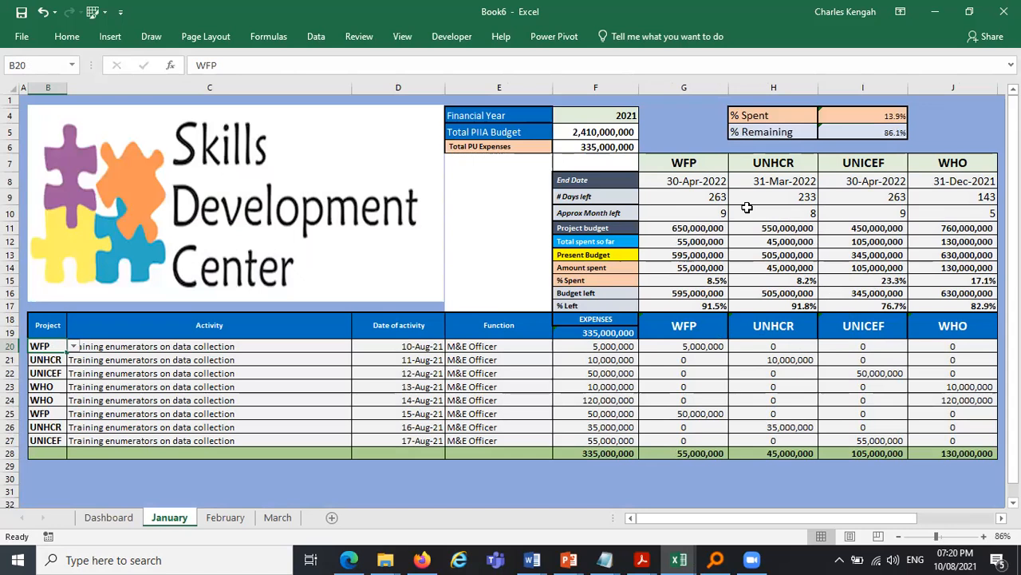
- Compare the budget summary blocks across the January, February and March sheets
click(234, 519)
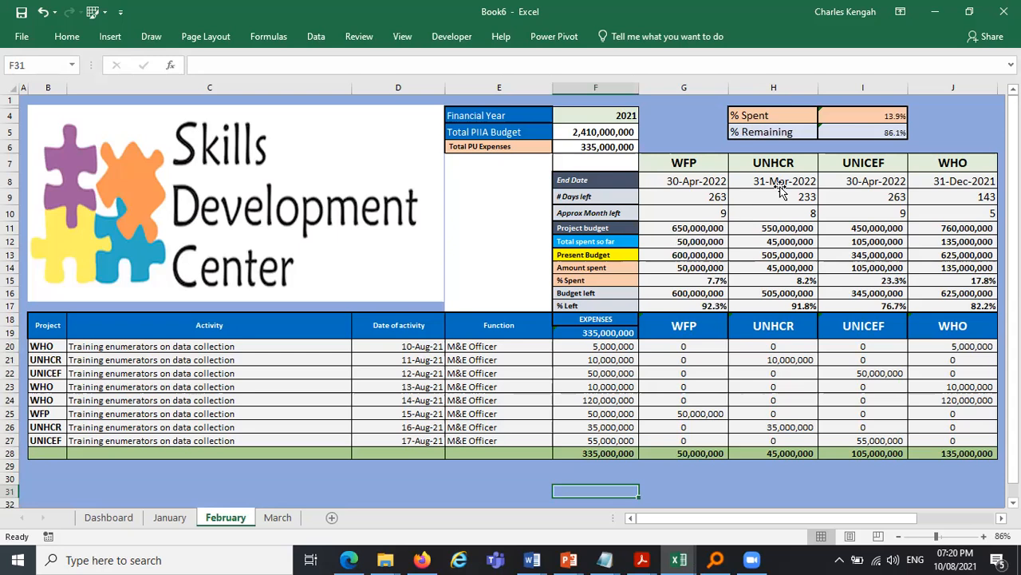
drag(696, 181, 778, 181)
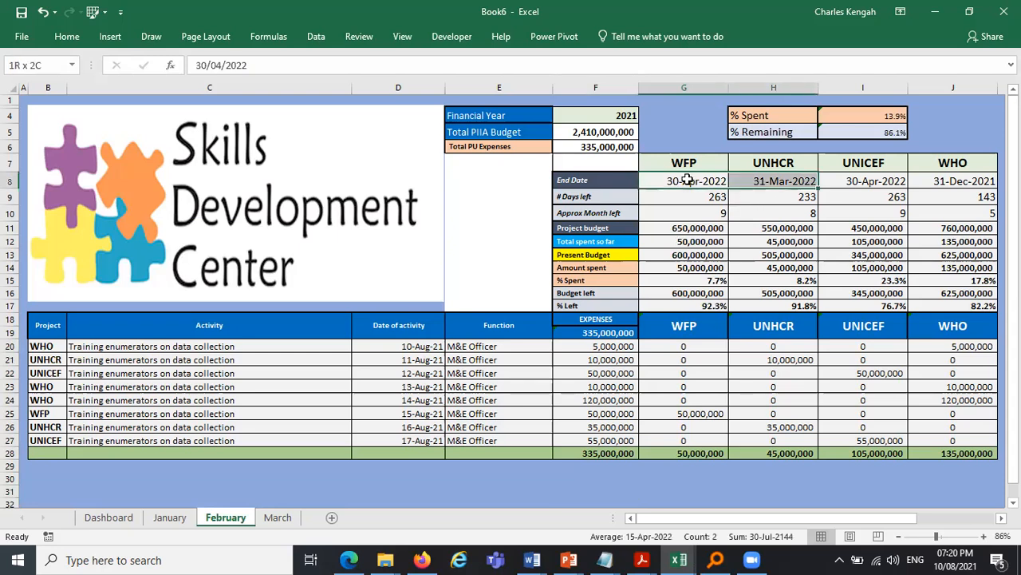
click(169, 517)
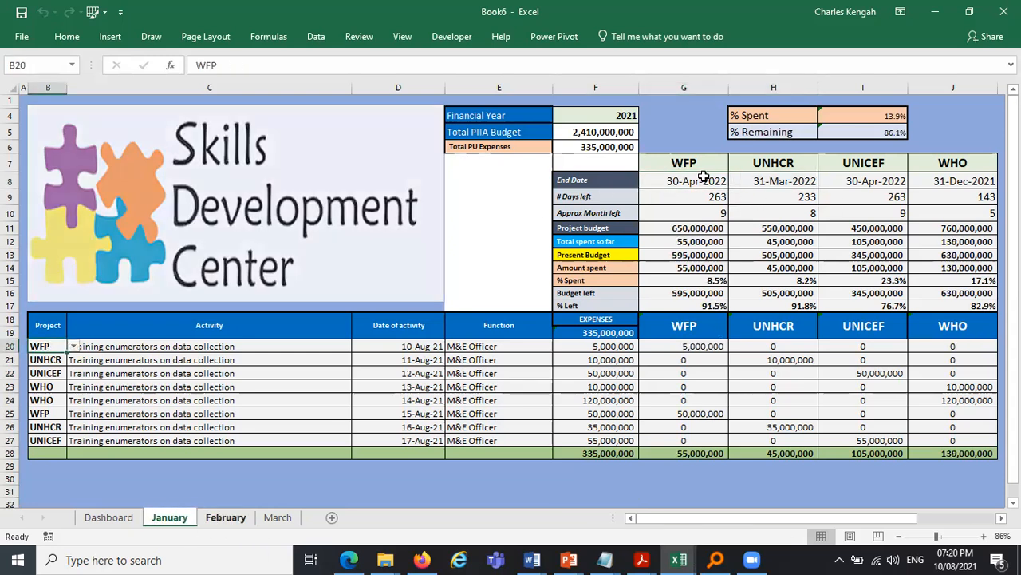
key(ctrl+Page_Down)
key(ctrl+Page_Down)
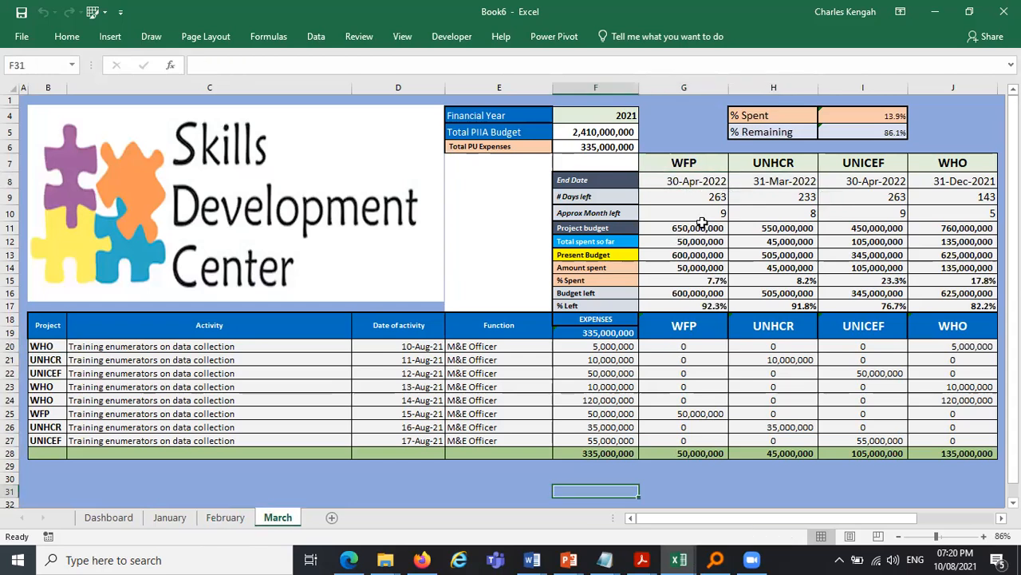
drag(702, 224, 886, 279)
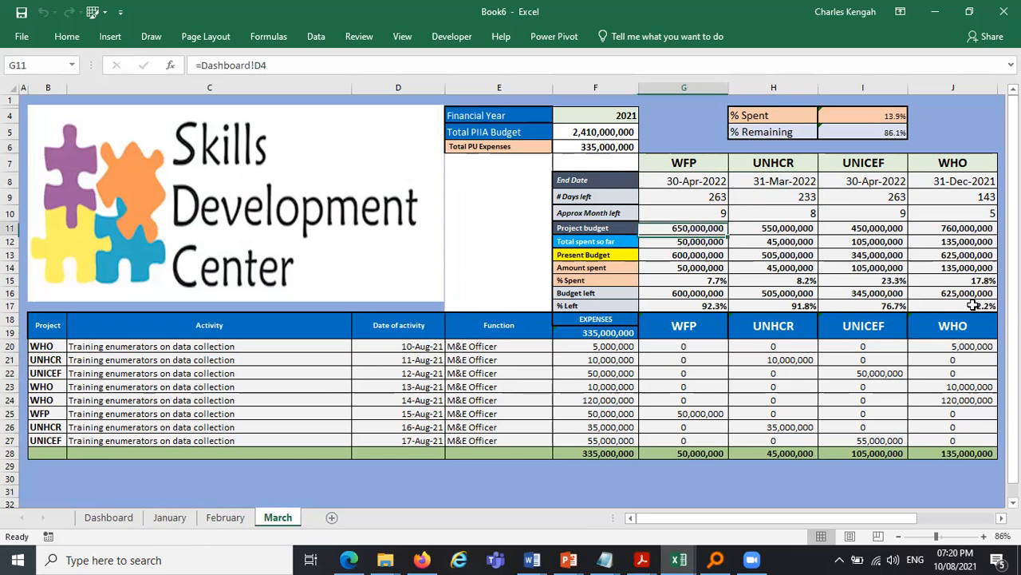
drag(973, 306, 972, 306)
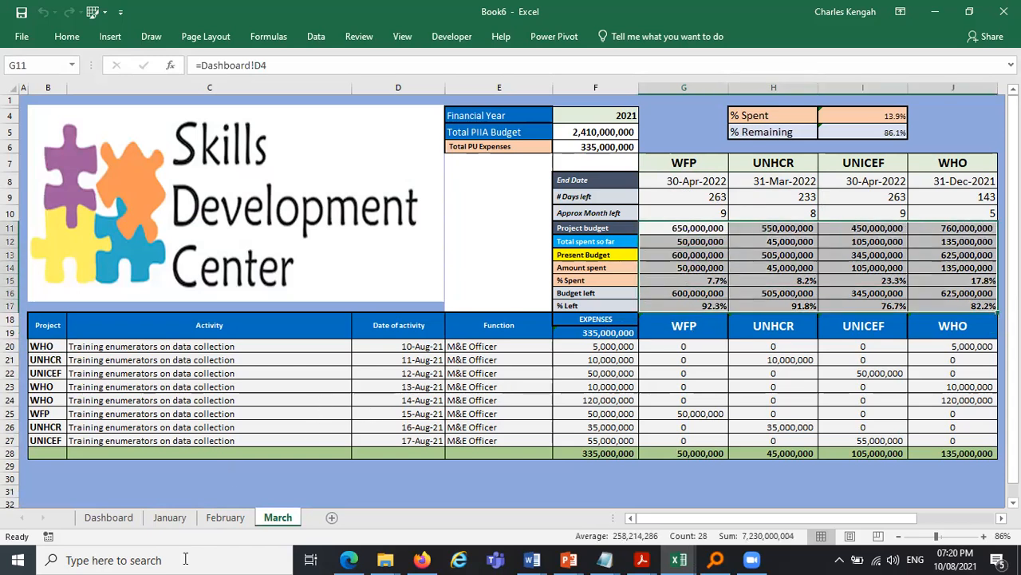
click(159, 400)
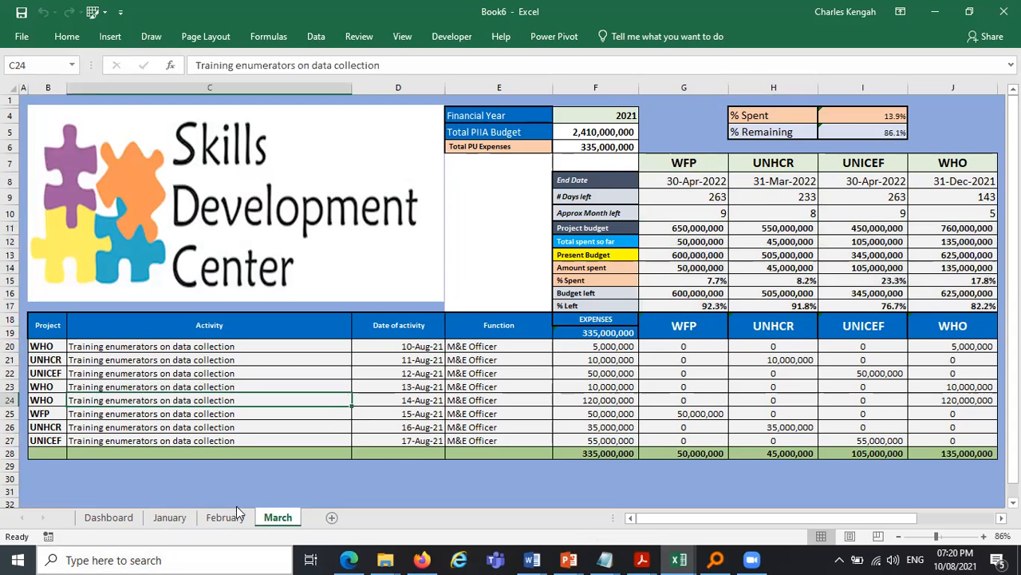
click(170, 517)
click(215, 519)
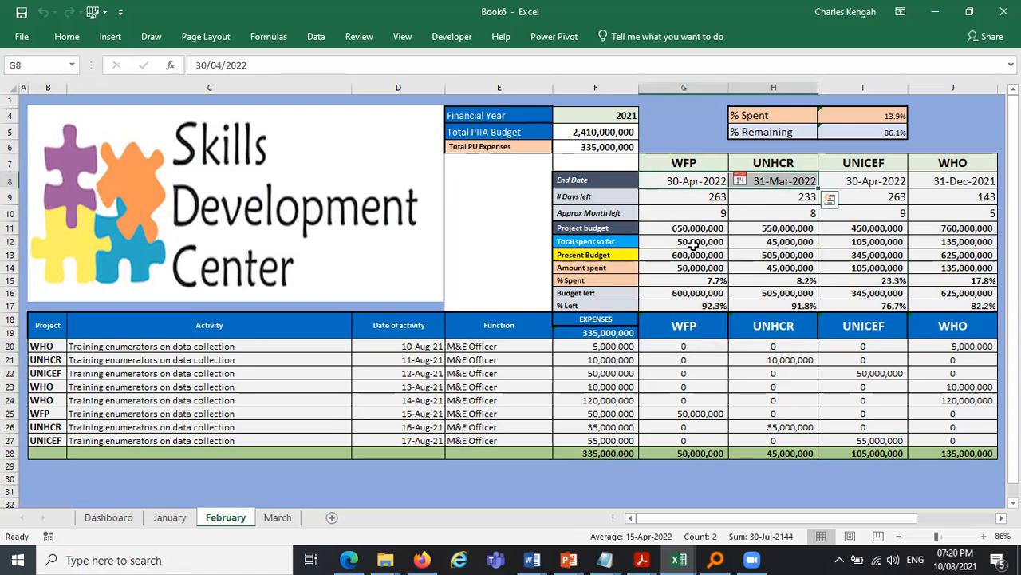
- Set February's WFP total spent so far in G12 to January's G12 plus February's WFP expense total in G28
click(699, 243)
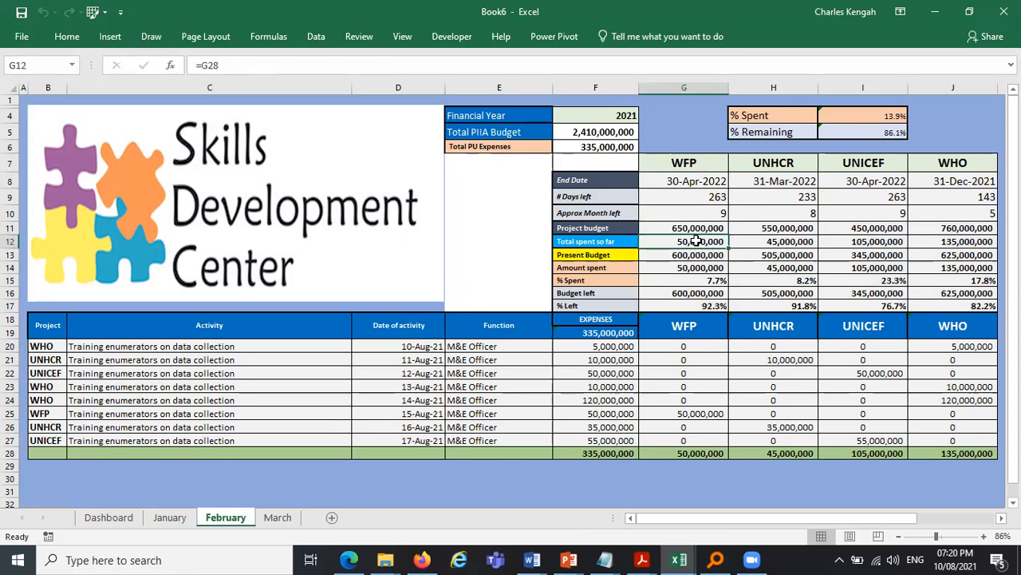
text(=)
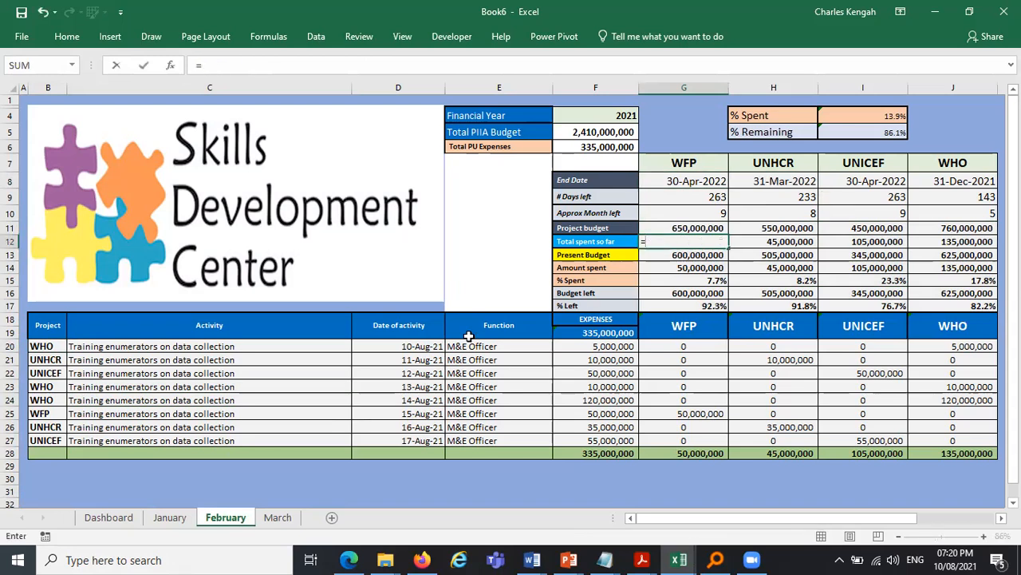
click(169, 519)
click(169, 520)
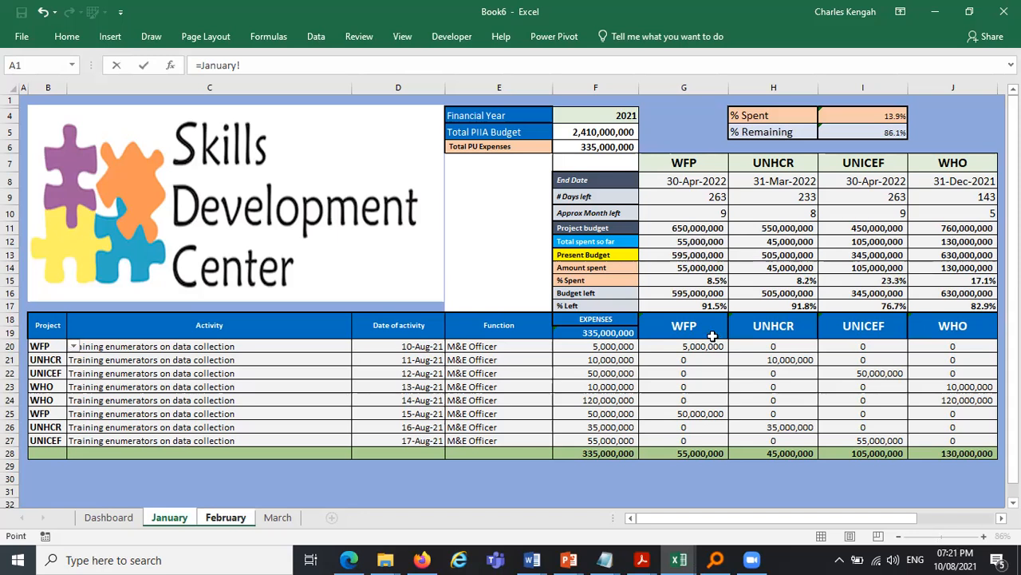
click(697, 243)
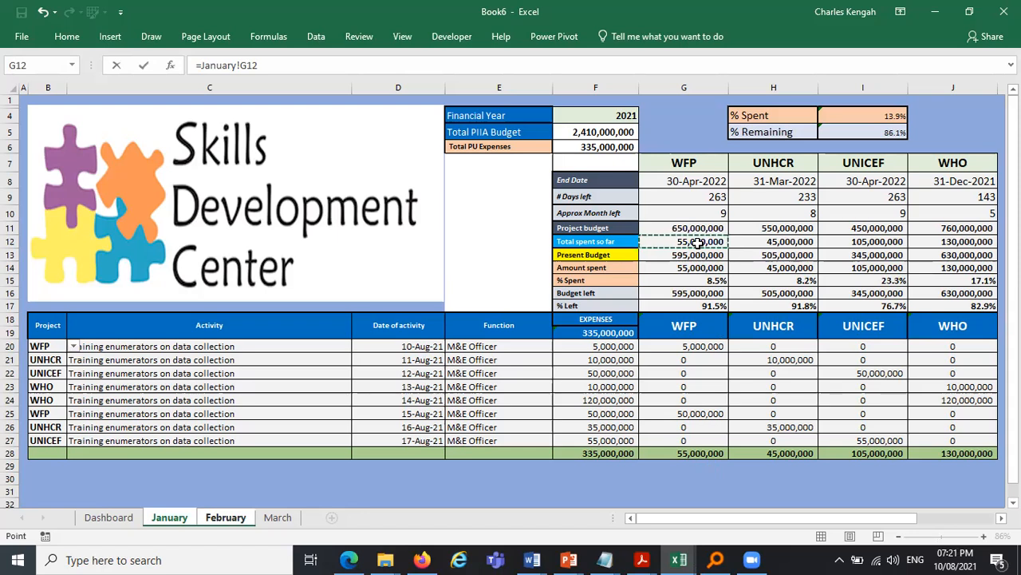
text(+)
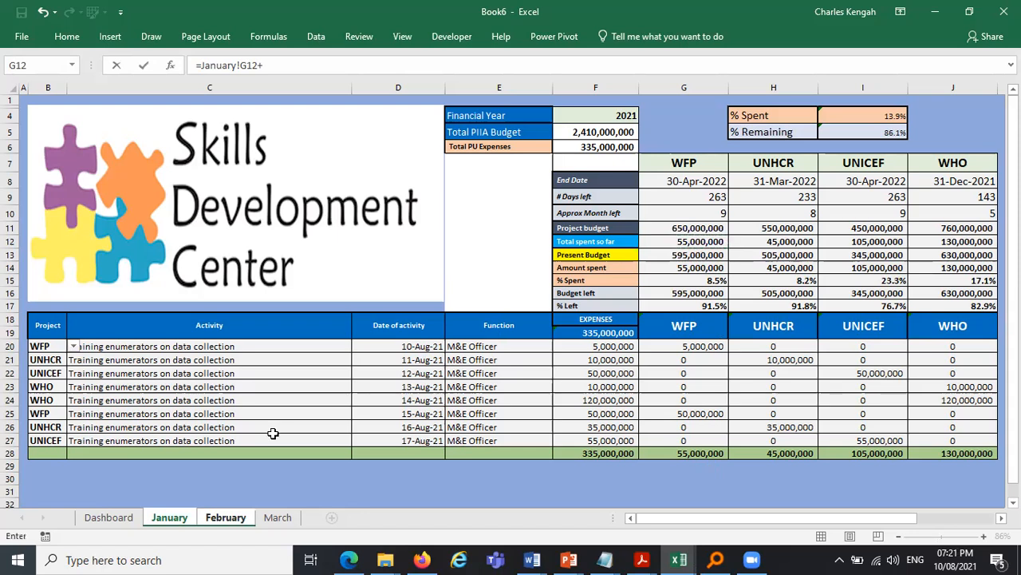
click(225, 517)
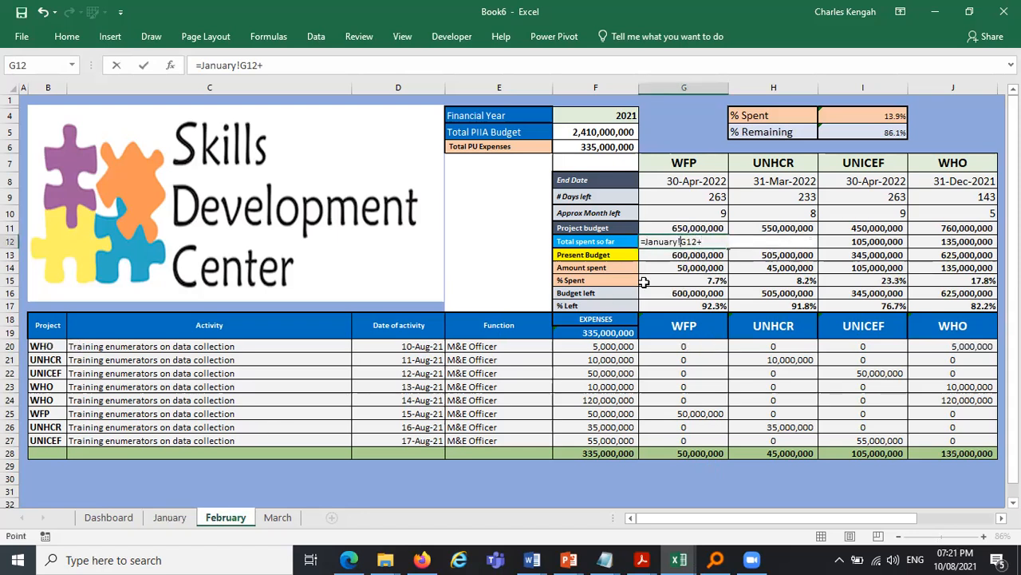
click(691, 452)
key(Return)
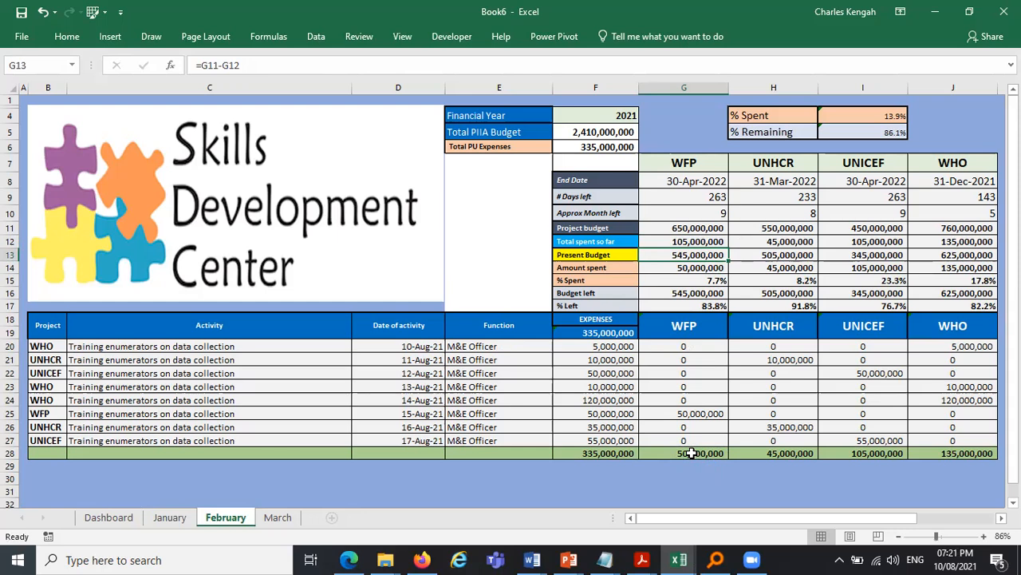
- Review the WFP summary and expense column formulas on the January and February sheets
click(169, 517)
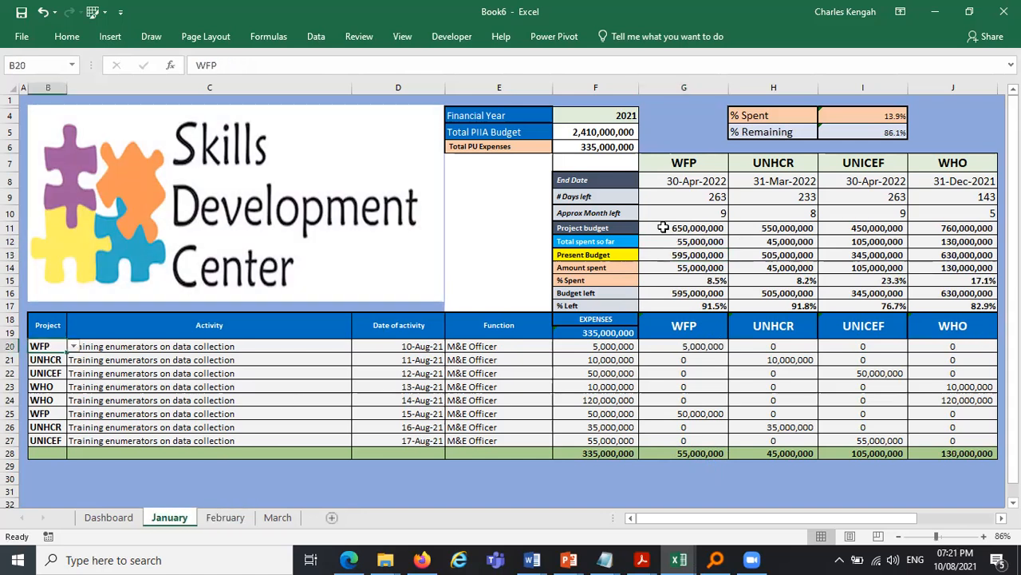
click(688, 241)
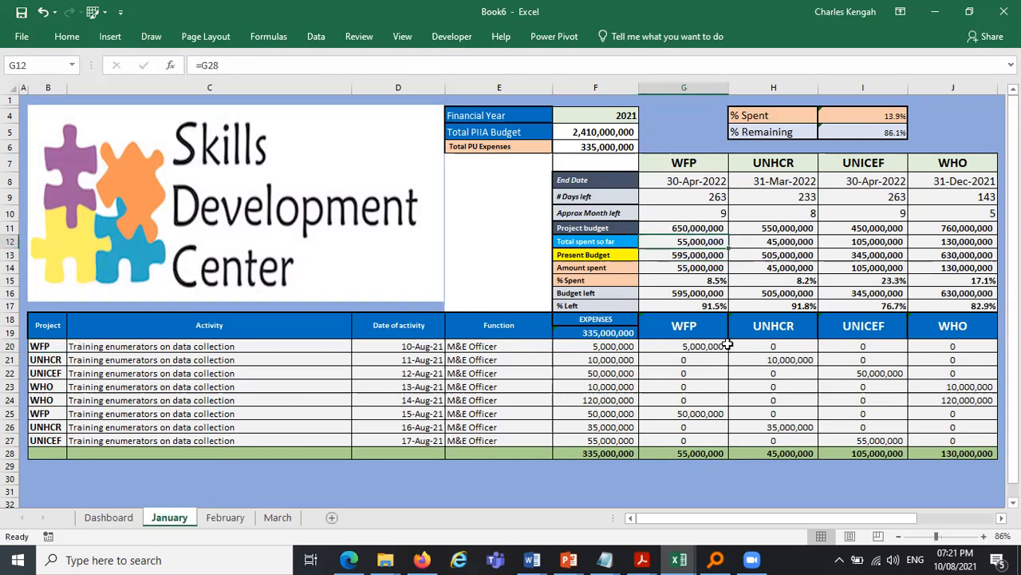
drag(687, 349, 677, 454)
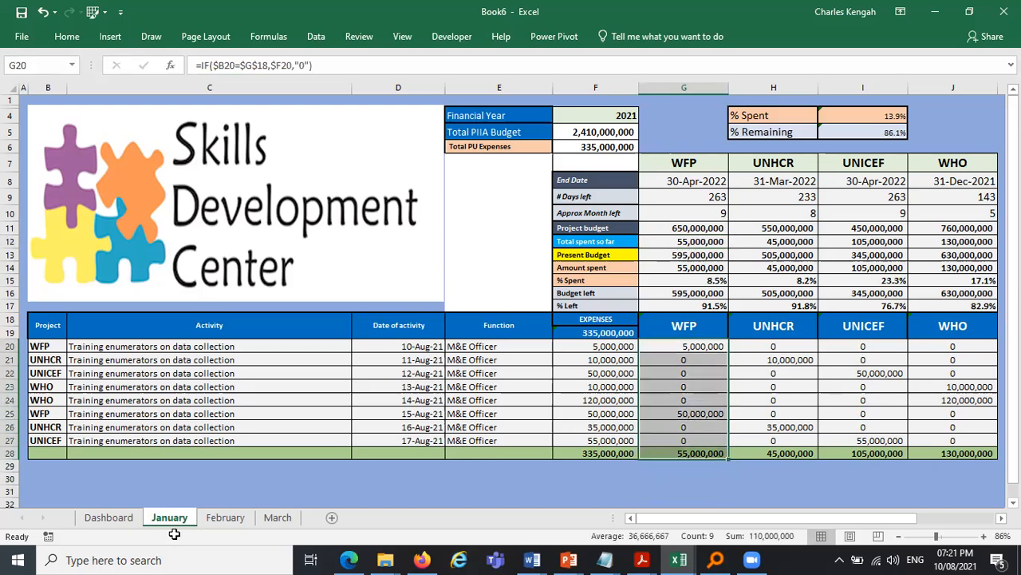
drag(676, 359, 679, 413)
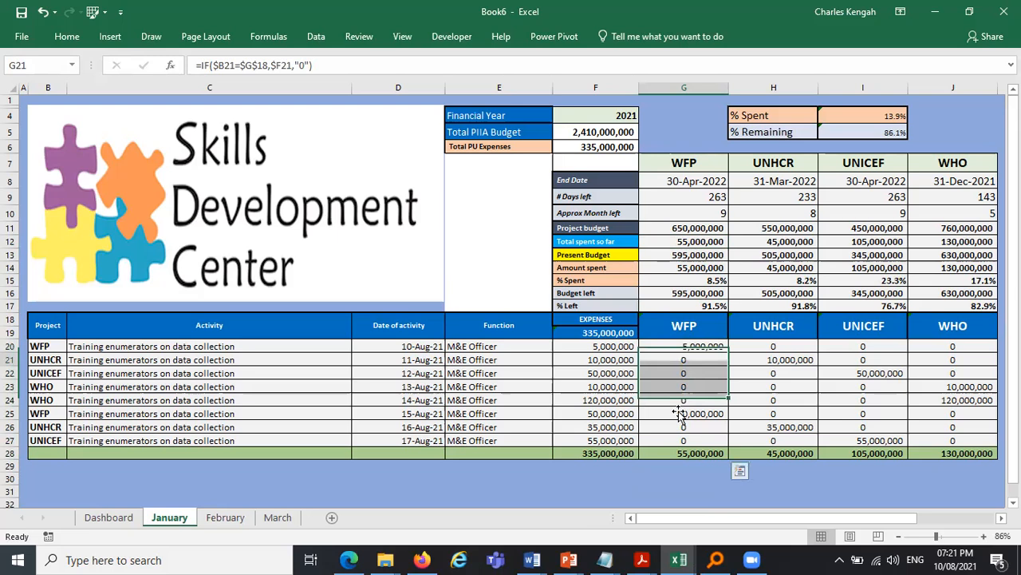
click(685, 453)
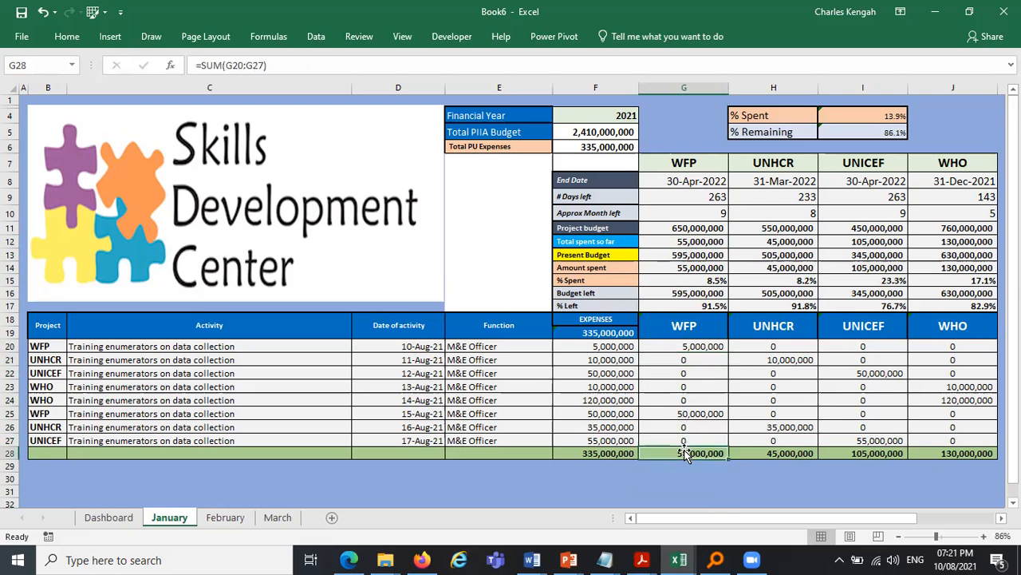
click(226, 517)
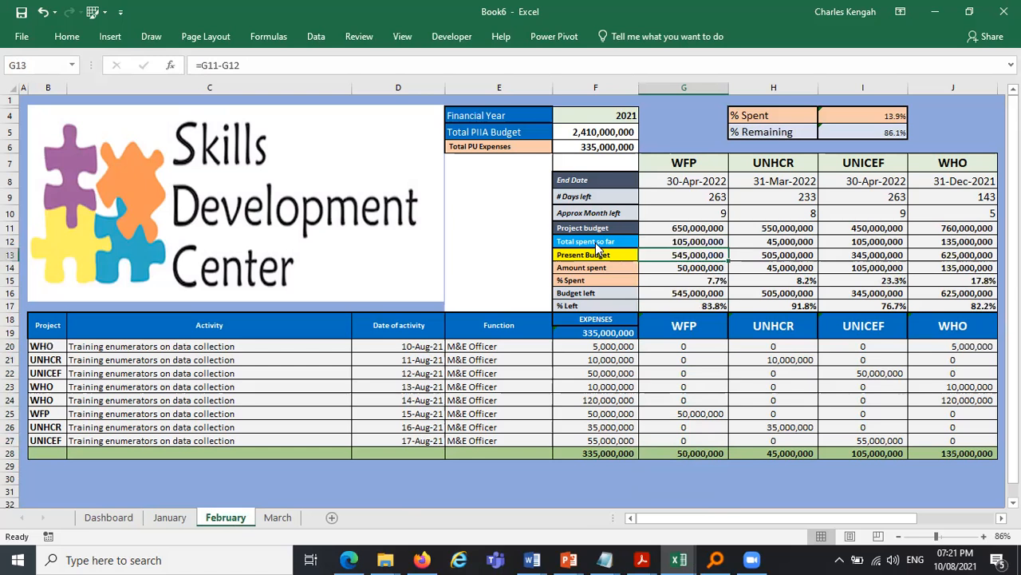
key(Up)
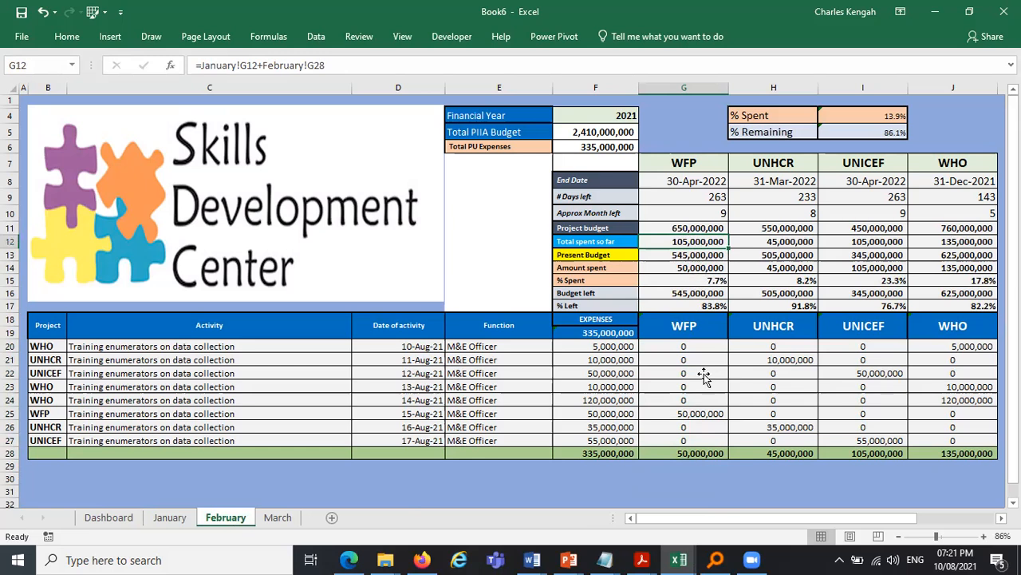
click(683, 269)
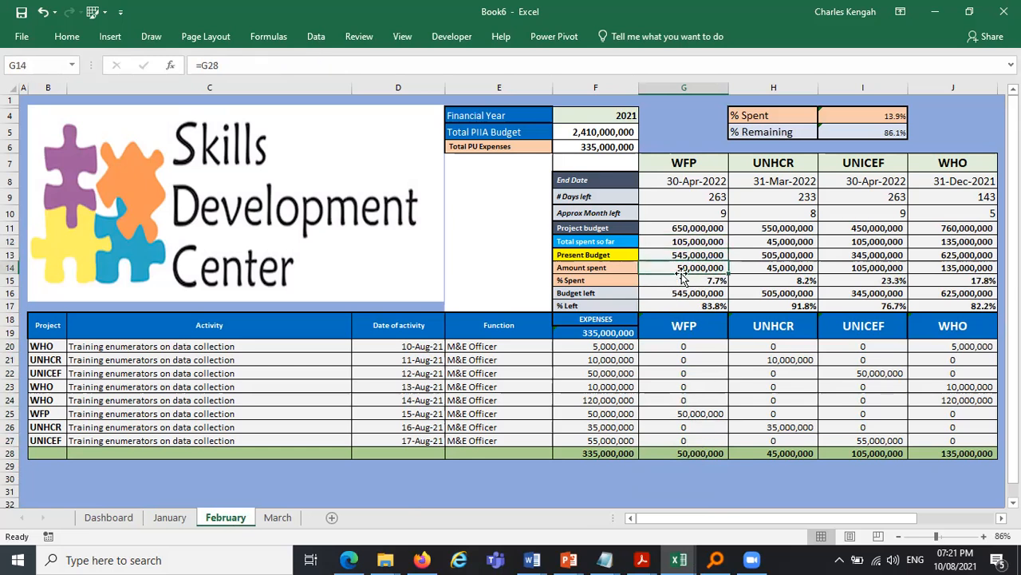
click(689, 281)
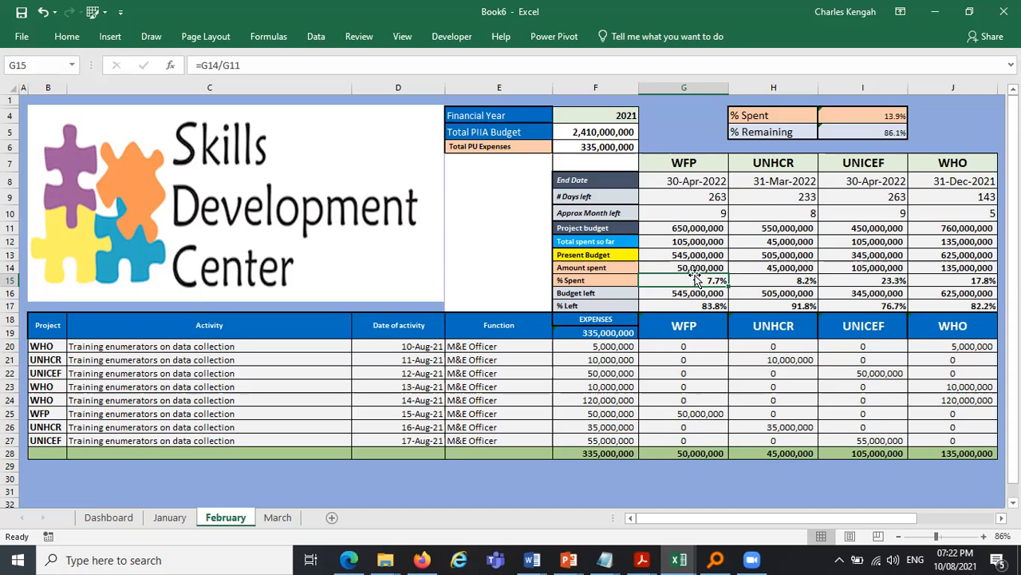
click(245, 65)
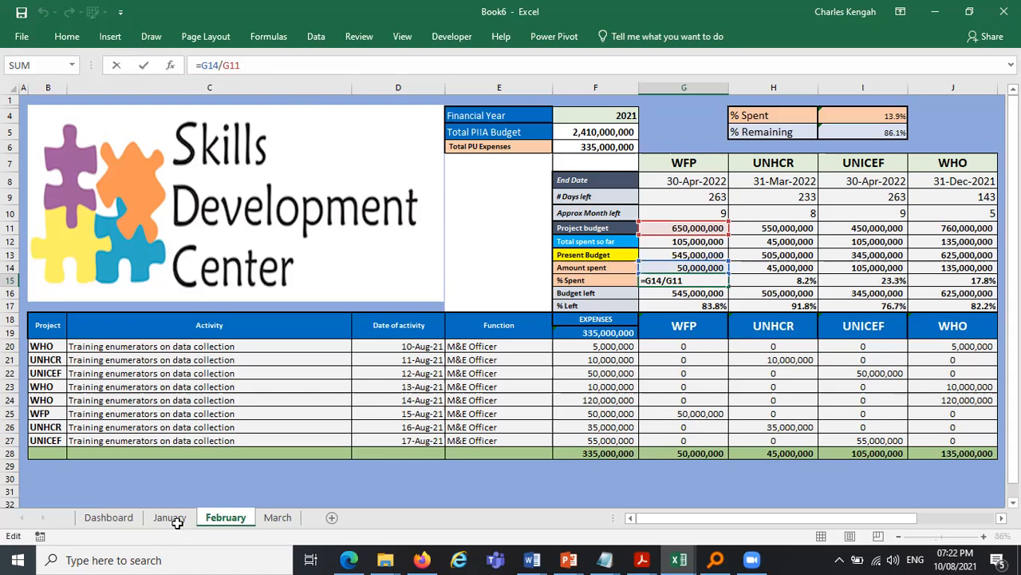
key(Return)
key(ctrl+Page_Up)
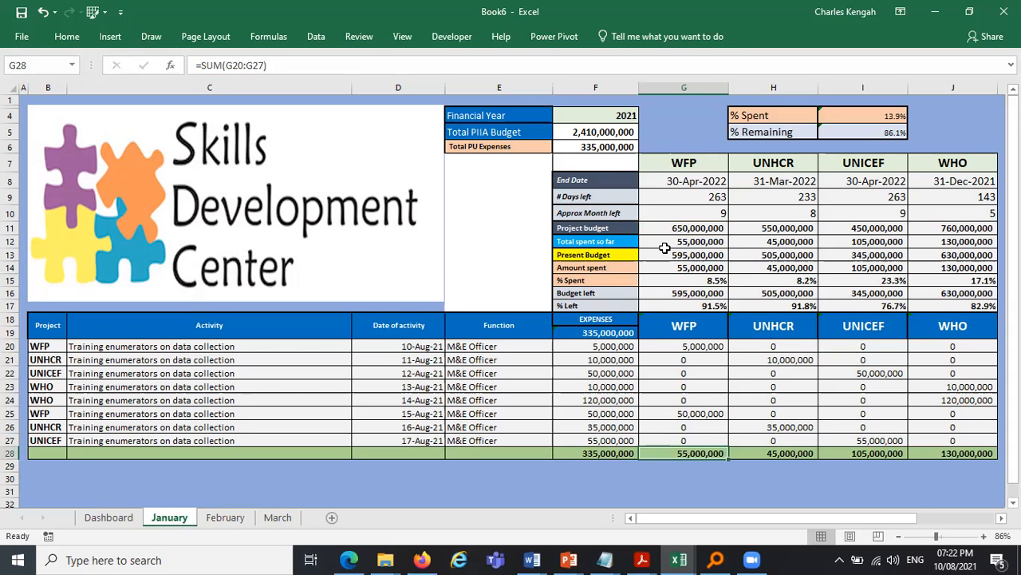
- Try editing the divisor cell in January's WFP % Spent formula in G15
double_click(684, 279)
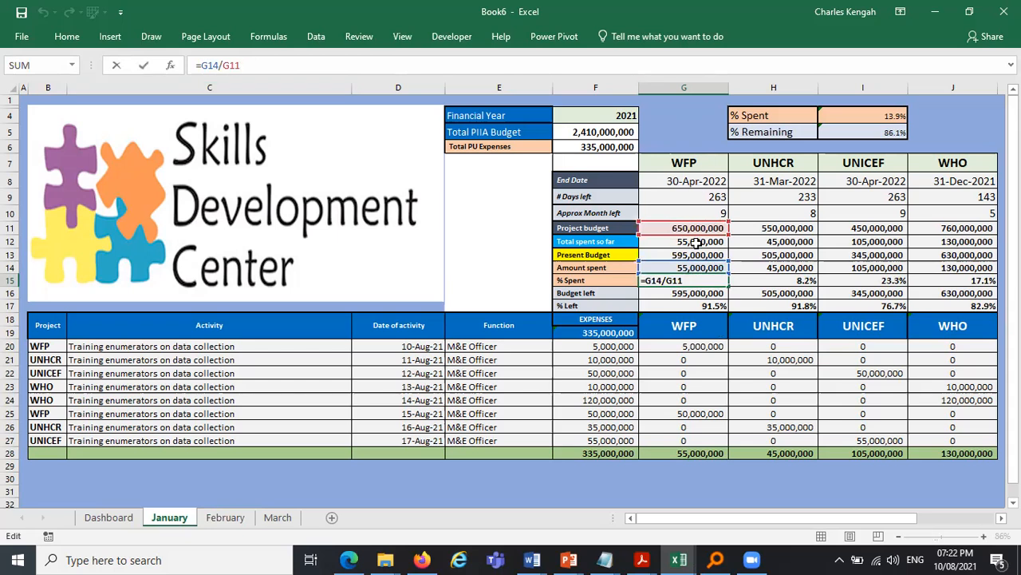
click(218, 66)
key(BackSpace)
text(0)
key(Return)
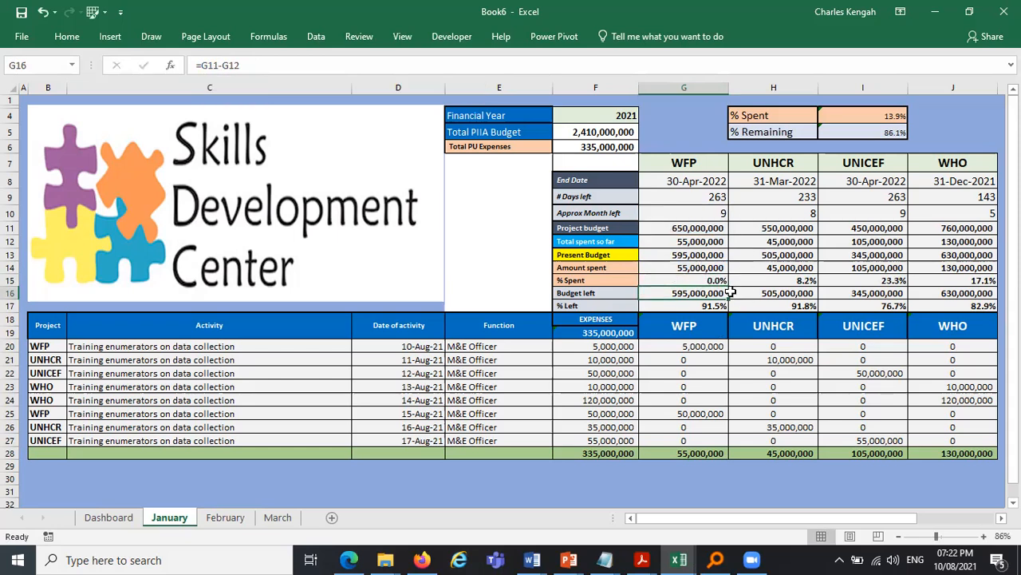
- Rewrite January's WFP % Spent in G15 as total spent so far in G12 divided by project budget in G11
click(692, 240)
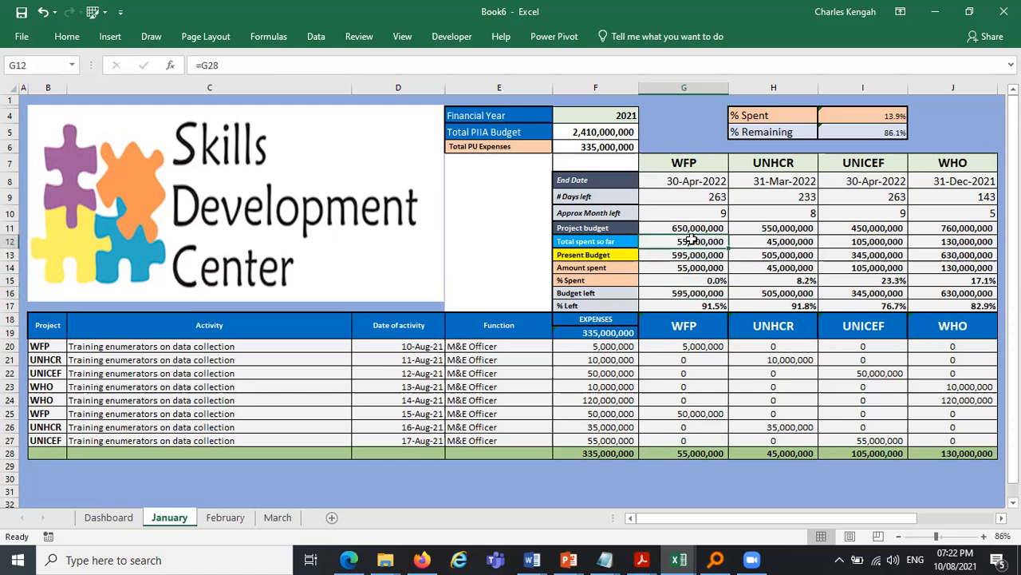
click(696, 228)
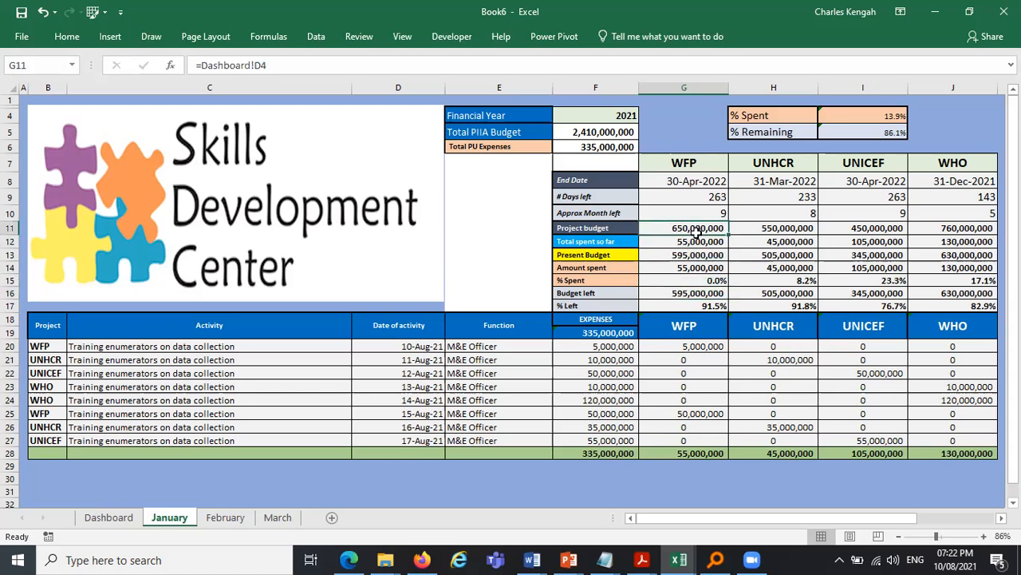
key(Down)
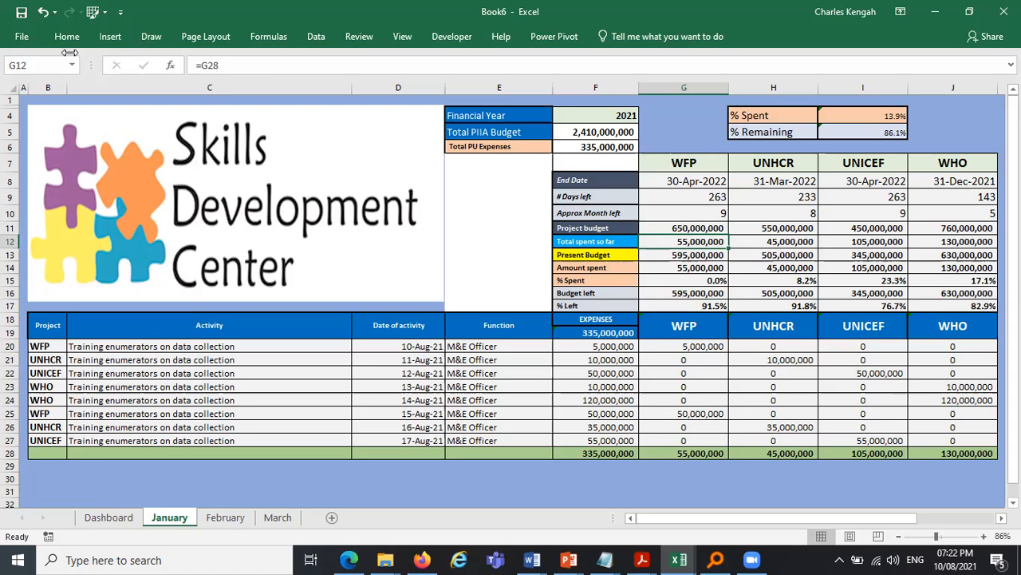
drag(66, 52, 8, 68)
click(691, 229)
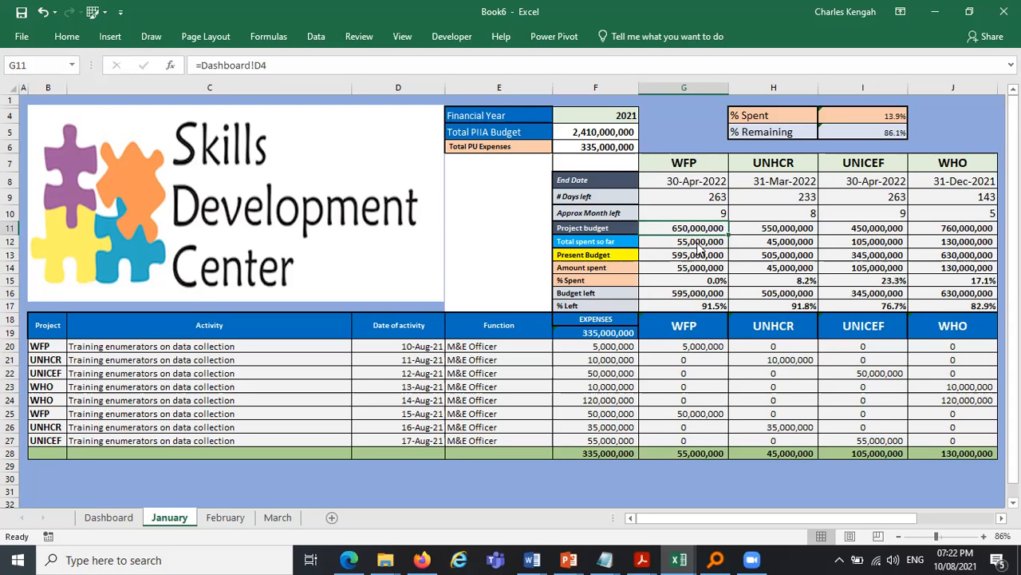
click(698, 243)
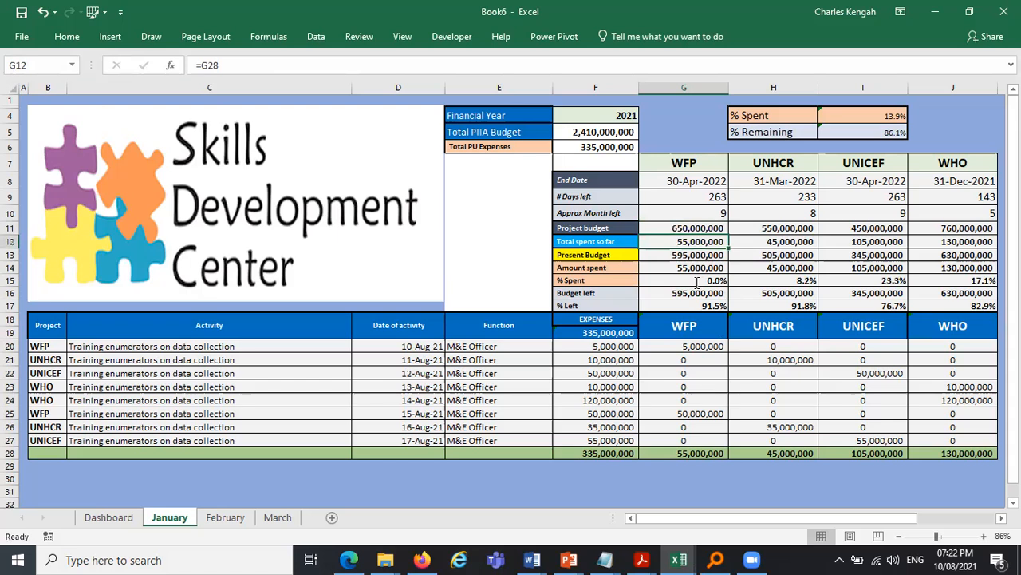
click(698, 282)
text(=)
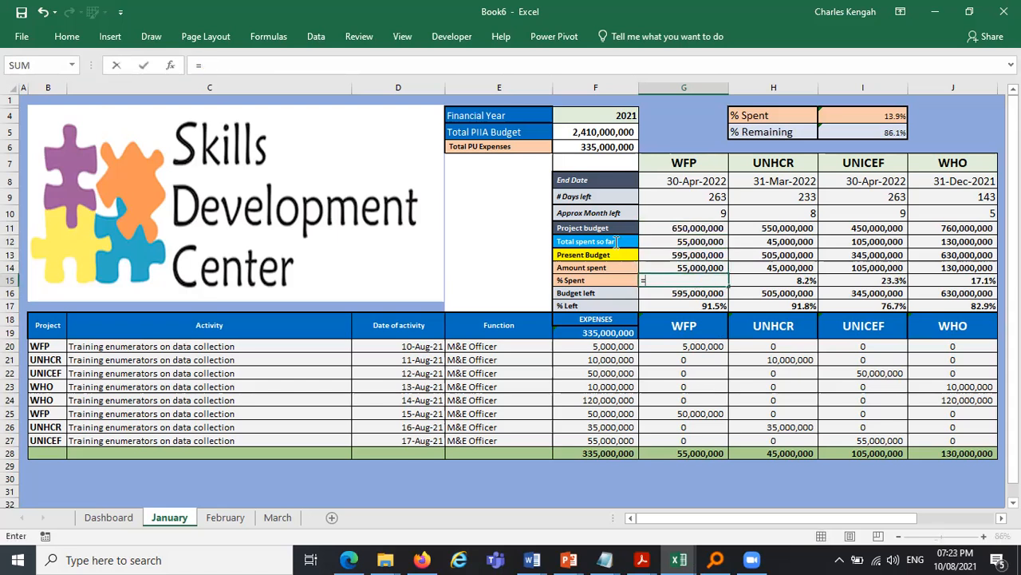
click(700, 241)
text(/)
click(700, 228)
key(Return)
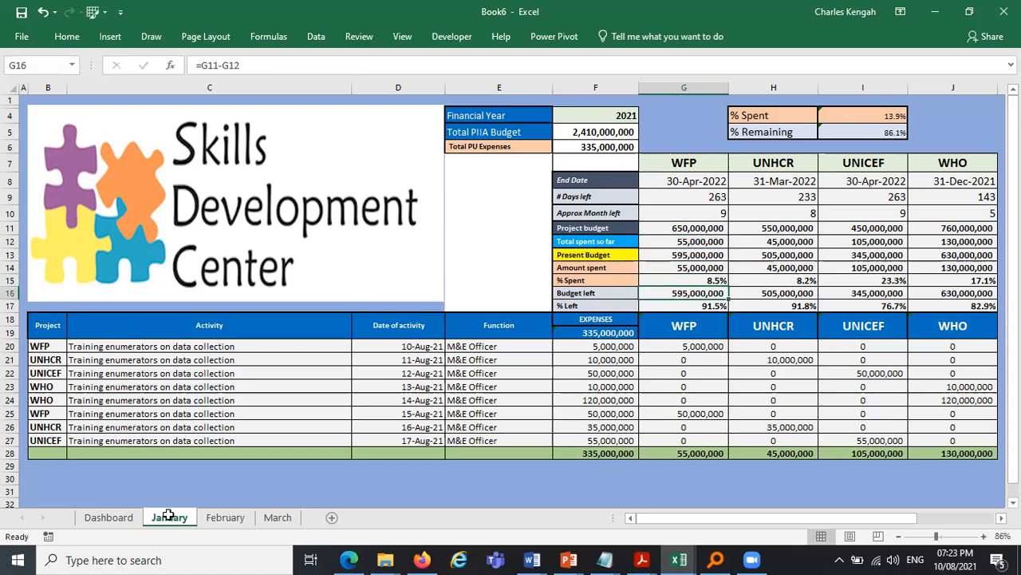
- Fill January's % Spent formula across the UNHCR, UNICEF and WHO columns
click(225, 517)
click(170, 517)
click(694, 280)
drag(728, 286, 990, 281)
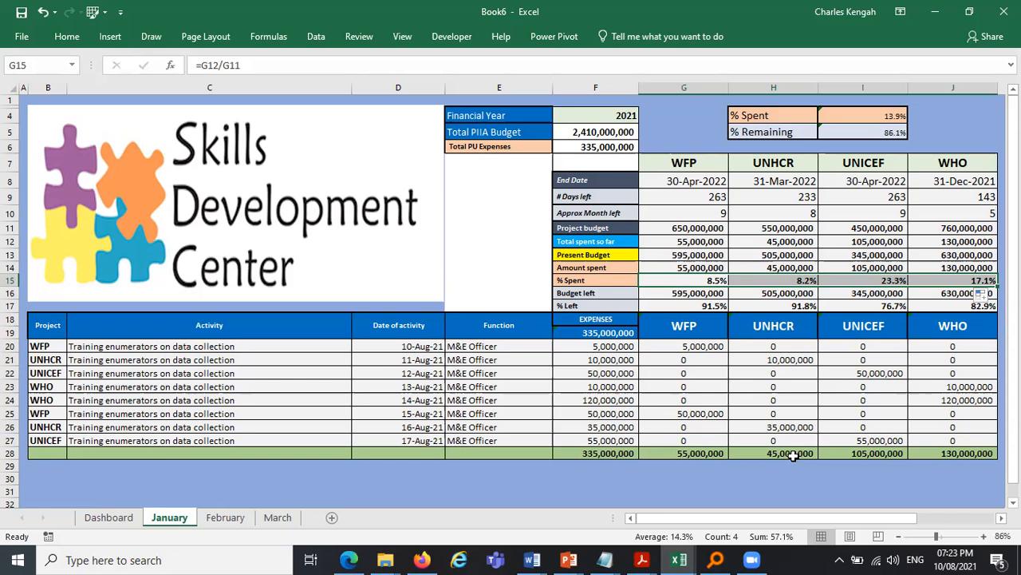
- Set February's WFP % Spent in G15 to G12 divided by G11 and fill it across to the WHO column
click(227, 520)
text(=)
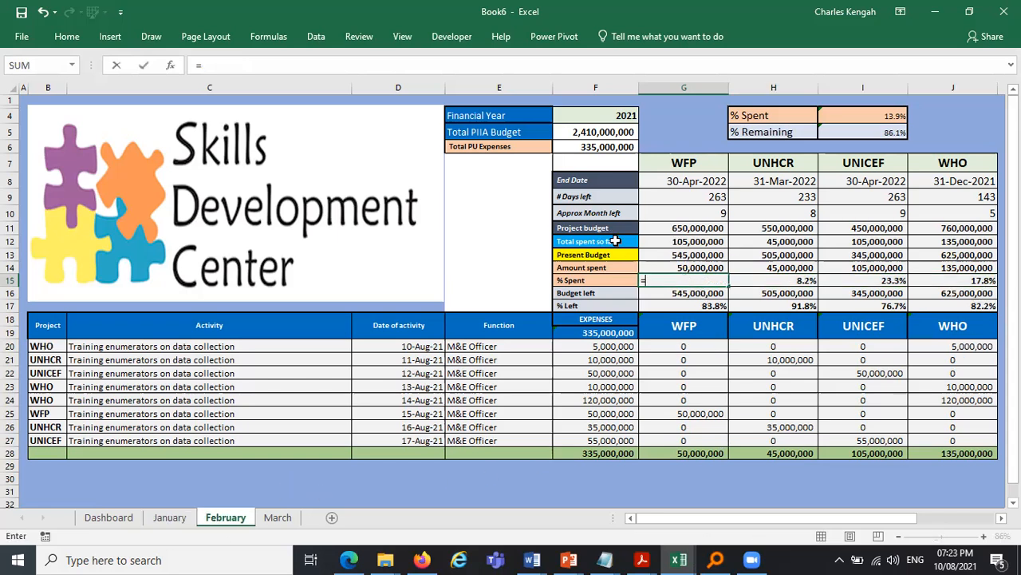
click(688, 233)
text(/)
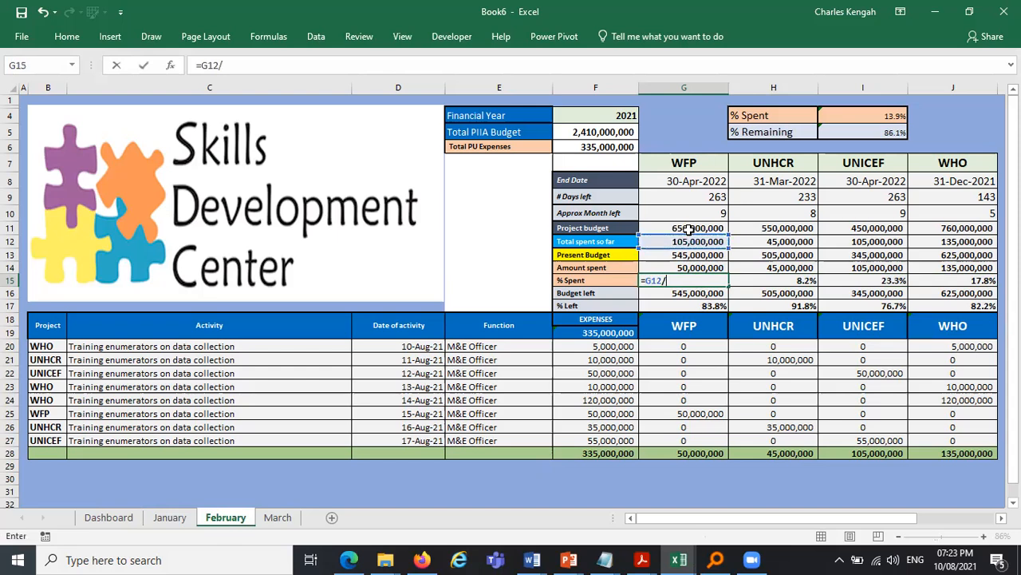
click(687, 228)
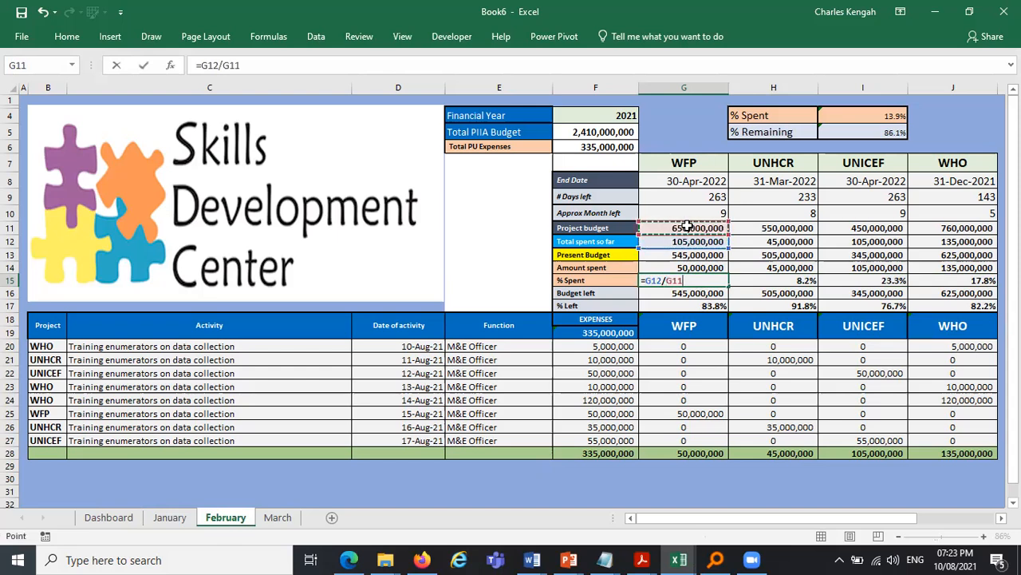
key(Return)
click(720, 280)
drag(906, 287, 983, 285)
- Review the % Left, budget left and project budget formulas on the February and January sheets
click(707, 308)
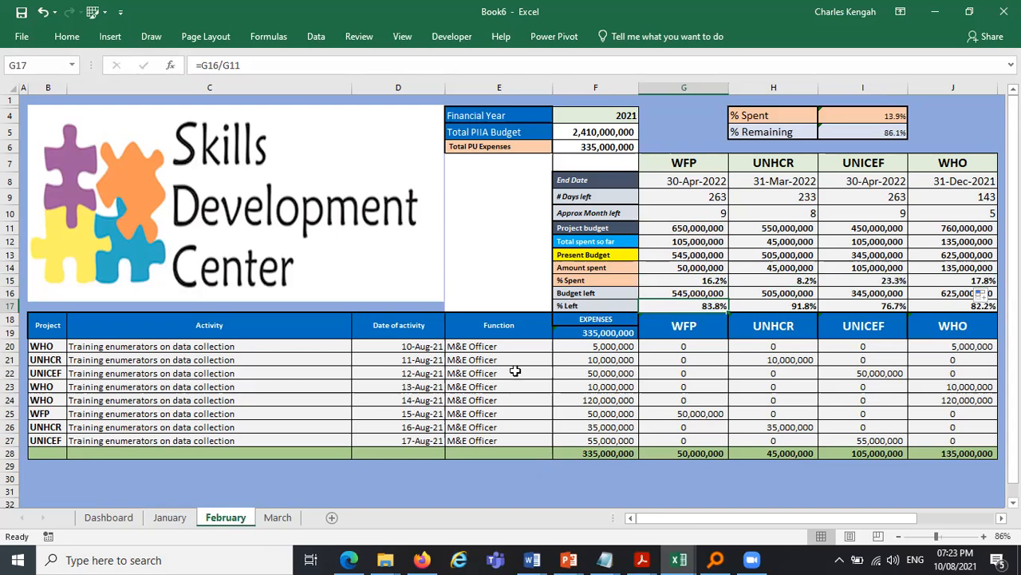
ctrl+click(180, 524)
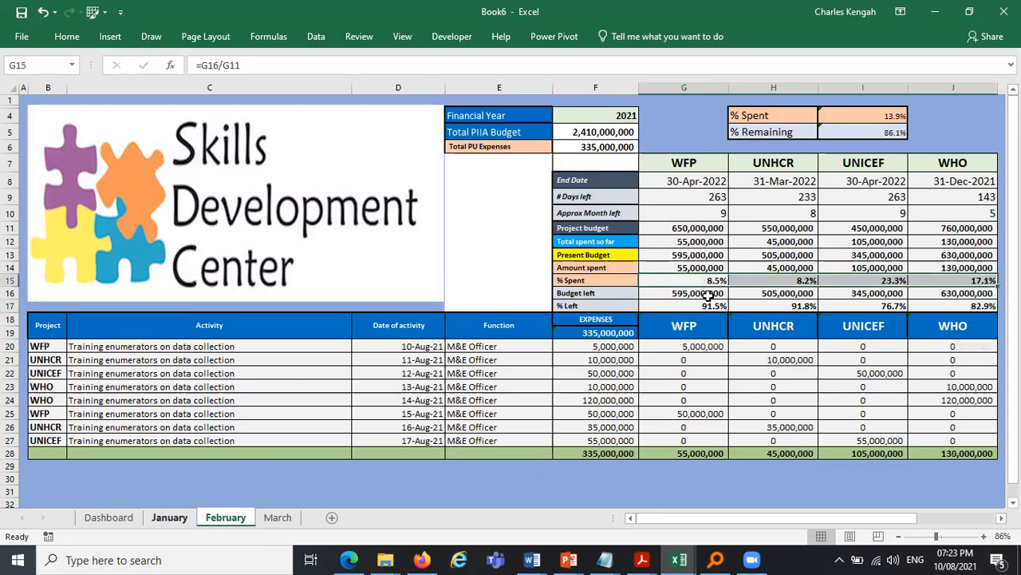
click(702, 293)
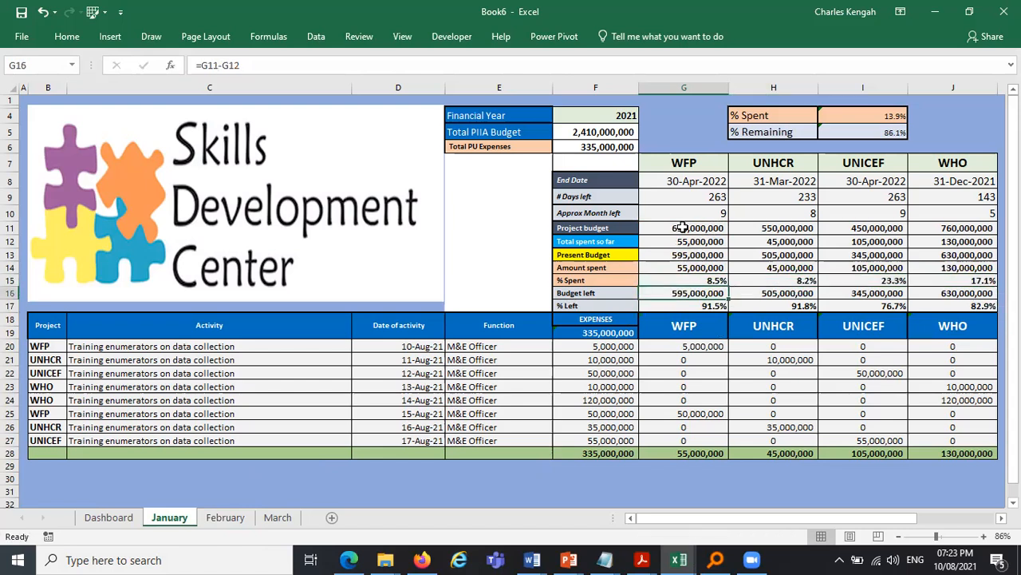
click(684, 228)
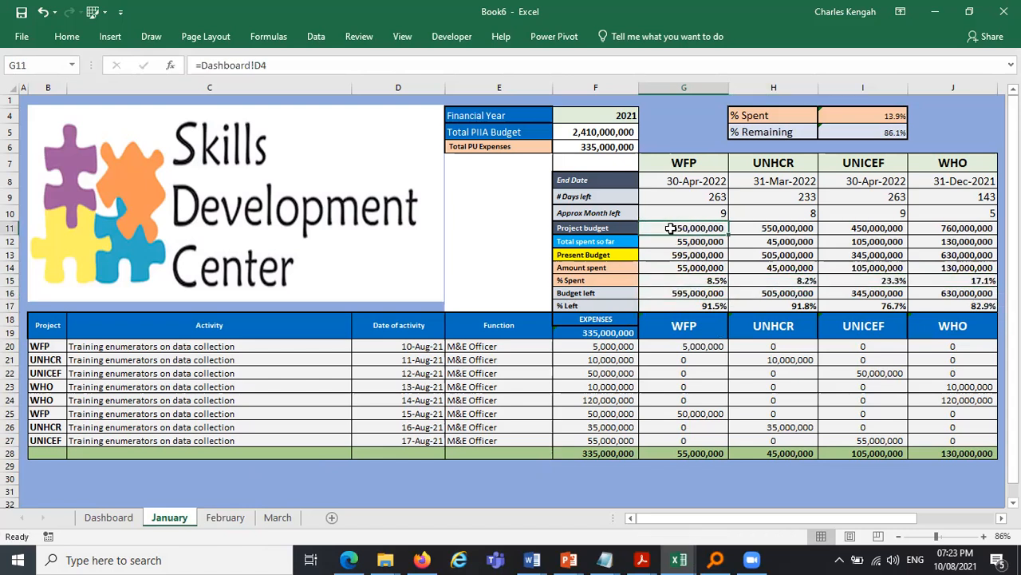
- Review the total spent so far and budget left formulas for WFP on the January and February sheets
click(688, 241)
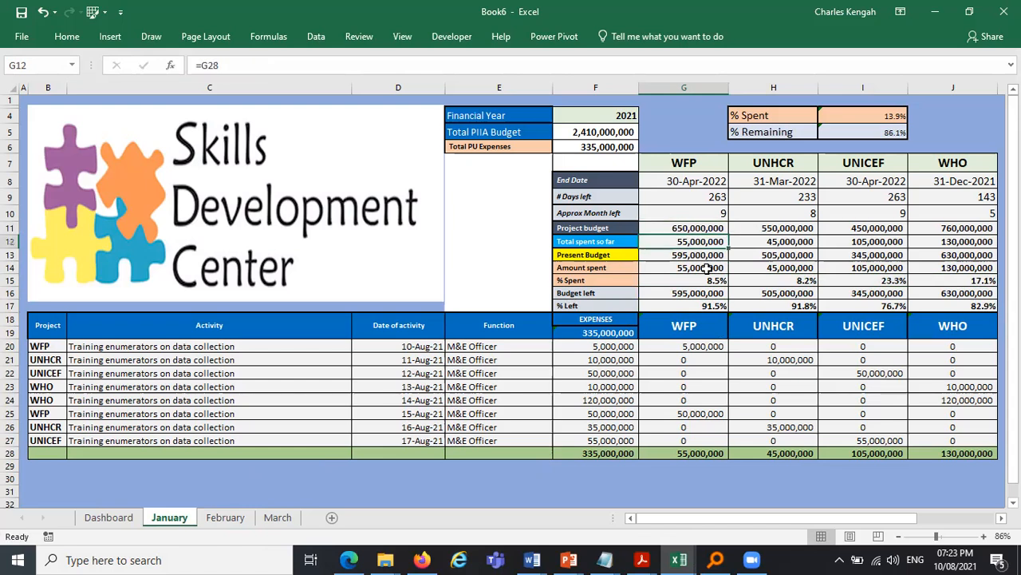
click(693, 293)
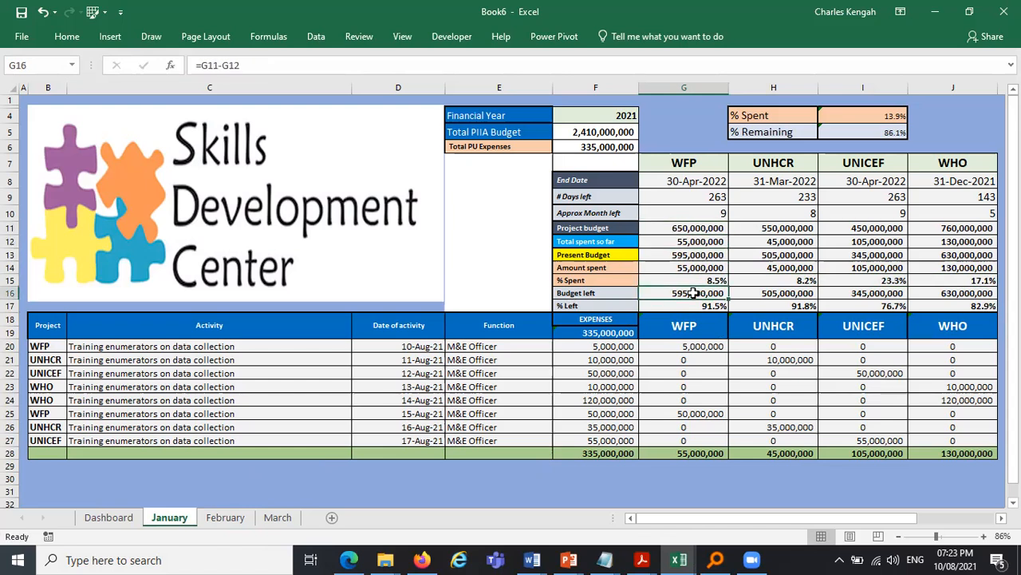
click(229, 530)
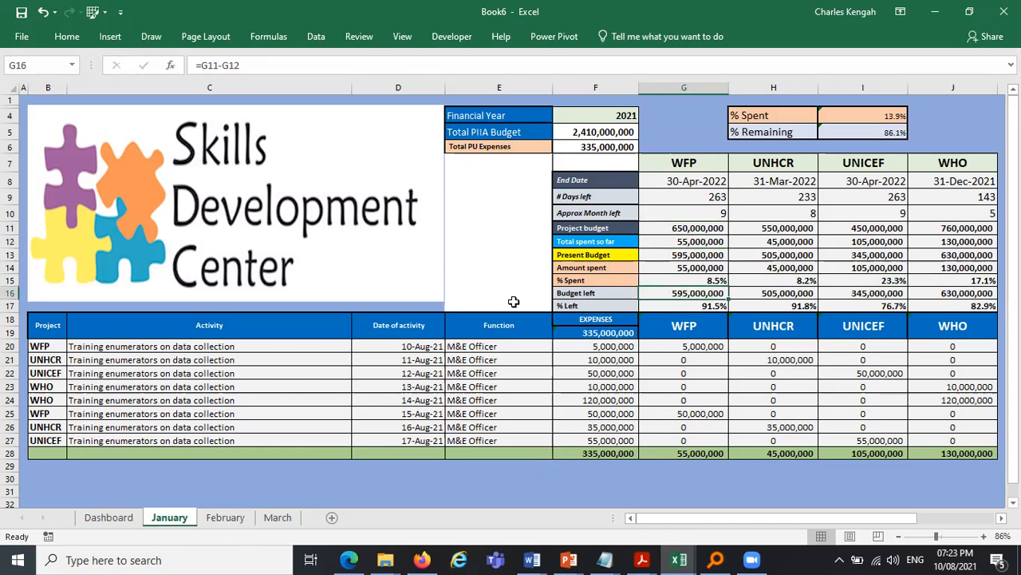
click(707, 230)
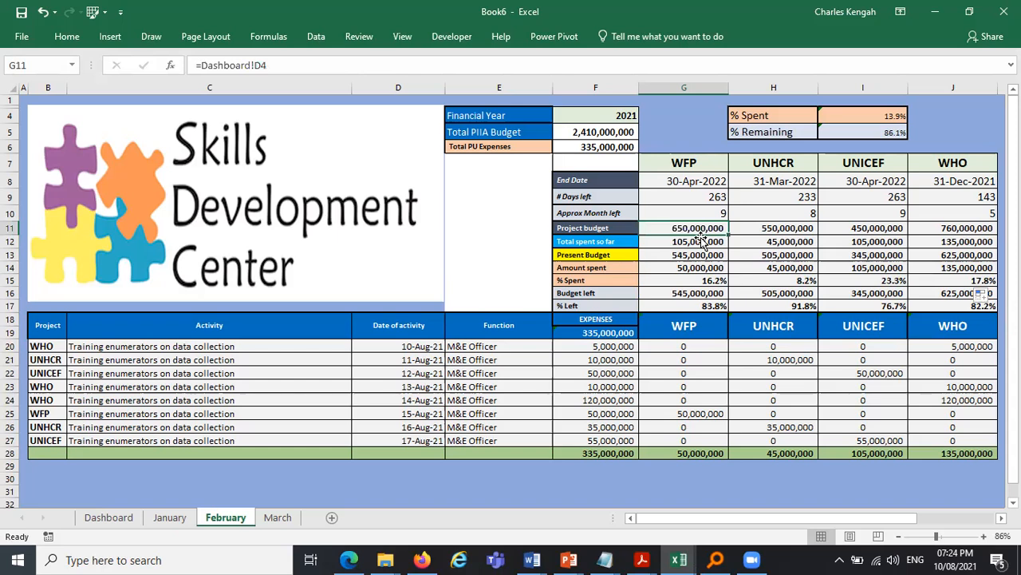
click(699, 240)
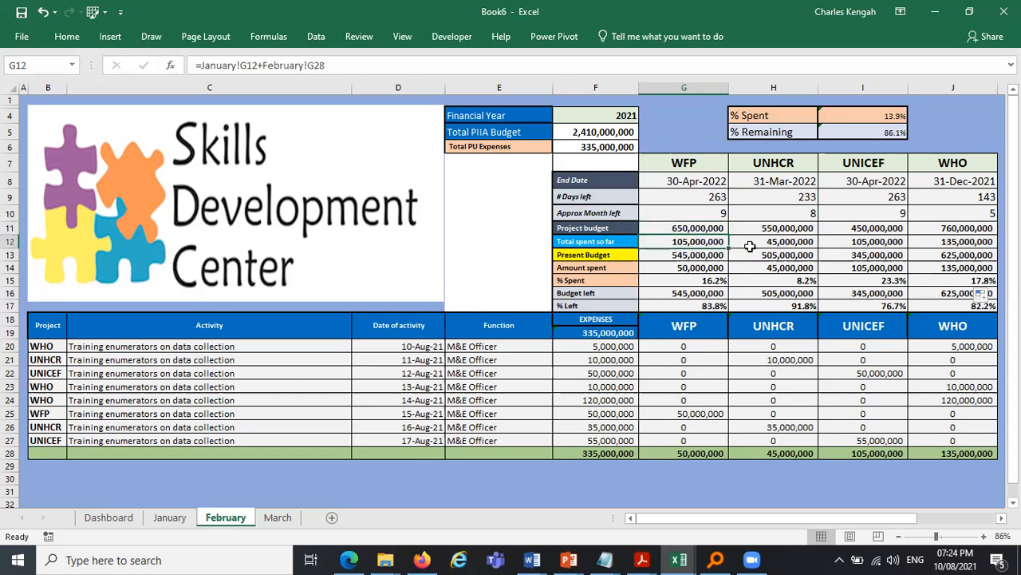
click(693, 290)
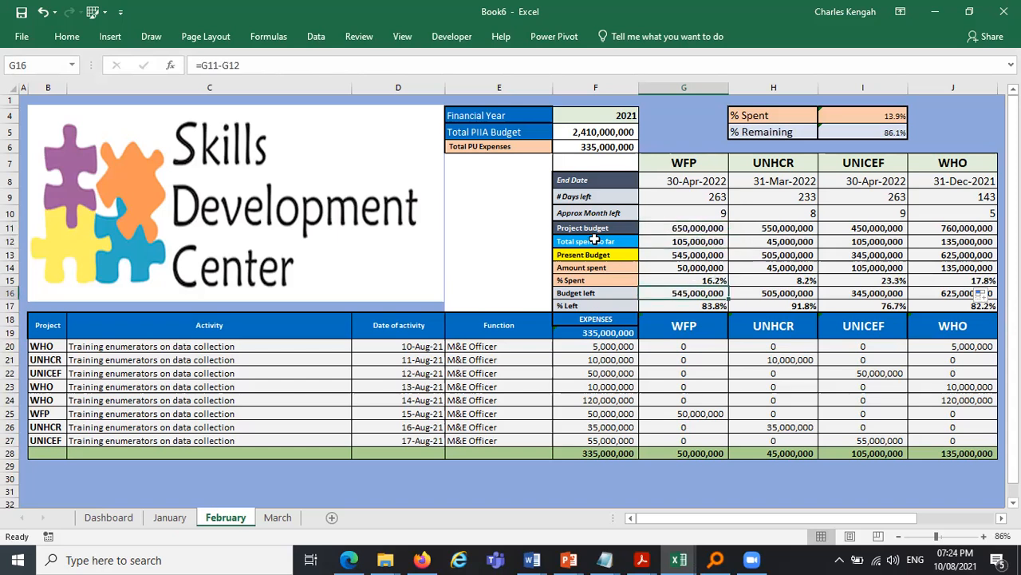
click(202, 65)
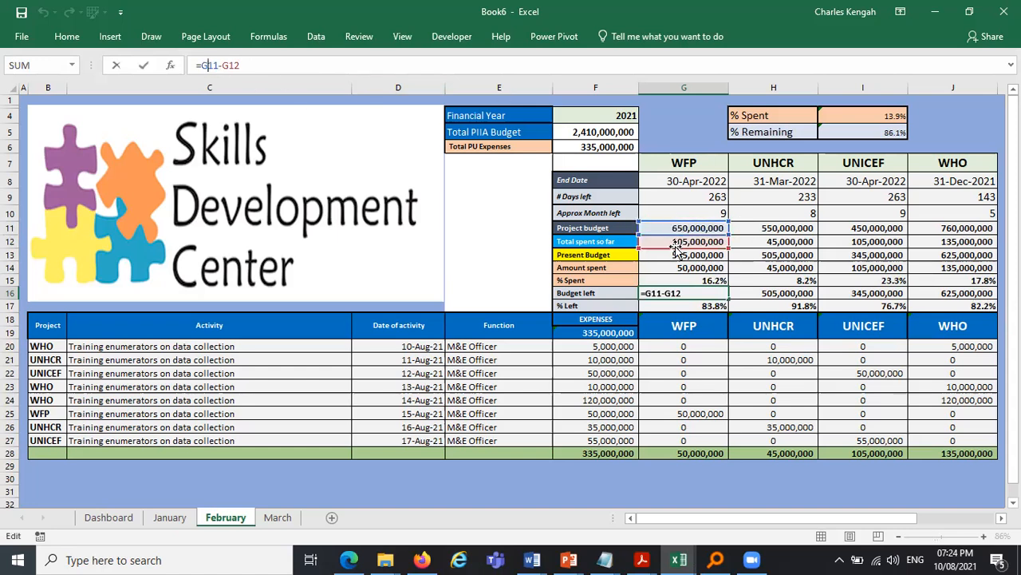
key(Escape)
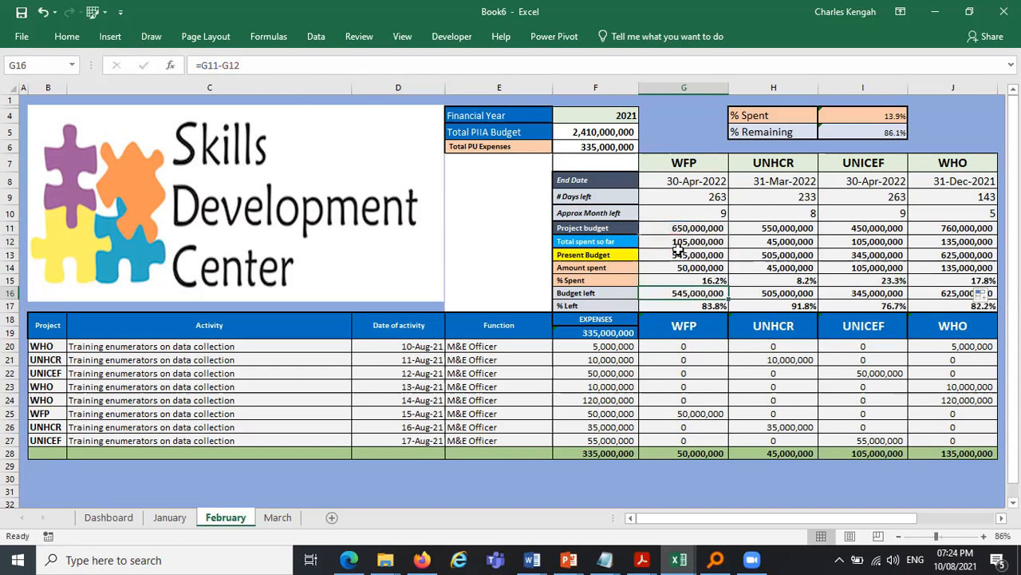
- Inspect February's WFP % Spent, % Left and present budget formulas
drag(966, 300, 965, 300)
click(719, 280)
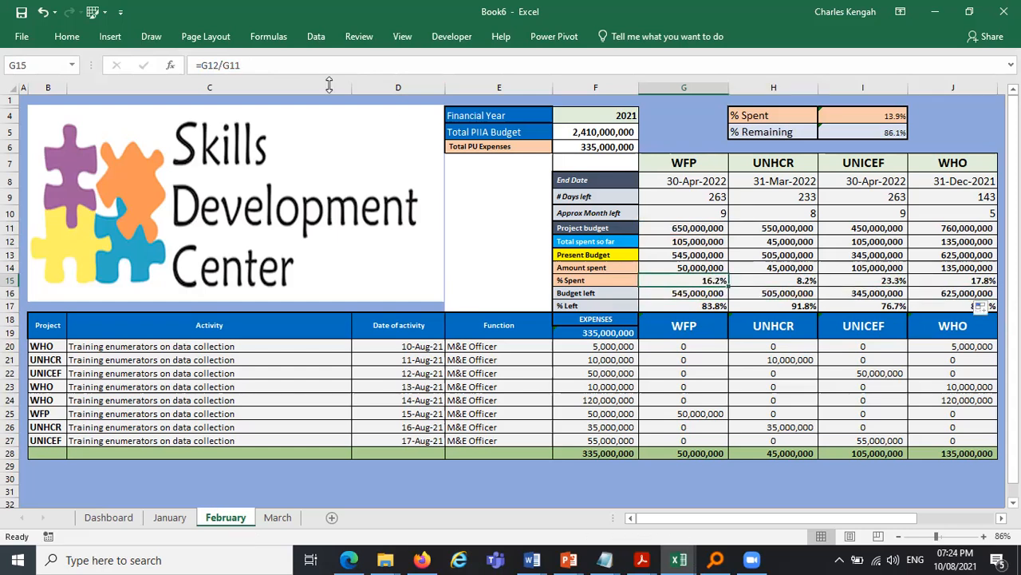
click(216, 64)
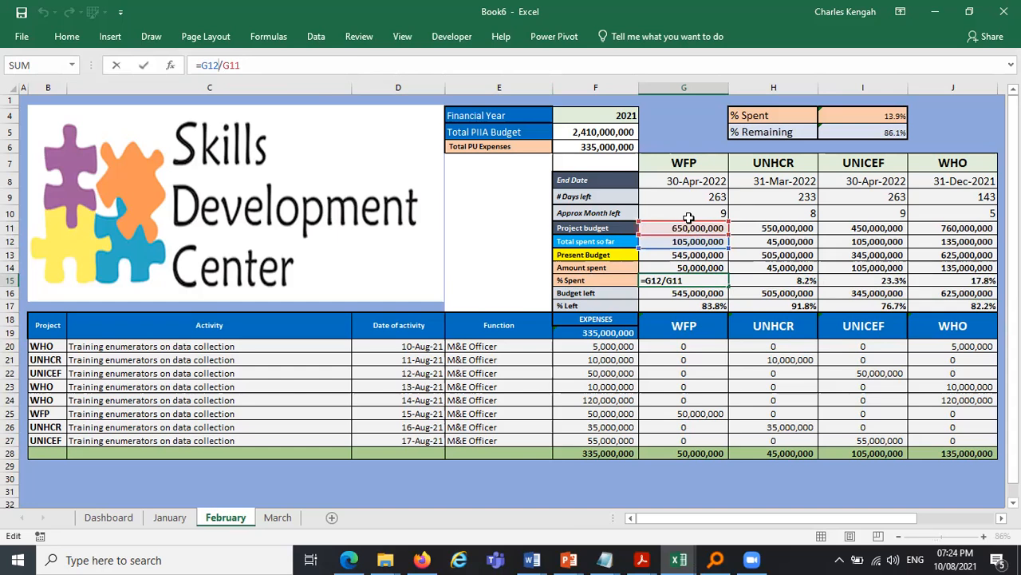
key(ctrl+Return)
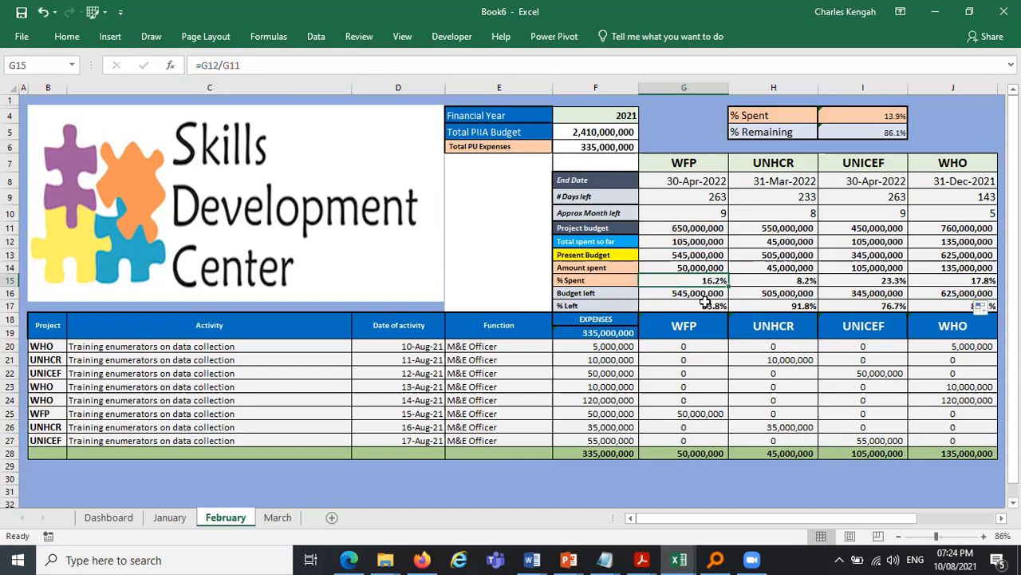
key(Down)
key(Down)
click(356, 71)
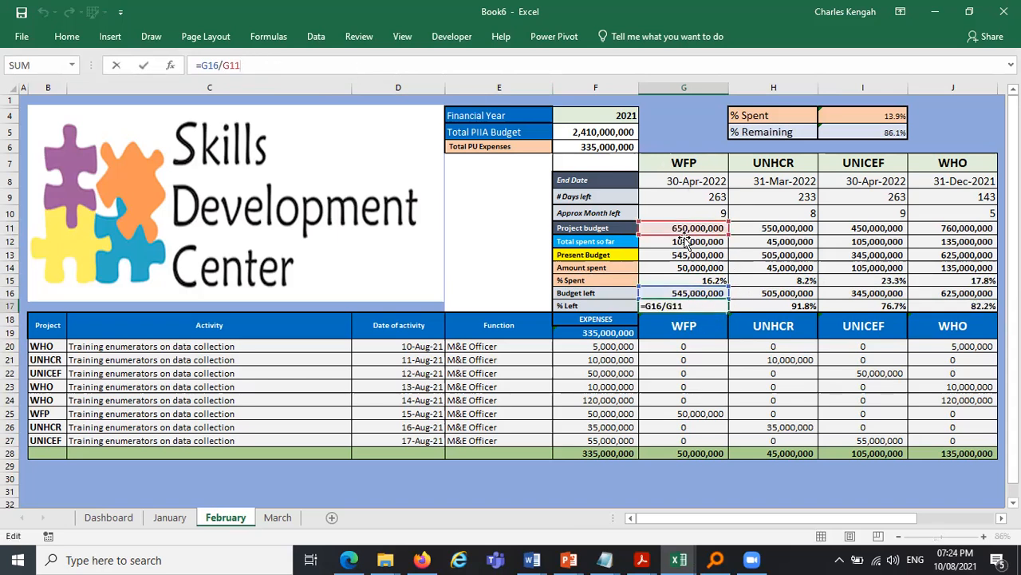
key(ctrl+Return)
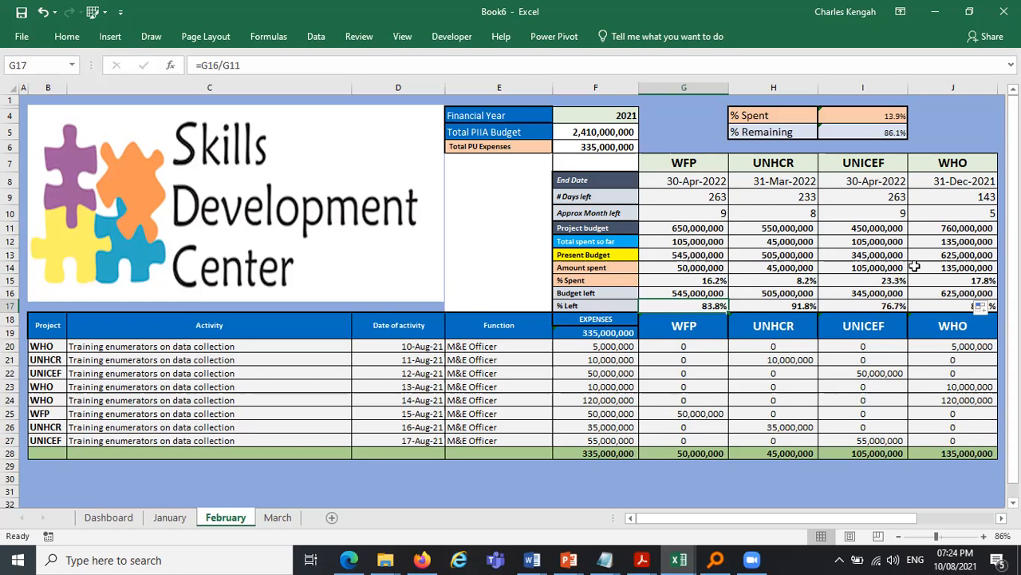
drag(707, 233, 702, 305)
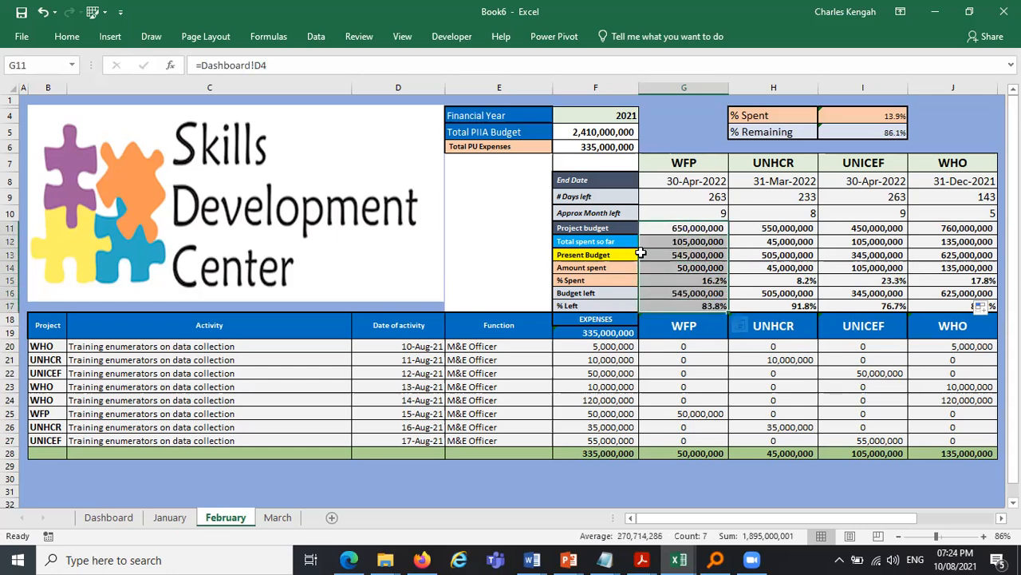
click(687, 254)
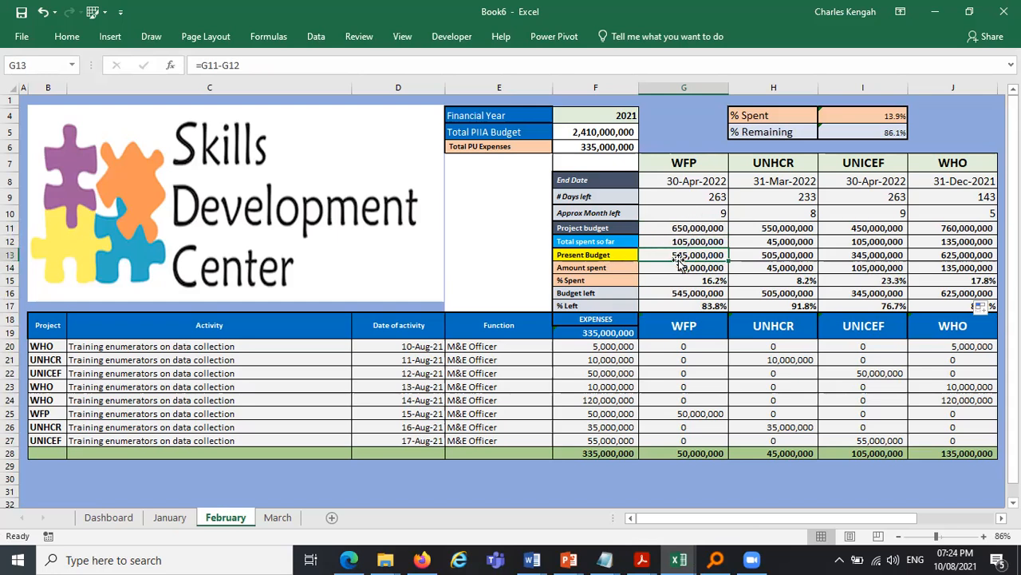
- Set March's WFP total spent so far in G12 to SUM of January!G12, February!G12 and March!G28, and fill it across to WHO
click(279, 517)
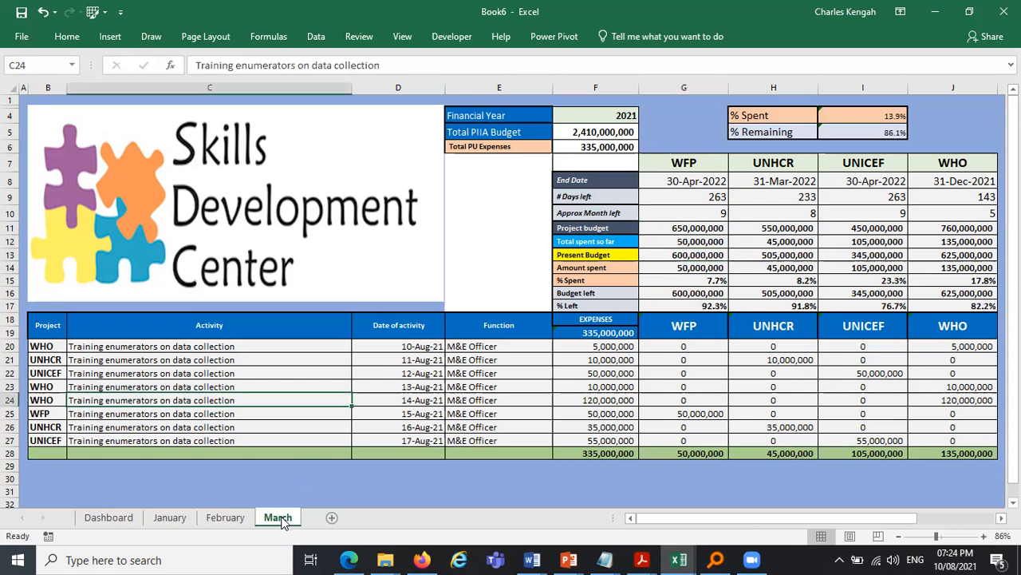
click(691, 243)
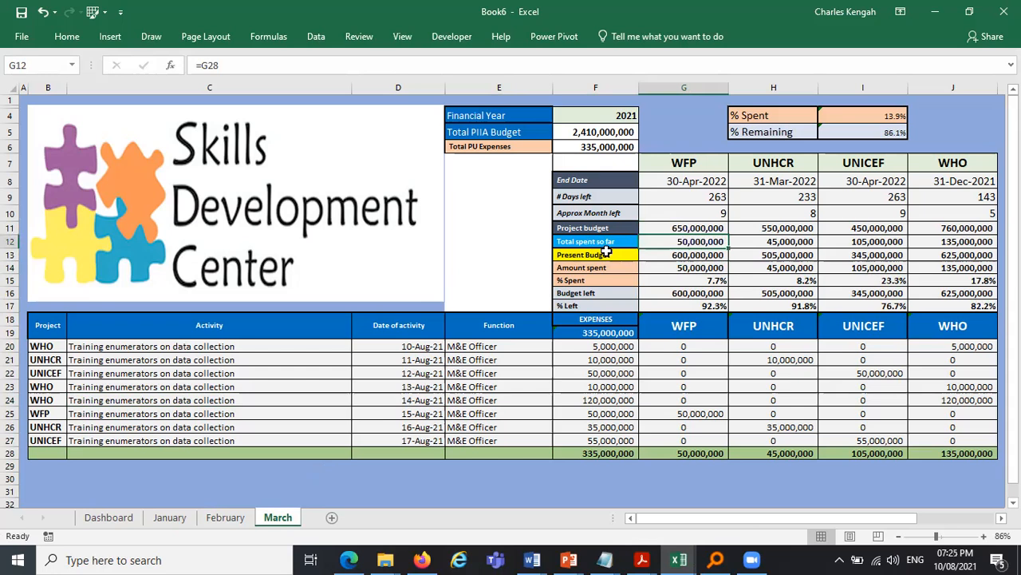
text(=SUM()
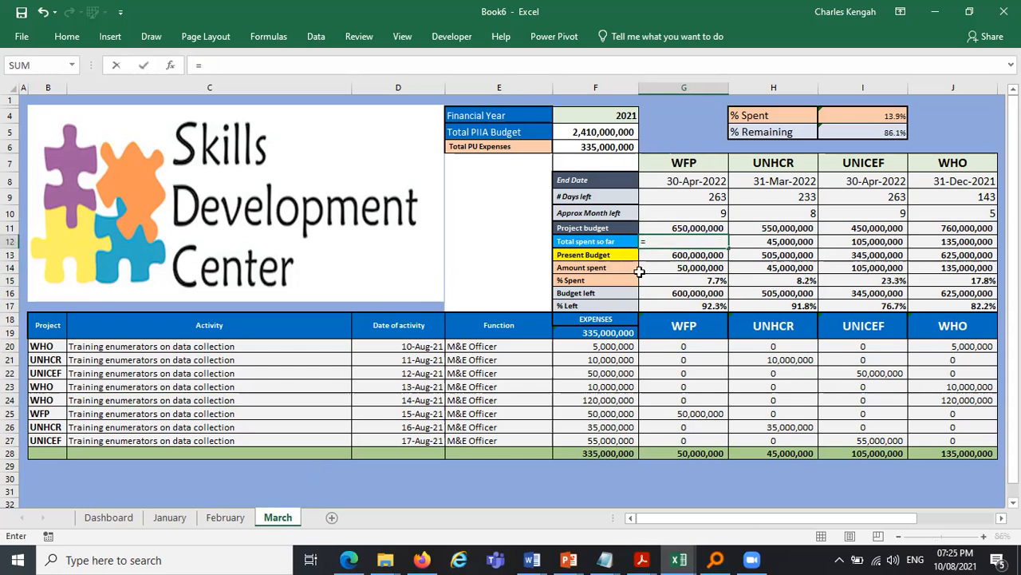
click(170, 517)
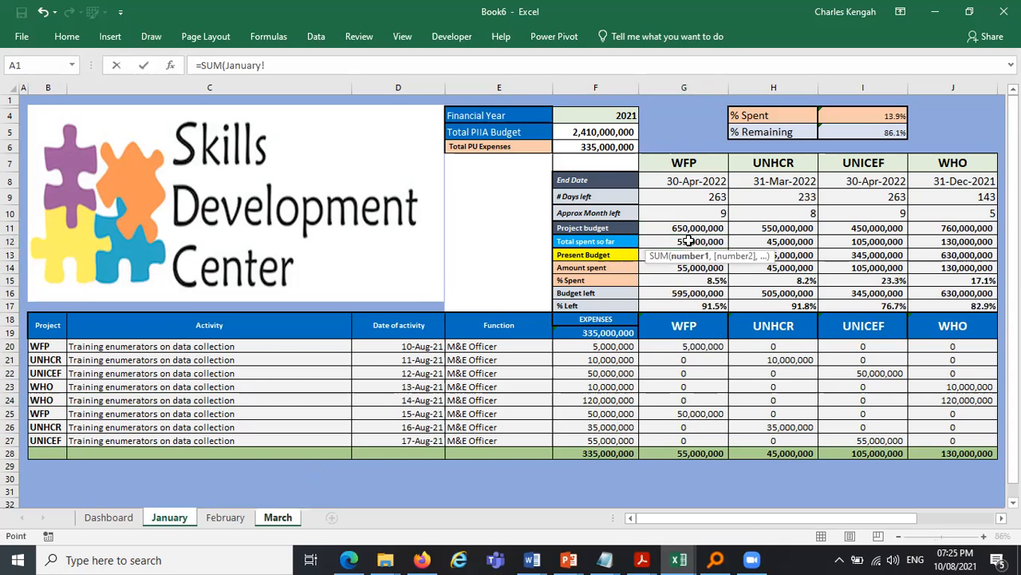
click(688, 241)
text(+)
click(239, 517)
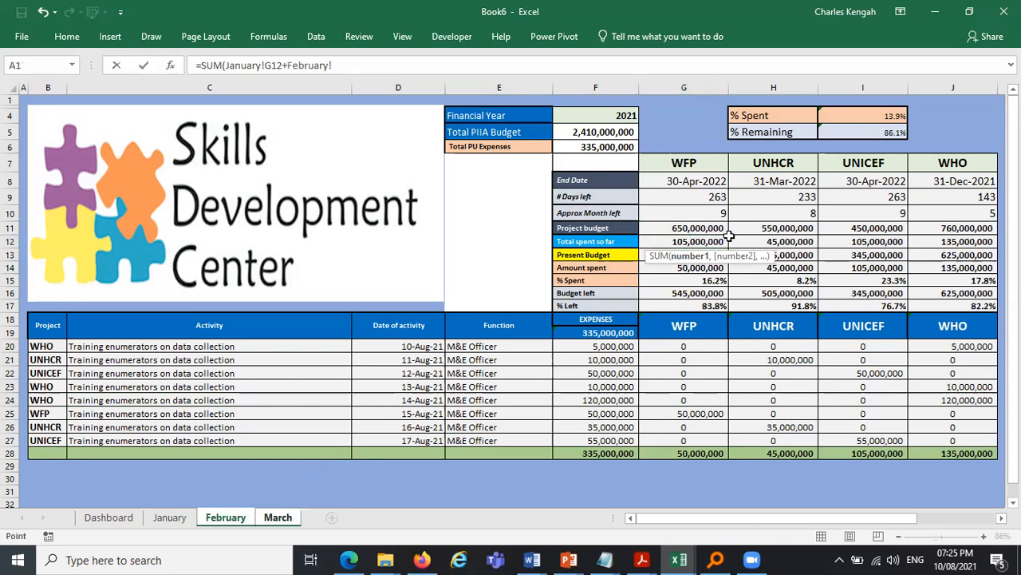
click(709, 242)
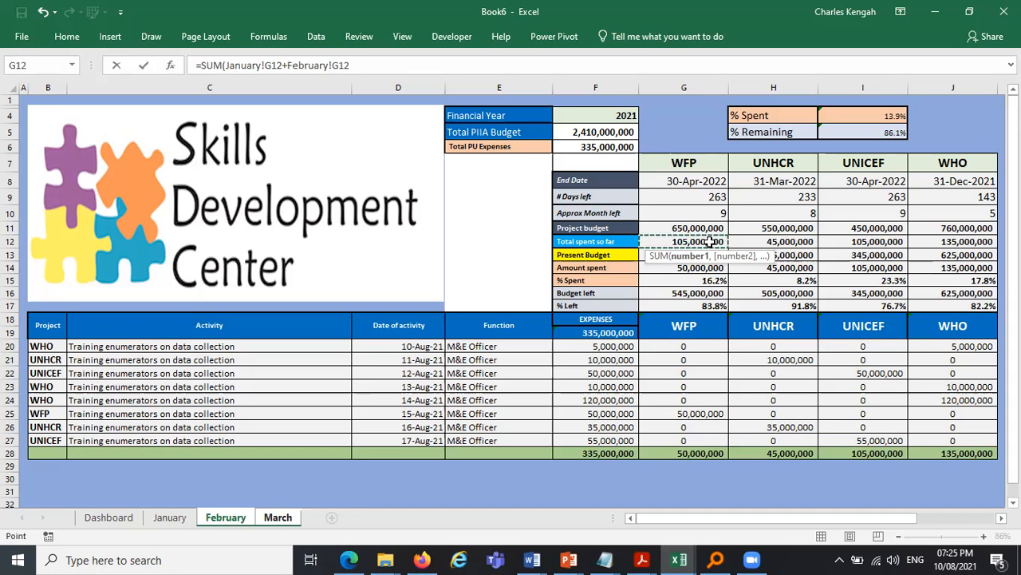
text(+)
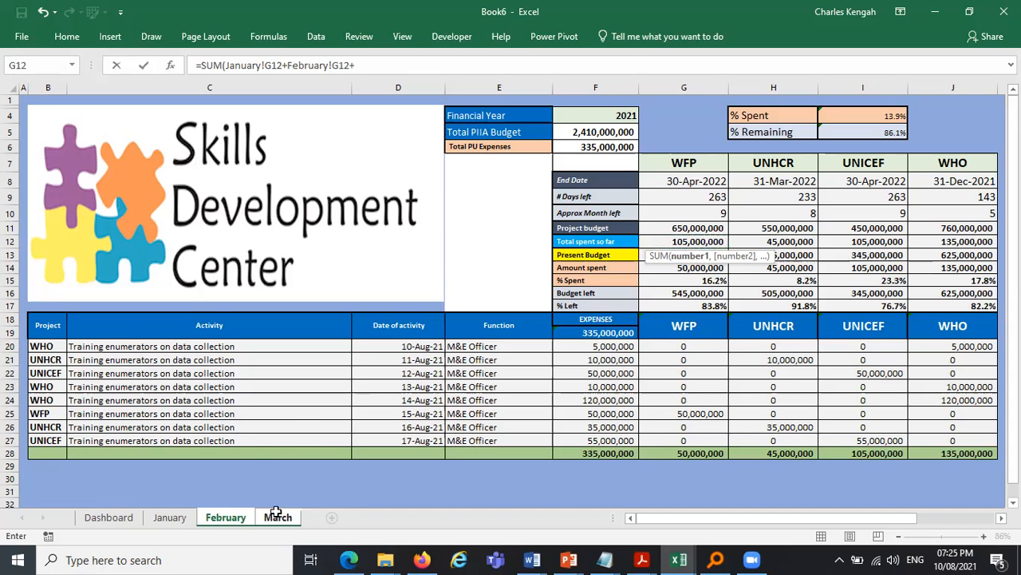
key(ctrl+Page_Down)
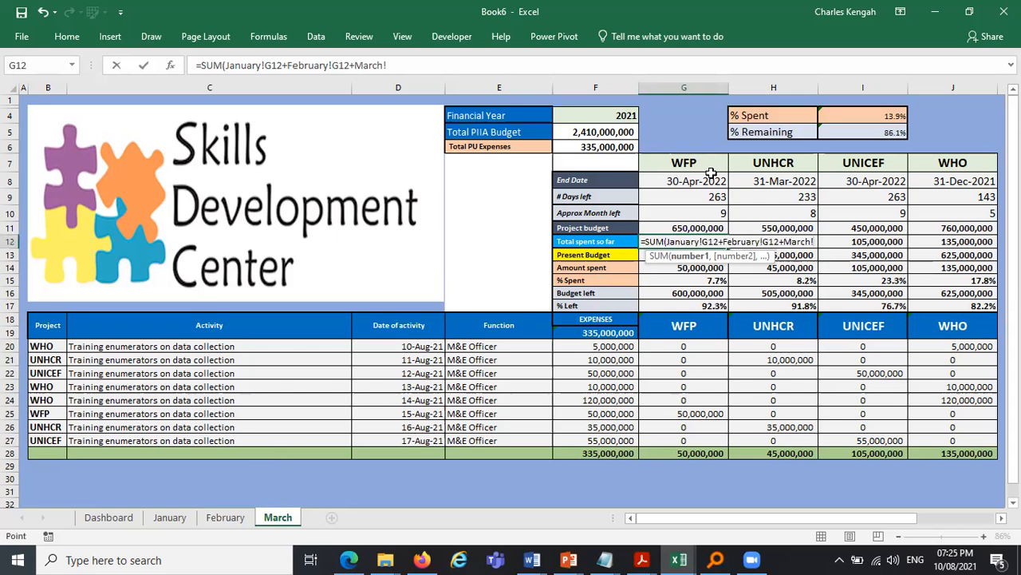
click(689, 453)
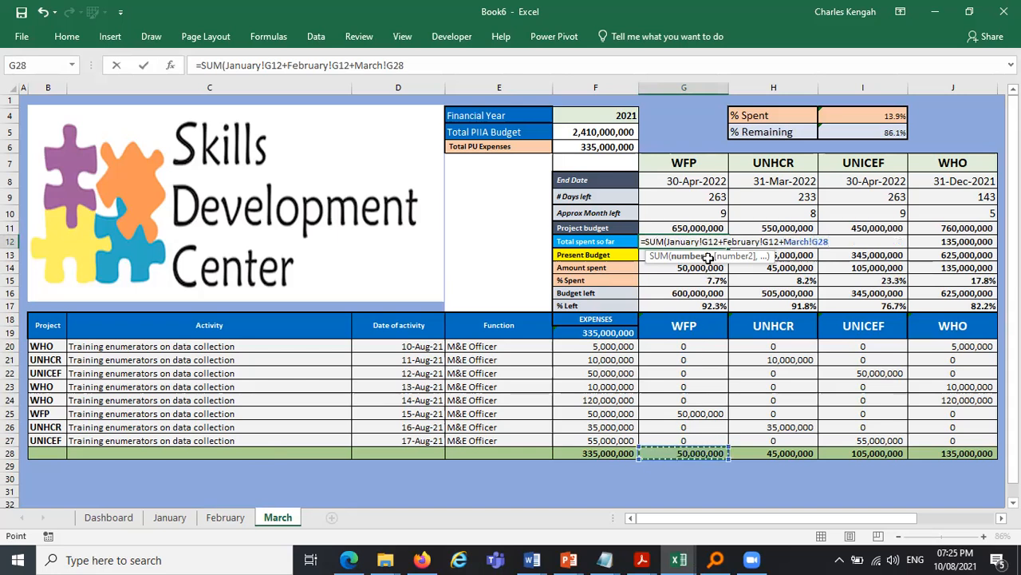
key(ctrl+Return)
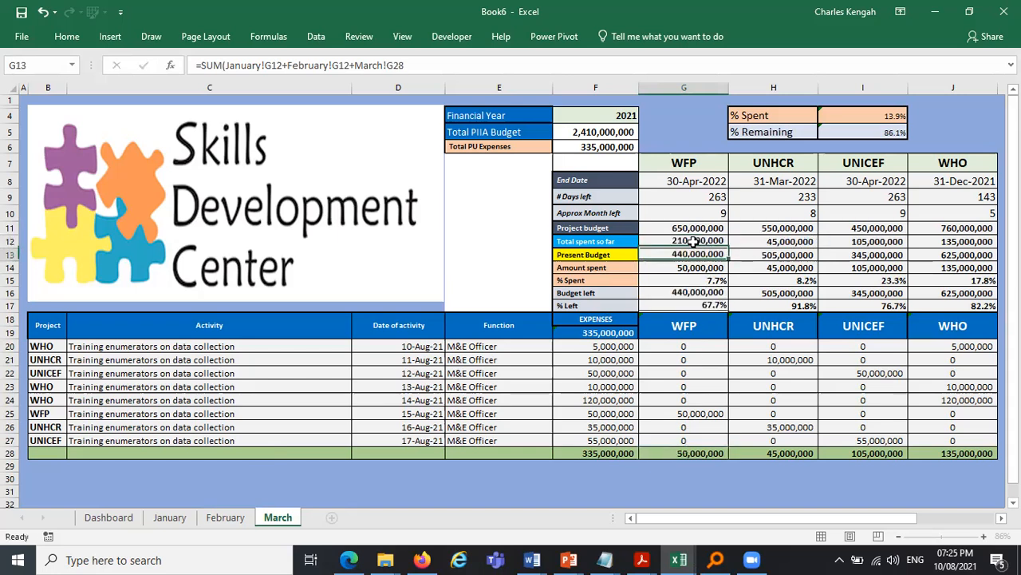
key(Down)
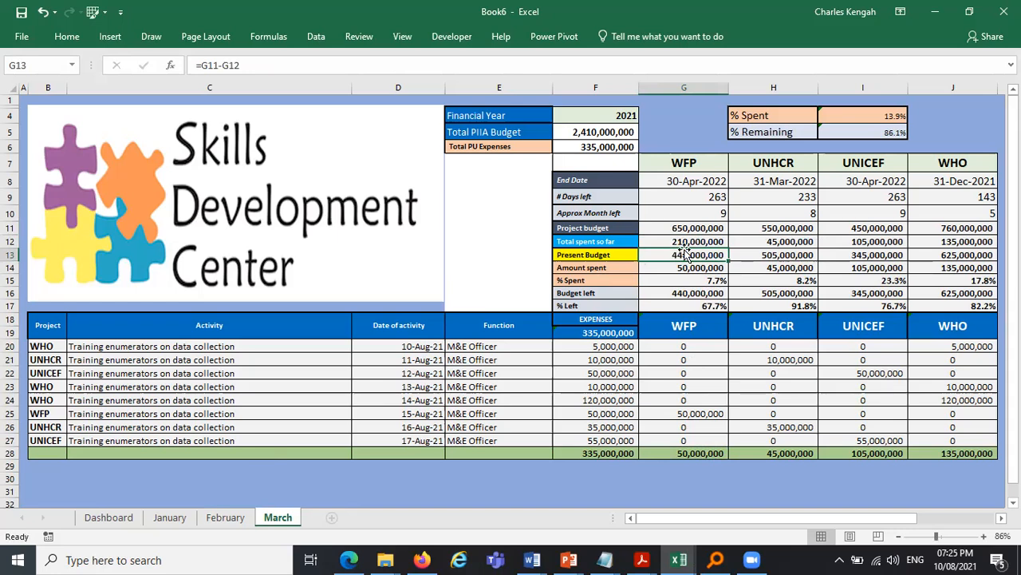
key(Up)
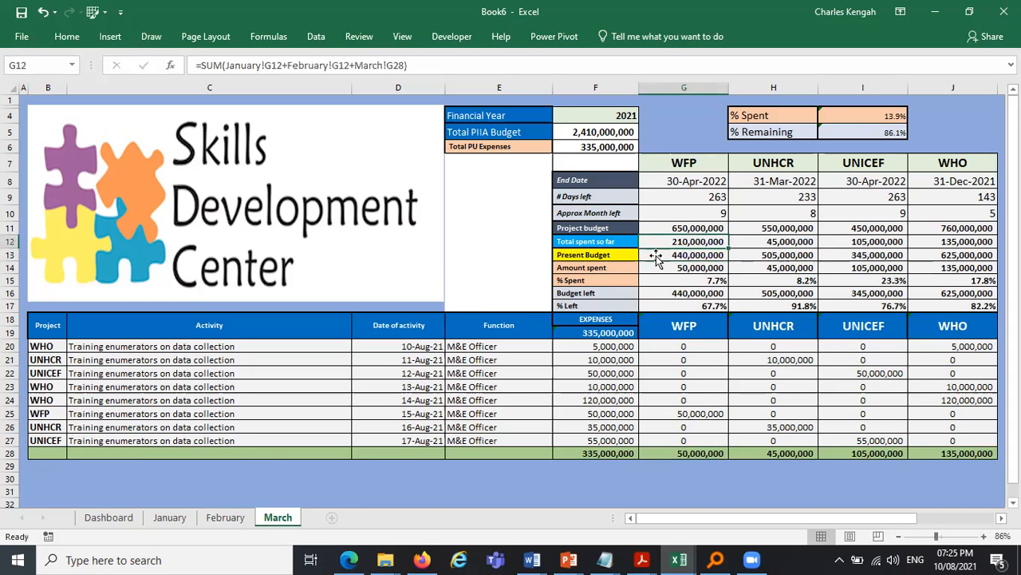
drag(728, 248, 930, 244)
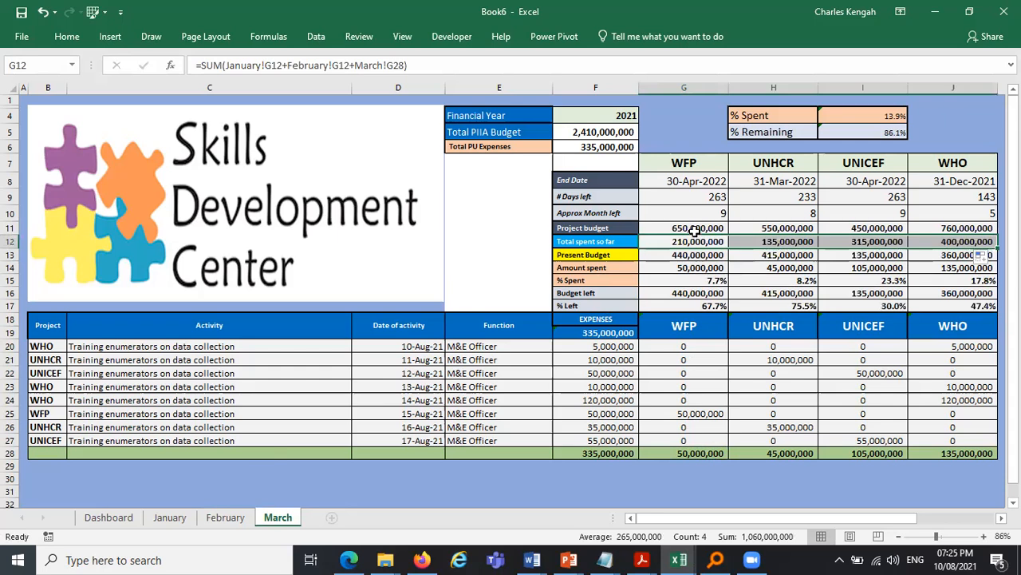
- Set March's WFP % Spent in G15 to G12/G11 and fill it across to WHO
click(694, 254)
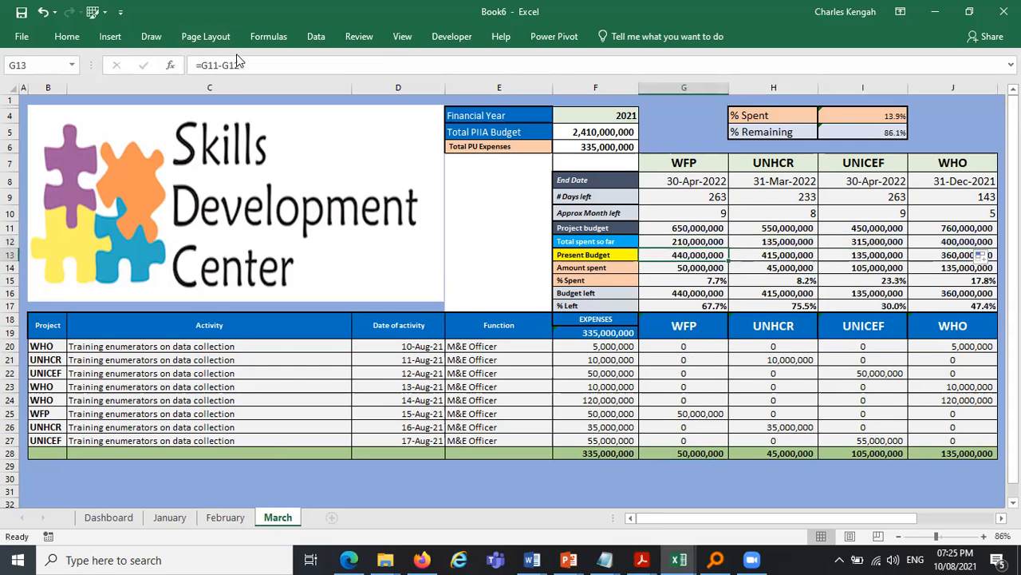
double_click(693, 252)
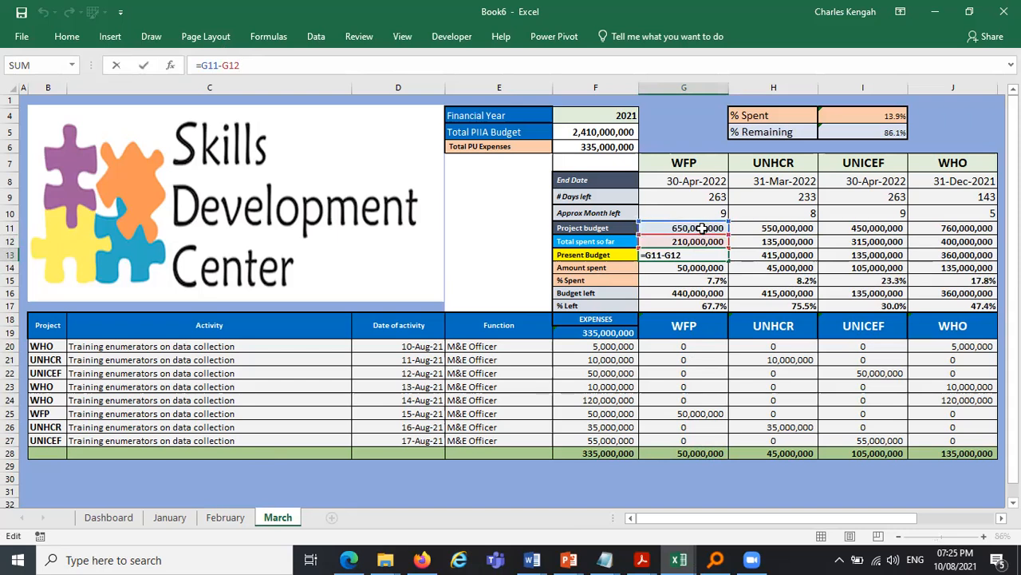
key(Escape)
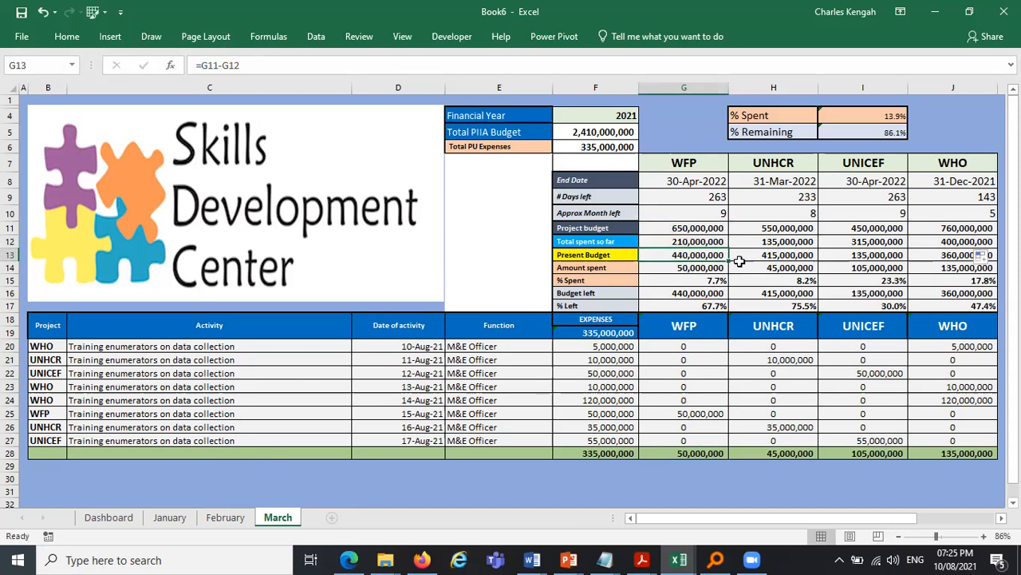
click(697, 269)
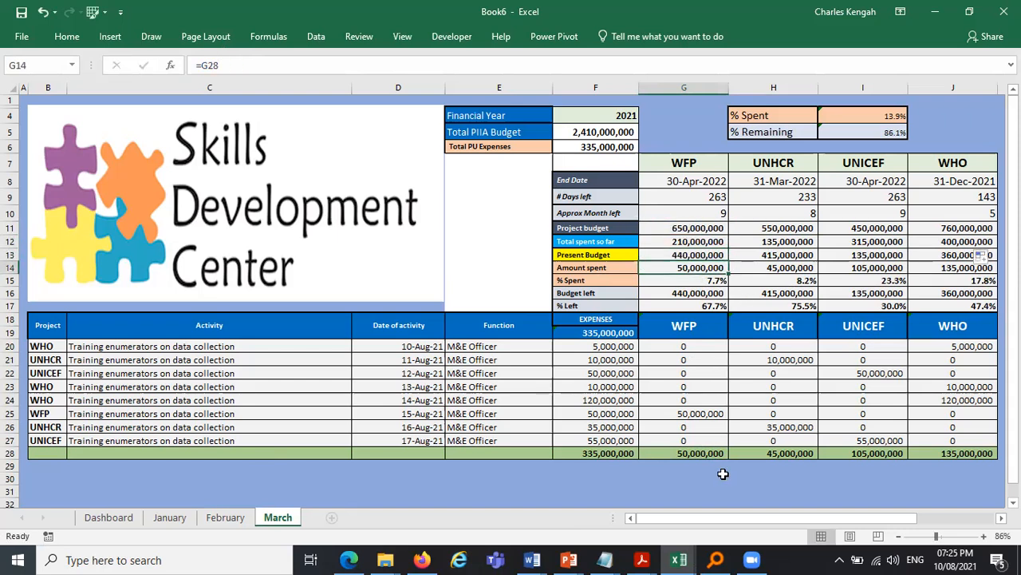
click(707, 282)
double_click(275, 69)
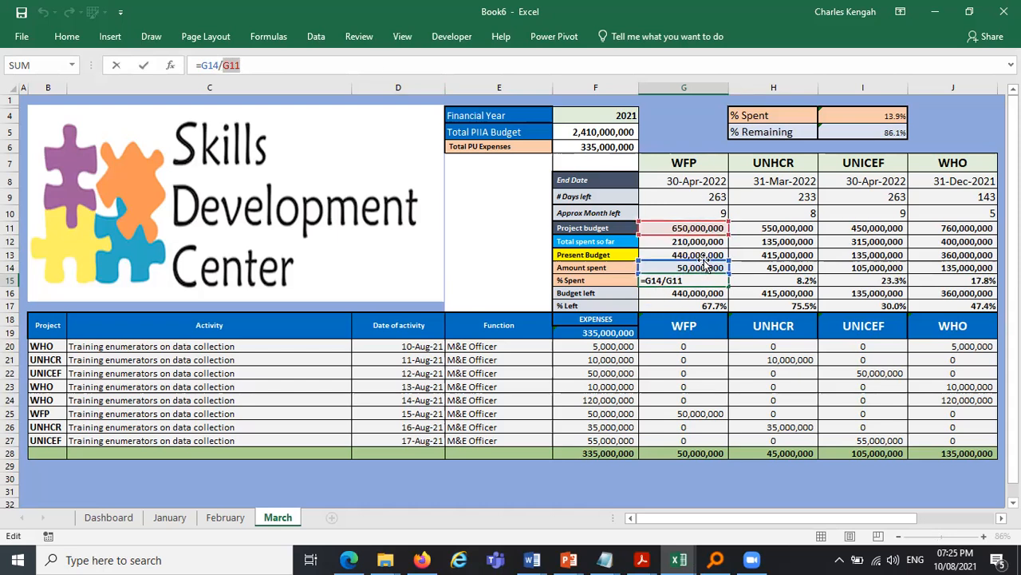
double_click(205, 65)
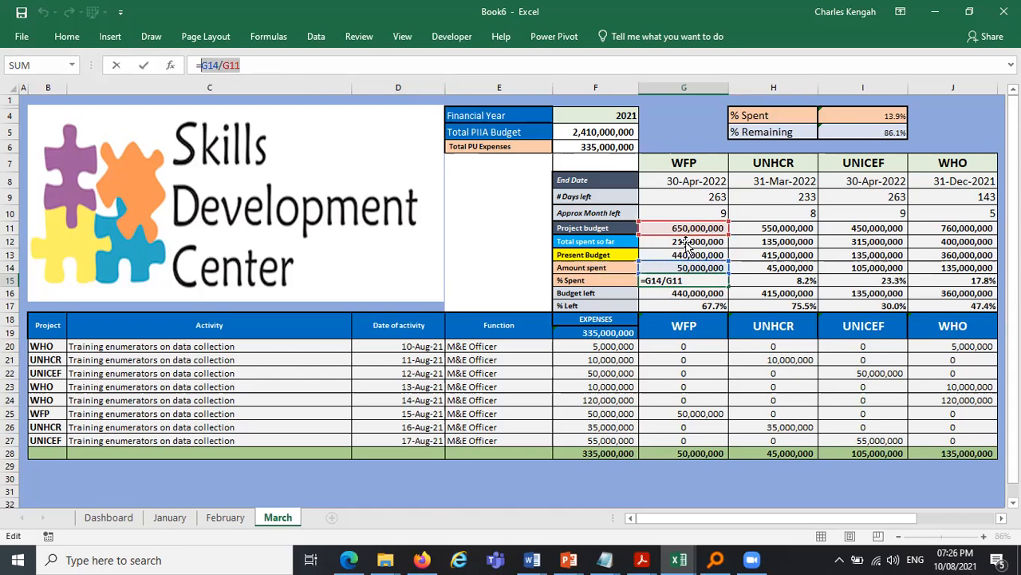
click(686, 241)
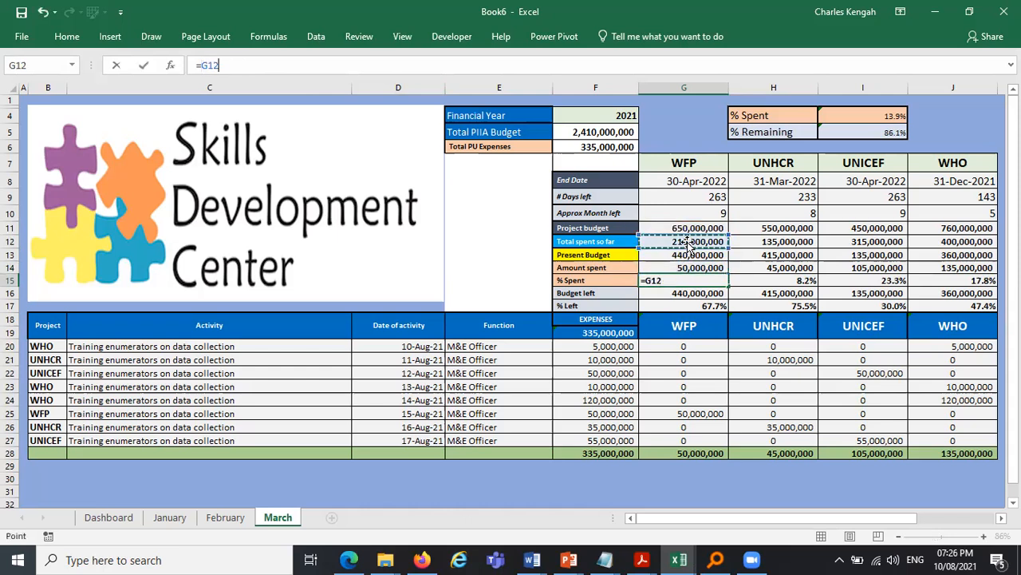
text(/)
click(693, 225)
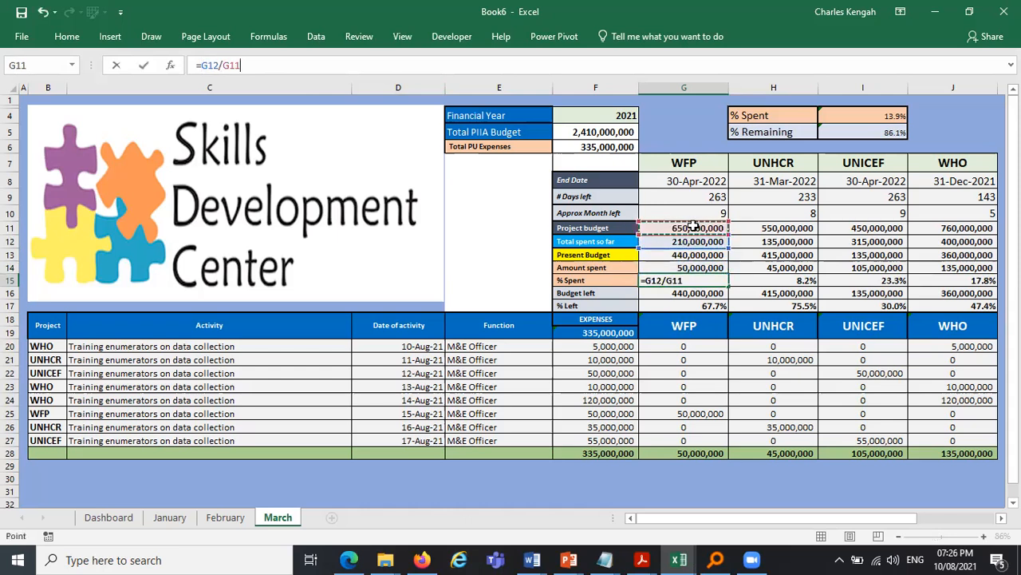
key(Return)
click(708, 279)
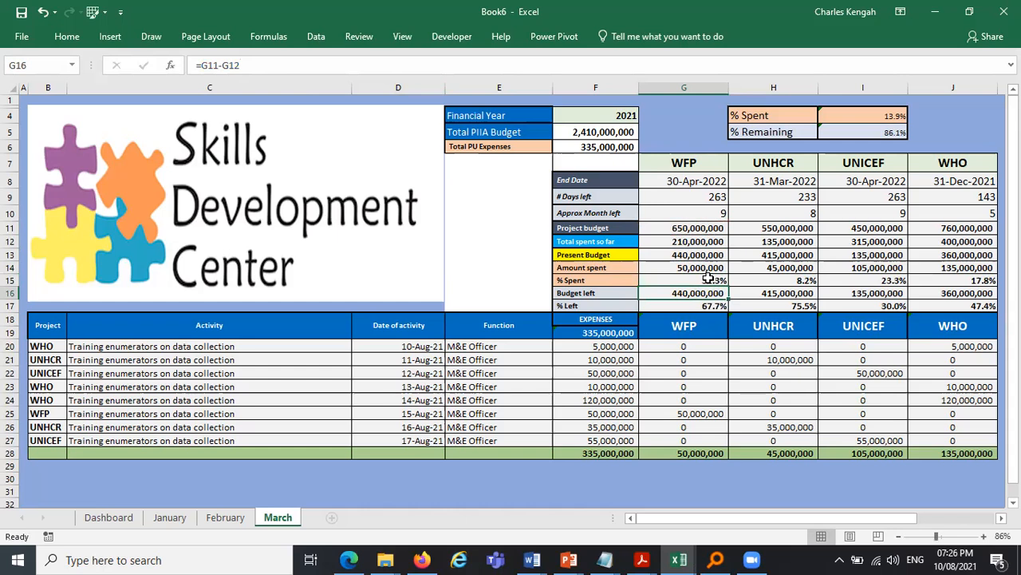
drag(942, 278, 967, 280)
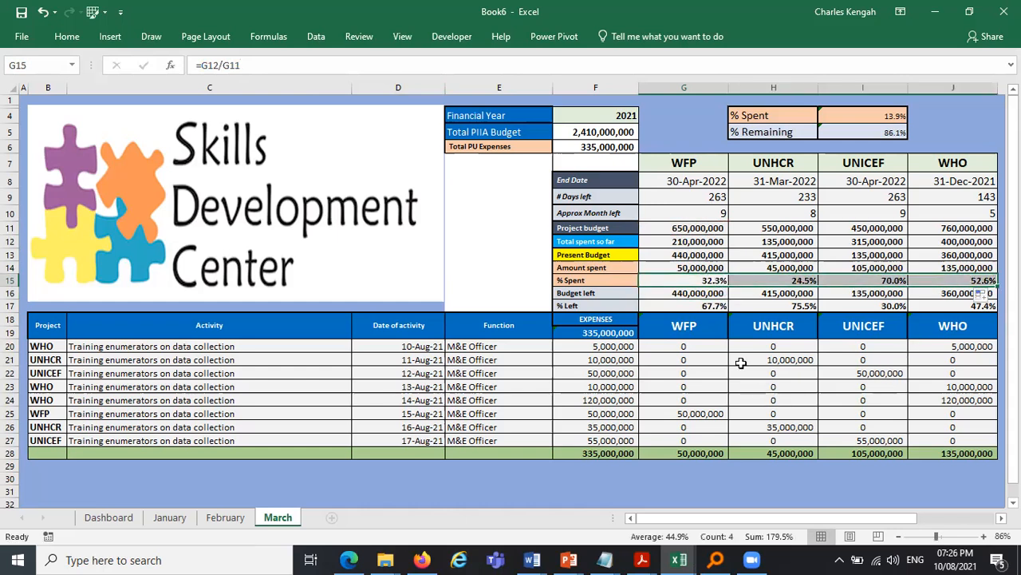
- Re-enter March's WFP budget left and % Left formulas and fill % Left across to WHO
click(697, 294)
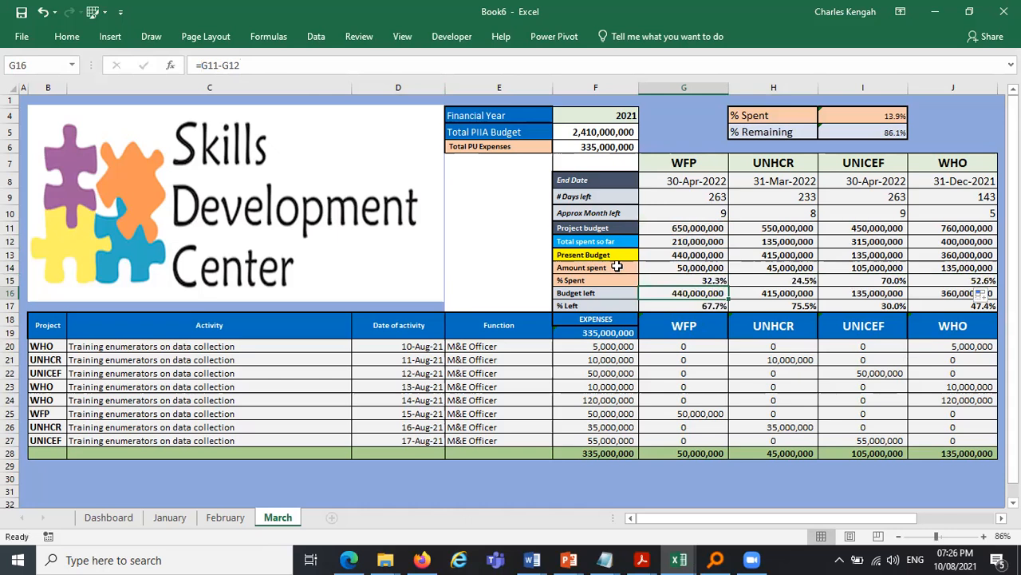
click(281, 64)
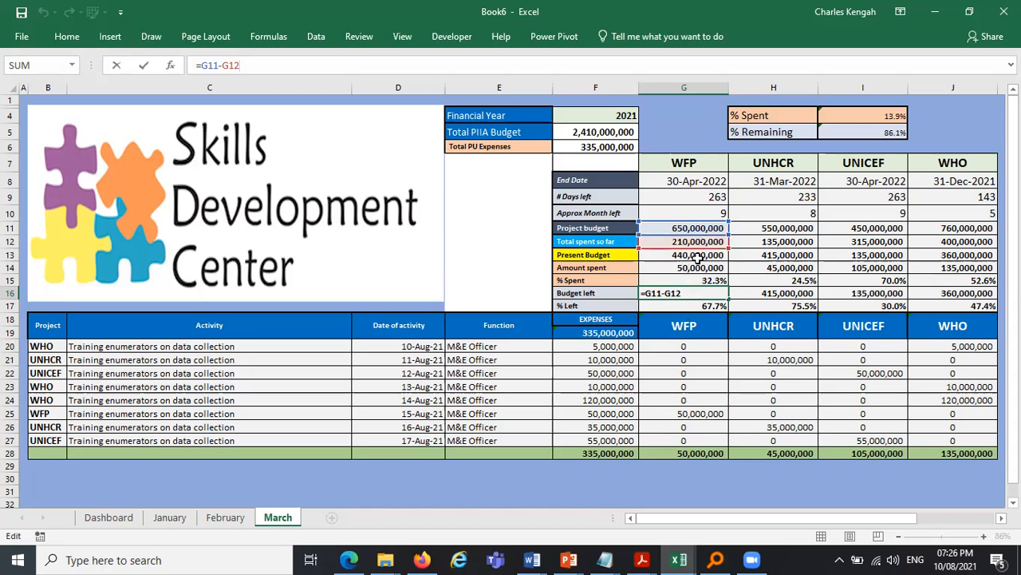
key(ctrl+Return)
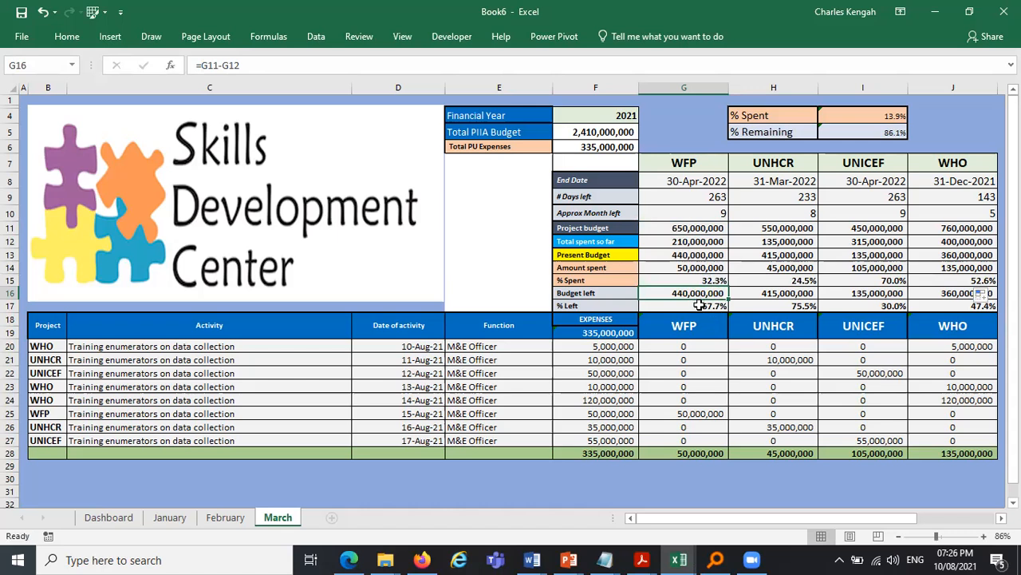
key(Down)
key(F2)
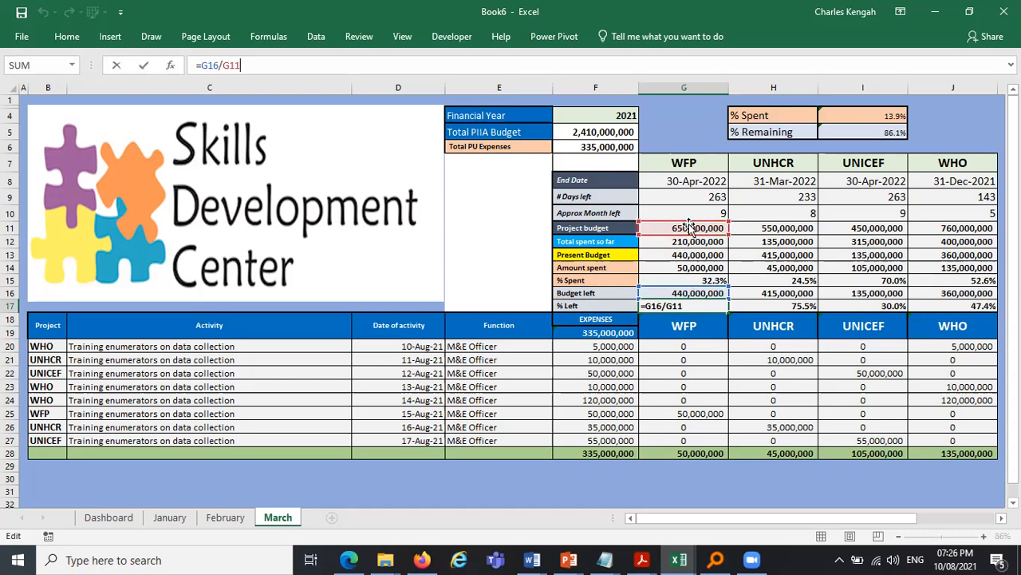
key(ctrl+Return)
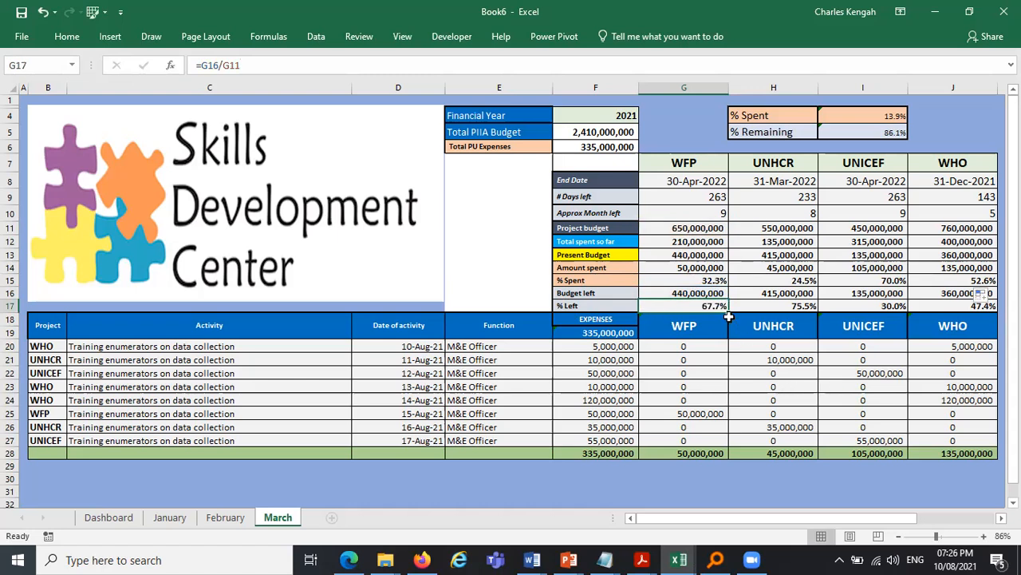
drag(763, 314, 969, 314)
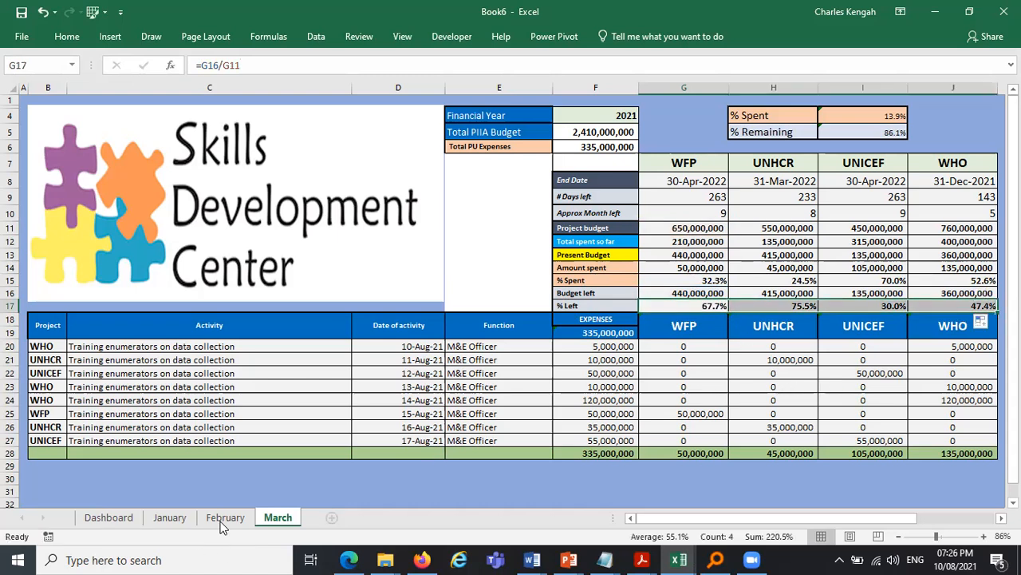
- Compare the budget left and % Spent formulas on the February and March sheets
key(ctrl+Page_Up)
key(Down)
key(Down)
key(Down)
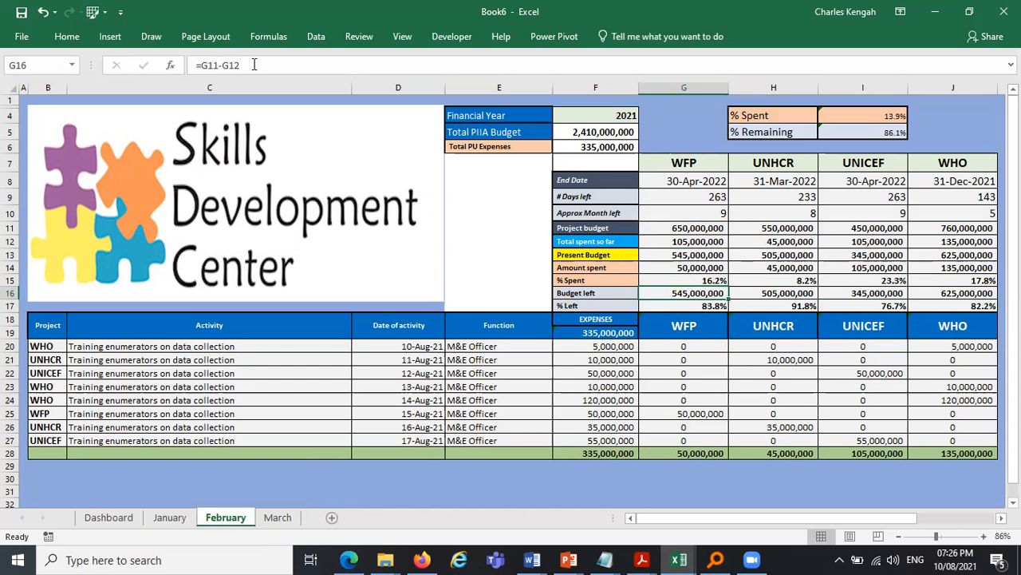
key(F2)
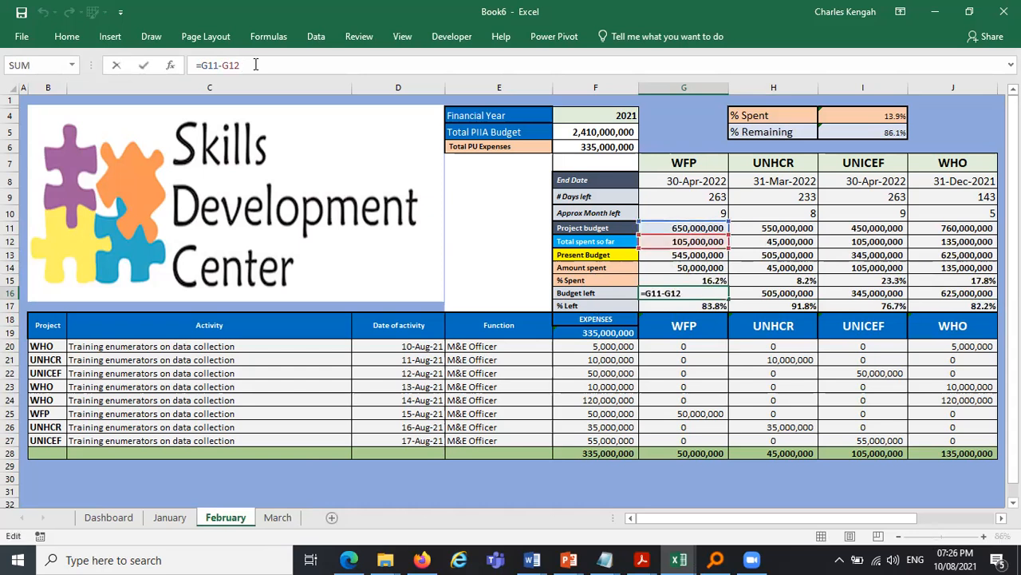
key(ctrl+Return)
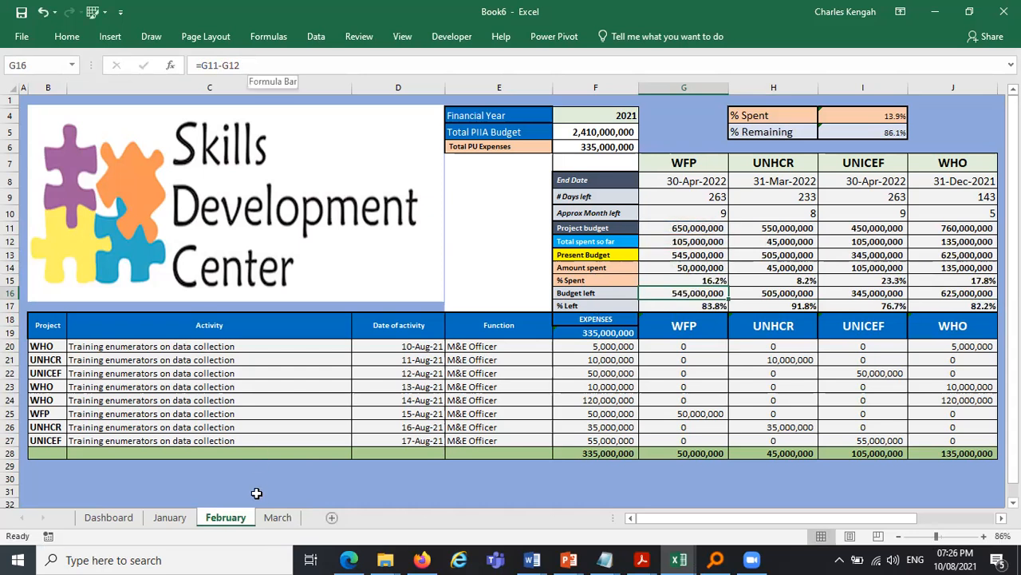
click(276, 518)
click(694, 294)
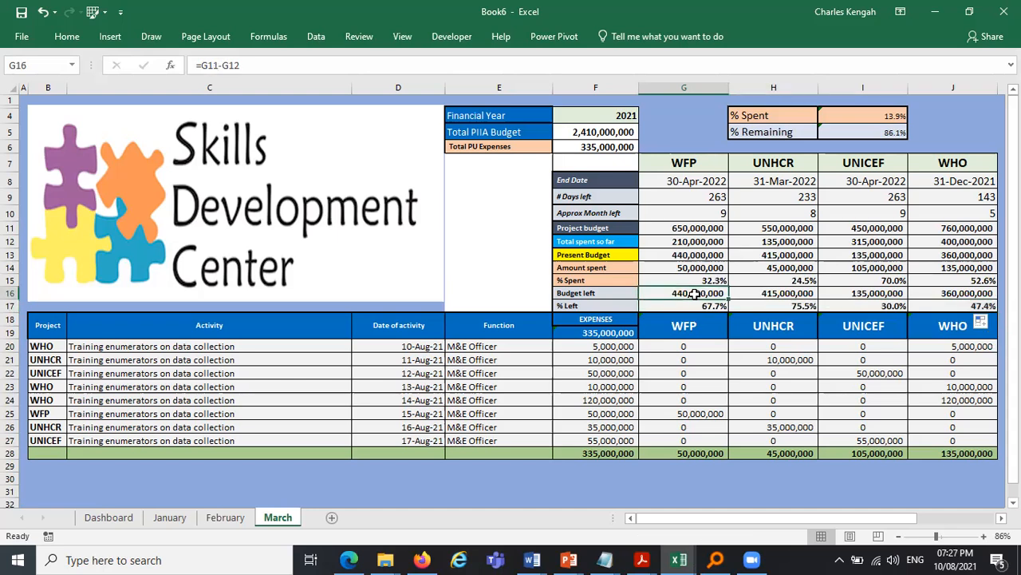
click(261, 66)
key(ctrl+Return)
click(718, 279)
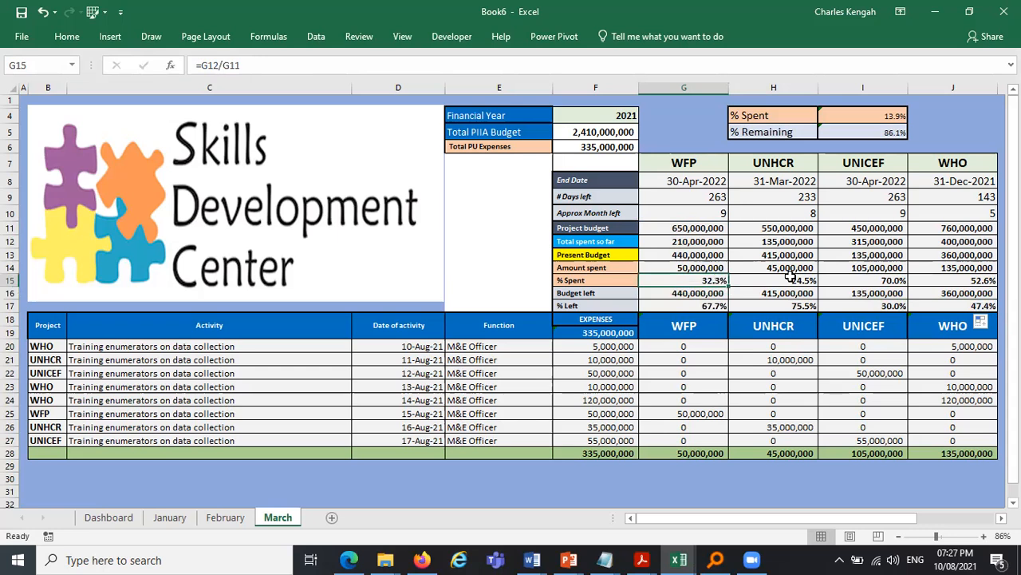
key(Right)
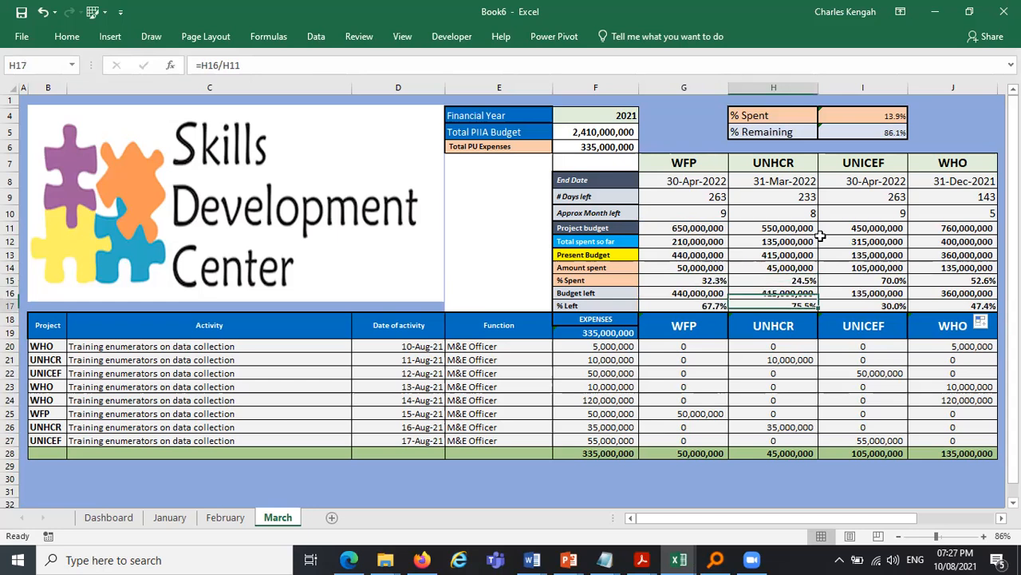
key(Right)
key(Right)
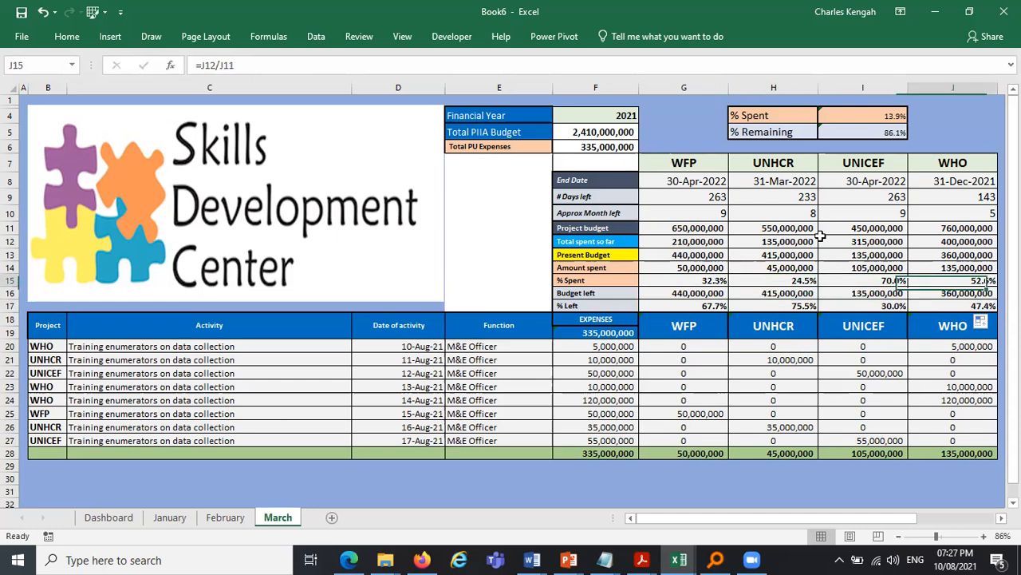
- Set February's Total PU Expenses in F6 to the SUM of the total spent so far row, G12:J12
click(170, 517)
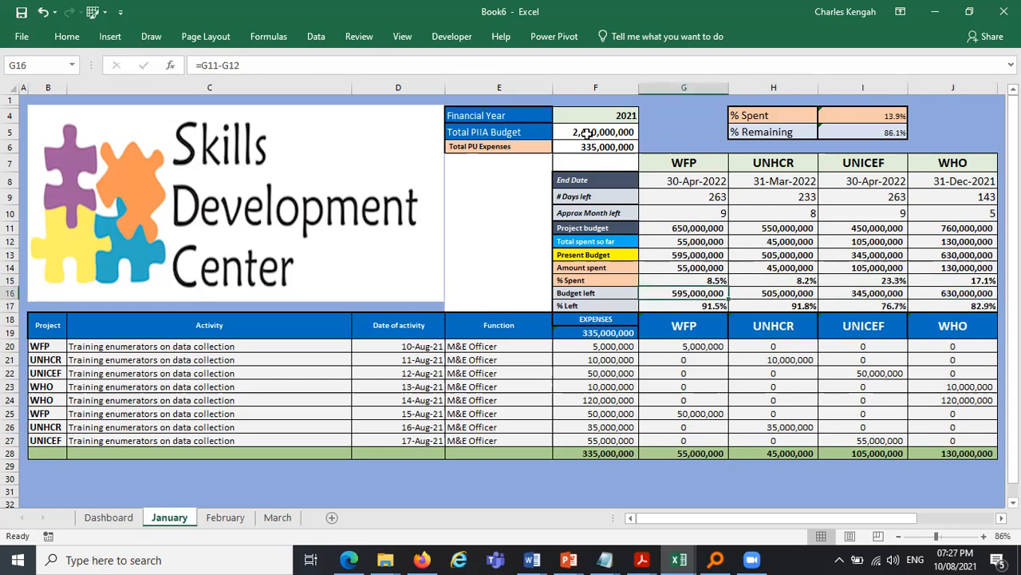
click(588, 147)
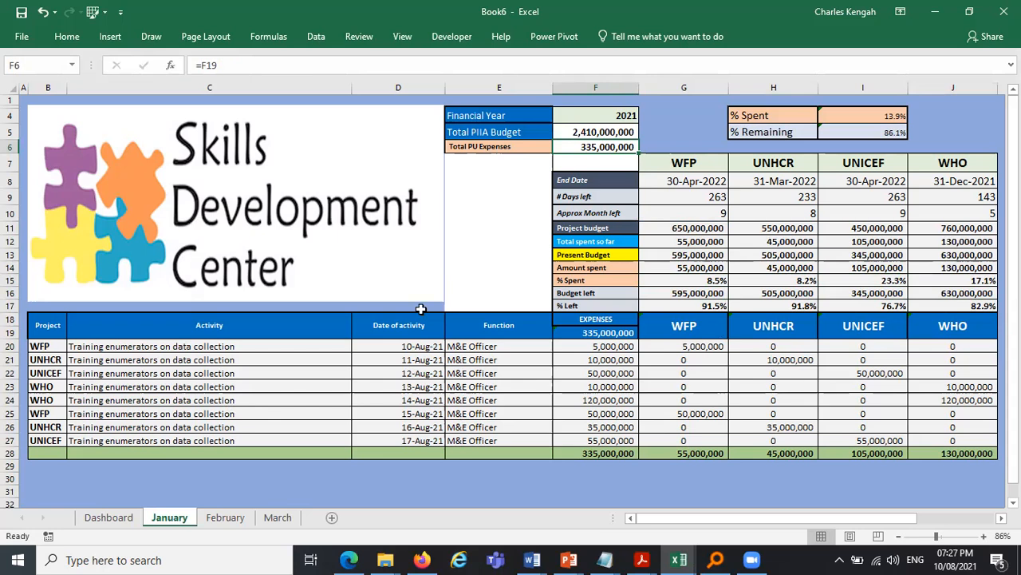
key(ctrl+Page_Down)
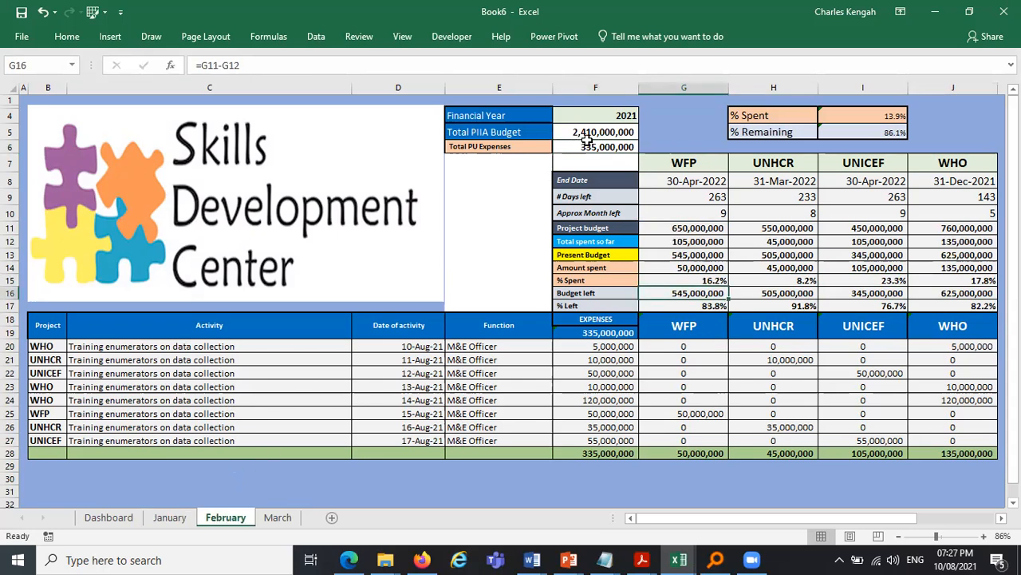
click(591, 151)
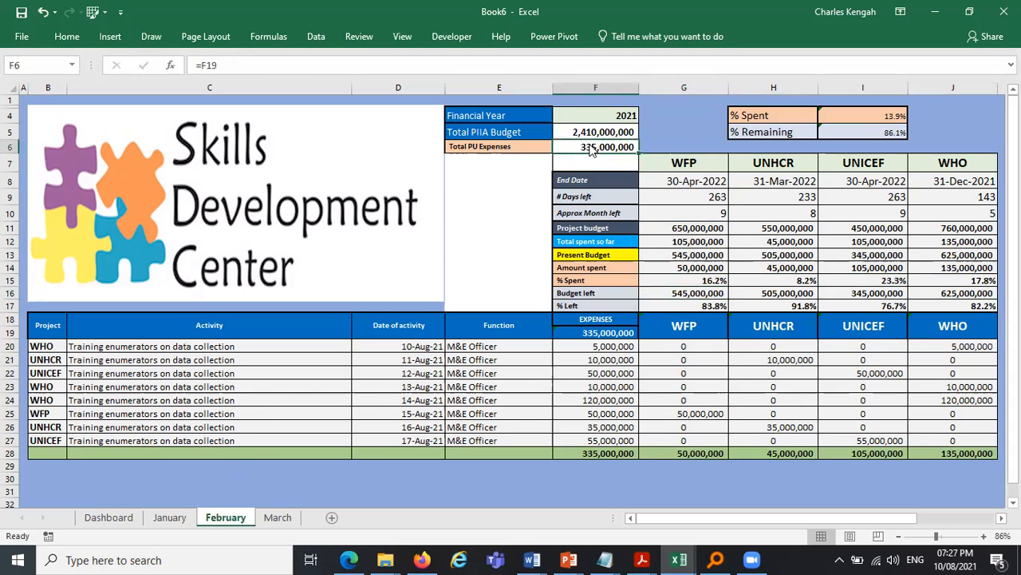
text(=)
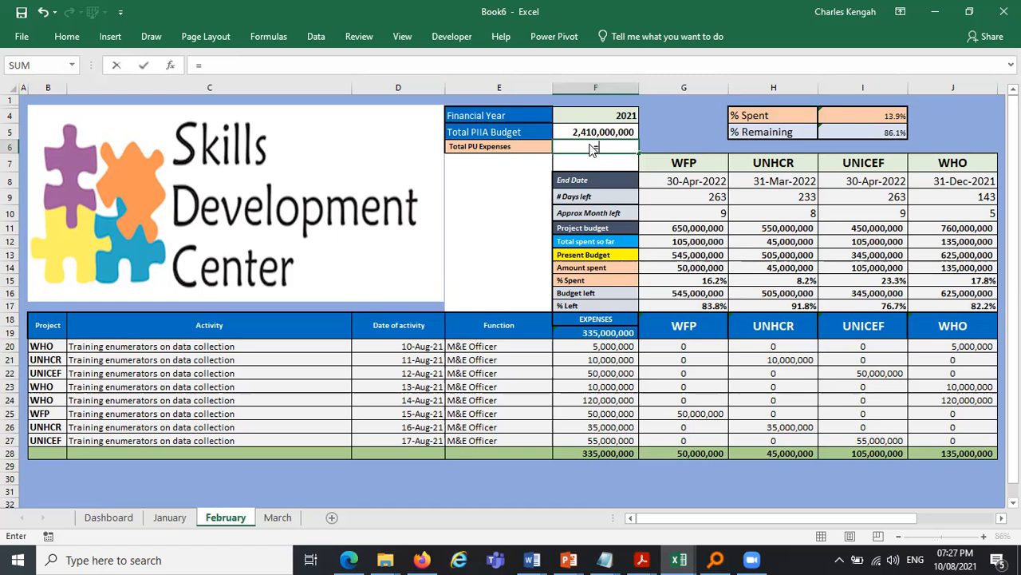
text(SUM()
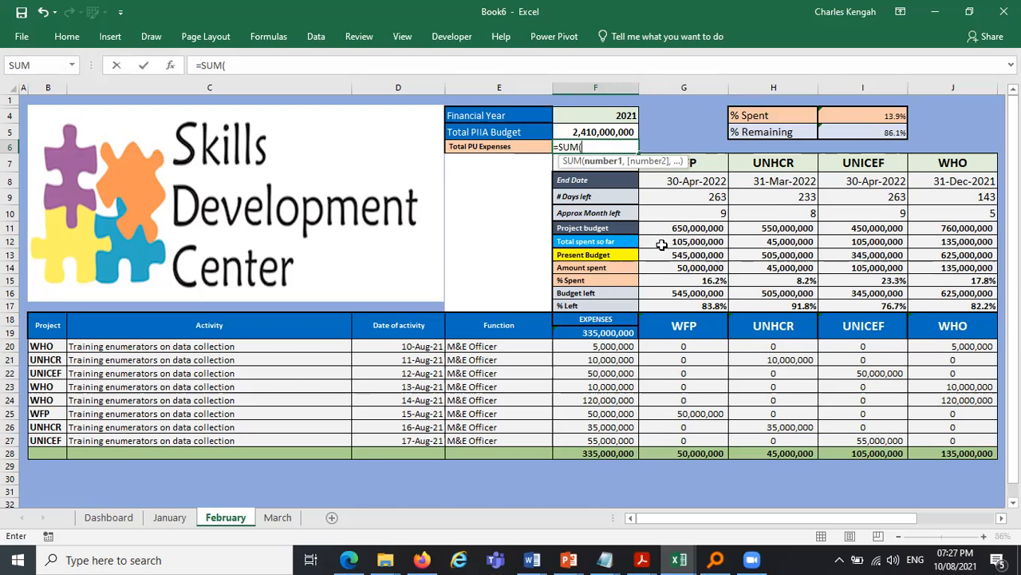
drag(703, 241, 924, 243)
text())
key(ctrl+Return)
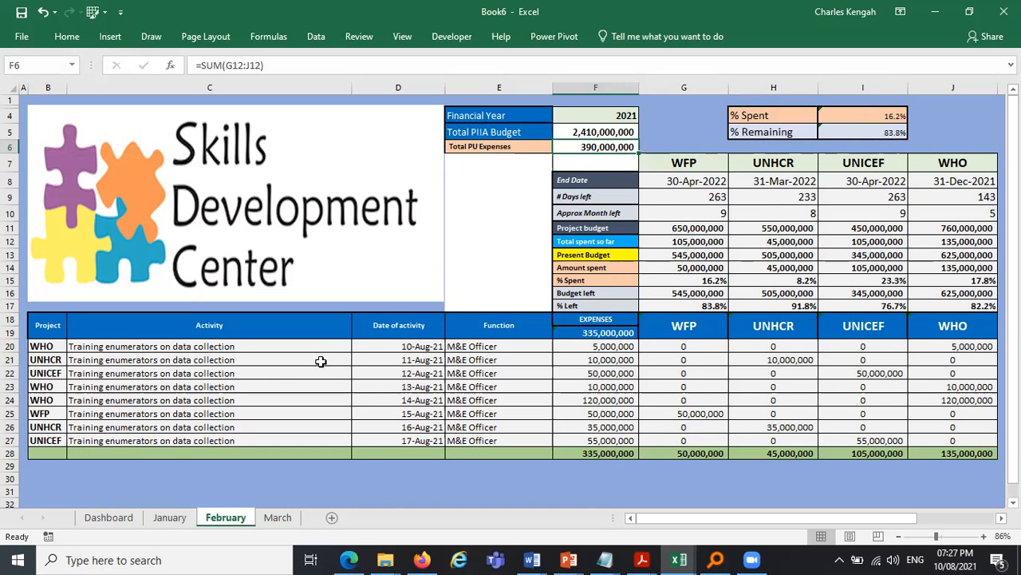
- Set March's Total PU Expenses in F6 to the SUM of the total spent so far row, G12:J12
click(169, 517)
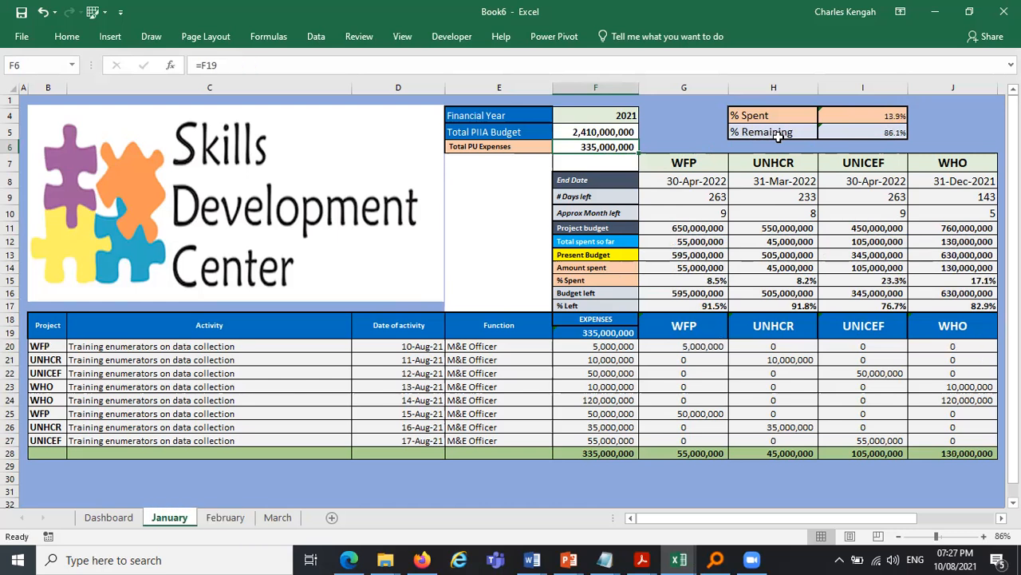
click(236, 519)
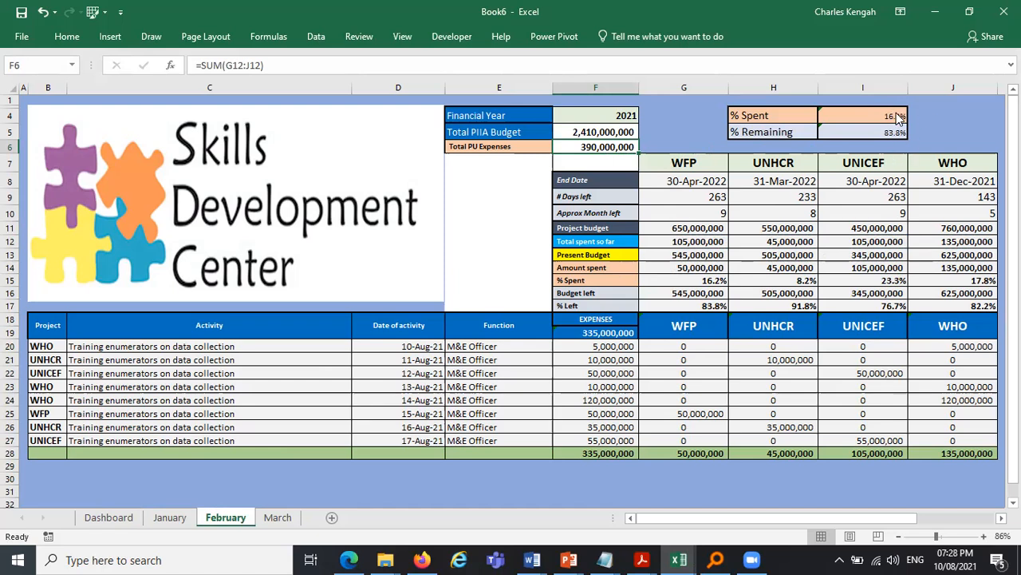
click(286, 520)
click(597, 147)
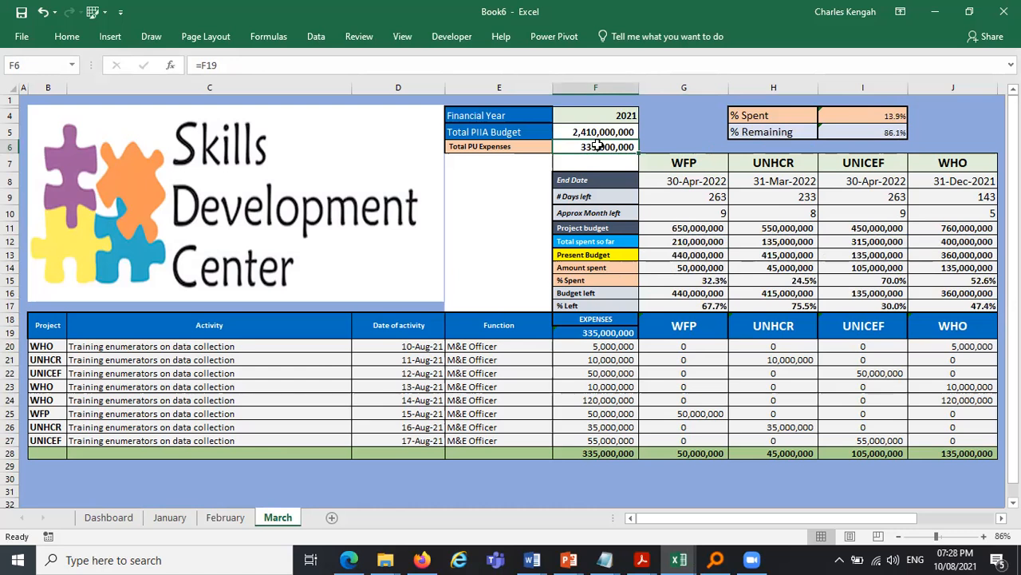
text(=SUM()
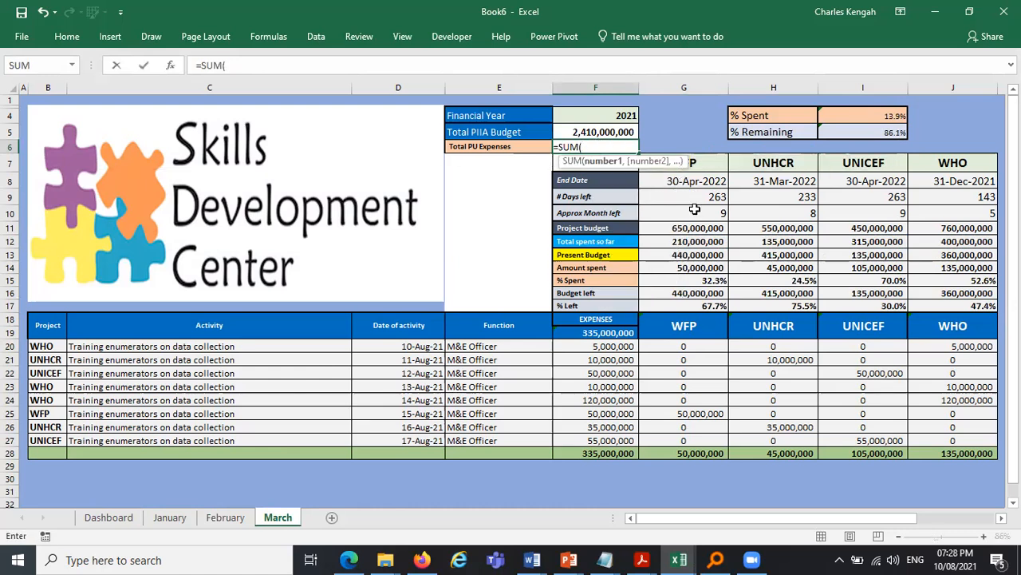
drag(666, 241, 950, 249)
key(ctrl+Return)
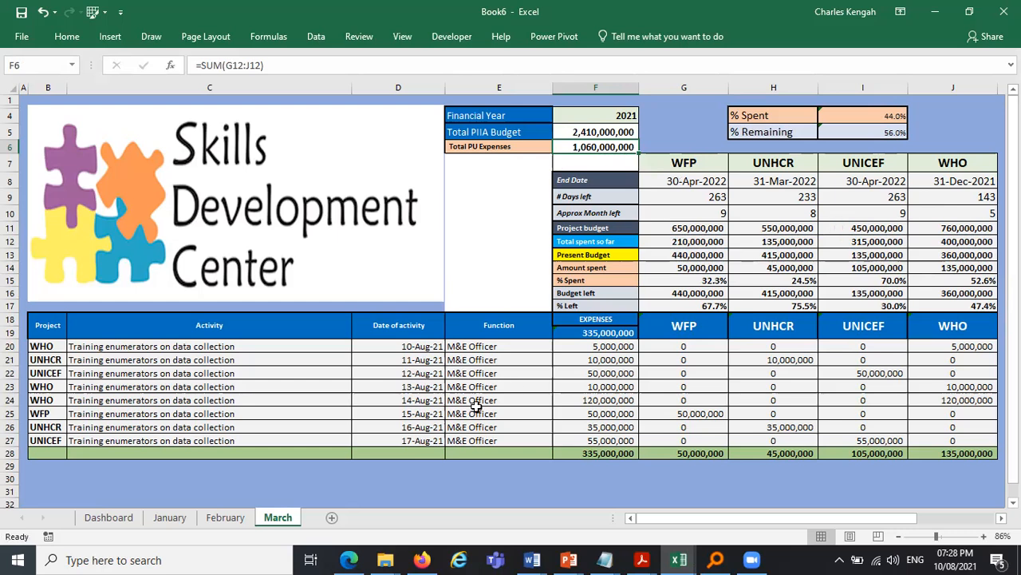
click(965, 229)
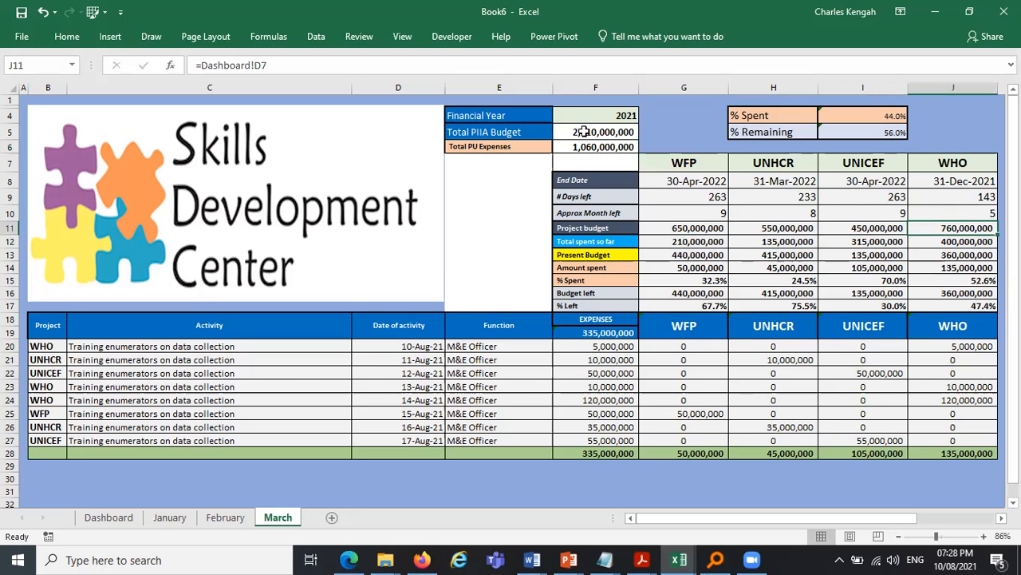
drag(588, 114, 707, 129)
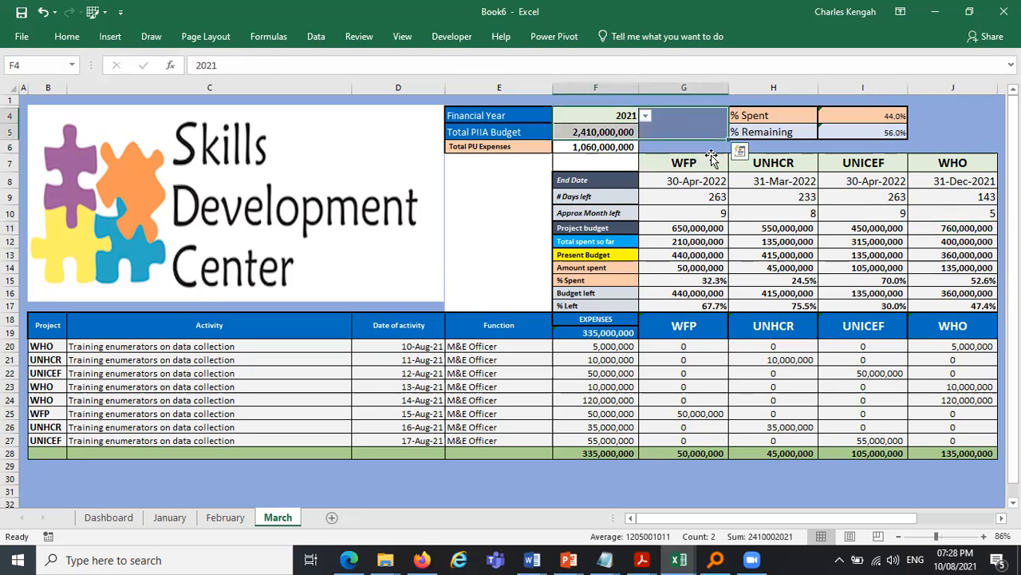
click(710, 159)
click(691, 127)
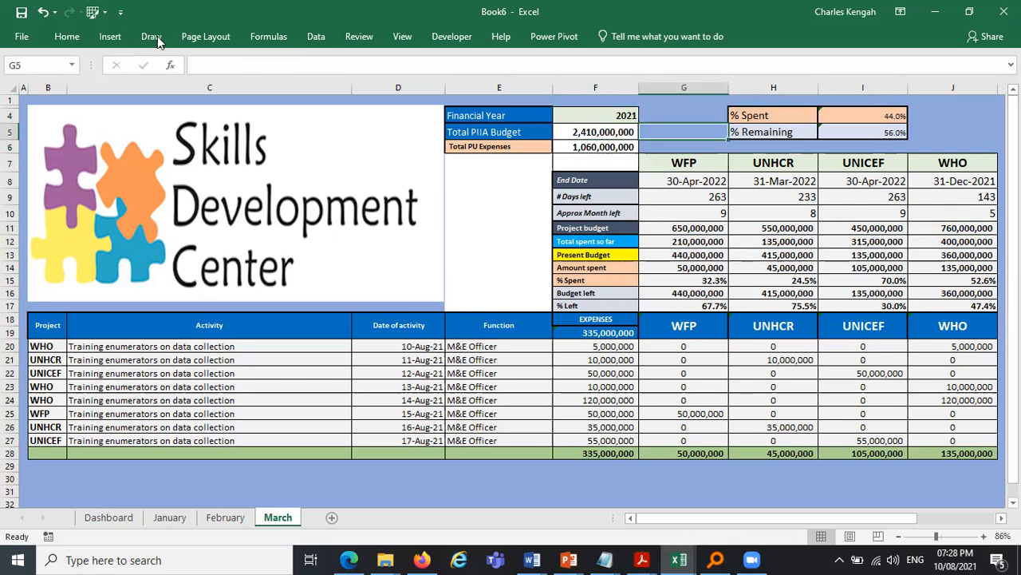
click(9, 83)
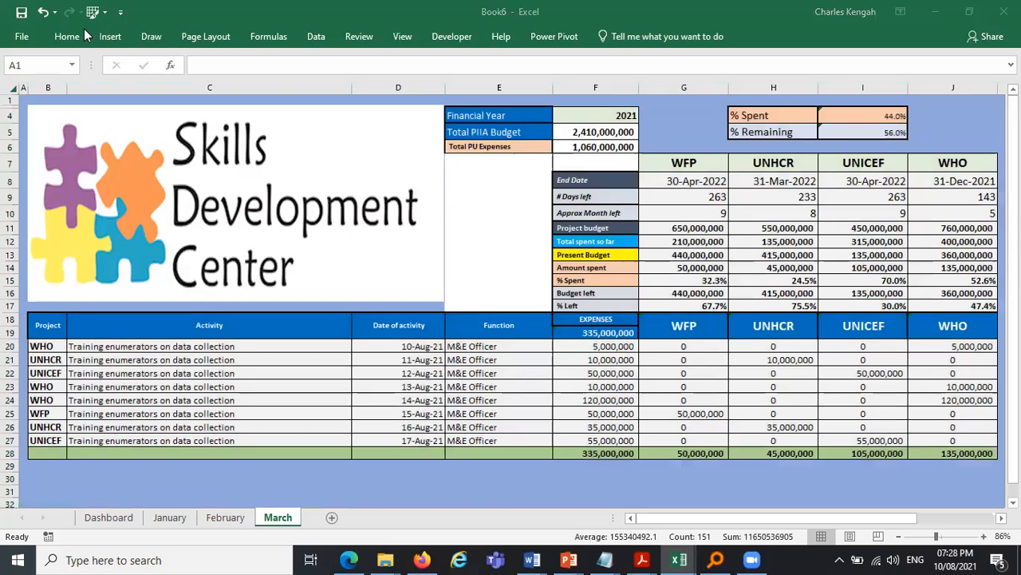
click(486, 10)
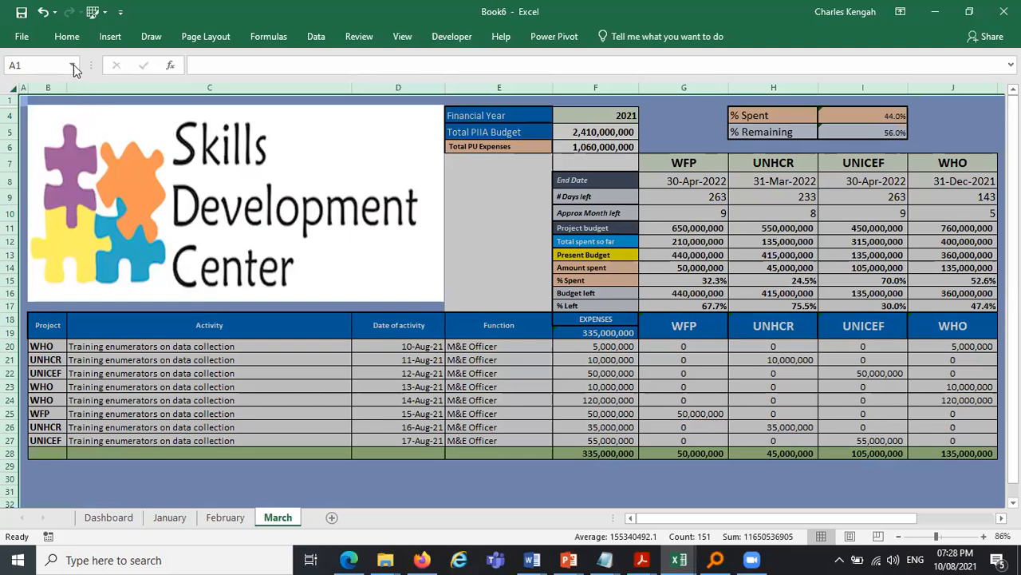
click(67, 36)
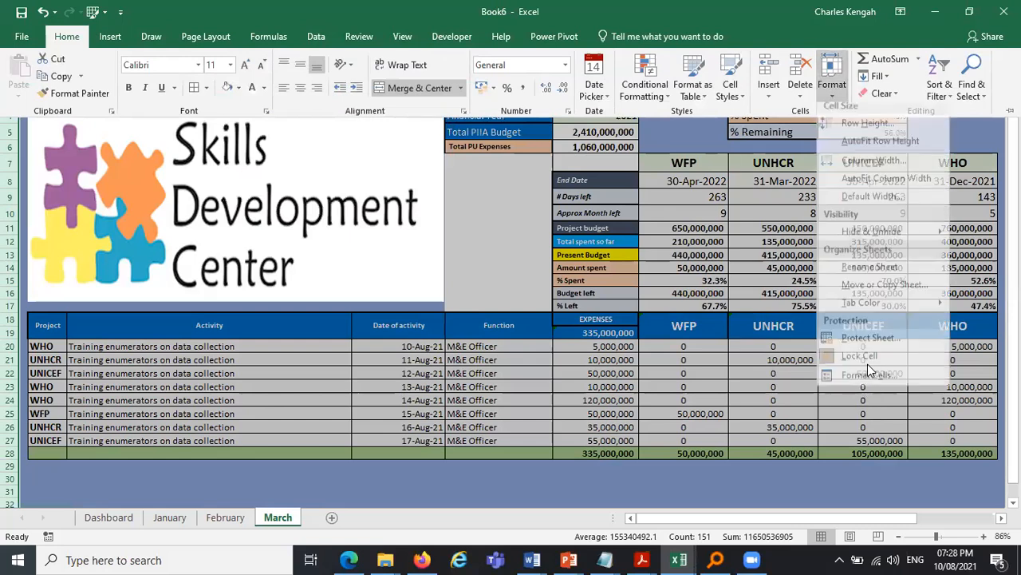
key(Escape)
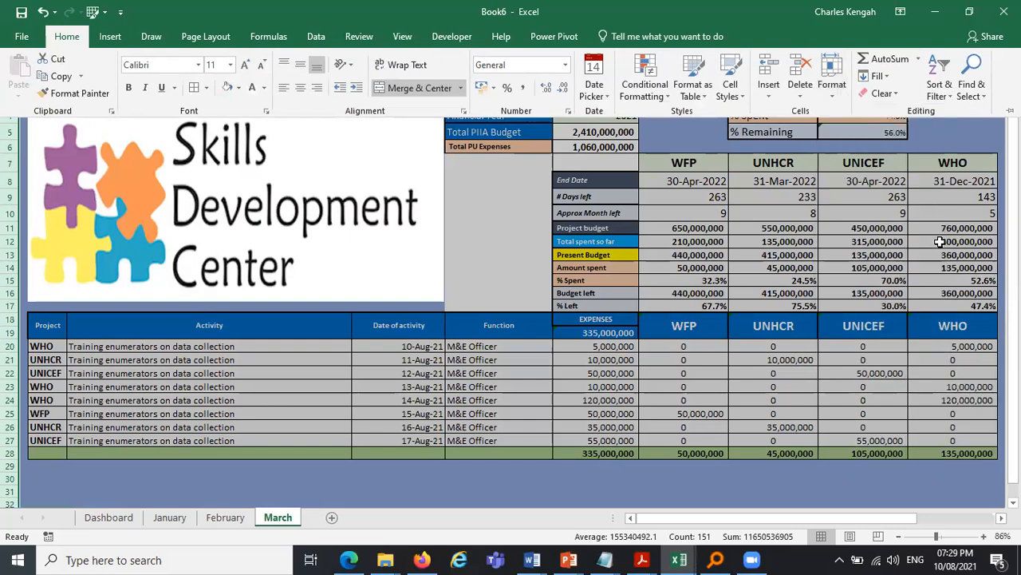
key(Escape)
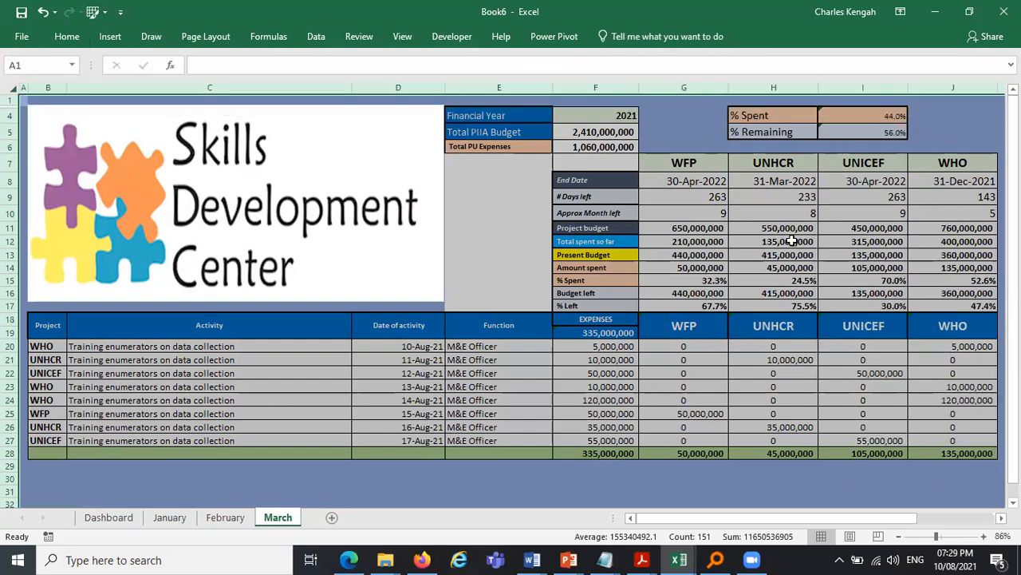
- Review March's cumulative total spent formula in G12, then switch to the Dashboard sheet
click(699, 244)
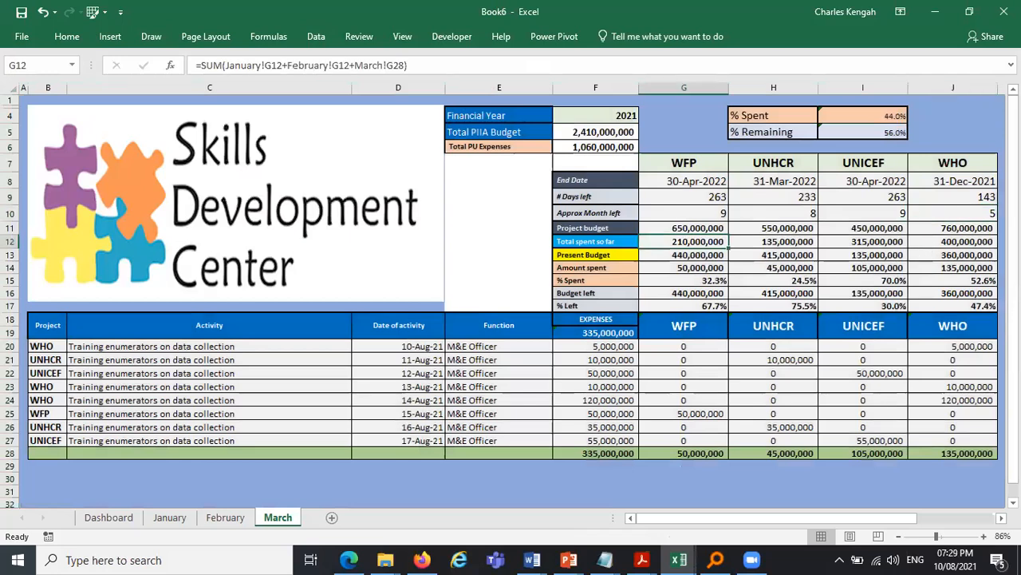
click(348, 559)
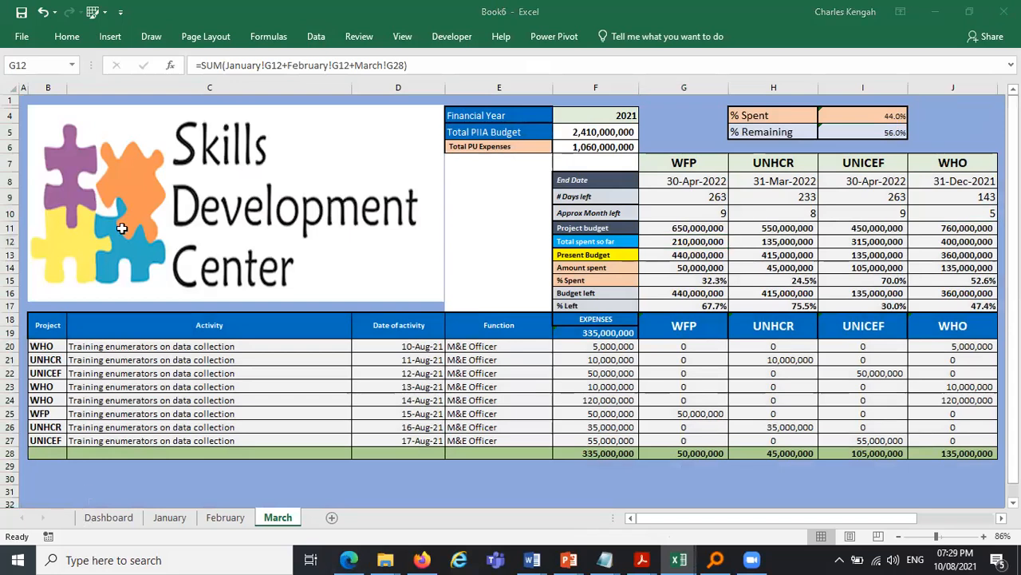
click(93, 199)
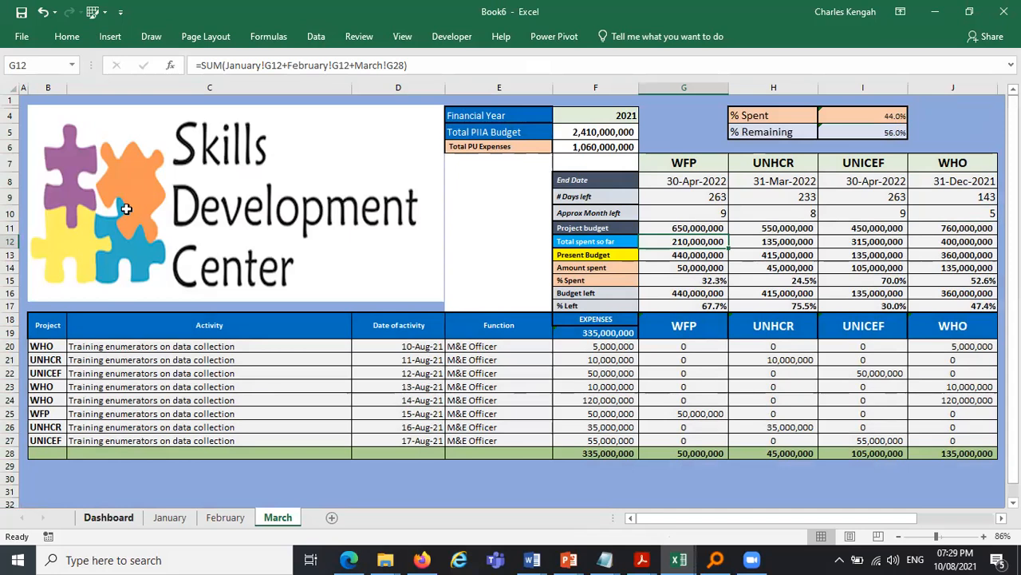
click(168, 216)
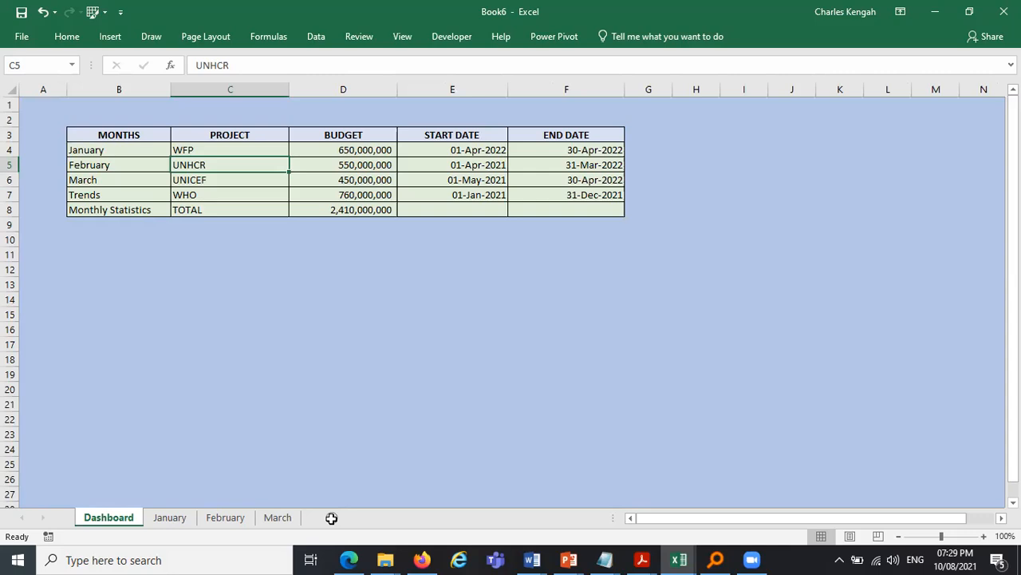
- Add a new worksheet and name it Trend
click(331, 518)
double_click(331, 518)
text(Trend)
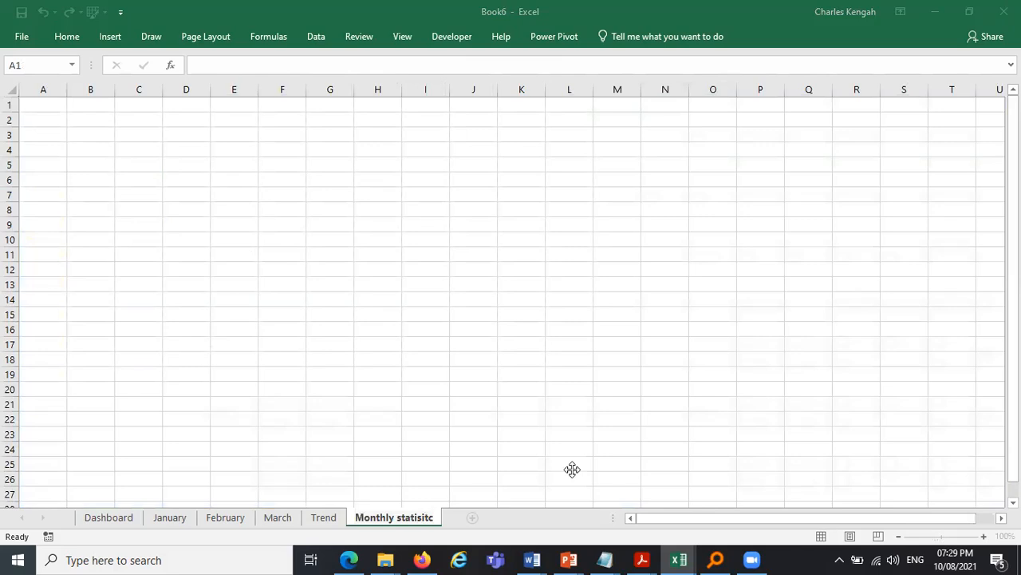
- Rename the last sheet tab to Monthly statisitics
drag(573, 469, 608, 329)
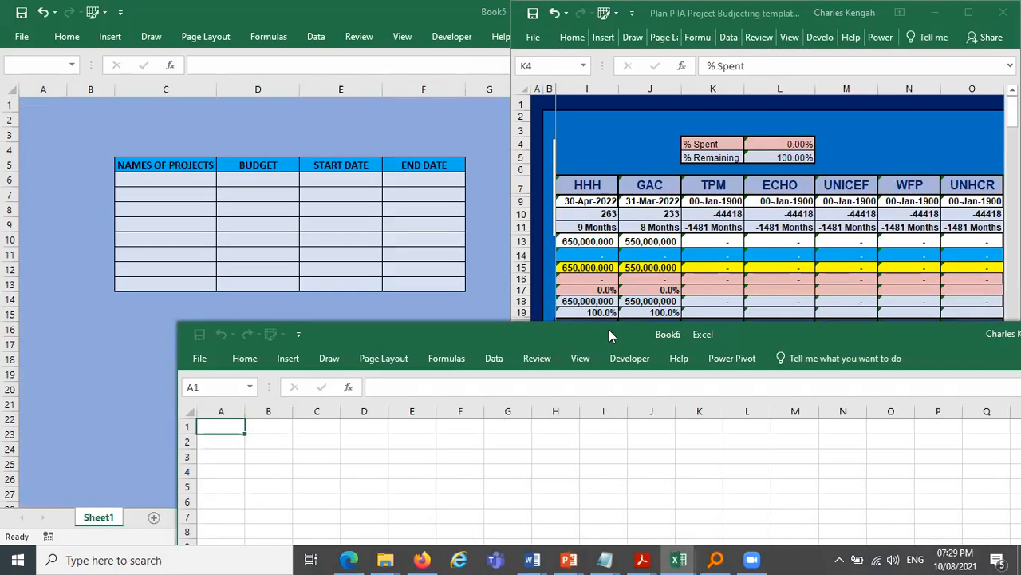
double_click(604, 334)
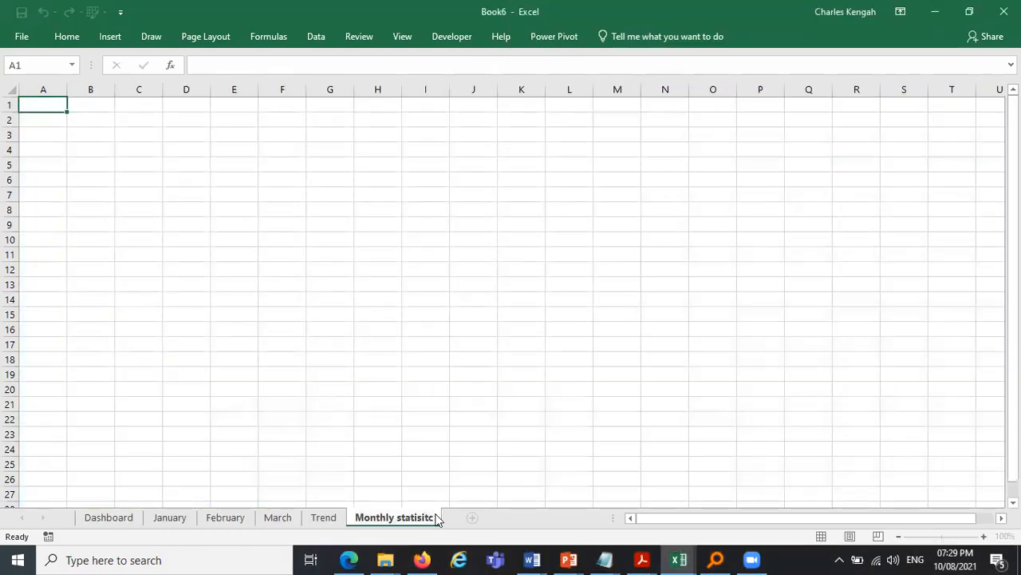
double_click(436, 517)
text(ics)
click(665, 356)
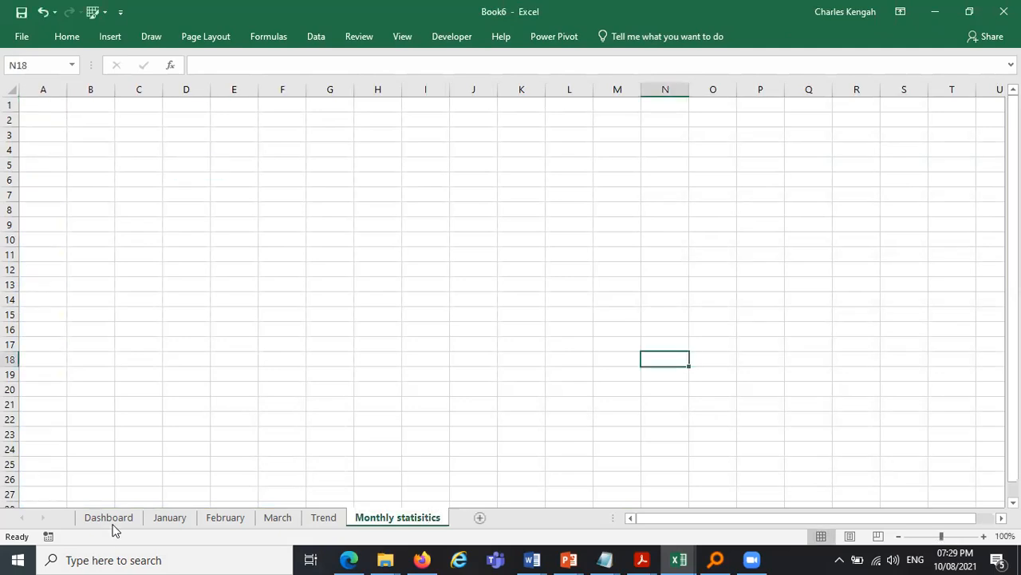
- Give the whole Trend sheet a light blue background fill
ctrl+click(110, 520)
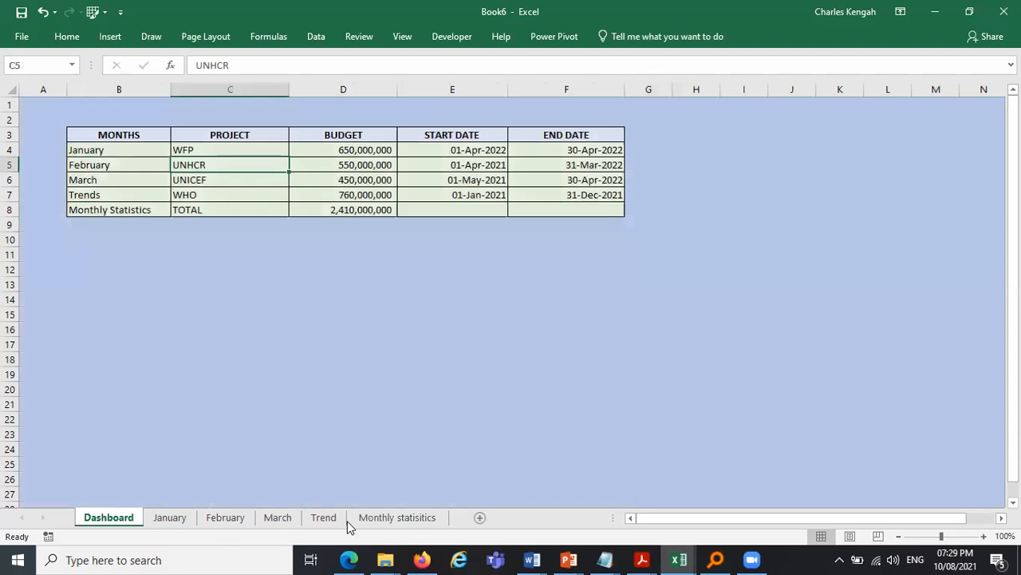
click(332, 518)
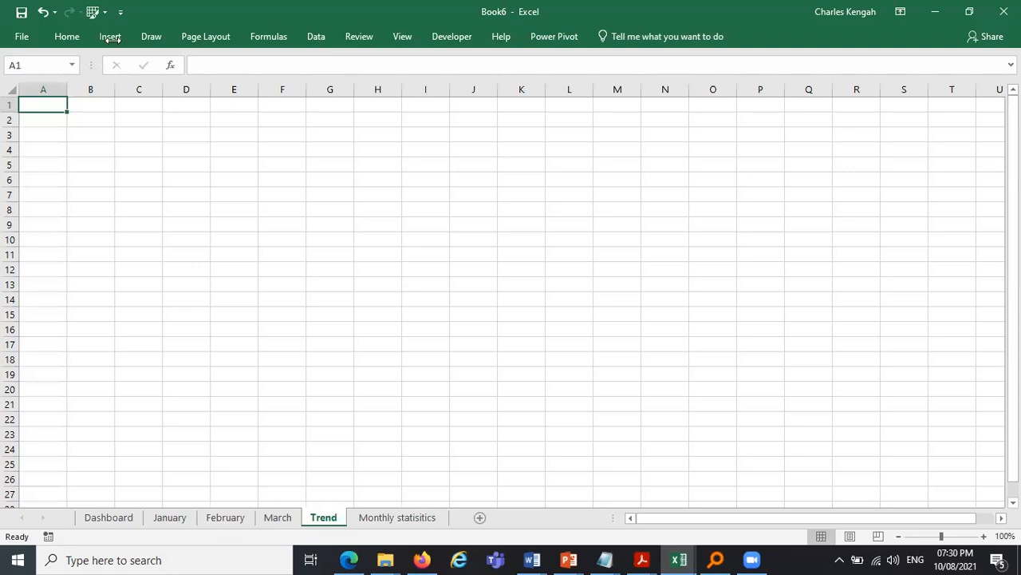
click(11, 90)
click(112, 38)
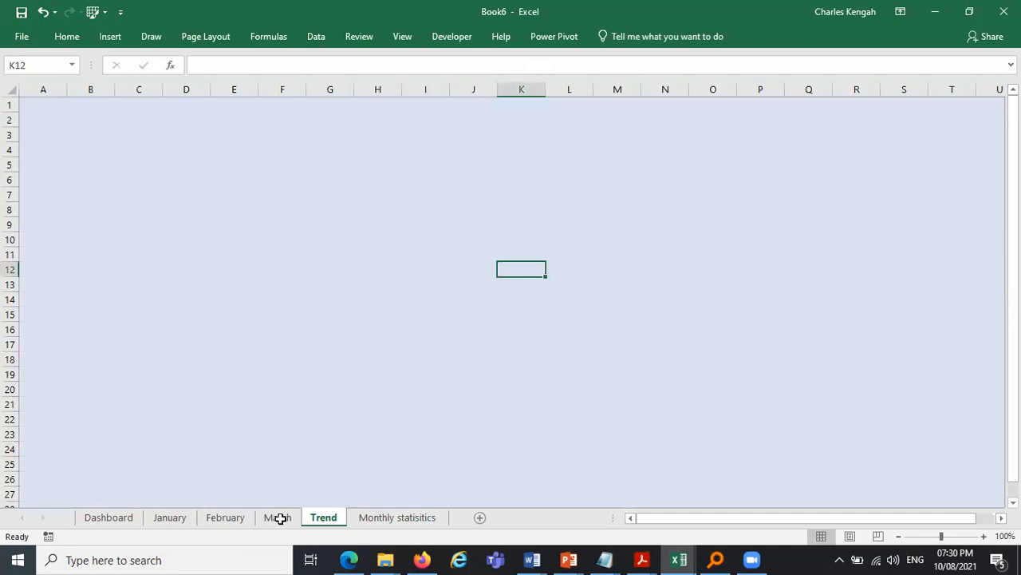
- Enter January in D6 and autofill February and March across to F6
click(200, 184)
text(January)
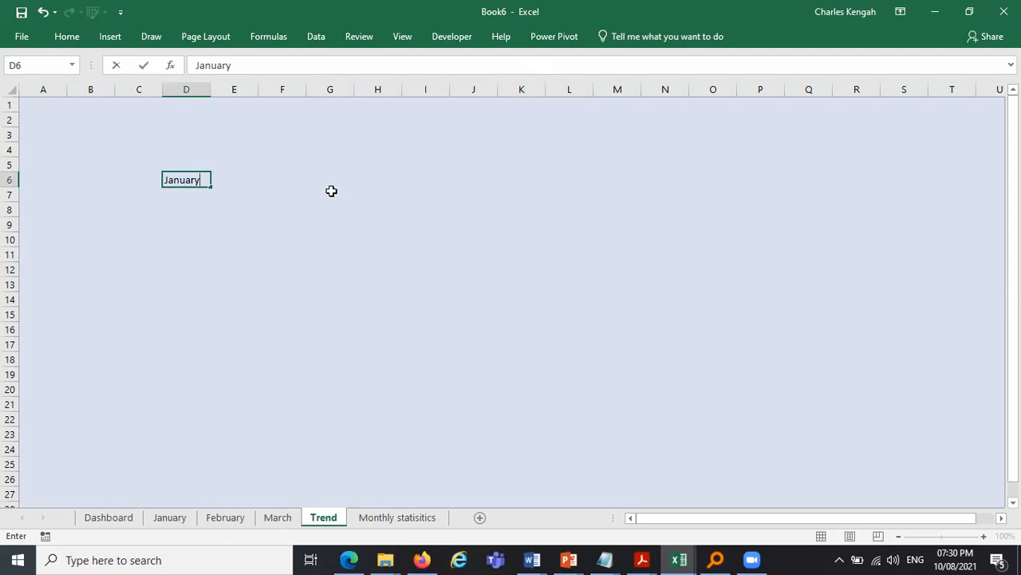
drag(211, 186, 330, 187)
click(331, 186)
key(Delete)
- Apply all borders to the range D6:F7
click(193, 179)
drag(193, 179, 267, 189)
drag(172, 183, 269, 197)
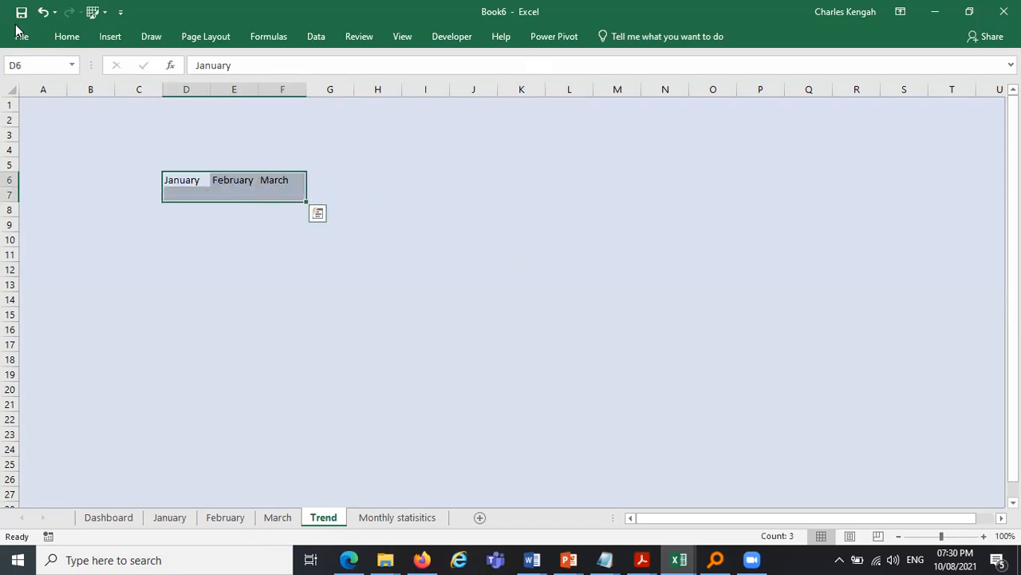
click(77, 44)
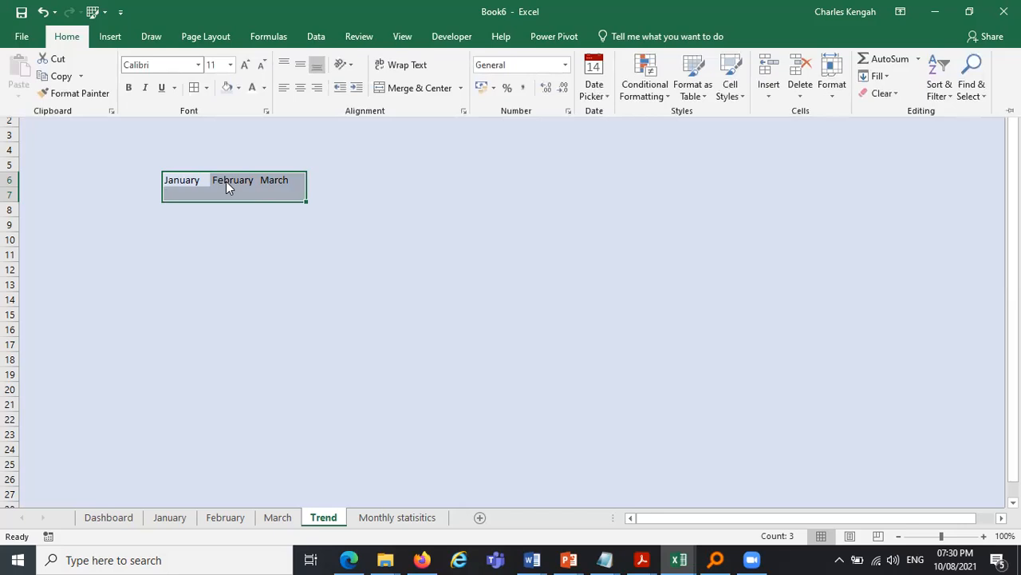
click(194, 88)
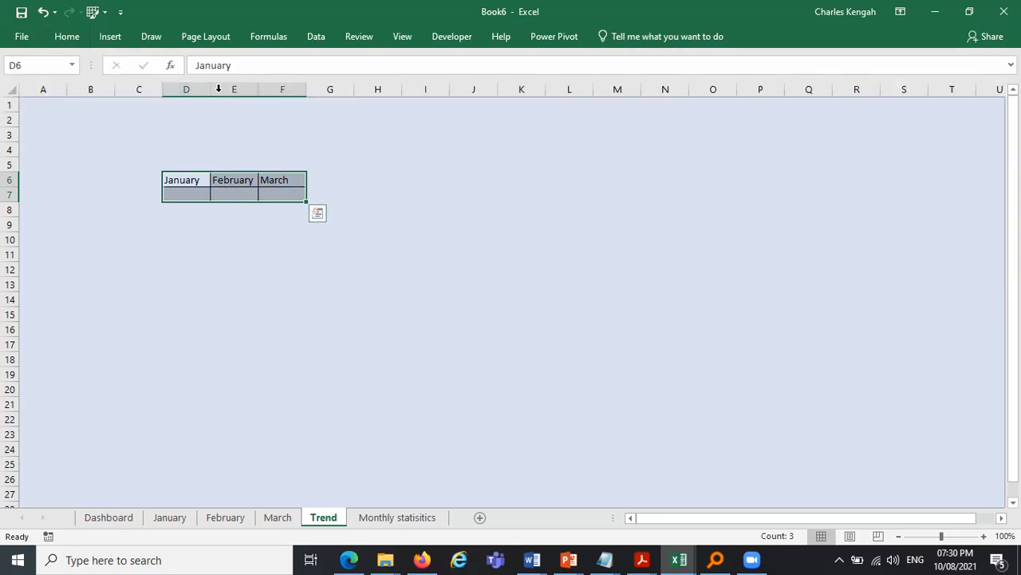
- Widen columns D to F
drag(189, 89, 280, 90)
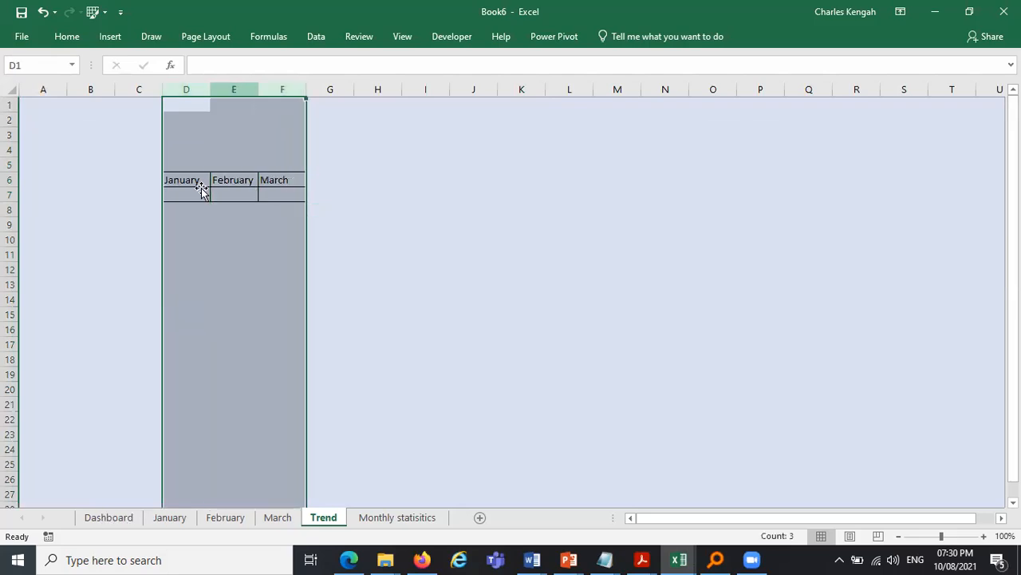
drag(210, 89, 256, 90)
- Set D7 to reference cell G28 on the January sheet
click(203, 194)
text(=)
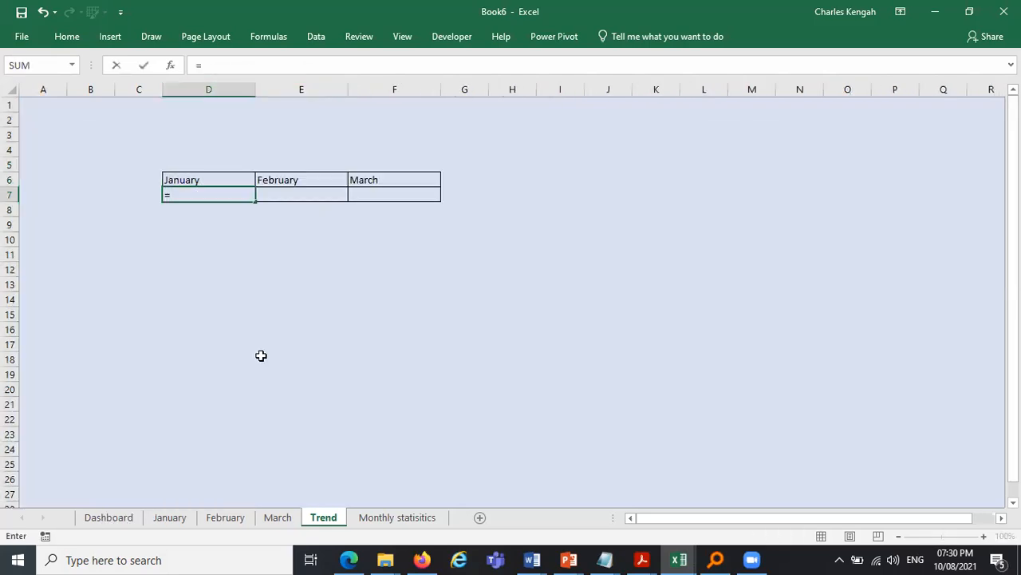
click(162, 516)
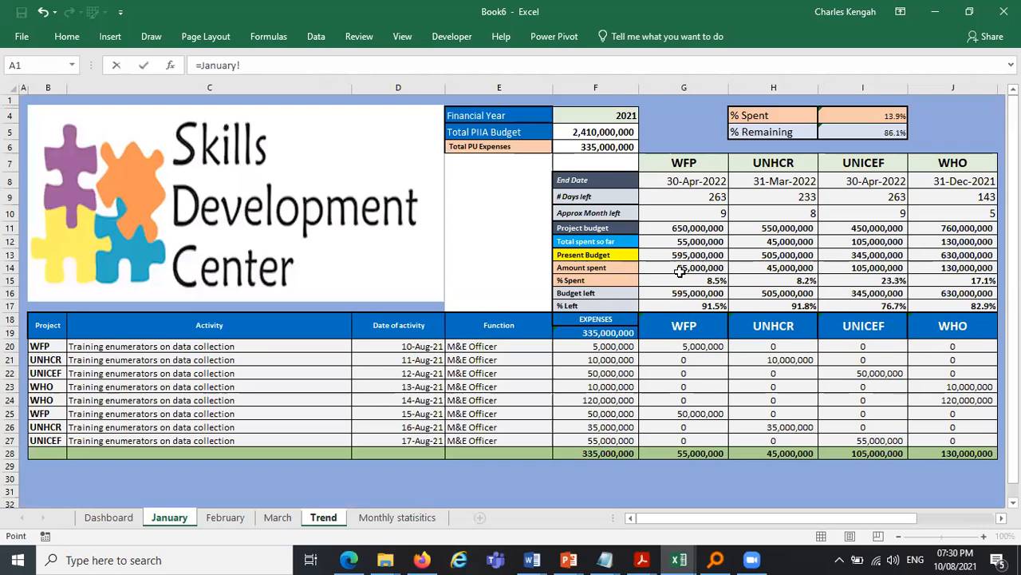
click(687, 453)
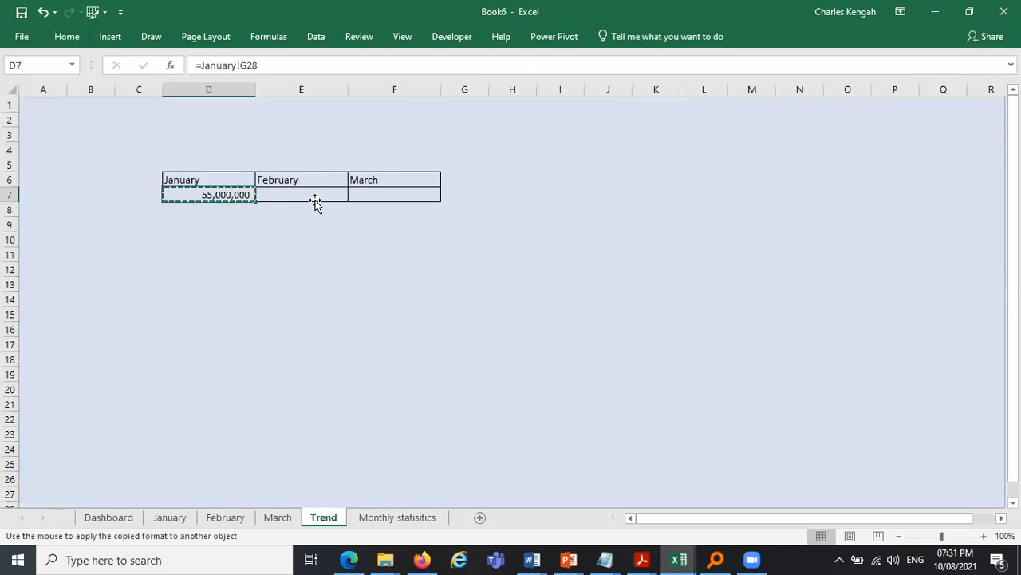
click(313, 194)
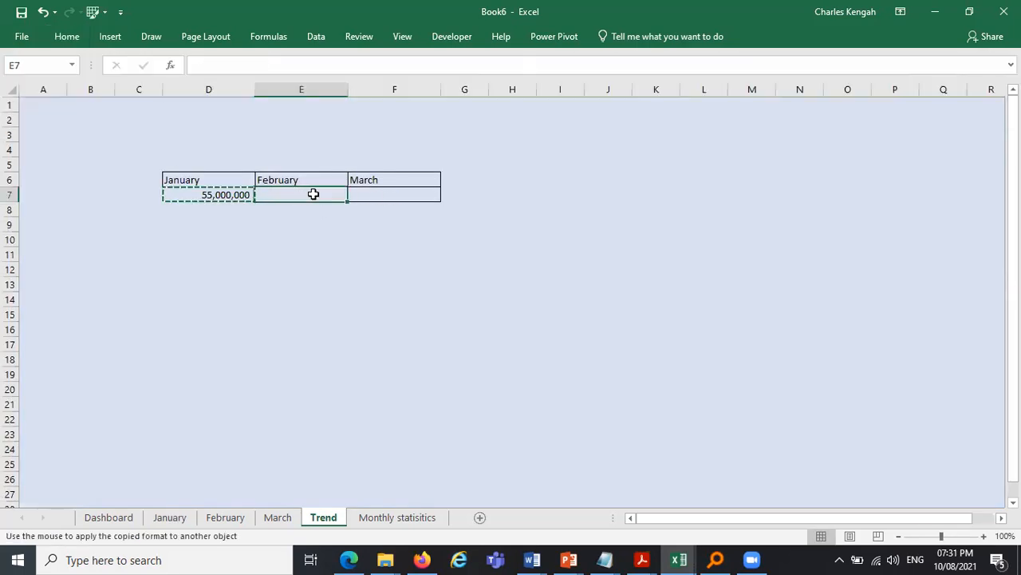
key(Escape)
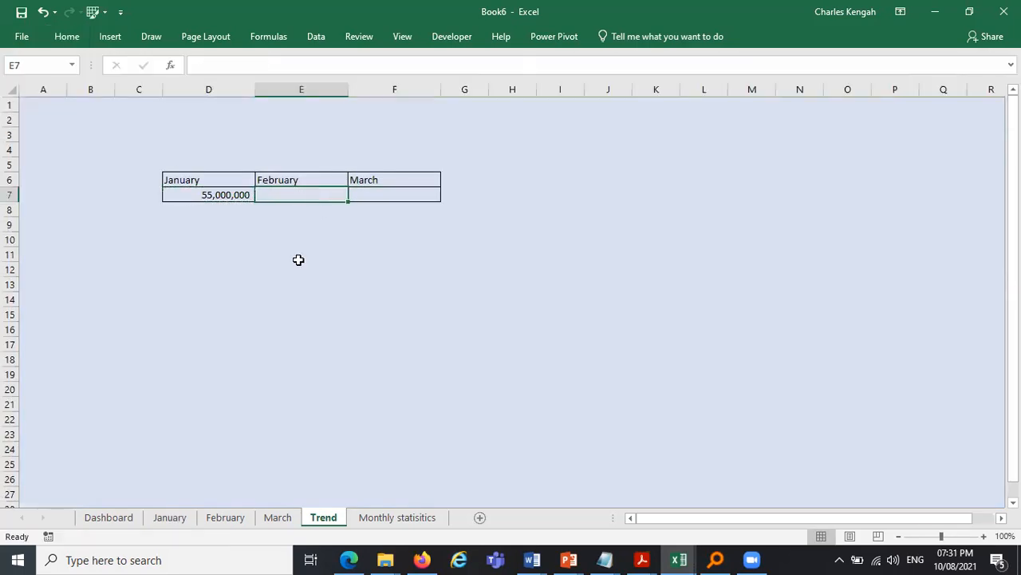
text(=)
click(223, 521)
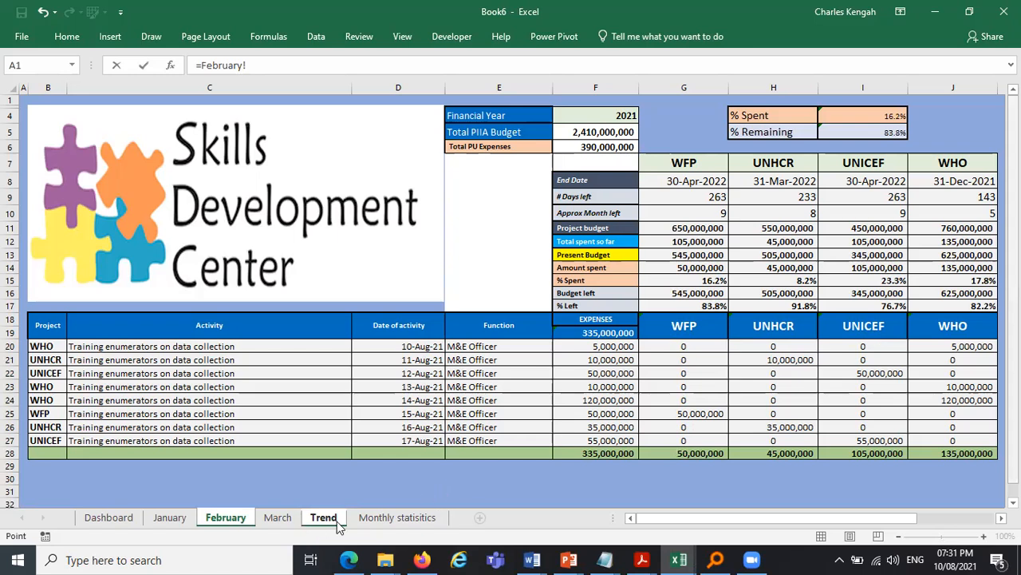
key(Escape)
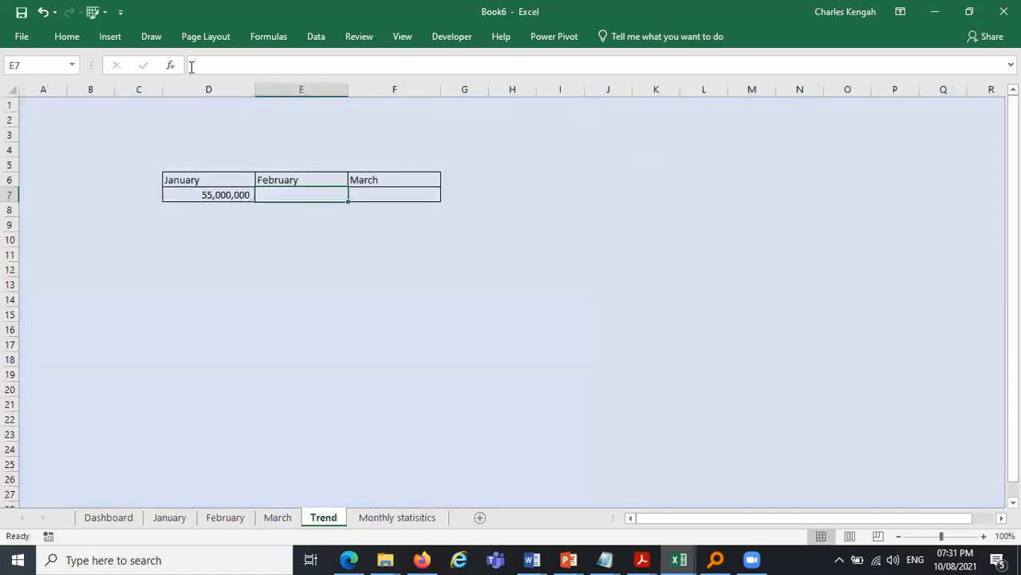
- Replace D7's formula with a SUM of G28:J28 on the January sheet
double_click(204, 65)
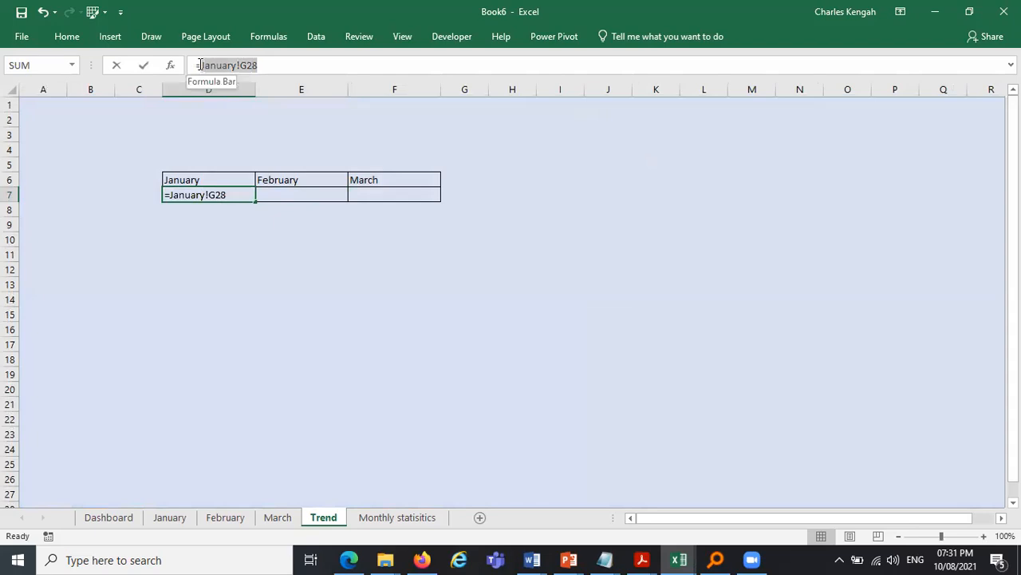
key(BackSpace)
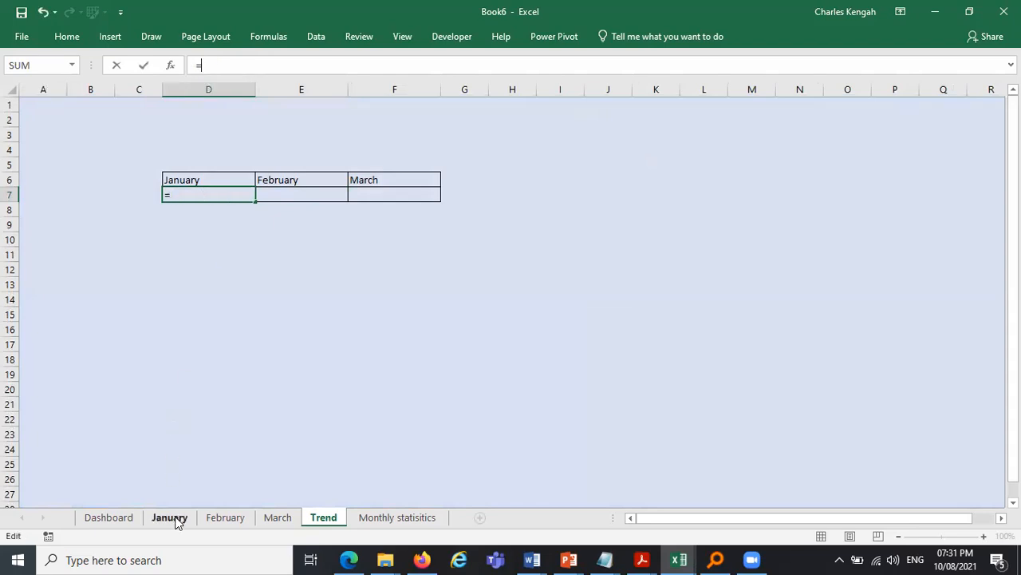
click(169, 517)
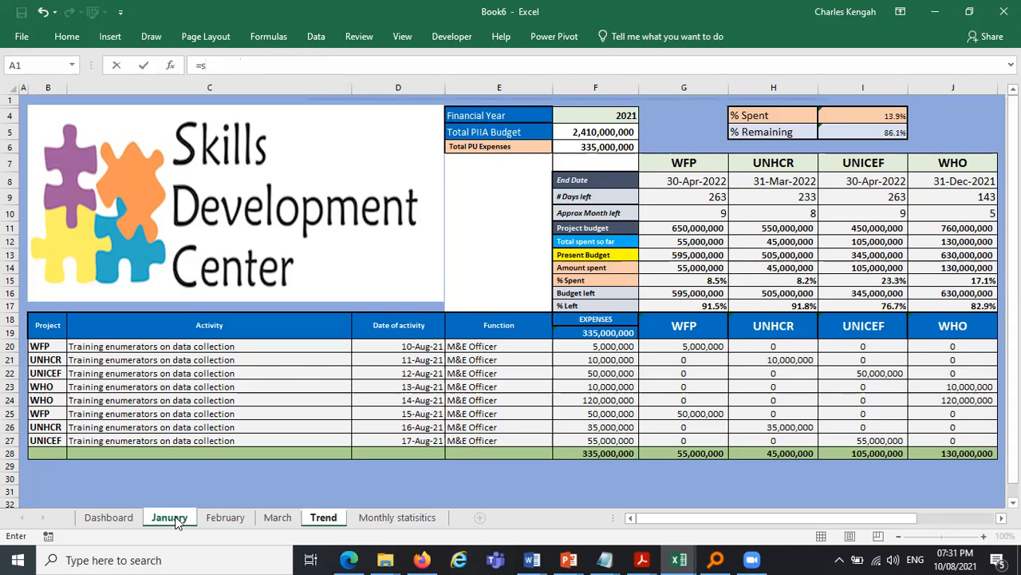
text(sum)
key(Tab)
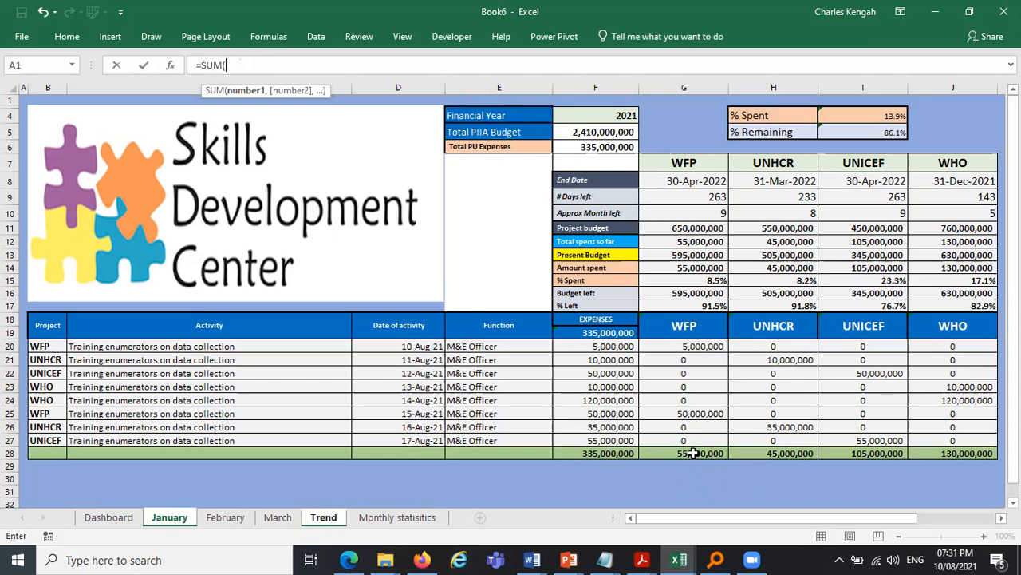
drag(693, 453, 971, 453)
key(Return)
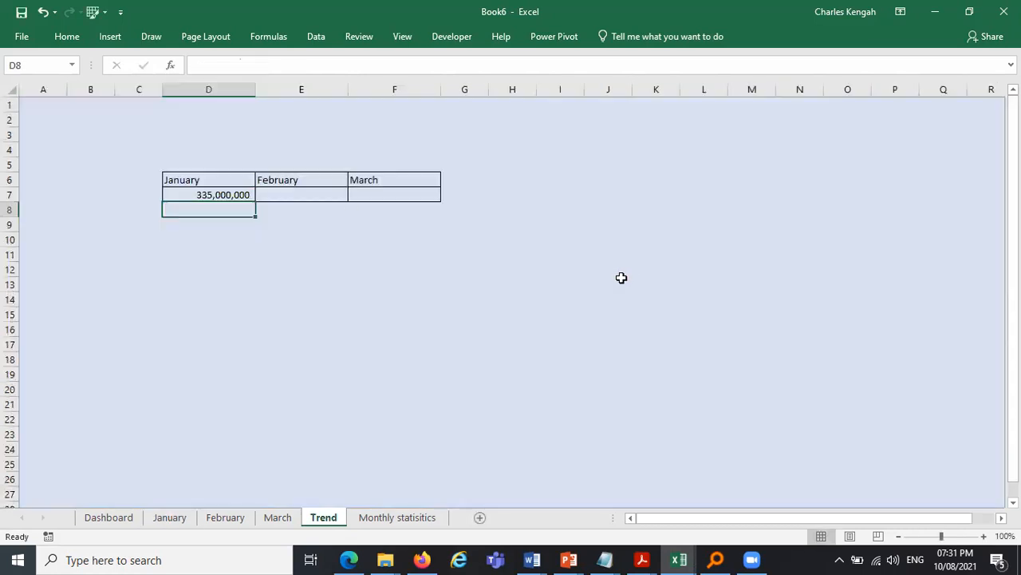
- Enter in E7 a SUM of cells G28:J28 on the February sheet
click(304, 194)
text(=sum)
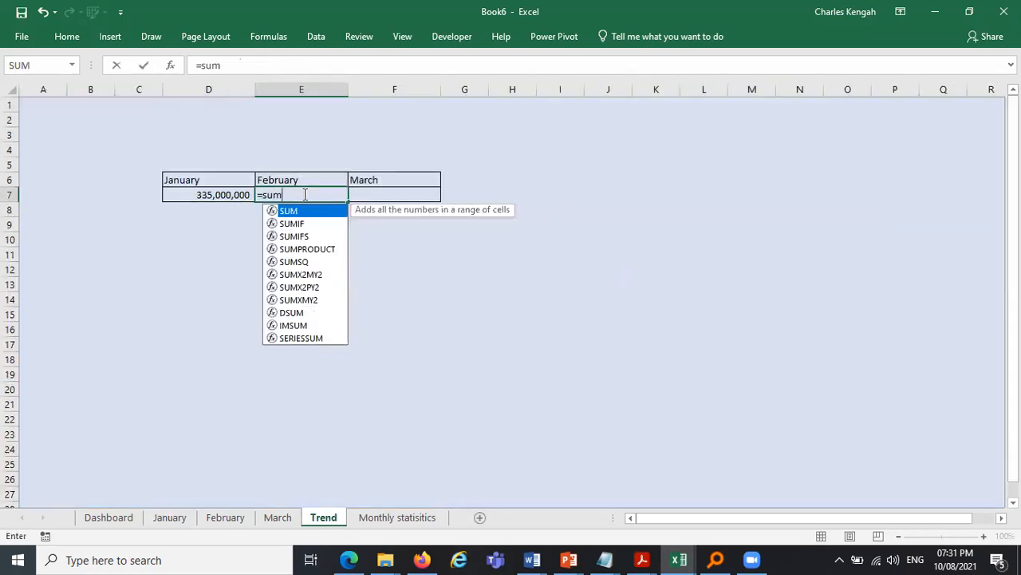
key(Tab)
click(220, 519)
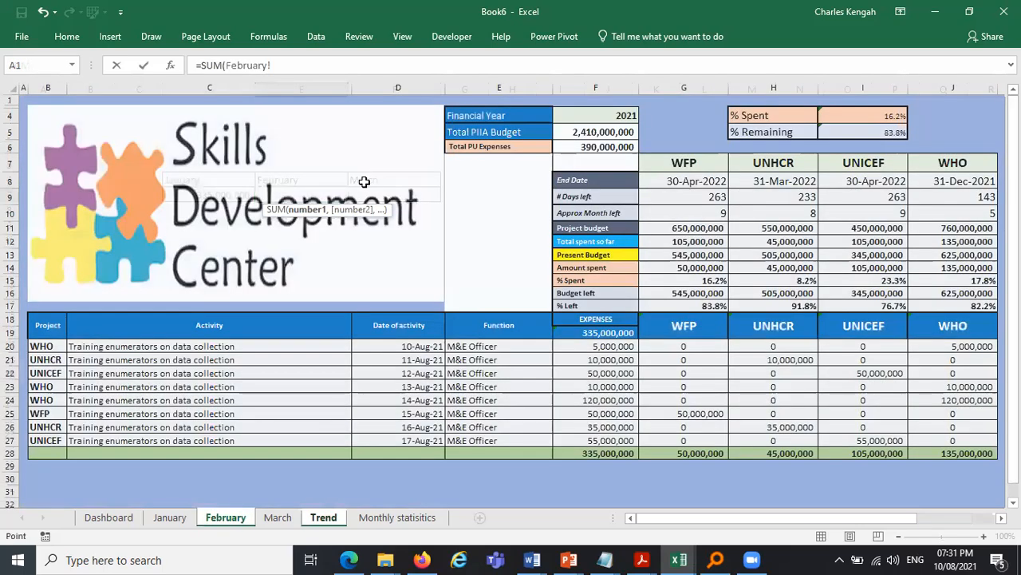
key(Return)
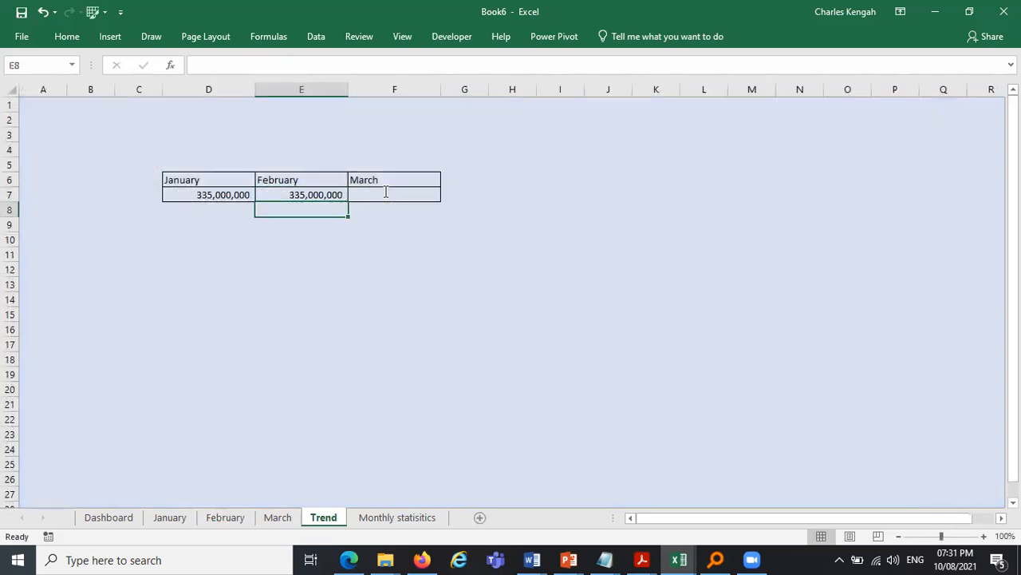
- Enter in F7 a SUM of cells G28:J28 on the March sheet
click(390, 194)
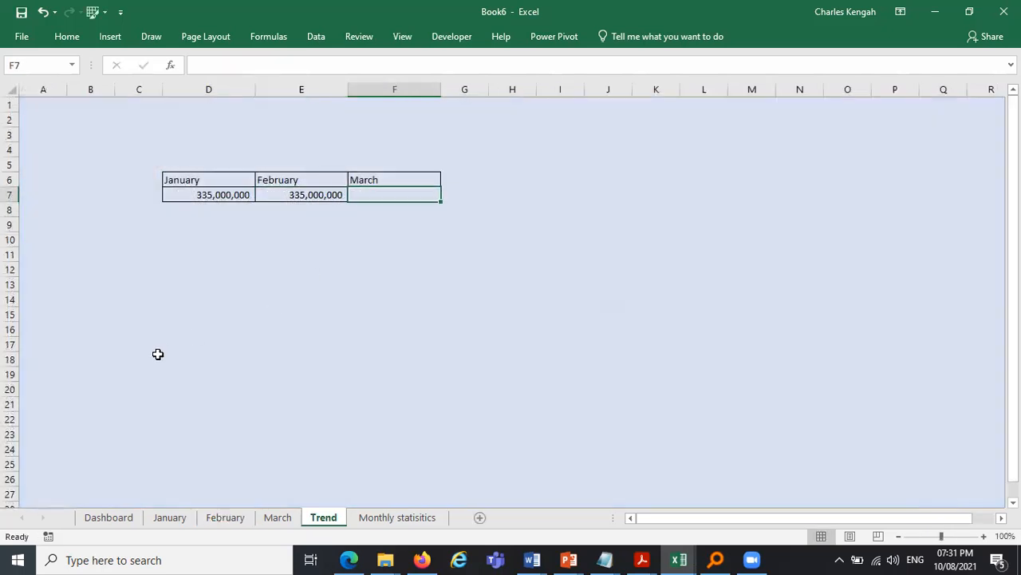
text(=SUM()
click(247, 516)
click(274, 516)
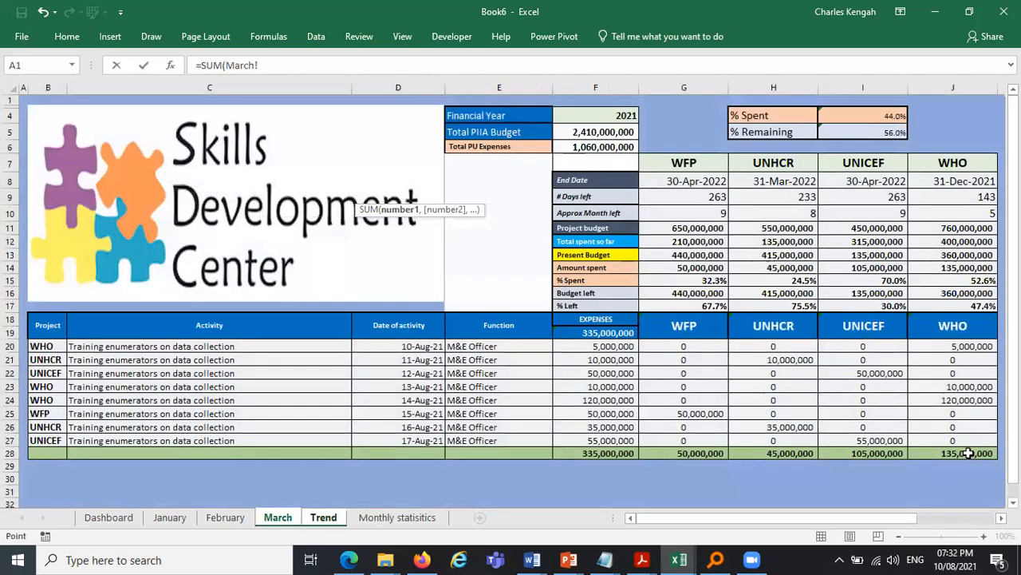
drag(968, 452, 684, 452)
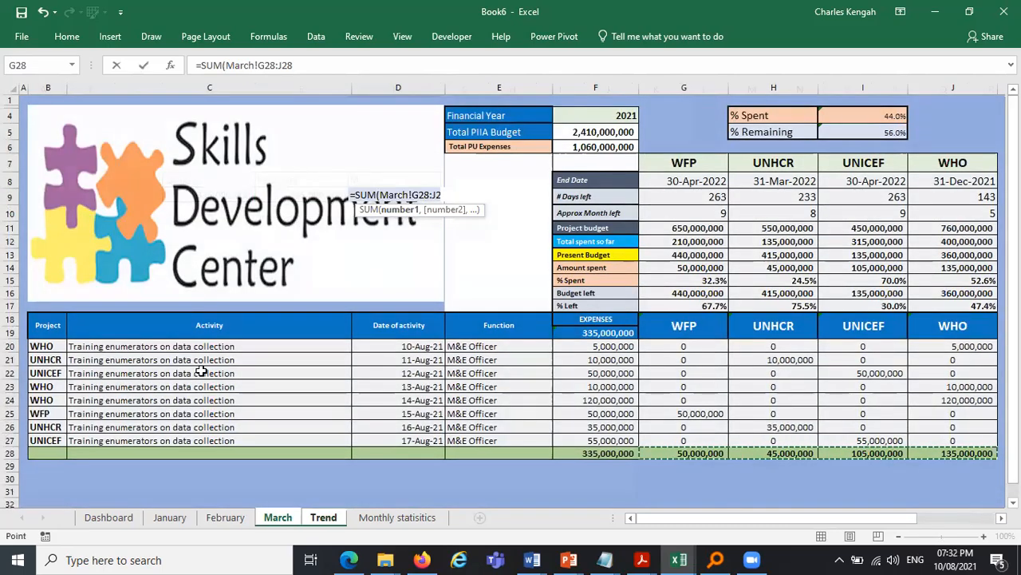
key(Return)
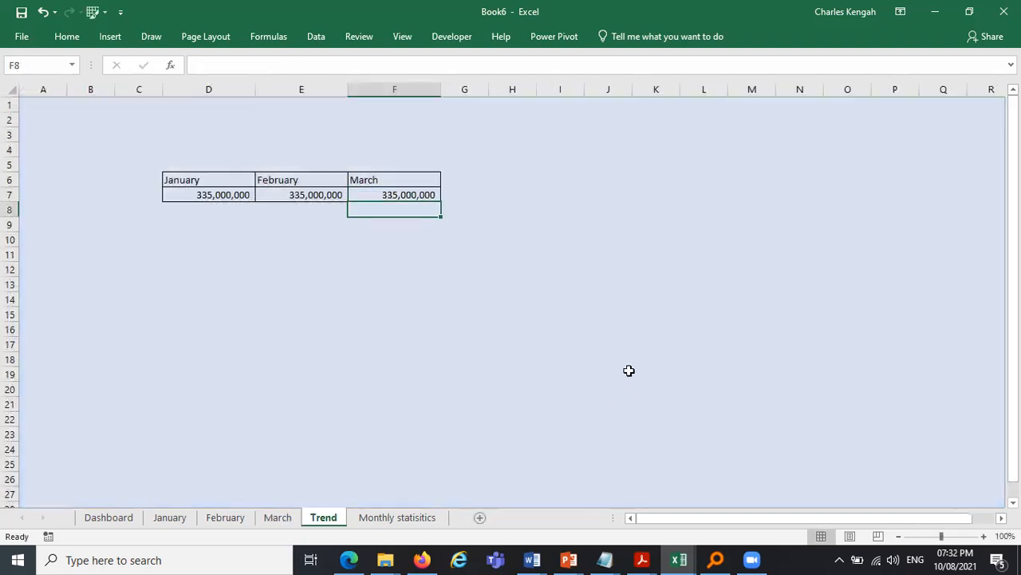
- On the February sheet, change the expense in F24 to 20,000,000
click(170, 517)
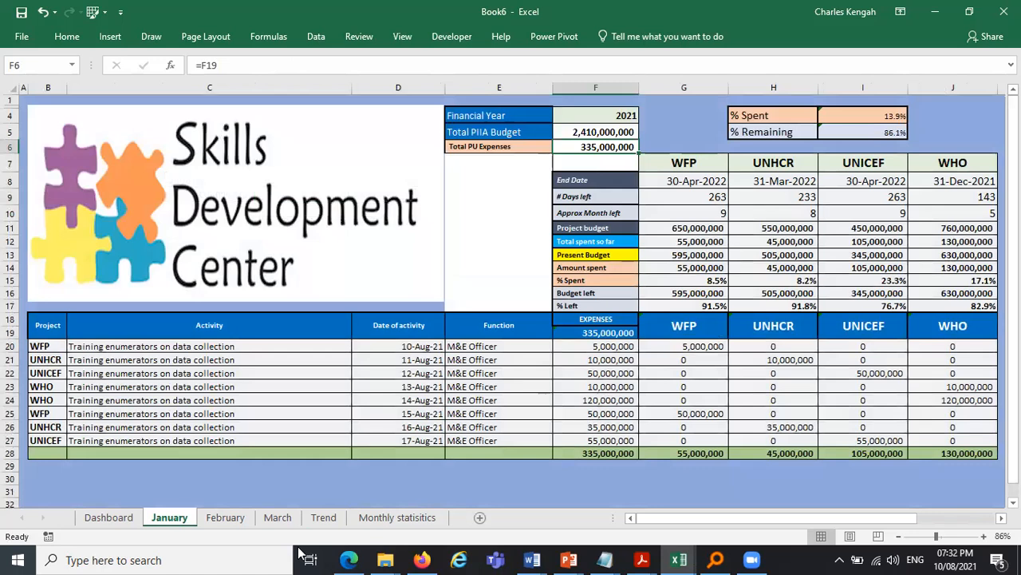
click(586, 399)
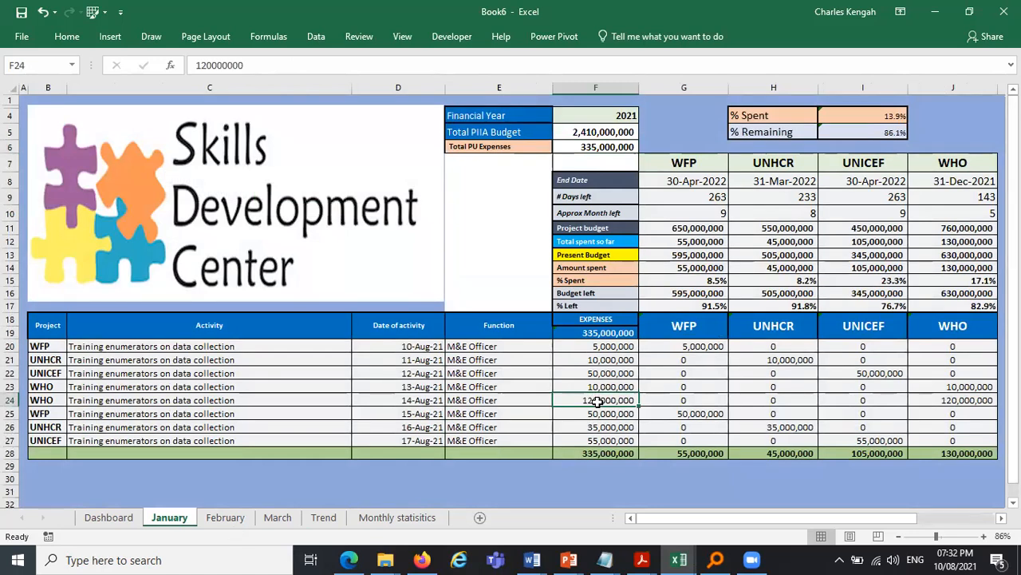
key(ctrl+Page_Down)
click(591, 400)
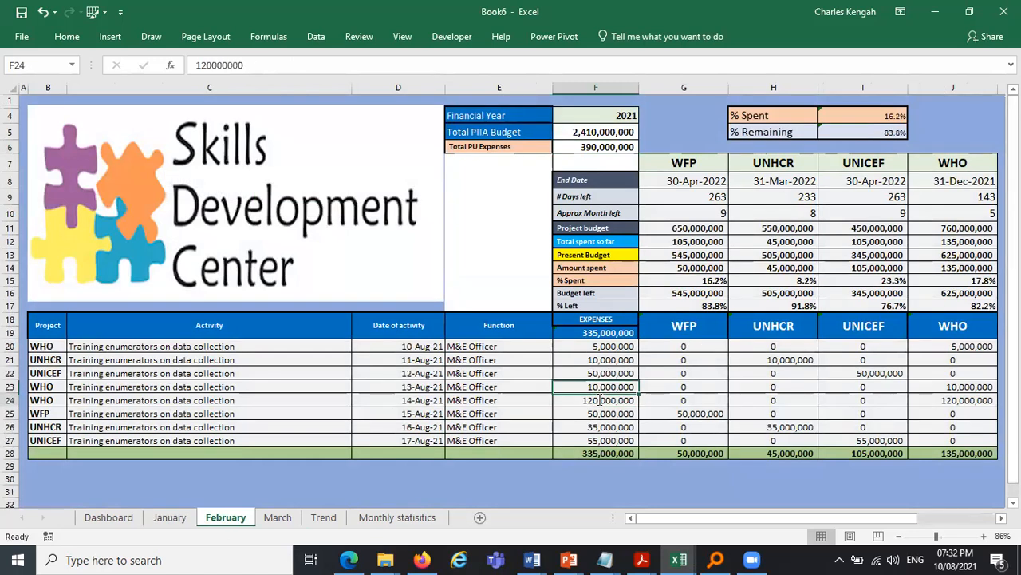
double_click(597, 400)
key(BackSpace)
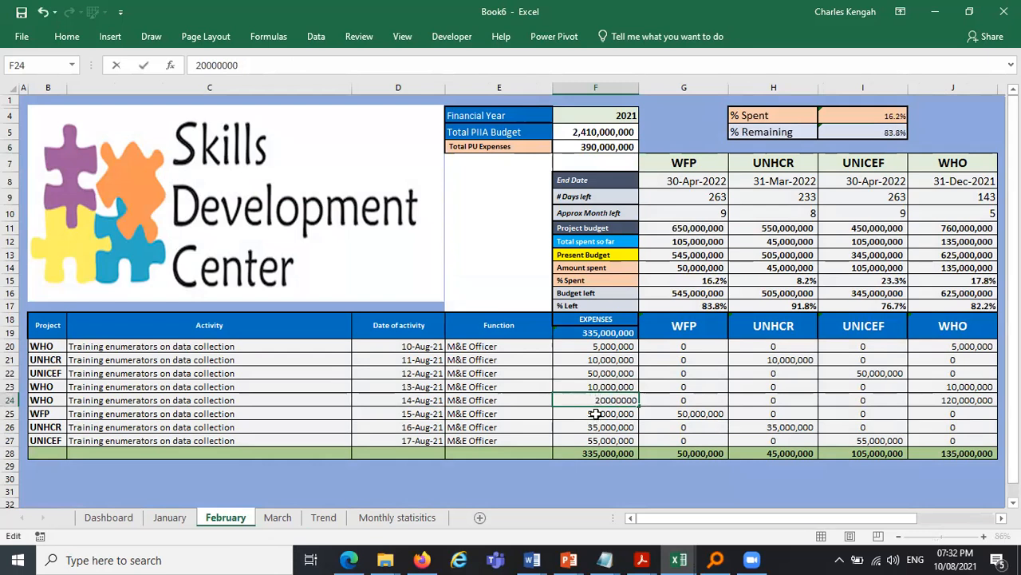
click(597, 414)
- Set February's F25 expense to 30,000,000 and F22 to 45,000,000
double_click(556, 413)
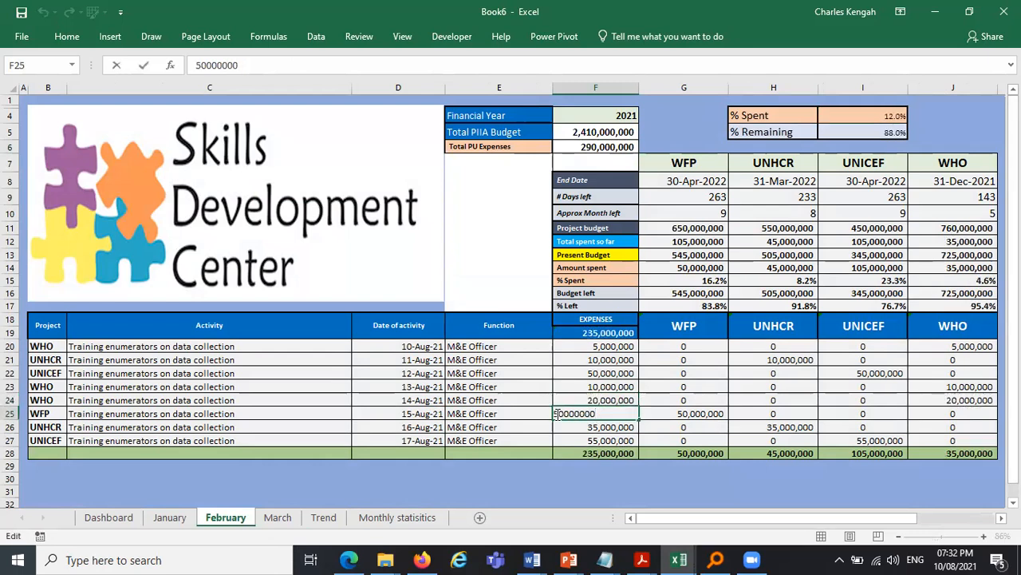
key(BackSpace)
text(3)
double_click(597, 372)
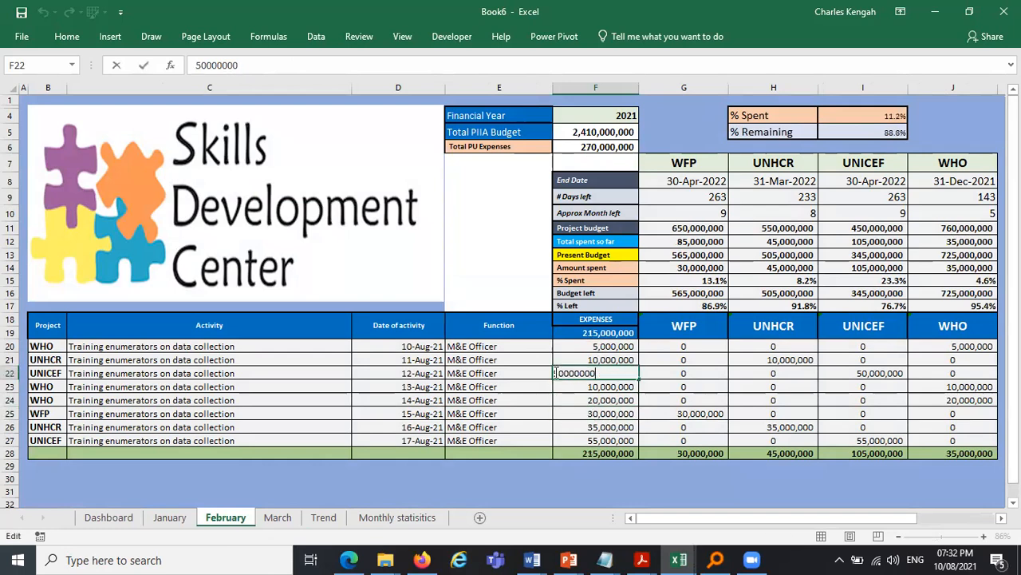
text(45)
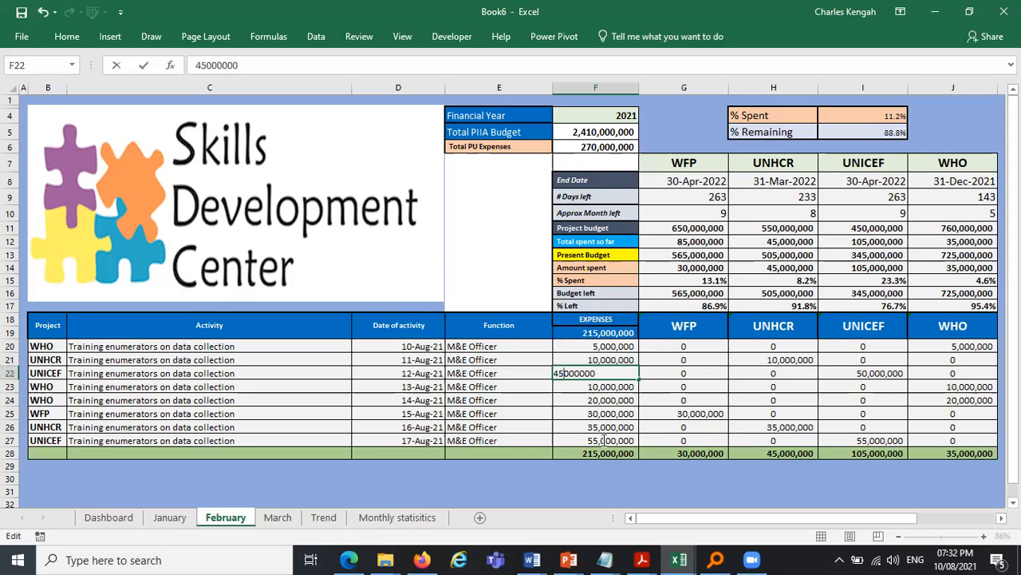
- Set February's F27 expense to 50,000,000
double_click(559, 440)
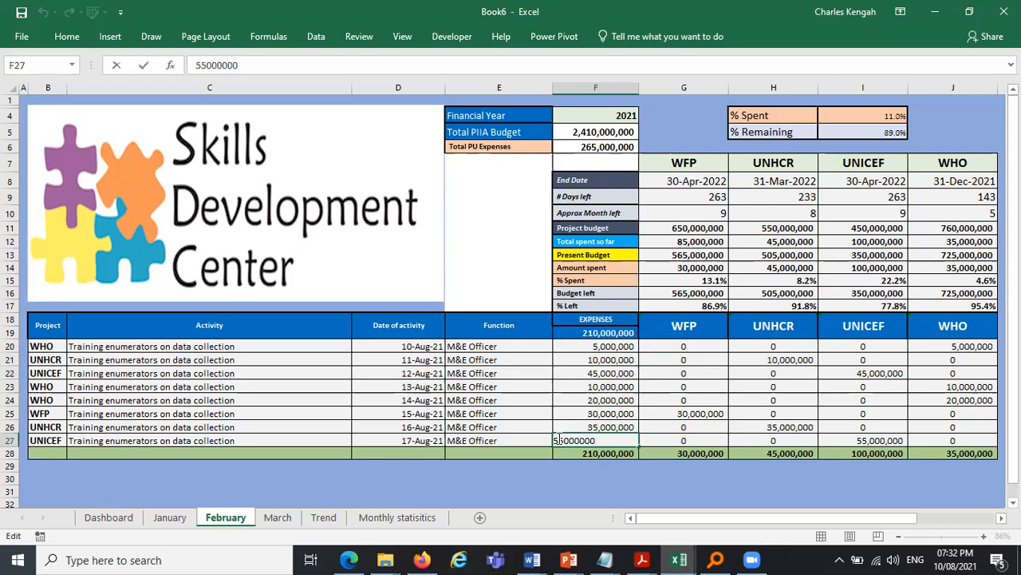
drag(559, 440, 564, 439)
text(0)
key(Return)
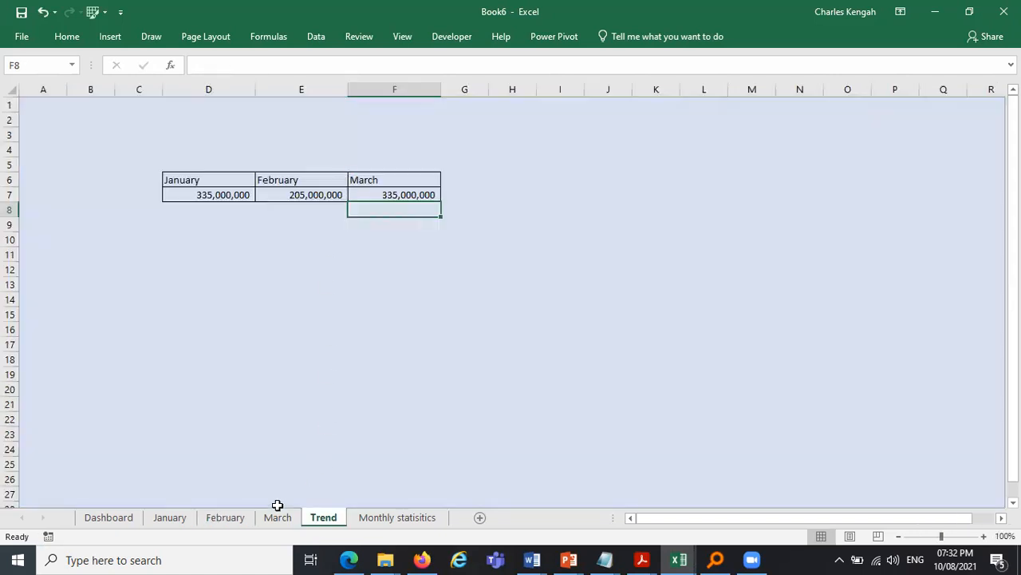
- On the March sheet, fill F24 with F25's 50,000,000 and set F22 to 90,000,000
click(284, 513)
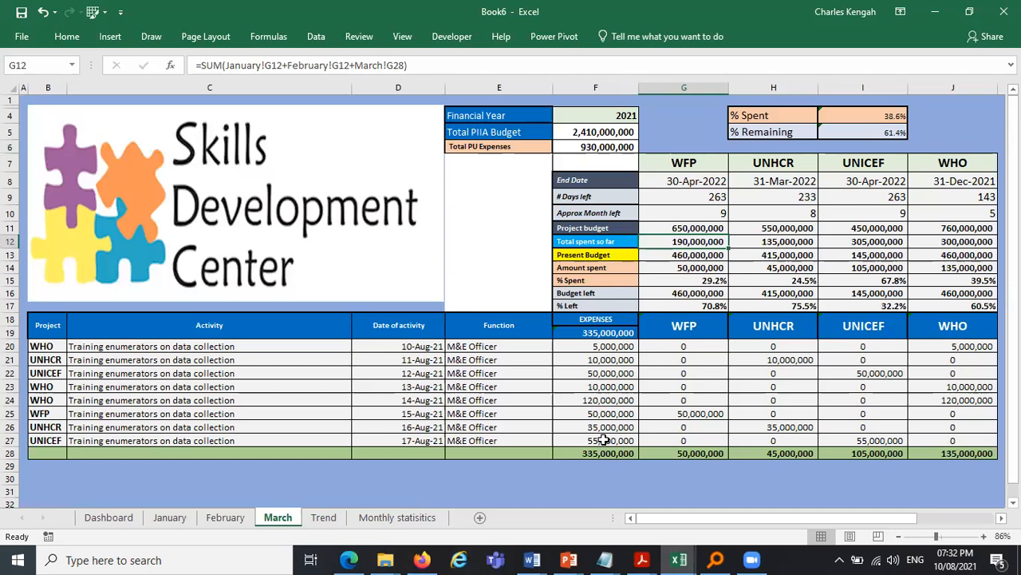
click(626, 413)
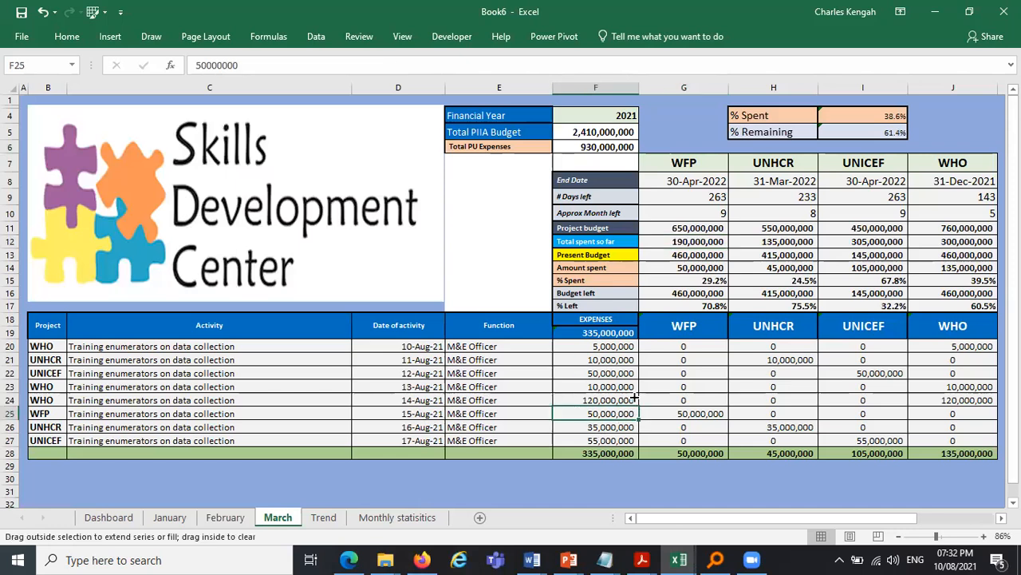
drag(634, 398, 632, 398)
double_click(620, 374)
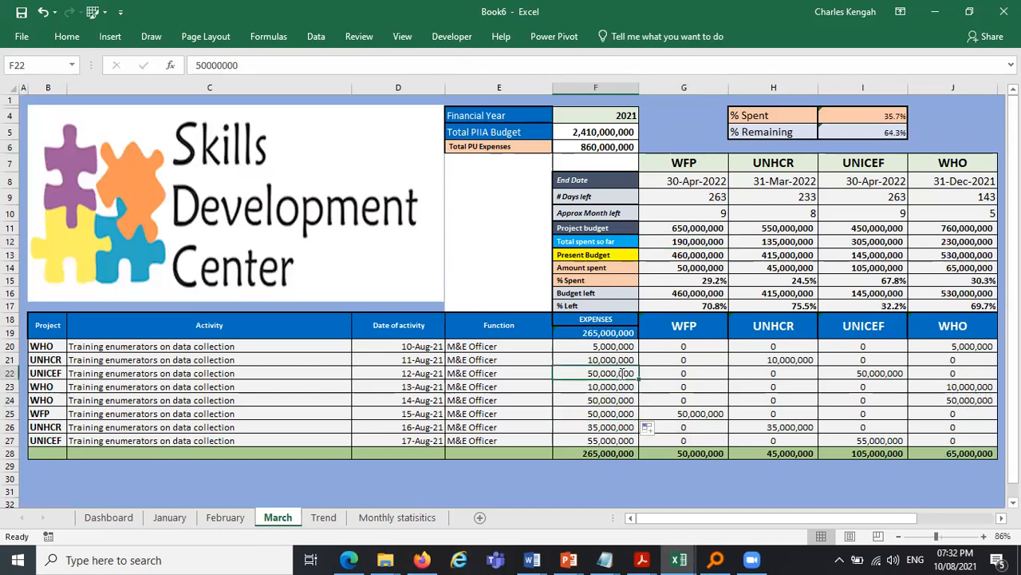
drag(559, 373, 553, 373)
text(9)
key(Return)
- Set March's F20 expense to 15,000,000 and edit the expense in F23
click(574, 346)
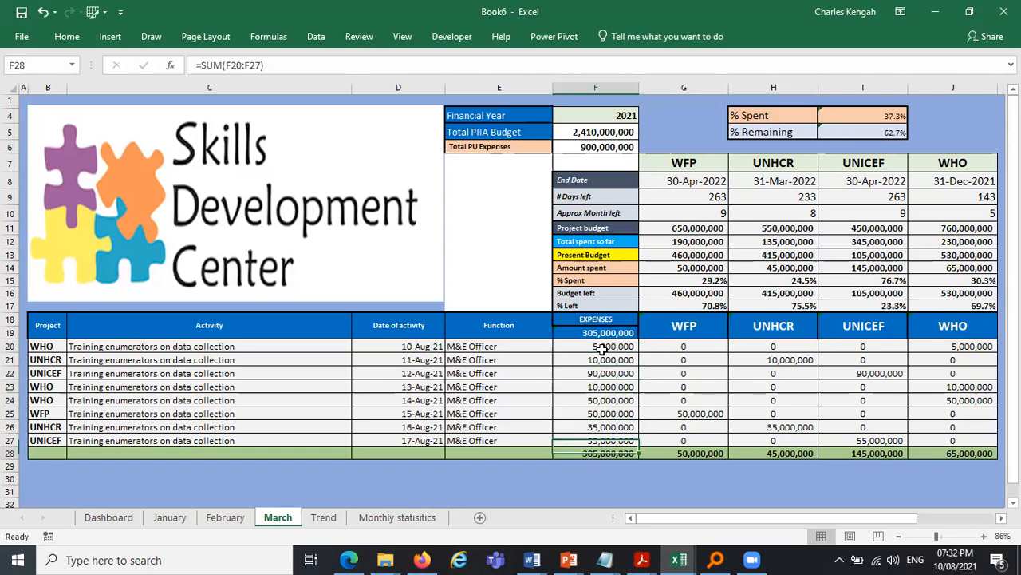
double_click(570, 346)
key(Escape)
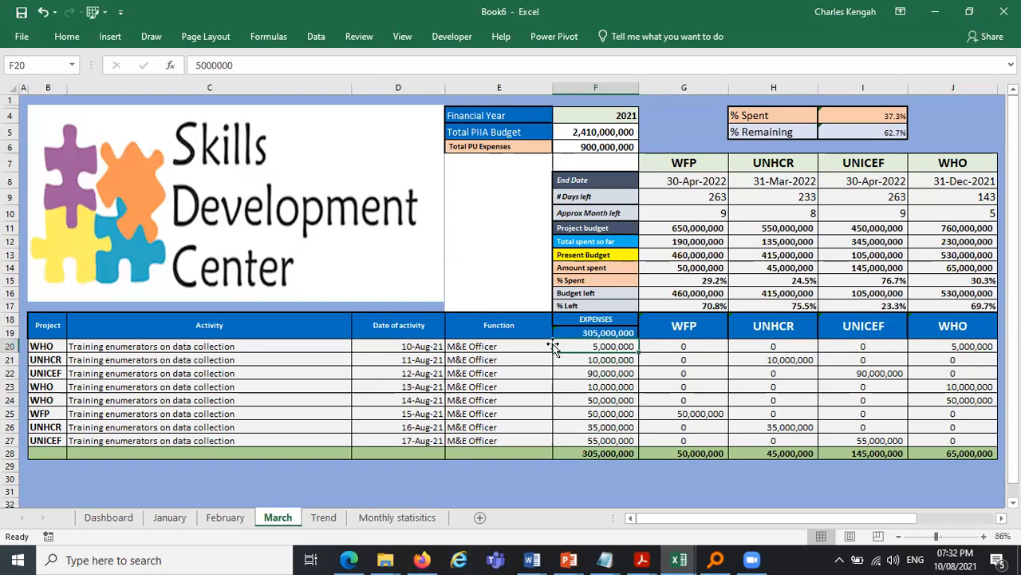
double_click(572, 346)
drag(561, 346, 556, 346)
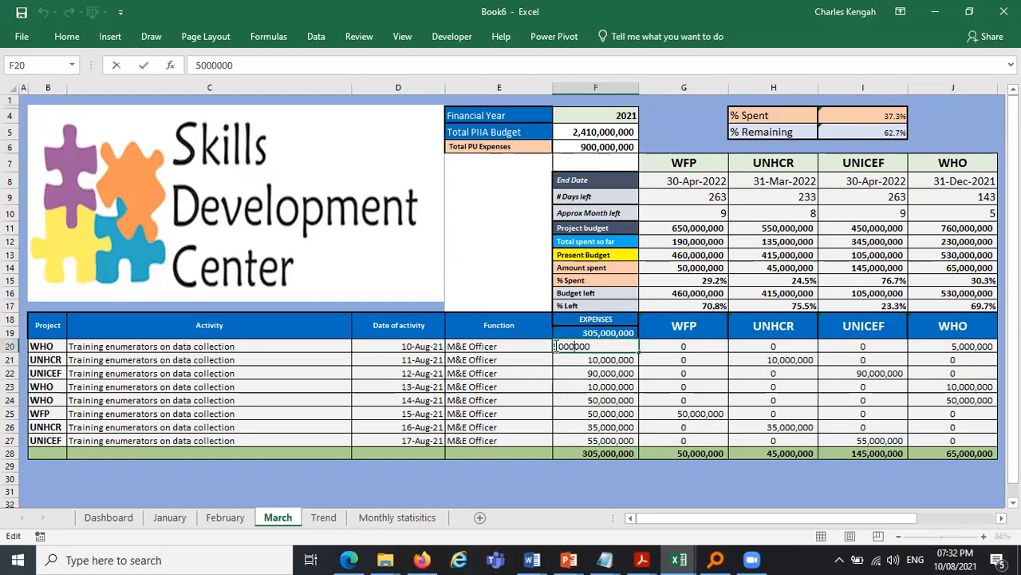
text(15)
key(Return)
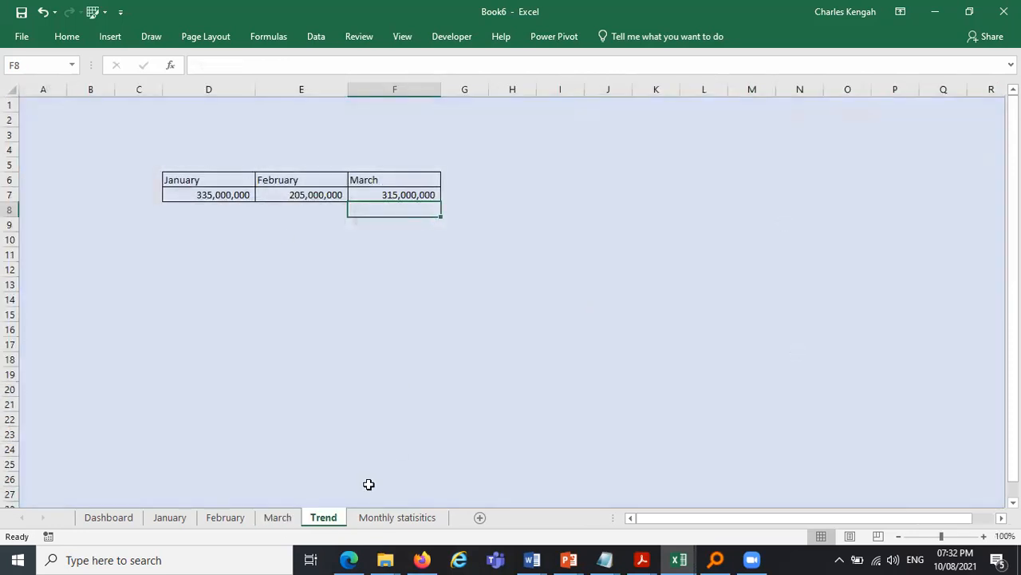
click(280, 517)
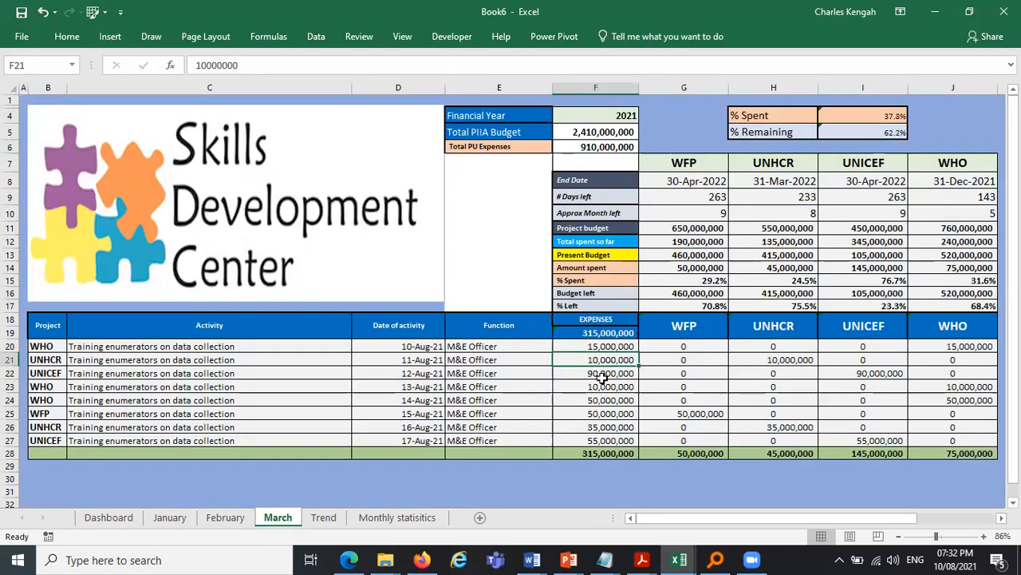
double_click(551, 387)
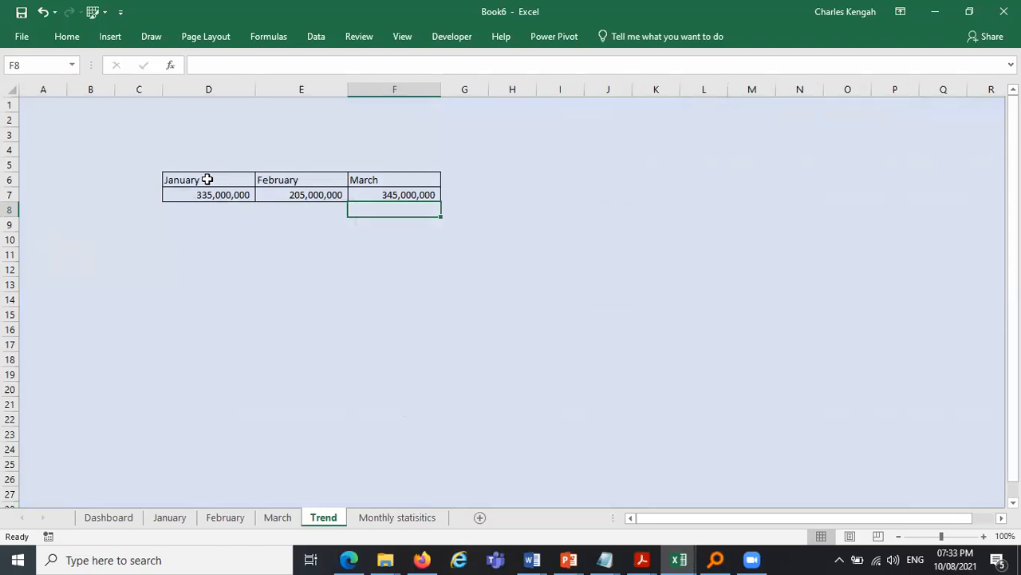
- Center-align the Trend table's month headers and totals in D6:F7
drag(206, 180, 395, 193)
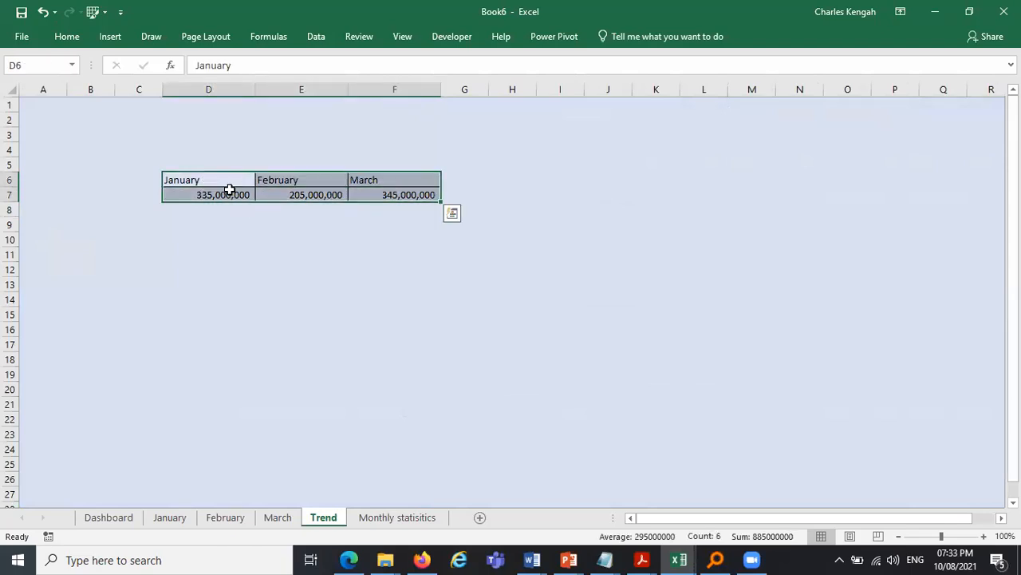
click(68, 36)
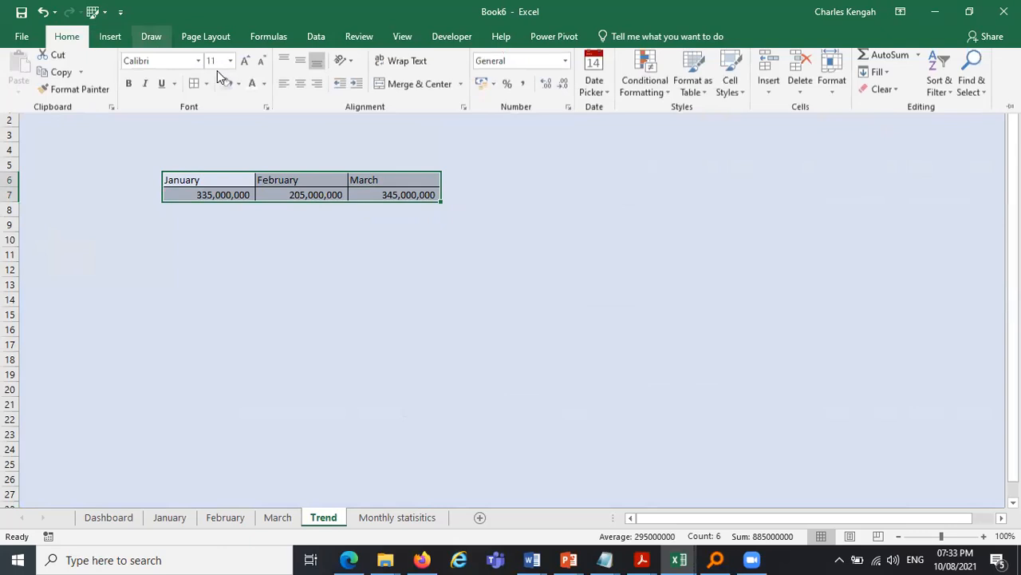
click(300, 87)
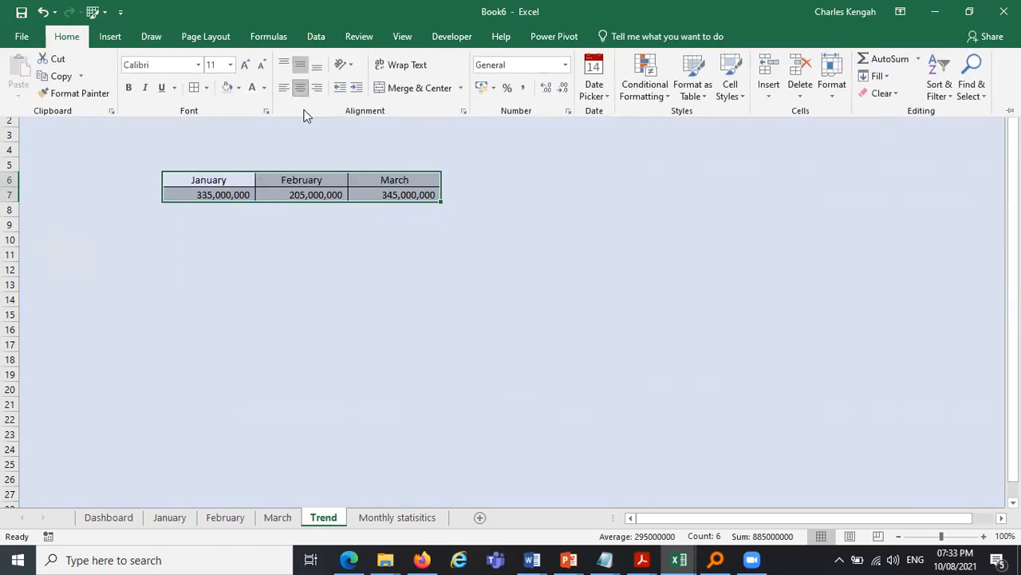
click(325, 252)
- Insert a line chart of the monthly totals in D6:F7 using Quick Analysis
click(200, 181)
drag(199, 181, 391, 193)
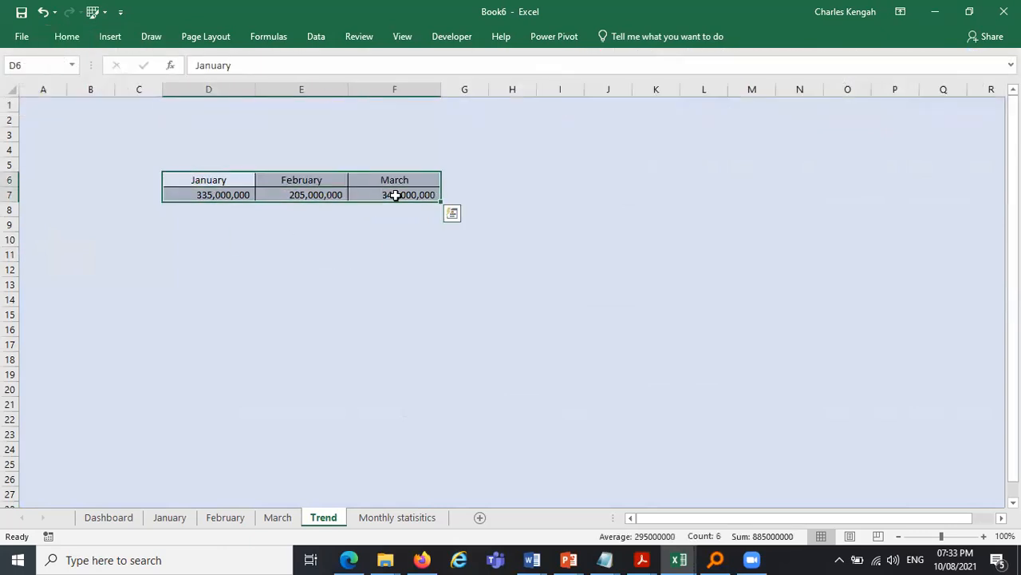
click(451, 213)
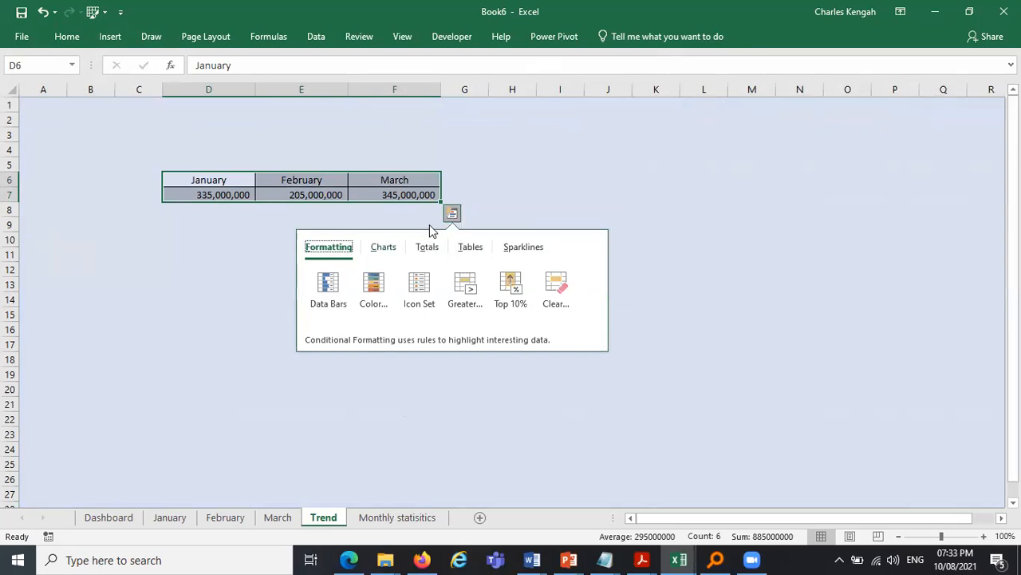
click(383, 248)
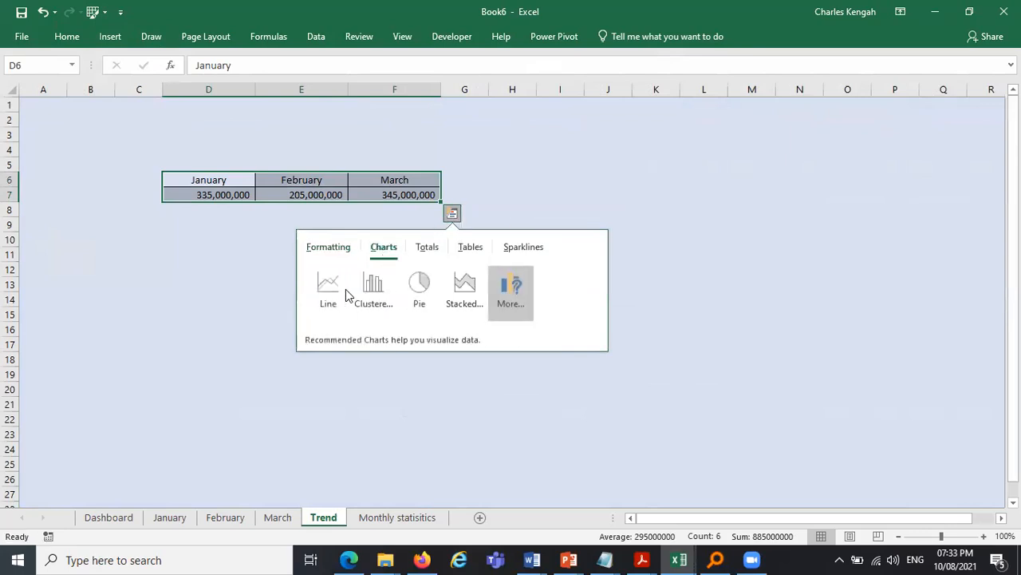
click(328, 291)
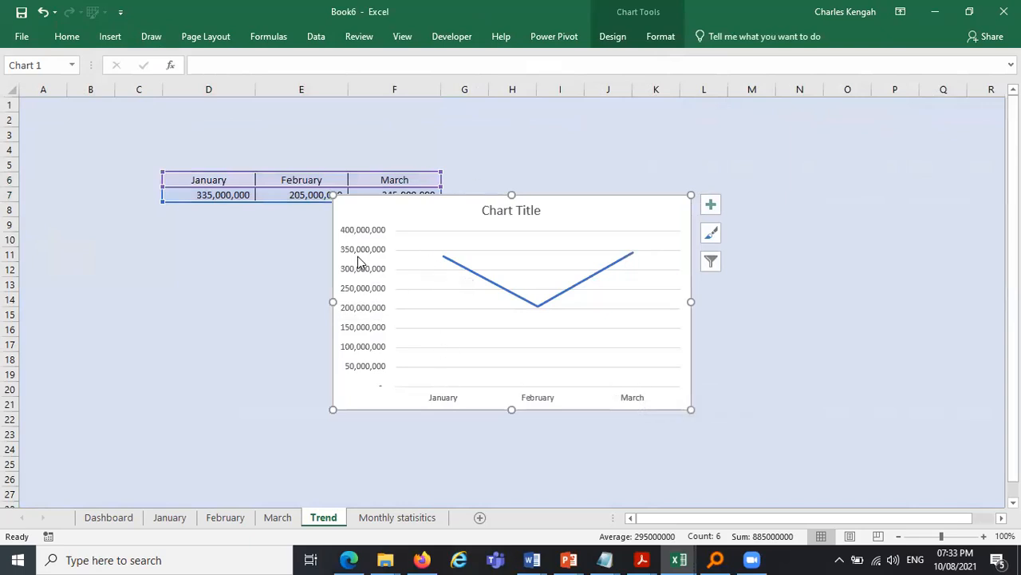
- Show data labels and hide gridlines on the line chart
click(710, 206)
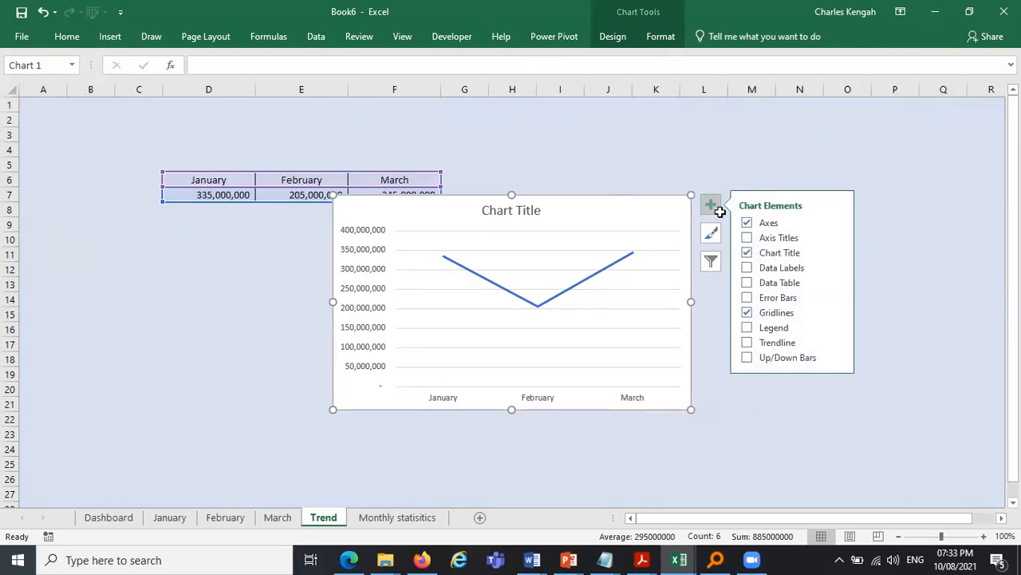
click(747, 269)
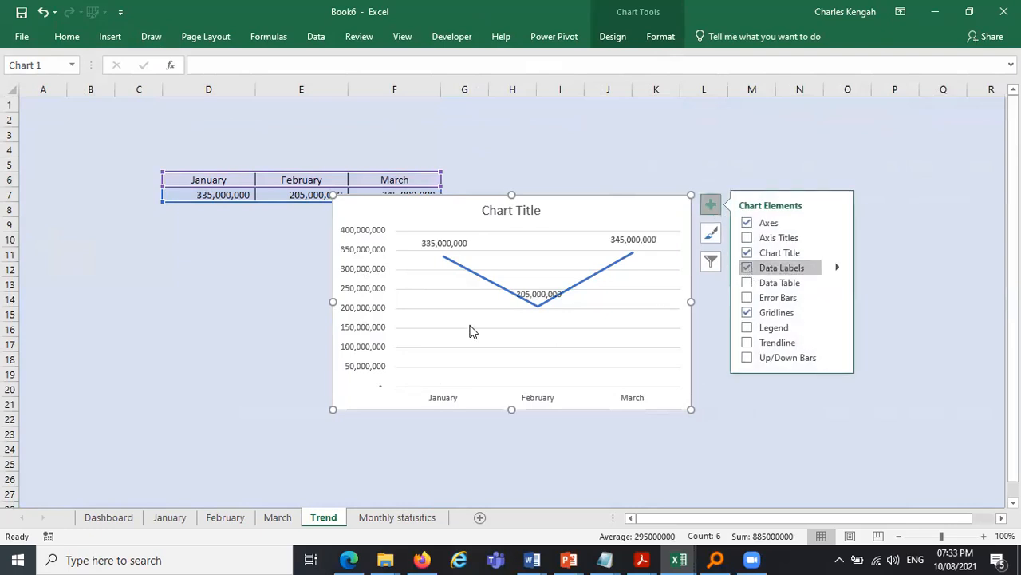
click(748, 314)
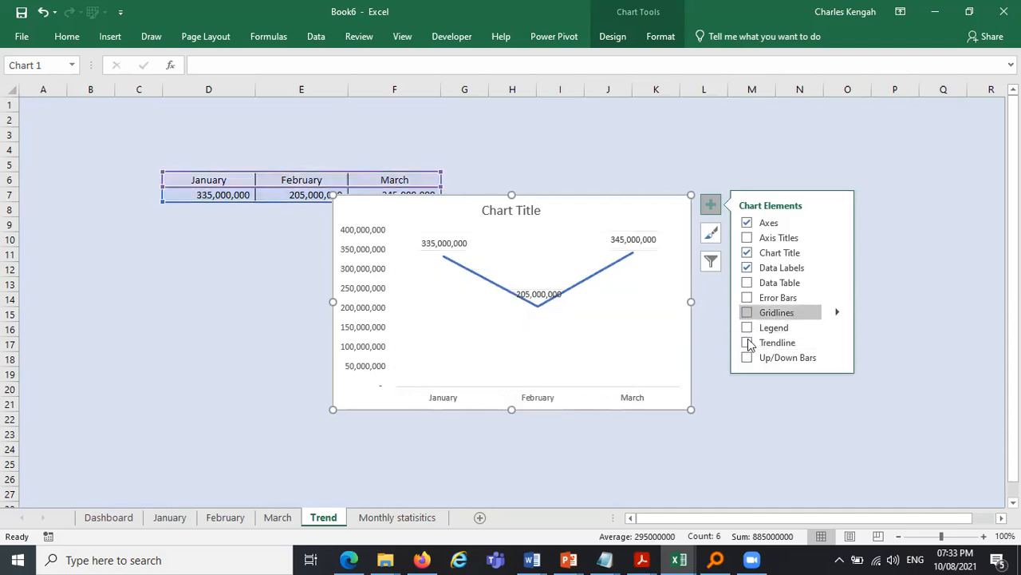
click(748, 342)
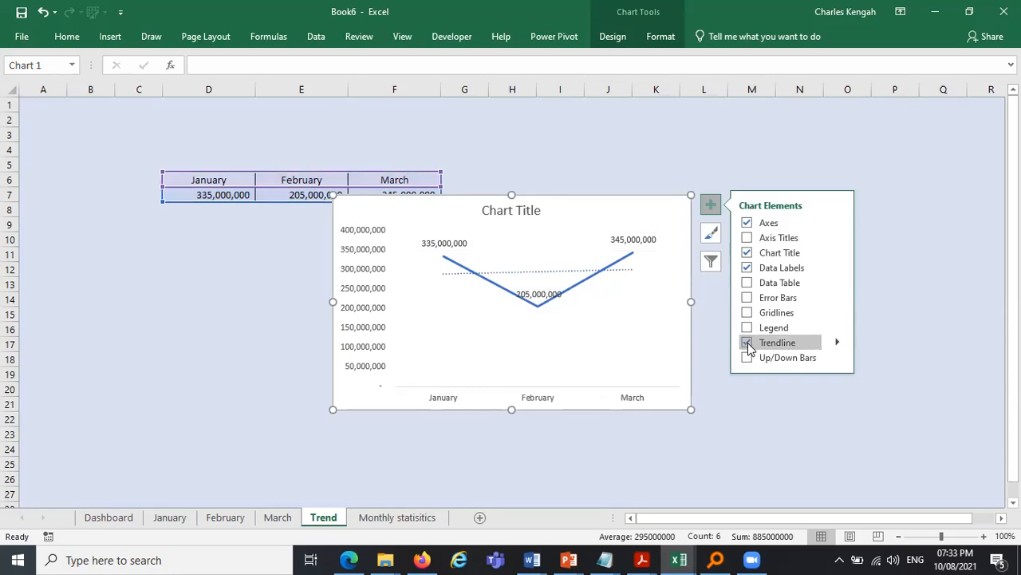
click(748, 342)
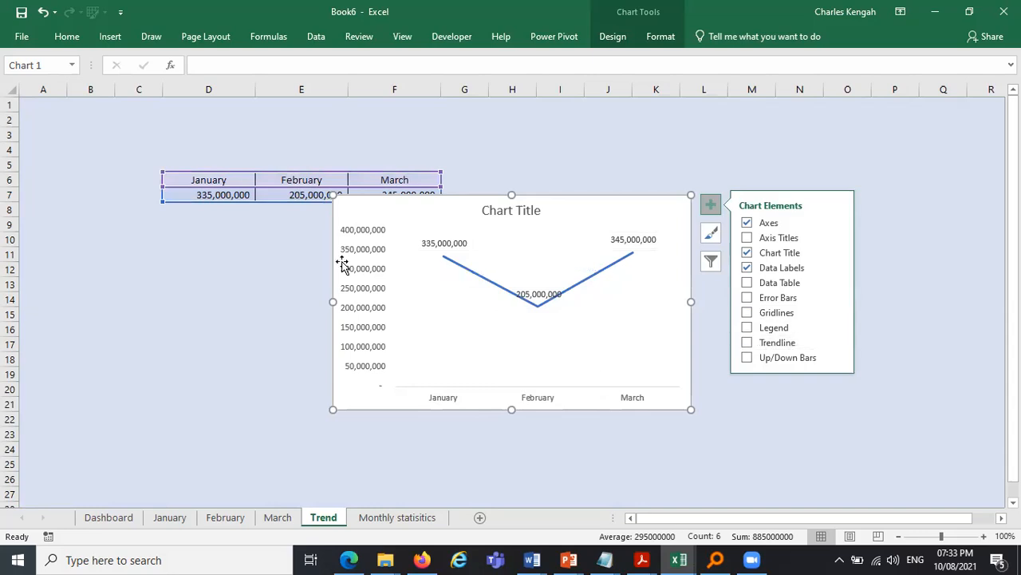
- Delete the chart's vertical axis and move the chart below the table
click(369, 262)
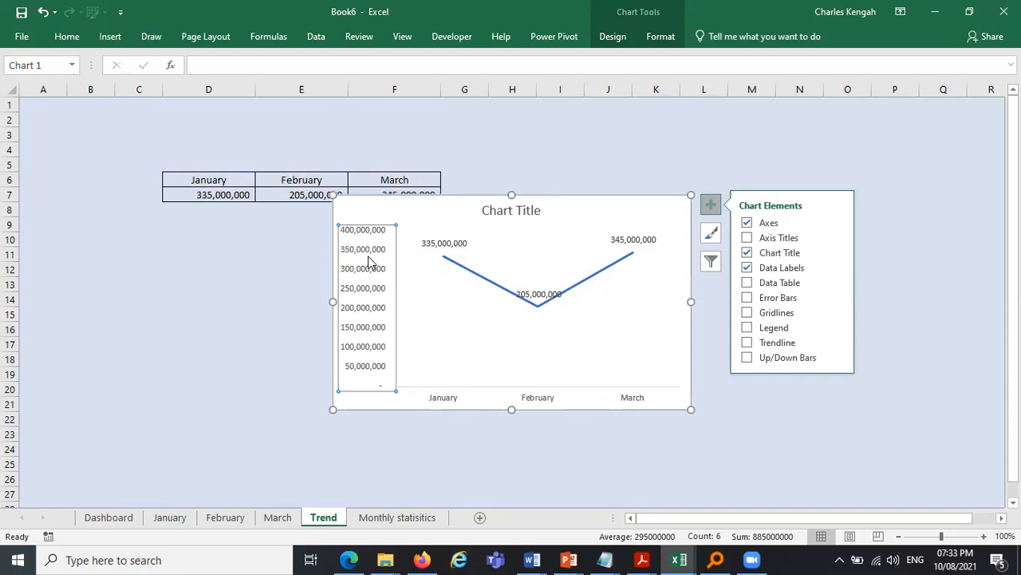
key(Delete)
drag(258, 206, 439, 199)
drag(383, 213, 287, 219)
- Retitle the chart "Monthly expenditure"
double_click(297, 227)
double_click(296, 224)
key(ctrl+a)
text(Monthly ex)
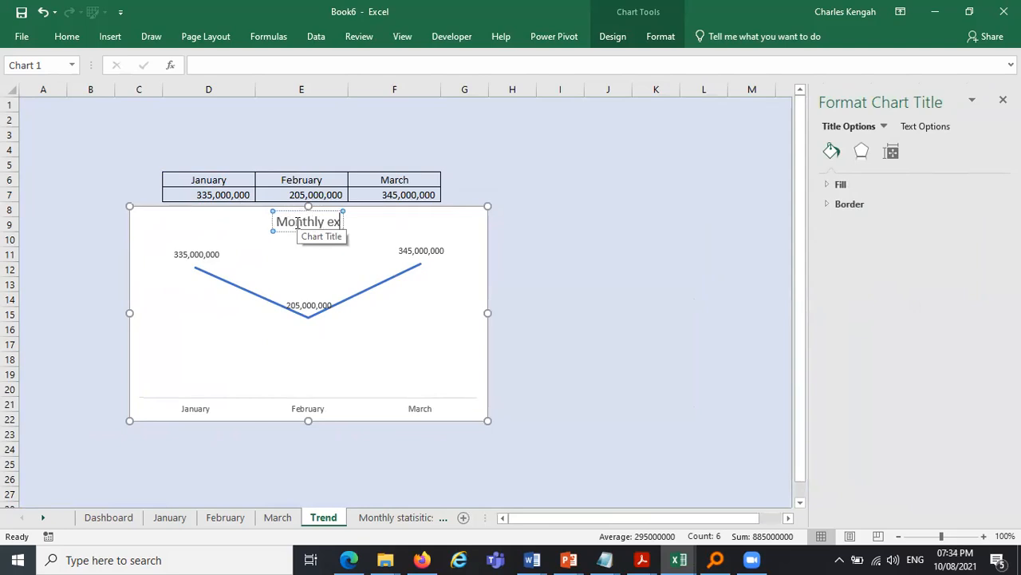
text(penditure)
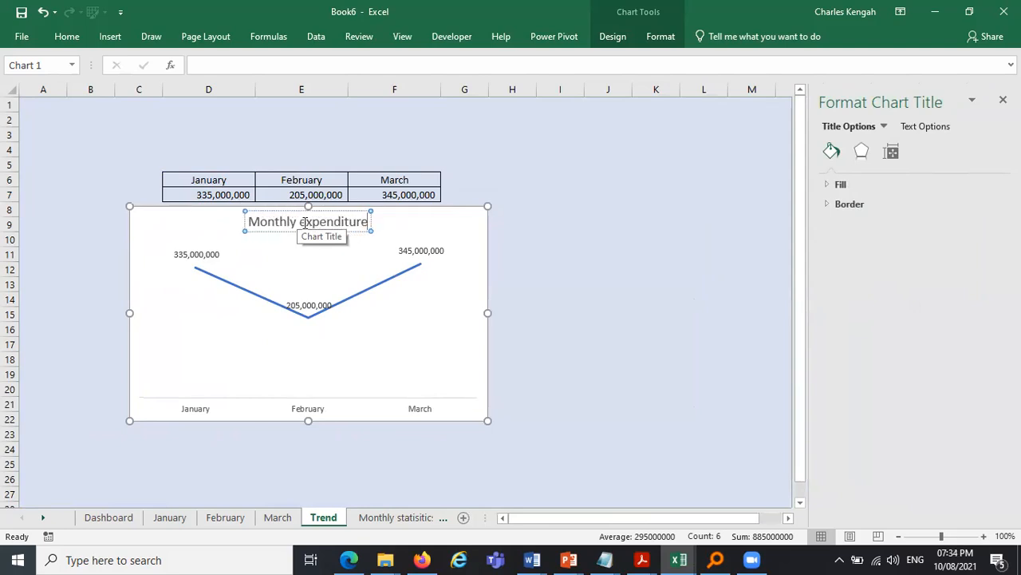
click(588, 235)
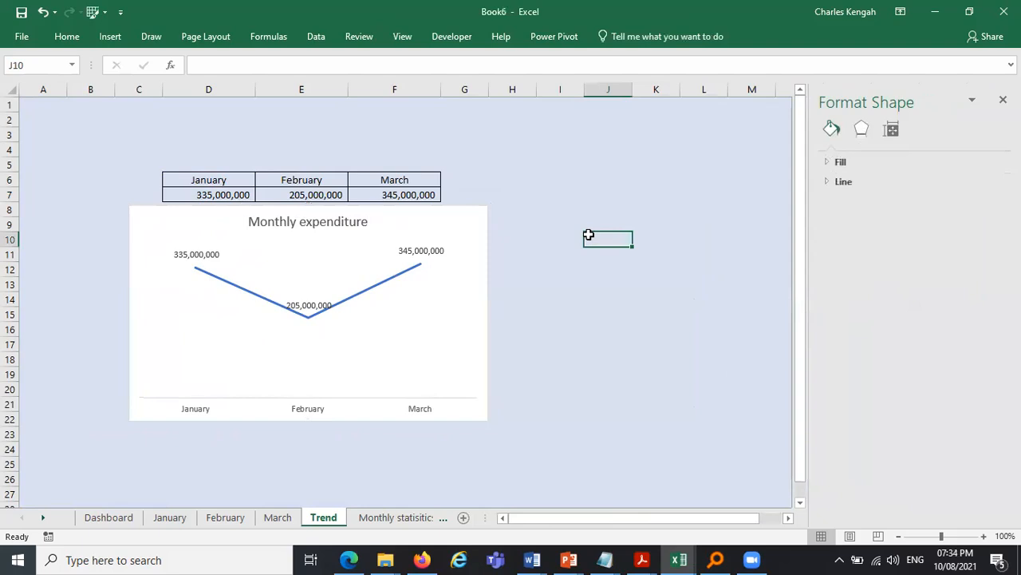
click(167, 517)
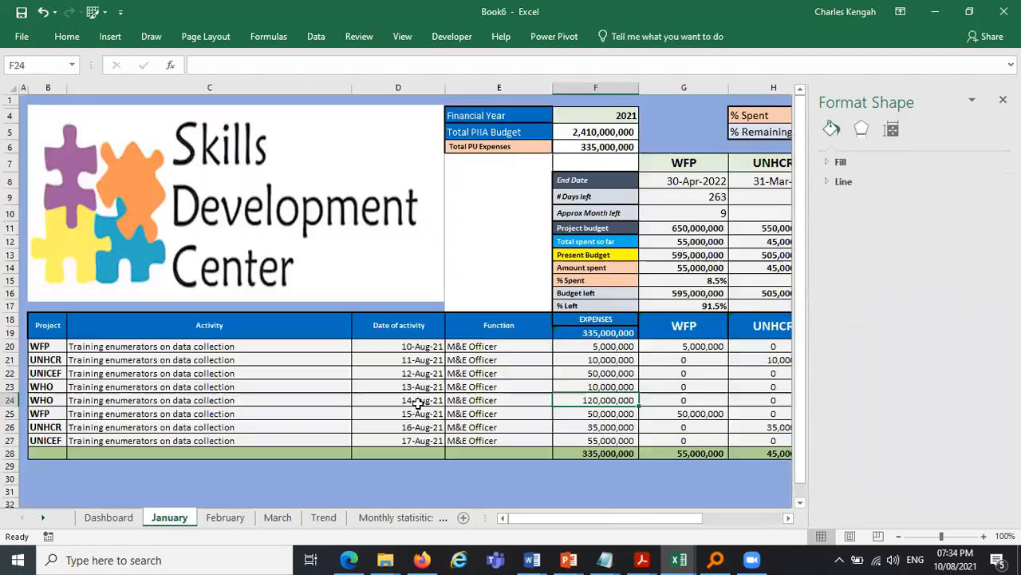
- Set the February sheet's 15-Aug-21 WFP expense to 300,000,000
click(595, 399)
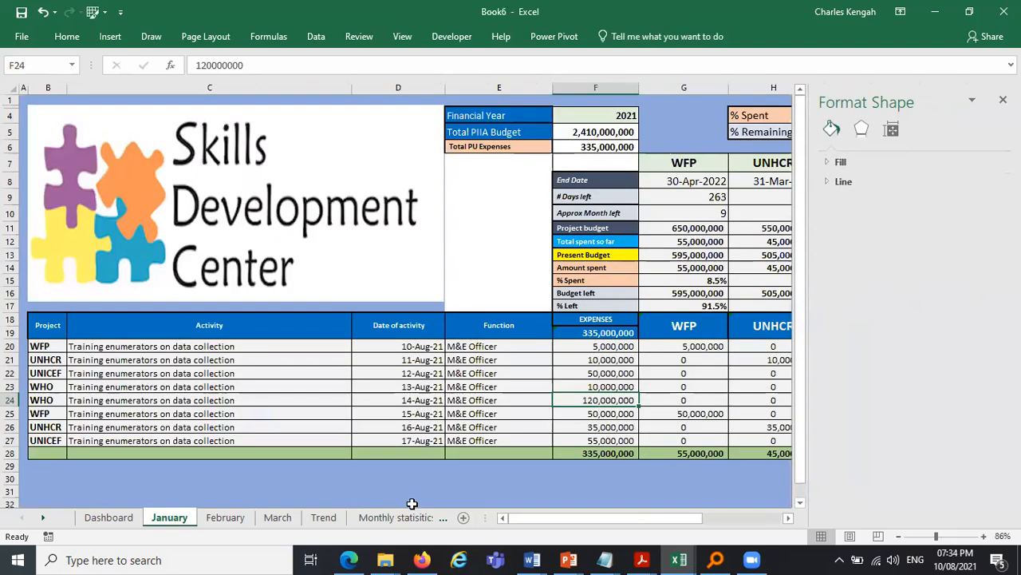
click(324, 517)
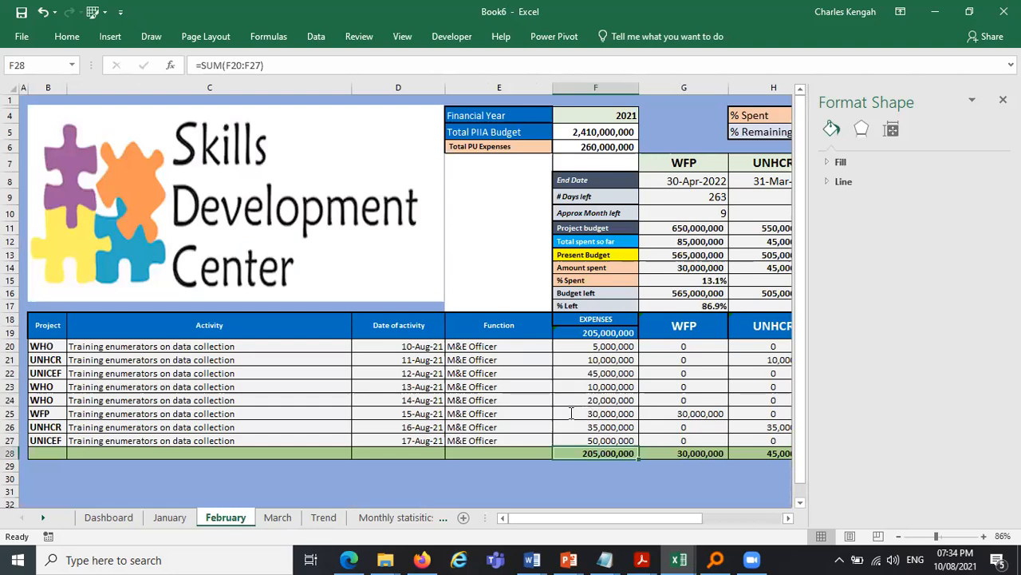
double_click(571, 413)
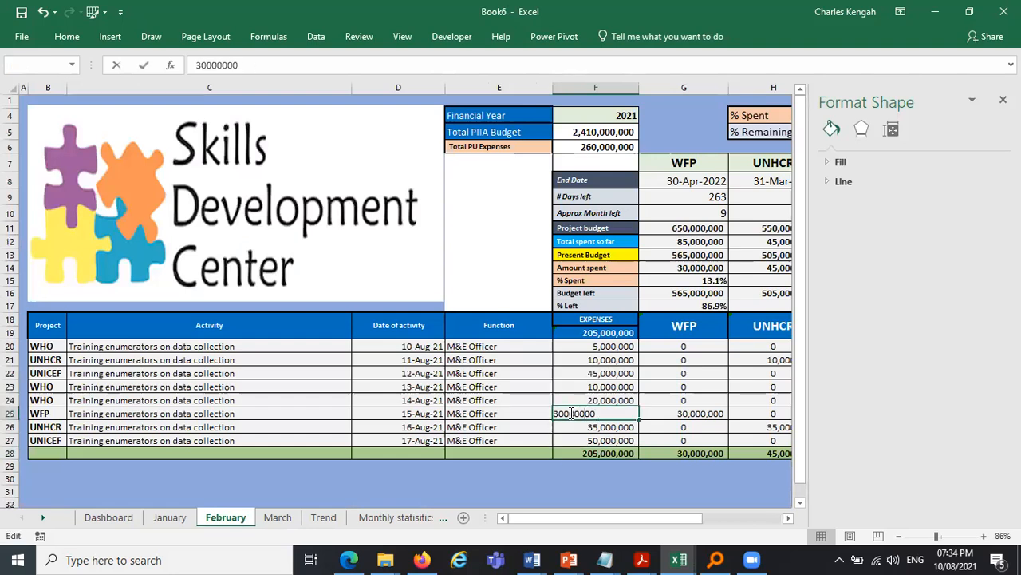
text(0)
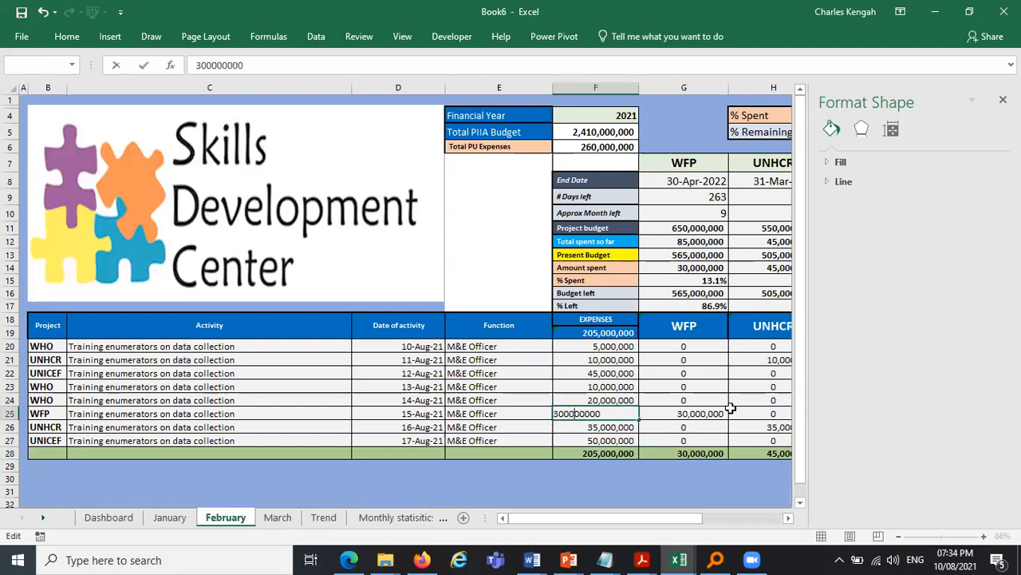
key(Return)
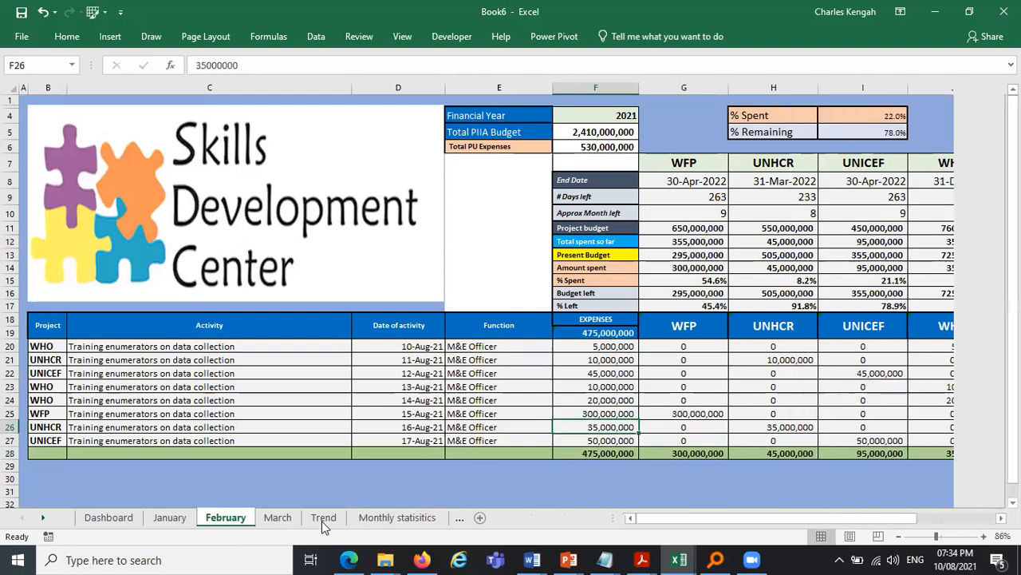
- Inspect the Monthly expenditure line chart on the Trend sheet
click(323, 518)
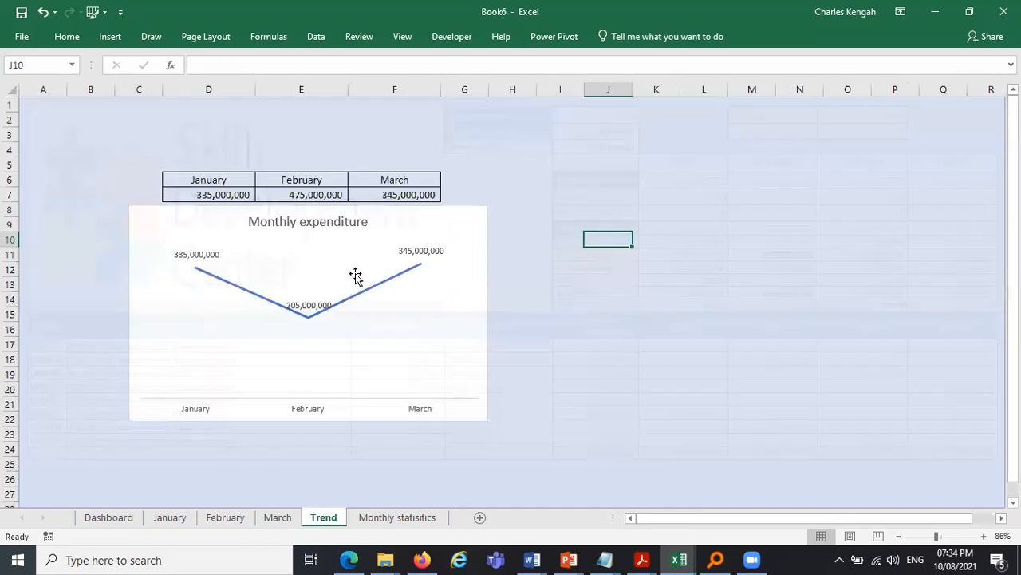
click(312, 250)
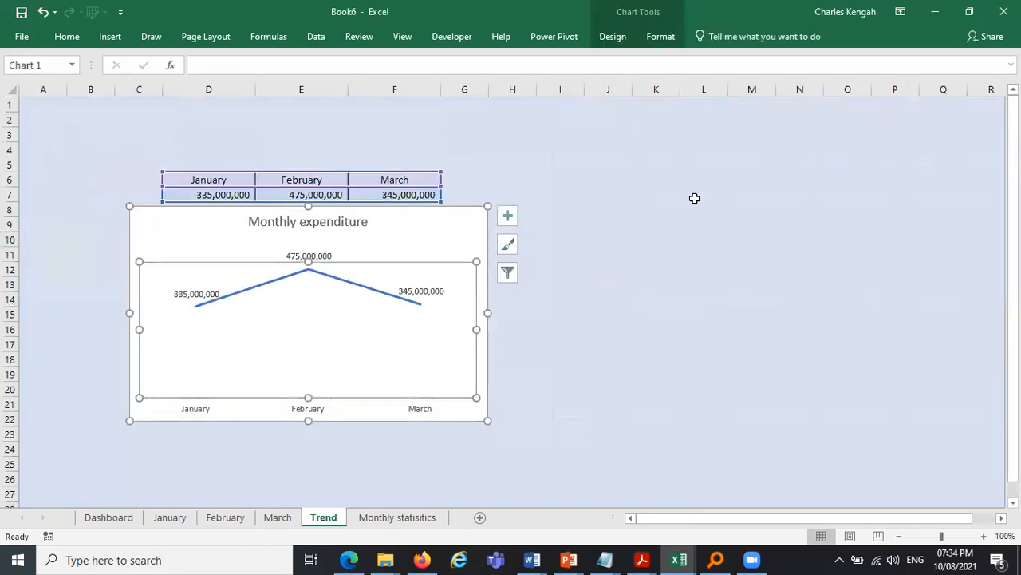
click(694, 198)
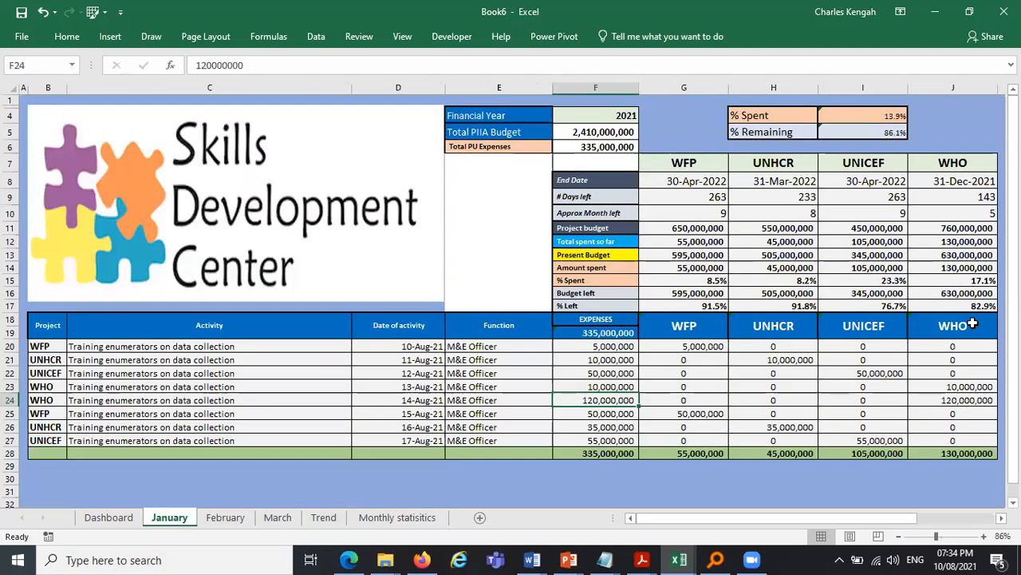
- Copy the WFP to WHO project headers from the January sheet and paste them at I6 on the Trend sheet
drag(684, 326, 973, 323)
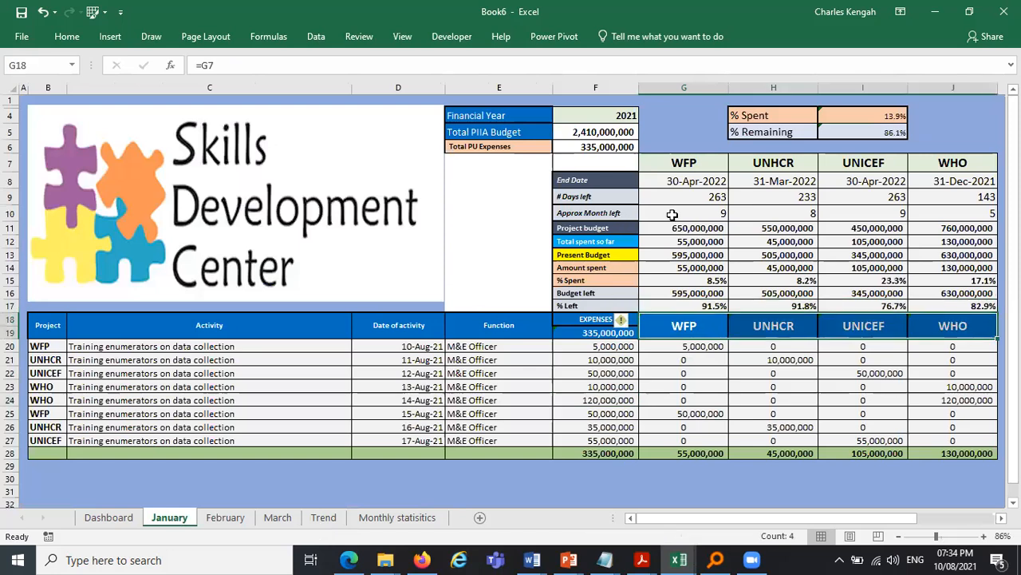
key(ctrl+c)
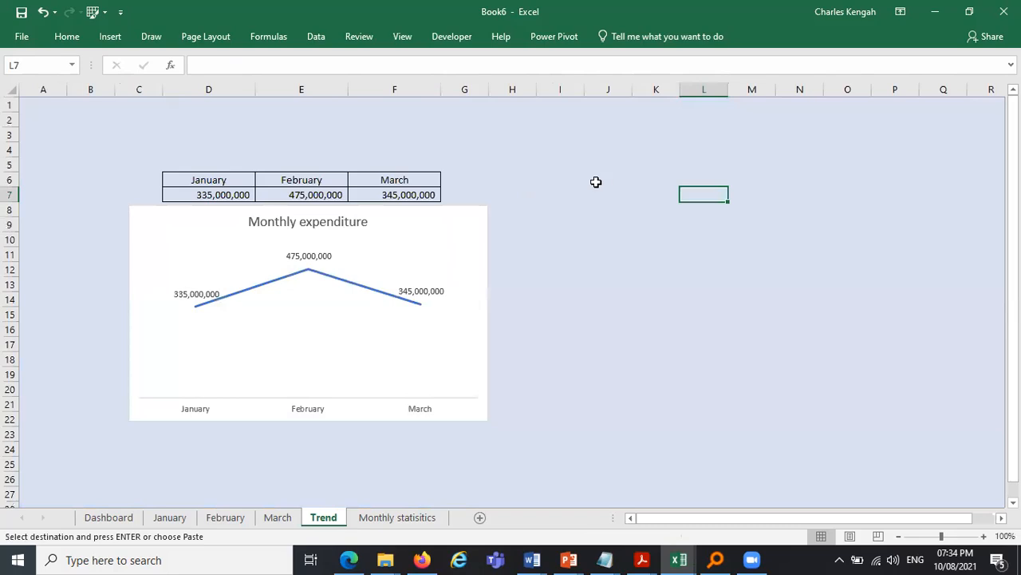
click(560, 180)
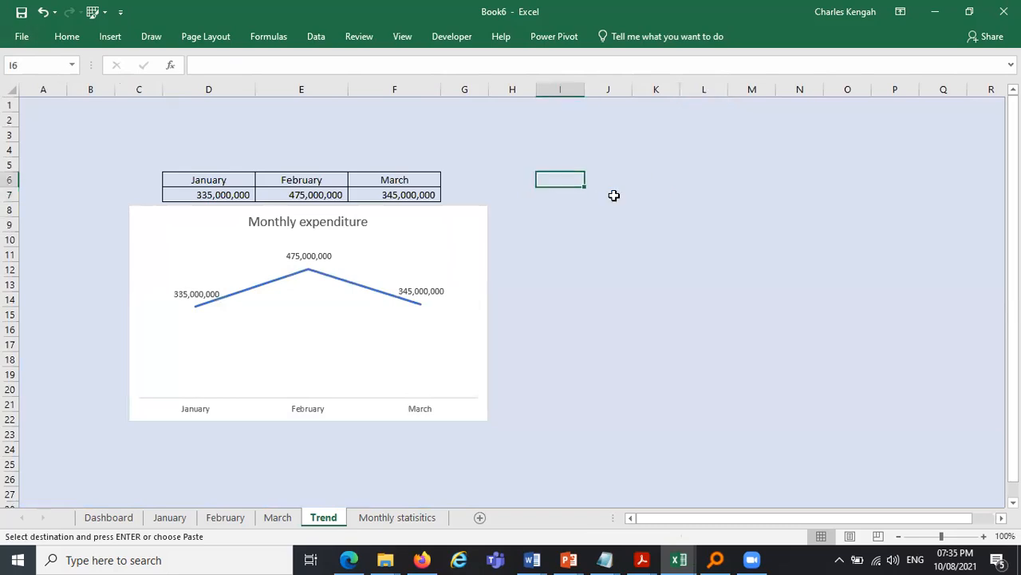
key(ctrl+v)
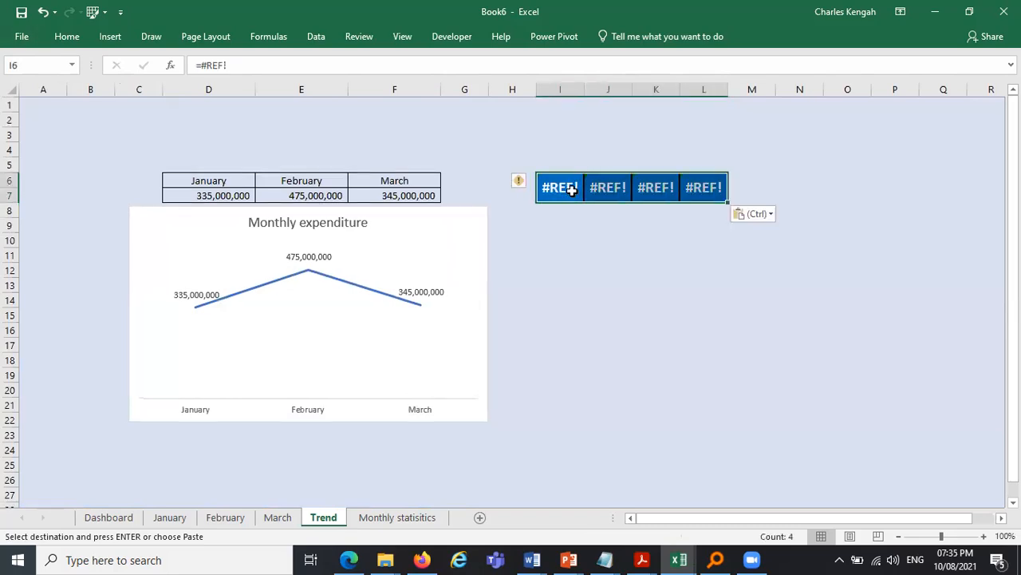
- Replace the pasted headers in I6:L6 with a formula linking to the January sheet's G18 project headers
click(572, 190)
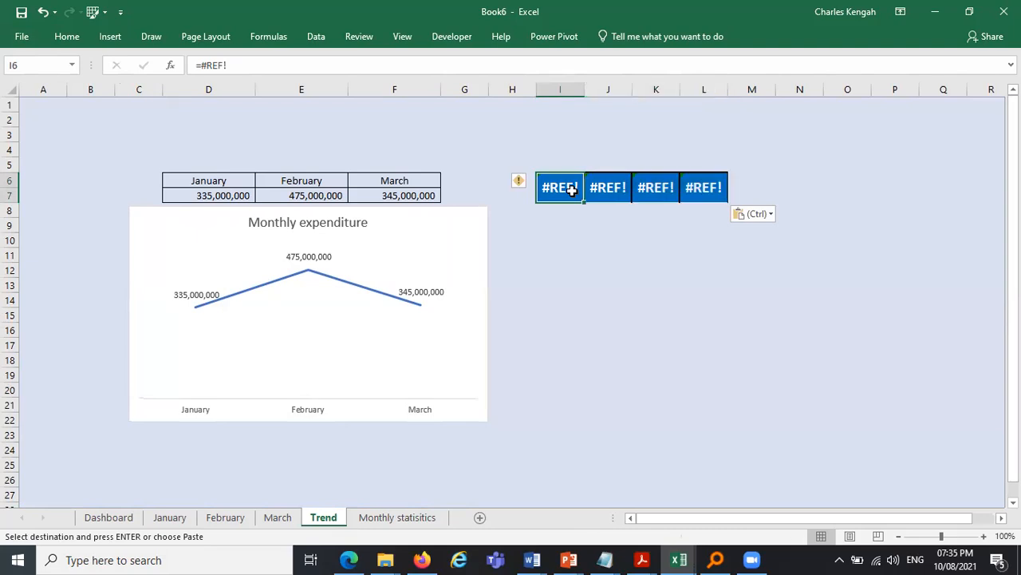
mouse_move(701, 180)
mouse_down()
mouse_move(533, 191)
mouse_move(777, 185)
mouse_move(709, 186)
mouse_up()
key(Delete)
text(=)
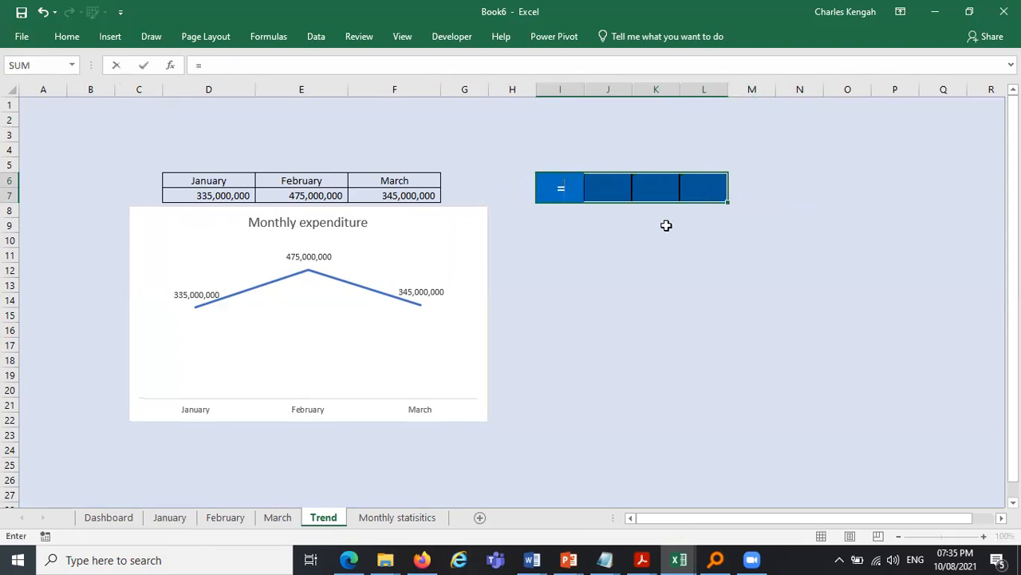
click(166, 519)
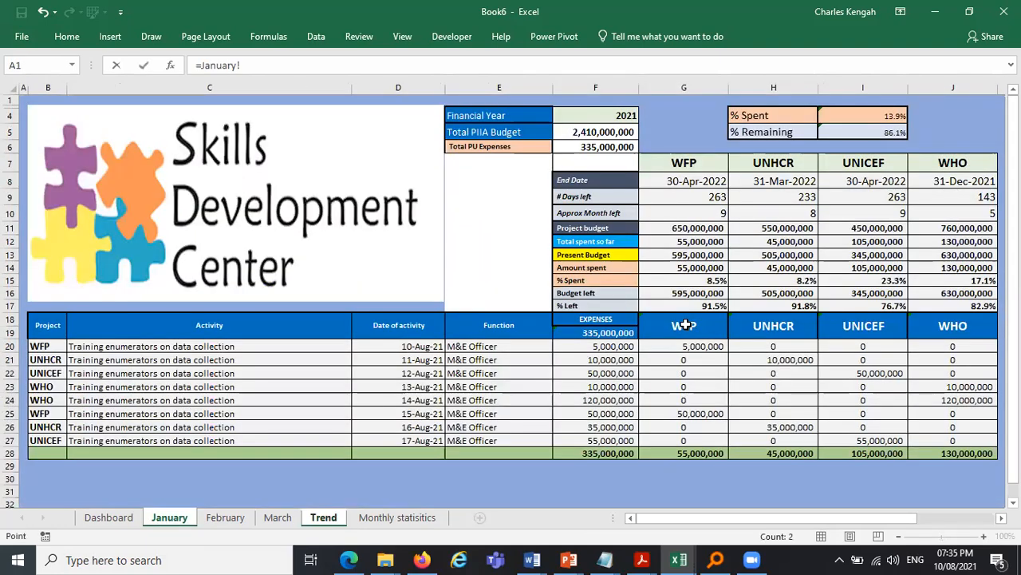
click(686, 324)
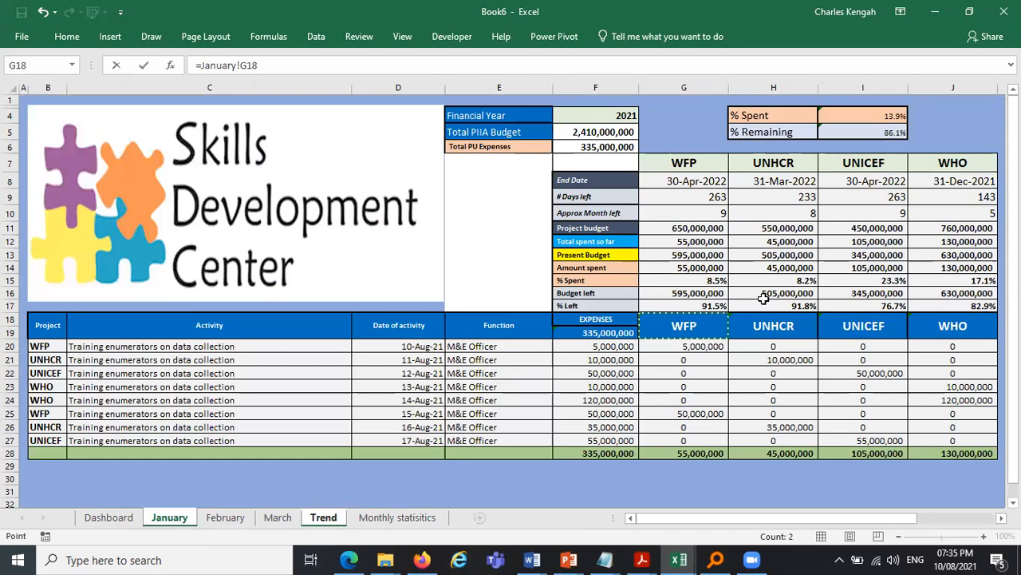
key(Return)
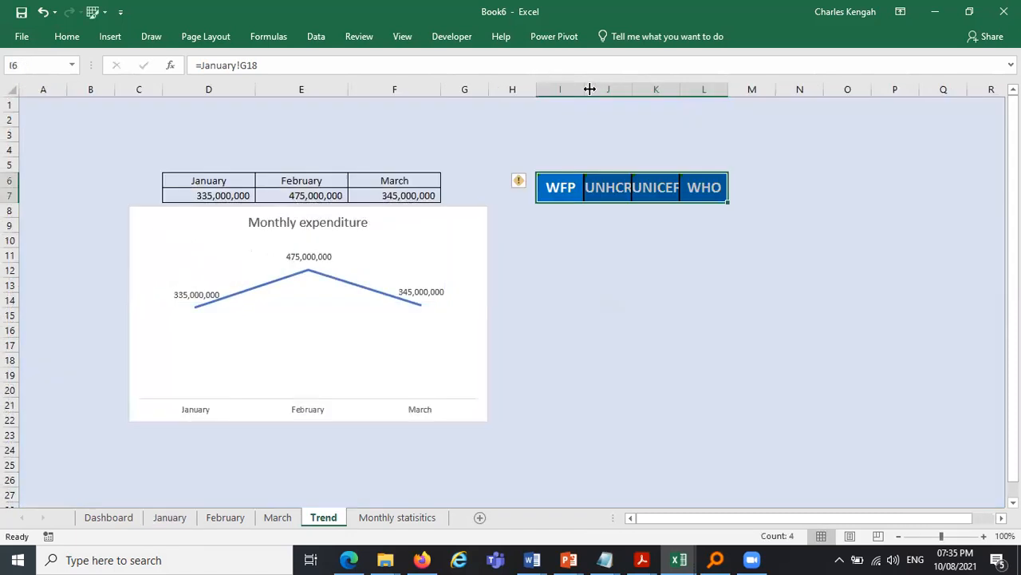
- Widen columns I to L so the project headers fit
click(752, 300)
drag(561, 89, 703, 90)
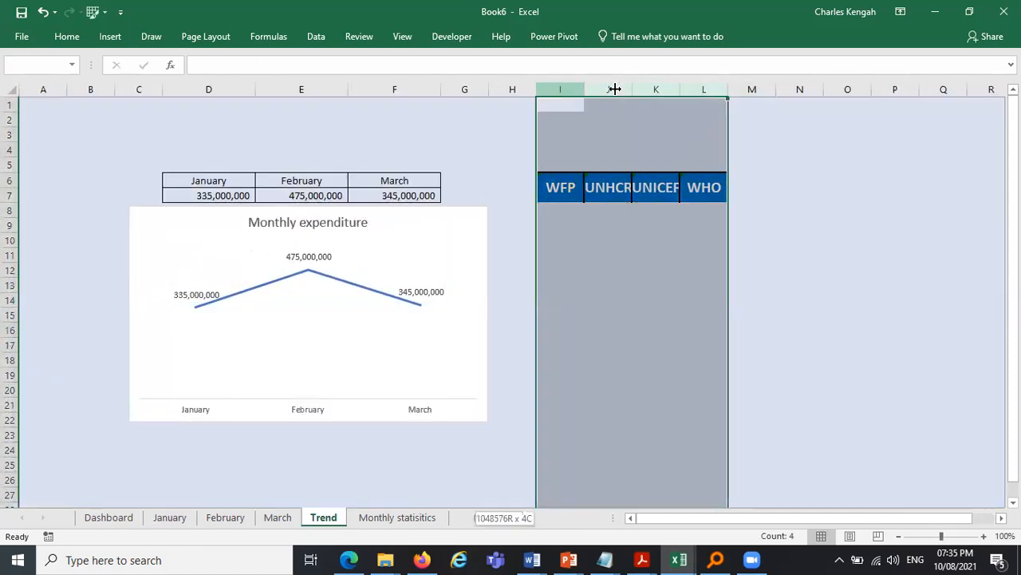
click(898, 206)
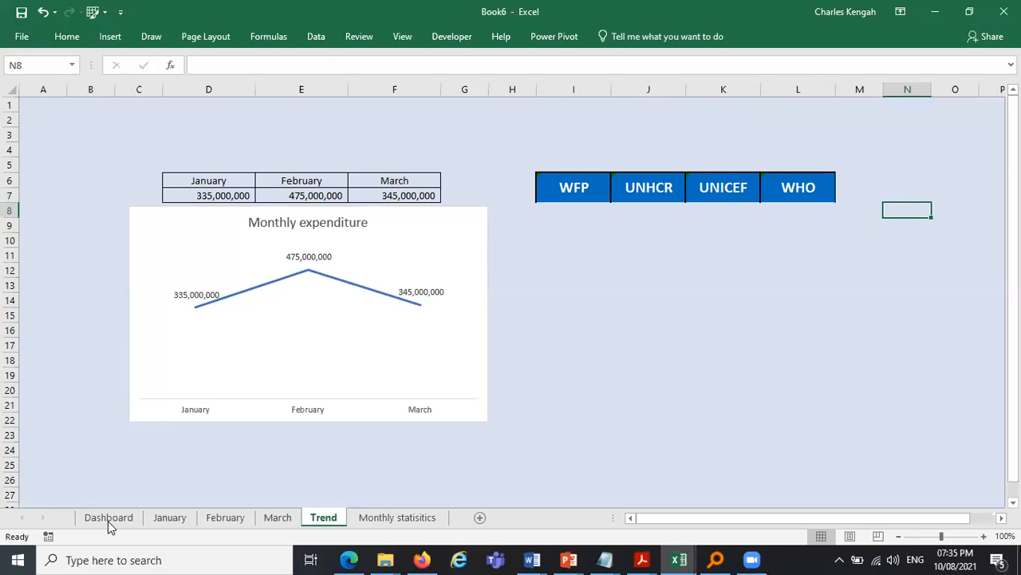
- On the Dashboard sheet, set the January project name in C4 to UNDP
click(109, 517)
click(184, 144)
text(un)
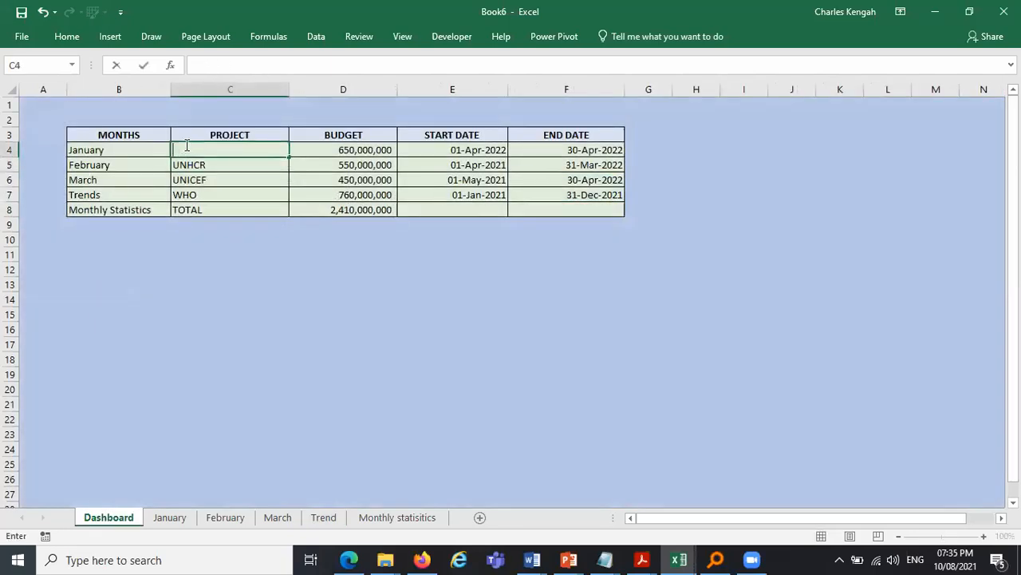
key(Caps_Lock)
text(UNDP)
click(279, 239)
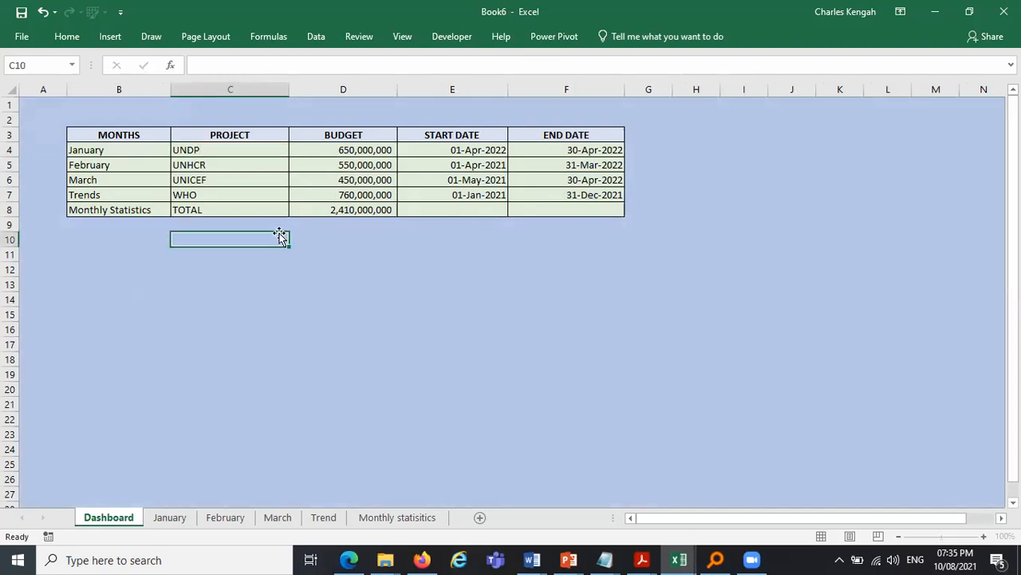
- Move the Monthly expenditure chart slightly to the left on the Trend sheet
click(324, 517)
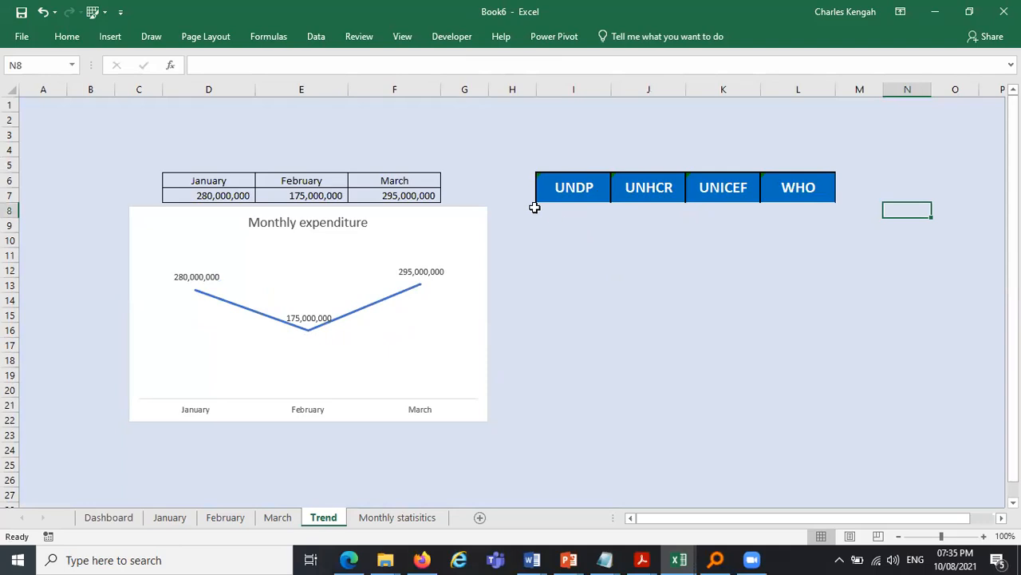
click(566, 188)
click(466, 231)
drag(479, 215, 430, 208)
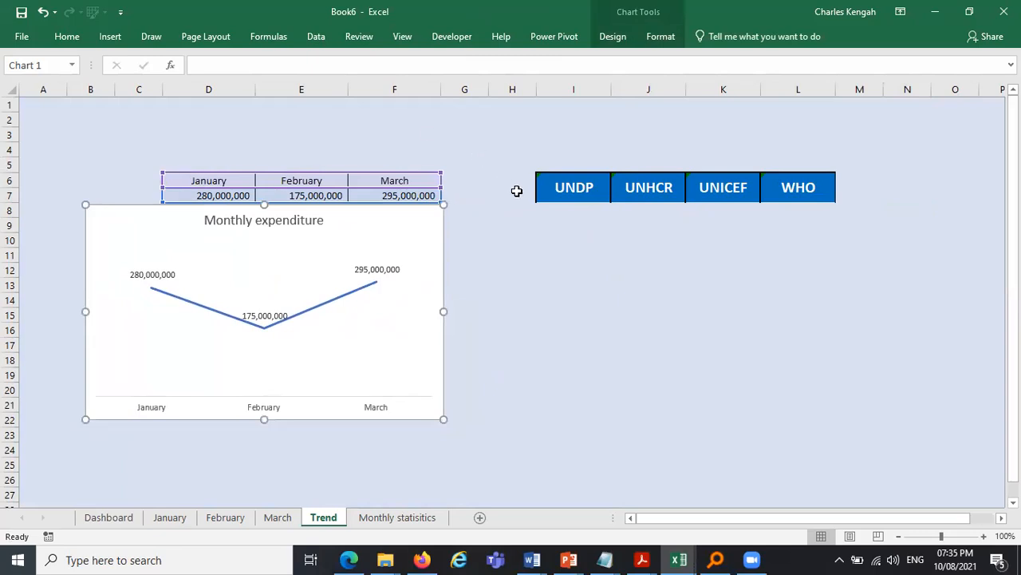
click(526, 192)
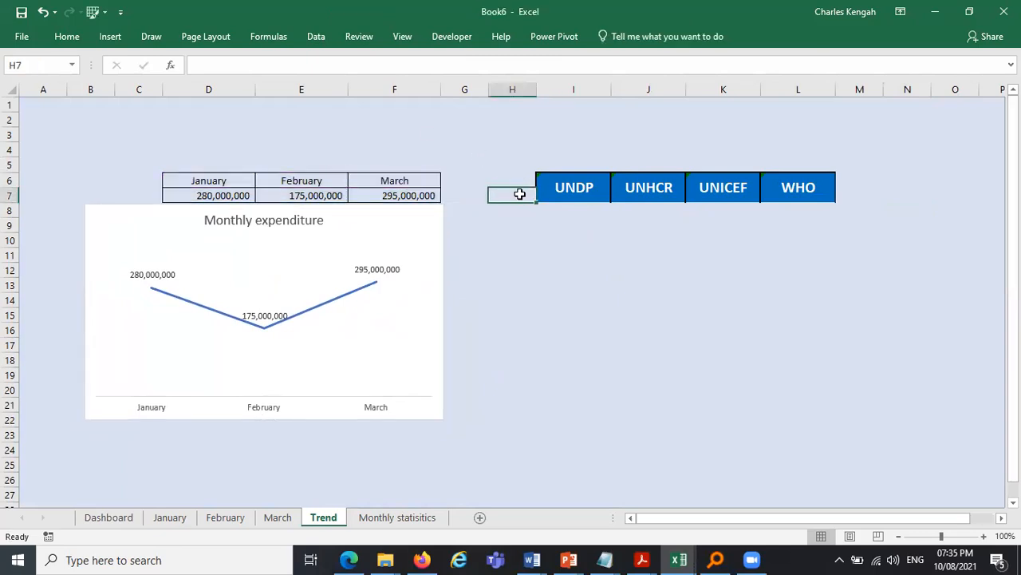
- Enter Months in H7 and copy the project header formatting onto it with Format Painter
text(mONTHS)
key(Return)
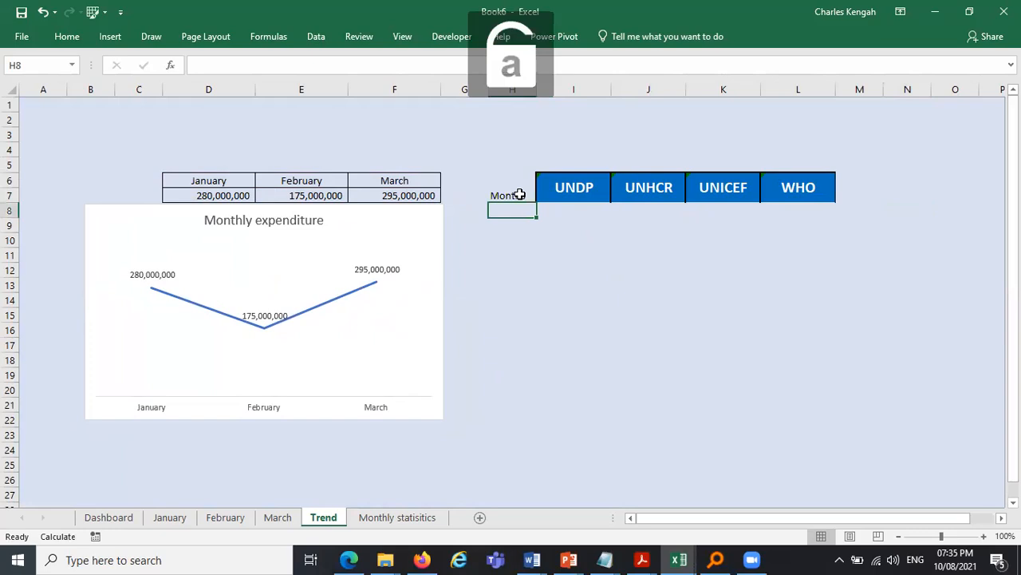
click(556, 179)
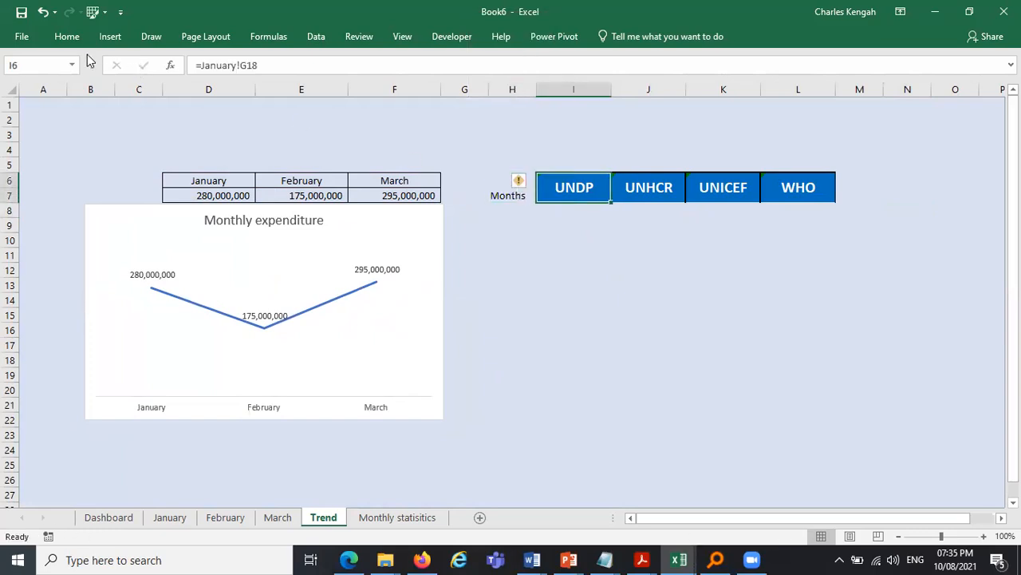
click(67, 36)
click(76, 92)
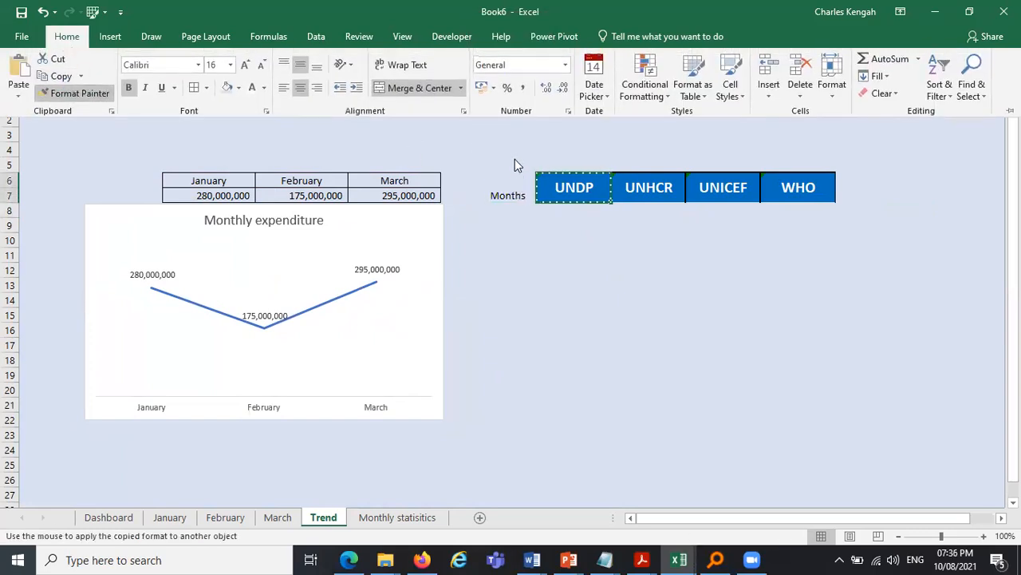
click(513, 195)
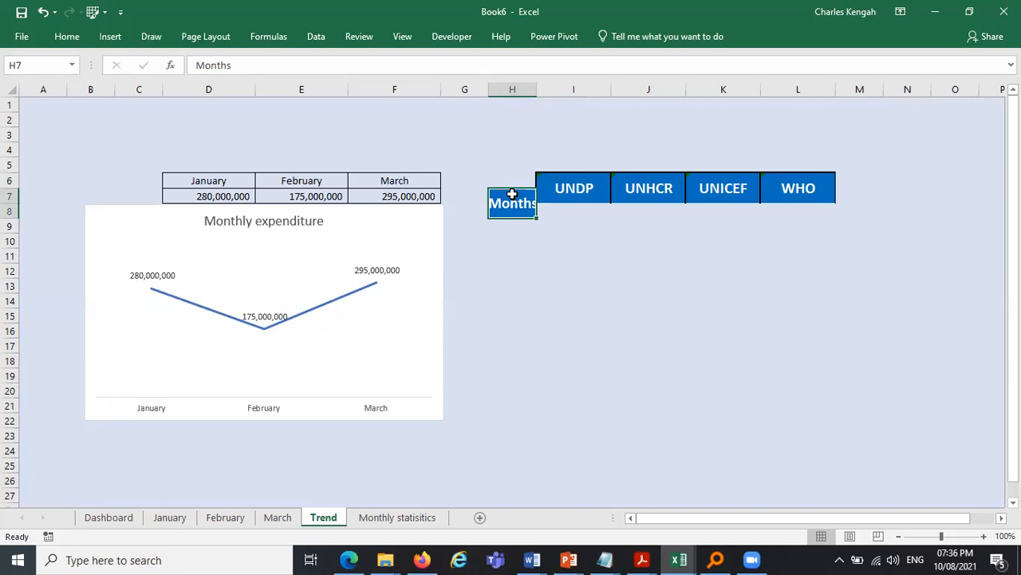
- Try to move the Months cell up into H6, then undo
drag(518, 192, 513, 172)
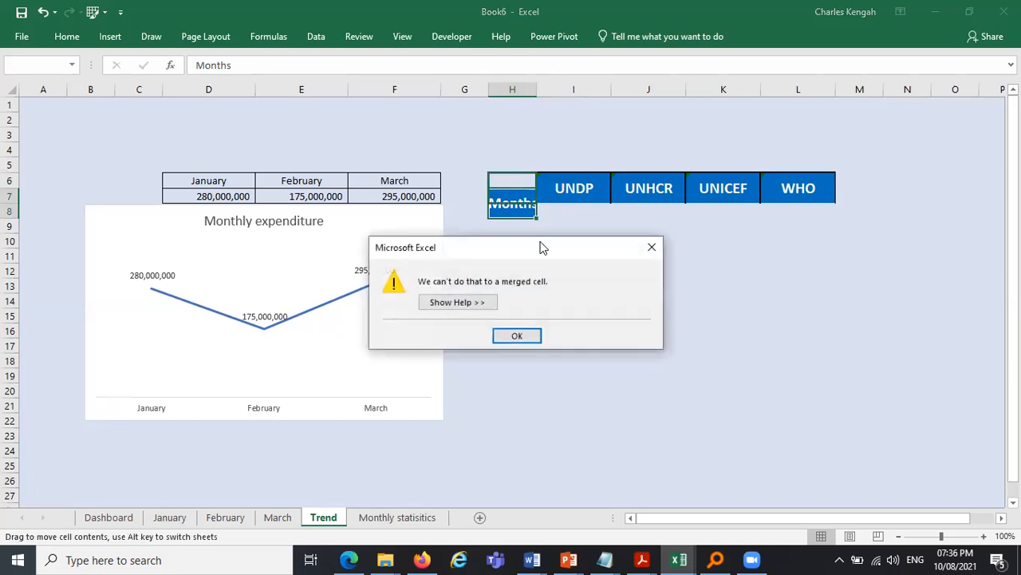
click(517, 335)
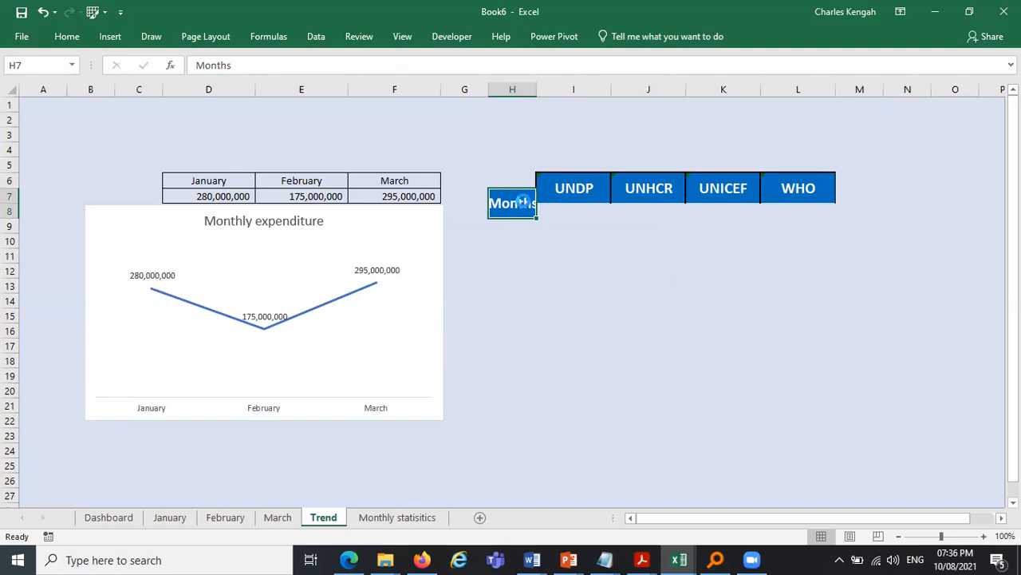
key(ctrl+z)
- Apply the project header formatting to H6 with Format Painter
click(561, 208)
click(561, 189)
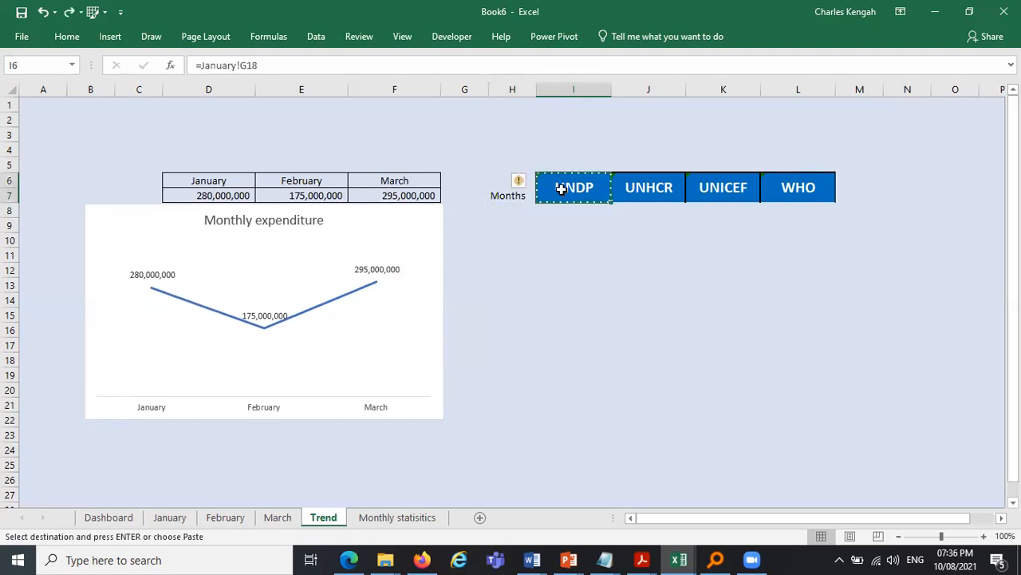
click(67, 36)
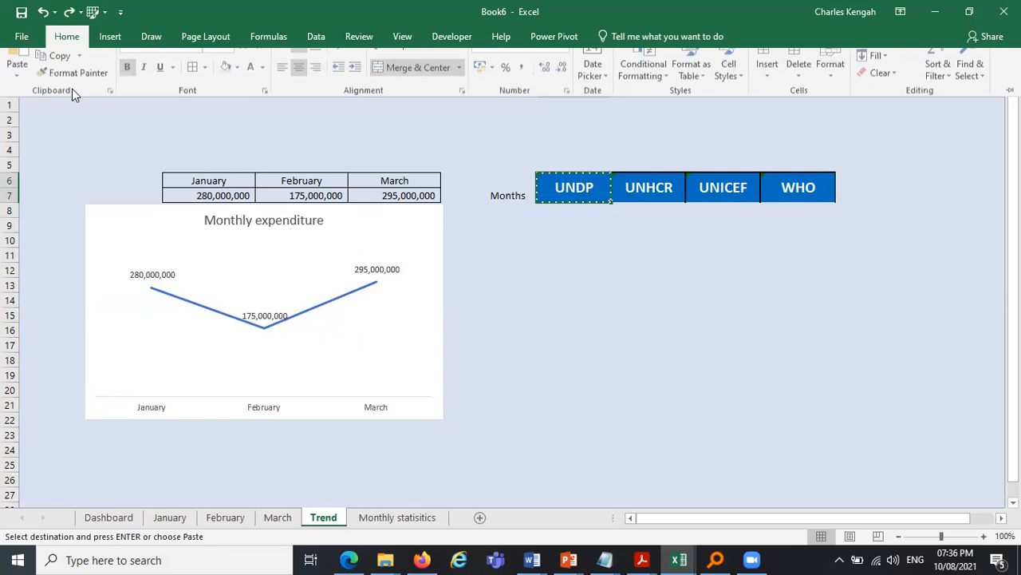
click(76, 95)
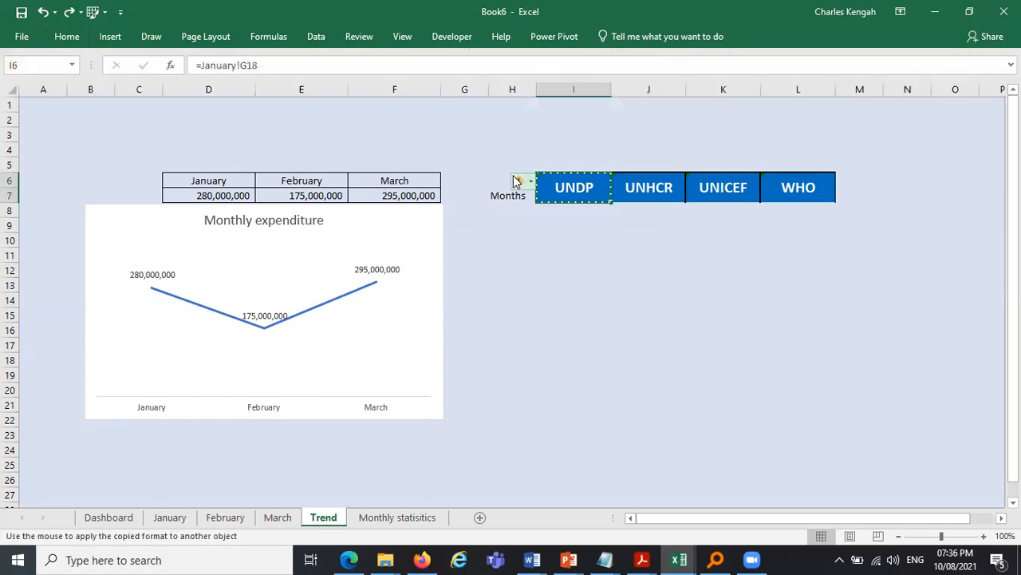
click(508, 181)
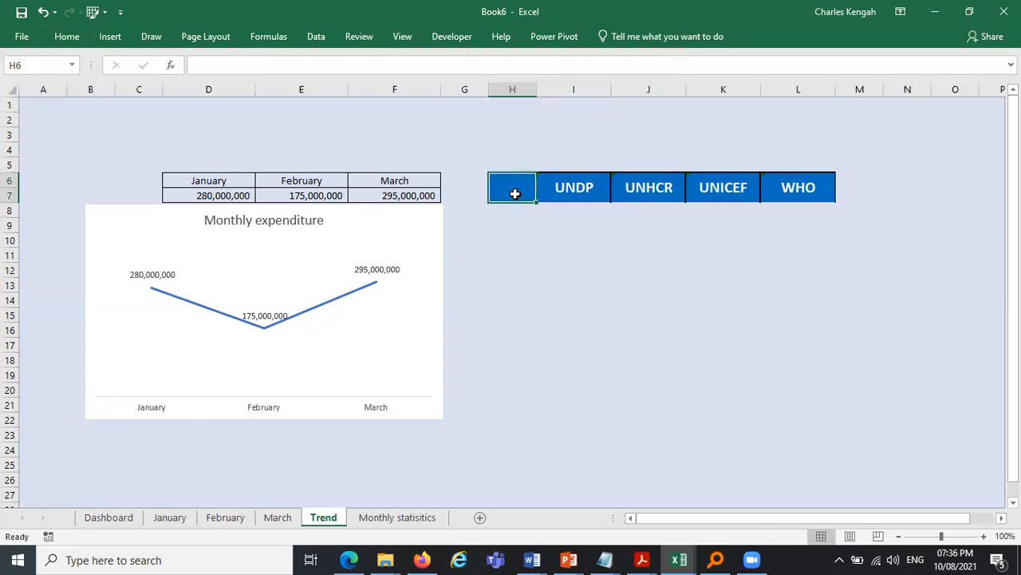
- Enter the header Months in H6 and widen column H
text(Montb)
key(BackSpace)
text(hs)
key(Return)
drag(537, 86, 569, 86)
- Enter the month name Januayr in H8 below the Months header
text(Januayr)
key(Return)
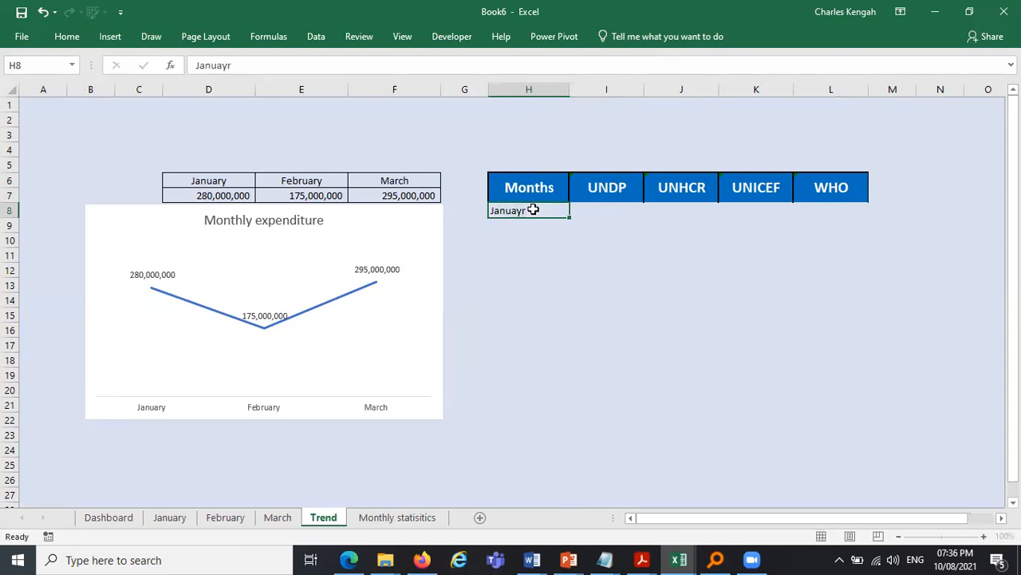
- Re-enter January in H8 and fill the month series down to March in H10
click(534, 210)
text(J)
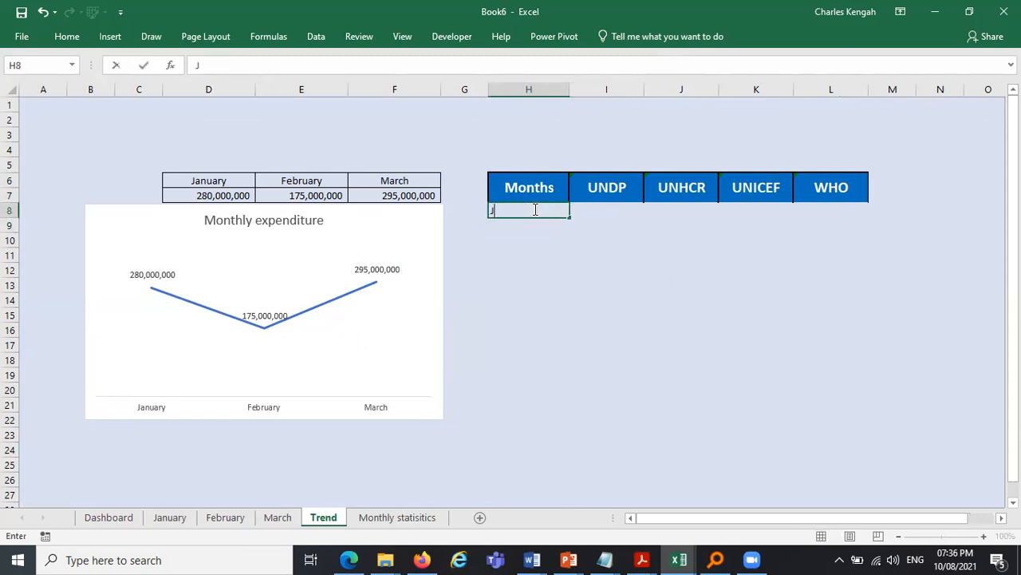
key(Return)
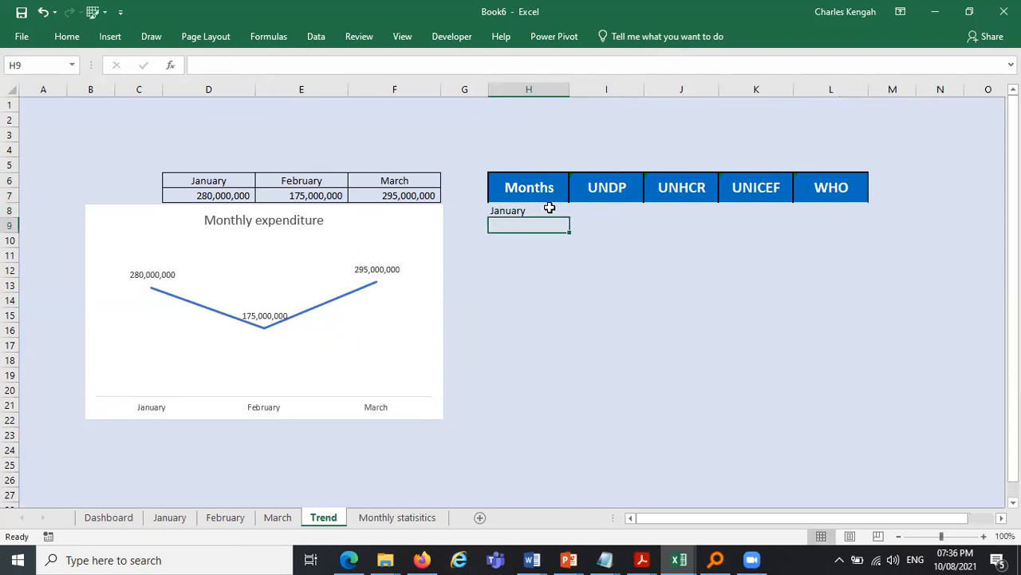
click(565, 213)
drag(572, 254, 572, 244)
- Apply all borders to the table body H8:L10
drag(543, 210, 831, 247)
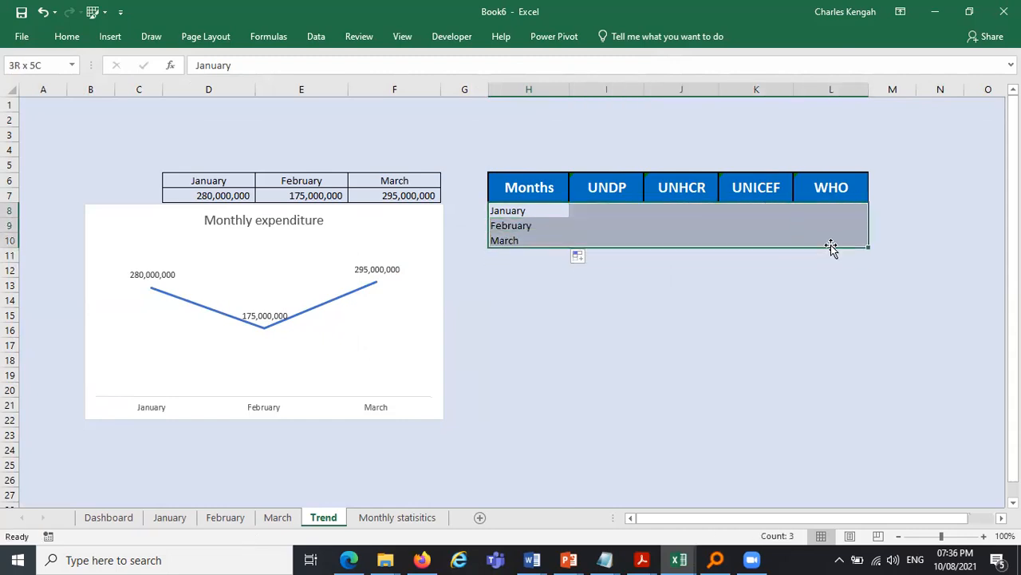
click(67, 37)
click(198, 91)
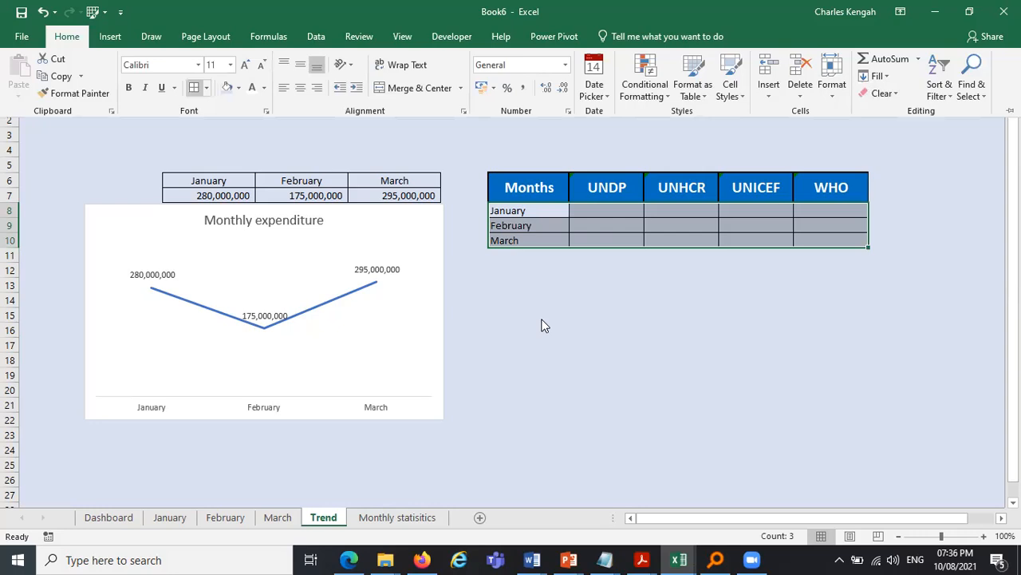
click(542, 318)
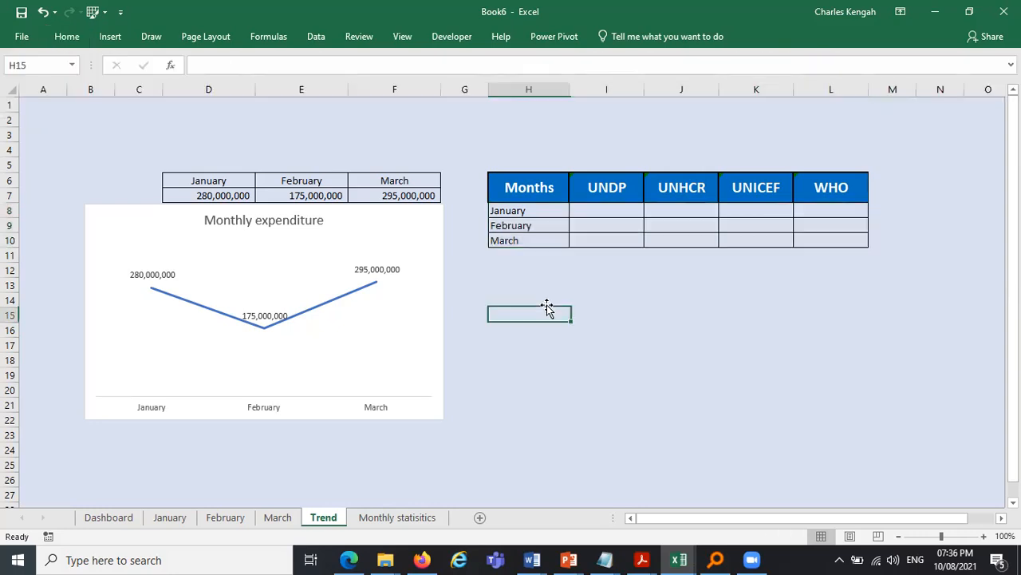
- Link the first project's cells I8:I10 to the G28 totals of the January, February and March sheets
click(601, 214)
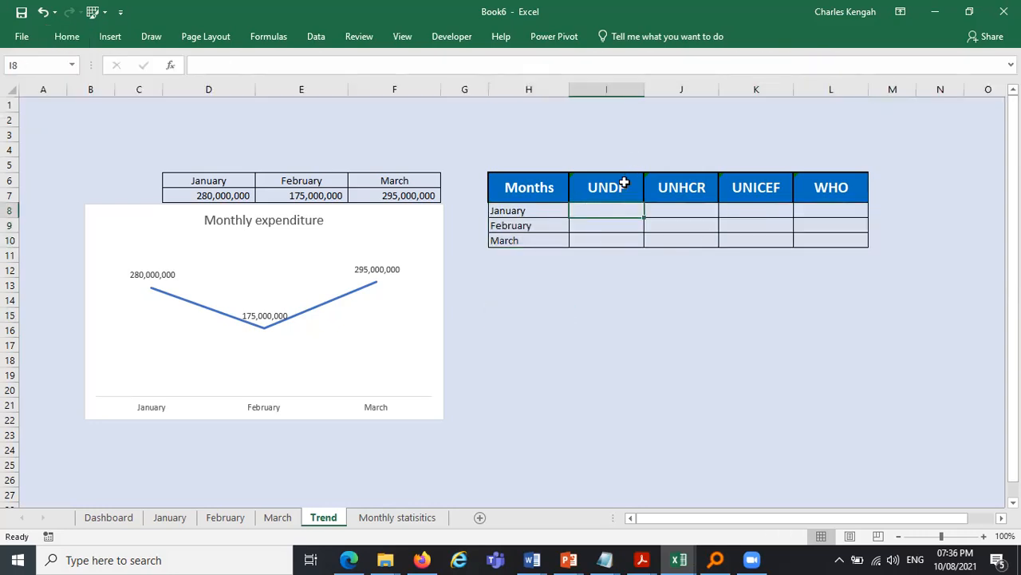
text(=)
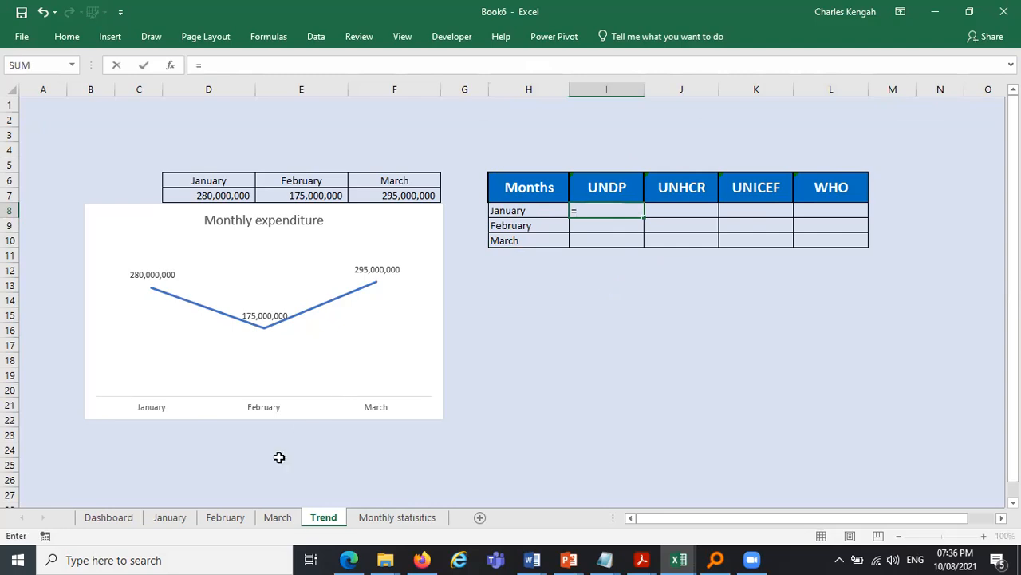
click(181, 518)
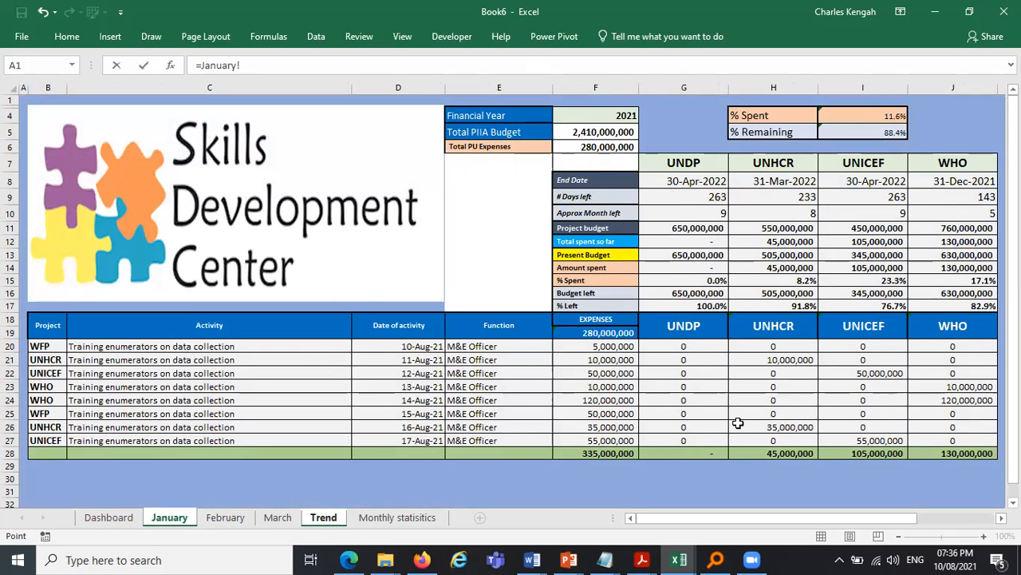
click(690, 453)
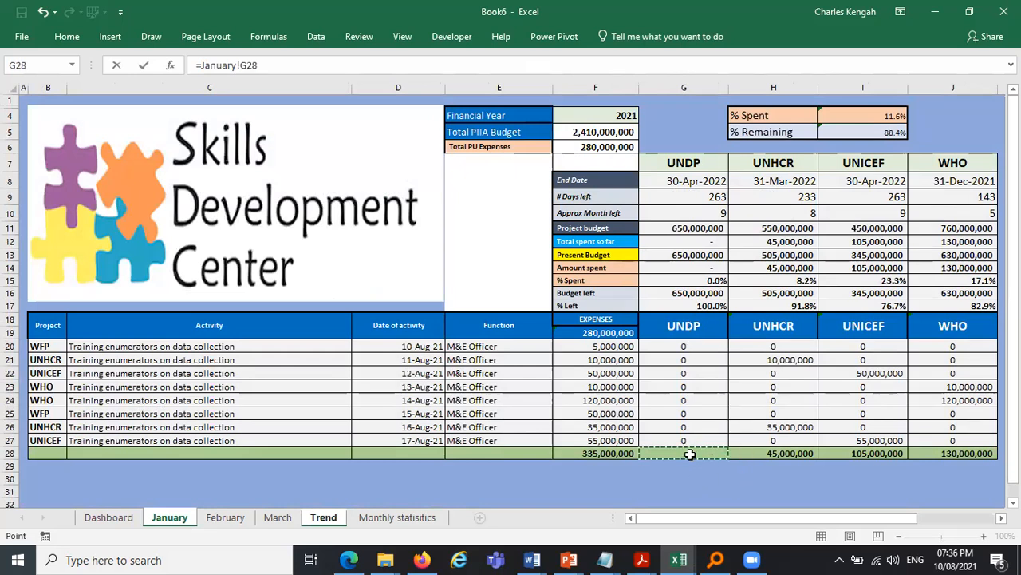
key(Return)
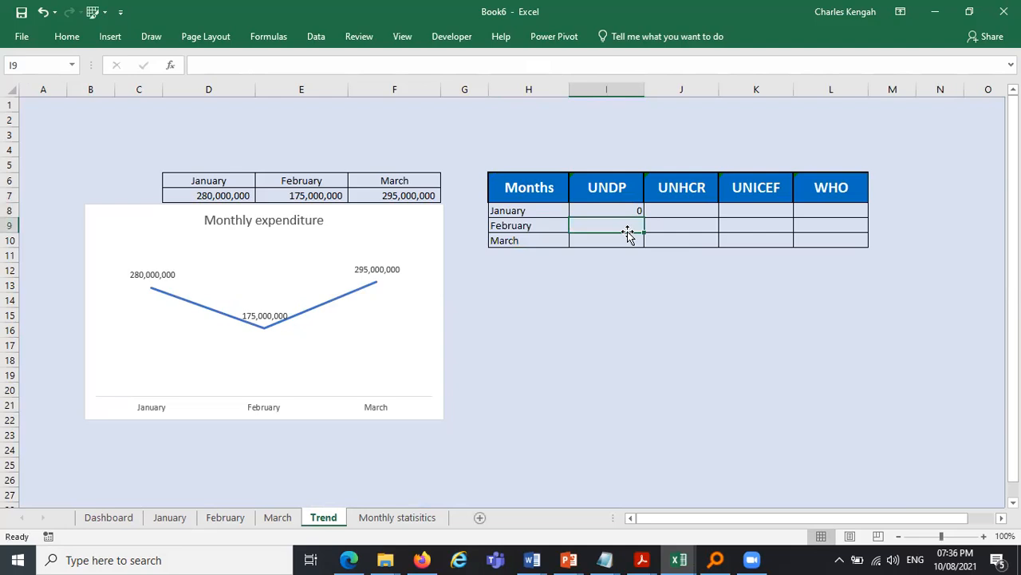
text(=)
click(229, 517)
click(713, 455)
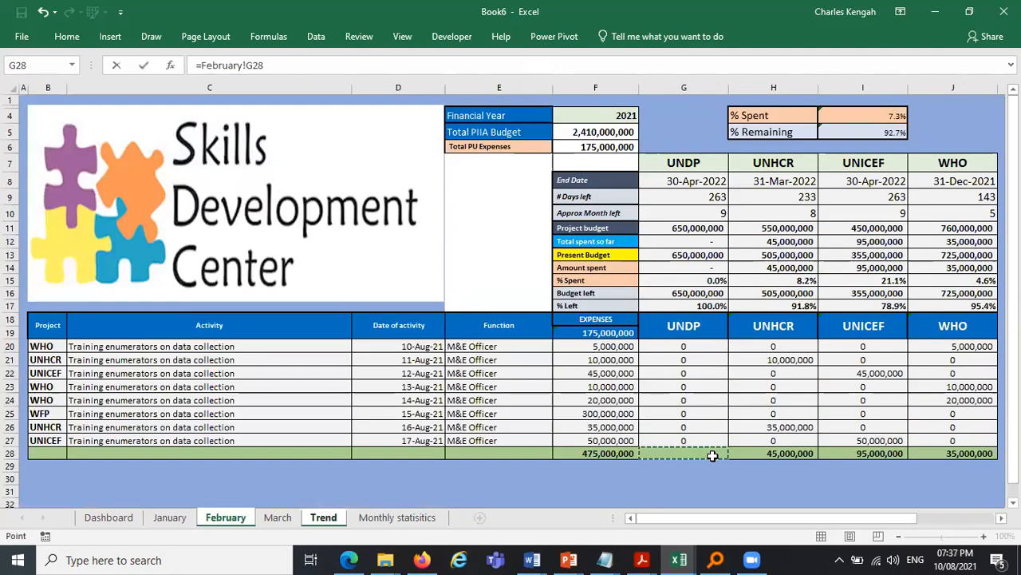
key(Return)
text(=)
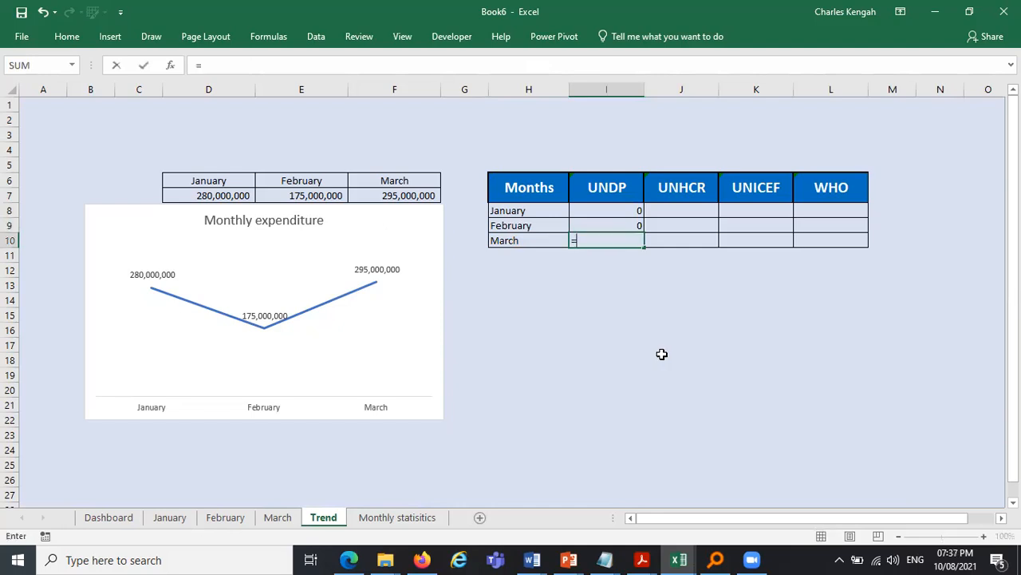
click(274, 519)
click(708, 452)
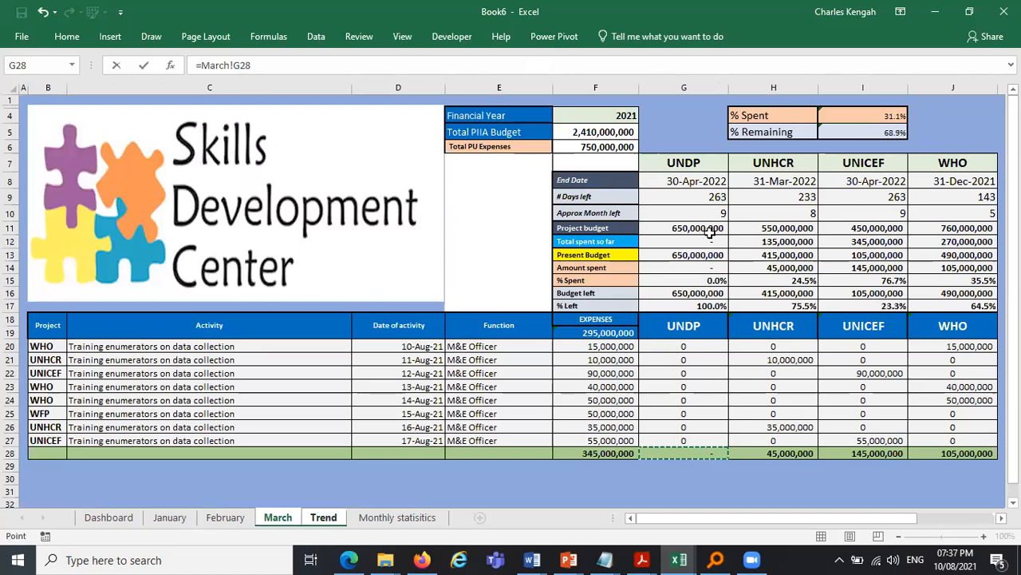
key(Return)
- Change the first project name in Dashboard cell C4 to WFP
click(108, 518)
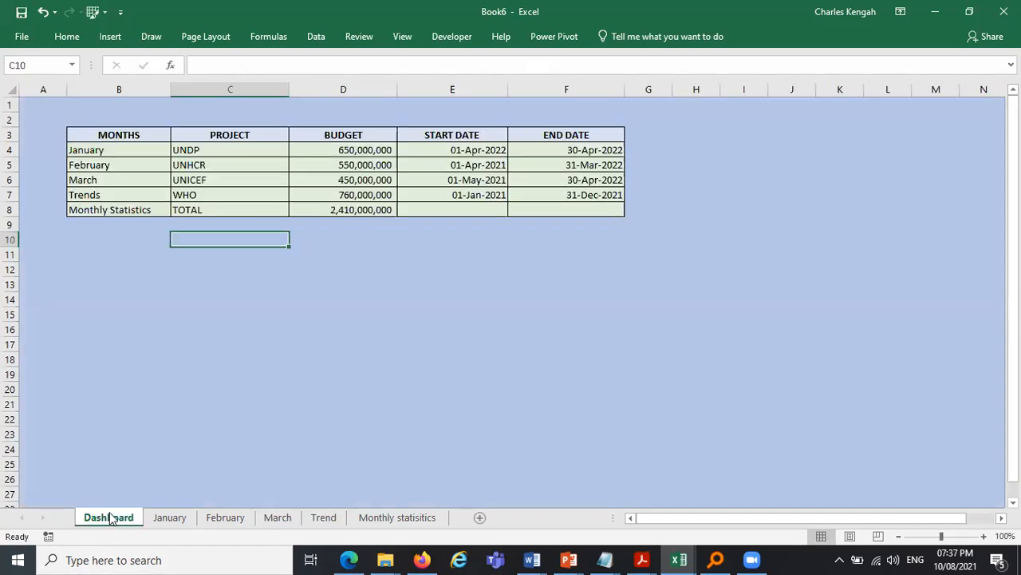
click(226, 151)
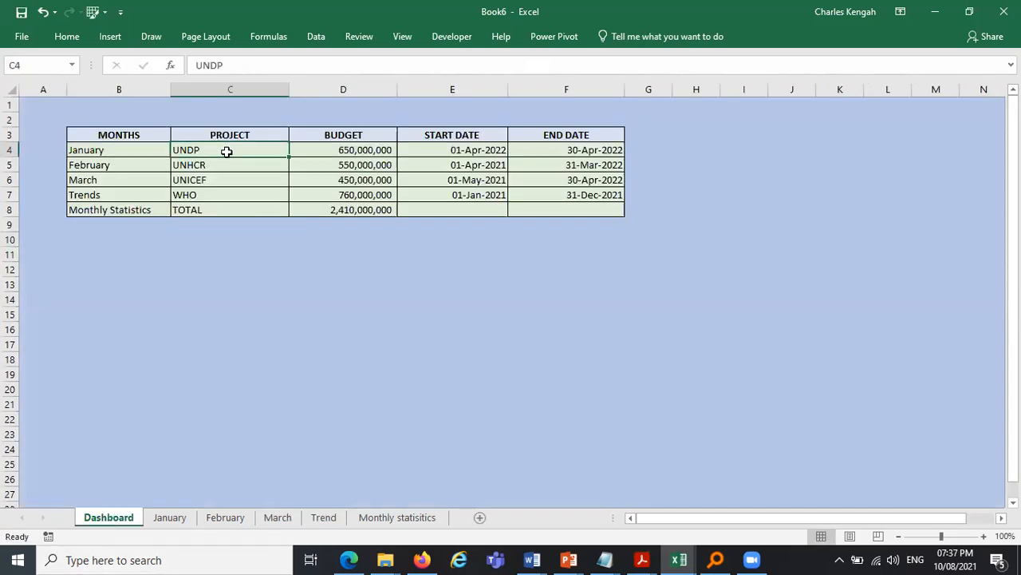
key(Caps_Lock)
text(WHO)
text(WFP)
key(Return)
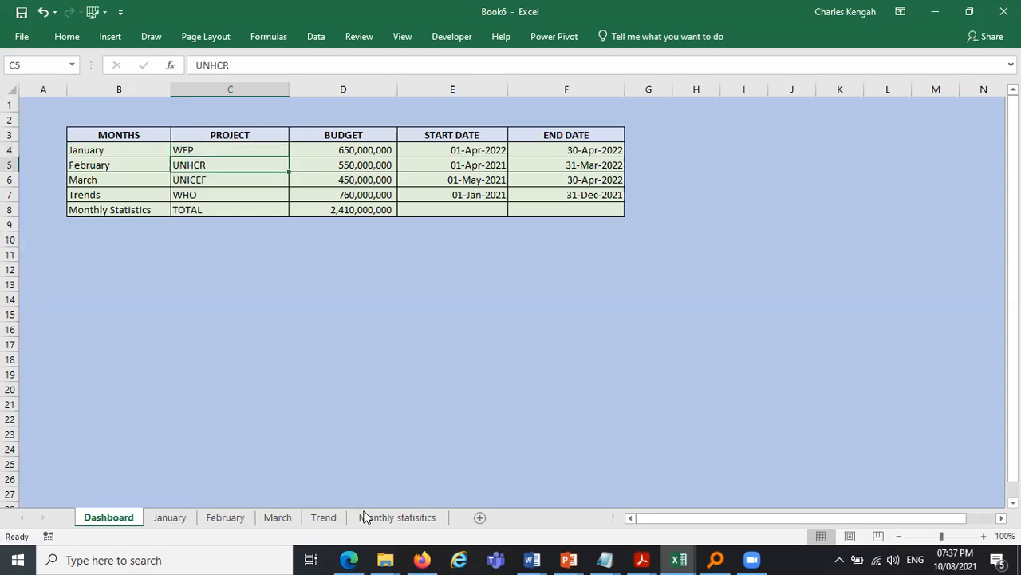
- Copy the thousands-separator number format from E7 onto the WFP totals I8:I10 with Format Painter
click(331, 519)
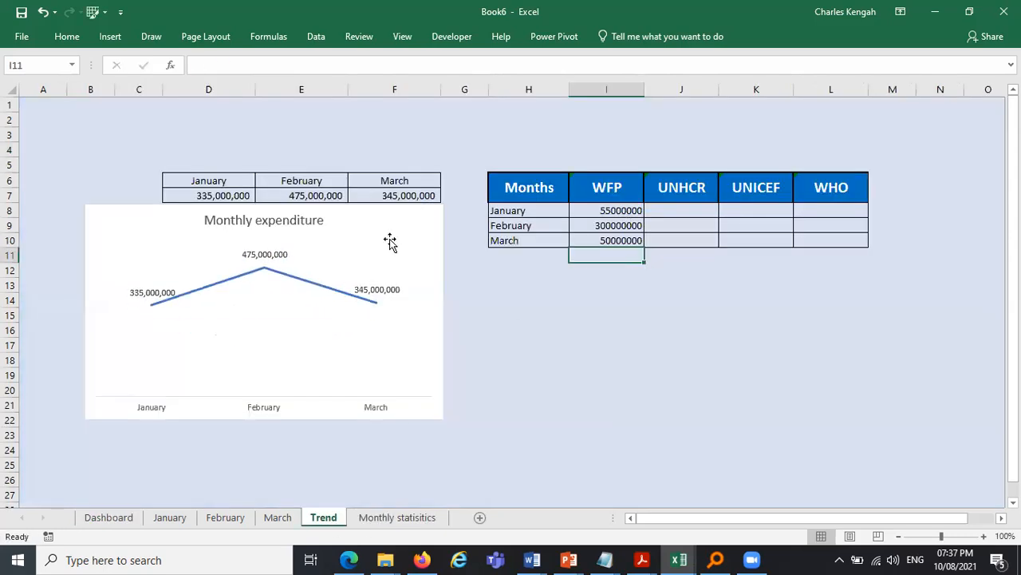
click(307, 195)
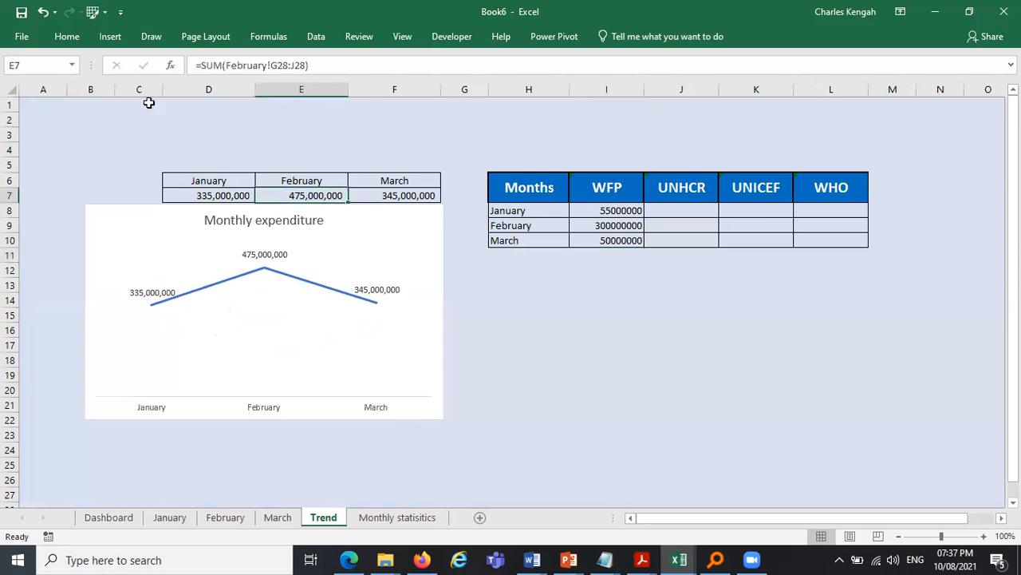
click(67, 37)
click(80, 93)
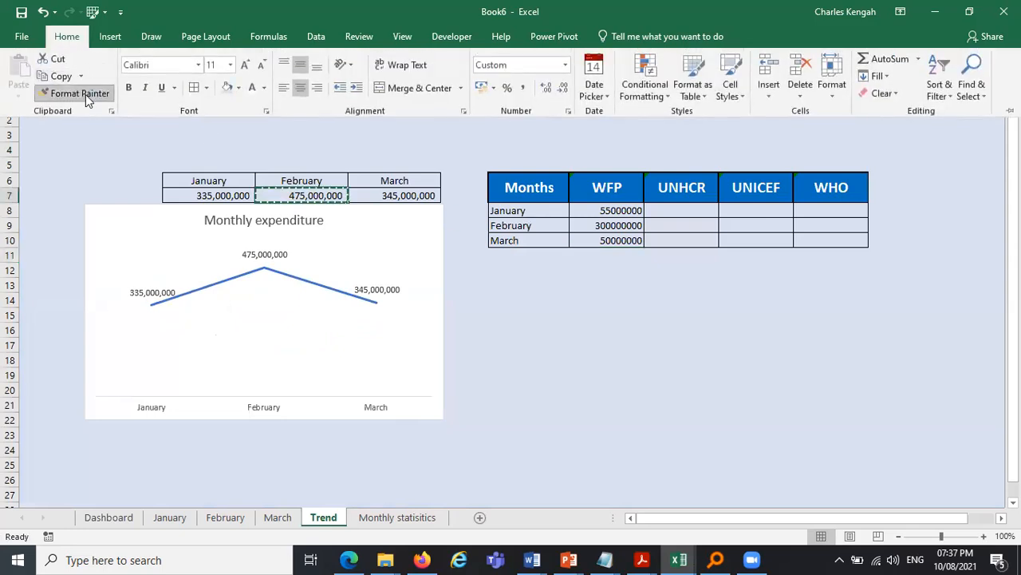
drag(627, 214, 622, 237)
- Link the UNHCR cells J8:J10 to the H28 totals of the January, February and March sheets
click(684, 213)
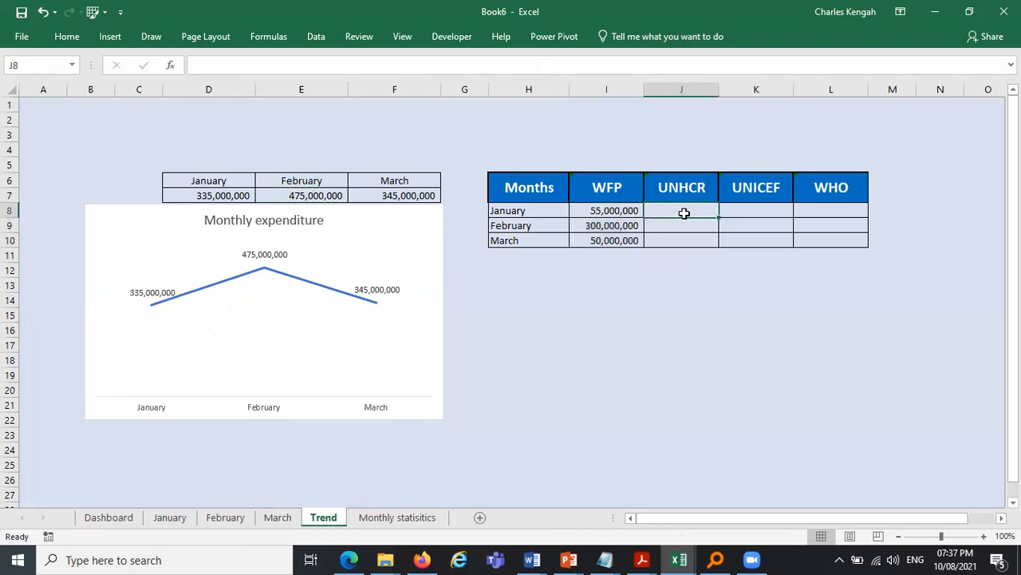
text(=)
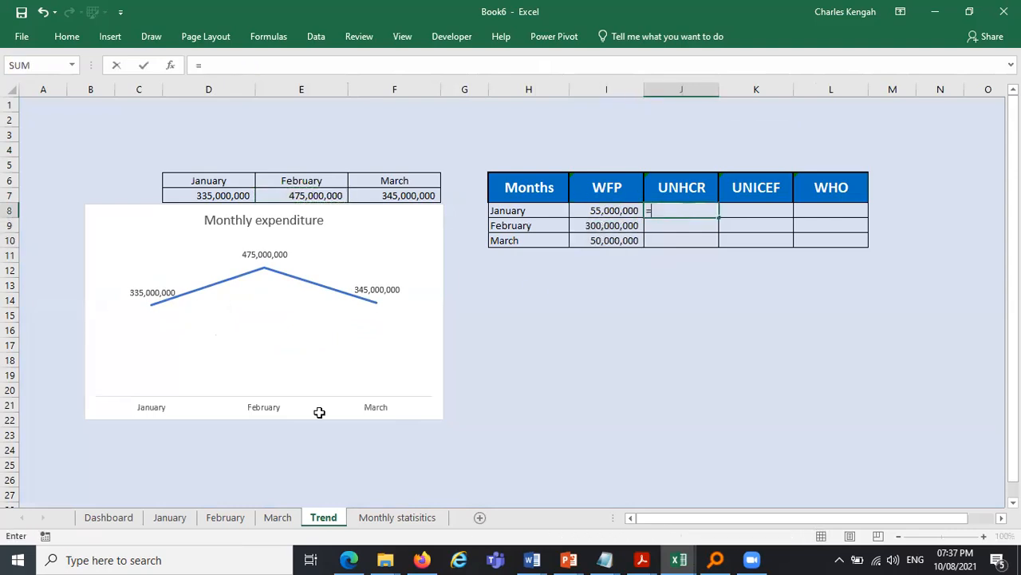
click(169, 519)
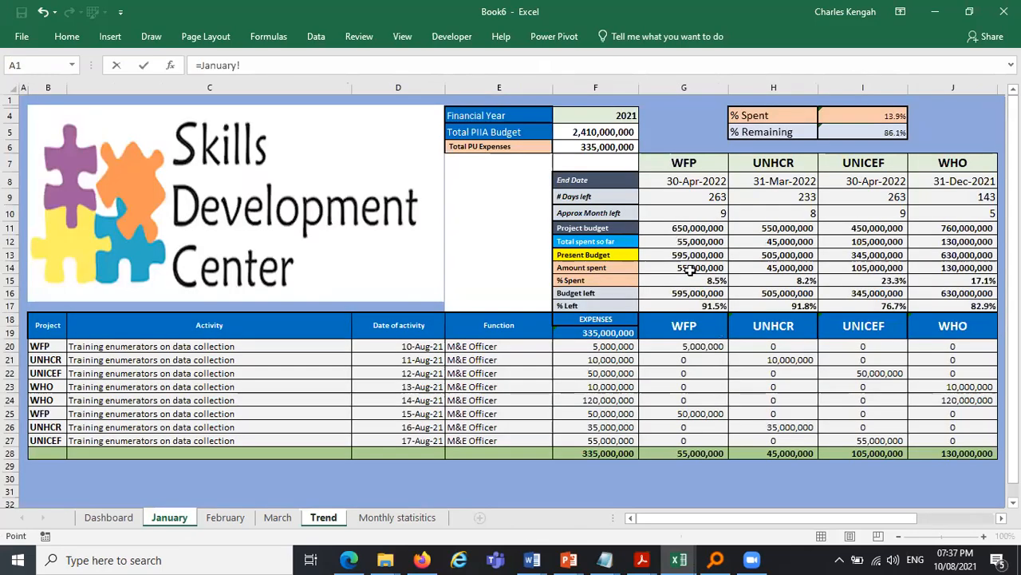
click(778, 451)
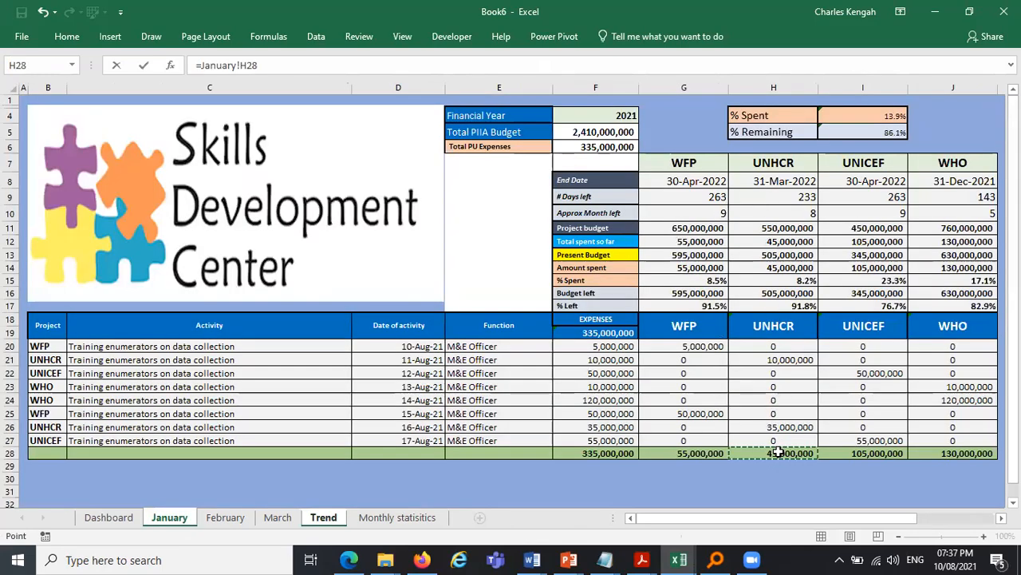
key(Return)
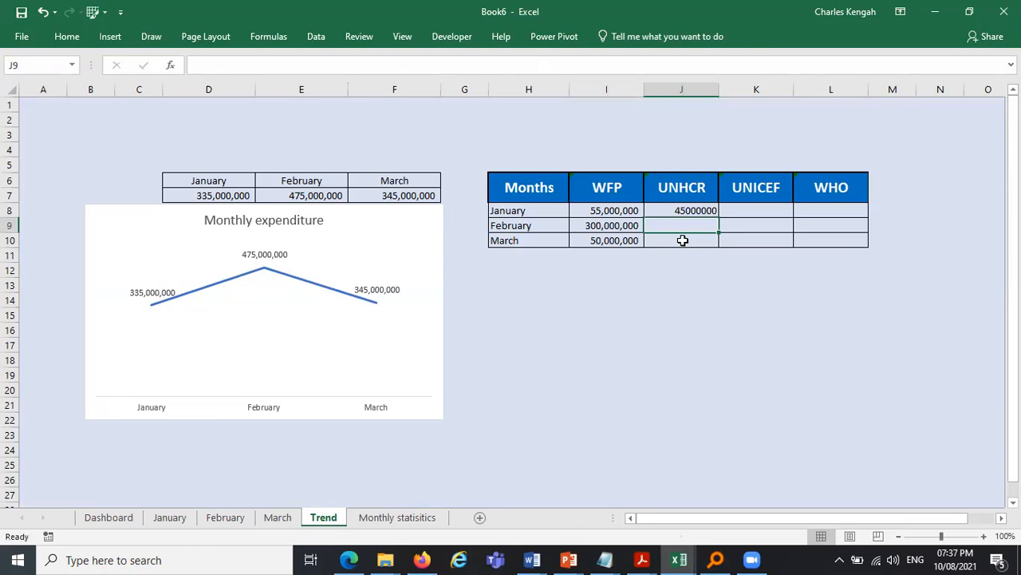
text(=)
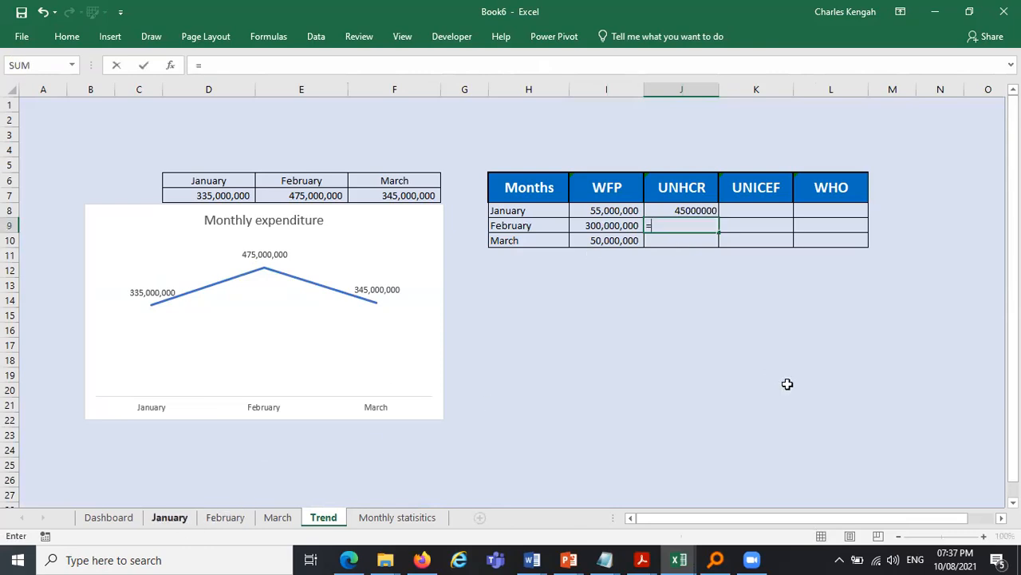
key(ctrl+Page_Down)
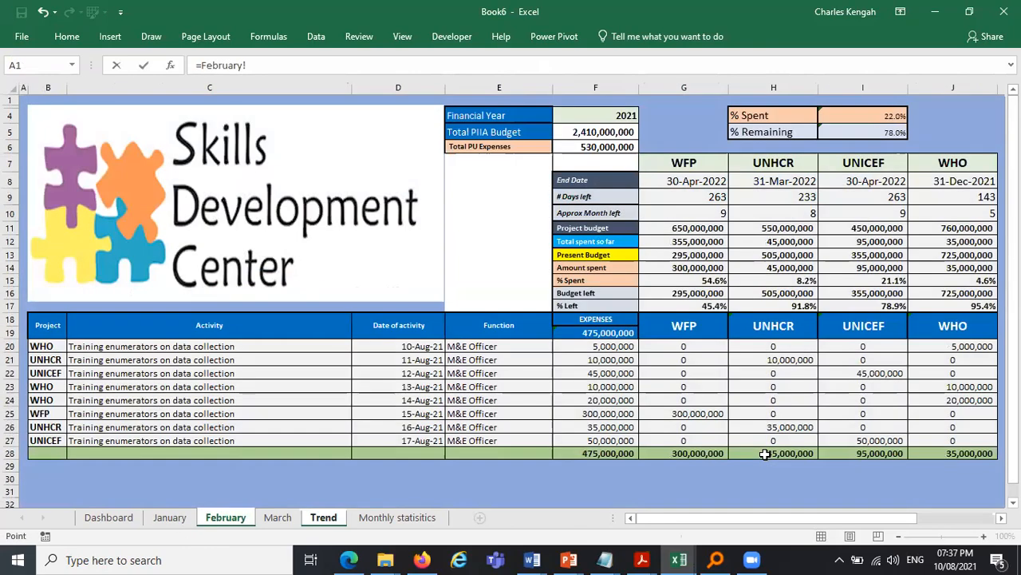
click(773, 452)
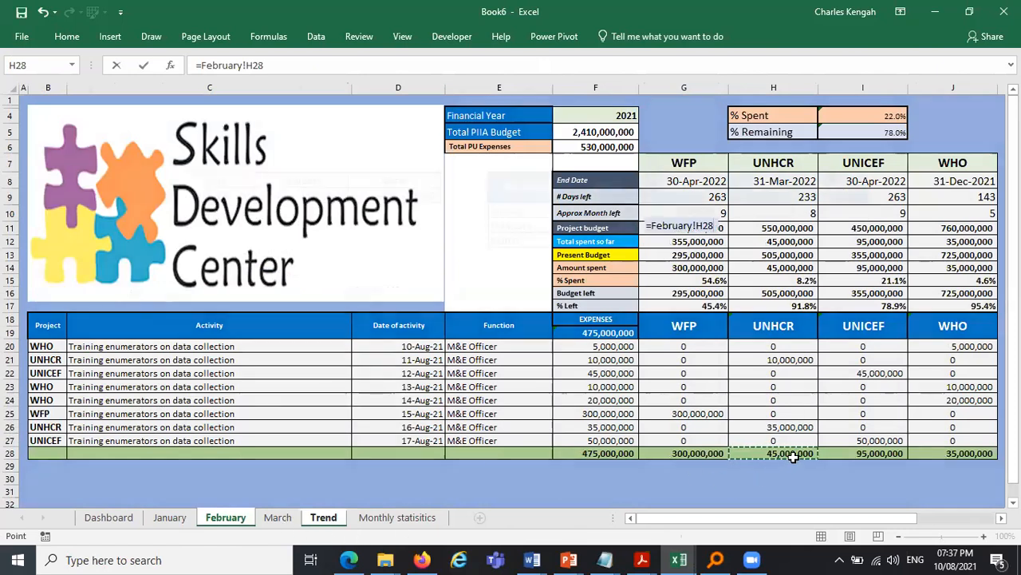
key(Return)
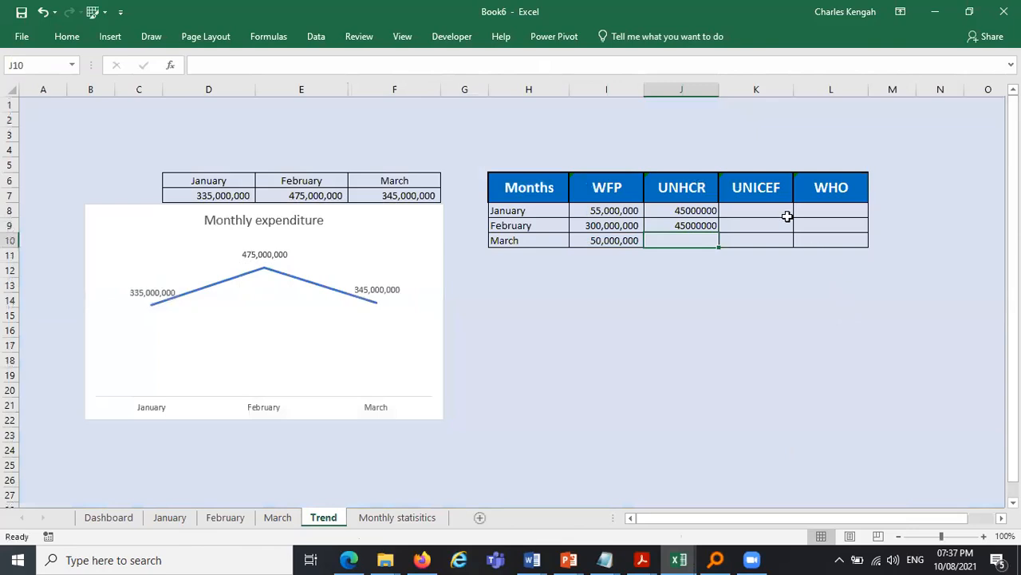
text(=)
key(ctrl+Page_Up)
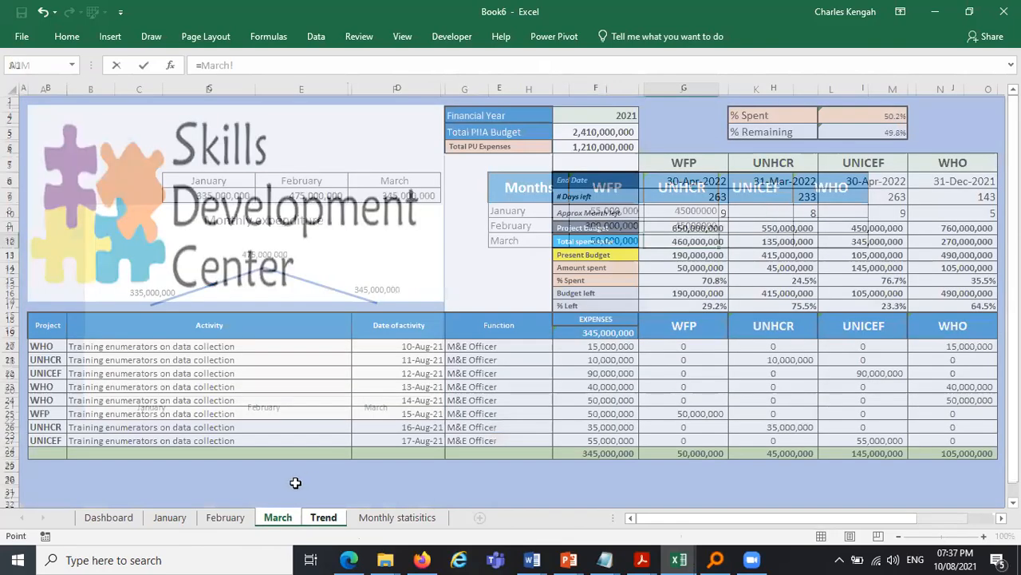
click(773, 453)
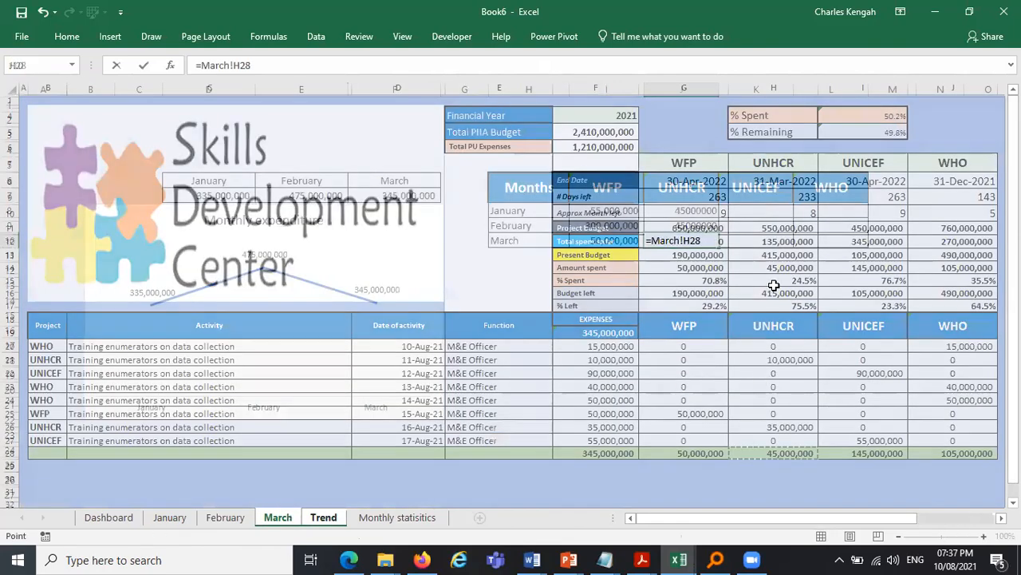
key(Return)
- Link the UNICEF cell K8 to cell I28 of the February sheet
key(Up)
key(Up)
key(Up)
key(Right)
text(=)
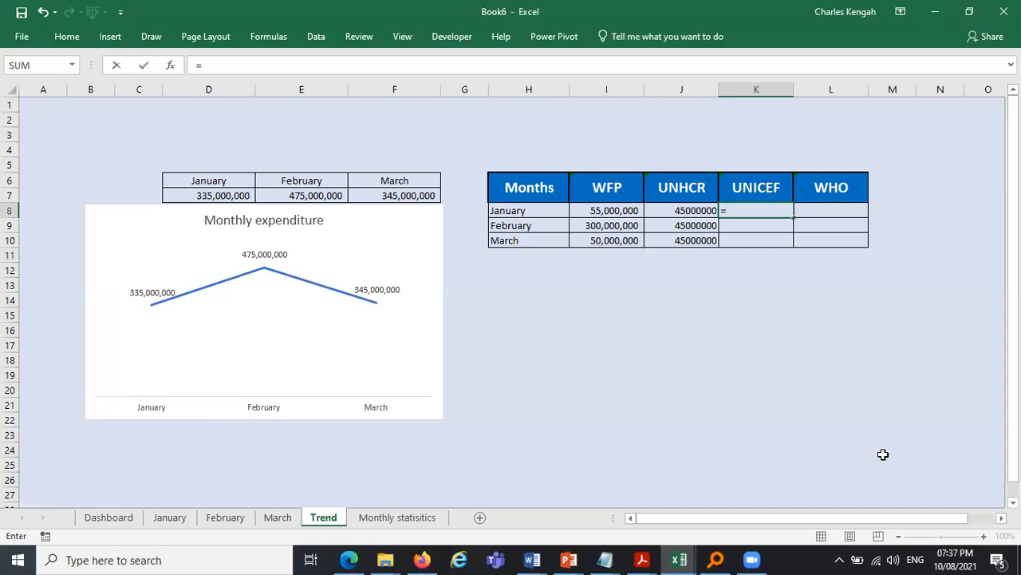
key(ctrl+Page_Up)
key(ctrl+Page_Up)
key(ctrl+Page_Up)
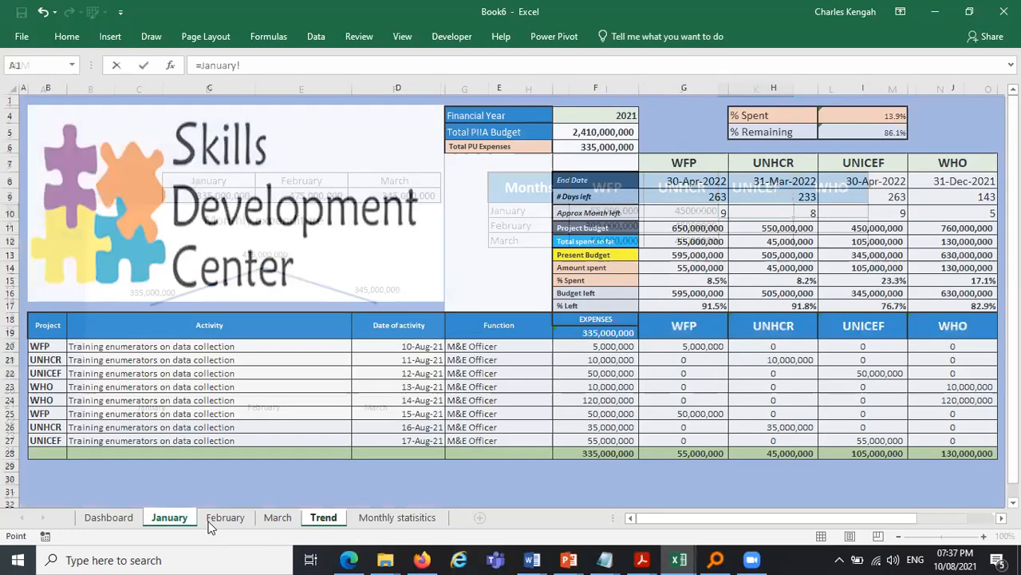
click(210, 524)
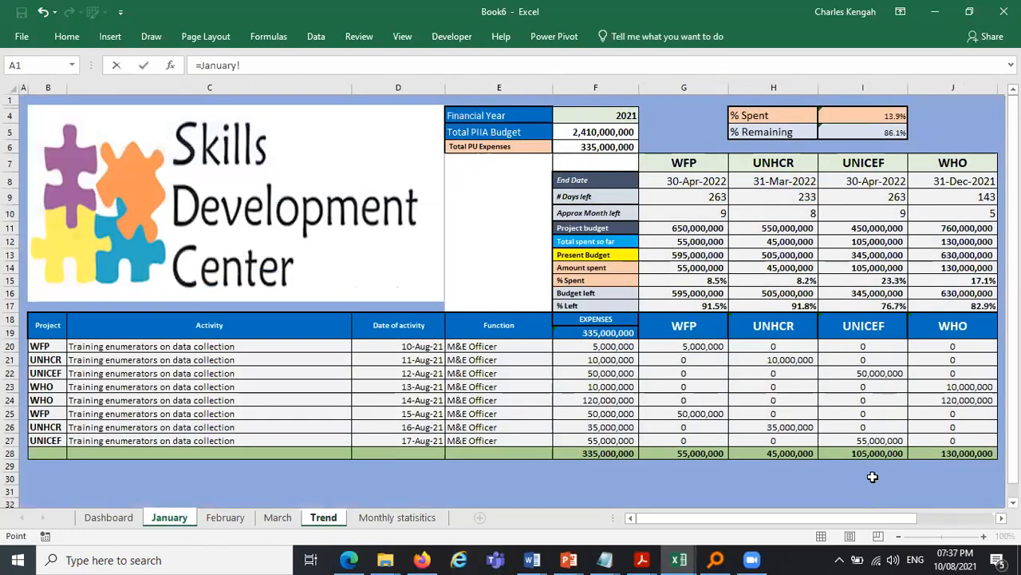
click(845, 452)
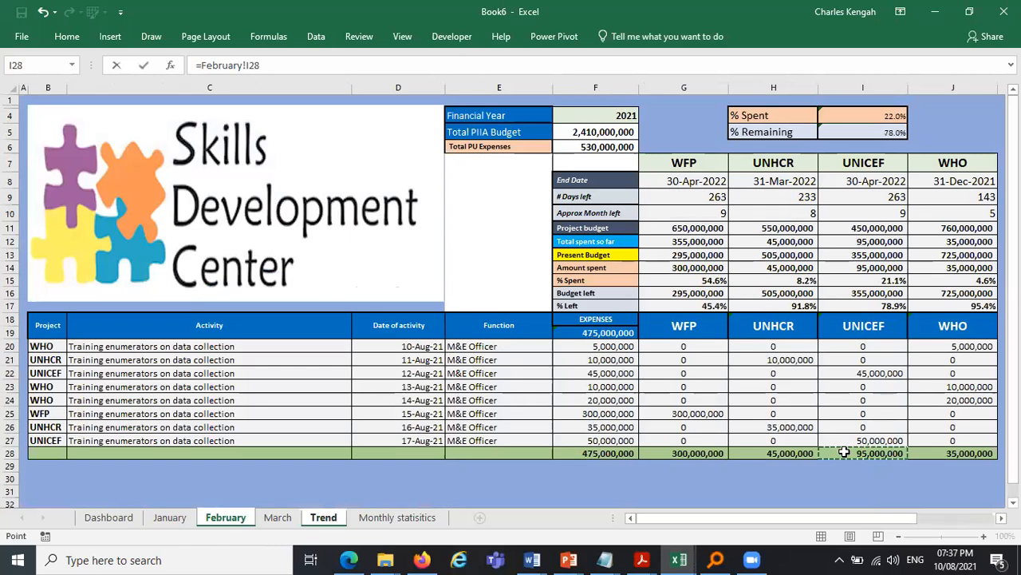
key(Return)
- Link the UNICEF March cell K10 to cell I28 of the March sheet
text(=)
click(278, 517)
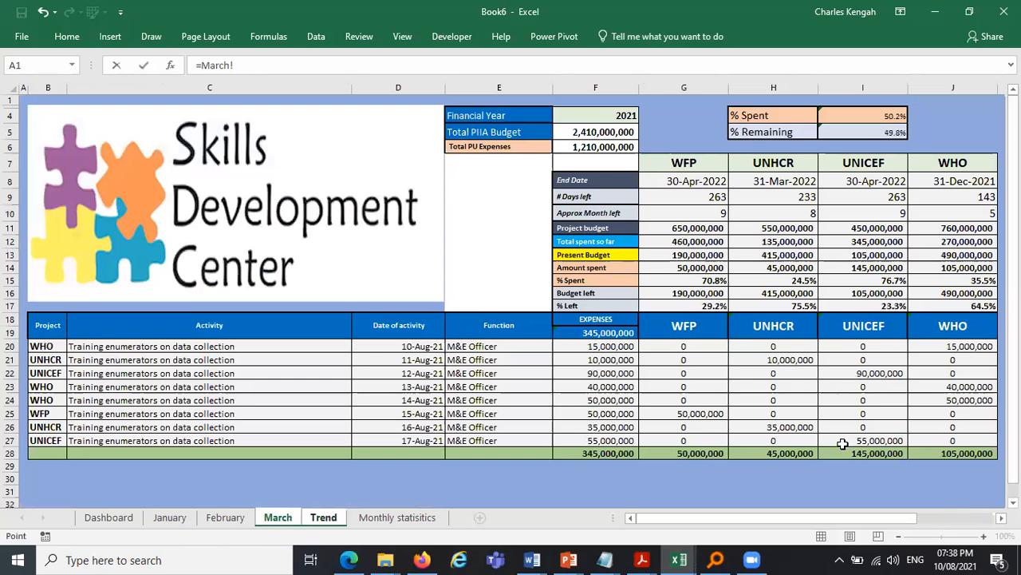
click(844, 451)
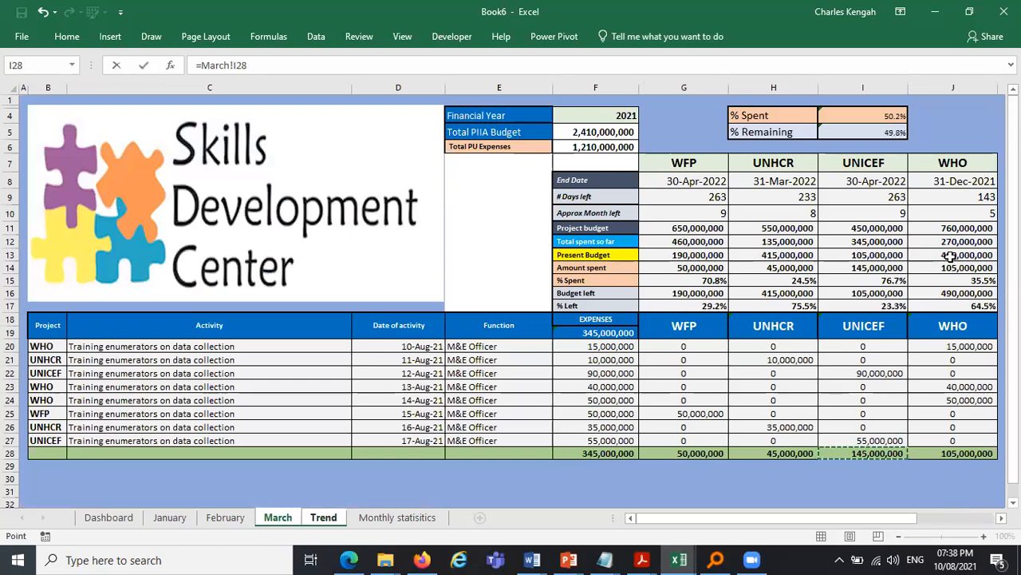
key(Return)
- Link the WHO cells L8:L10 to the J28 totals of the January, February and March sheets
click(837, 207)
text(=January!)
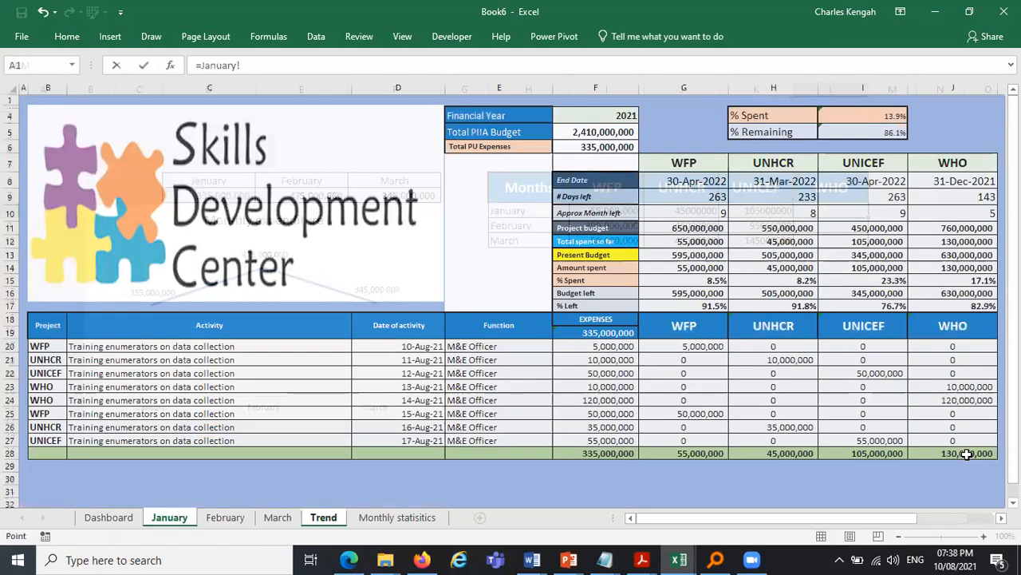
click(966, 453)
key(Return)
text(=)
click(236, 522)
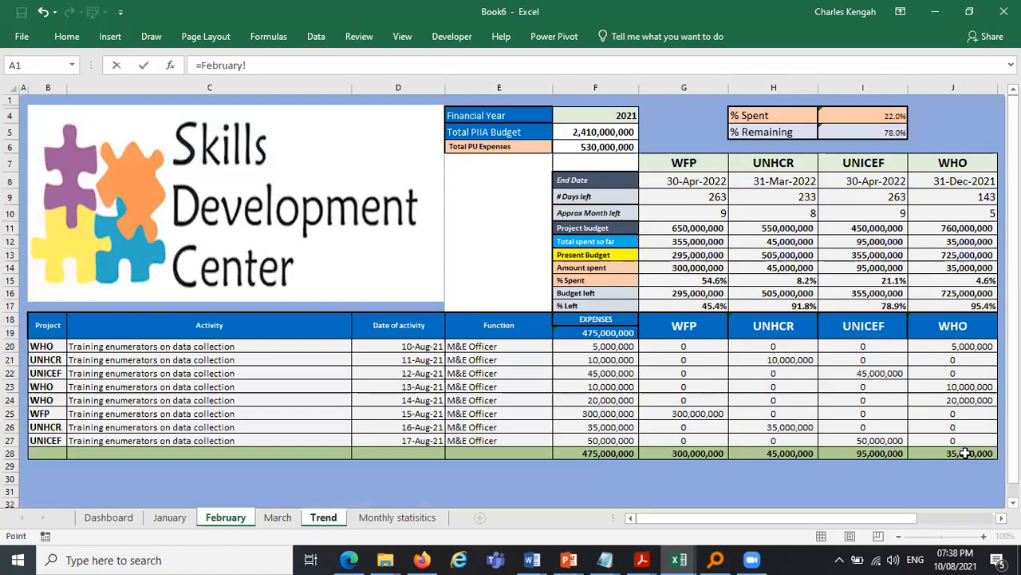
click(967, 454)
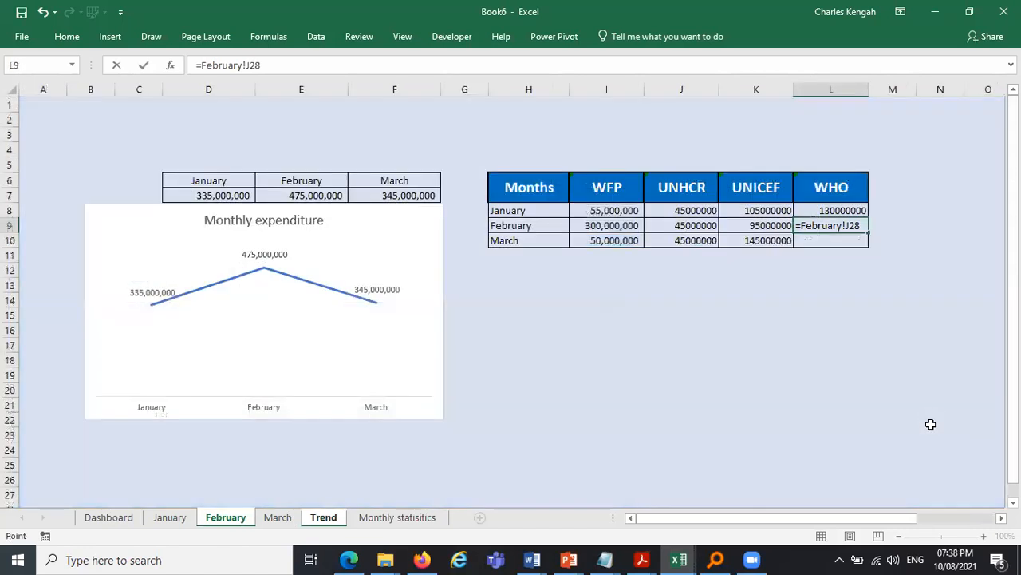
key(Return)
text(=March!)
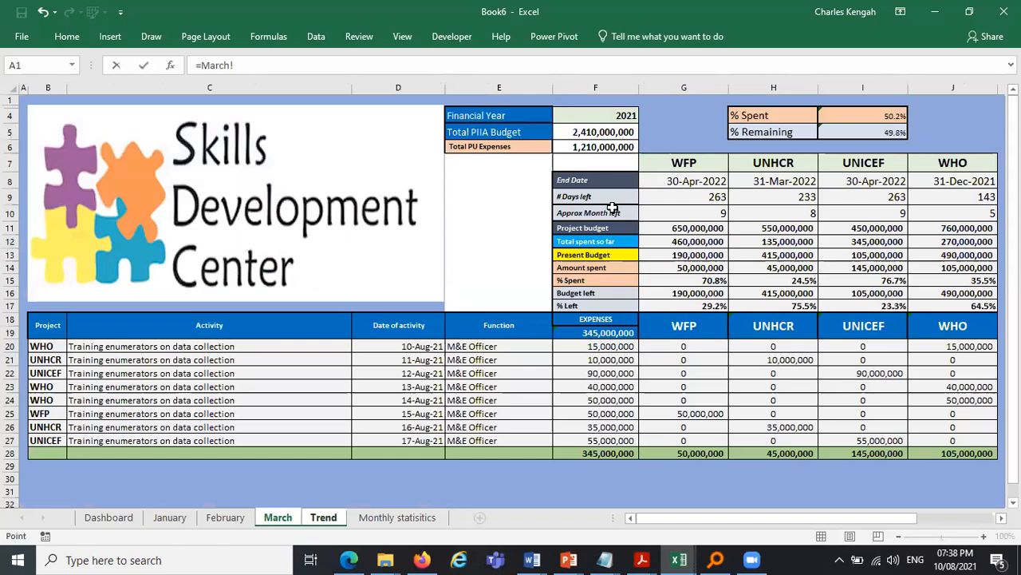
text(J28)
key(Return)
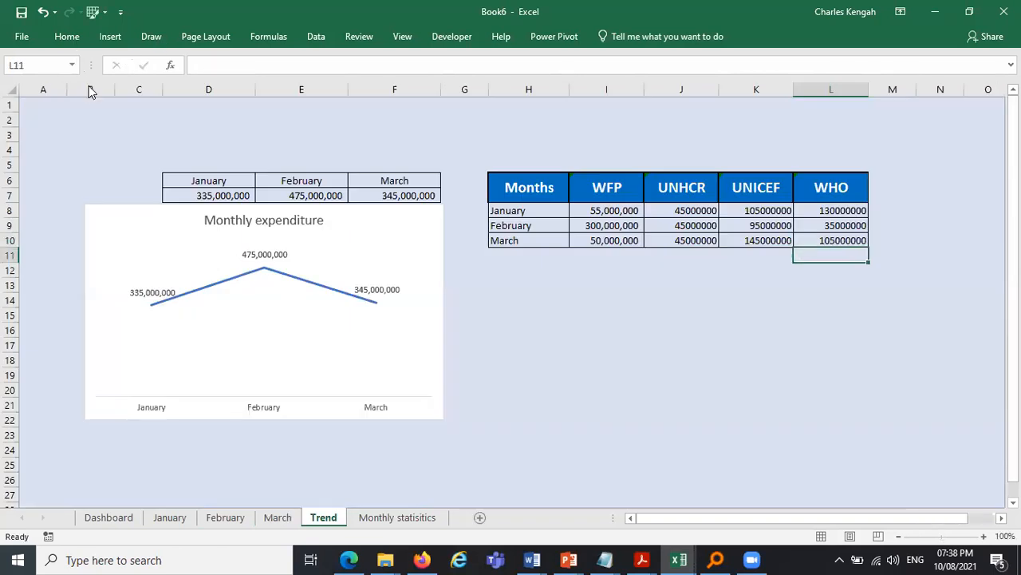
- Copy the thousands-separator format from I8 onto the UNHCR, UNICEF and WHO totals J8:L10 with Format Painter
click(608, 211)
click(67, 37)
click(75, 93)
mouse_move(694, 209)
mouse_down()
mouse_move(844, 228)
mouse_move(848, 239)
mouse_up()
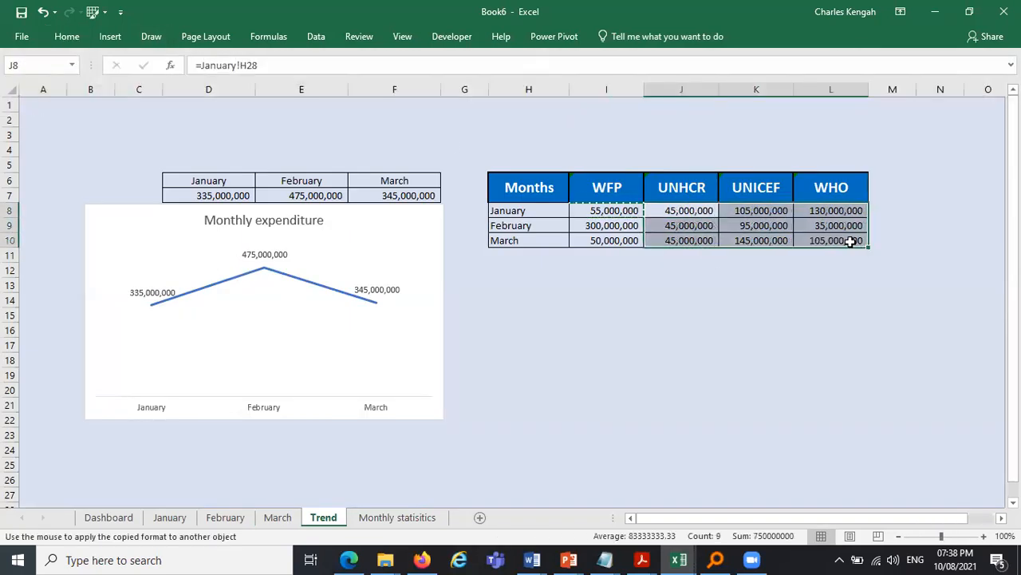
- Delete the Months header in H6 and undo the deletion
click(922, 298)
drag(535, 184, 855, 257)
click(551, 186)
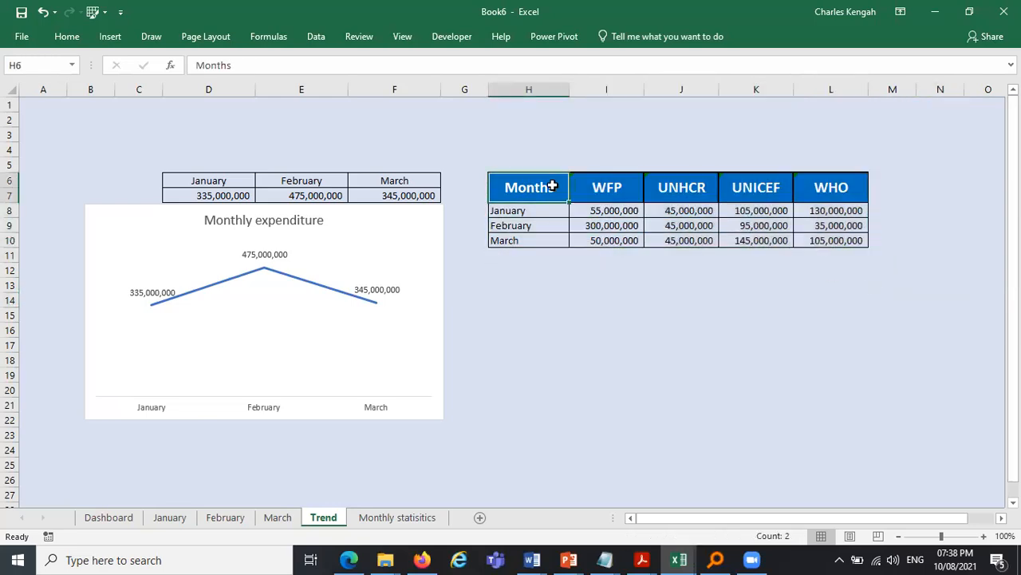
key(Delete)
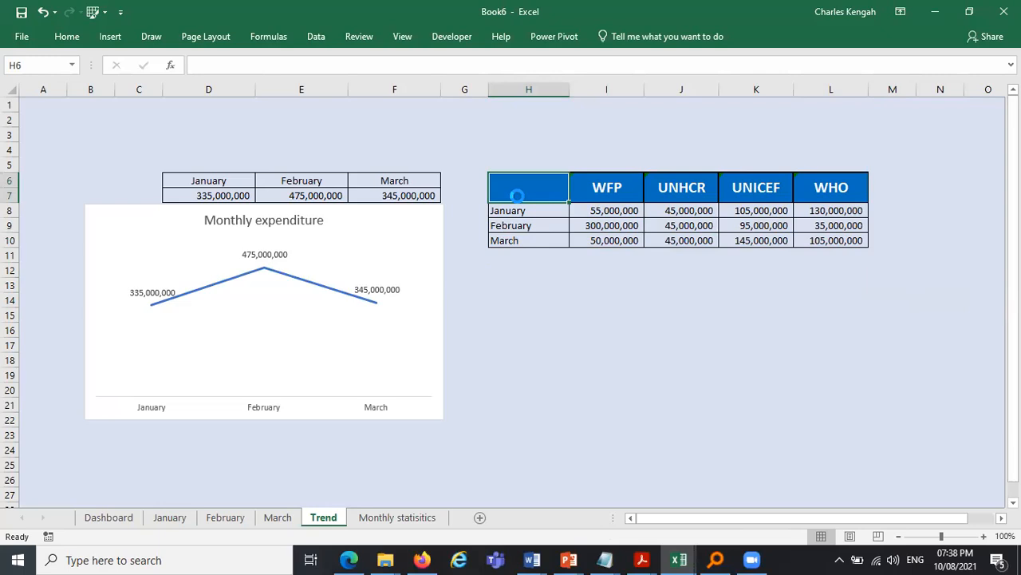
key(ctrl+z)
- Clear the Months header text from H6 and select the summary table H6:L10
drag(521, 187, 834, 241)
click(940, 299)
drag(526, 182, 845, 240)
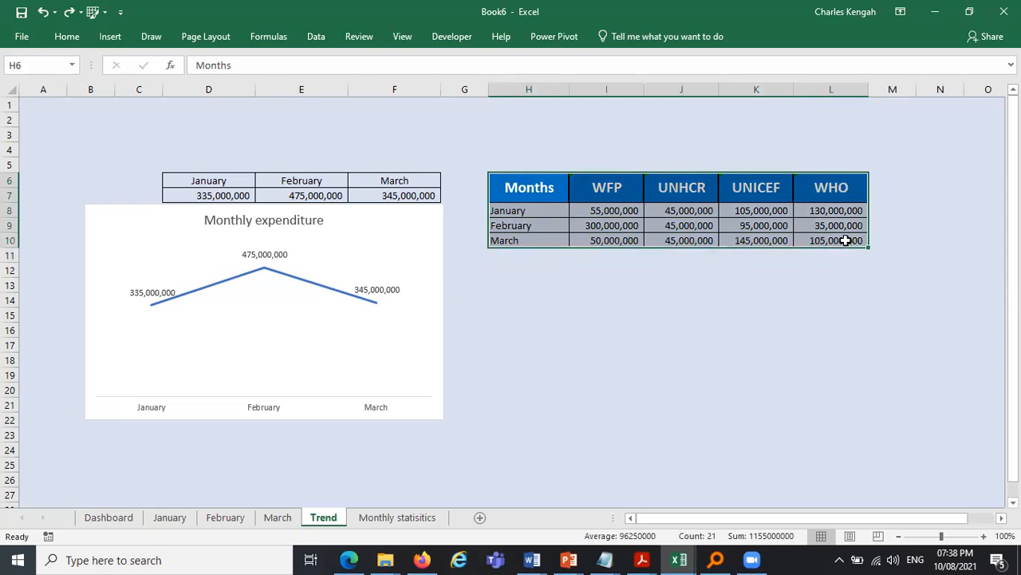
click(538, 180)
key(Delete)
click(532, 287)
drag(523, 191, 858, 249)
click(856, 248)
drag(550, 192, 841, 238)
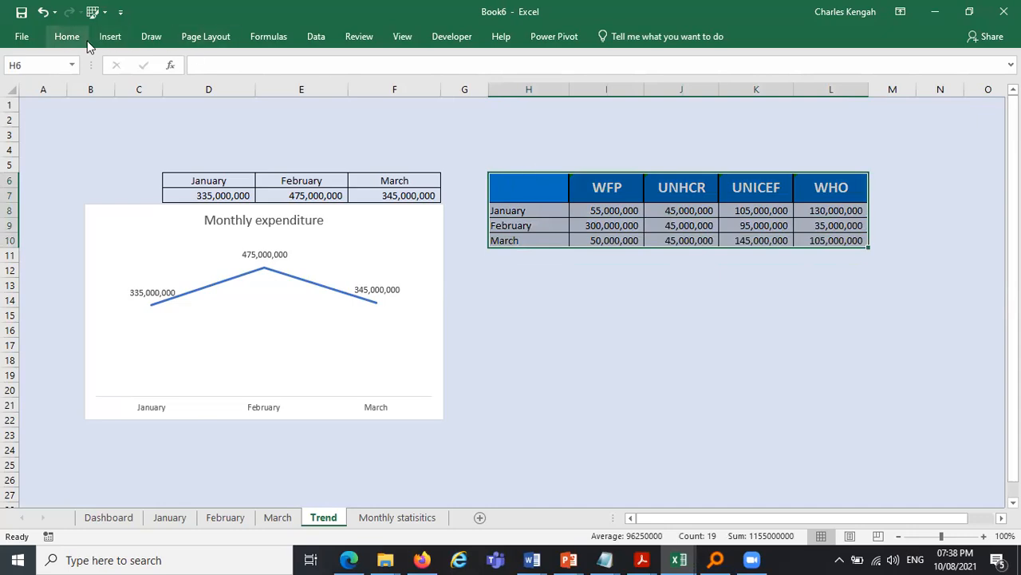
click(111, 38)
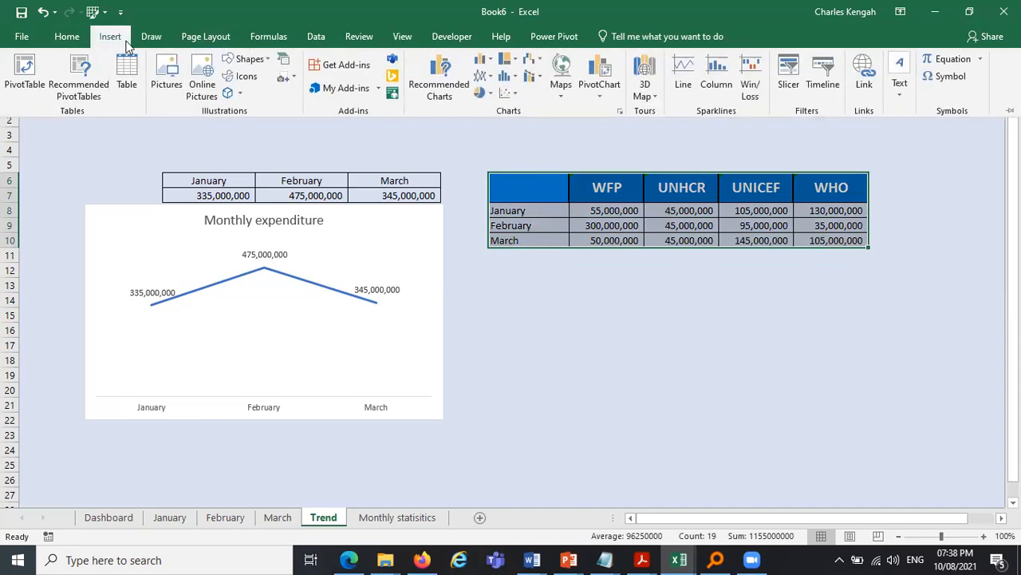
click(58, 90)
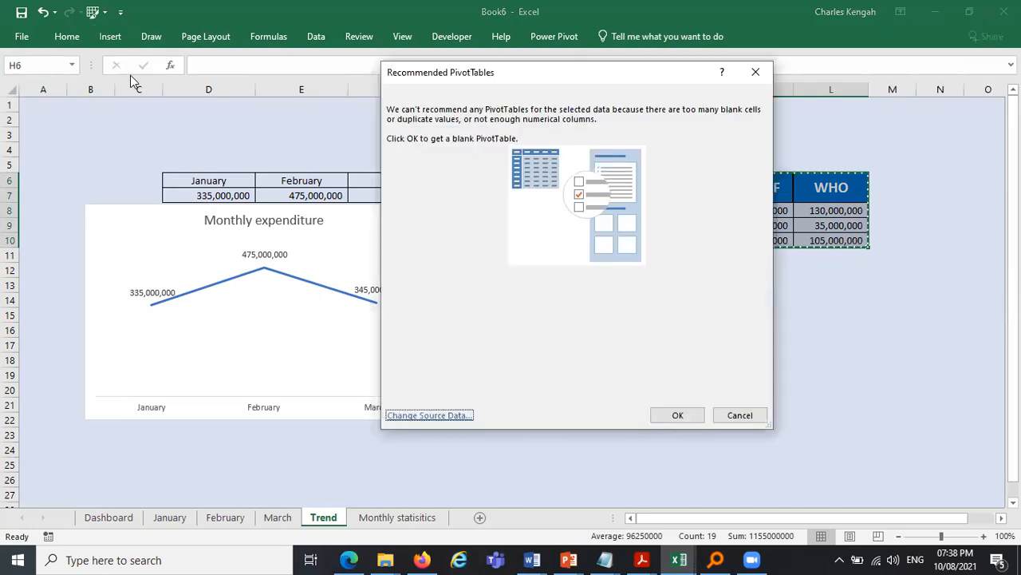
click(755, 72)
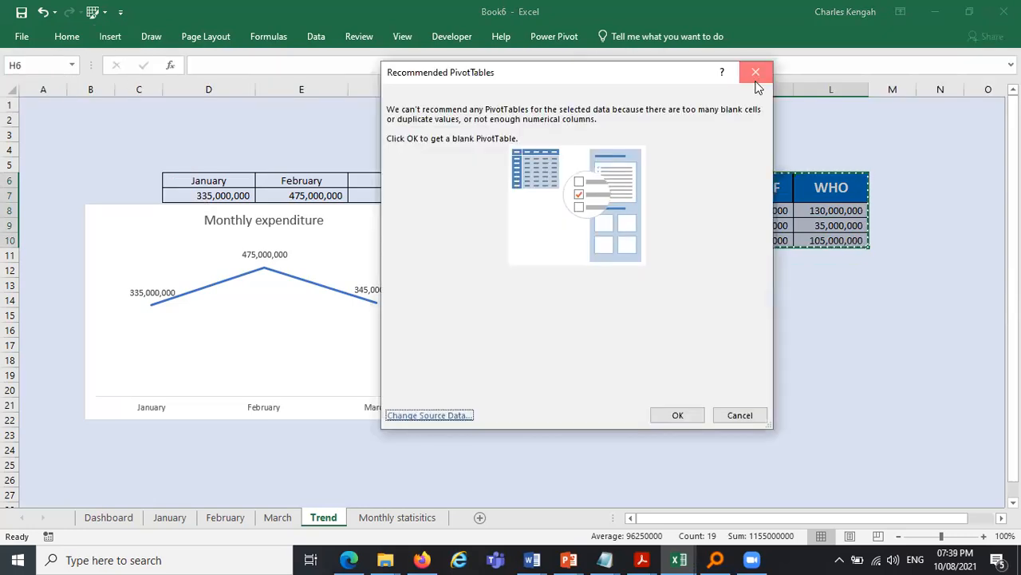
- Insert the recommended clustered column chart from the selected summary table
click(112, 42)
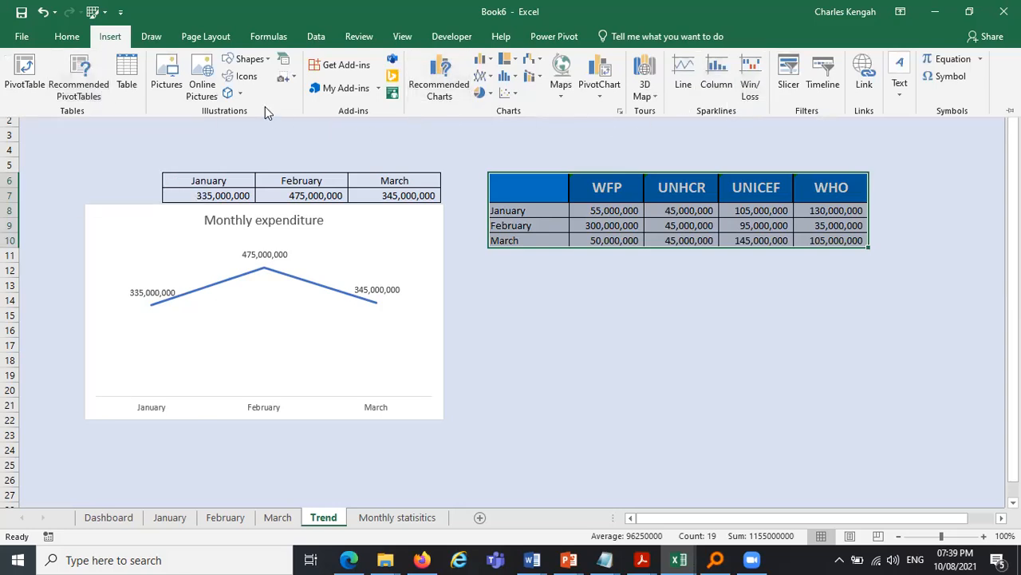
click(441, 93)
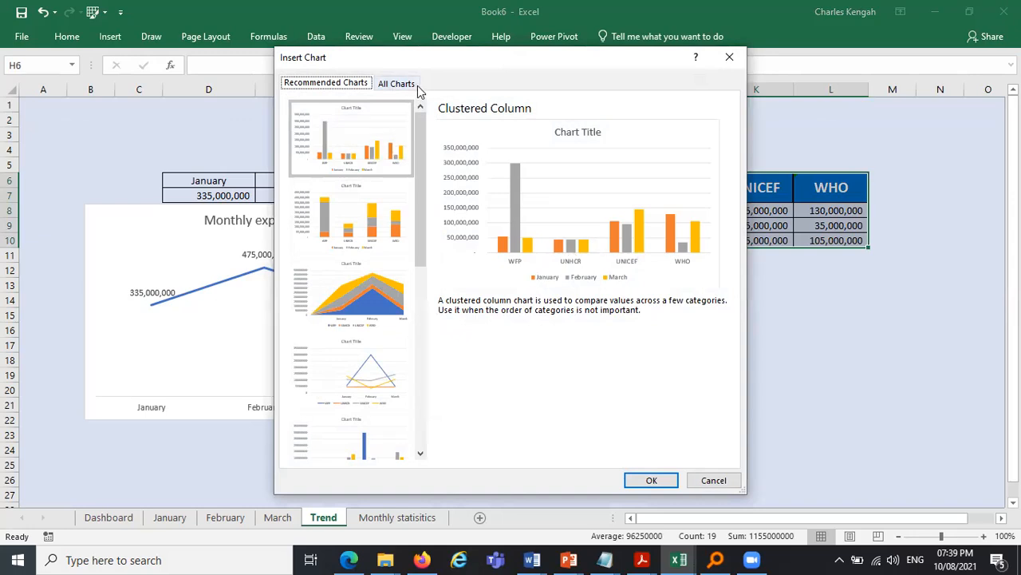
click(651, 481)
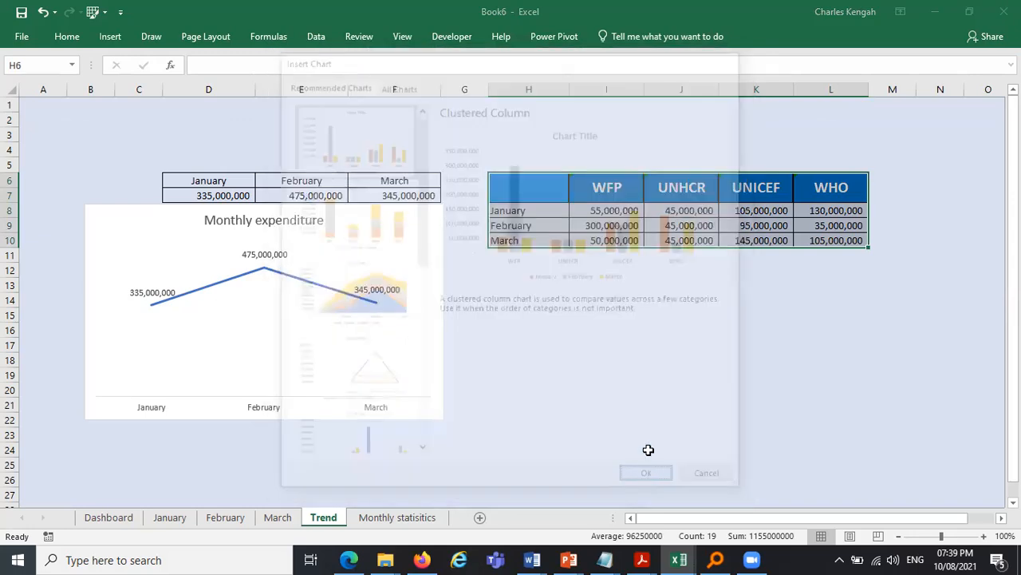
- Position and enlarge the chart just below the summary table, and delete its vertical axis
drag(604, 195, 777, 261)
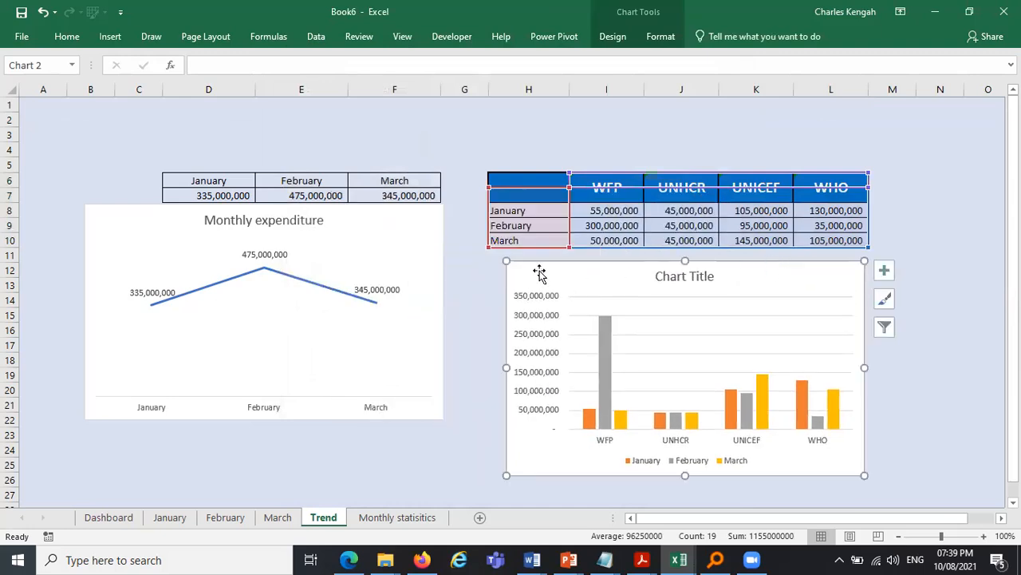
drag(505, 260, 488, 254)
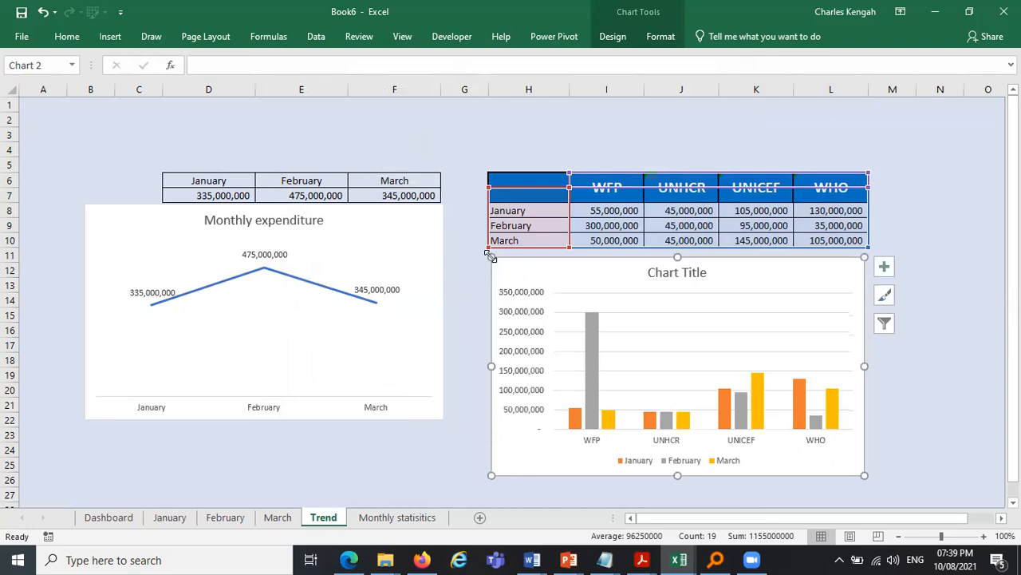
click(516, 319)
key(Delete)
click(650, 273)
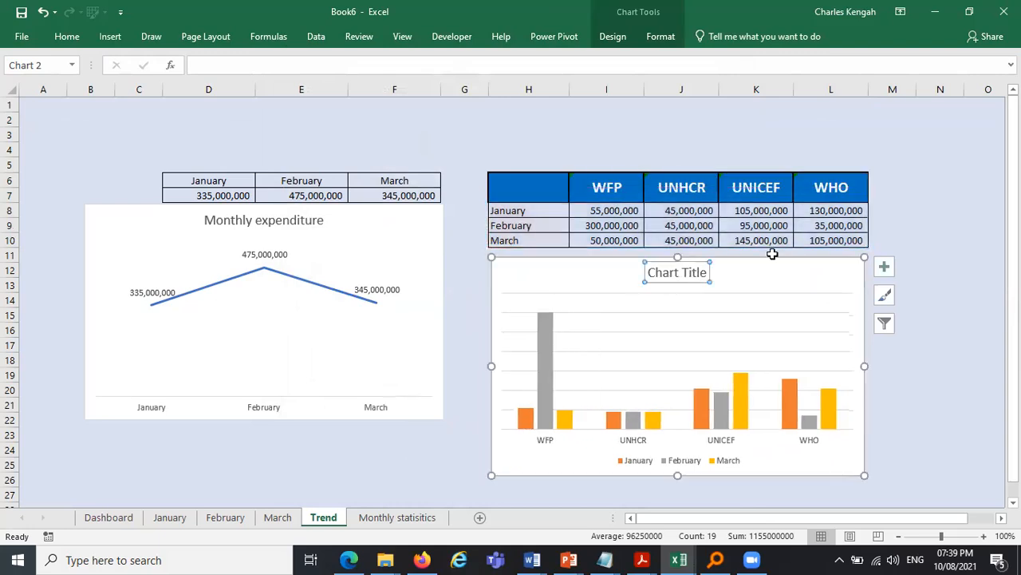
- Add data labels to the column chart and remove its gridlines
click(884, 266)
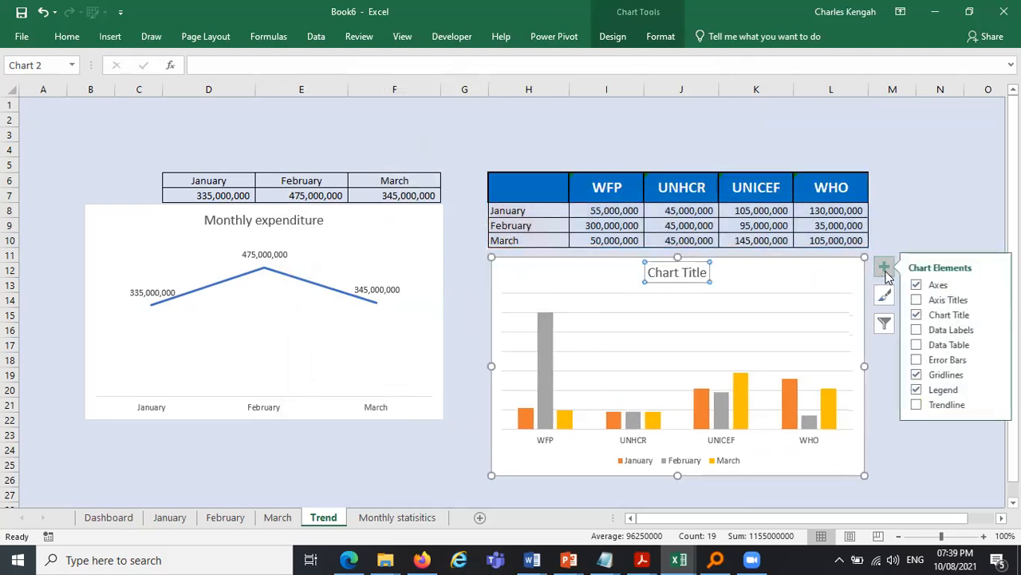
click(922, 329)
click(920, 375)
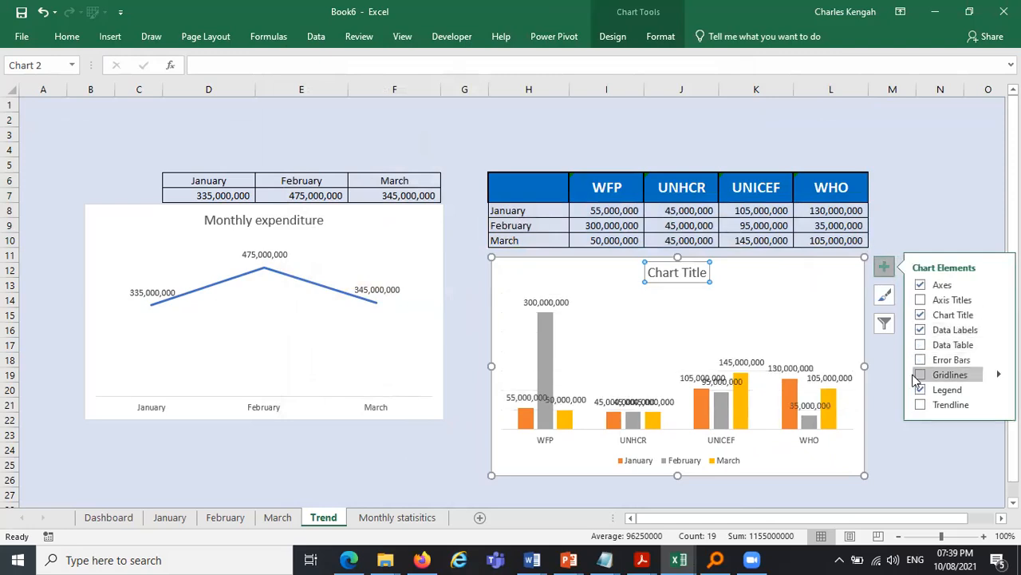
click(901, 196)
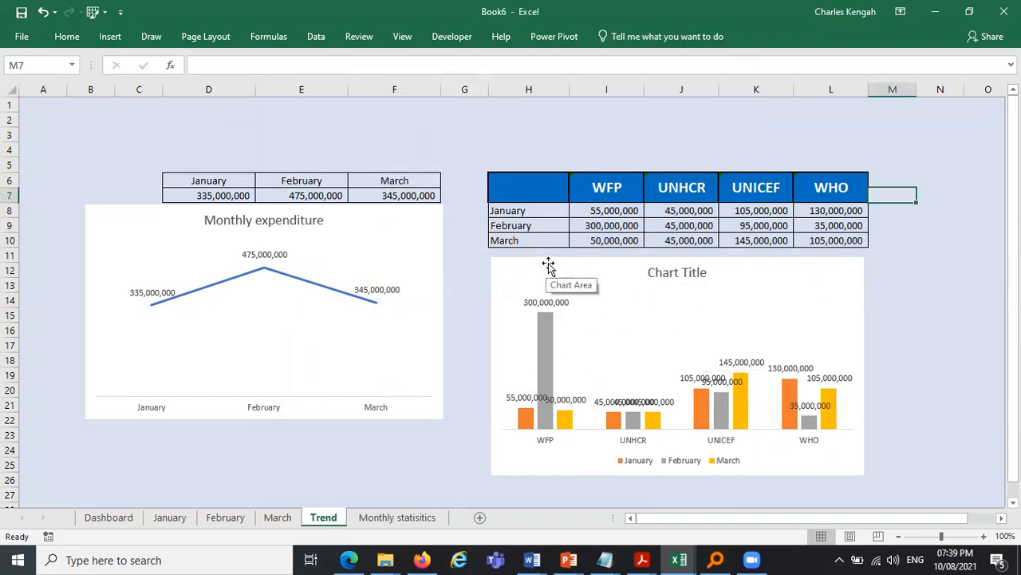
- Set the February series data labels' text direction to Rotate all text 270°
click(550, 300)
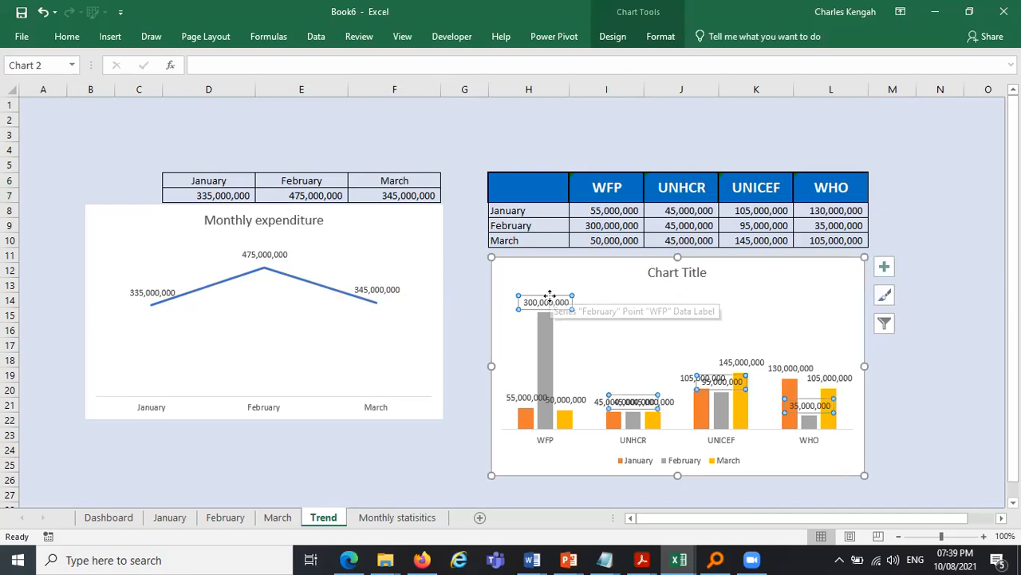
right_click(550, 301)
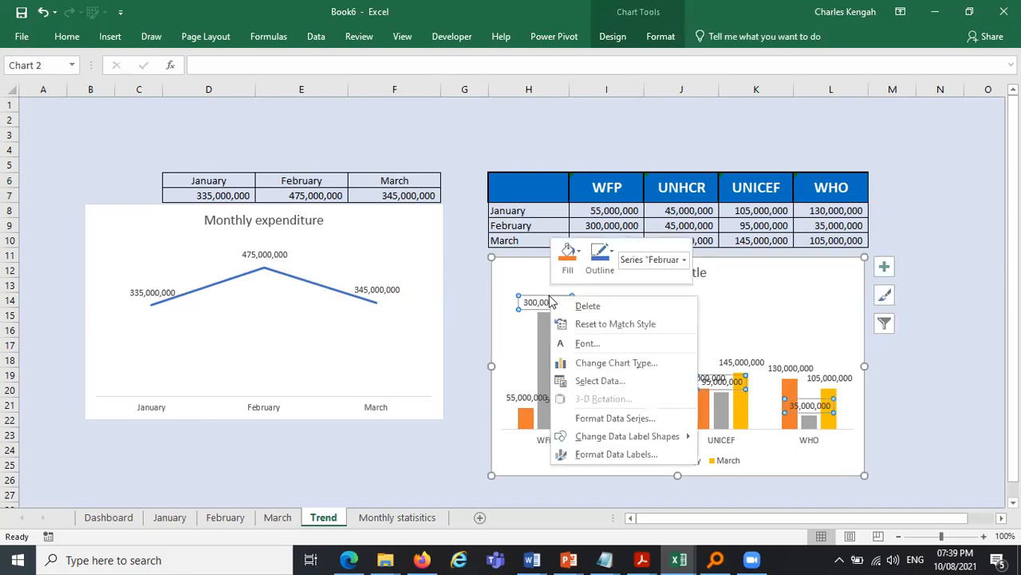
click(627, 455)
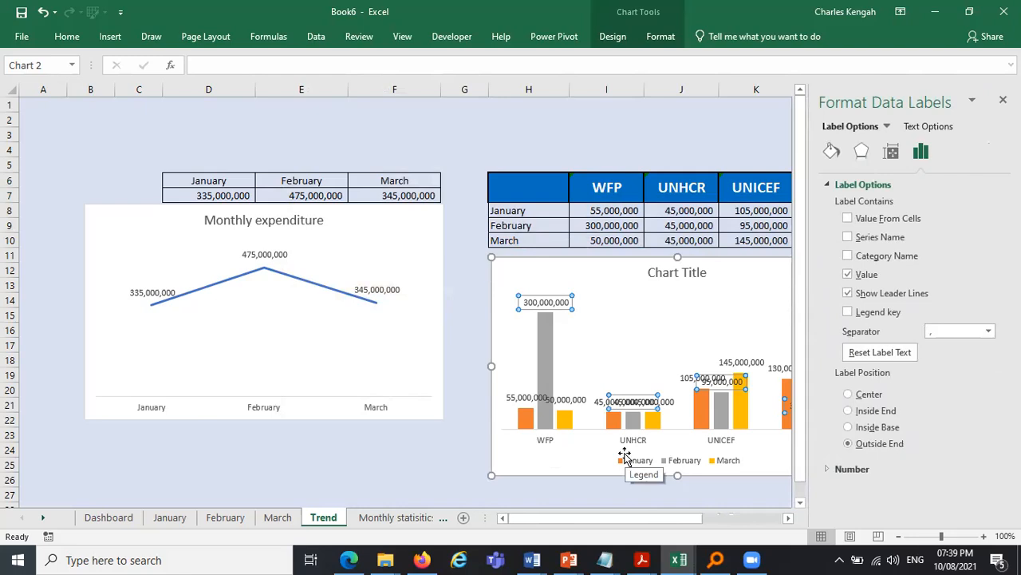
click(893, 153)
click(835, 206)
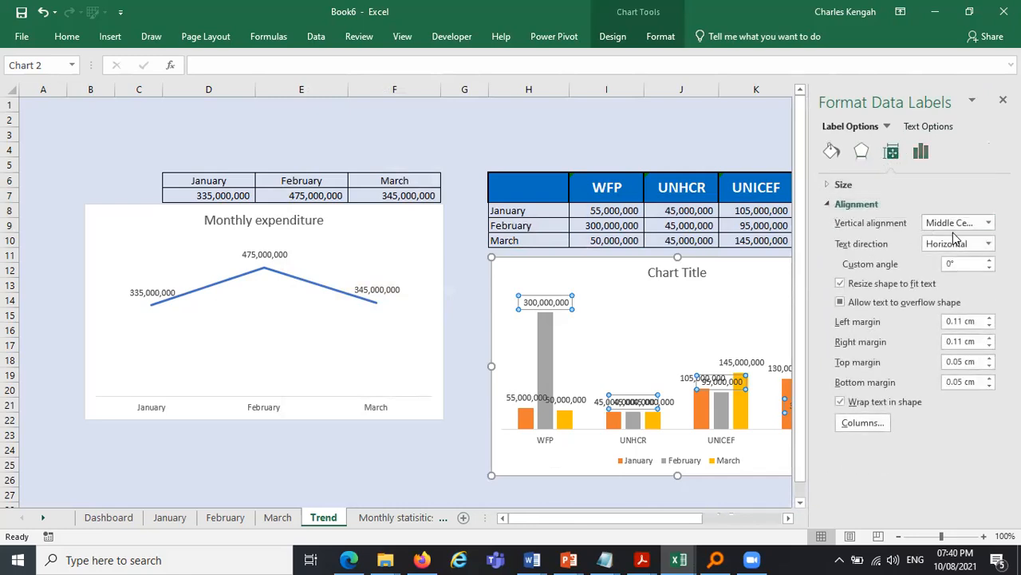
click(988, 244)
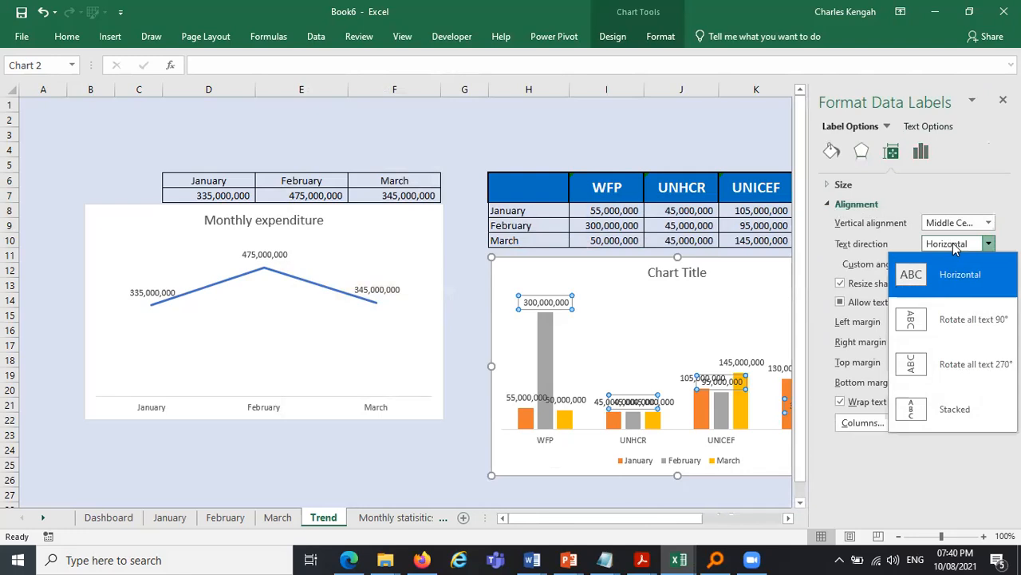
click(939, 378)
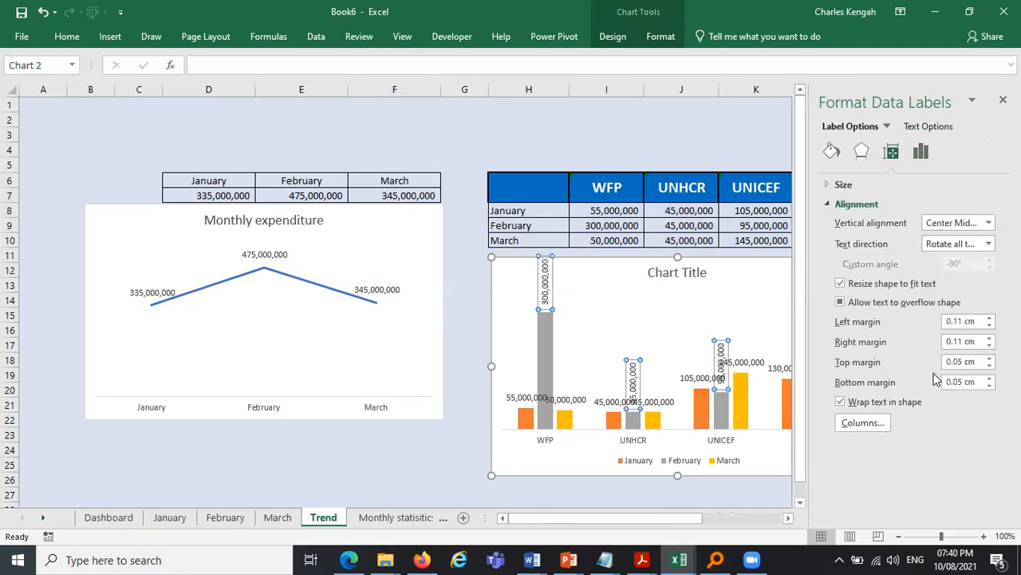
- Set the January and March series data labels' text direction to Rotate all text 270°
click(523, 395)
click(988, 244)
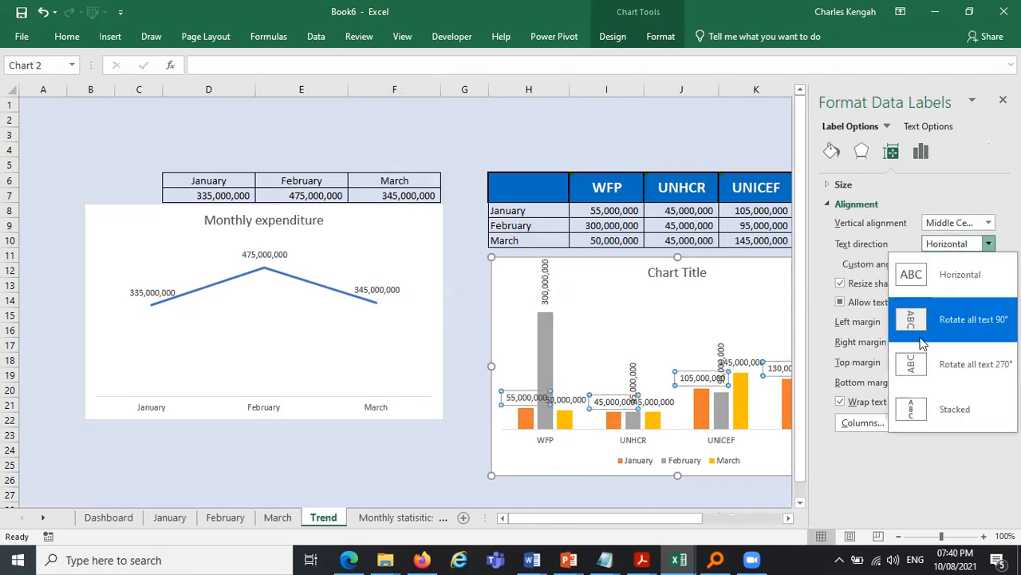
click(945, 381)
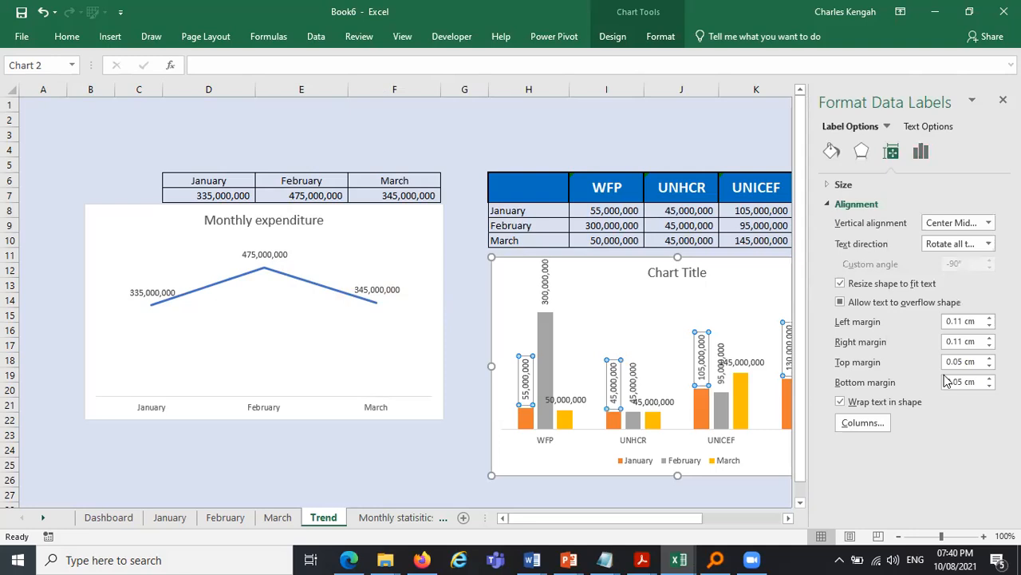
click(575, 406)
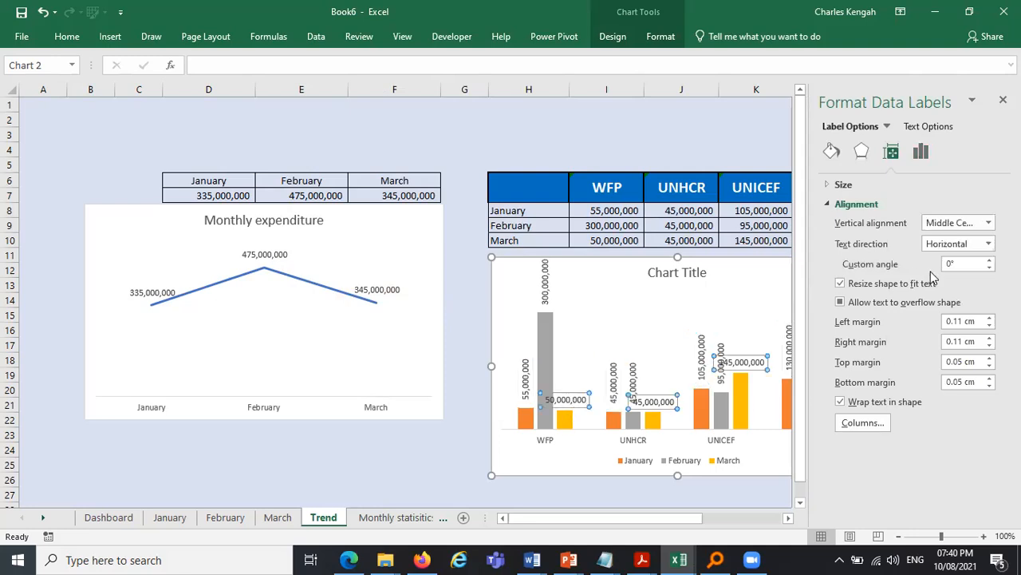
click(988, 243)
click(962, 365)
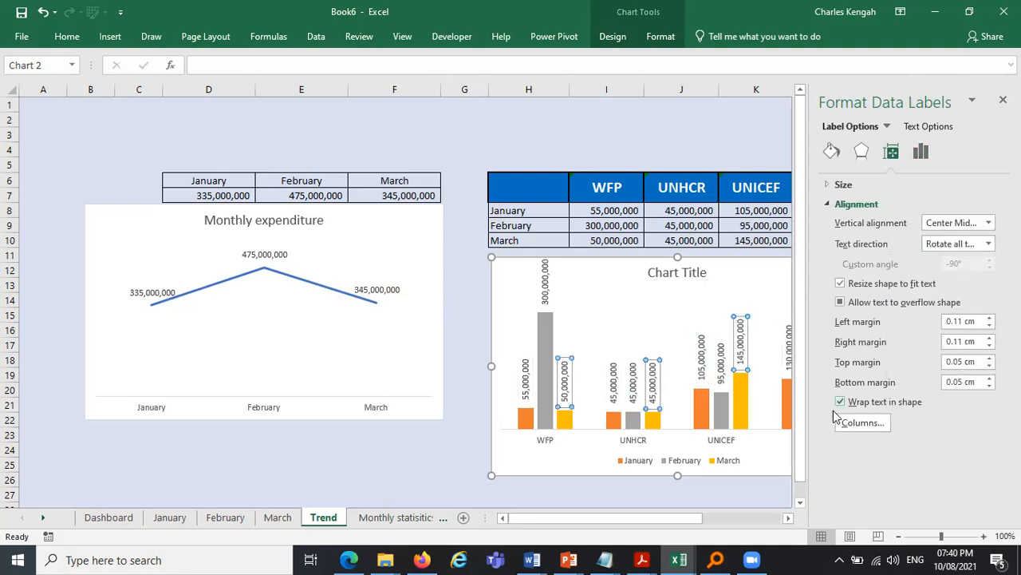
click(756, 484)
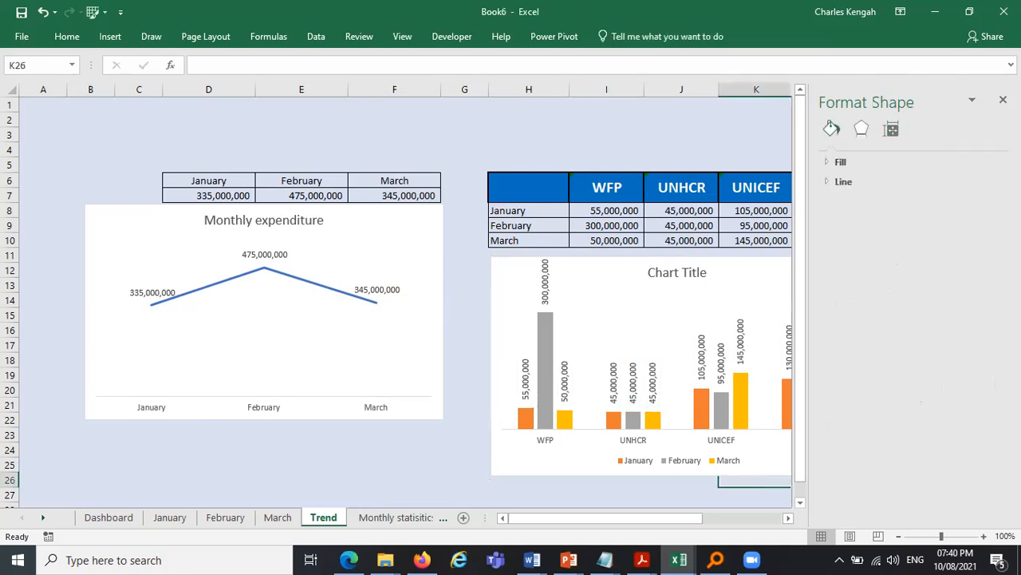
- Close the formatting pane and review the expense tables on the January, February and March sheets
click(1003, 99)
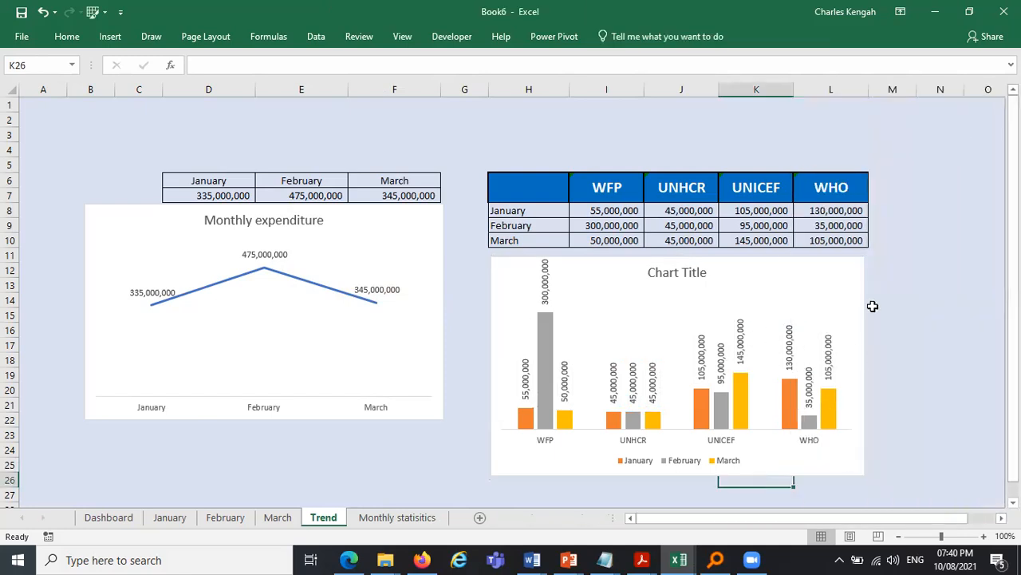
click(697, 270)
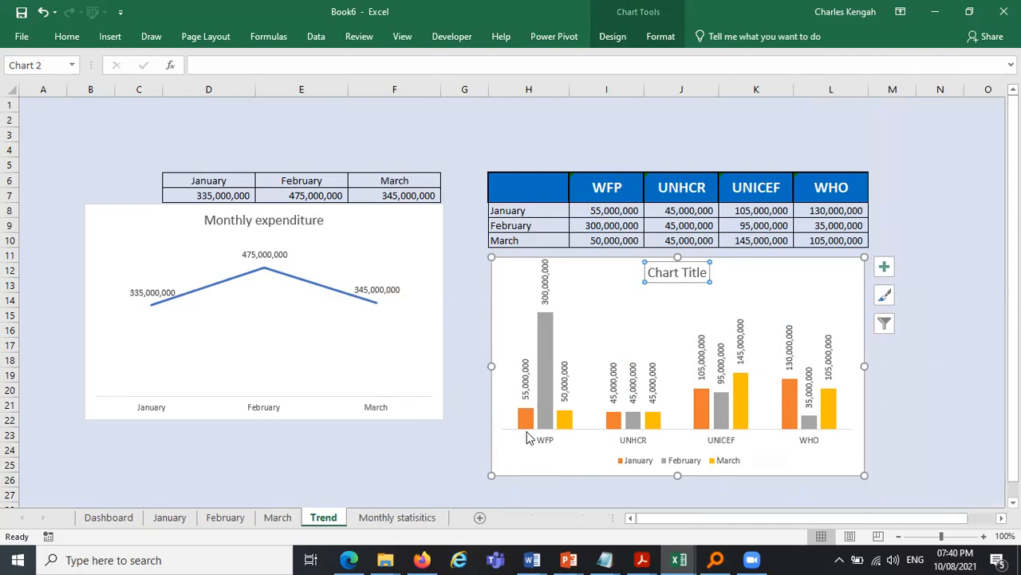
click(185, 518)
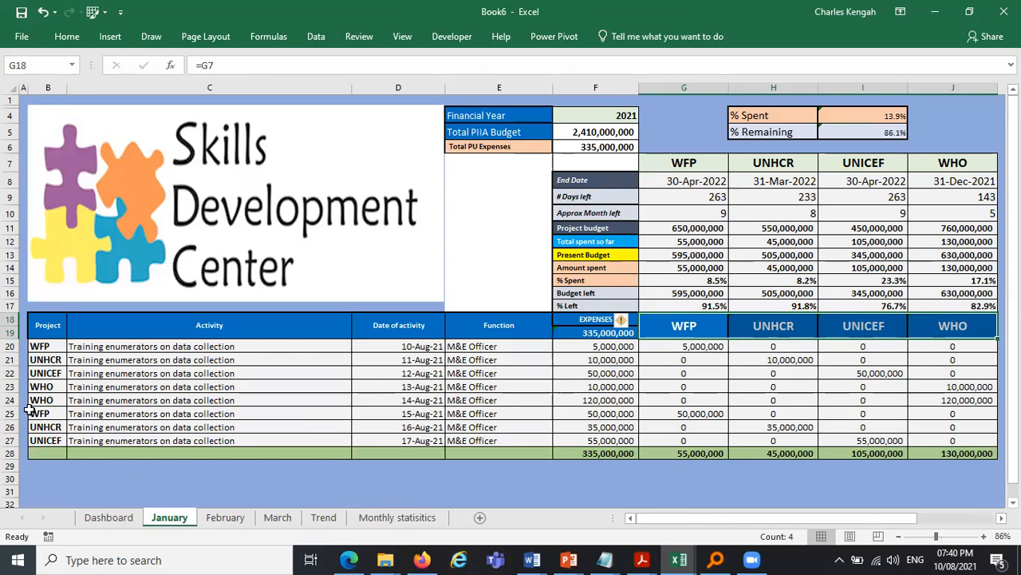
click(614, 428)
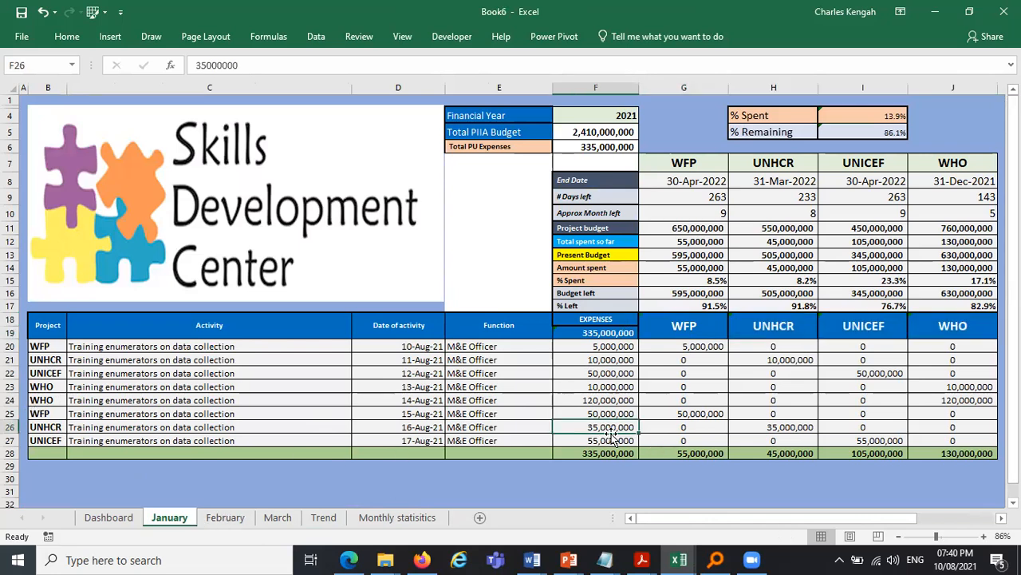
click(241, 518)
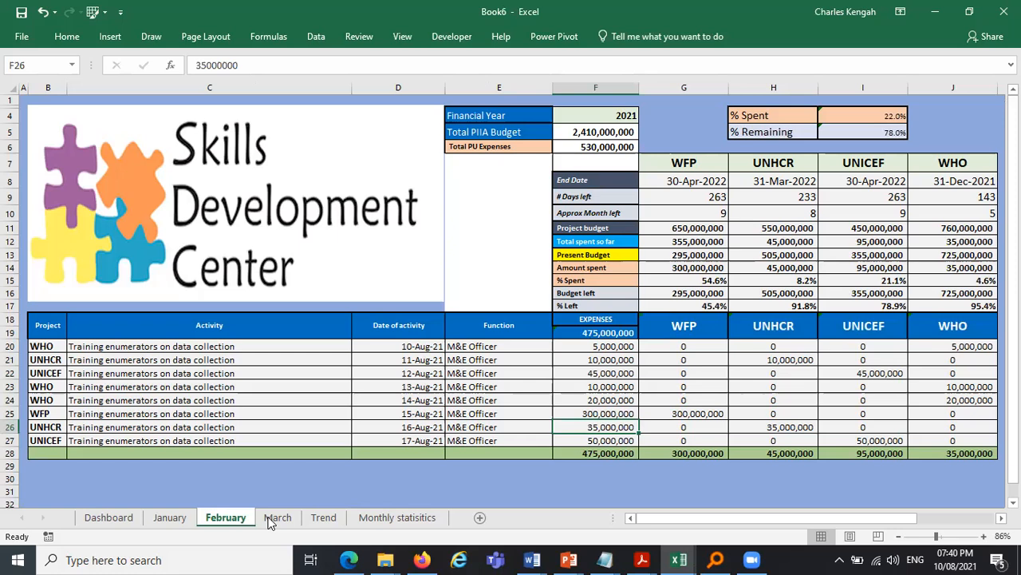
click(275, 517)
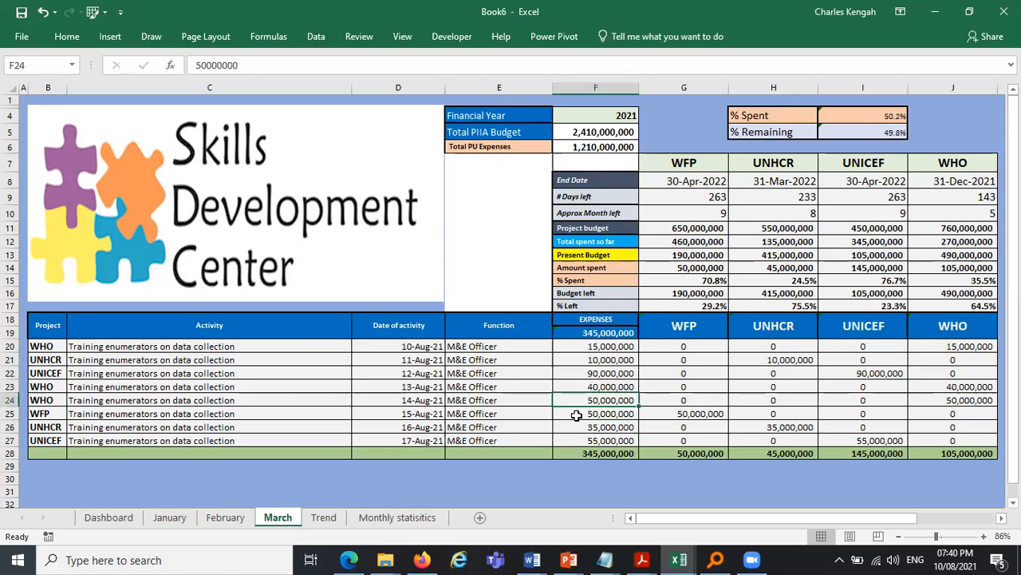
click(169, 517)
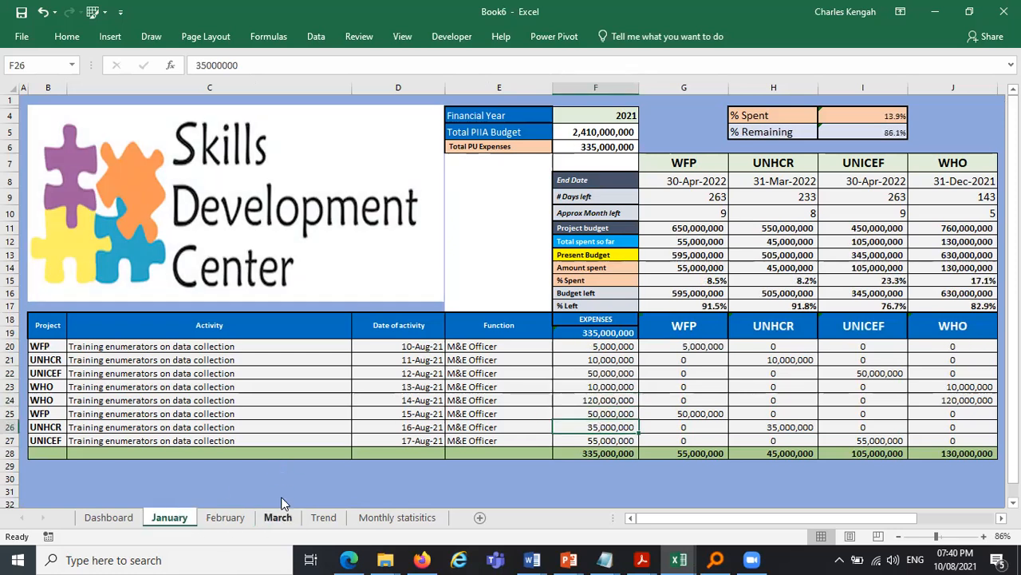
- On the January sheet, set the UNHCR expense in cell F26 to 22,000,000
double_click(593, 427)
double_click(593, 427)
text(22000000)
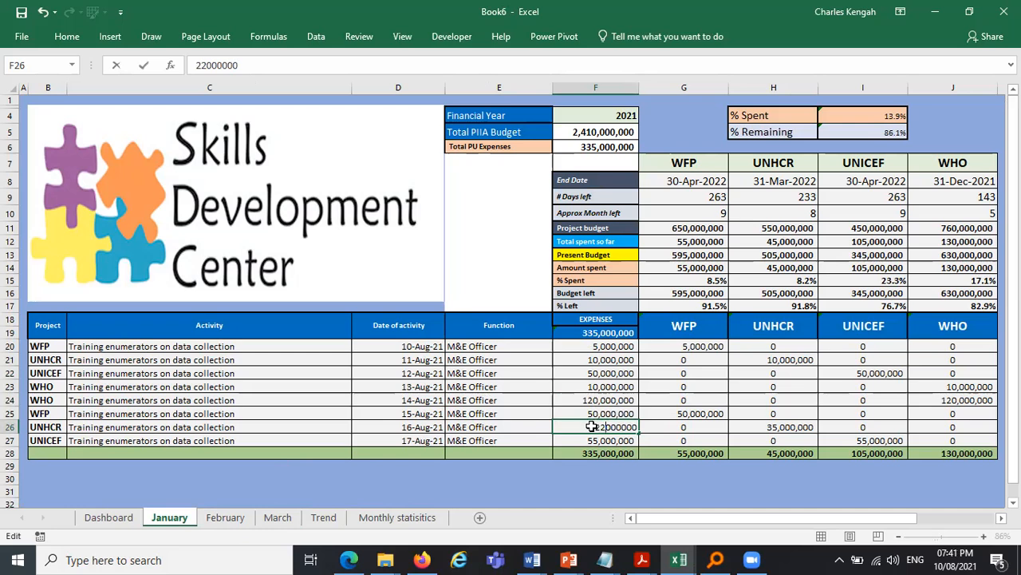
key(Return)
- On the March sheet, set the UNHCR expense in cell F26 to 28,000,000
click(229, 520)
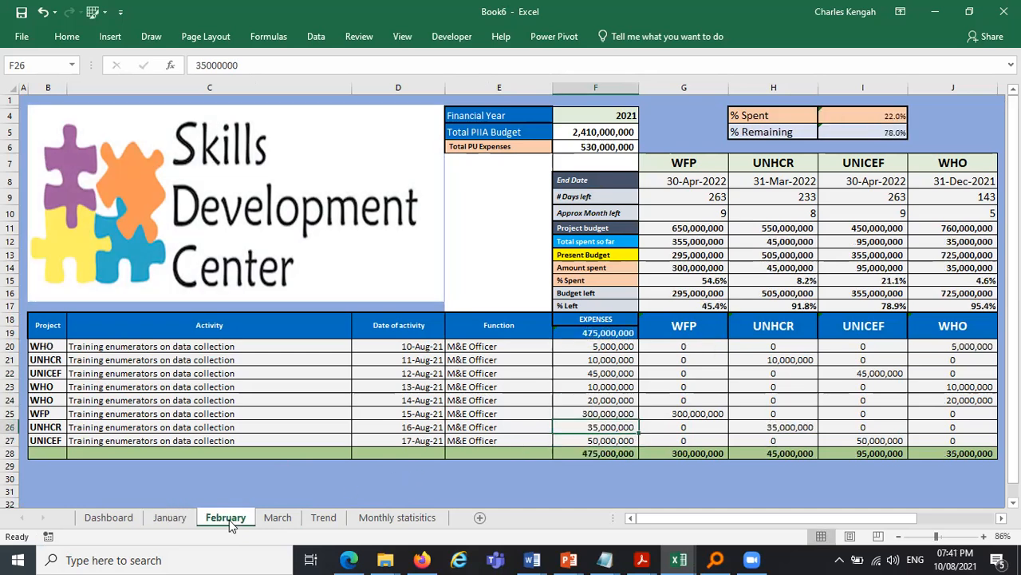
click(274, 518)
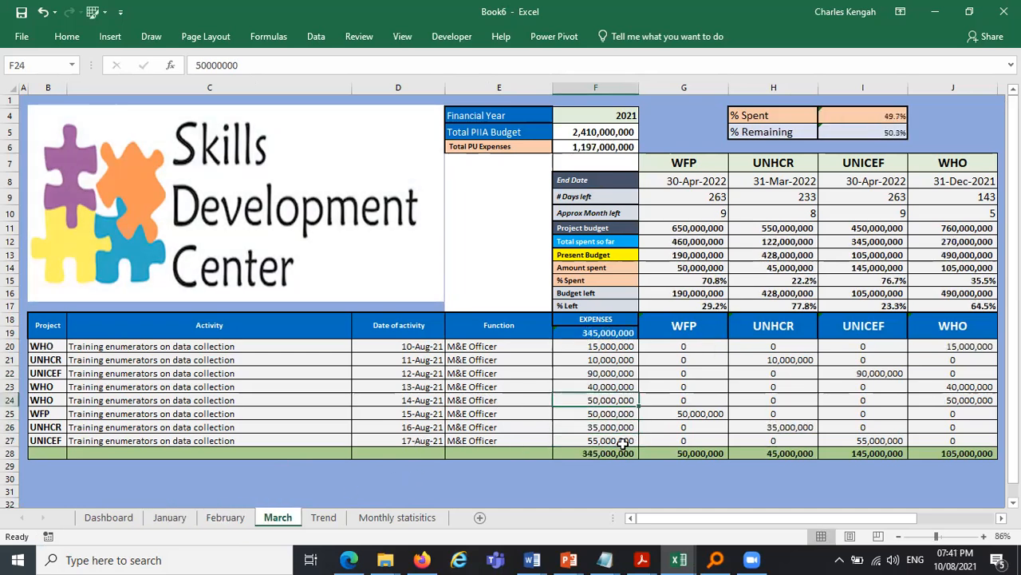
double_click(609, 429)
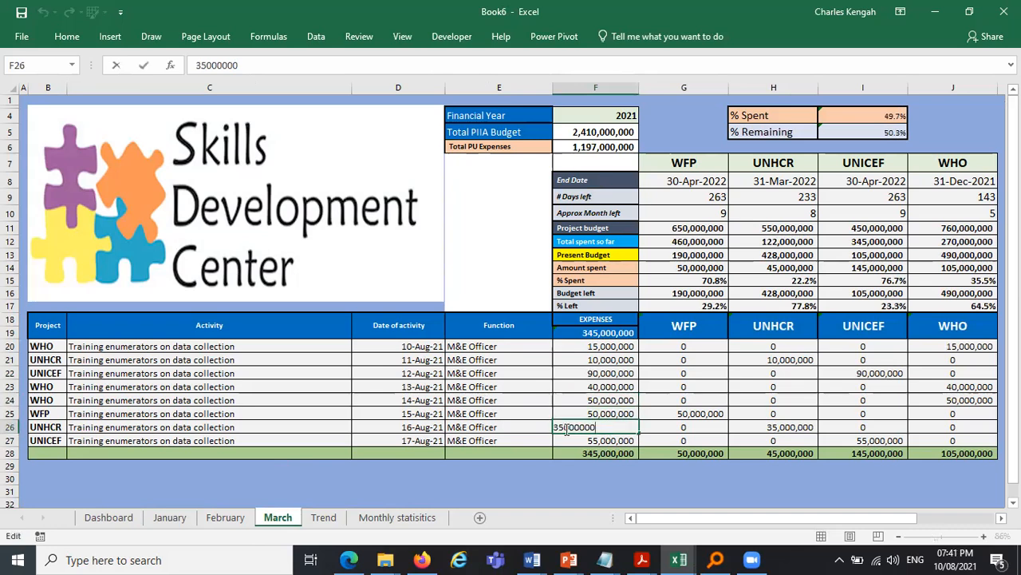
double_click(556, 428)
text(2000000)
key(Return)
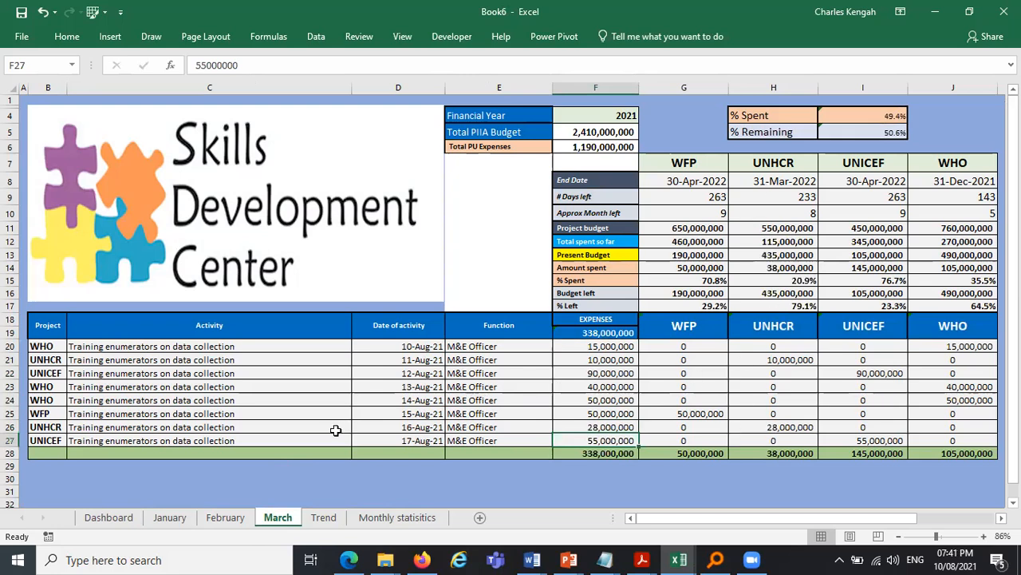
- Check the updated Trend summary and charts against the month and Monthly statistics sheets
click(331, 519)
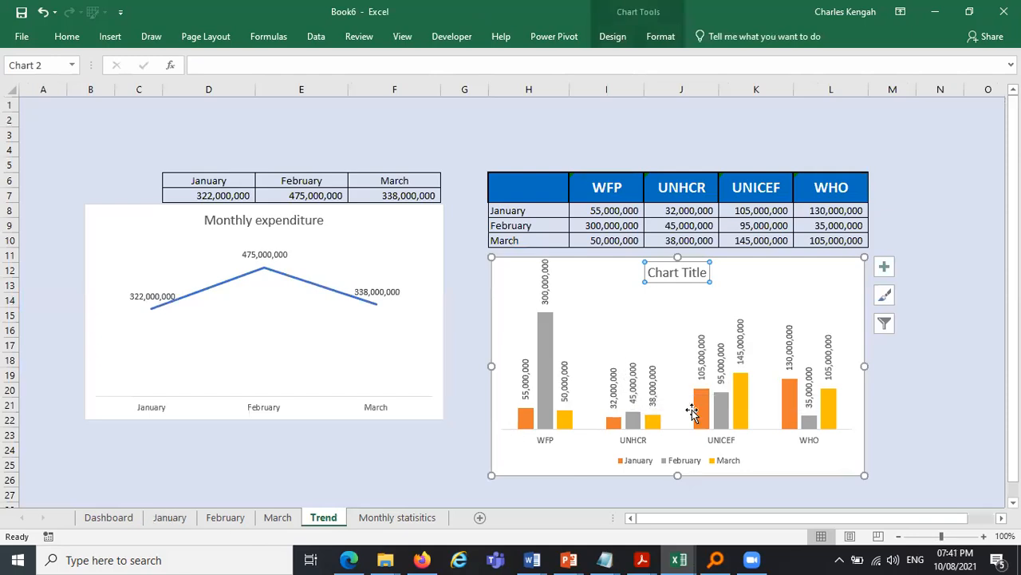
click(412, 518)
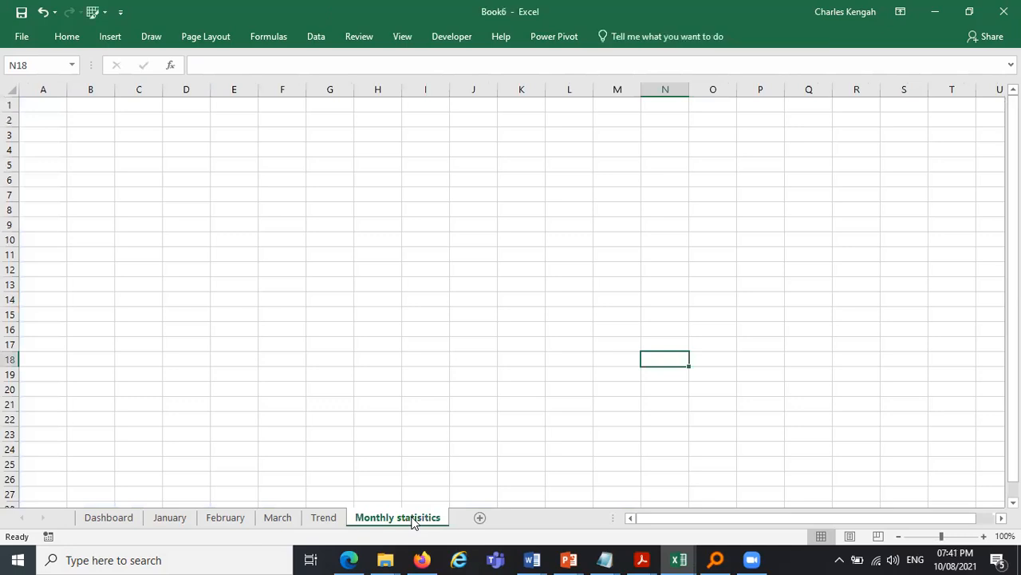
click(225, 519)
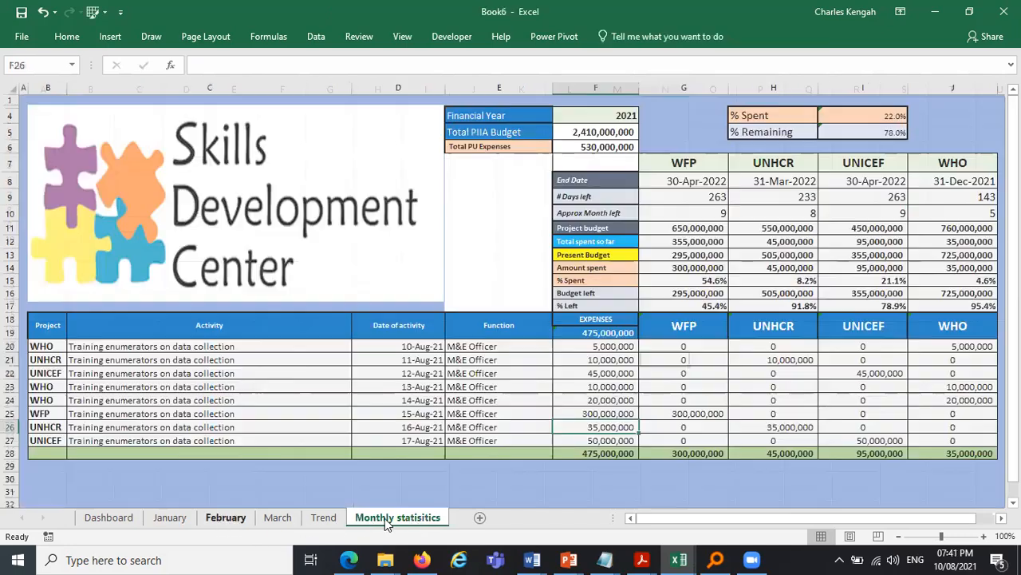
click(357, 521)
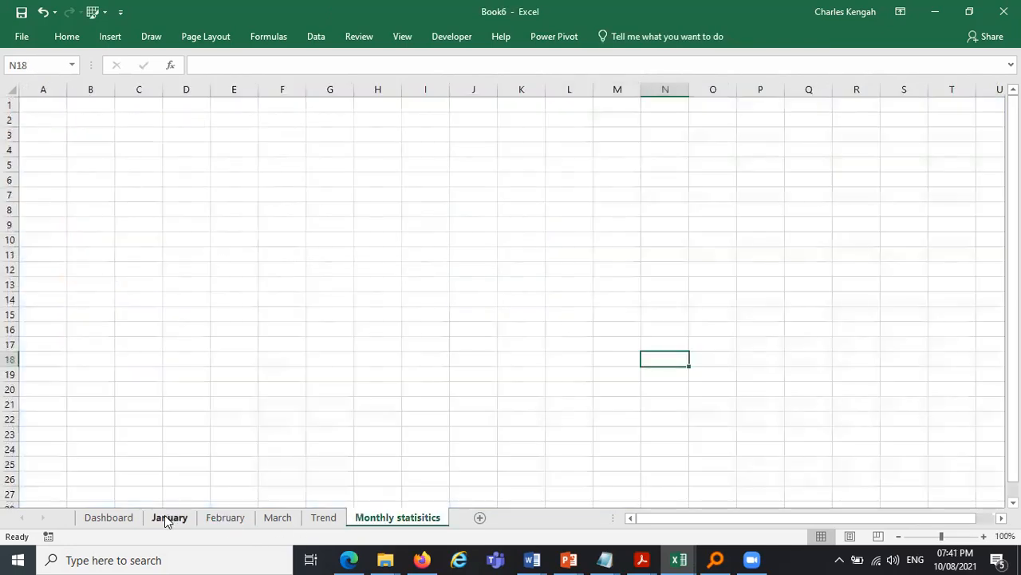
mouse_move(164, 515)
mouse_down()
mouse_move(324, 518)
mouse_move(145, 519)
mouse_up()
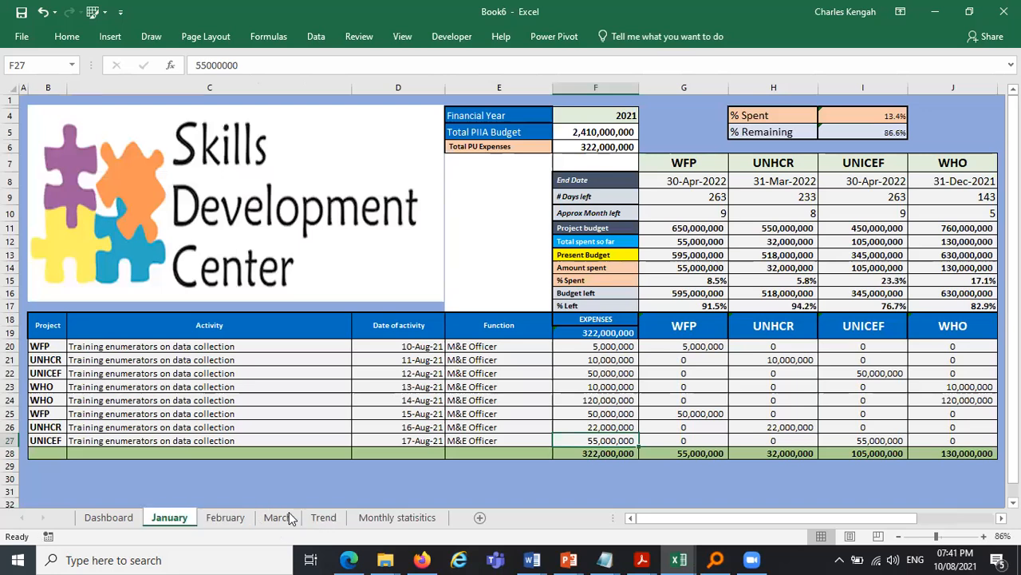
click(325, 517)
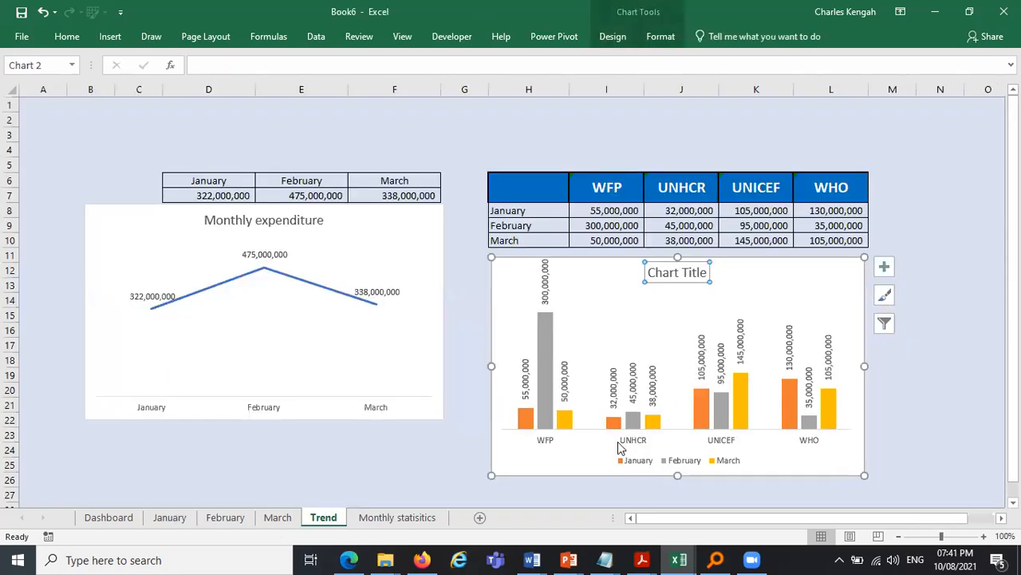
click(807, 275)
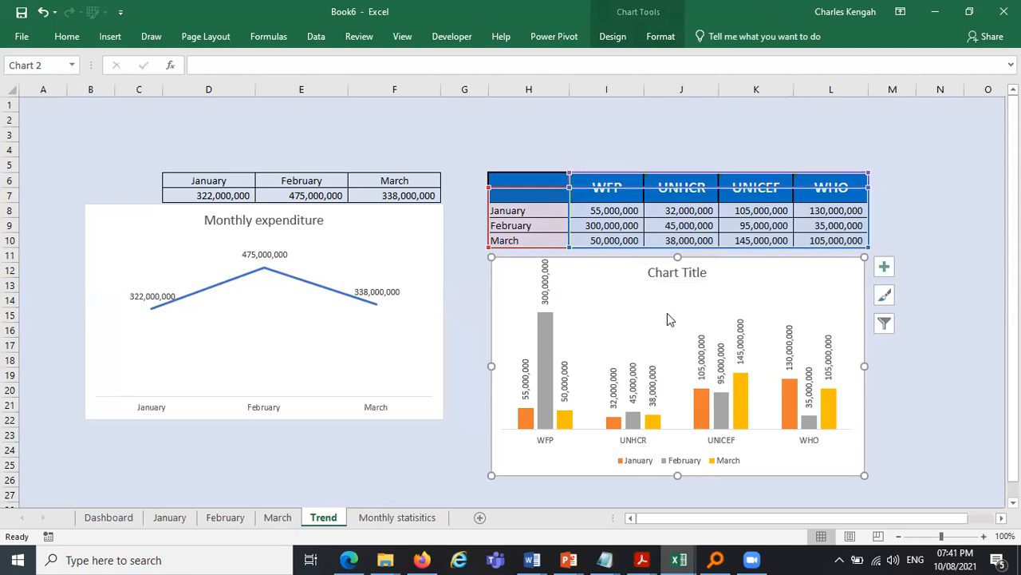
- Switch the column chart's rows and columns and widen the chart to the right
click(612, 37)
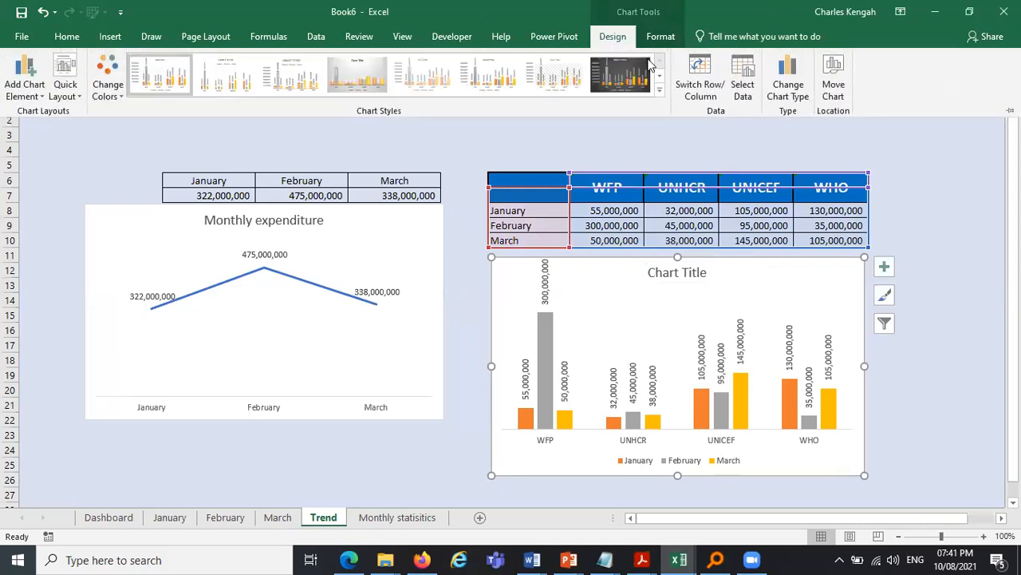
click(696, 73)
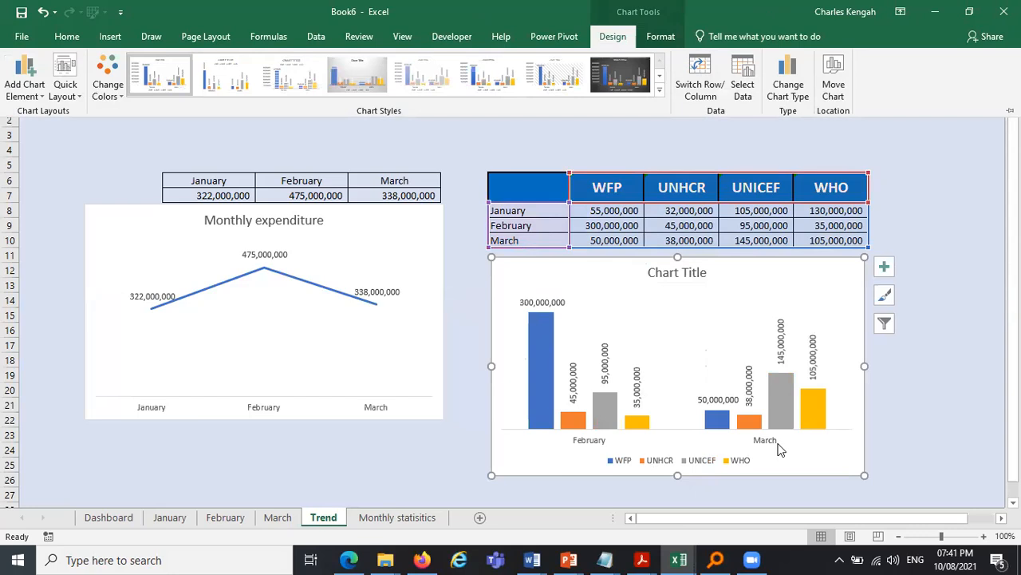
click(865, 363)
drag(862, 365, 955, 361)
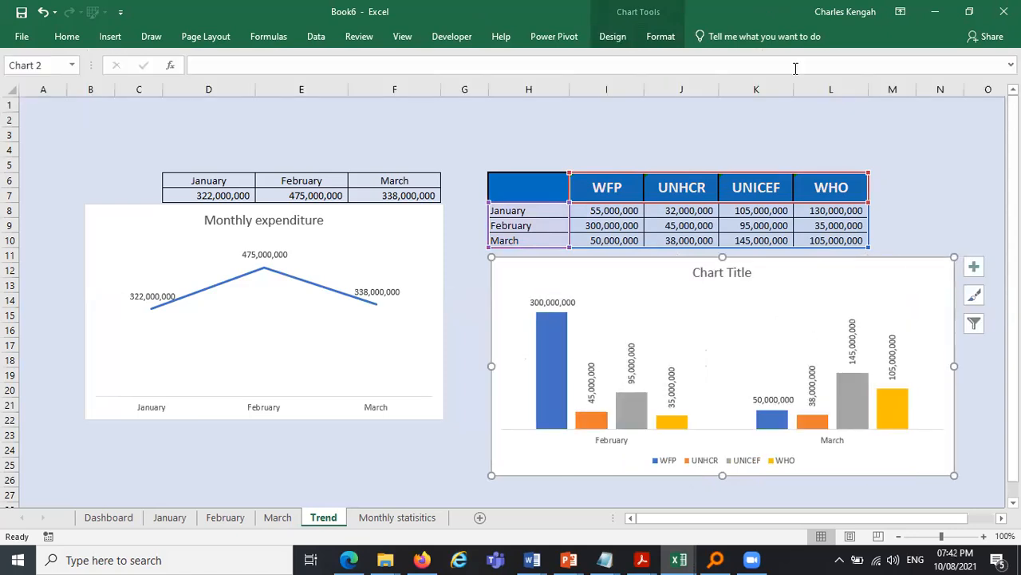
- Switch the chart's rows and columns again, then undo the recent chart changes
click(627, 40)
click(702, 71)
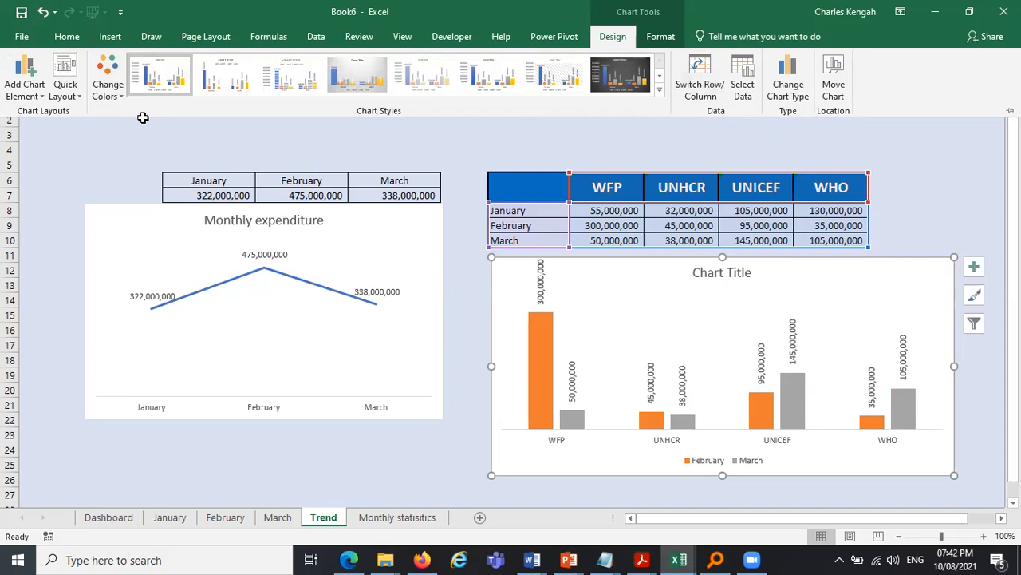
click(183, 140)
click(44, 12)
click(44, 13)
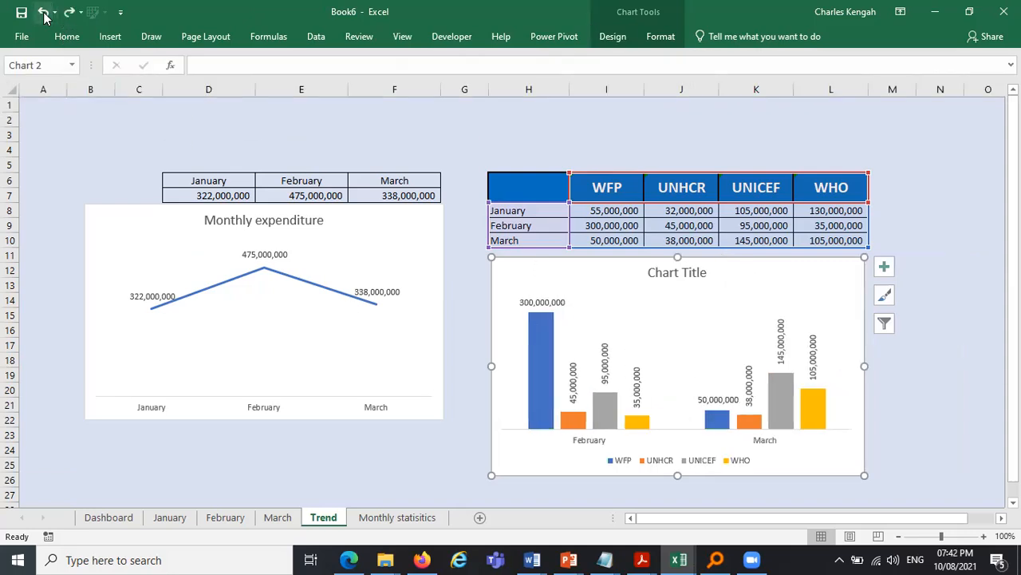
click(44, 13)
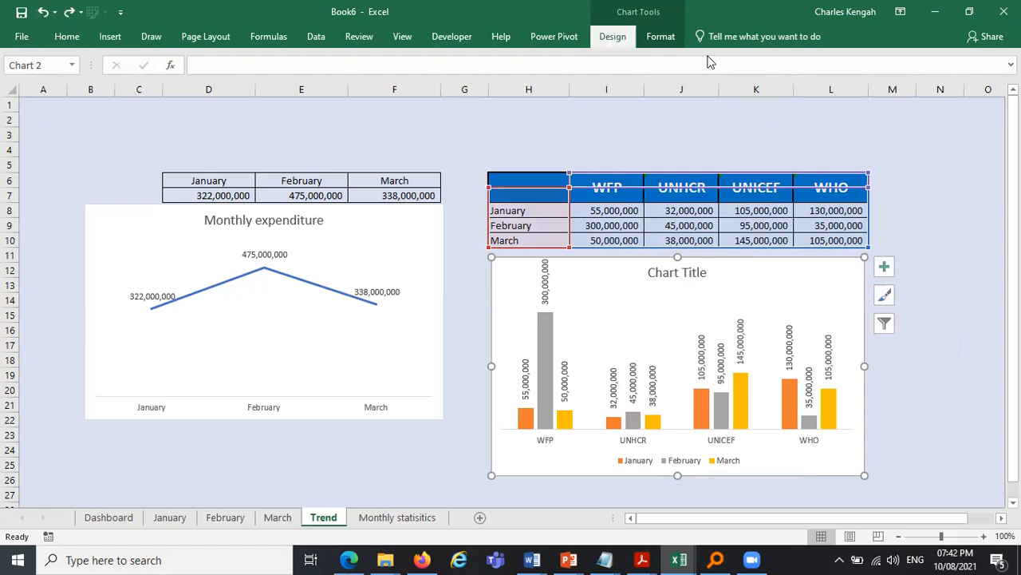
- Toggle the column chart's rows and columns several times
click(612, 37)
click(702, 76)
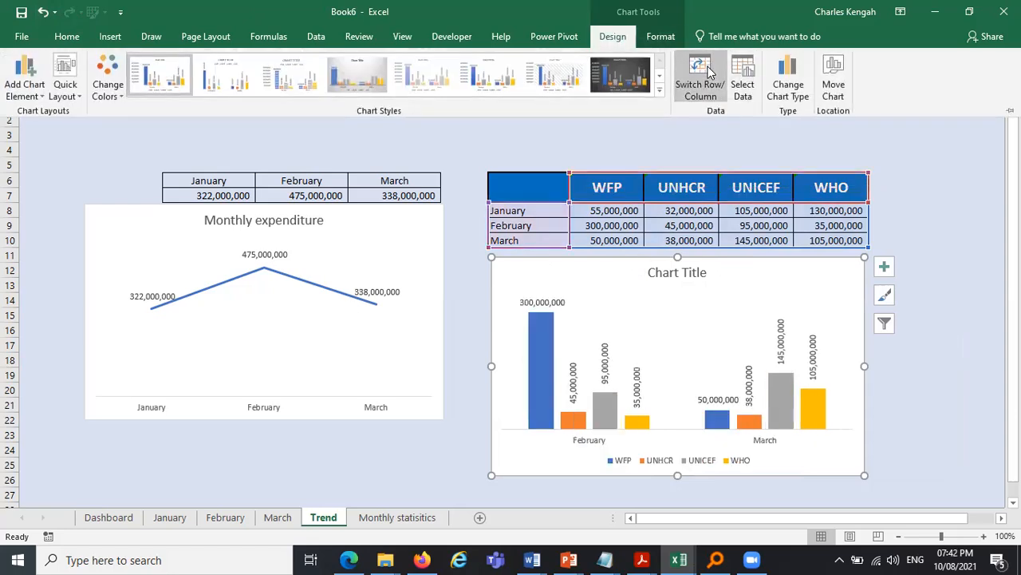
click(709, 71)
click(709, 72)
click(709, 72)
click(709, 72)
click(709, 72)
click(709, 72)
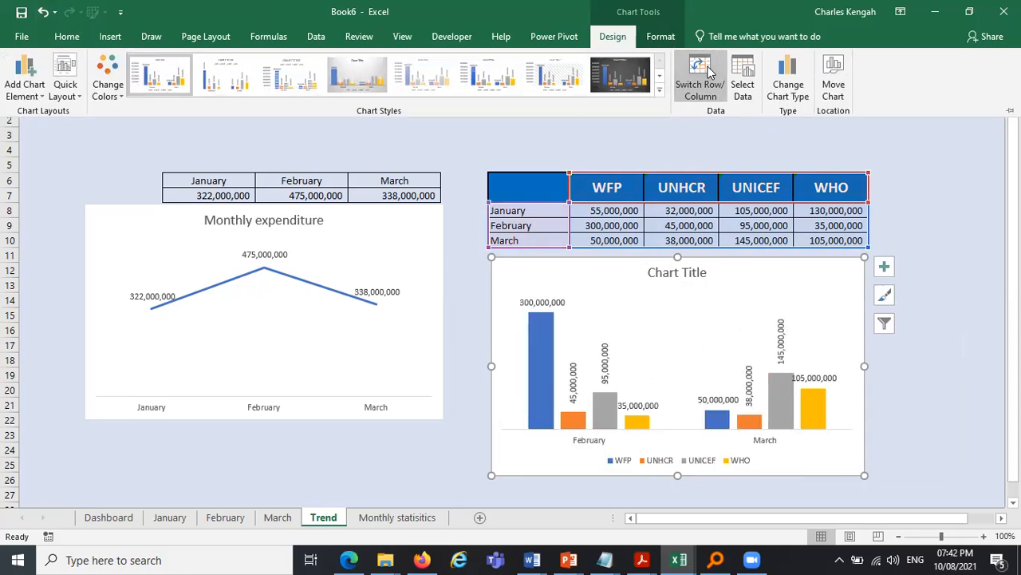
- Undo the recent chart switches repeatedly, then redo the last two undone actions
click(44, 12)
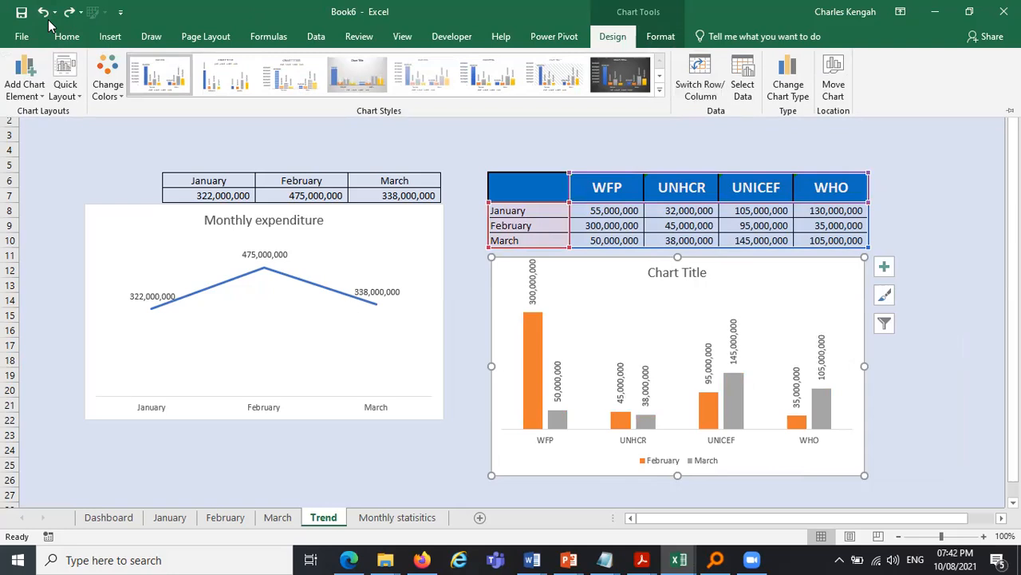
click(46, 16)
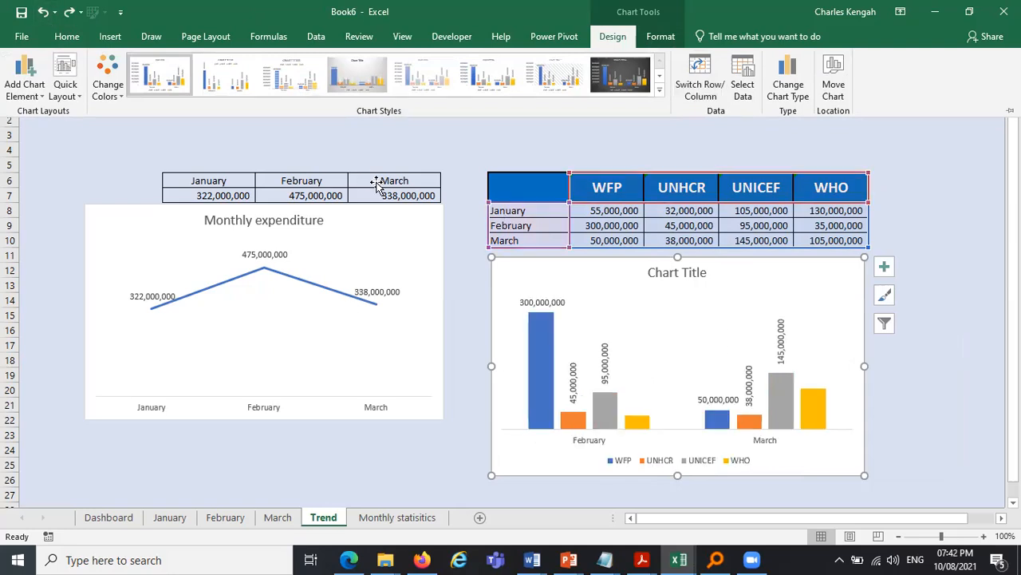
click(43, 13)
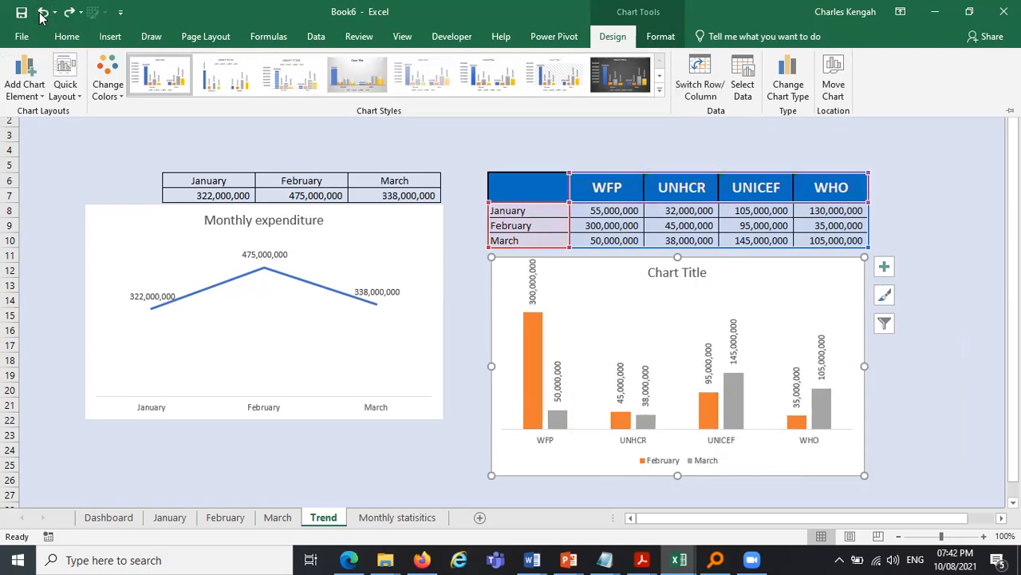
click(43, 13)
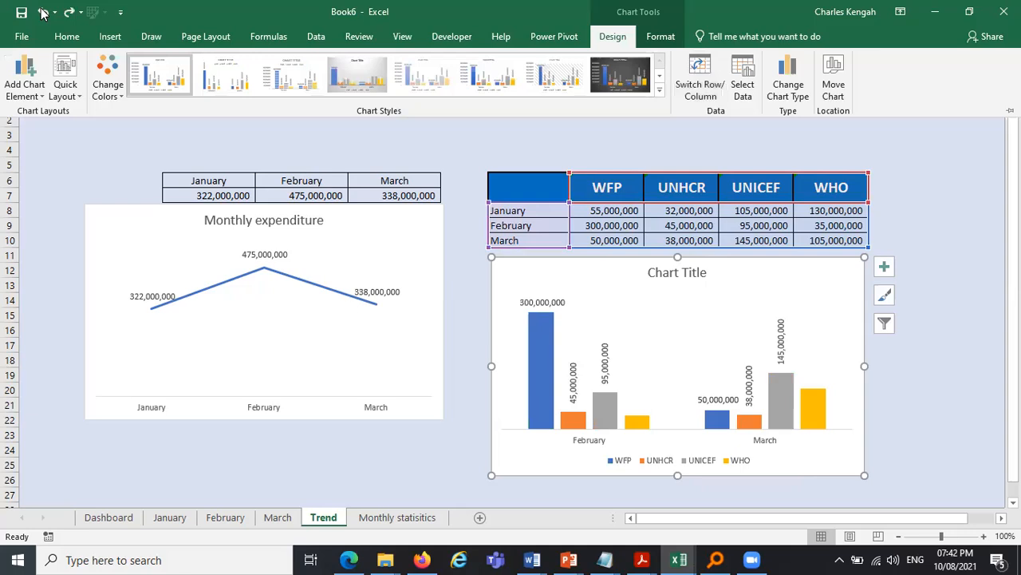
click(44, 13)
click(43, 12)
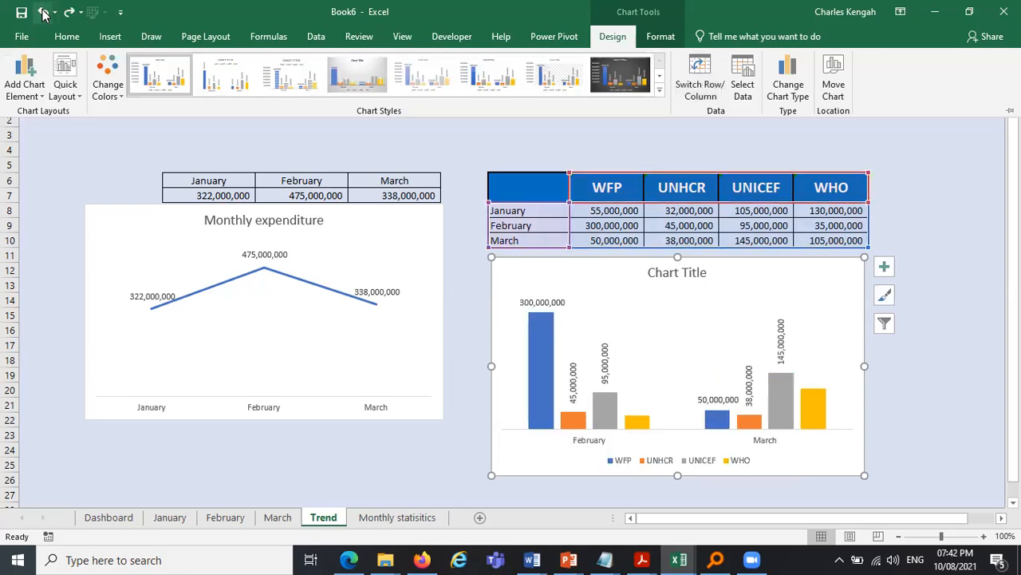
click(43, 13)
click(43, 13)
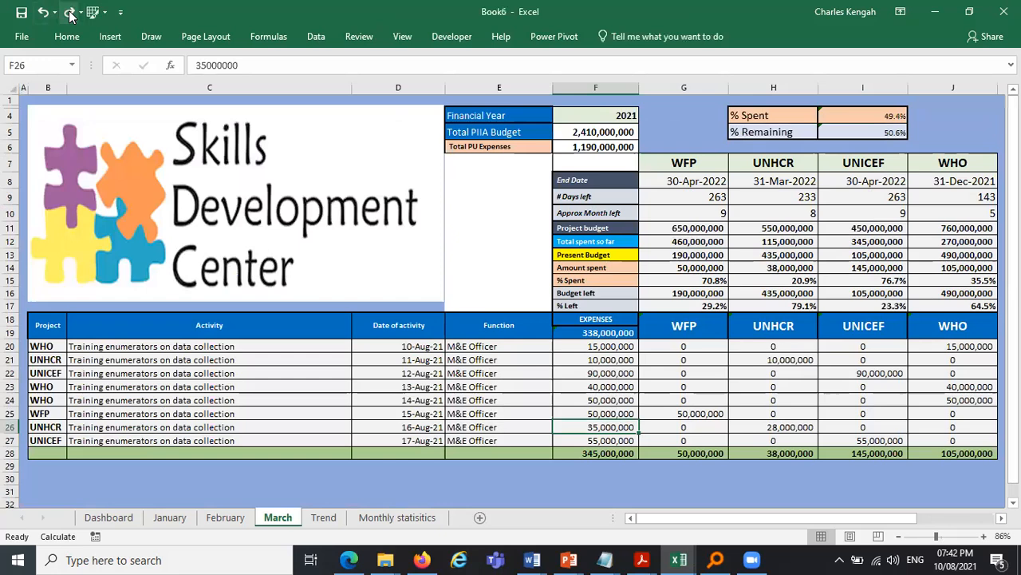
click(70, 14)
click(71, 14)
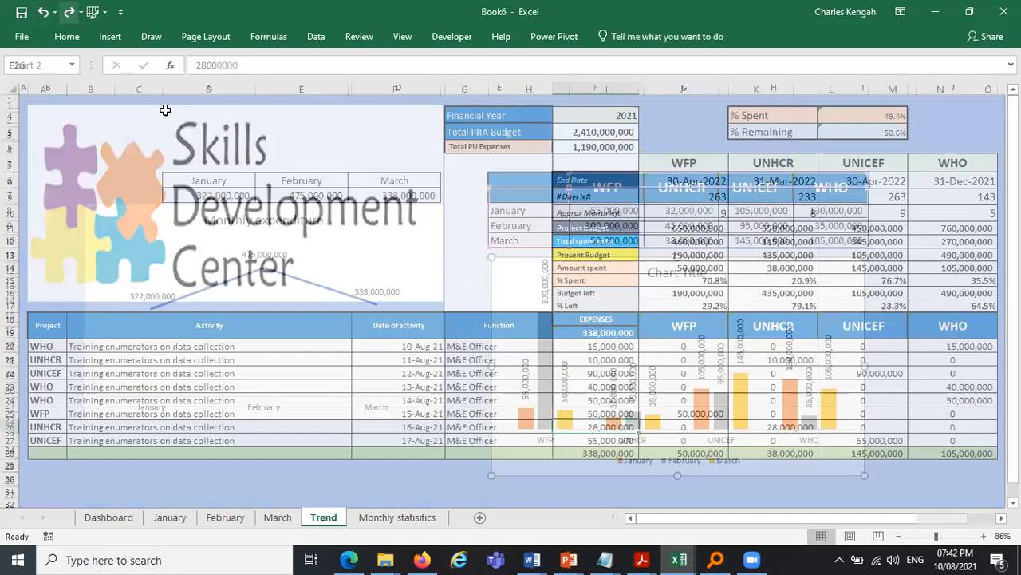
- Apply a 3-D preset shape effect to the January series columns of the clustered column chart
click(42, 12)
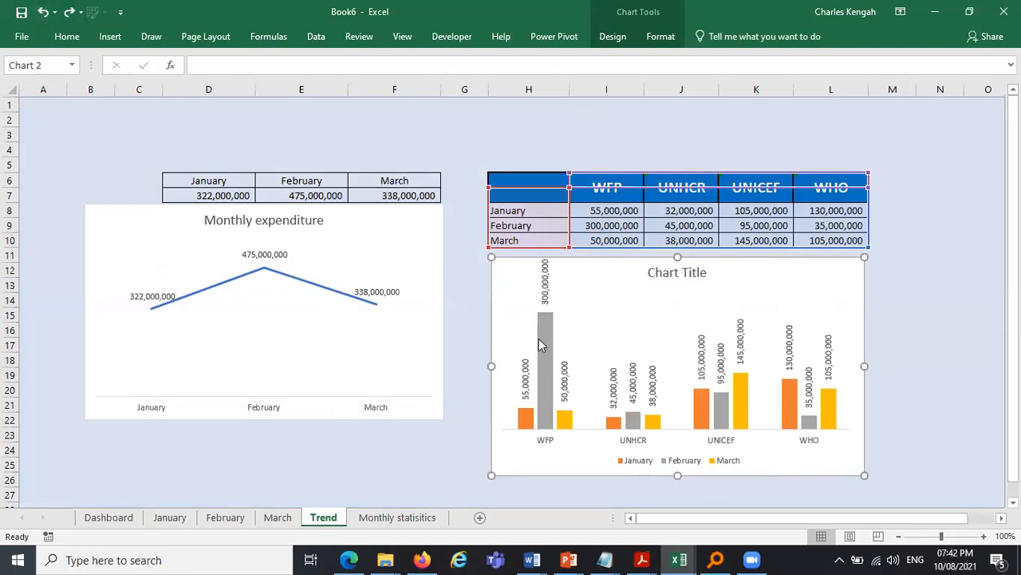
click(532, 421)
click(531, 421)
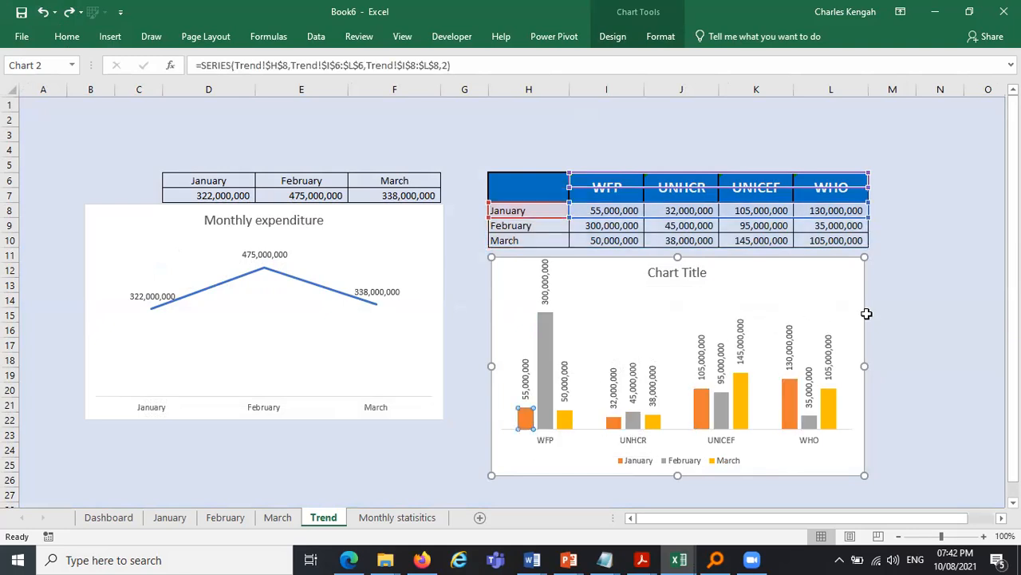
click(901, 312)
click(525, 421)
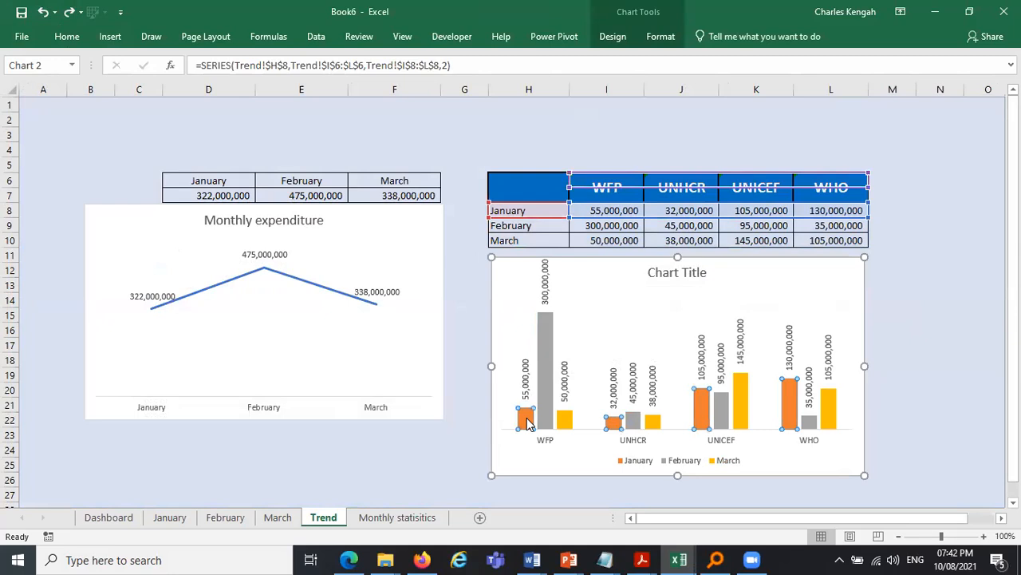
click(621, 44)
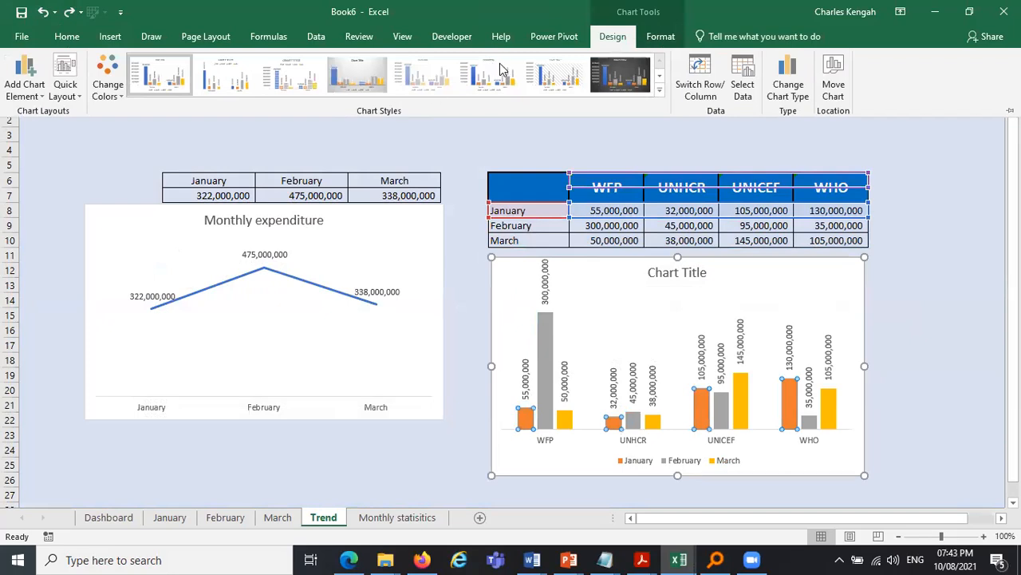
click(660, 91)
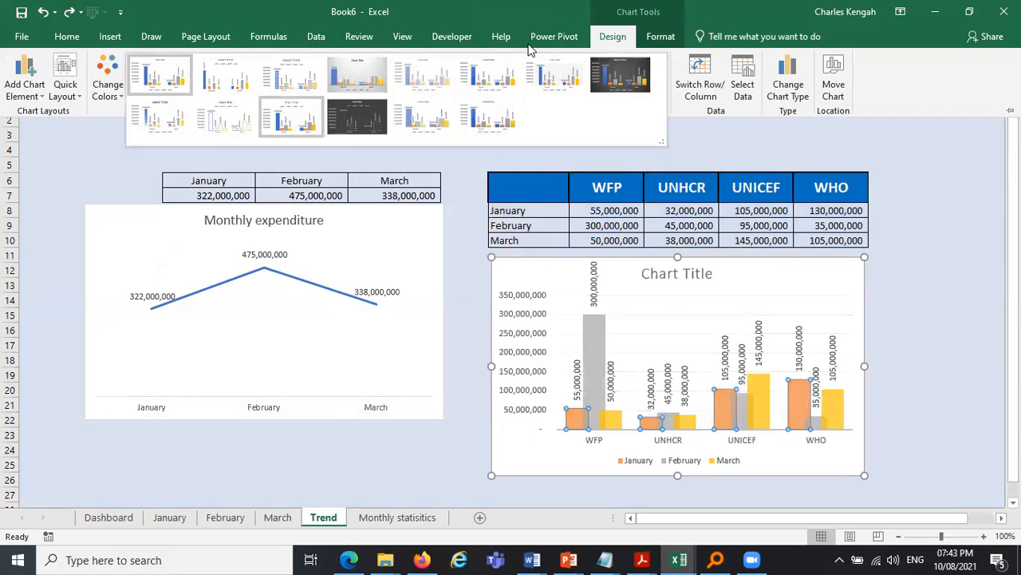
click(656, 41)
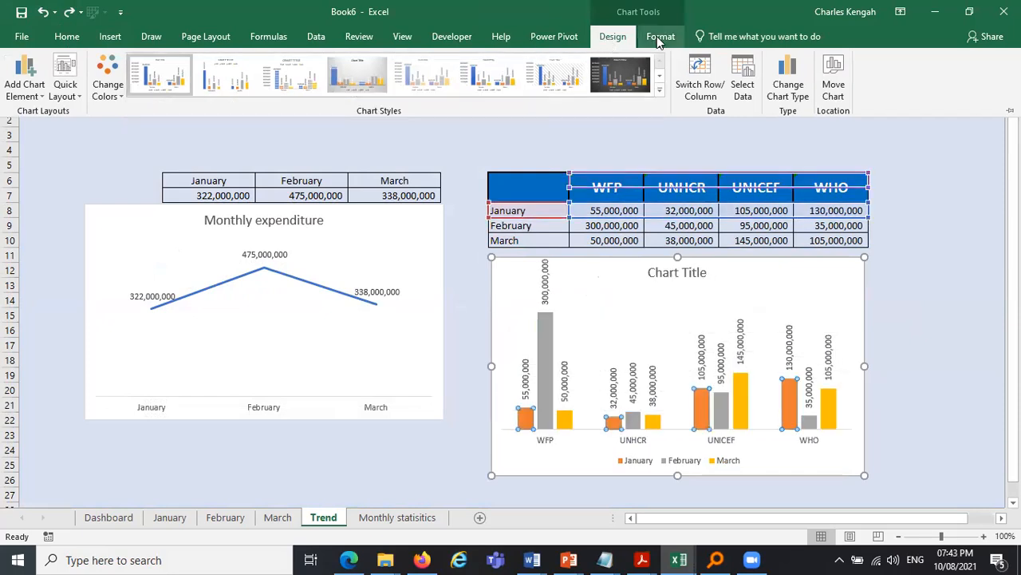
click(659, 37)
click(419, 94)
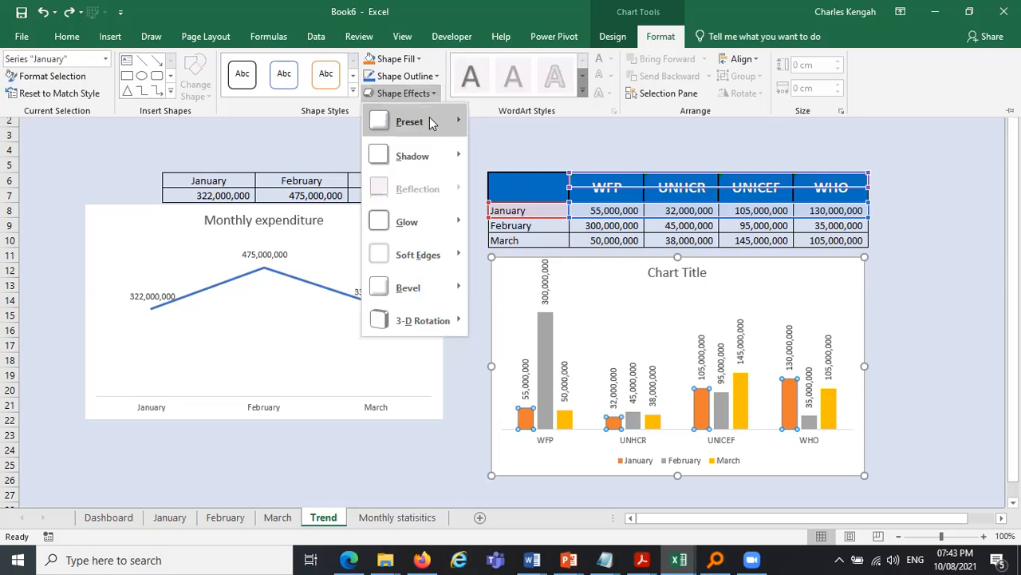
mouse_move(428, 121)
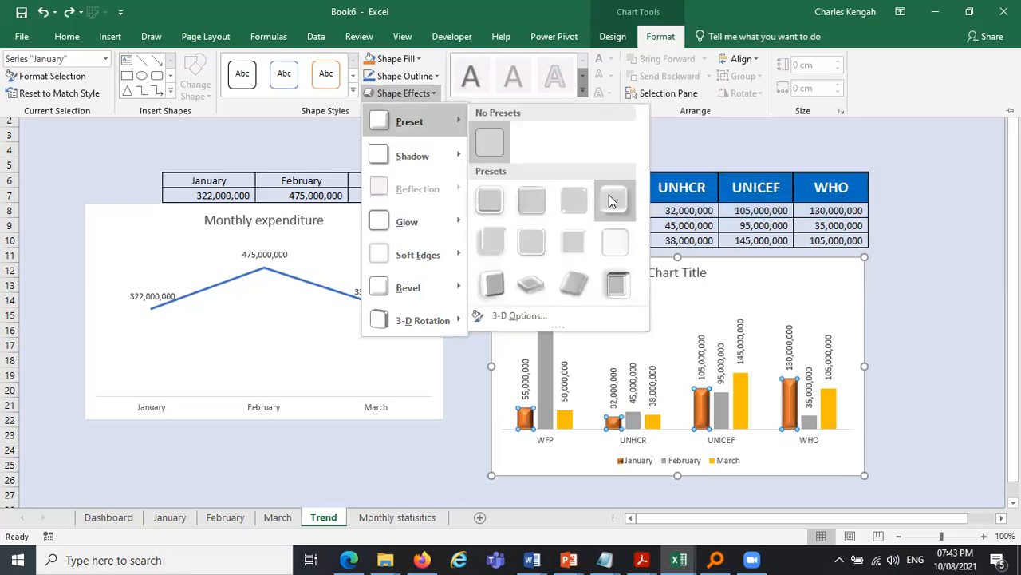
click(583, 286)
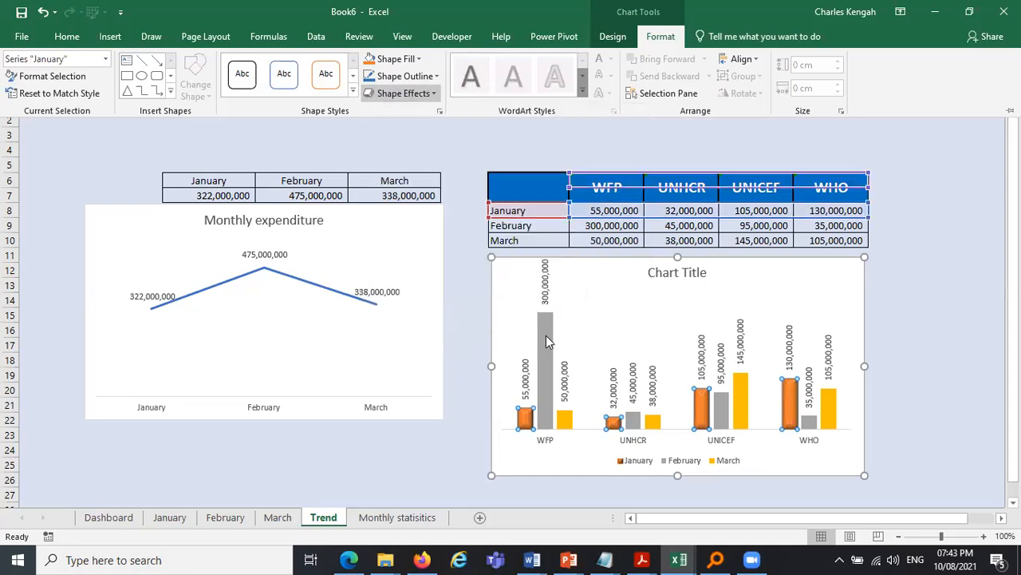
- Repeat the same preset effect on the February and March series columns
click(547, 379)
key(F4)
click(567, 421)
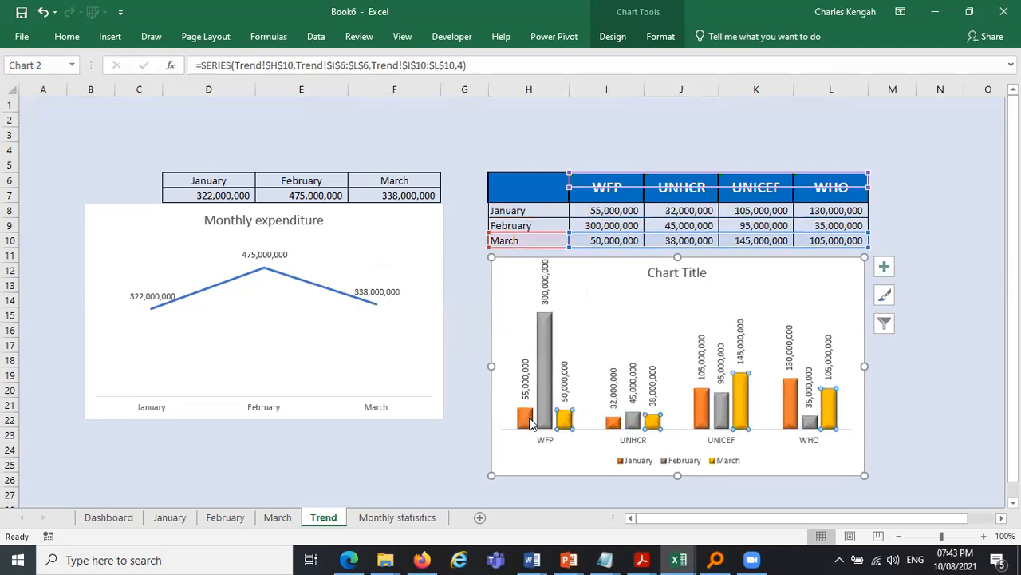
- Fill the January series columns with the standard blue color
click(670, 44)
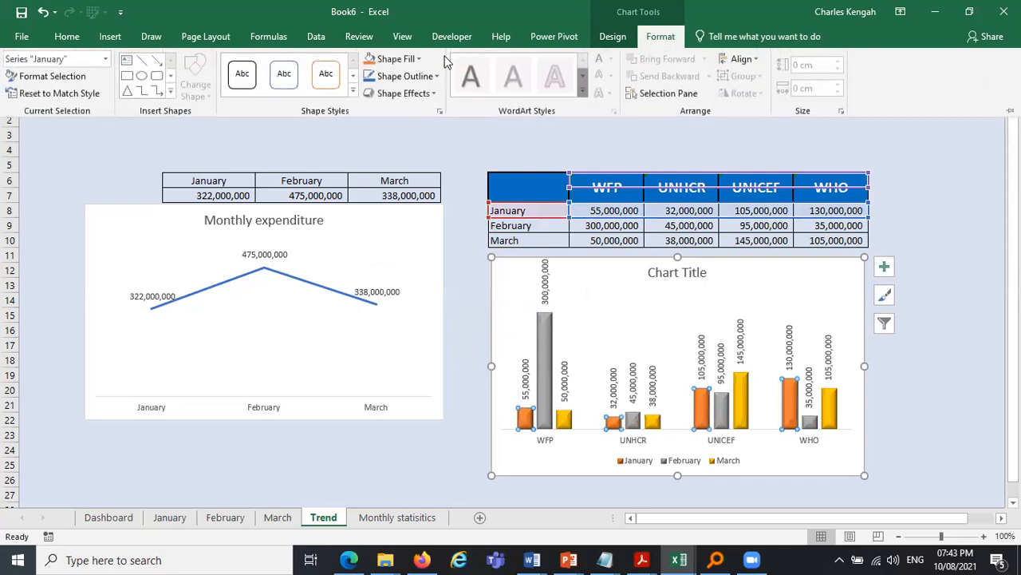
click(409, 59)
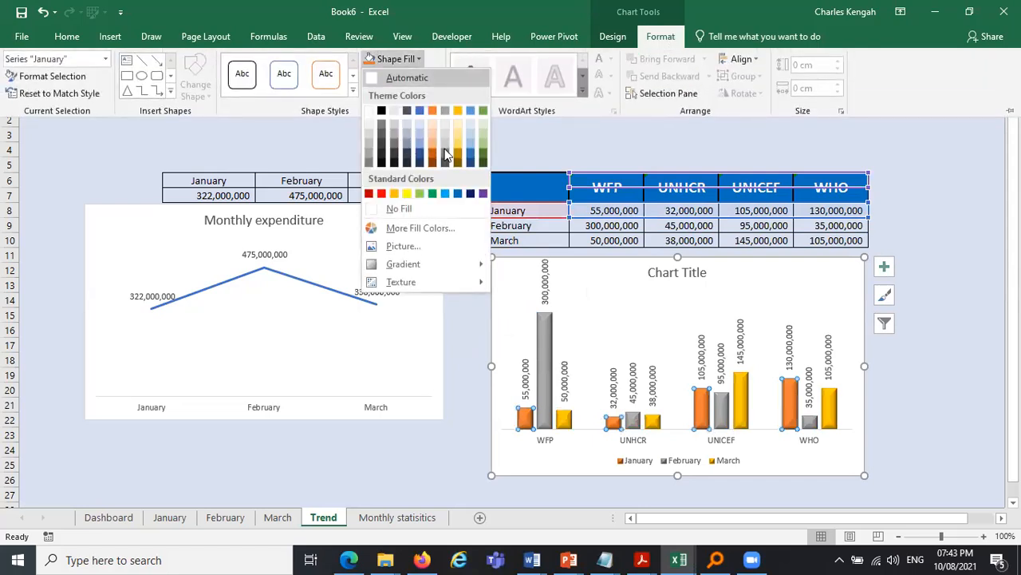
click(458, 192)
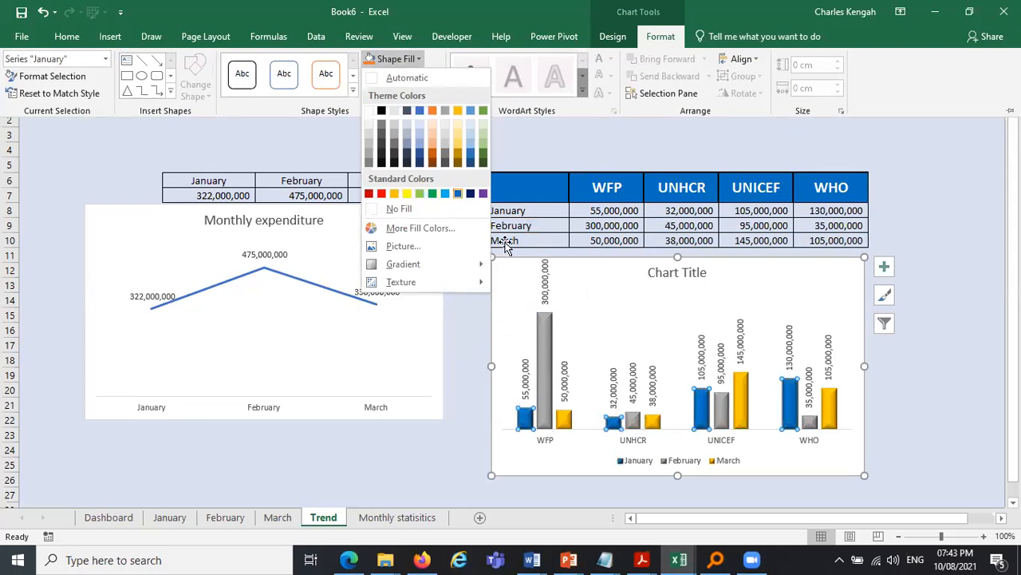
- Select the February series columns and fill them with the standard purple color
click(557, 339)
click(548, 337)
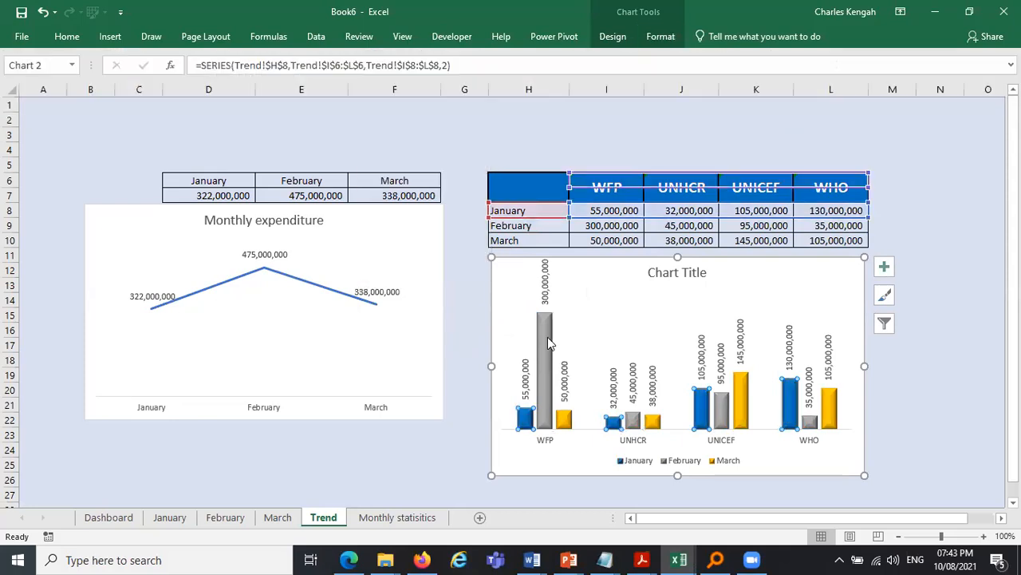
click(548, 336)
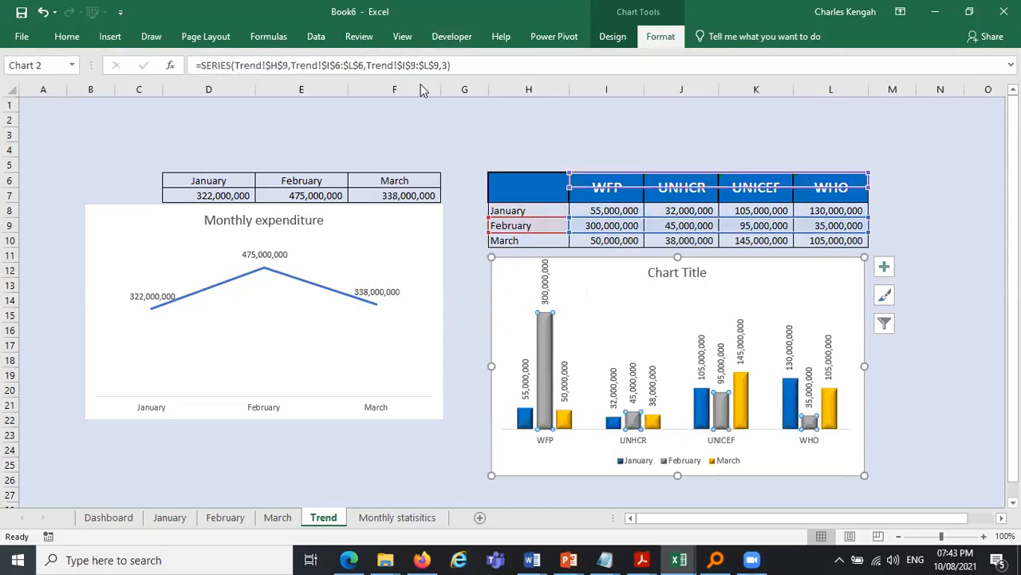
click(661, 36)
click(395, 58)
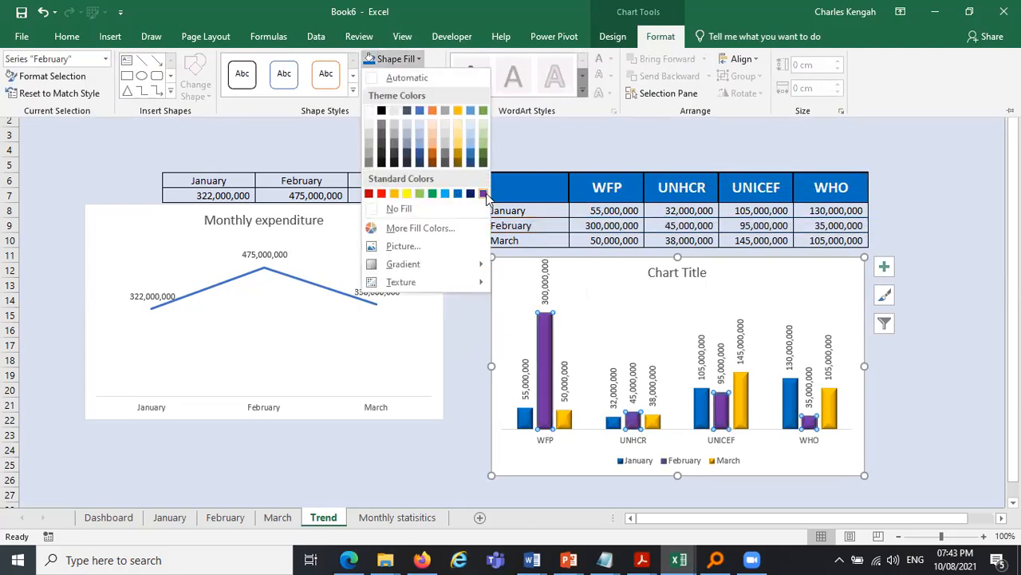
click(484, 194)
click(884, 301)
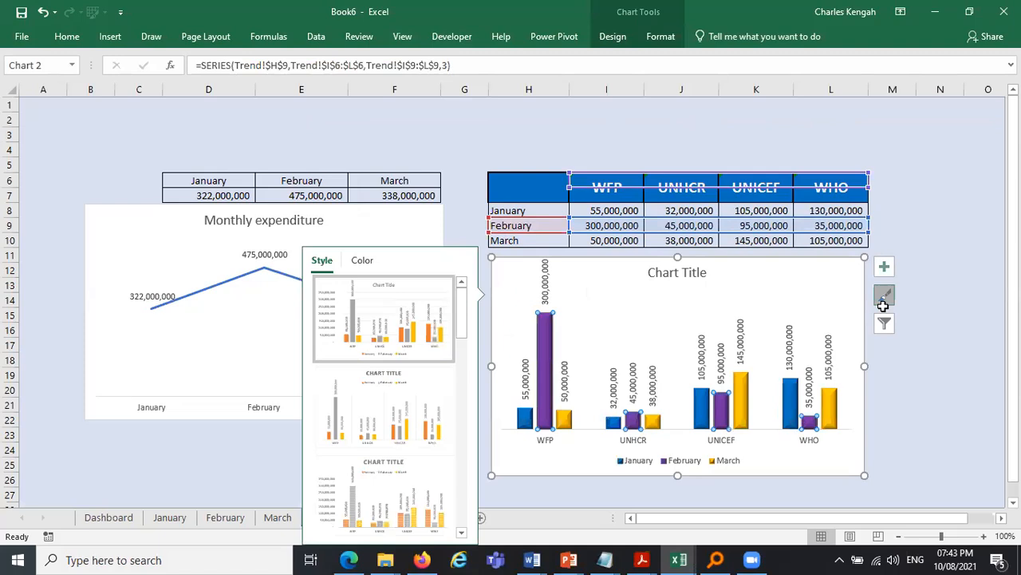
click(883, 304)
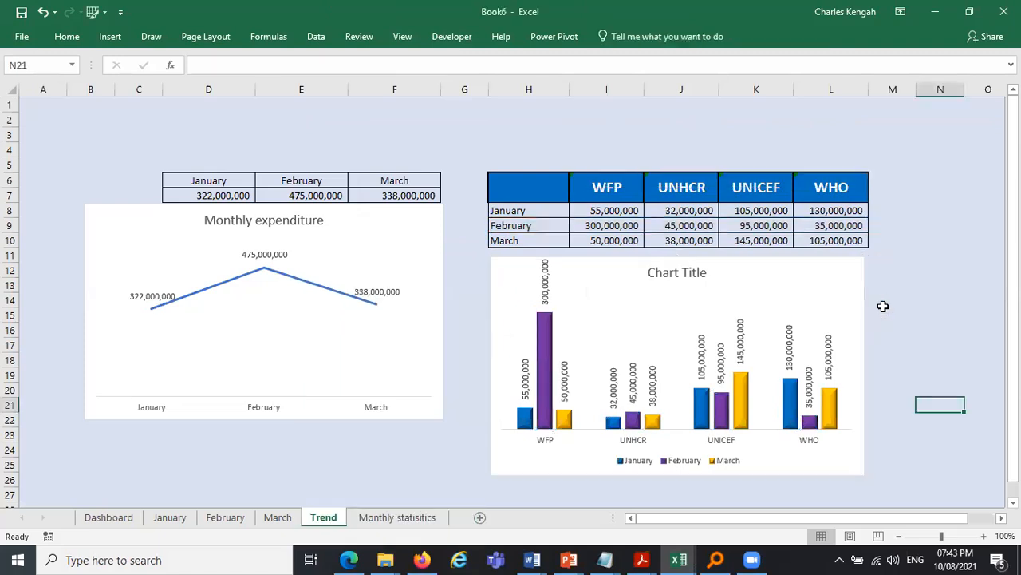
click(917, 335)
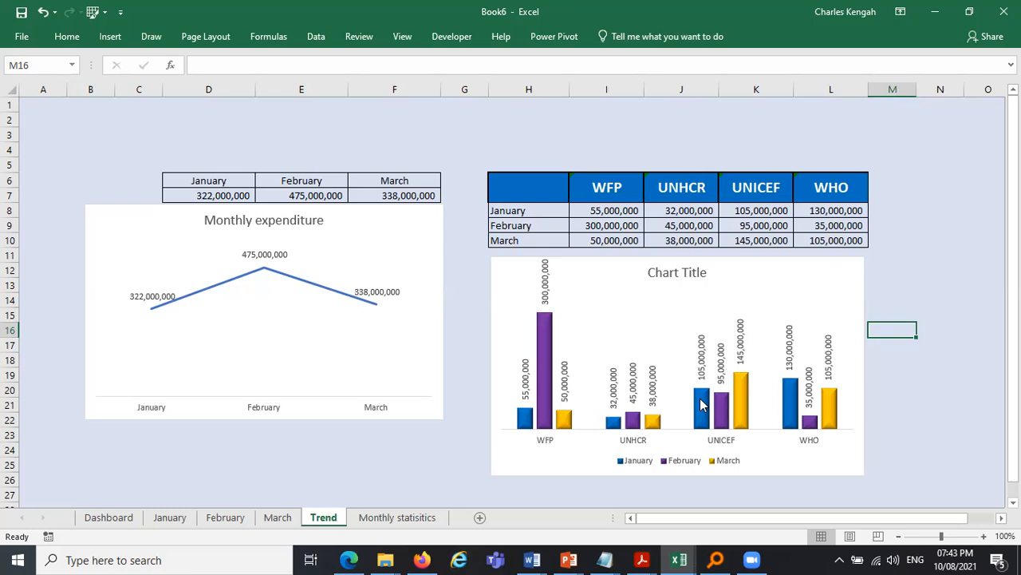
click(292, 469)
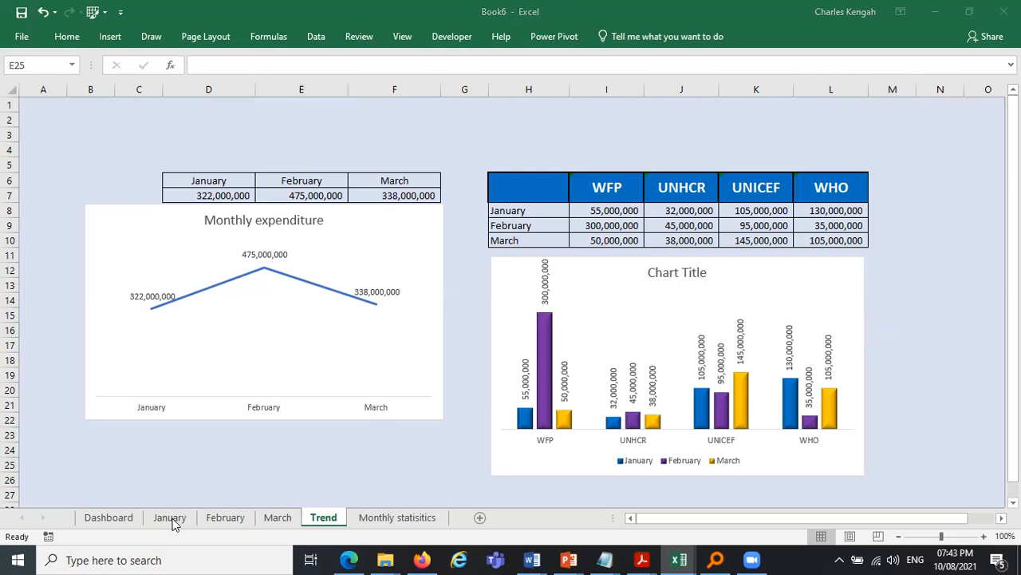
- Compare the % Spent and % Remaining figures across the March, January and February sheets
click(283, 518)
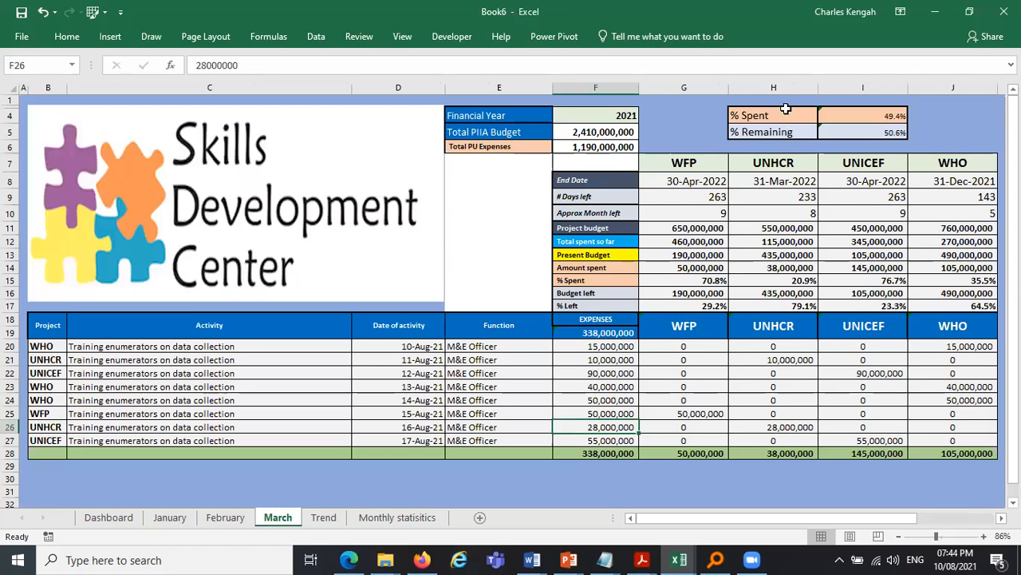
drag(772, 117, 868, 134)
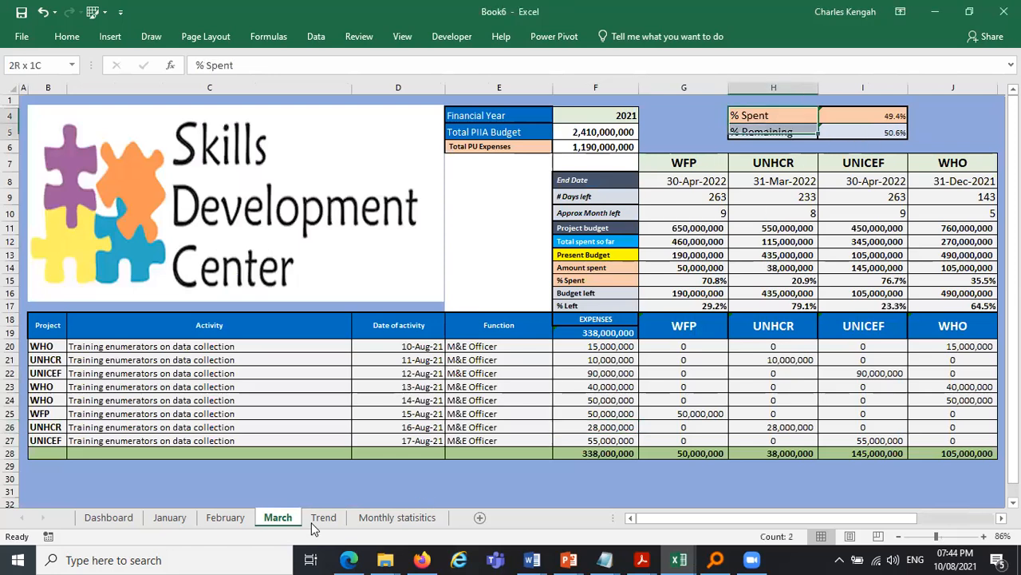
click(188, 517)
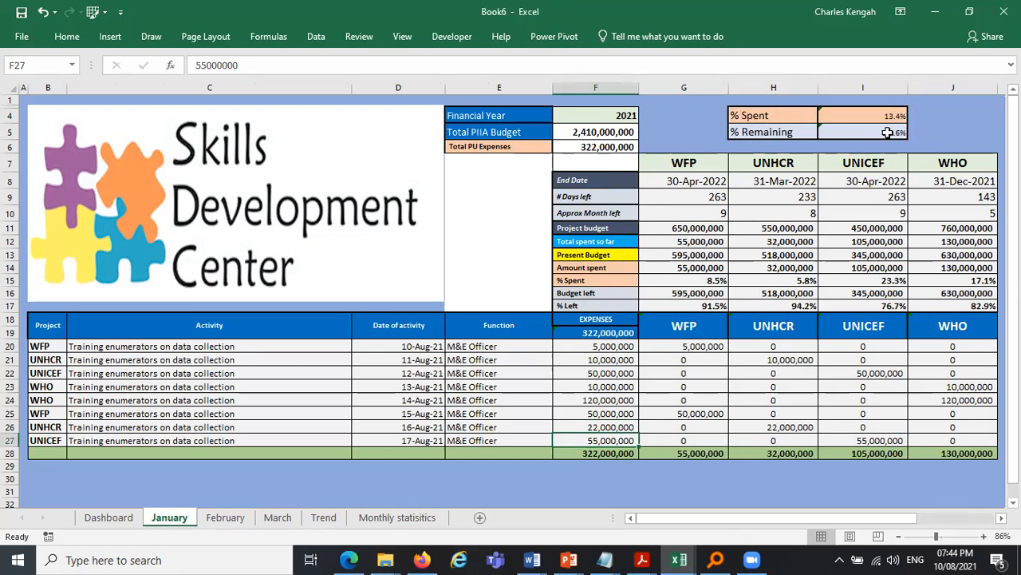
click(241, 519)
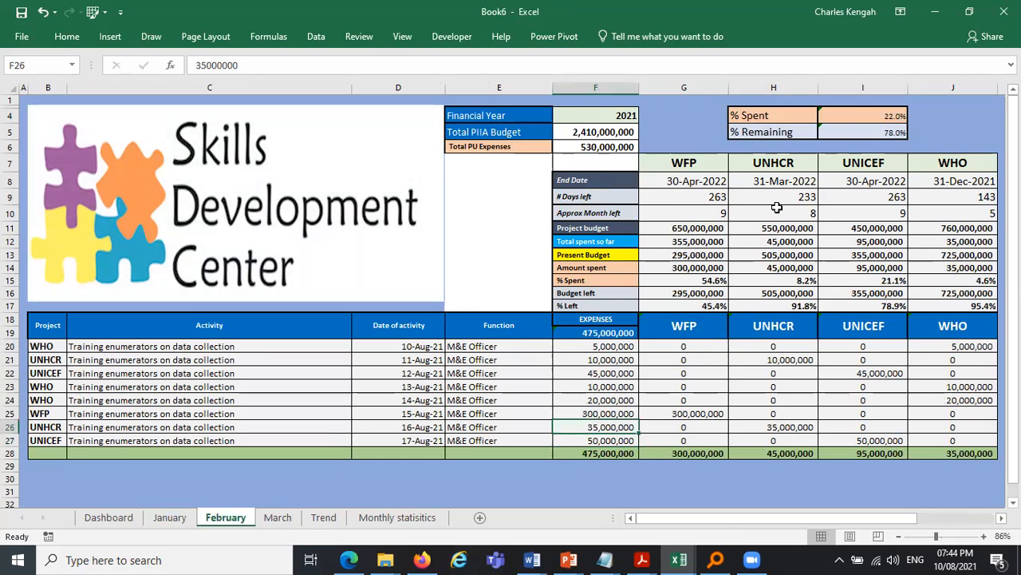
click(279, 519)
- On the March sheet, insert a 2-D pie chart of the % Spent and % Remaining cells
drag(750, 116, 896, 132)
click(930, 130)
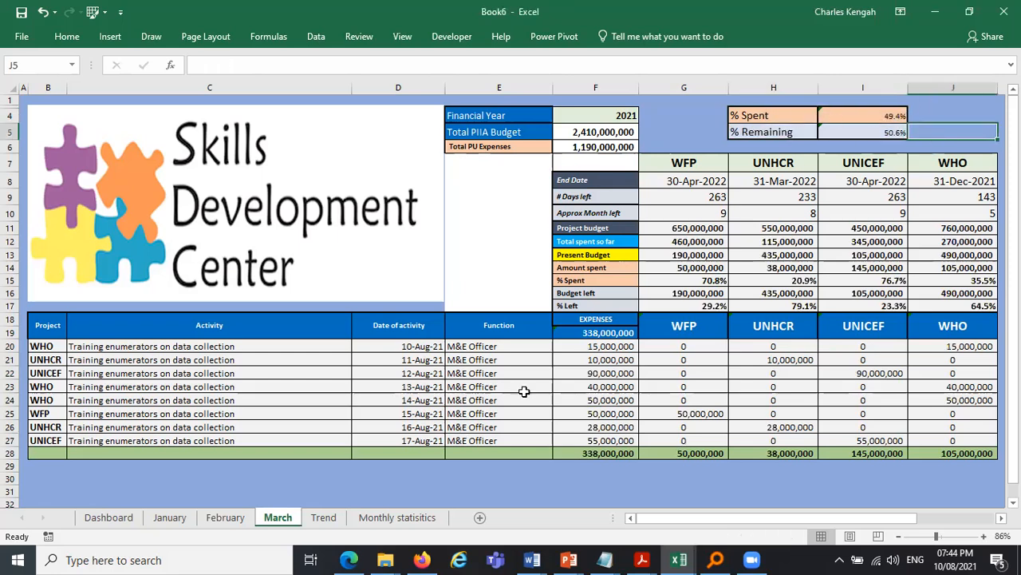
drag(782, 117, 884, 132)
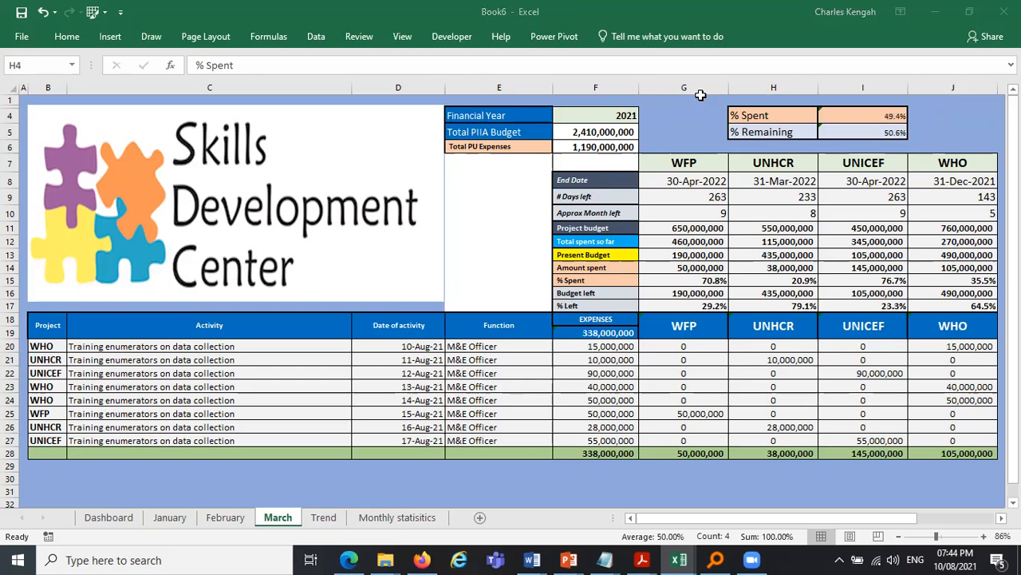
click(110, 37)
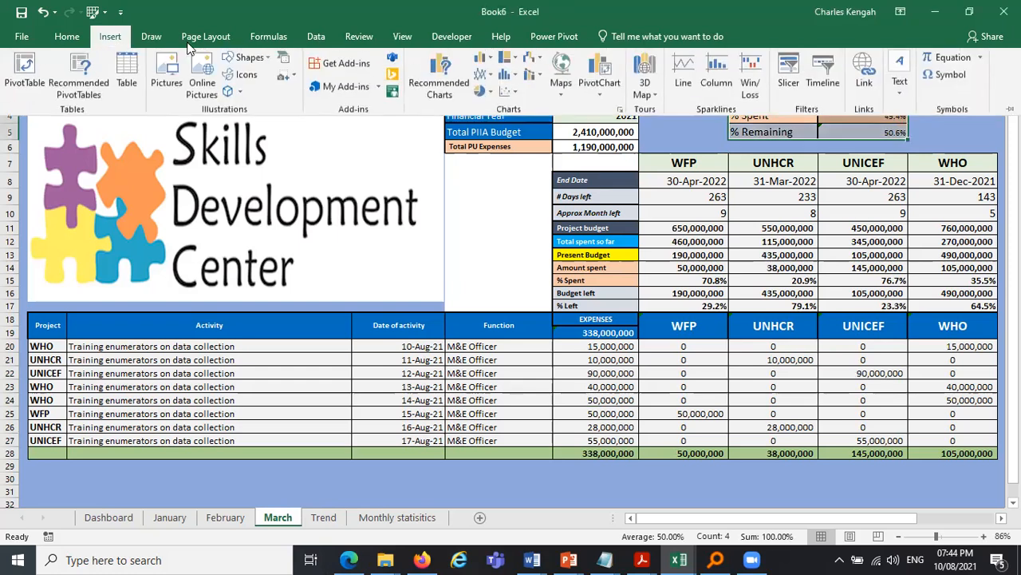
click(479, 93)
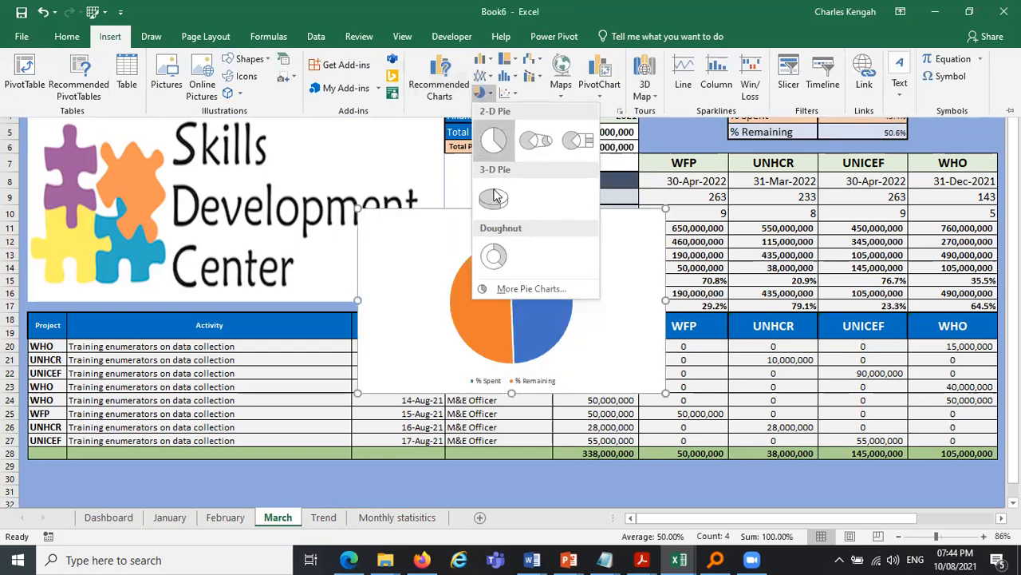
click(494, 141)
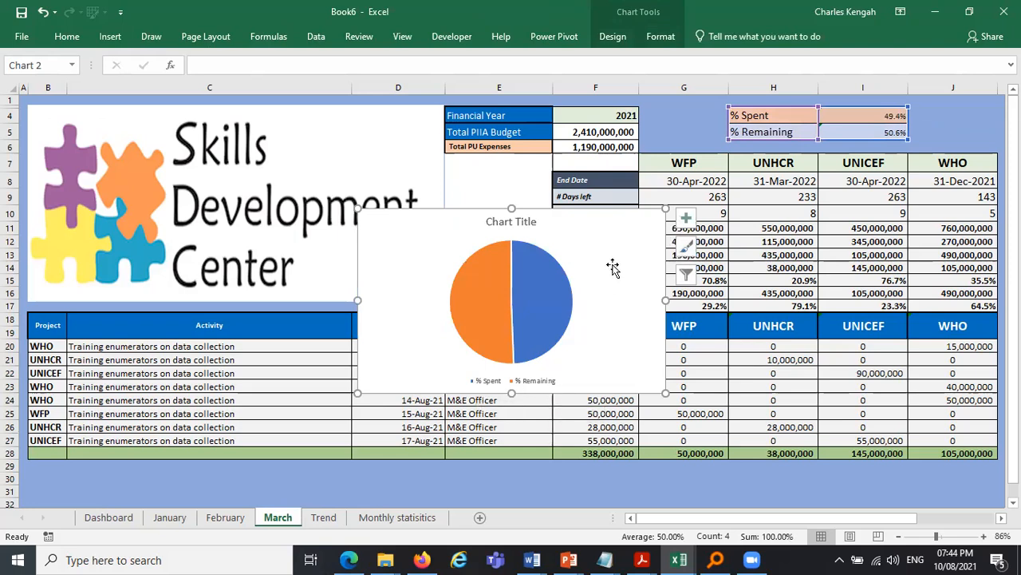
- Add data labels to the pie chart positioned as data callouts
click(683, 221)
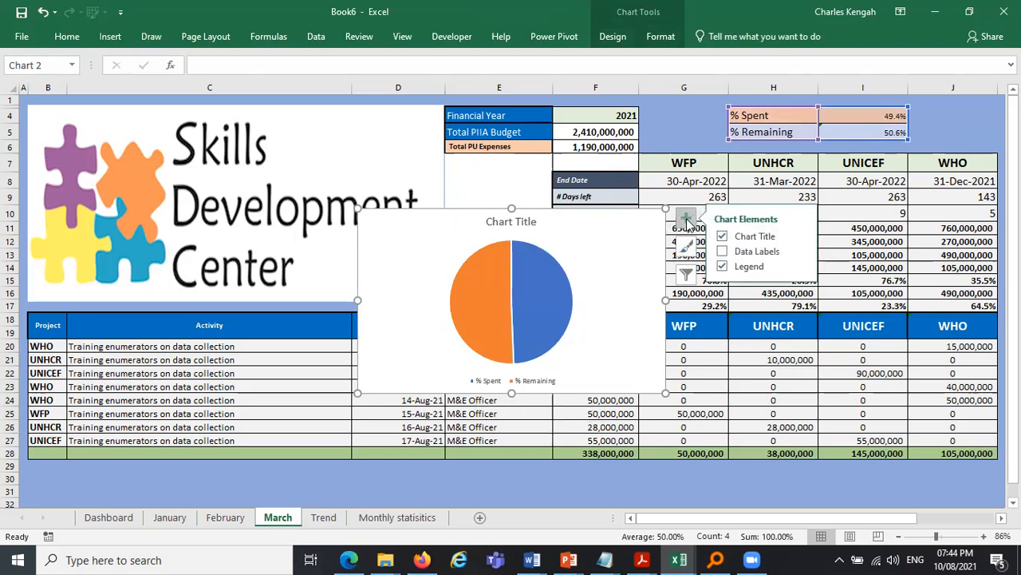
click(722, 253)
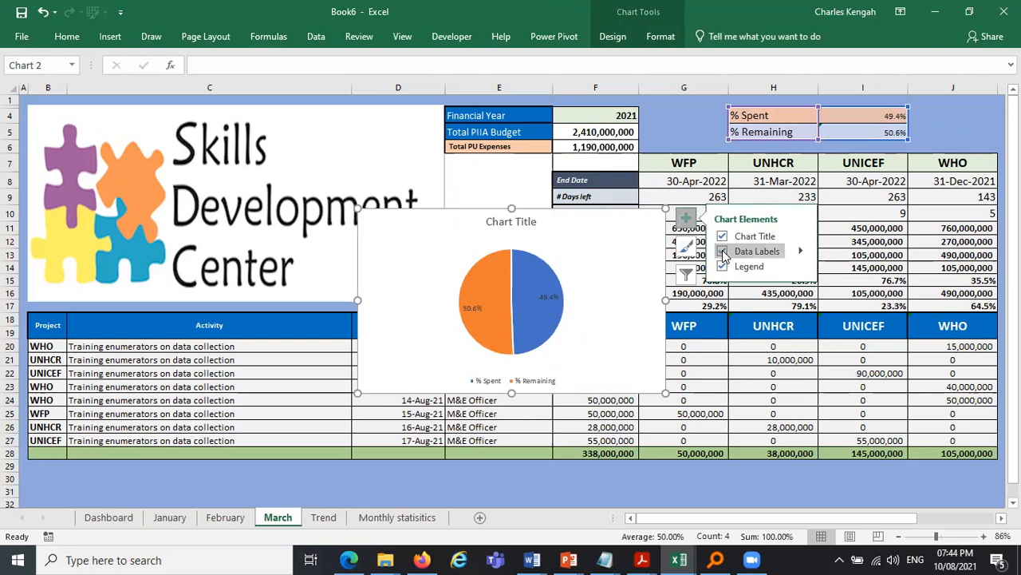
click(800, 252)
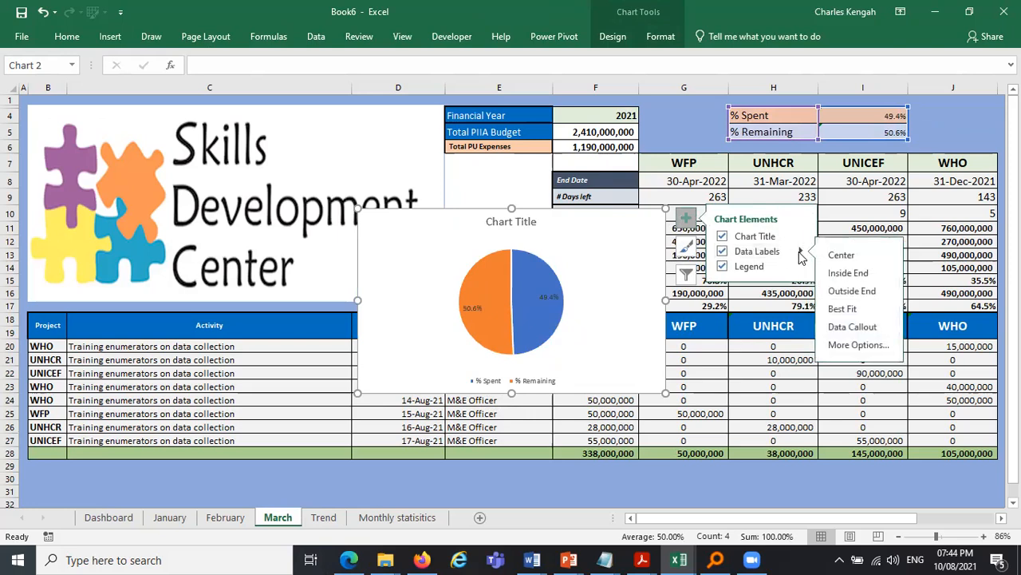
click(851, 327)
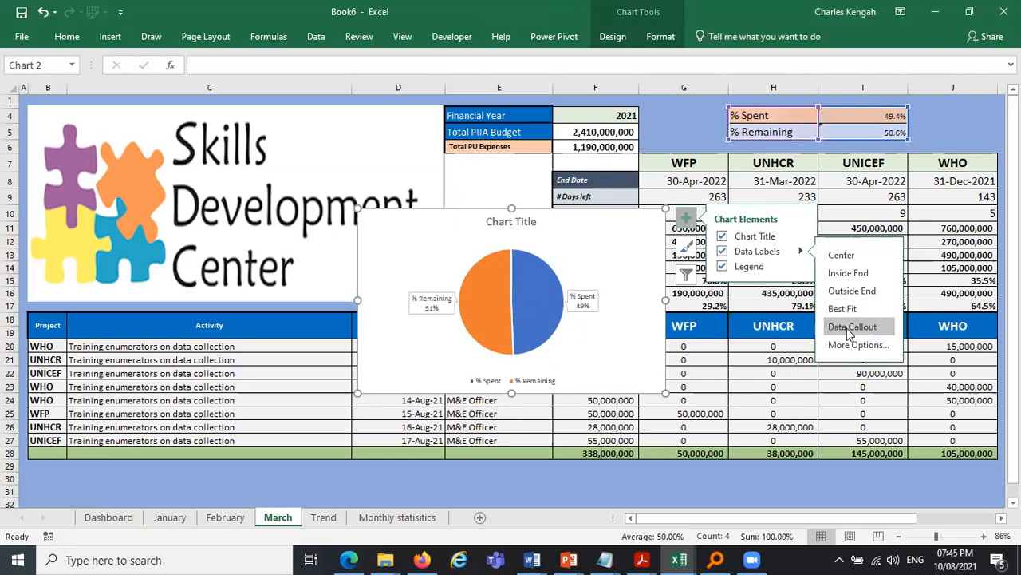
- Retitle the March pie chart "Expenditure by %s"
click(511, 223)
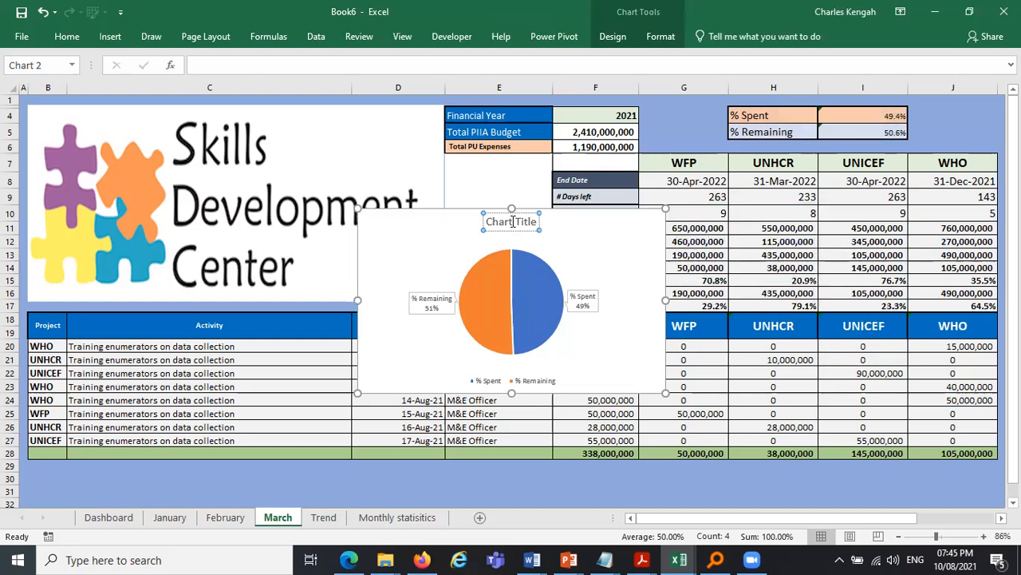
key(BackSpace)
key(BackSpace)
key(BackSpace)
key(BackSpace)
key(BackSpace)
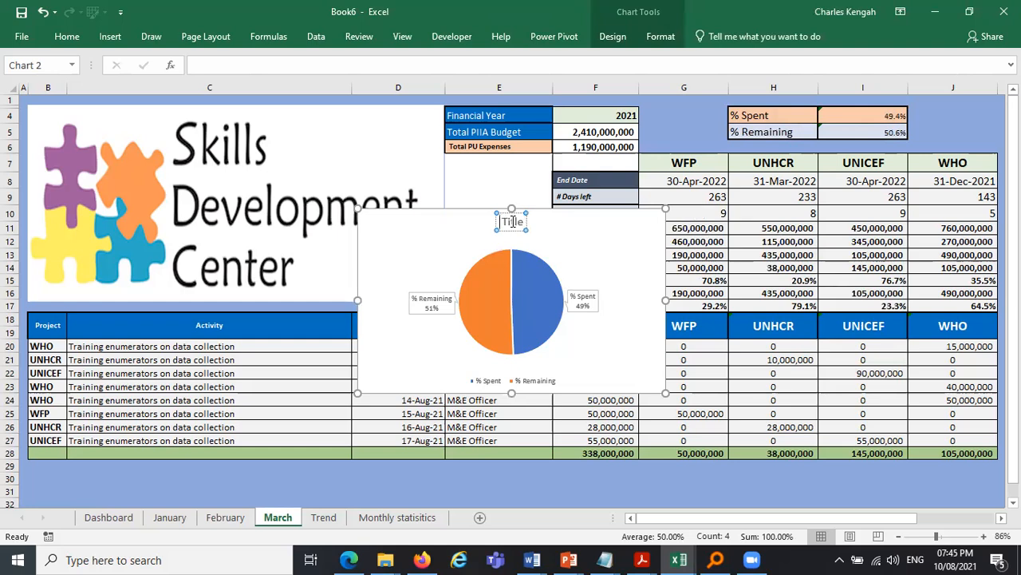
key(Delete)
key(Delete)
key(Delete)
key(Delete)
key(Delete)
key(Delete)
text(e)
key(BackSpace)
key(Caps_Lock)
text(E)
key(Caps_Lock)
text(xpenditure by)
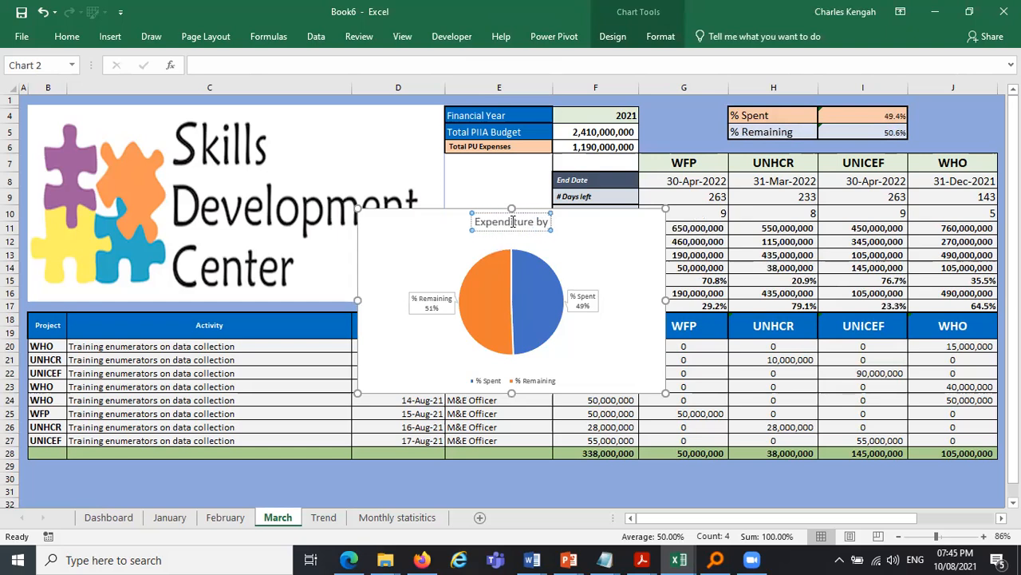
text( %s)
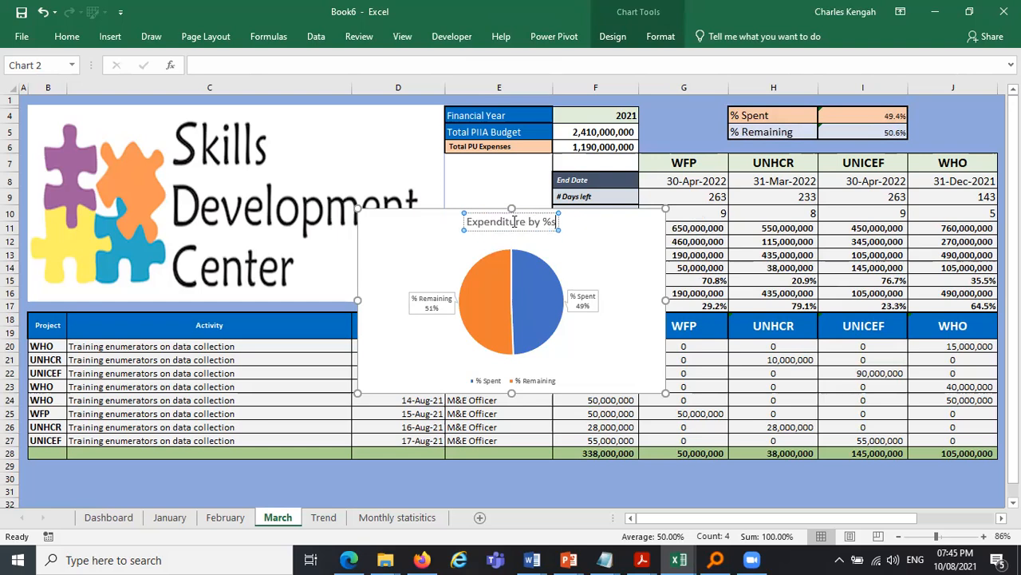
key(Escape)
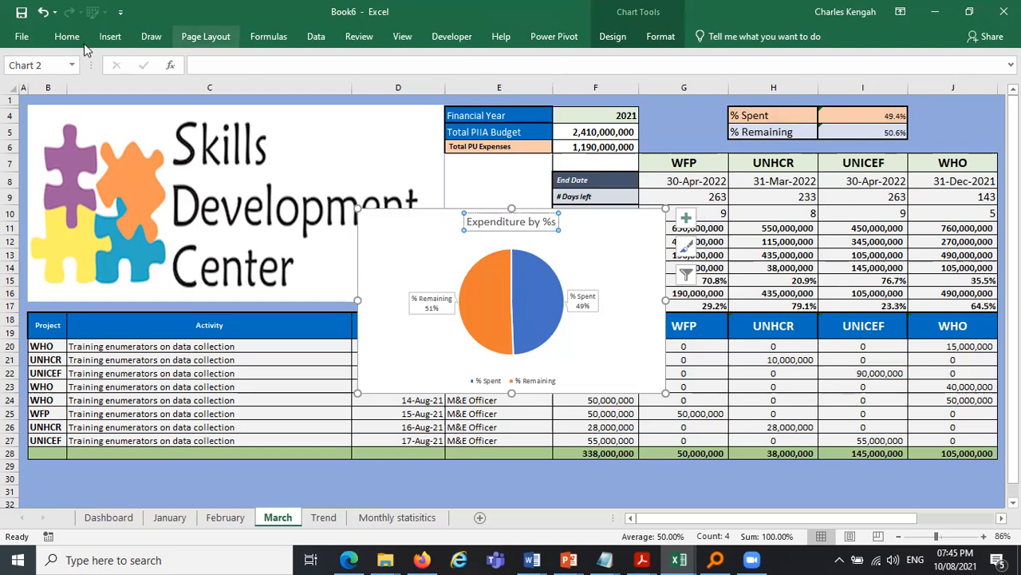
- Color the pie chart title text dark blue from the standard colors
click(67, 36)
click(257, 67)
click(258, 68)
click(264, 88)
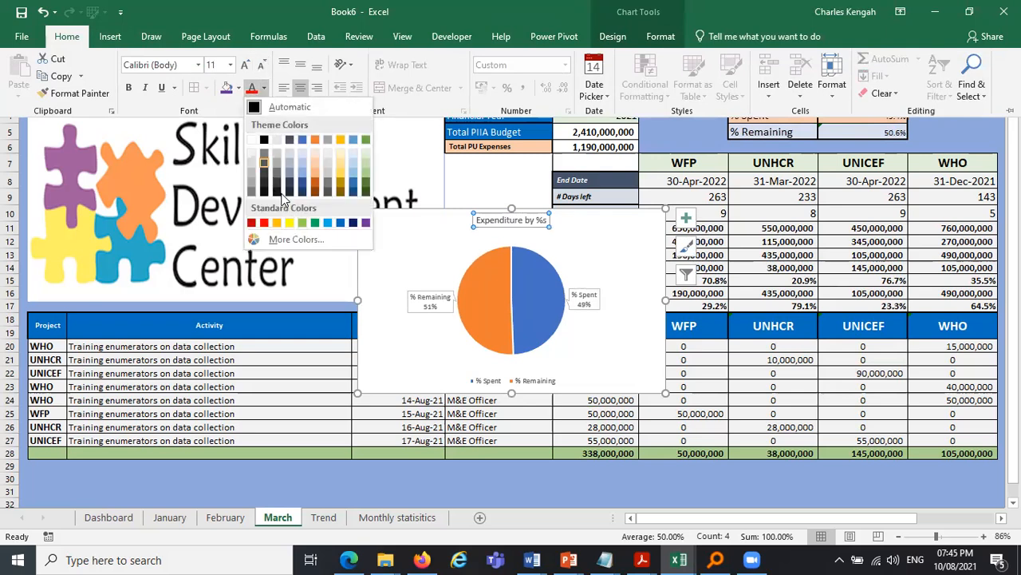
click(353, 219)
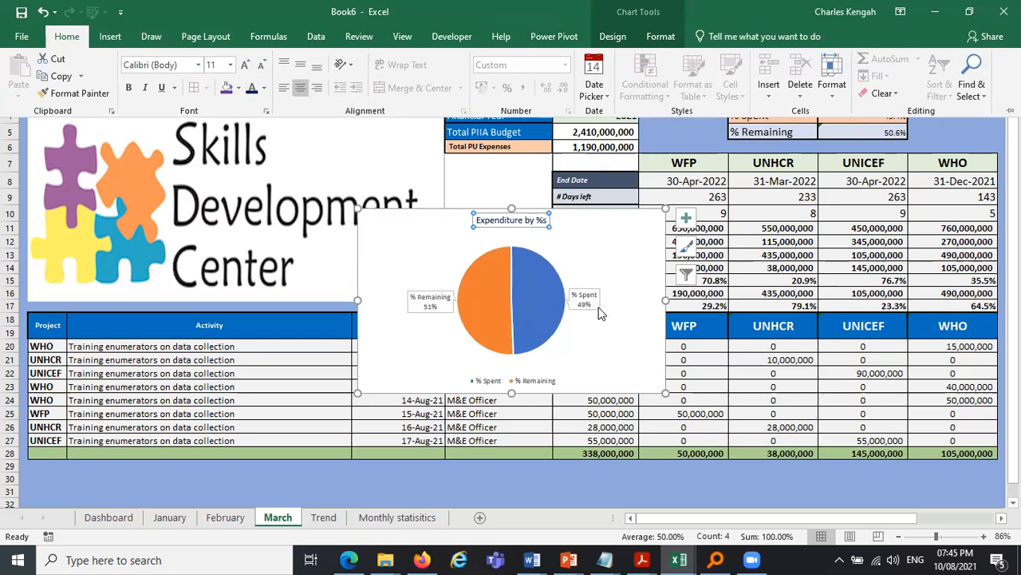
- Cut the whole pie chart off the March sheet
click(591, 304)
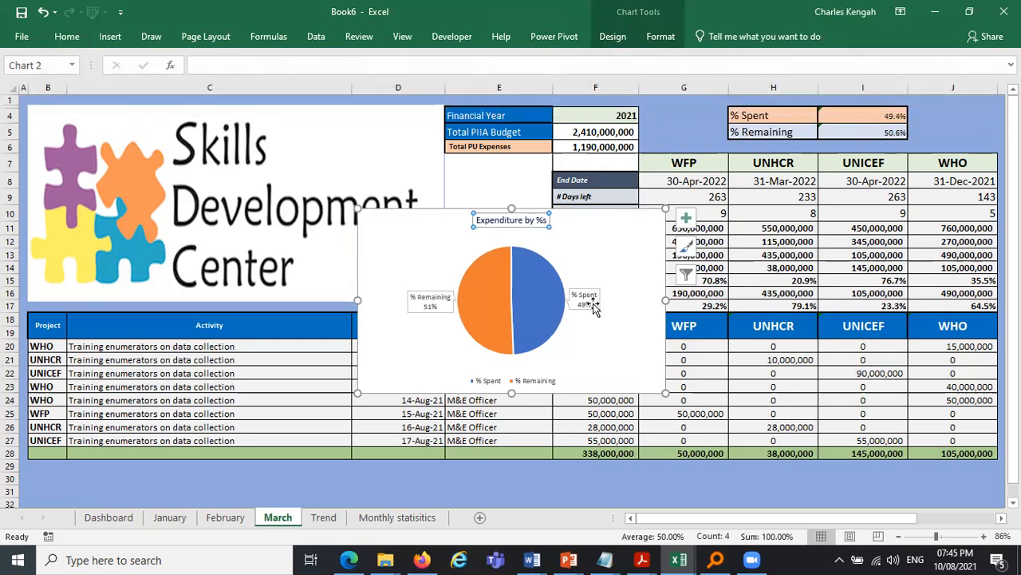
click(67, 35)
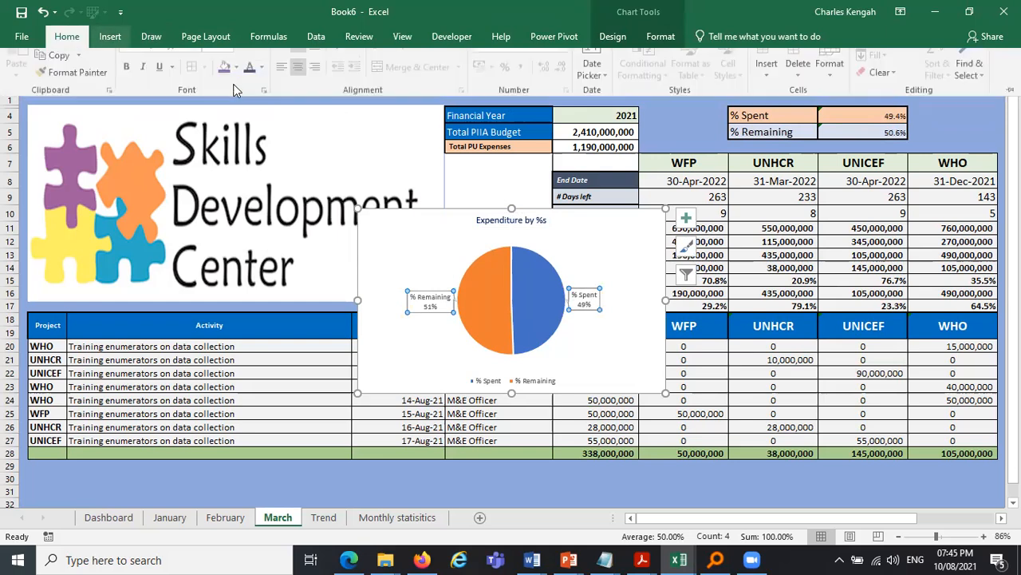
click(592, 220)
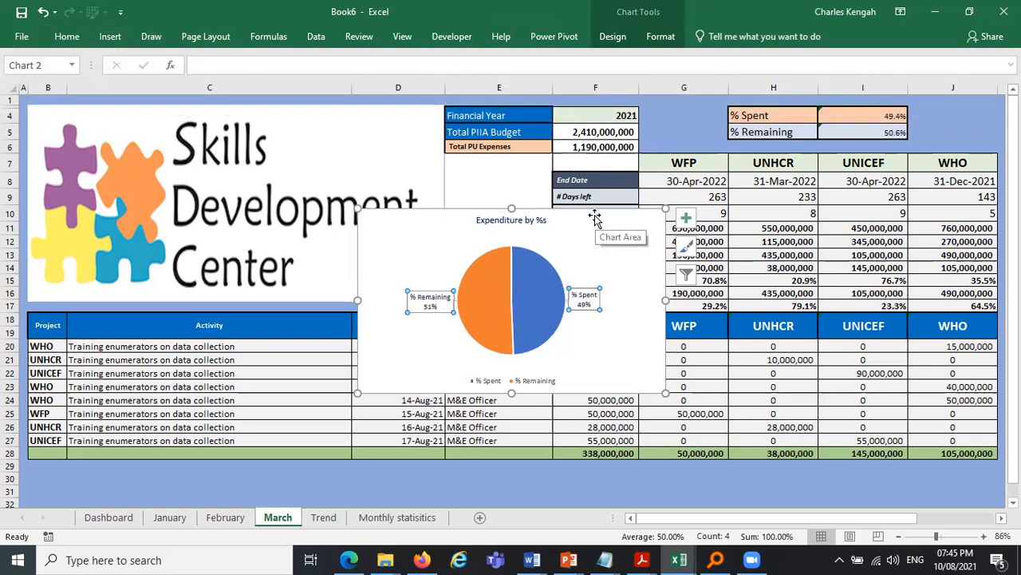
key(Delete)
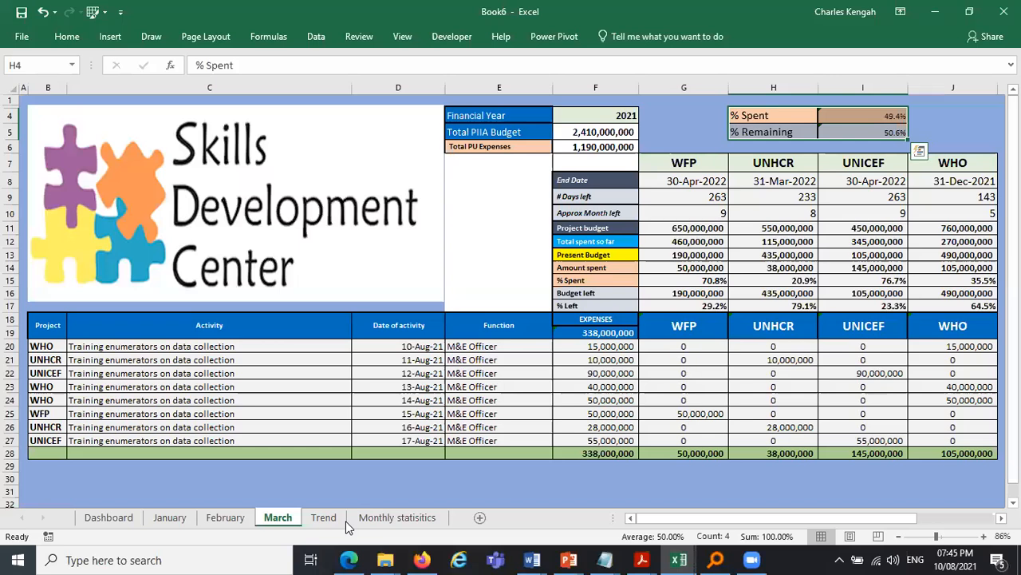
- Paste the pie chart onto the Trend sheet
click(324, 518)
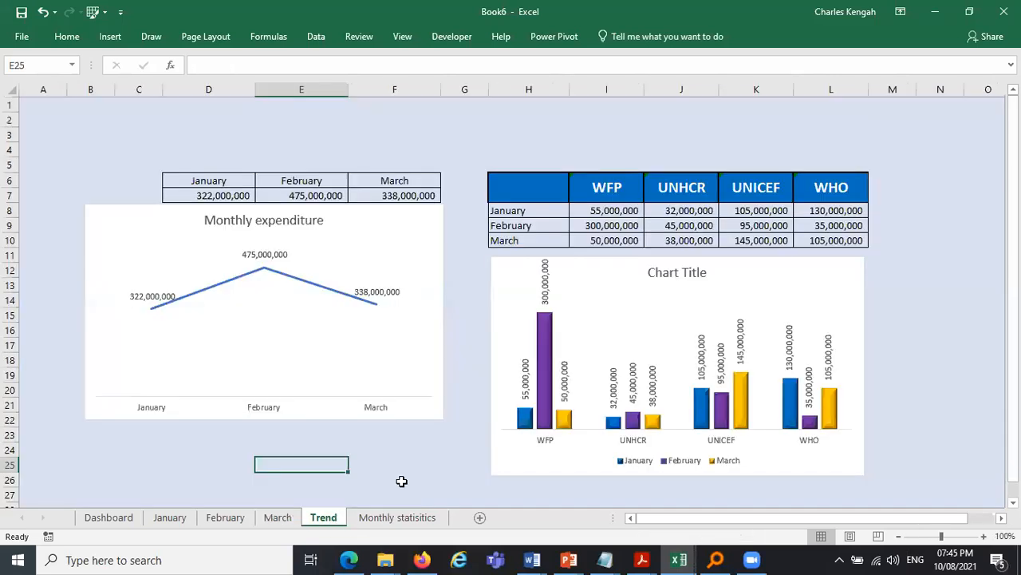
click(445, 472)
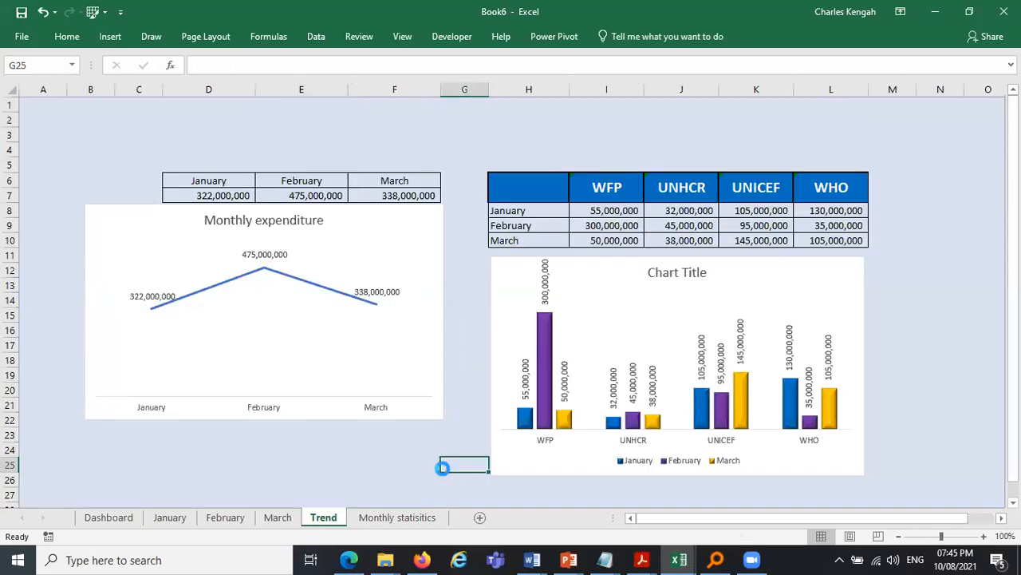
key(ctrl+v)
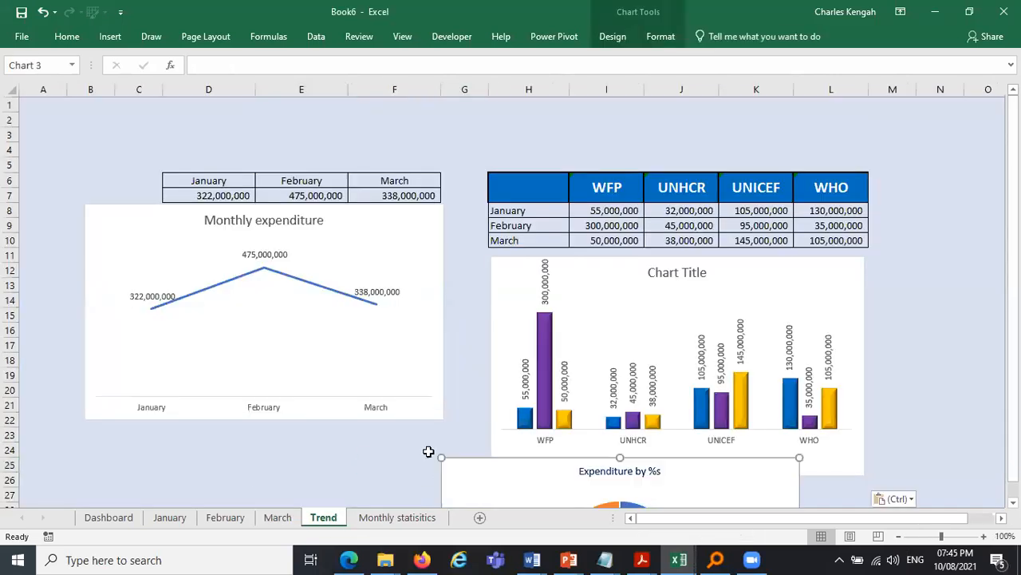
- Arrange the line, column and pie charts side by side across the top of the Trend sheet, narrowing column A
click(288, 216)
drag(143, 213, 104, 116)
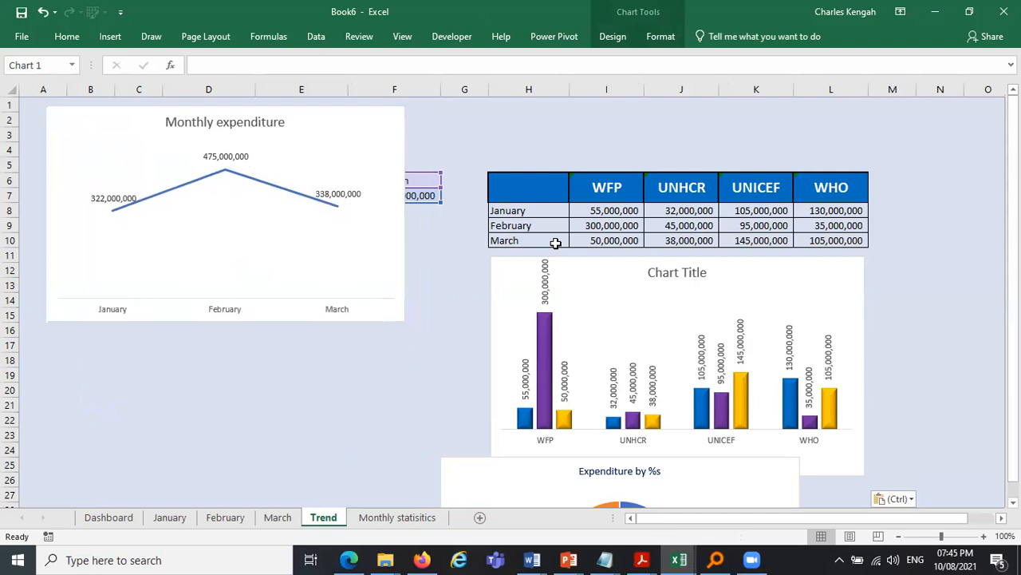
drag(586, 260, 502, 111)
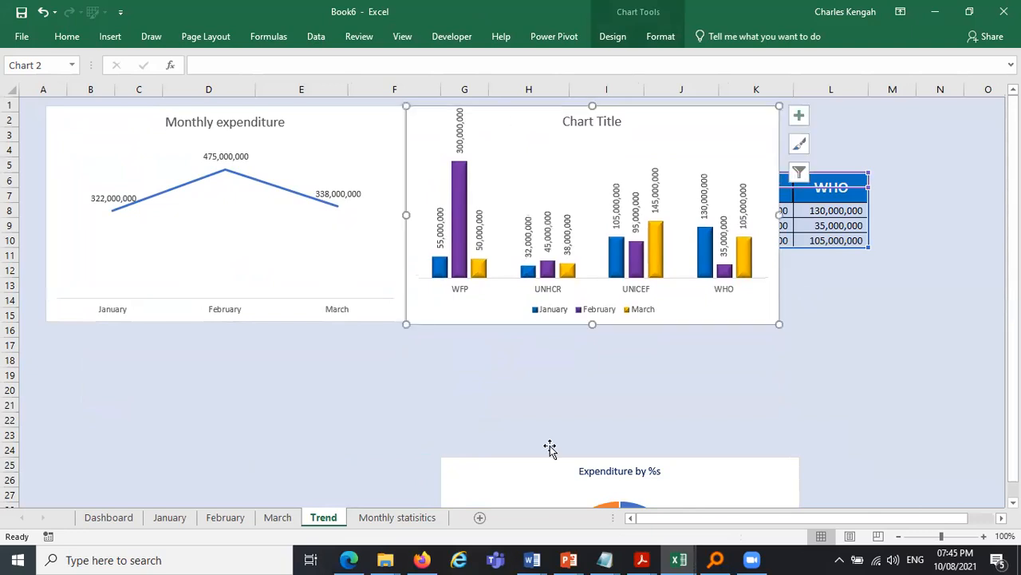
click(546, 474)
drag(545, 471, 641, 248)
drag(895, 339, 764, 338)
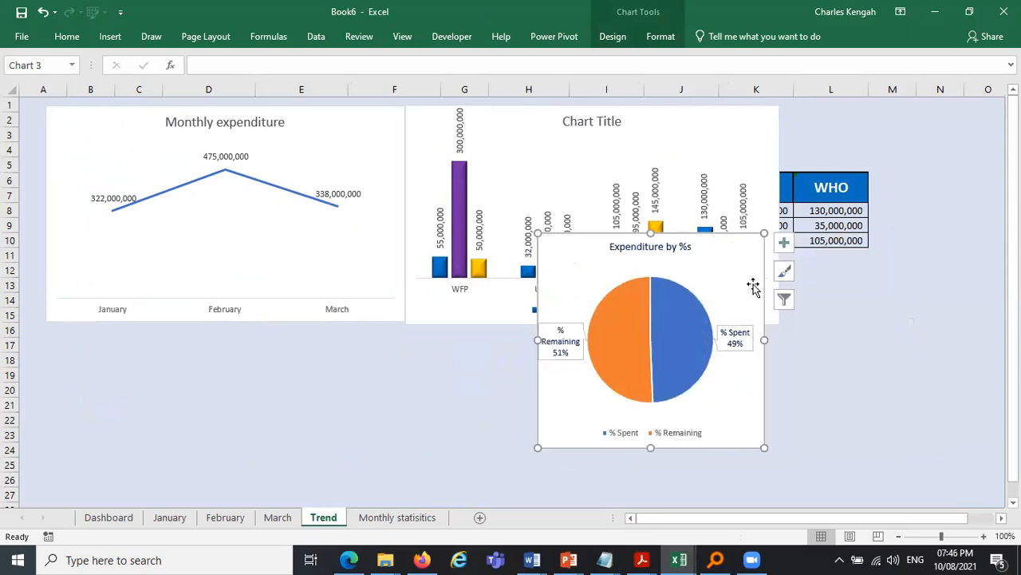
drag(734, 266, 976, 136)
drag(67, 90, 27, 91)
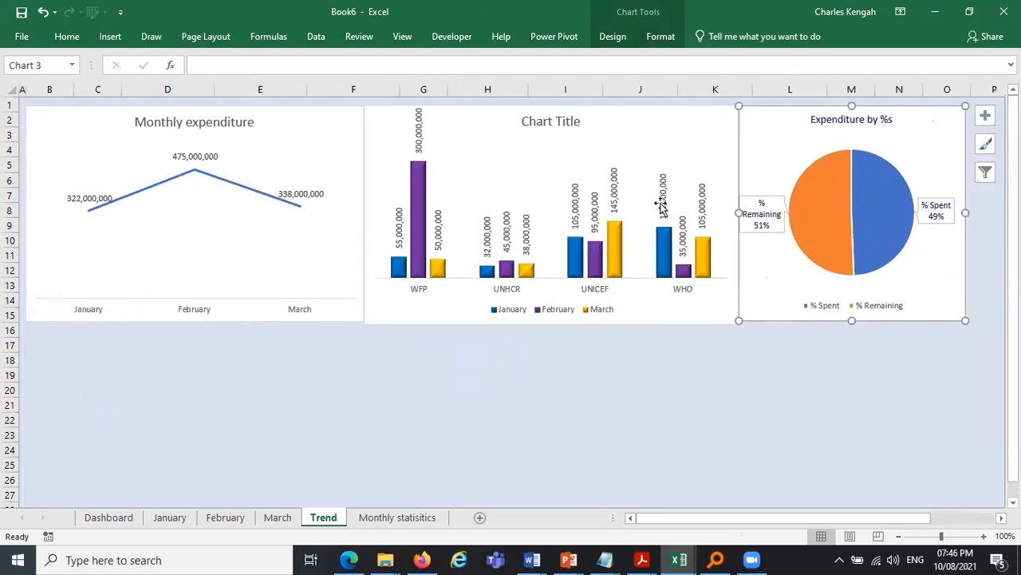
- Resize the pie chart so its top and bottom edges line up with the other charts
drag(970, 316, 975, 323)
click(846, 390)
click(865, 316)
click(856, 323)
drag(856, 323, 831, 359)
click(830, 361)
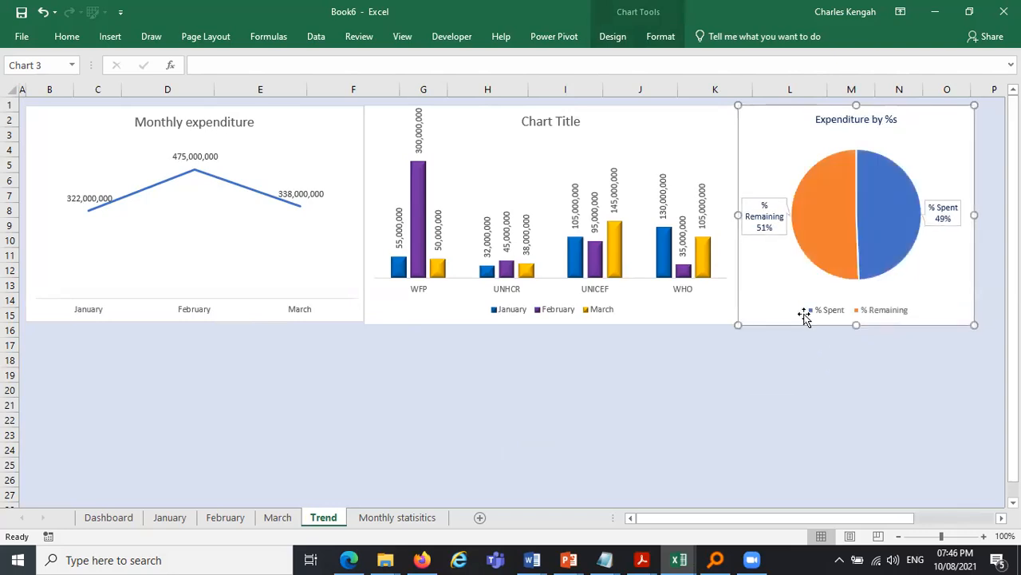
click(858, 323)
drag(859, 322, 859, 322)
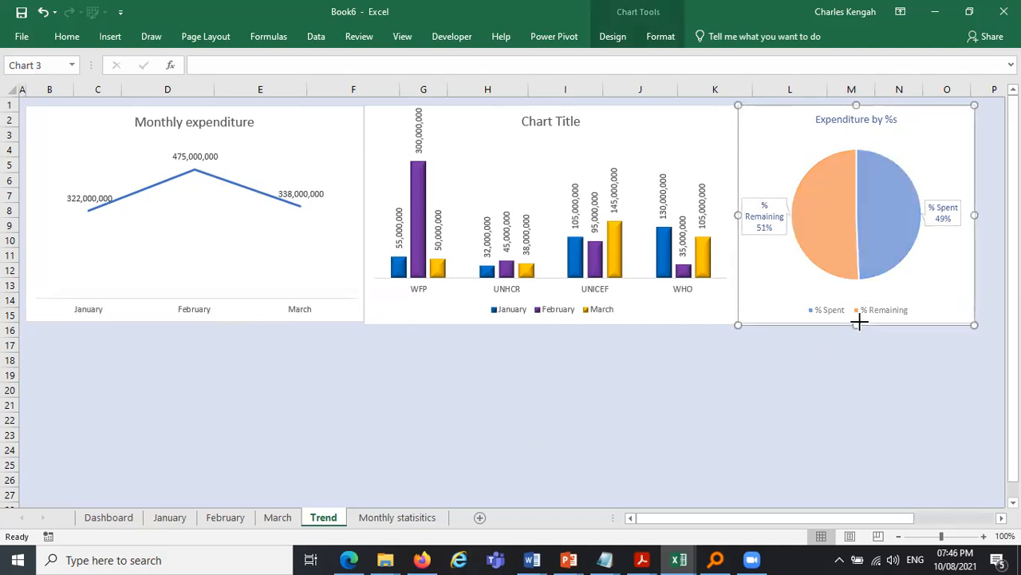
click(825, 393)
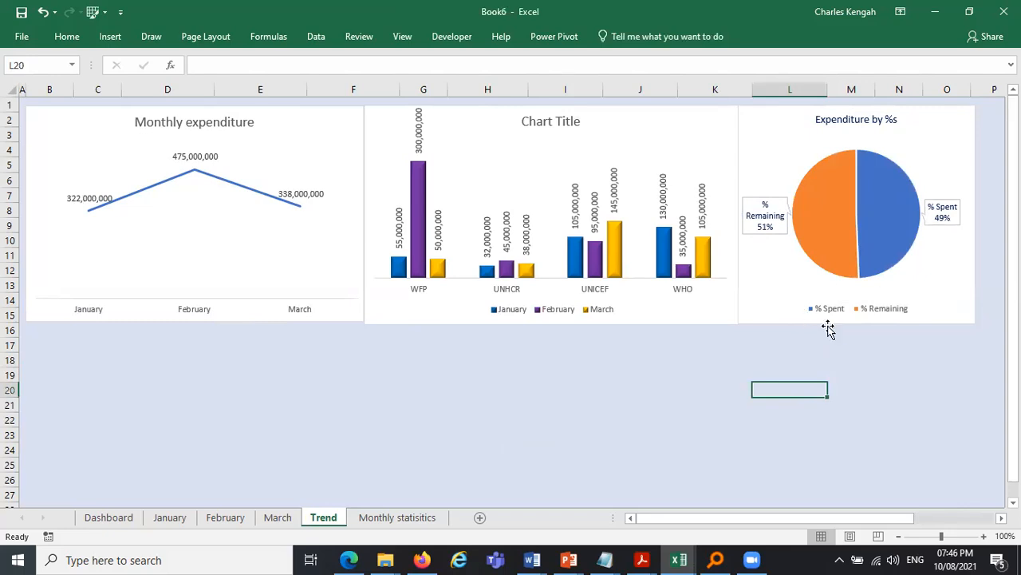
click(857, 322)
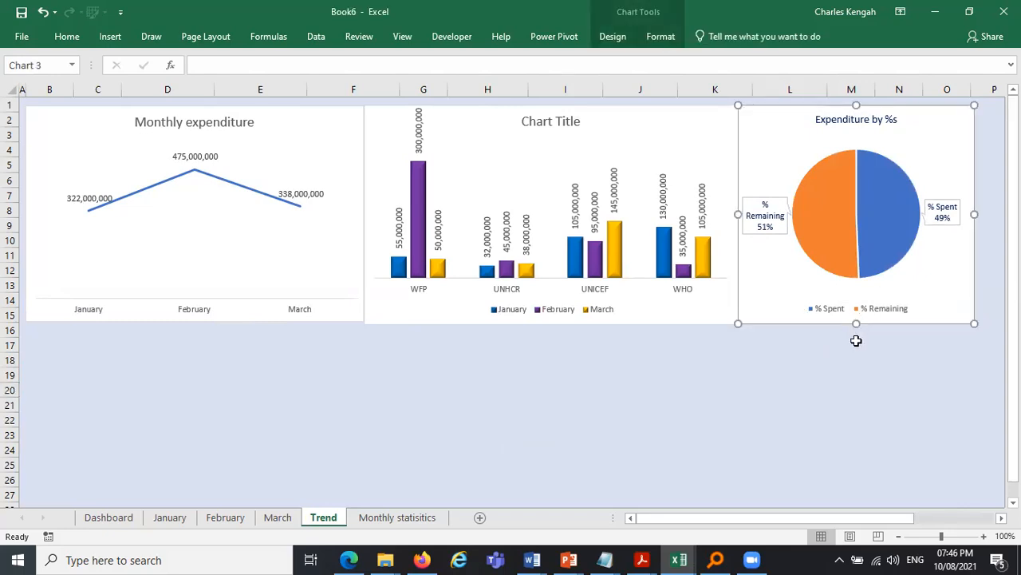
click(855, 343)
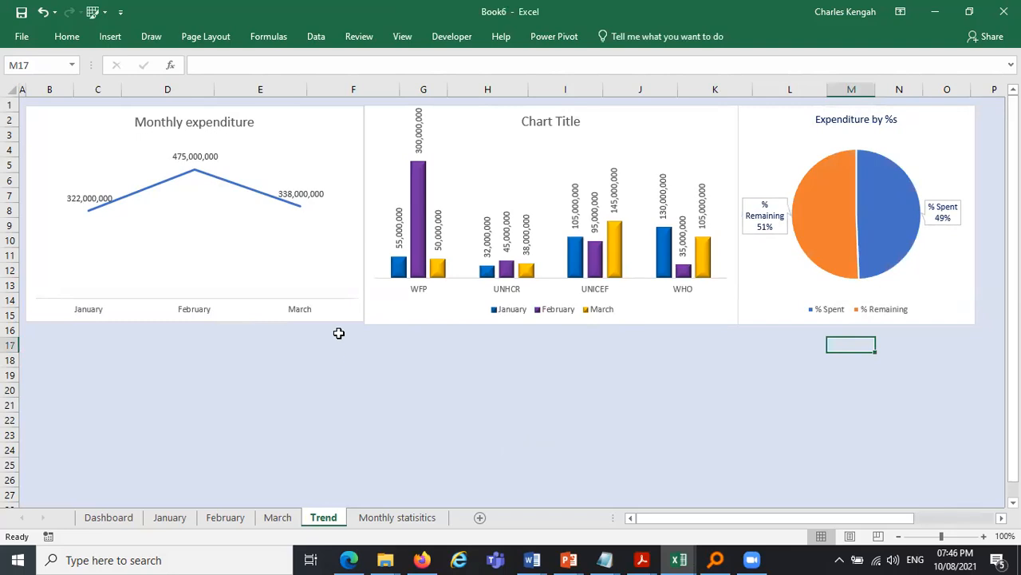
- Resize and nudge the line chart so its height matches the neighbouring column chart
click(359, 316)
drag(363, 322, 361, 322)
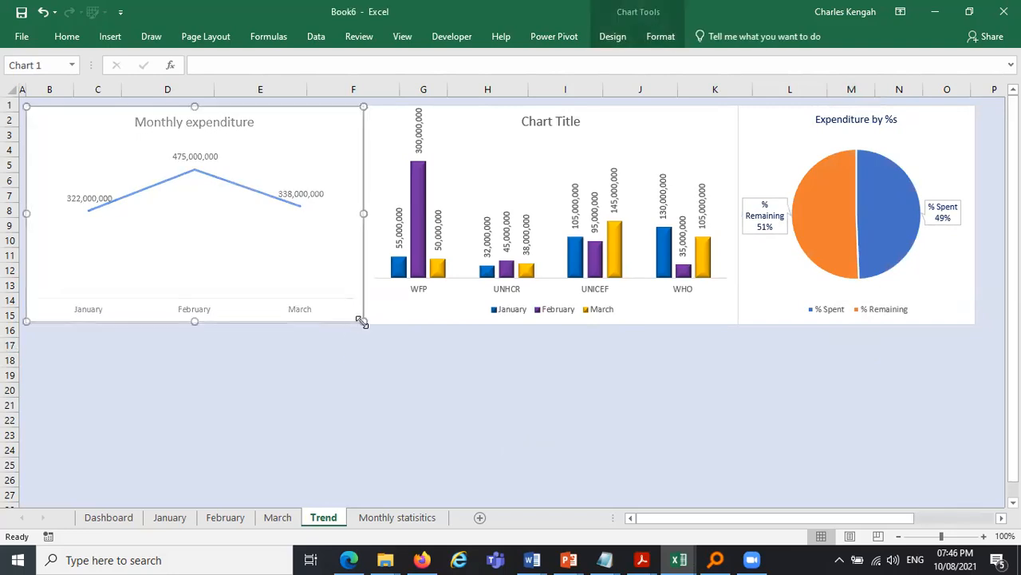
click(408, 355)
click(352, 319)
drag(363, 323, 368, 326)
click(393, 350)
click(351, 320)
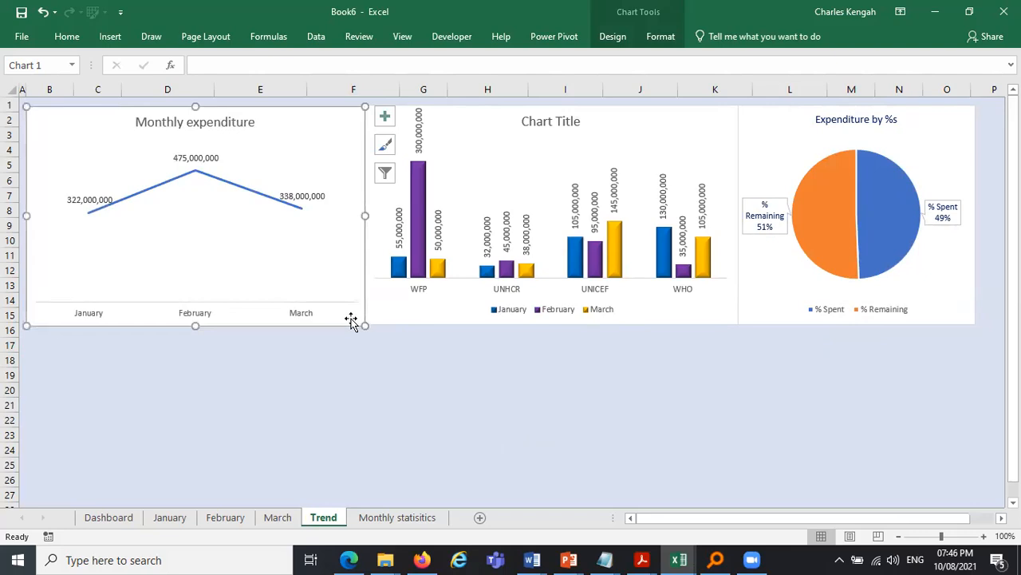
click(404, 384)
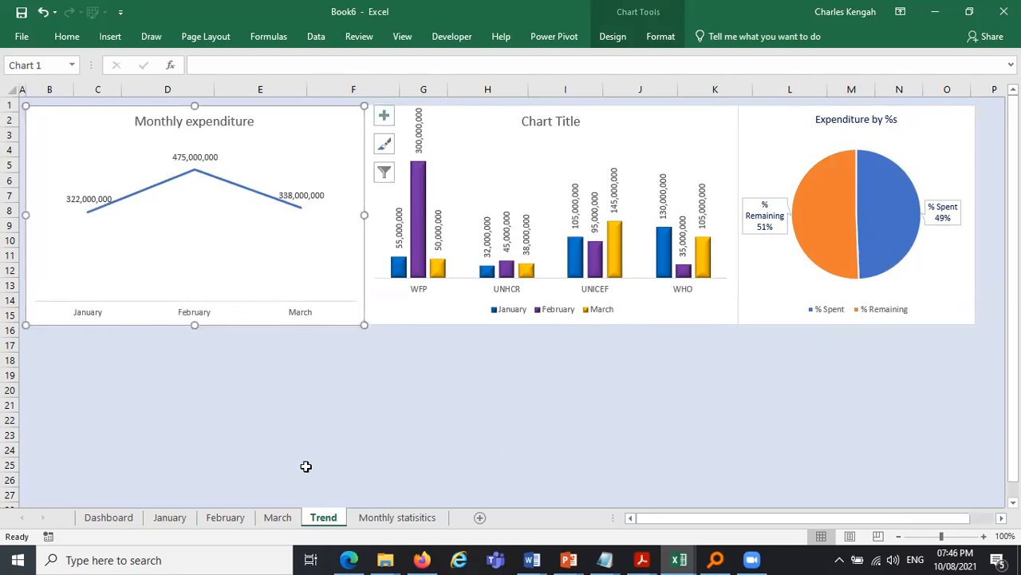
click(340, 318)
key(Up)
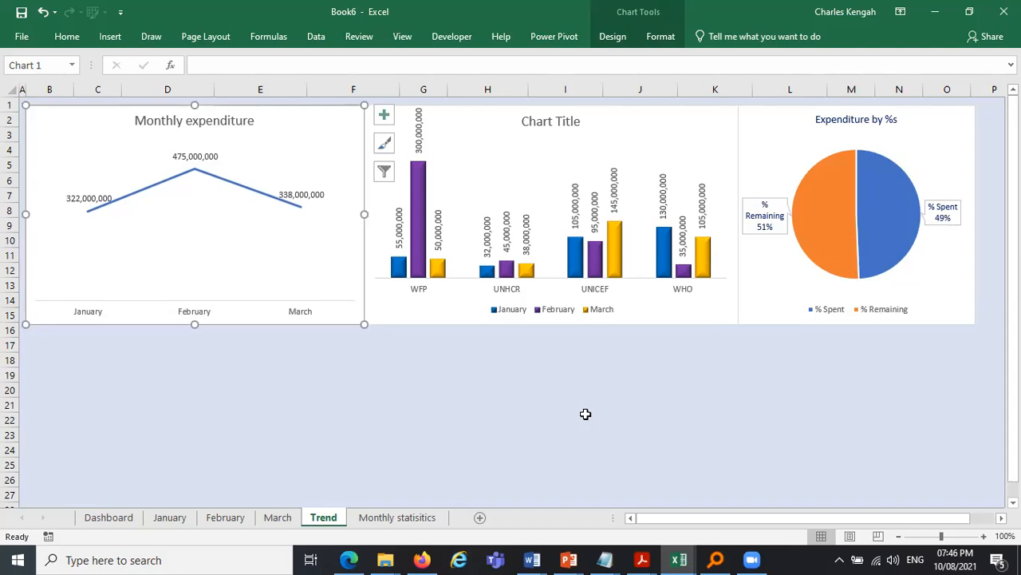
click(585, 416)
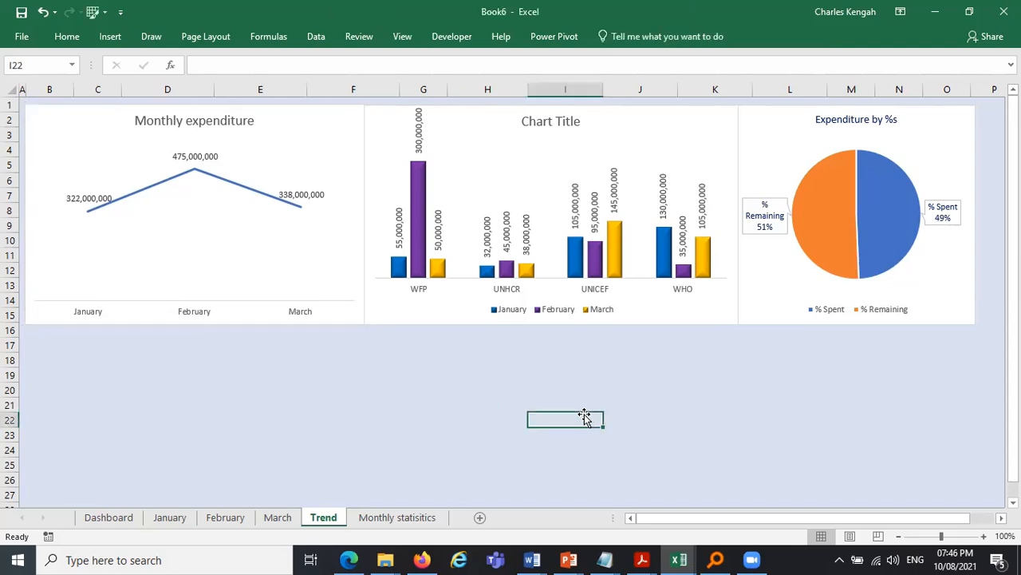
- Apply a 3-D preset shape effect to the pie chart's slices and collapse the ribbon
click(900, 174)
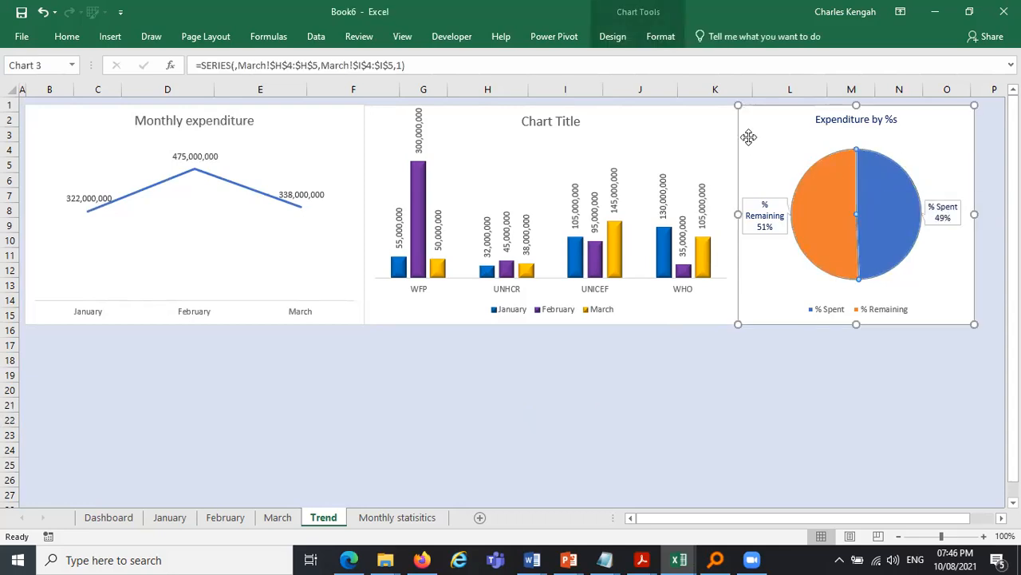
click(655, 39)
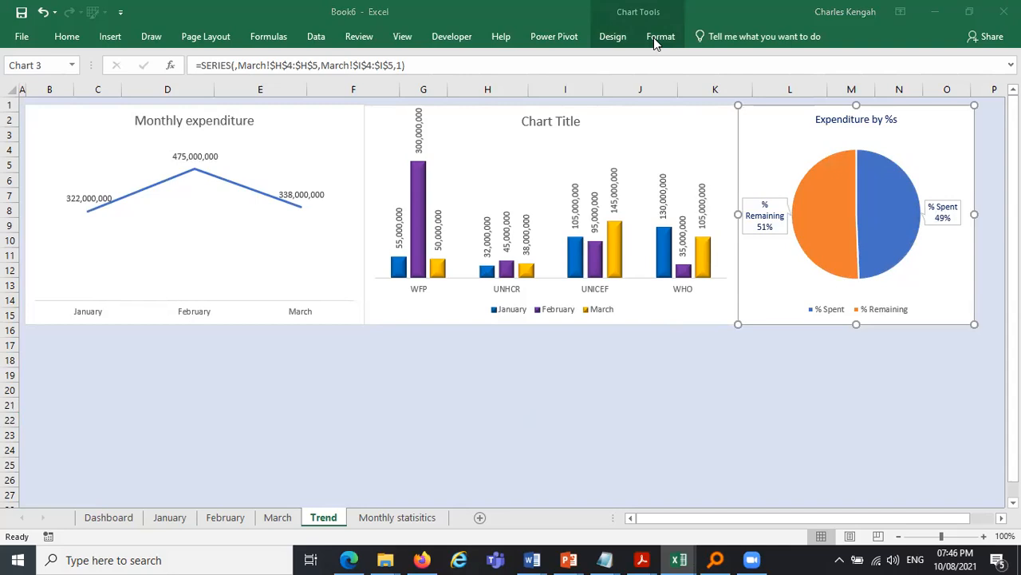
click(654, 43)
click(654, 43)
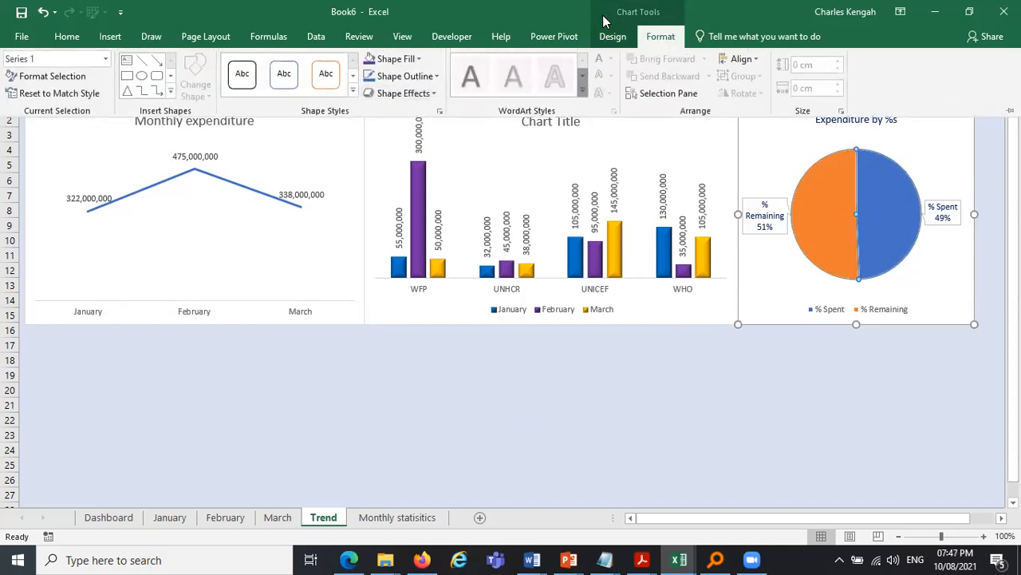
click(610, 38)
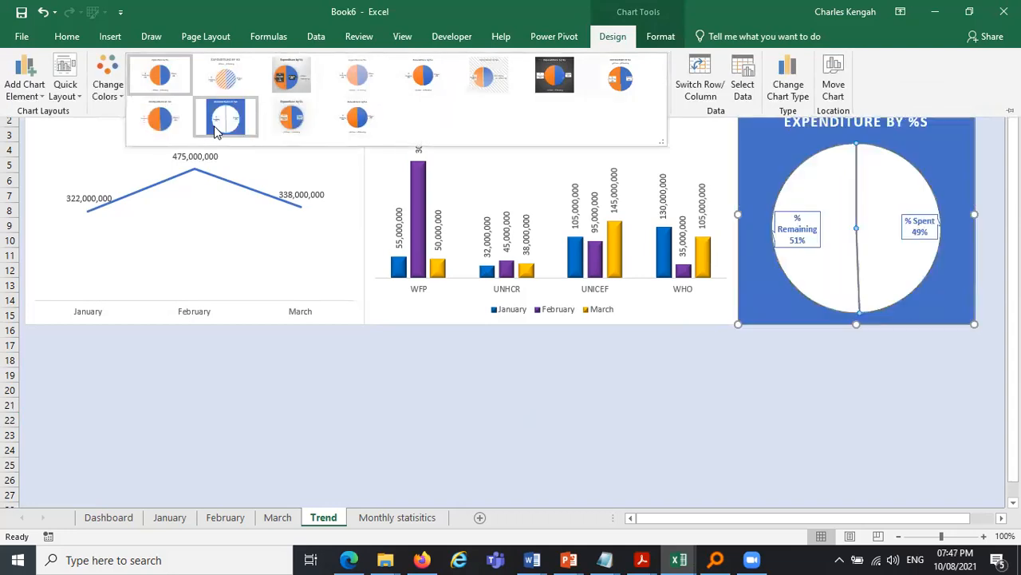
click(648, 38)
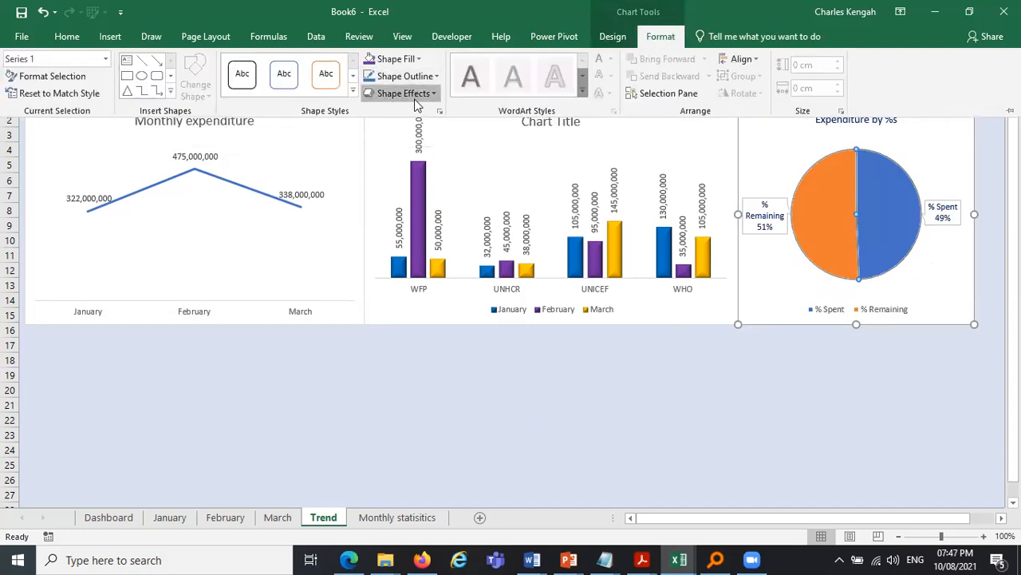
click(407, 93)
mouse_move(459, 121)
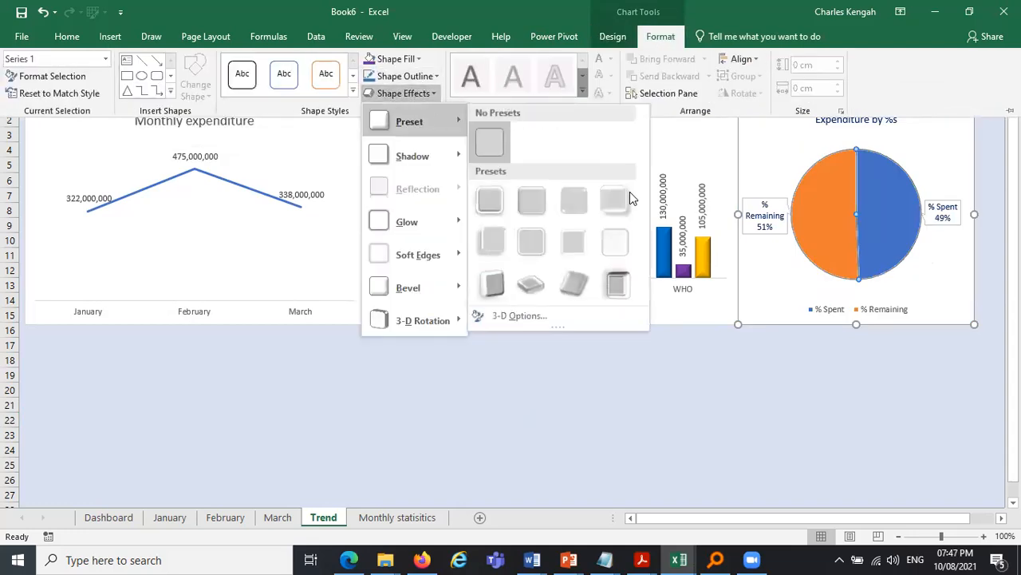
click(629, 196)
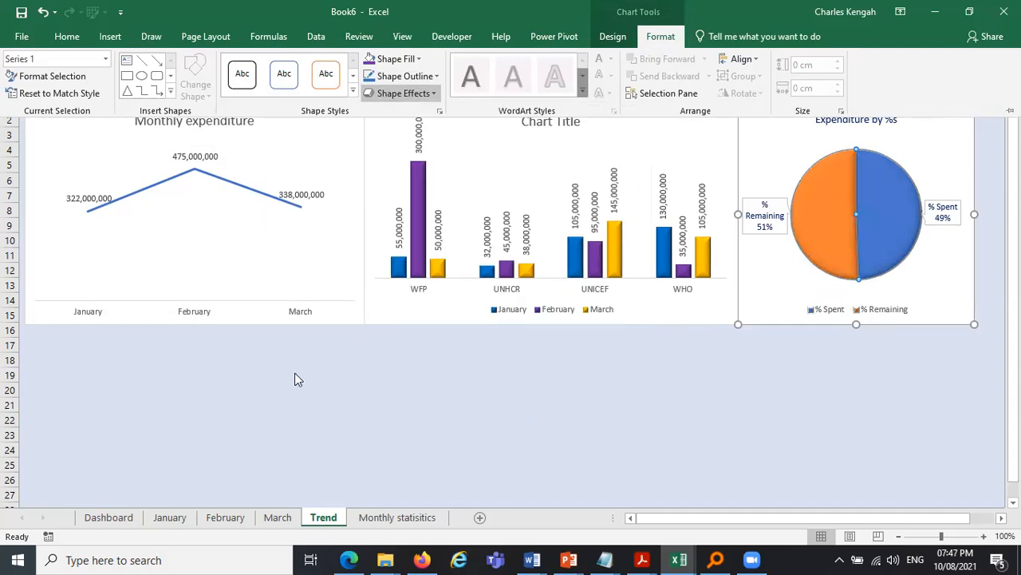
key(ctrl+F1)
key(Escape)
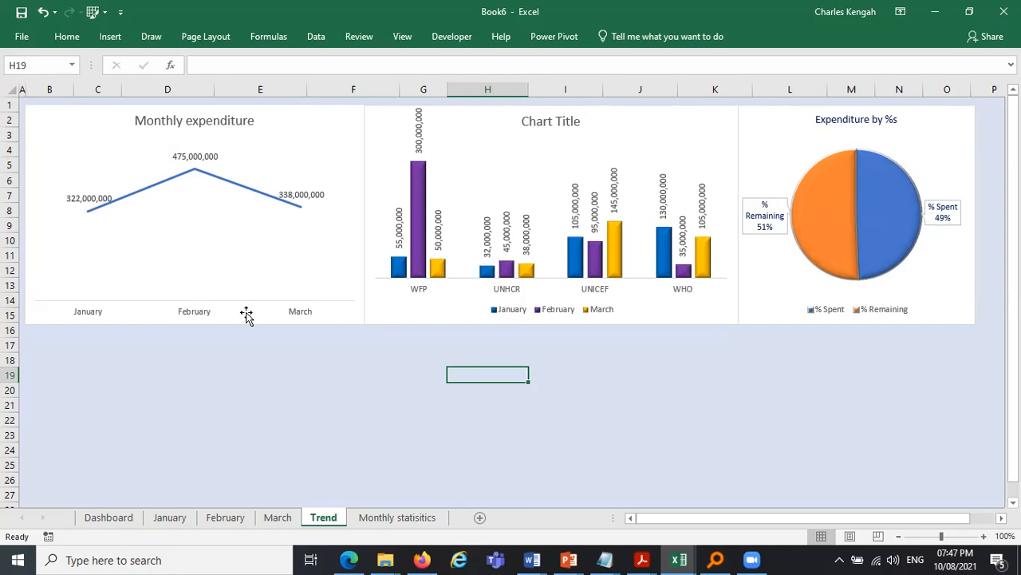
- Delete the empty Monthly statistics worksheet
click(403, 516)
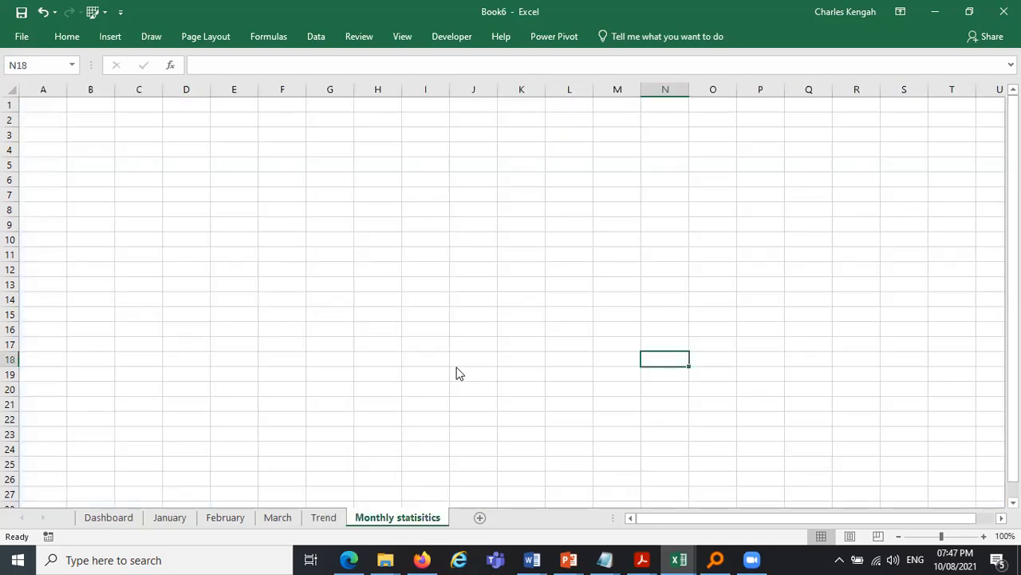
right_click(403, 516)
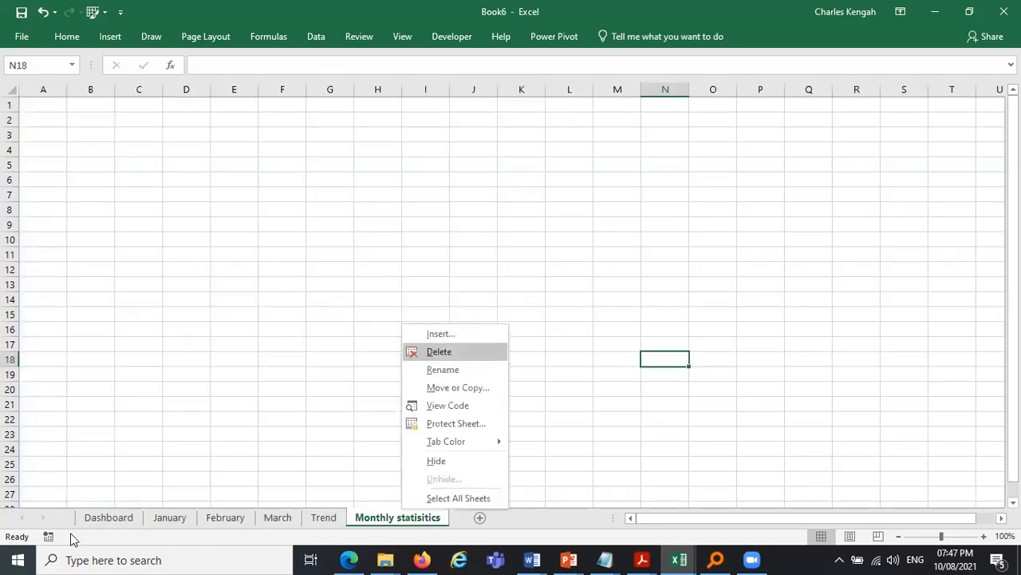
key(Return)
- On the January sheet, draw a left-pointing block arrow over the upper right of the logo
click(100, 518)
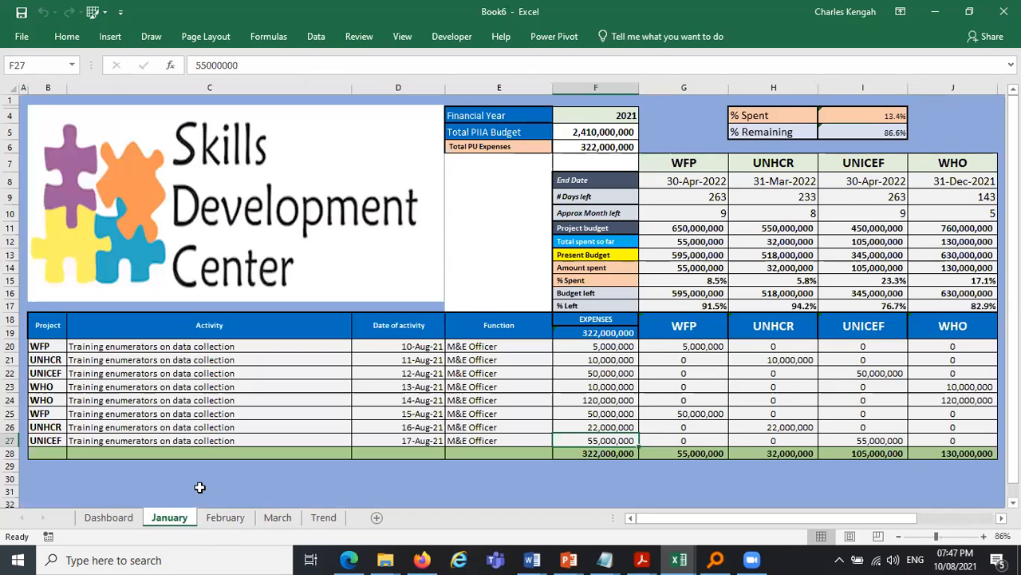
click(66, 37)
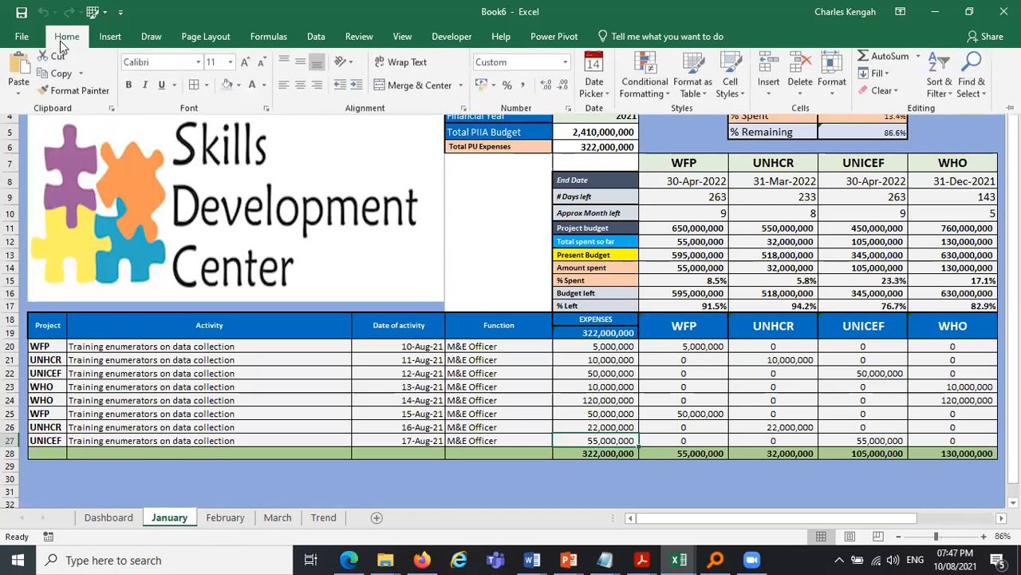
click(109, 37)
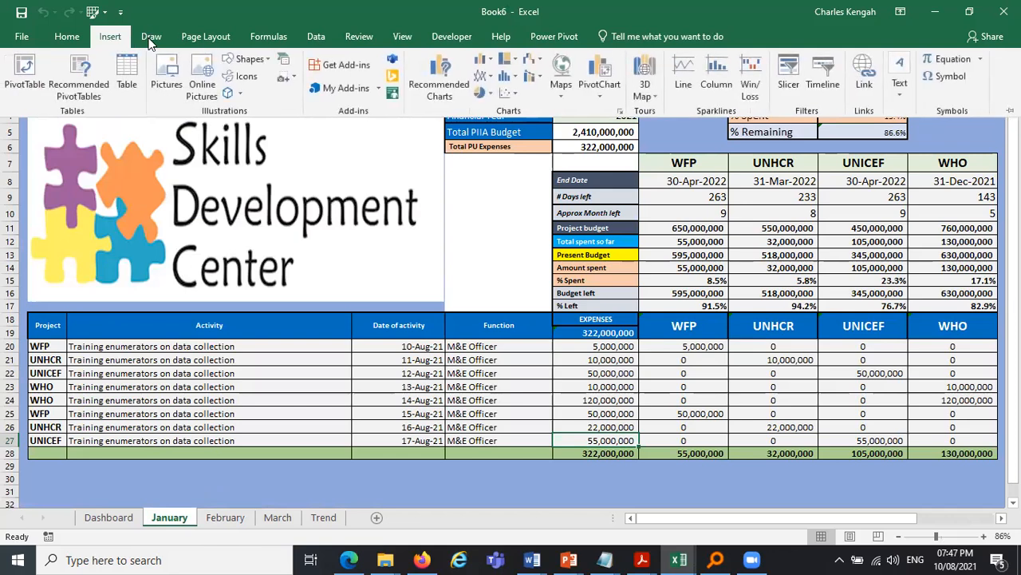
click(249, 59)
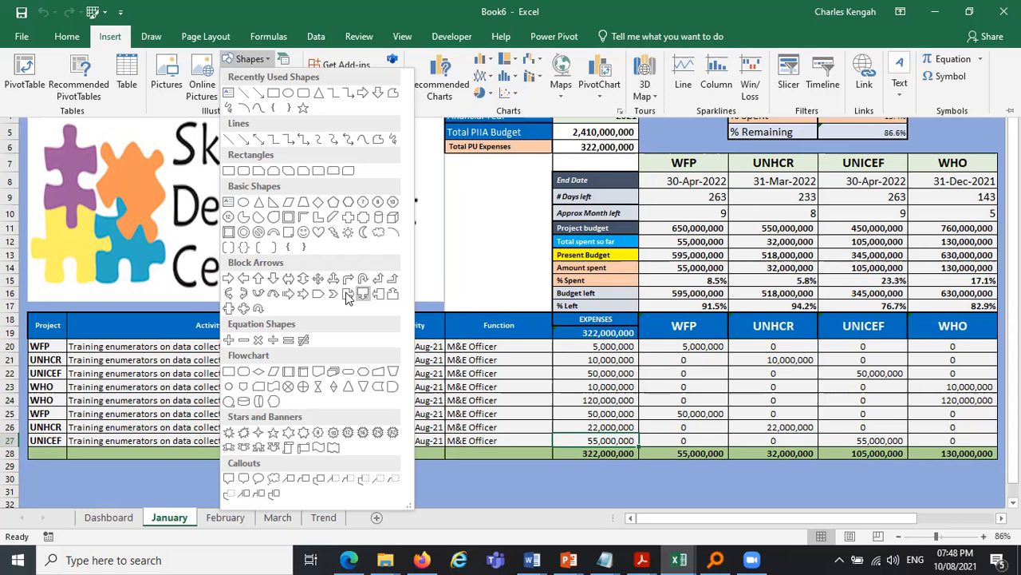
click(288, 294)
mouse_move(300, 118)
mouse_down()
mouse_move(406, 162)
mouse_move(397, 173)
mouse_move(353, 144)
mouse_move(171, 152)
mouse_move(203, 164)
mouse_move(329, 150)
mouse_up()
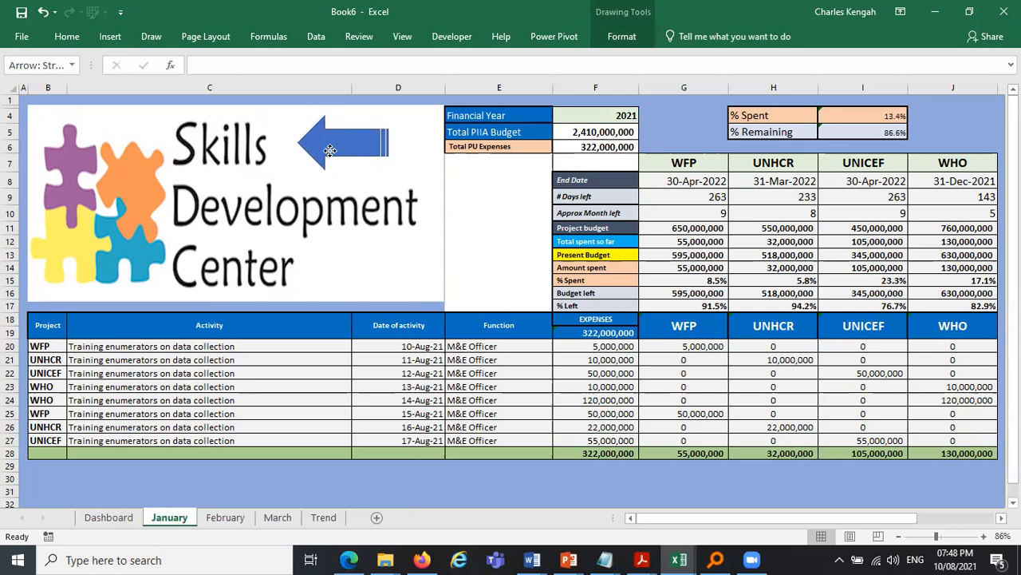
drag(388, 168, 433, 182)
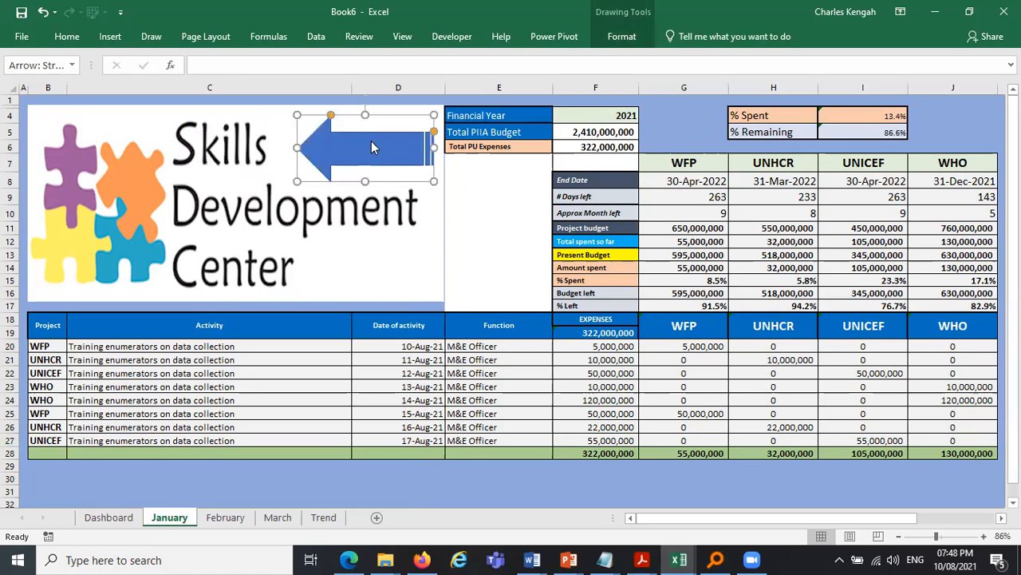
- Add the label SUMMARY SHEET inside the arrow shape in capitals
right_click(372, 147)
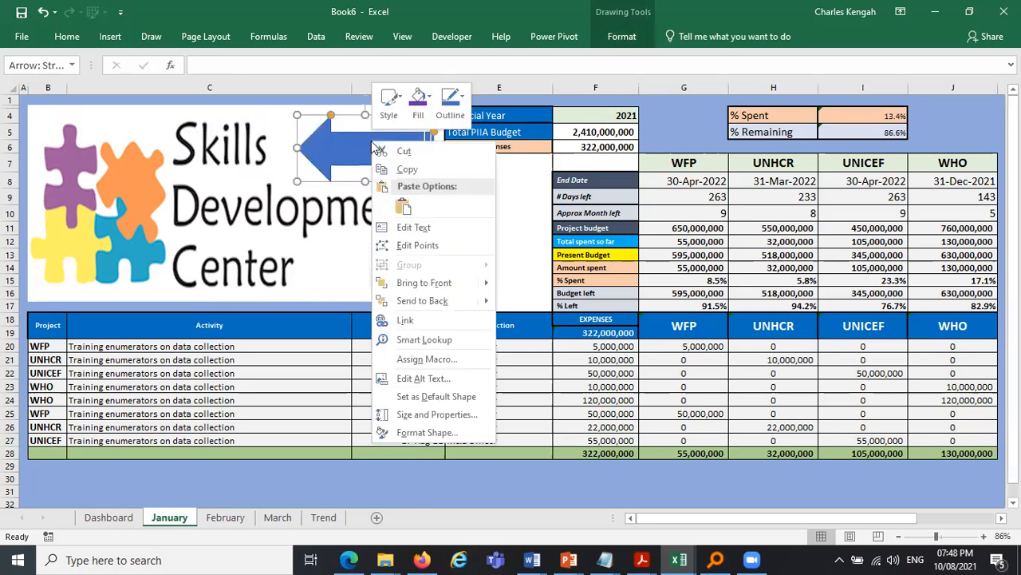
click(442, 233)
key(Caps_Lock)
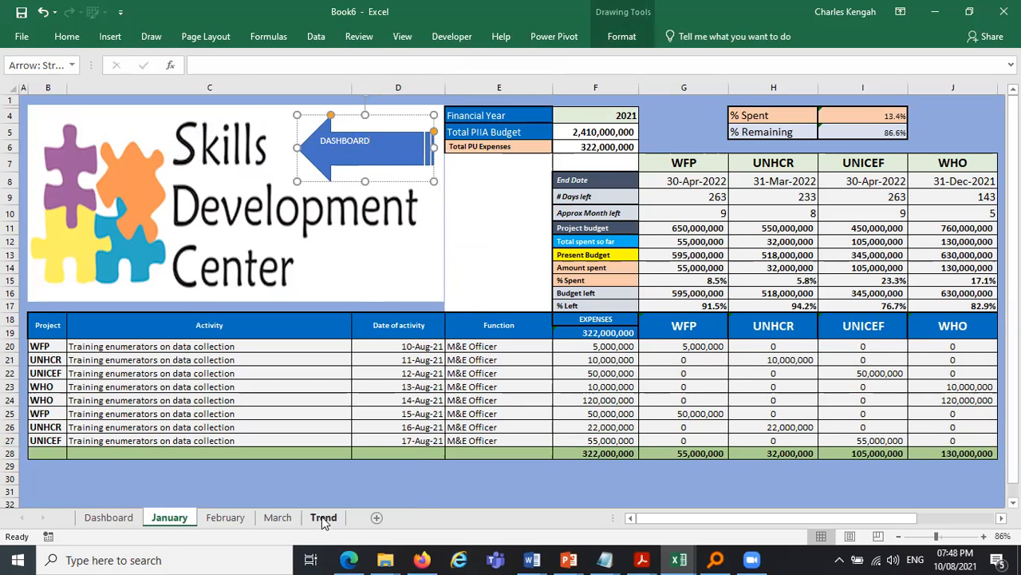
double_click(334, 141)
text(s)
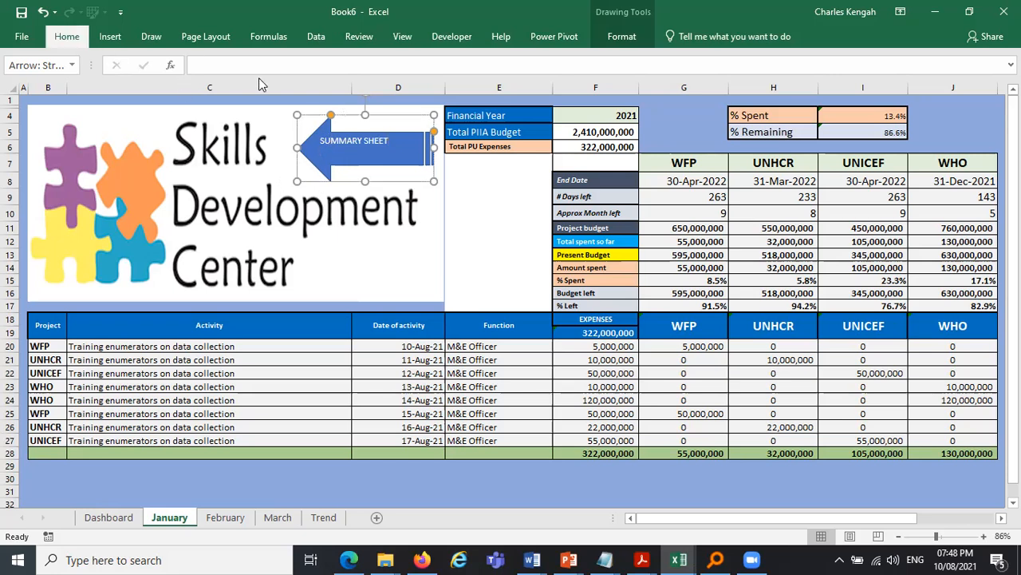
- Increase the arrow label's font size to 14 and make it bold
click(67, 36)
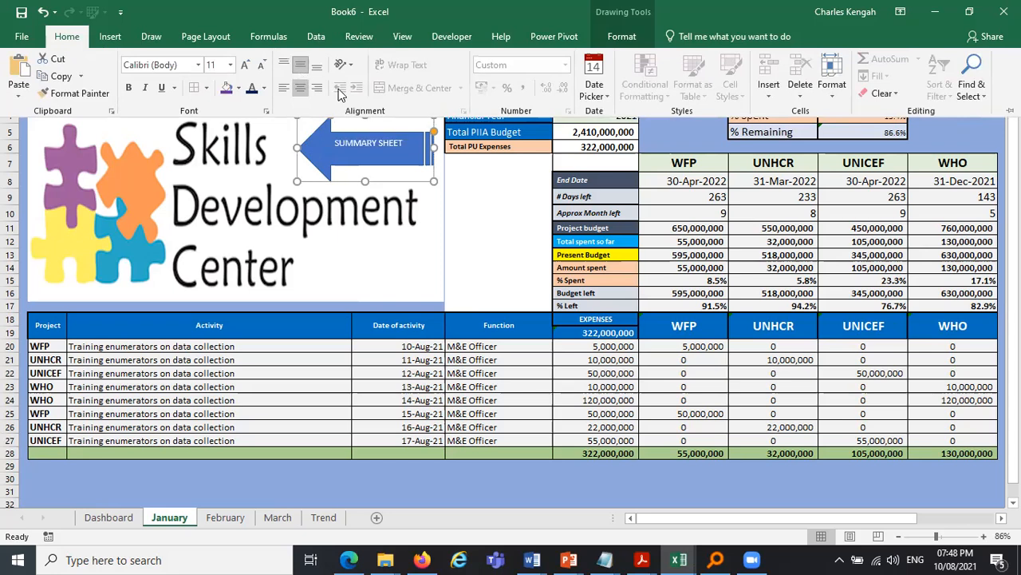
click(245, 64)
click(245, 64)
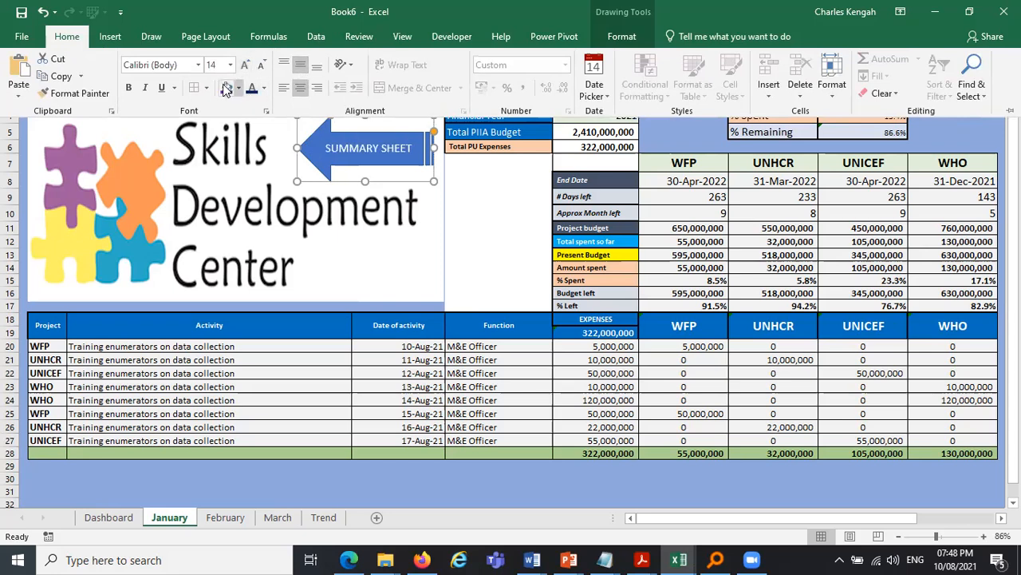
click(323, 479)
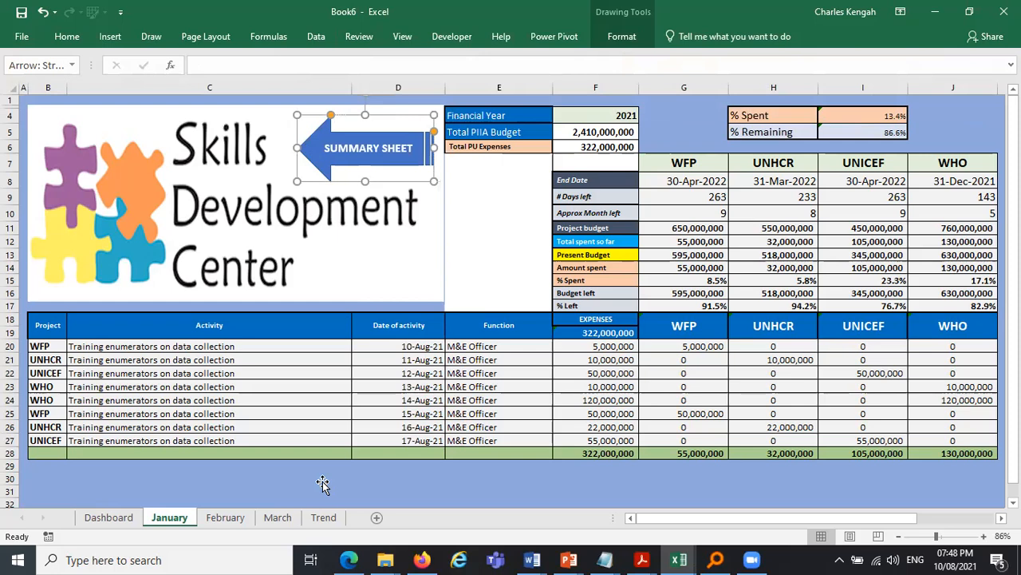
- Copy the arrow and paste it onto the February sheet, placing it over the logo
click(372, 176)
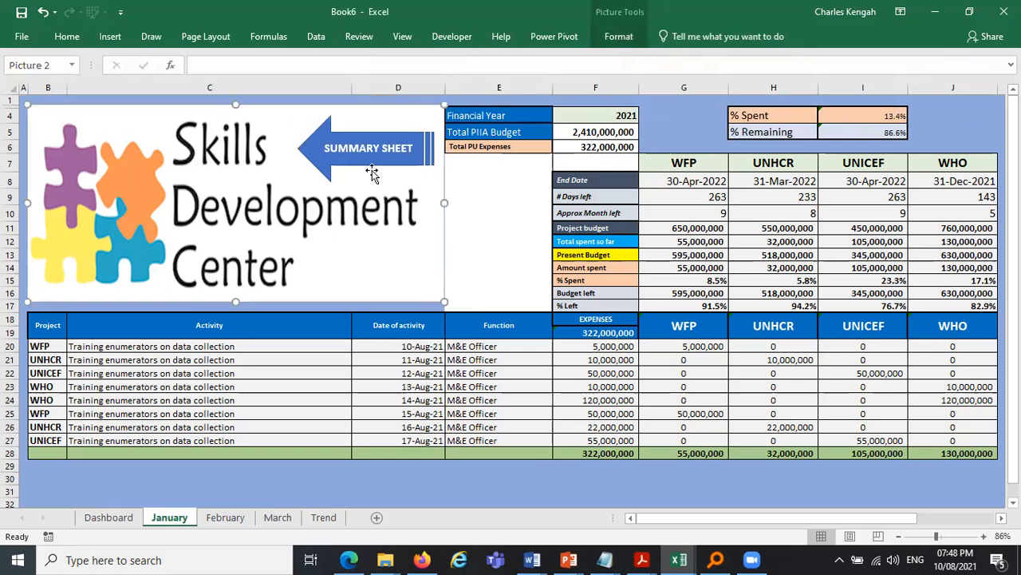
click(372, 159)
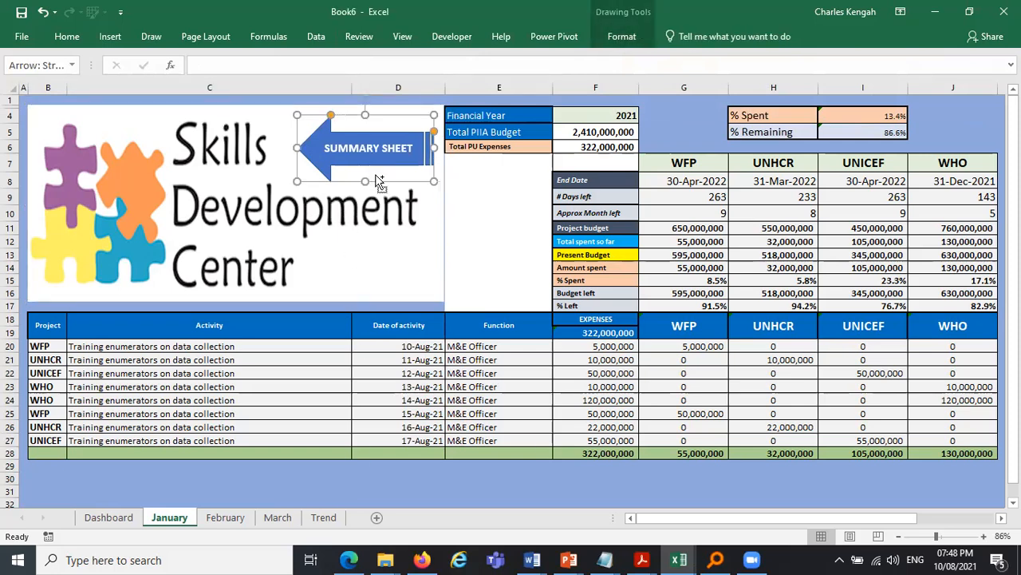
click(225, 518)
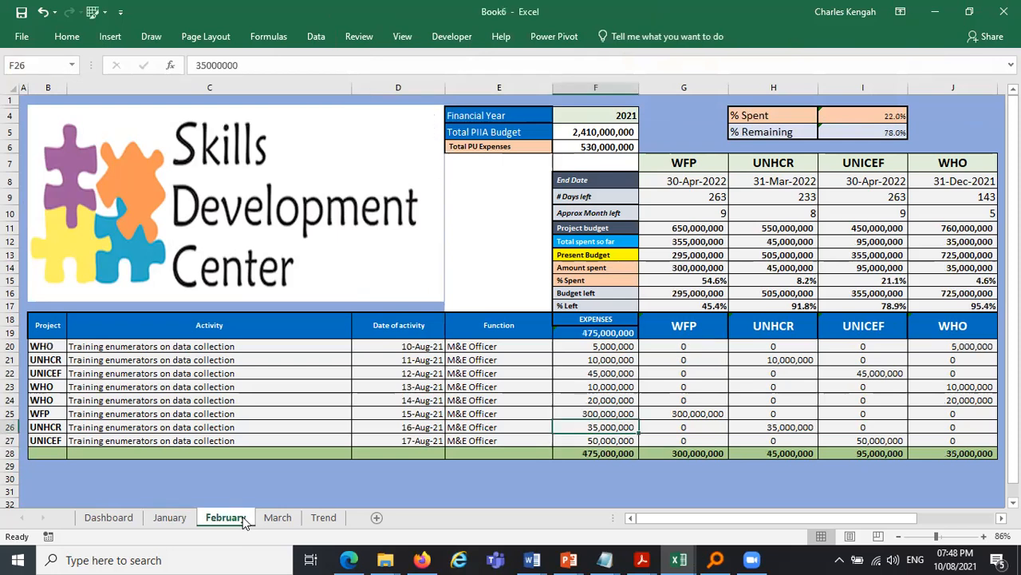
key(ctrl+v)
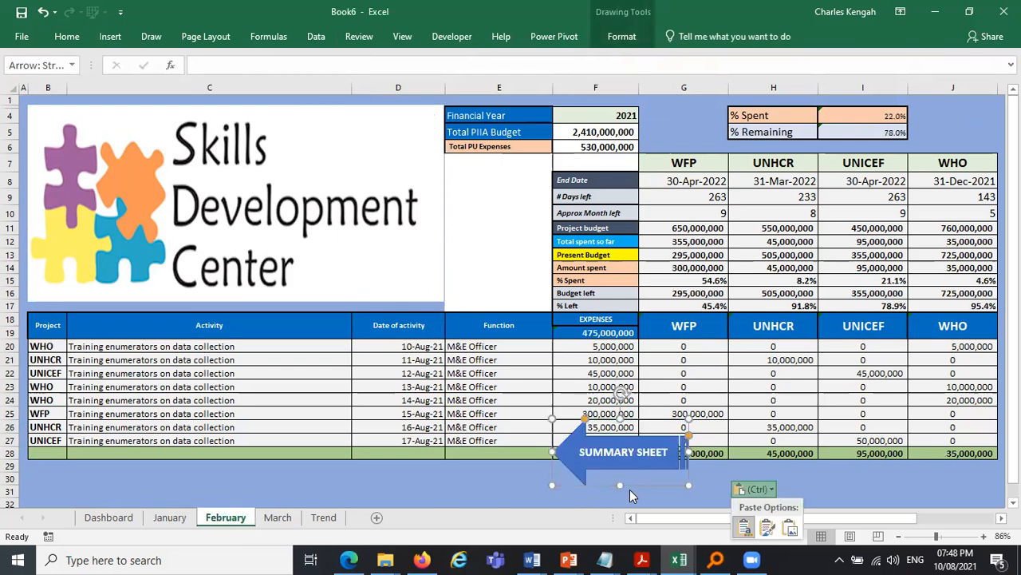
drag(636, 471, 379, 173)
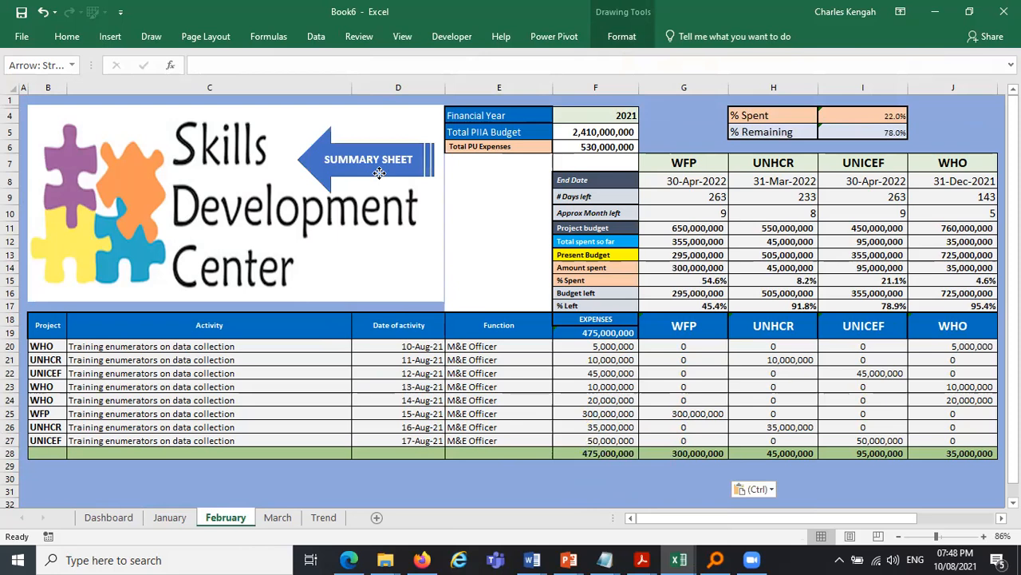
- Paste the arrow onto the March sheet and move it over the logo
click(288, 517)
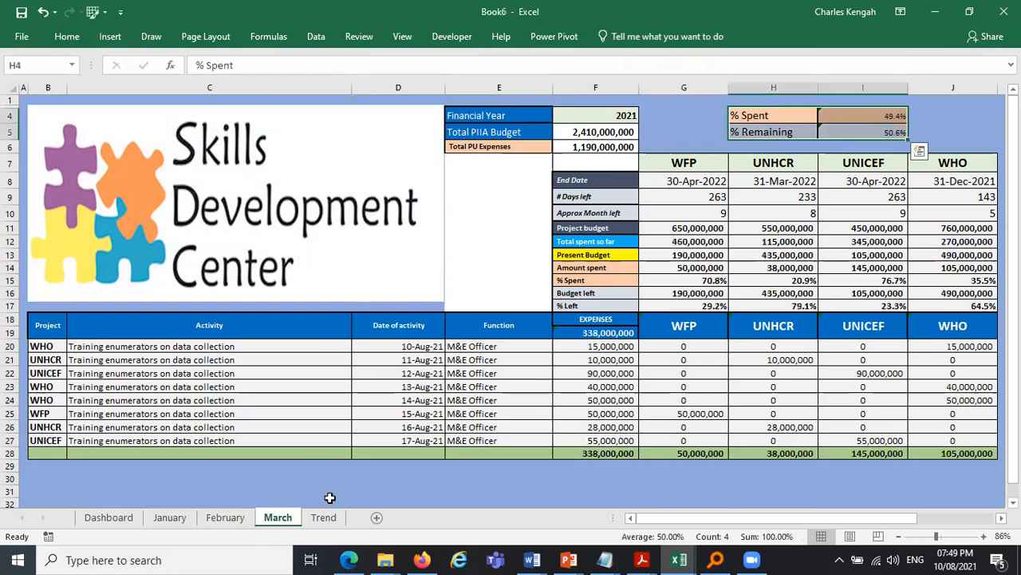
key(ctrl+v)
drag(817, 171, 380, 182)
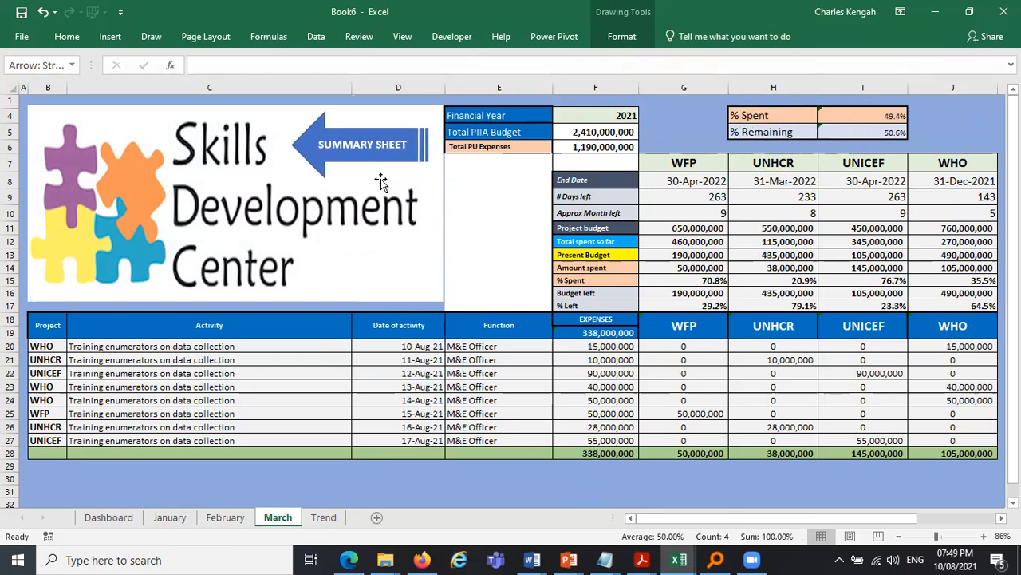
click(379, 210)
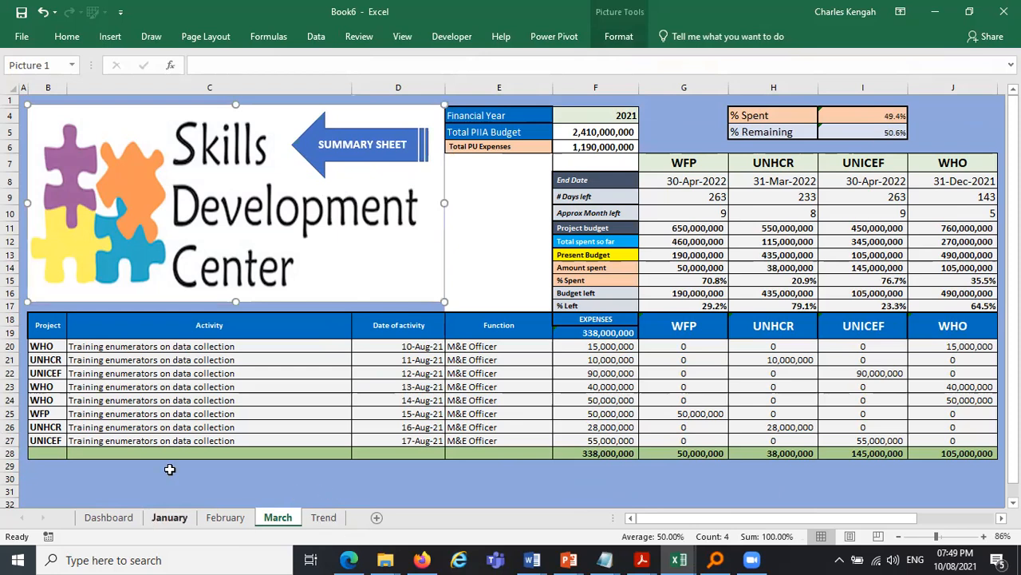
- On the Dashboard, hyperlink the January cell to the January sheet in this document
click(102, 524)
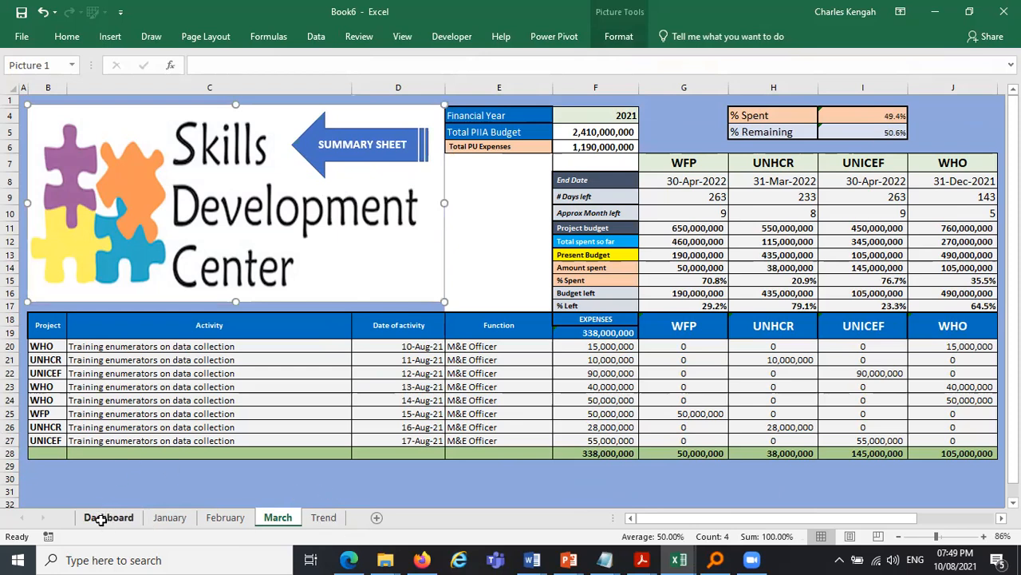
click(109, 520)
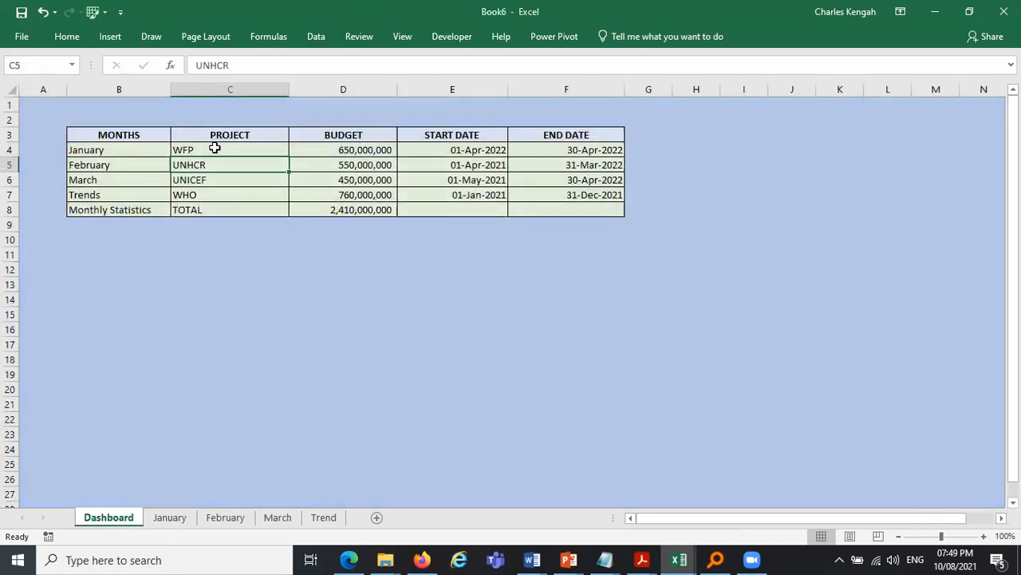
click(129, 150)
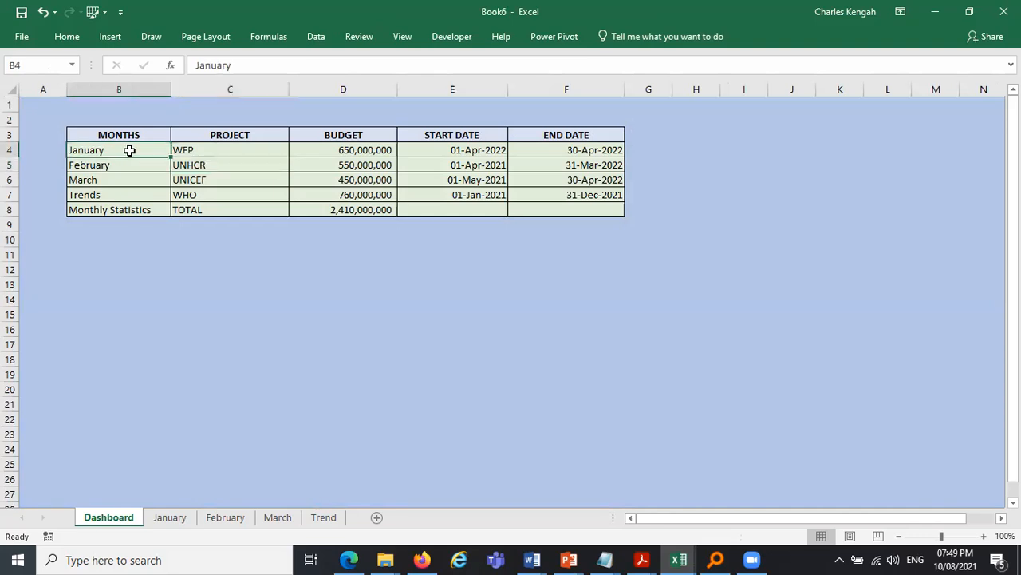
right_click(130, 154)
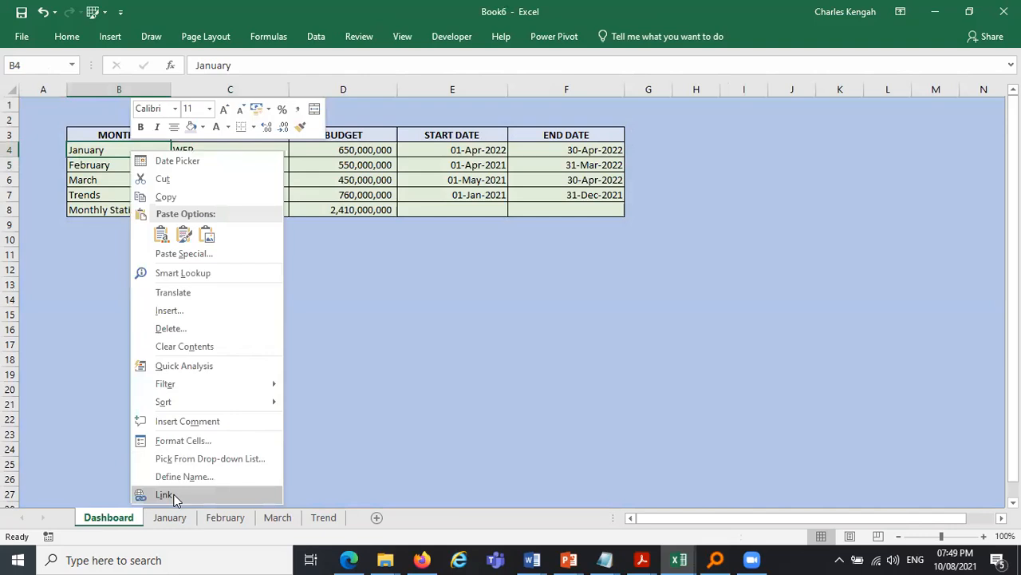
click(165, 494)
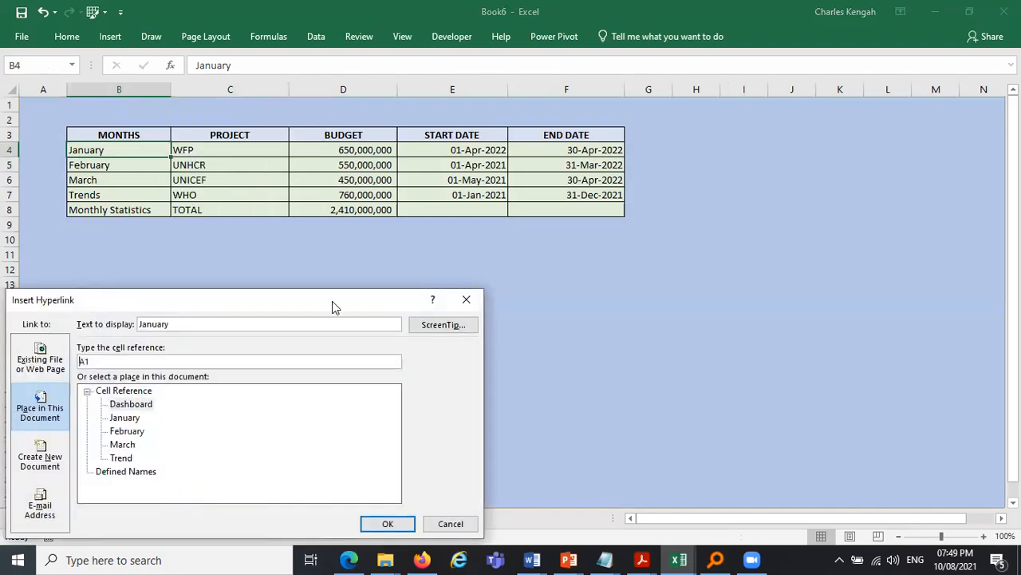
drag(191, 300, 653, 187)
click(590, 305)
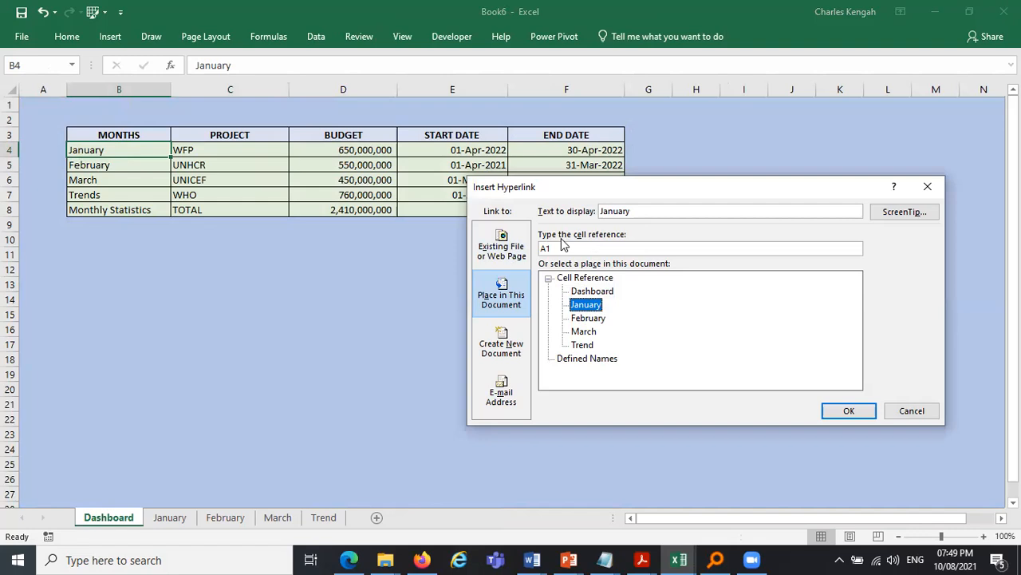
click(848, 411)
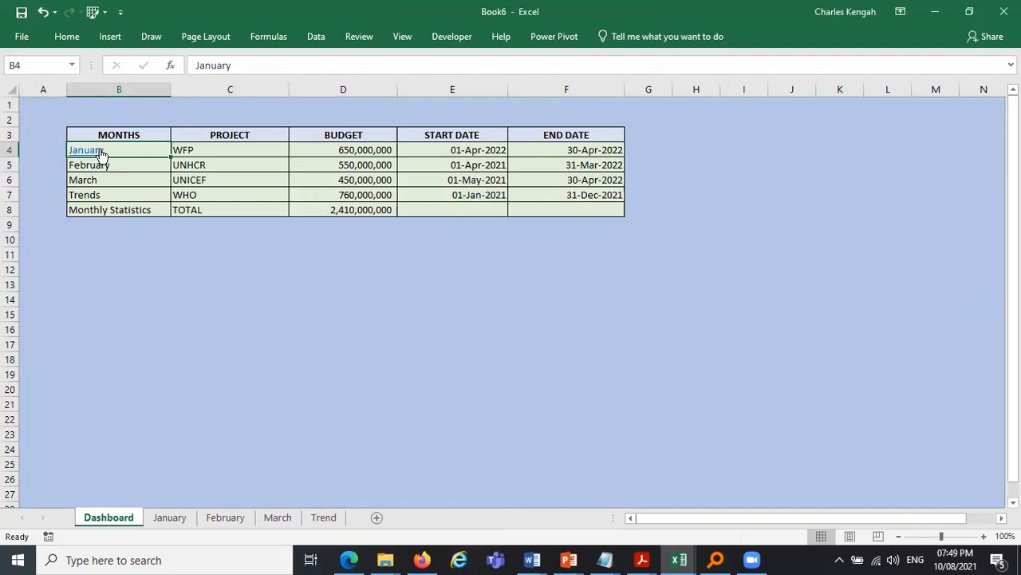
- Add an in-document hyperlink to the February cell on the Dashboard
right_click(113, 166)
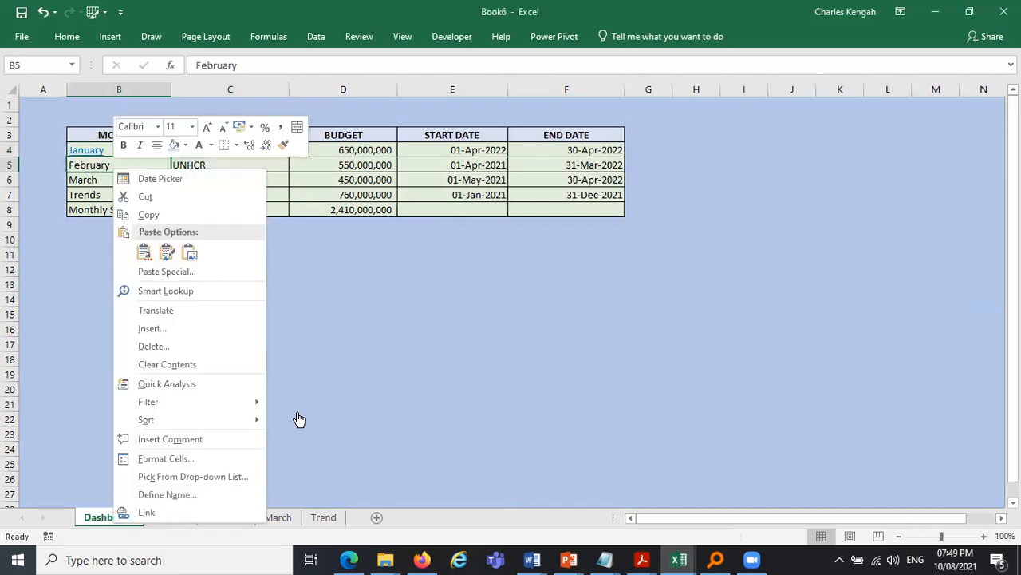
click(149, 513)
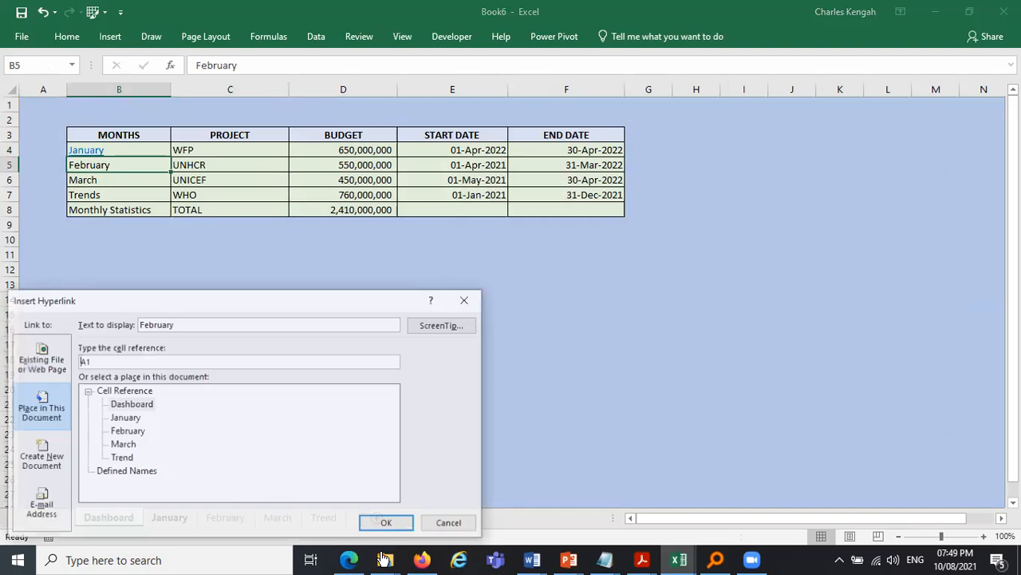
click(398, 528)
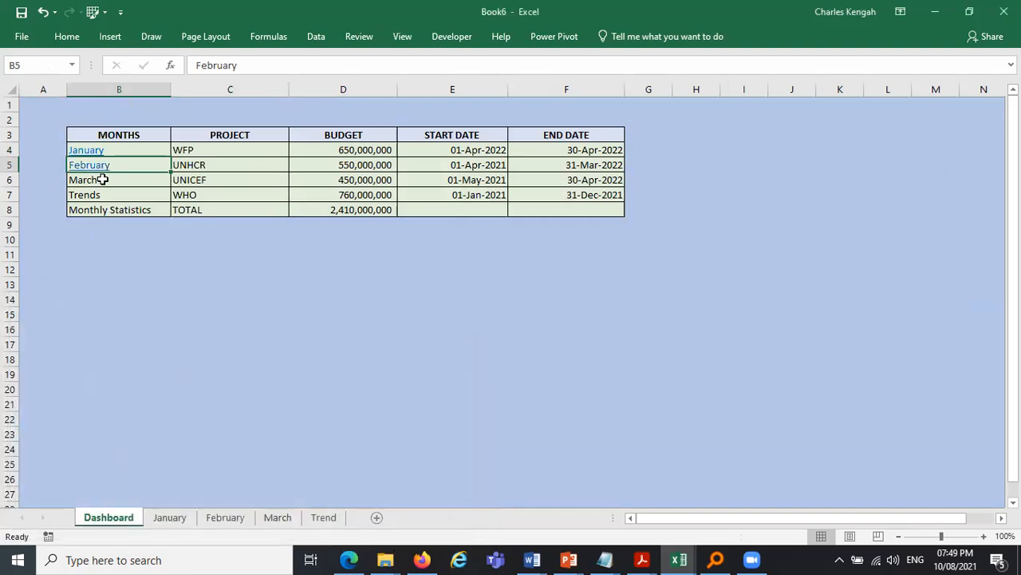
- Add an in-document hyperlink to the March cell on the Dashboard
key(Down)
right_click(98, 177)
click(128, 520)
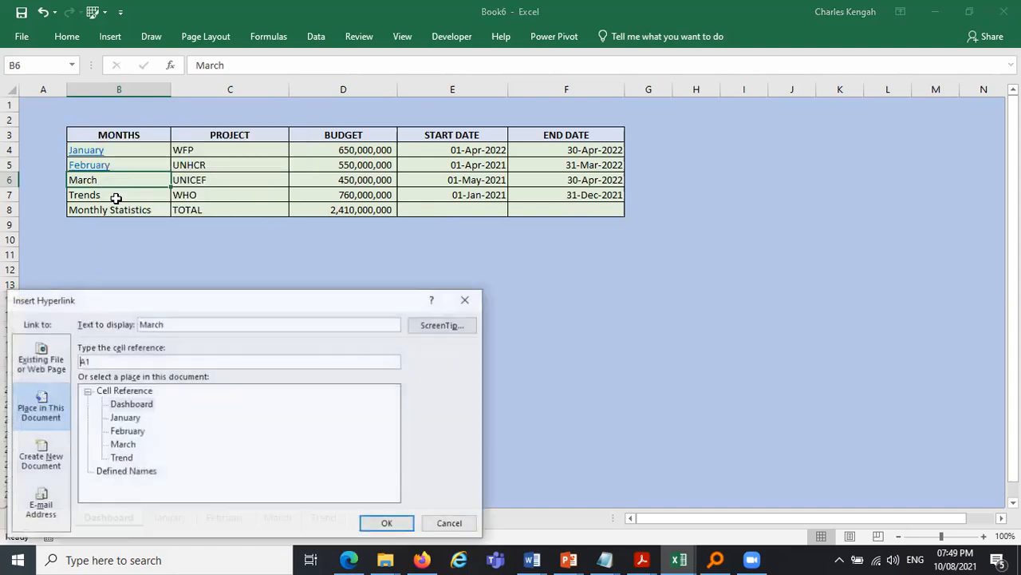
key(Return)
- Hyperlink the Trends cell on the Dashboard to the Trend sheet in this document
key(Down)
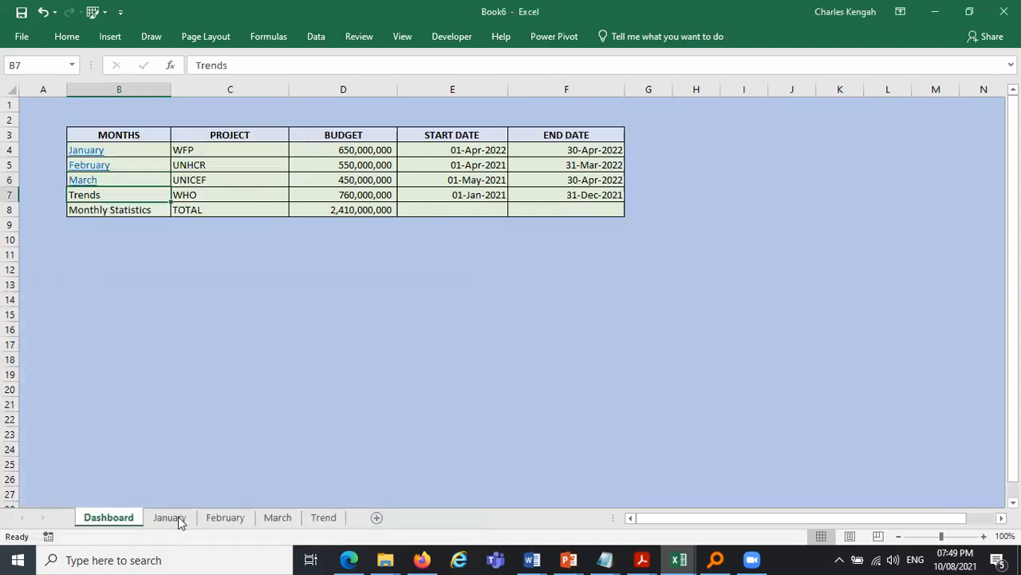
key(shift+F10)
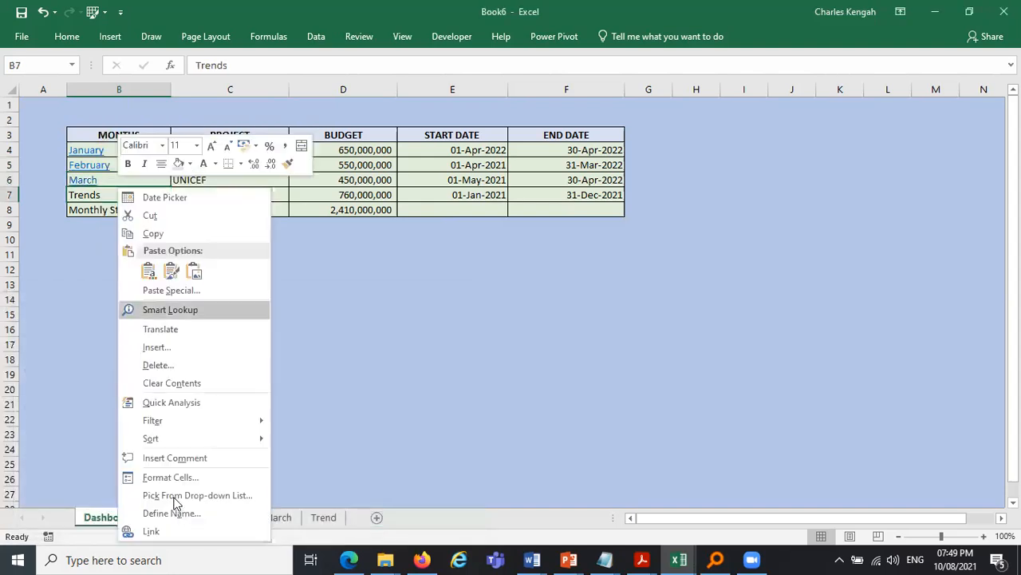
click(403, 532)
key(ctrl+k)
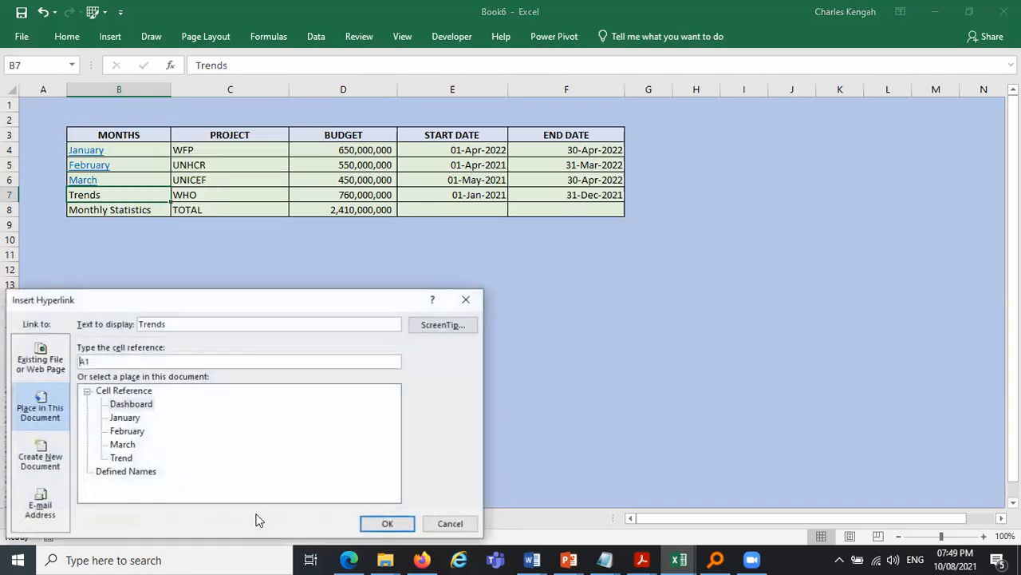
key(Tab)
key(t)
key(Return)
- Rename the Dashboard sheet as Summary sheet
double_click(120, 522)
text(sUM)
key(BackSpace)
key(BackSpace)
key(BackSpace)
text(S)
key(Caps_Lock)
text(umma)
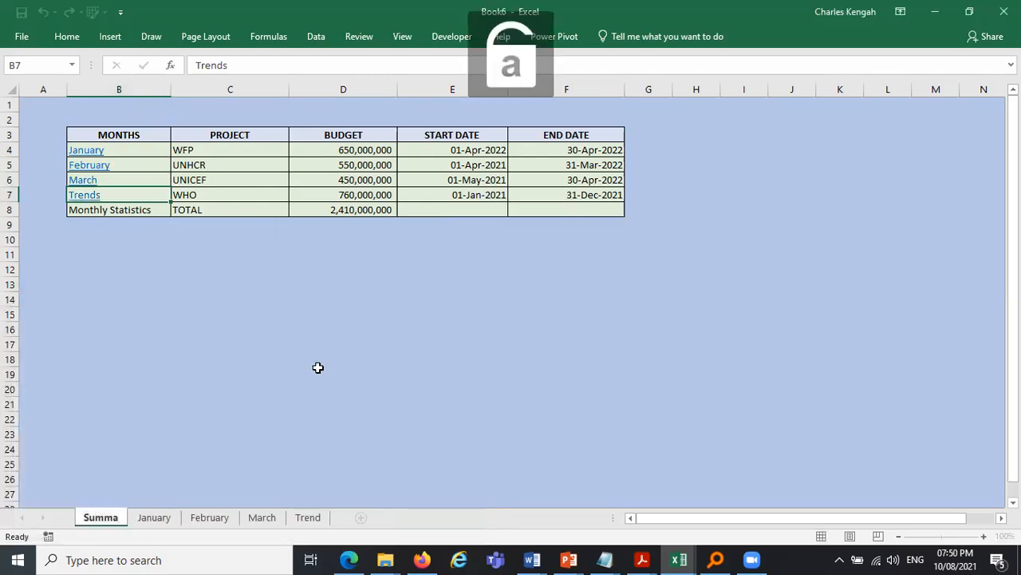
text(ry sheet)
click(318, 367)
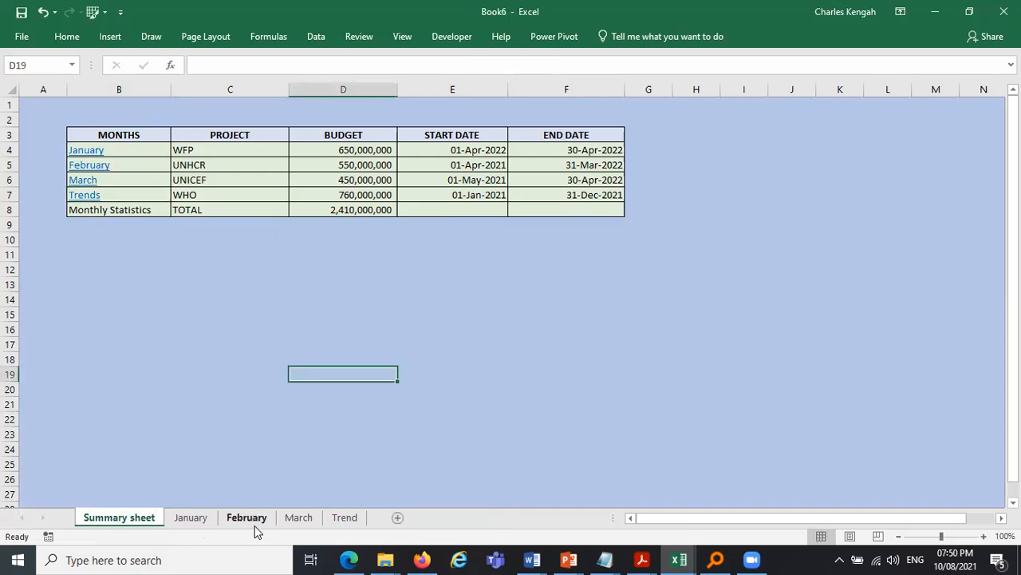
- Rename the Trend sheet as Dashboard
click(342, 518)
double_click(341, 519)
text(Dashboard)
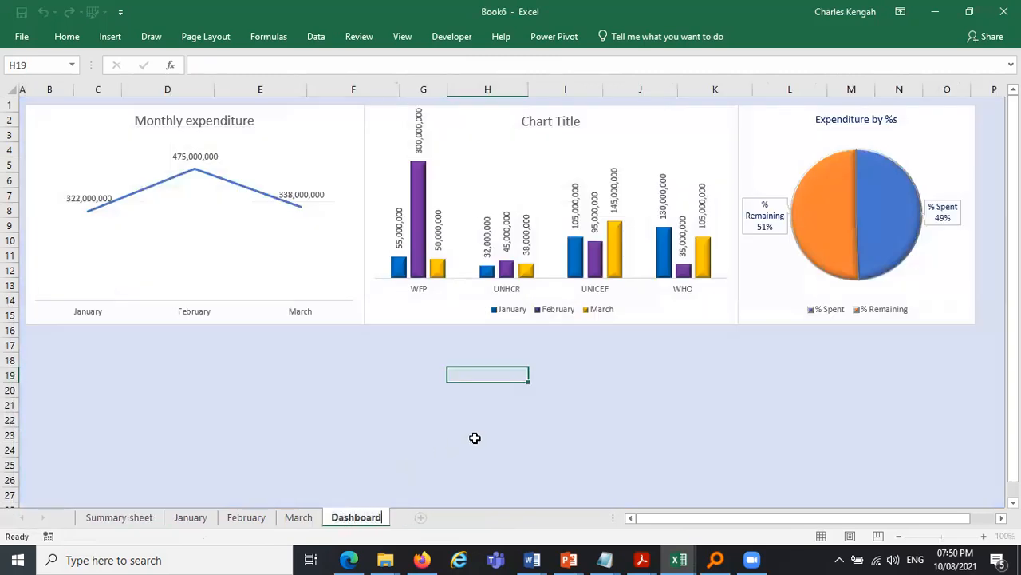
click(475, 437)
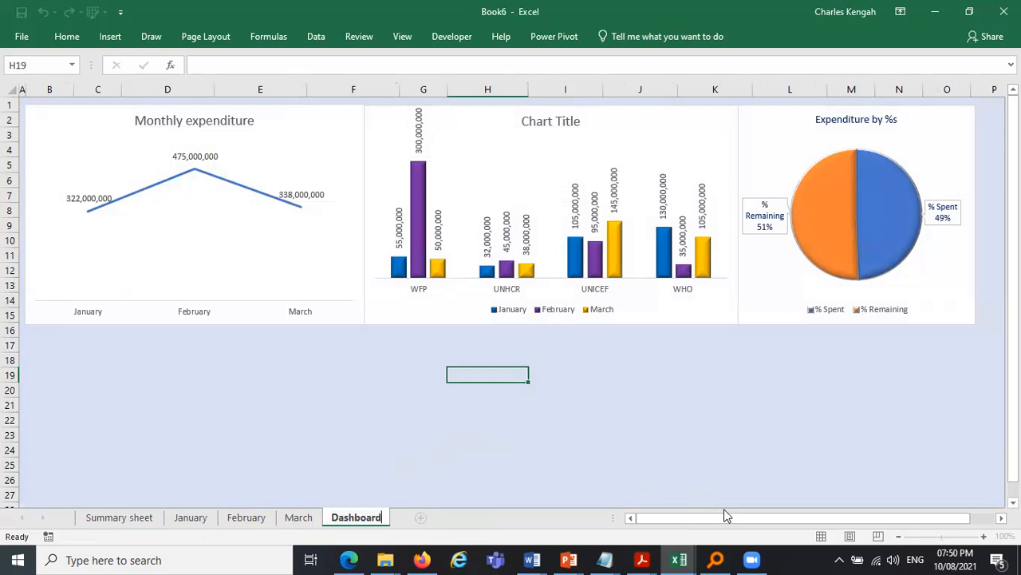
- Switch to the Day 6 Training files workbook and try the slicers on its dashboard
click(671, 557)
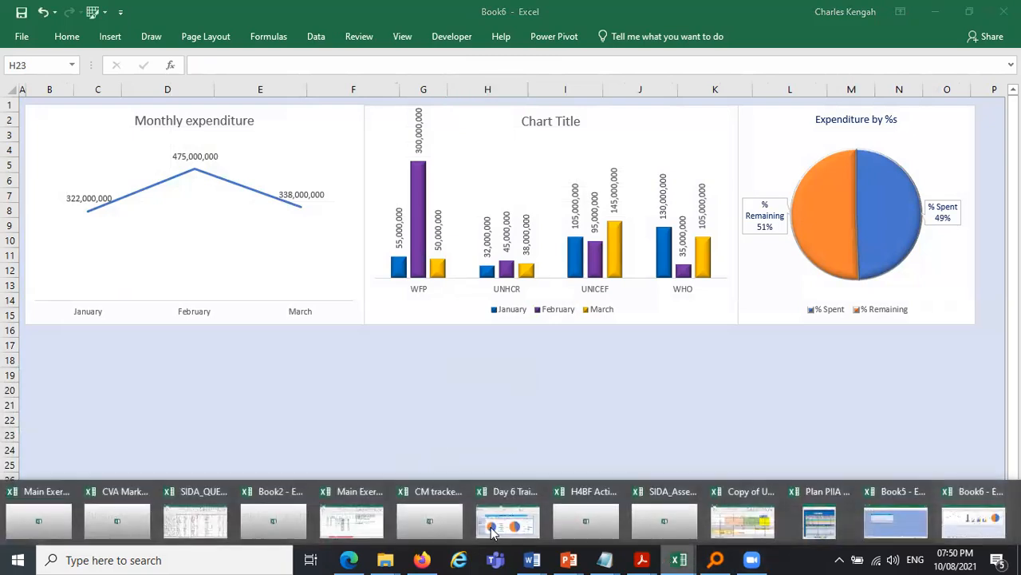
click(491, 525)
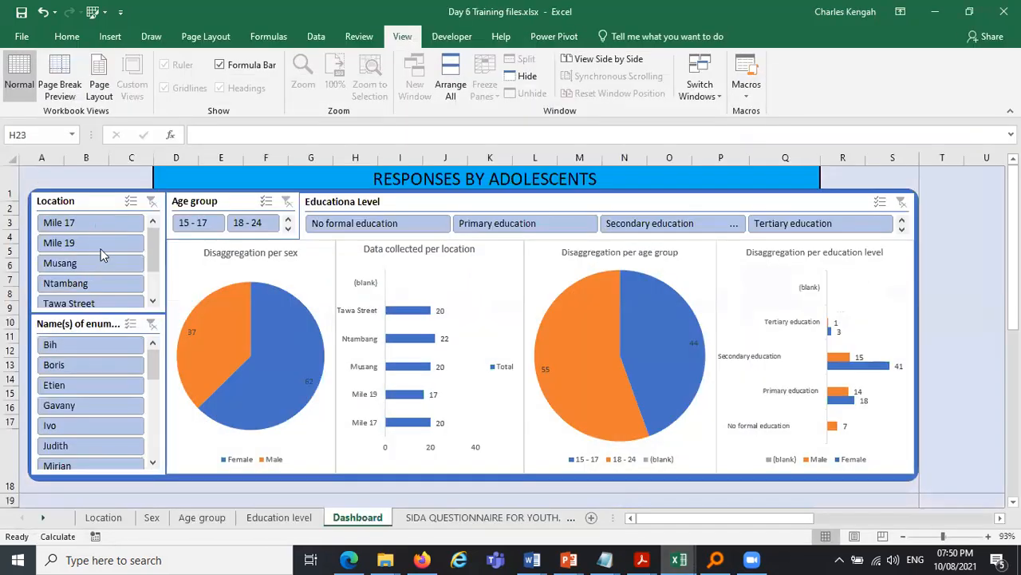
click(102, 283)
click(98, 223)
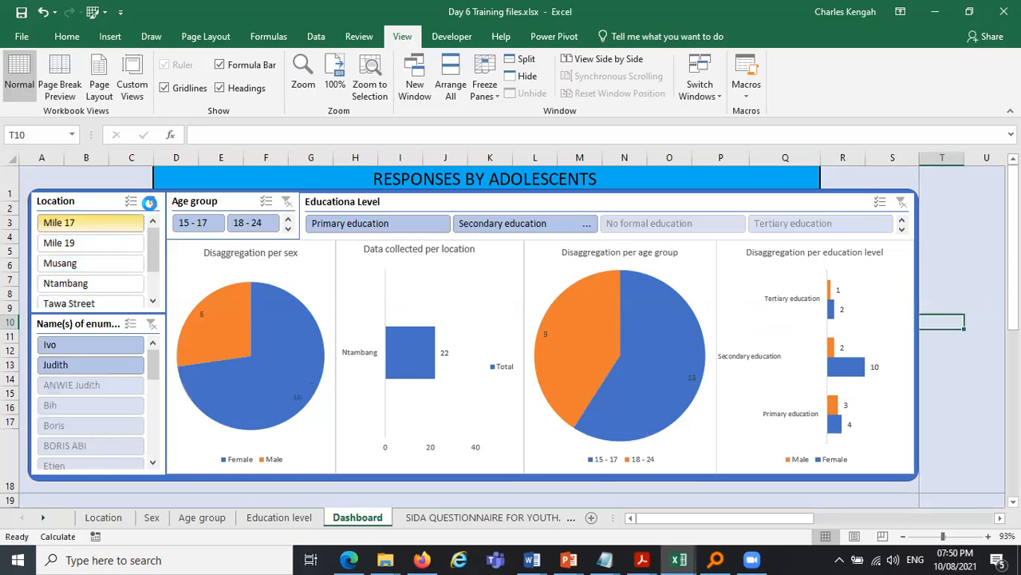
click(91, 264)
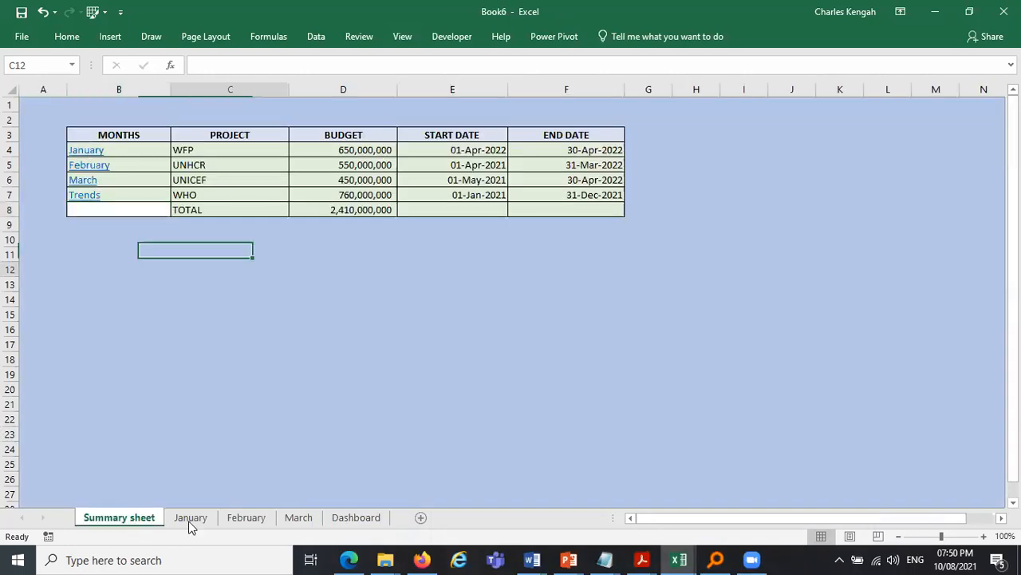
- Follow the January hyperlink on the Summary sheet to the January sheet
click(104, 151)
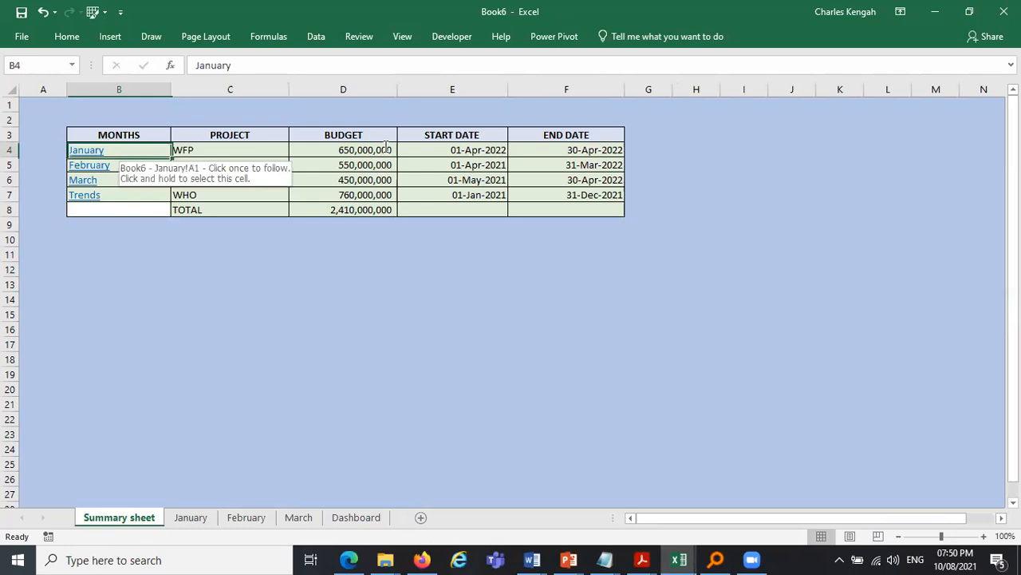
key(ctrl+Page_Down)
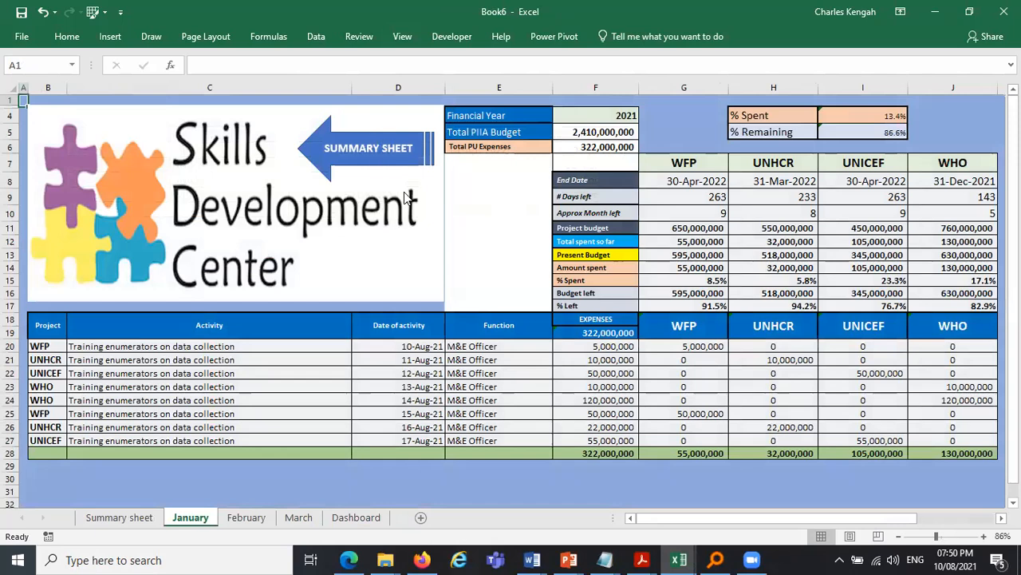
key(ctrl+z)
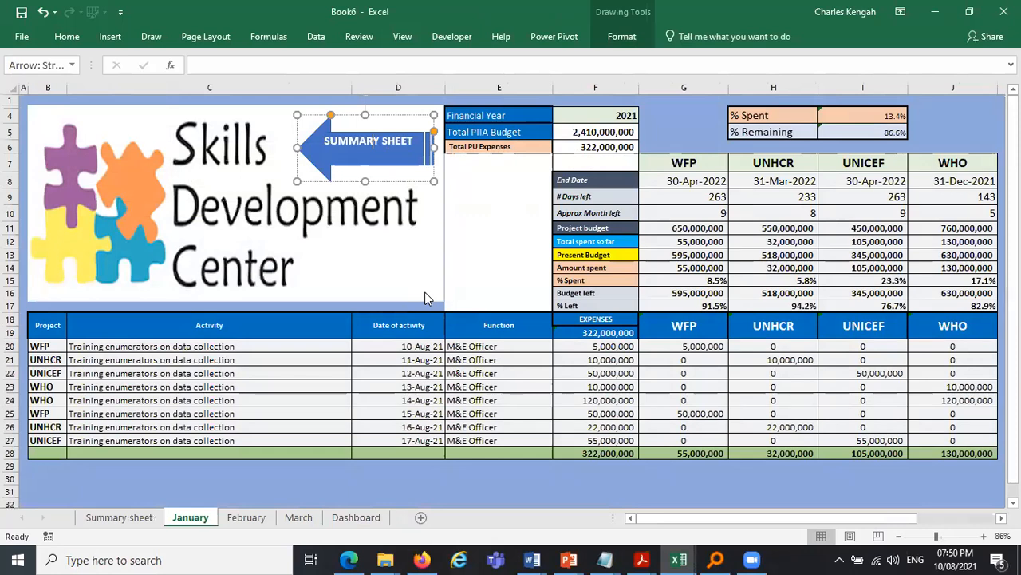
right_click(385, 138)
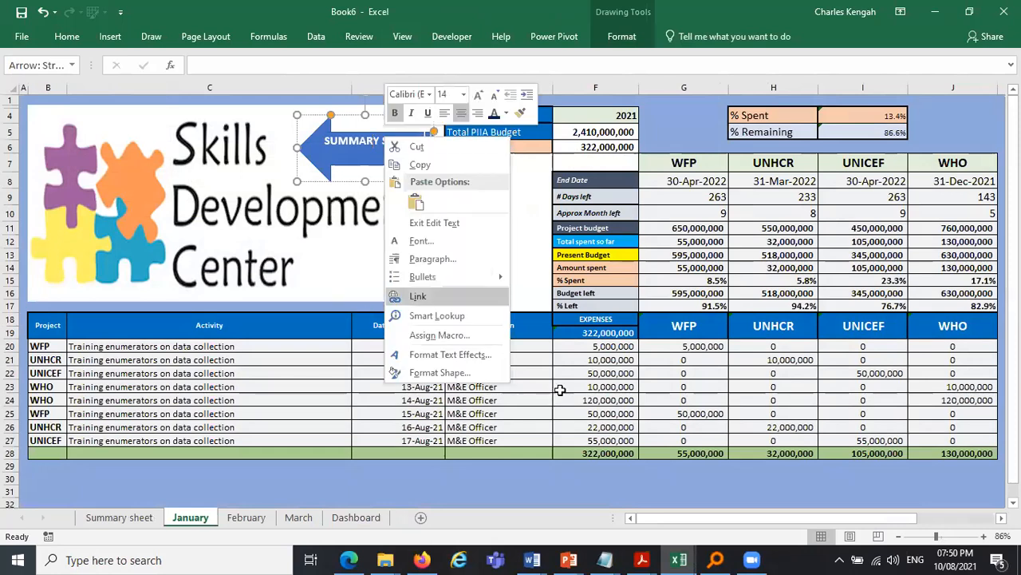
key(Return)
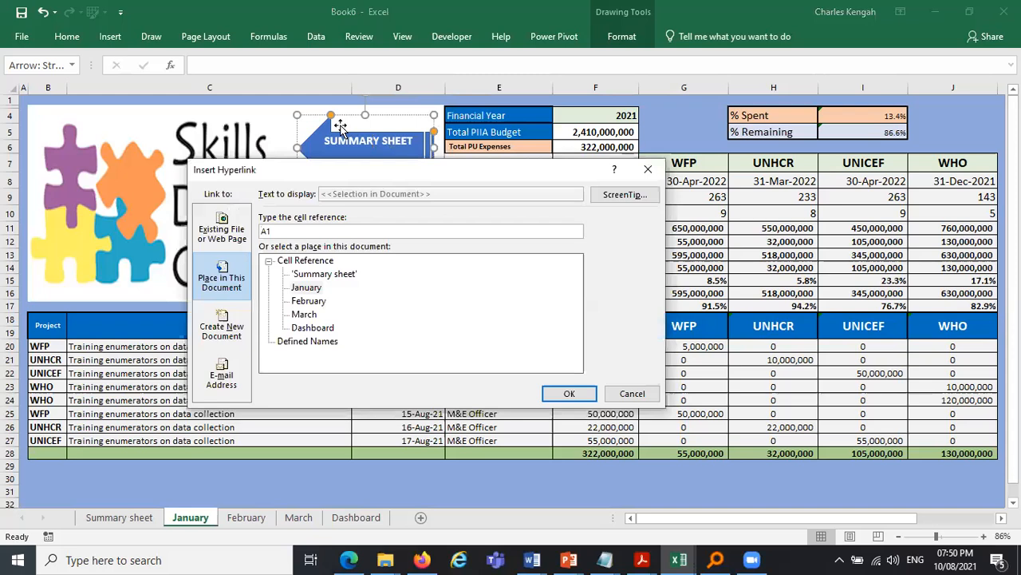
key(Escape)
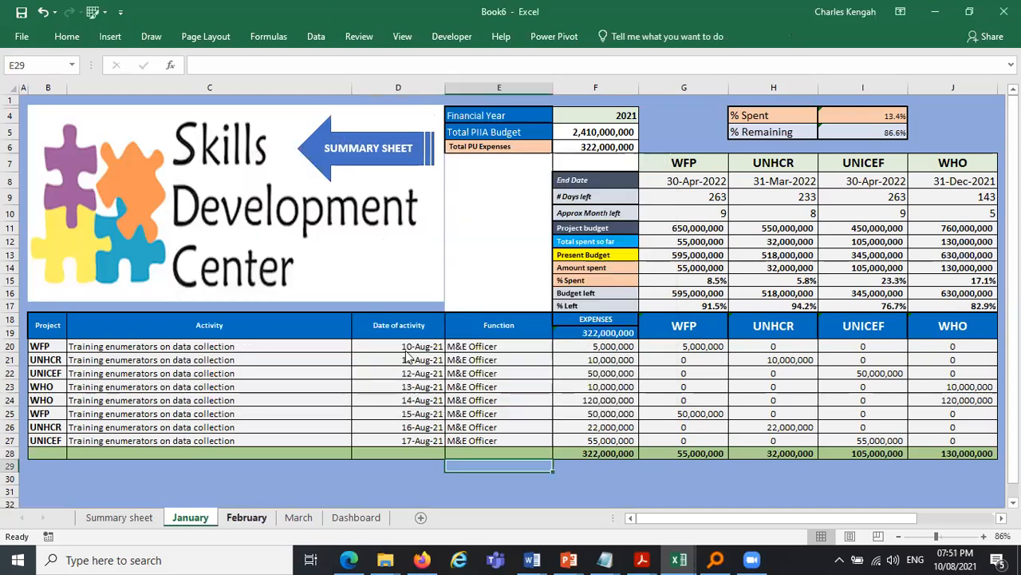
- On the February sheet, hyperlink the Summary Sheet arrow to the Summary sheet
key(ctrl+Page_Down)
key(shift+F10)
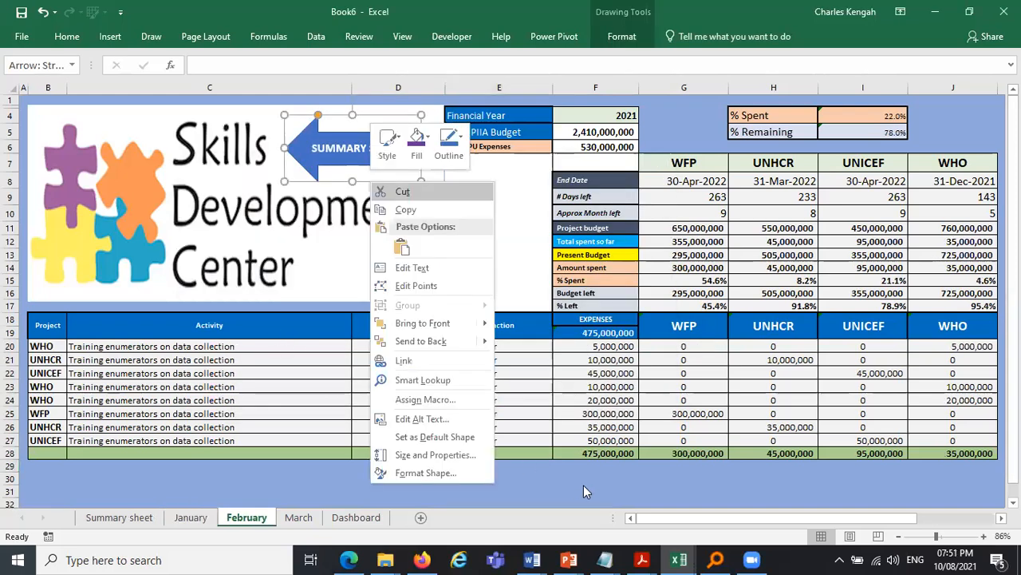
key(i)
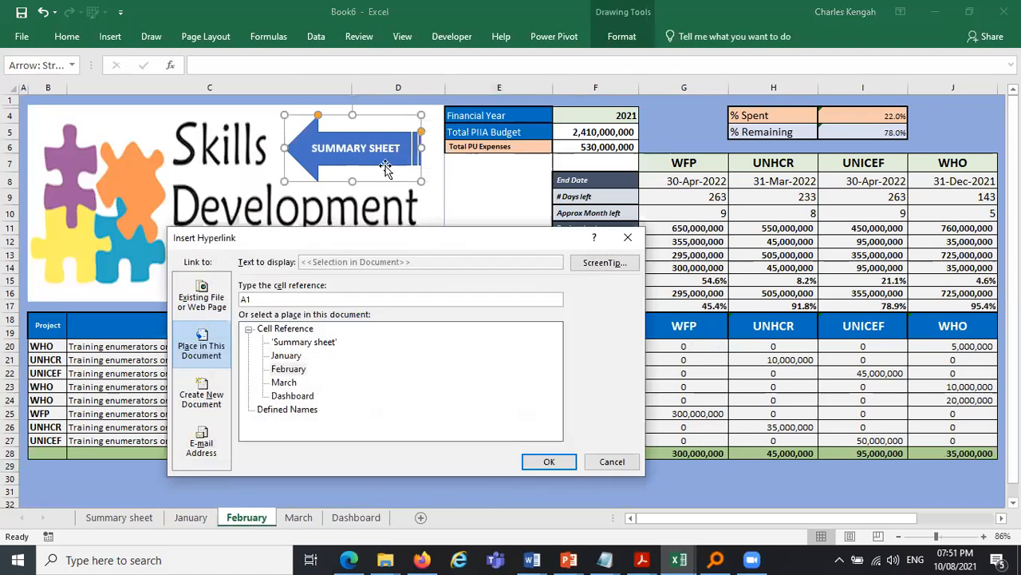
key(Up)
key(Up)
key(Return)
- On the March sheet, hyperlink the Summary Sheet arrow to the Summary sheet
key(ctrl+Page_Down)
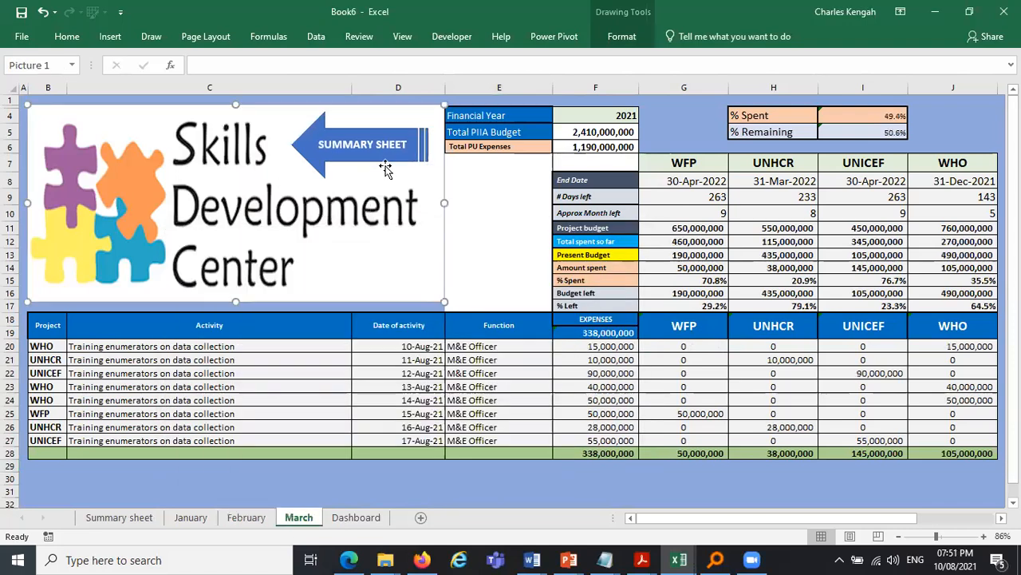
right_click(383, 164)
key(Escape)
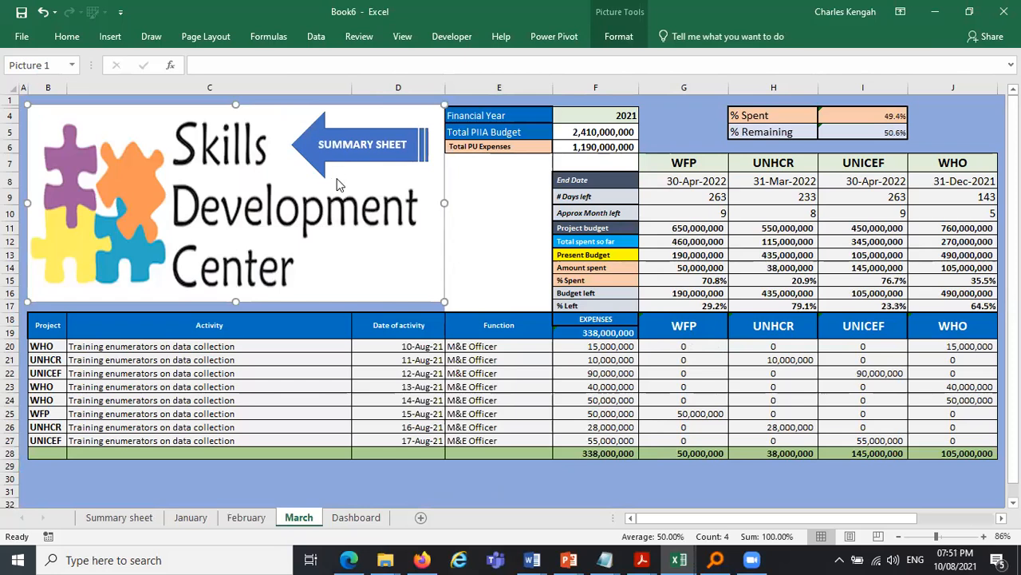
key(Tab)
right_click(339, 175)
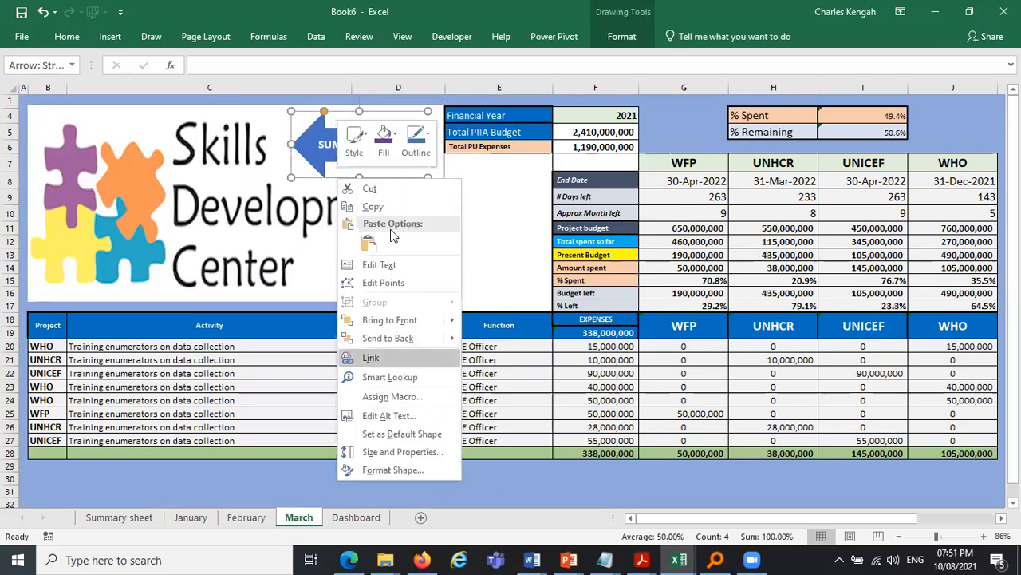
click(371, 358)
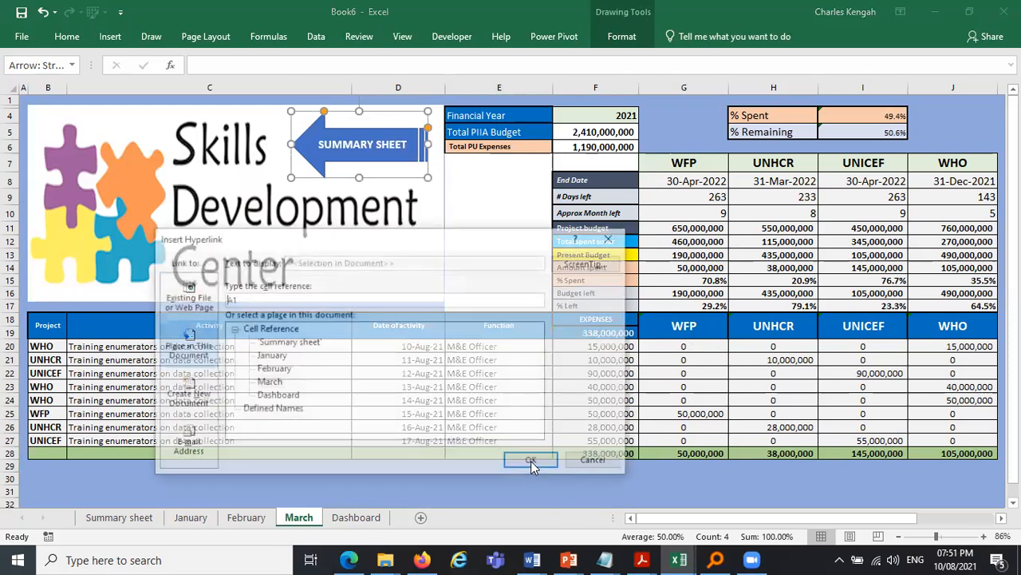
click(288, 342)
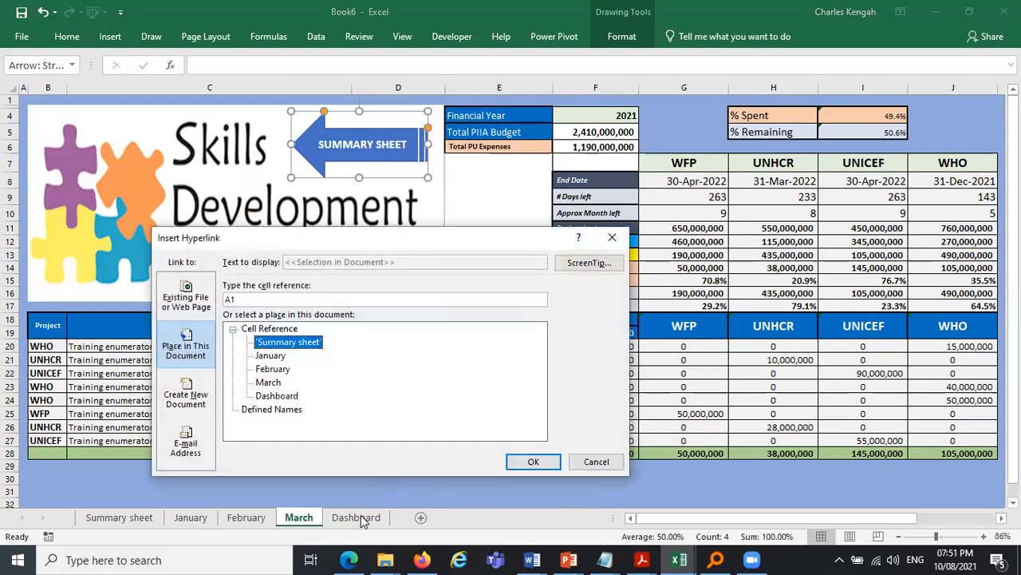
click(533, 461)
- Test the month hyperlinks and the Summary Sheet arrows by navigating between the sheets
click(363, 491)
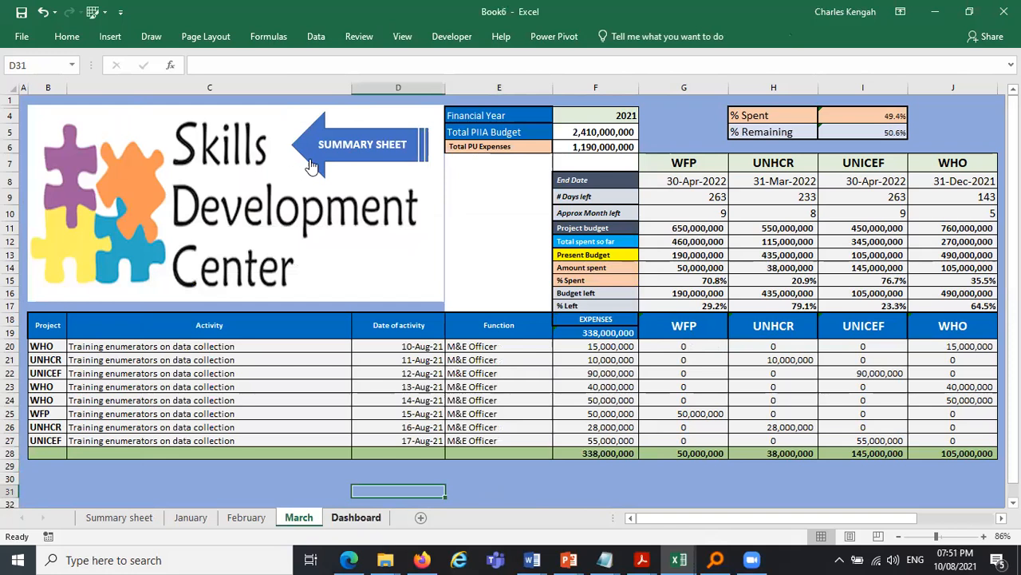
click(120, 517)
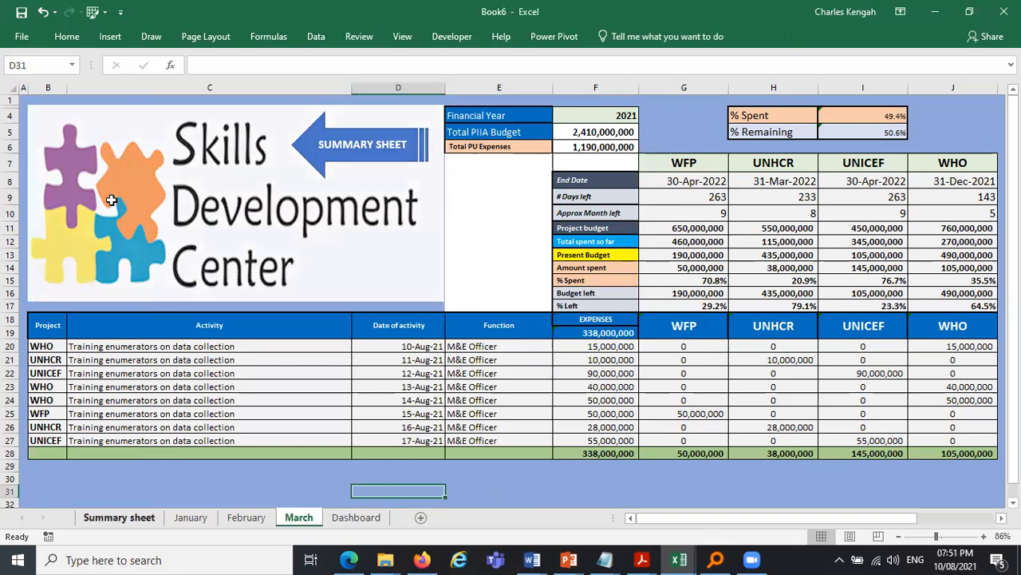
click(90, 152)
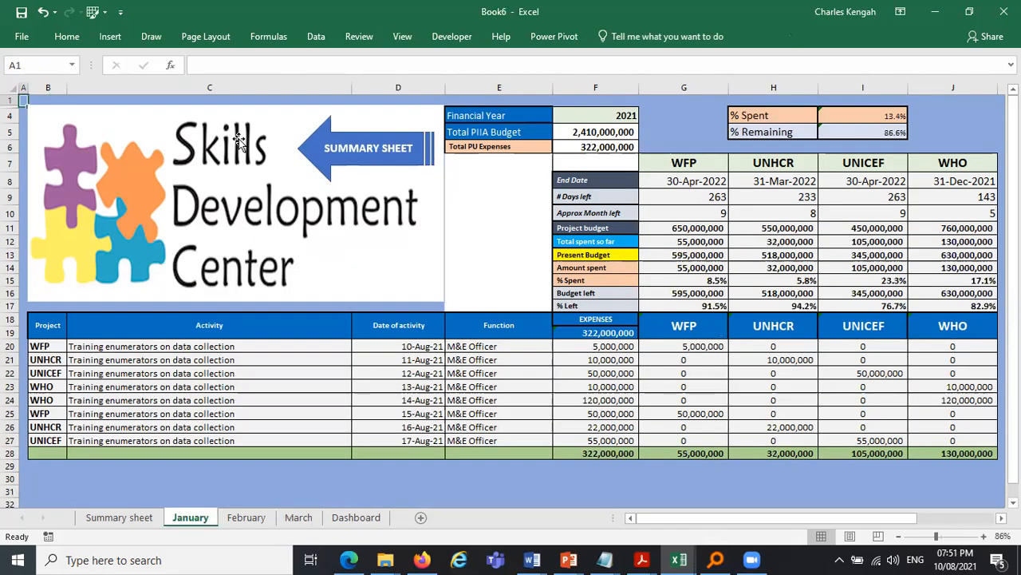
click(59, 135)
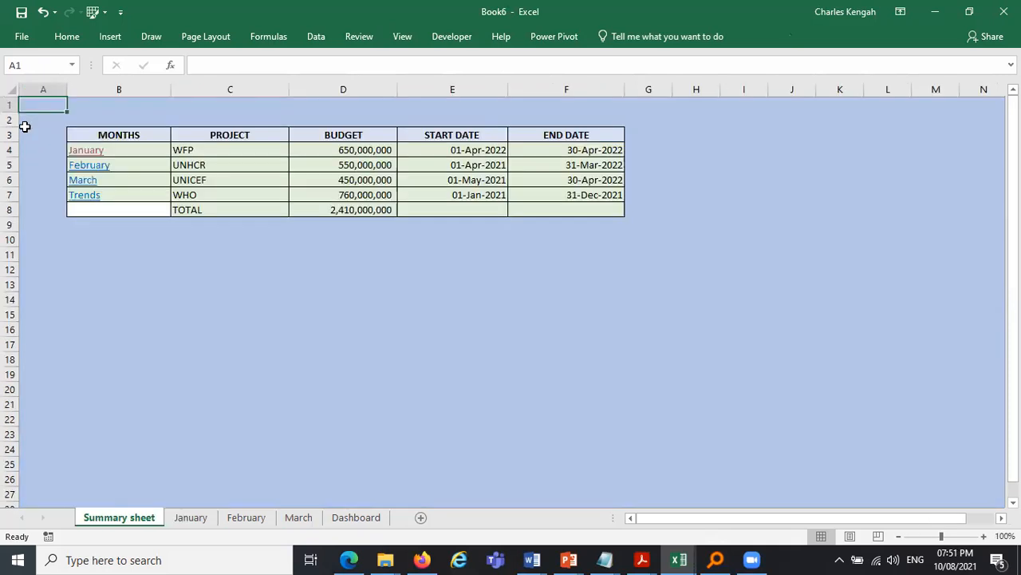
click(82, 166)
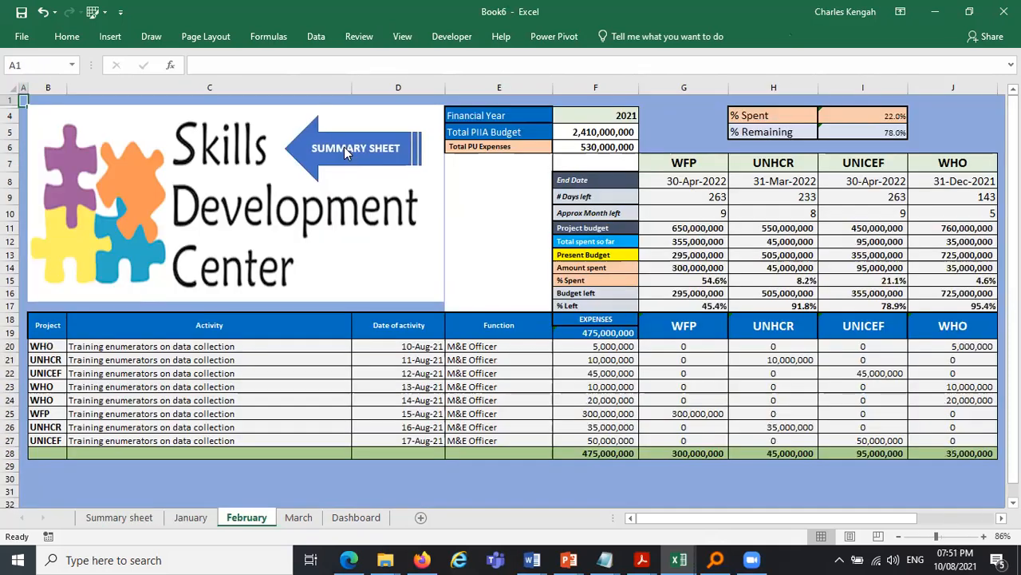
click(345, 149)
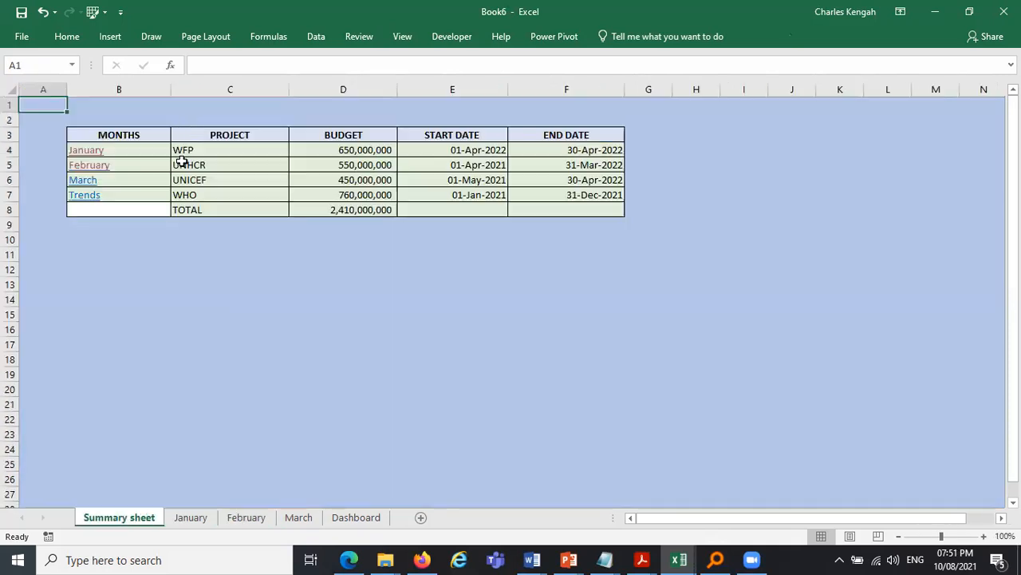
click(94, 182)
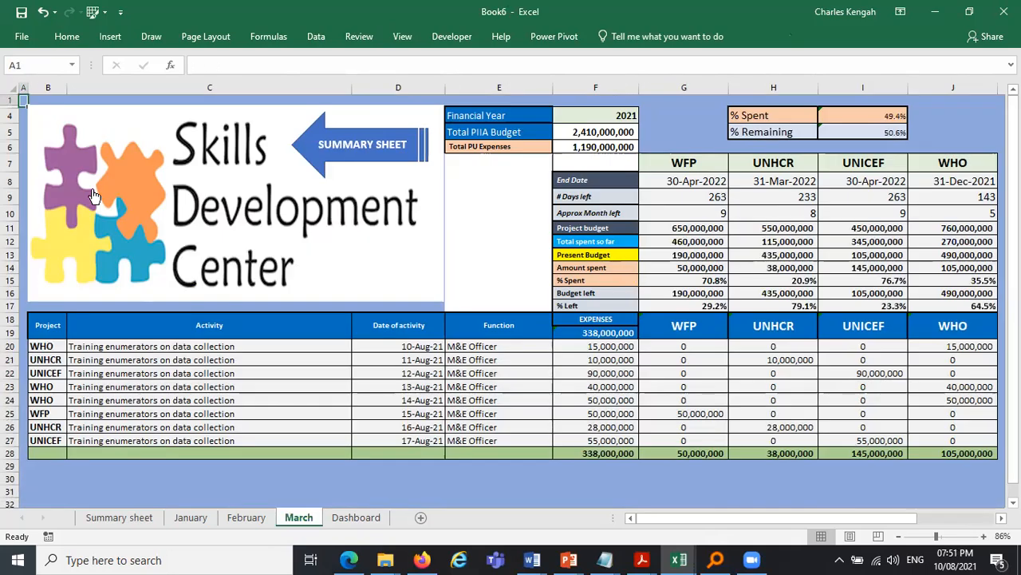
click(339, 149)
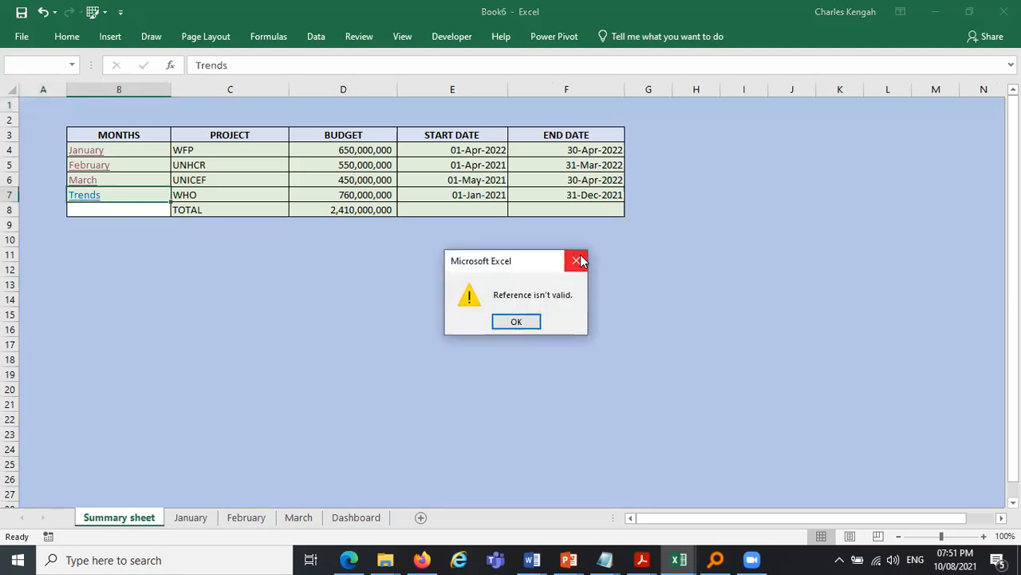
click(576, 260)
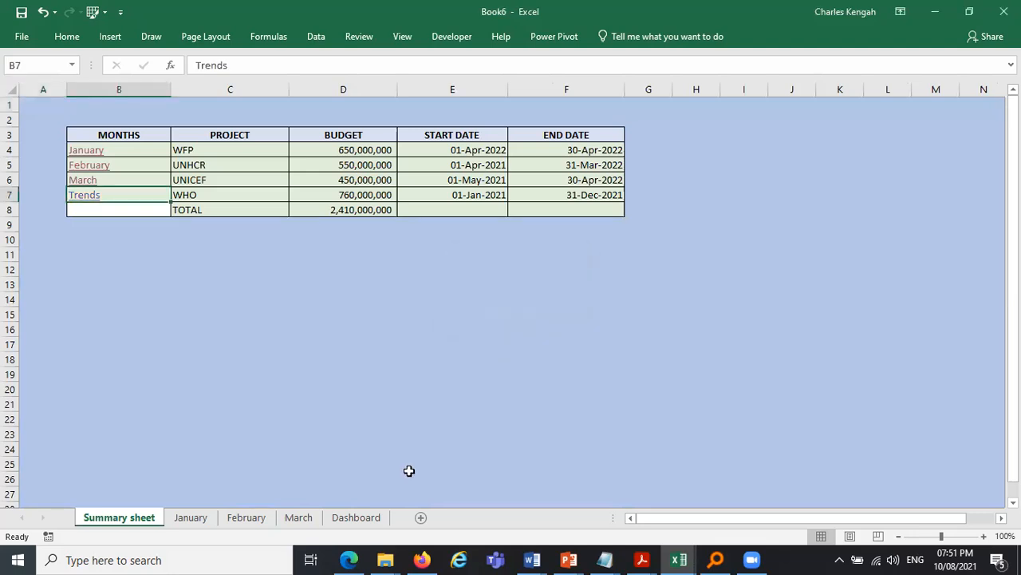
- Point the Trends hyperlink on the Summary sheet to the Dashboard sheet and follow it
right_click(92, 201)
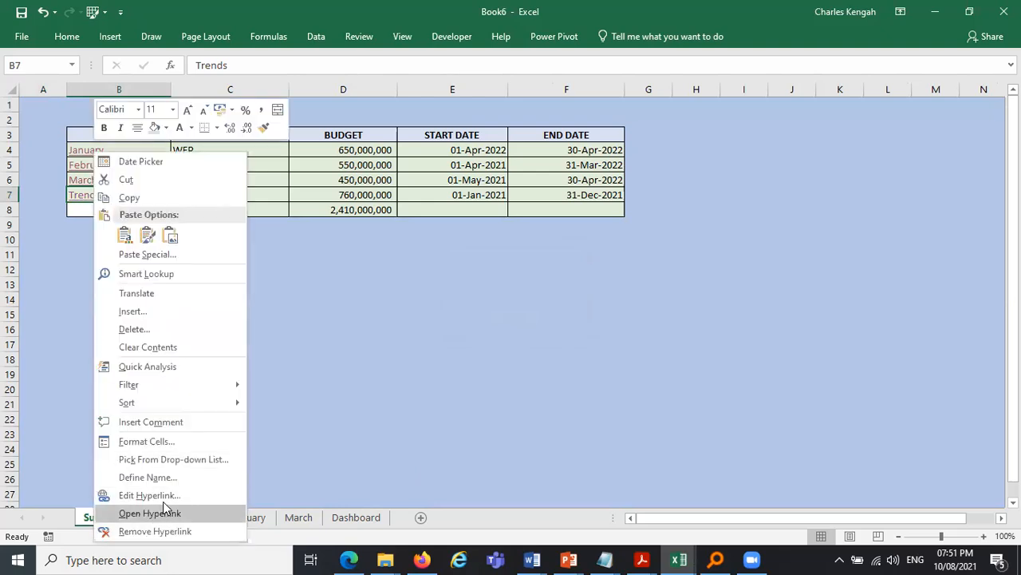
click(168, 494)
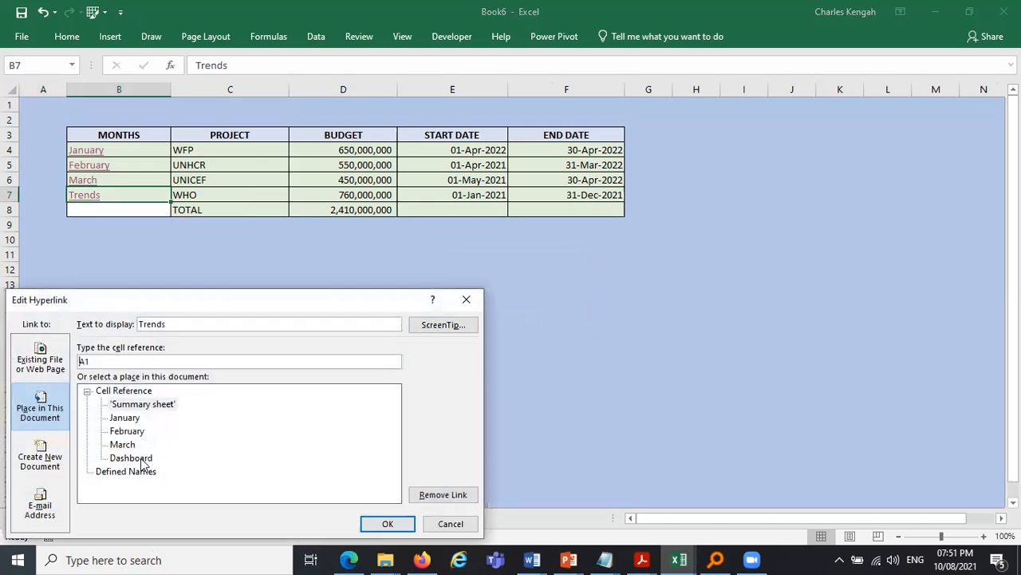
click(387, 523)
click(219, 280)
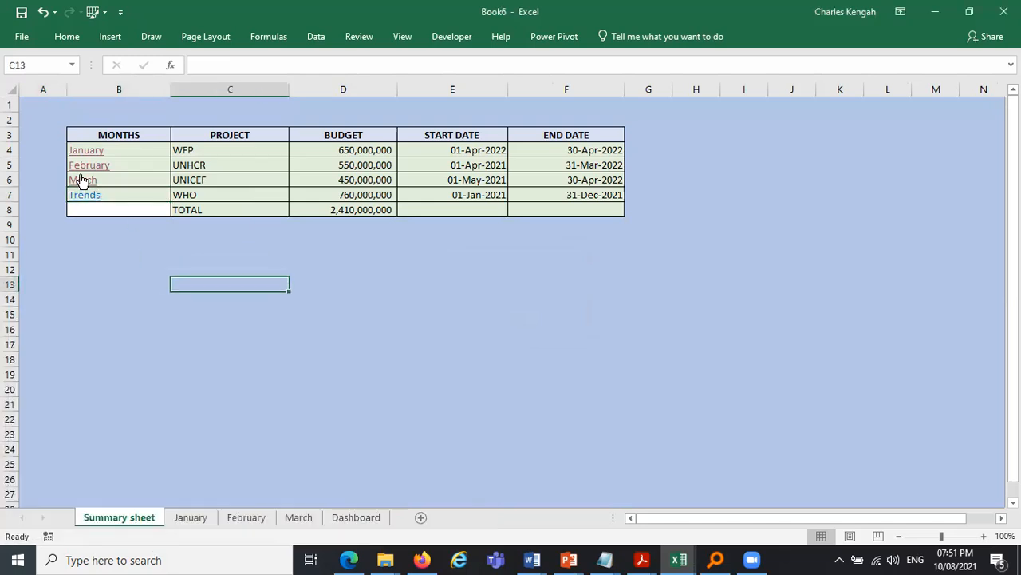
click(84, 196)
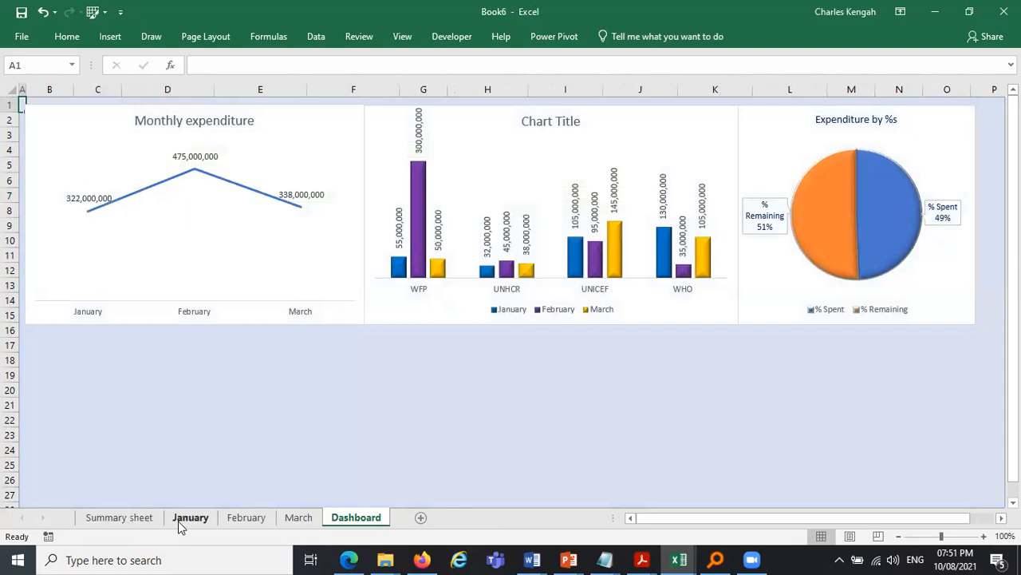
- Copy the Summary Sheet arrow from the January sheet and paste it onto the Dashboard below the line chart
click(388, 157)
ctrl+click(390, 150)
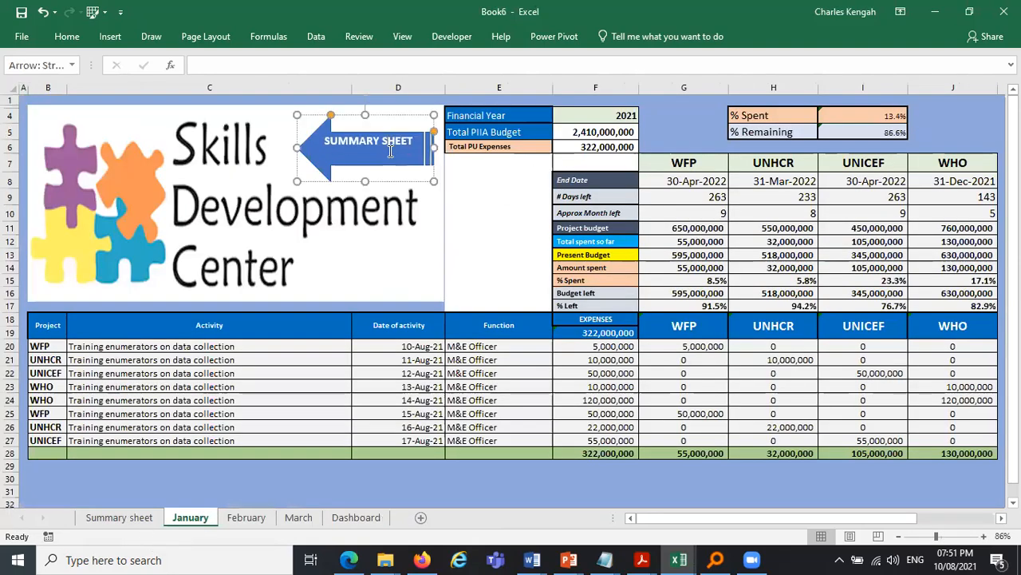
right_click(390, 183)
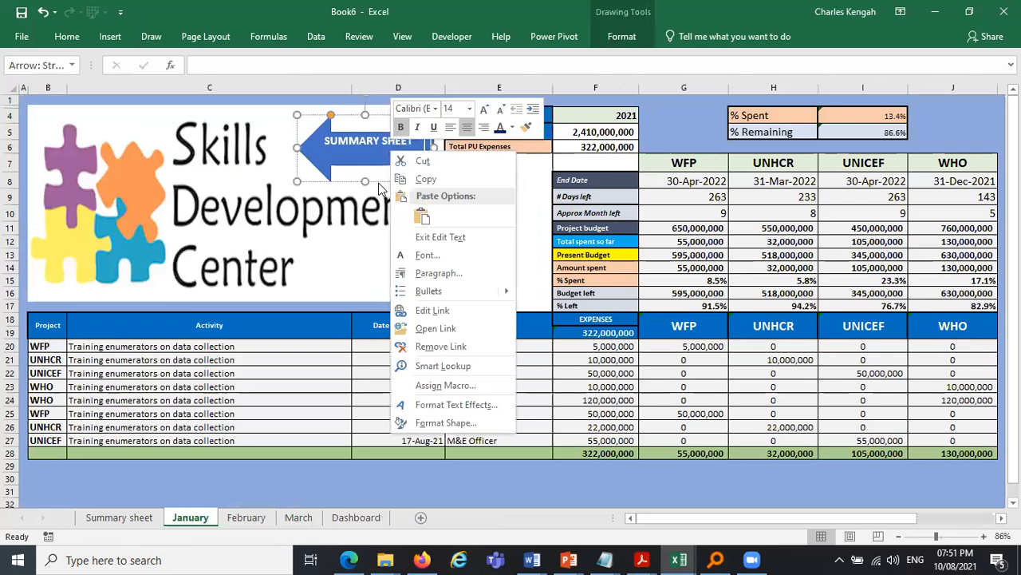
click(380, 183)
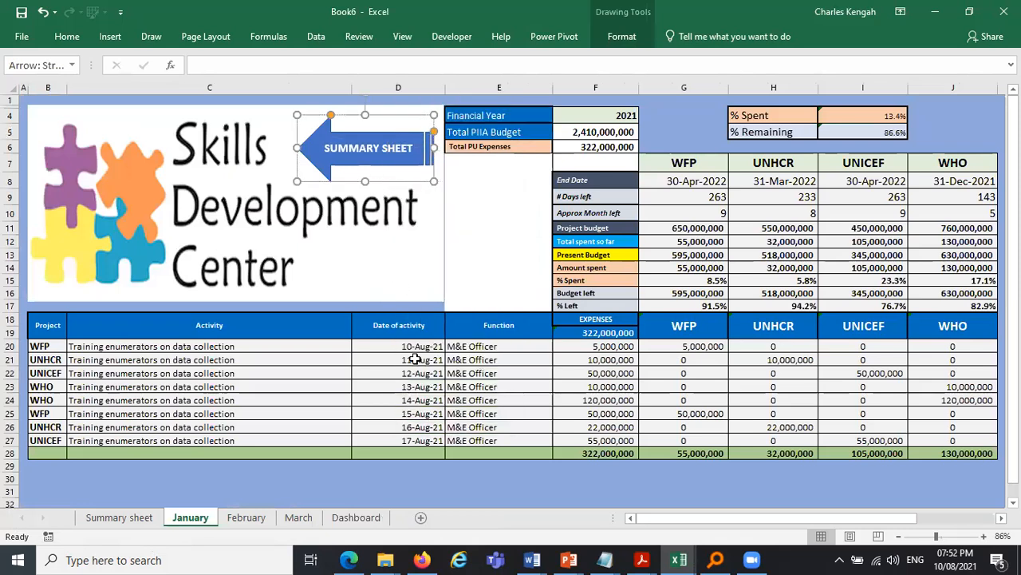
click(359, 517)
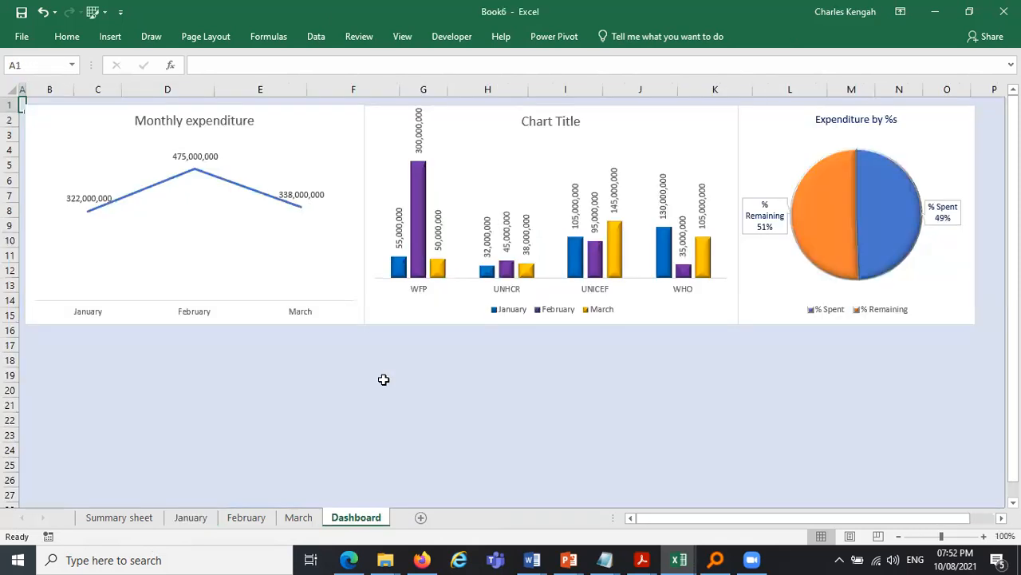
key(ctrl+v)
drag(155, 171, 170, 416)
click(311, 409)
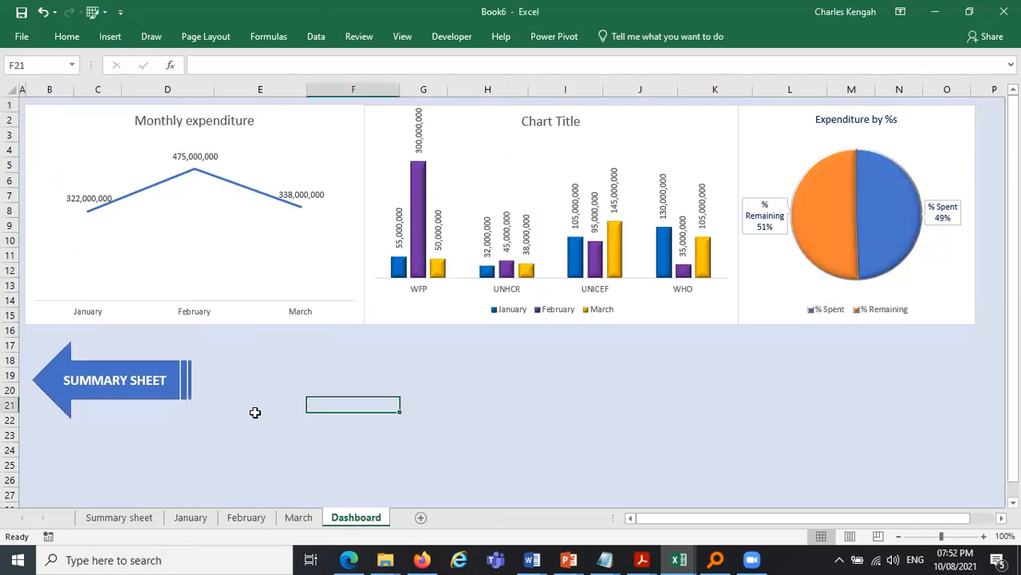
- Test the Dashboard's Summary Sheet arrow and browse the January sheet's cells and formulas
click(142, 383)
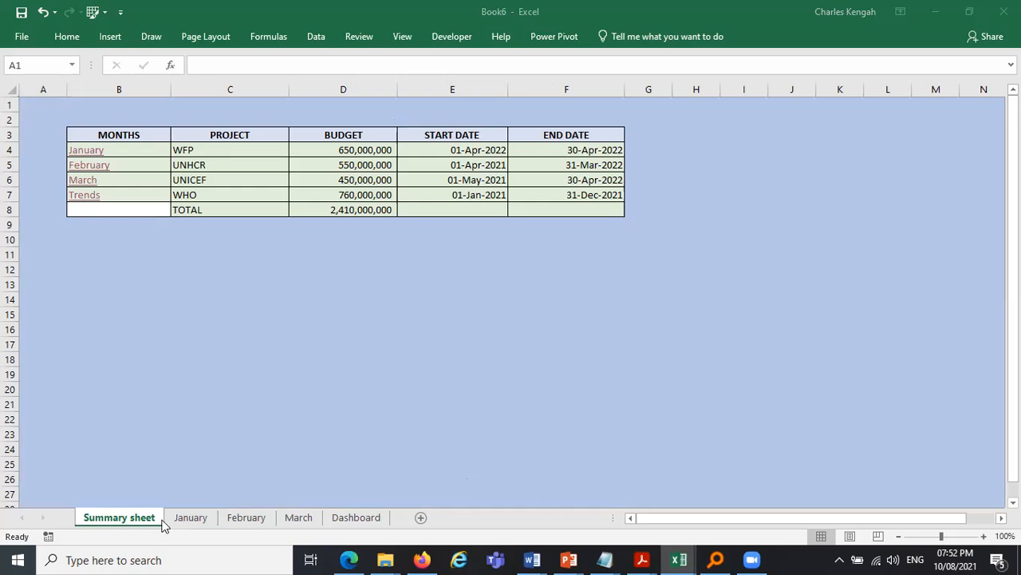
click(194, 519)
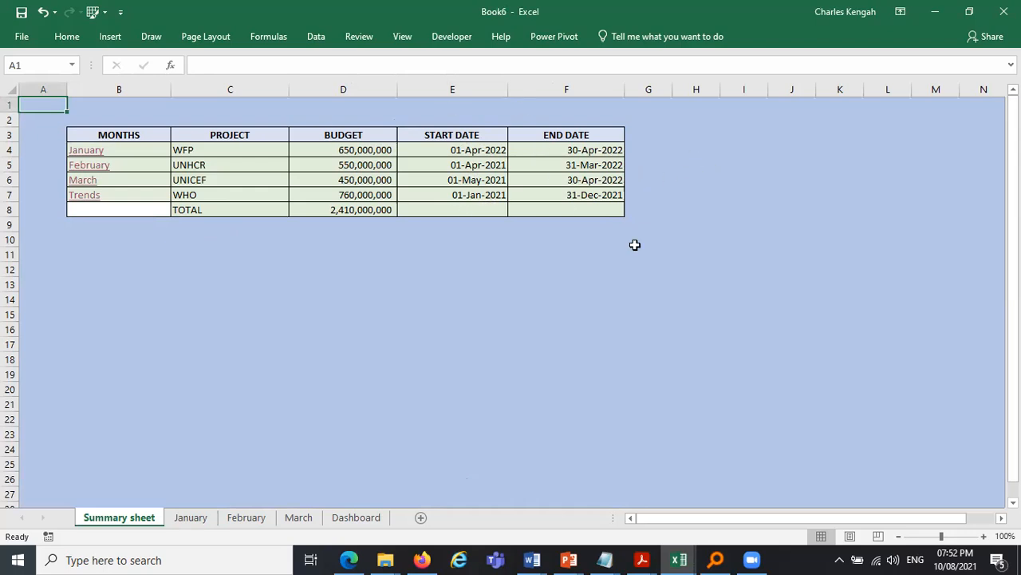
click(191, 519)
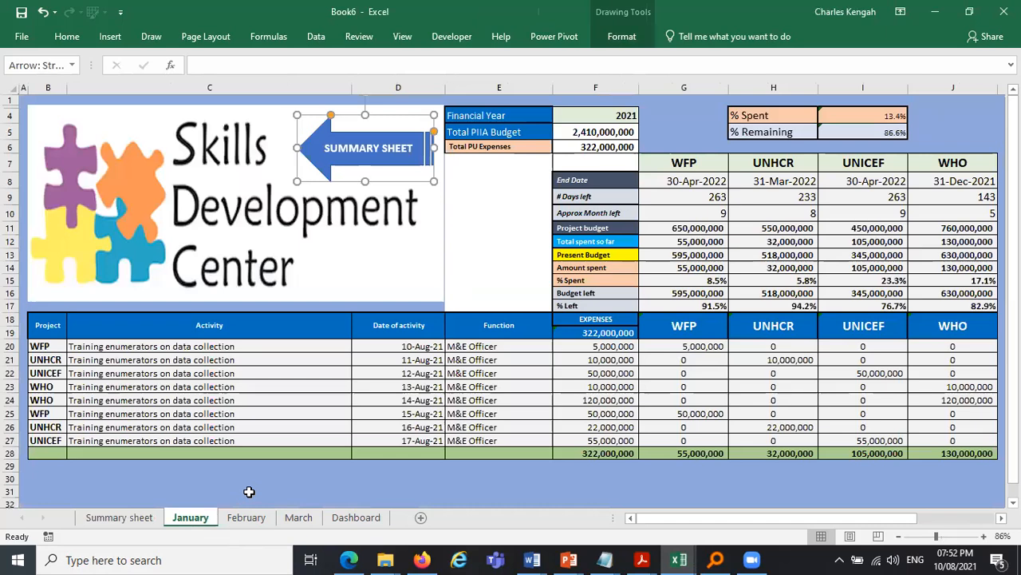
click(249, 492)
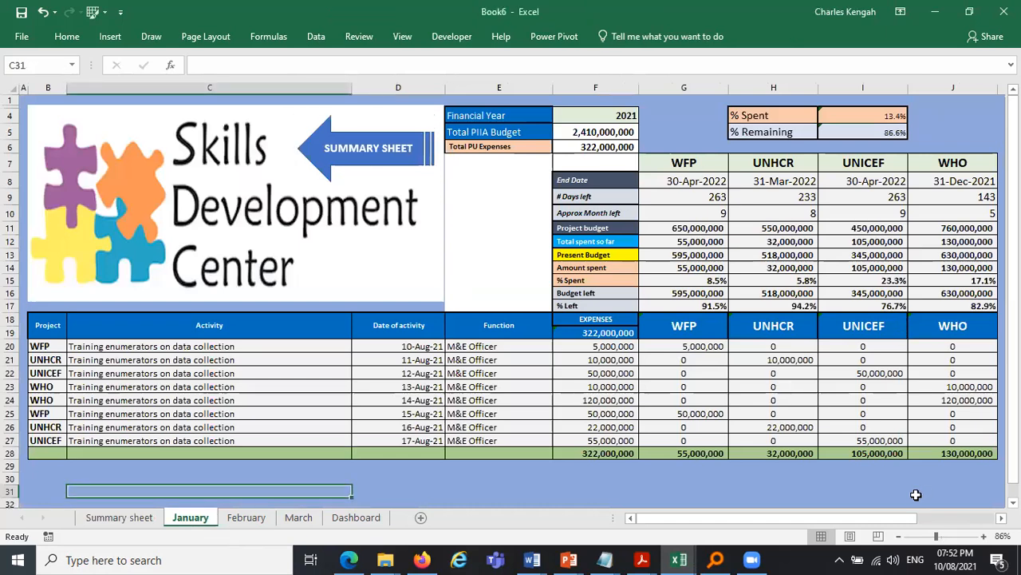
click(668, 346)
click(609, 350)
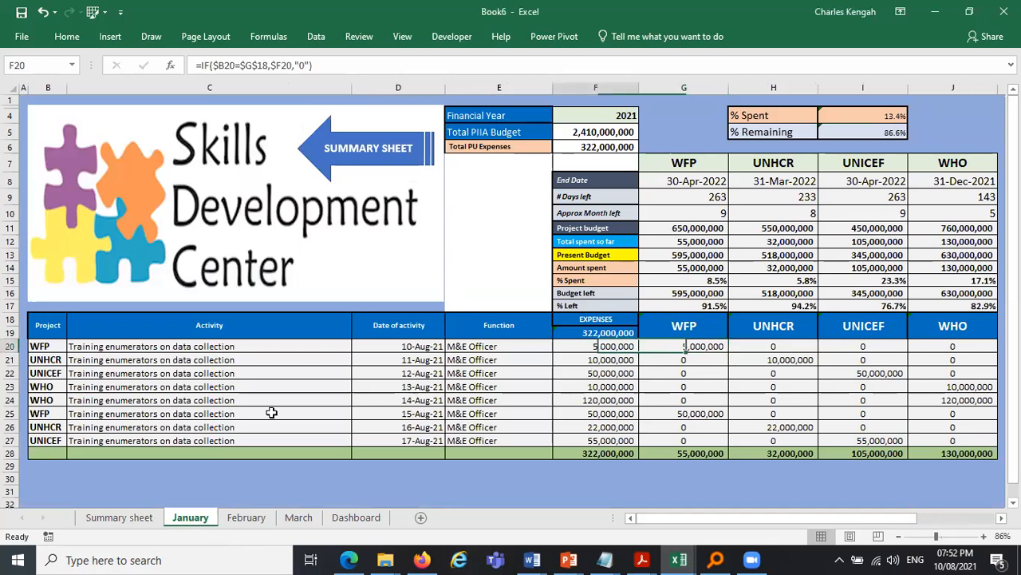
click(51, 348)
click(73, 347)
click(139, 344)
click(134, 348)
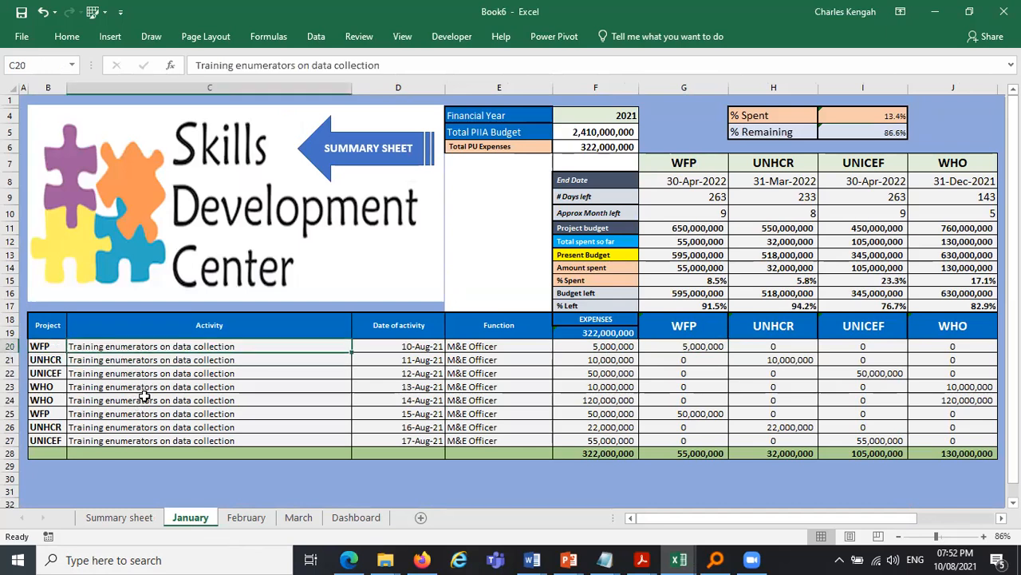
click(133, 519)
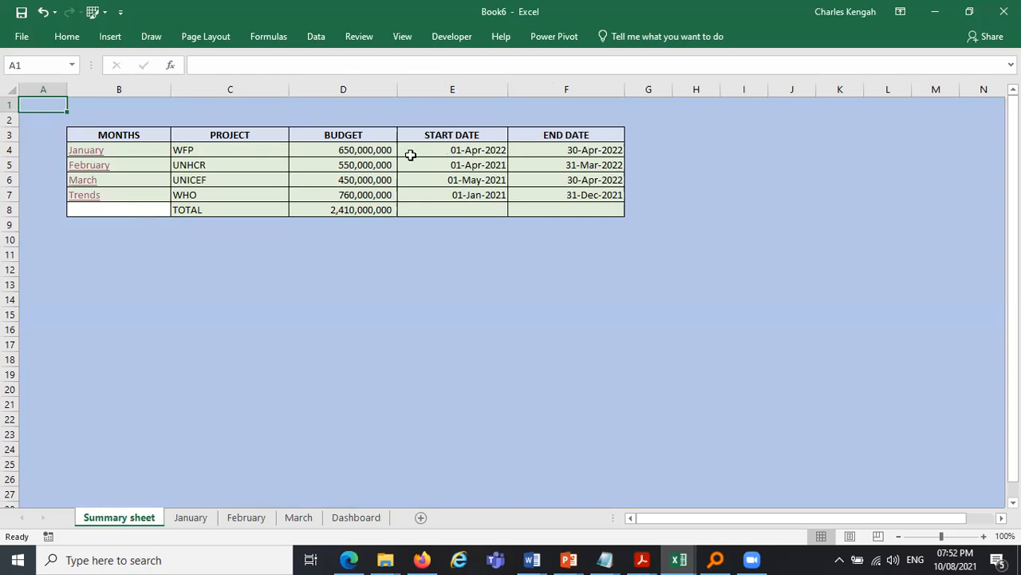
- Select all cells on the Summary sheet and unlock them with Lock Cell
click(12, 88)
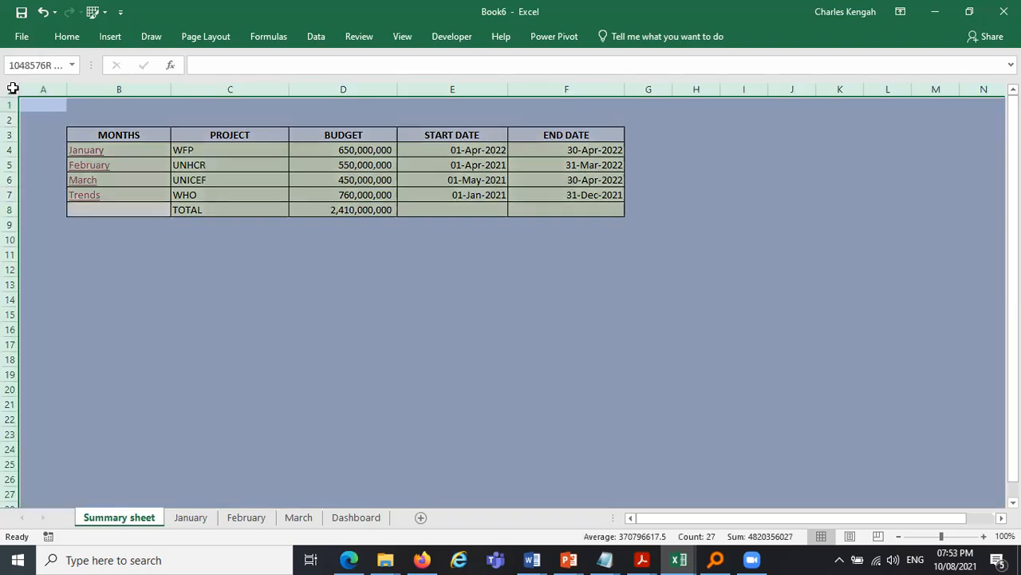
click(208, 9)
click(11, 88)
click(302, 37)
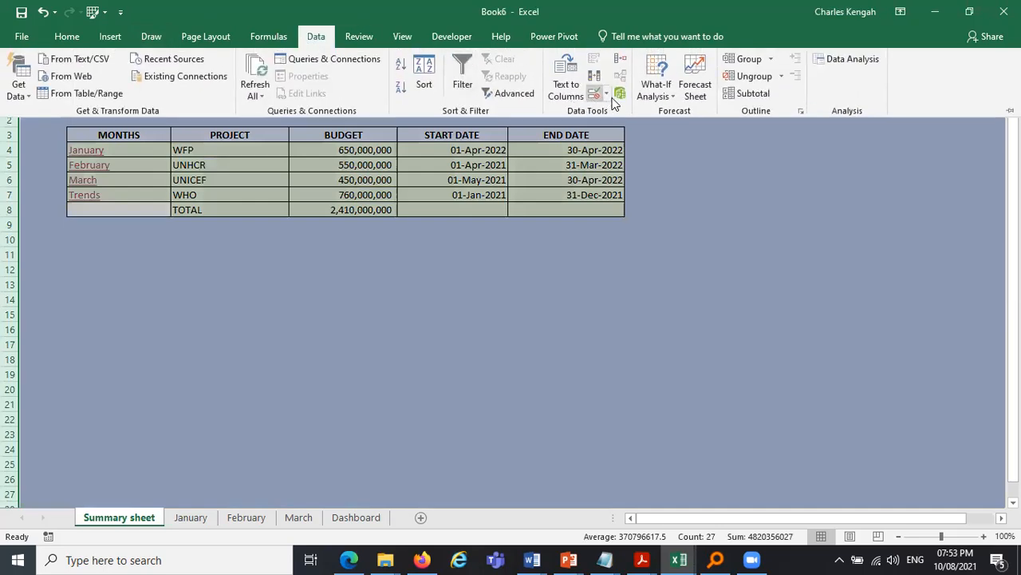
click(67, 38)
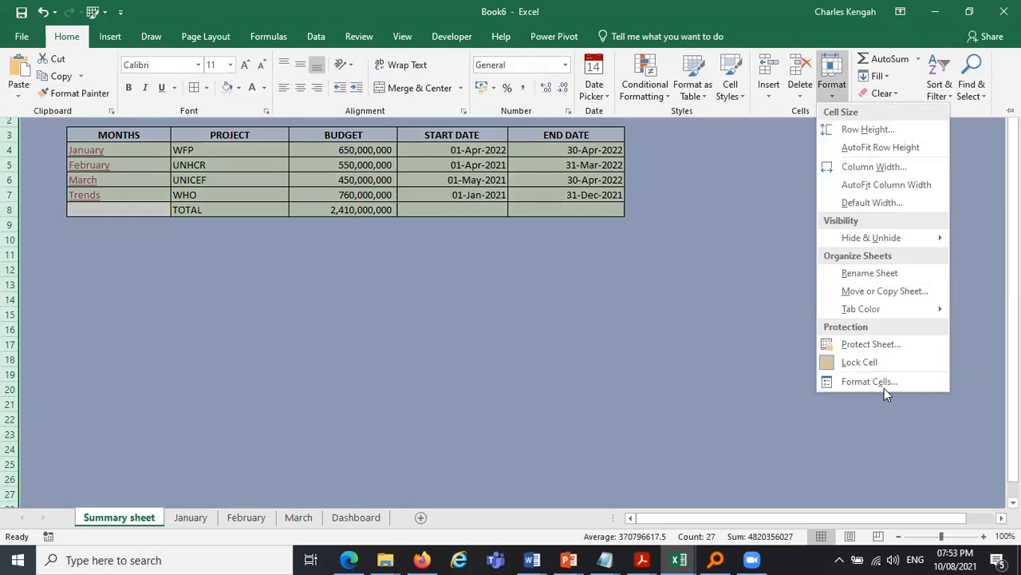
click(869, 359)
click(583, 241)
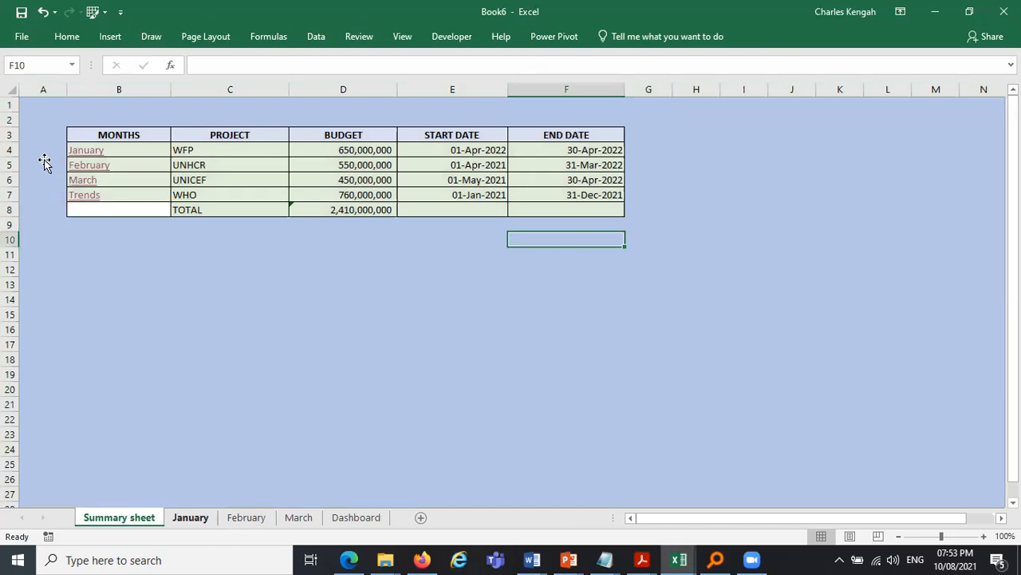
key(ctrl+Page_Down)
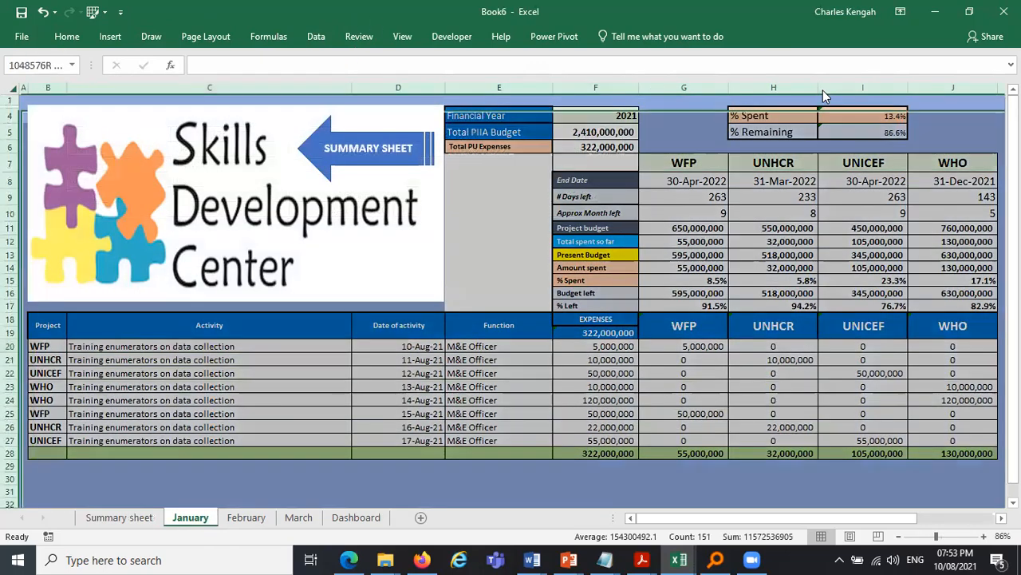
click(18, 87)
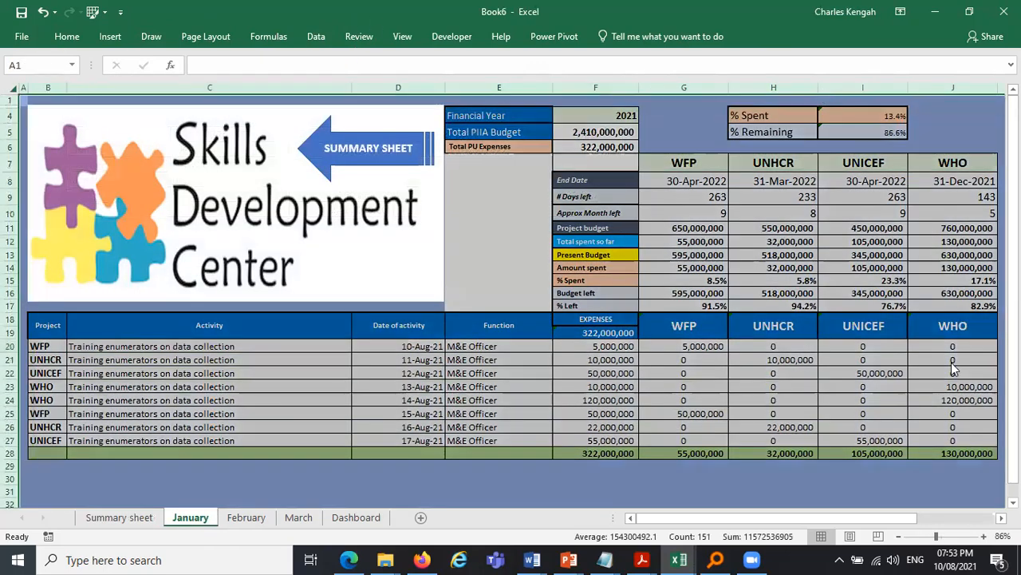
click(67, 36)
click(832, 76)
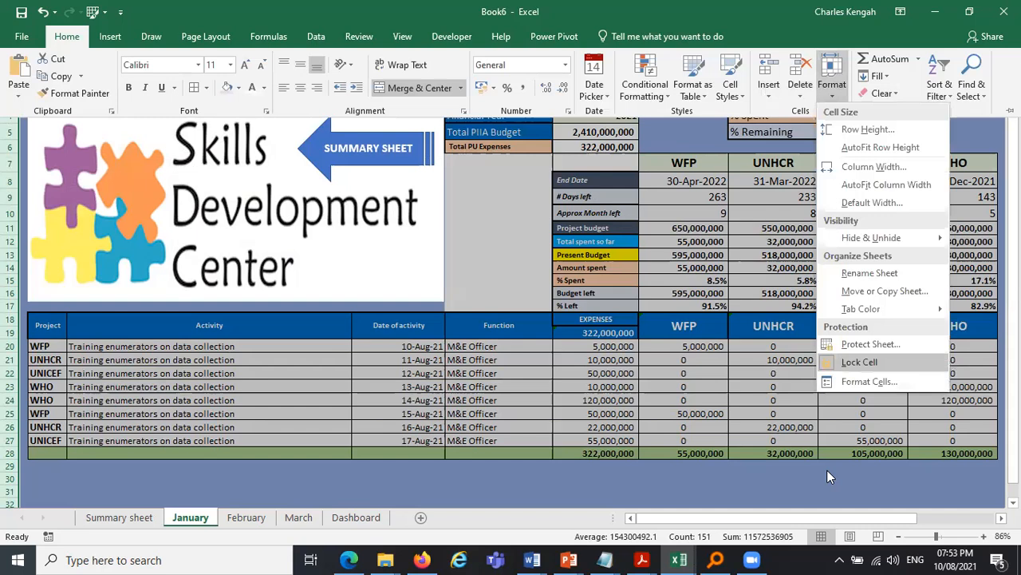
click(151, 521)
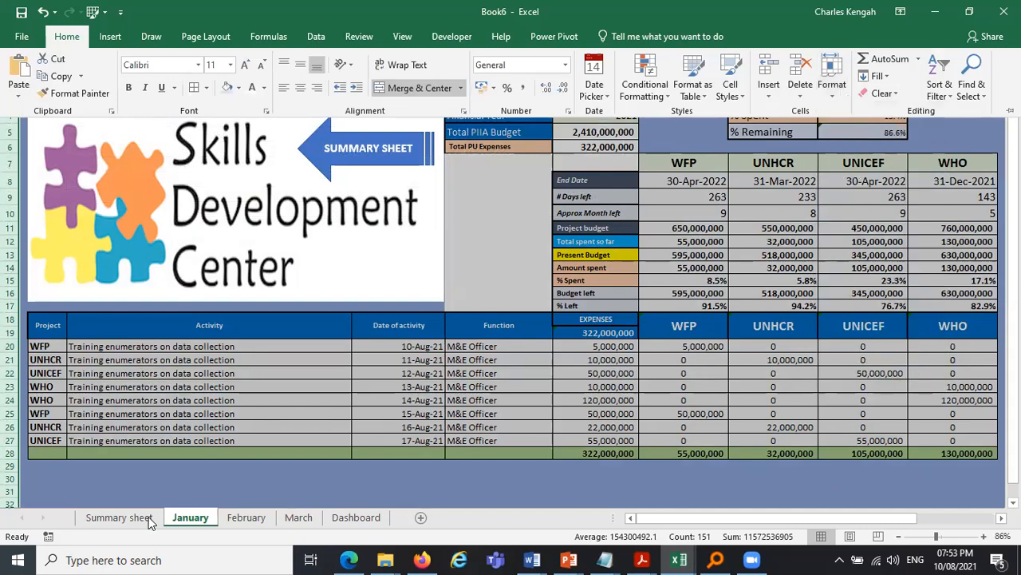
click(148, 520)
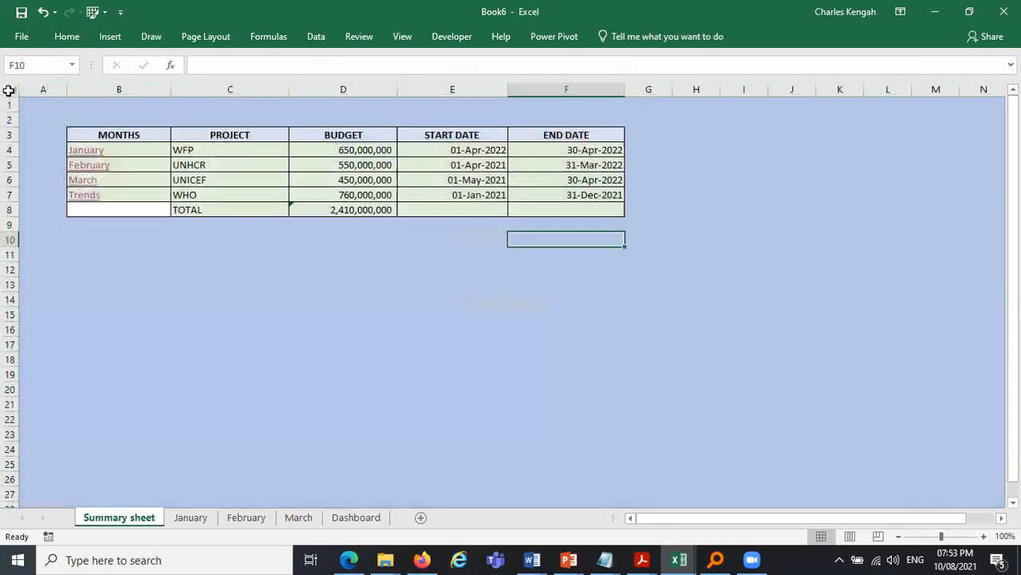
- Select all Summary sheet cells again and toggle Lock Cell twice, leaving them unlocked
click(8, 91)
click(73, 36)
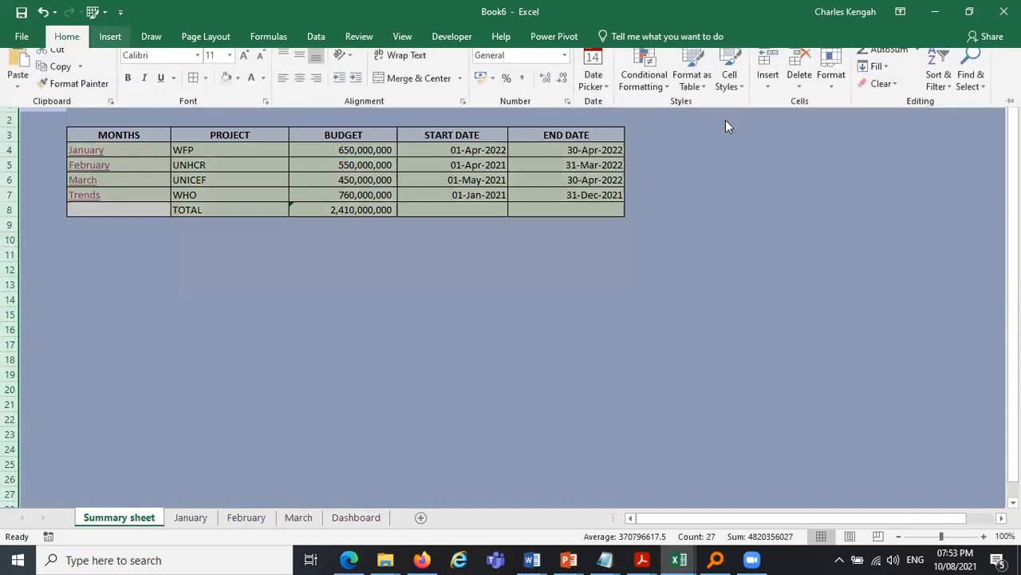
click(834, 89)
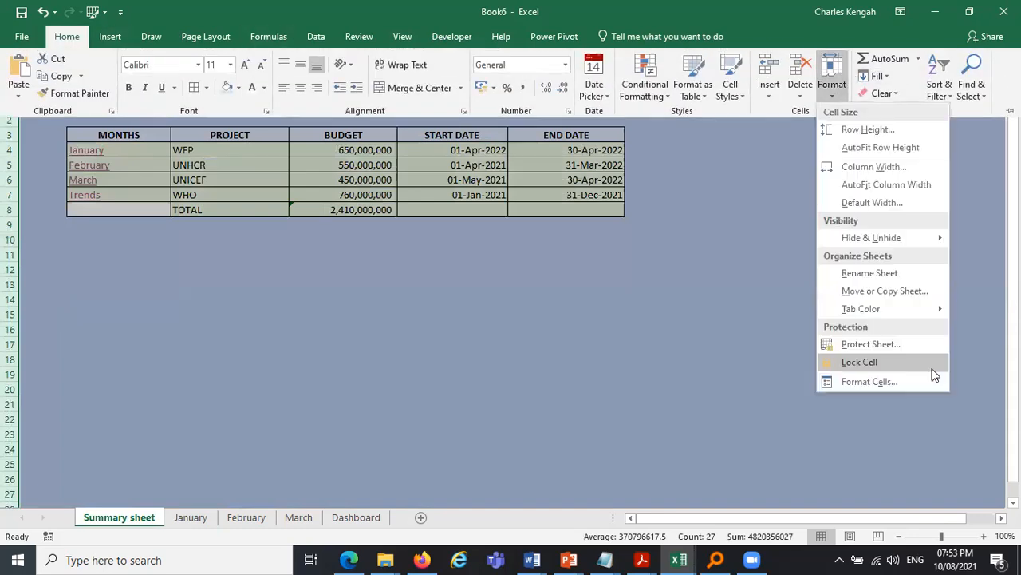
click(877, 364)
click(836, 99)
click(900, 364)
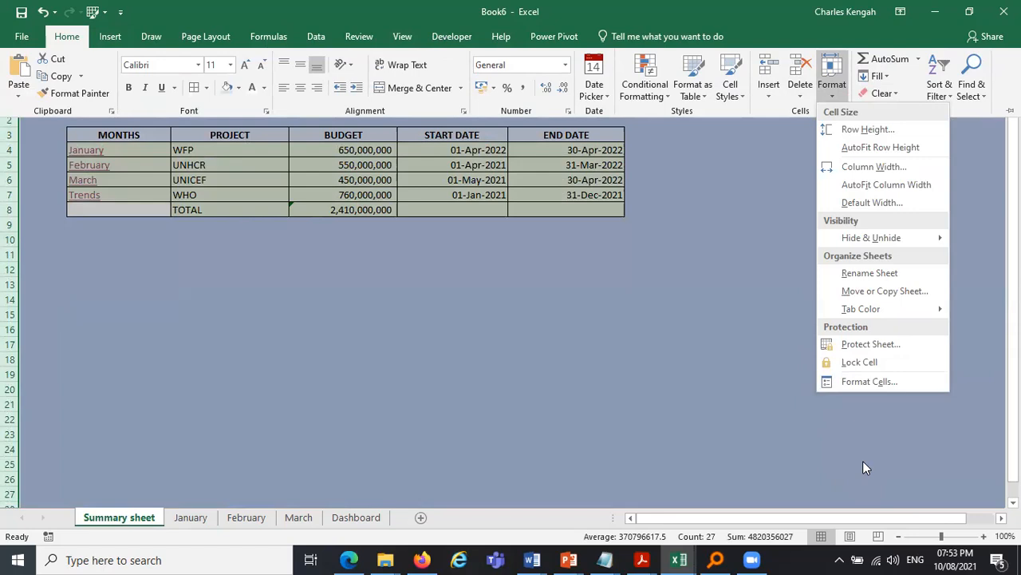
click(685, 326)
- Protect the Summary sheet with a password, clearing the option to select locked cells, and confirm the password
click(407, 237)
click(403, 236)
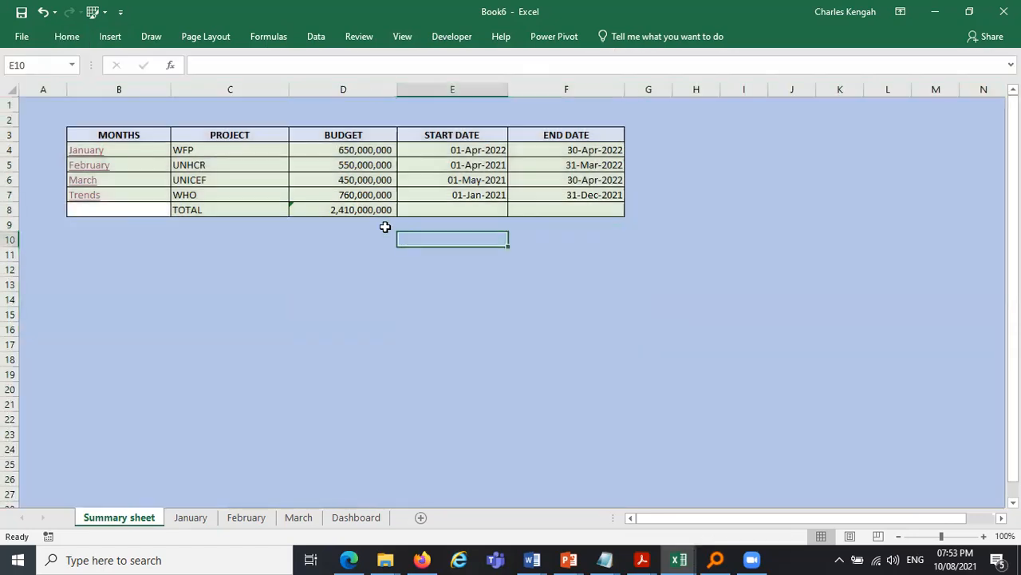
drag(204, 149, 557, 204)
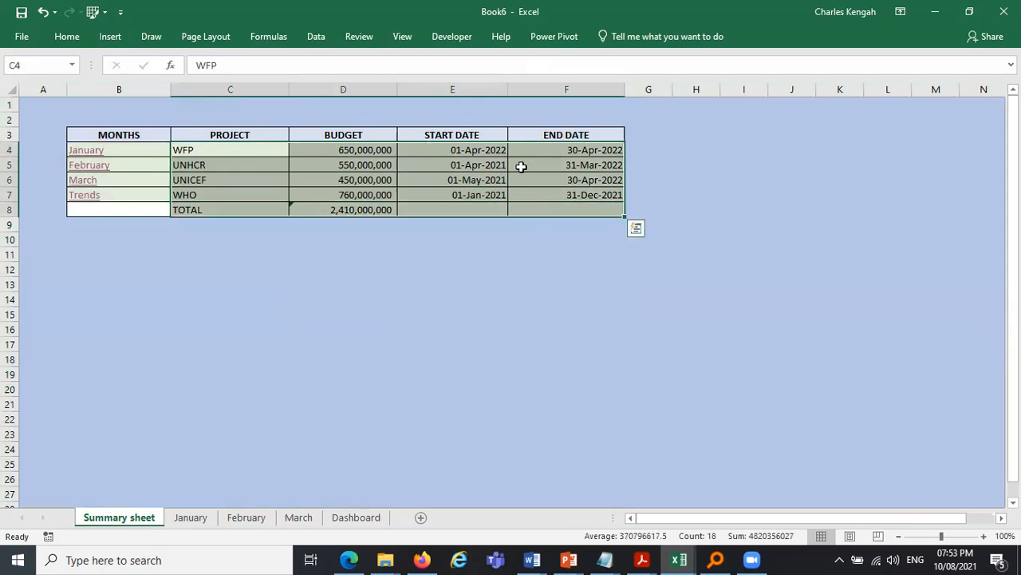
click(67, 37)
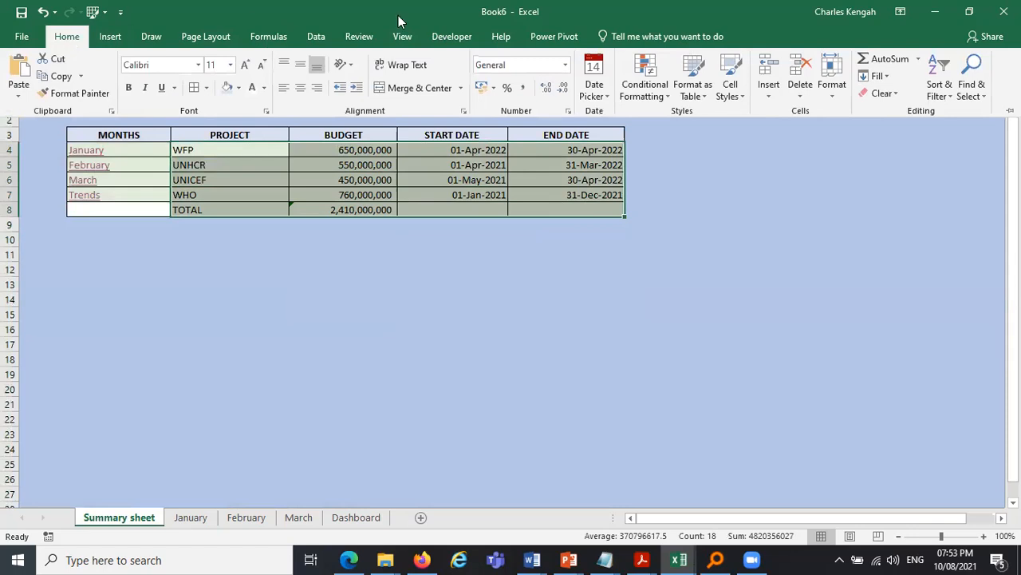
click(837, 98)
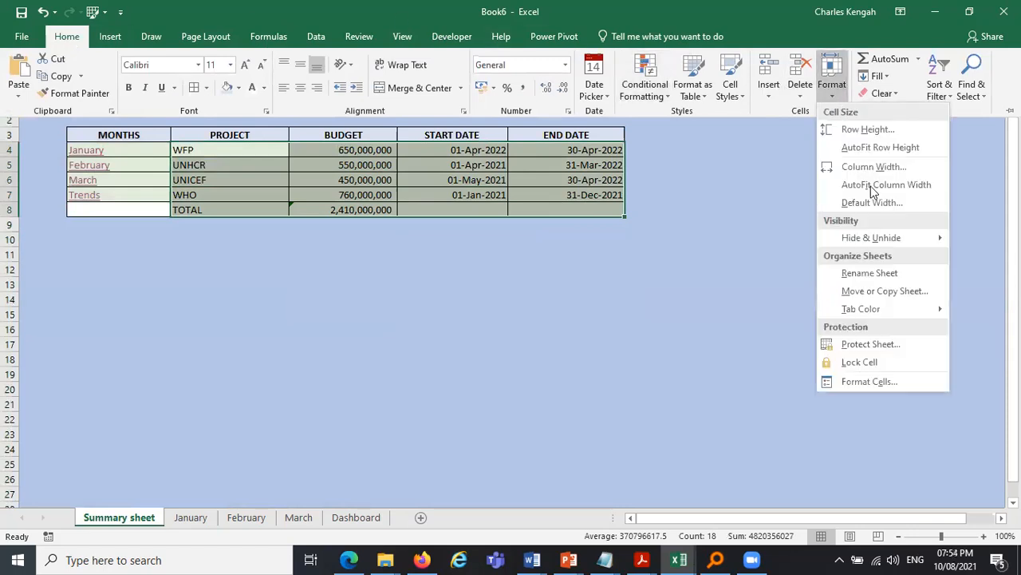
click(871, 345)
click(492, 202)
click(518, 150)
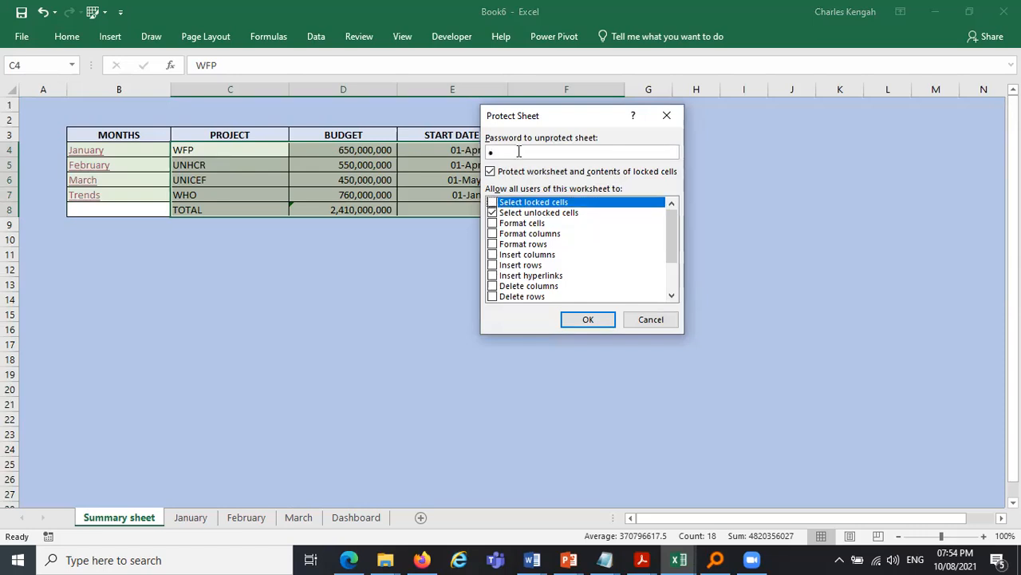
click(592, 319)
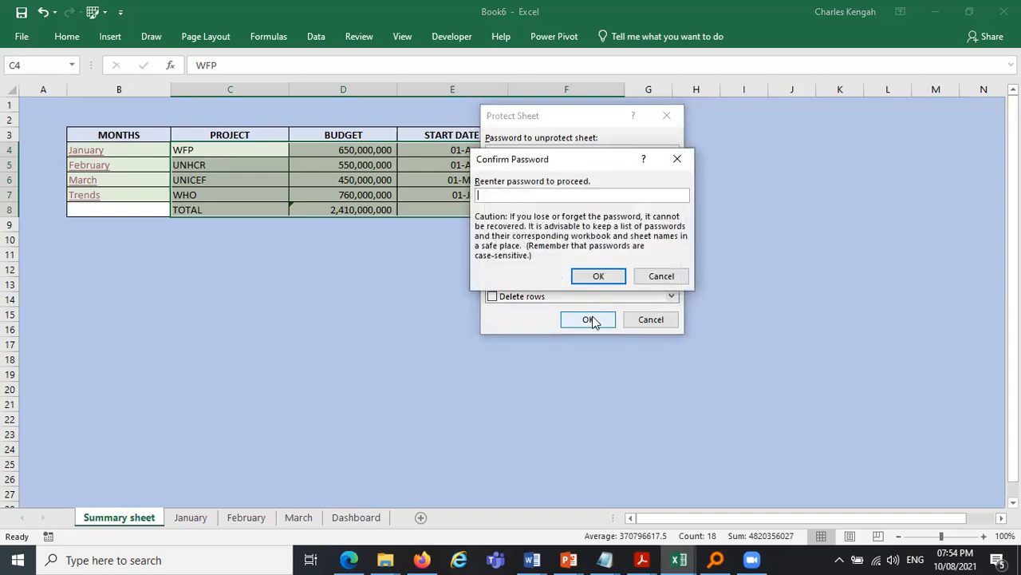
click(600, 275)
click(603, 272)
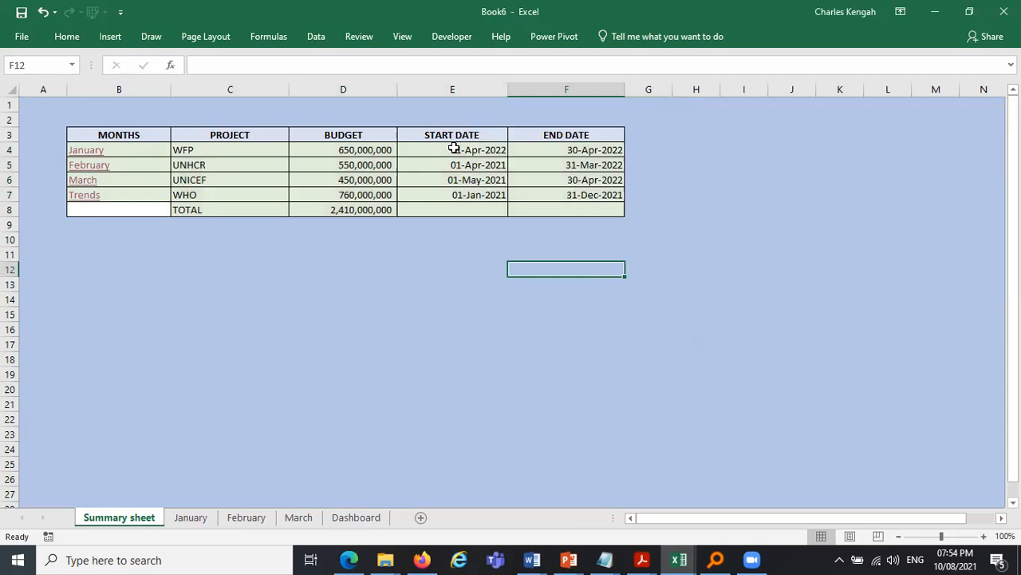
- Test editing the protected sheet by appending 9 to the WFP budget, and undo that edit
double_click(457, 149)
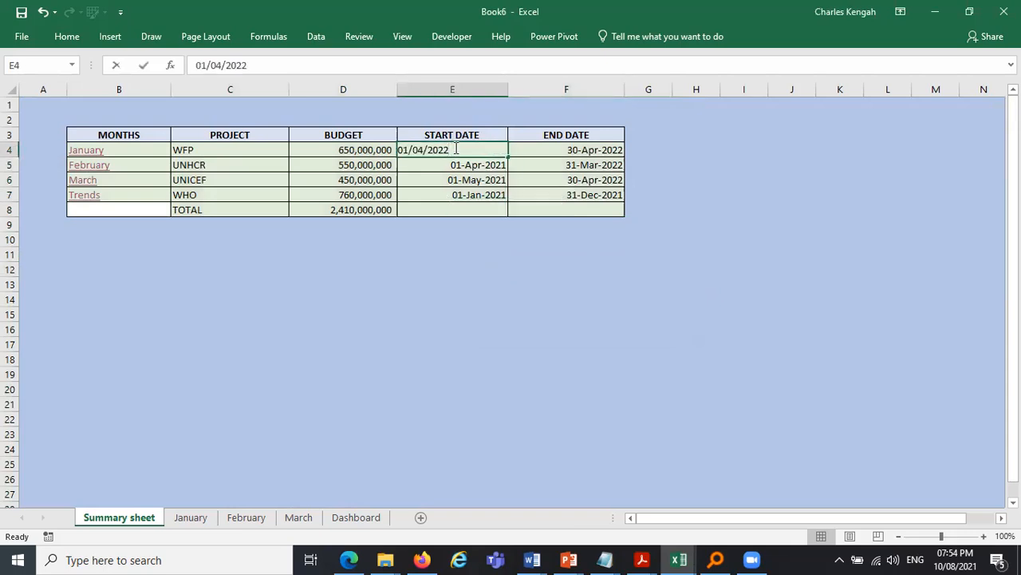
double_click(377, 150)
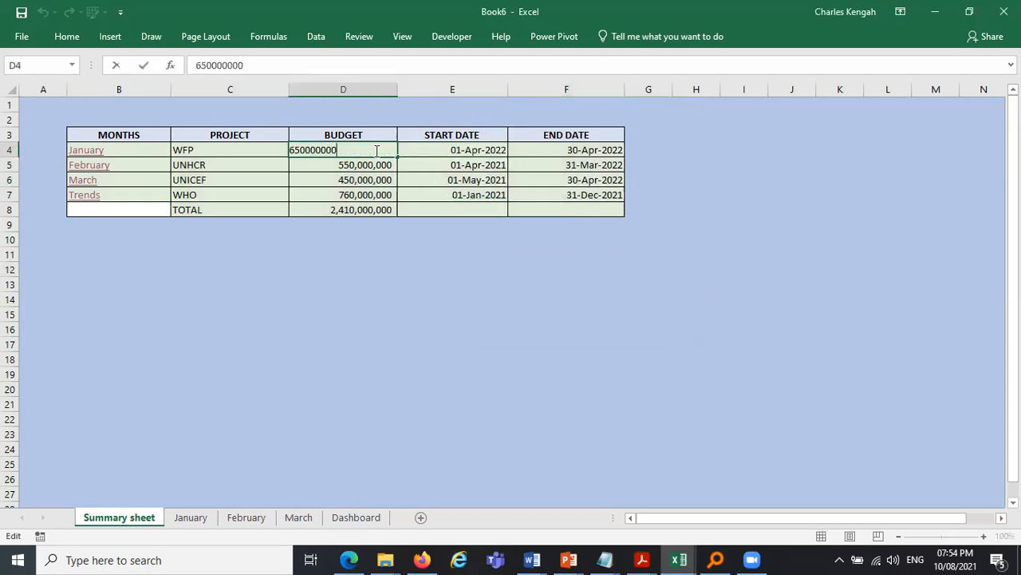
text(9)
key(Return)
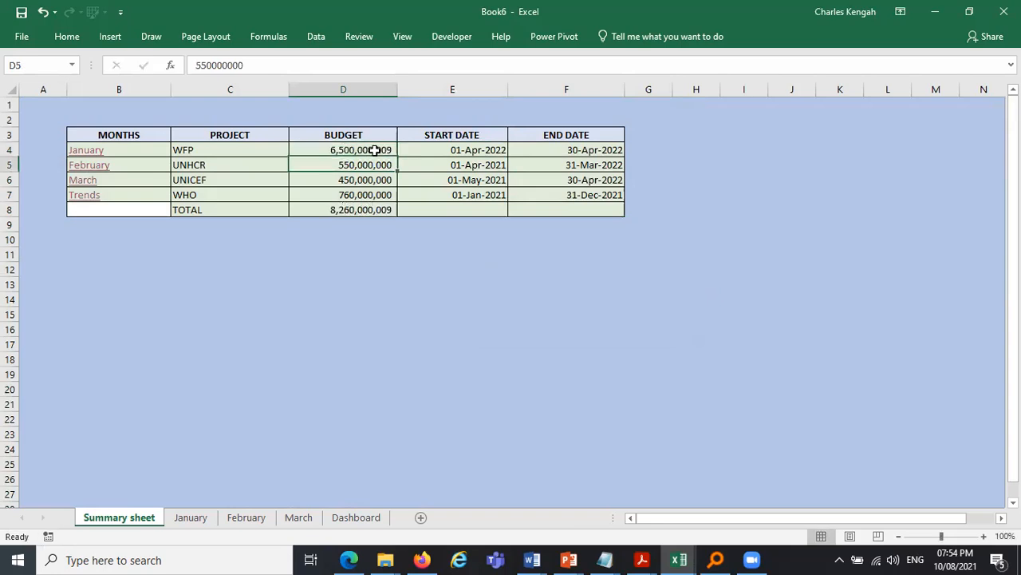
key(ctrl+z)
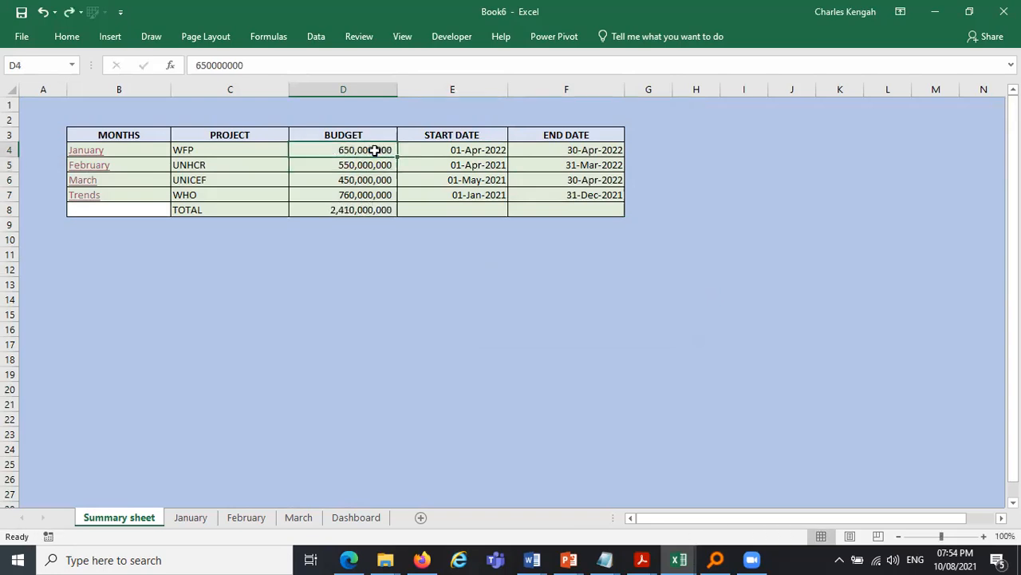
- Inspect the sheet protection options in the Format menu and test editing the month cells
click(224, 151)
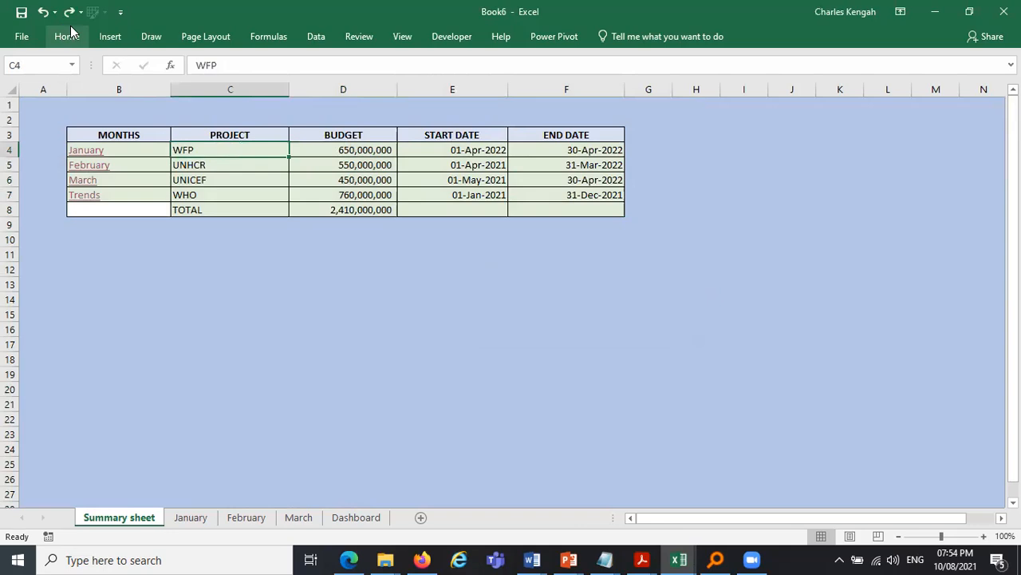
click(828, 90)
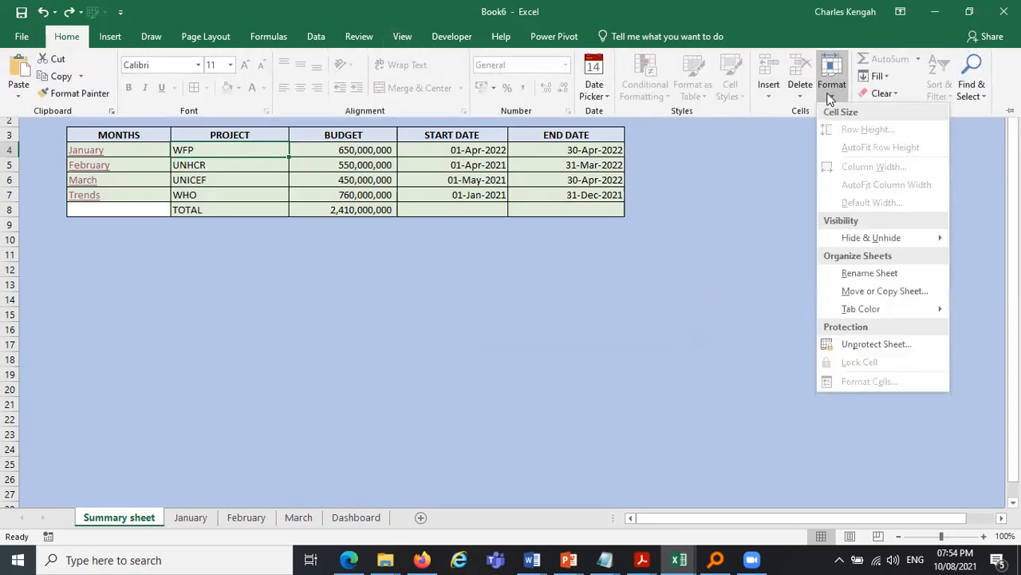
key(Escape)
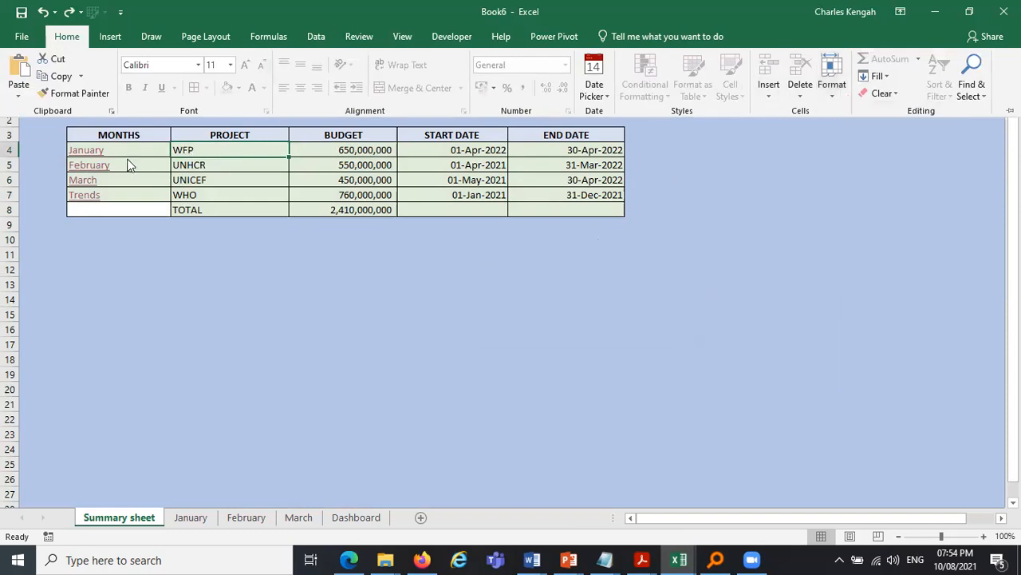
key(Escape)
key(Left)
key(Up)
click(122, 153)
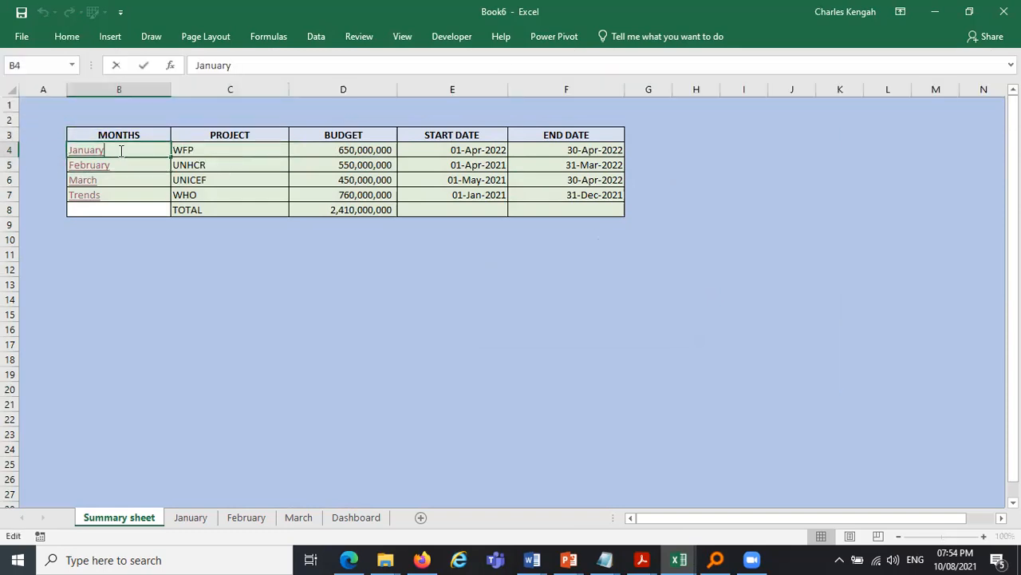
click(164, 246)
click(185, 152)
click(61, 40)
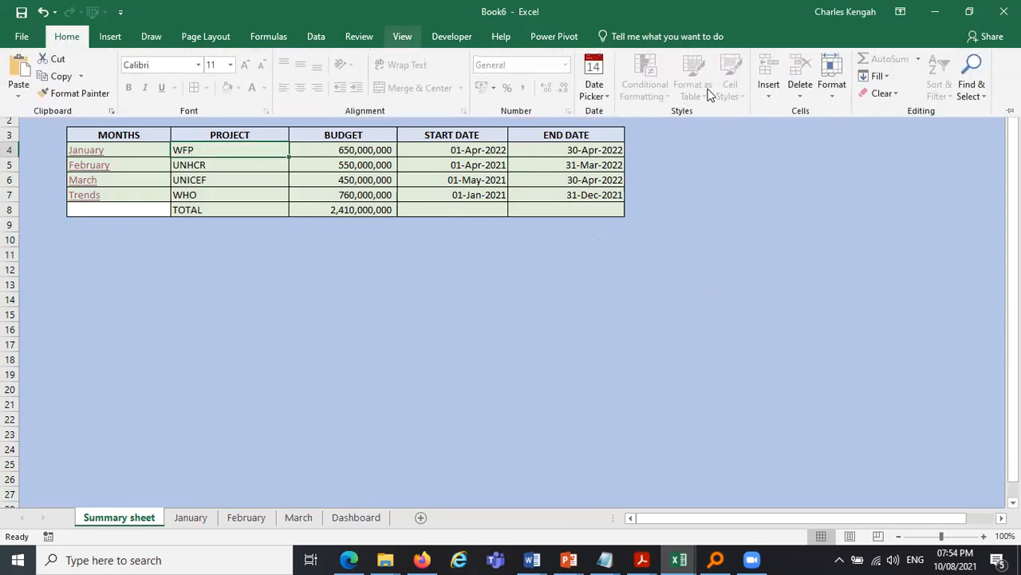
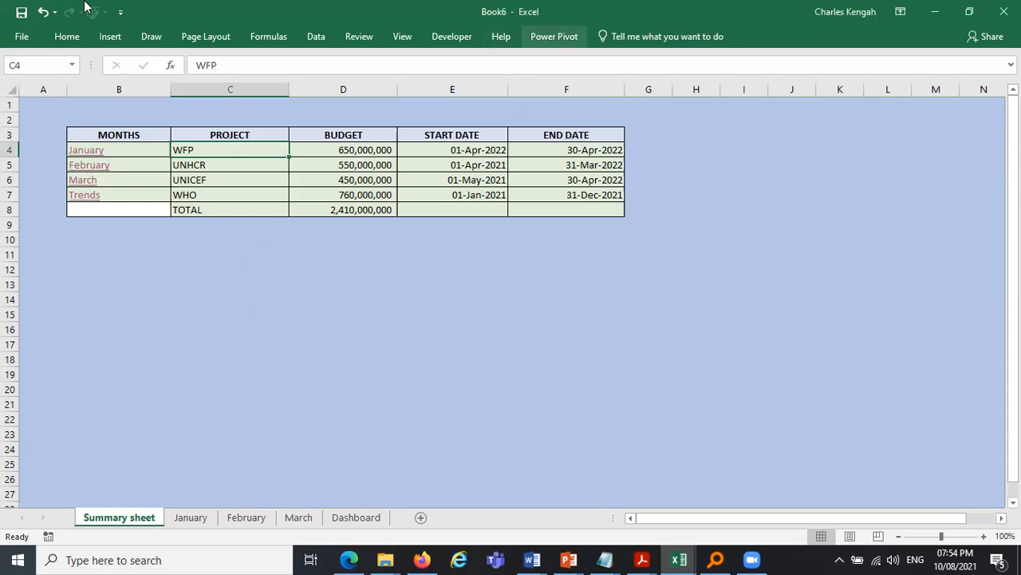
- Unprotect the Summary sheet by entering its password
click(72, 38)
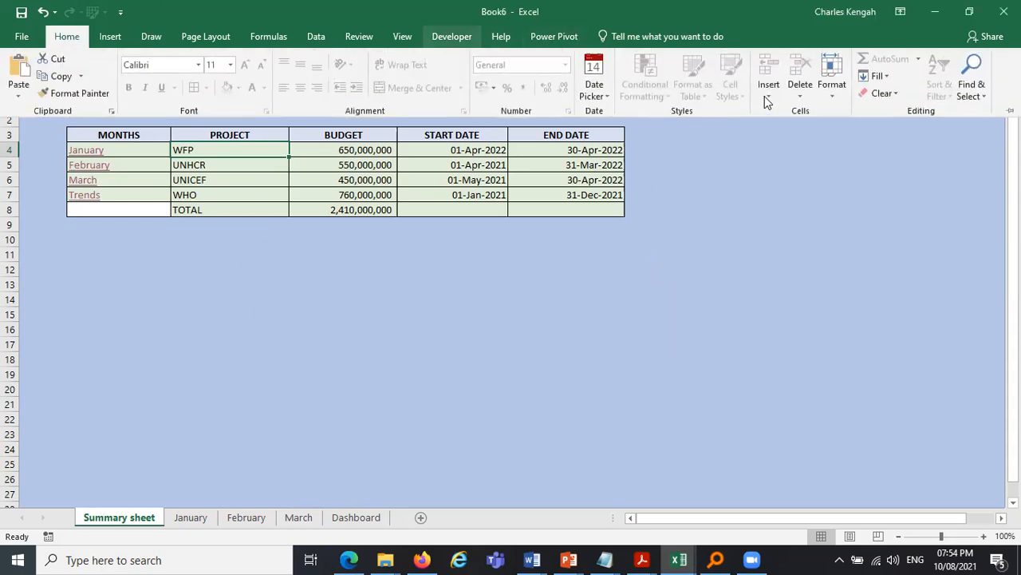
click(831, 100)
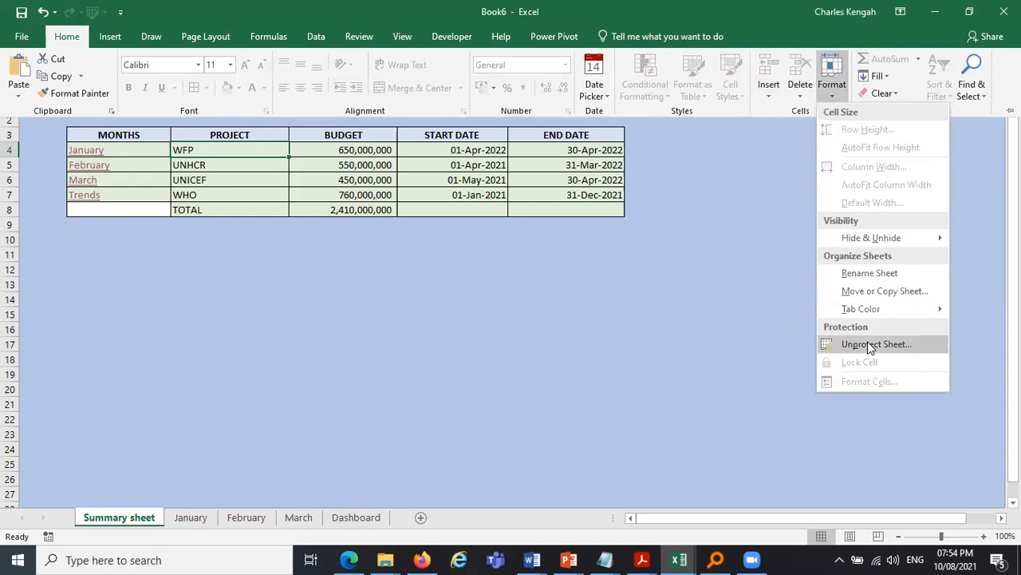
click(868, 343)
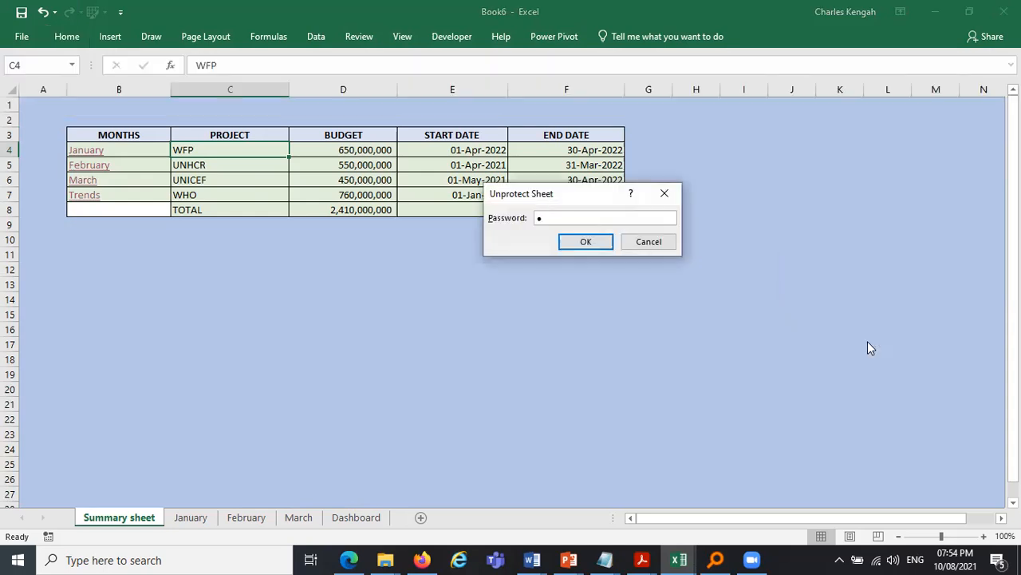
key(Return)
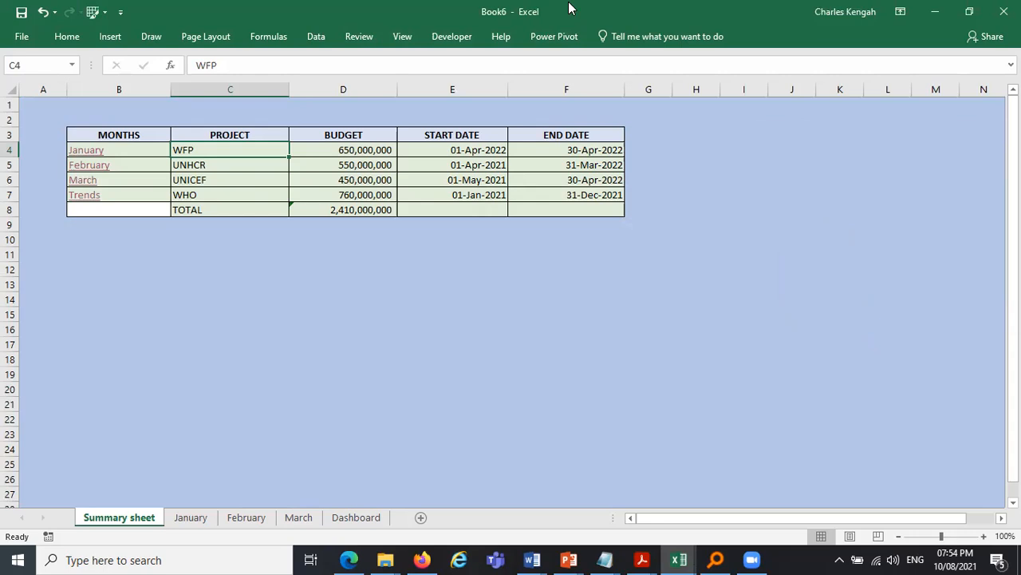
- Select the project, budget and date cells in rows 4 to 8 of the table and lock them
click(68, 37)
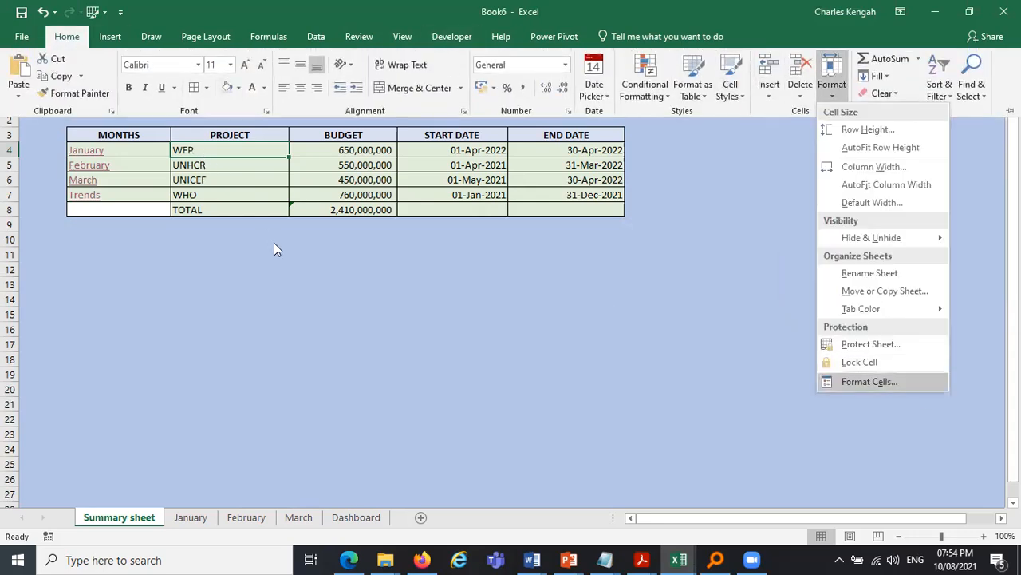
click(198, 209)
click(196, 240)
drag(195, 150, 561, 195)
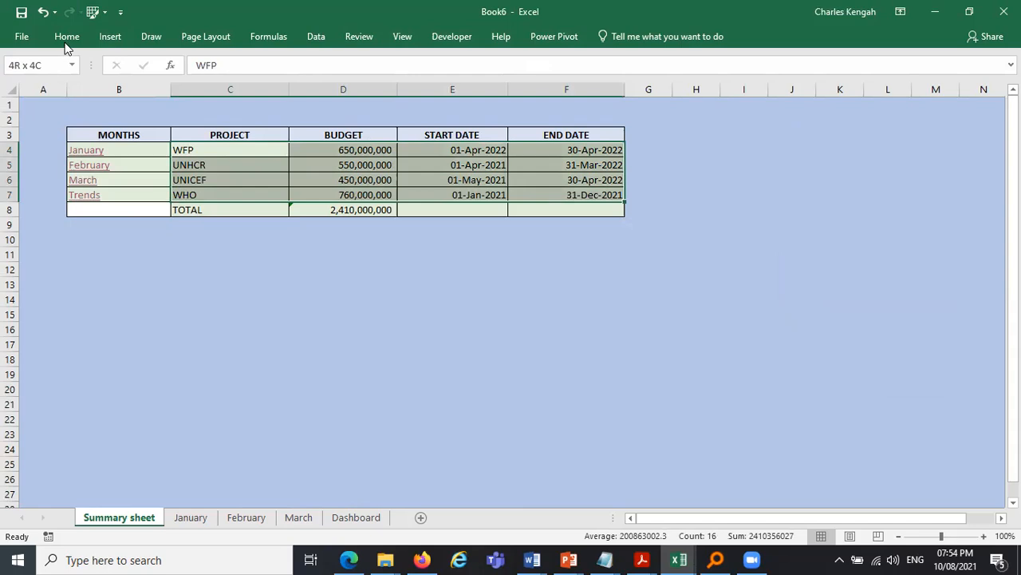
key(shift+Down)
click(67, 38)
click(833, 96)
click(835, 80)
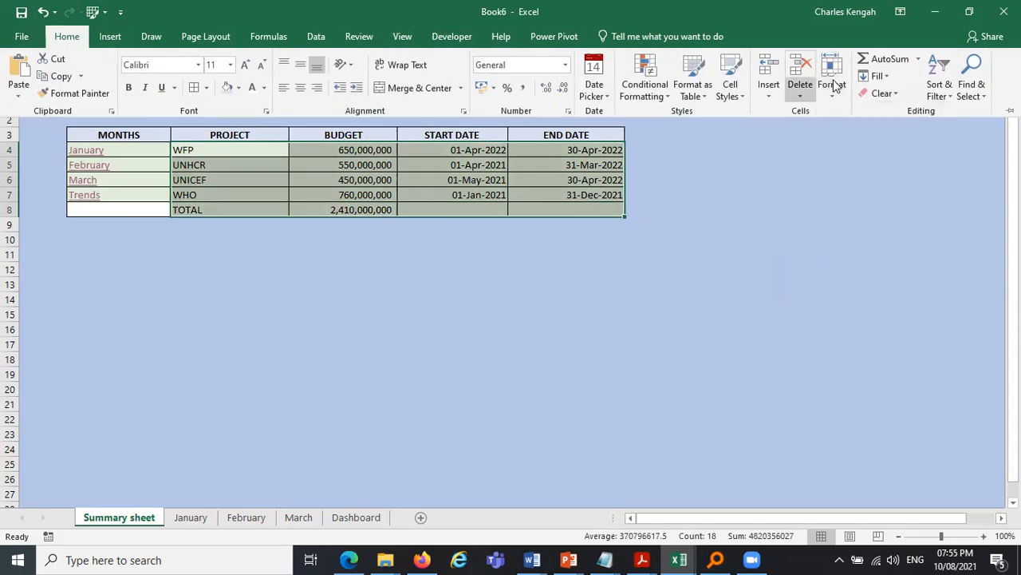
click(833, 83)
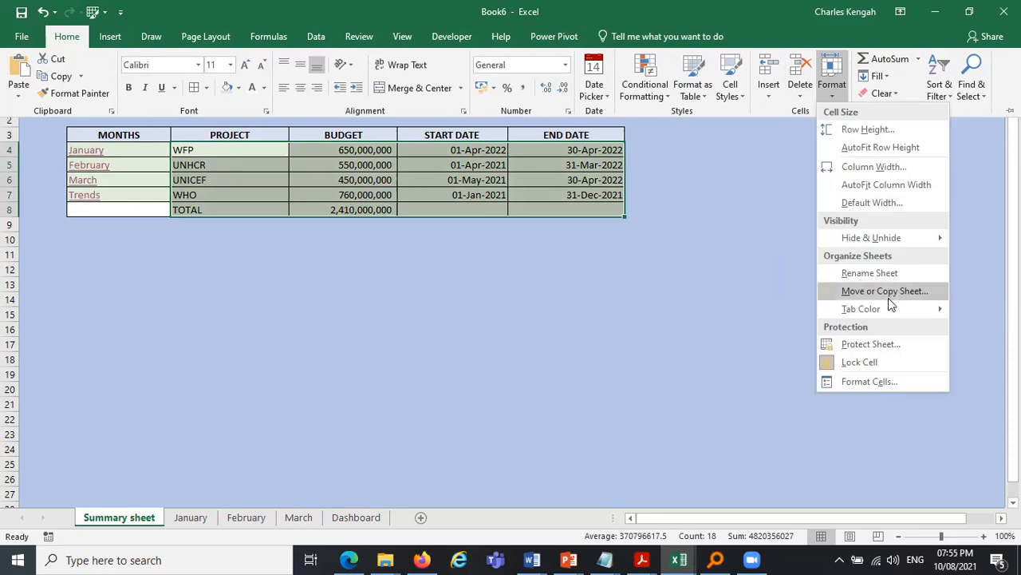
- Protect the Summary sheet again with a password and confirm the password
click(895, 347)
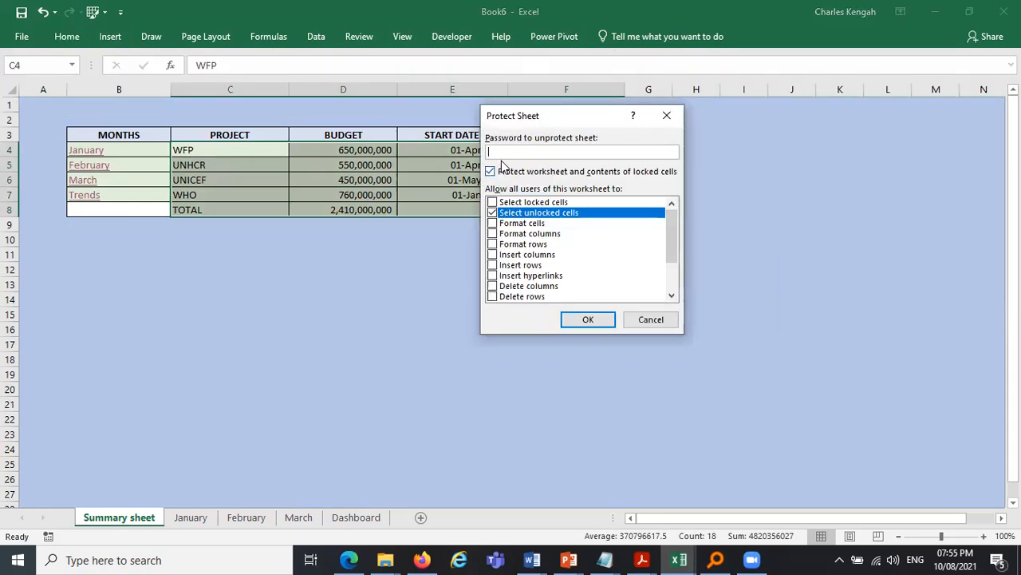
key(Return)
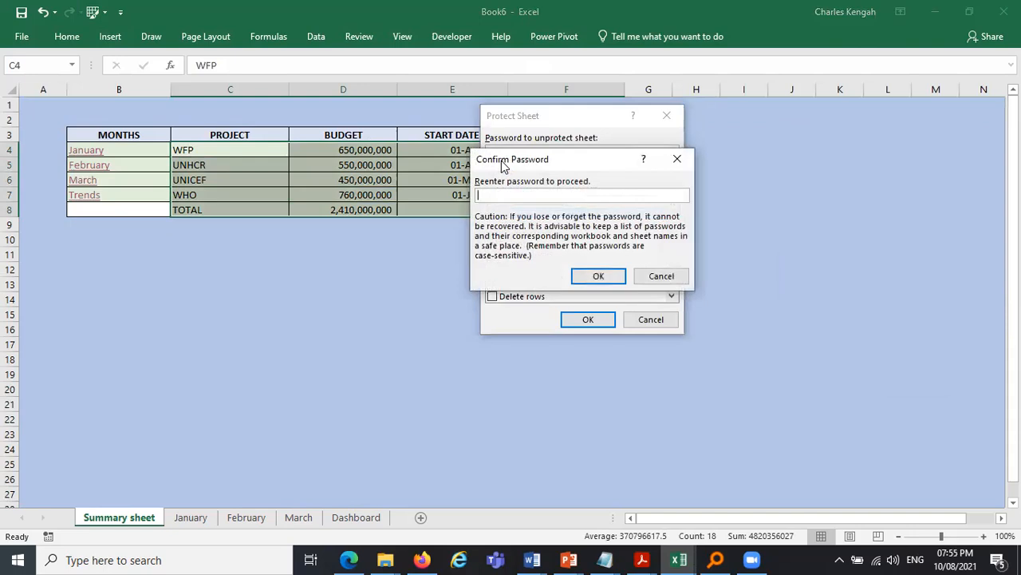
key(Return)
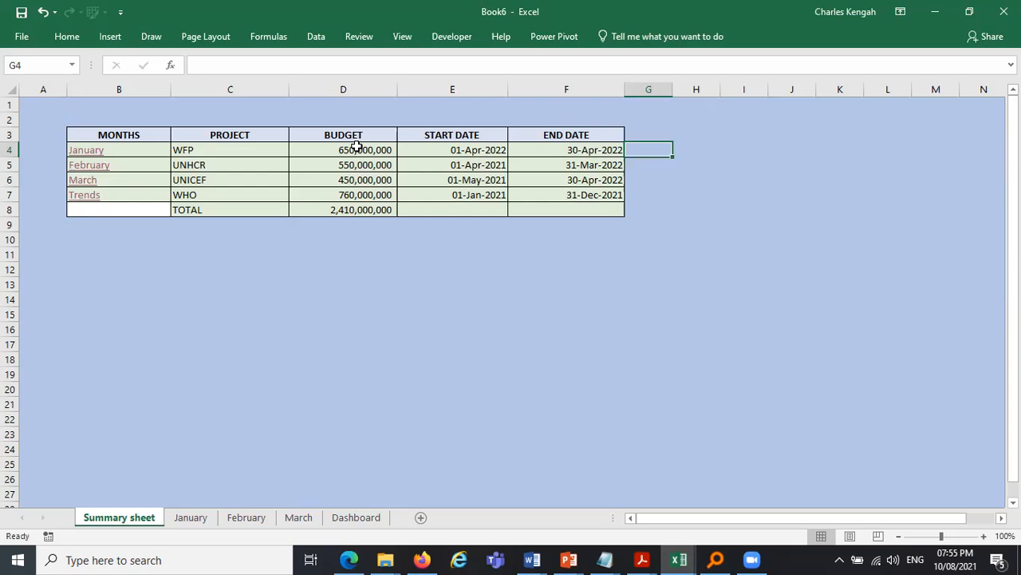
- Test the protection by trying to edit locked table cells and typing sample text in empty cells, then delete that text
double_click(228, 147)
key(Escape)
double_click(482, 152)
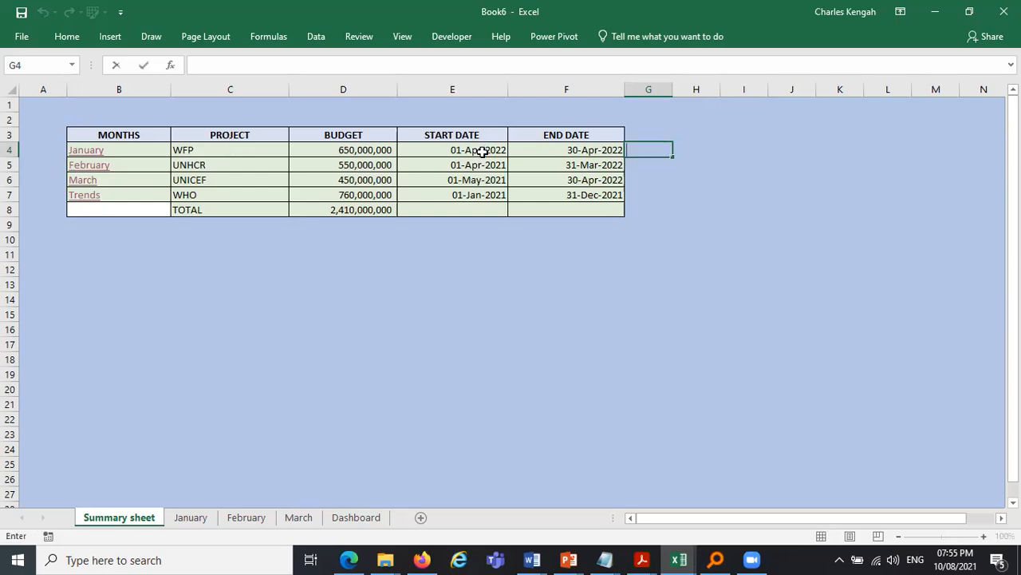
double_click(589, 151)
key(F2)
text(fgsf)
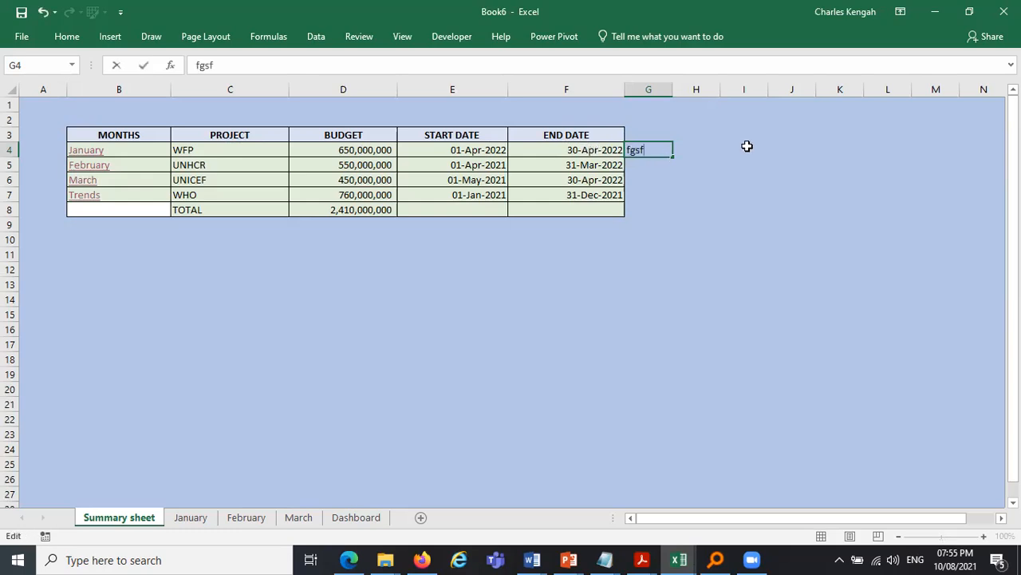
click(748, 146)
text(fgser)
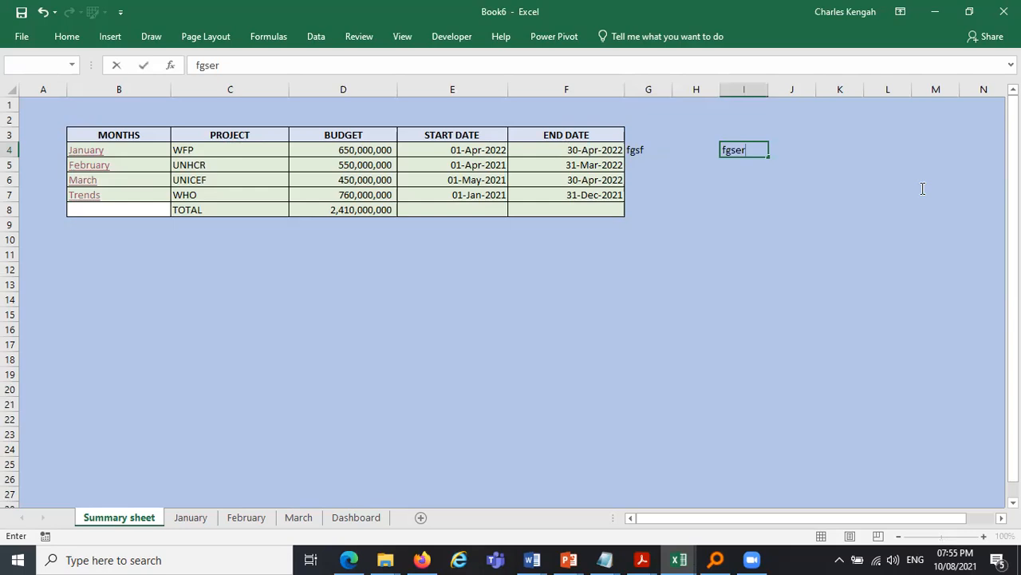
click(936, 195)
text(fgwsf)
drag(642, 120, 964, 250)
key(Delete)
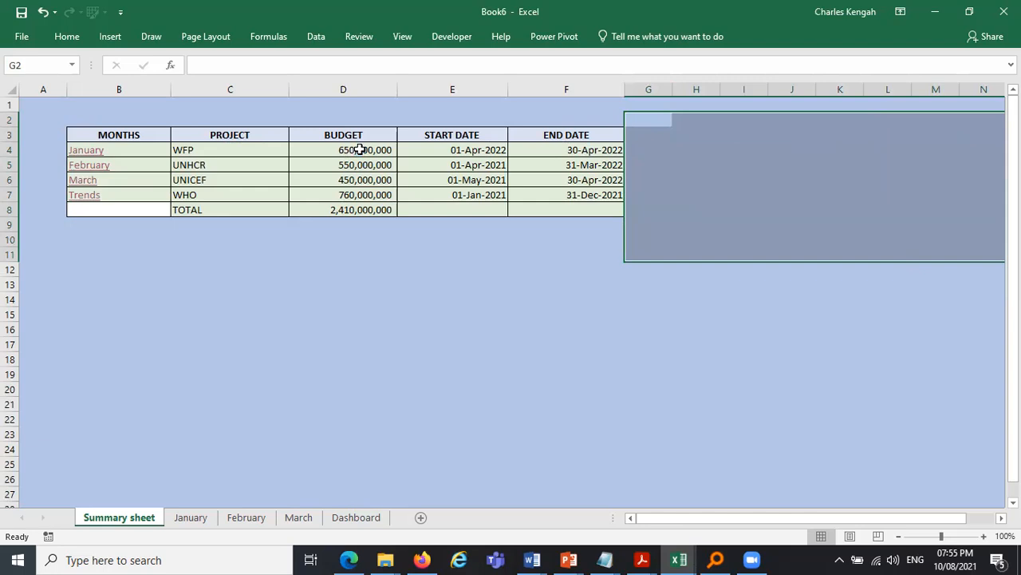
- Edit the January month cell's text and restore it to January
click(143, 148)
click(252, 63)
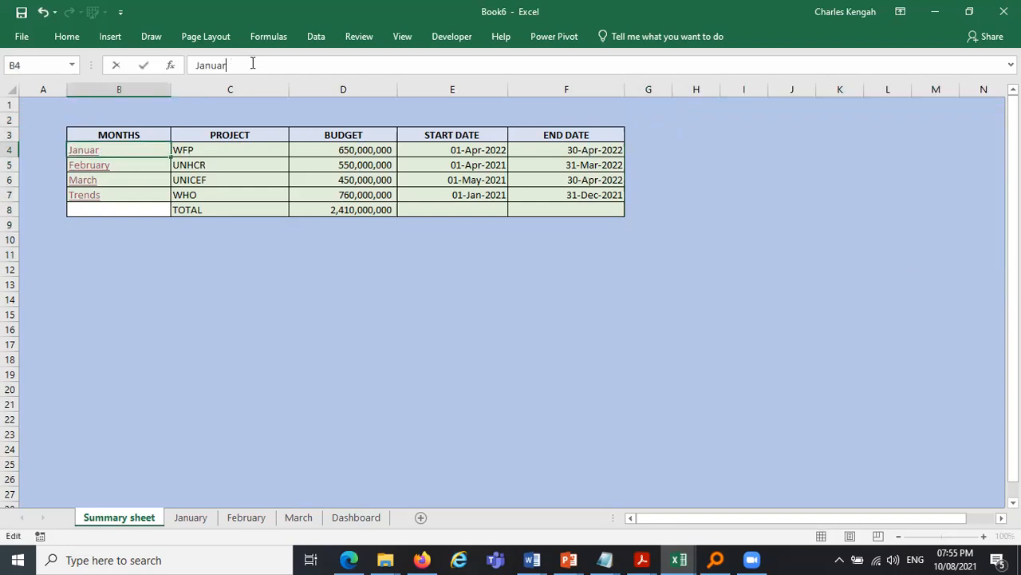
key(Return)
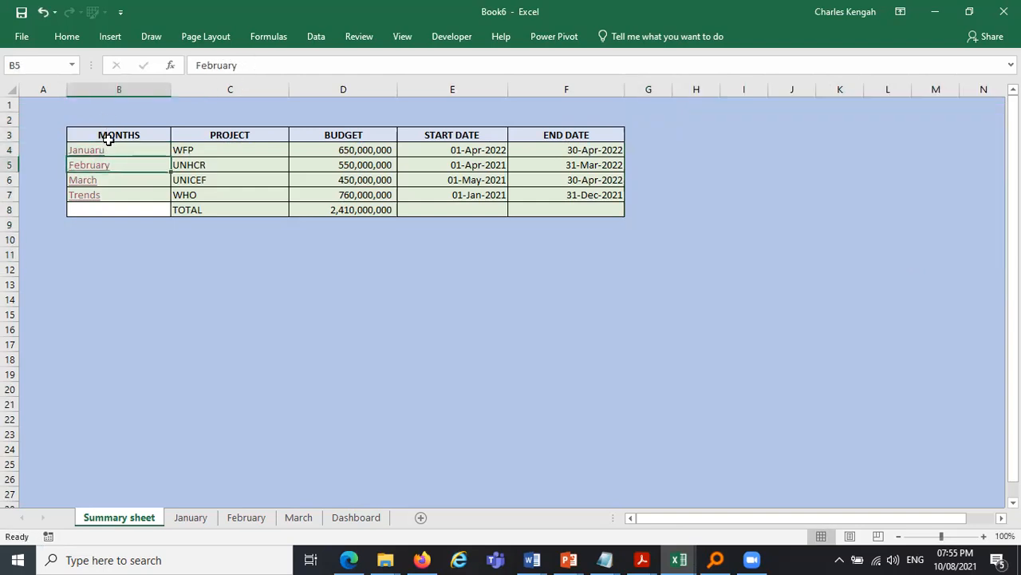
click(120, 145)
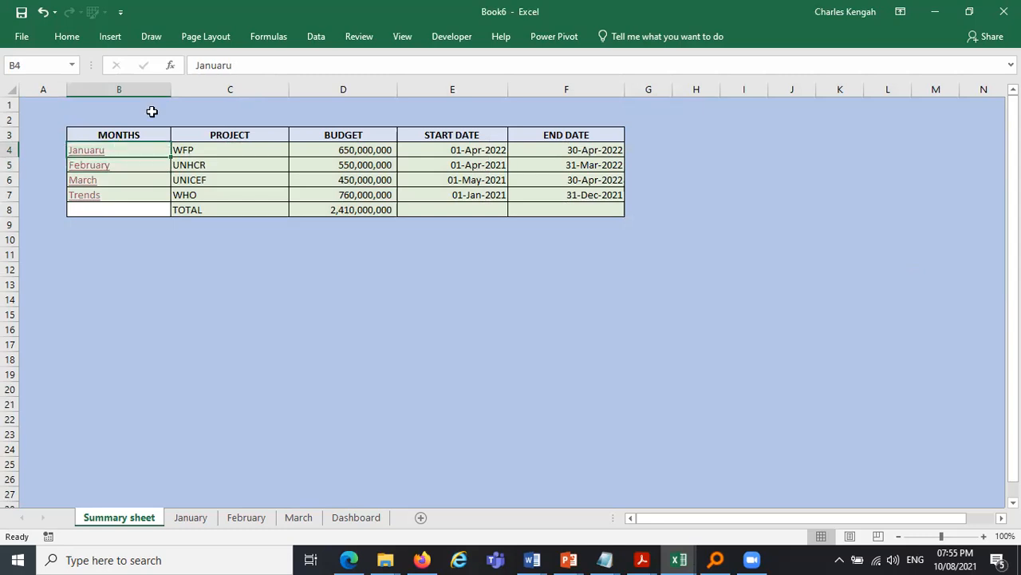
click(239, 64)
text(y)
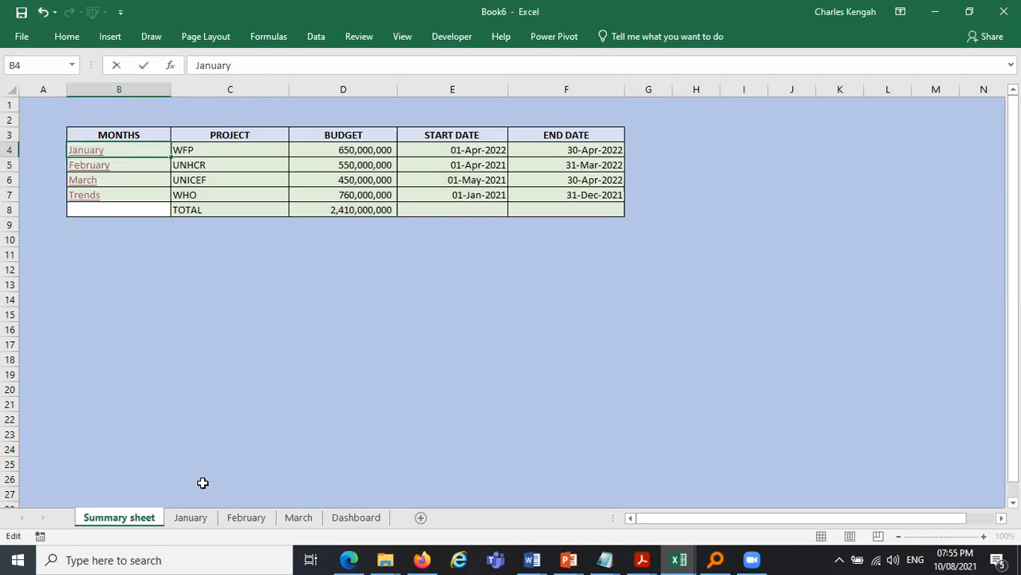
key(Return)
click(151, 285)
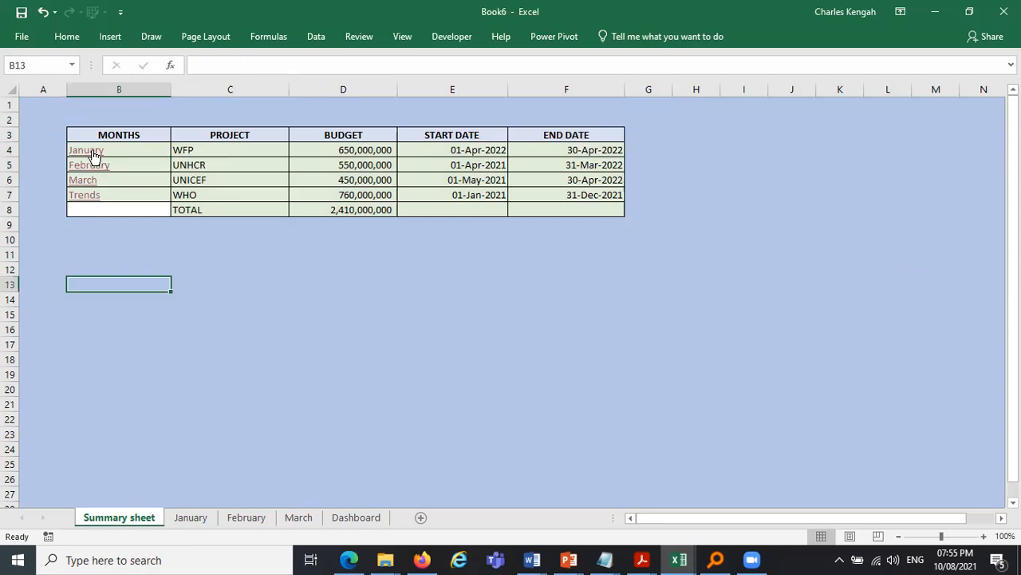
- Follow the January hyperlink from the Summary sheet to open the January sheet
click(86, 150)
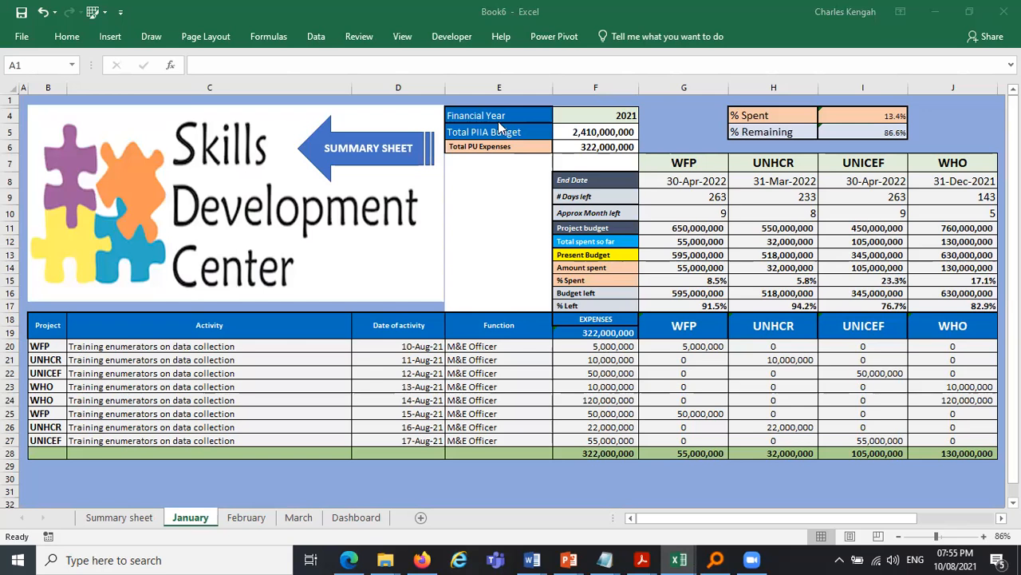
click(9, 87)
click(10, 88)
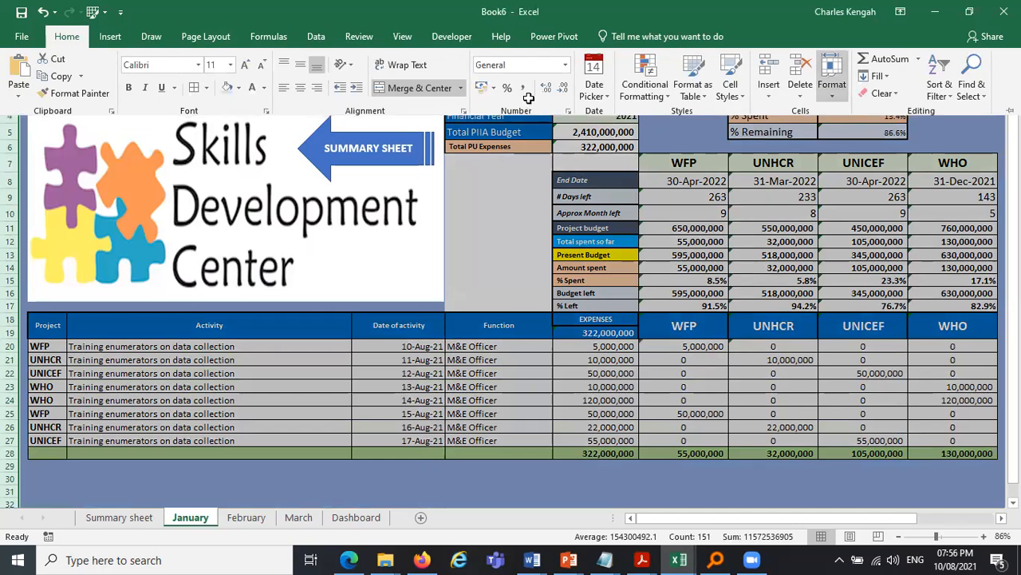
click(495, 116)
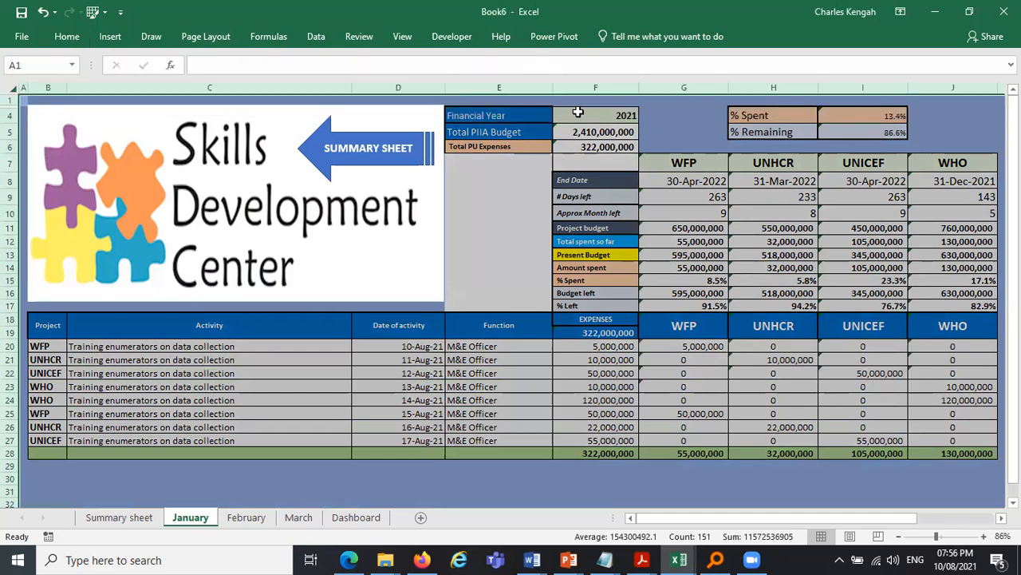
click(398, 466)
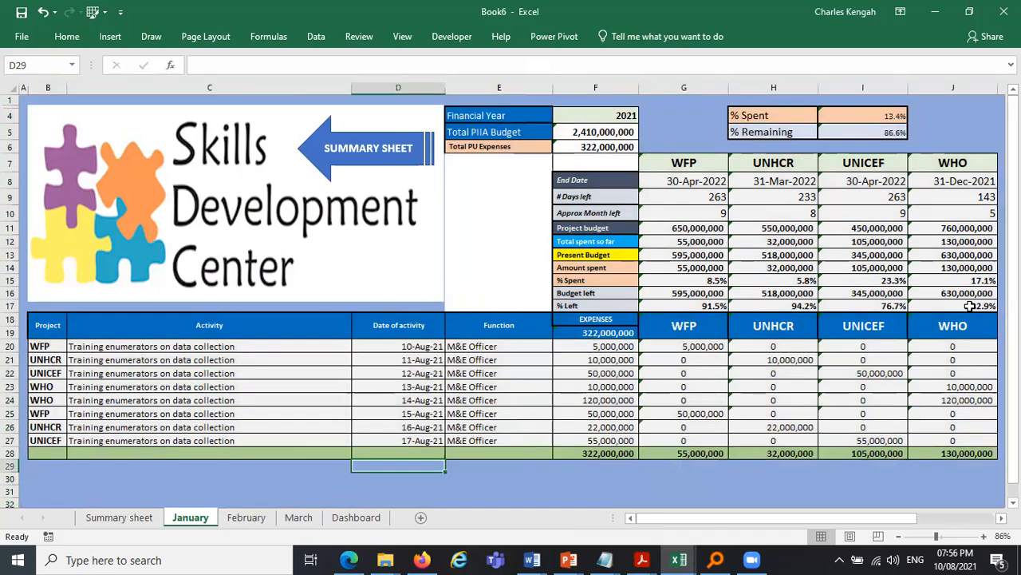
drag(596, 116, 980, 305)
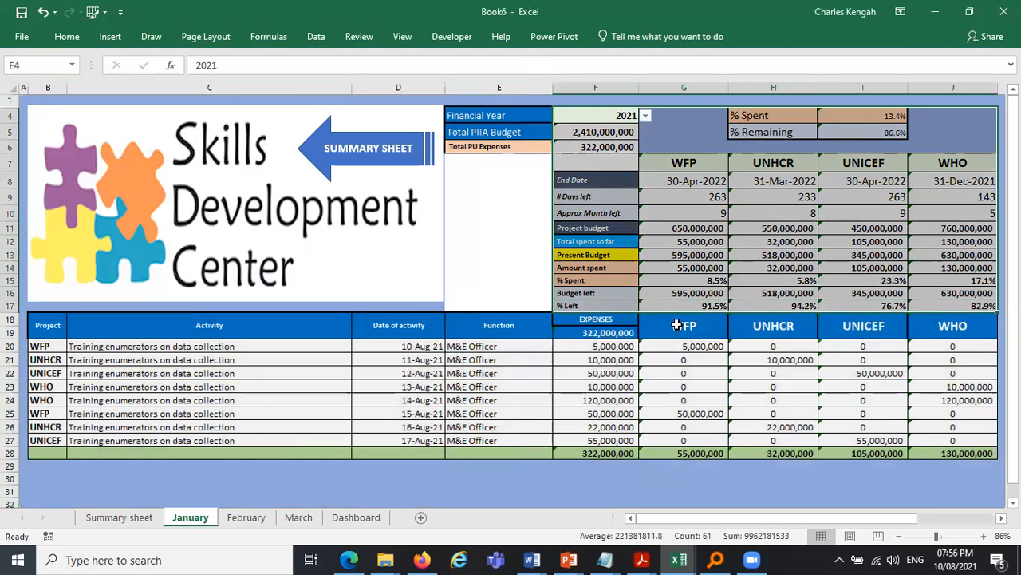
drag(684, 326, 964, 453)
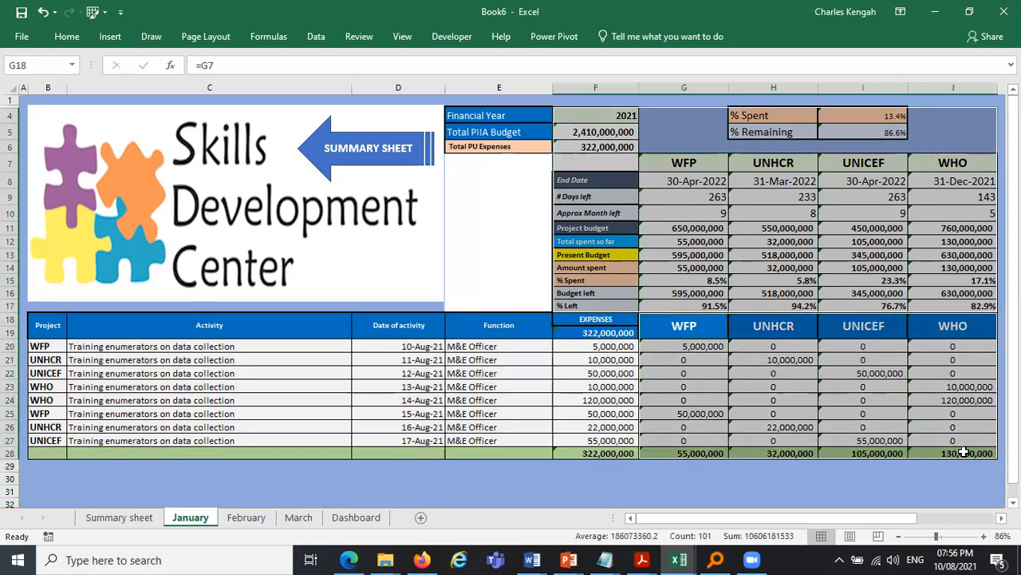
click(770, 360)
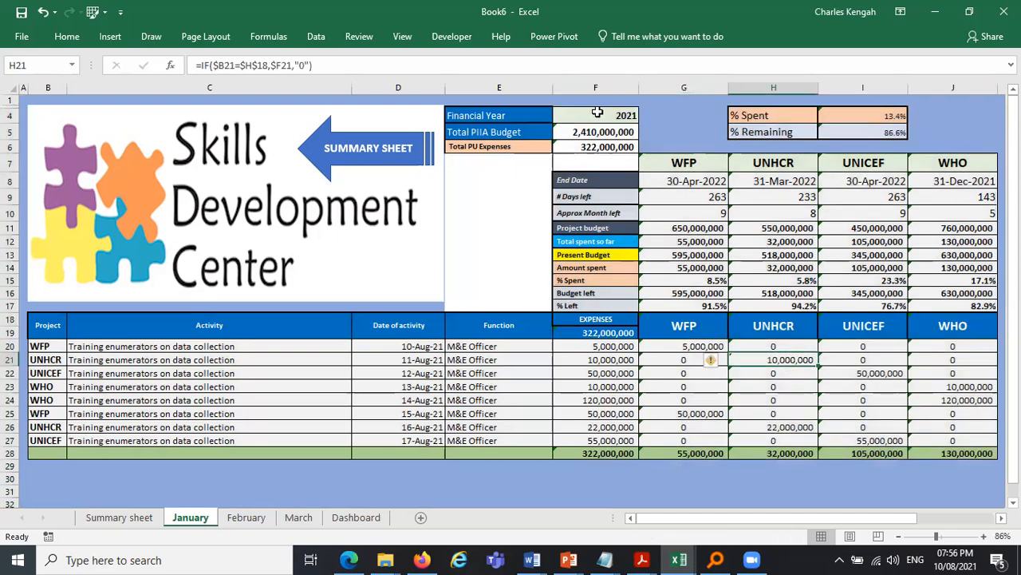
mouse_move(591, 115)
mouse_down()
mouse_move(782, 359)
mouse_move(913, 390)
mouse_move(949, 436)
mouse_move(929, 313)
mouse_move(958, 443)
mouse_up()
drag(798, 431, 606, 336)
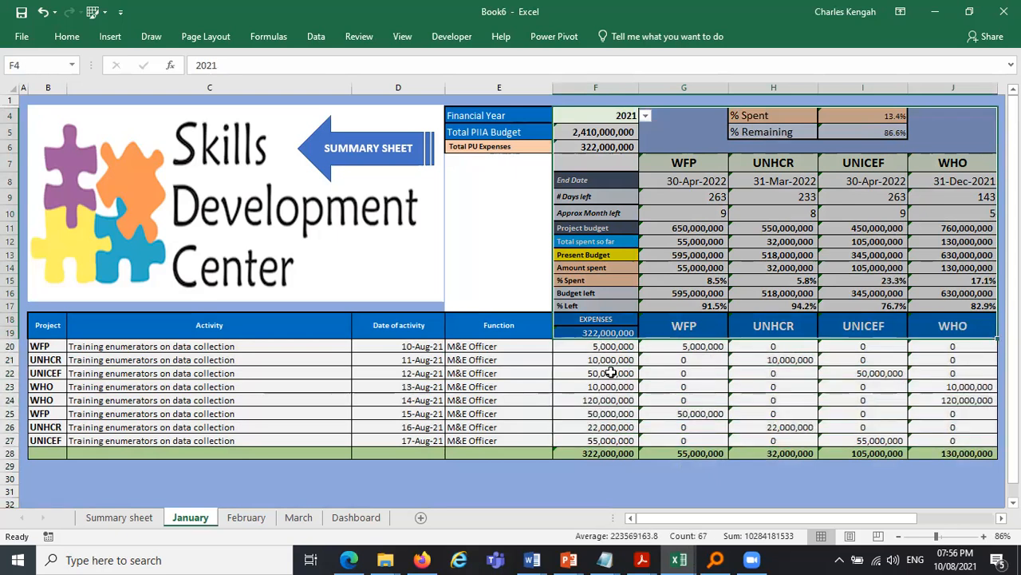
click(708, 346)
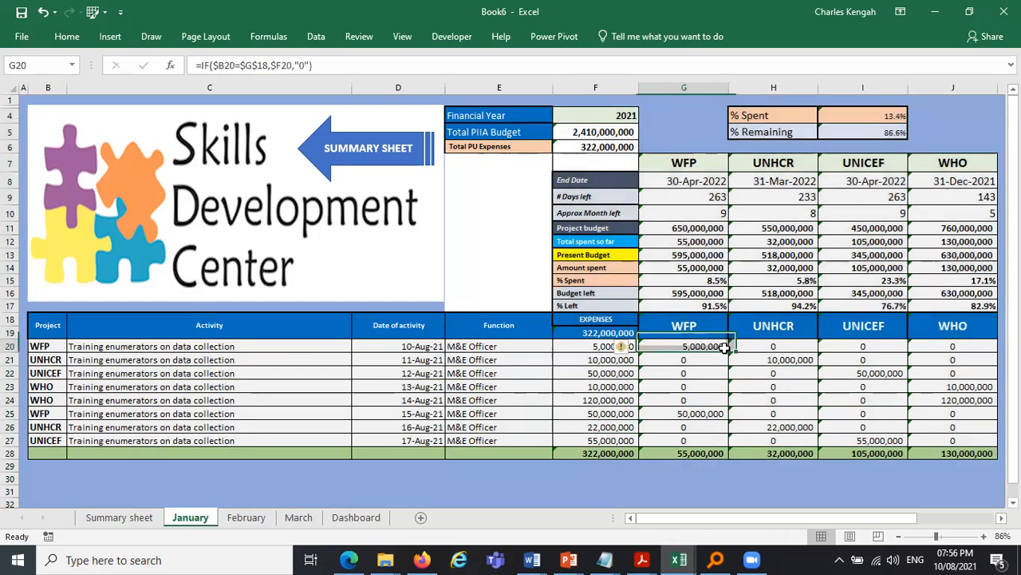
click(791, 352)
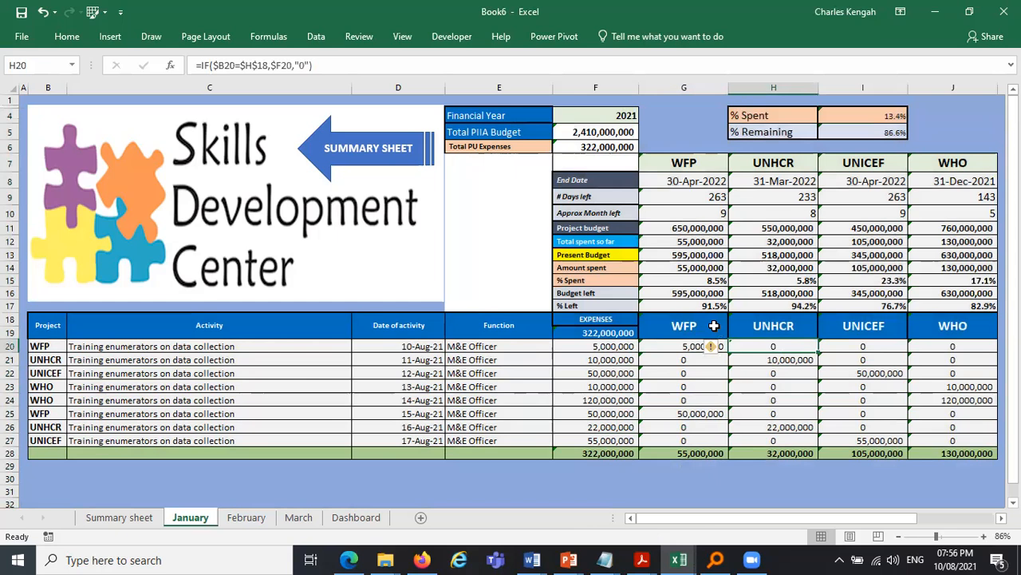
click(683, 326)
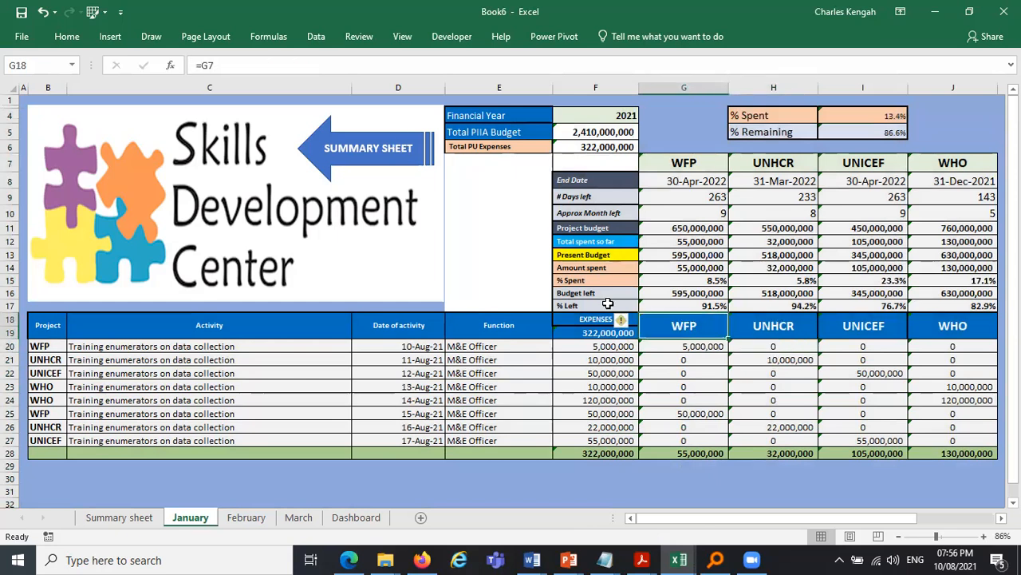
key(Right)
click(685, 368)
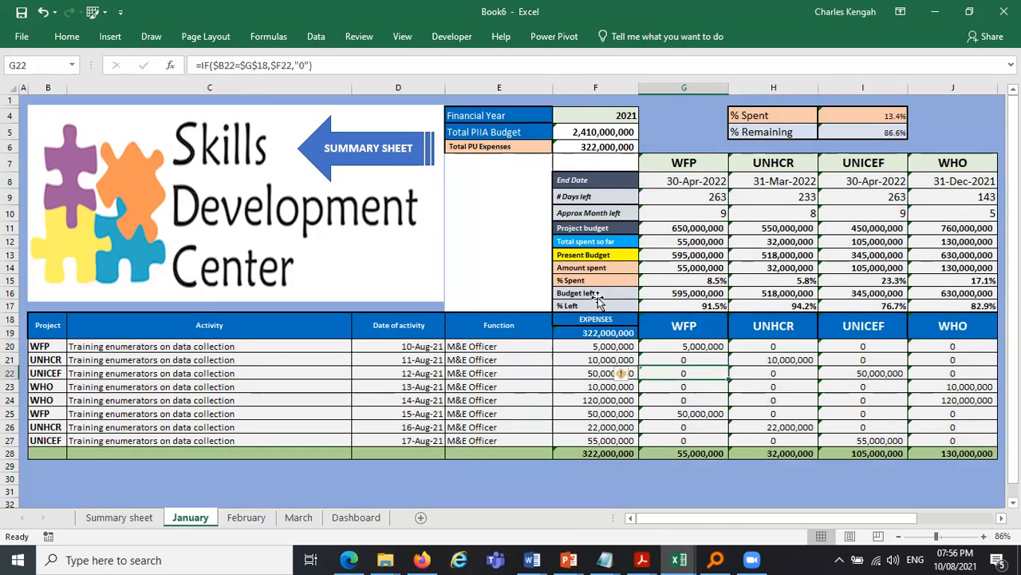
- Select the January summary block F4:J17, the project expense columns G18:J28 and the total F28, and lock them
click(631, 114)
drag(948, 300, 917, 322)
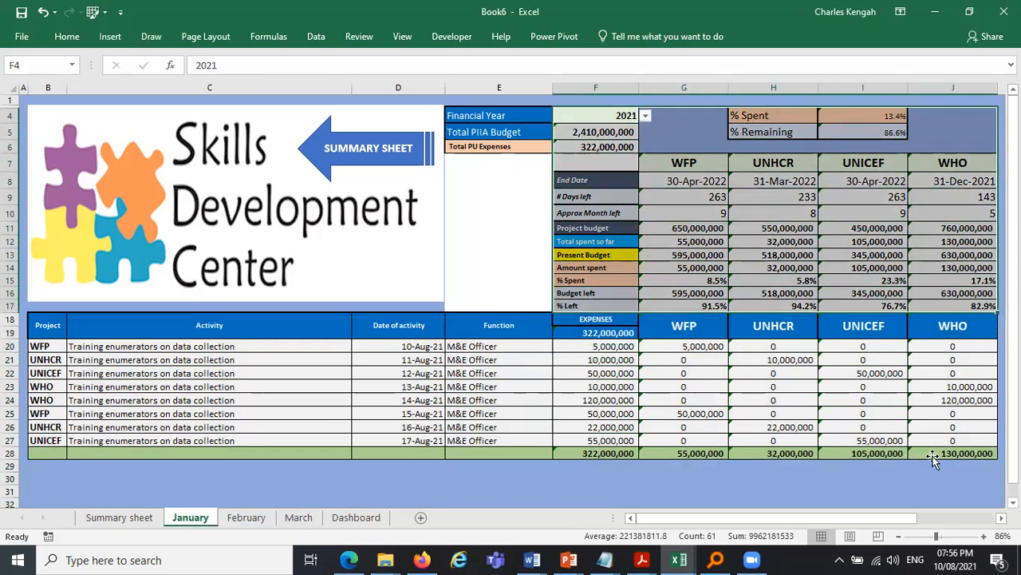
drag(684, 326, 922, 465)
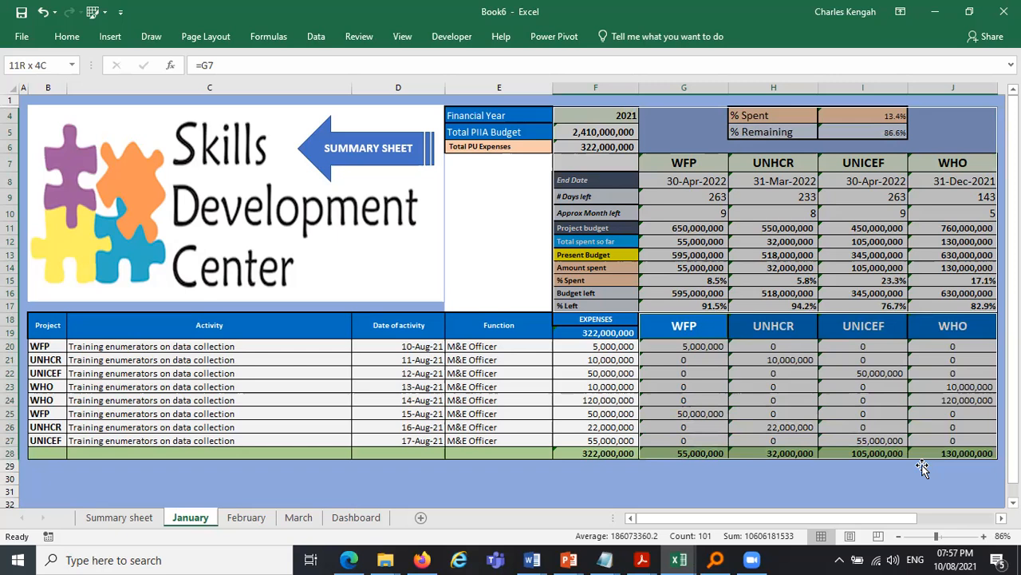
ctrl+click(592, 452)
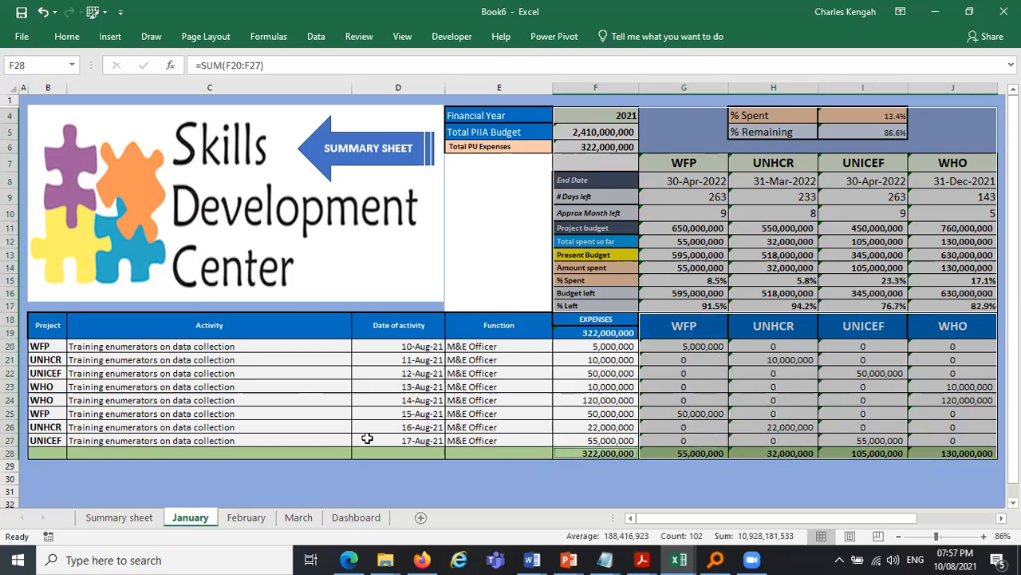
click(67, 36)
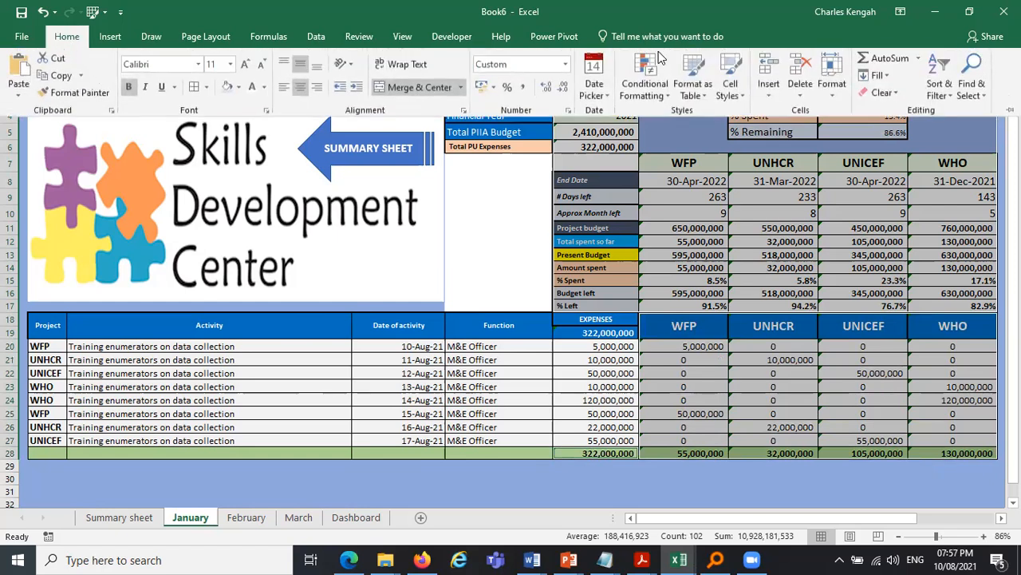
click(832, 90)
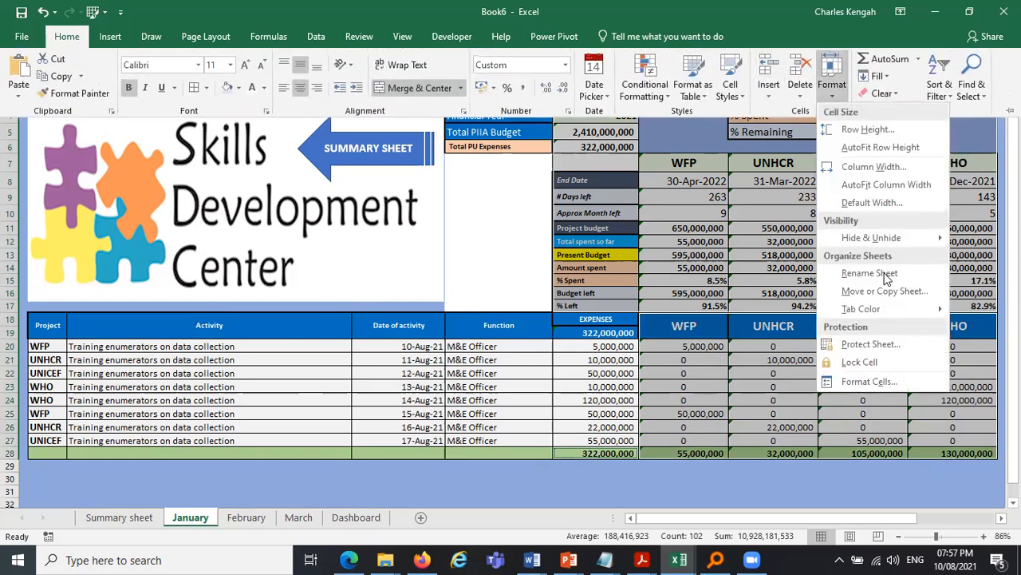
click(869, 364)
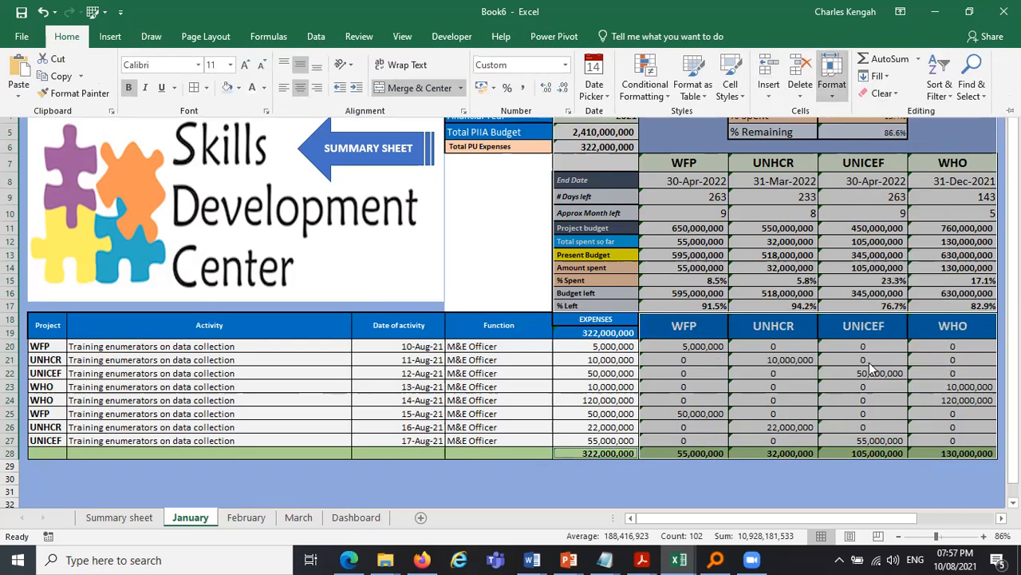
- Protect the January sheet with a password, disallowing selection of locked cells, and confirm the password
click(825, 96)
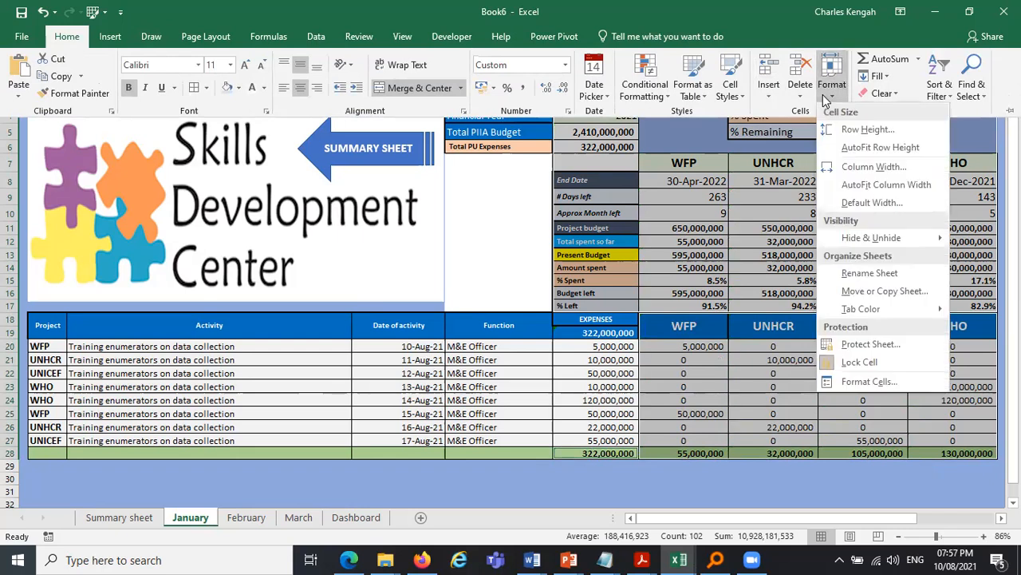
click(870, 344)
click(492, 203)
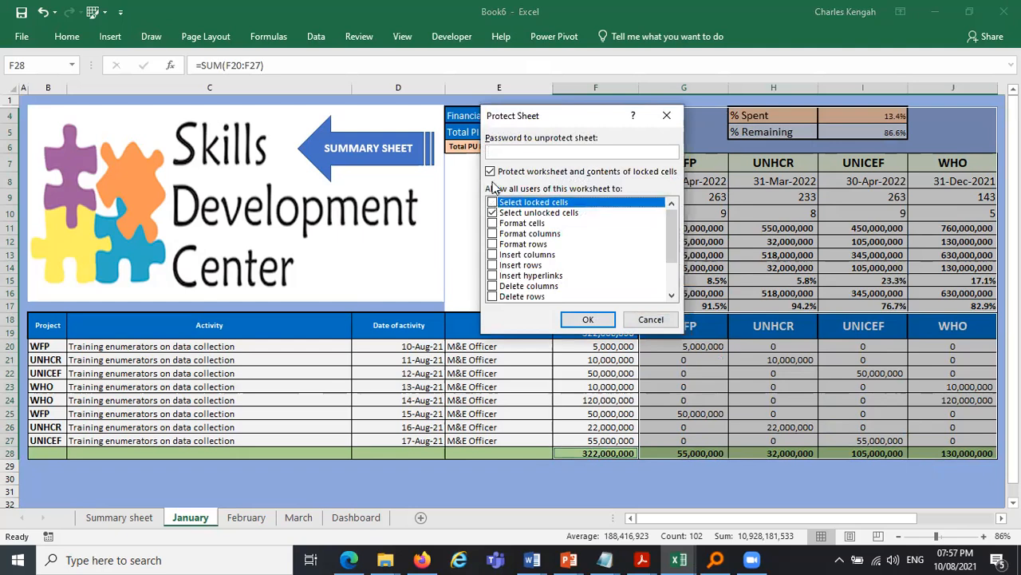
click(516, 152)
key(Return)
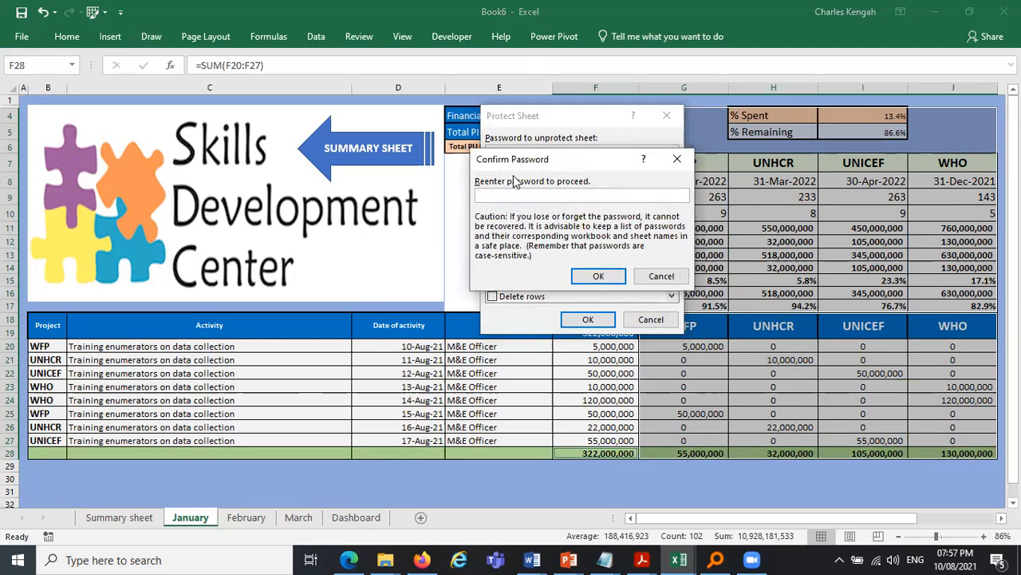
key(Return)
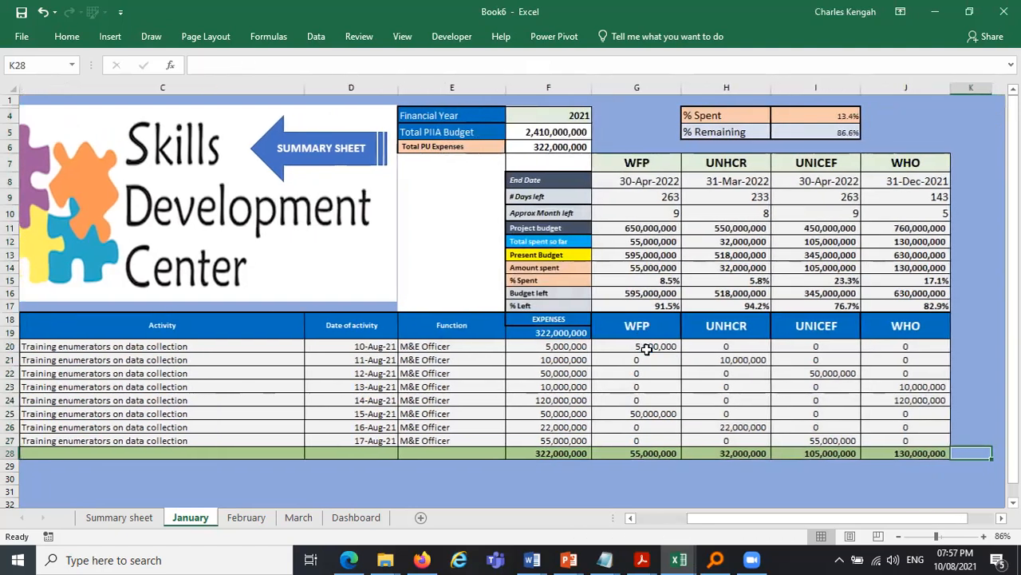
- Test the protected January sheet by changing the last UNICEF expense entry to 52,000,000
key(BackSpace)
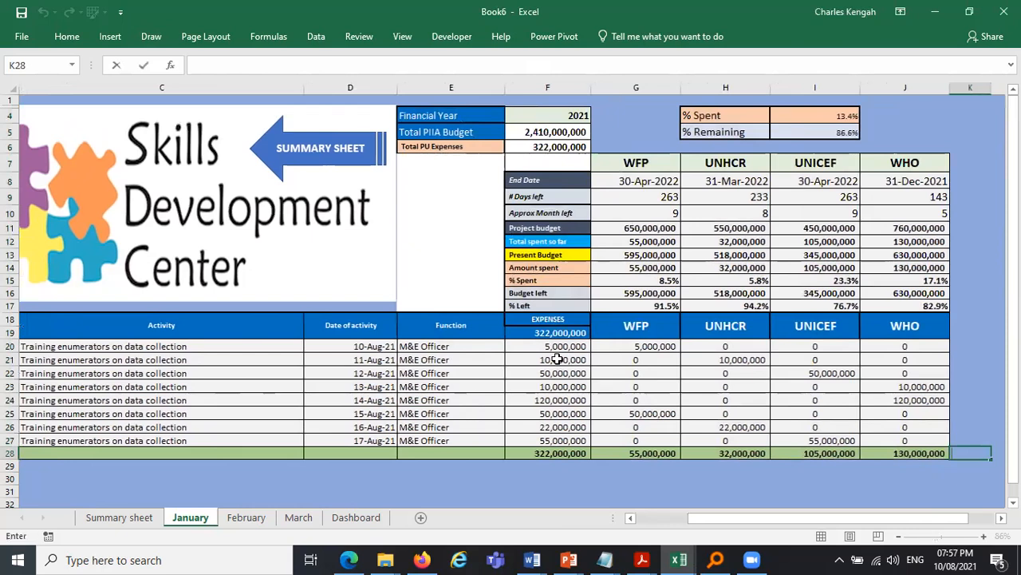
click(552, 388)
key(Down)
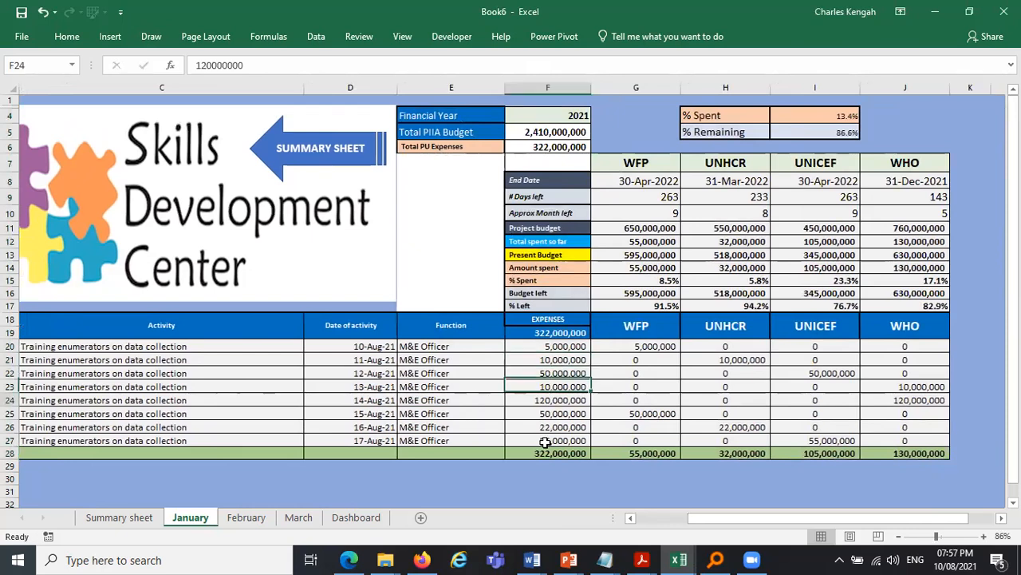
click(546, 436)
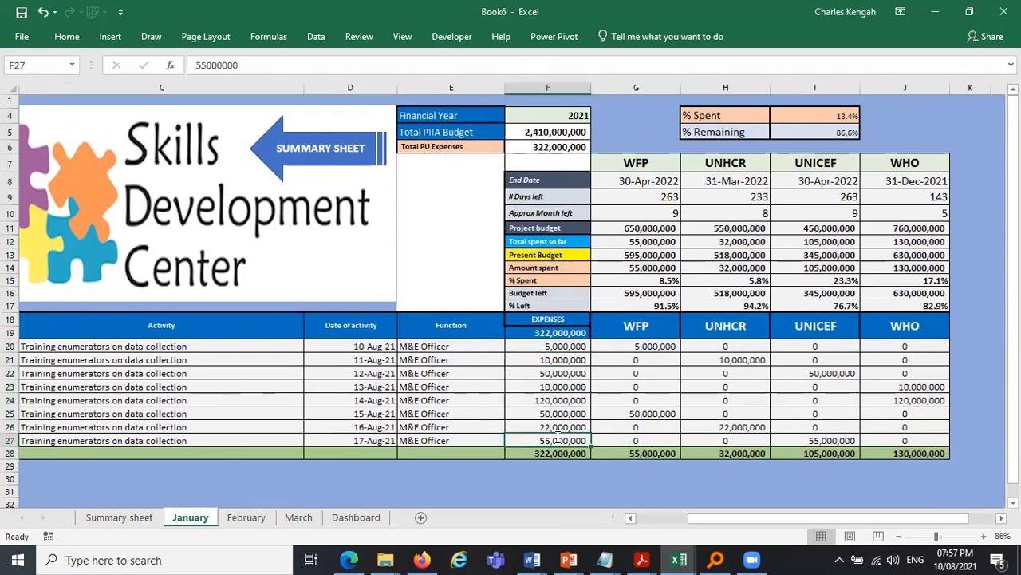
double_click(557, 436)
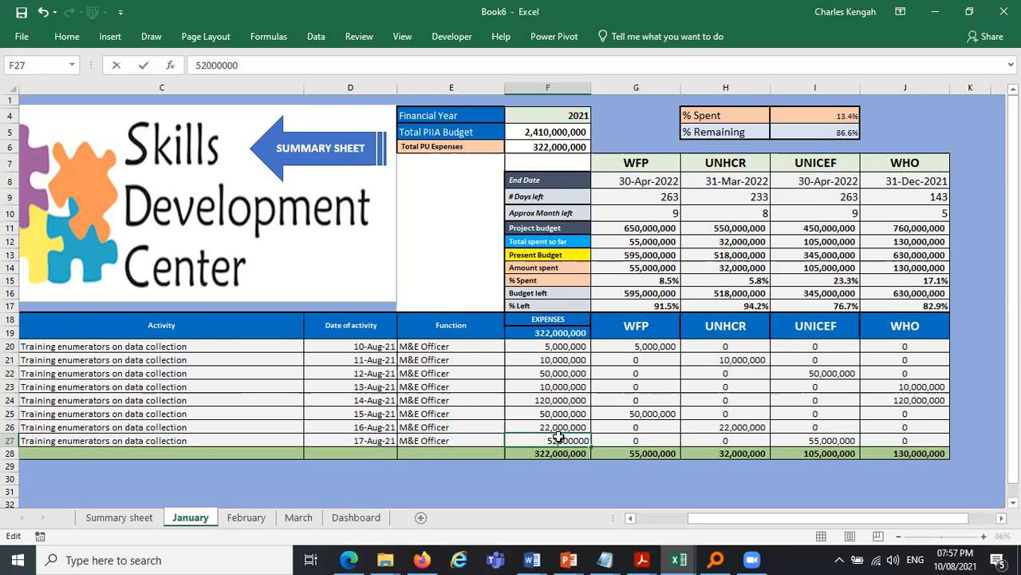
key(Return)
key(Return)
key(BackSpace)
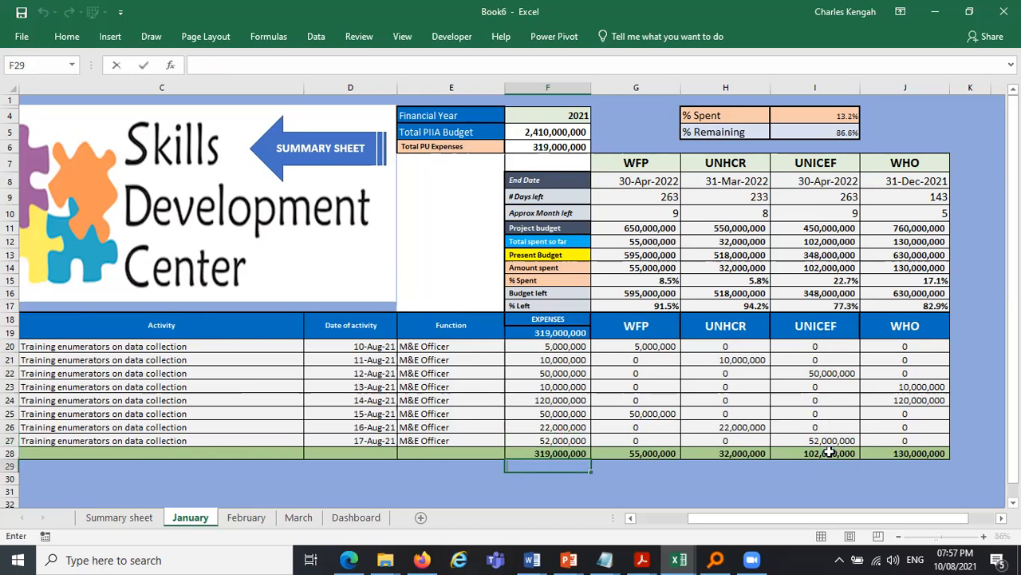
- Open the February sheet and select its summary block, project expense columns and expense total
click(249, 521)
click(248, 517)
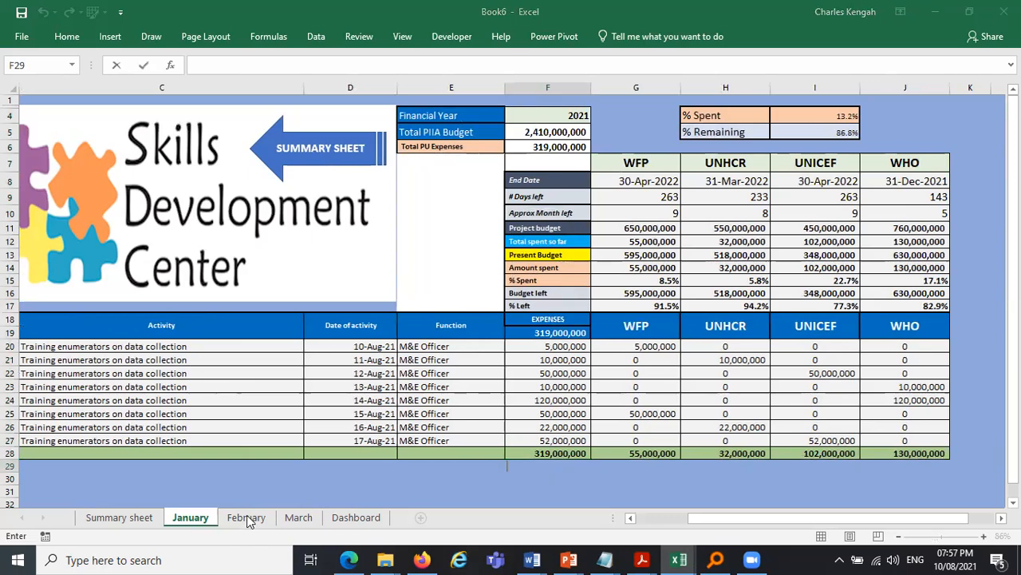
key(Escape)
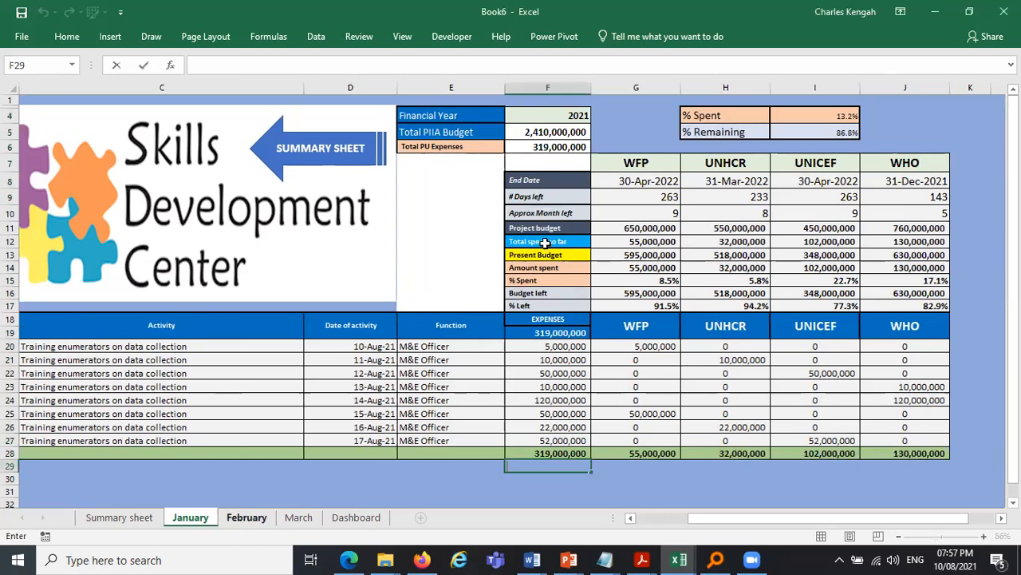
key(ctrl+Page_Down)
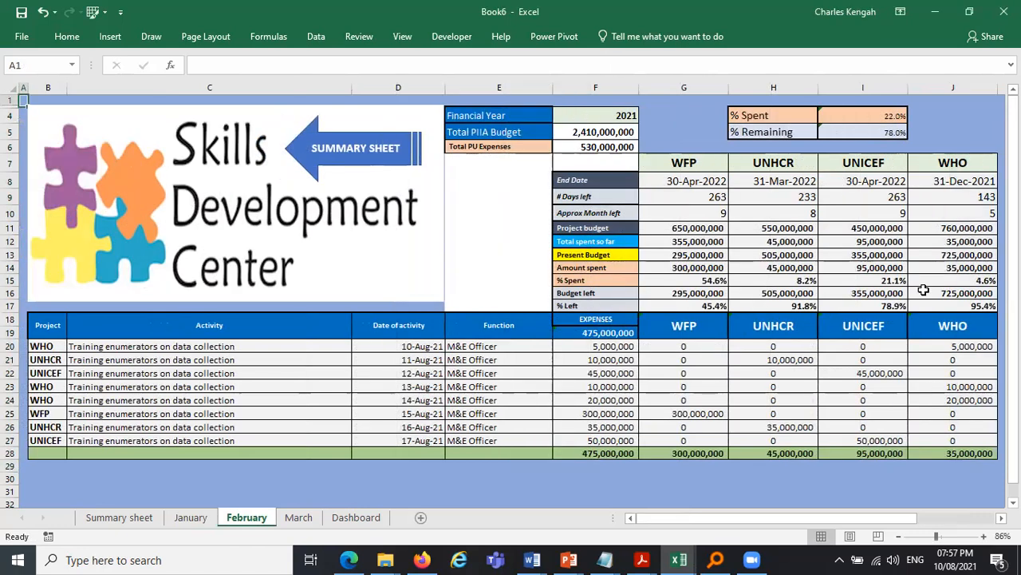
drag(595, 116, 962, 283)
drag(674, 320, 973, 344)
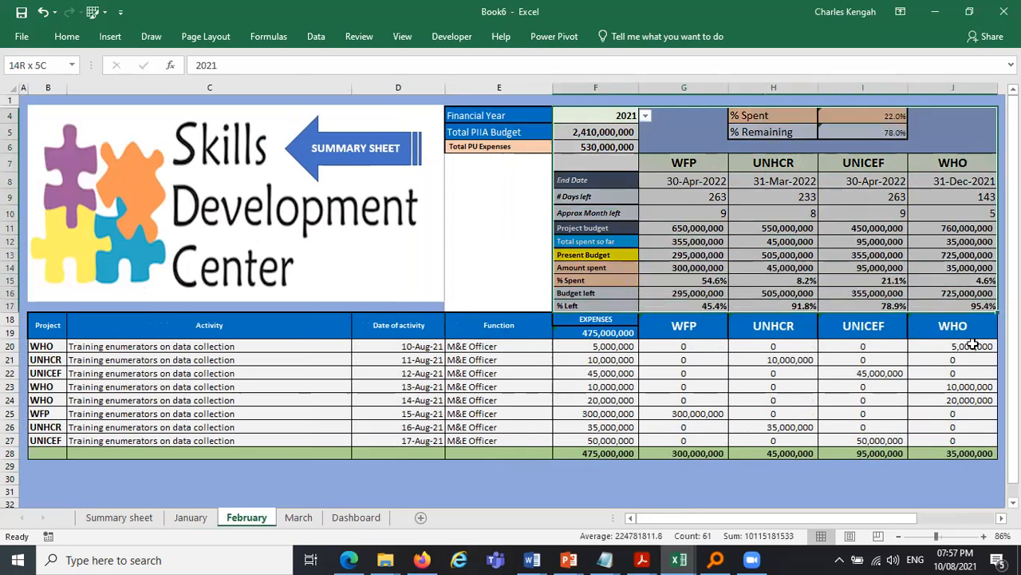
ctrl+click(612, 453)
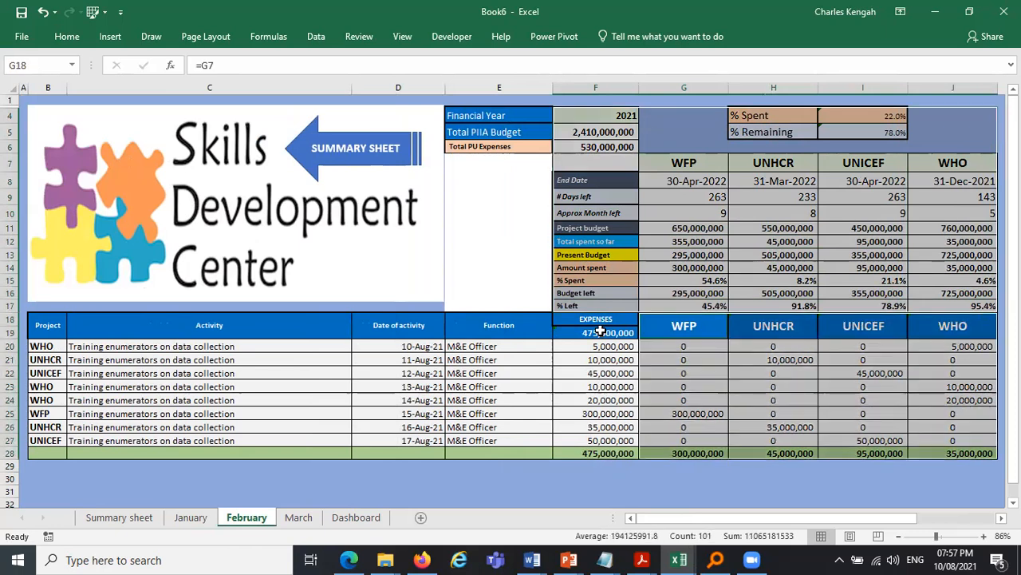
- Lock the selected February cells and protect the February sheet with a password, confirming the password
click(83, 43)
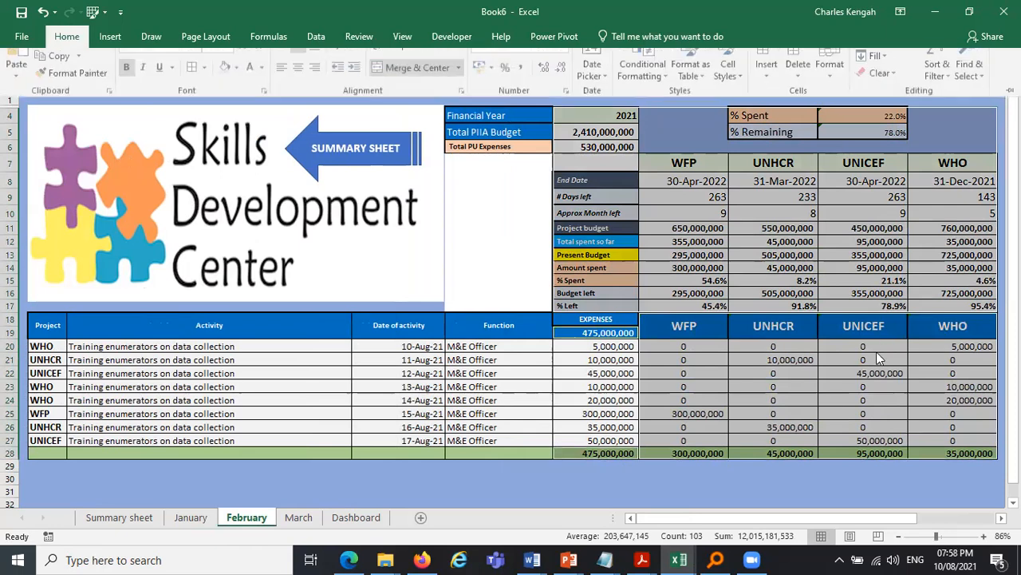
click(832, 79)
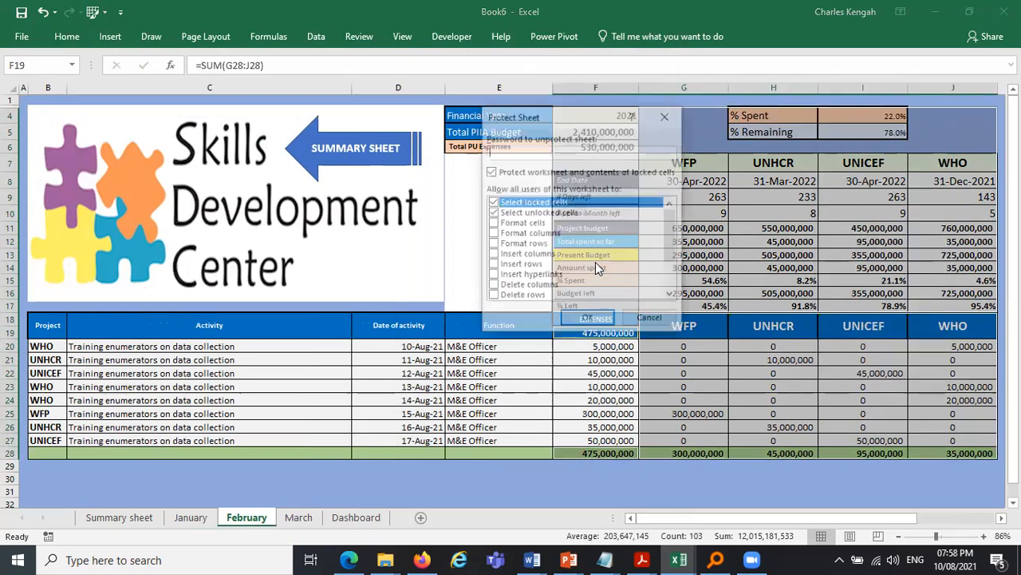
text(1)
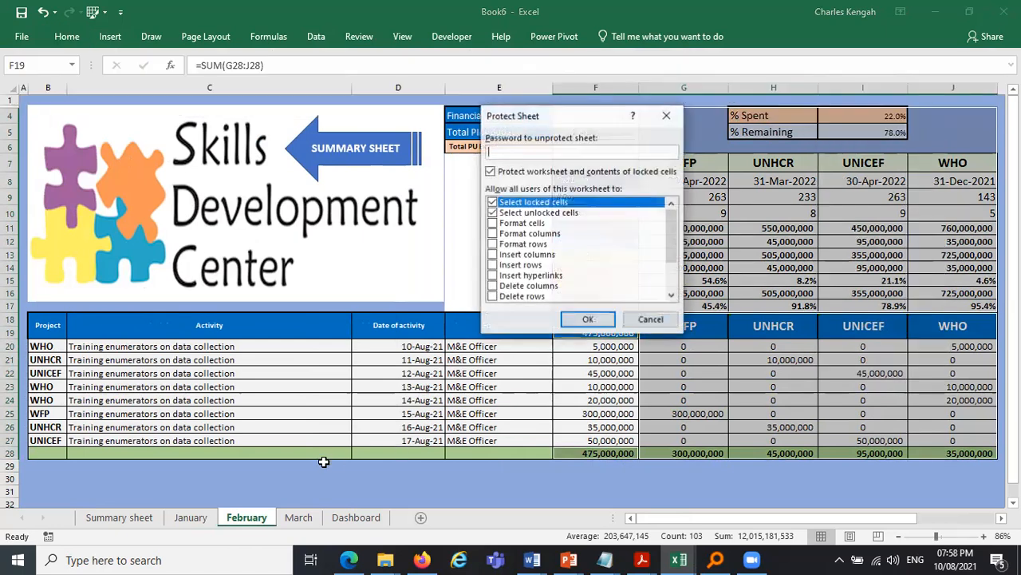
key(Return)
text(1)
key(Return)
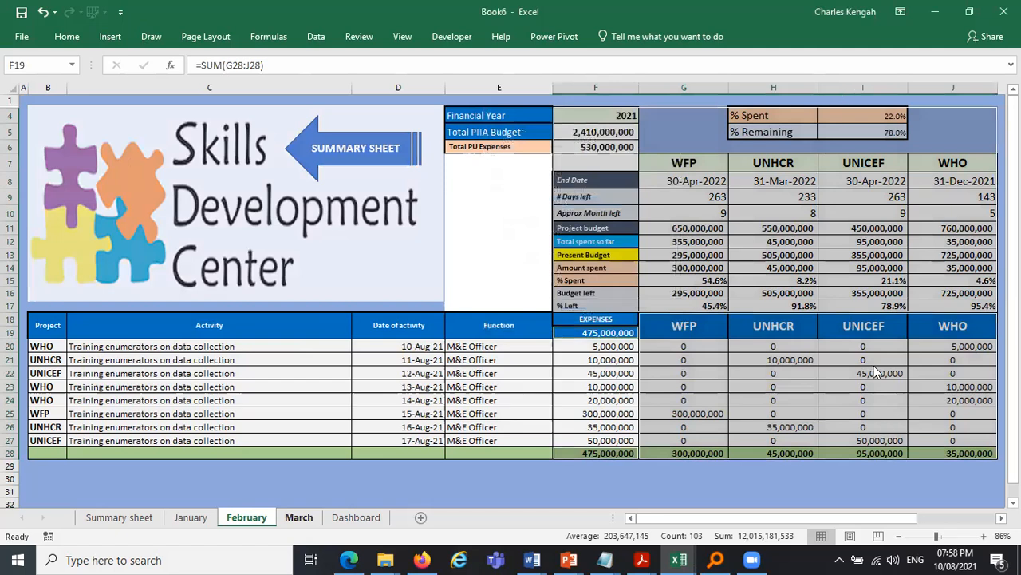
- Open the March sheet and select its project headers, project expense columns and expense total
key(ctrl+Page_Down)
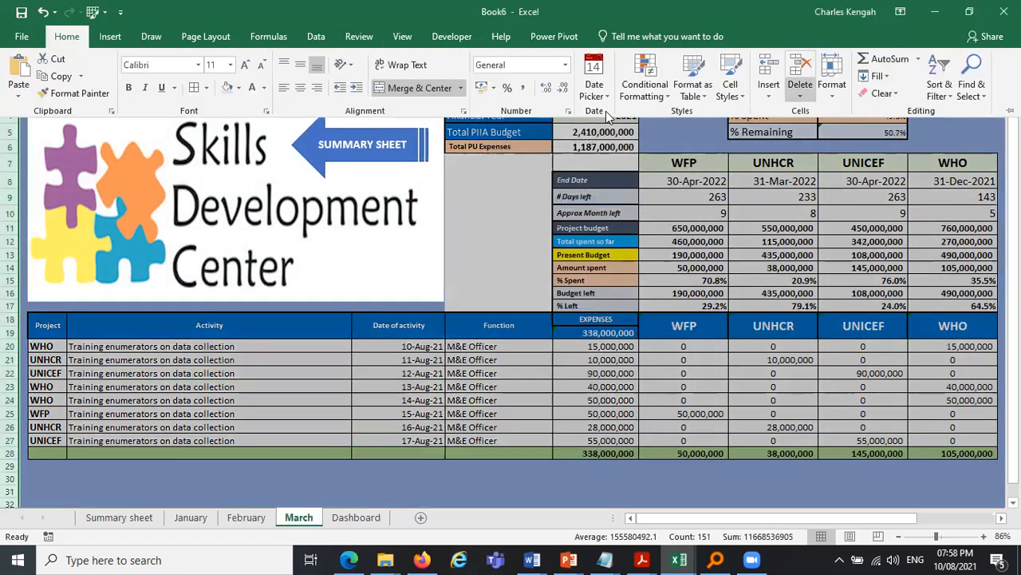
click(831, 76)
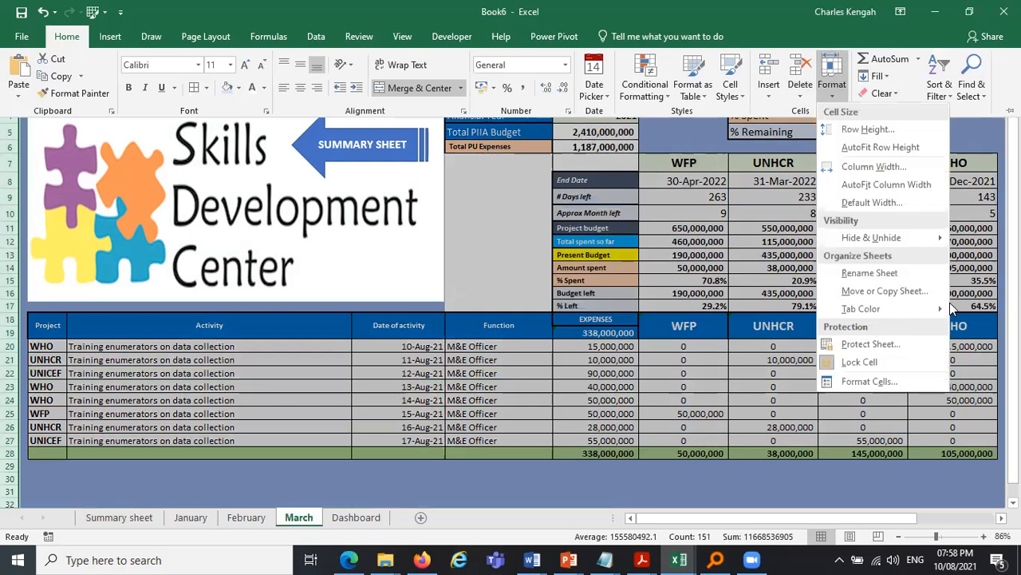
click(949, 302)
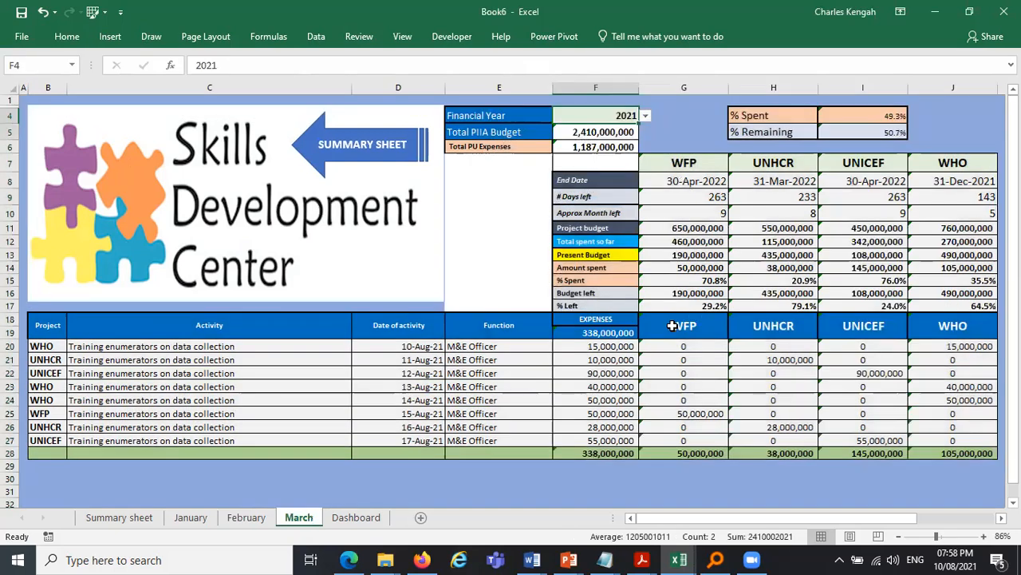
drag(697, 325, 946, 328)
mouse_move(695, 344)
mouse_down()
mouse_move(771, 451)
mouse_move(946, 447)
mouse_move(619, 451)
mouse_up()
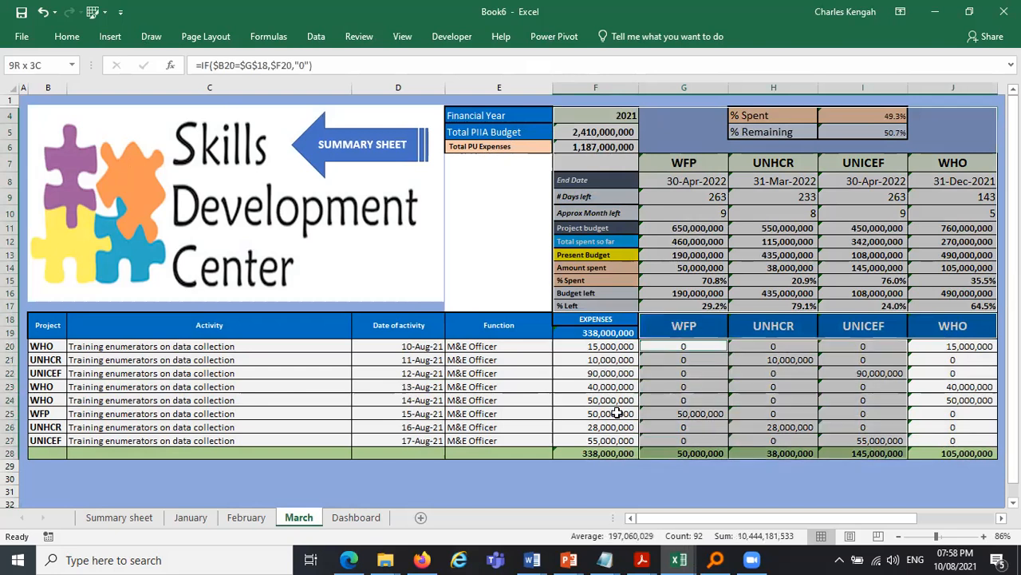
ctrl+click(611, 333)
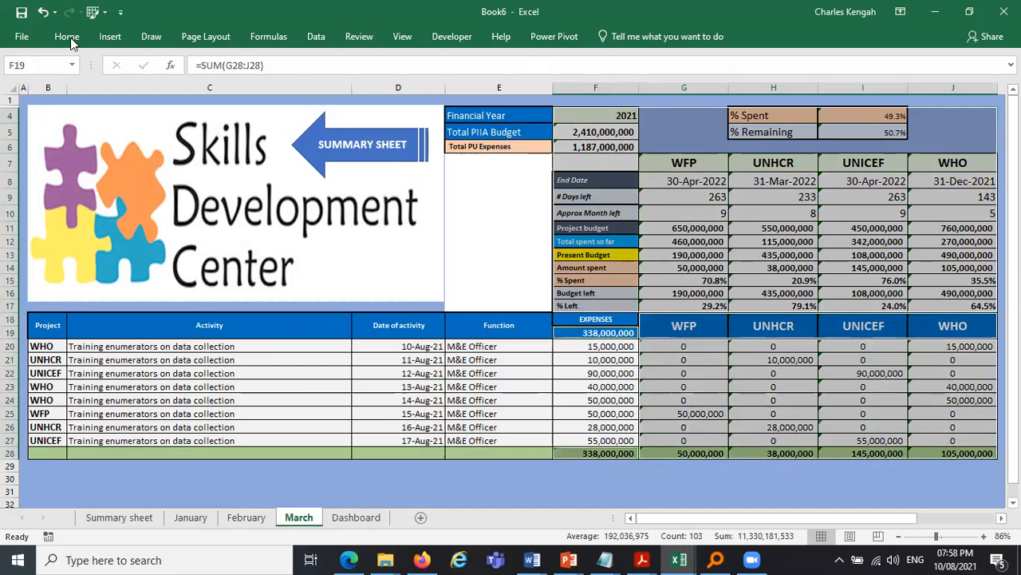
- Lock the selected March cells
click(66, 37)
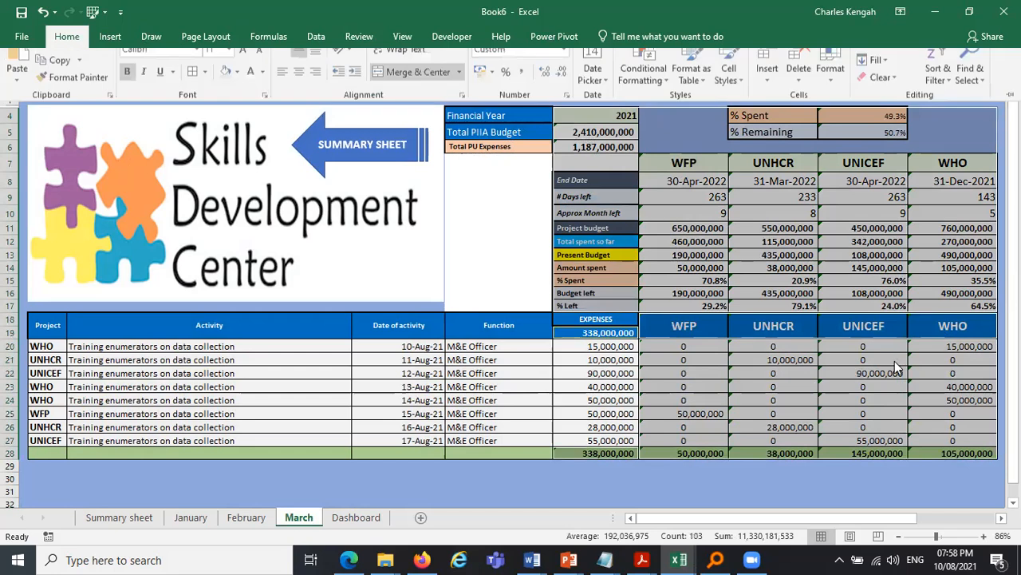
click(828, 89)
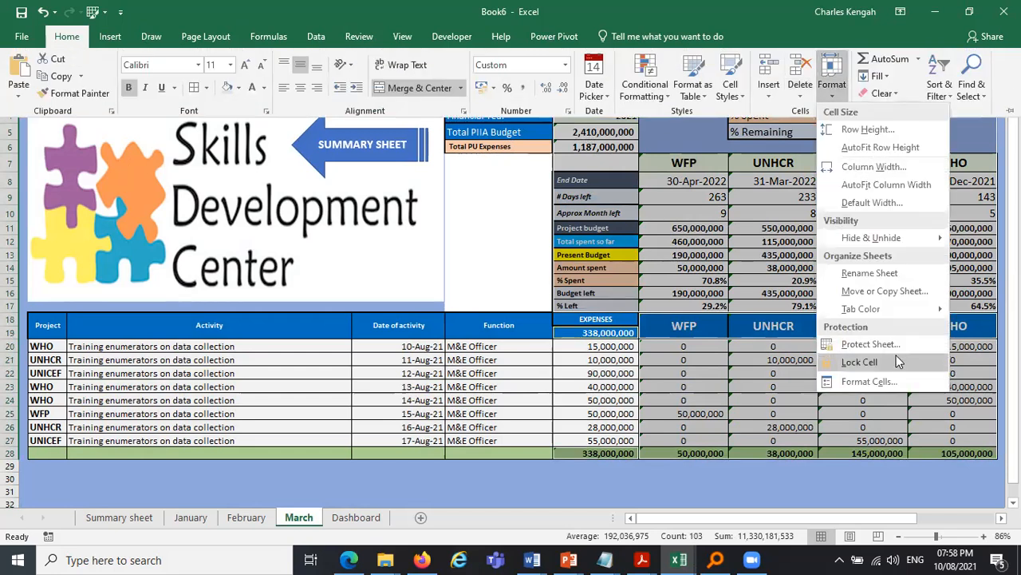
click(855, 362)
- Protect the March sheet with a password, disallowing selection of locked cells, and confirm the password
click(829, 93)
click(871, 343)
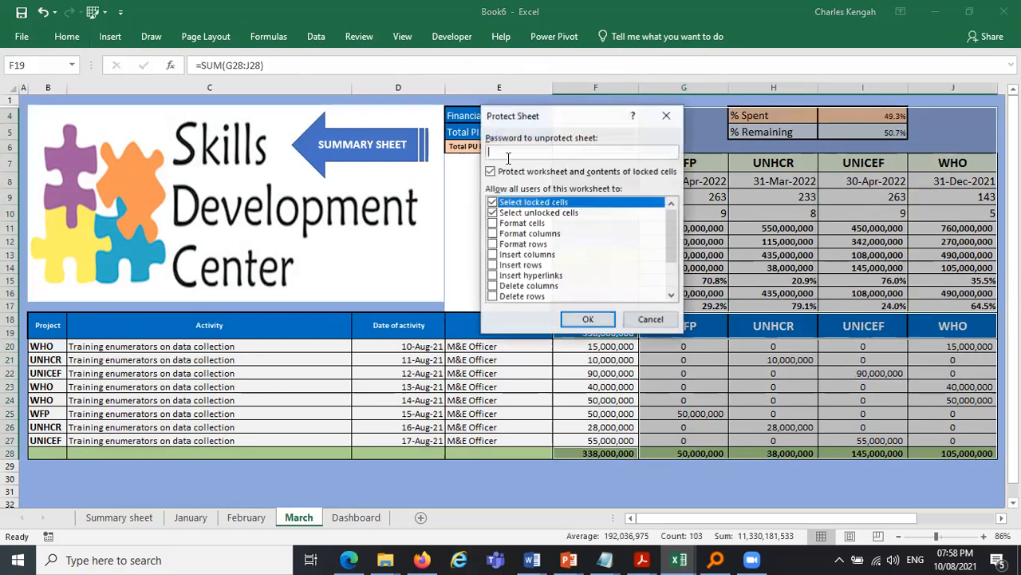
click(493, 202)
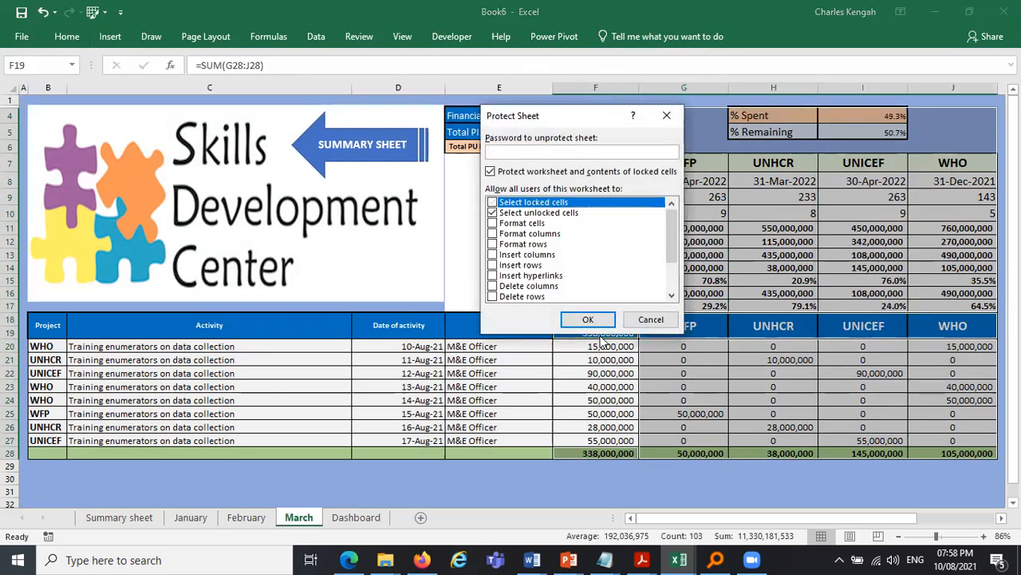
text(●)
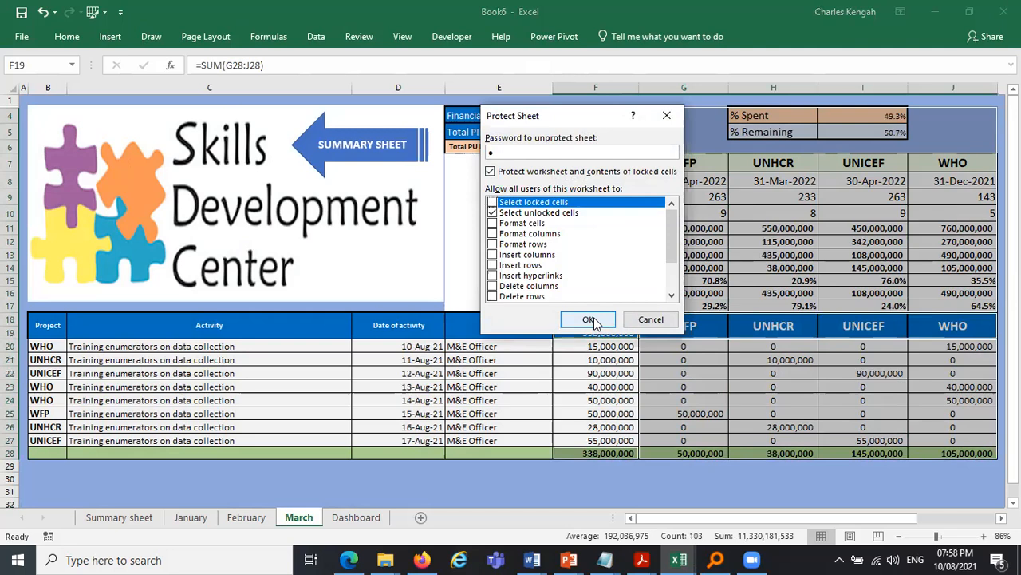
click(592, 321)
text(●)
click(599, 276)
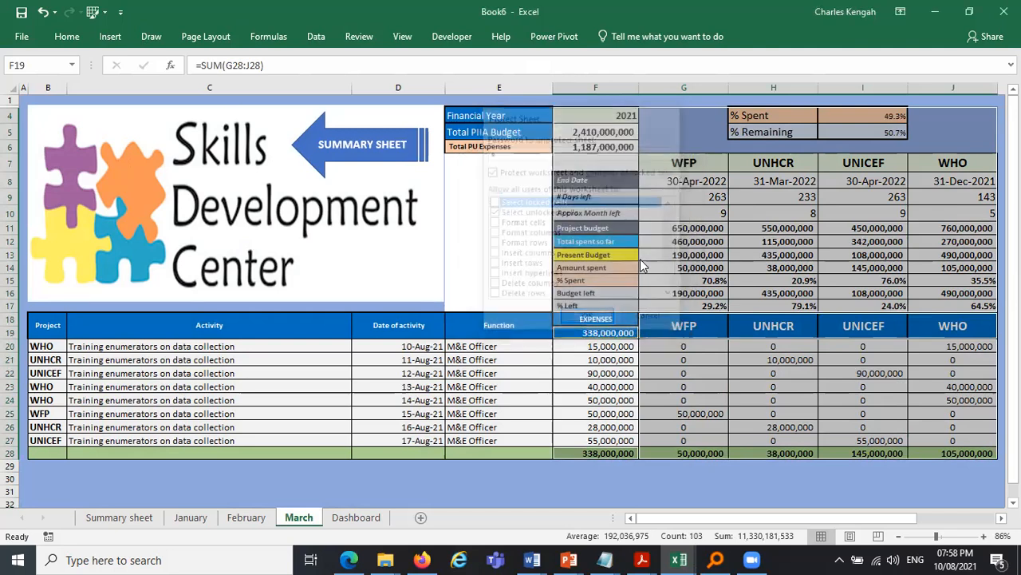
key(Tab)
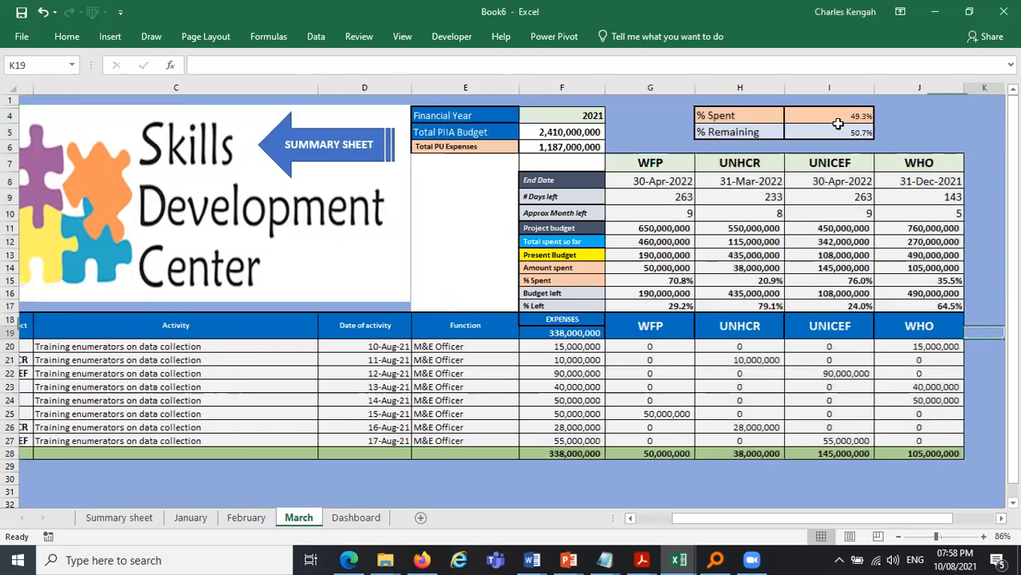
scroll(522, 447, right, 1)
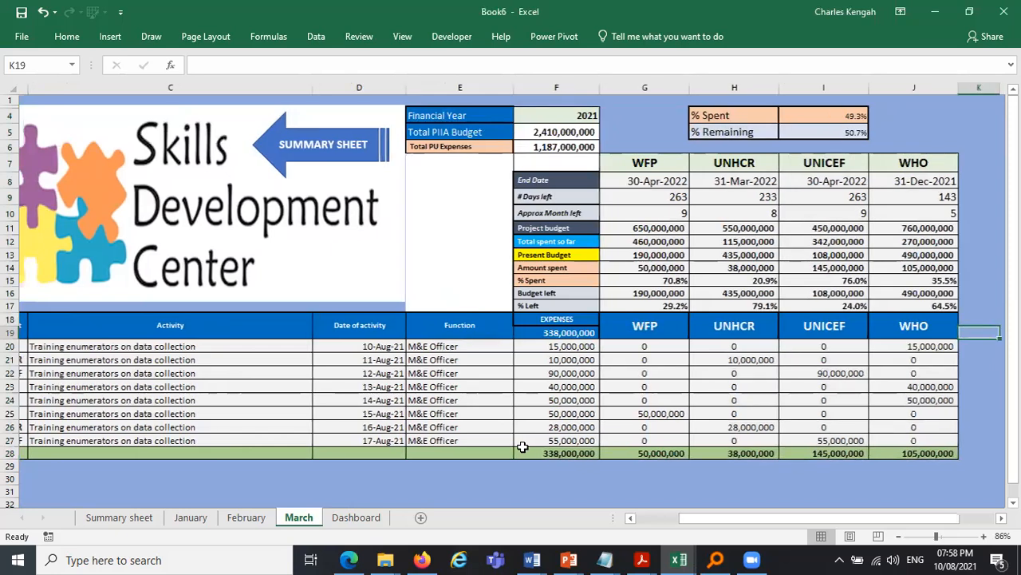
scroll(523, 446, right, 1)
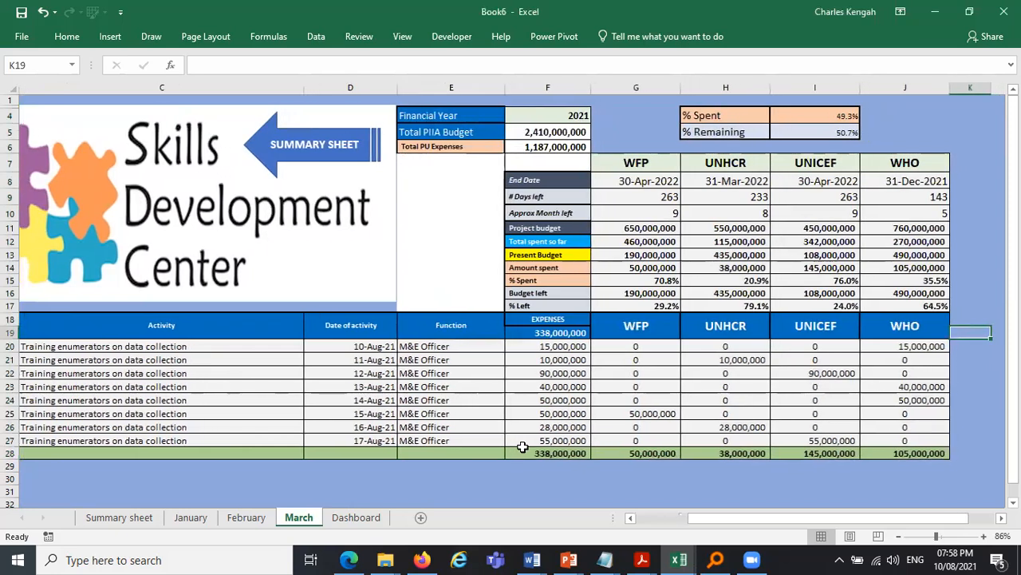
key(F2)
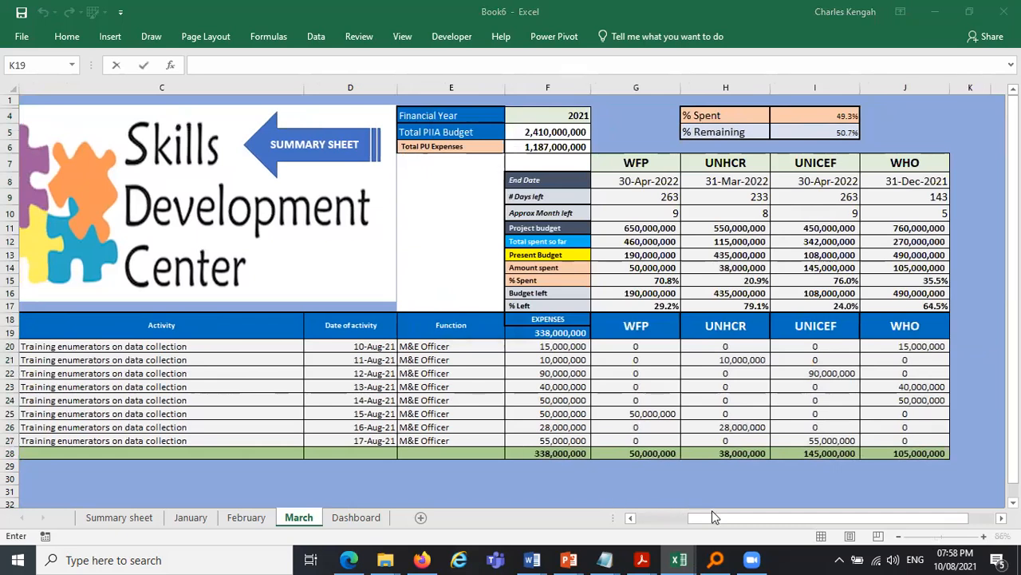
click(639, 519)
key(Escape)
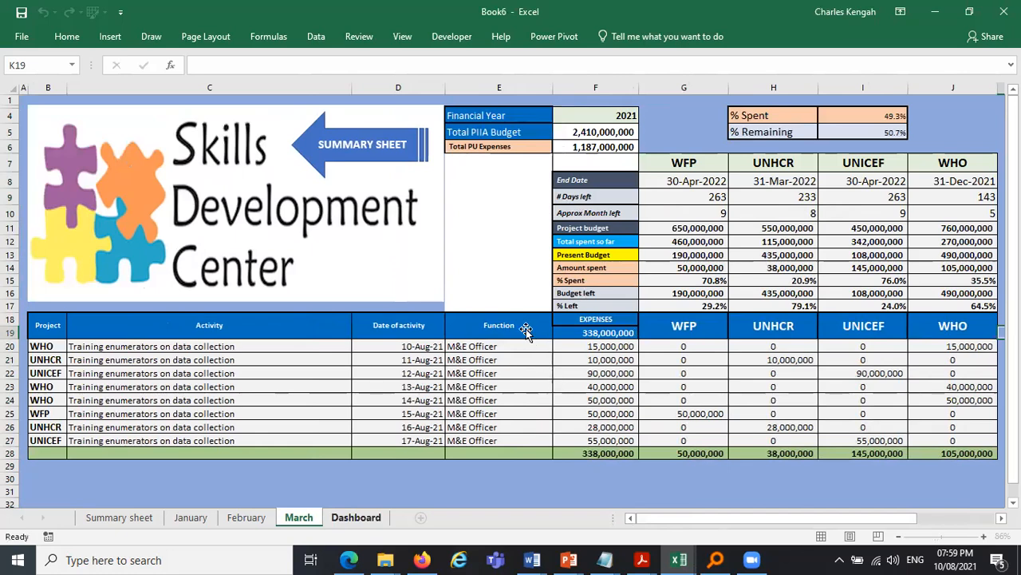
- Insert a recommended clustered column chart of January's % Spent for WFP, UNHCR, UNICEF and WHO
key(ctrl+Page_Down)
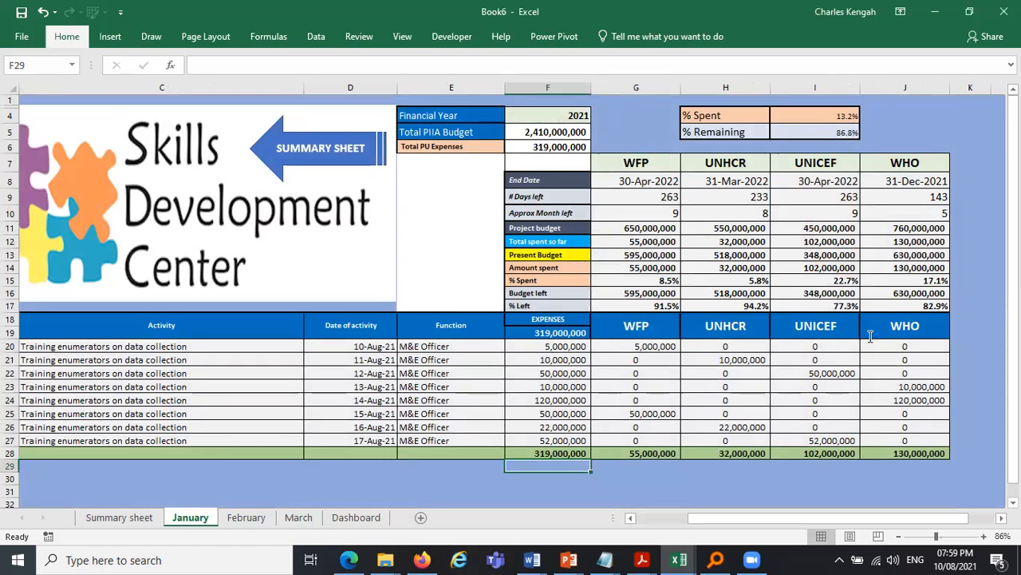
click(67, 36)
drag(623, 159, 911, 155)
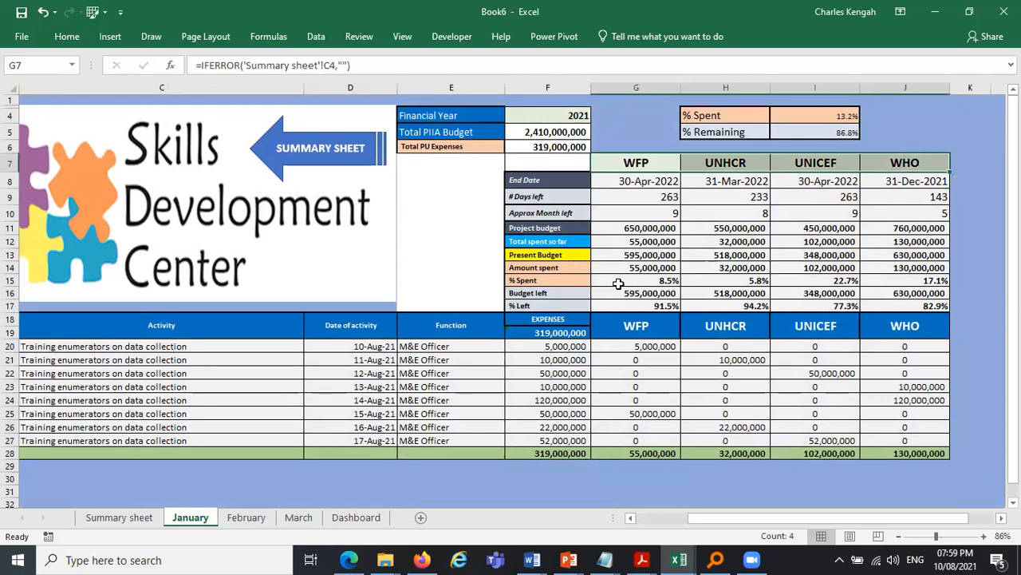
drag(636, 280, 913, 278)
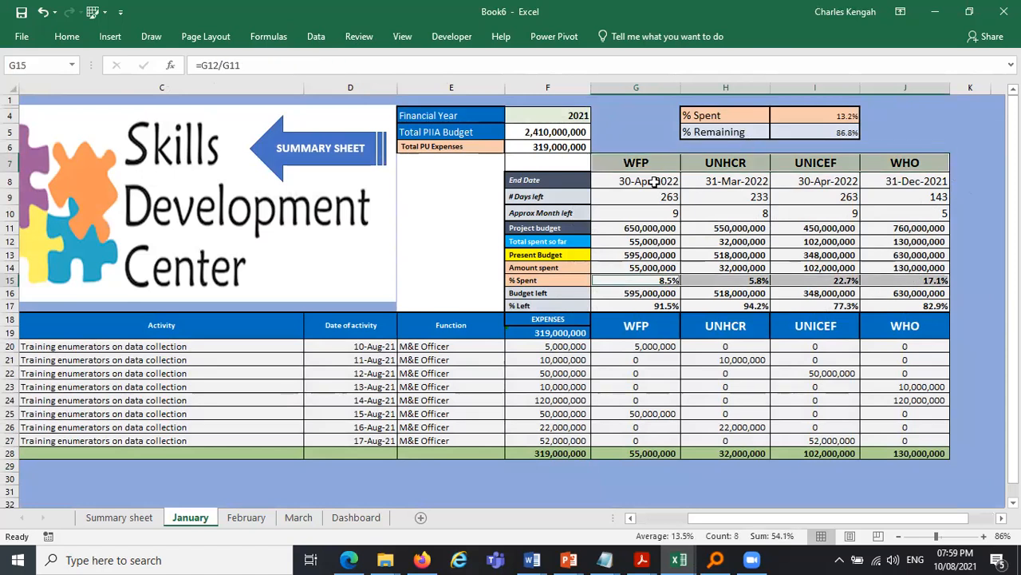
click(648, 229)
drag(636, 163, 894, 168)
drag(658, 280, 894, 280)
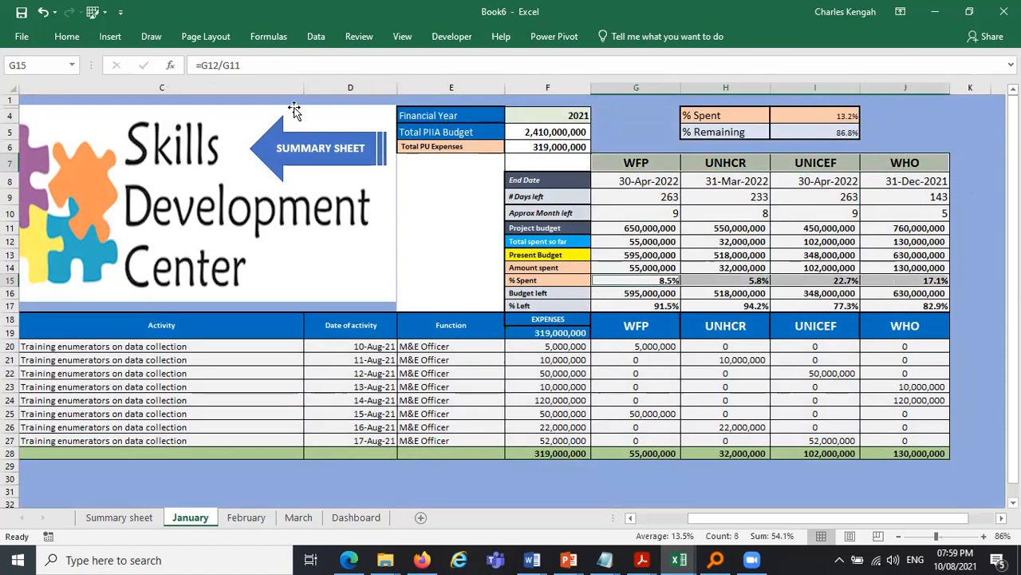
click(111, 38)
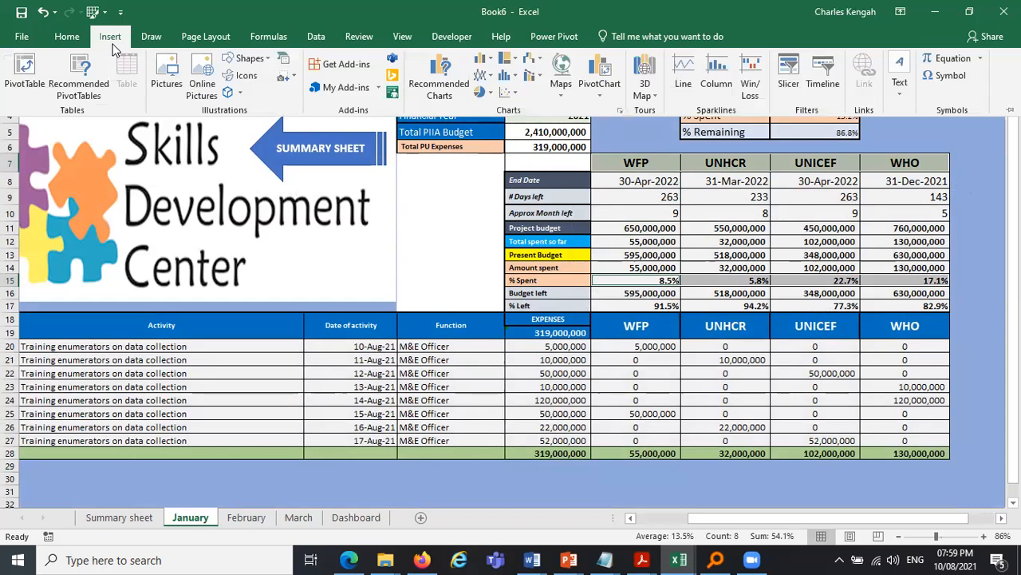
click(431, 84)
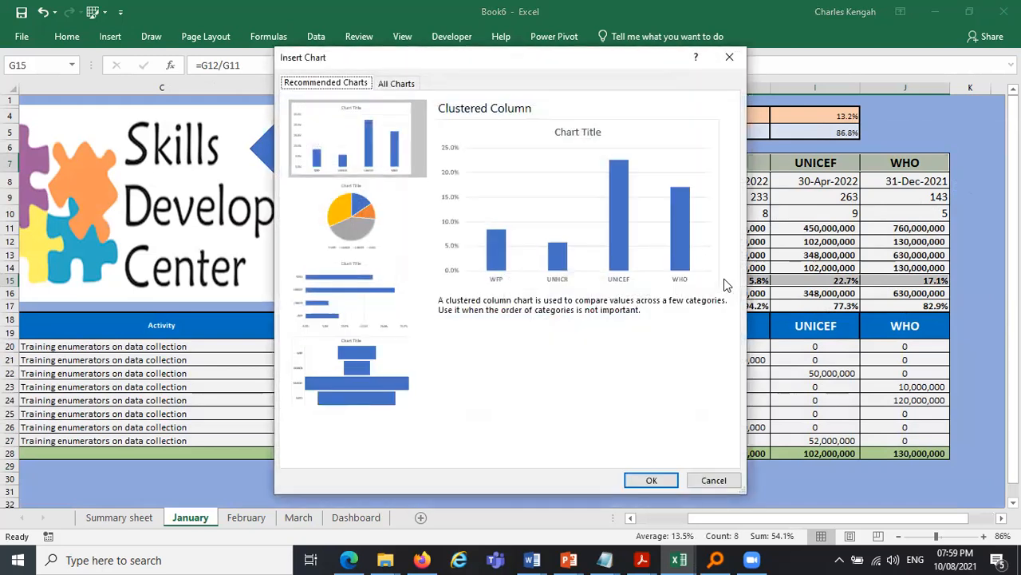
double_click(620, 218)
- Move the chart onto the logo area, then delete it
click(686, 218)
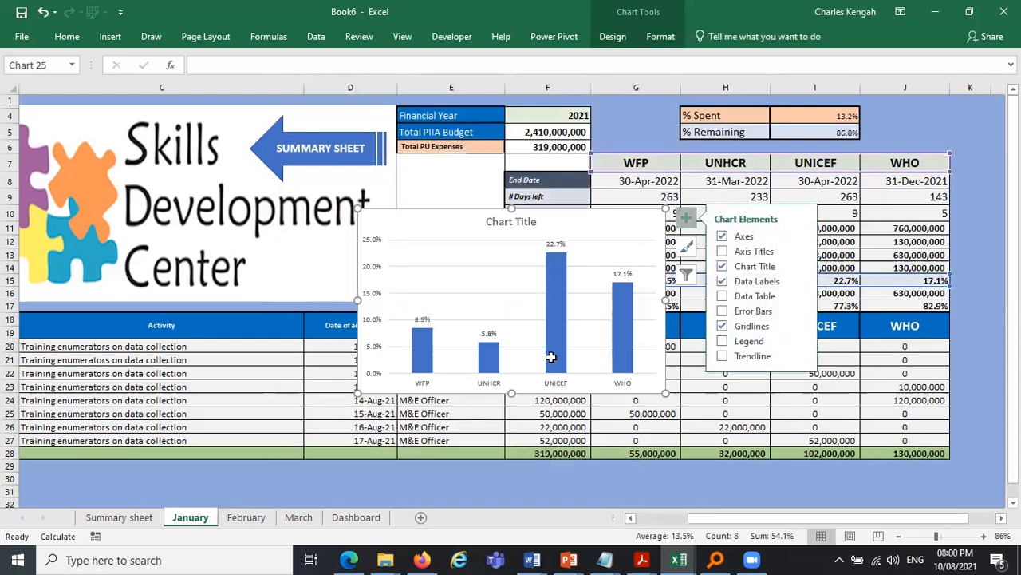
drag(558, 241, 272, 193)
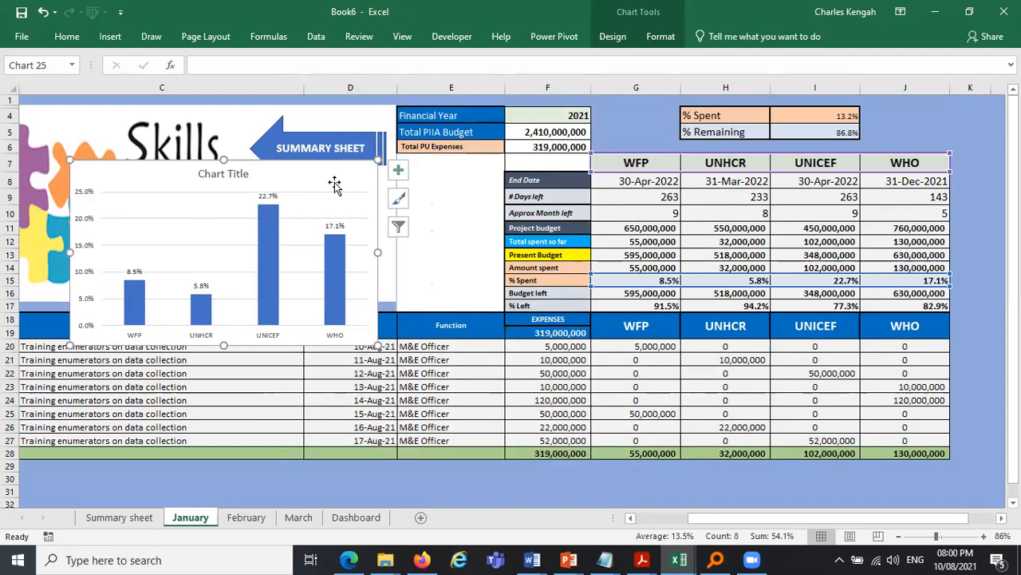
key(Delete)
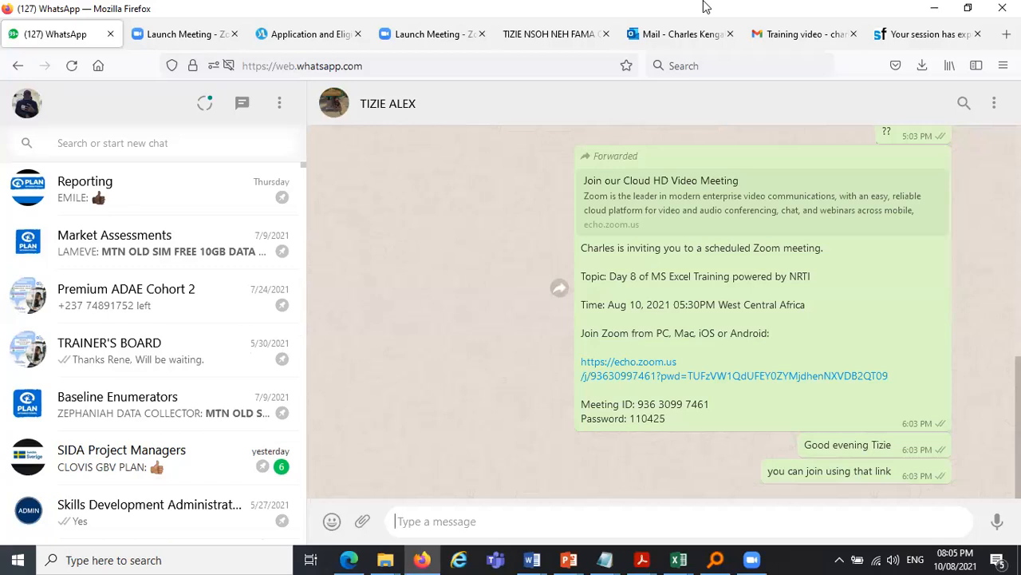
- Switch to File Explorer and open the UNICEF folder on the Desktop
mouse_move(386, 559)
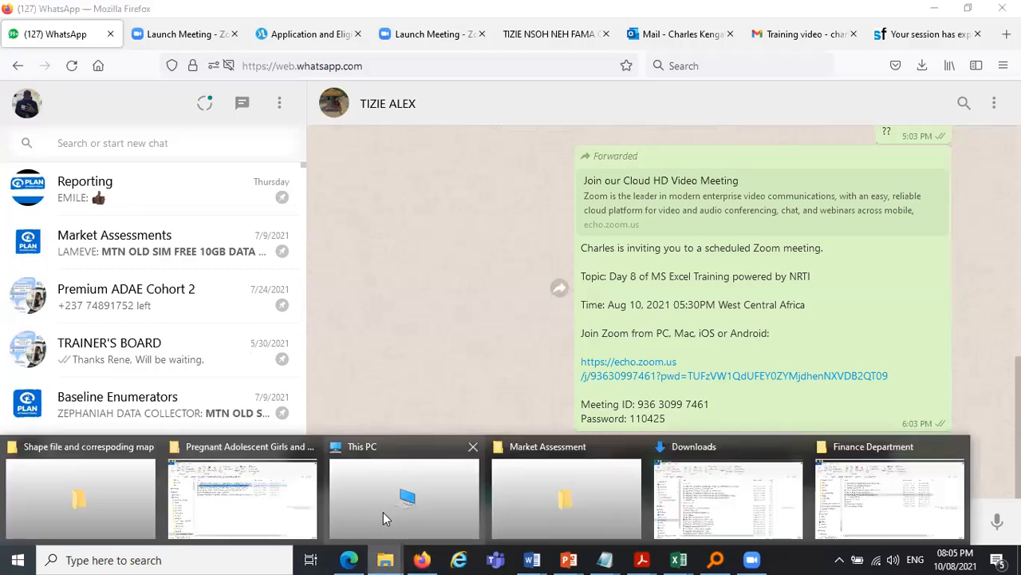
click(383, 518)
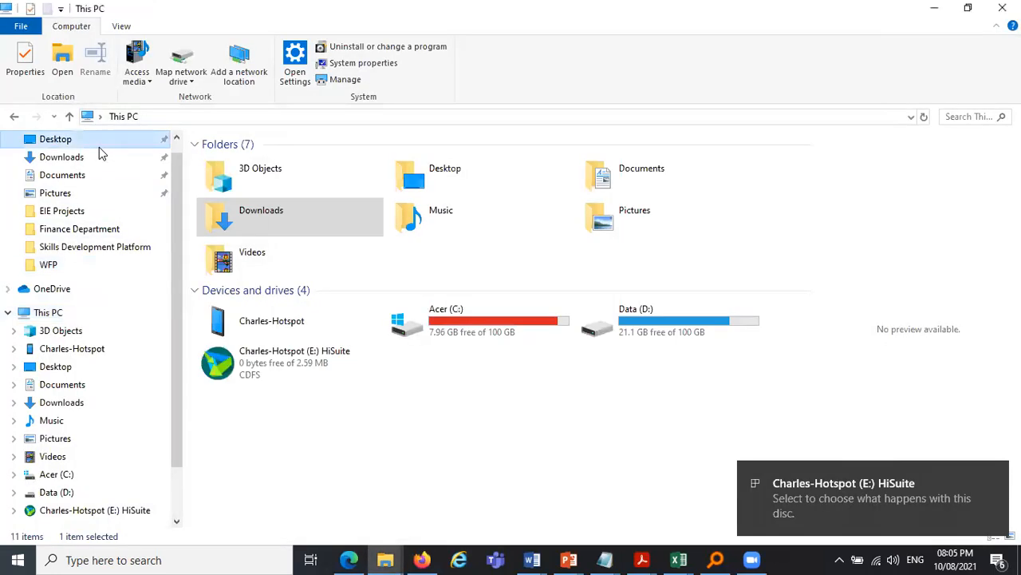
click(99, 147)
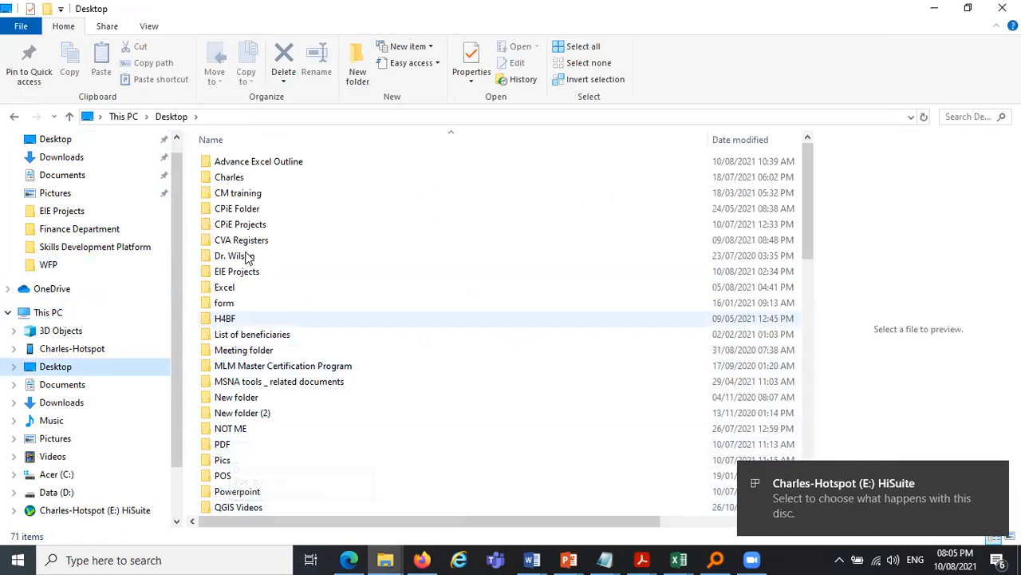
scroll(239, 383, down, 5)
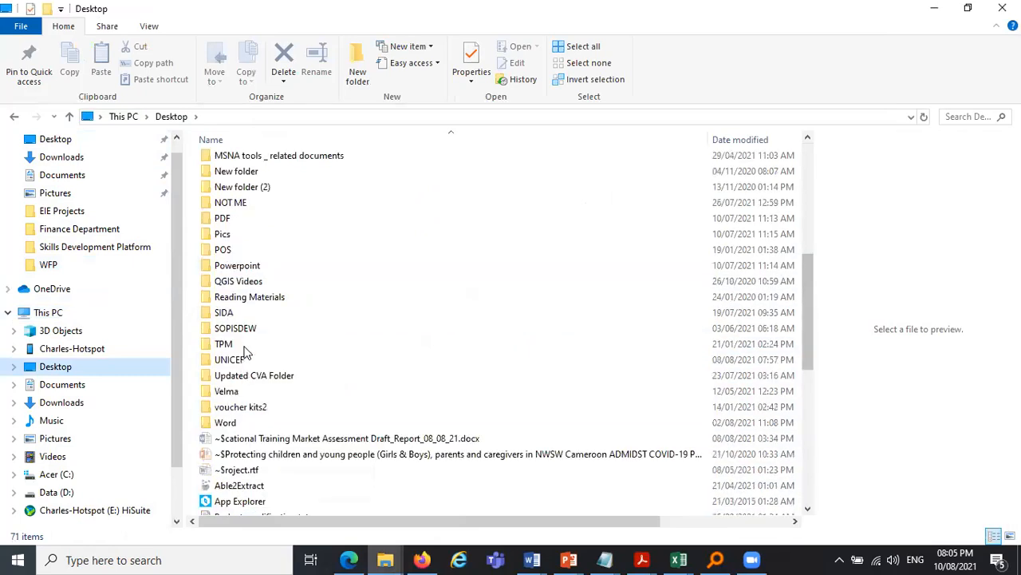
double_click(245, 357)
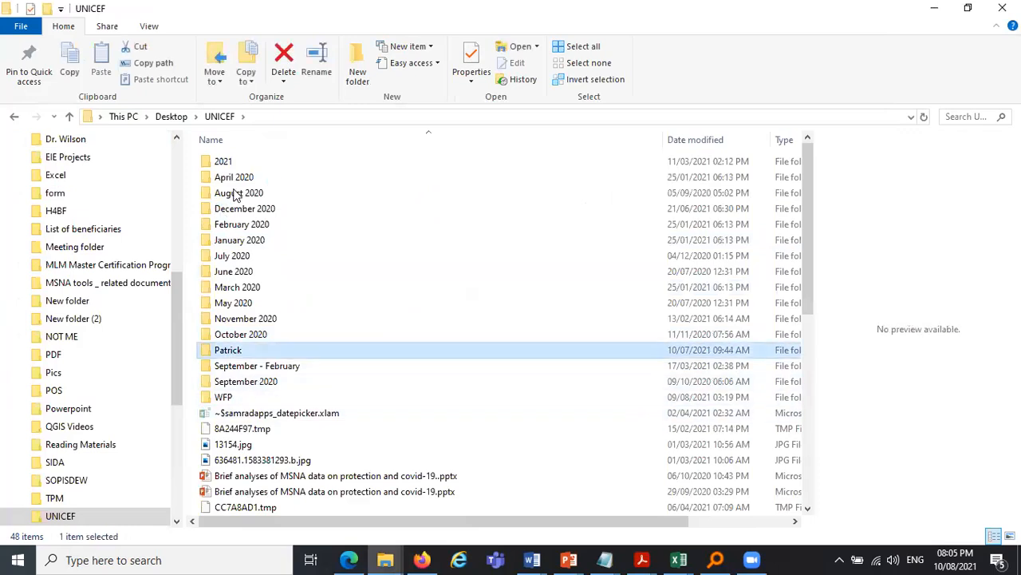
- Open the Patrick folder and send the Charles_datepicker.xlam file as an attachment in a contact's WhatsApp chat
double_click(228, 349)
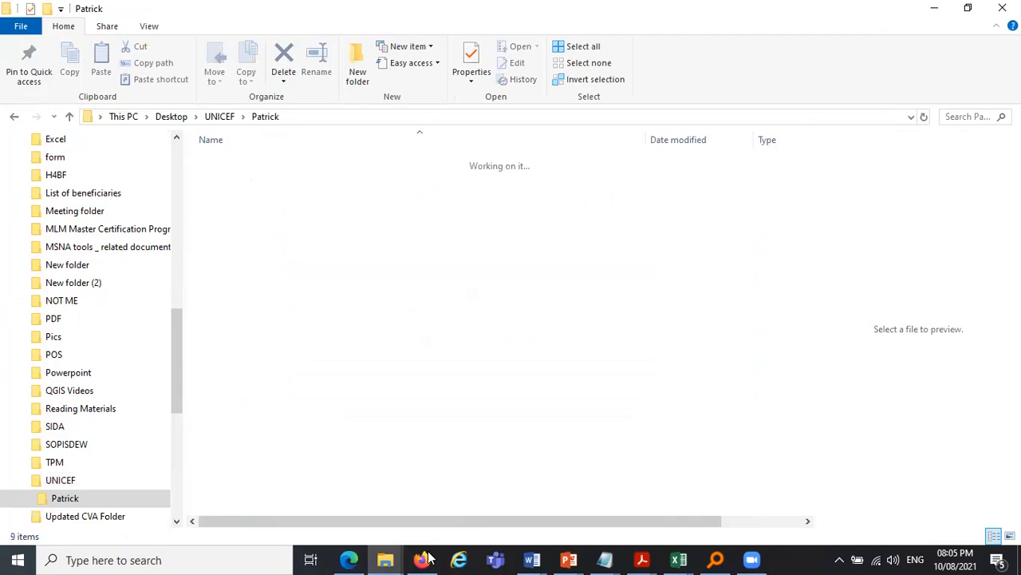
drag(251, 177, 429, 563)
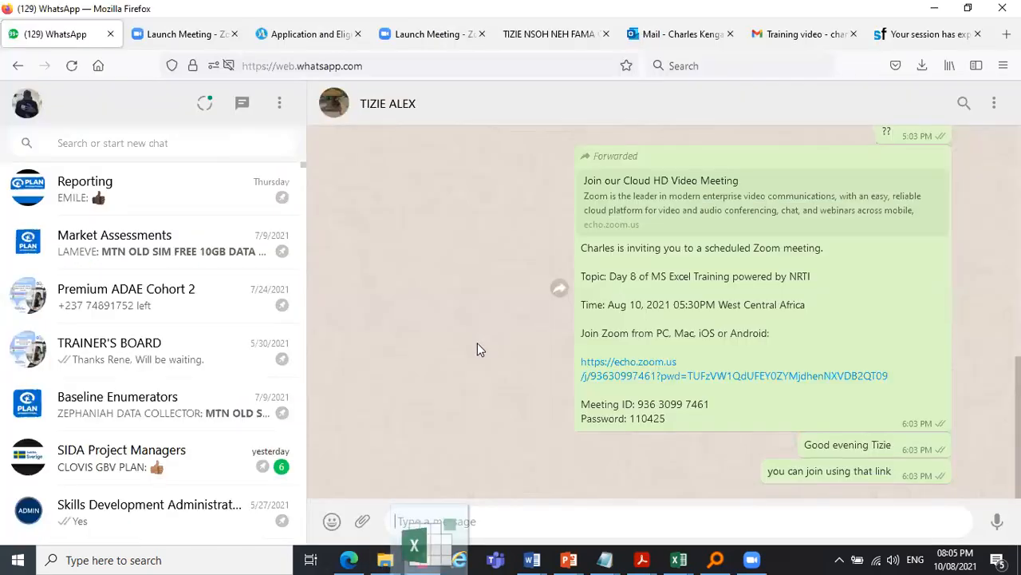
drag(445, 384, 438, 390)
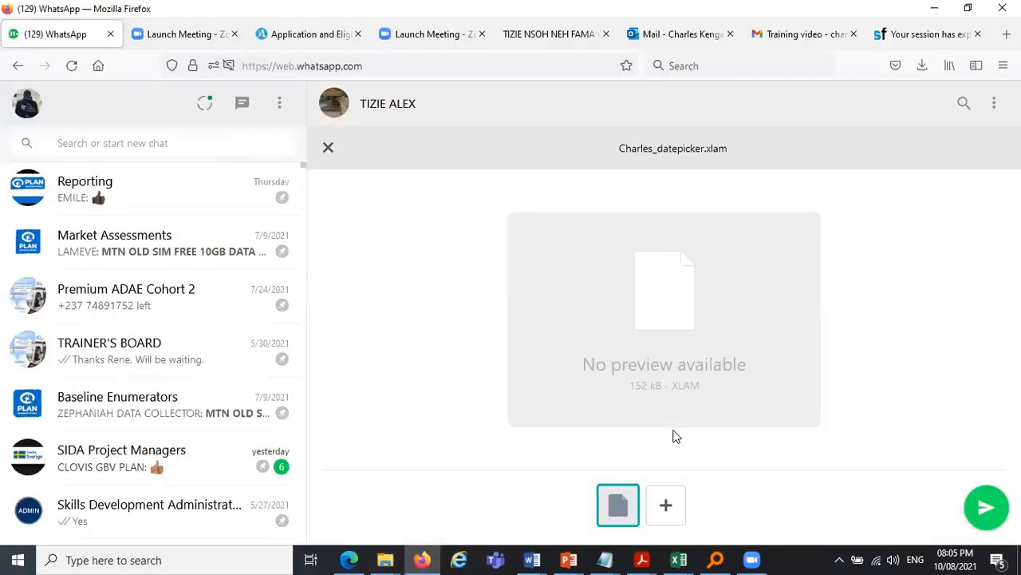
click(975, 517)
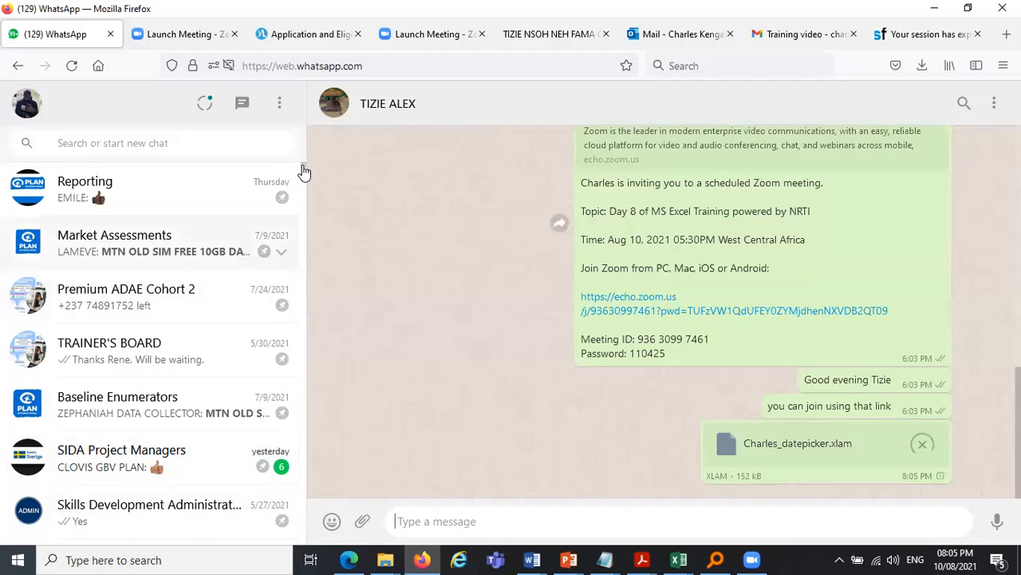
- Open the Excel mentorship group chat and send the Charles_datepicker.xlam file there as well
scroll(303, 173, down, 4)
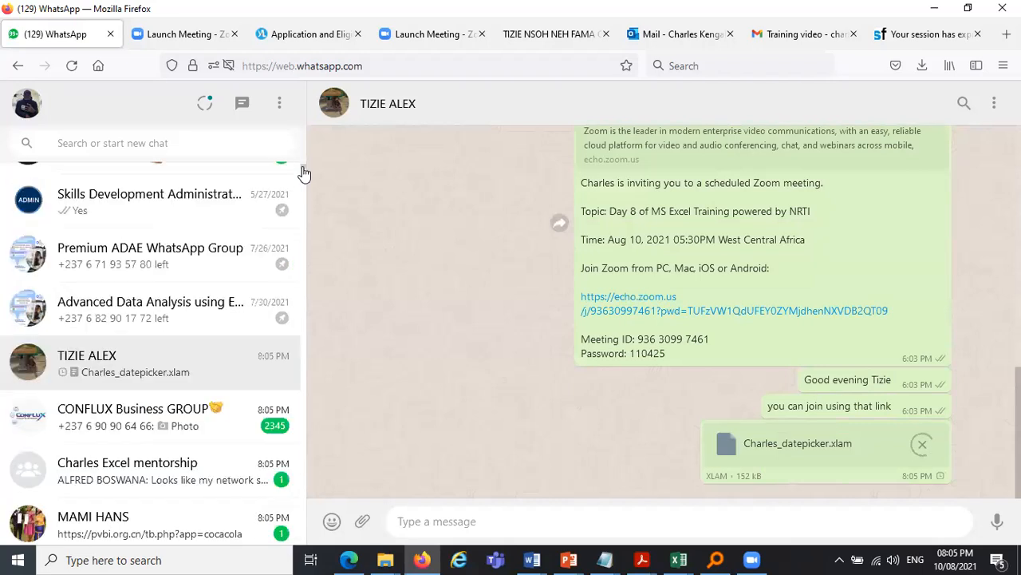
scroll(303, 173, down, 1)
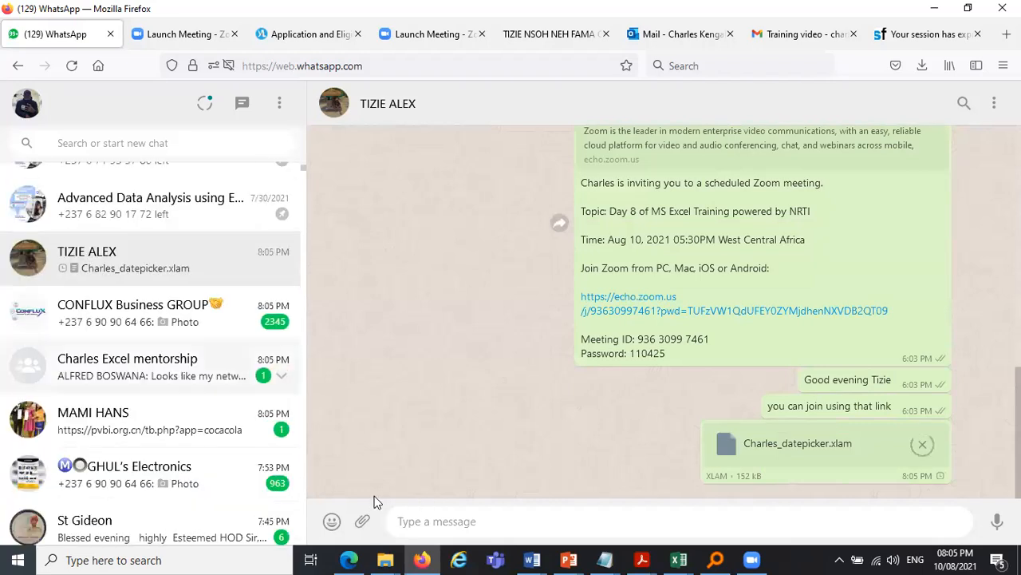
click(239, 367)
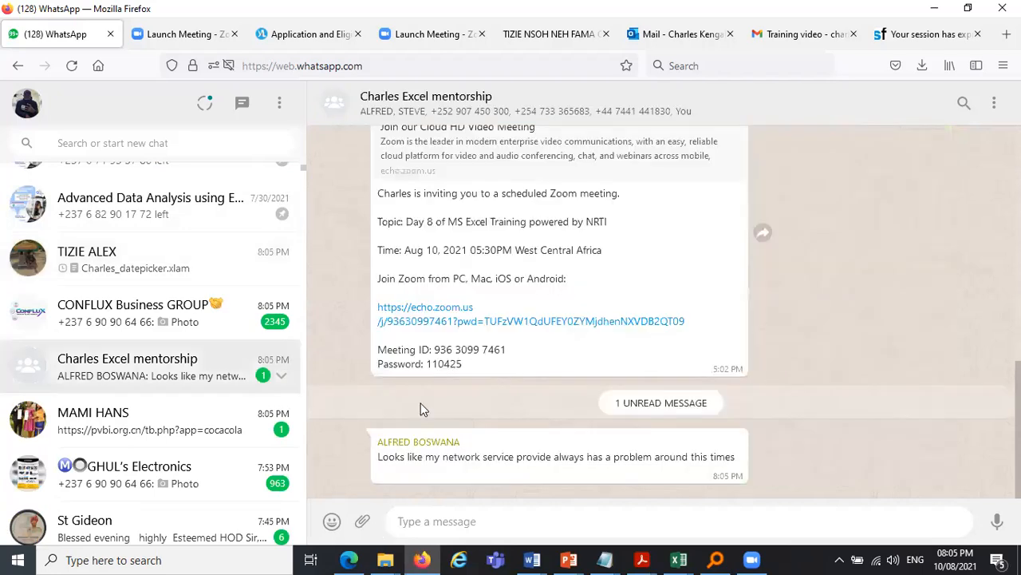
click(385, 559)
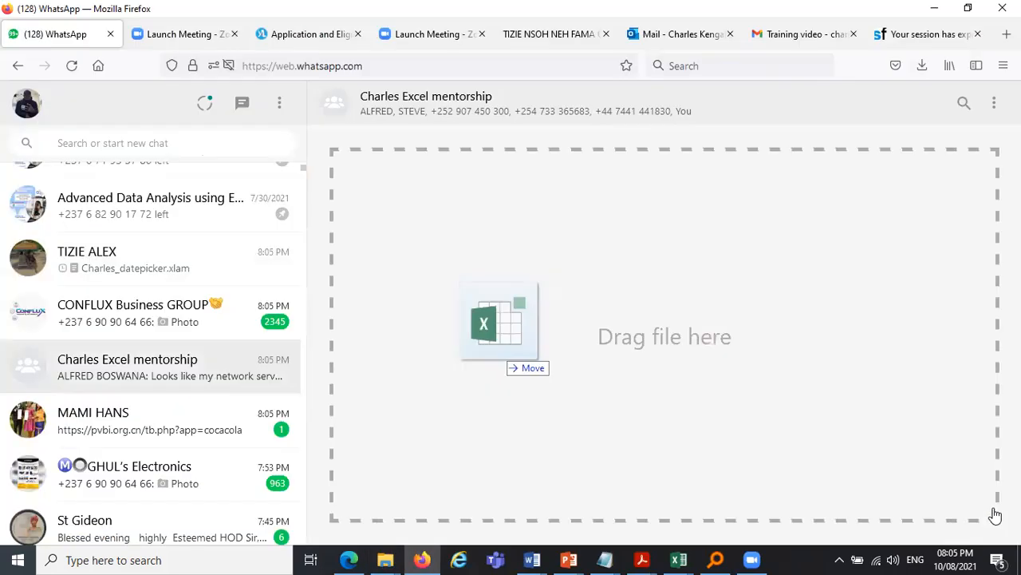
drag(506, 351, 511, 356)
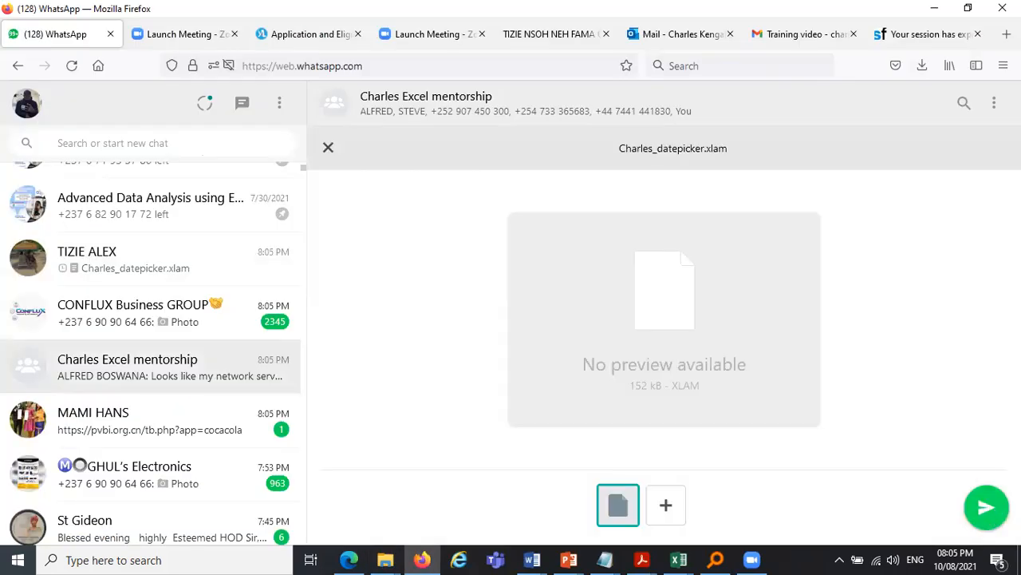
click(987, 507)
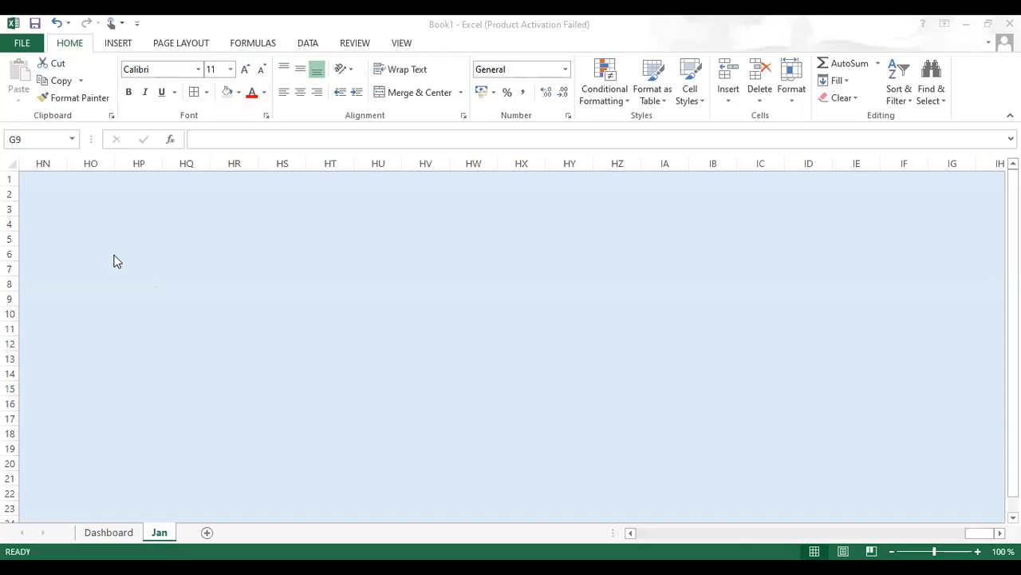
- On the Dashboard sheet, open Excel Options and launch the Excel Add-ins manager
click(103, 532)
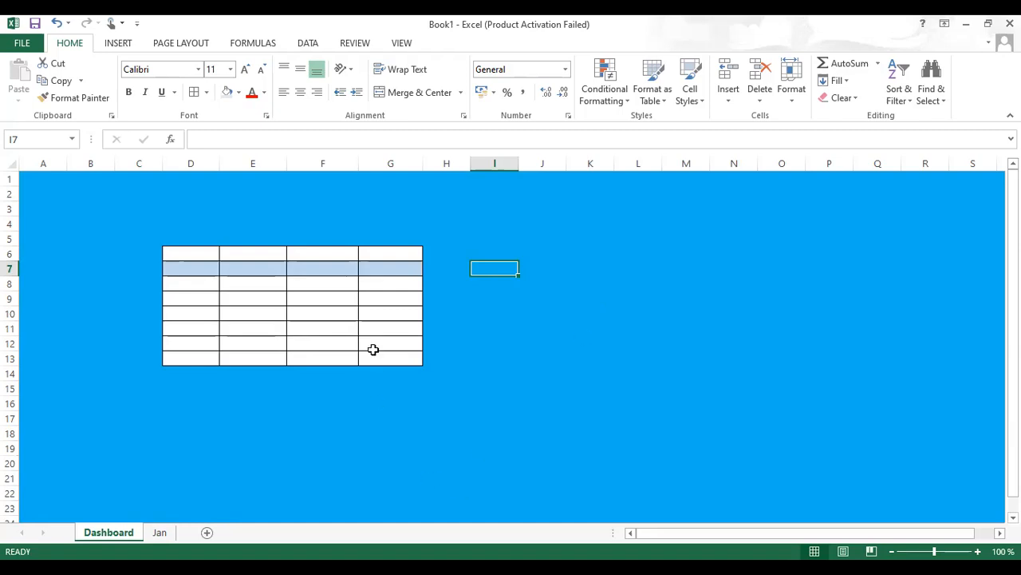
click(20, 43)
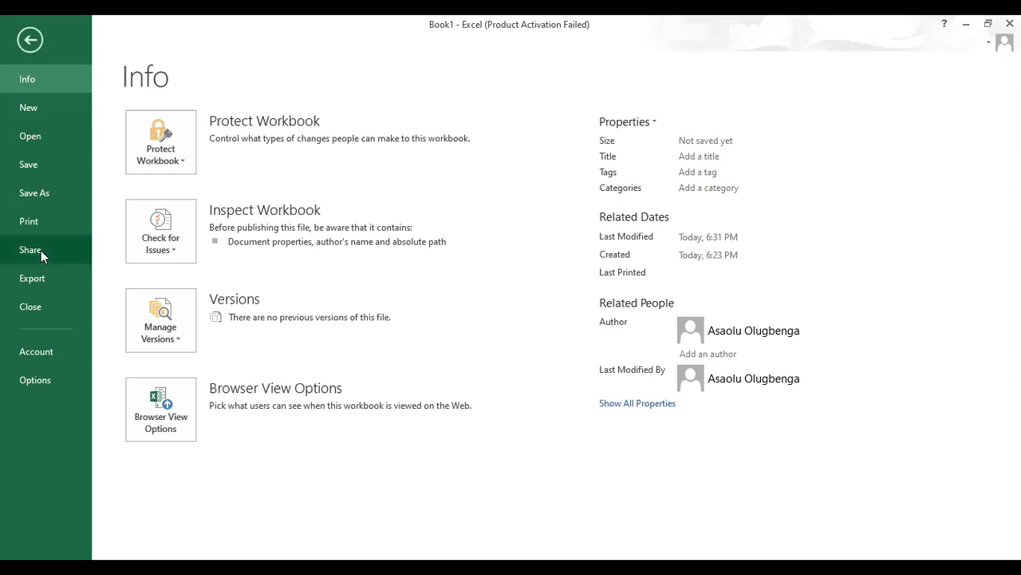
click(32, 380)
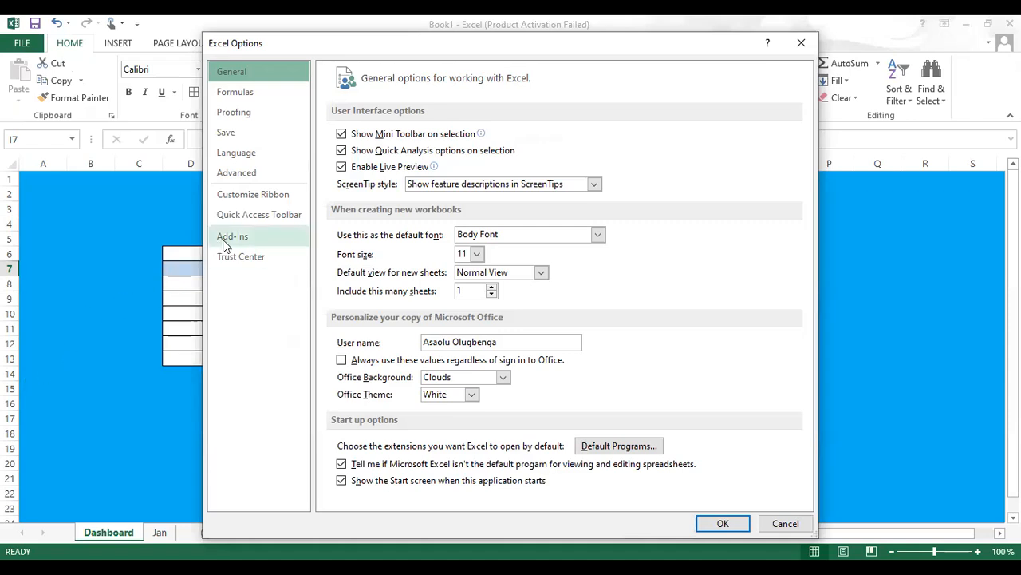
click(261, 238)
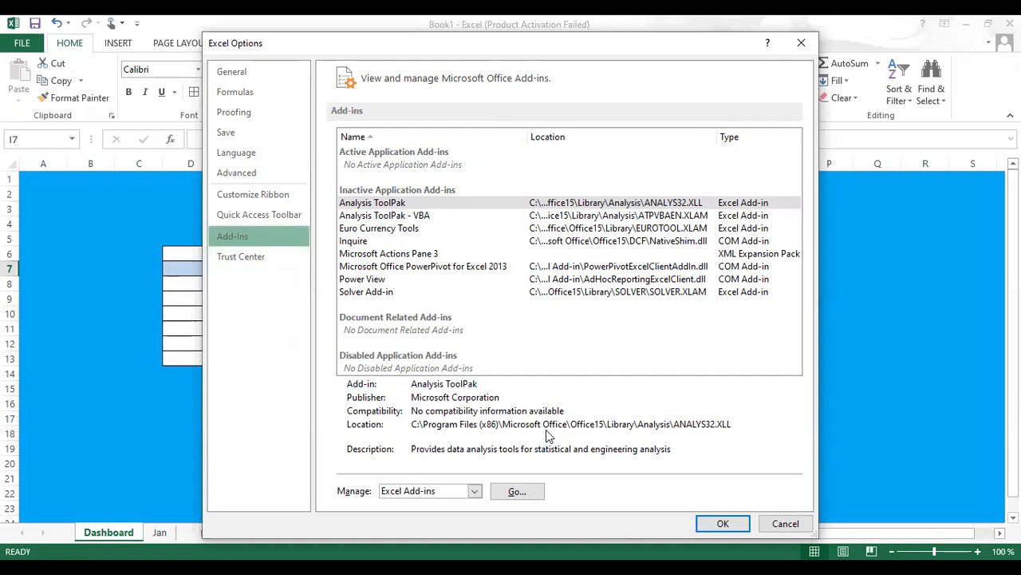
click(520, 490)
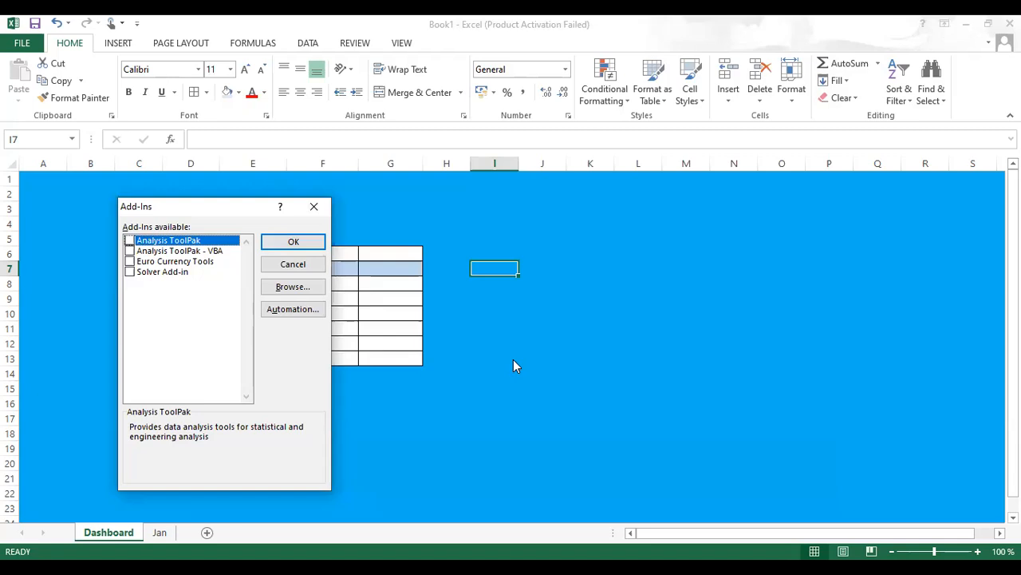
- Browse to the Advance Data Analytics with MS Excel folder and enable the Charles_datepicker add-in
click(293, 289)
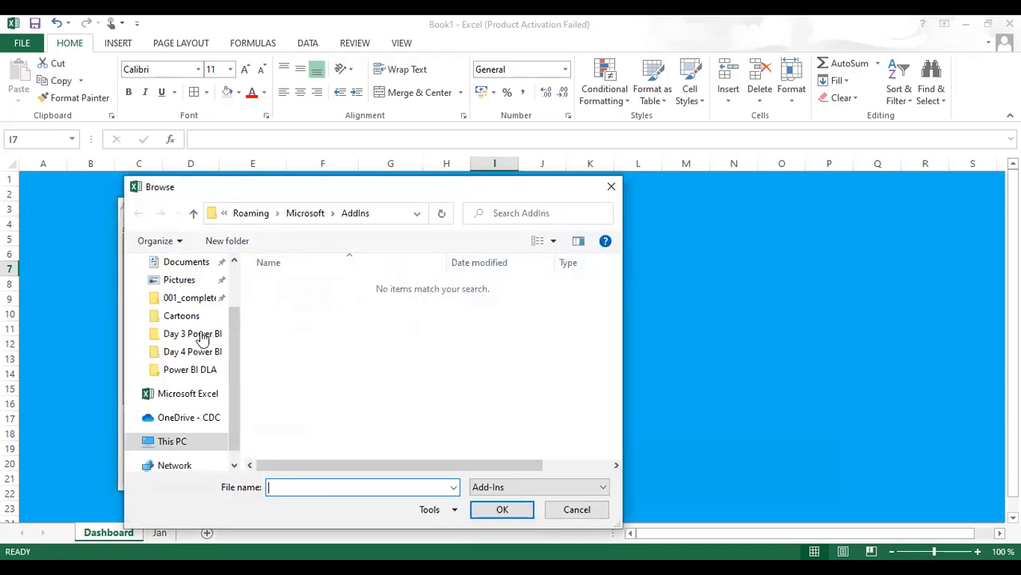
click(201, 335)
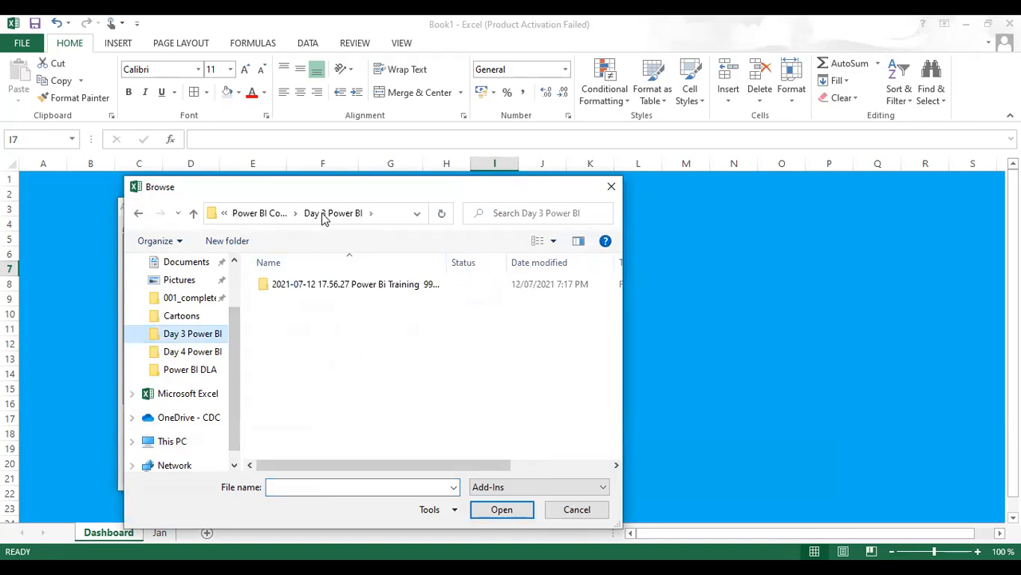
click(272, 216)
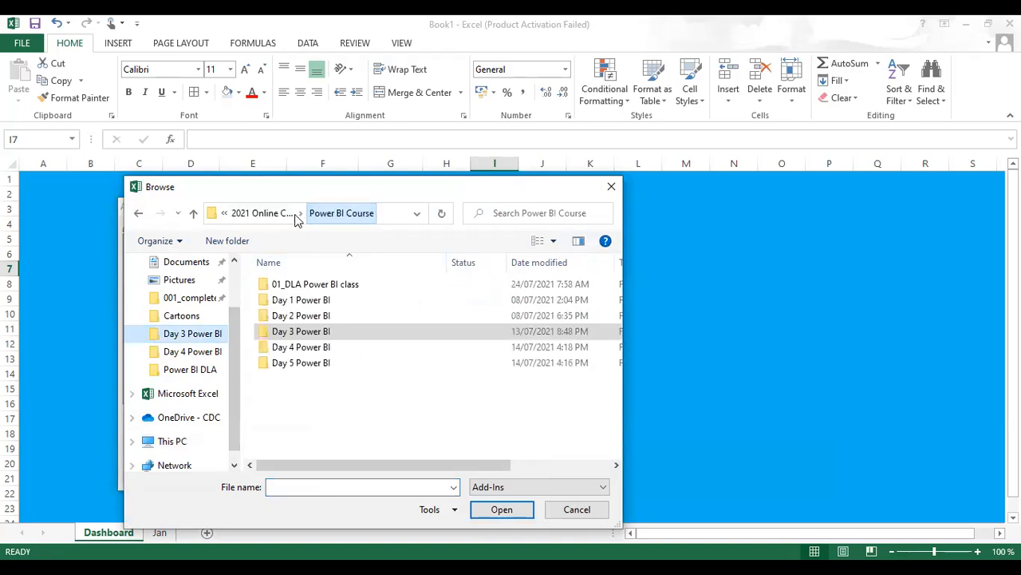
click(269, 219)
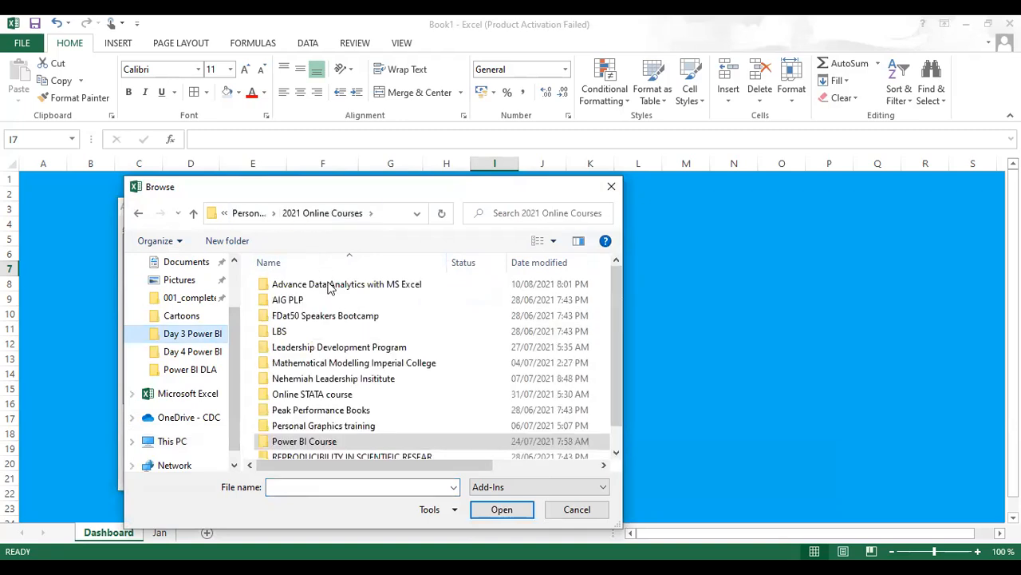
click(330, 286)
double_click(330, 286)
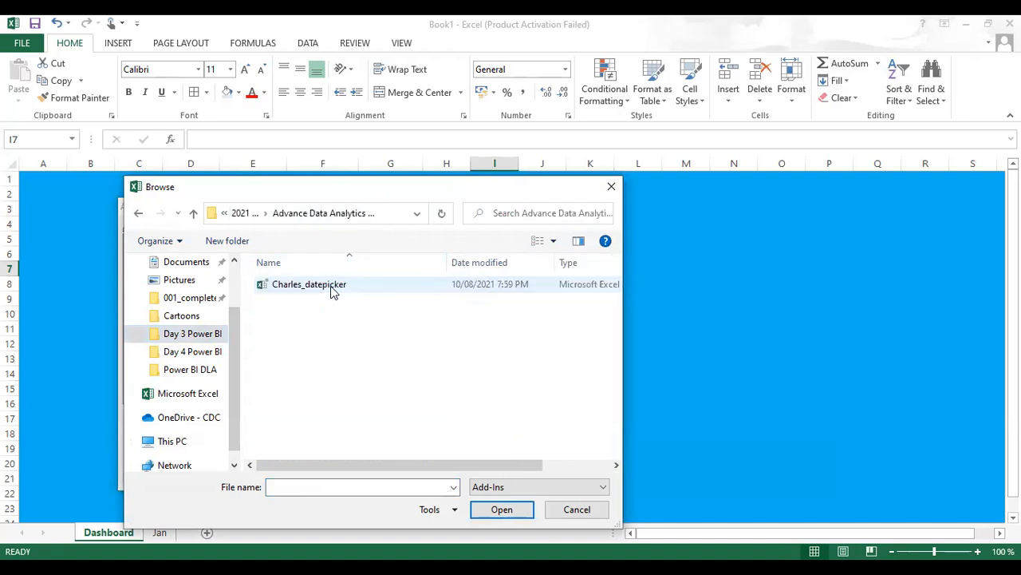
click(326, 289)
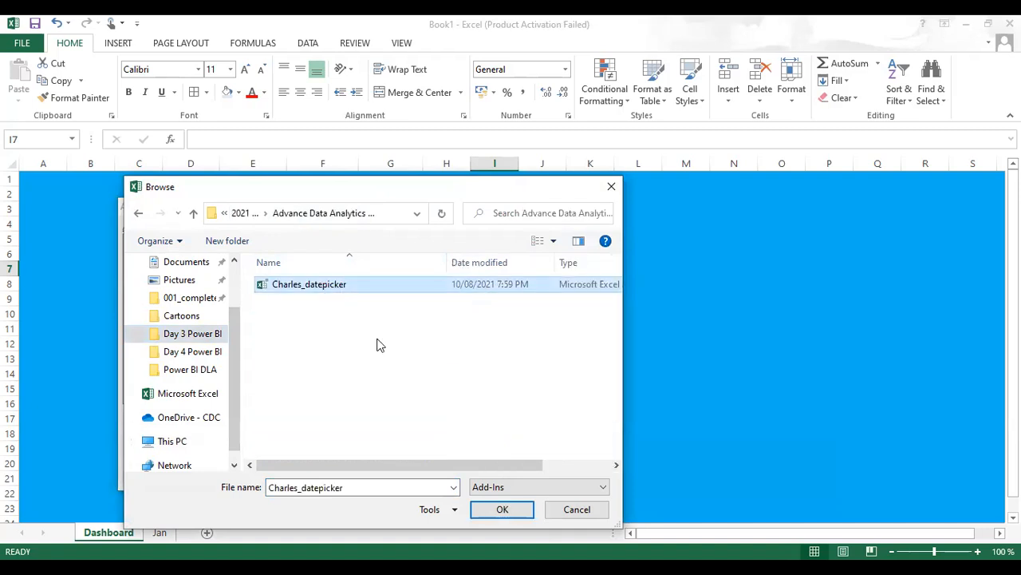
click(488, 511)
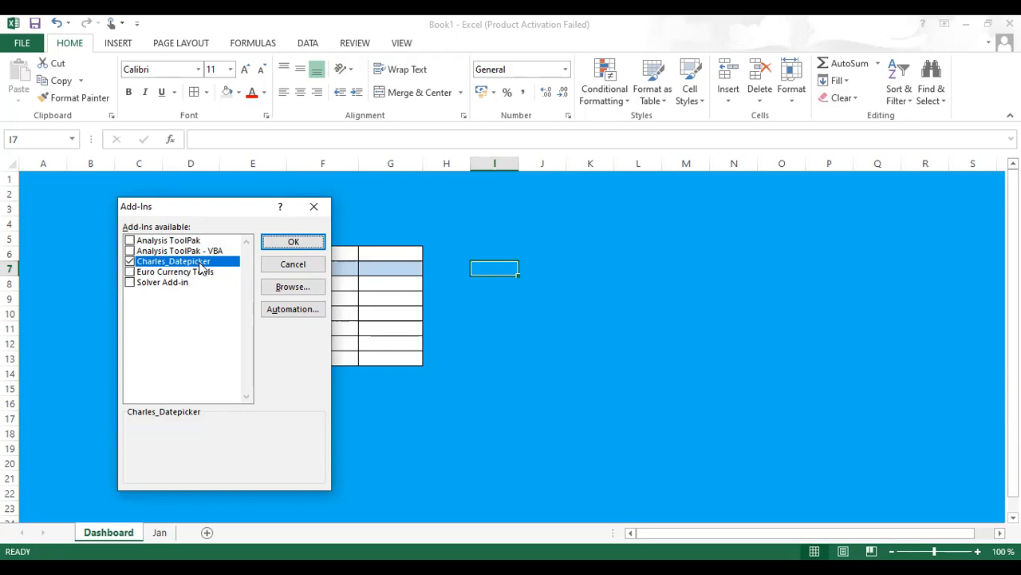
click(287, 243)
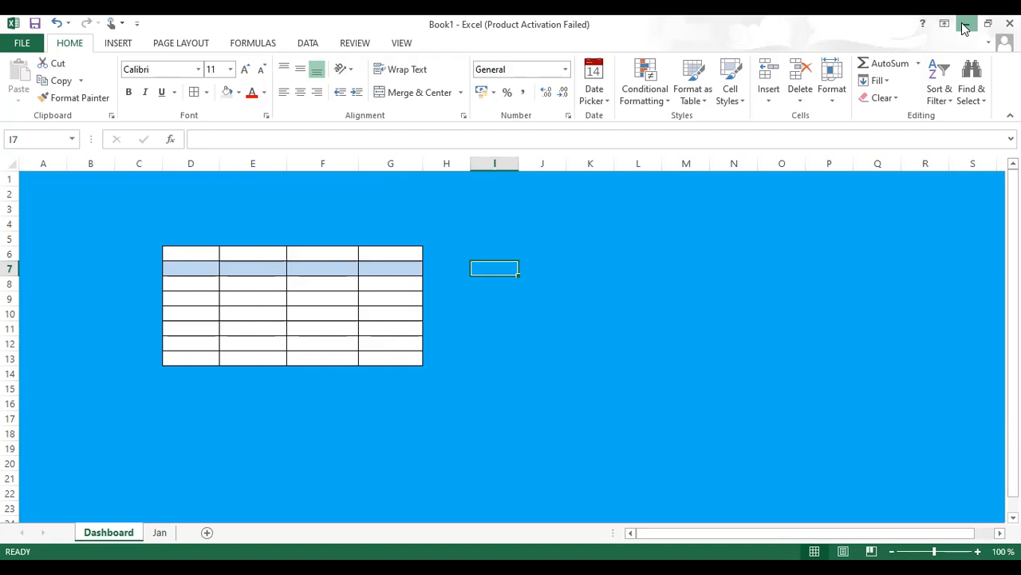
- Insert a new sheet and enter the label date in cell F5
click(206, 534)
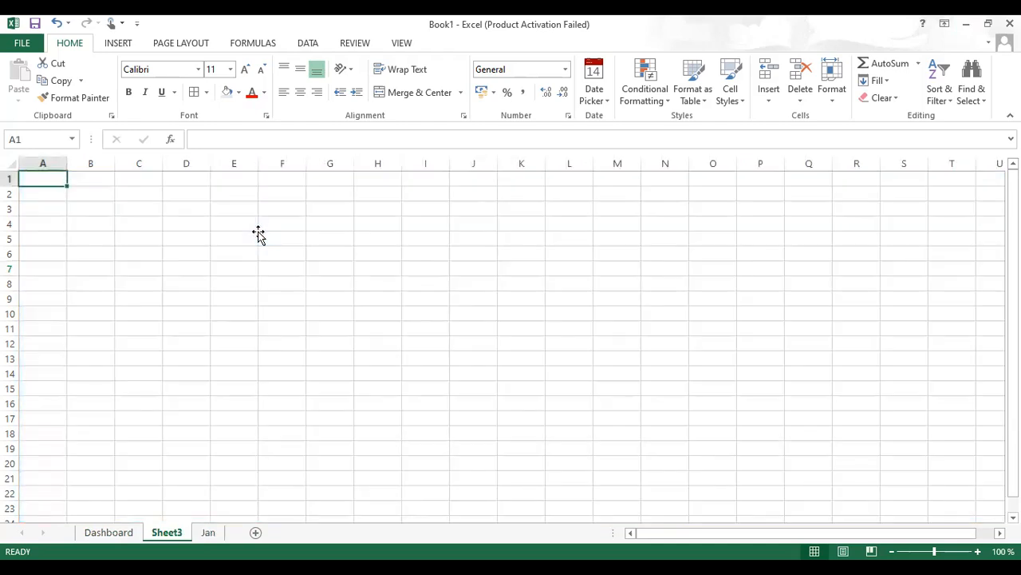
click(260, 234)
text(date)
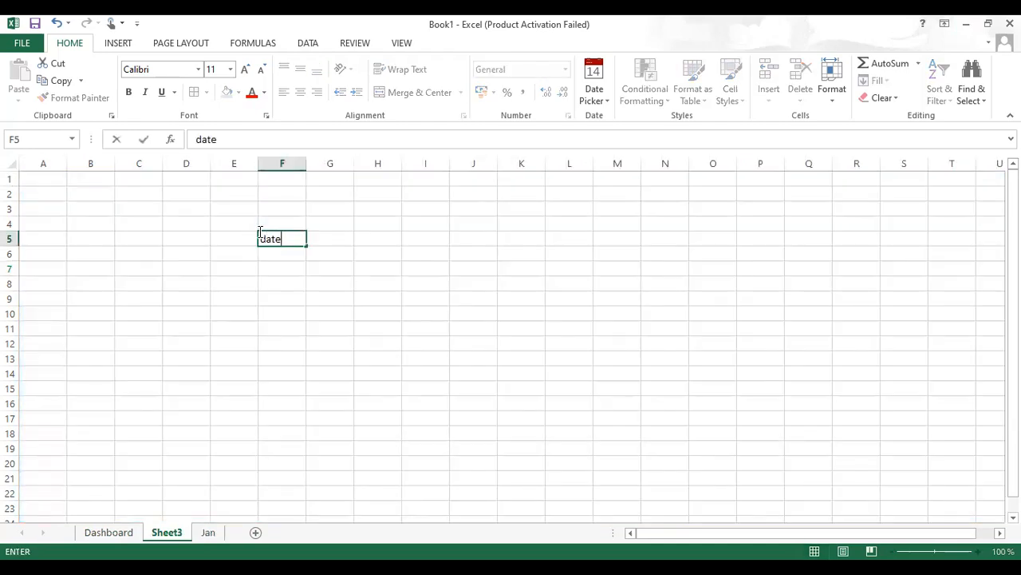
click(322, 245)
click(296, 241)
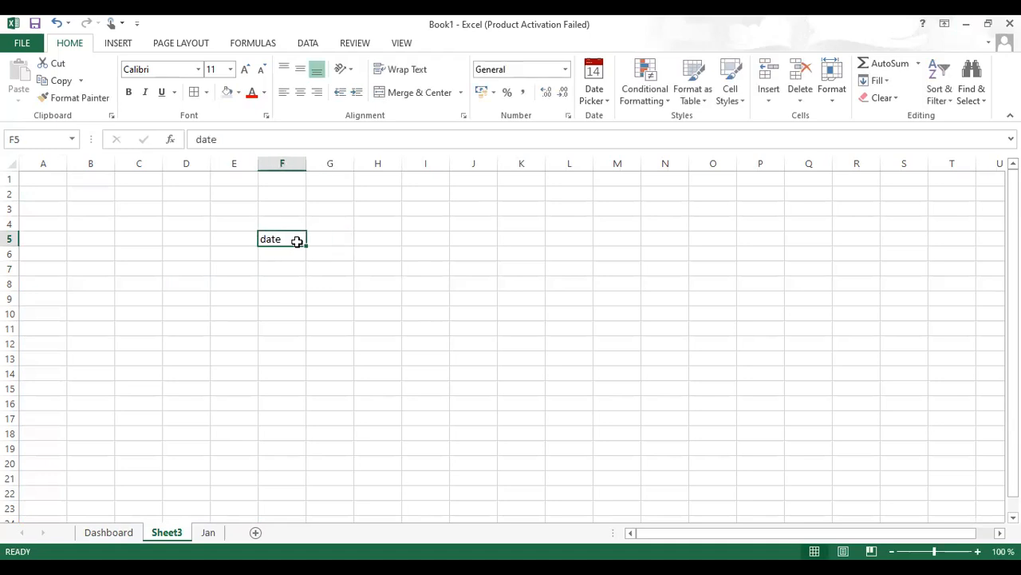
key(Return)
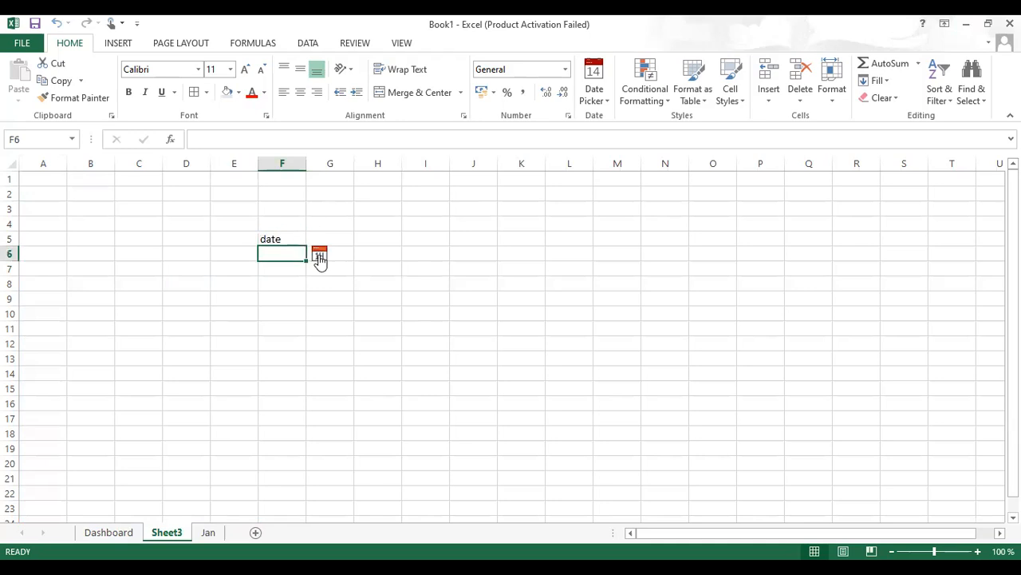
- Open the date picker calendar for cell F6
click(319, 254)
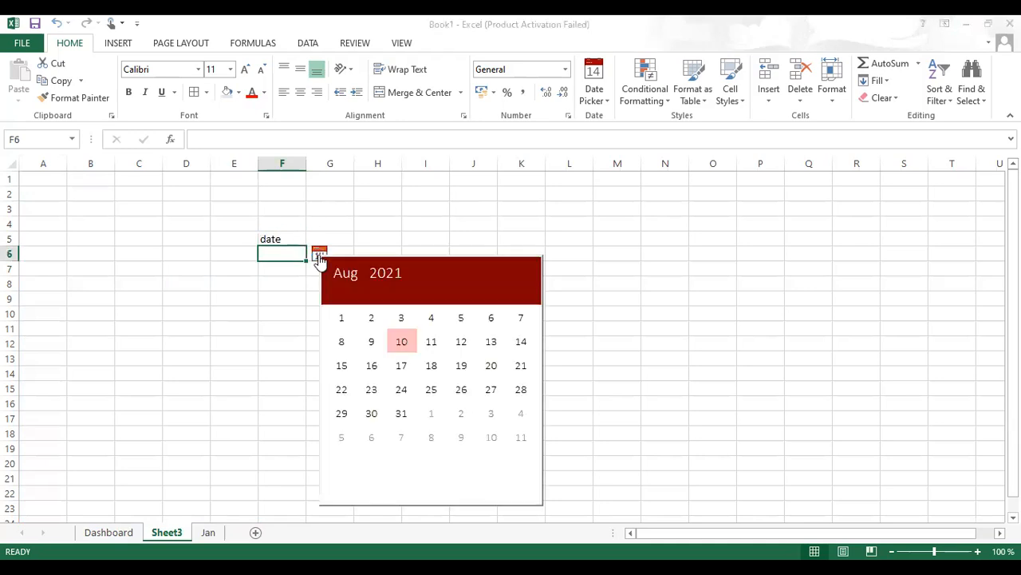